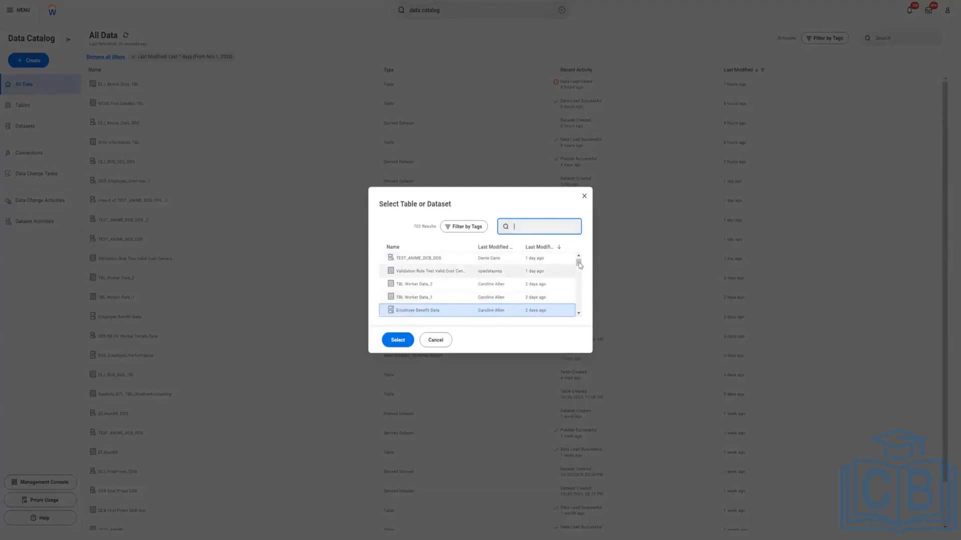
Scroll the table list and search the tables for 'benfits'.
drag(578, 262, 578, 290)
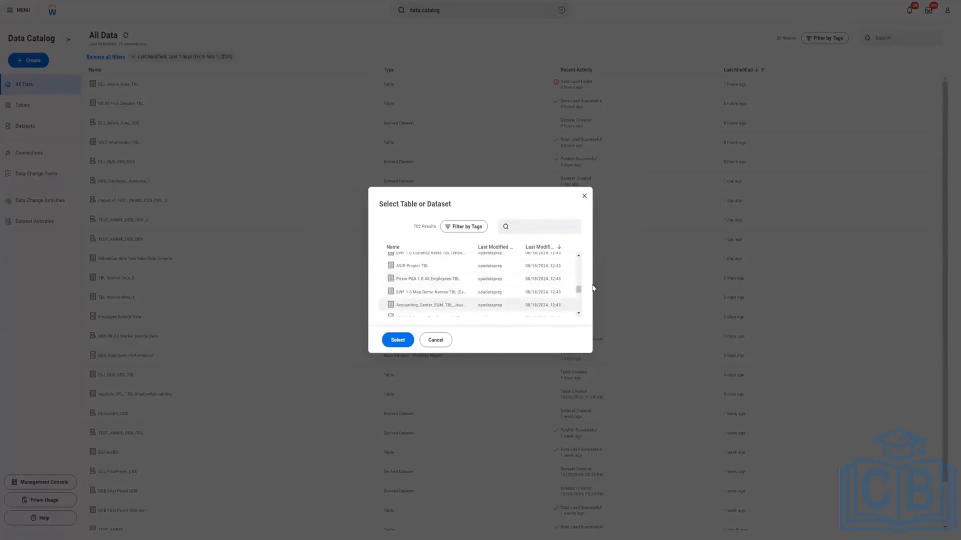
drag(579, 292, 579, 249)
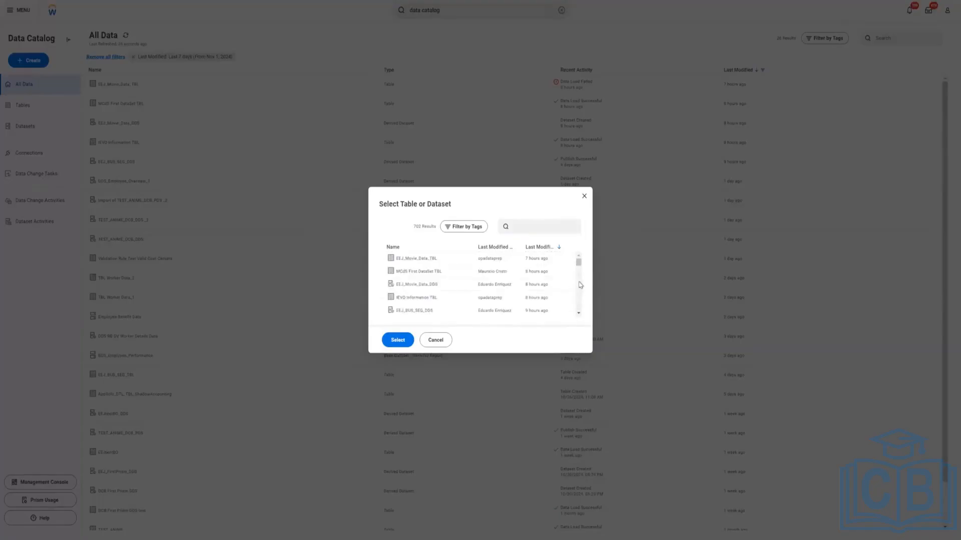
drag(579, 264, 581, 273)
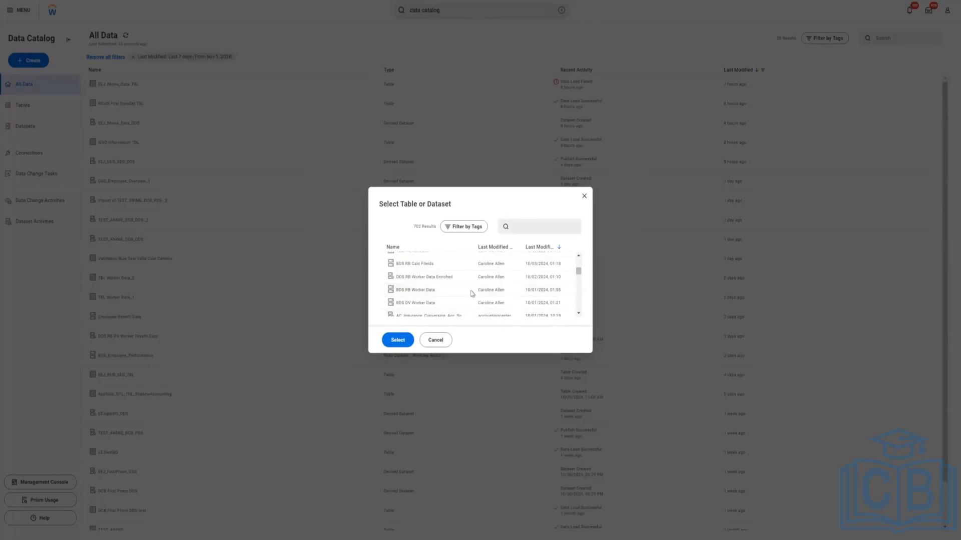
click(579, 256)
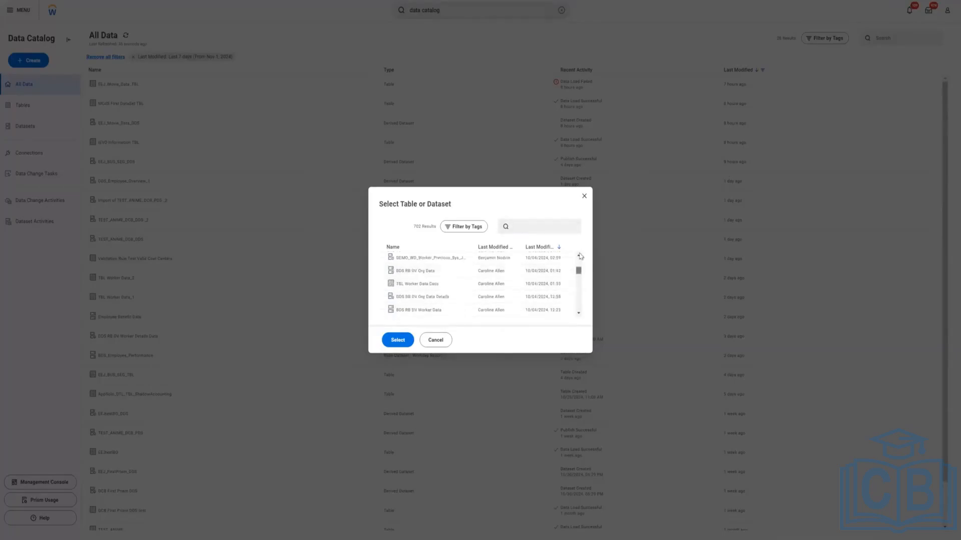
drag(581, 256, 580, 253)
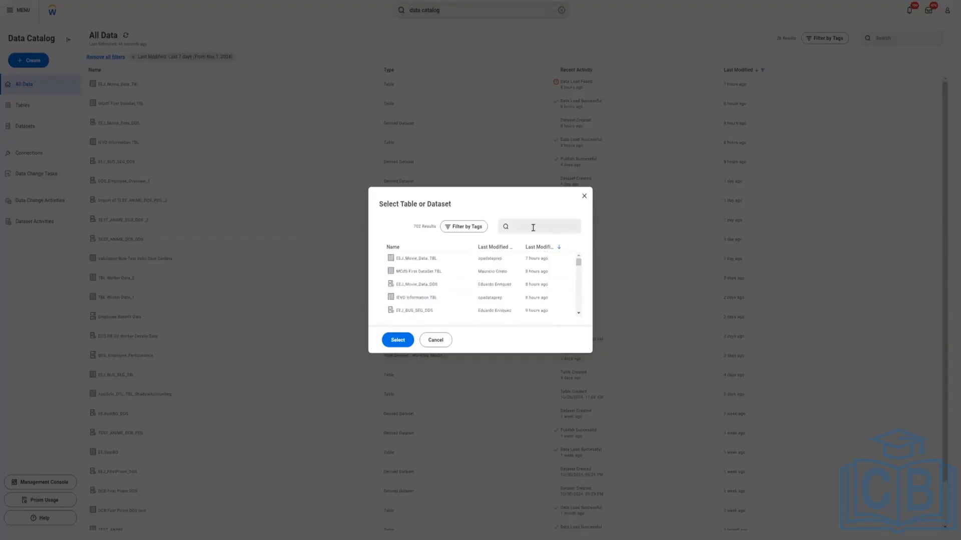
click(533, 228)
text(benfits)
key(Return)
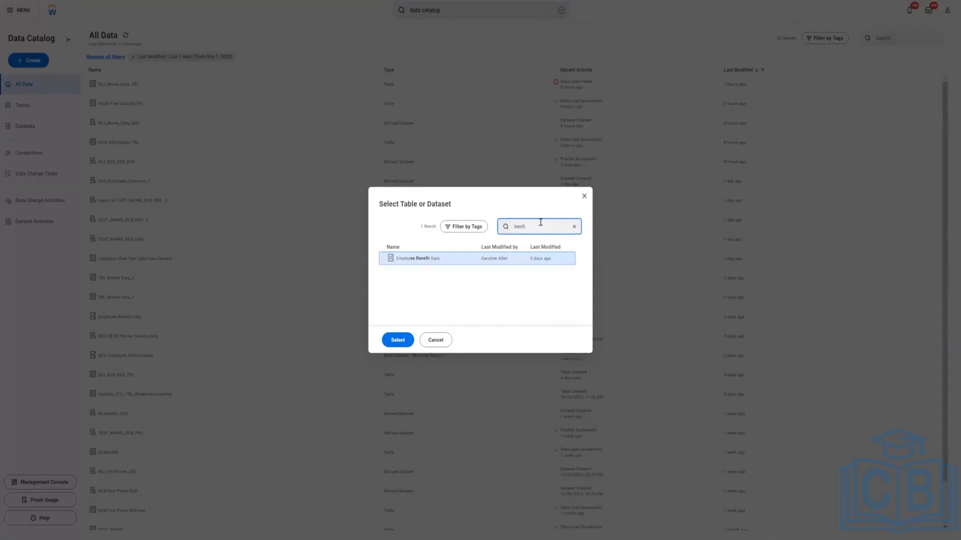
Broaden the search and select the Employee Benefit Data table as the source.
key(BackSpace)
key(BackSpace)
key(BackSpace)
text(its)
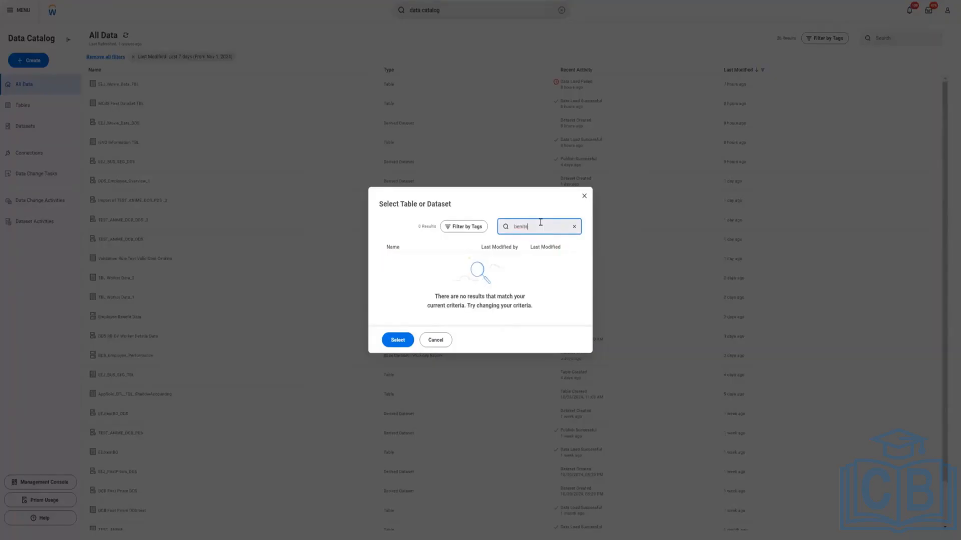
key(BackSpace)
key(BackSpace)
key(BackSpace)
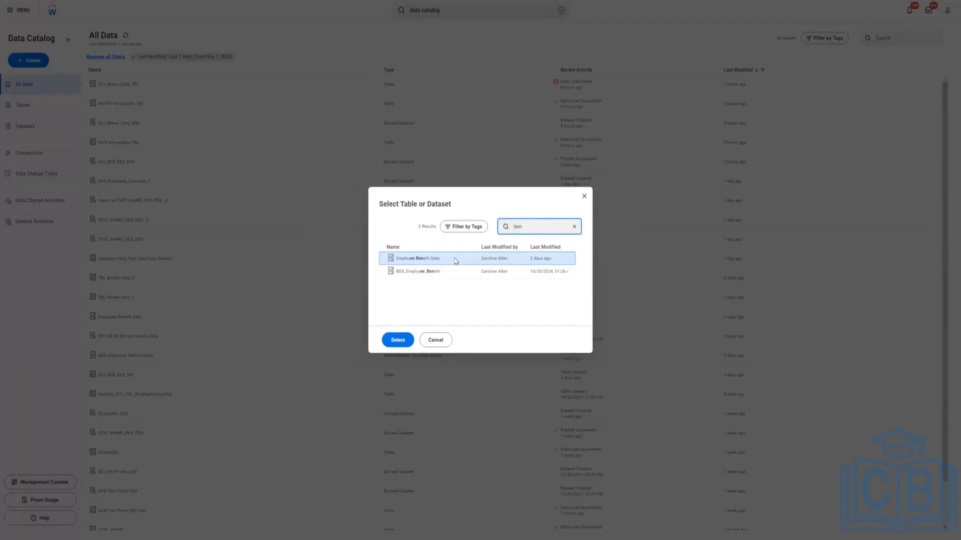
click(455, 261)
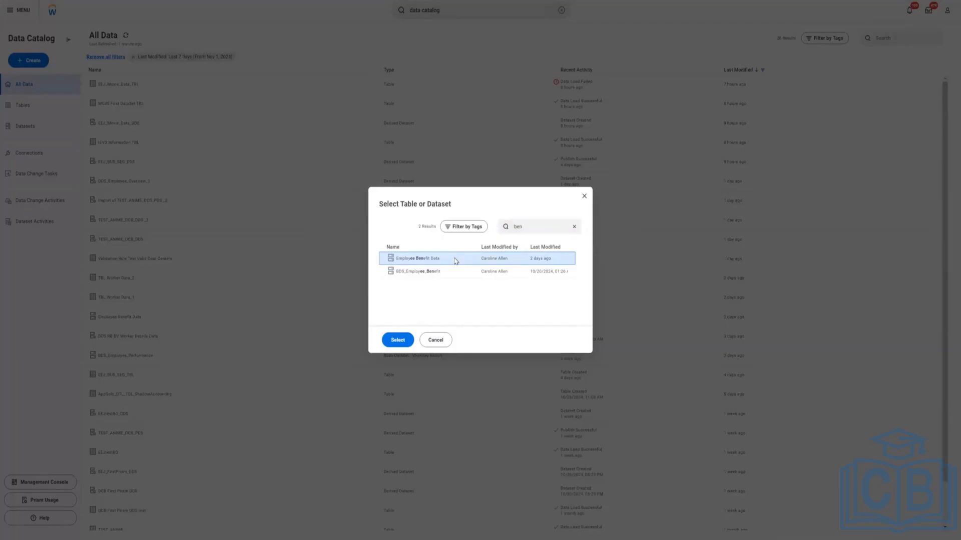
click(397, 340)
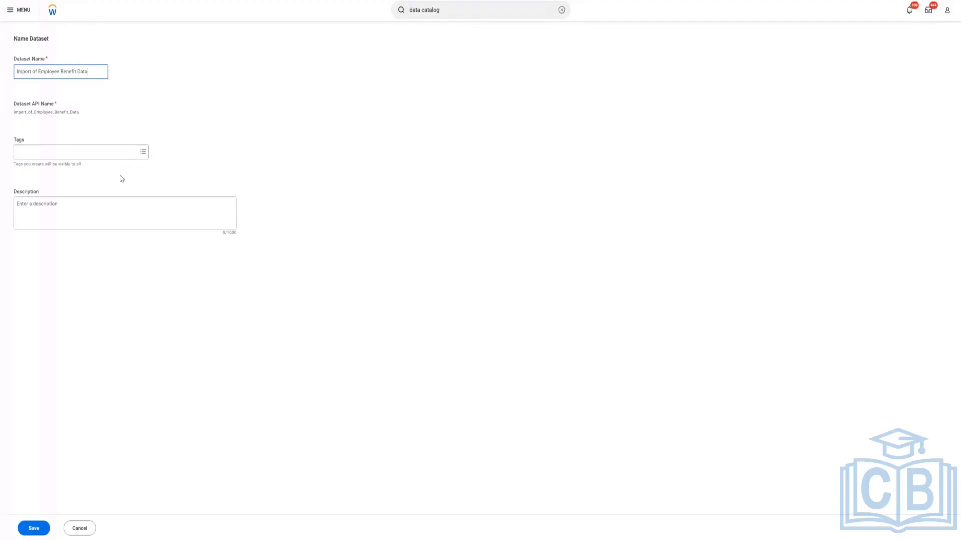
Save the dataset under the default name 'Import of Employee Benefit Data' and view its activity.
click(121, 179)
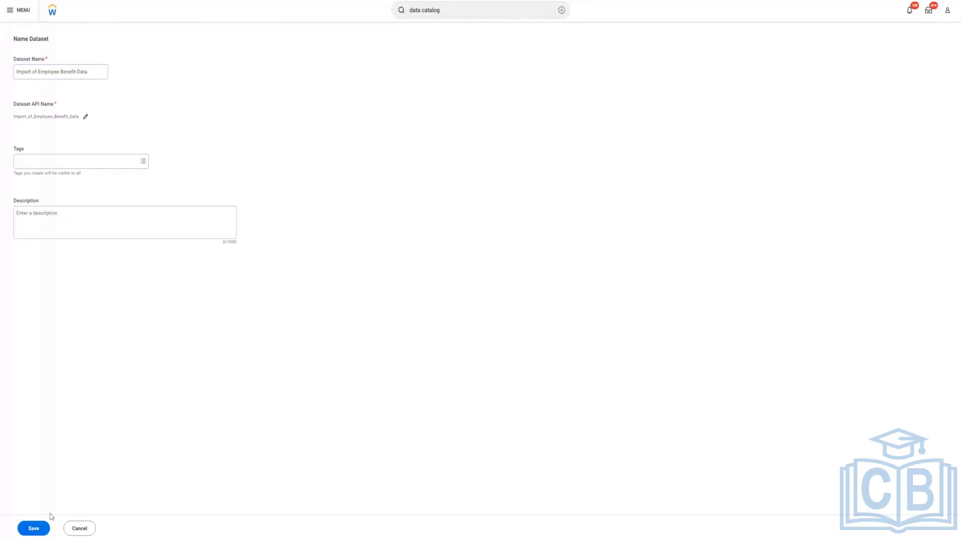
click(39, 532)
click(39, 530)
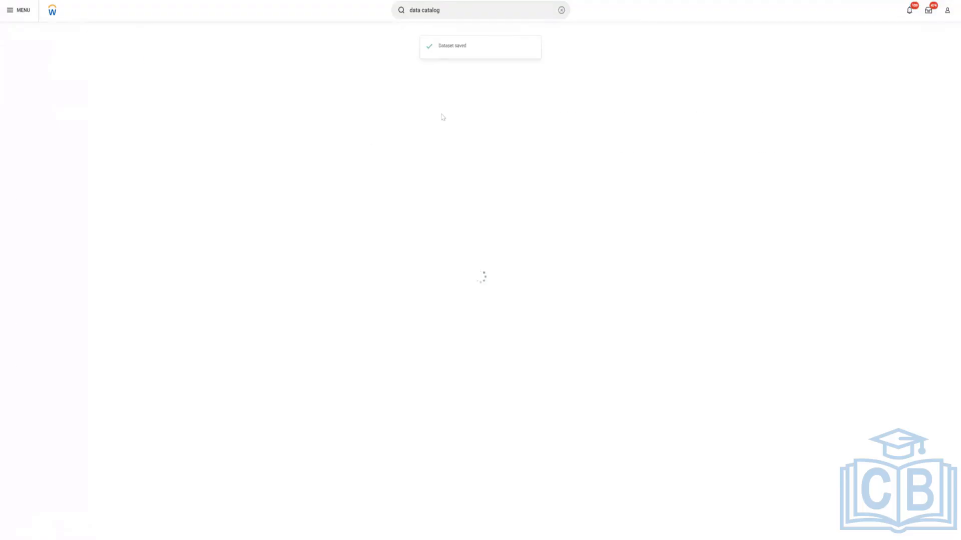
click(196, 55)
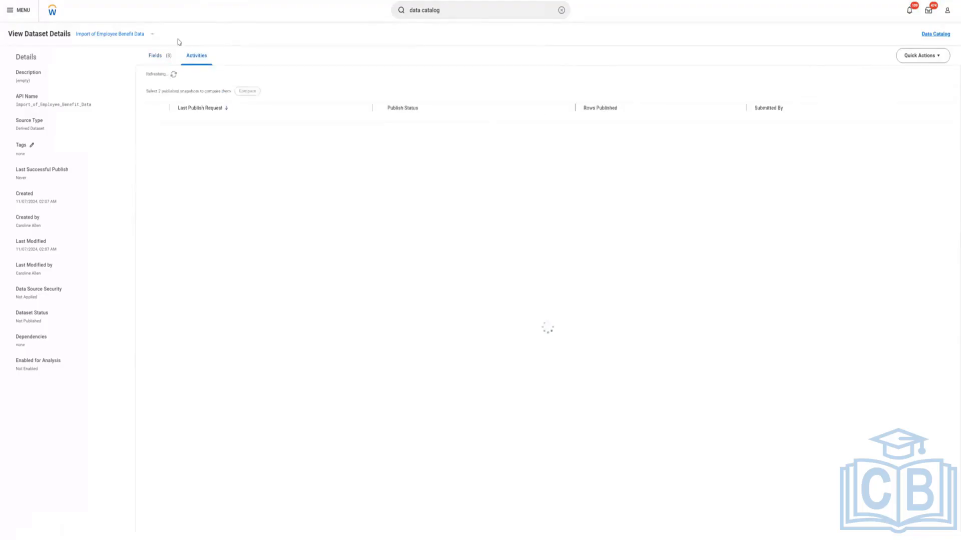
Open Dataset > Edit Transformations from the Import of Employee Benefit Data related actions menu.
click(153, 35)
mouse_move(170, 55)
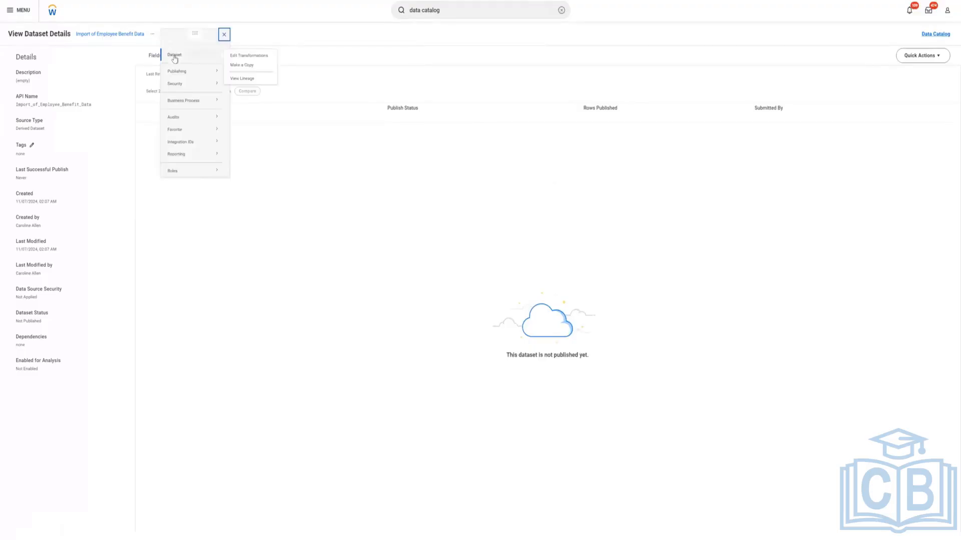
click(261, 58)
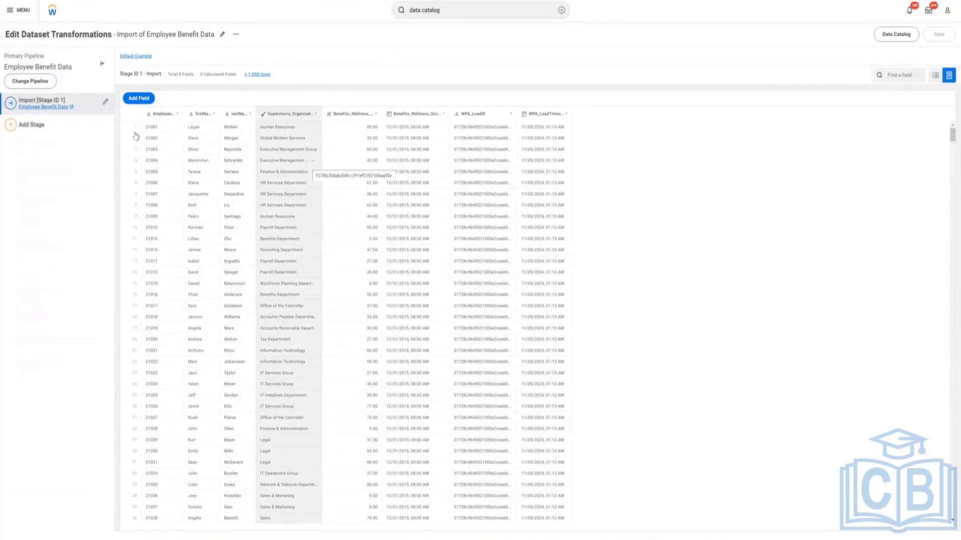
Add a Join stage and choose to add another pipeline to join with.
click(64, 125)
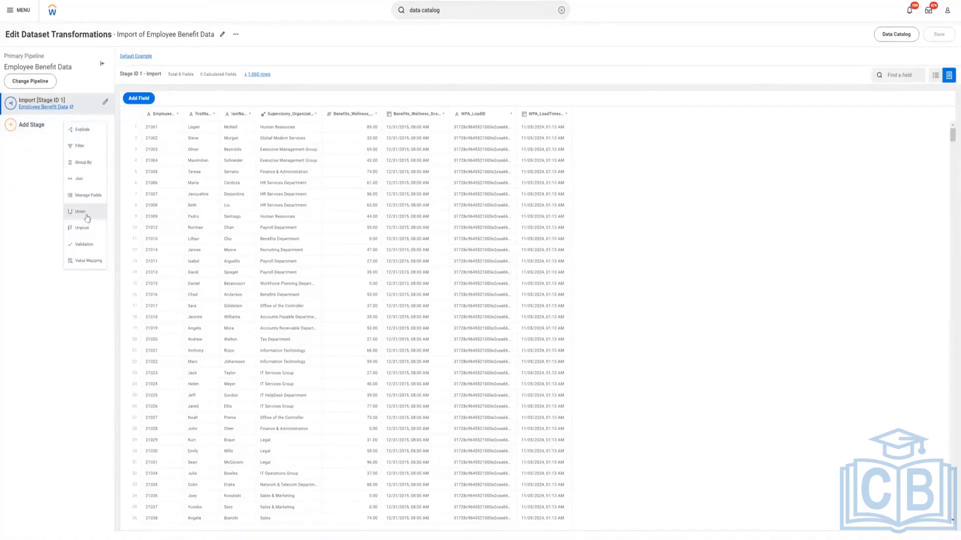
click(85, 178)
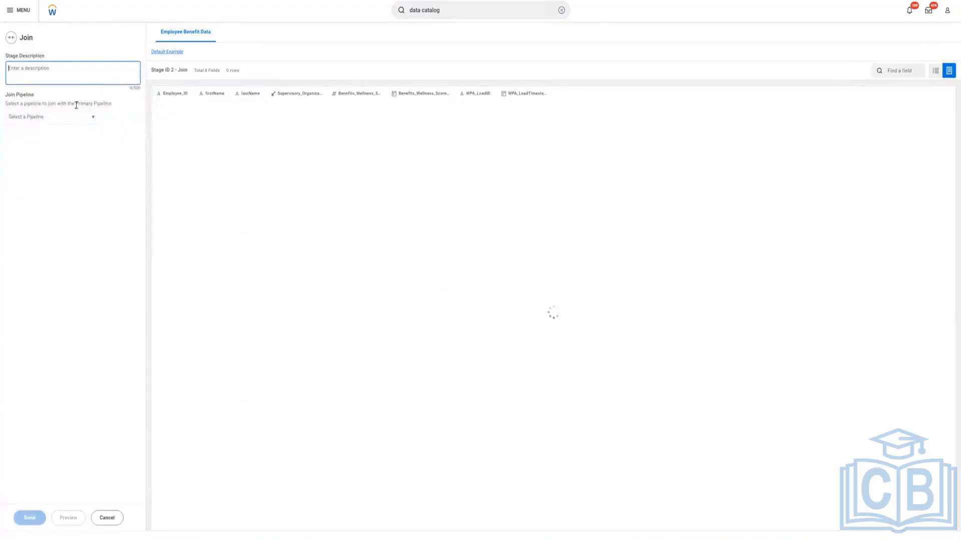
click(75, 120)
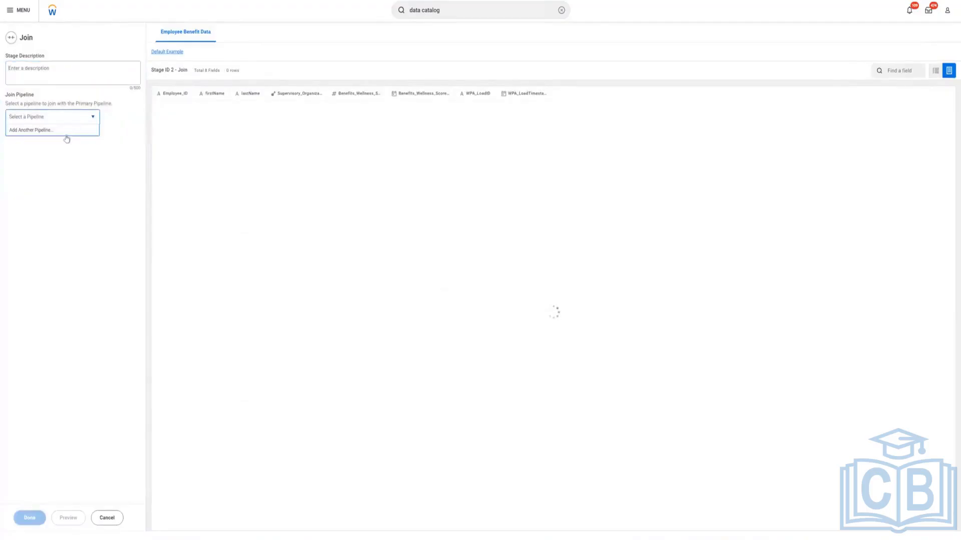
click(83, 74)
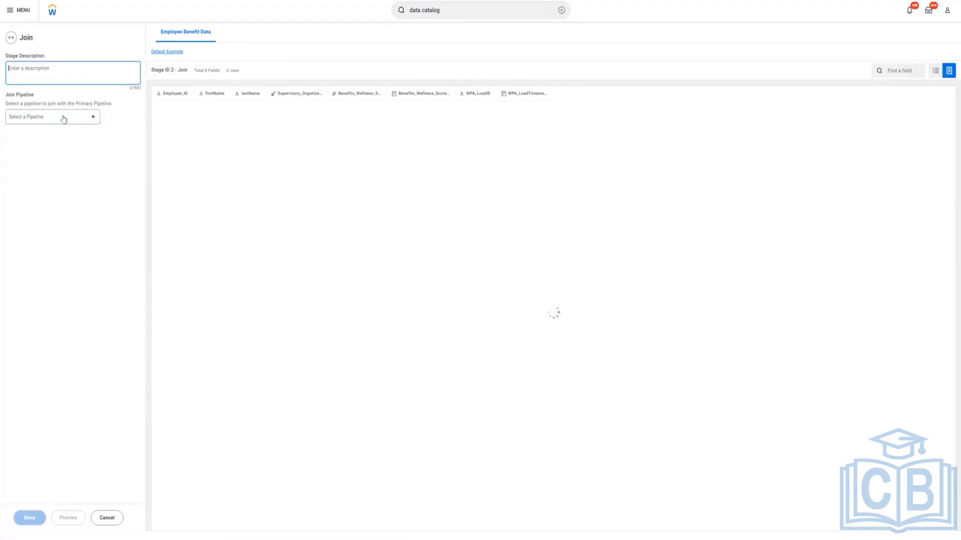
click(63, 119)
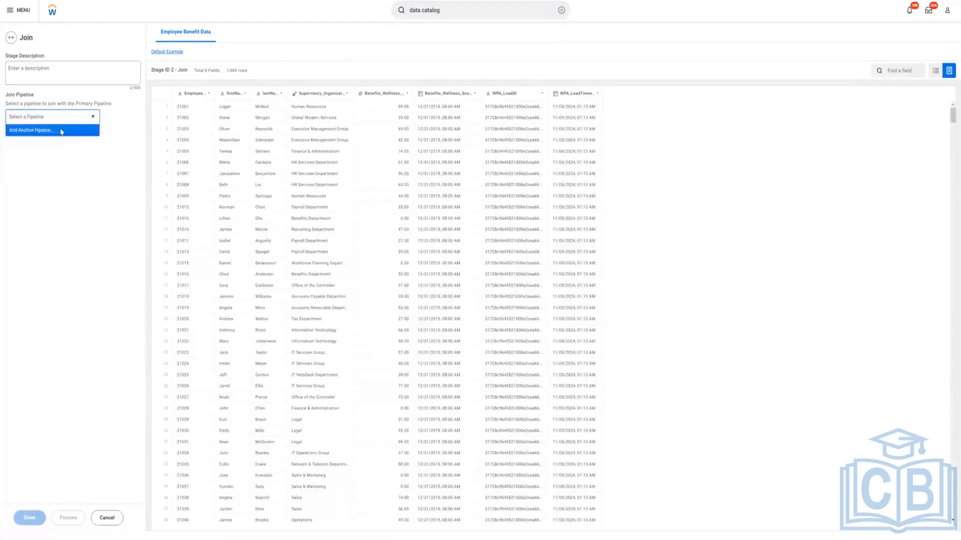
click(62, 131)
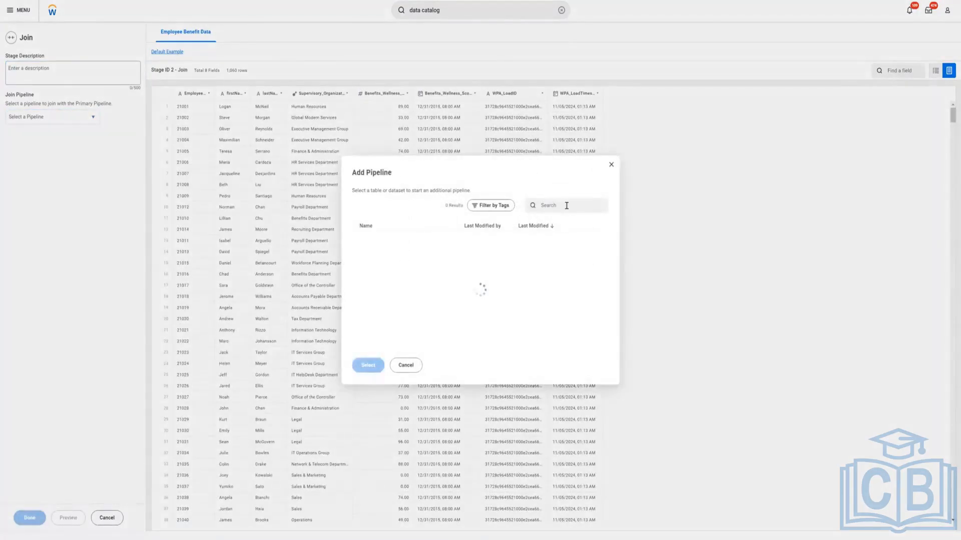
Select DDS_Employee_Overview_1 as the Join stage's pipeline.
click(566, 206)
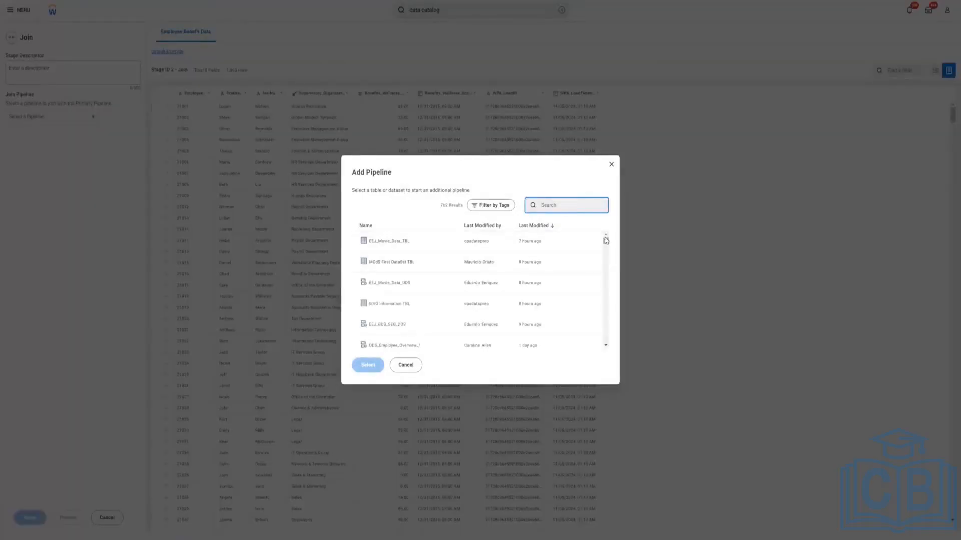
click(605, 345)
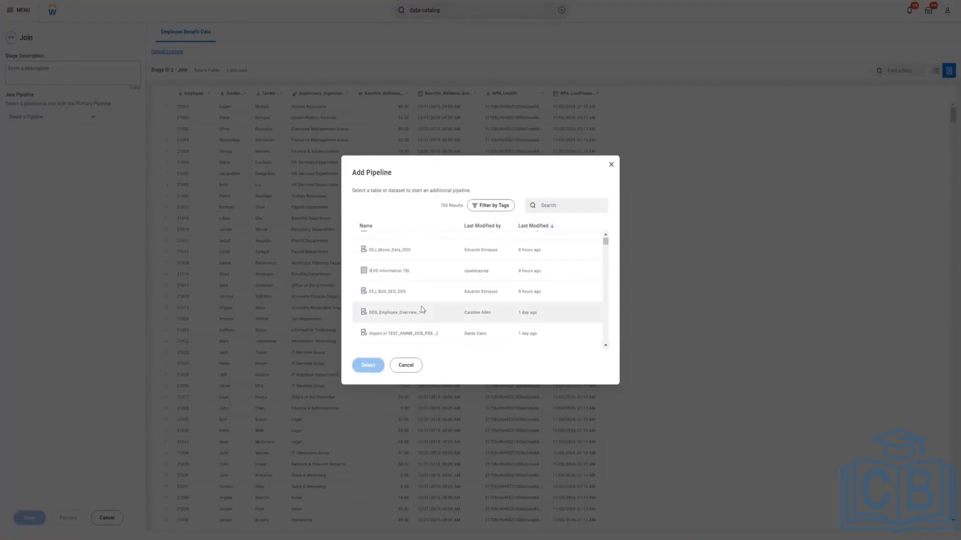
click(420, 309)
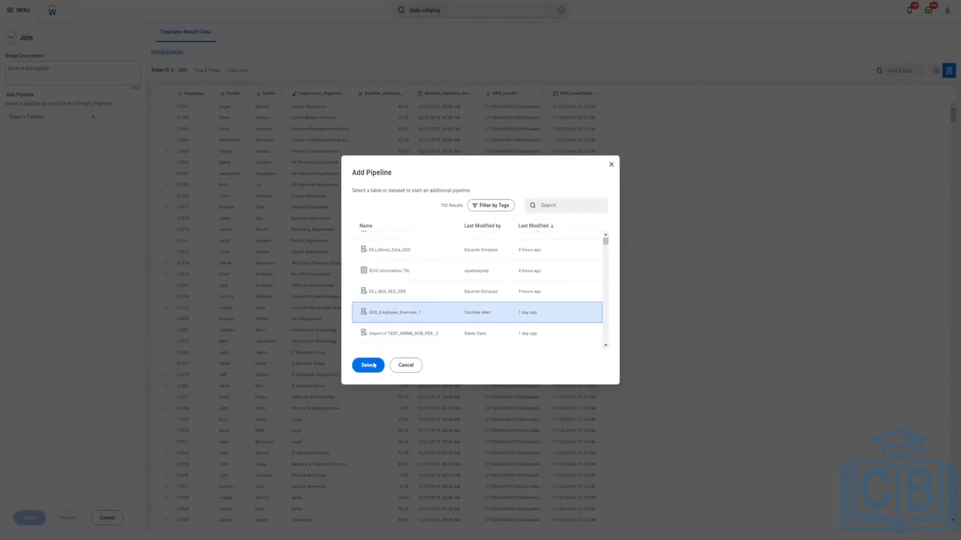
click(376, 366)
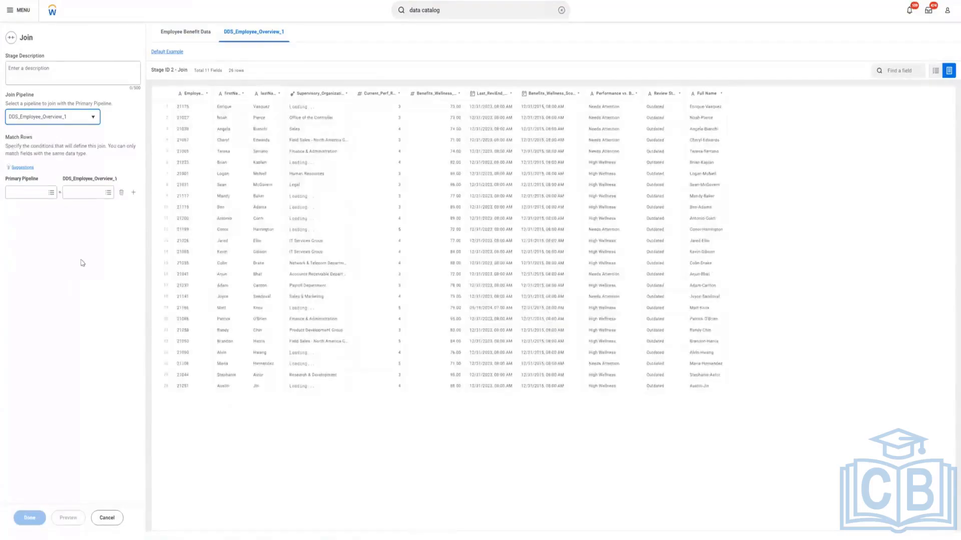
Match both pipelines on Employee_ID and set the join type to Left Outer Join.
click(27, 192)
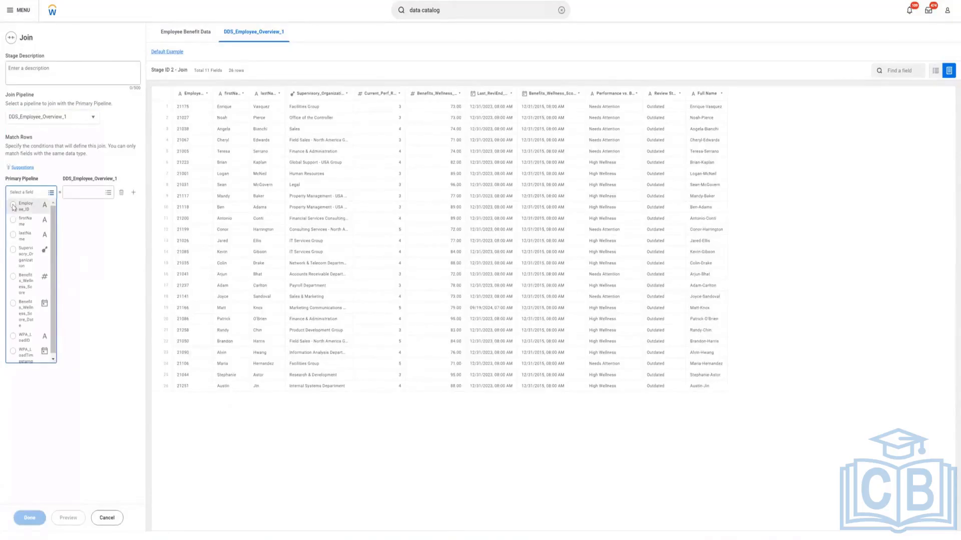
click(13, 206)
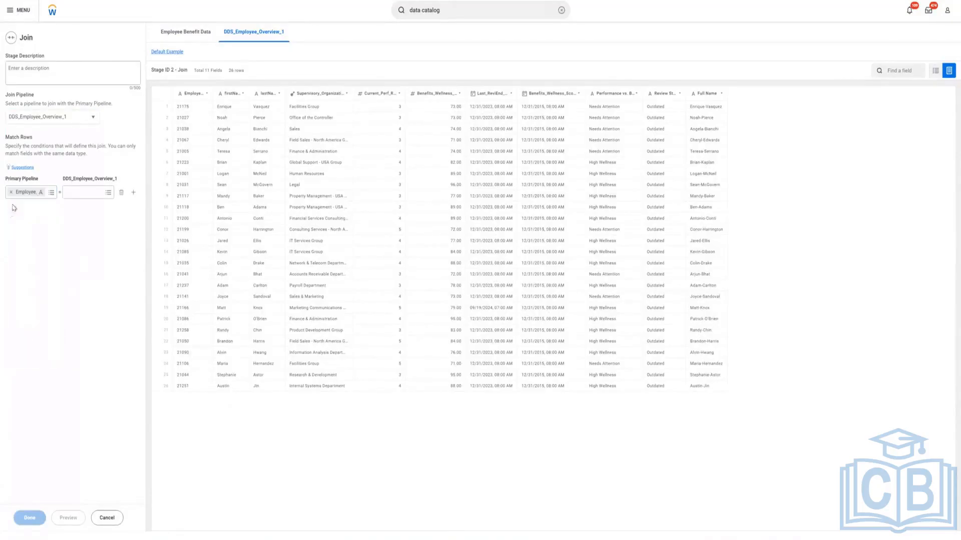
click(77, 193)
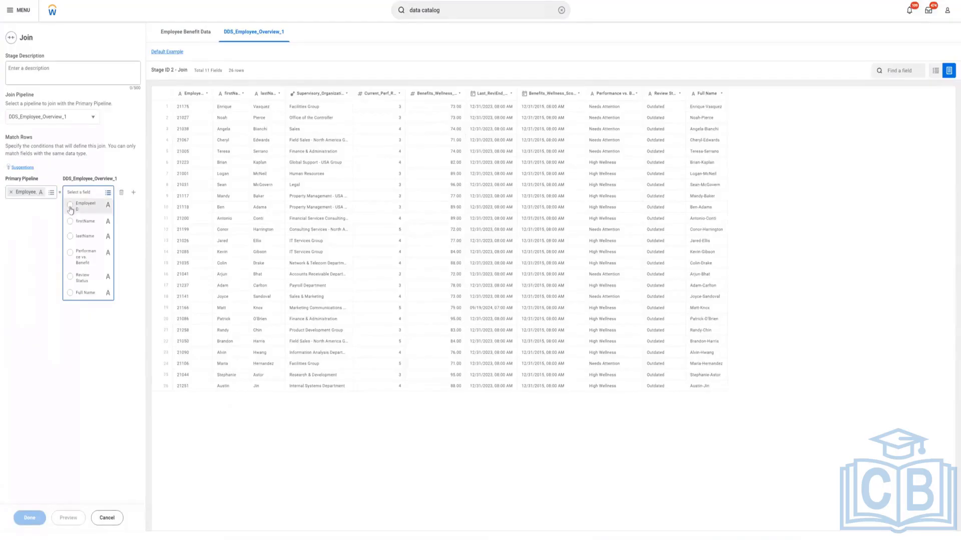
click(70, 206)
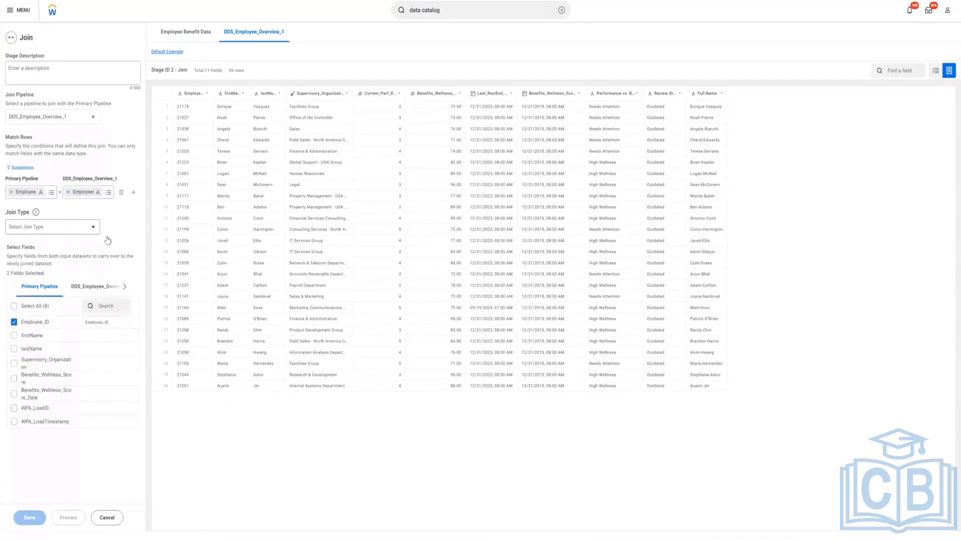
click(71, 231)
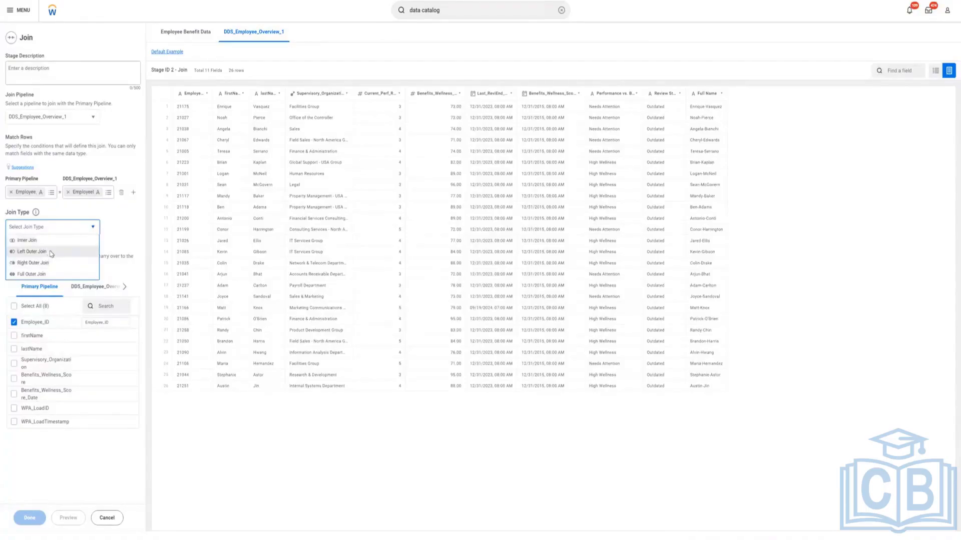
click(50, 252)
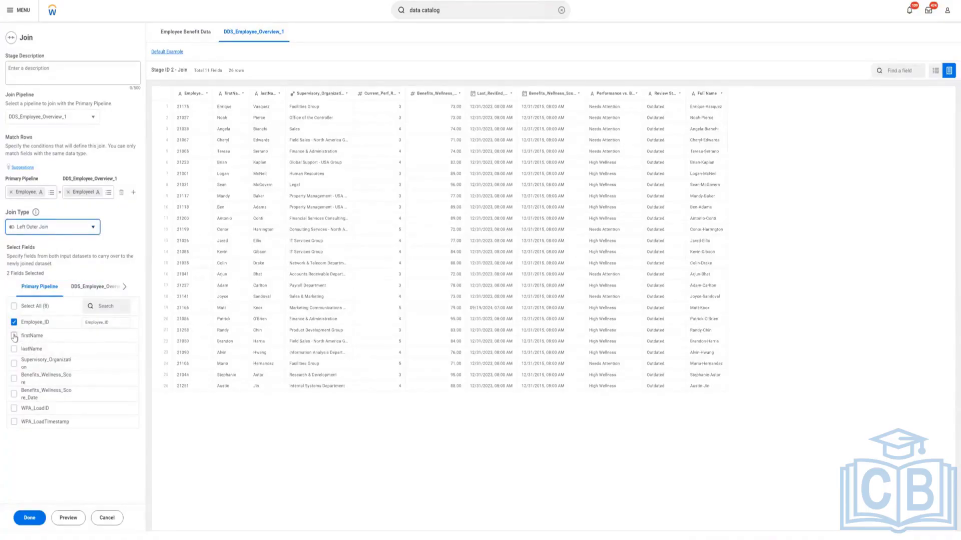
Keep firstName, lastName, Benefits_Wellness_Score and Benefits_Wellness_Score_Date from the primary pipeline.
click(94, 288)
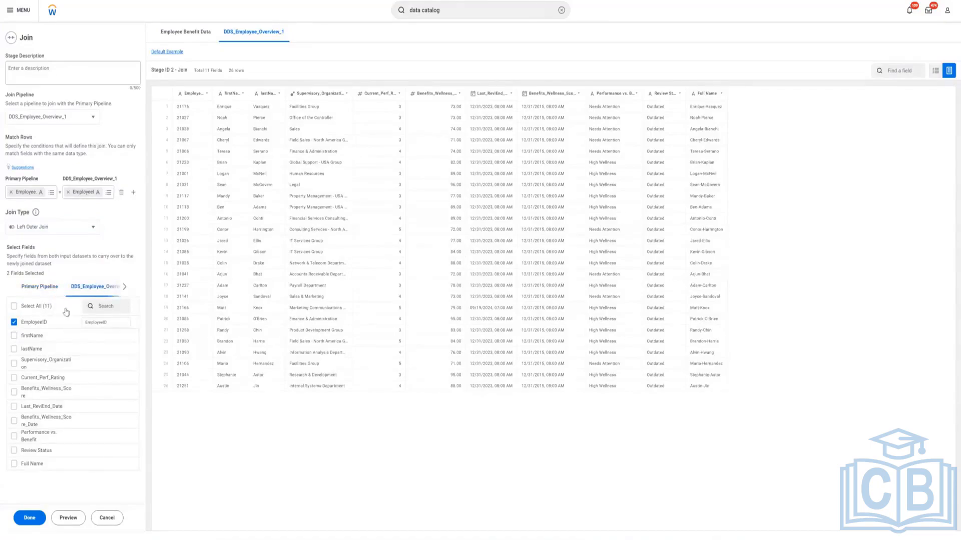
click(43, 287)
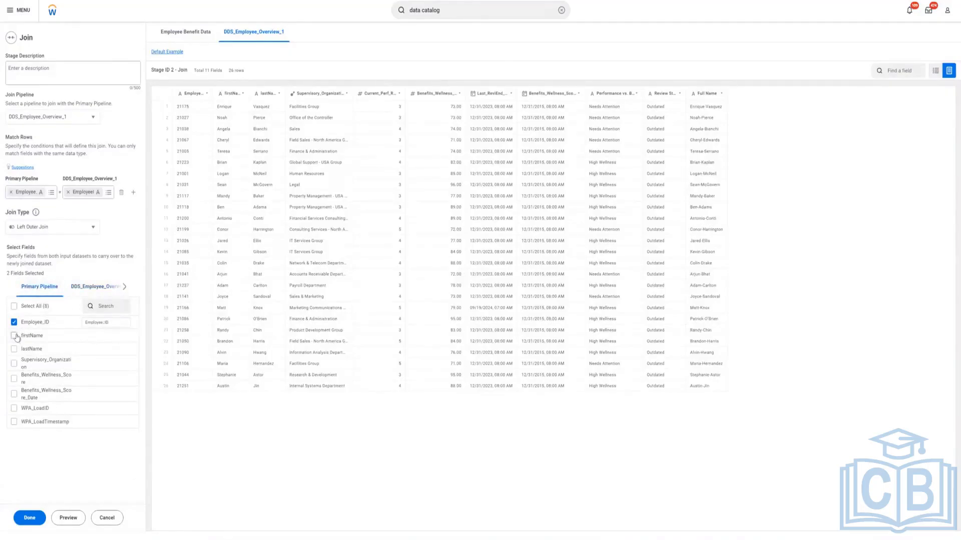
click(16, 336)
click(14, 351)
click(14, 380)
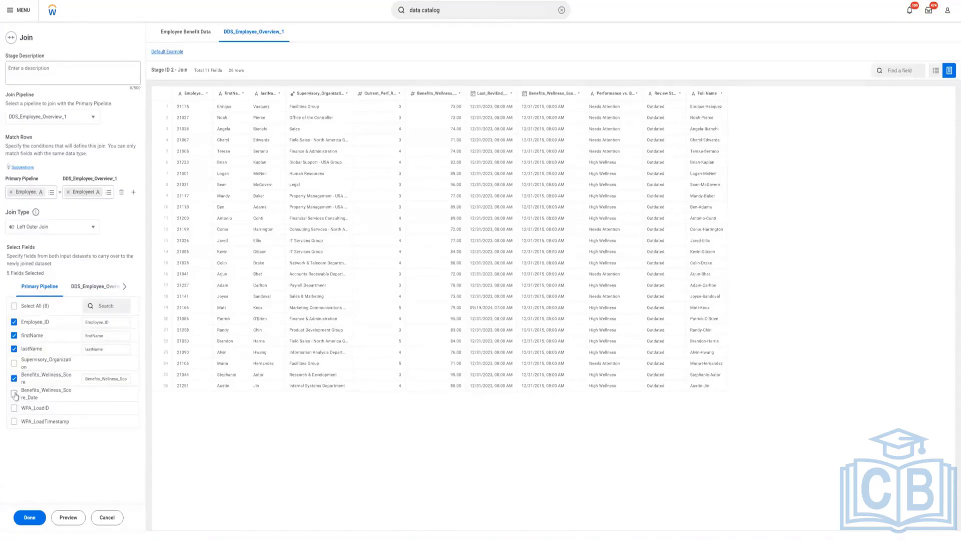
click(15, 394)
click(14, 408)
click(15, 422)
click(15, 423)
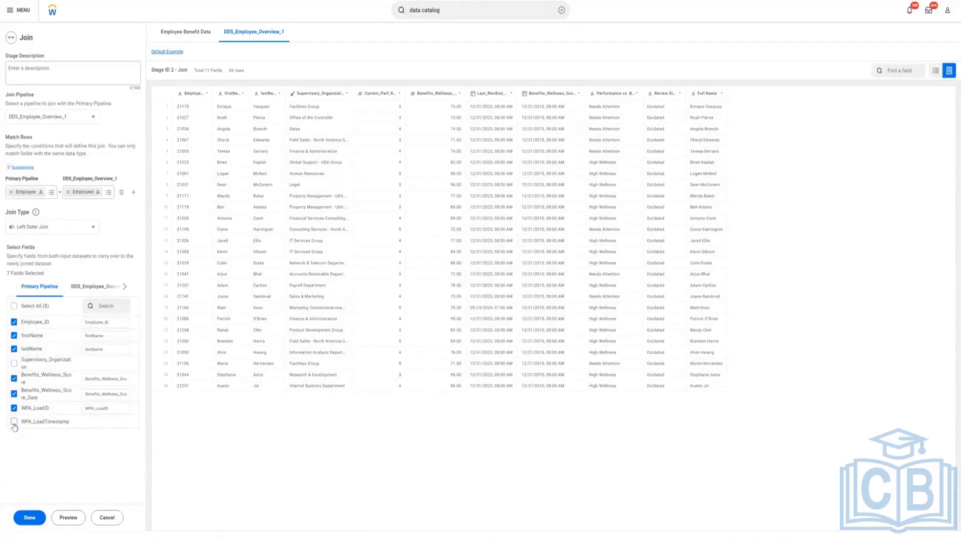
click(14, 409)
click(103, 289)
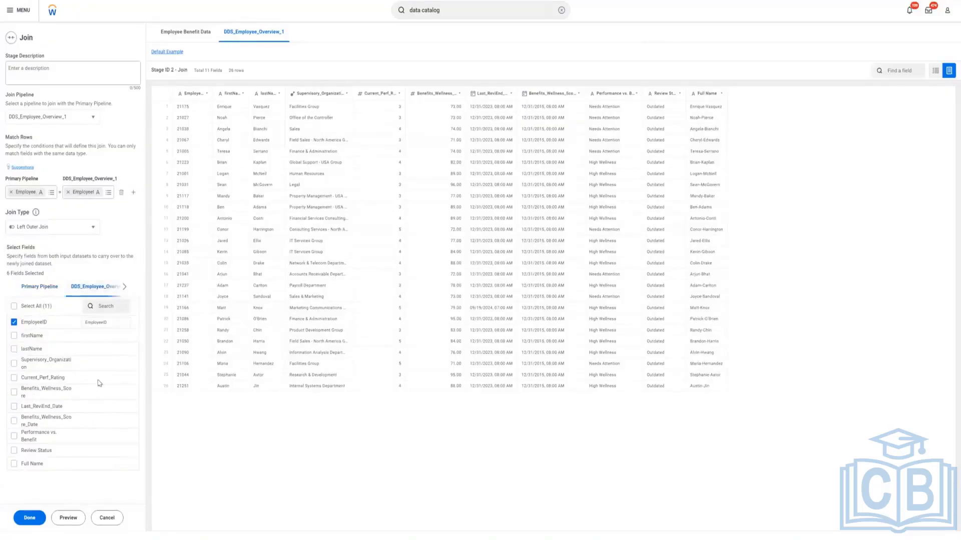
click(37, 289)
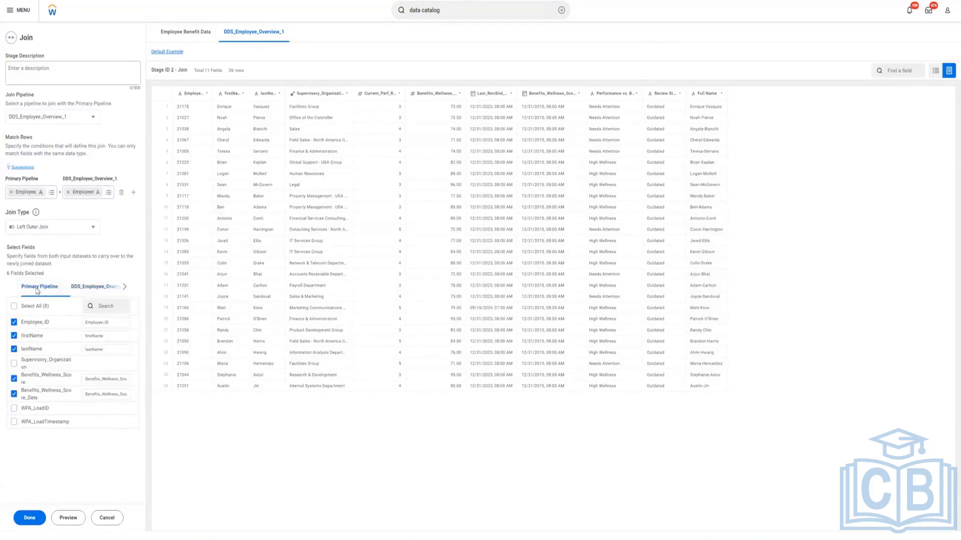
From the overview, keep Current_Perf_Rating and Benefits_Wellness_Score, dropping duplicate employee fields.
click(84, 287)
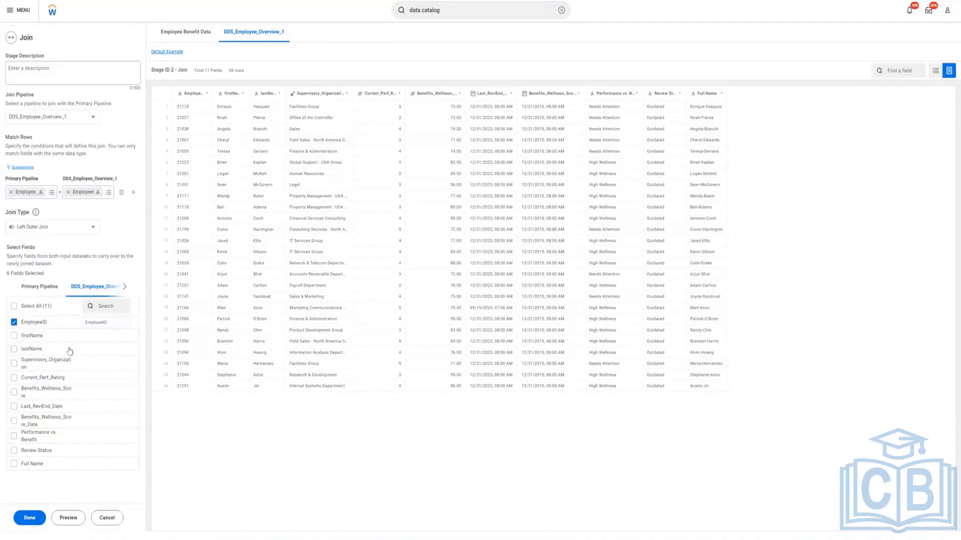
click(14, 336)
click(14, 350)
click(14, 364)
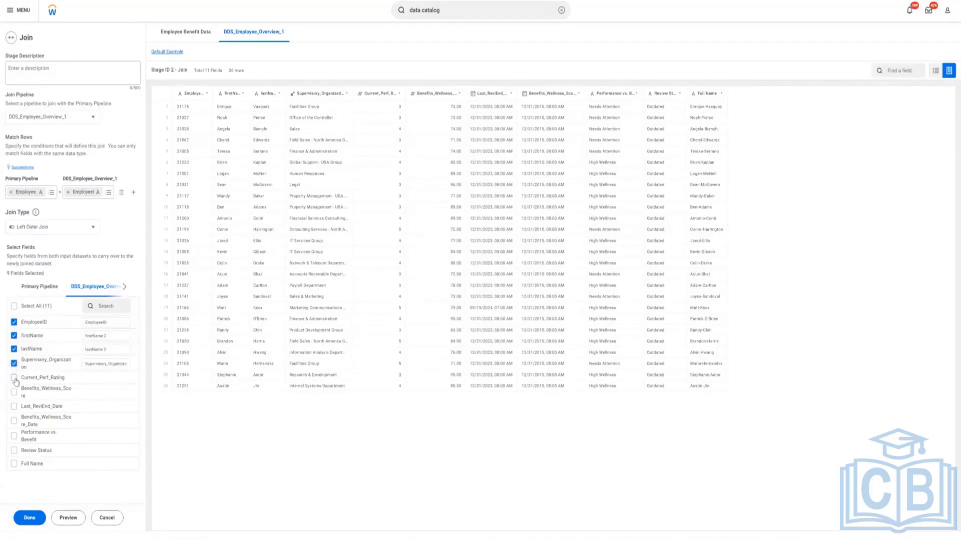
click(14, 379)
click(14, 393)
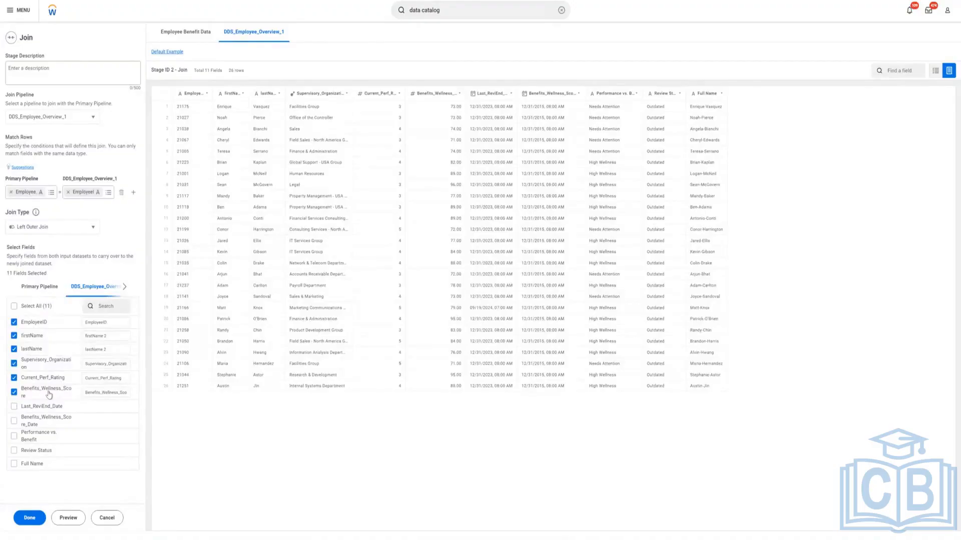
click(15, 323)
click(14, 336)
click(14, 349)
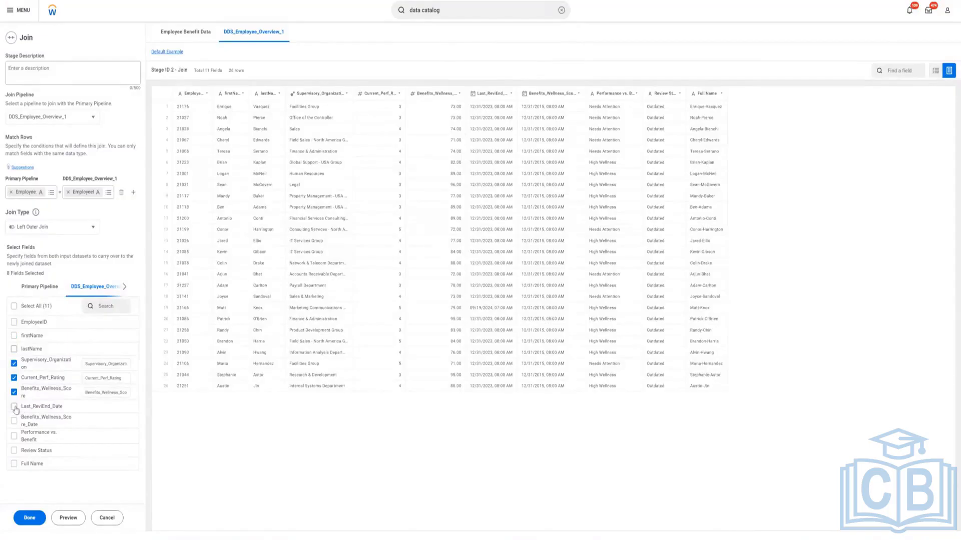
click(14, 364)
Add the primary Supervisory_Organization and the overview's Last_ReviEnd_Date to the selected fields.
click(47, 285)
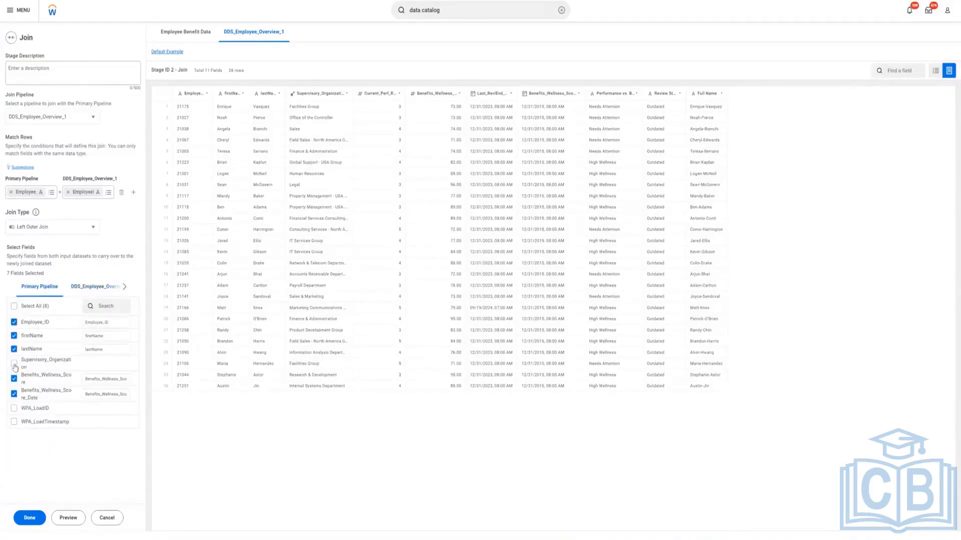
click(14, 365)
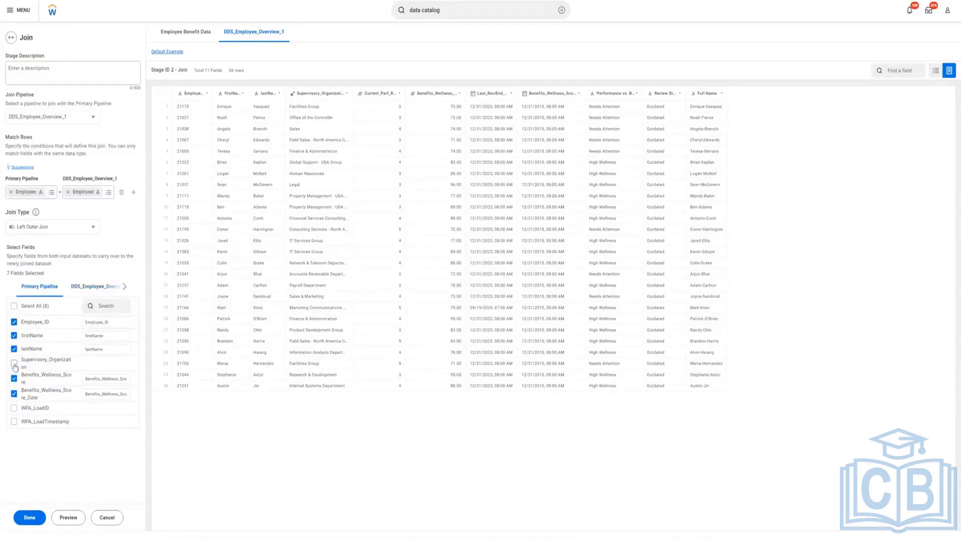
click(90, 287)
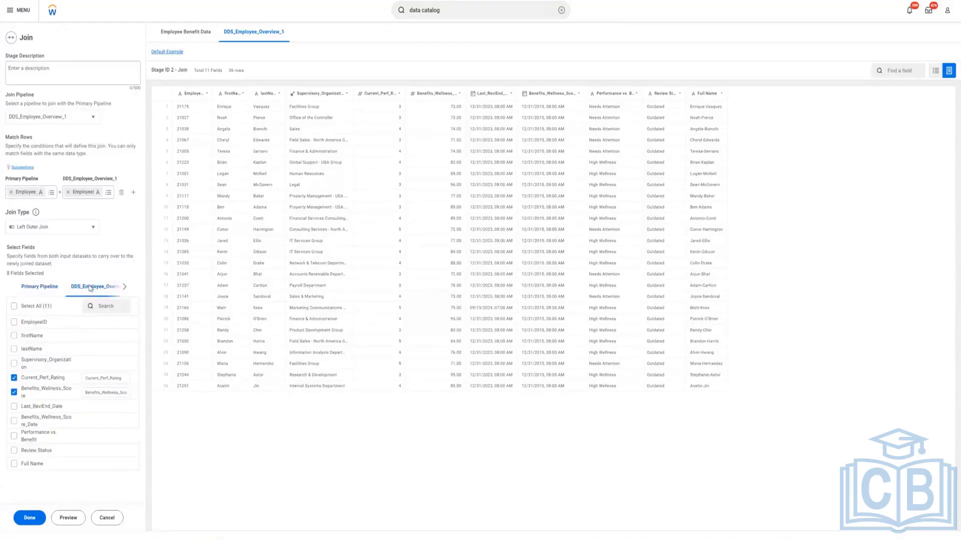
click(15, 406)
click(50, 287)
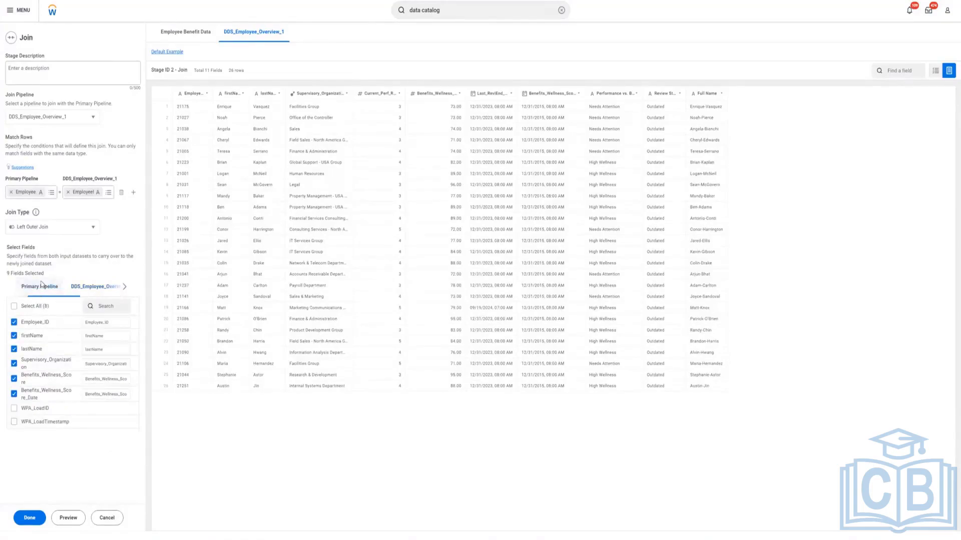
click(86, 289)
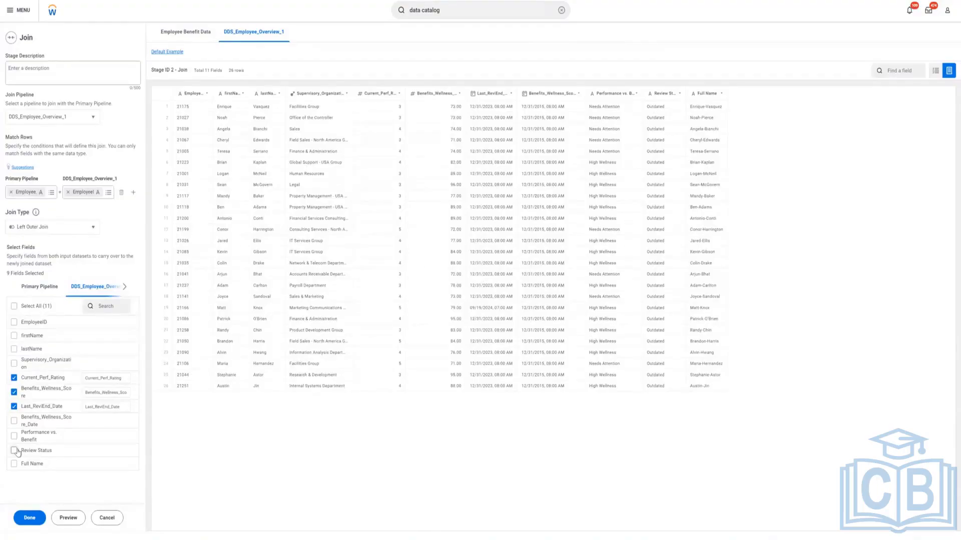
click(48, 289)
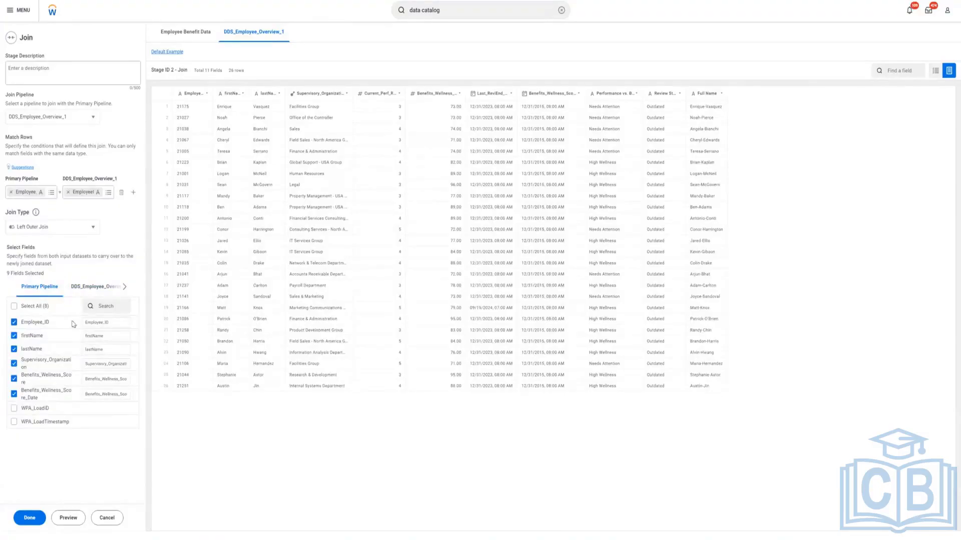
double_click(102, 288)
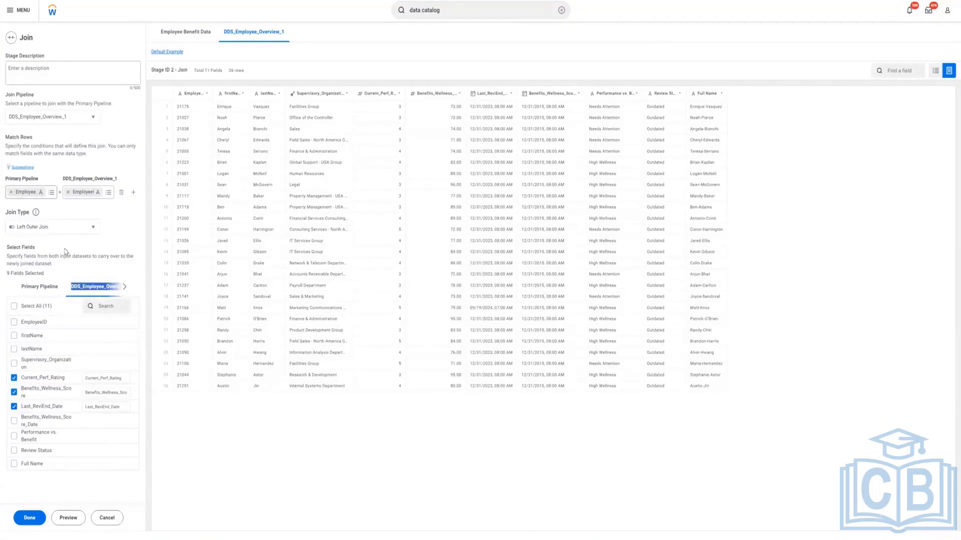
Search for 'performance' and set BDS_Employee_Performance as the join pipeline.
click(83, 120)
click(83, 121)
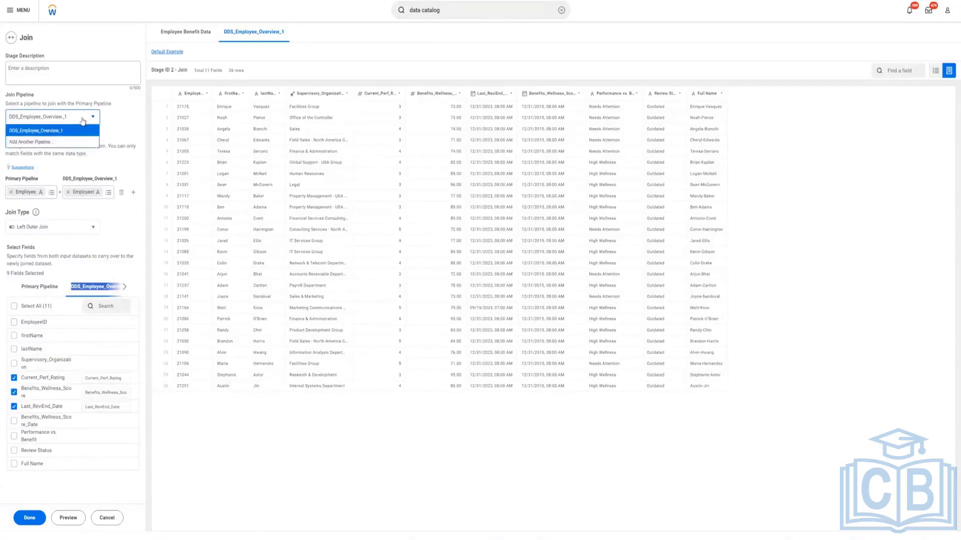
click(72, 143)
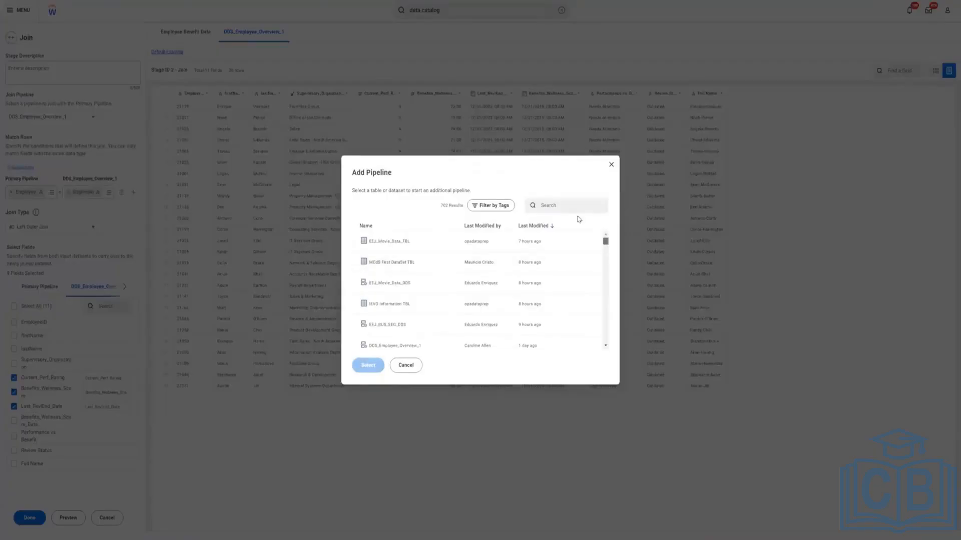
click(569, 206)
text(pe)
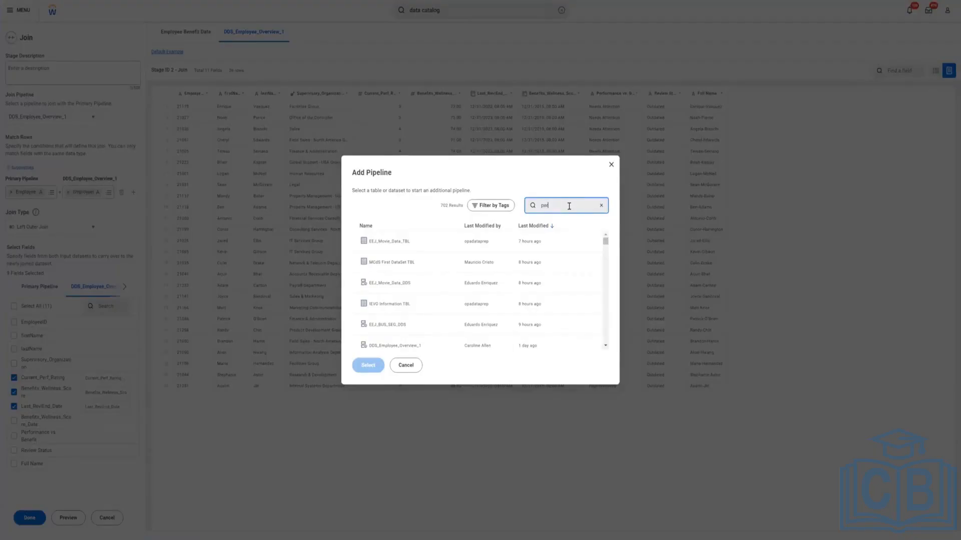
text(rforme)
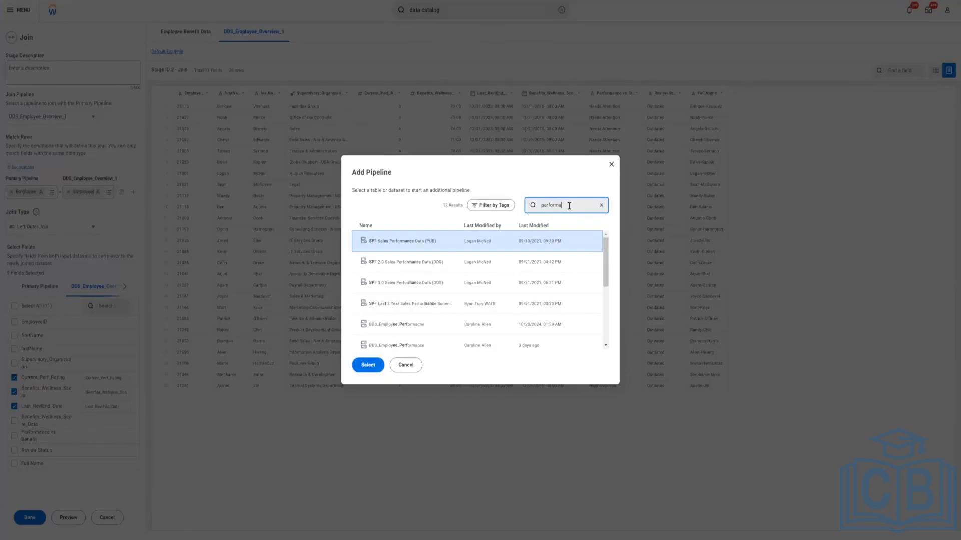
text(ncem)
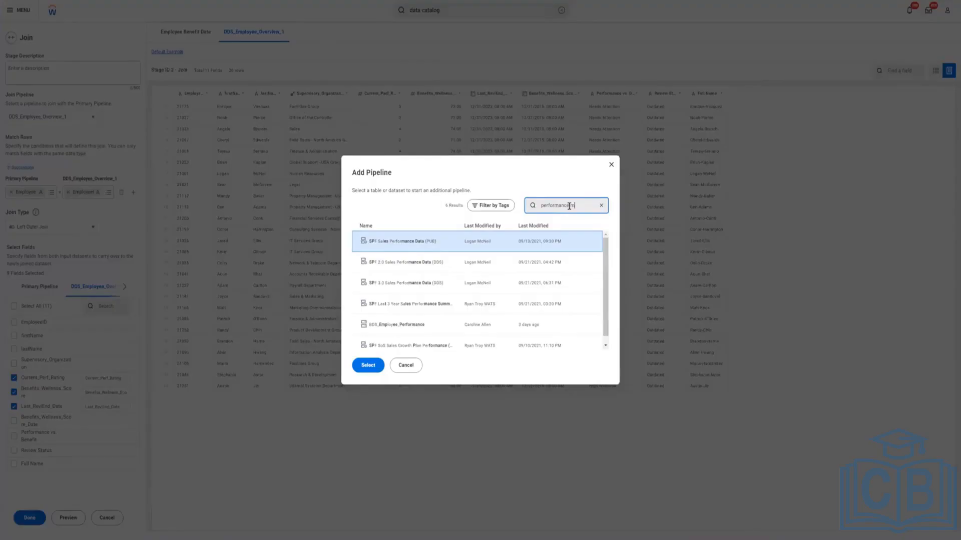
text(etr)
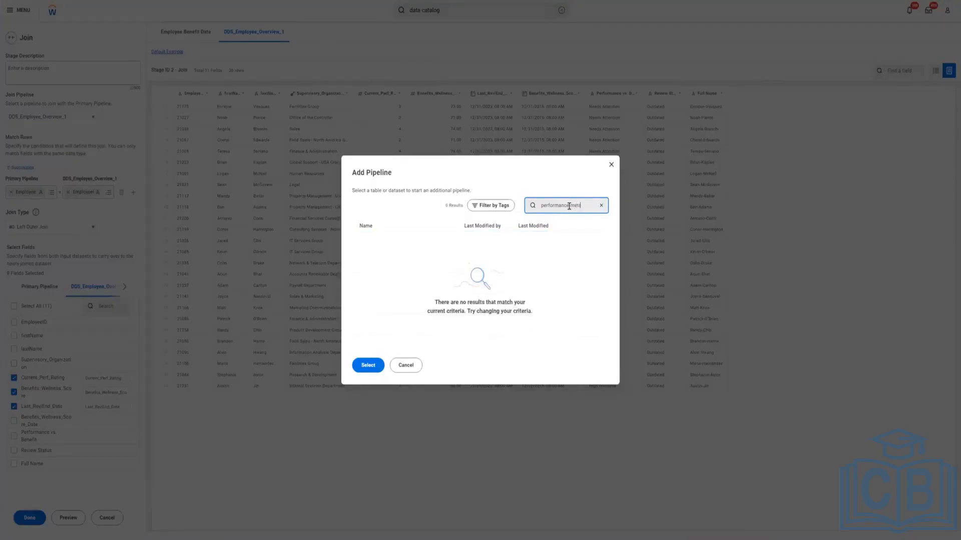
text(ic)
key(BackSpace)
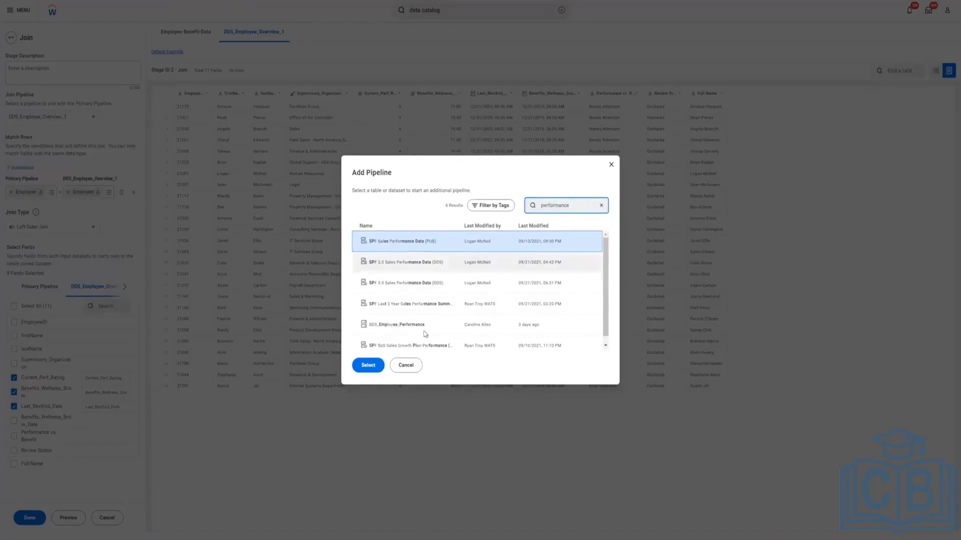
click(424, 331)
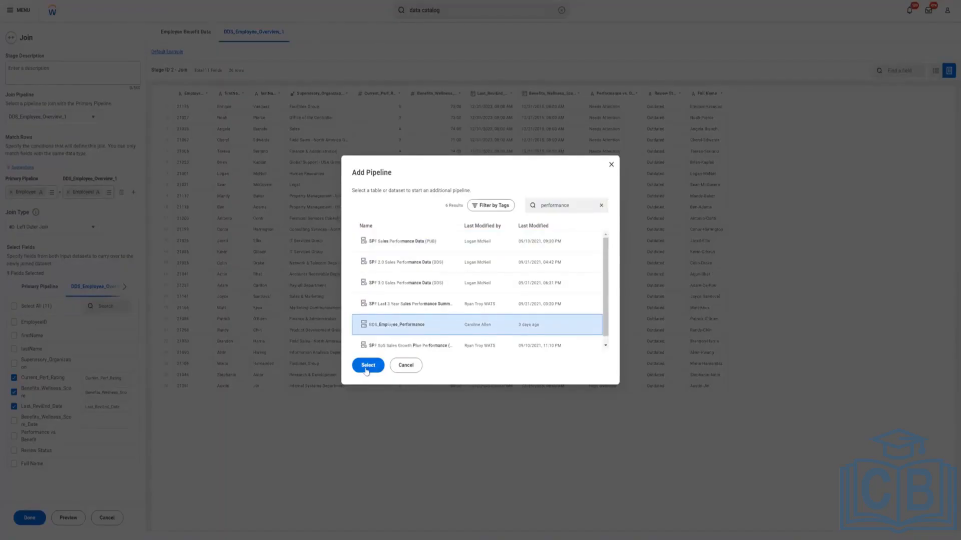
click(367, 365)
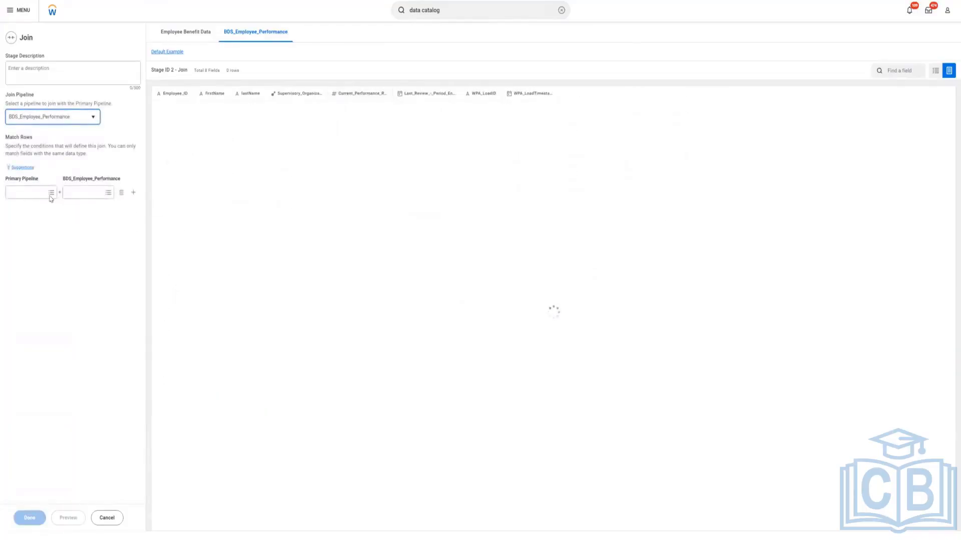
Match rows on Employee_ID from both the primary and performance pipelines.
click(29, 199)
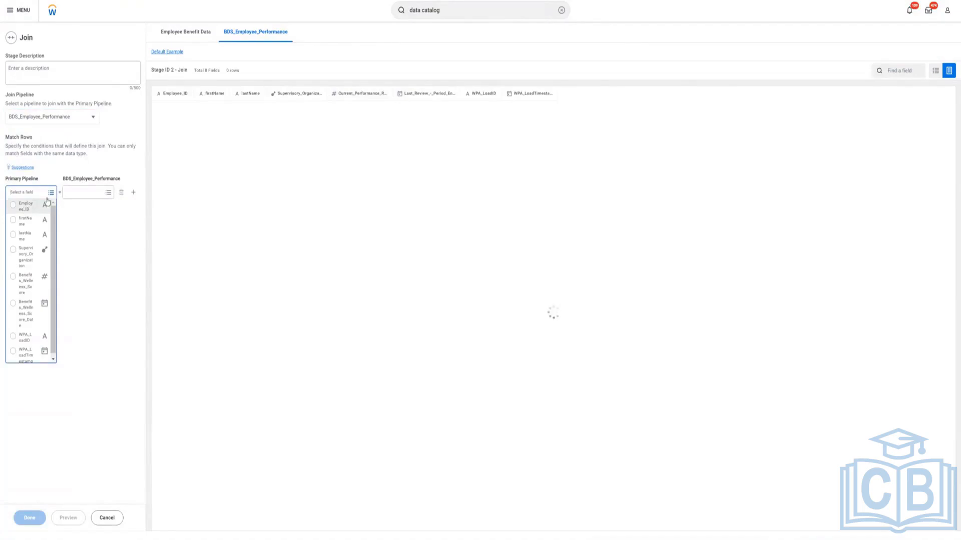
click(100, 152)
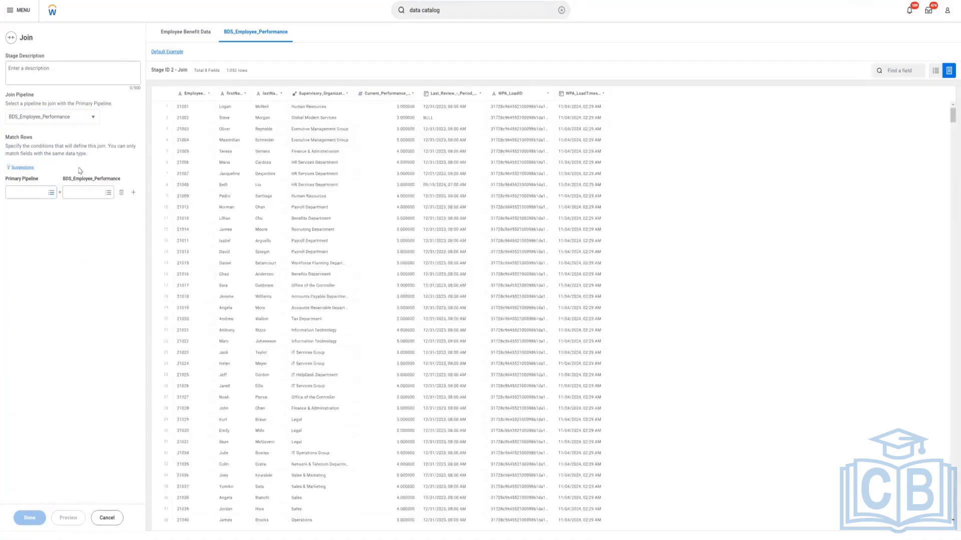
click(17, 195)
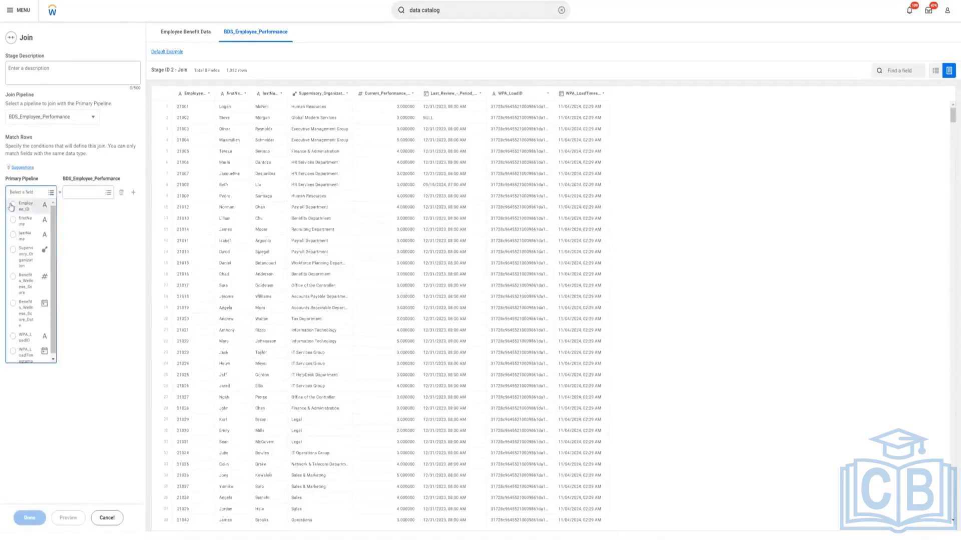
click(21, 207)
click(76, 193)
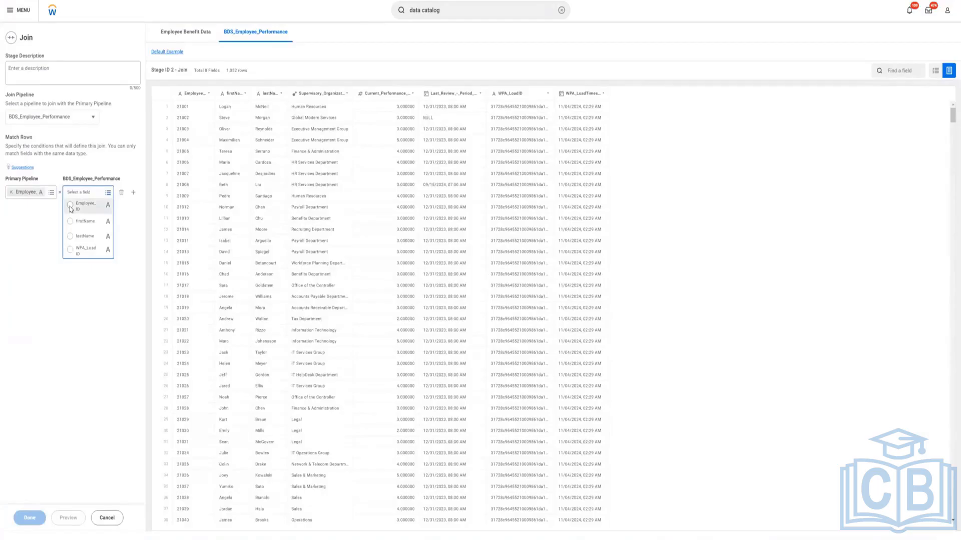
click(70, 207)
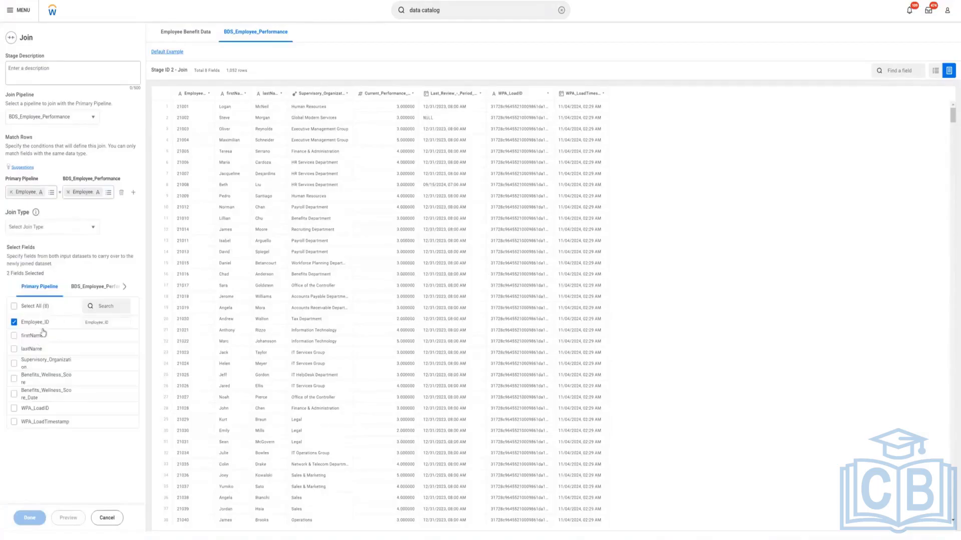
Keep firstName, lastName, Supervisory_Organization, Benefits_Wellness_Score and its date from the primary pipeline.
click(14, 336)
click(14, 363)
click(14, 378)
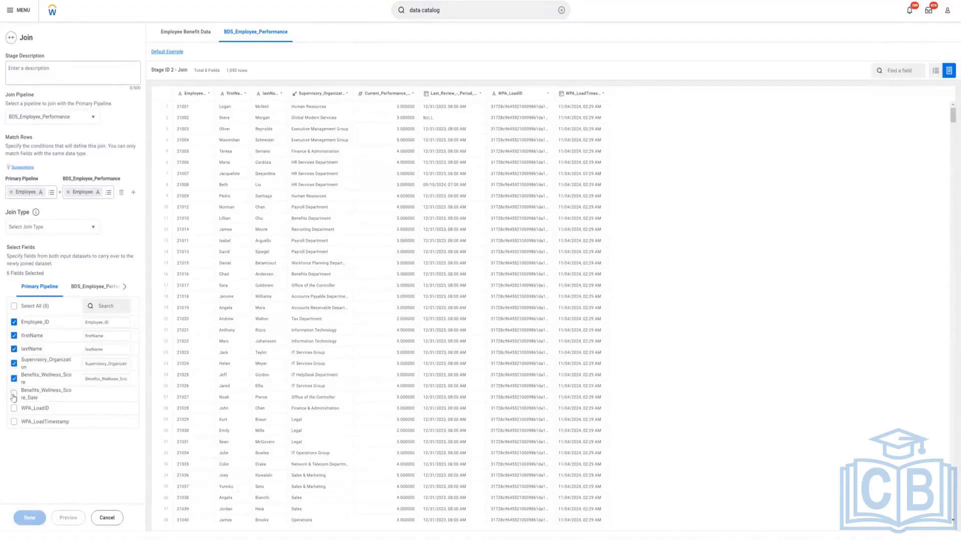
click(14, 395)
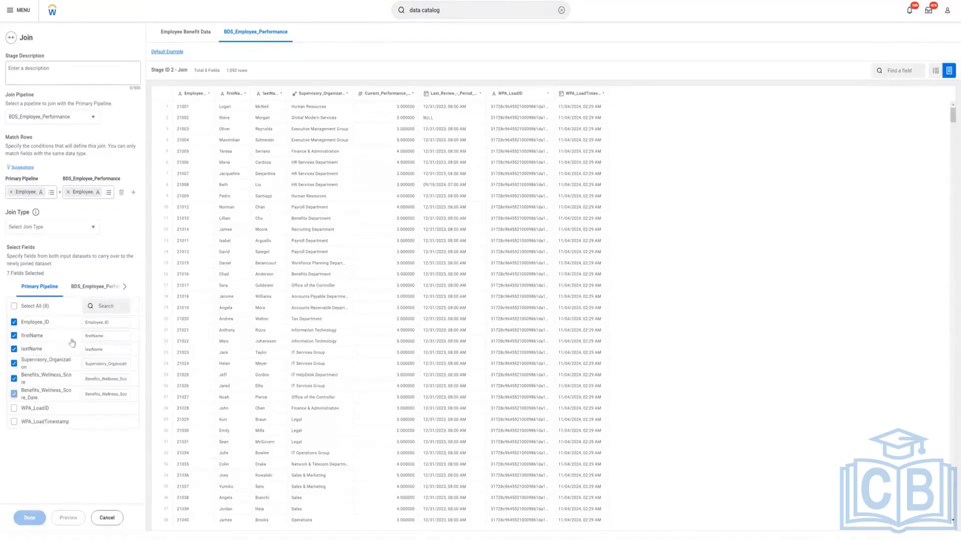
From BDS_Employee_Performance, keep Current_Performance_Rating and Last_Review_-_Period_End_Date, dropping its Employee_ID.
click(96, 288)
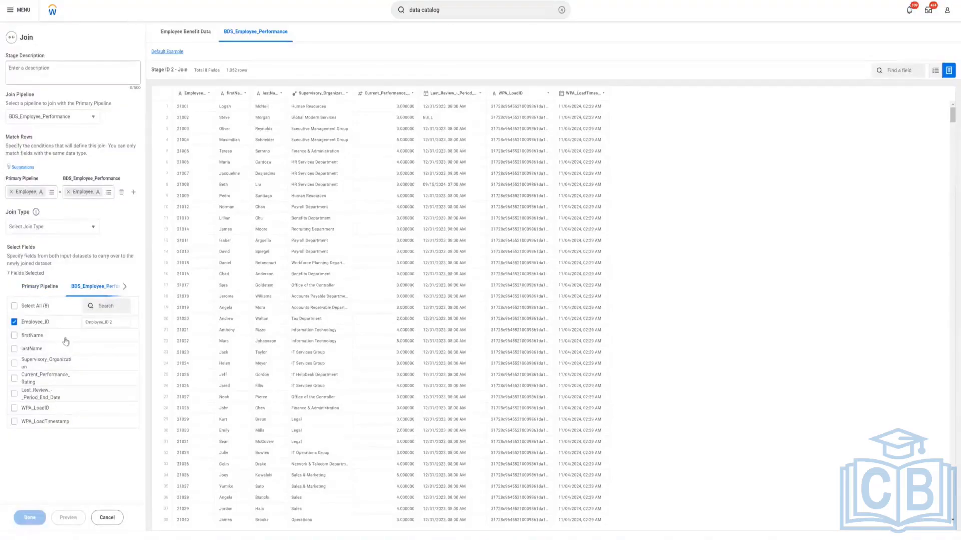
click(14, 379)
click(51, 288)
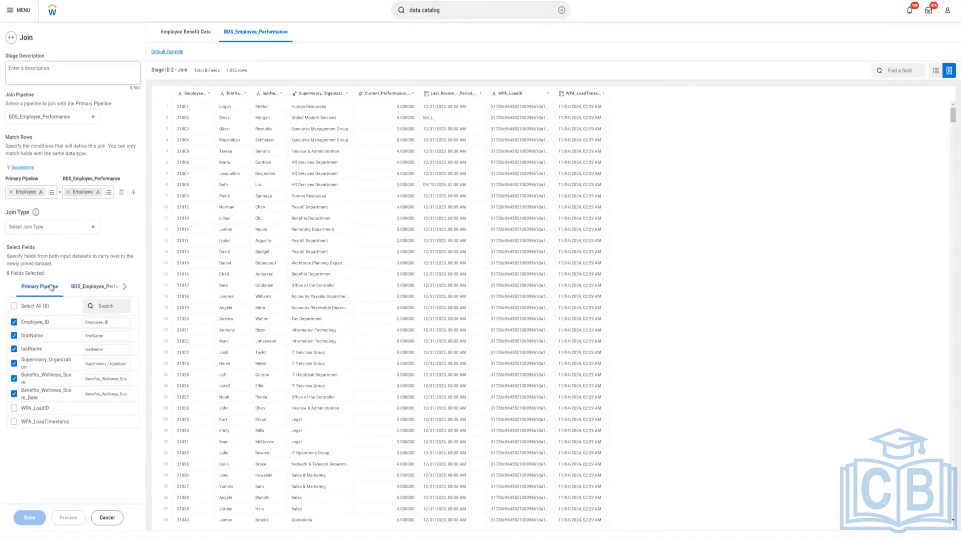
click(90, 290)
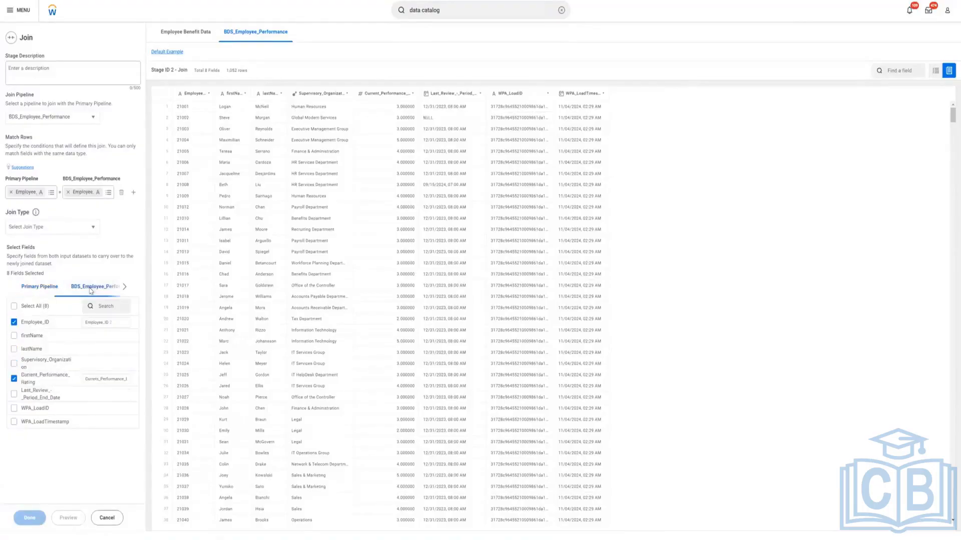
click(13, 322)
click(14, 395)
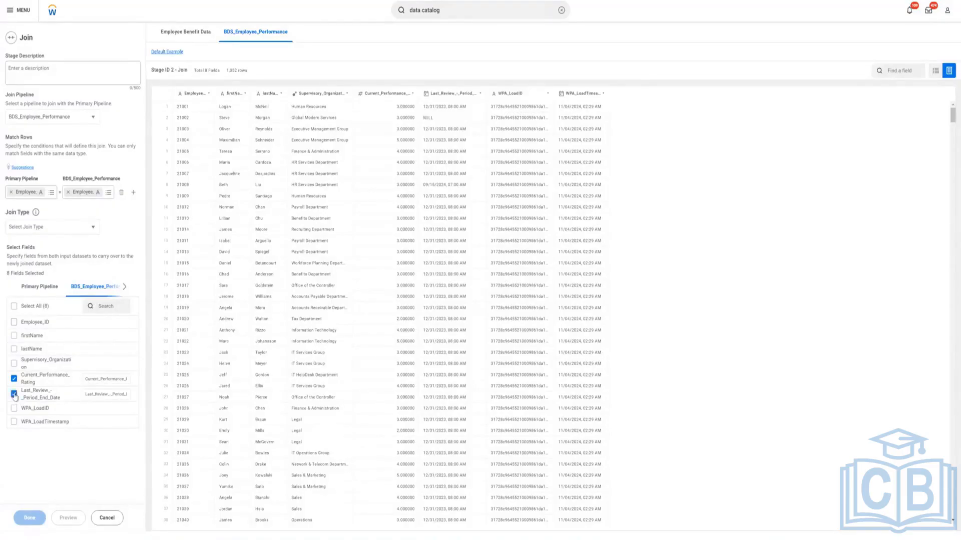
click(46, 289)
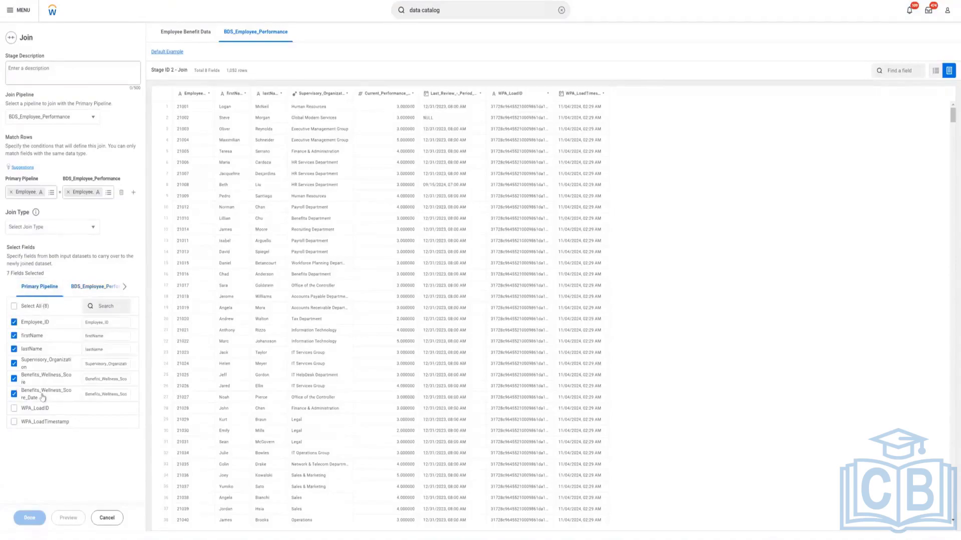
click(90, 292)
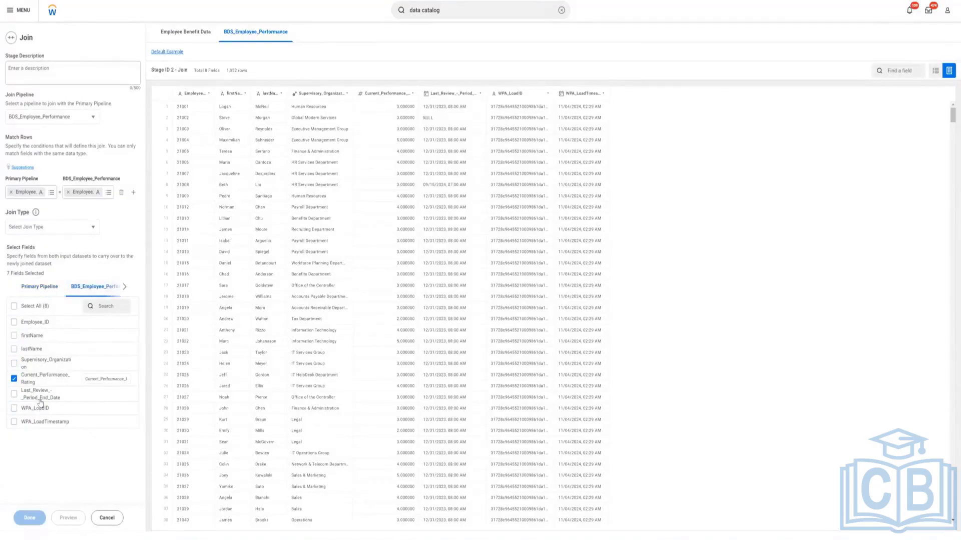
click(13, 394)
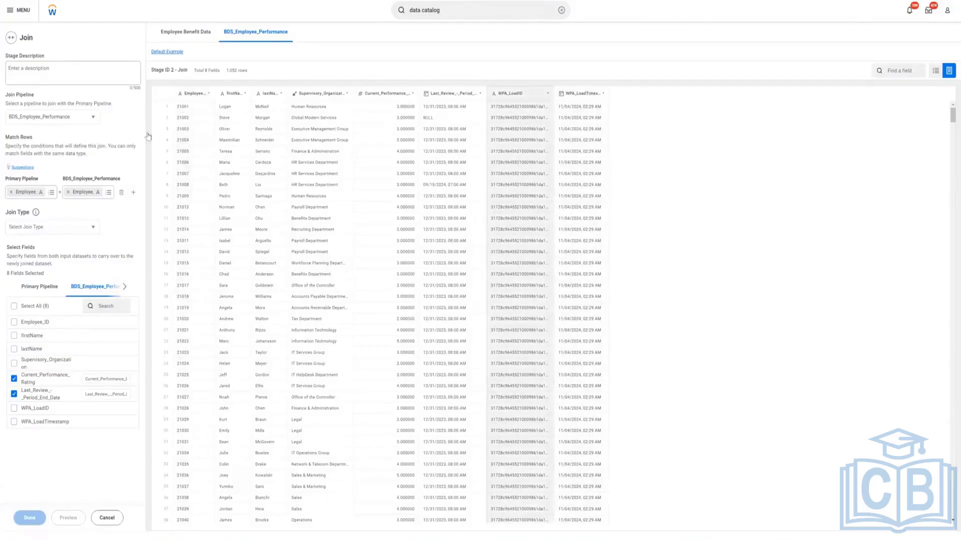
Set the join to Left Outer Join and finish the stage, previewing 1,062 joined rows.
click(50, 233)
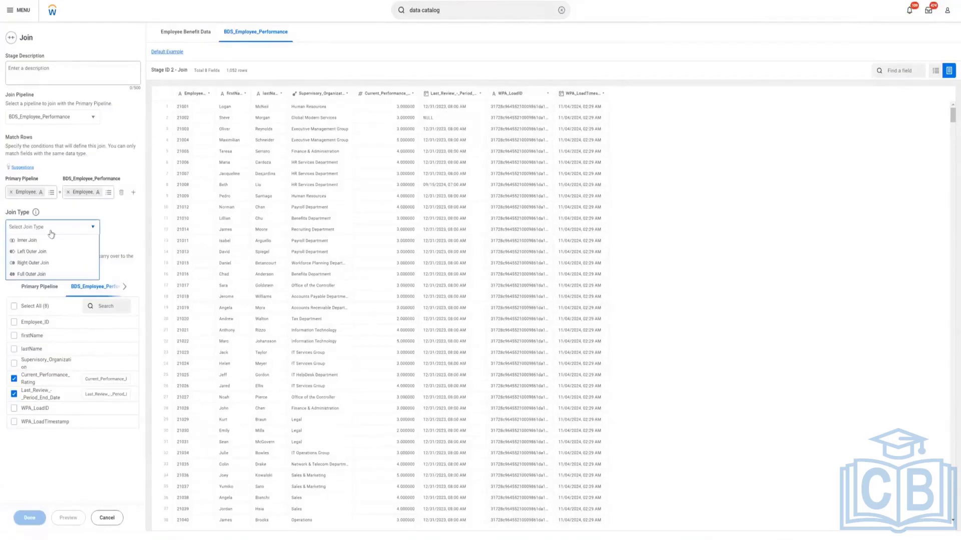
click(23, 252)
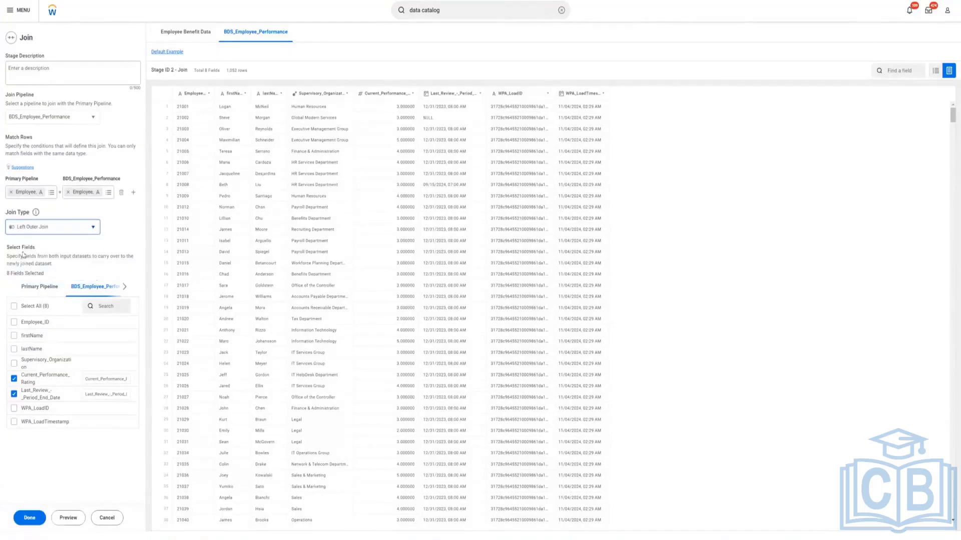
click(28, 521)
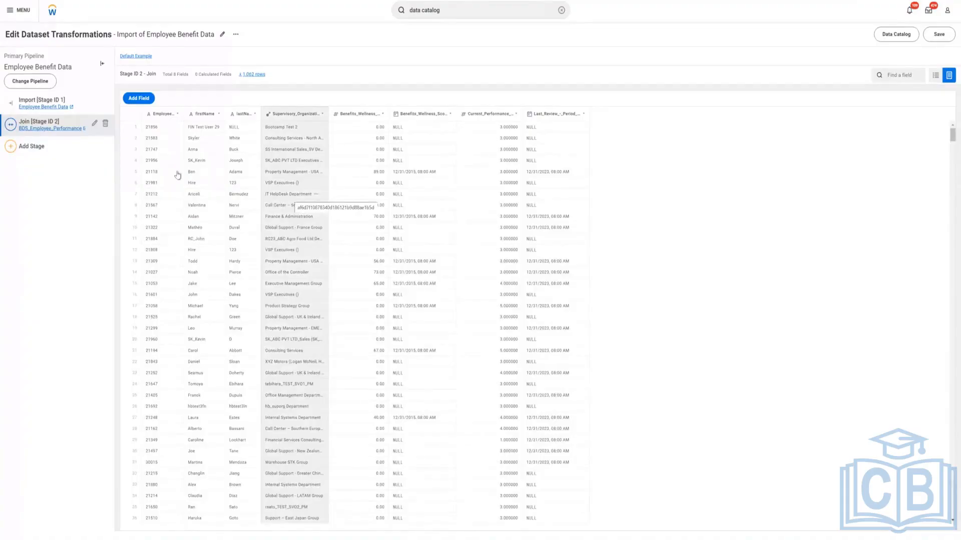
click(159, 113)
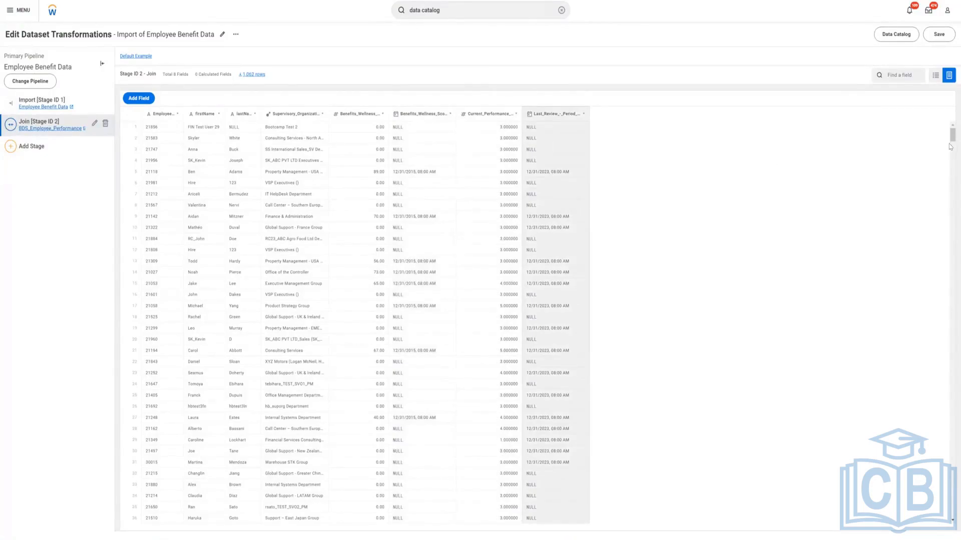
drag(951, 136, 947, 110)
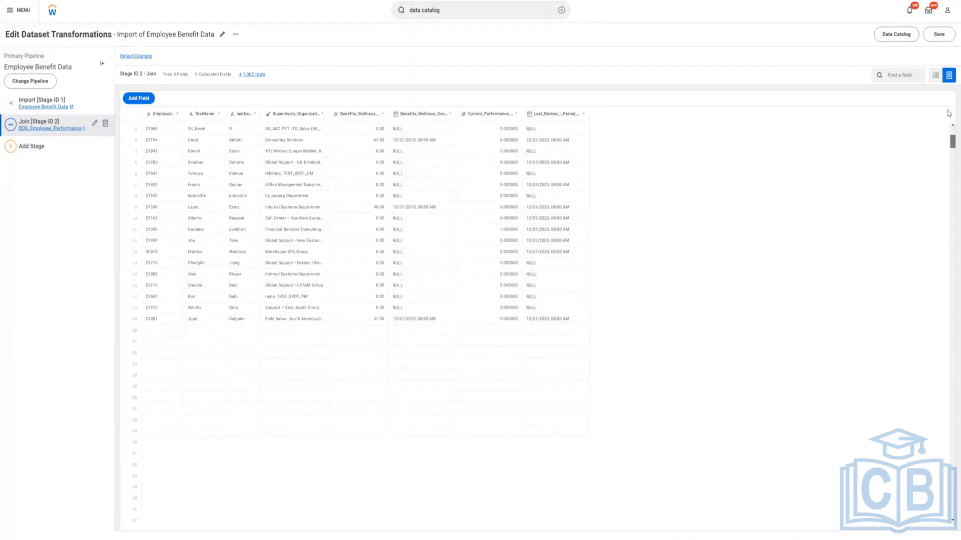
click(32, 147)
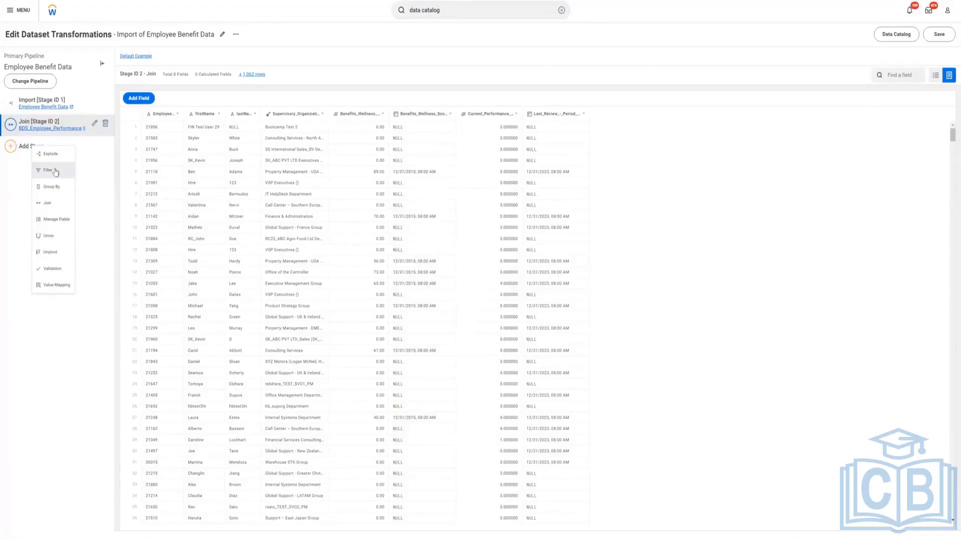
click(110, 170)
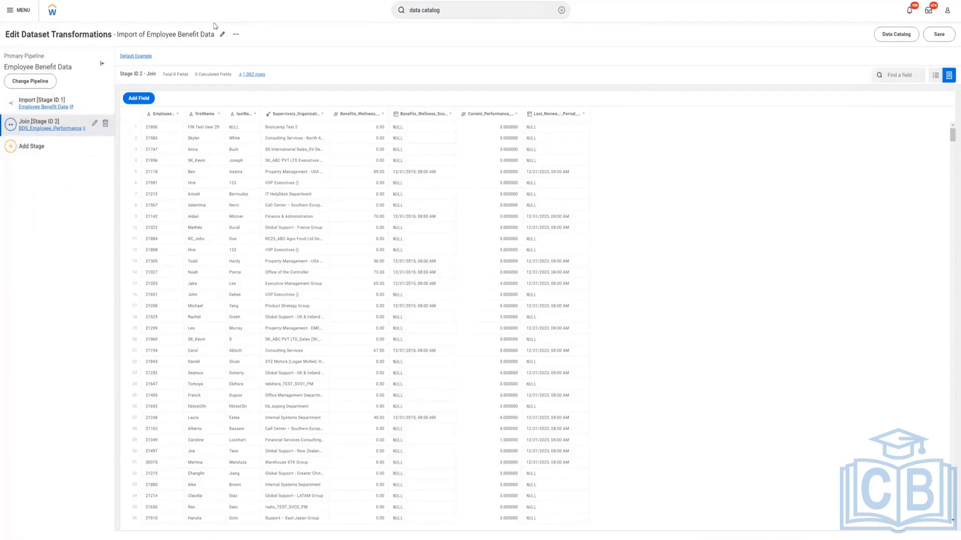
Add an empty calculated text field, New_Field, to the Join stage, bringing it to 9 fields.
click(143, 99)
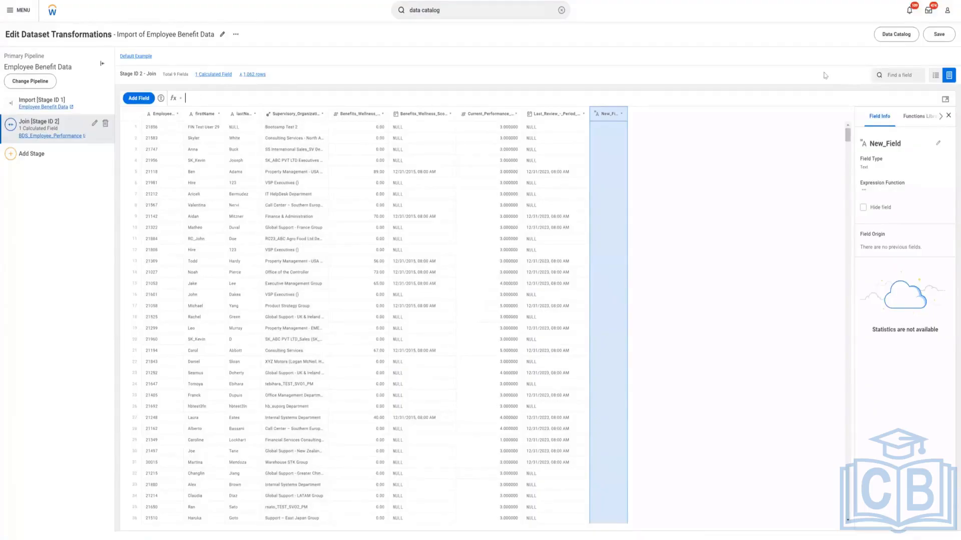
Open the Edit New_Field expression dialog with its function library.
click(945, 100)
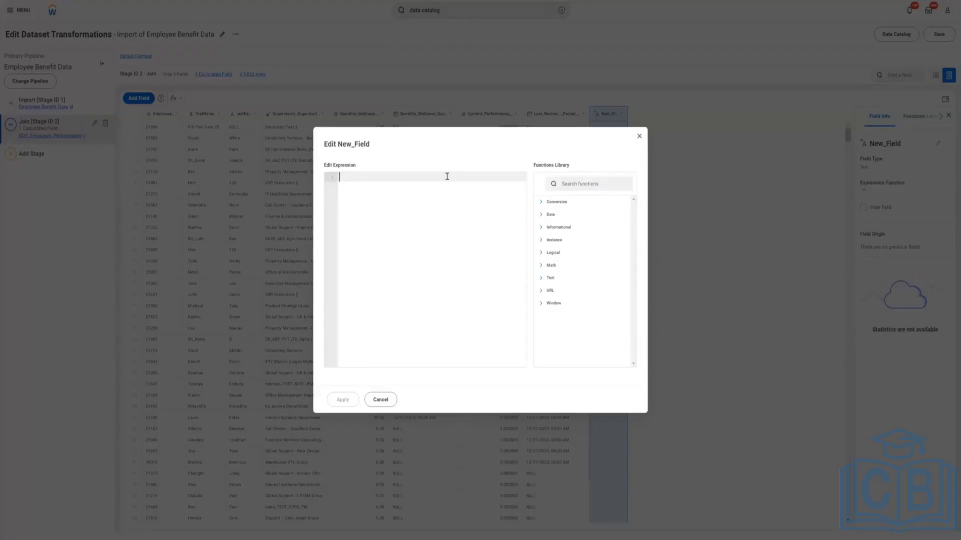
Clear the stray 'flo' text and show the Logical CASE function's description.
text(flo)
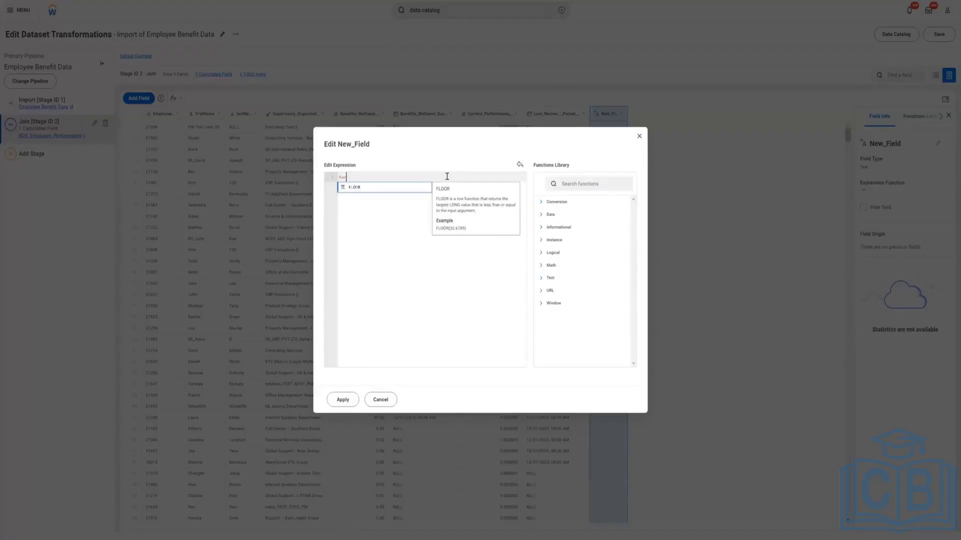
key(BackSpace)
key(BackSpace)
key(BackSpace)
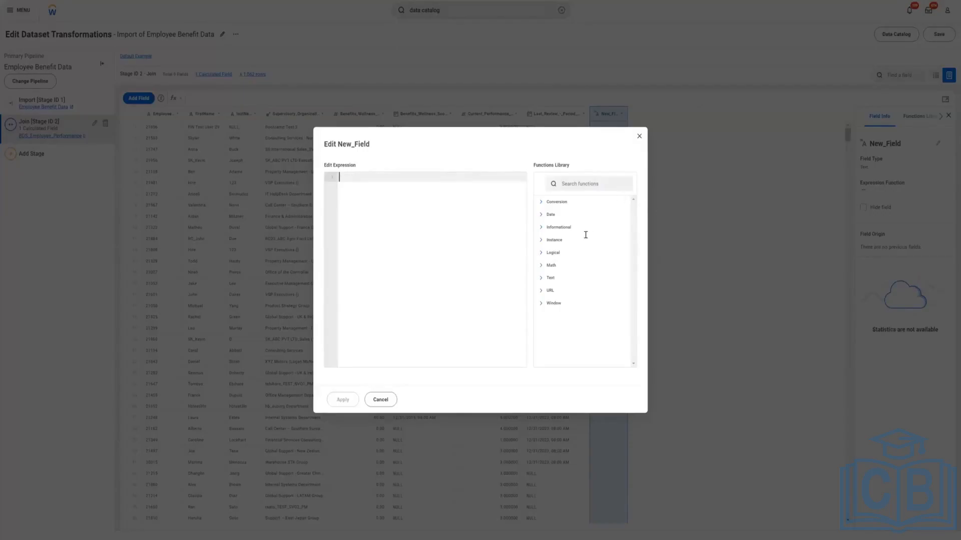
click(567, 254)
click(571, 267)
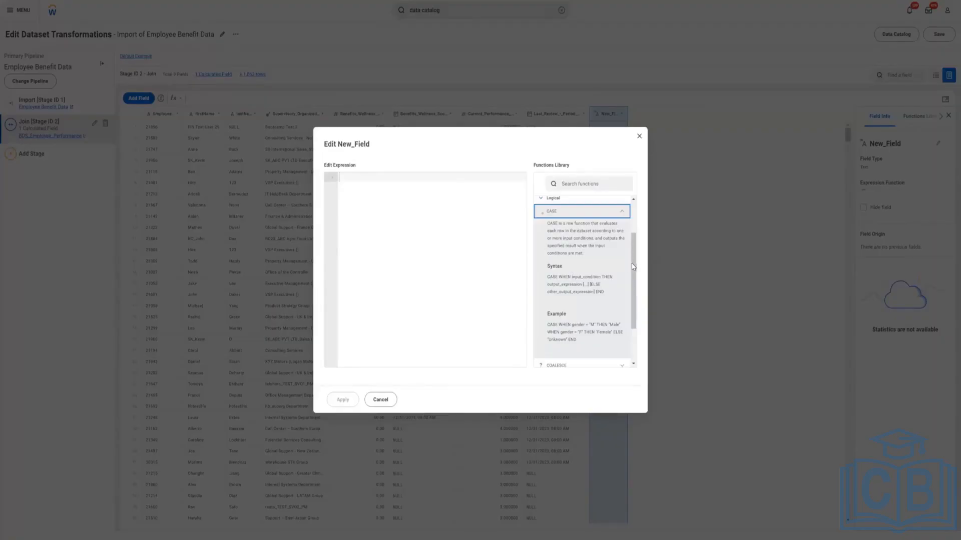
Read through the CASE syntax and example, highlighting parts of the example.
scroll(634, 298, down, 2)
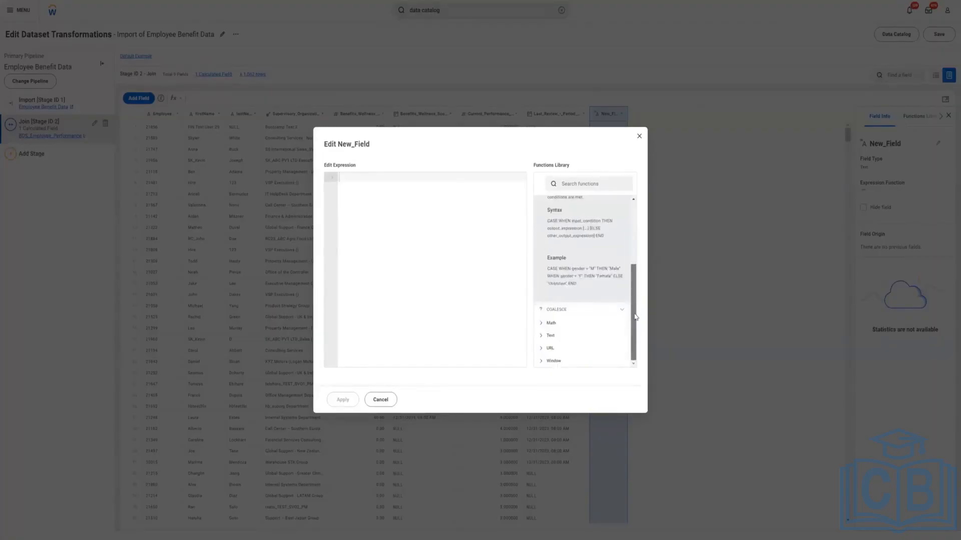
scroll(636, 279, up, 2)
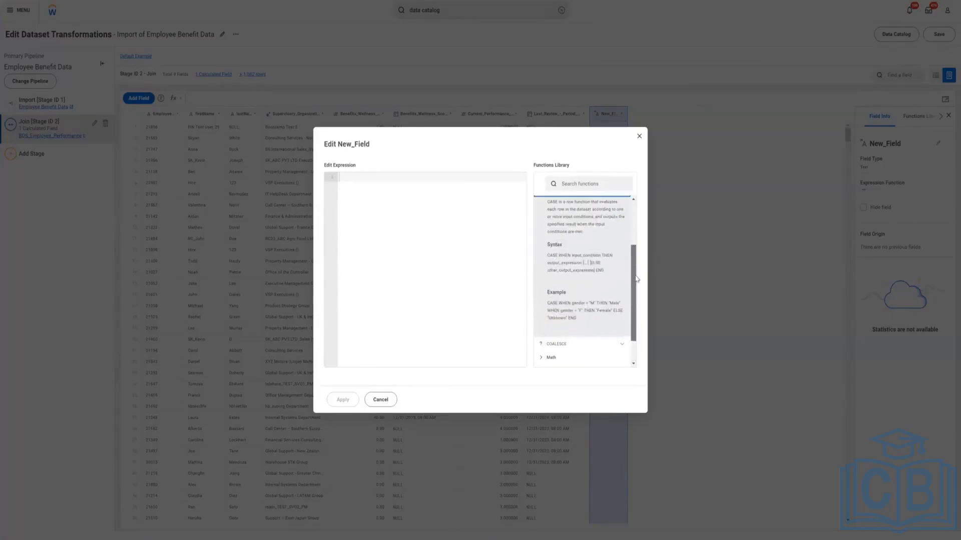
double_click(578, 303)
click(523, 233)
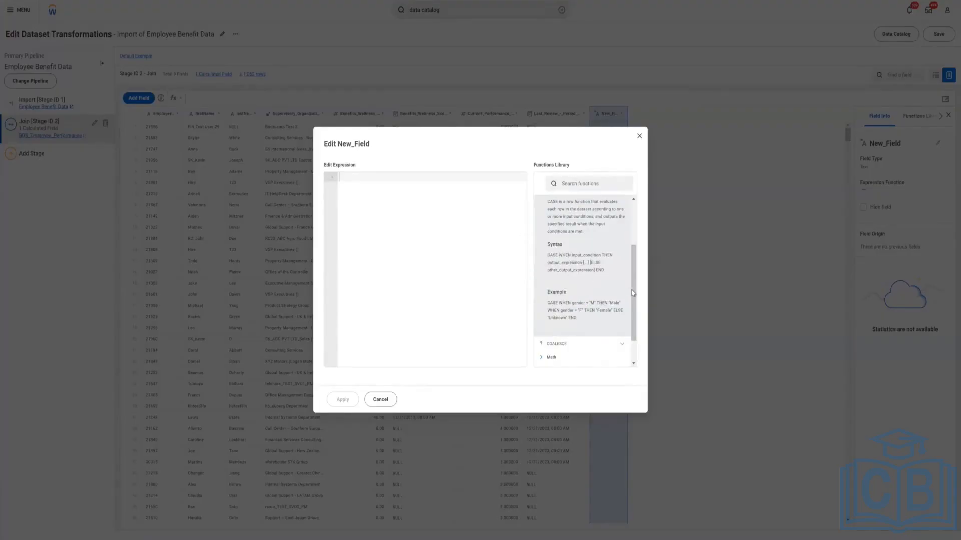
scroll(642, 256, up, 2)
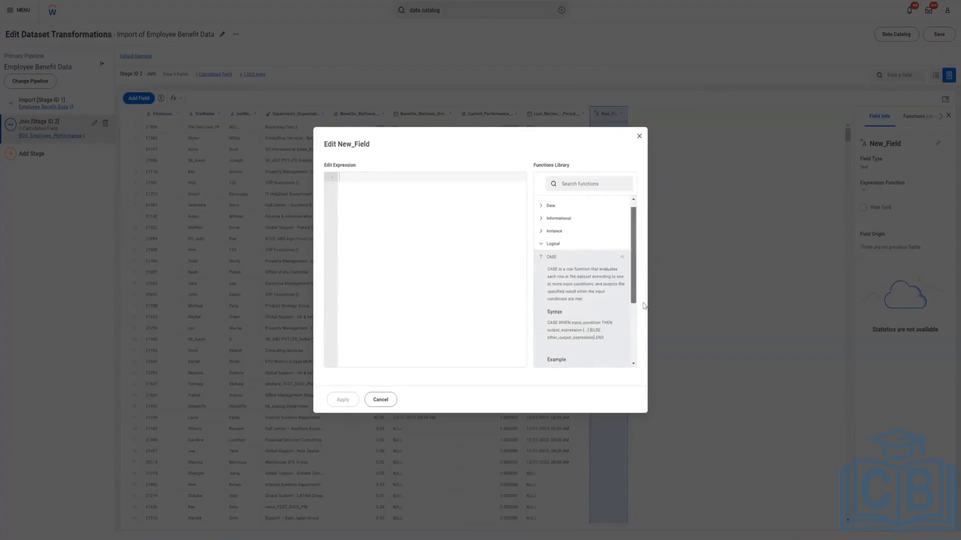
scroll(644, 307, down, 4)
scroll(585, 264, up, 1)
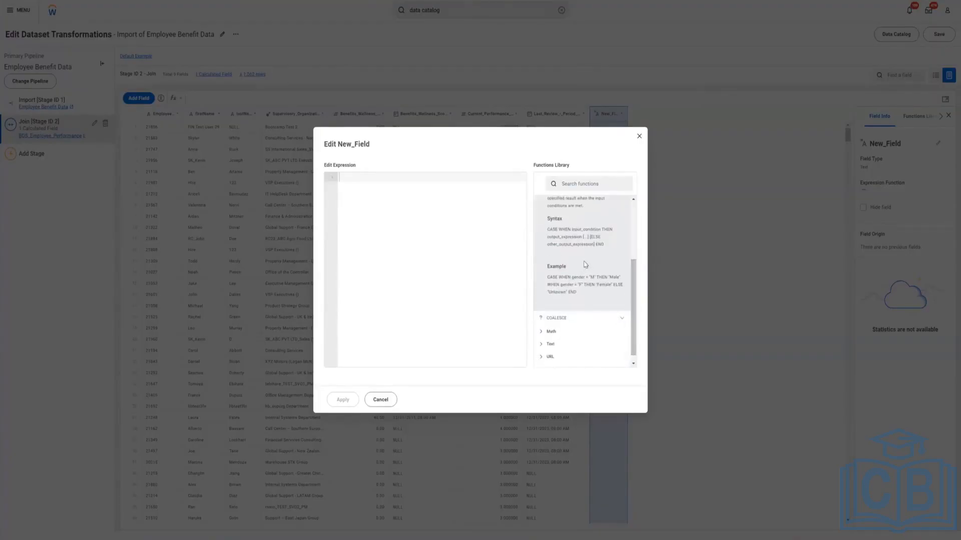
double_click(585, 264)
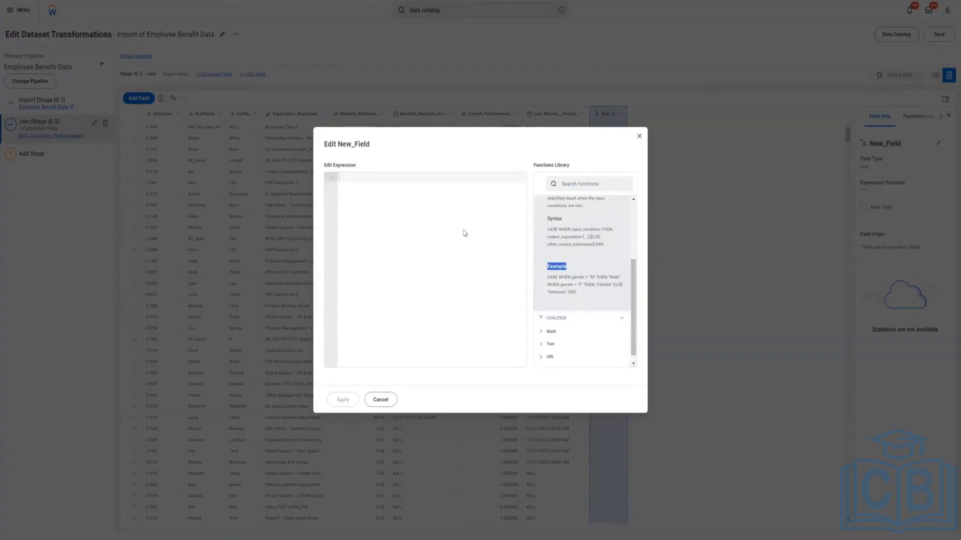
click(453, 180)
scroll(634, 255, up, 3)
scroll(580, 252, up, 2)
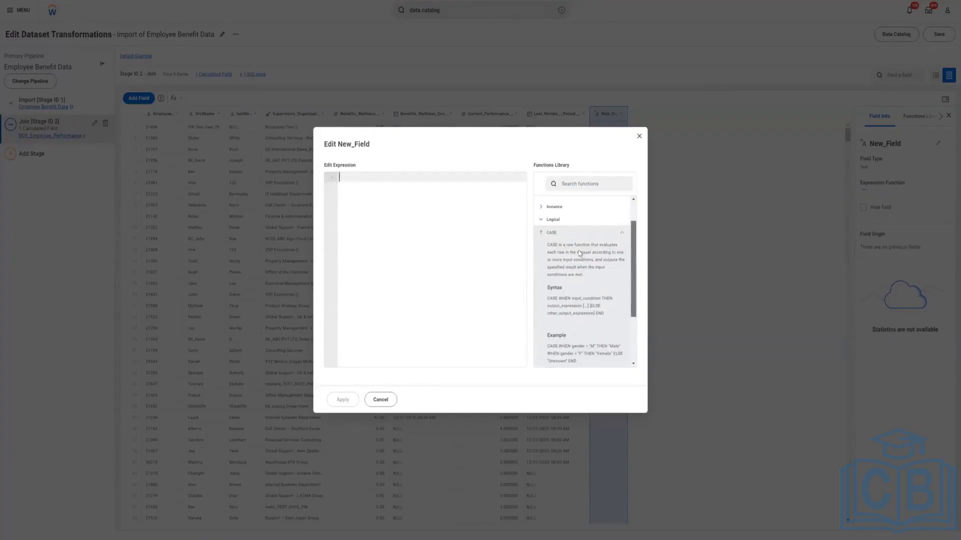
Insert the CASE WHEN…THEN…ELSE…END template and begin typing the WHEN condition.
click(544, 239)
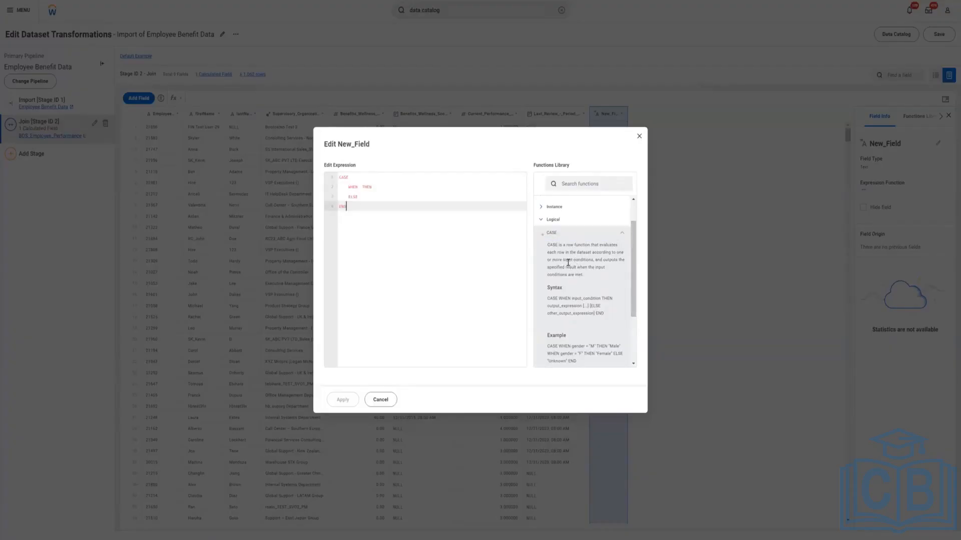
click(371, 178)
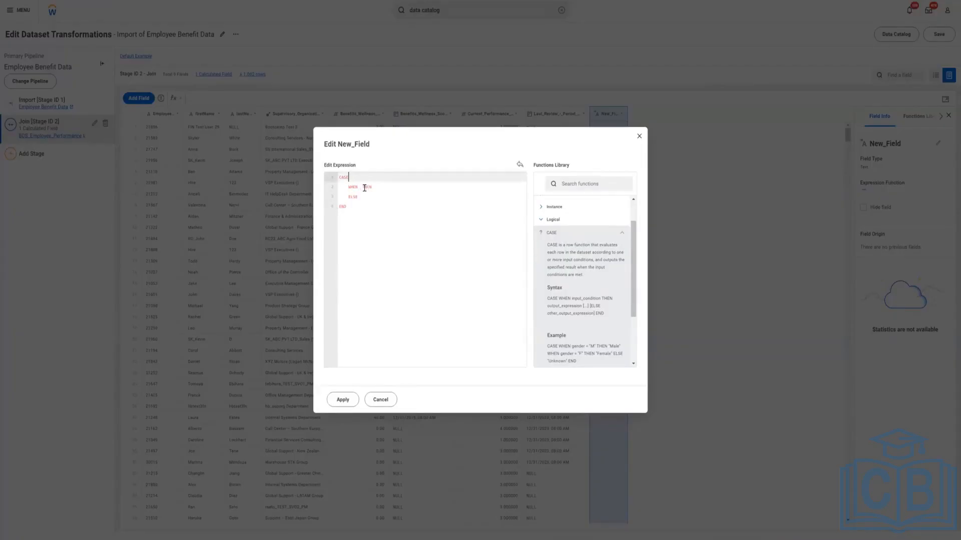
click(361, 187)
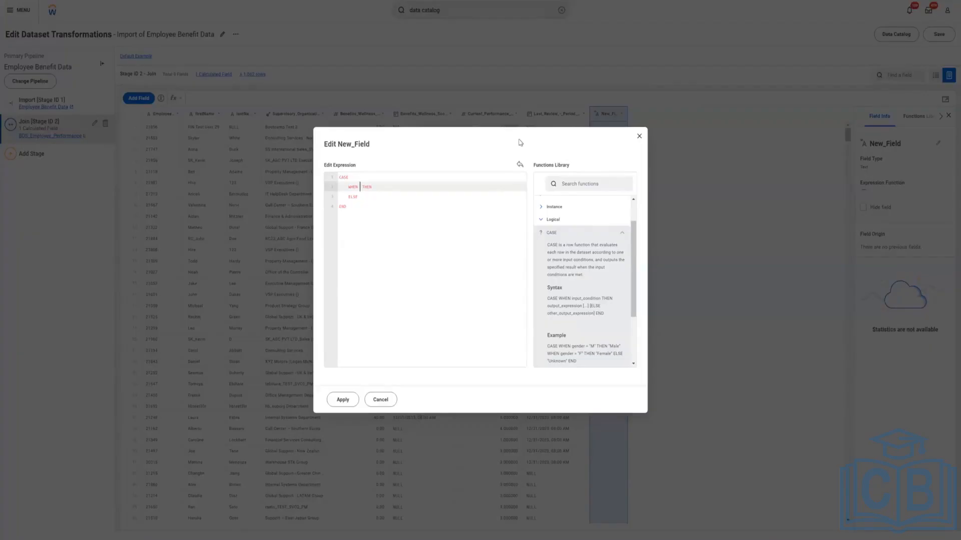
text(C)
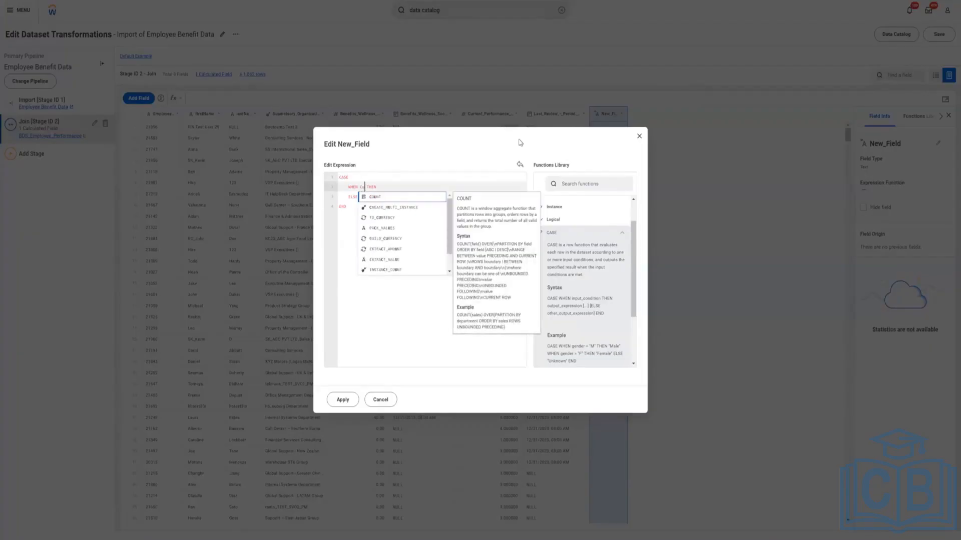
text(urr)
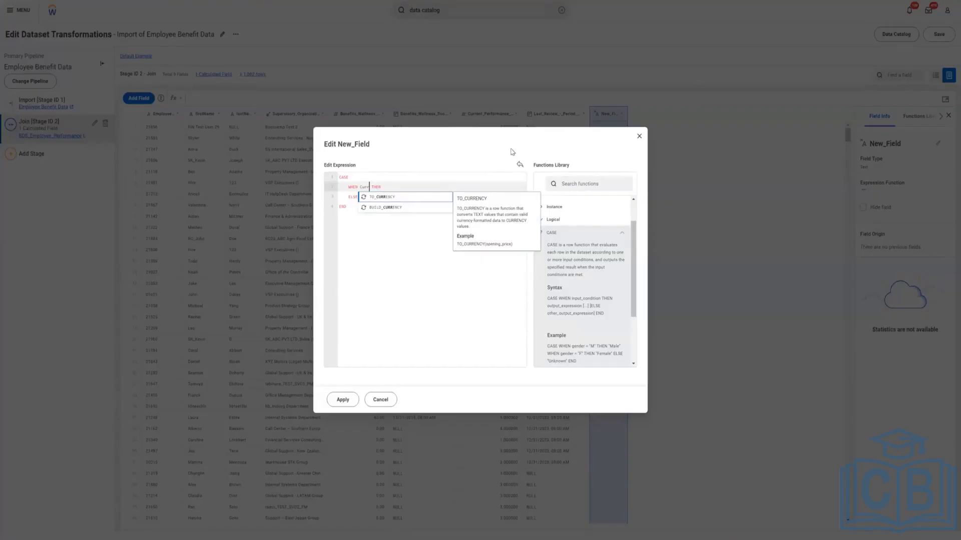
text(ent)
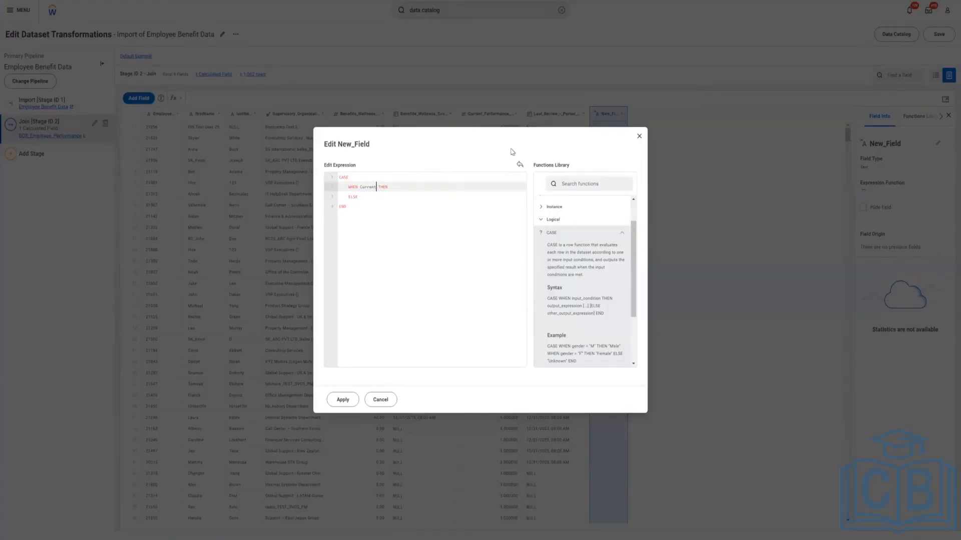
text(_)
key(BackSpace)
key(BackSpace)
key(BackSpace)
key(BackSpace)
key(BackSpace)
key(BackSpace)
key(BackSpace)
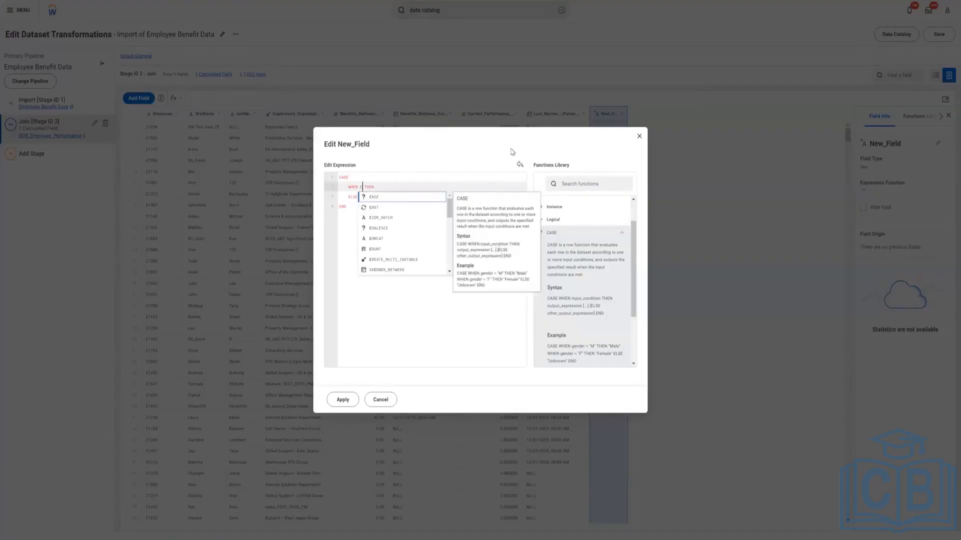
key(BackSpace)
text(")
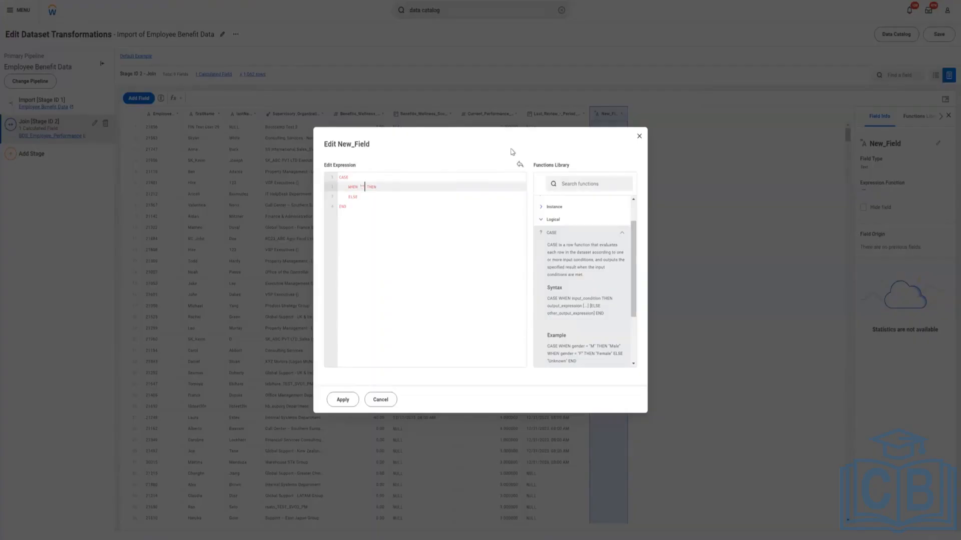
key(BackSpace)
scroll(637, 305, down, 2)
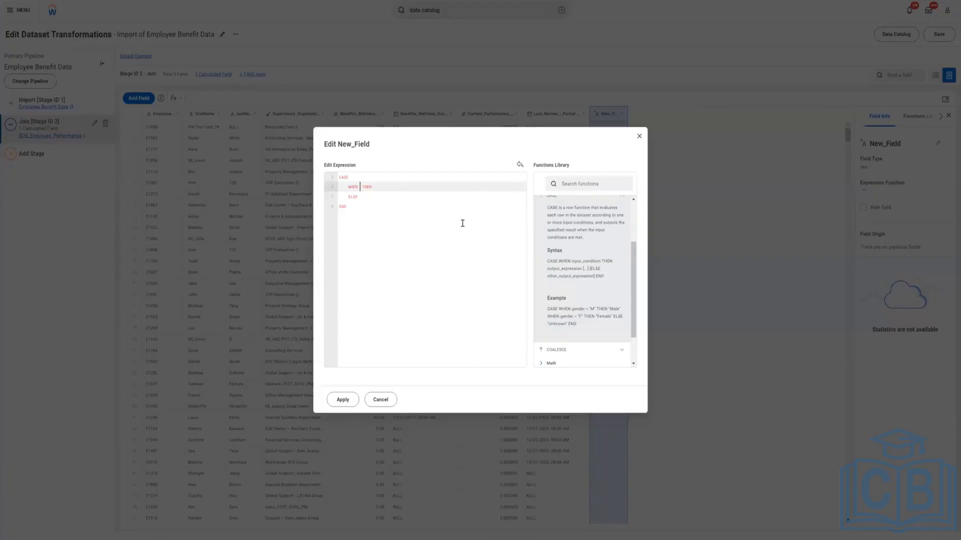
Build the WHEN condition comparing [Current_Performance_Rating], picked from autocomplete, to a rating value.
text([)
key(Down)
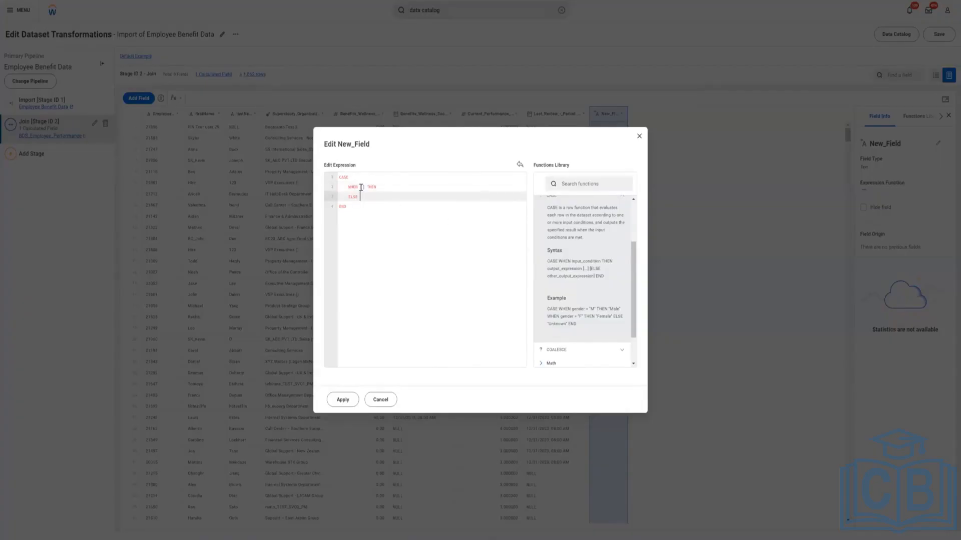
key(Up)
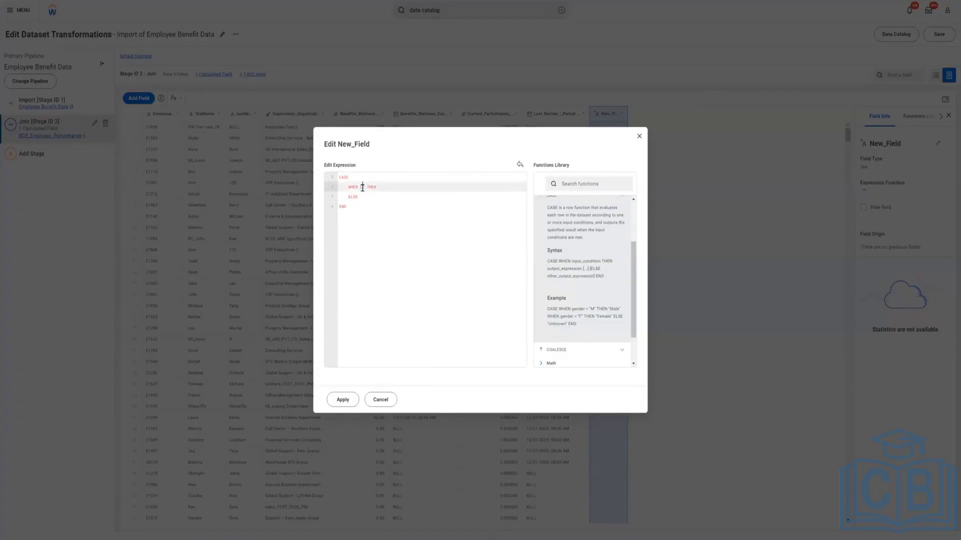
click(363, 187)
text(curr)
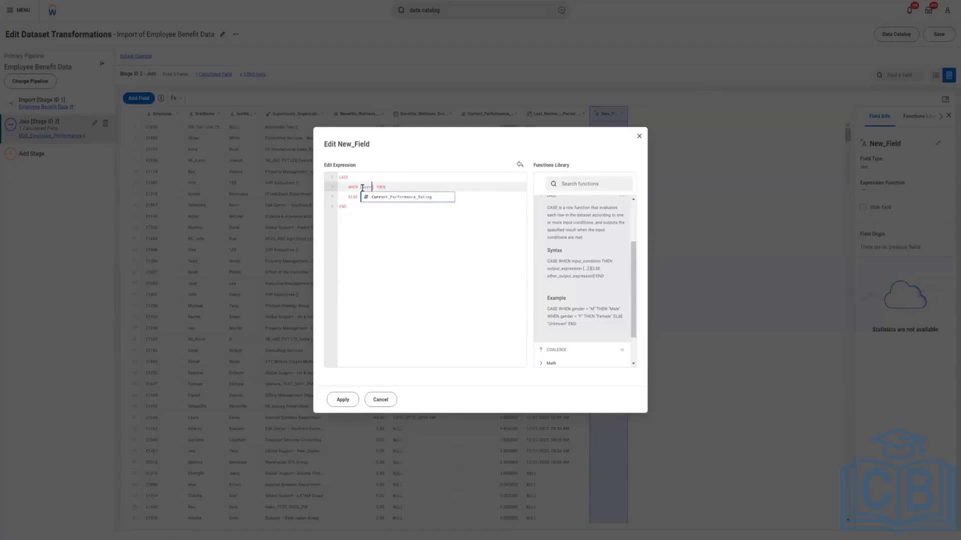
click(400, 198)
text(= ')
key(Right)
click(399, 196)
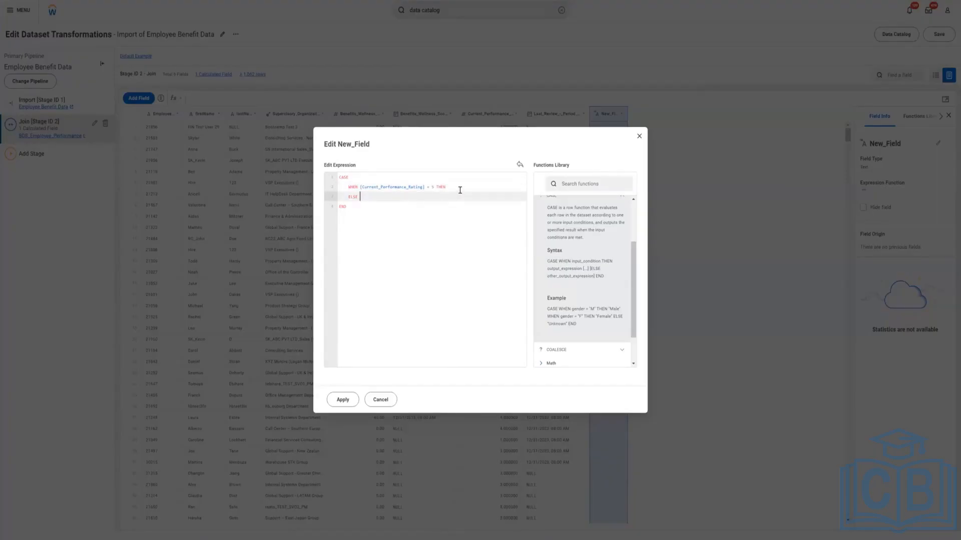
click(458, 187)
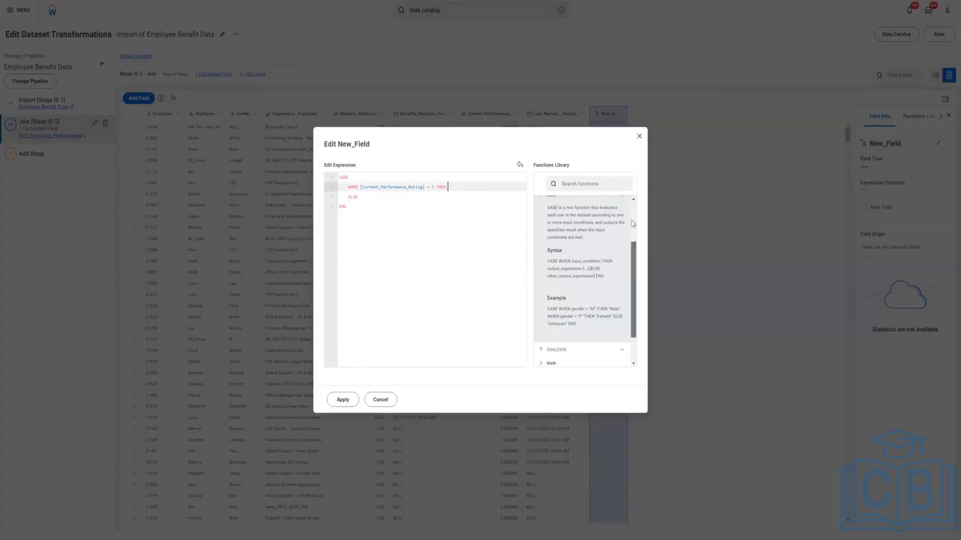
Adjust the editor view to review the first CASE branch on Current_Performance_Rating.
drag(632, 264, 633, 195)
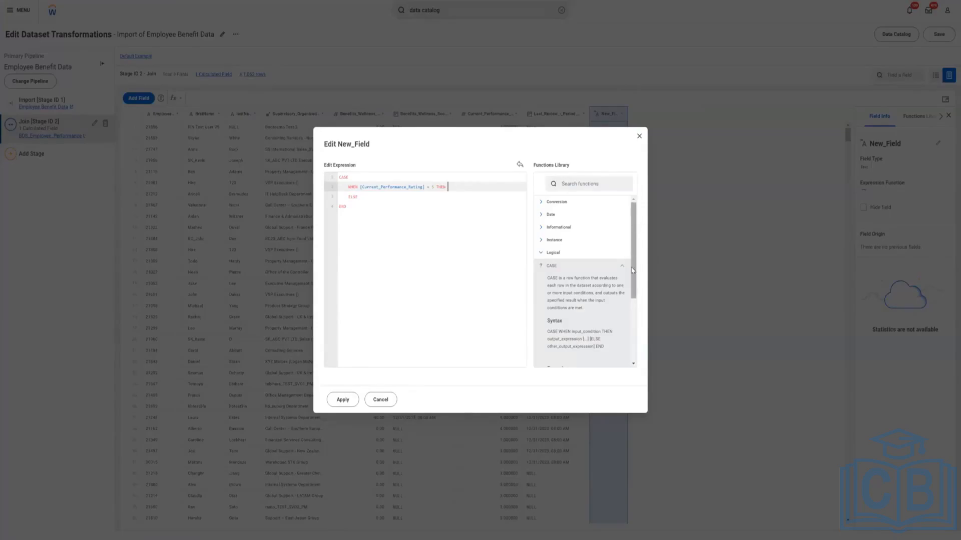
scroll(632, 270, down, 3)
scroll(632, 224, up, 2)
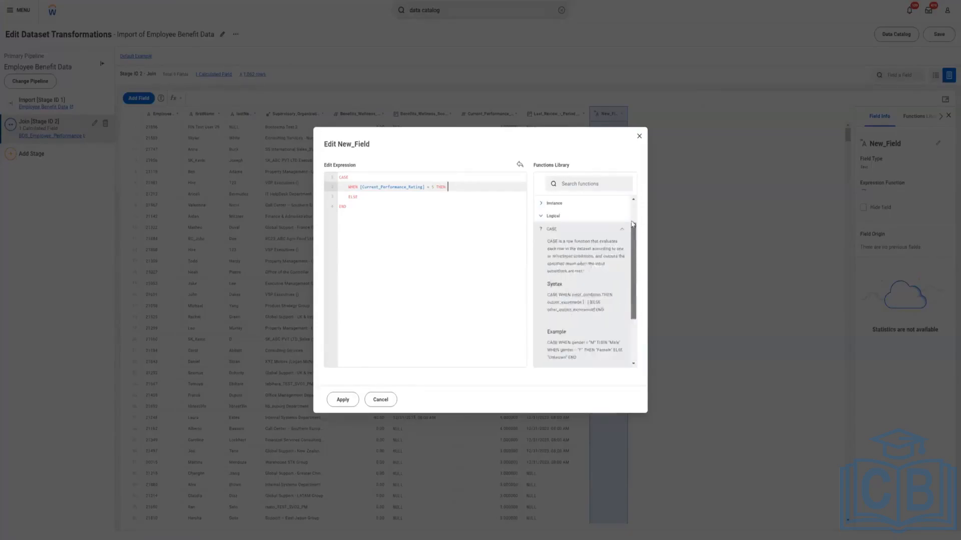
scroll(632, 225, up, 1)
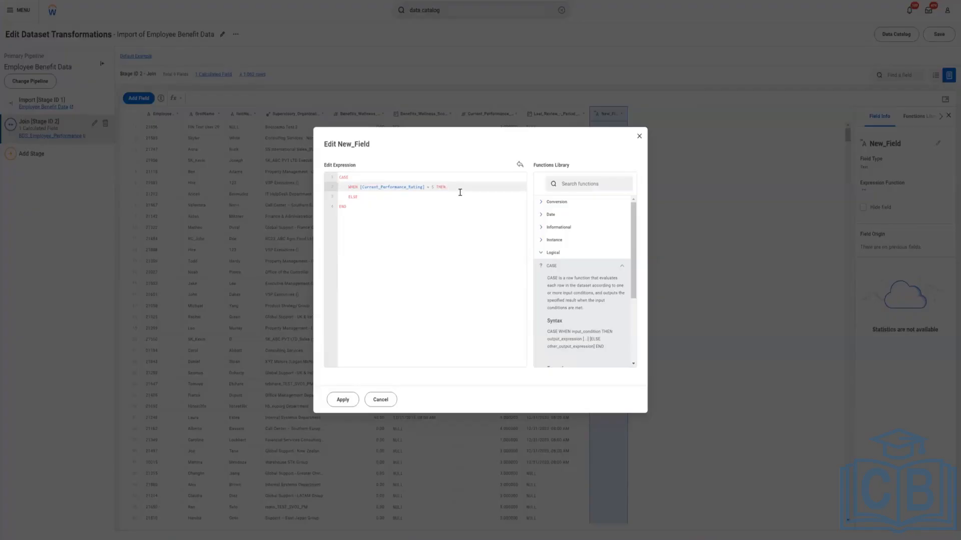
Try 10 as the THEN result, remove it, and leave empty quotes after THEN.
text("")
key(Left)
text(EN "10)
key(Right)
key(BackSpace)
key(BackSpace)
key(BackSpace)
key(BackSpace)
text("")
key(Down)
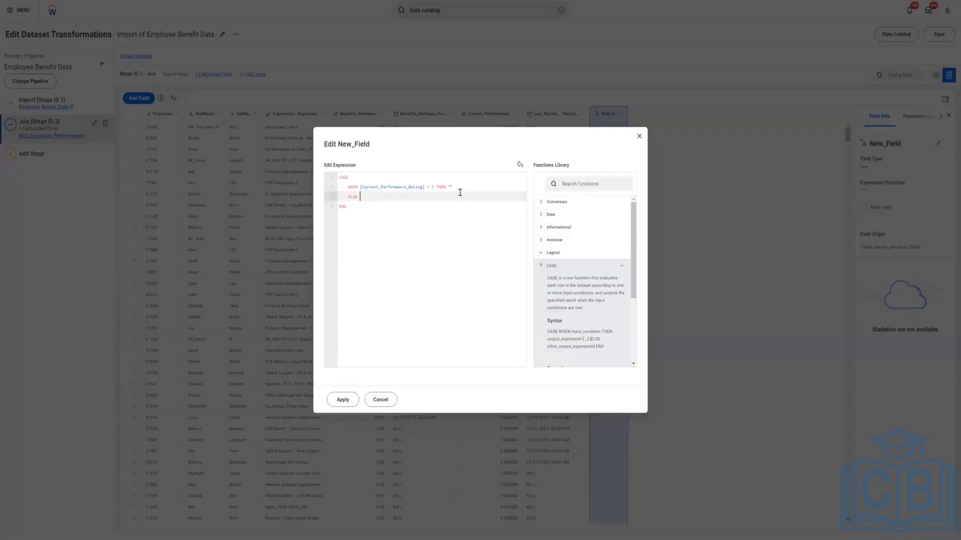
key(BackSpace)
Delete the empty quotes after THEN and undo several mistyped result attempts.
click(451, 186)
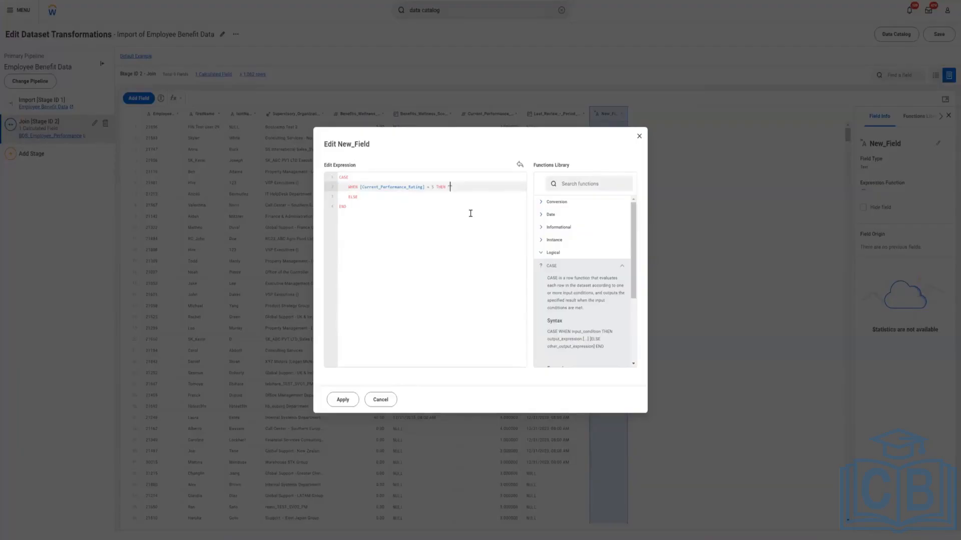
key(Right)
key(BackSpace)
key(BackSpace)
key(BackSpace)
text(155)
key(BackSpace)
key(BackSpace)
key(BackSpace)
key(BackSpace)
key(BackSpace)
text(en)
text( 15)
key(BackSpace)
key(BackSpace)
key(BackSpace)
key(BackSpace)
key(BackSpace)
key(BackSpace)
key(BackSpace)
text(Then)
Set the rating-5 branch's THEN result to 15, keeping ELSE on its own line.
key(BackSpace)
key(BackSpace)
key(BackSpace)
key(BackSpace)
key(BackSpace)
key(BackSpace)
key(BackSpace)
key(BackSpace)
key(ctrl+z)
key(ctrl+z)
key(ctrl+z)
key(ctrl+z)
key(ctrl+z)
key(ctrl+z)
key(Right)
key(Right)
key(BackSpace)
key(BackSpace)
key(ctrl+z)
key(ctrl+z)
text("")
key(Right)
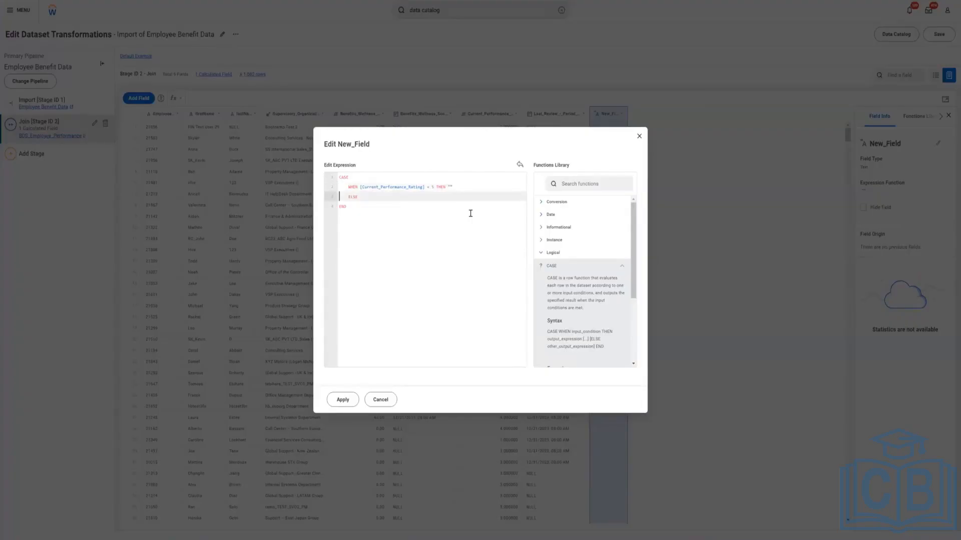
key(BackSpace)
key(BackSpace)
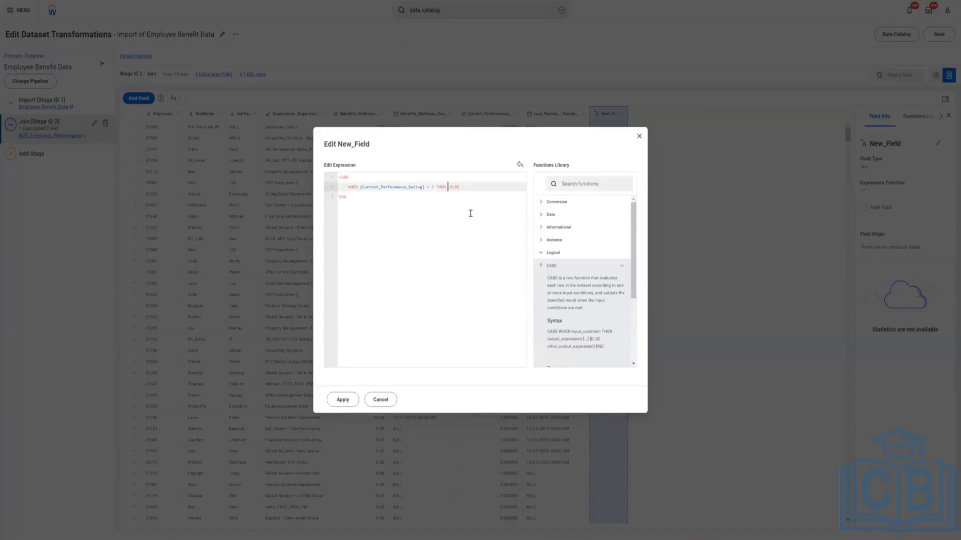
text(15)
key(Return)
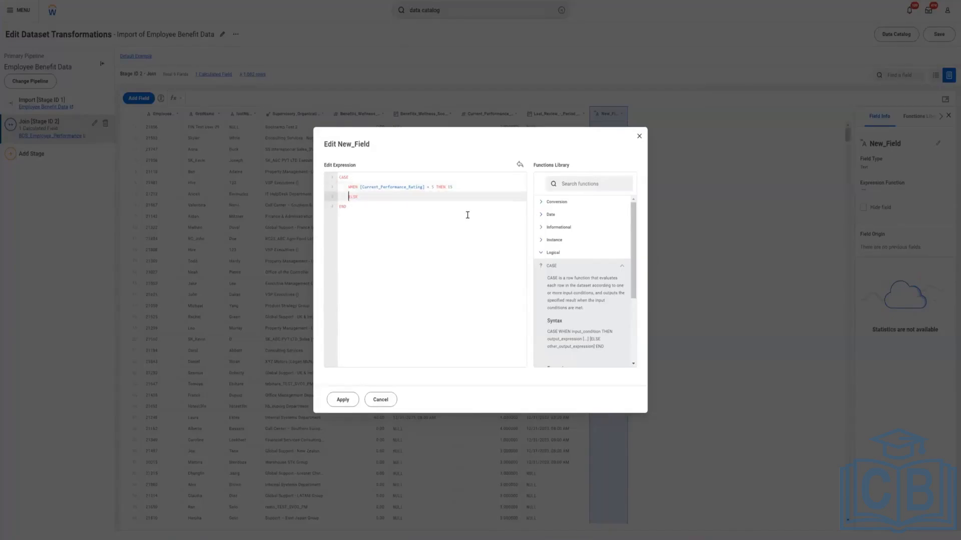
Open a blank line below the rating-5 branch for a second WHEN branch.
click(457, 186)
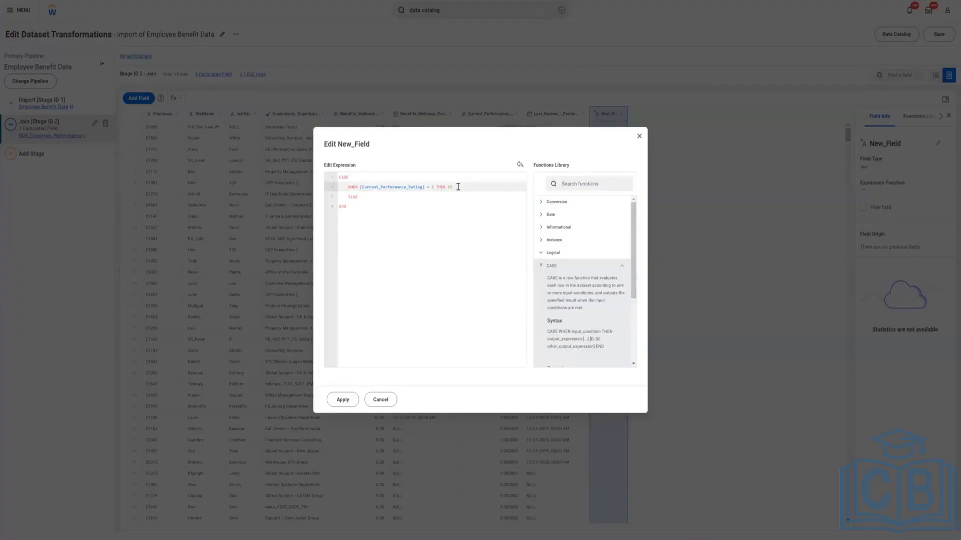
key(Return)
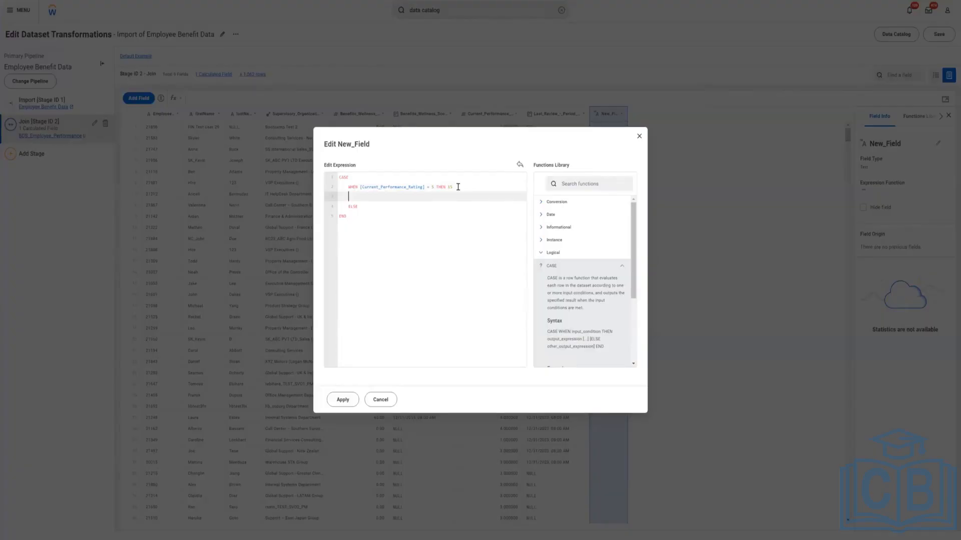
text(E)
key(BackSpace)
key(BackSpace)
text(When)
key(BackSpace)
key(BackSpace)
key(BackSpace)
key(BackSpace)
key(BackSpace)
text(W)
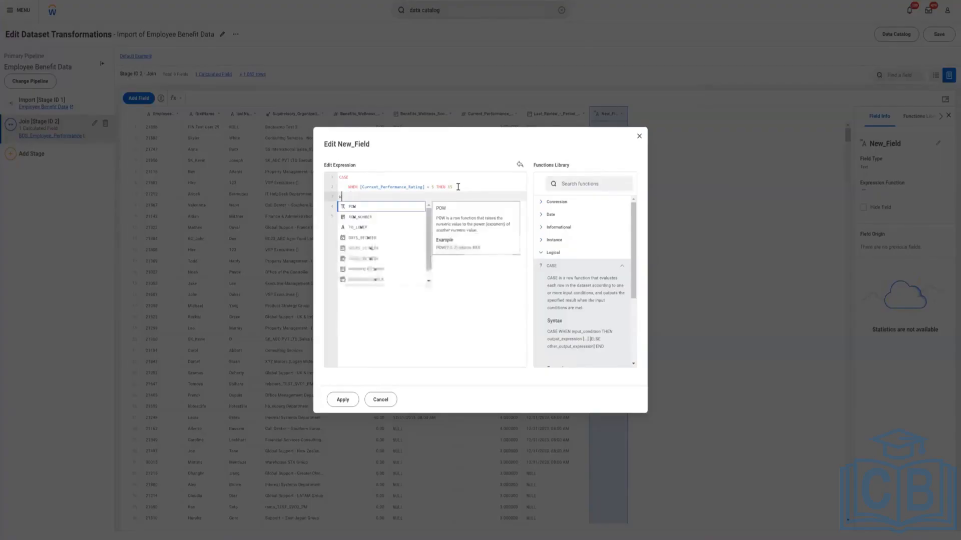
key(BackSpace)
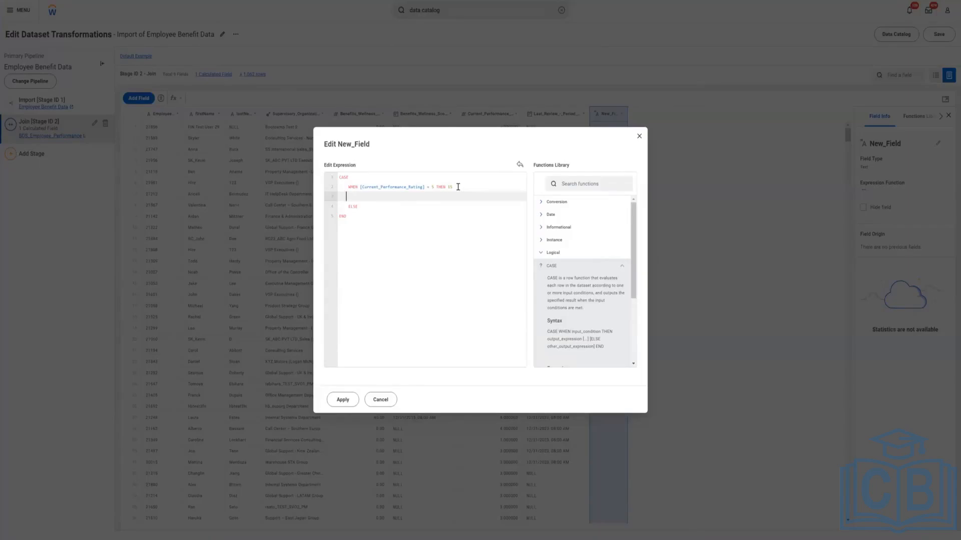
key(Right)
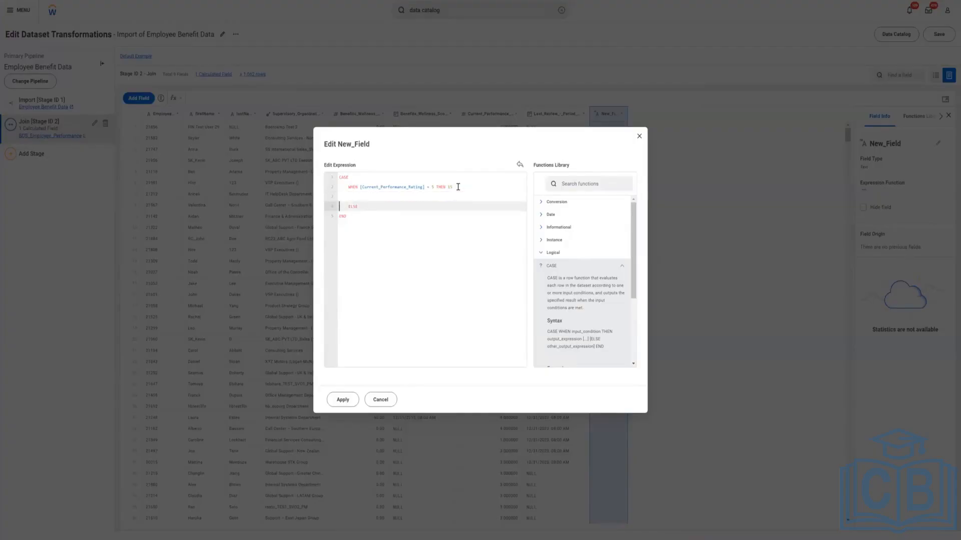
key(Right)
key(Right)
key(Right)
key(Right)
key(Right)
key(Left)
key(Up)
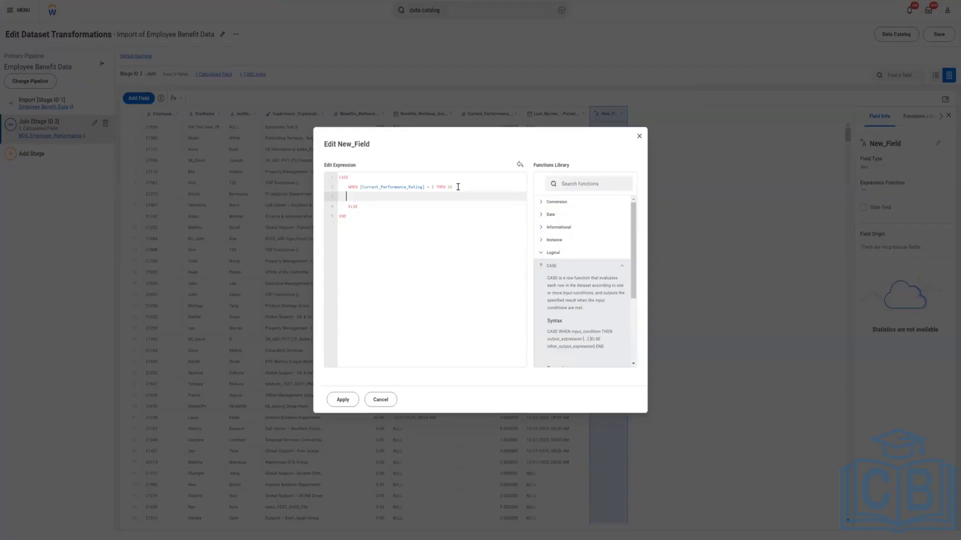
text(when)
key(BackSpace)
key(BackSpace)
key(BackSpace)
key(BackSpace)
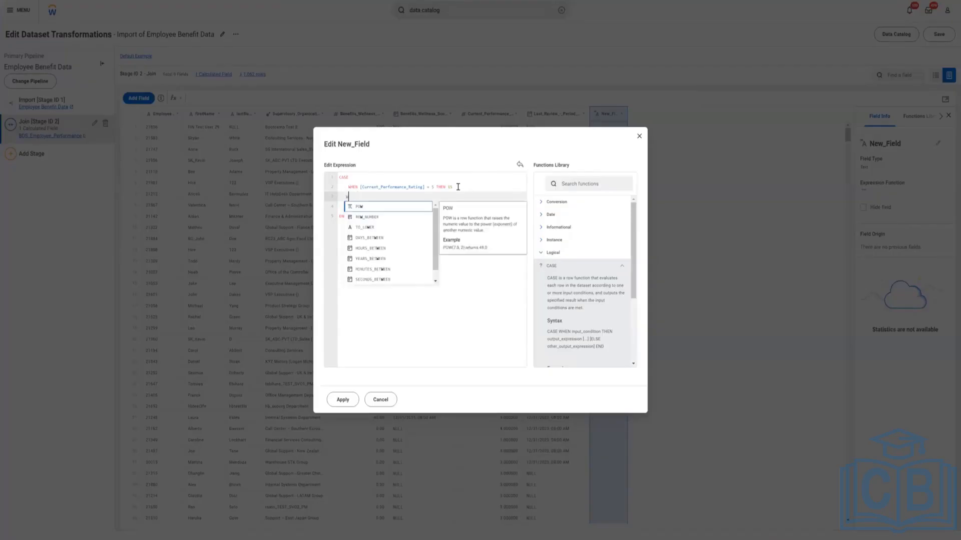
key(BackSpace)
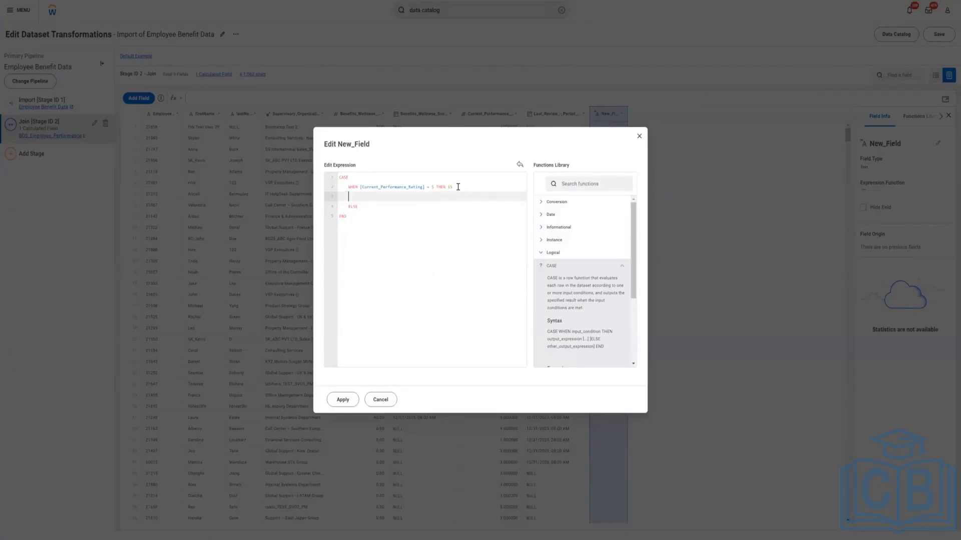
Write the second branch: WHEN [Current_Performance_Rating] = 4 THEN 10.
text(WHEN [])
key(BackSpace)
key(BackSpace)
text([)
key(Escape)
text(When)
key(BackSpace)
key(BackSpace)
key(BackSpace)
key(BackSpace)
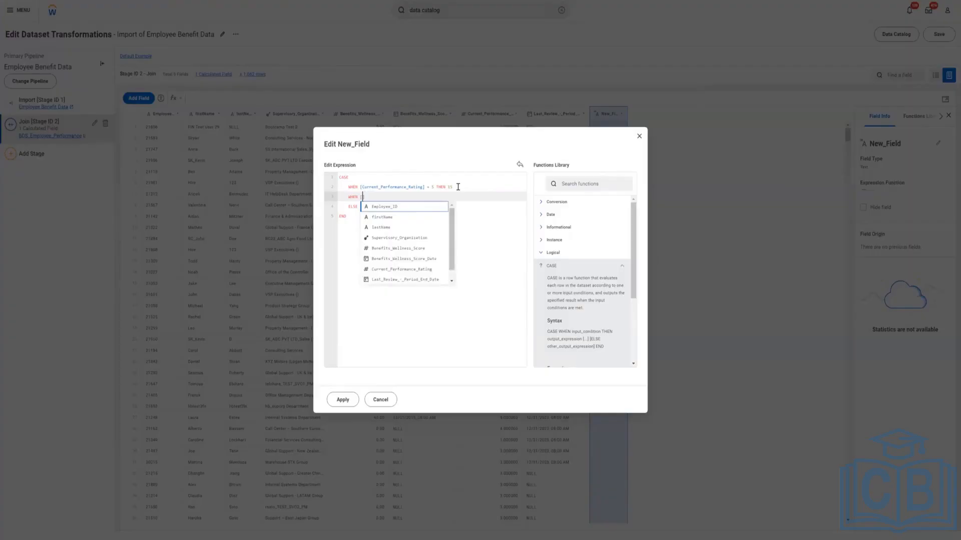
text(curre)
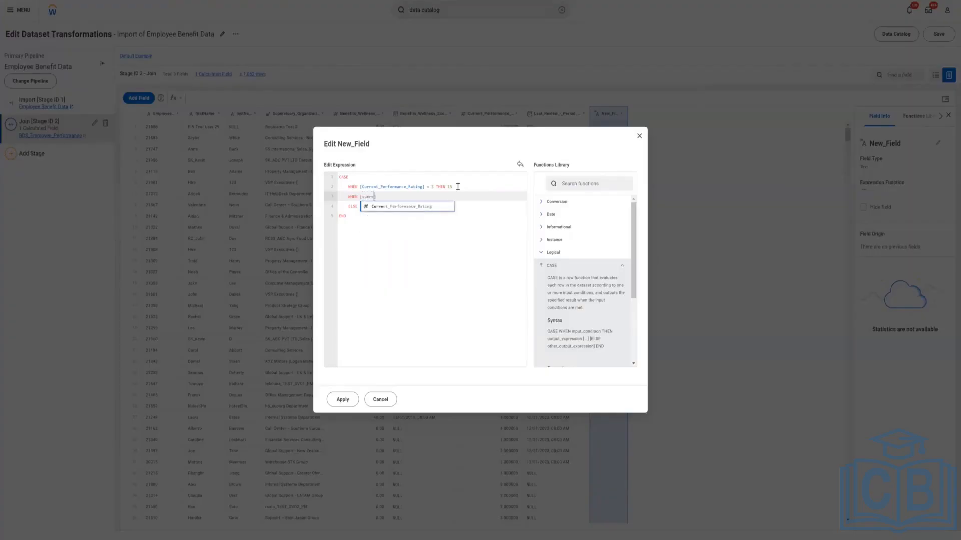
click(436, 207)
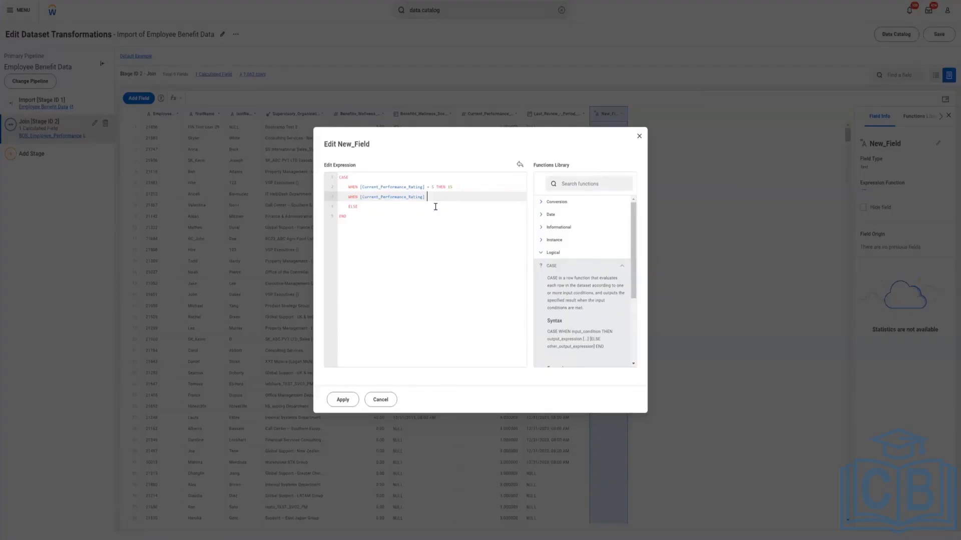
text(= 4 T)
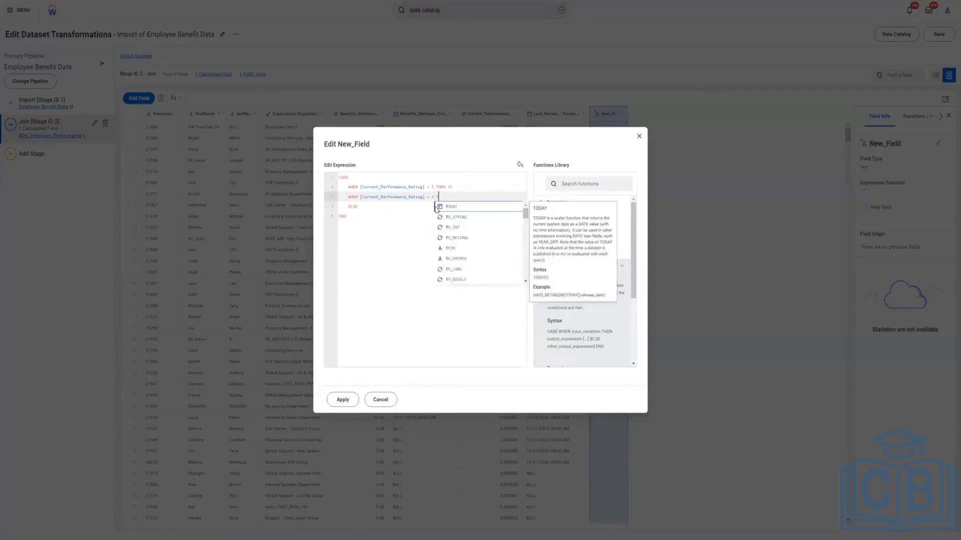
text(HEN)
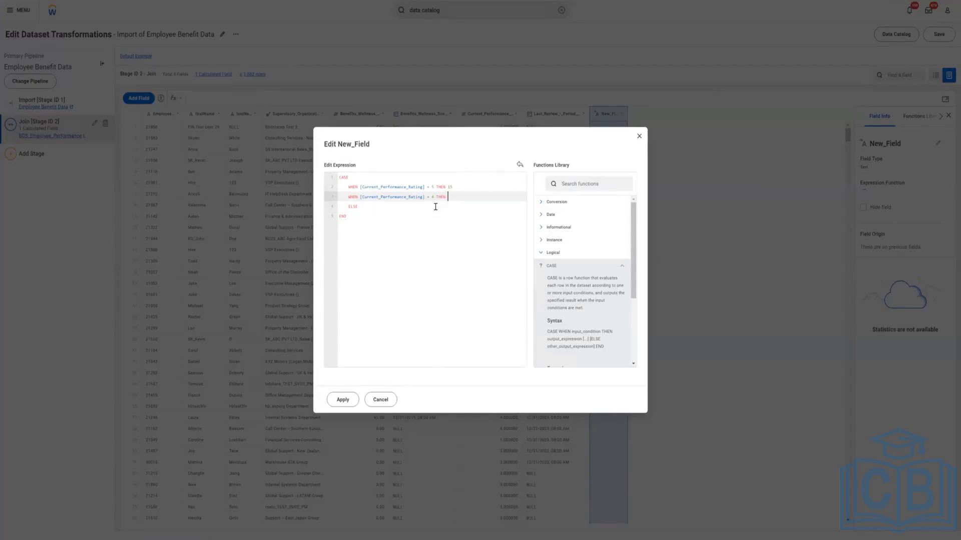
text( 10)
key(Return)
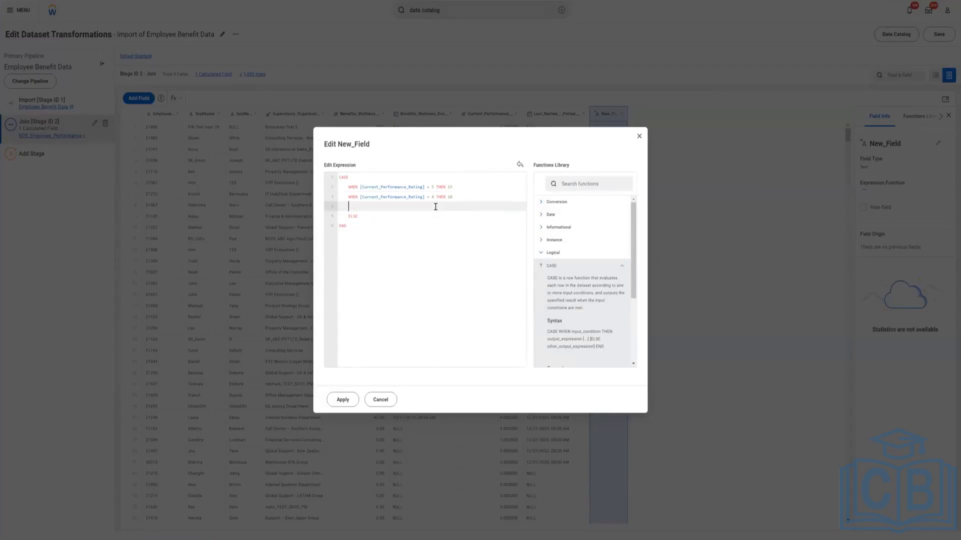
Add a third branch: WHEN [Current_Performance_Rating] = 3 THEN 5.
text(WHEN [)
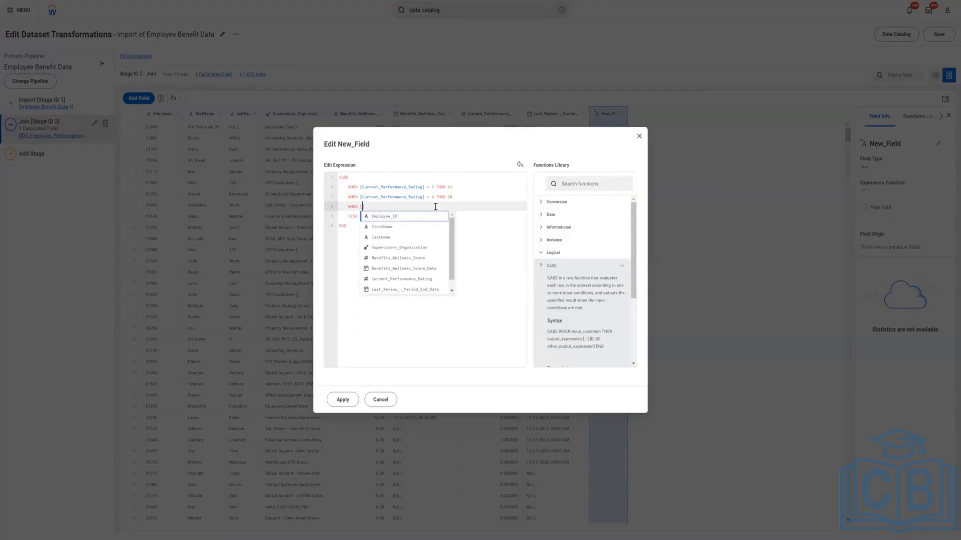
text(c)
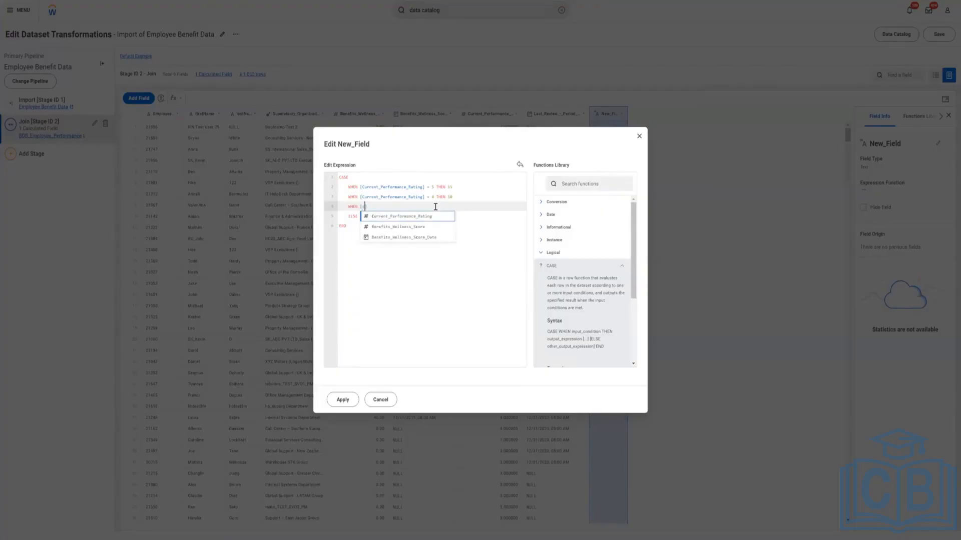
text(ur)
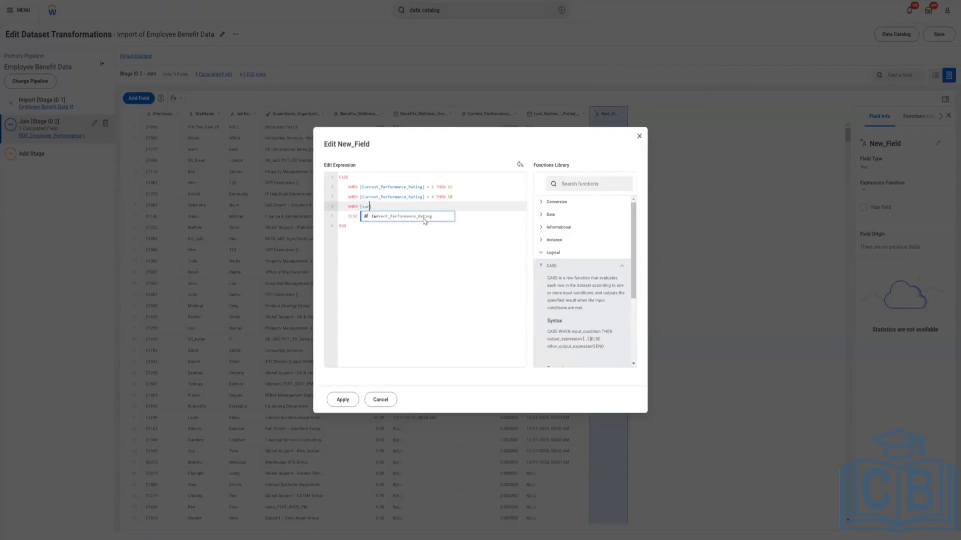
click(424, 218)
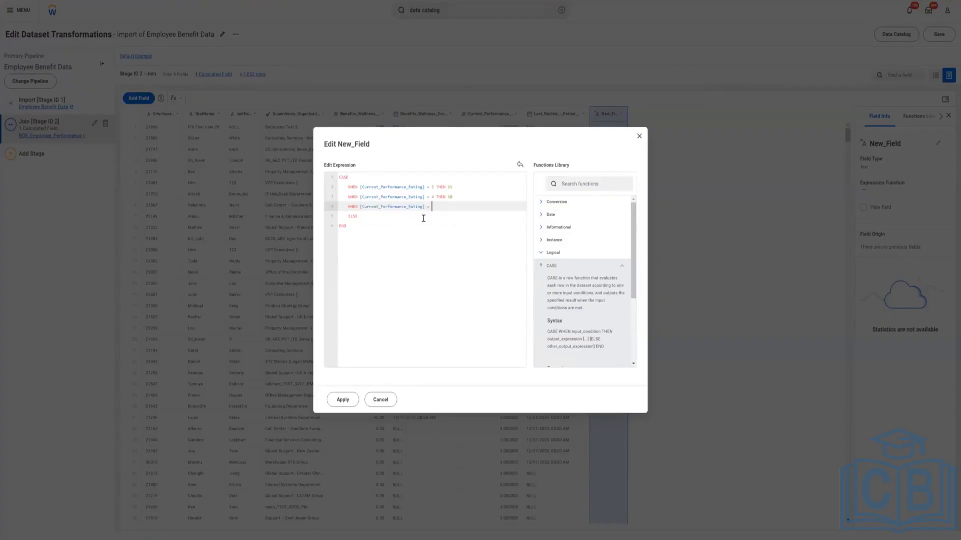
text(= 3 TH)
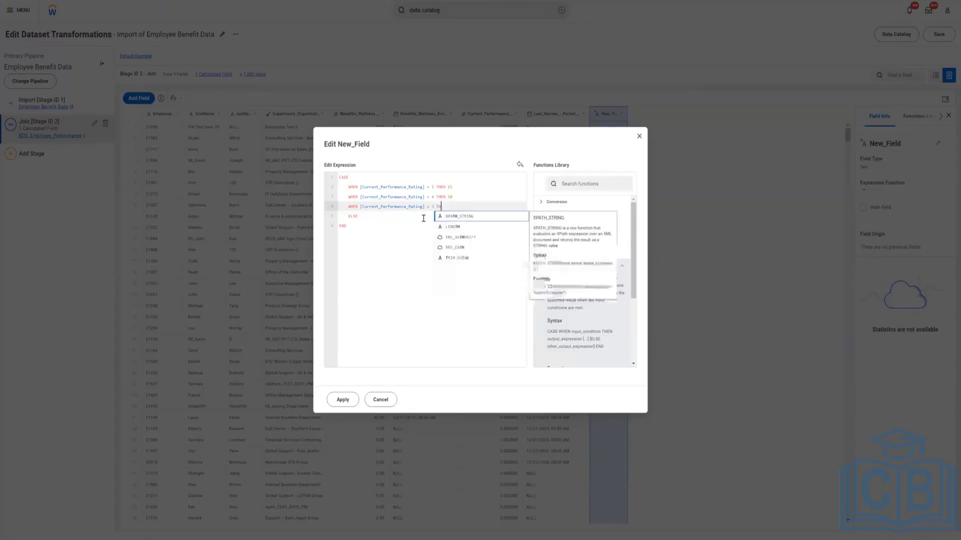
text(EN)
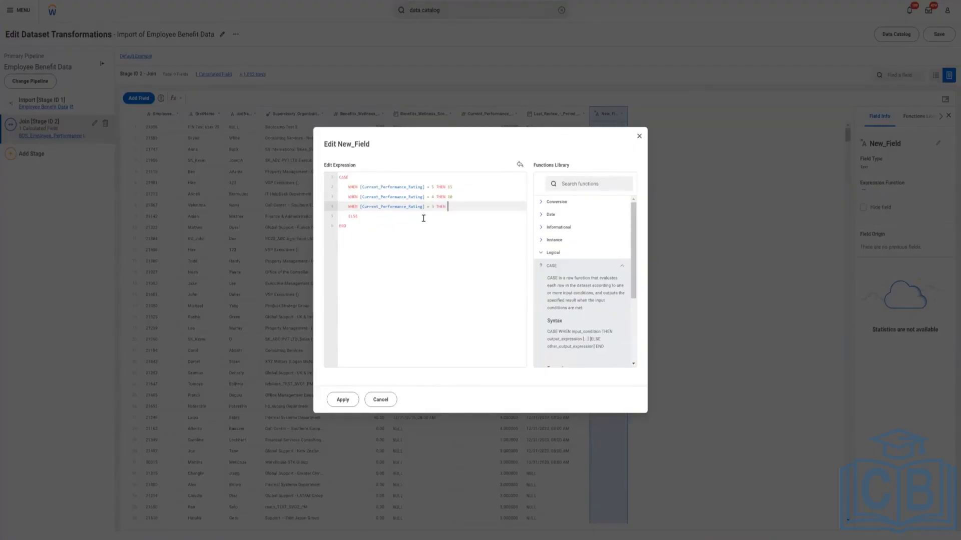
text( 5)
Set the ELSE result to 0 and move to the END line.
click(424, 219)
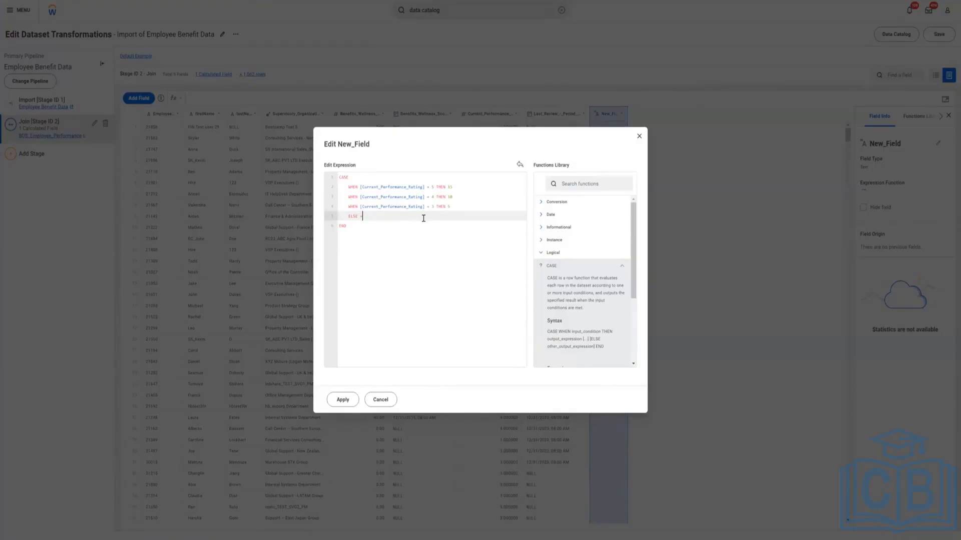
text(= '')
key(BackSpace)
key(BackSpace)
key(BackSpace)
text(0)
key(Down)
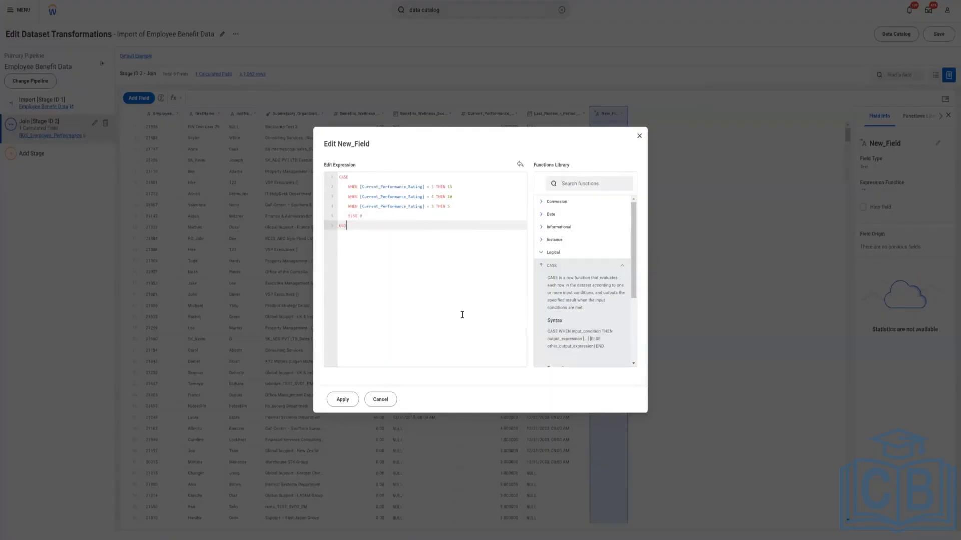
Apply the rating-based CASE expression so New_Field fills with computed values.
click(343, 399)
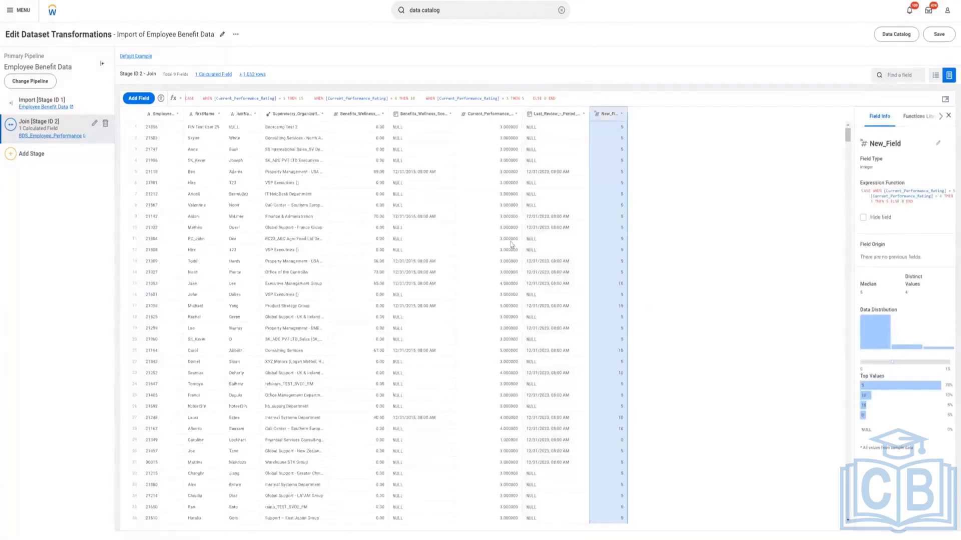
Add a second, empty calculated field named New_Field_2.
click(139, 98)
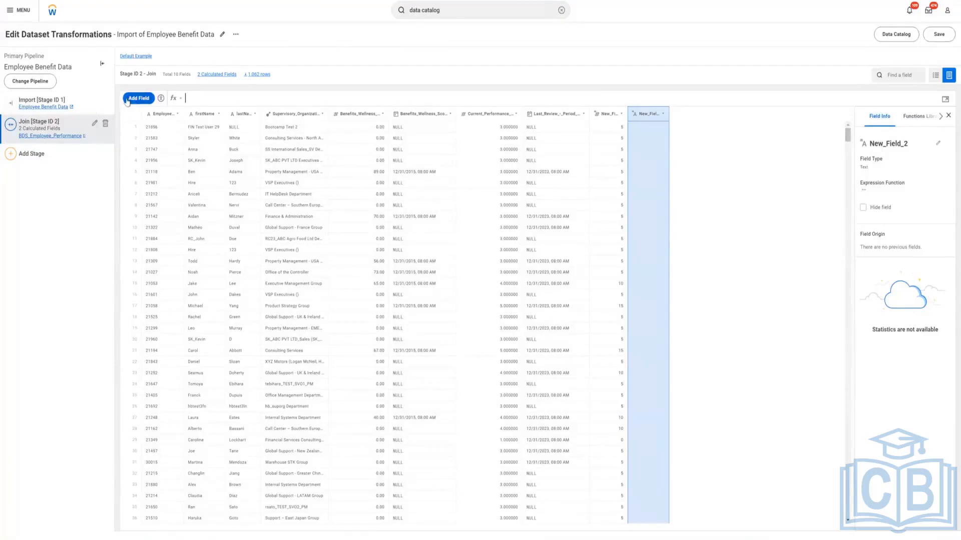
Review the pipelines, try adding one by searching datasets for 'comp', then cancel.
click(34, 81)
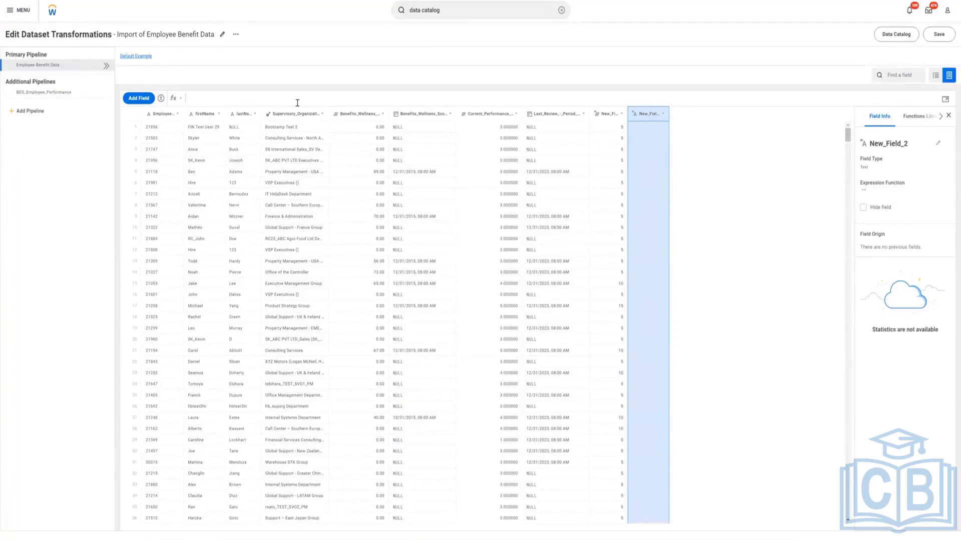
click(43, 112)
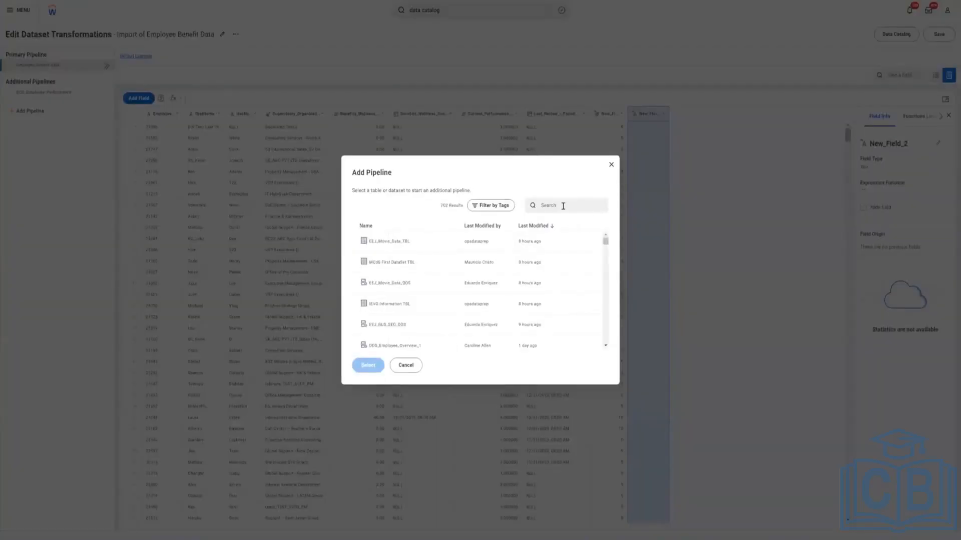
click(564, 205)
text(comp)
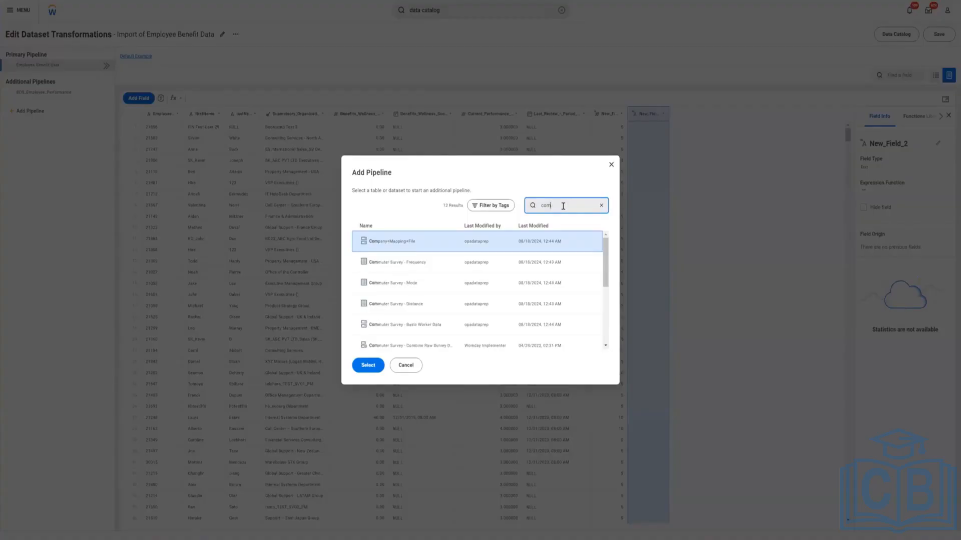
key(BackSpace)
key(BackSpace)
key(BackSpace)
click(406, 373)
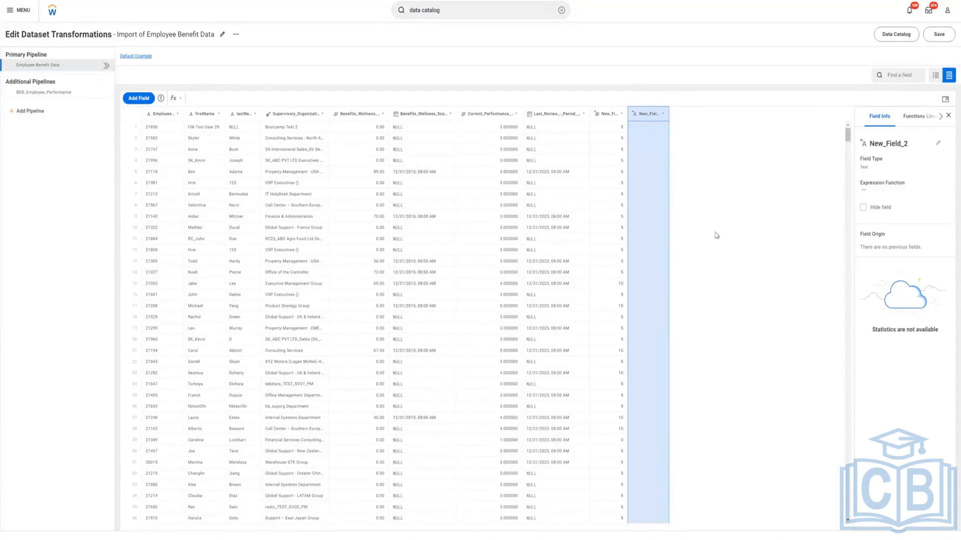
Save the dataset and rename the New_Field column to 'Percent change'.
click(939, 34)
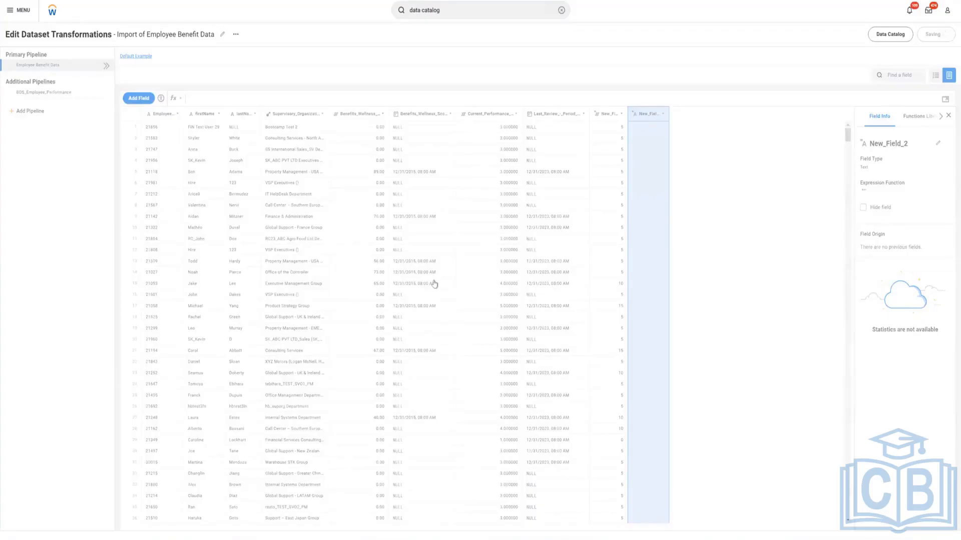
click(606, 114)
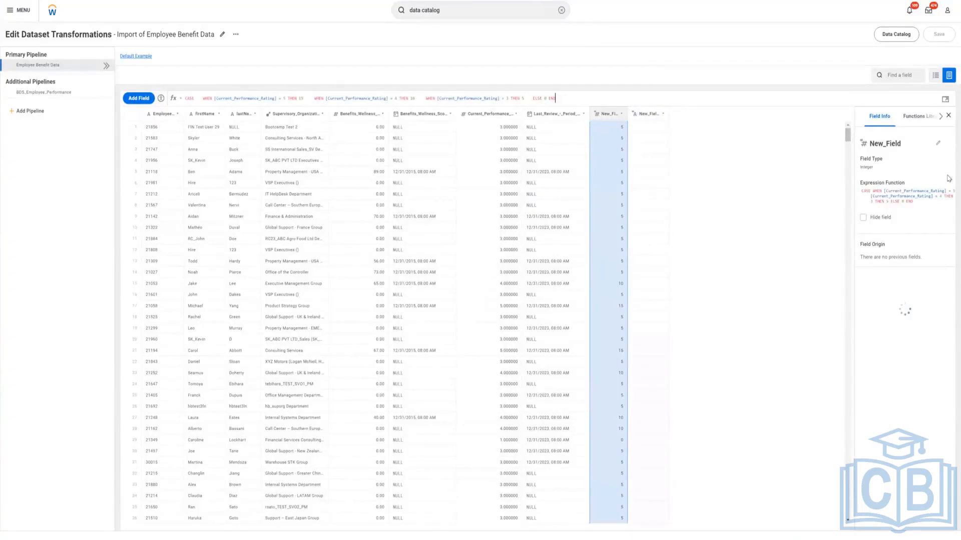
click(936, 146)
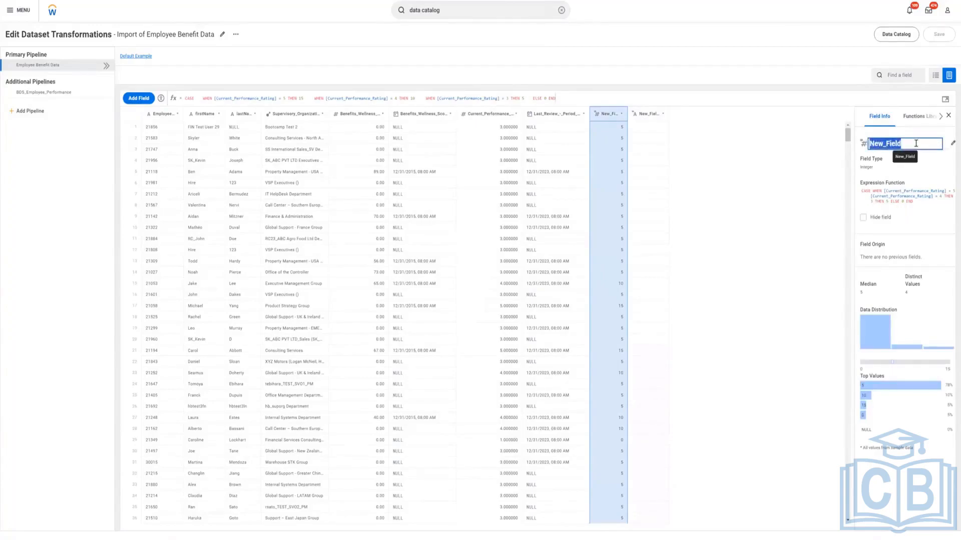
key(BackSpace)
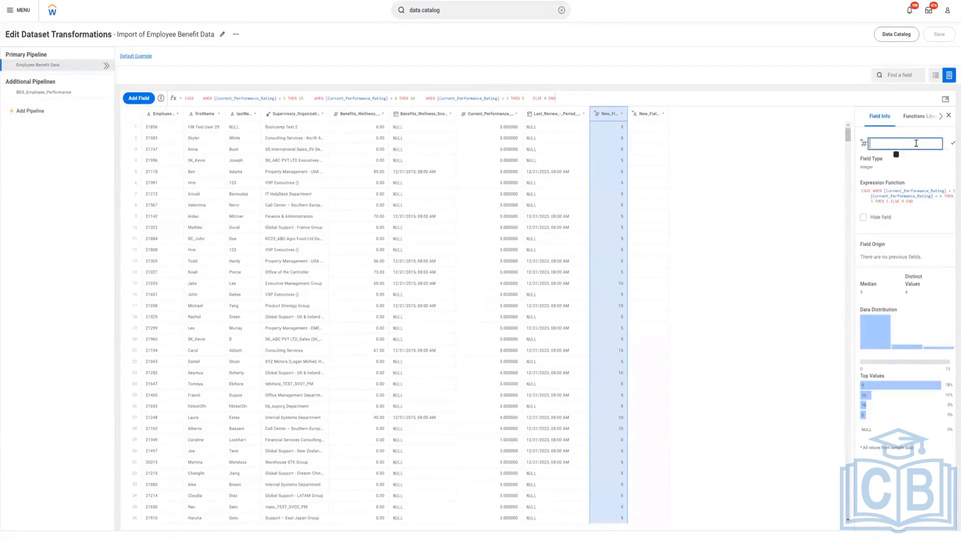
text(Percent change)
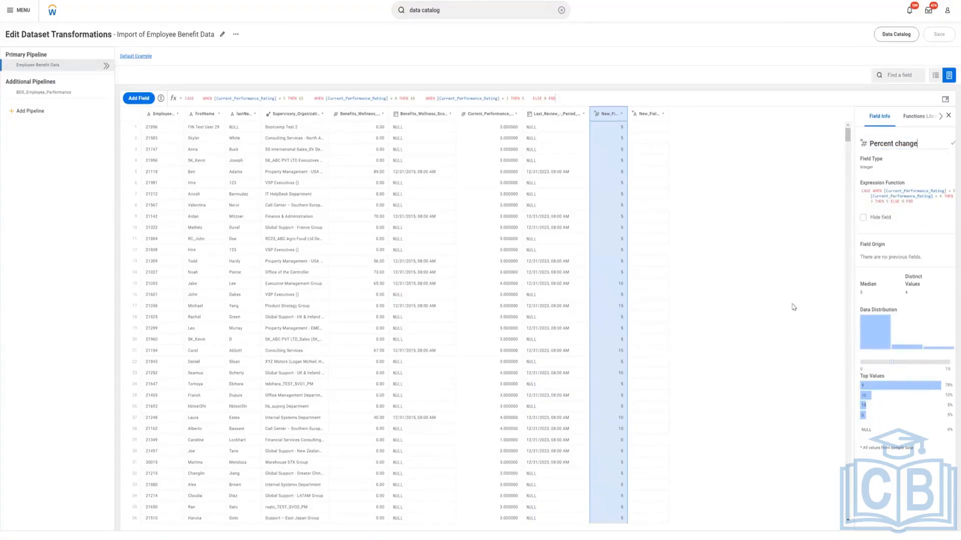
key(Return)
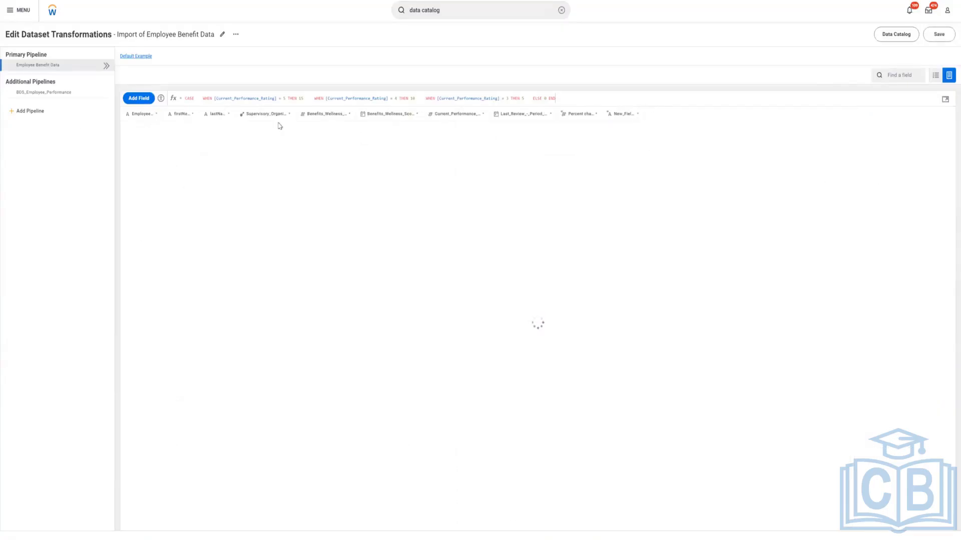
click(620, 115)
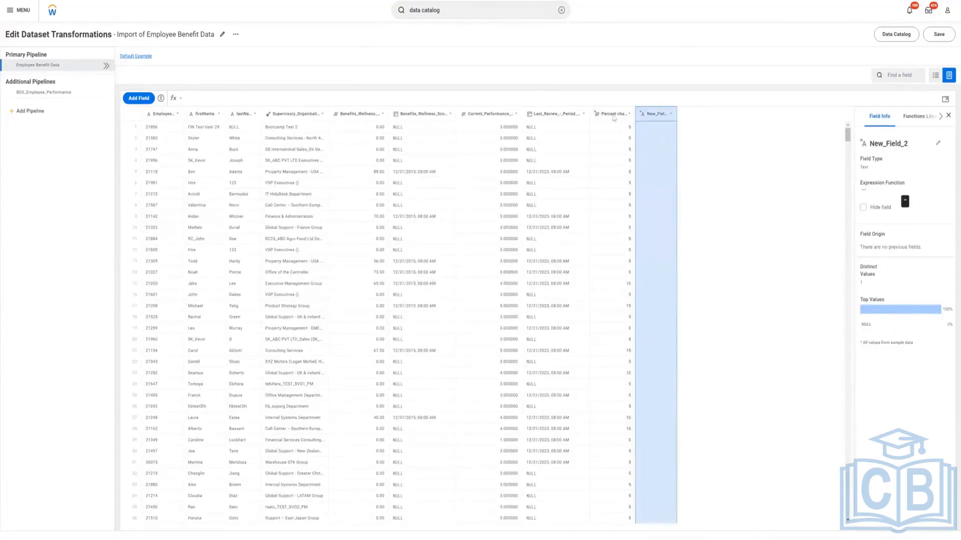
click(613, 116)
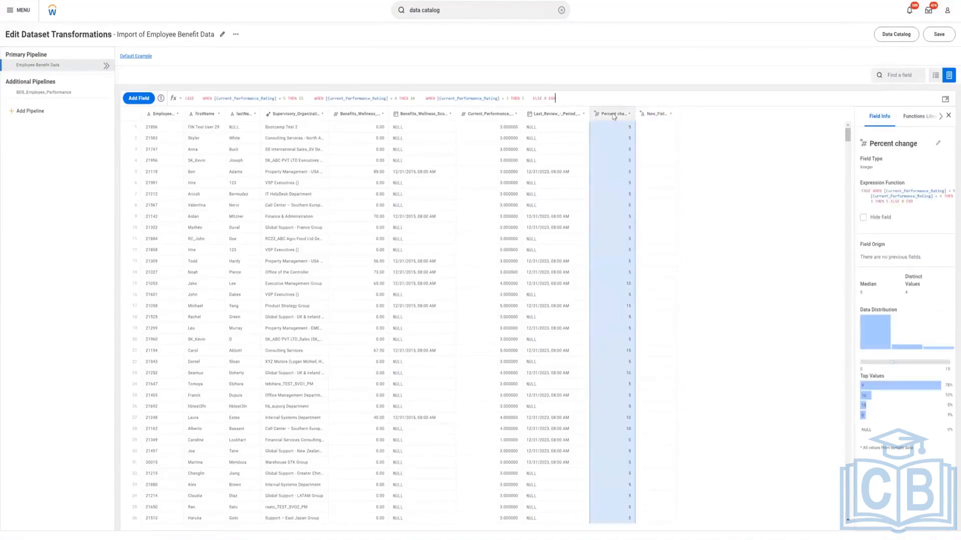
click(656, 115)
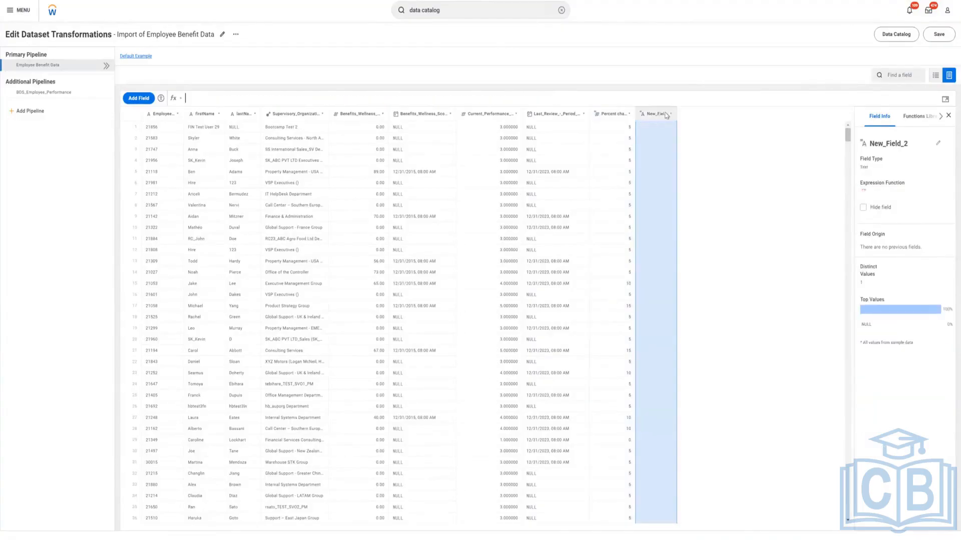
click(941, 118)
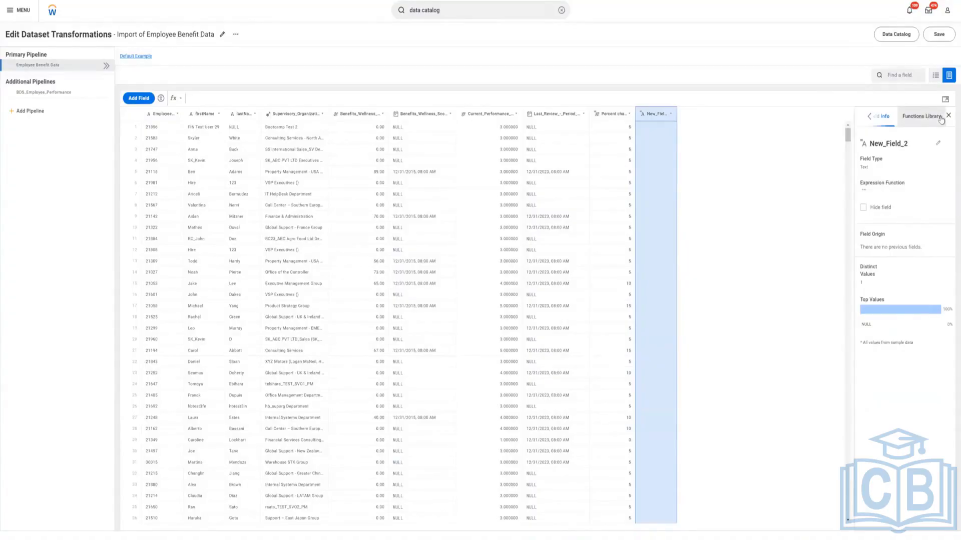
Delete the empty New_Field_2 column from its header menu and confirm.
click(670, 114)
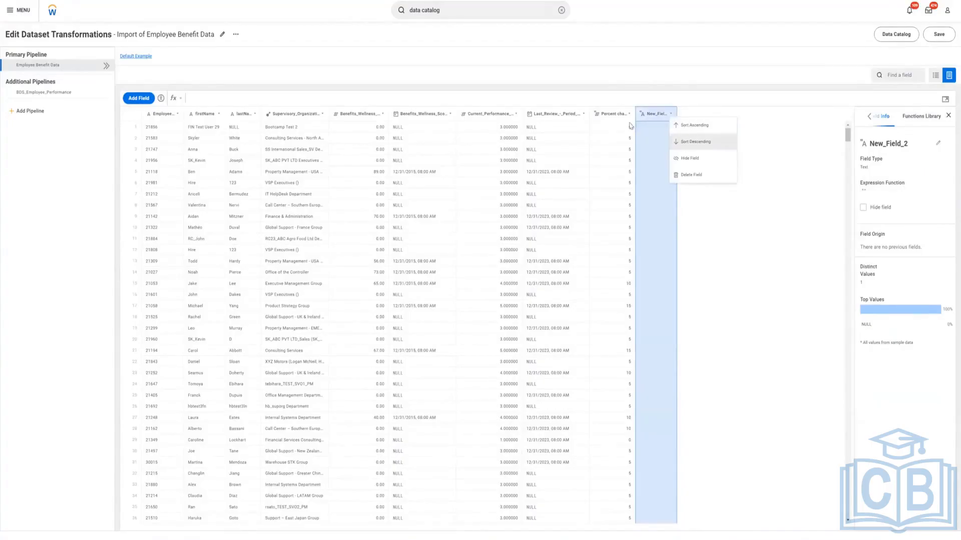
click(686, 175)
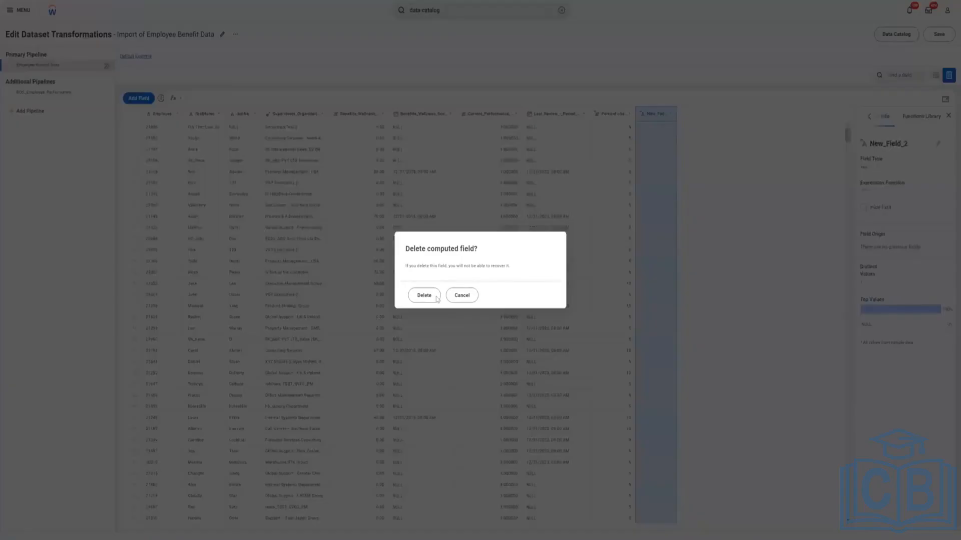
click(422, 296)
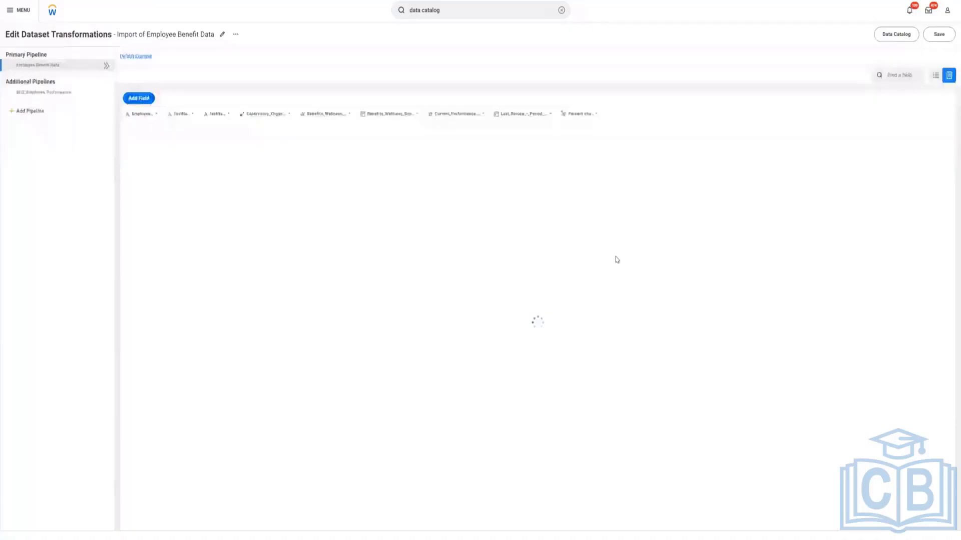
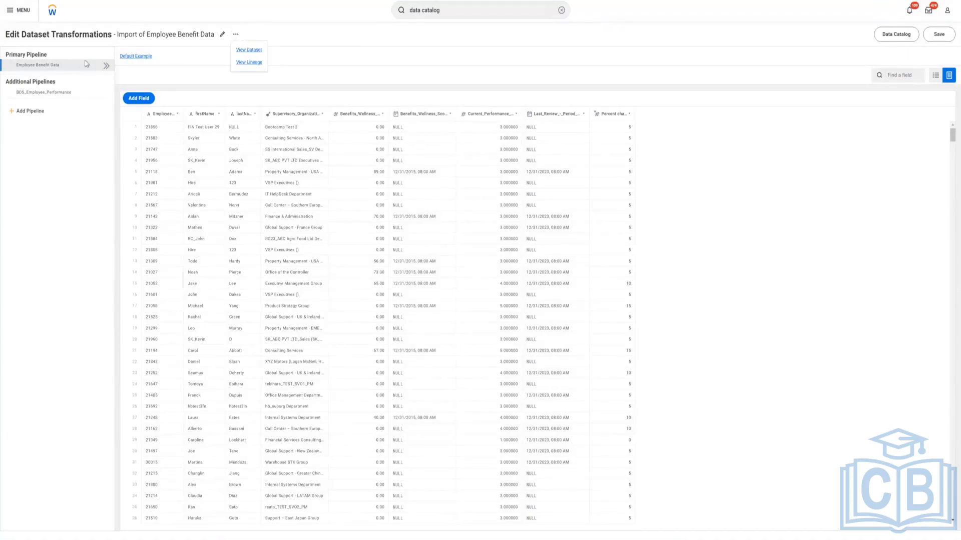
Expand the Employee Benefit Data pipeline to show its Import and Join stages, then save the dataset.
click(107, 67)
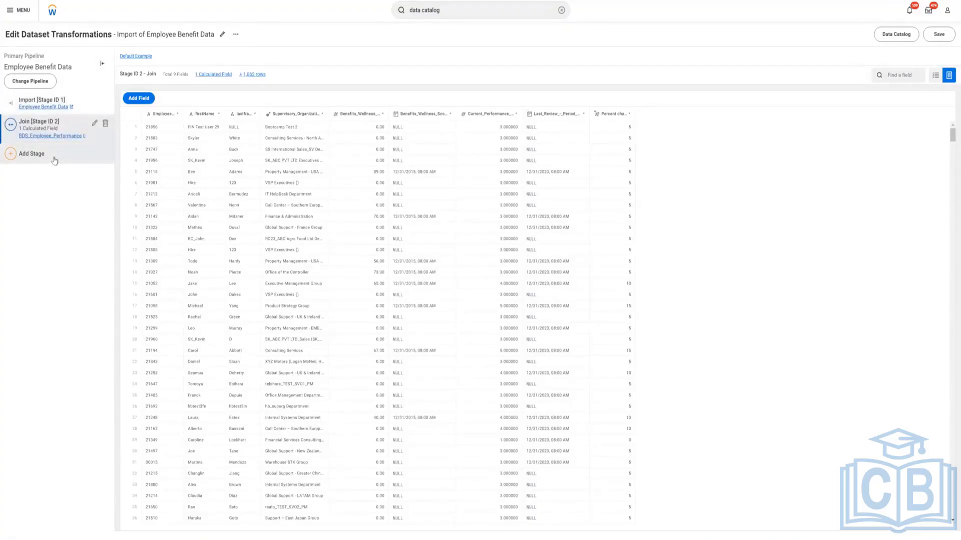
click(54, 159)
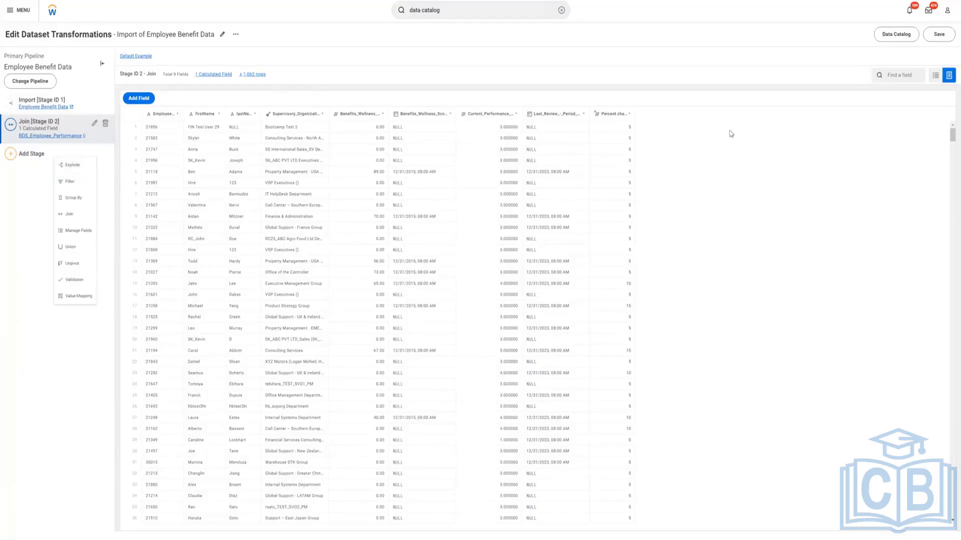
click(939, 34)
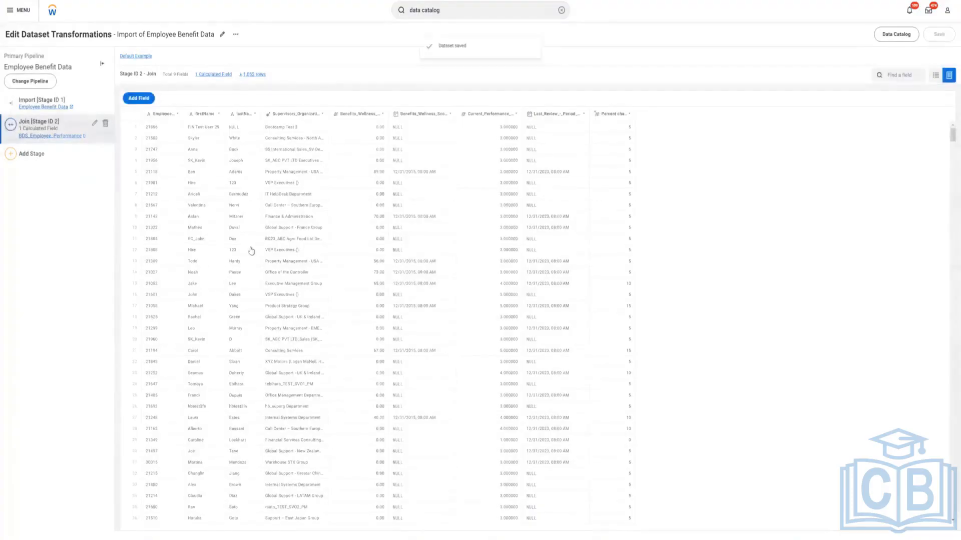
Add a Join stage and select BDS DV Worker Data as the pipeline to join.
click(39, 155)
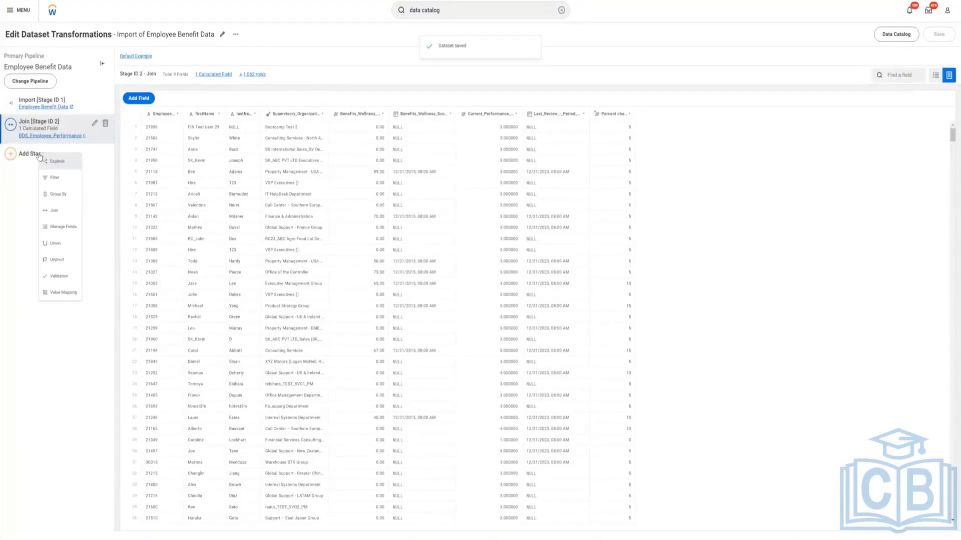
click(55, 211)
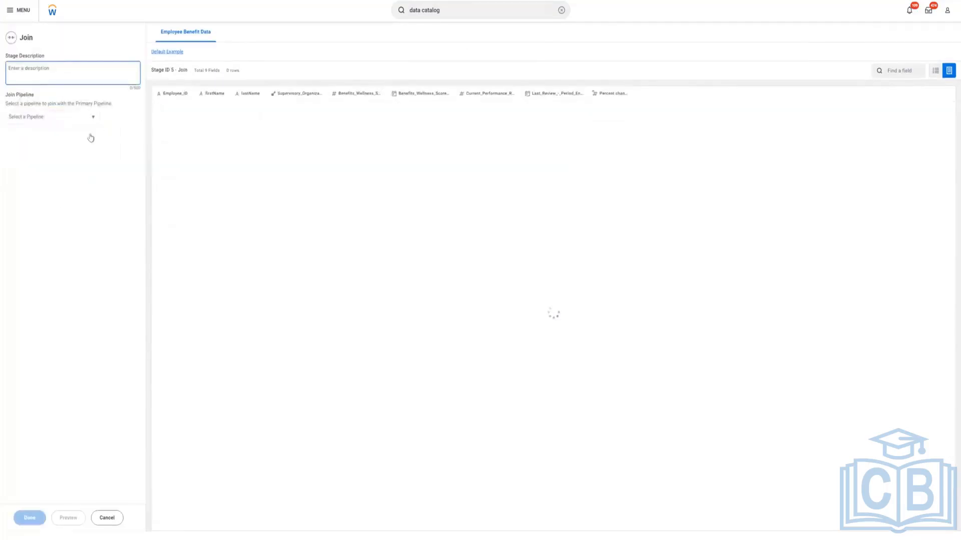
click(72, 123)
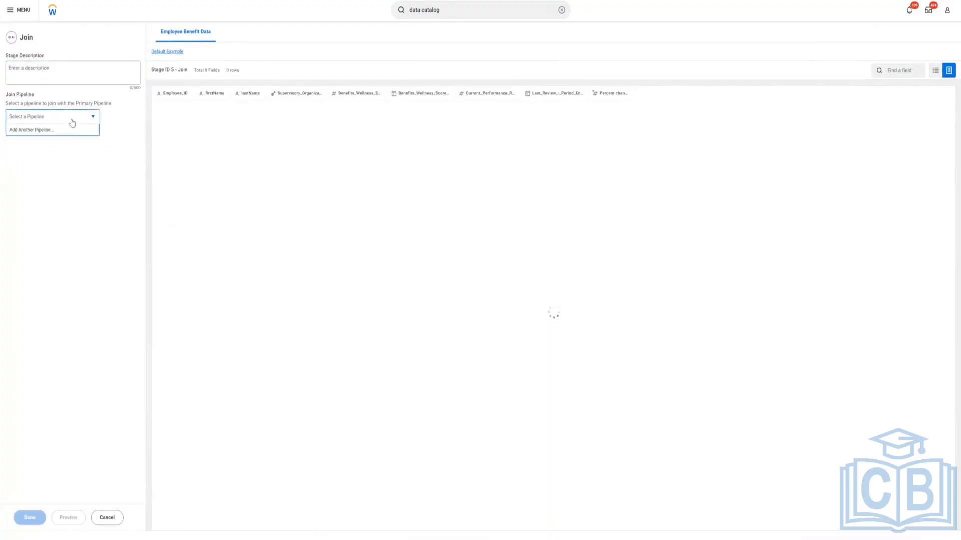
click(68, 133)
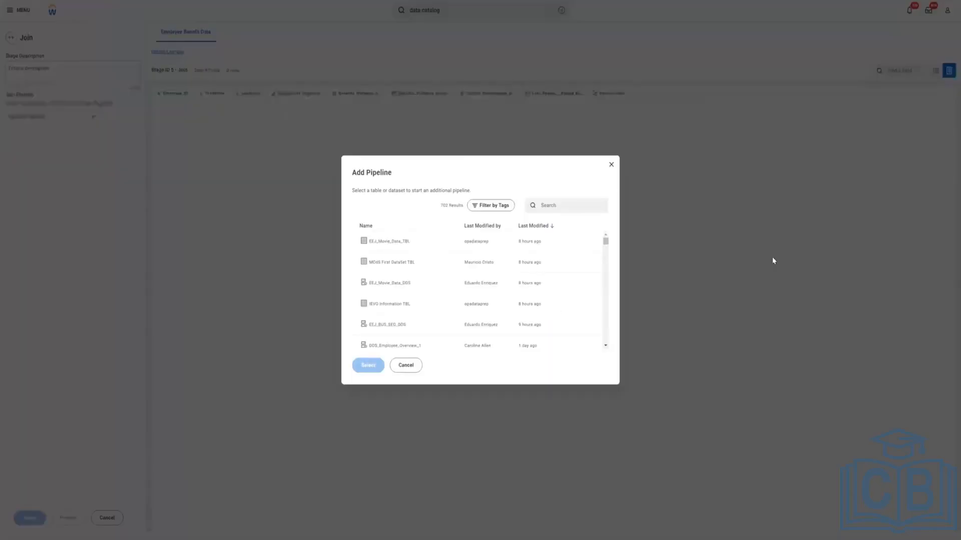
click(563, 209)
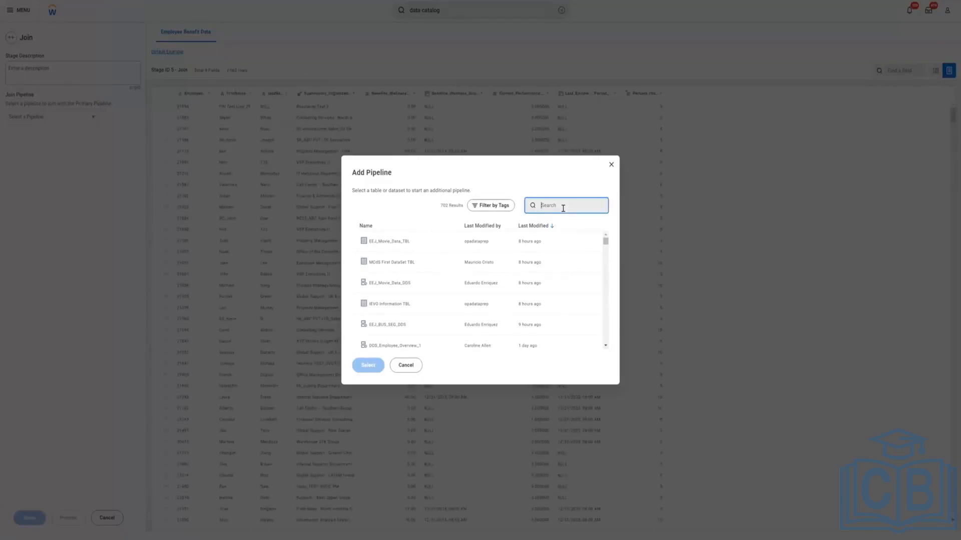
text(0B)
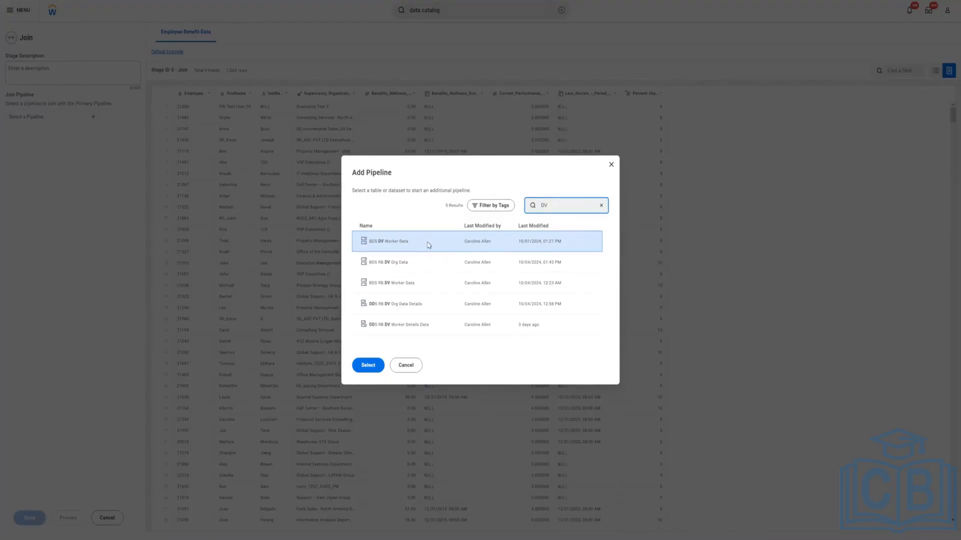
click(371, 367)
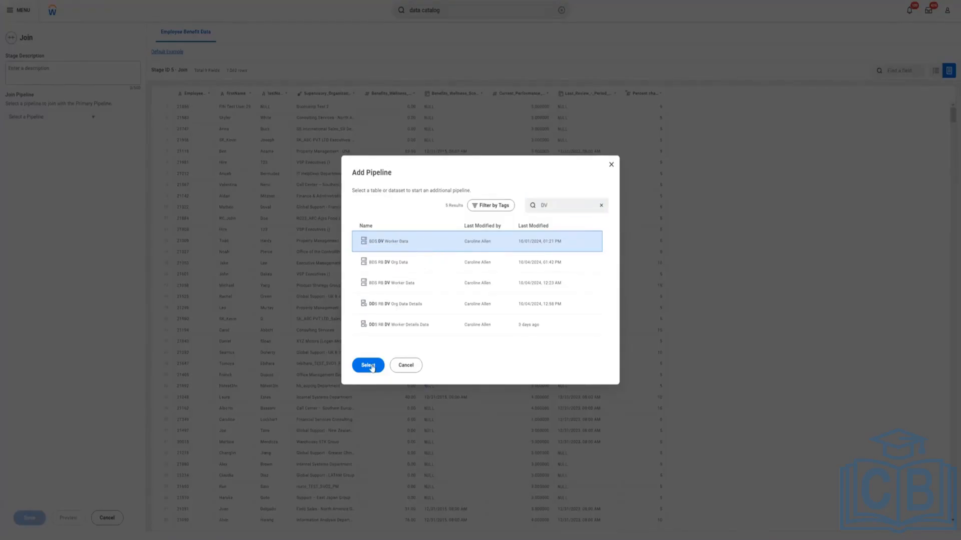
click(369, 366)
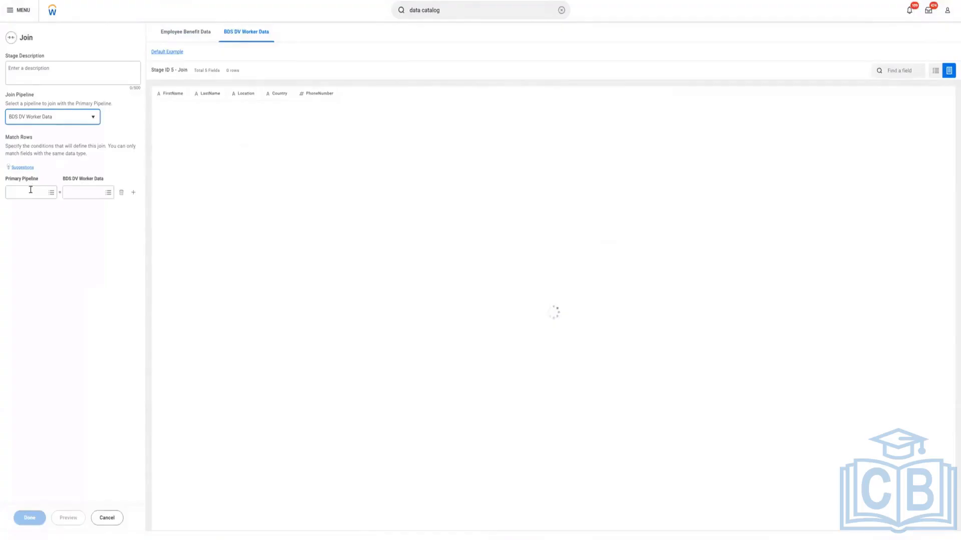
Choose Employee_ID as the primary pipeline's match field under Match Rows.
click(31, 190)
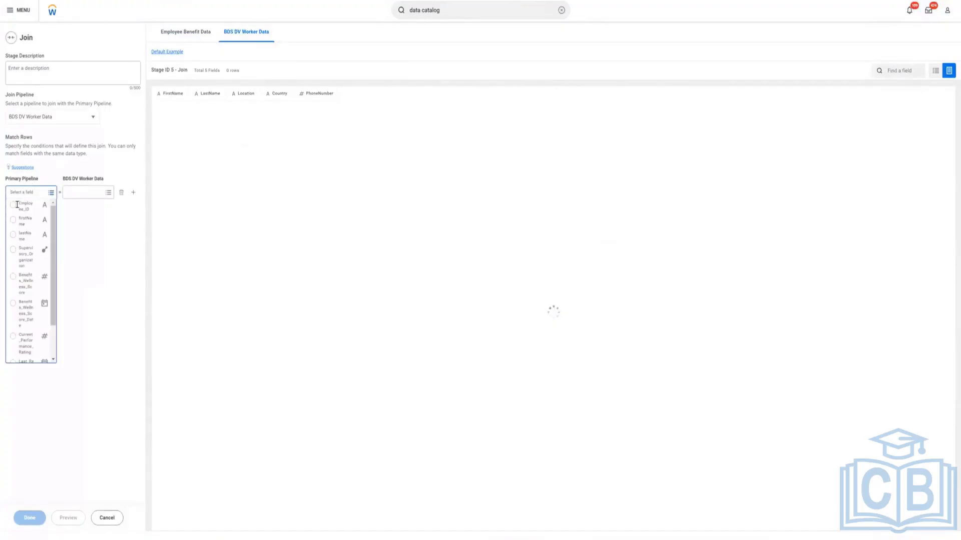
click(17, 205)
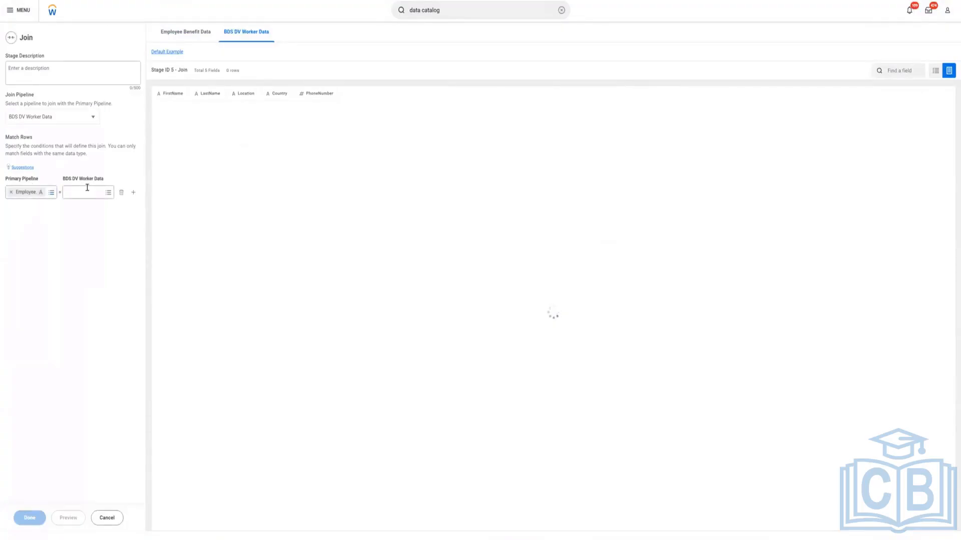
click(87, 190)
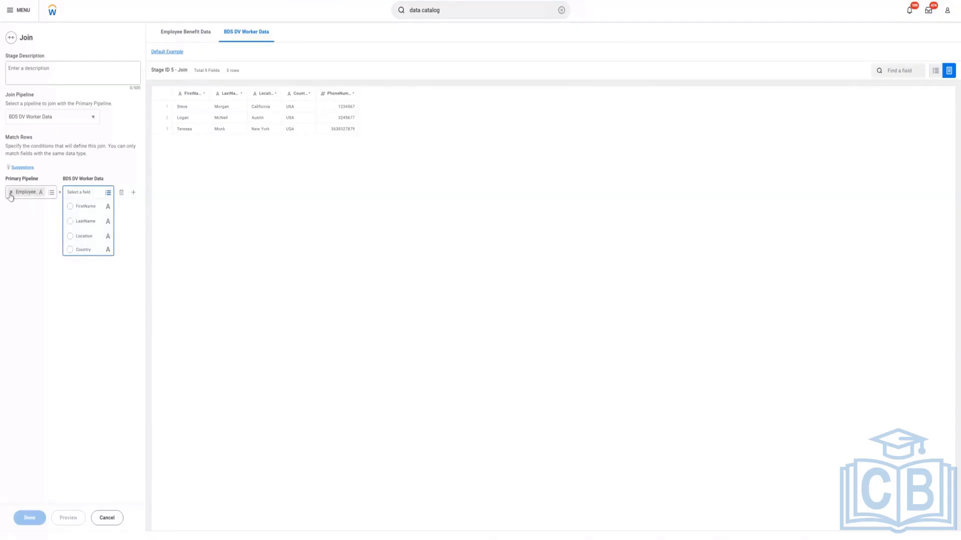
click(71, 117)
Replace the join pipeline with BDS RB DV Worker Data, found by searching 'BDS' and 'RB'.
click(71, 118)
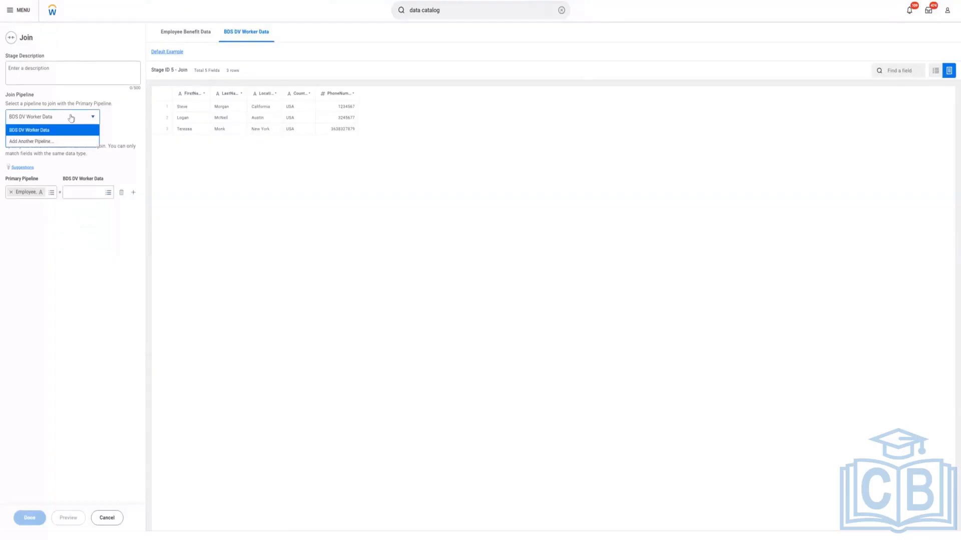
click(54, 142)
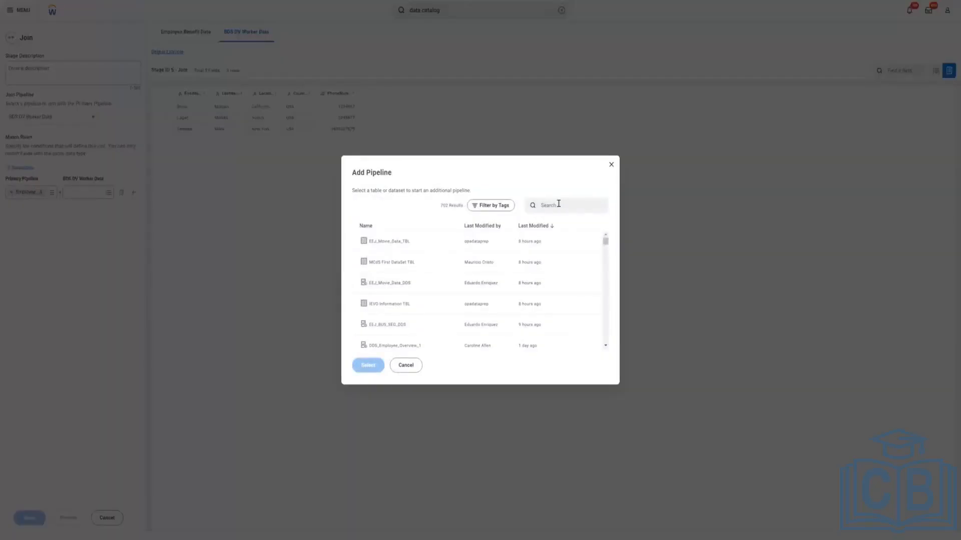
click(559, 204)
text(B)
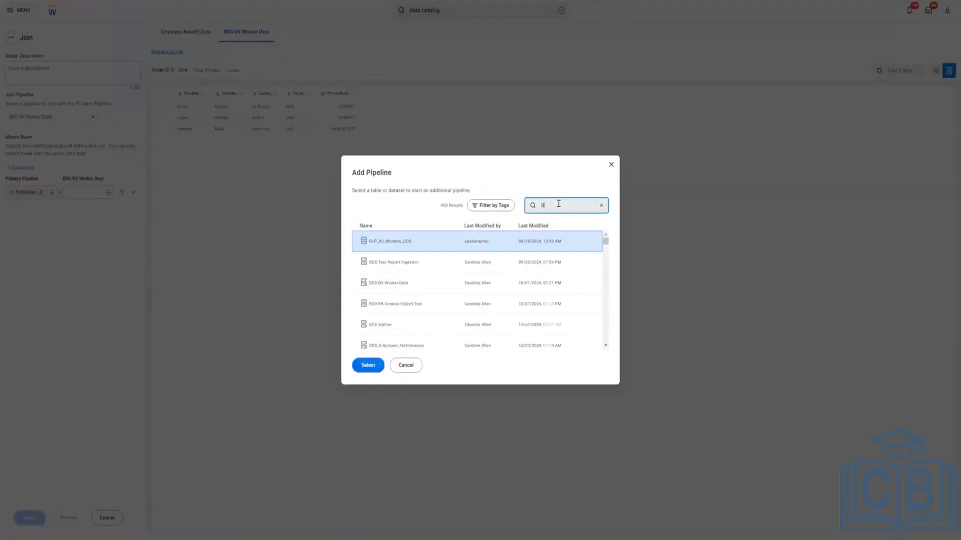
text(V wor)
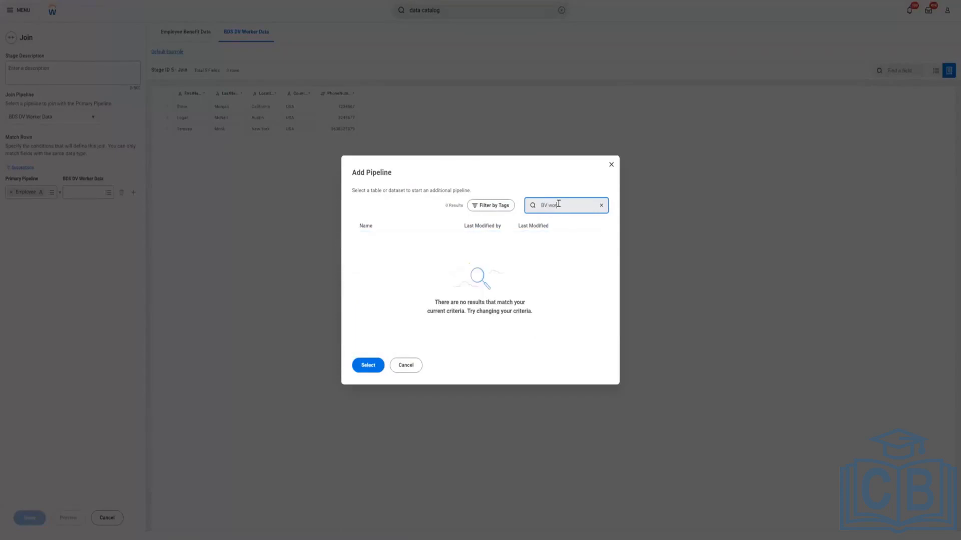
text(ke)
key(BackSpace)
key(BackSpace)
key(BackSpace)
key(BackSpace)
key(BackSpace)
key(BackSpace)
text(BDS)
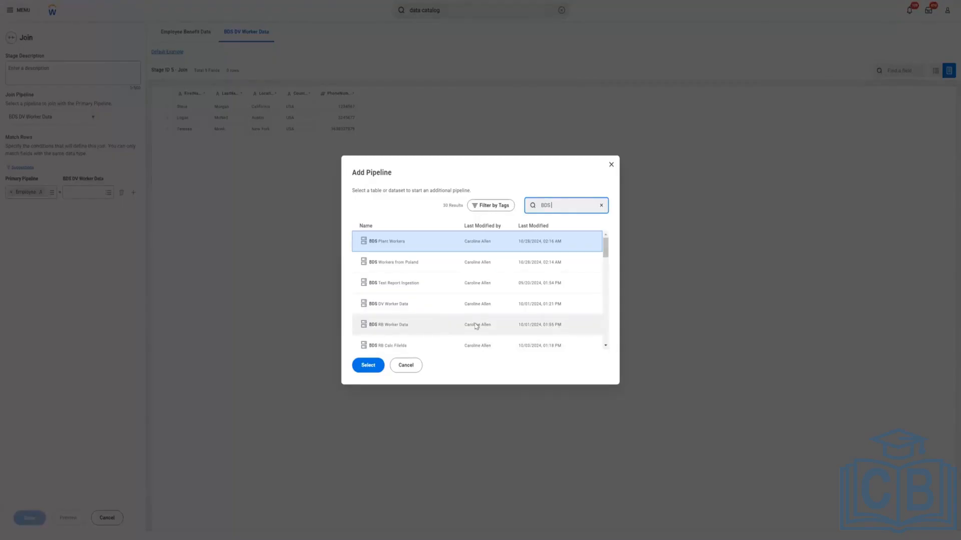
click(605, 345)
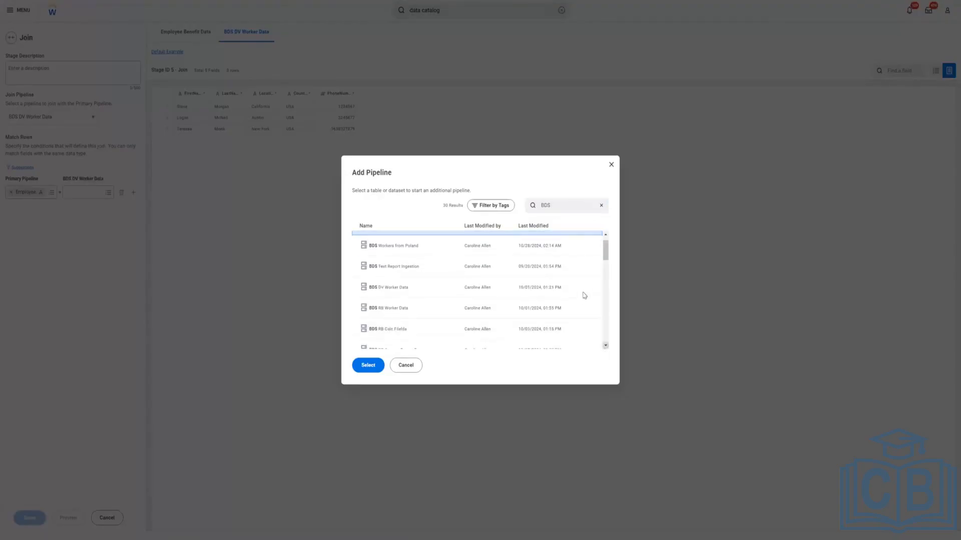
click(561, 205)
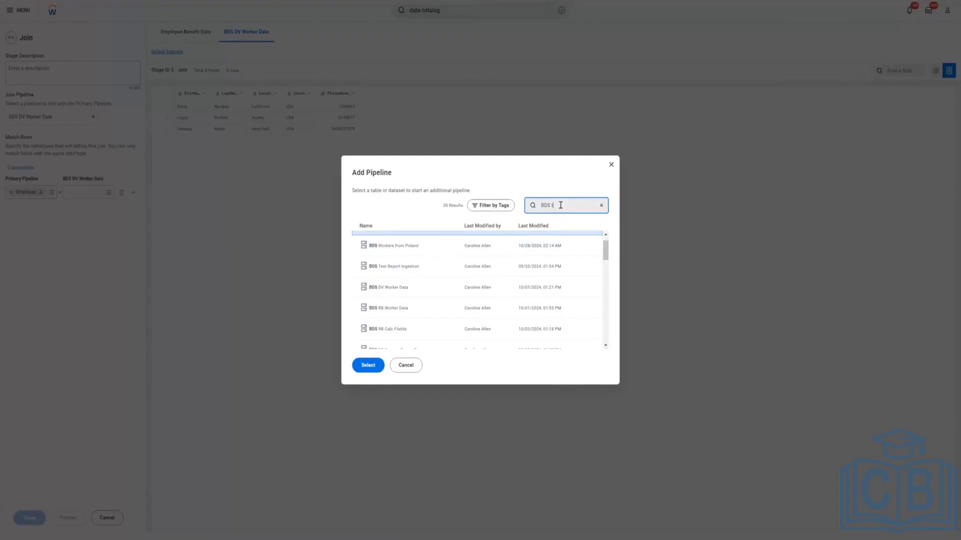
text(RB)
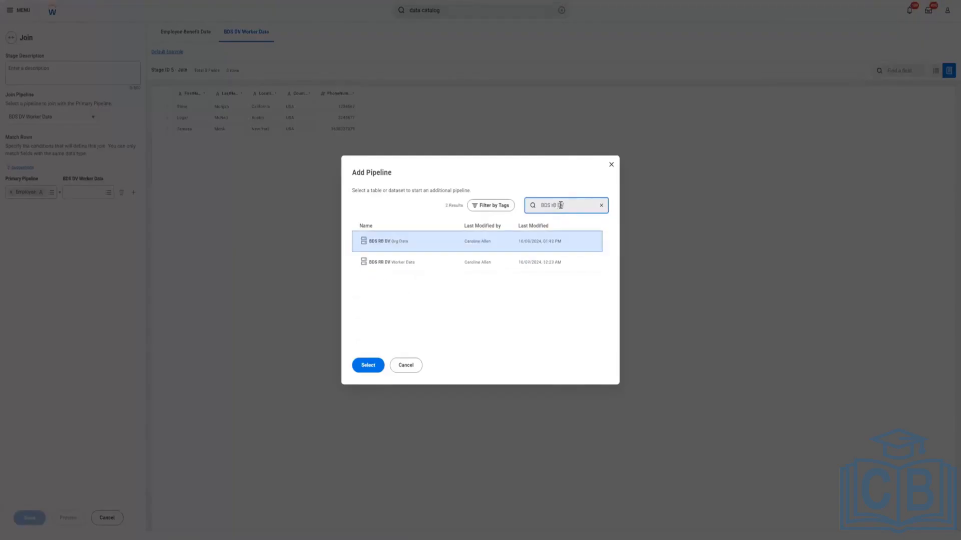
click(417, 266)
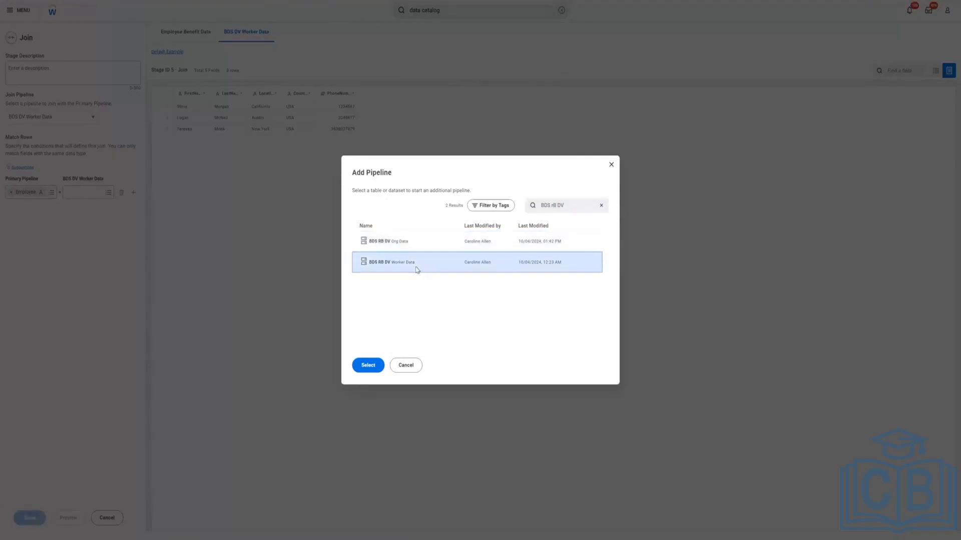
click(371, 370)
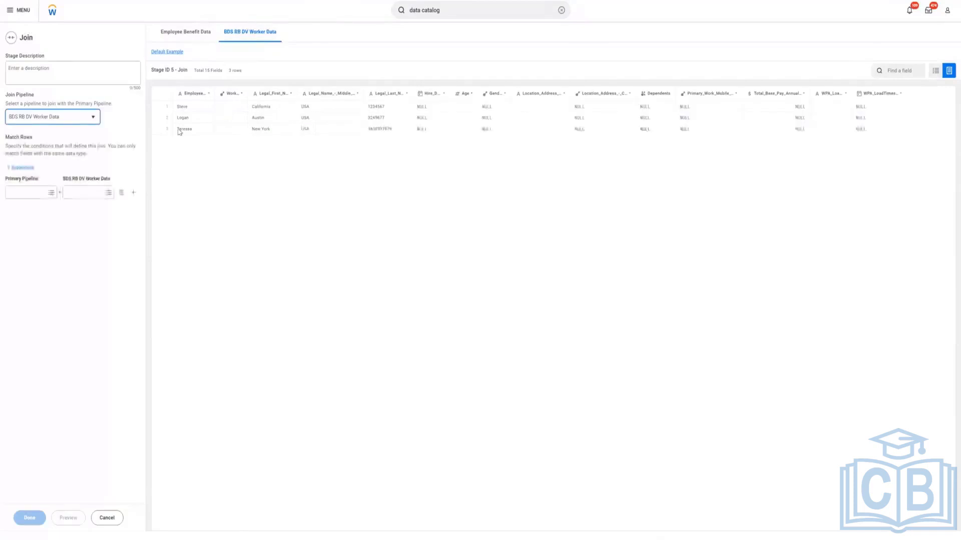
Match rows on Employee_ID from both pipelines using a Left Outer Join.
click(27, 196)
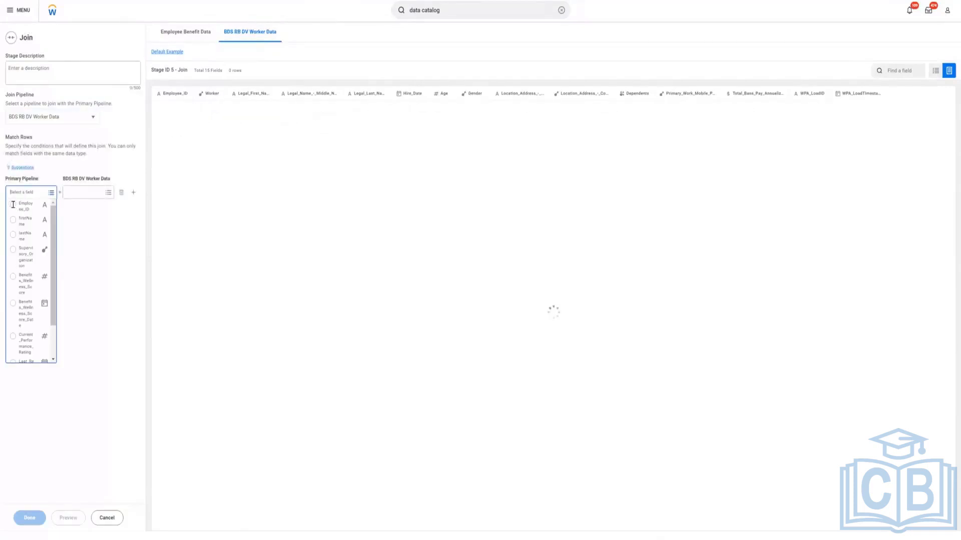
click(14, 205)
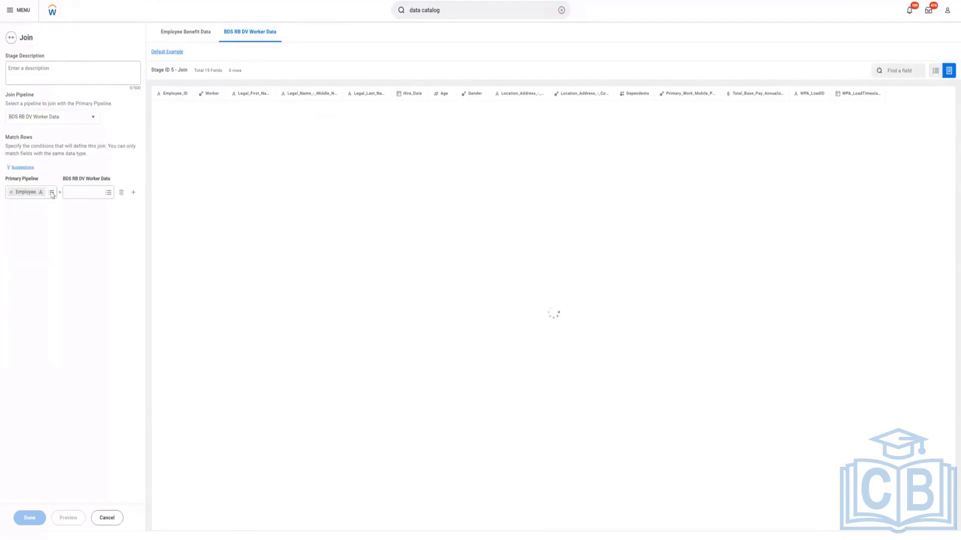
click(86, 192)
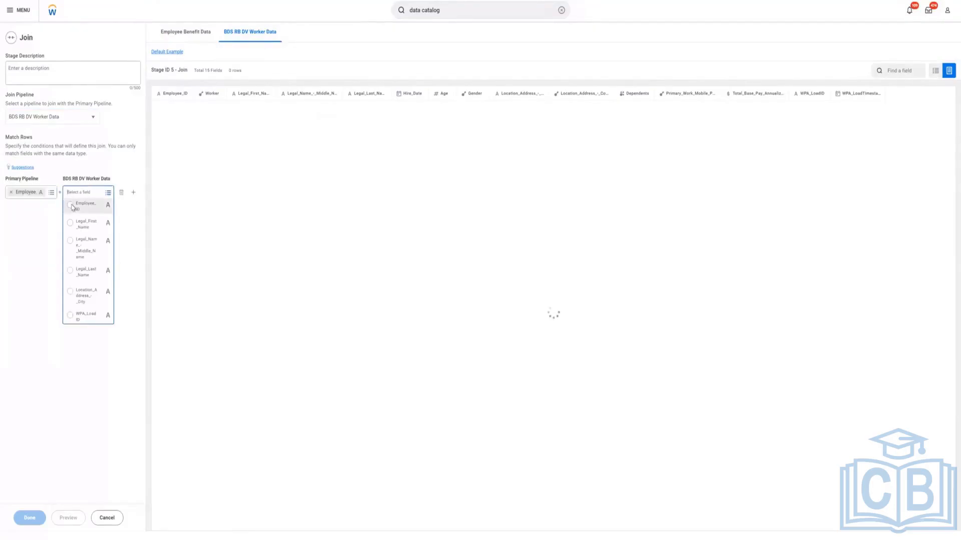
click(73, 207)
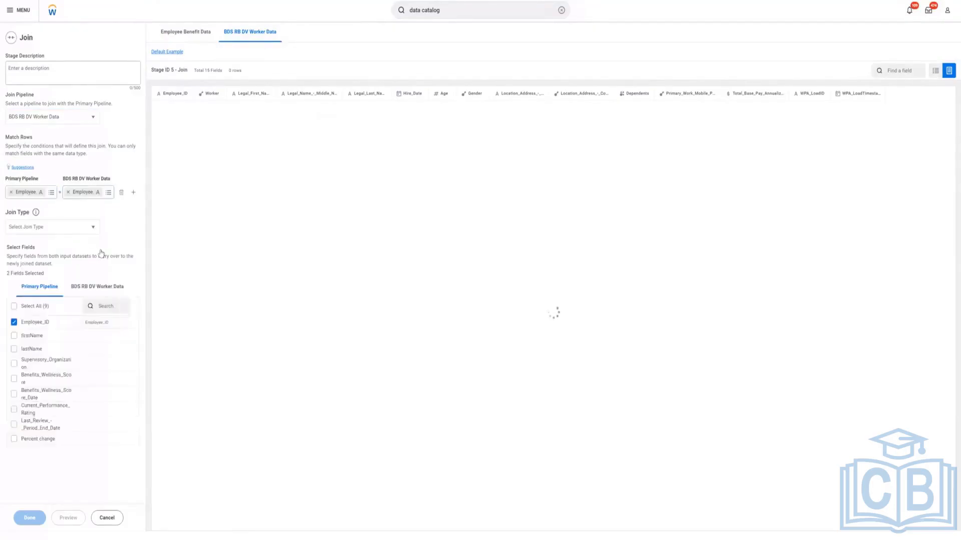
click(62, 232)
click(14, 253)
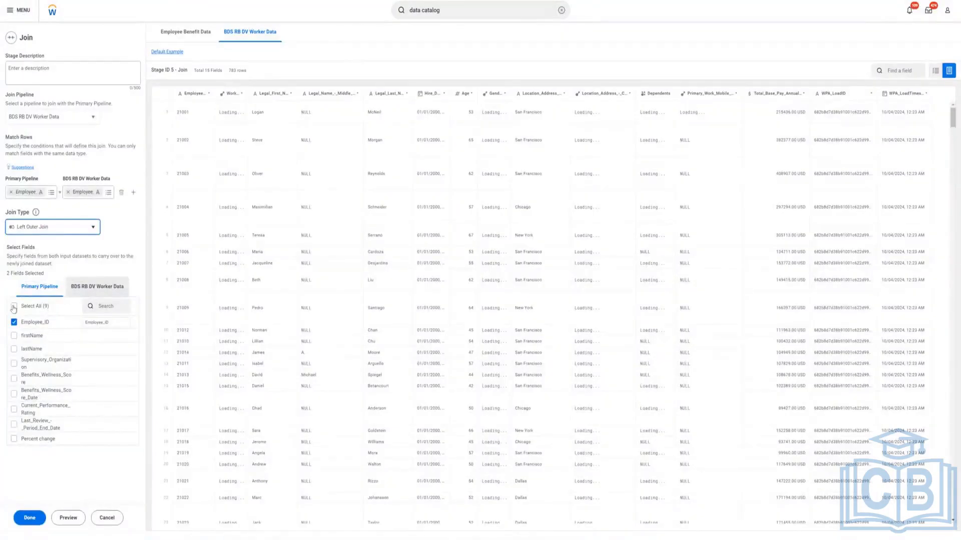
Include all nine primary fields plus Total_Base_Pay_Annualized from the worker data, and finish the join.
click(14, 307)
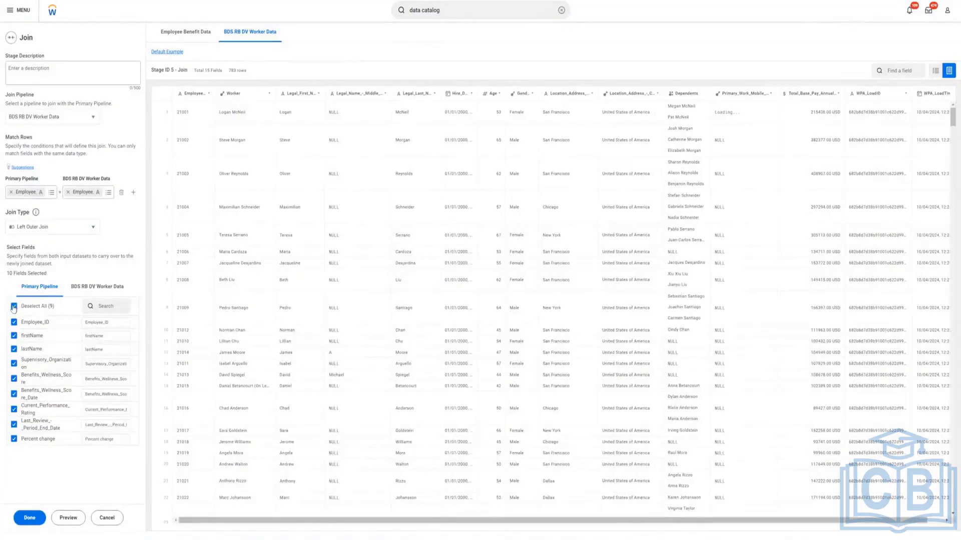
click(108, 289)
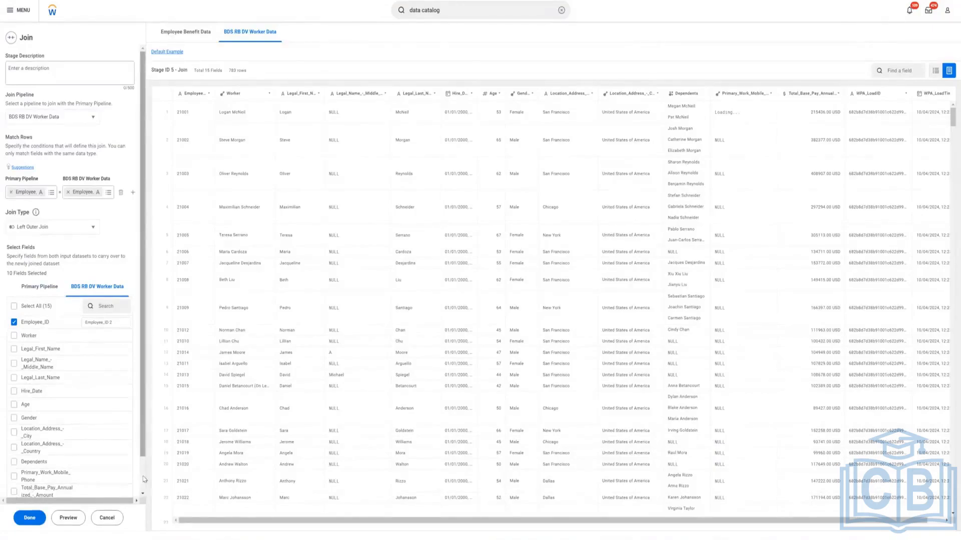
scroll(144, 479, down, 2)
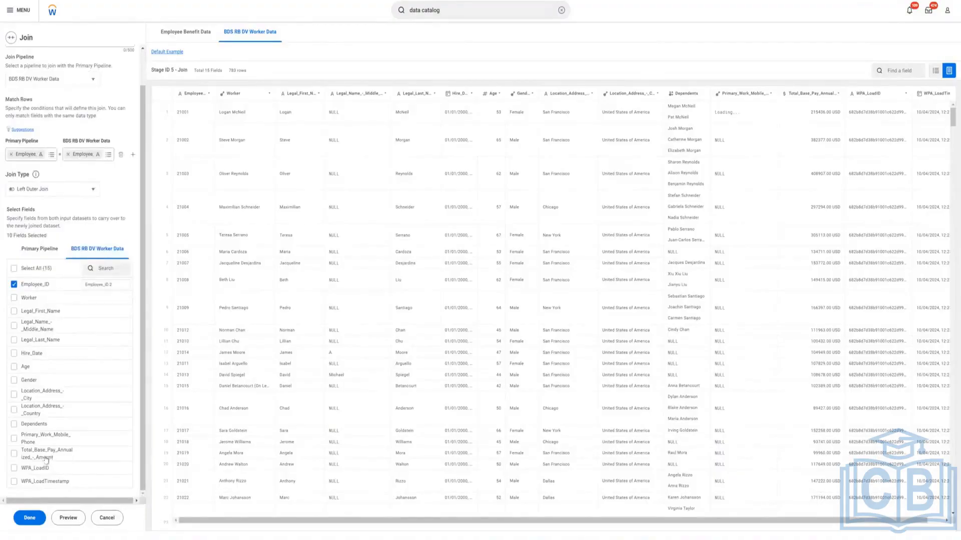
click(16, 456)
click(41, 252)
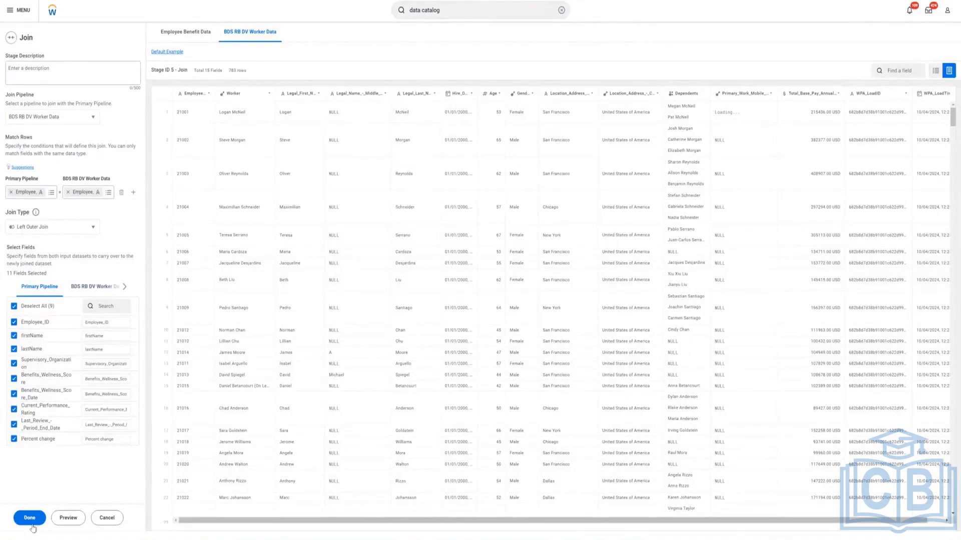
click(30, 523)
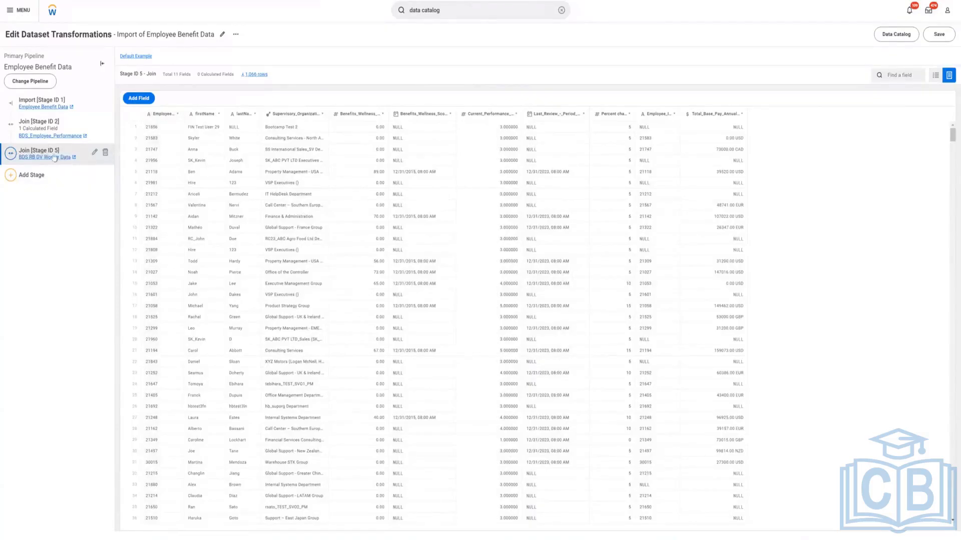
Edit Join [Stage ID 5] to uncheck the worker data's duplicate Employee_ID field.
click(94, 152)
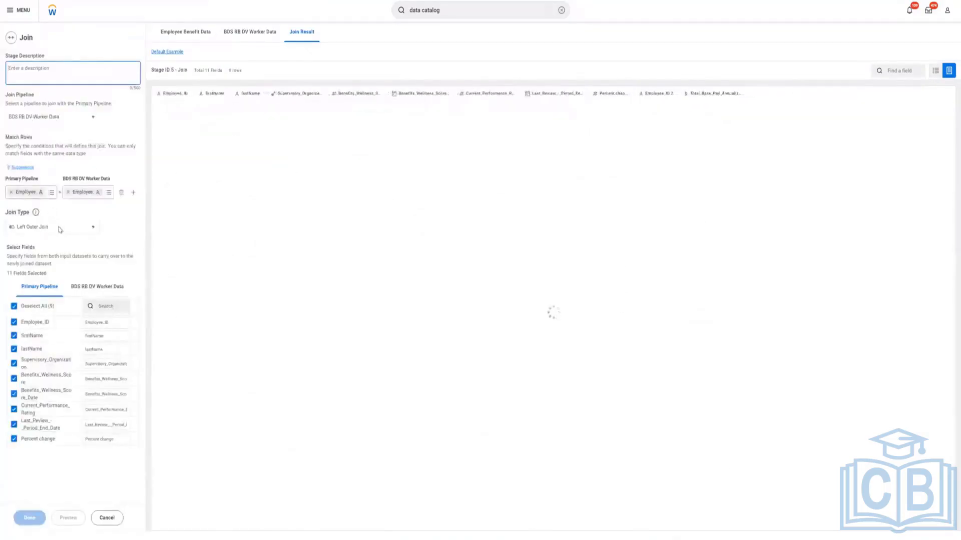
click(95, 292)
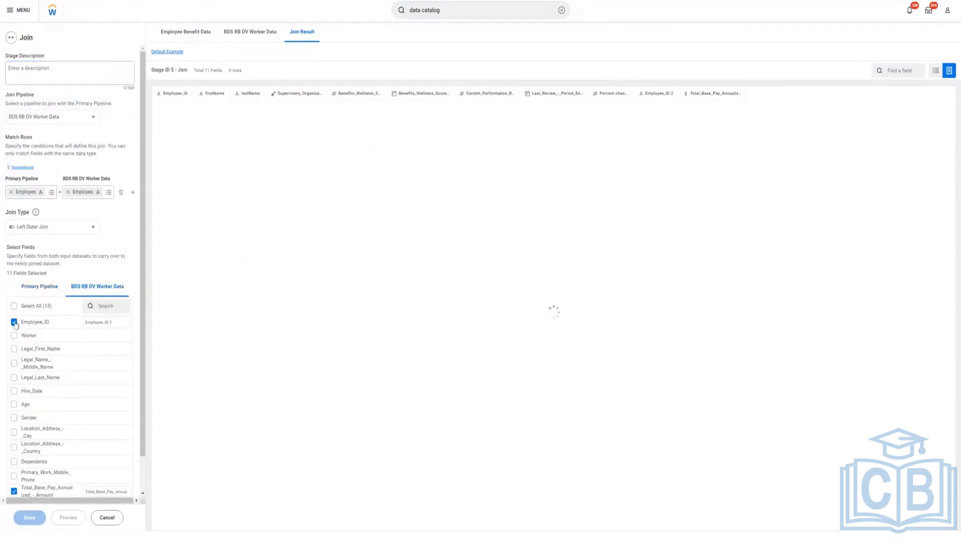
click(14, 323)
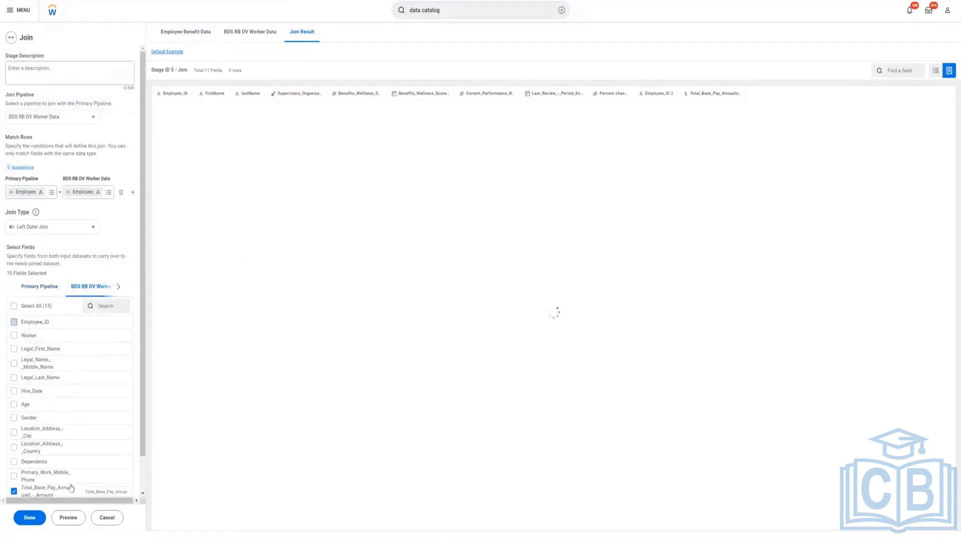
click(29, 519)
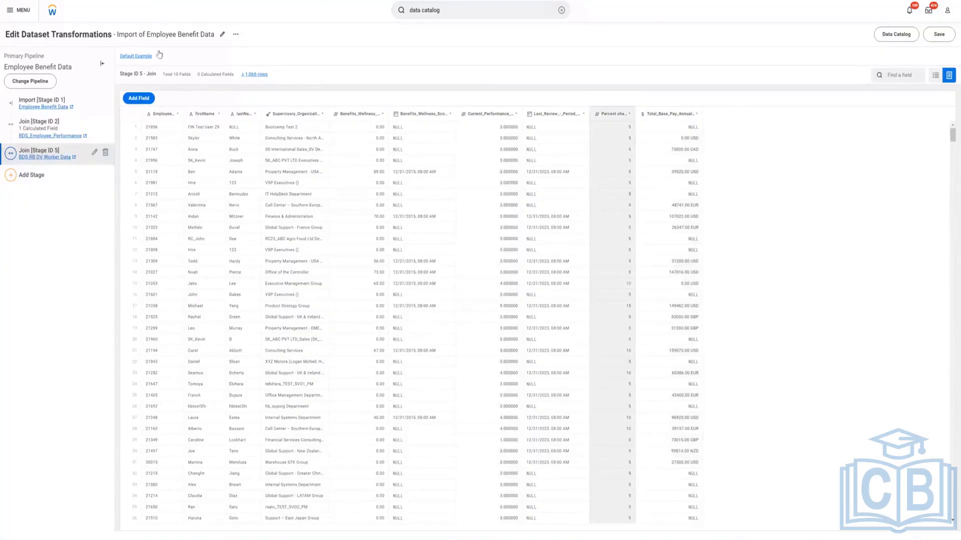
Add a calculated field to the join stage and rename New_Field to 'New Total Base Pay'.
click(143, 98)
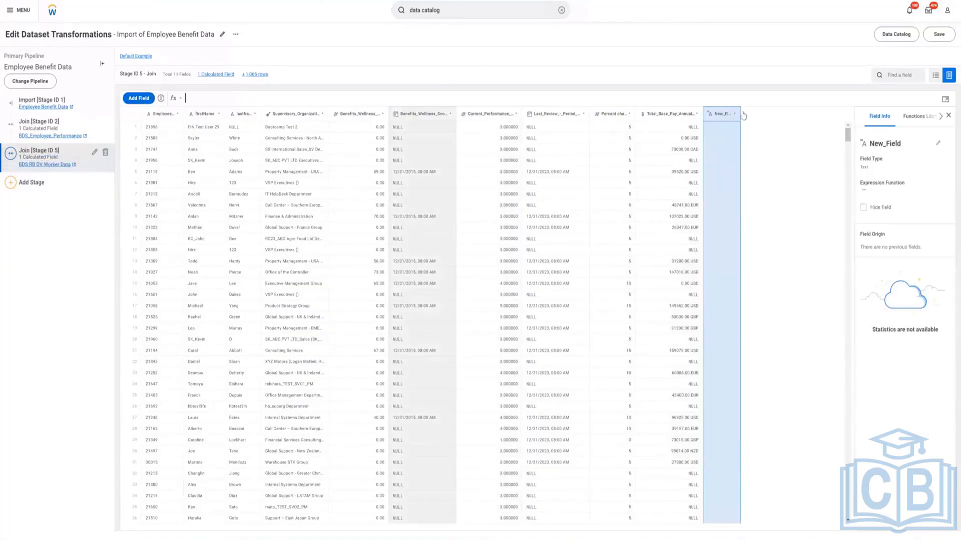
click(938, 142)
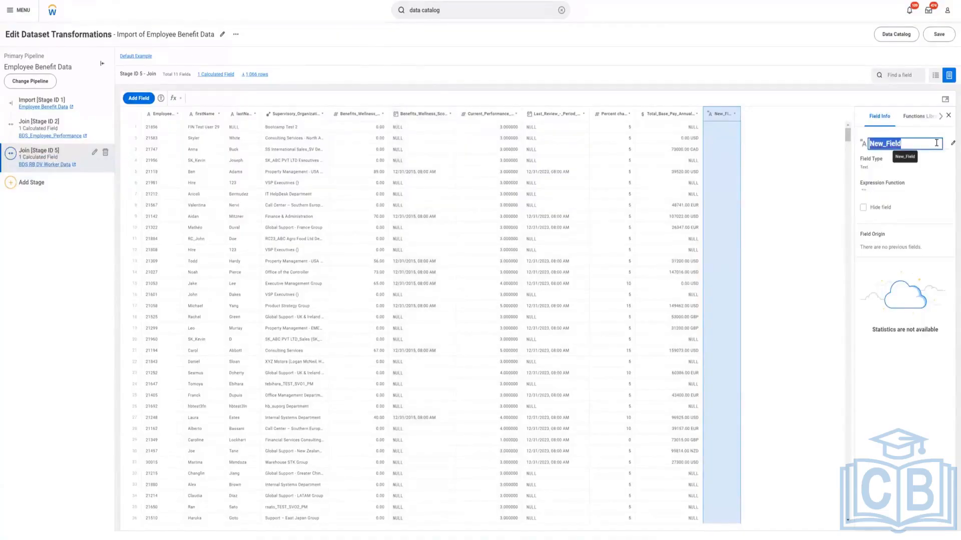
text(new )
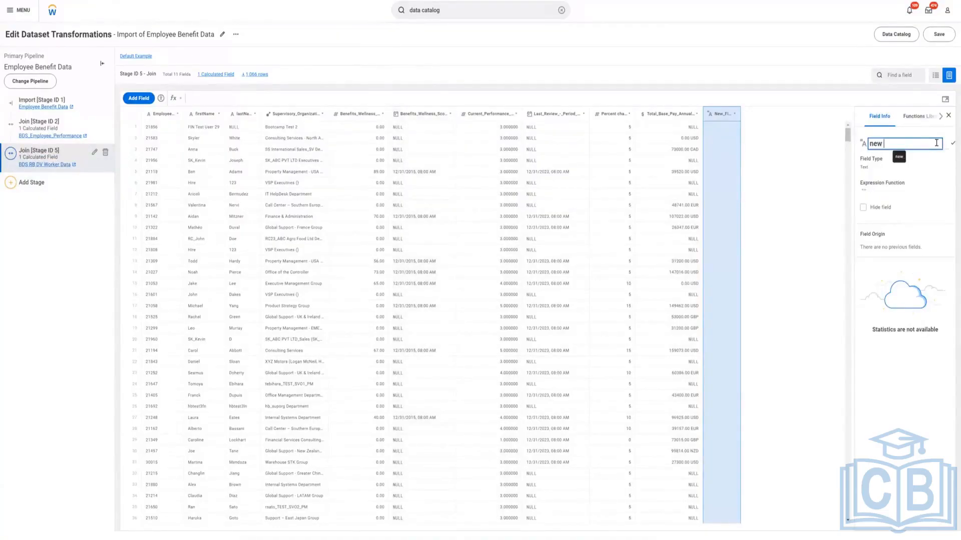
text(to)
key(BackSpace)
key(BackSpace)
key(BackSpace)
key(BackSpace)
key(BackSpace)
key(BackSpace)
text(New Total B)
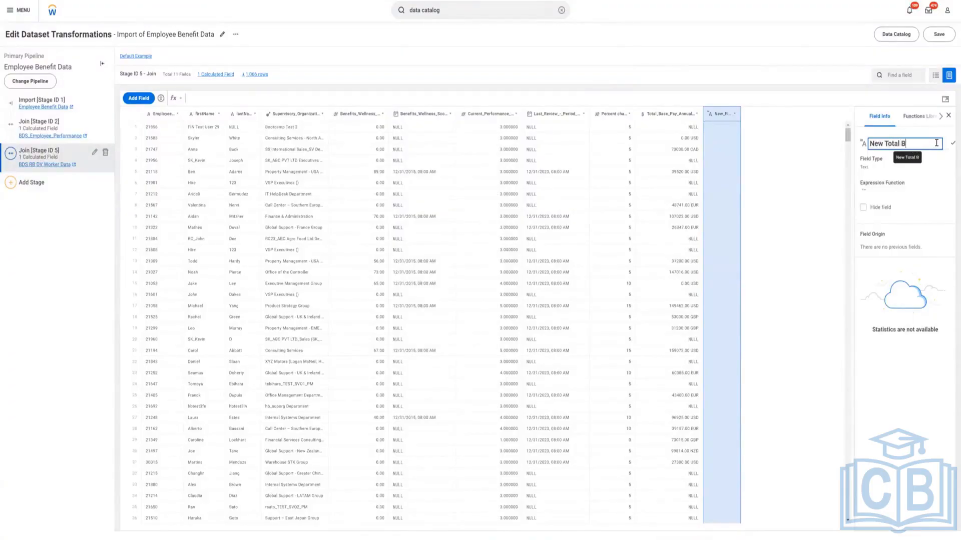
text(ase Pay)
click(937, 191)
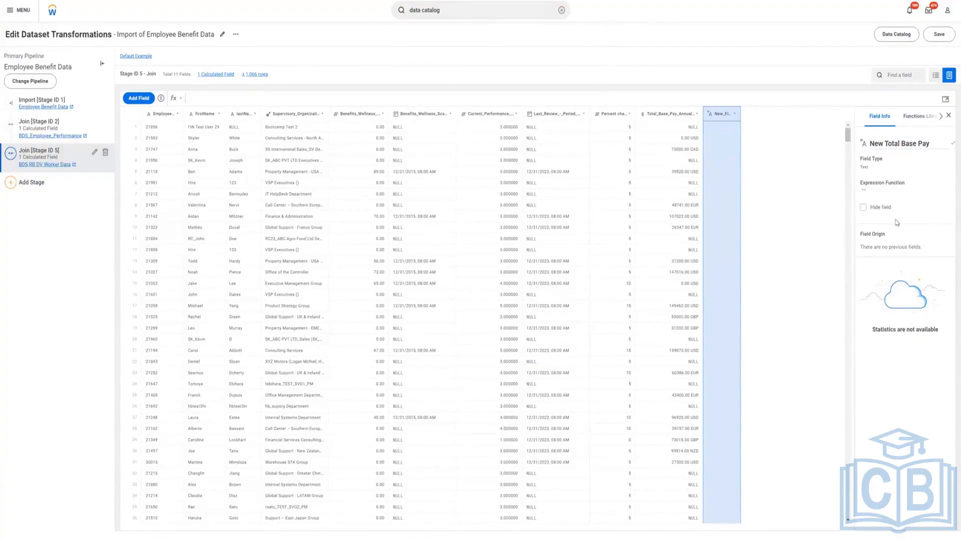
click(947, 116)
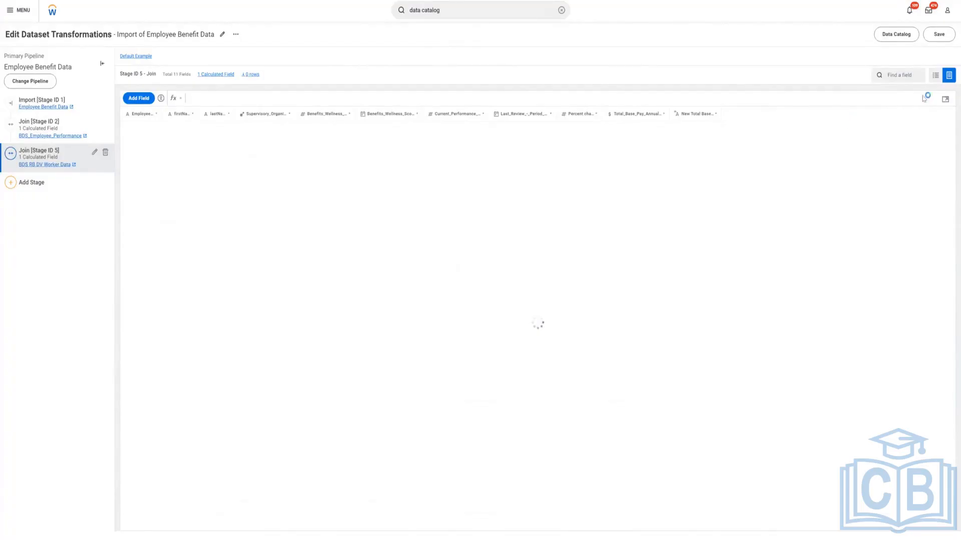
click(688, 114)
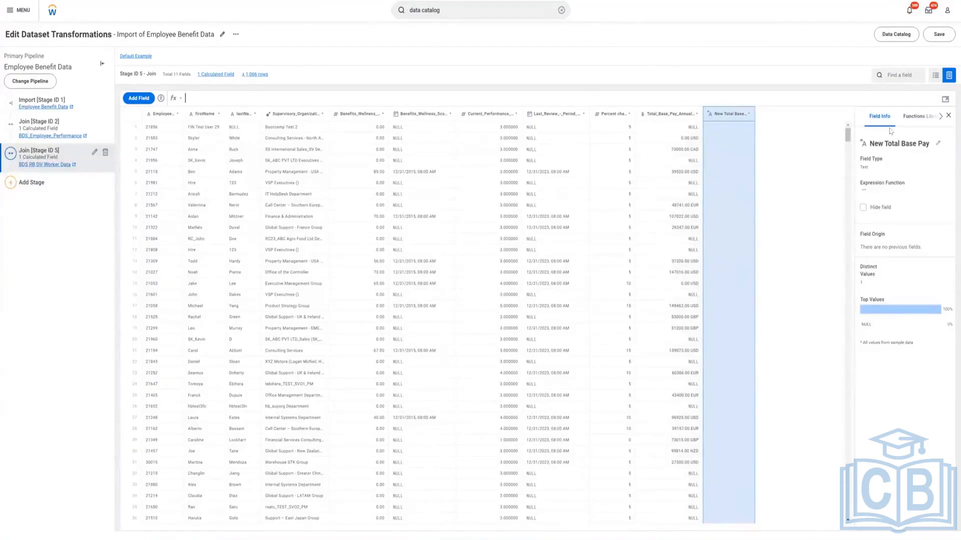
click(945, 100)
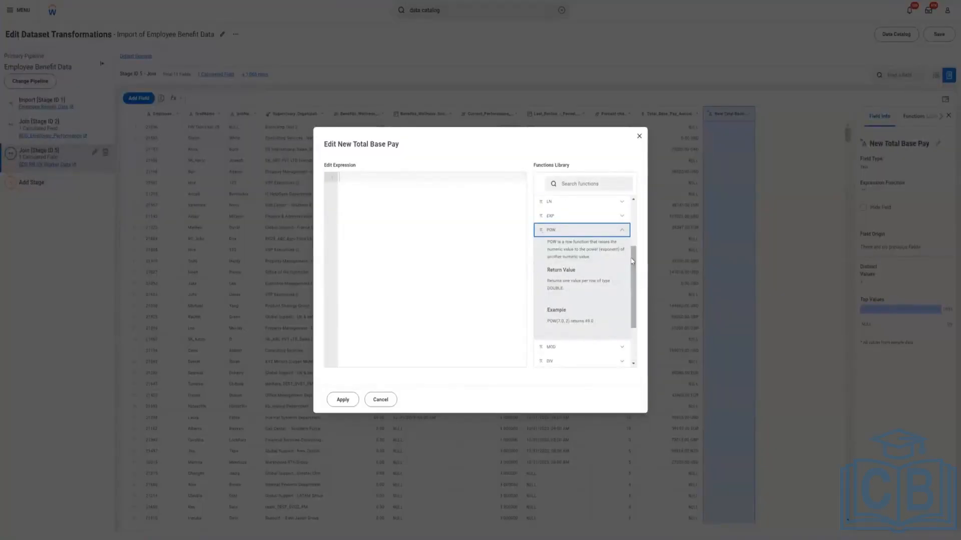
Enter the expression [Percent change]*[Total_Base_Pay_Annualized_-_Amount]/100 for New Total Base Pay.
drag(633, 248, 631, 227)
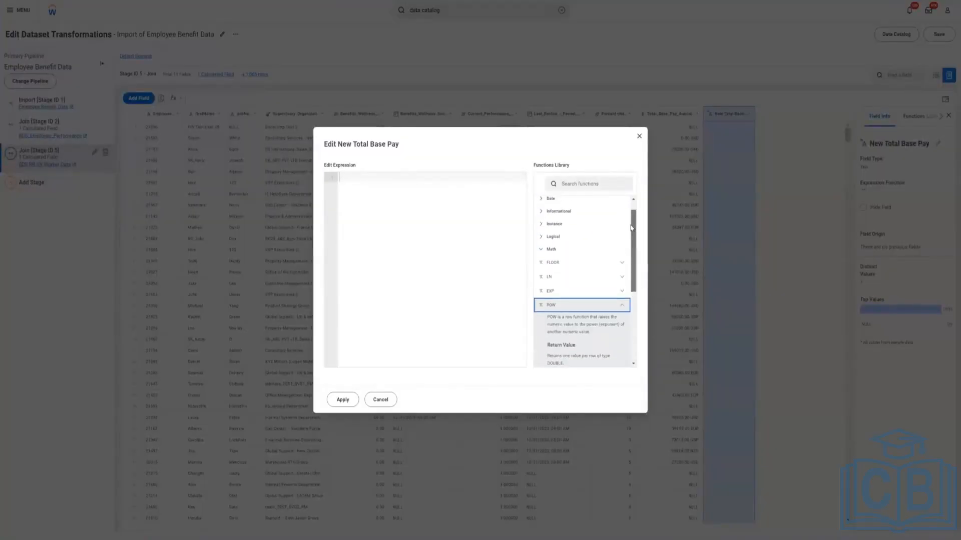
click(549, 266)
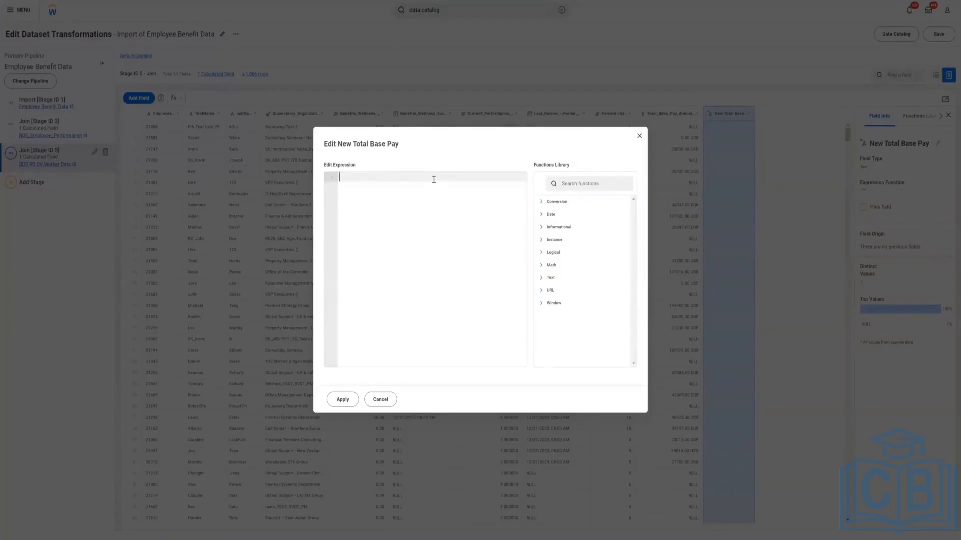
text([perce)
key(BackSpace)
key(BackSpace)
key(BackSpace)
key(BackSpace)
key(BackSpace)
key(BackSpace)
text([)
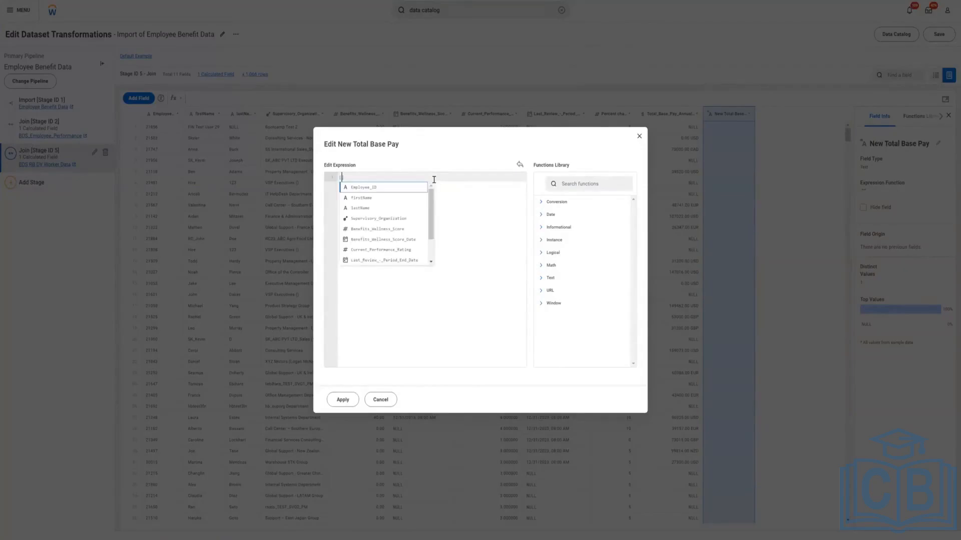
text(perce)
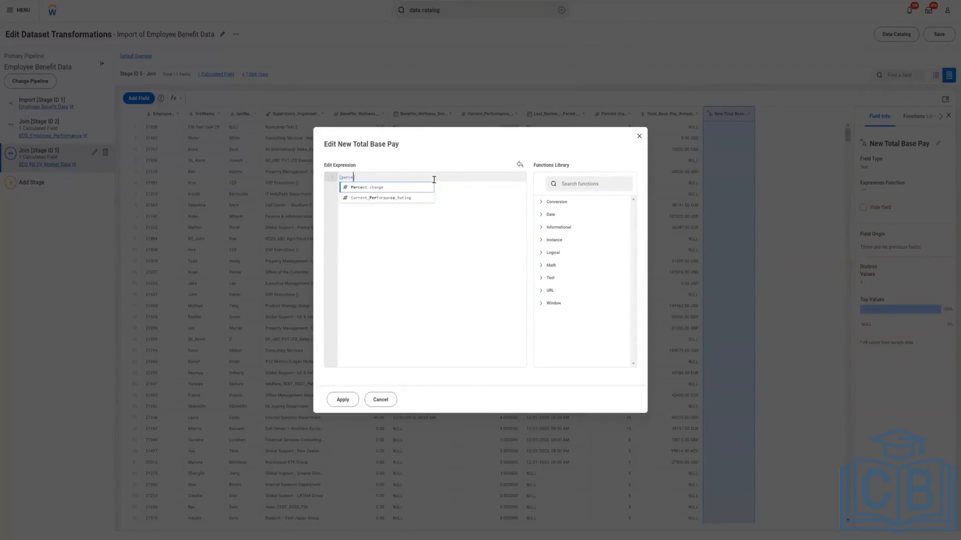
click(385, 188)
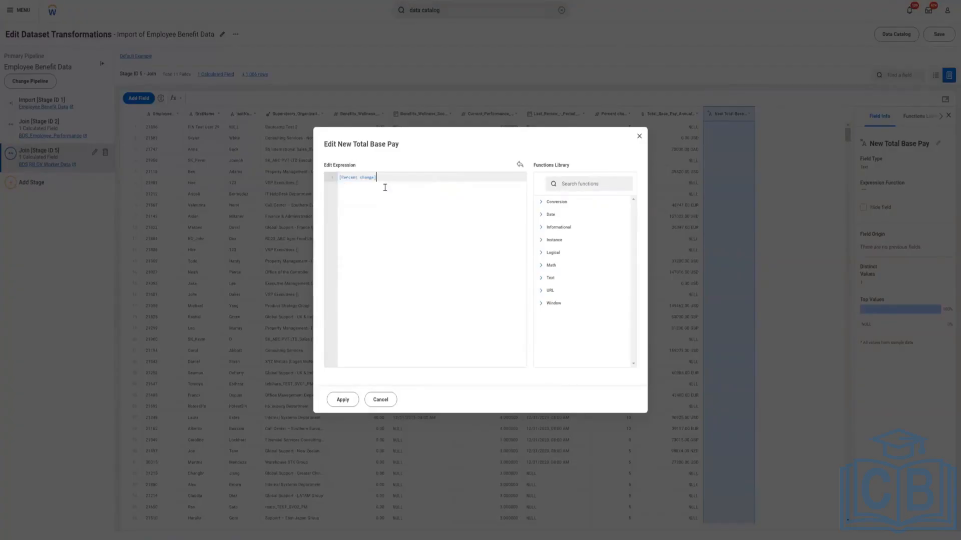
text(*[)
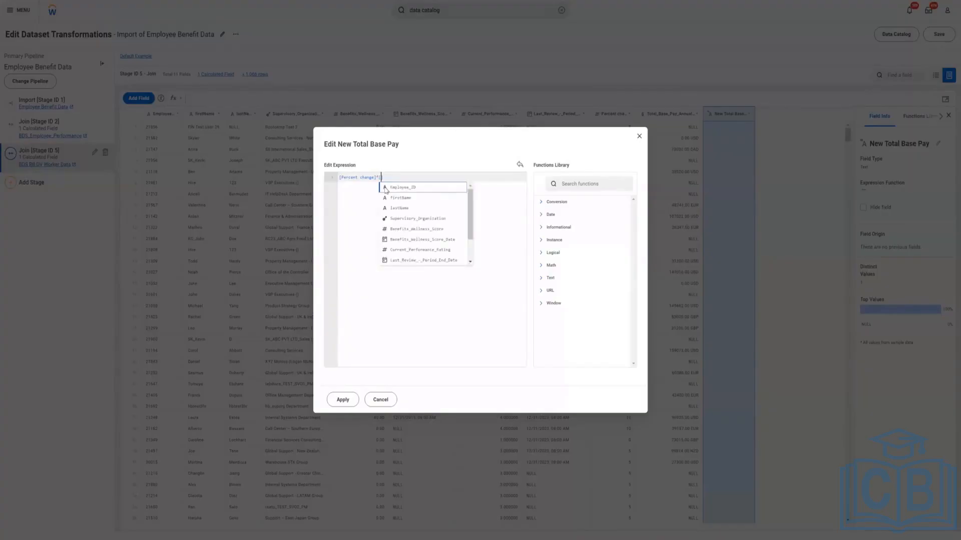
text(to)
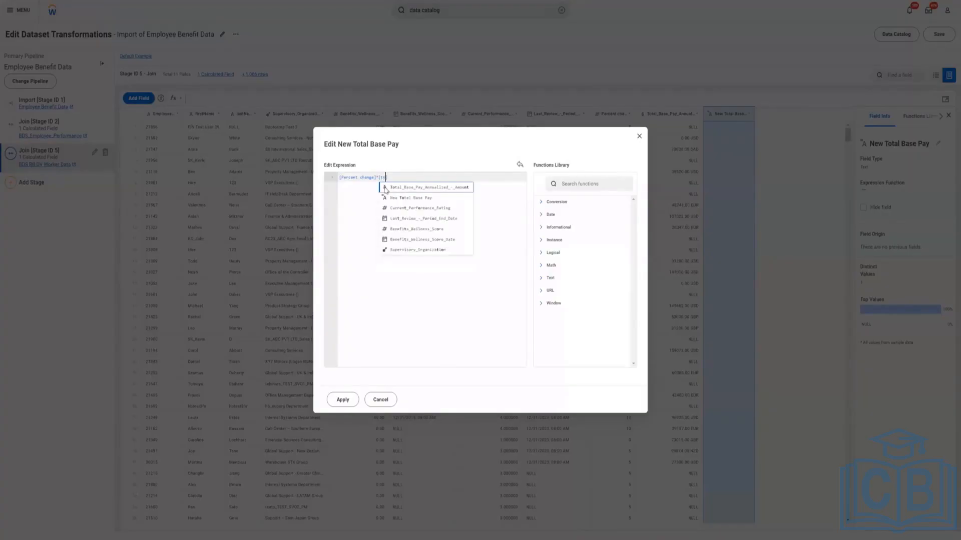
text(tal)
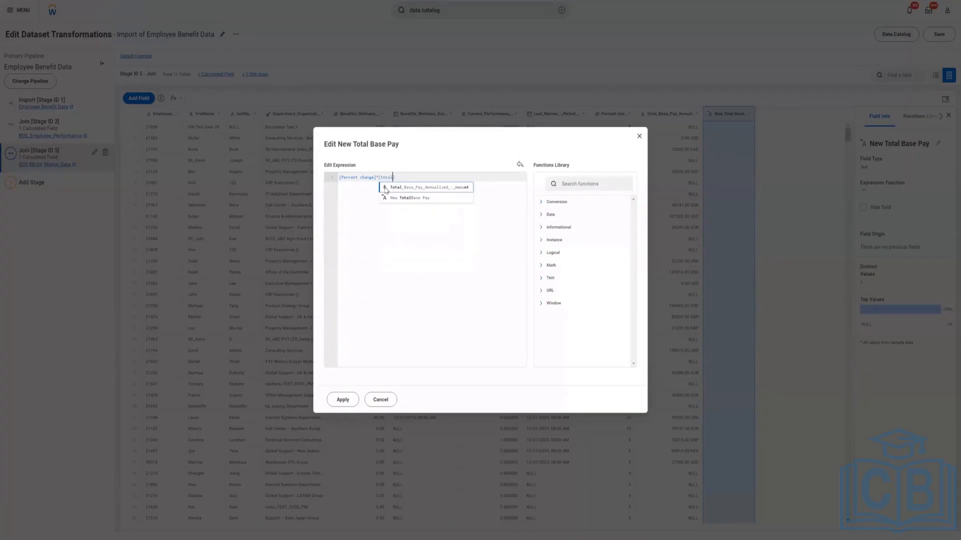
click(431, 187)
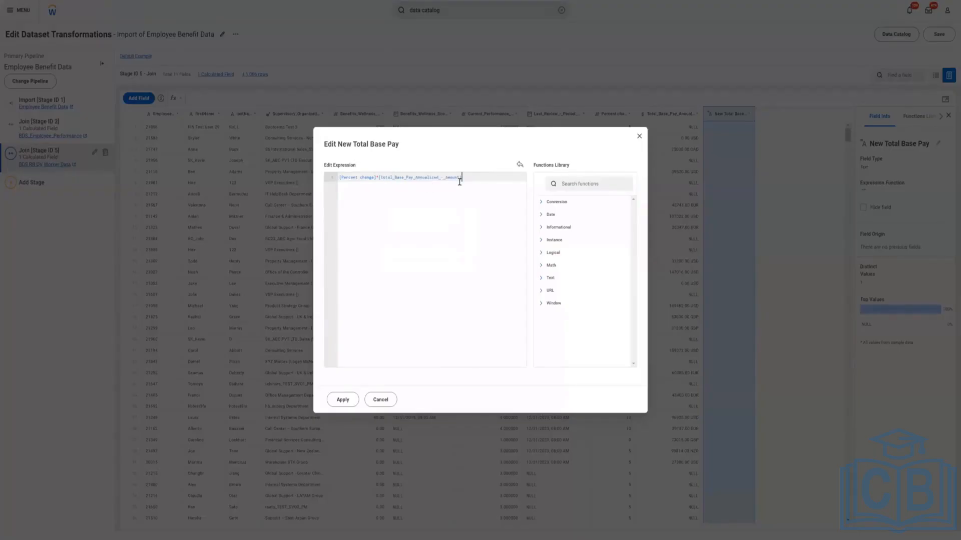
text(/100)
click(570, 186)
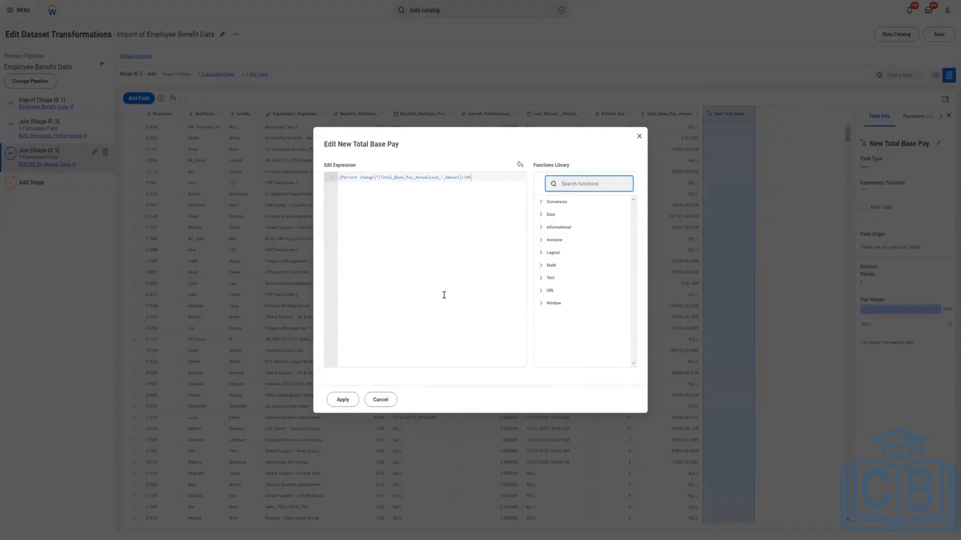
key(F5)
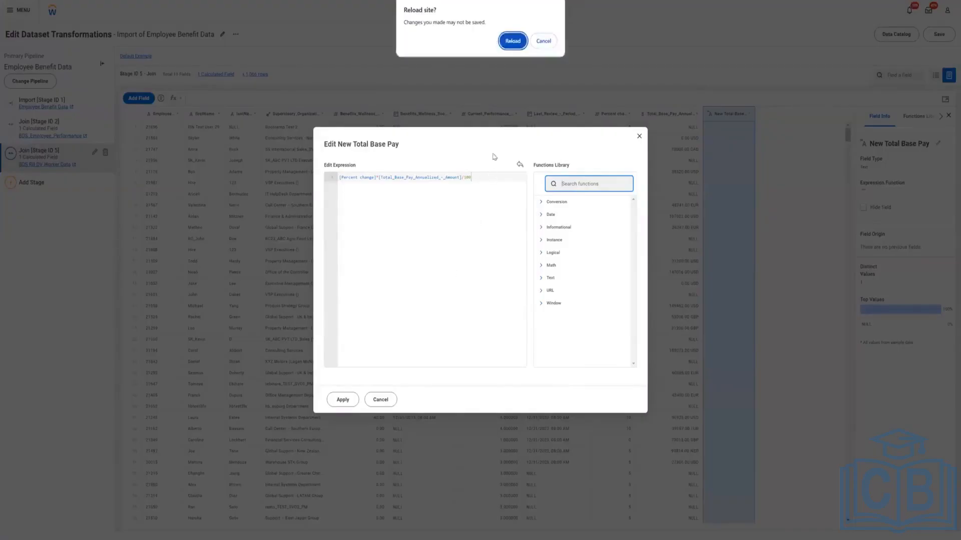
Wrap the existing percent-change expression in parentheses, clearing out stray parenthesis characters.
click(544, 41)
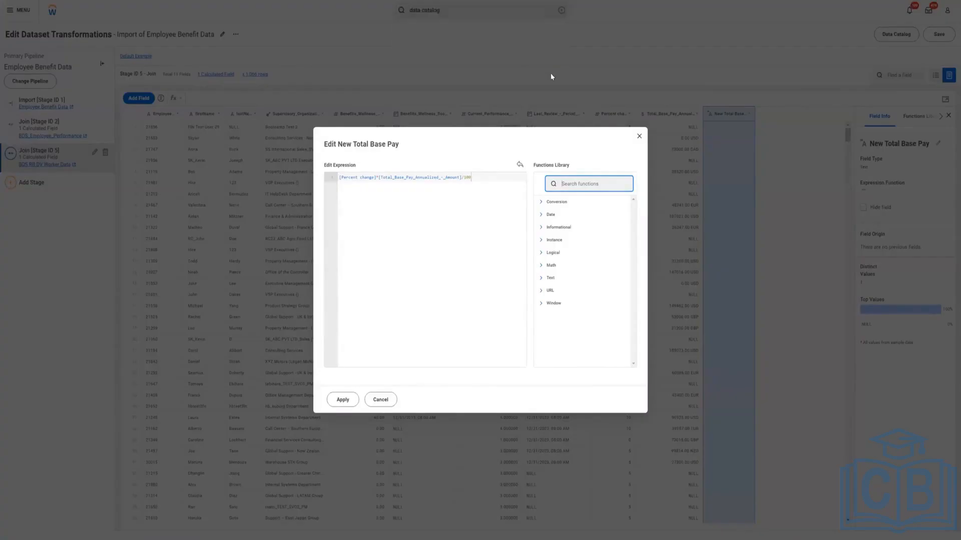
click(486, 178)
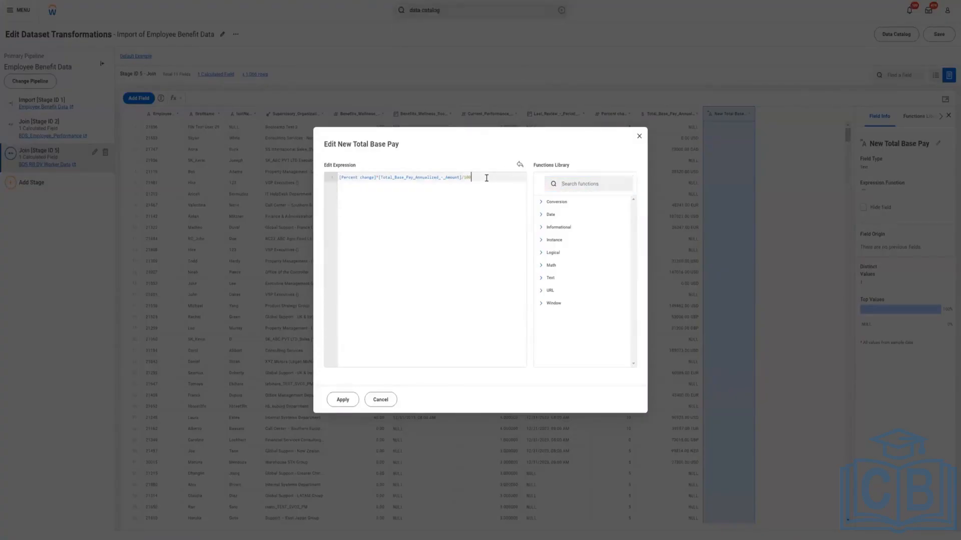
text())
key(Left)
key(Left)
key(Left)
key(Left)
key(Left)
key(Left)
key(Left)
key(Left)
key(Left)
key(Left)
key(Left)
key(Left)
key(Left)
key(Left)
key(Left)
key(Left)
key(Left)
key(Left)
key(Left)
key(Left)
key(Left)
key(Left)
key(Left)
text(()
click(345, 178)
key(Delete)
key(BackSpace)
text()+)
key(BackSpace)
Append +[Total_Base_Pay_Annualized_-_Amount] to the expression and apply it.
text(+[)
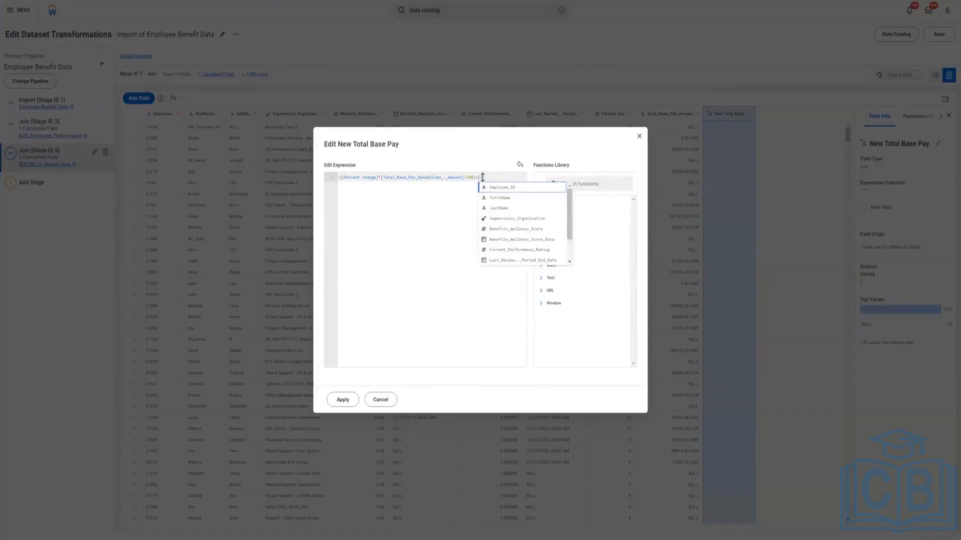
click(483, 177)
text(total)
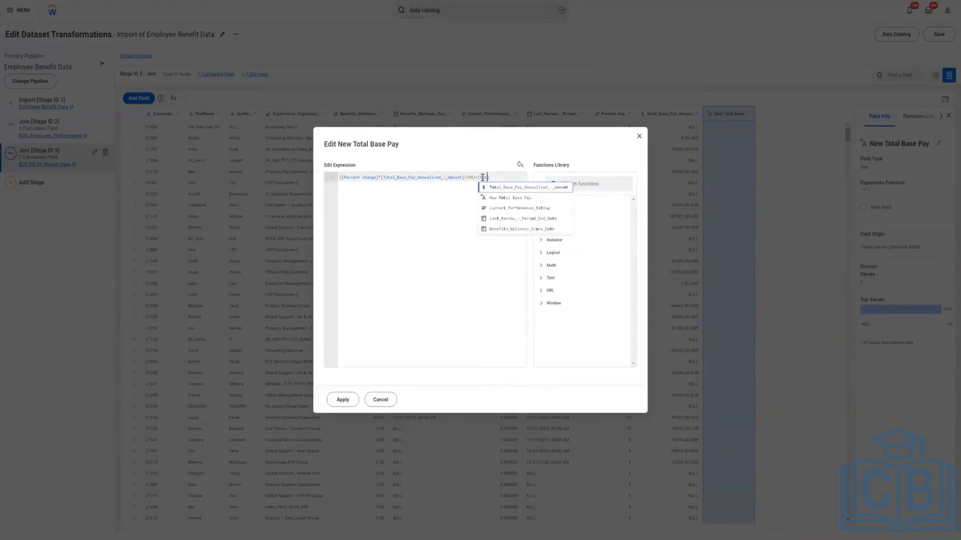
click(516, 188)
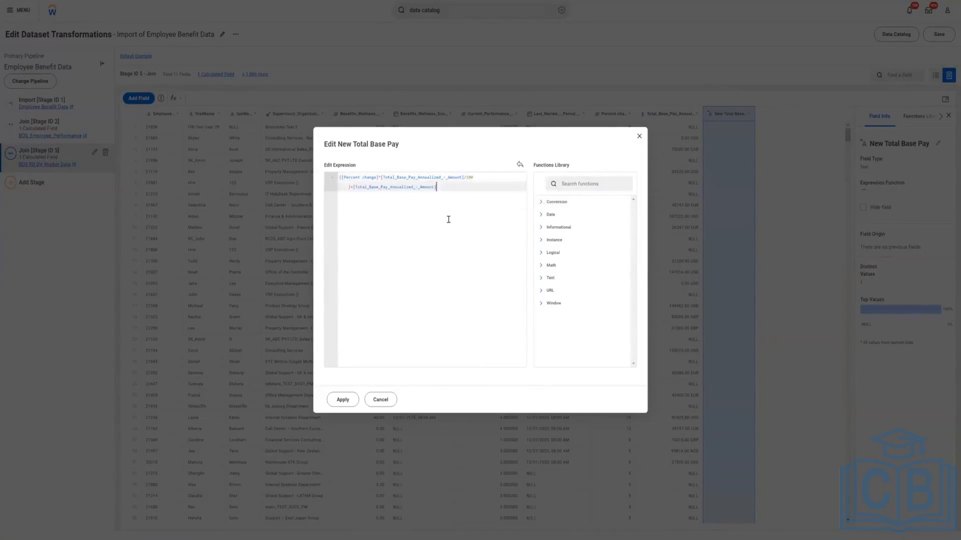
click(346, 403)
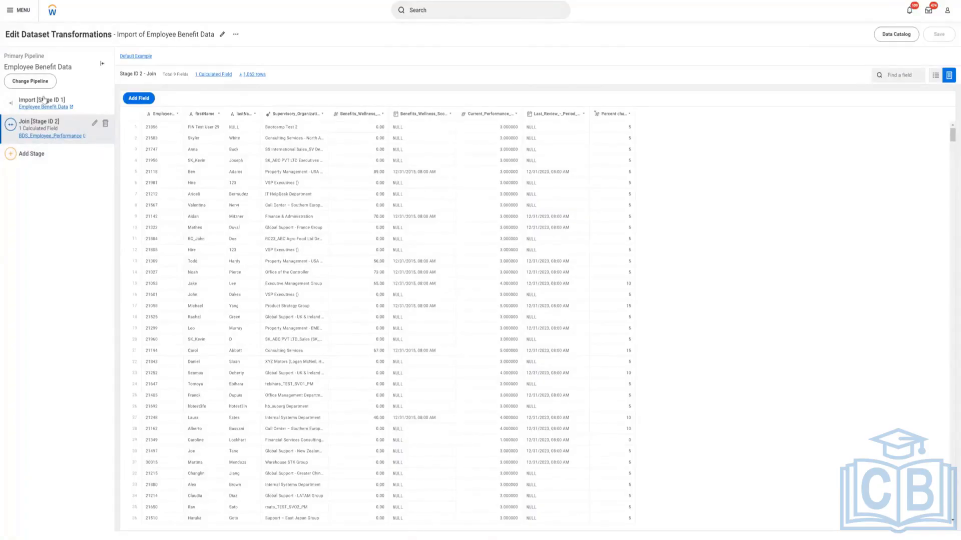
Bring up the stage types available to add after Join [Stage ID 2].
click(39, 154)
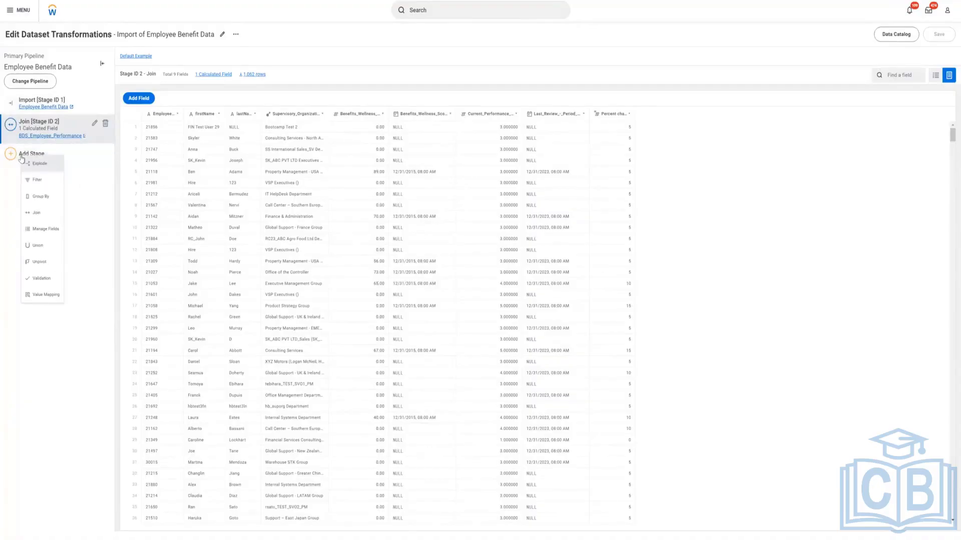
Add a Join stage and pick BDS RB DV Worker Data as the other pipeline.
click(44, 214)
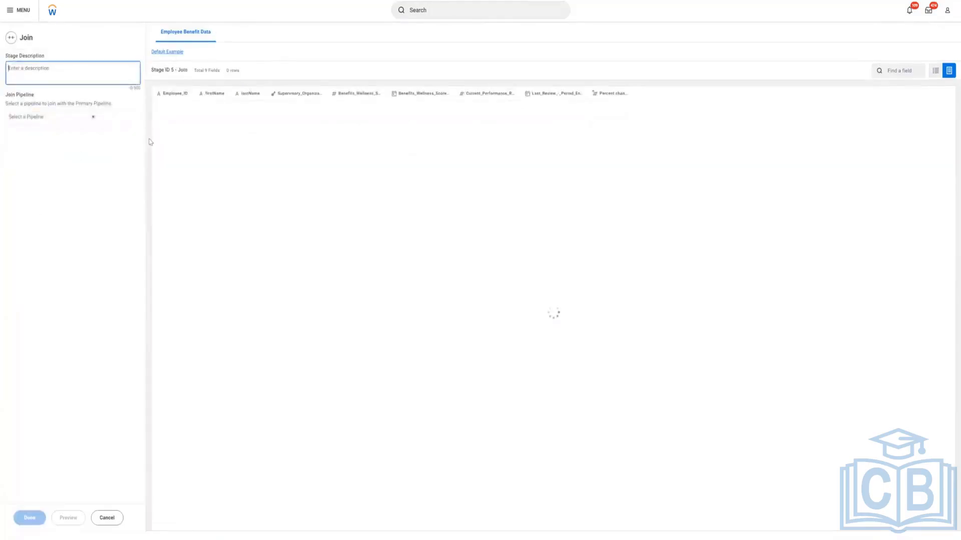
click(80, 120)
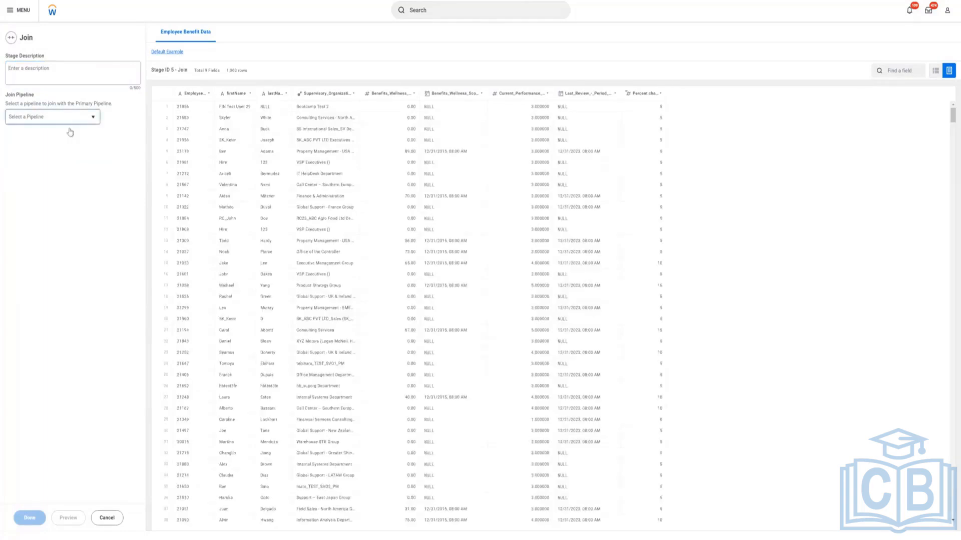
click(70, 131)
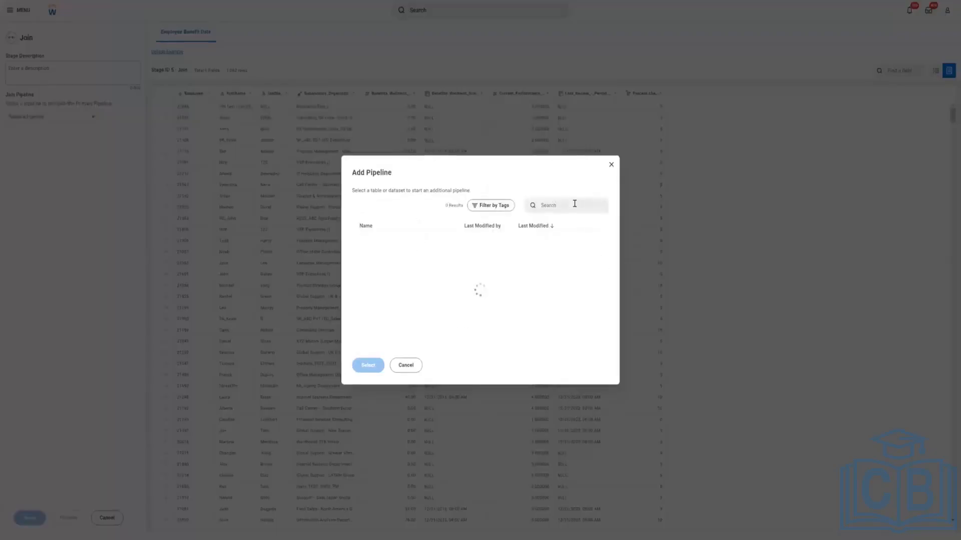
click(575, 204)
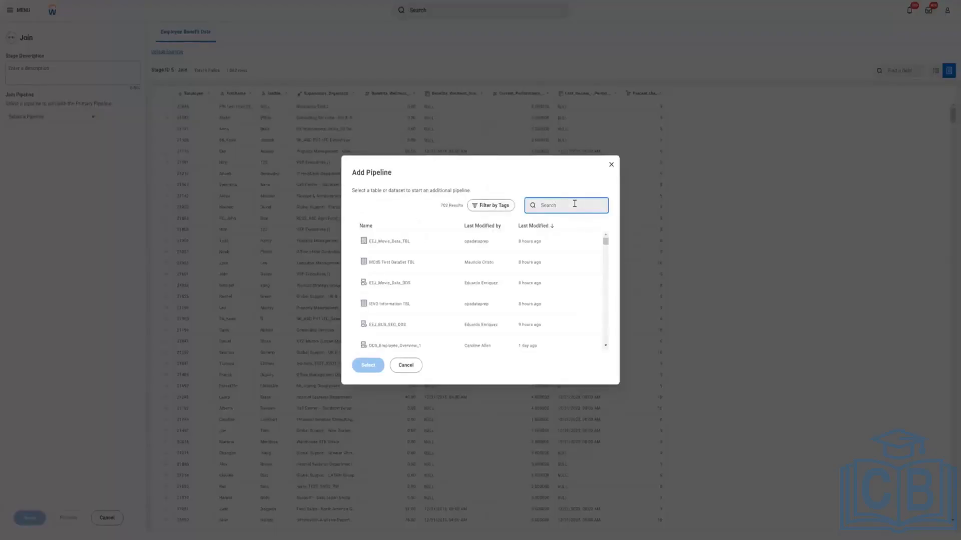
text(BDS D)
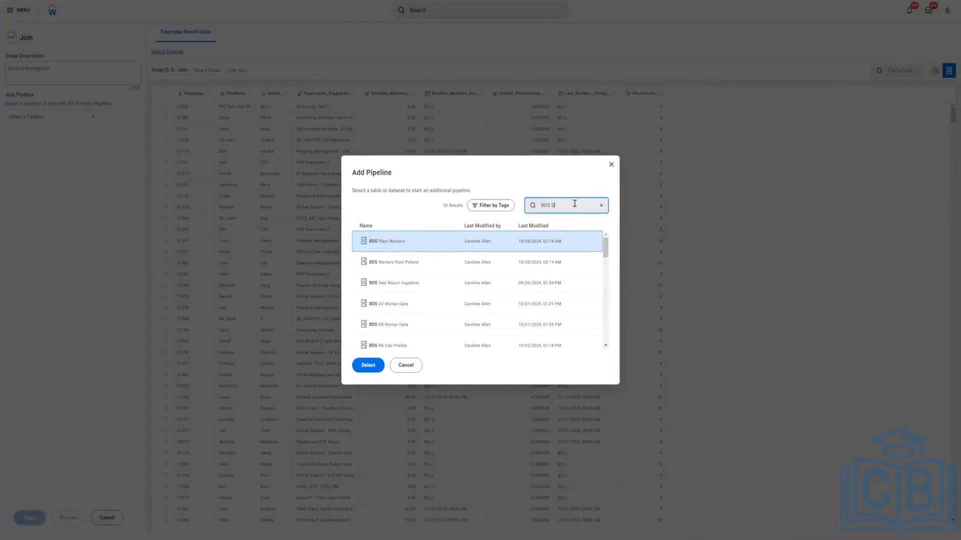
key(BackSpace)
text(RB DV)
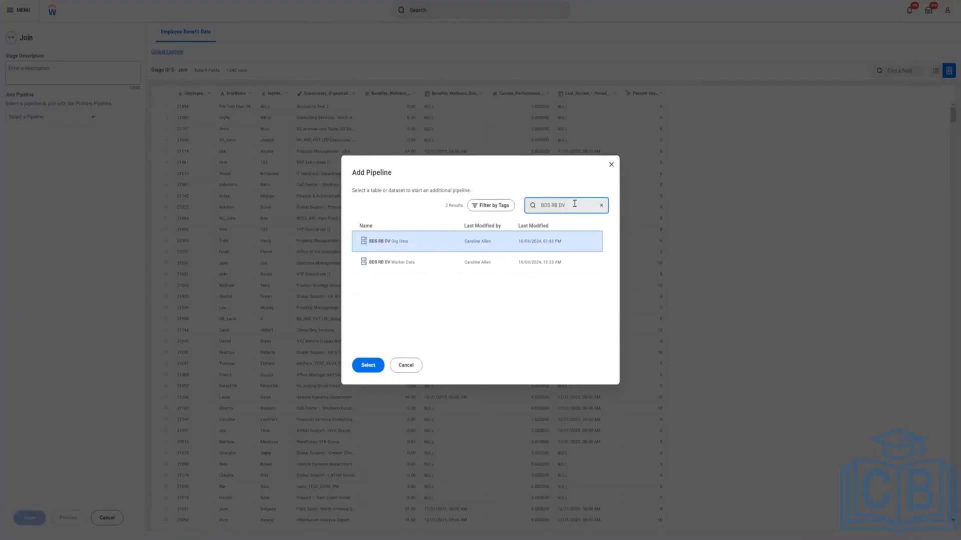
click(427, 263)
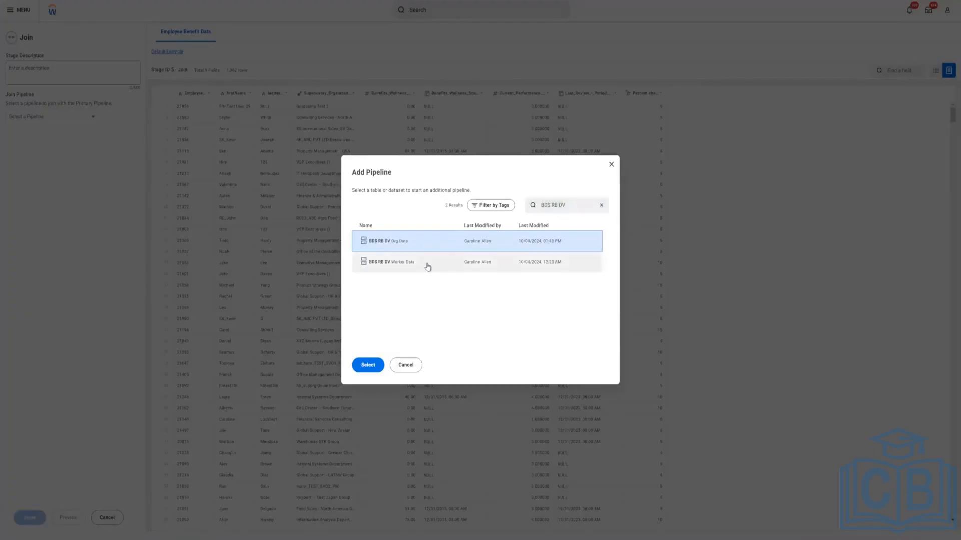
click(368, 370)
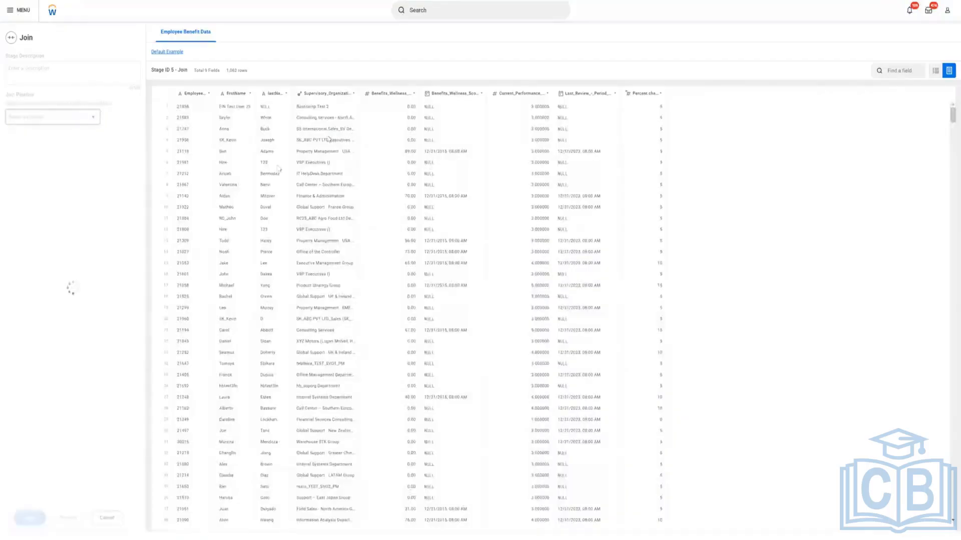
Match the primary Employee_ID field to Worker Data's Employee_ID.
click(29, 196)
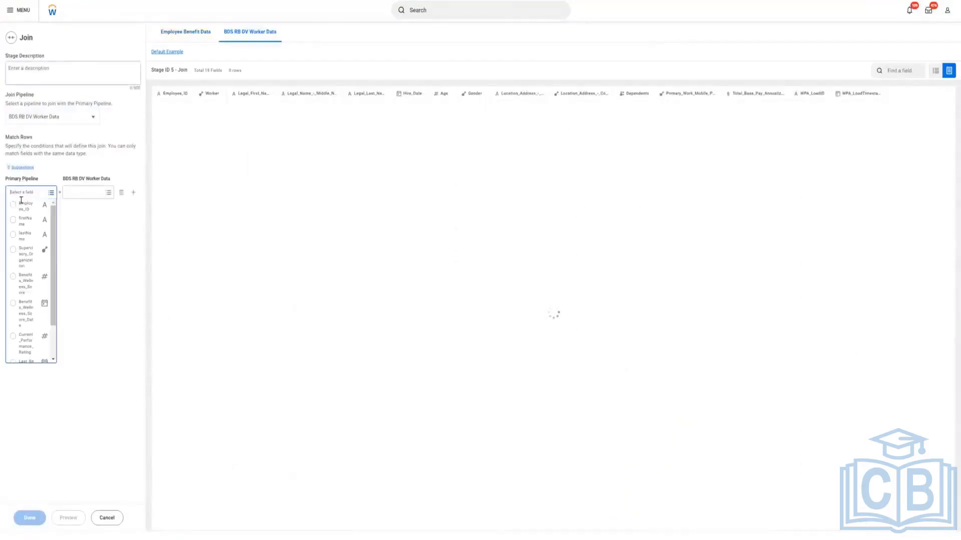
click(20, 205)
click(85, 191)
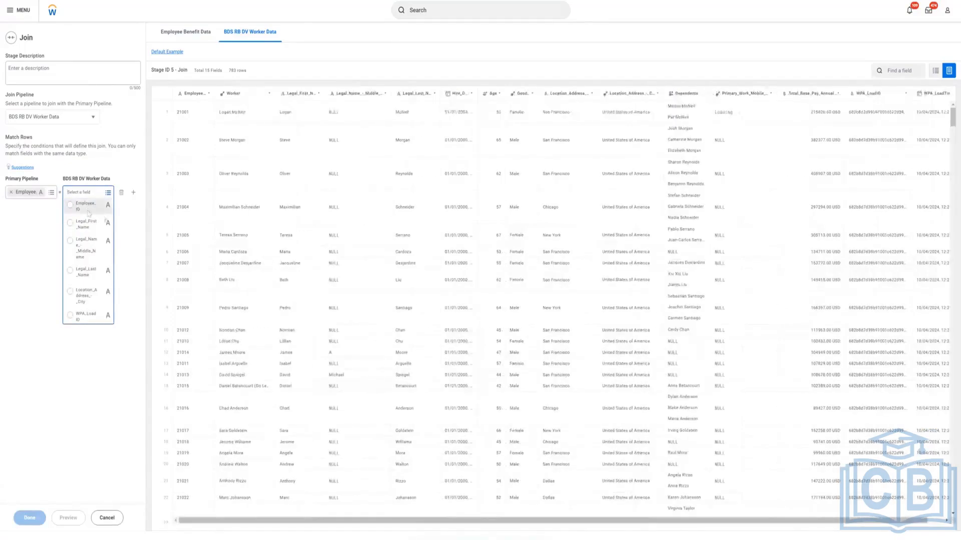
click(75, 206)
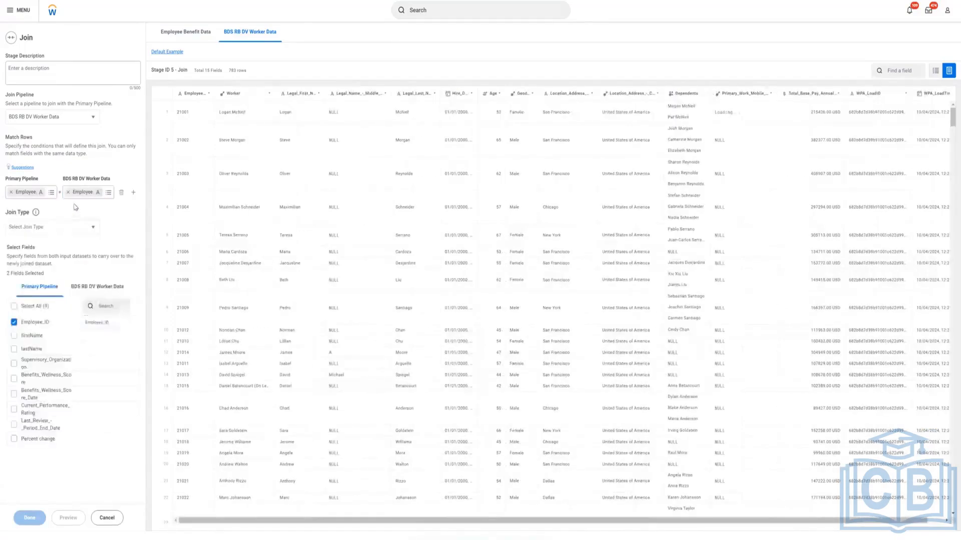
Make it a Left Outer Join keeping all primary fields plus Total_Base_Pay_Annualized_Amount.
click(76, 230)
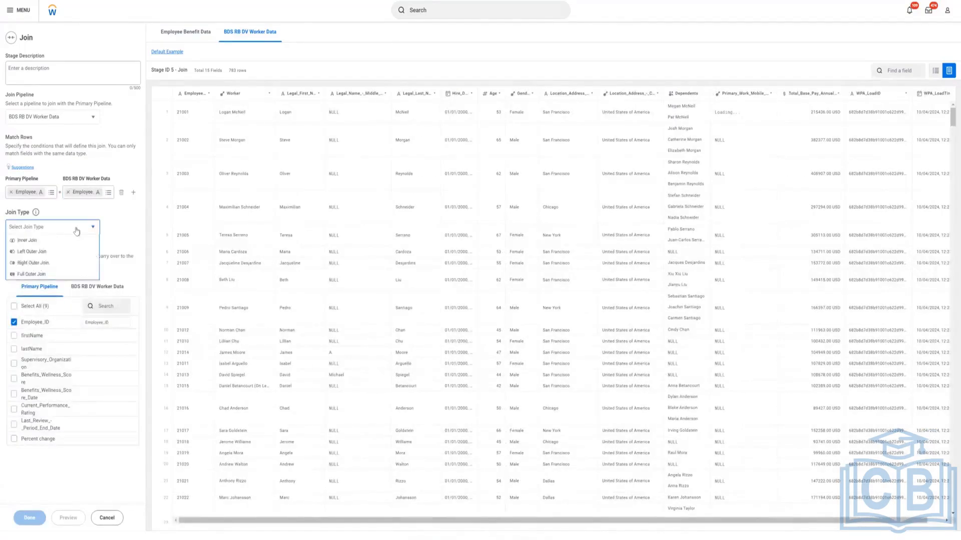
click(31, 263)
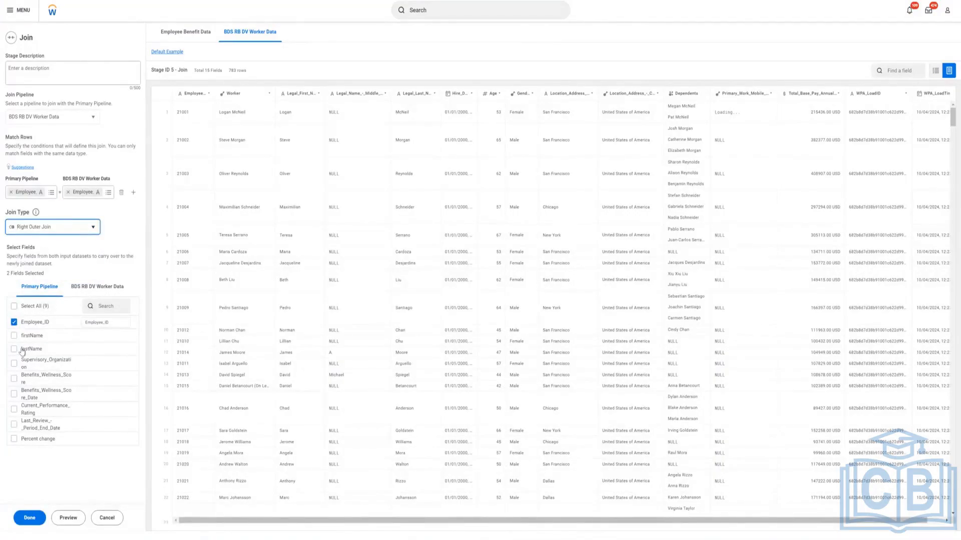
click(14, 306)
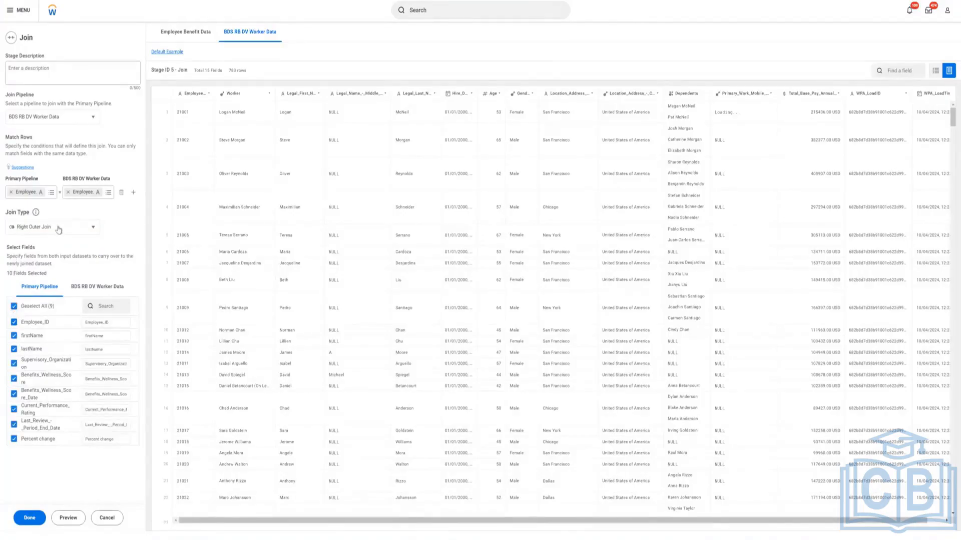
click(58, 228)
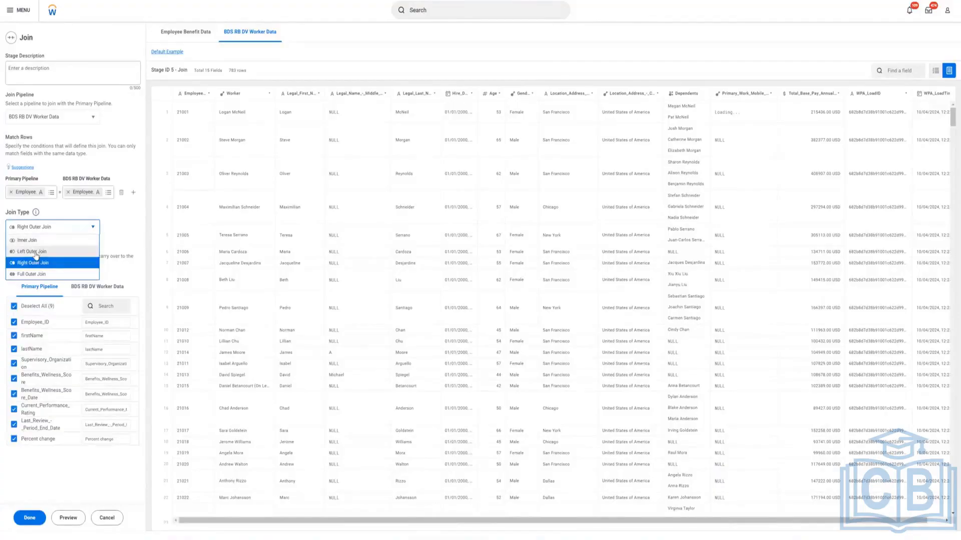
click(35, 253)
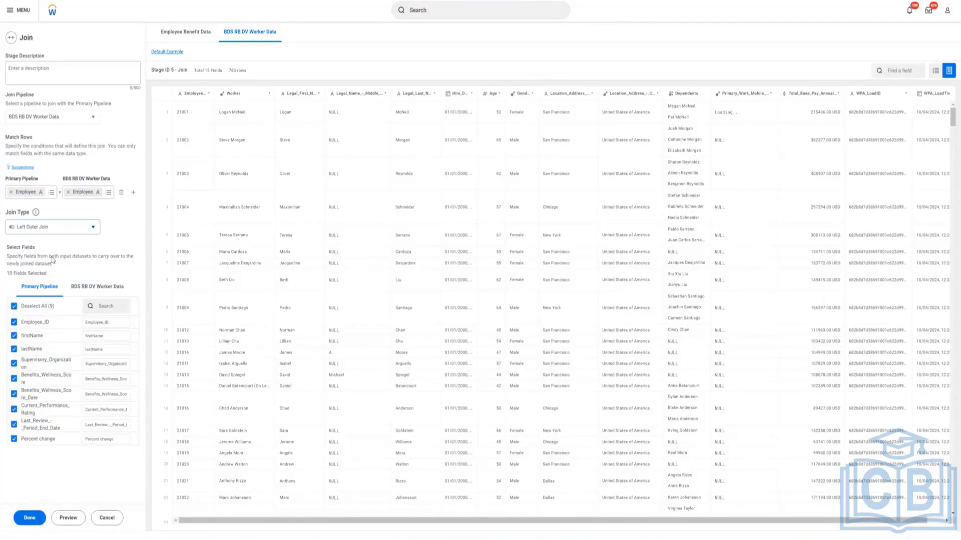
click(105, 289)
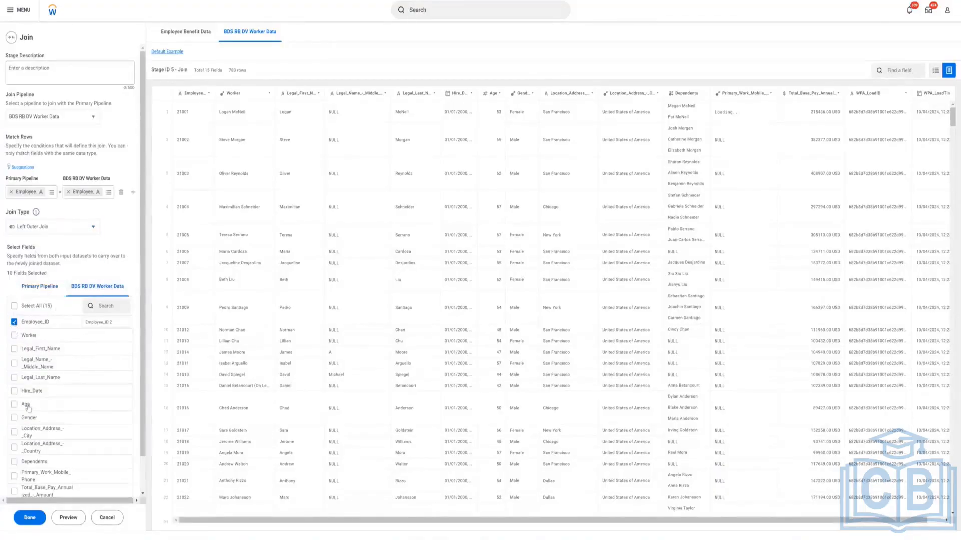
click(14, 492)
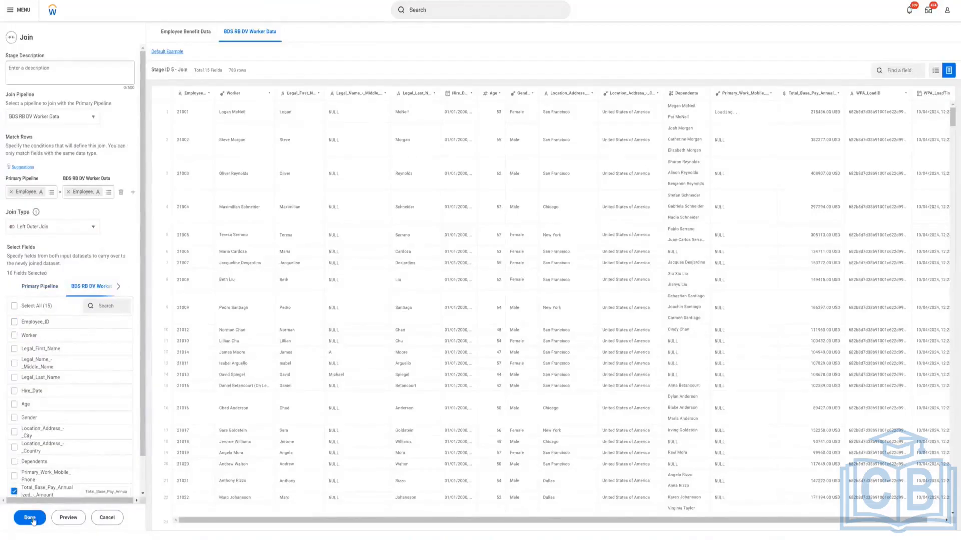
click(31, 520)
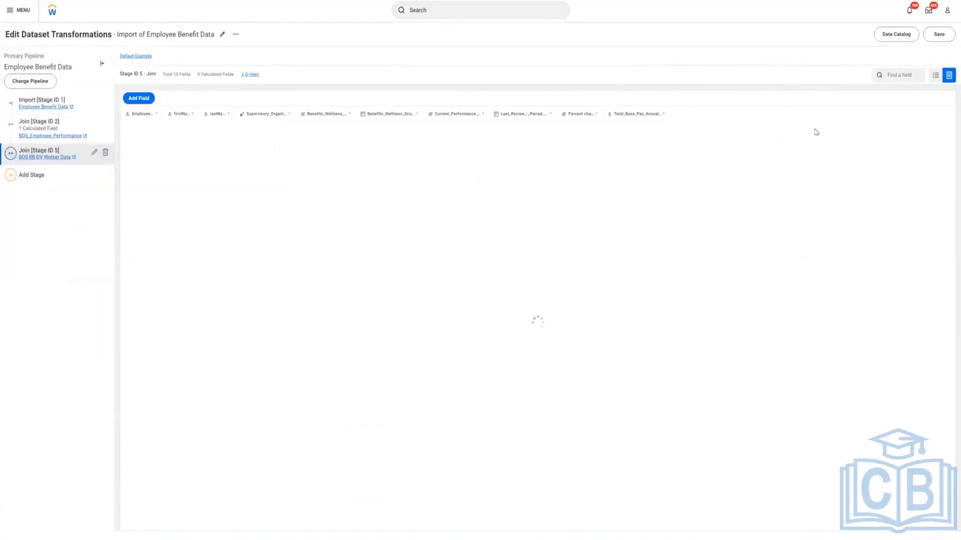
Save the dataset and add a new calculated field beside the total base pay column.
click(946, 36)
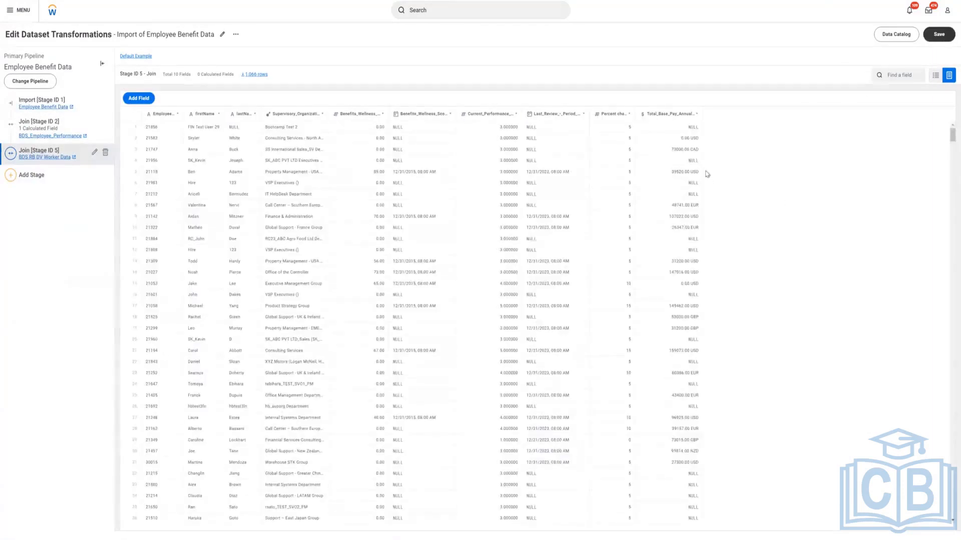
click(697, 129)
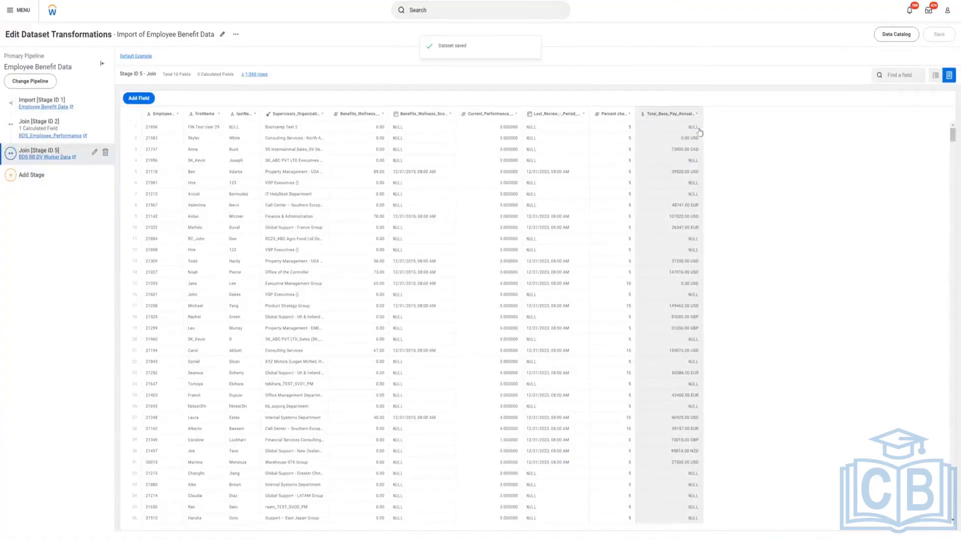
click(150, 99)
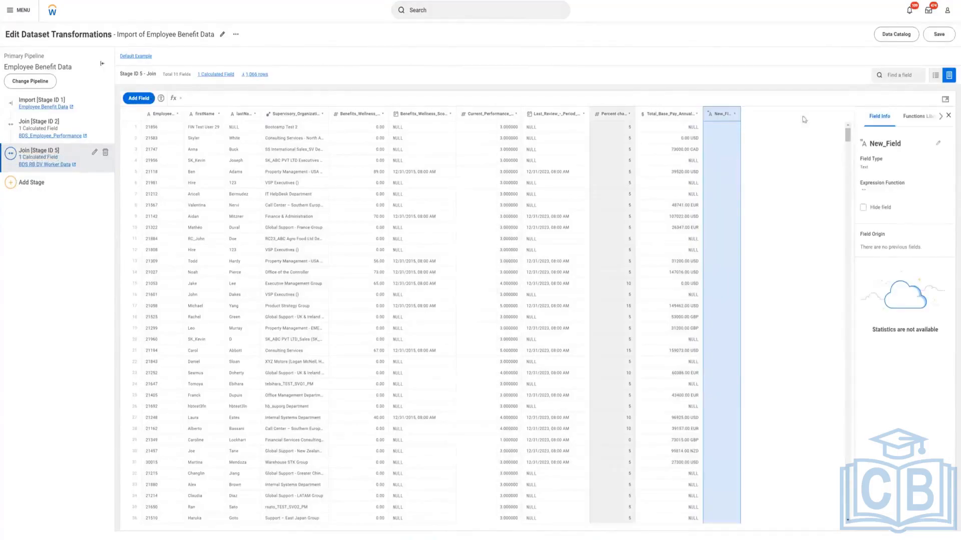
Rename the new field to 'New Base Pay' and open its expression editor.
click(937, 143)
key(BackSpace)
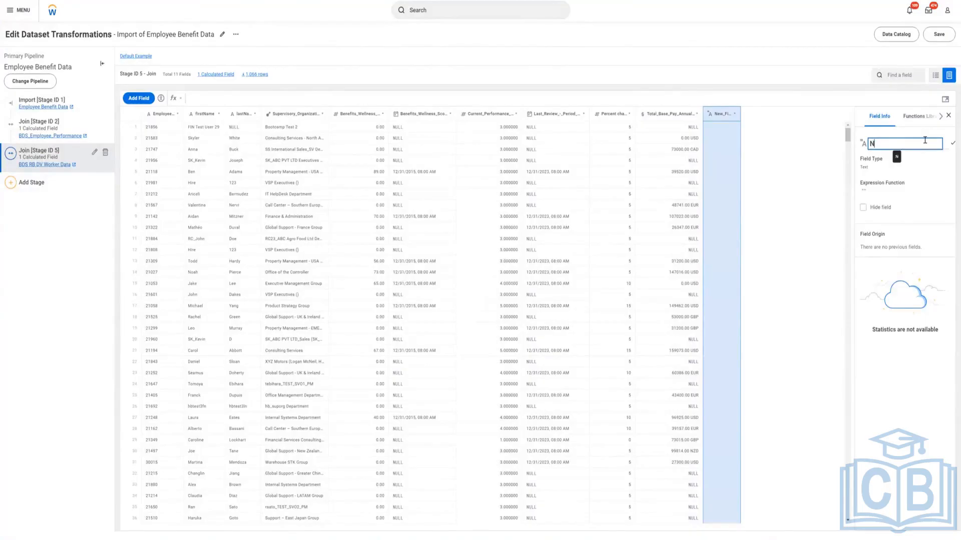
text(New sa)
key(BackSpace)
key(BackSpace)
text(Base Oa)
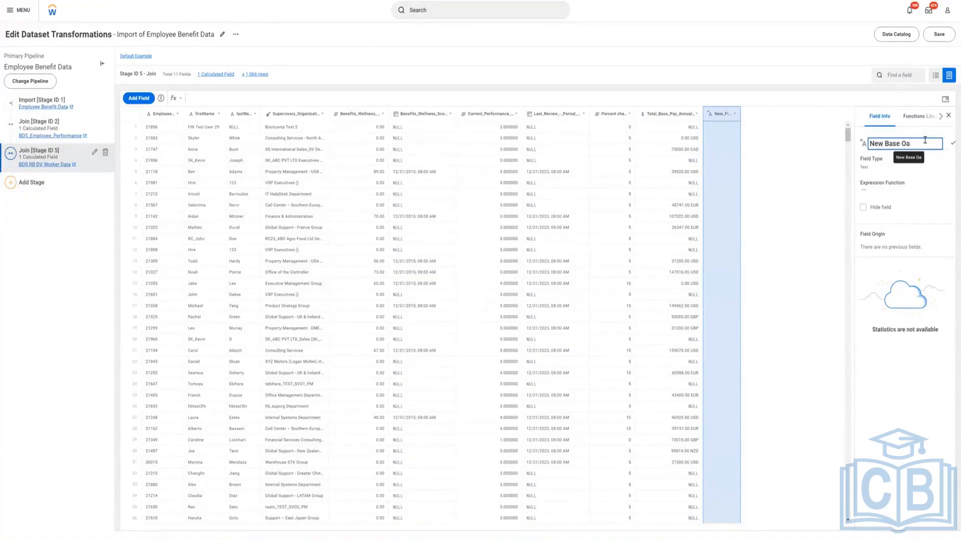
key(BackSpace)
key(BackSpace)
key(BackSpace)
text(Pay)
key(Return)
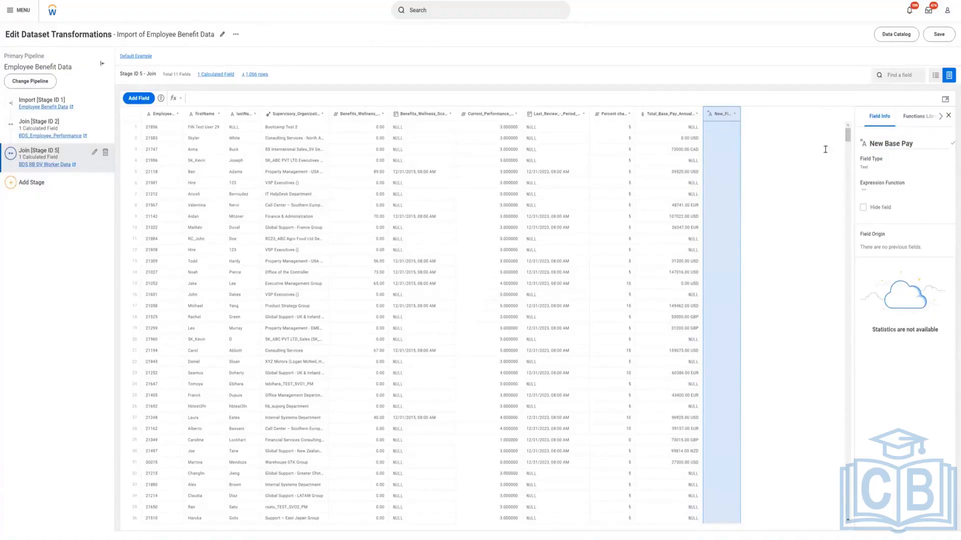
click(721, 124)
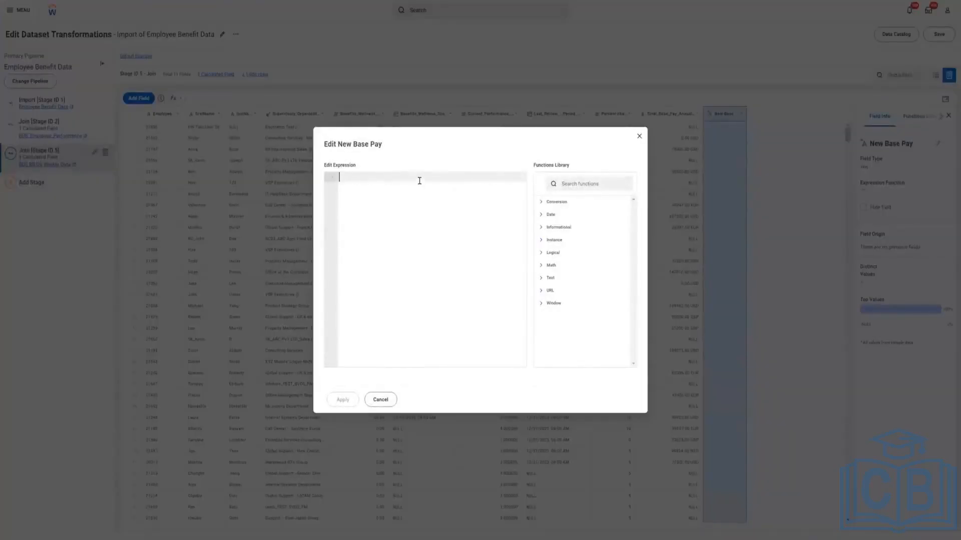
Start the expression with the [Total_Base_Pay_Annualized_-_Amount] field.
text([)
key(Right)
key(Right)
key(Right)
key(BackSpace)
key(BackSpace)
text([])
text(base)
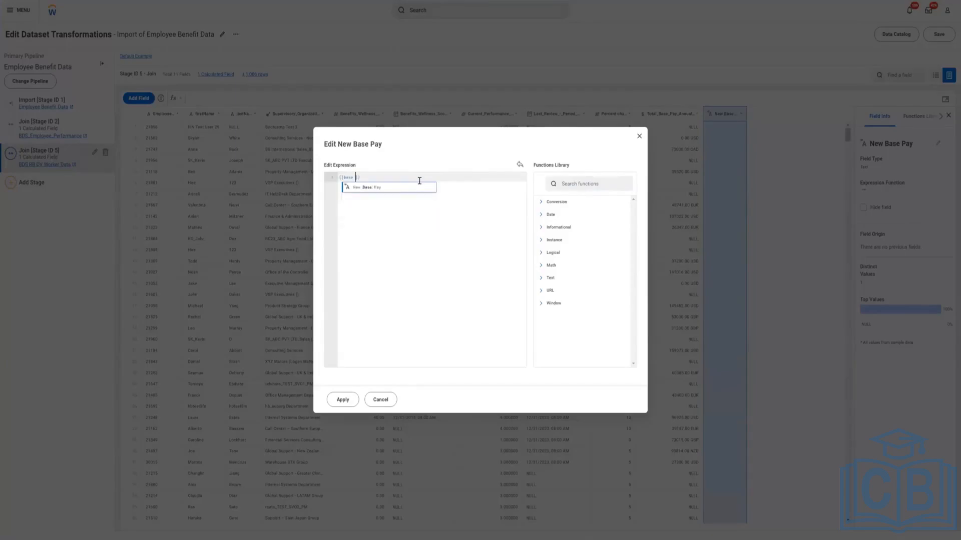
key(BackSpace)
key(BackSpace)
key(BackSpace)
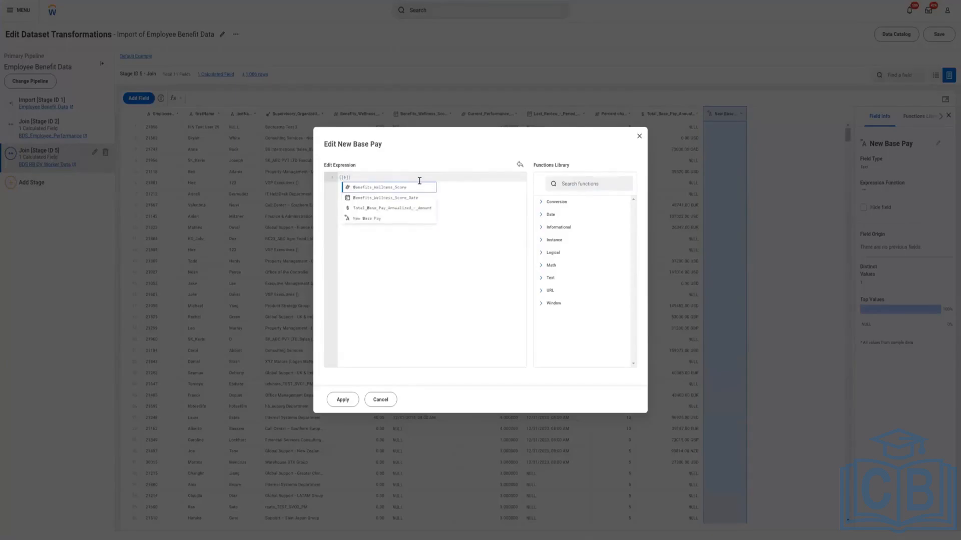
key(BackSpace)
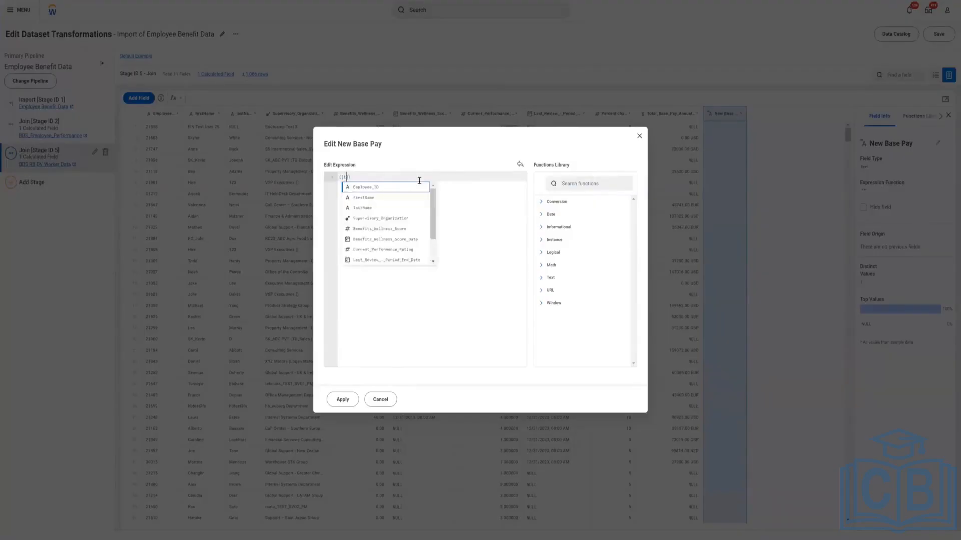
text(Tota)
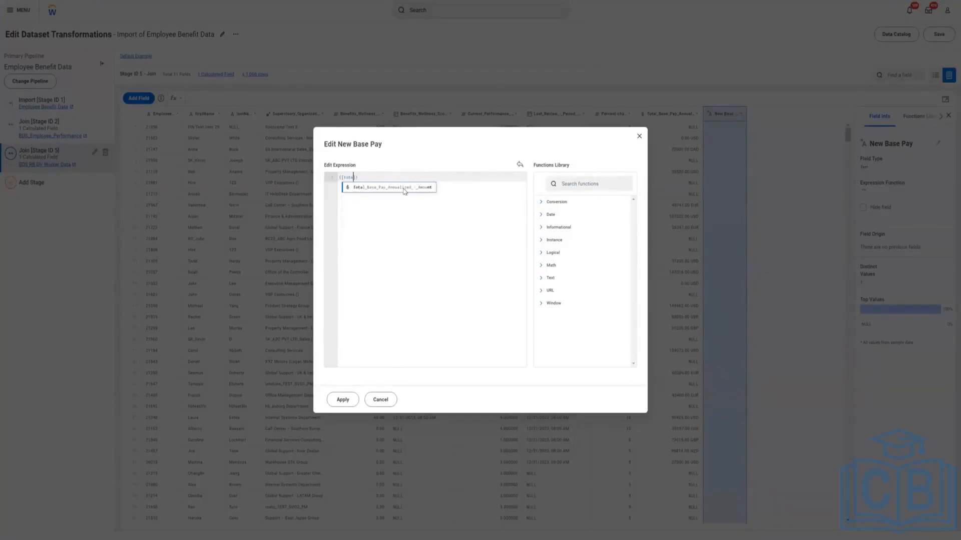
click(404, 188)
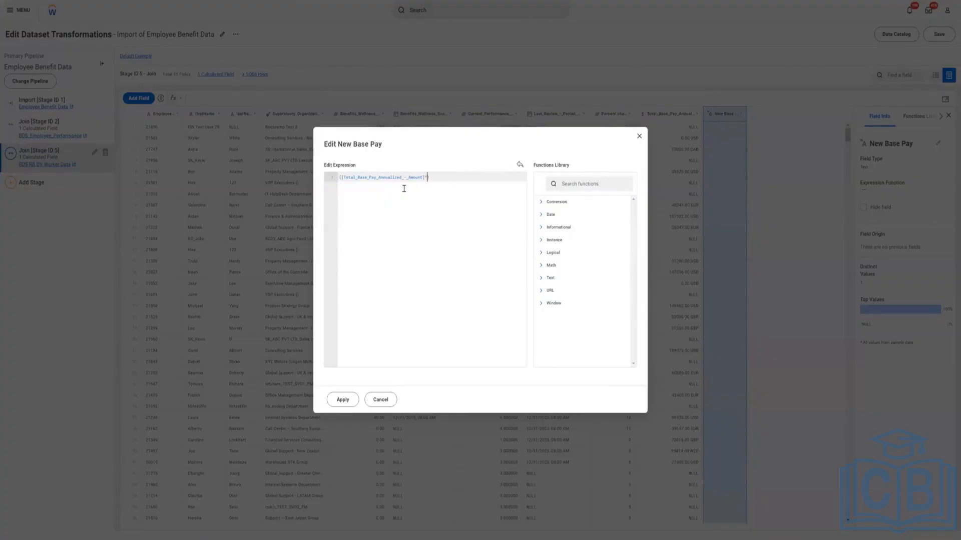
Append *[Percent change]/100 and begin a second line with +[].
text([)
key(Left)
text(perce)
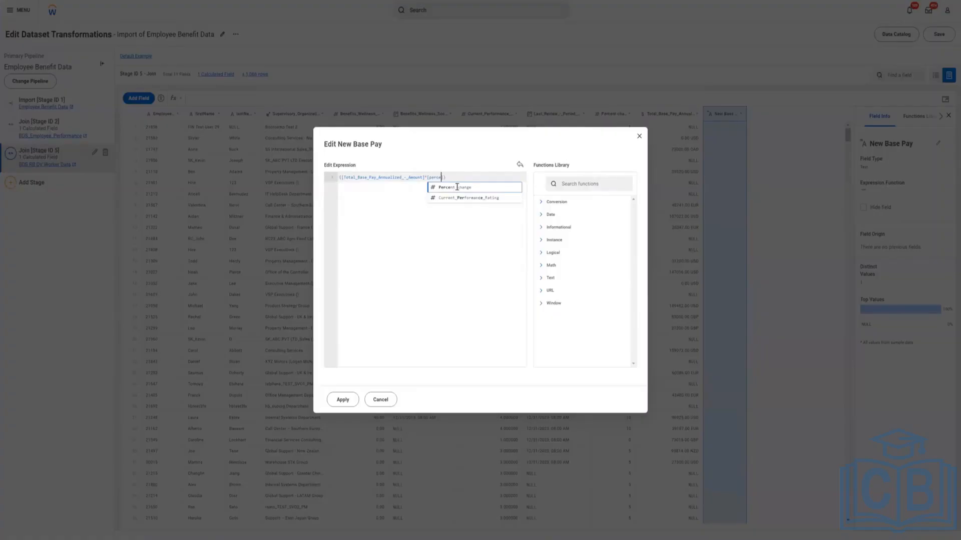
click(457, 188)
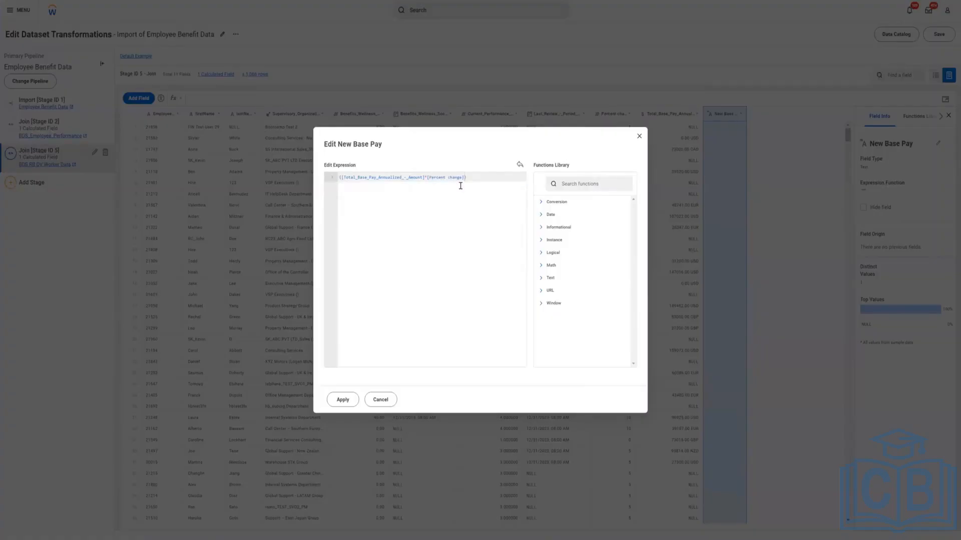
text(/100)
key(Right)
key(Return)
text(+)
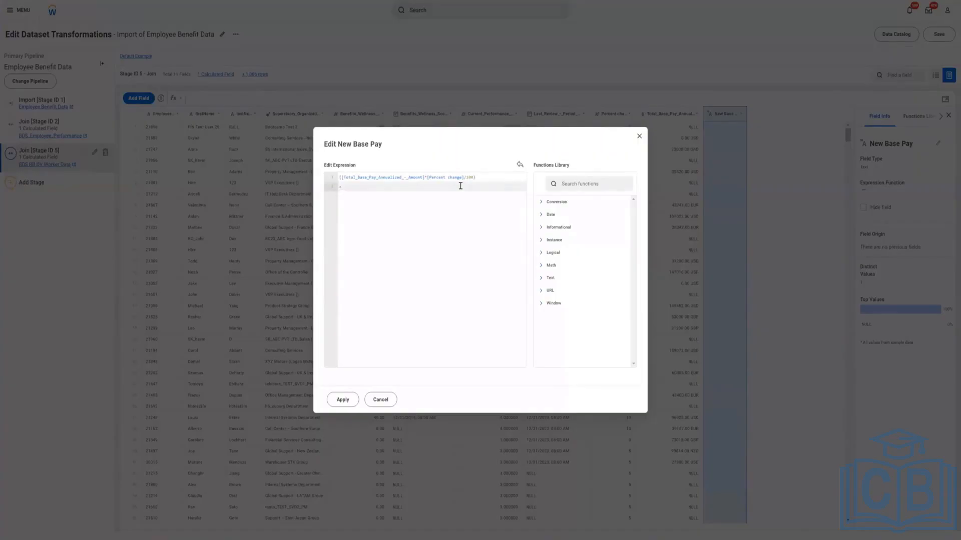
text([])
Complete line 2 as +[Total_Base_Pay_Annualized_-_Amount].
click(477, 177)
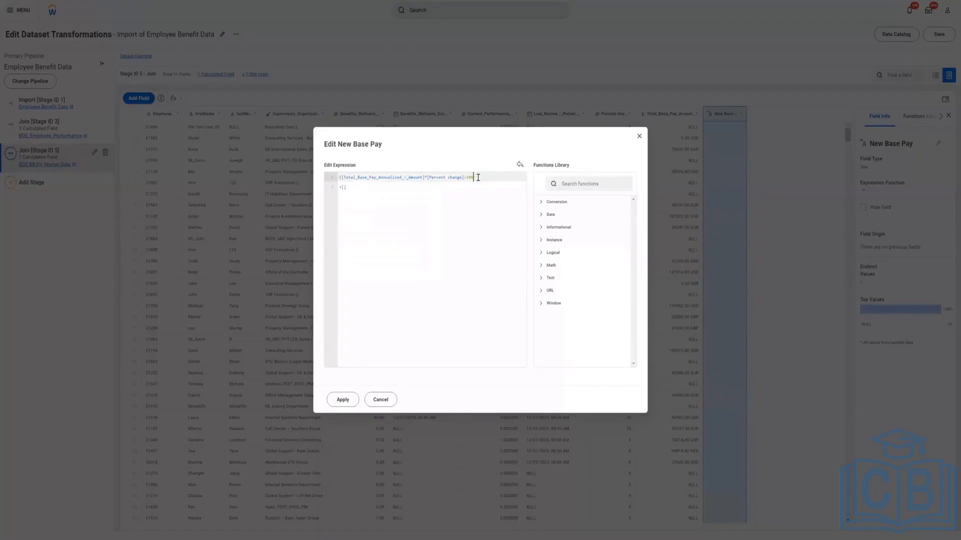
key(Down)
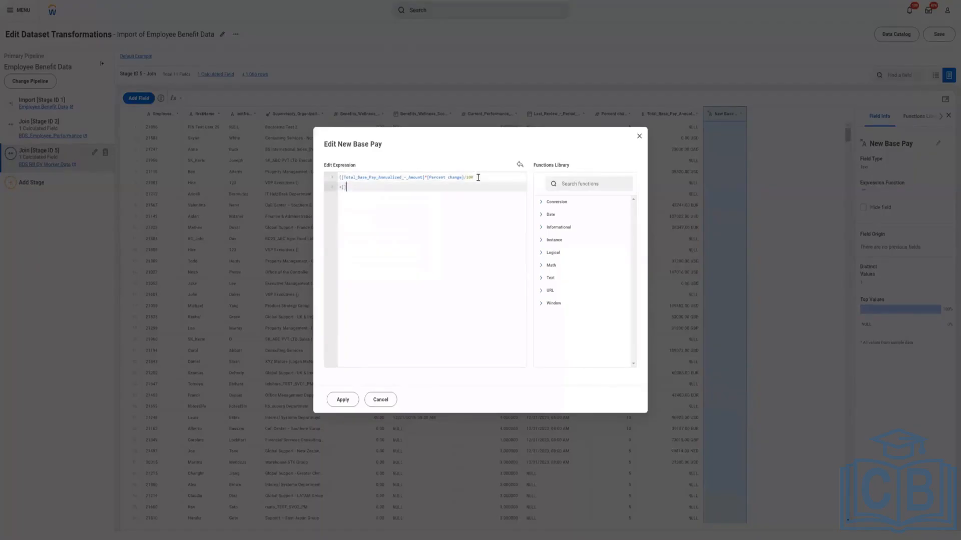
text())
key(BackSpace)
text())
text(e)
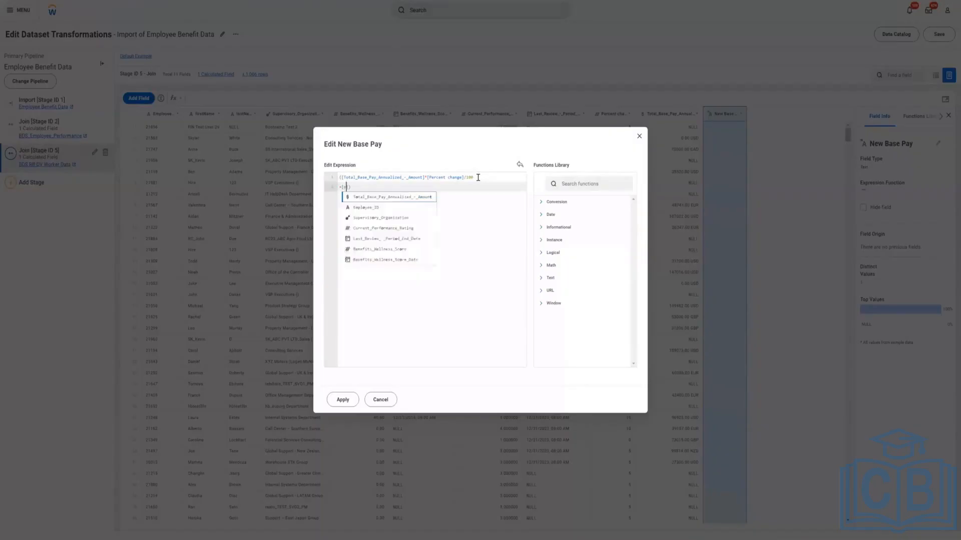
text(r)
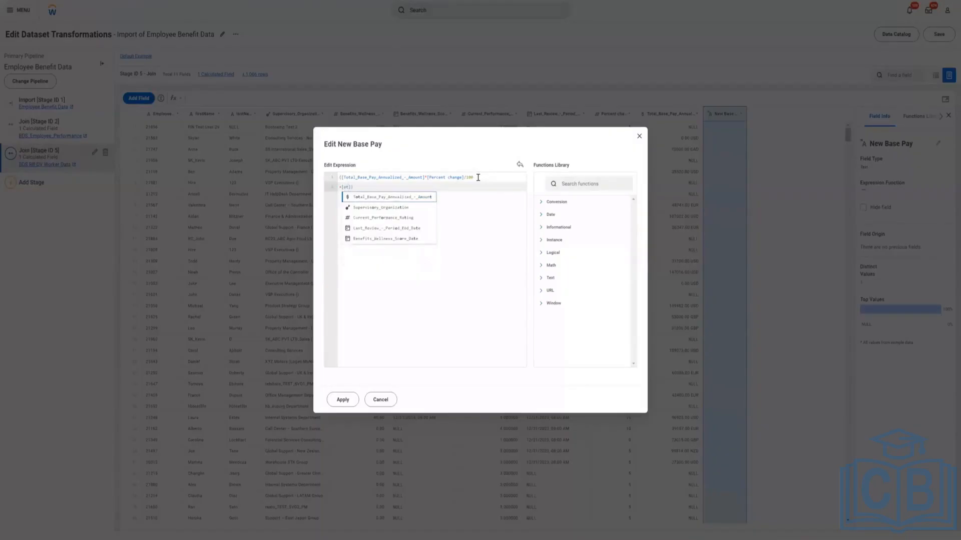
click(419, 197)
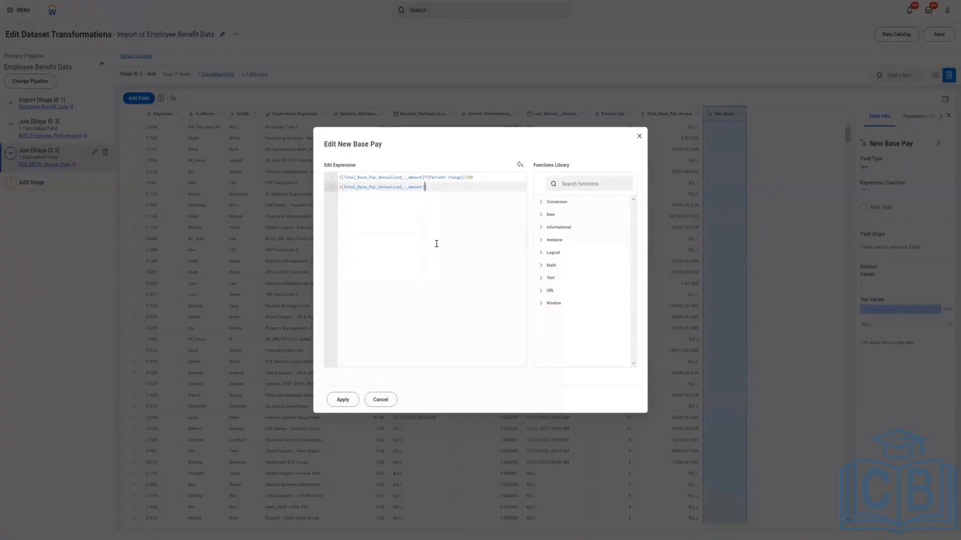
text())
Select the whole expression and search Windows for Notepad.
shift+click(340, 178)
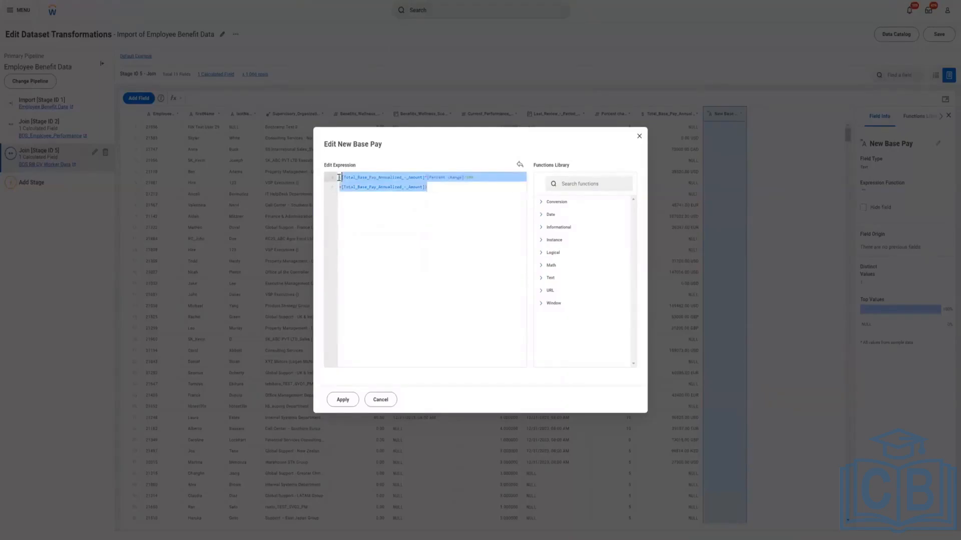
click(439, 191)
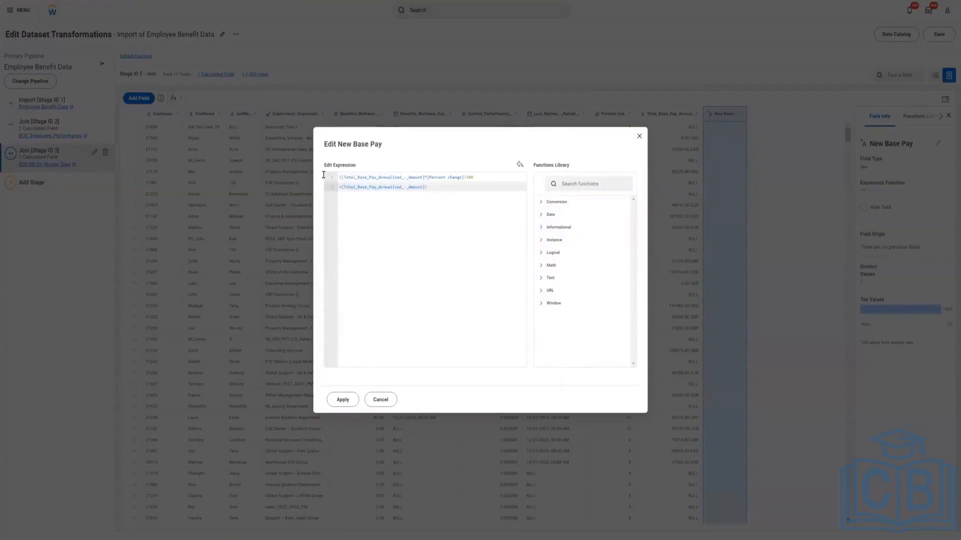
shift+click(338, 177)
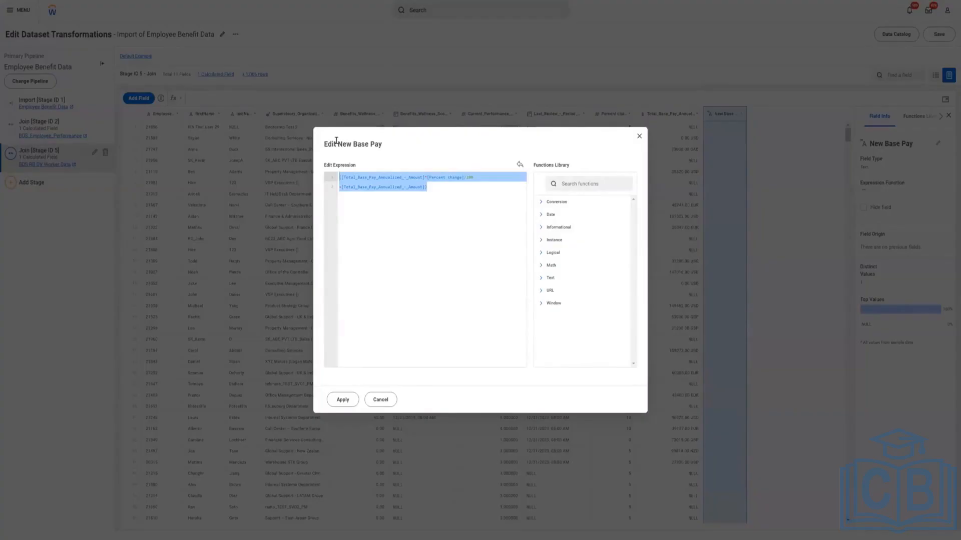
key(super)
text(n)
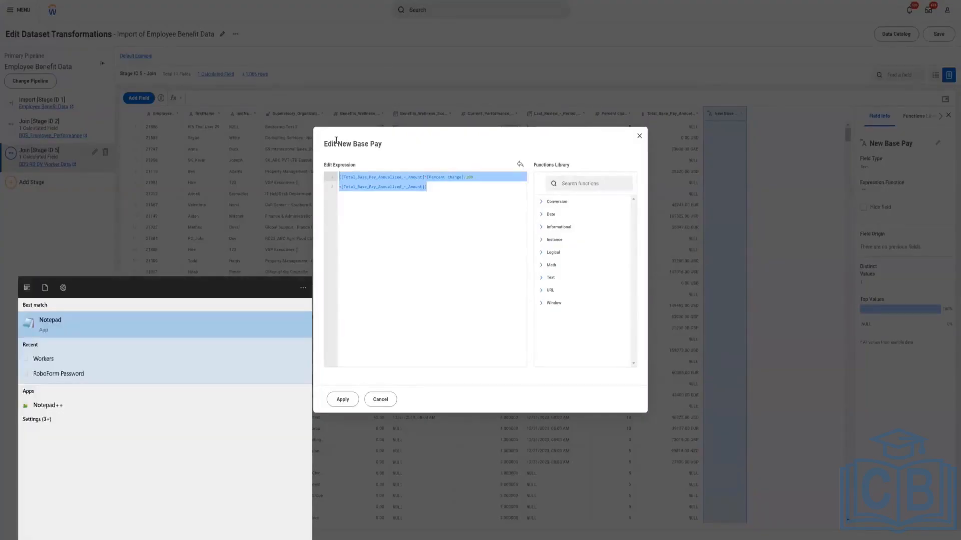
Paste the clipboard into a blank Notepad note to check it, then erase it.
key(Return)
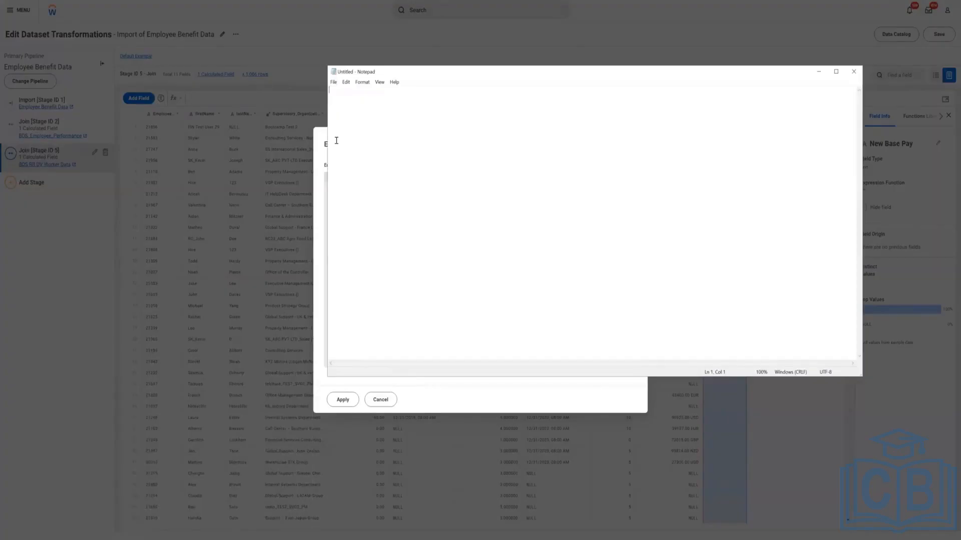
key(BackSpace)
Back in Prism, paste into the formula and discard the pasted text.
key(alt+Tab)
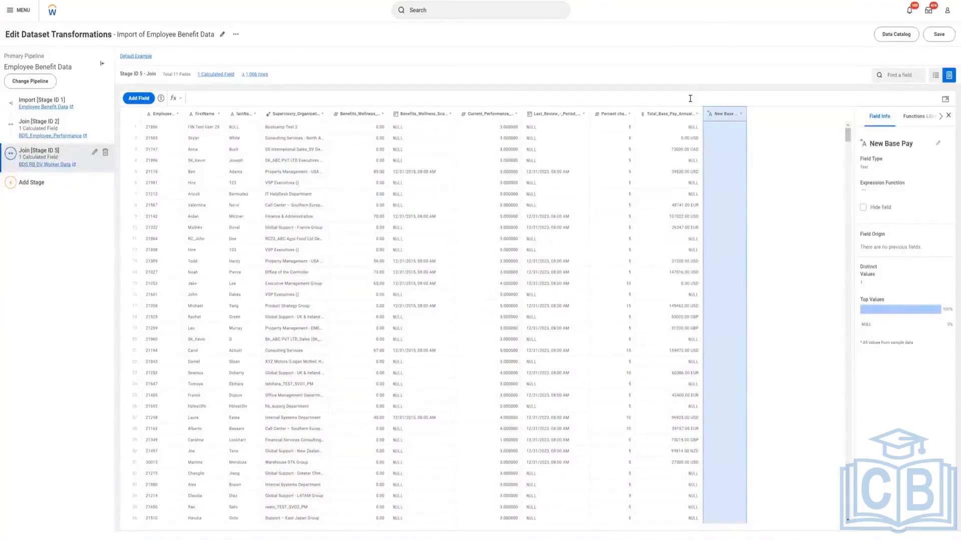
key(Escape)
Reopen the expression editor and enter ([Total_Base_Pay_Annualized_-_Amount] inside parentheses.
click(945, 100)
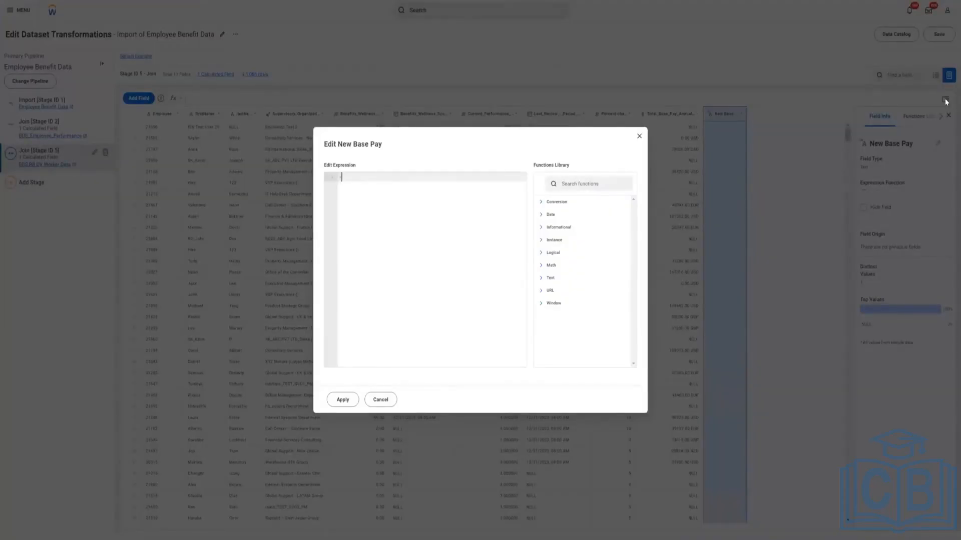
text(())
key(Left)
text([])
text(total)
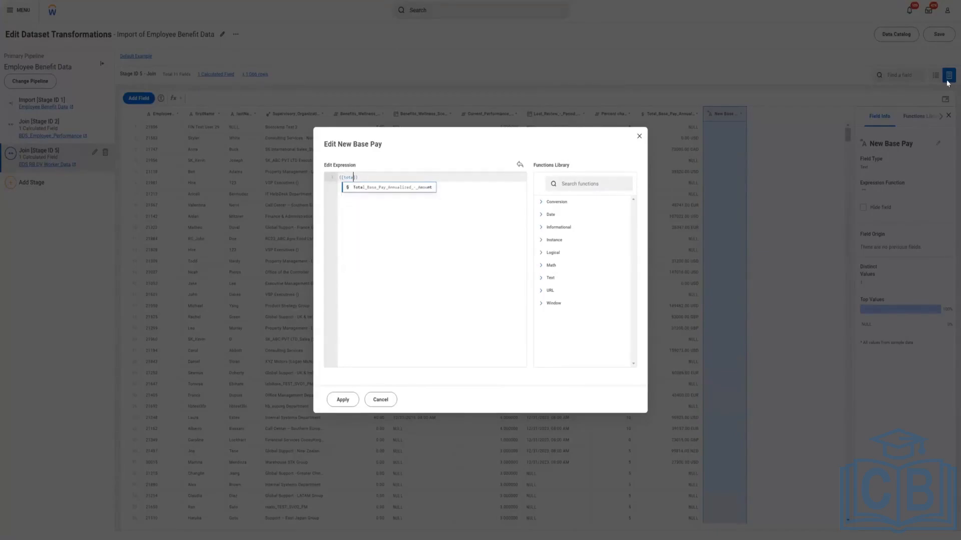
click(411, 190)
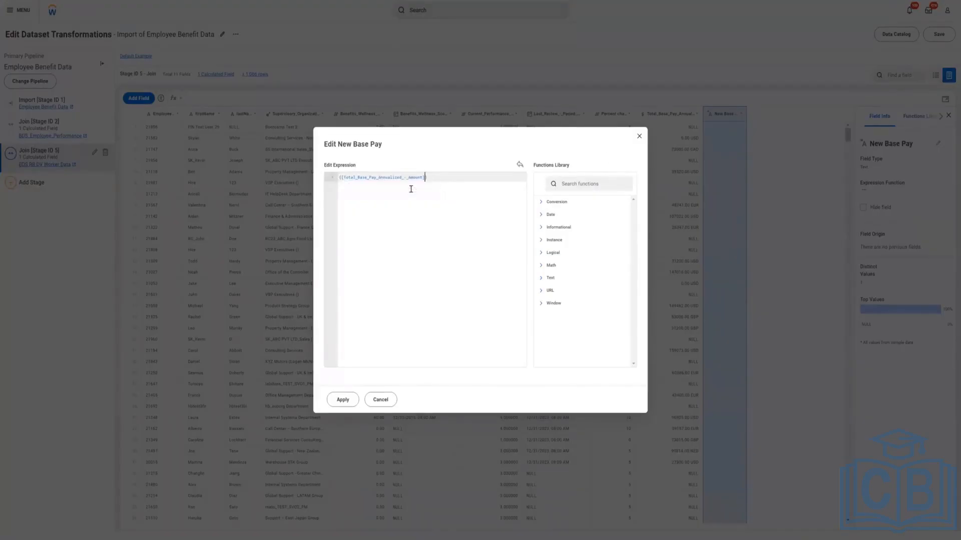
Complete line 1 with *[Percent change]/100).
text(*[)
key(Left)
text(p)
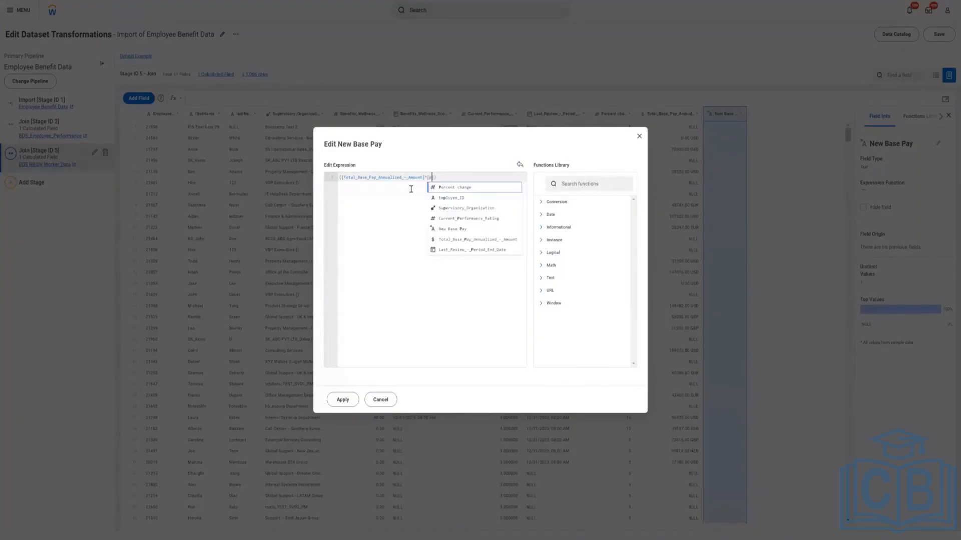
text(er)
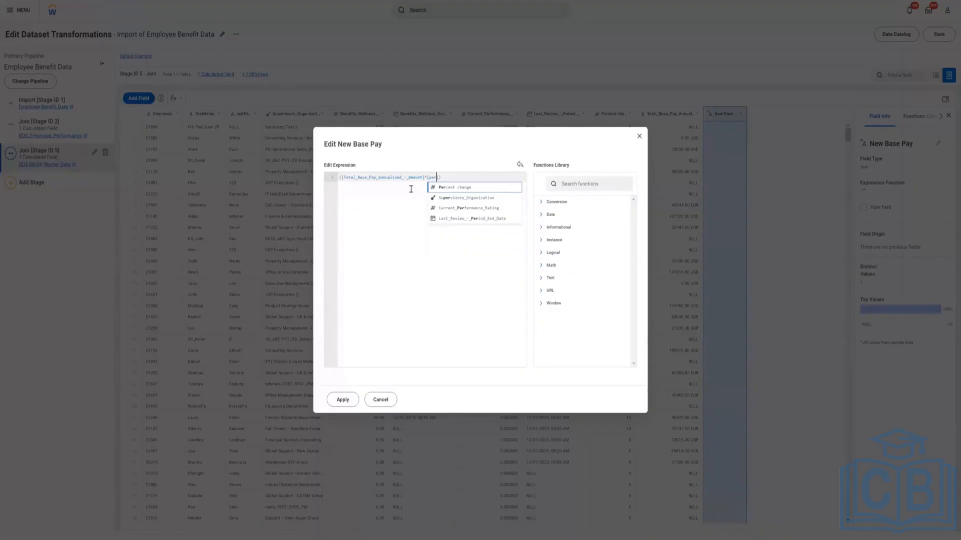
key(Return)
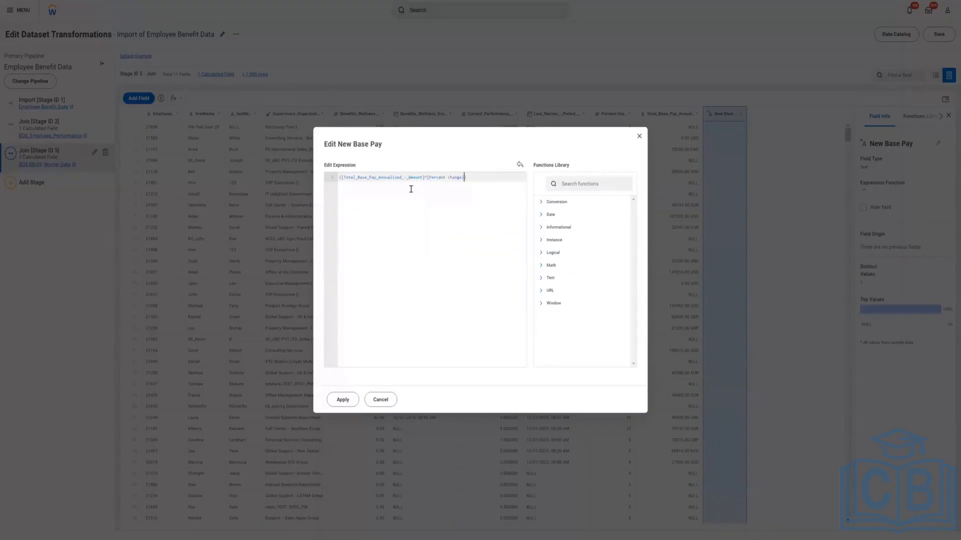
text(/100))
key(BackSpace)
text())
Add +[Total_Base_Pay_Annualized_-_Amount] on line 2 and apply the New Base Pay expression.
key(Return)
text(+)
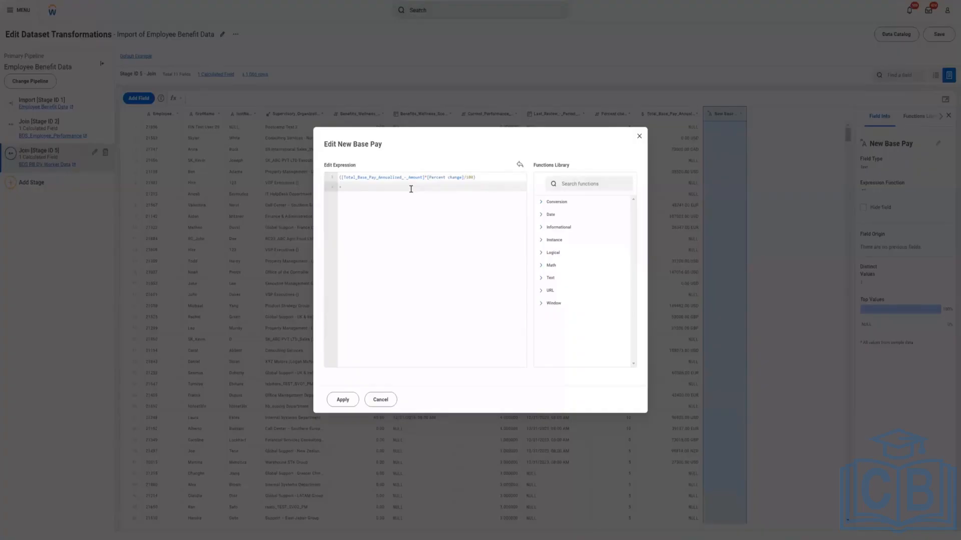
text([tot)
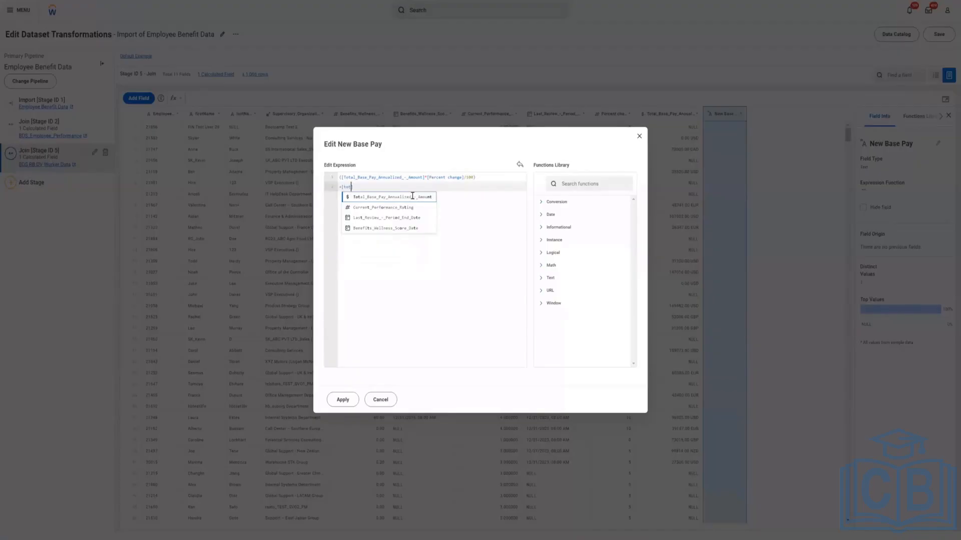
click(413, 197)
click(343, 400)
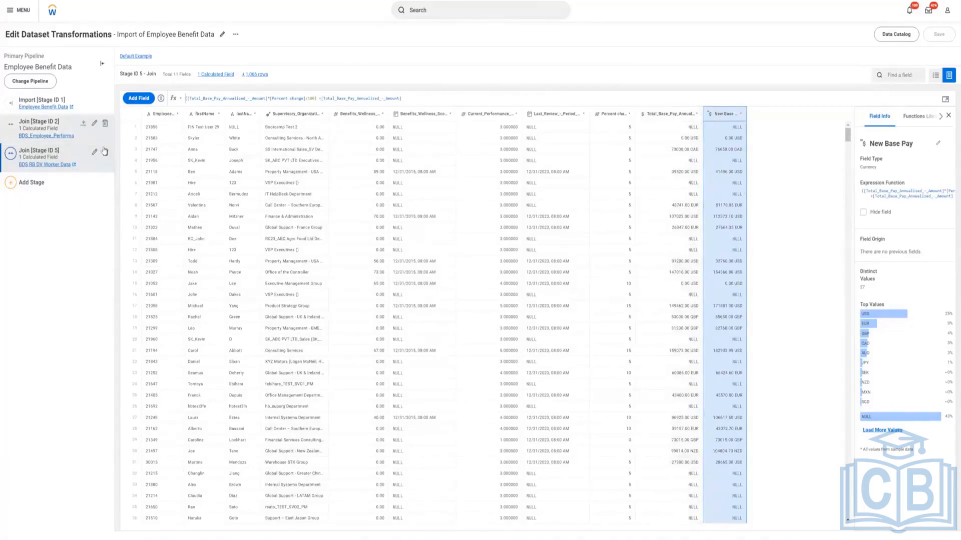
click(84, 124)
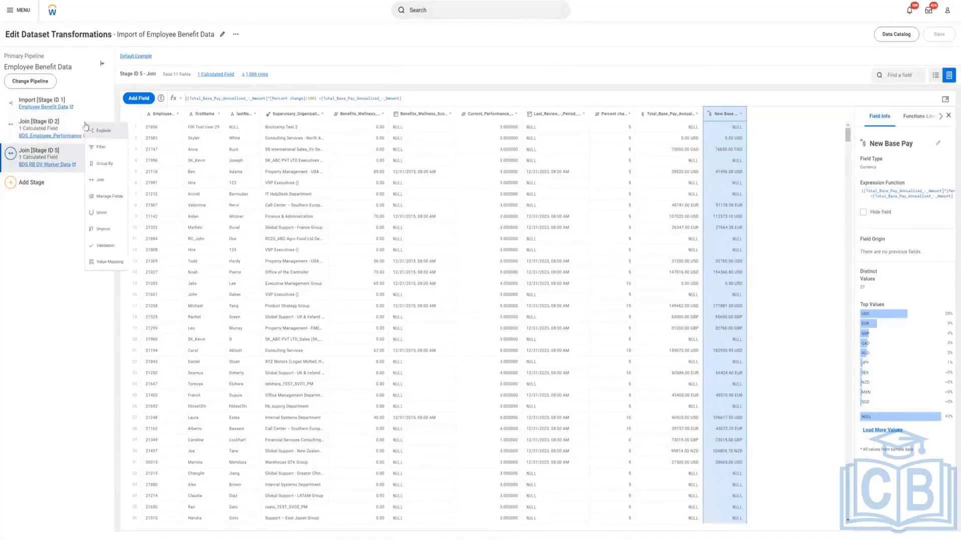
click(102, 148)
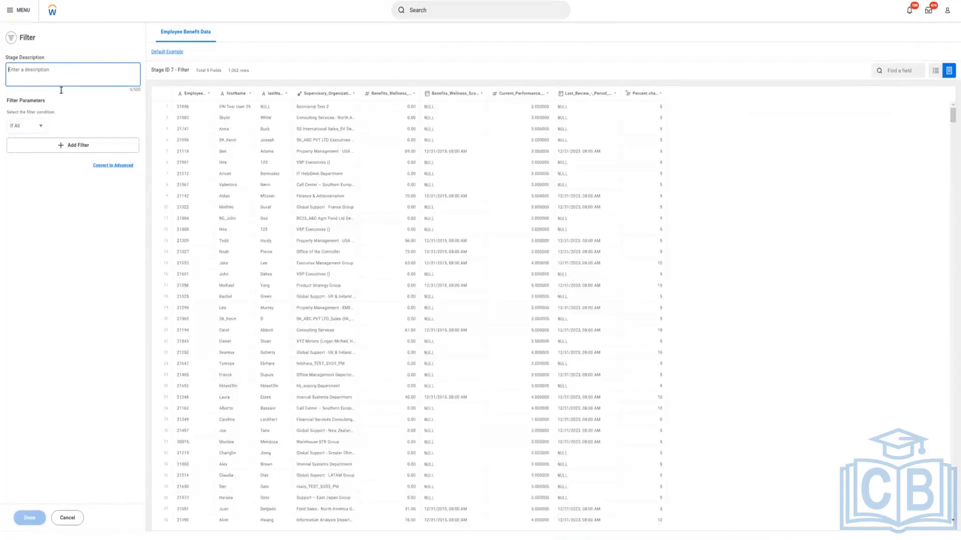
click(42, 129)
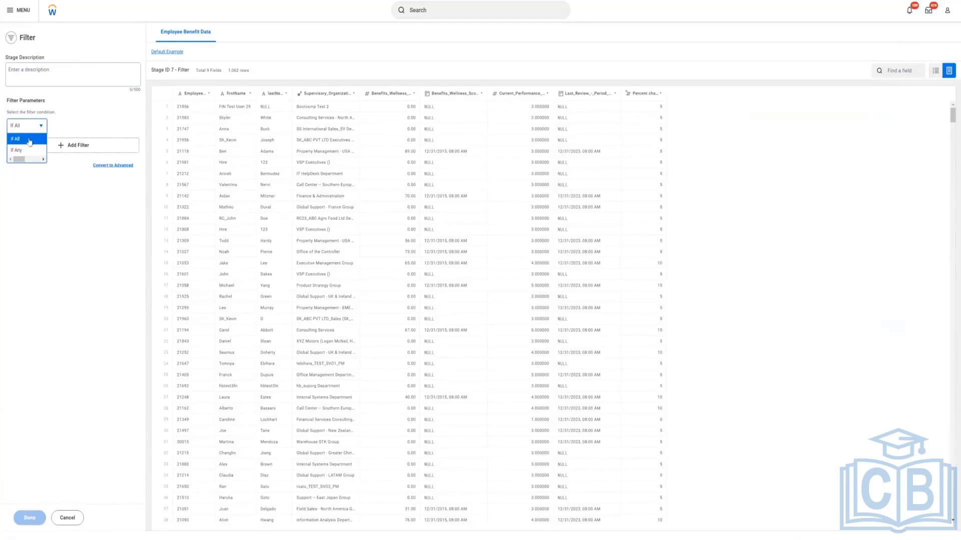
click(27, 153)
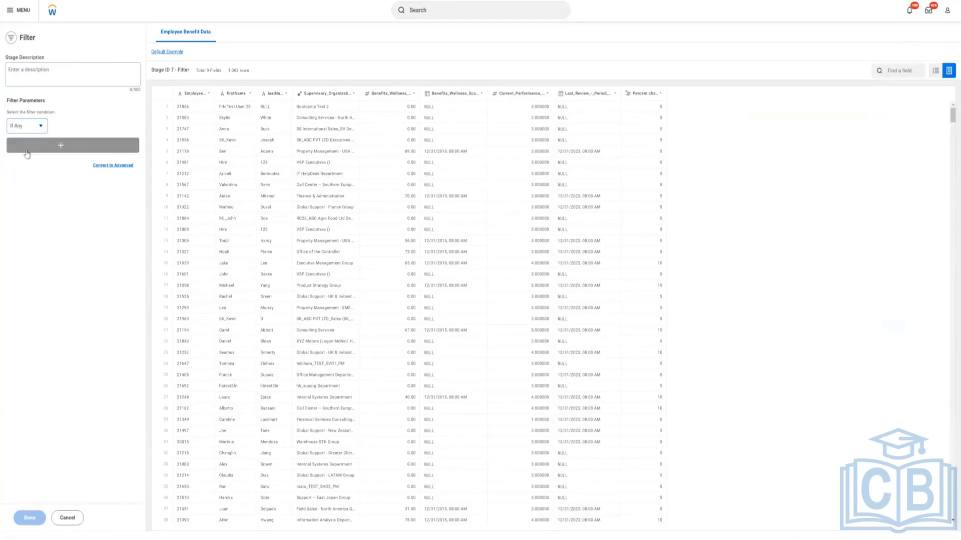
click(65, 145)
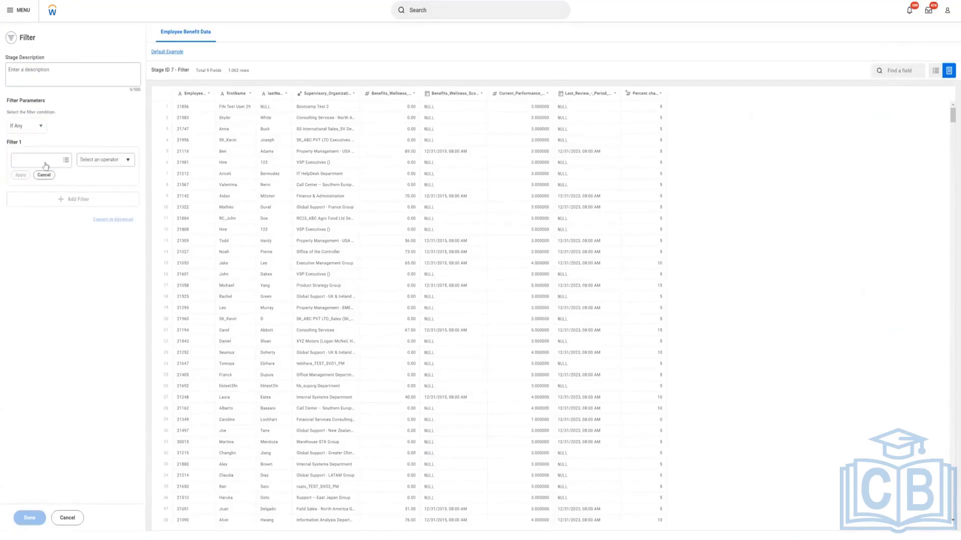
click(46, 163)
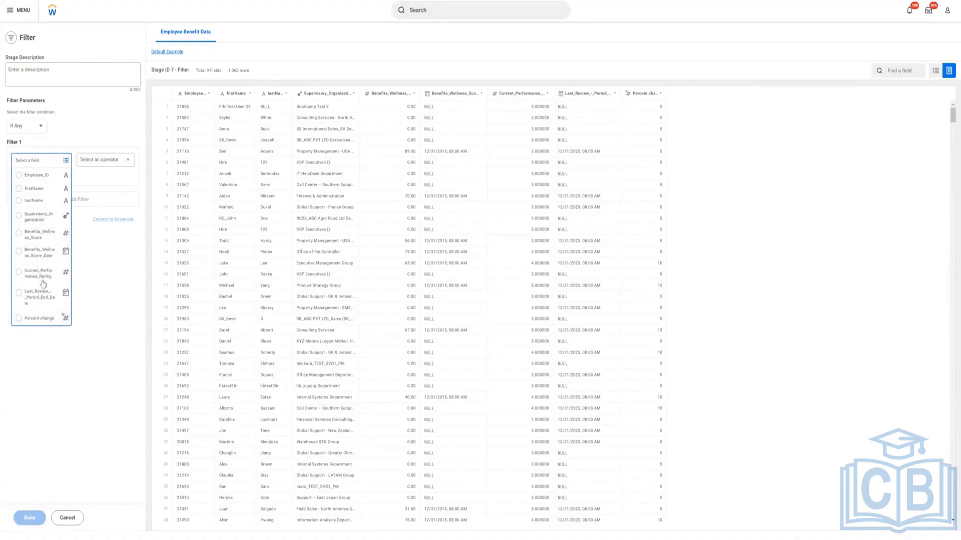
key(Down)
key(Down)
key(Down)
key(Down)
key(Down)
key(Down)
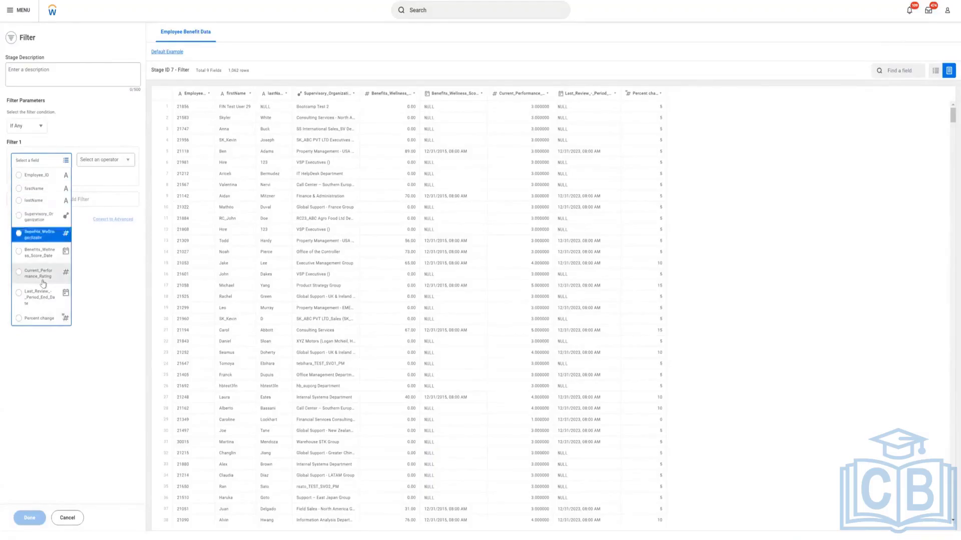
key(Up)
key(Up)
key(Up)
key(Up)
key(Up)
key(Up)
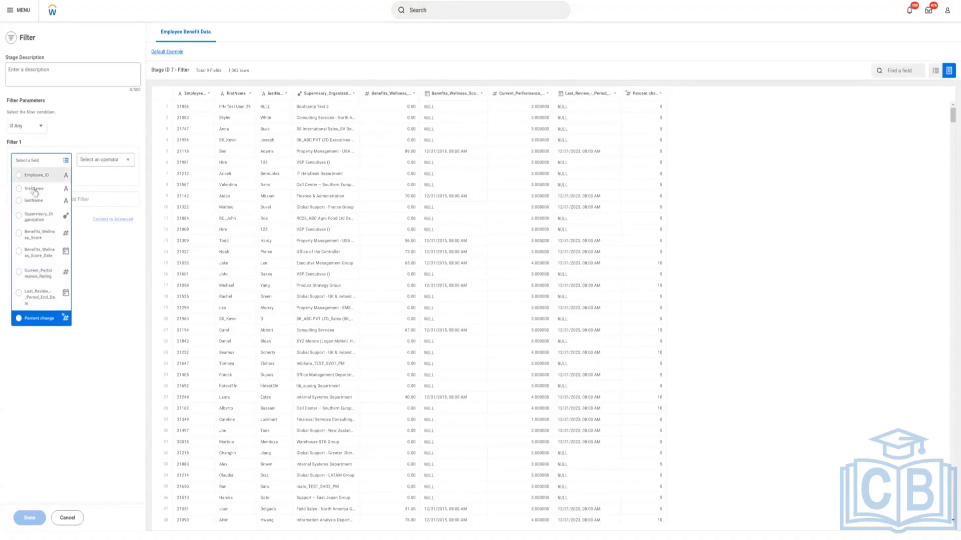
click(76, 519)
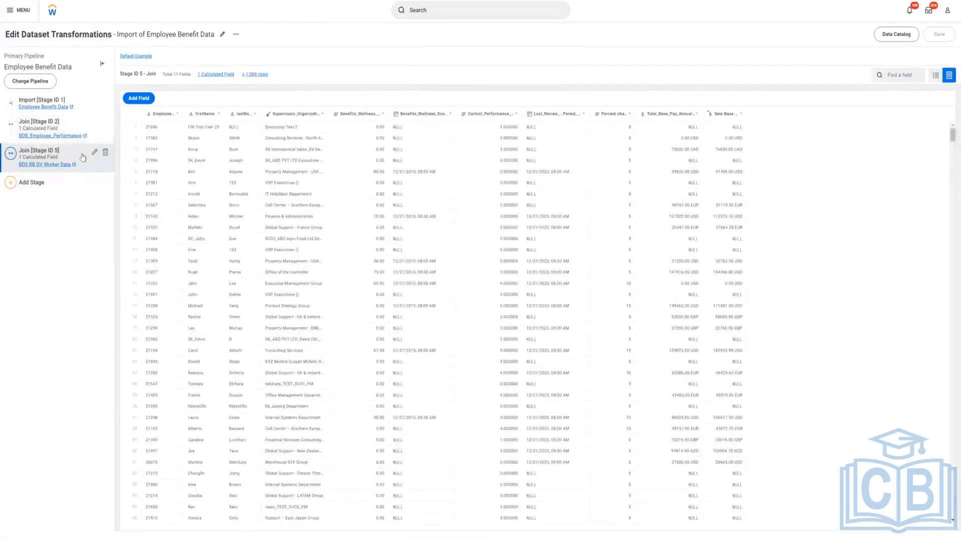
Add a Filter stage with a condition on Total_Base_Pay_Annualized_Amount.
click(40, 184)
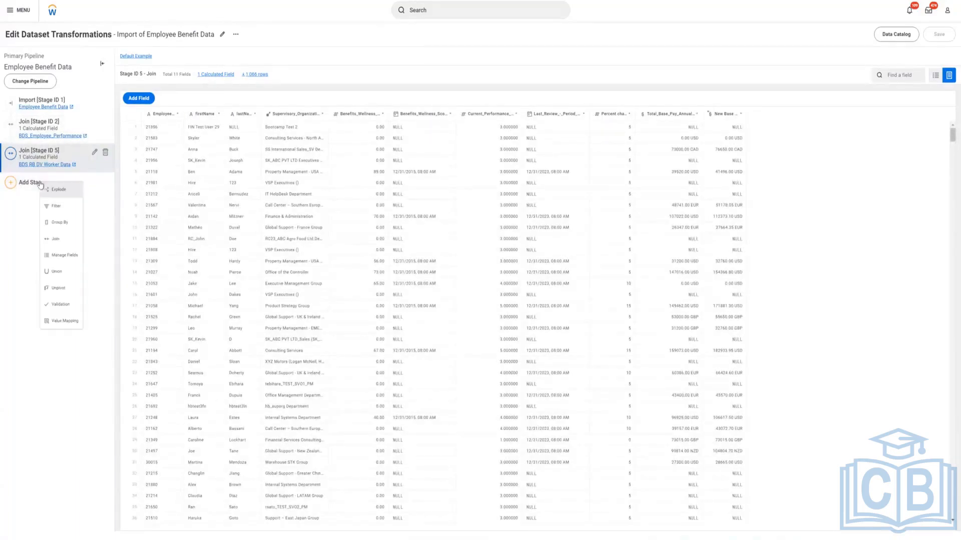
click(60, 210)
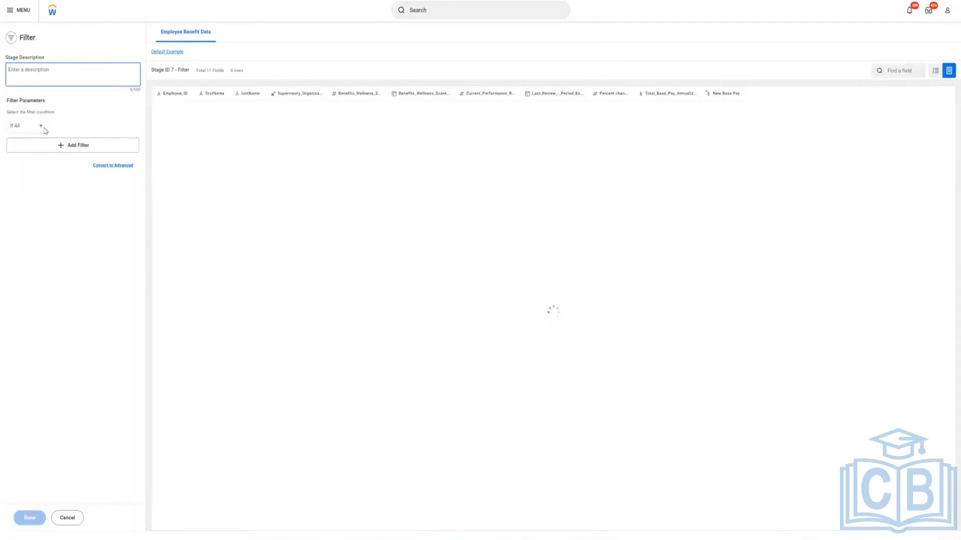
click(86, 150)
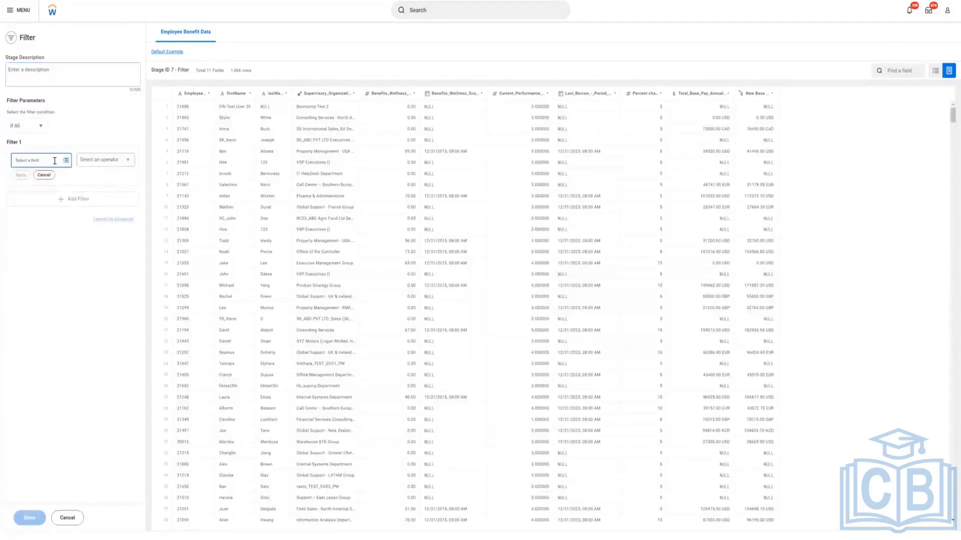
click(54, 160)
key(Down)
key(Down)
key(Down)
key(Down)
key(Down)
key(Down)
key(Down)
key(Down)
key(Down)
key(Down)
key(Down)
key(Down)
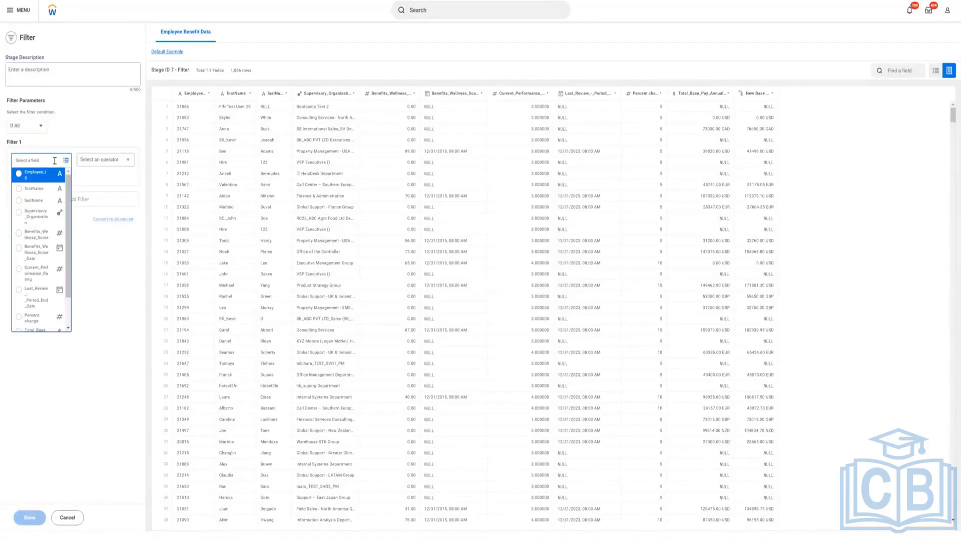
key(Up)
key(Down)
key(Down)
key(Down)
key(Down)
key(Down)
key(Down)
key(Down)
key(Down)
key(Down)
key(Down)
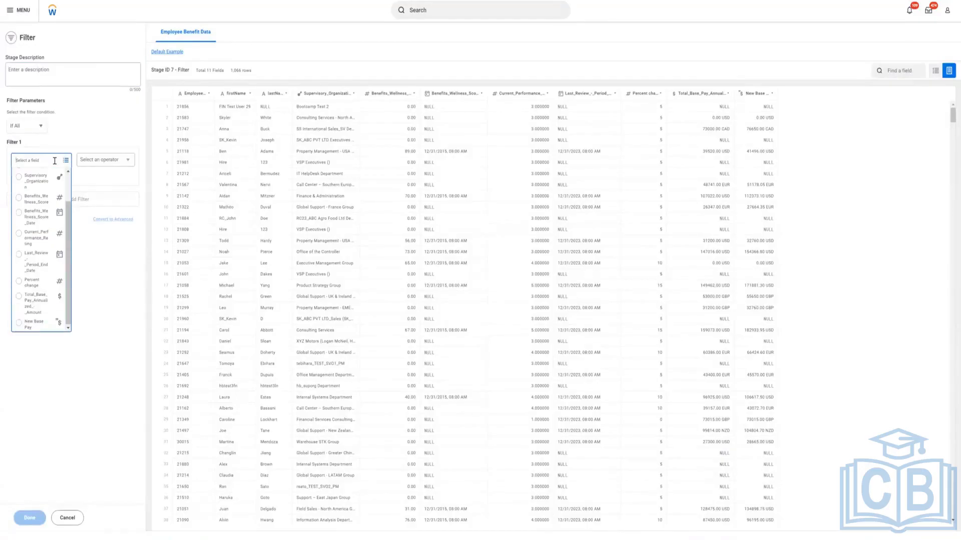
key(Up)
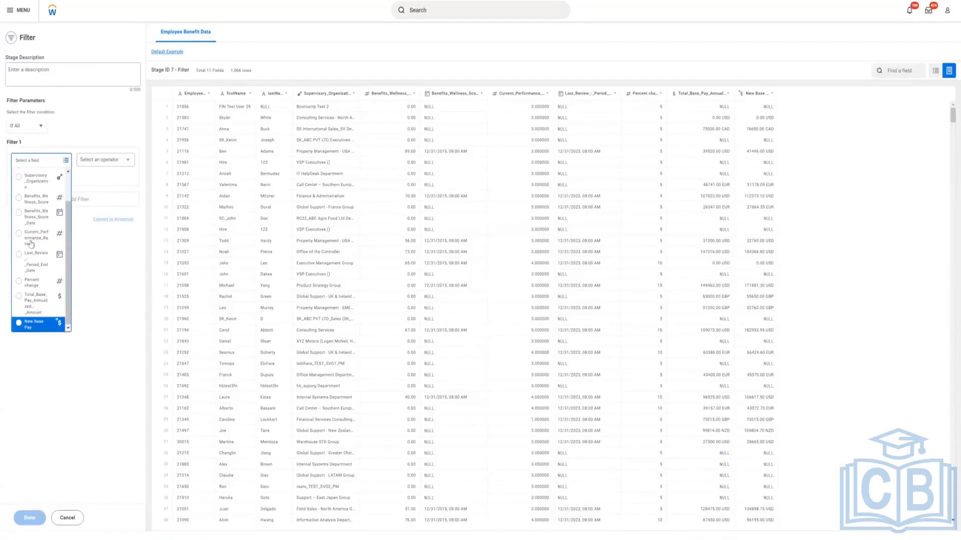
click(20, 298)
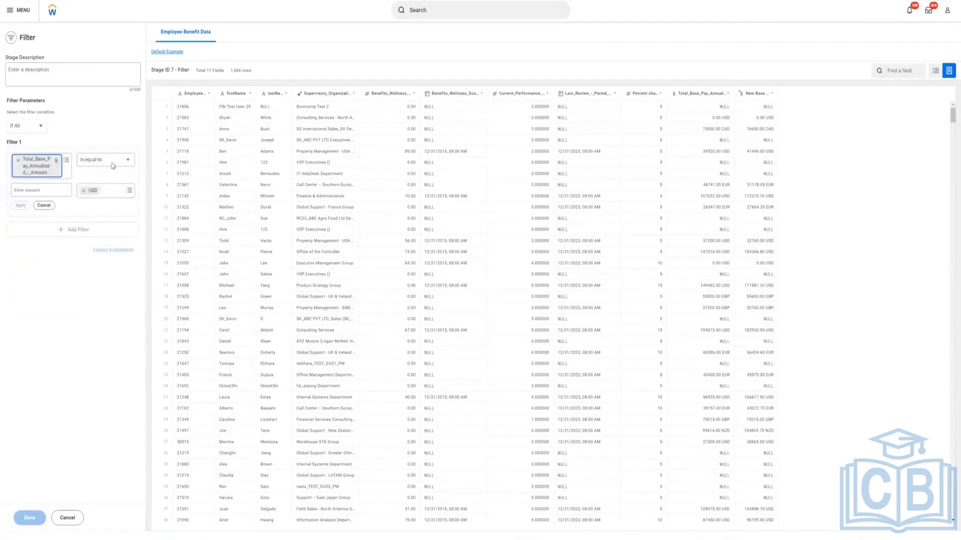
Set the condition's operator to 'is not equal to' with amount 0.
click(53, 188)
text(8)
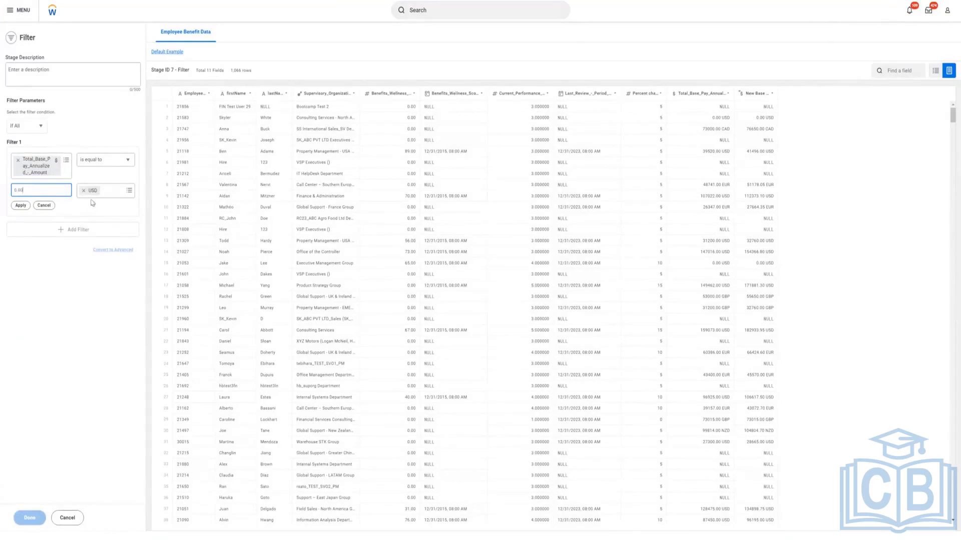
click(103, 162)
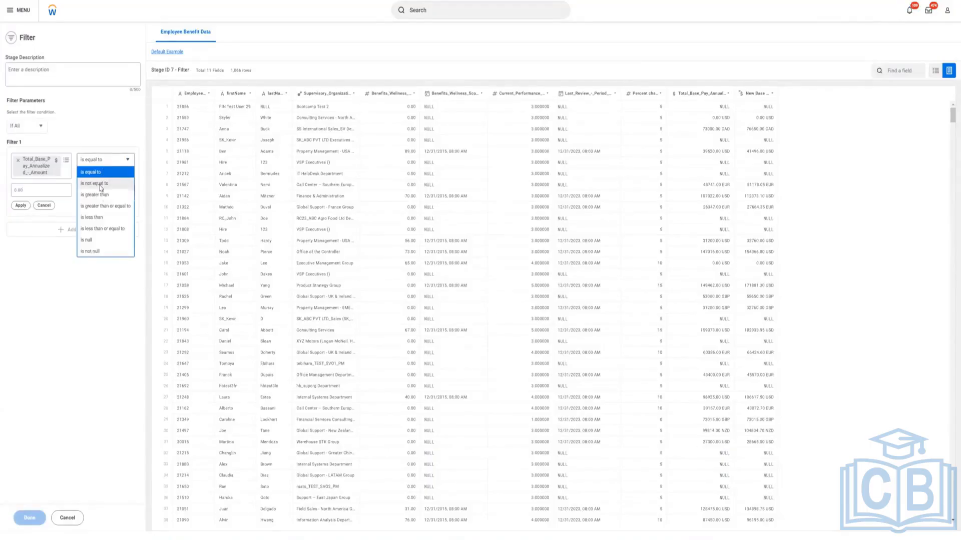
click(101, 184)
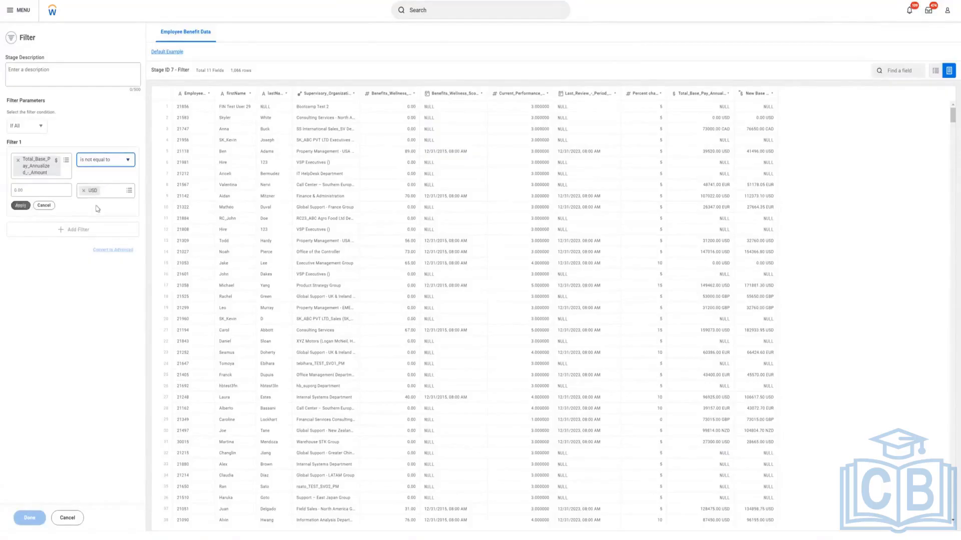
click(99, 208)
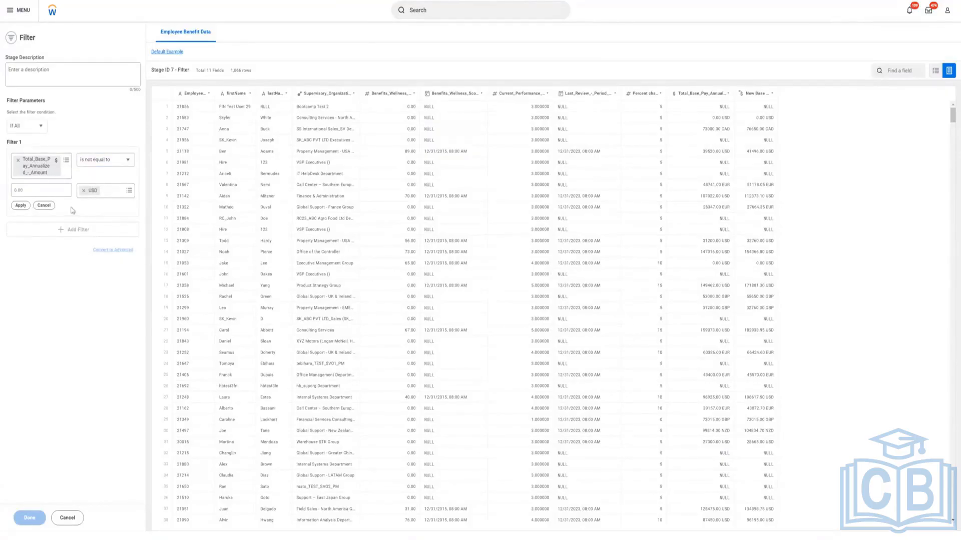
click(34, 187)
Try CAD as the comparison amount's currency, then remove it.
click(111, 195)
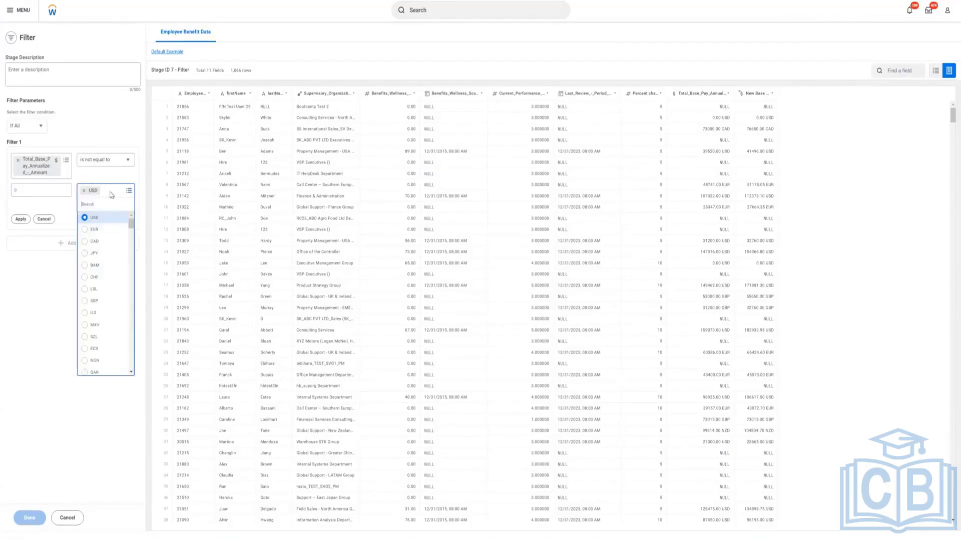
click(84, 245)
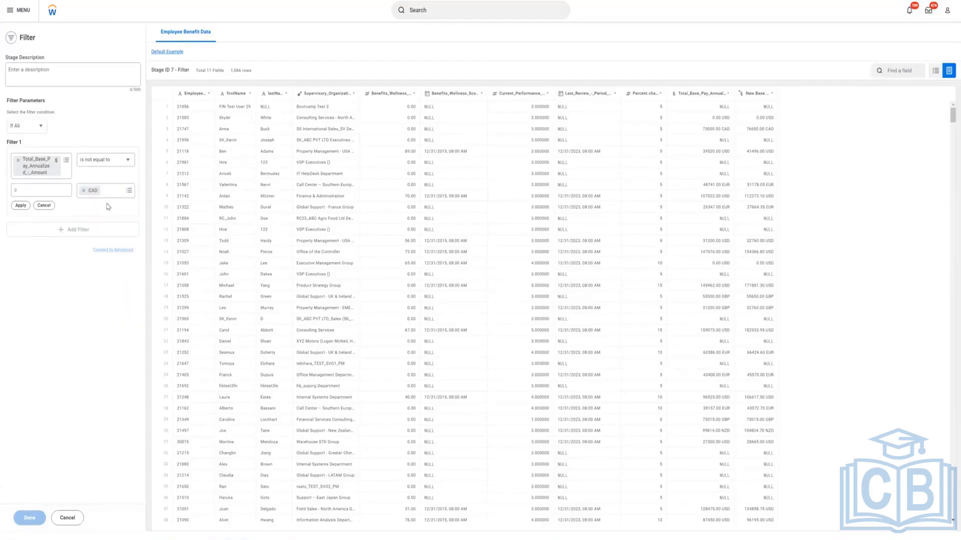
click(84, 191)
click(84, 193)
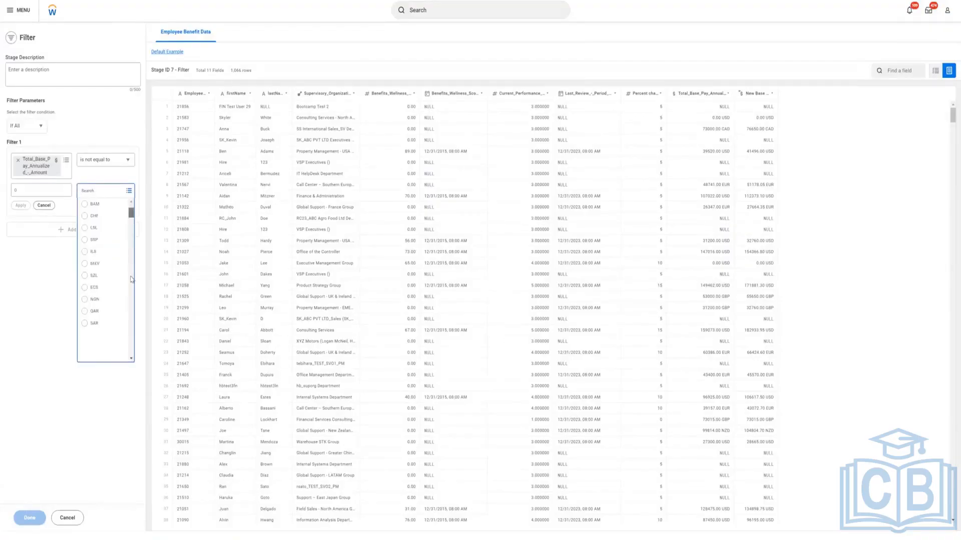
Set the amount's currency to EUR and apply the not-equal-to-0 filter.
scroll(133, 330, down, 5)
scroll(136, 385, down, 5)
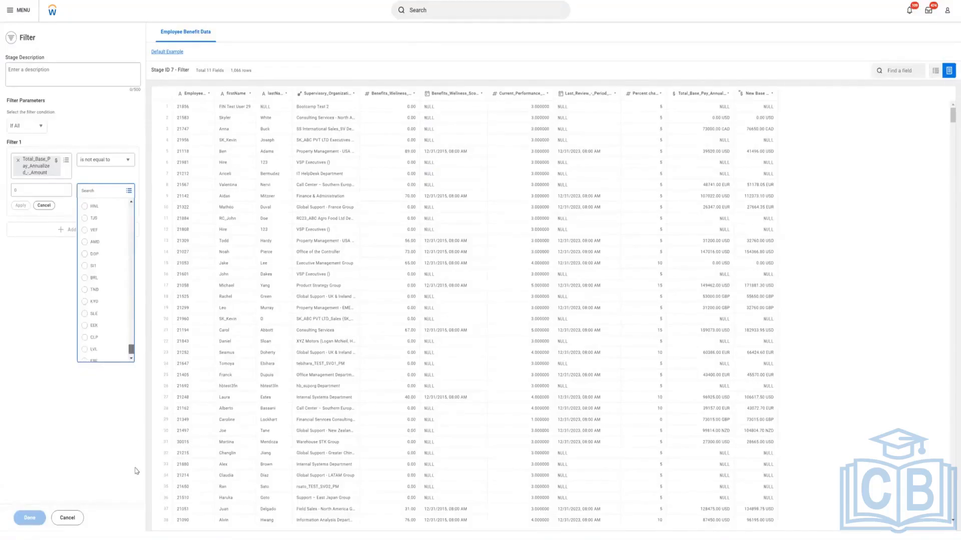
scroll(131, 270, up, 10)
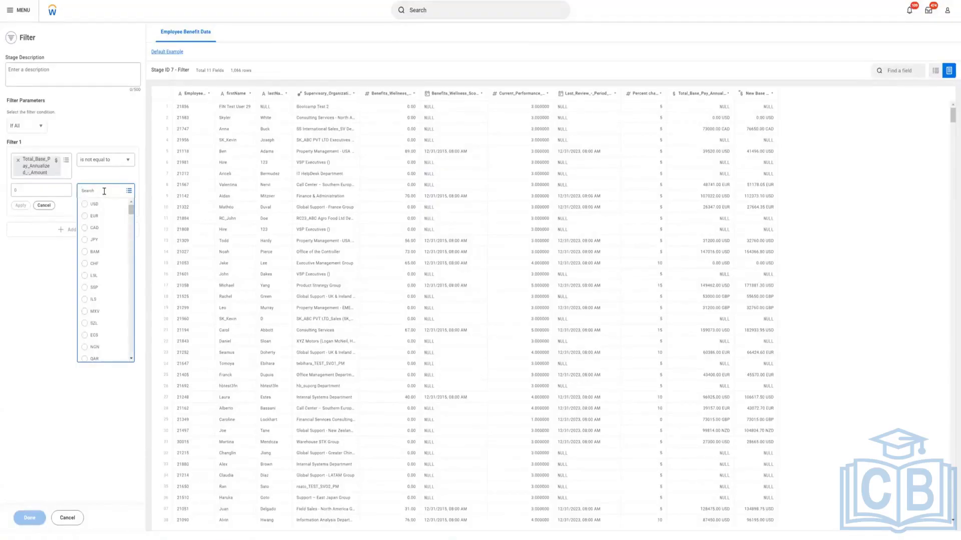
text(4)
key(BackSpace)
scroll(133, 300, down, 10)
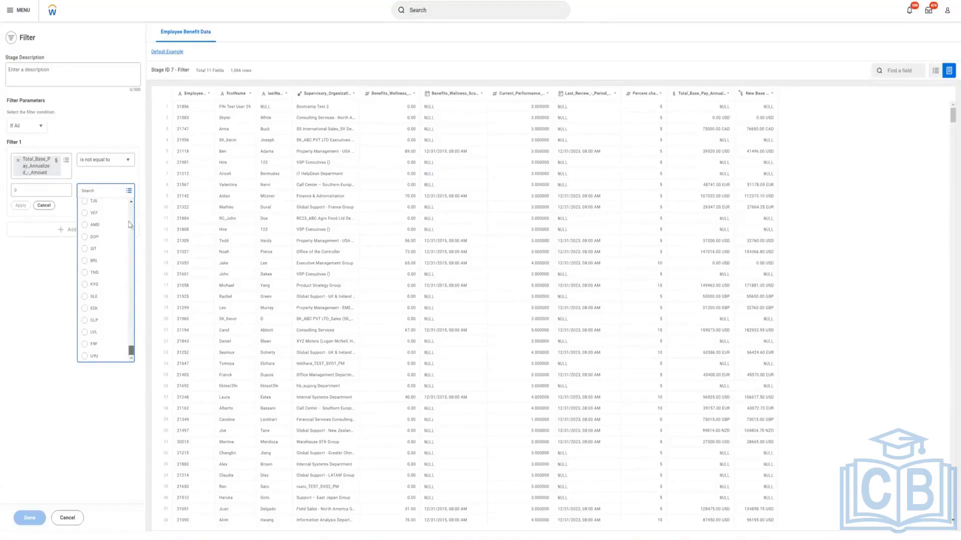
scroll(131, 226, up, 10)
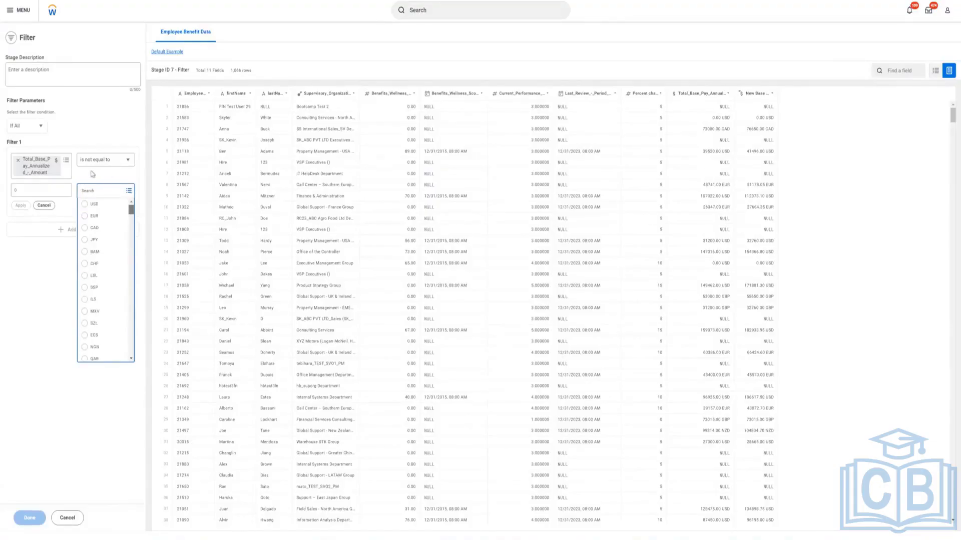
click(85, 218)
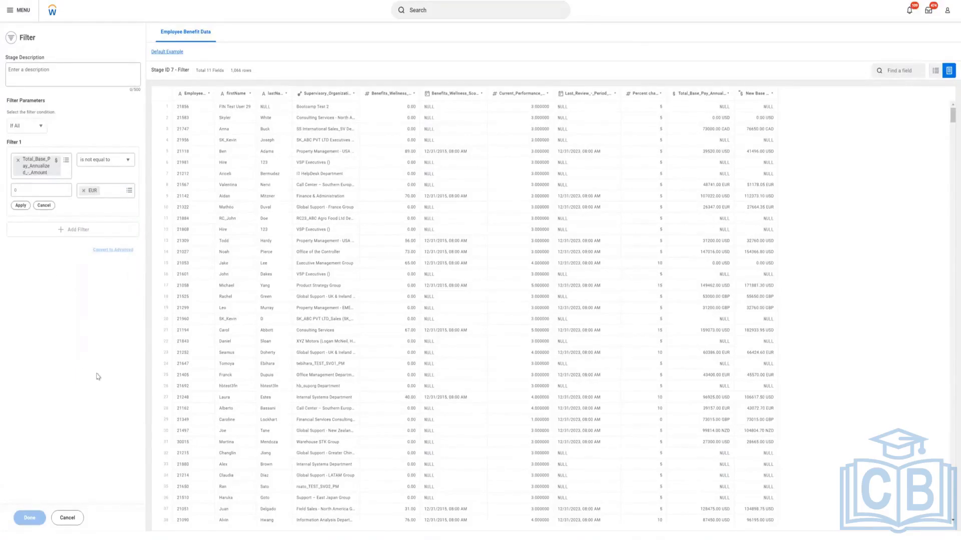
click(21, 205)
click(21, 205)
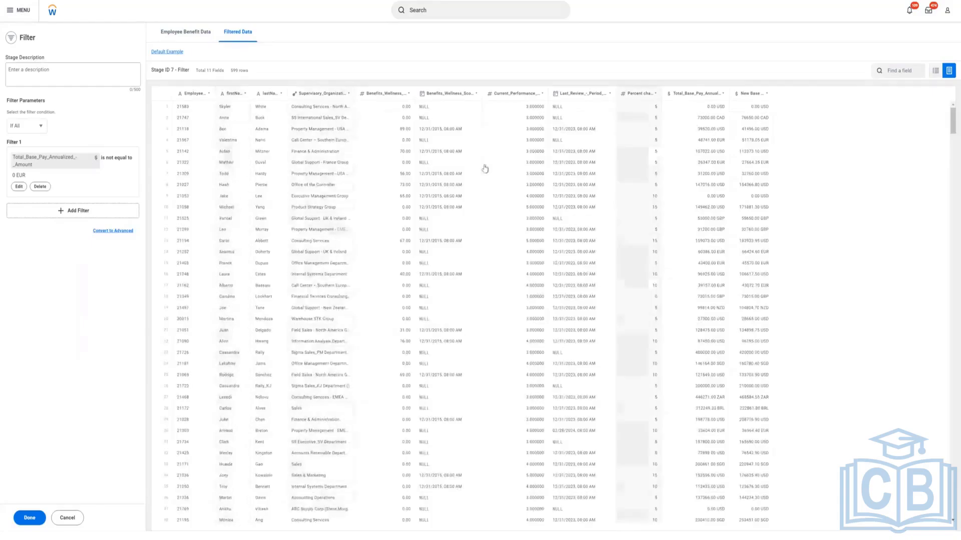
Close the Filter [Stage ID 7] panel and dismiss the Import row's add-stage menu unused.
click(30, 519)
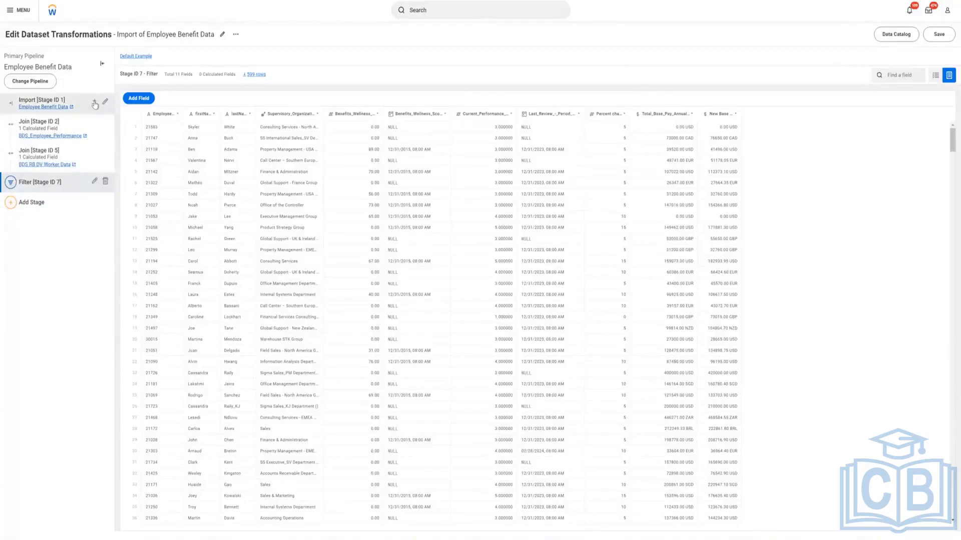
click(94, 103)
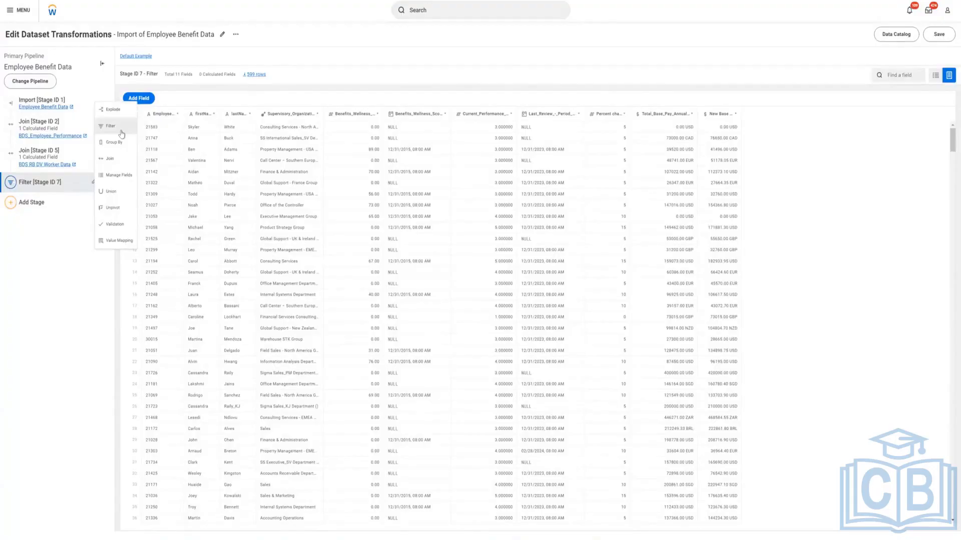
click(39, 252)
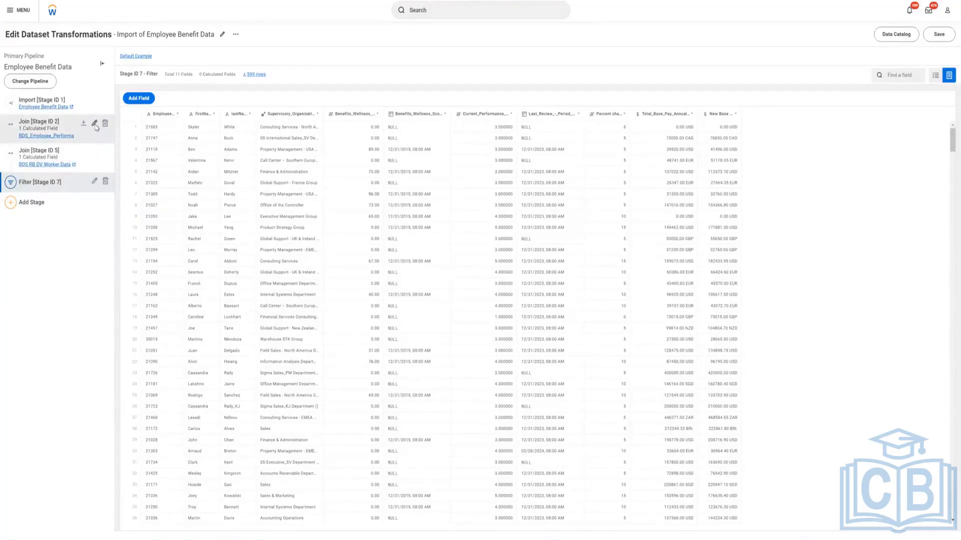
Inspect the Join [Stage ID 2] settings without changing them, leaving its 1,062-row output previewed.
click(95, 125)
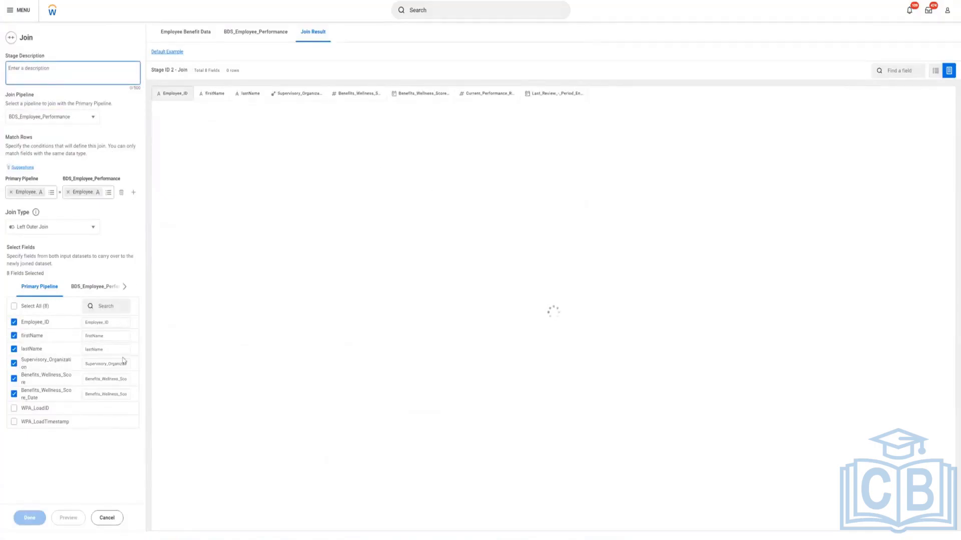
click(107, 519)
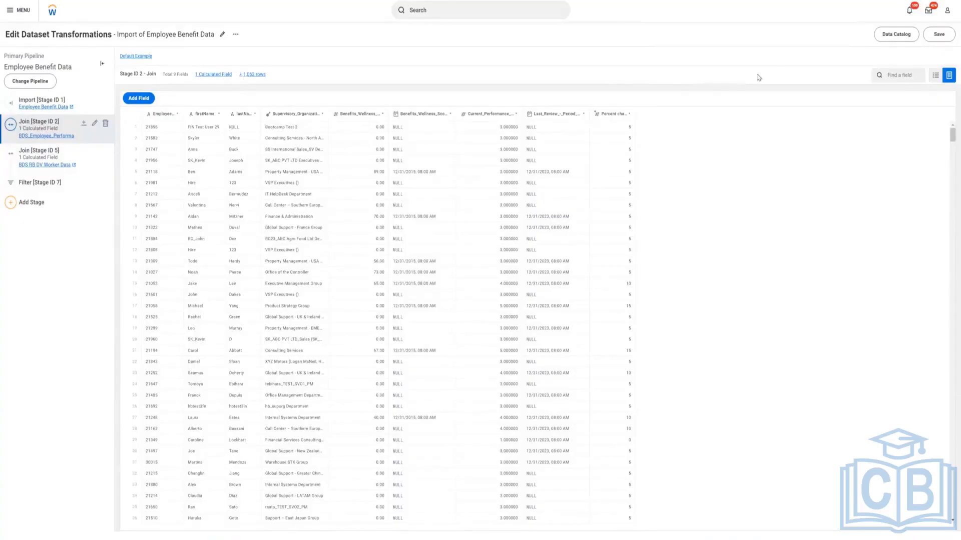
mouse_move(85, 157)
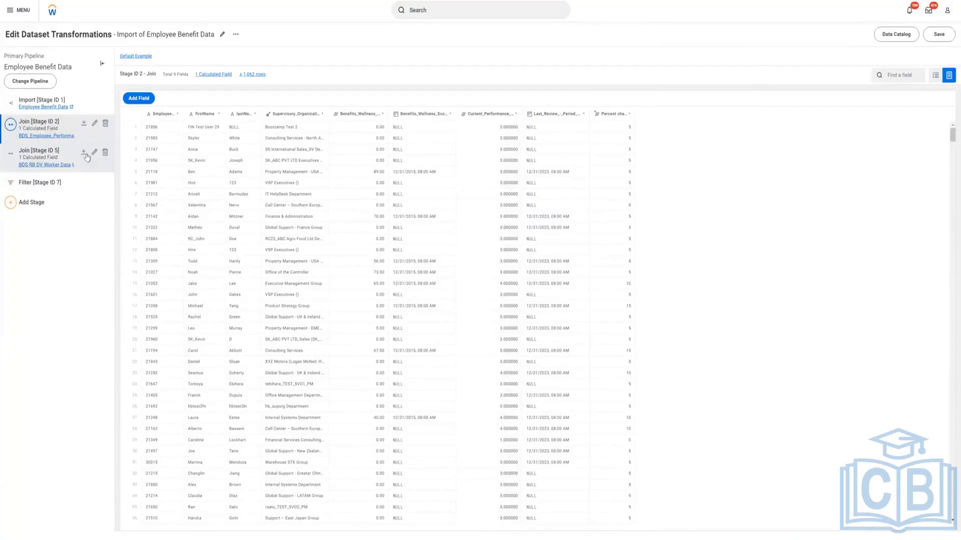
click(84, 153)
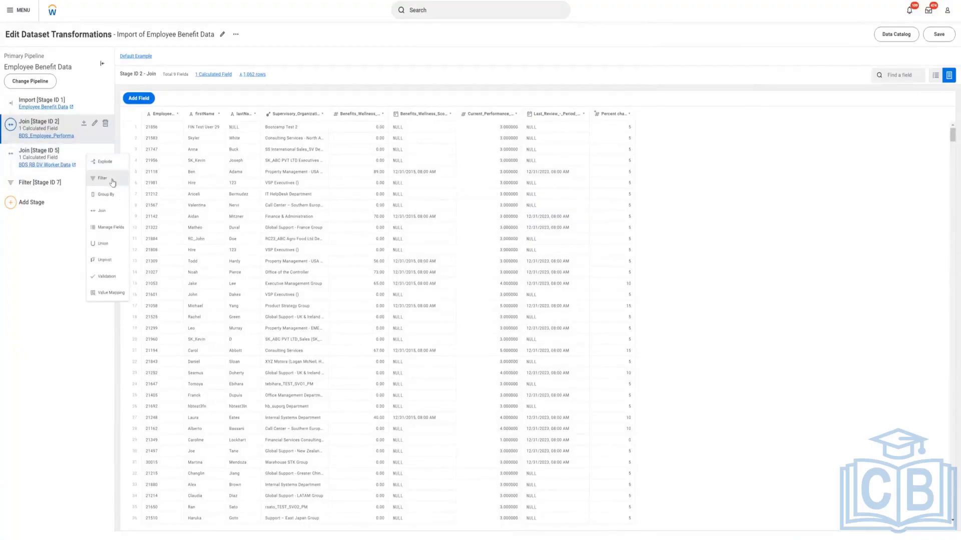
click(113, 182)
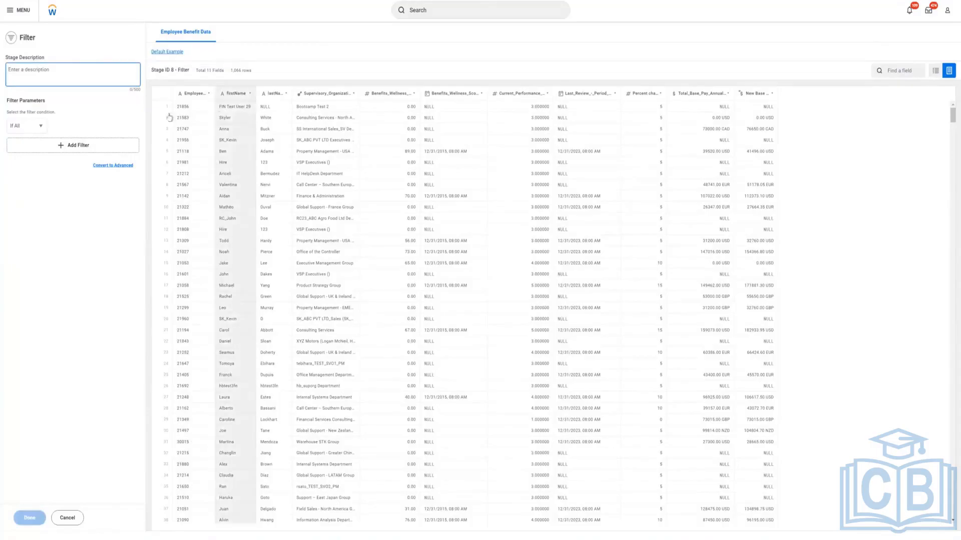
click(83, 150)
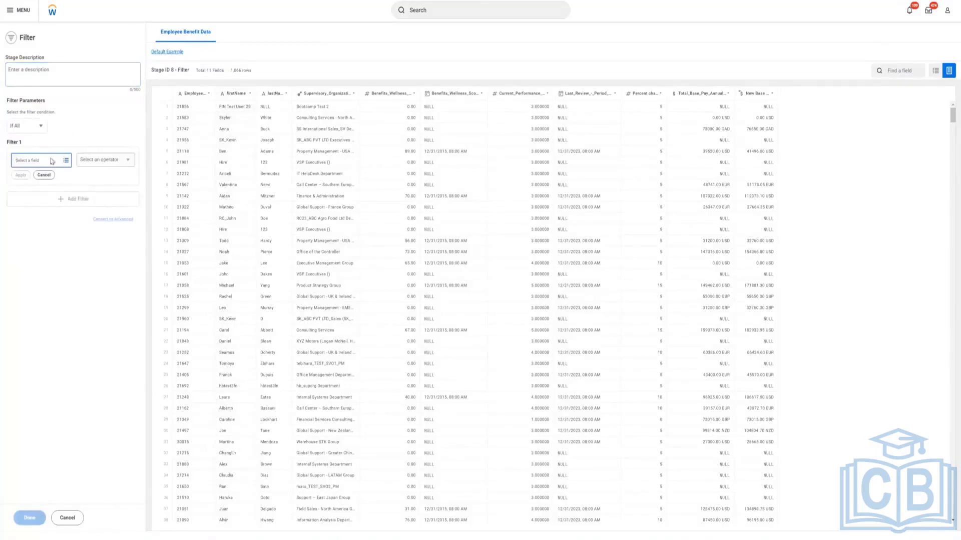
click(50, 158)
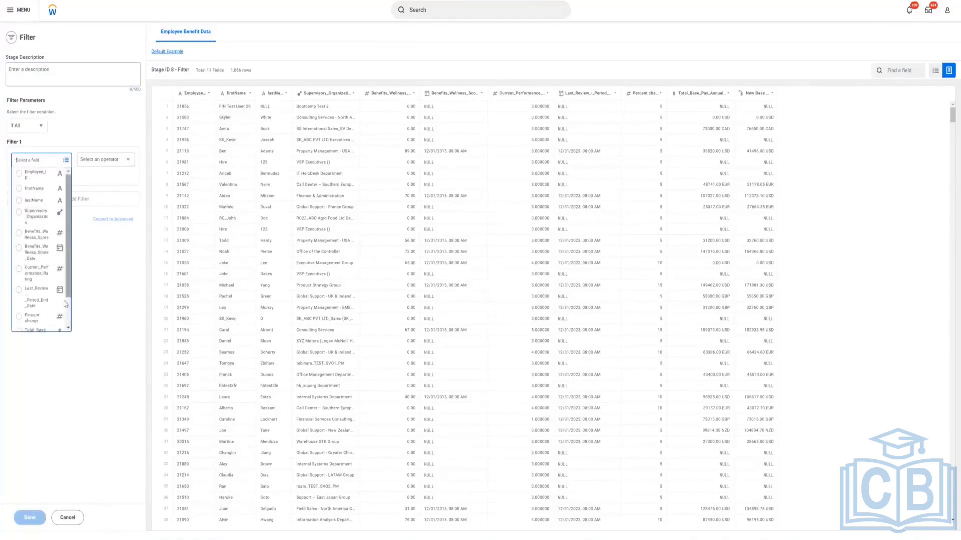
scroll(65, 305, down, 2)
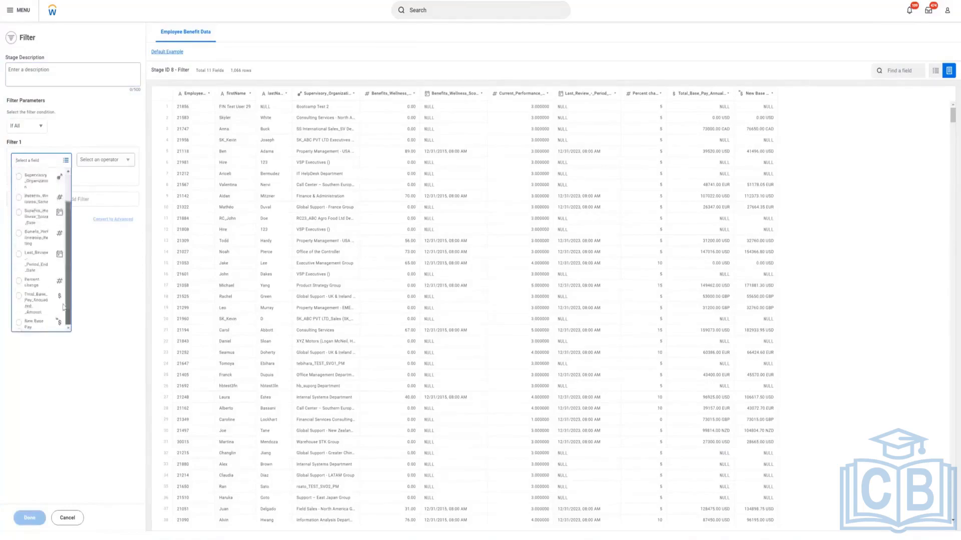
click(20, 299)
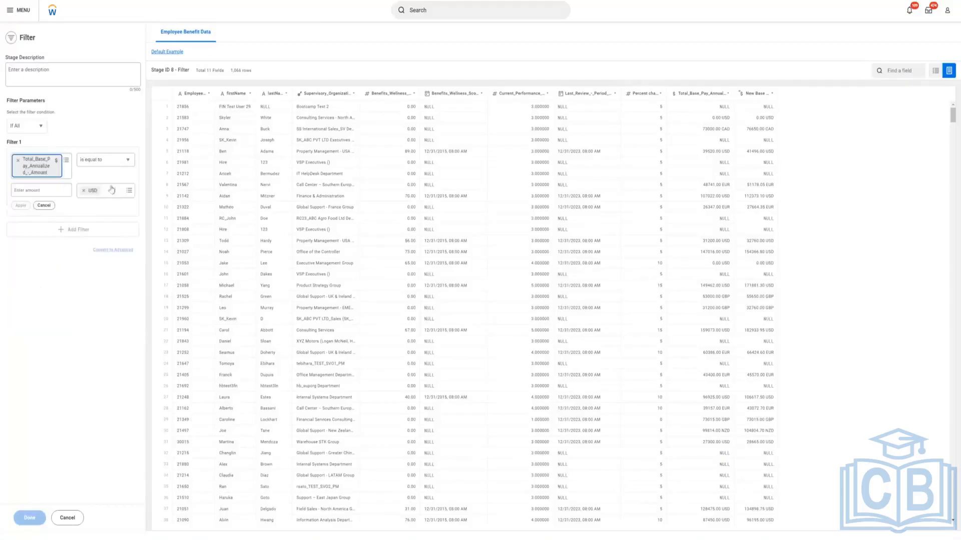
click(115, 160)
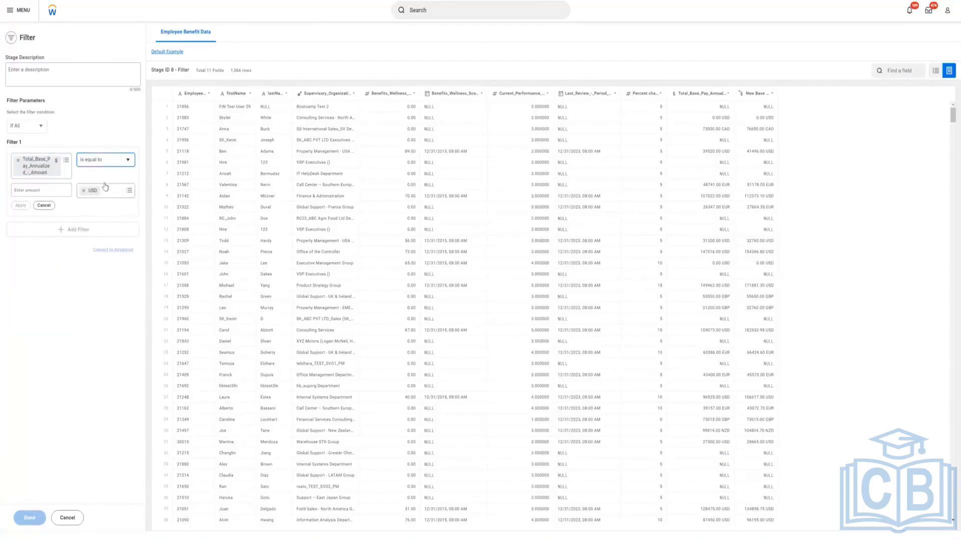
click(89, 184)
click(50, 188)
text(NULL)
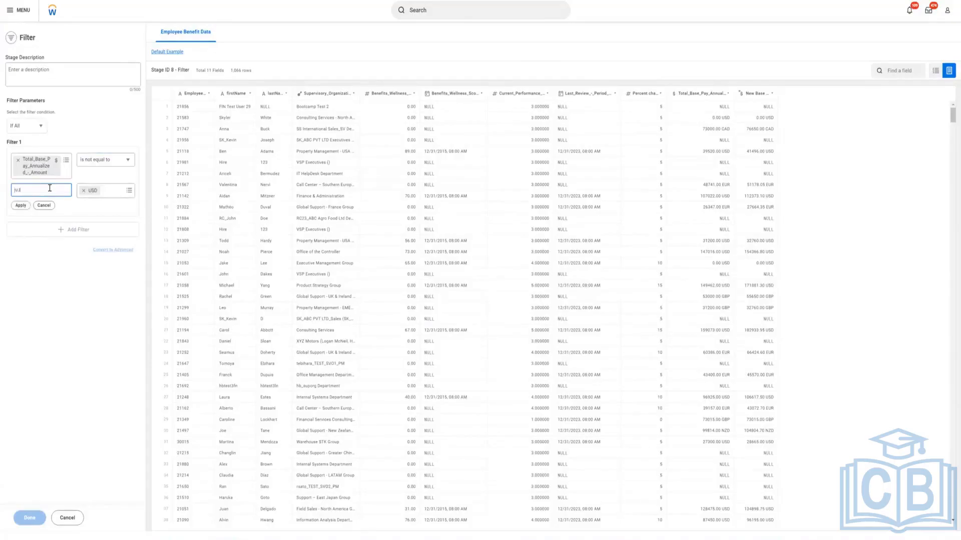
click(82, 192)
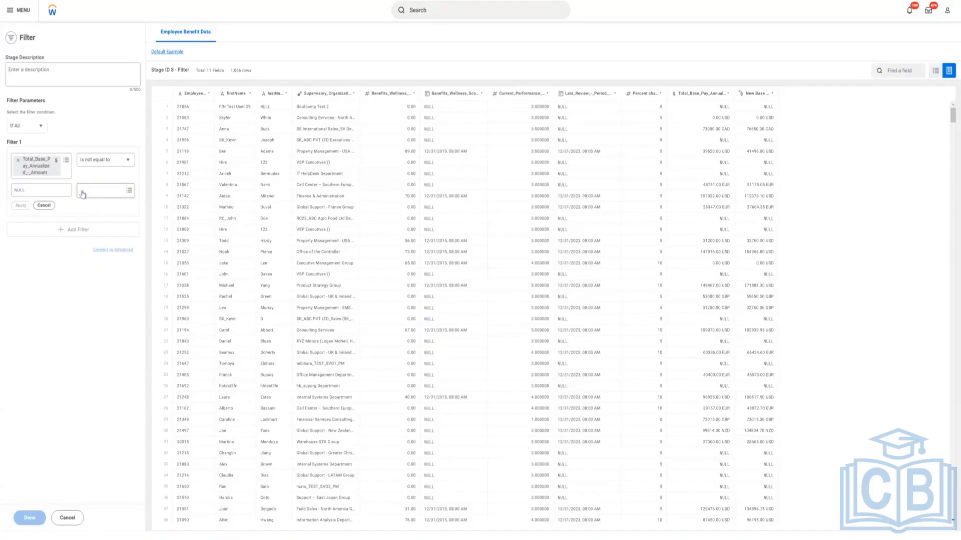
click(84, 192)
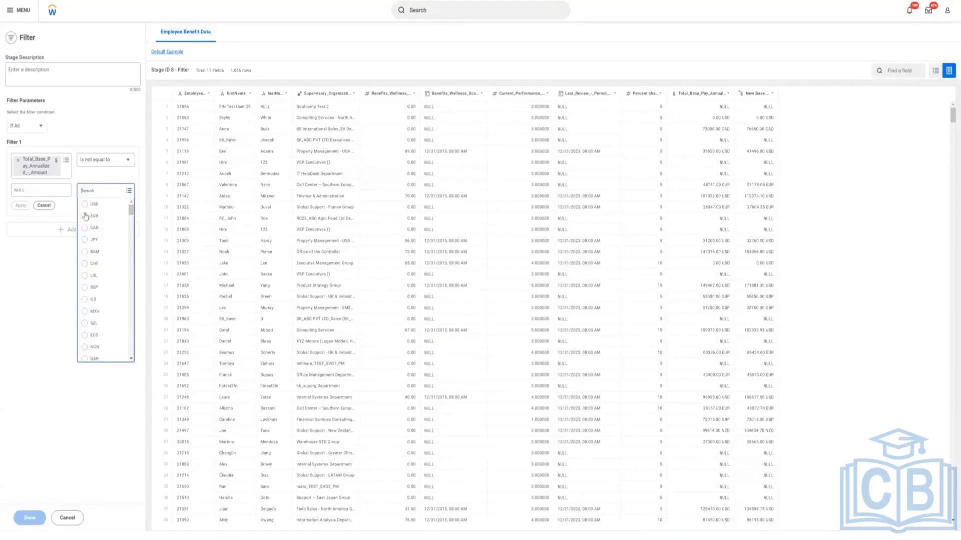
click(73, 520)
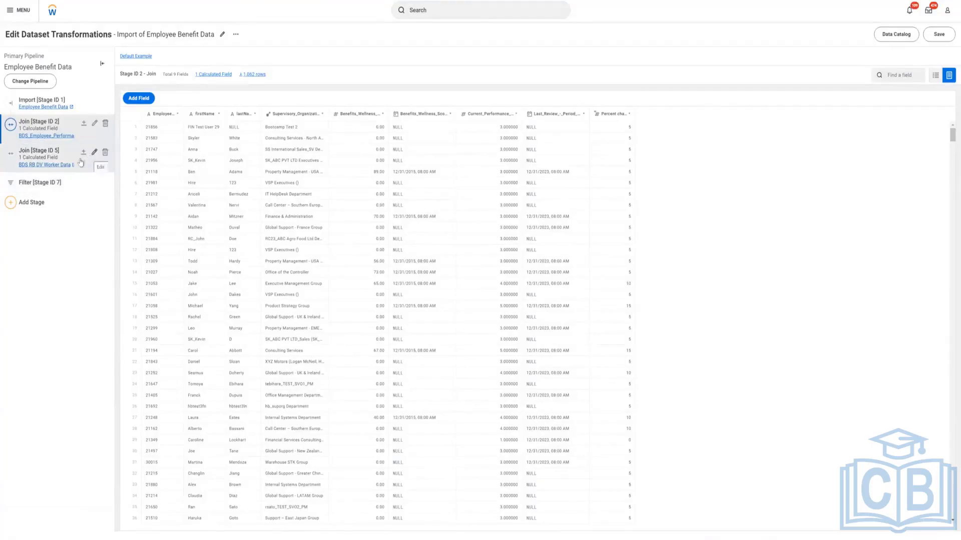
Show the stage types (Explode, Filter, Group By, Union) insertable after Join [Stage ID 2].
mouse_move(66, 158)
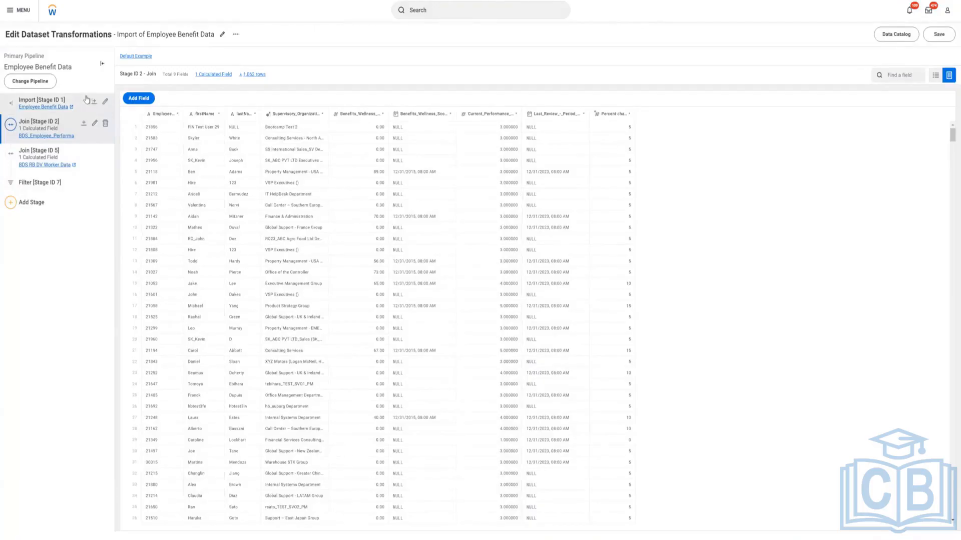
click(84, 125)
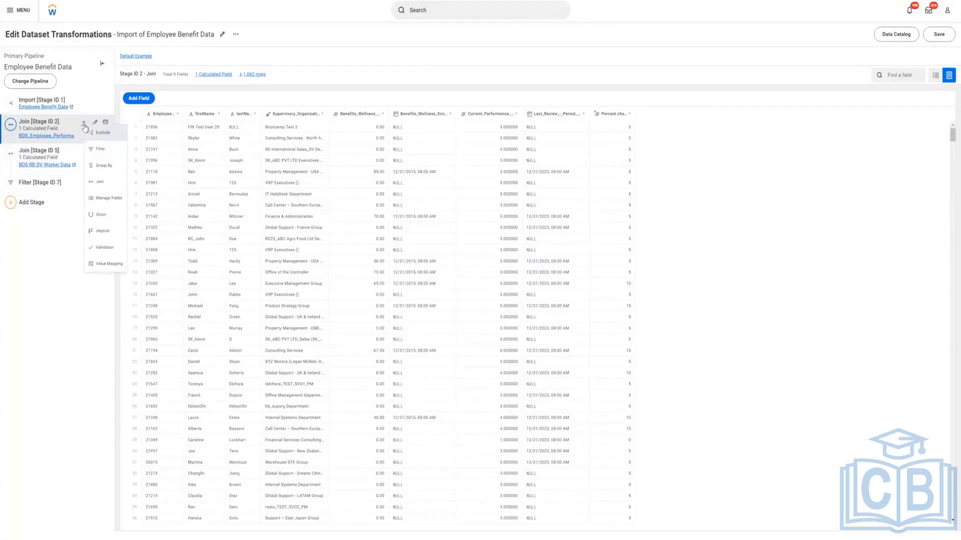
Add Filter [Stage ID 8] keeping only rows where Last_Review_-_Period_End_Date is not null.
click(105, 152)
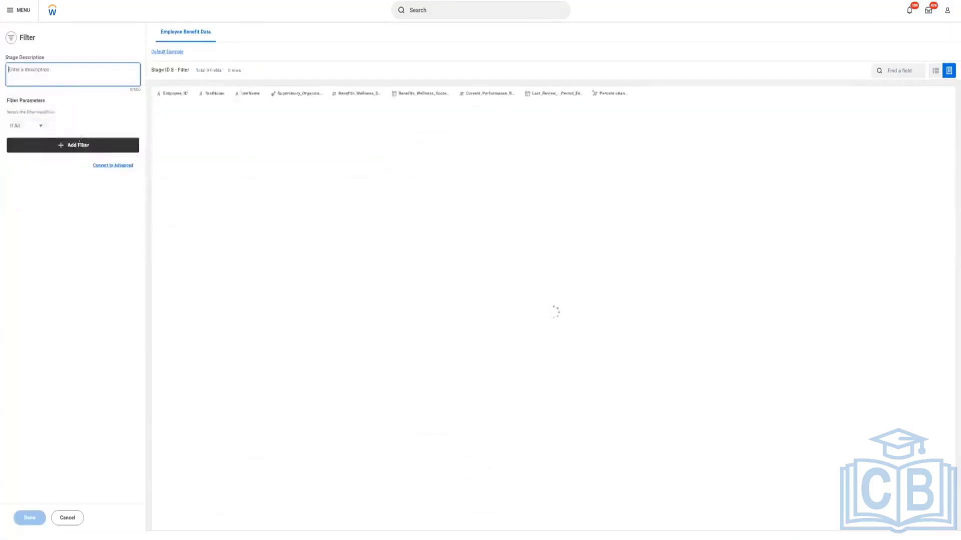
click(41, 128)
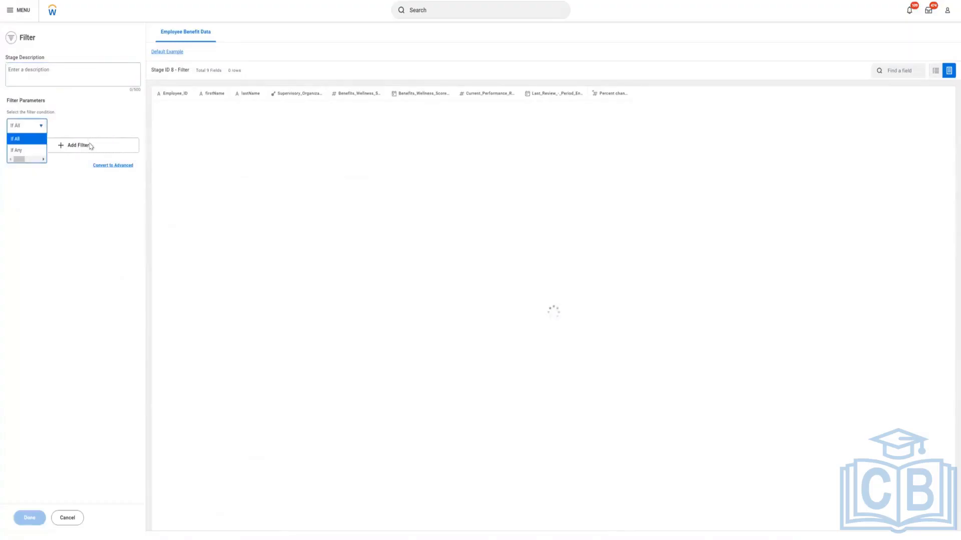
click(91, 146)
click(38, 161)
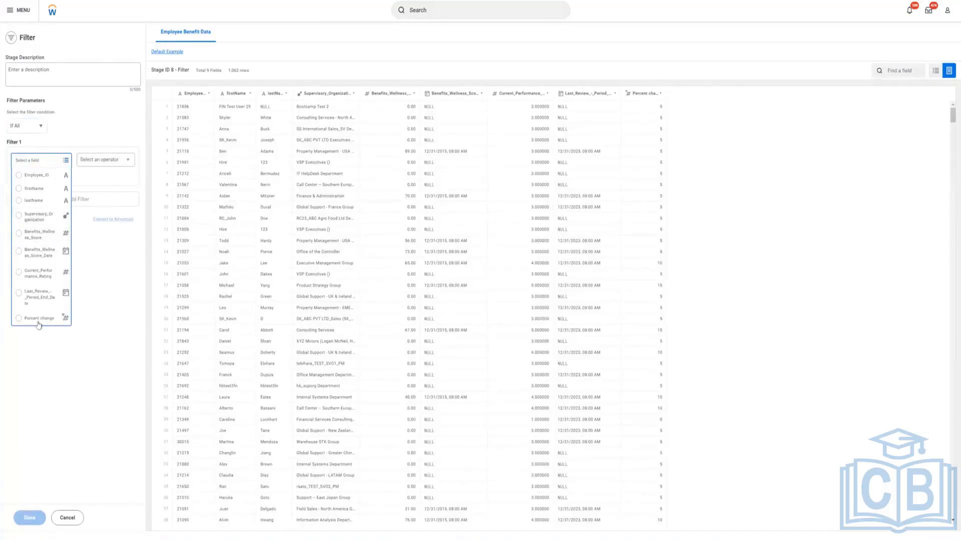
click(19, 291)
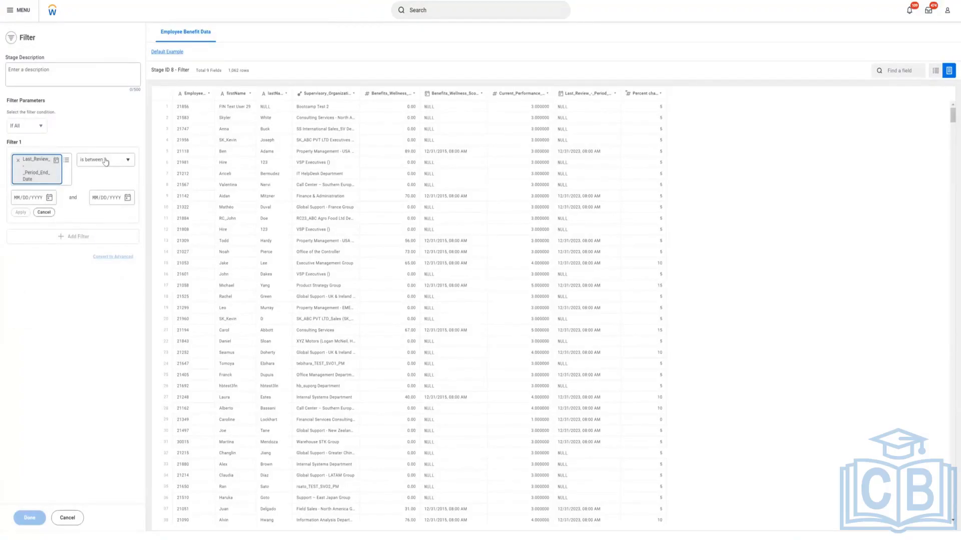
click(105, 161)
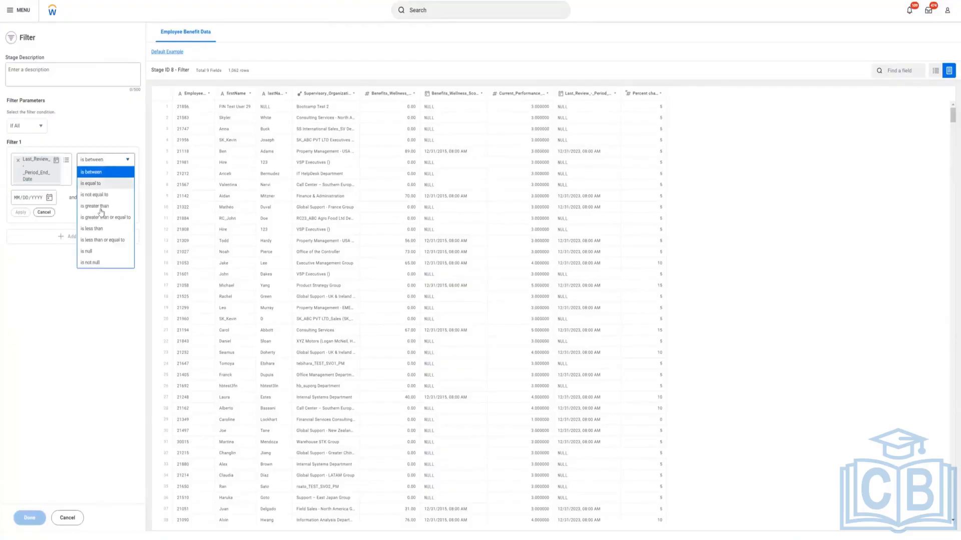
click(98, 263)
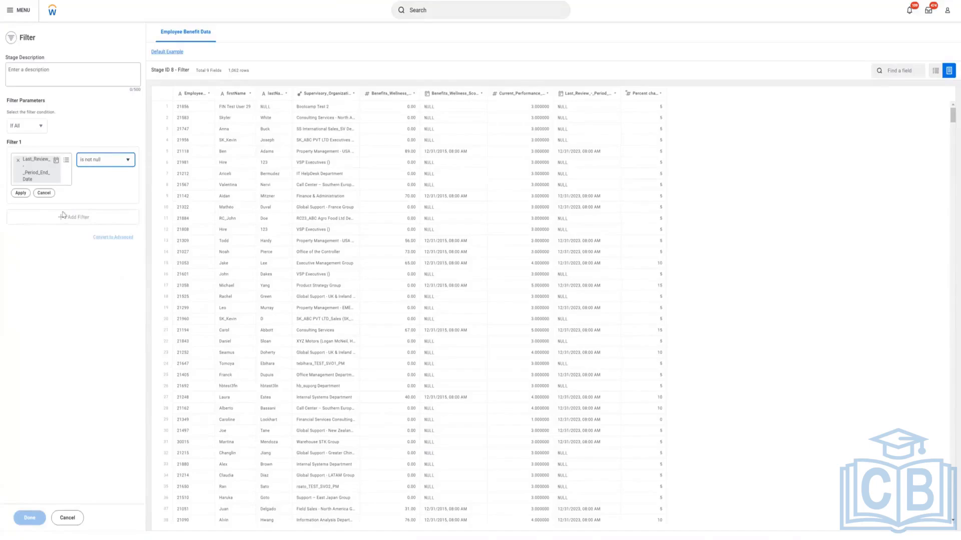
click(21, 194)
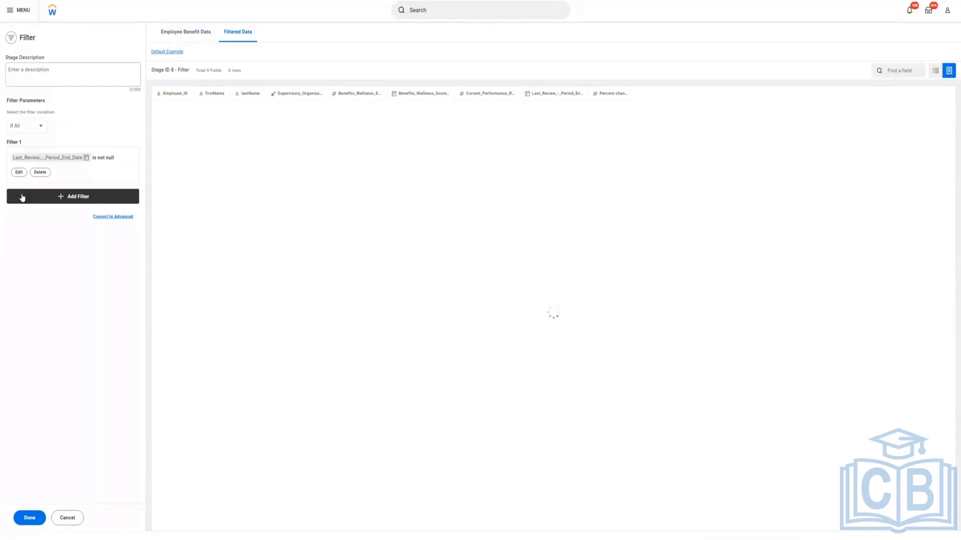
click(34, 519)
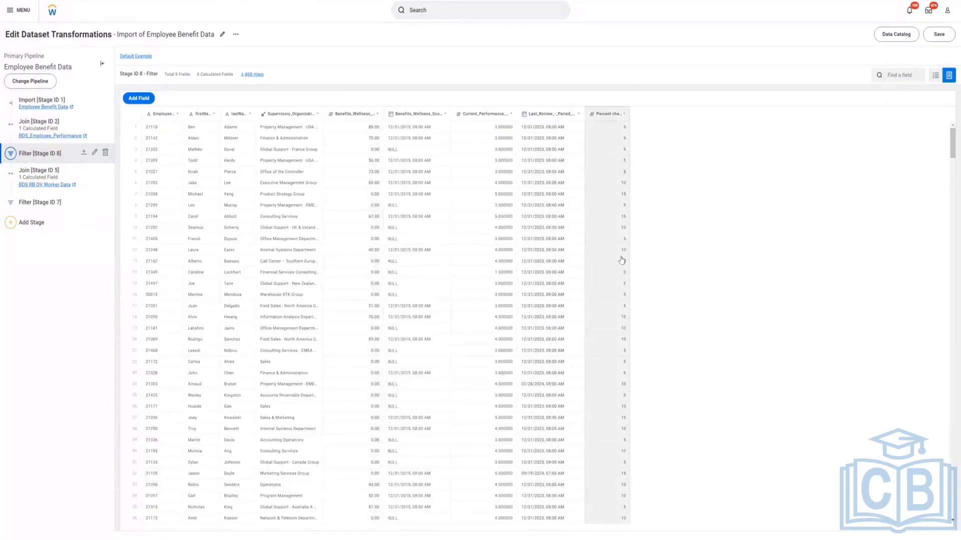
Save the pipeline and preview Filter [Stage ID 7]'s 11-field output.
click(939, 35)
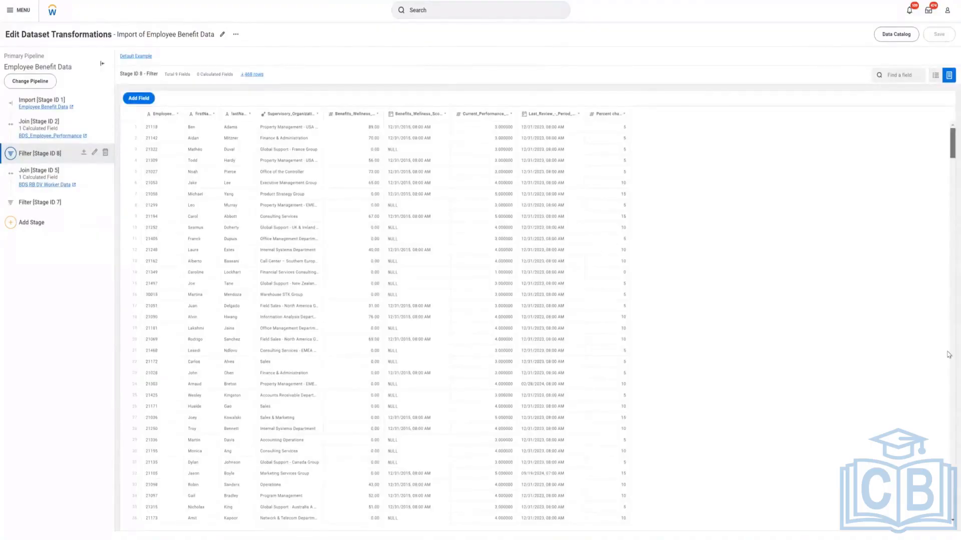
drag(948, 355, 935, 77)
click(70, 208)
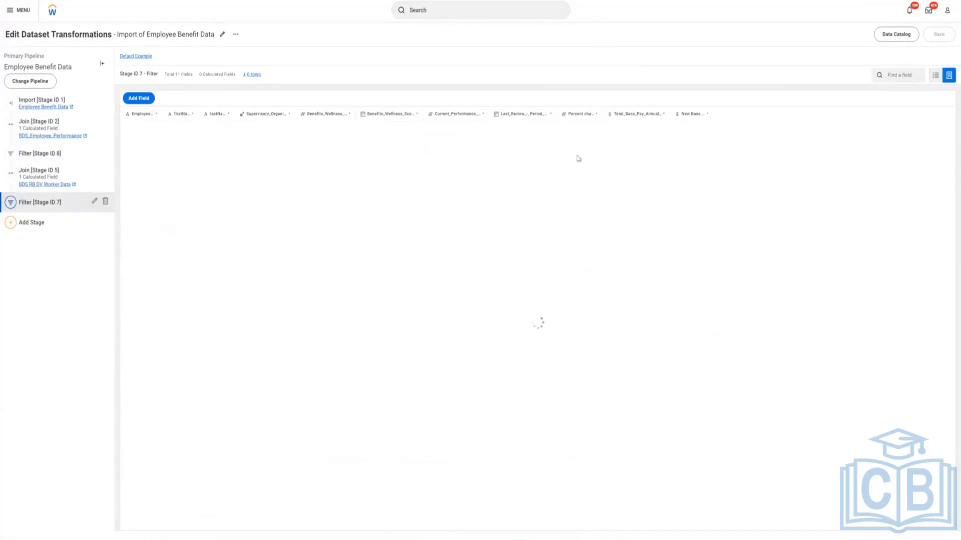
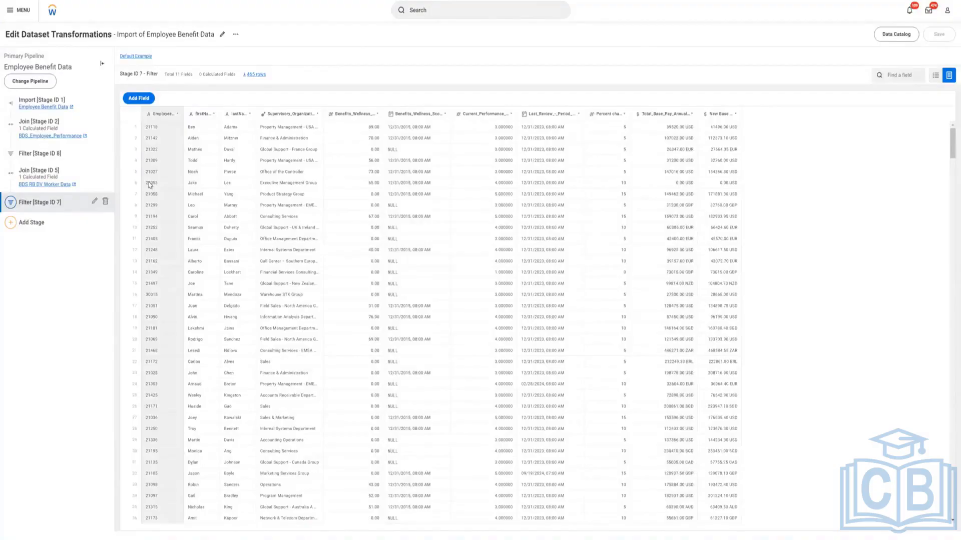
Copy the Employee_ID value 21053 from the transformed data preview.
click(150, 185)
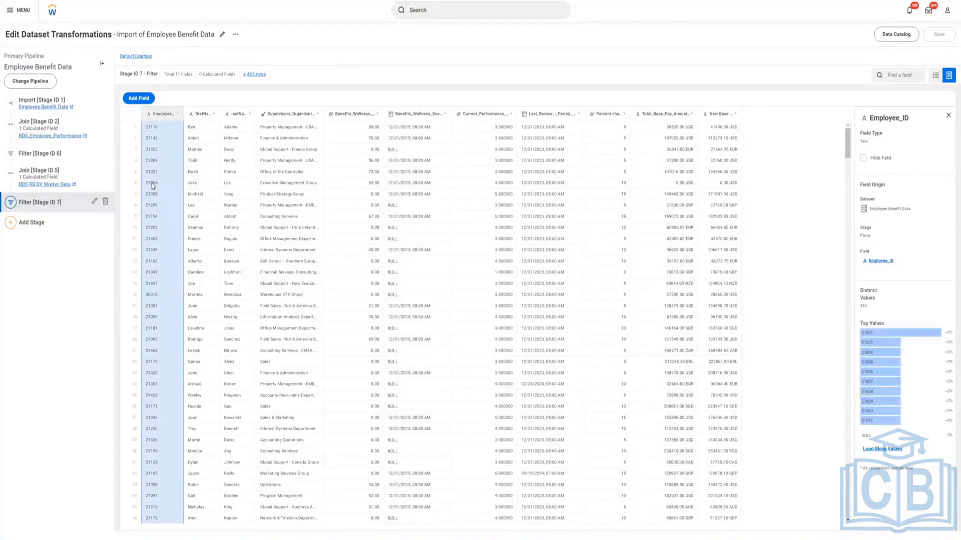
double_click(152, 183)
right_click(153, 184)
click(165, 194)
right_click(230, 0)
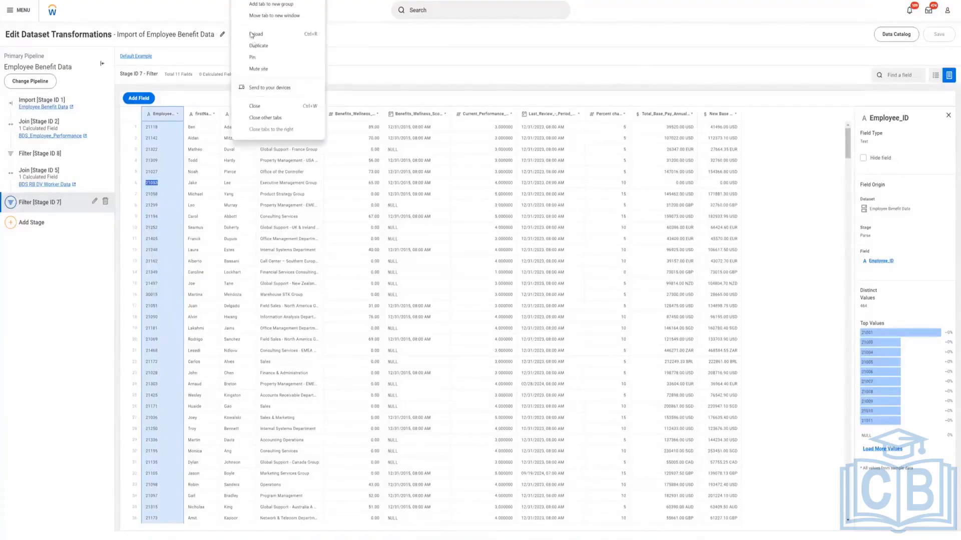
click(255, 48)
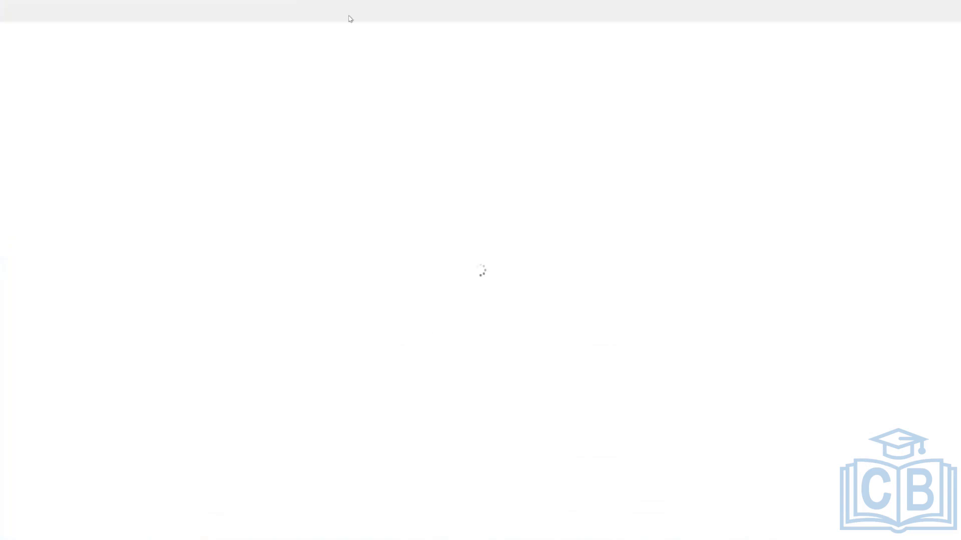
click(447, 15)
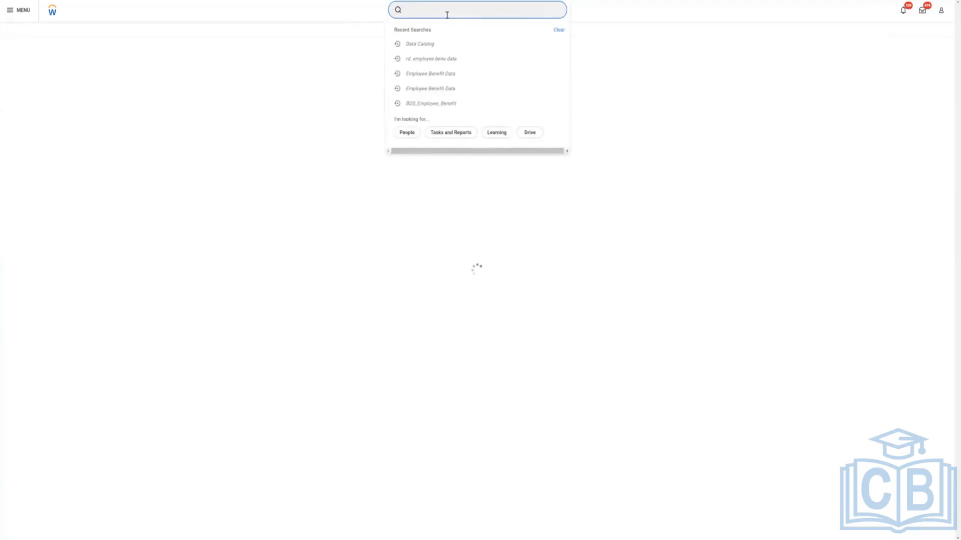
click(451, 14)
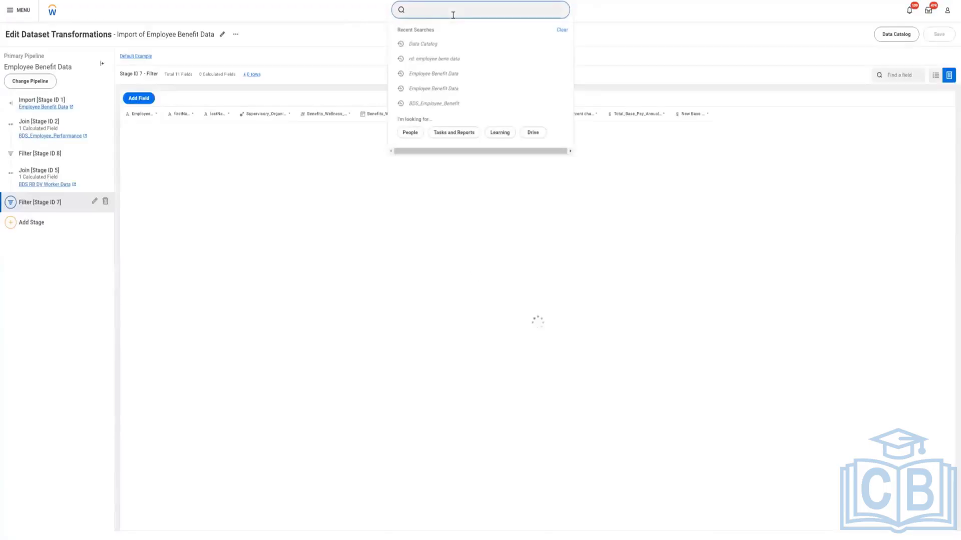
text(21053)
key(Return)
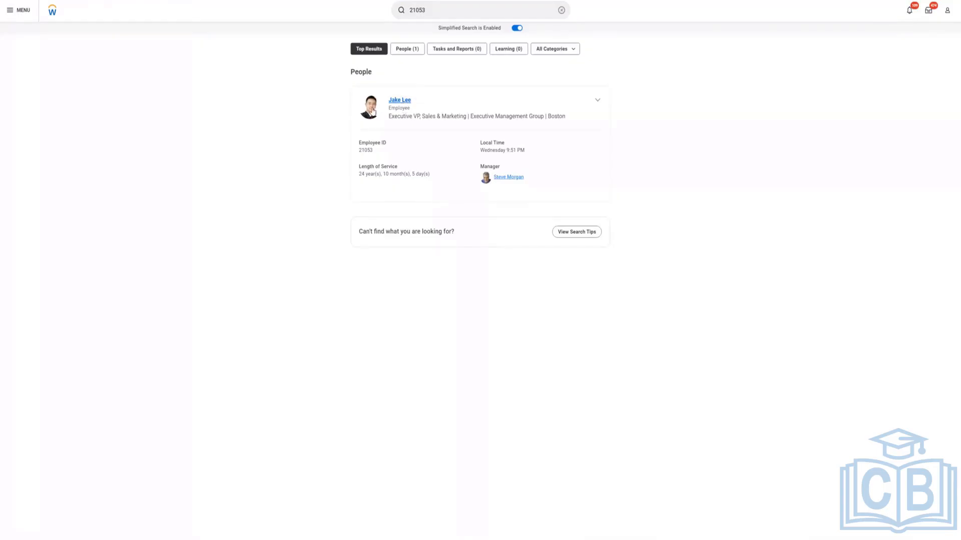
Open employee 21053's worker profile at its detailed Compensation tab.
click(400, 103)
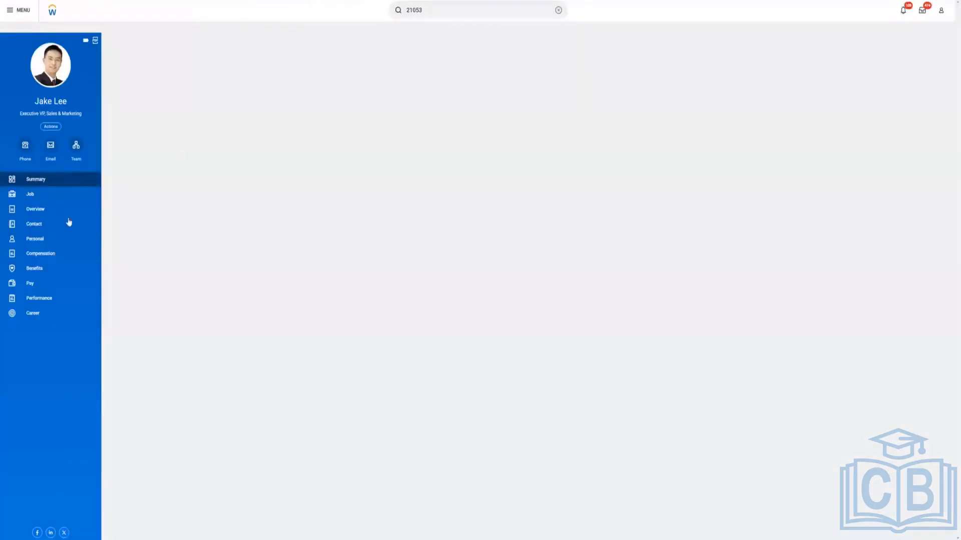
click(49, 259)
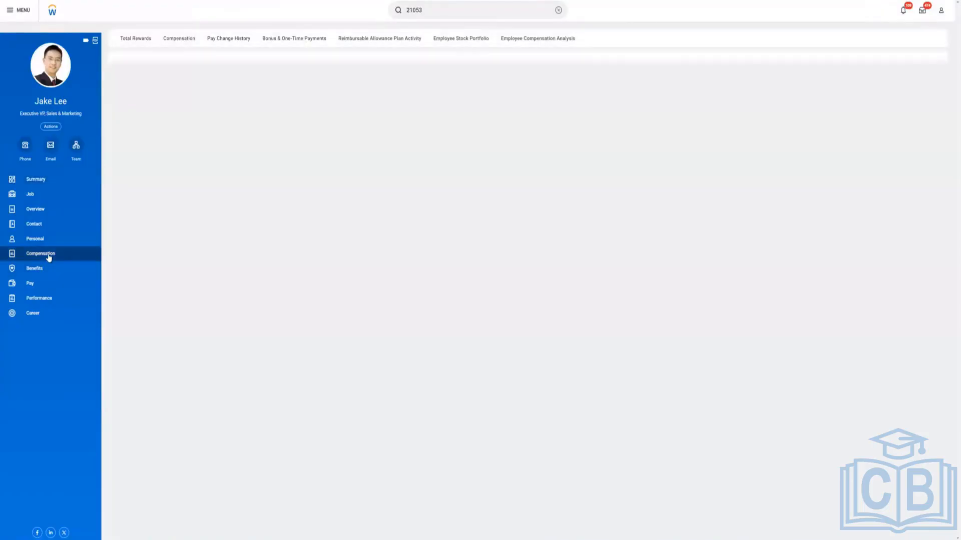
click(188, 43)
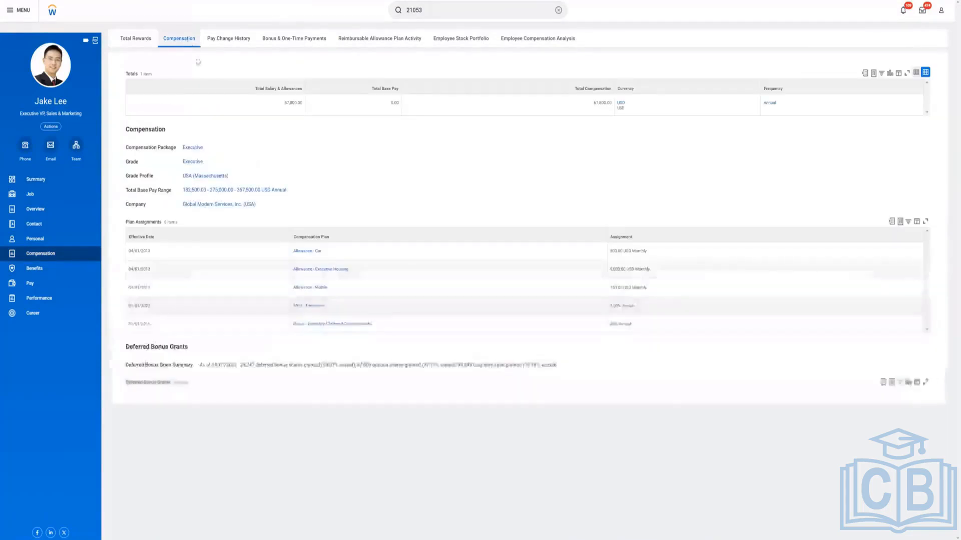
Review the compensation totals, confirming the total base pay is 0.00.
double_click(302, 104)
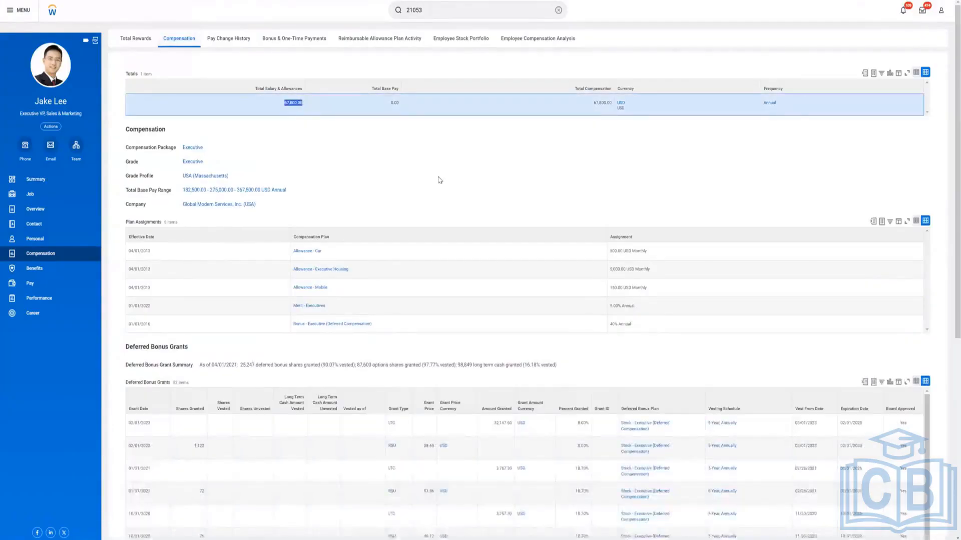
drag(391, 106, 394, 107)
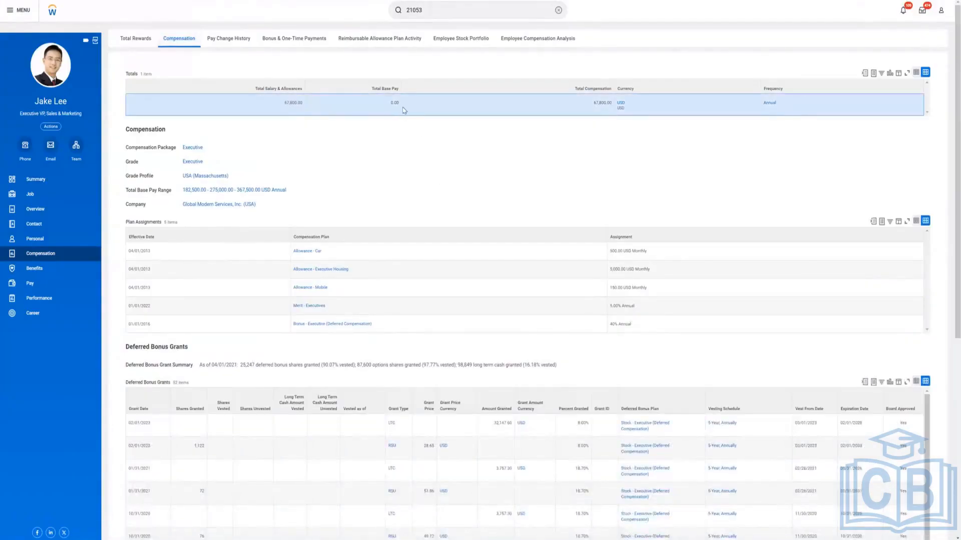
click(440, 133)
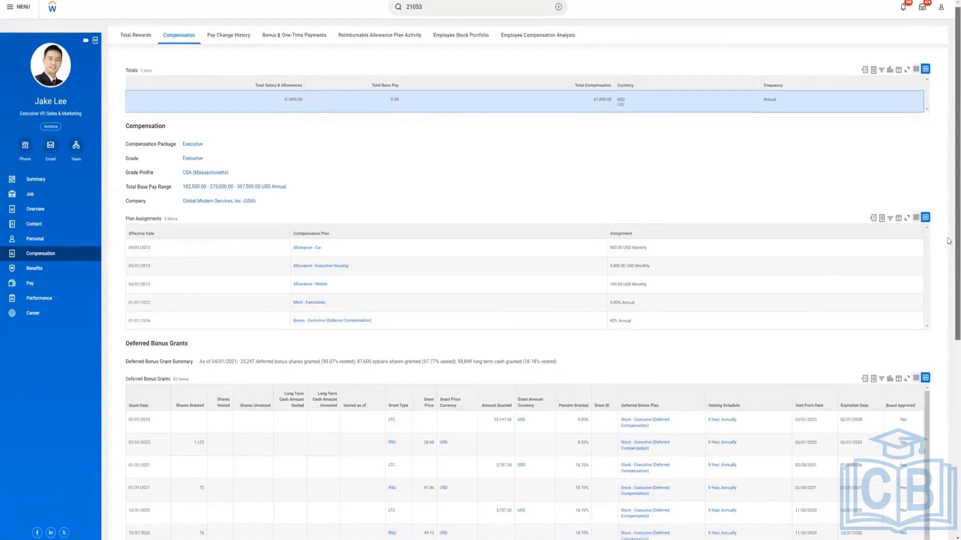
scroll(949, 241, down, 5)
scroll(461, 162, up, 5)
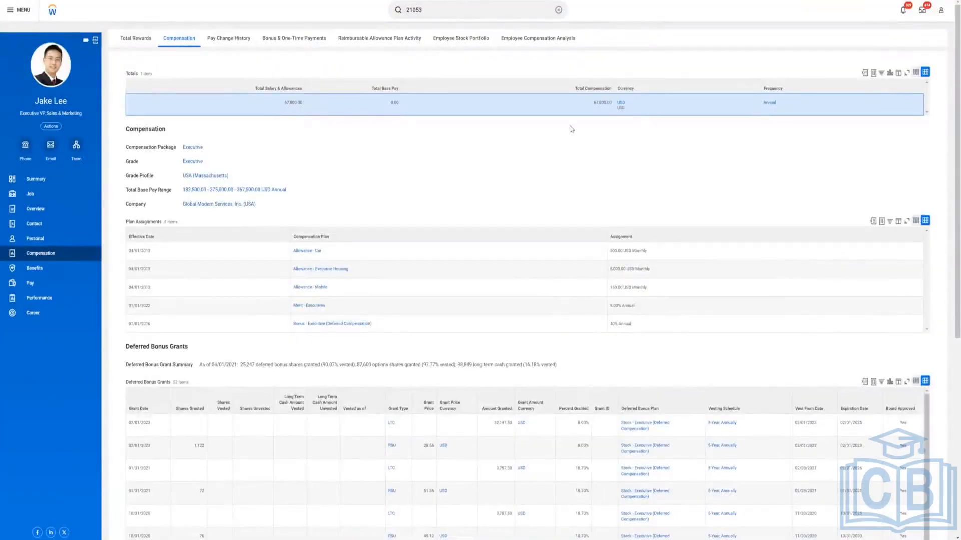
mouse_move(624, 107)
scroll(555, 177, down, 1)
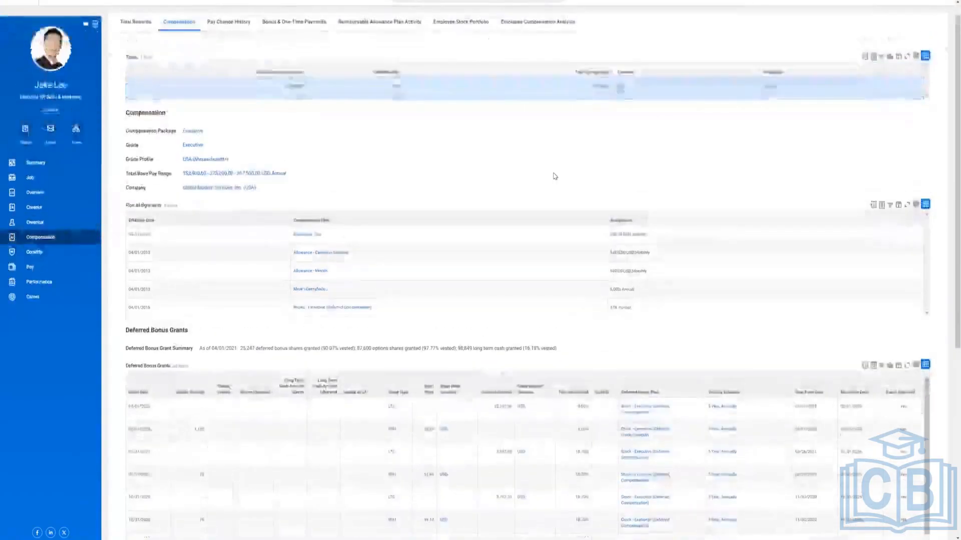
scroll(319, 32, up, 1)
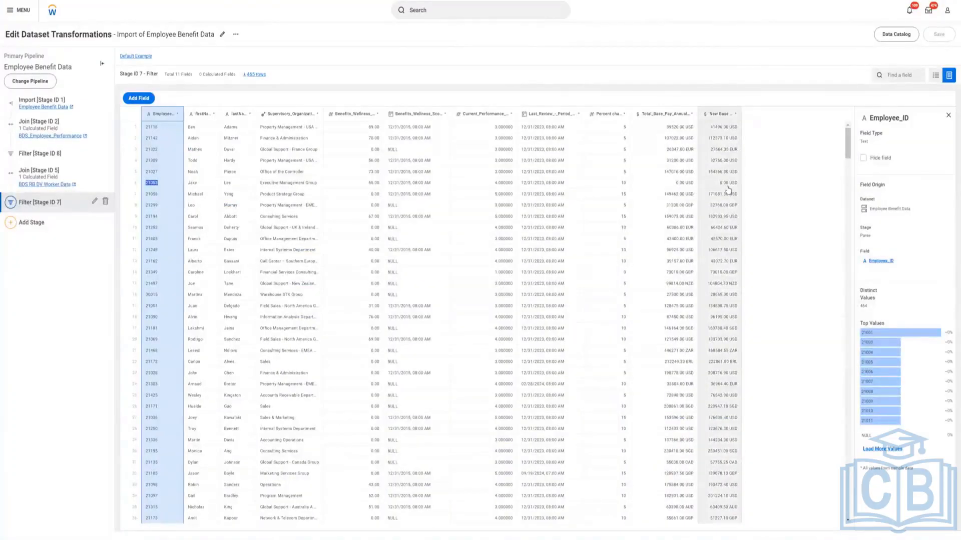
Add a second condition to Filter [Stage ID 7] on Total_Base_Pay_Annualized_-_Amount.
click(759, 194)
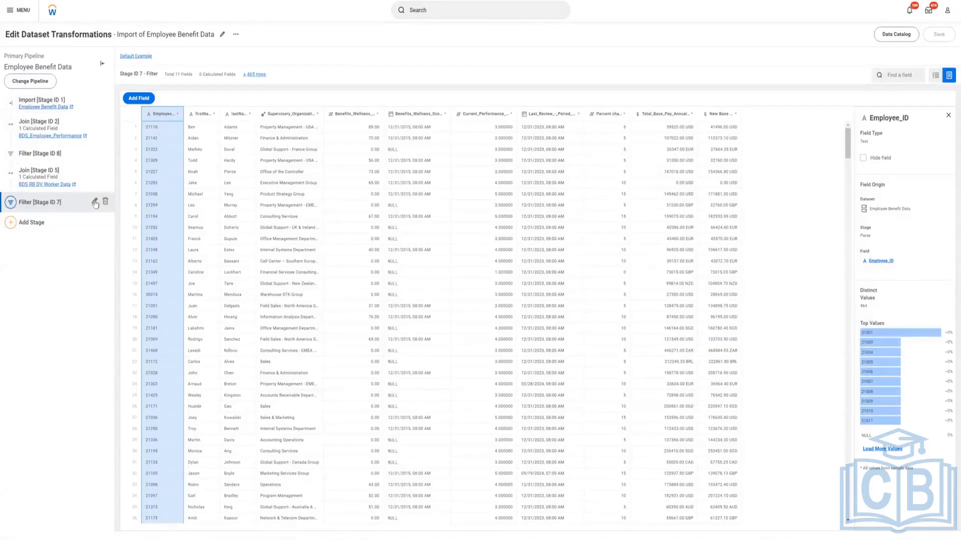
click(95, 202)
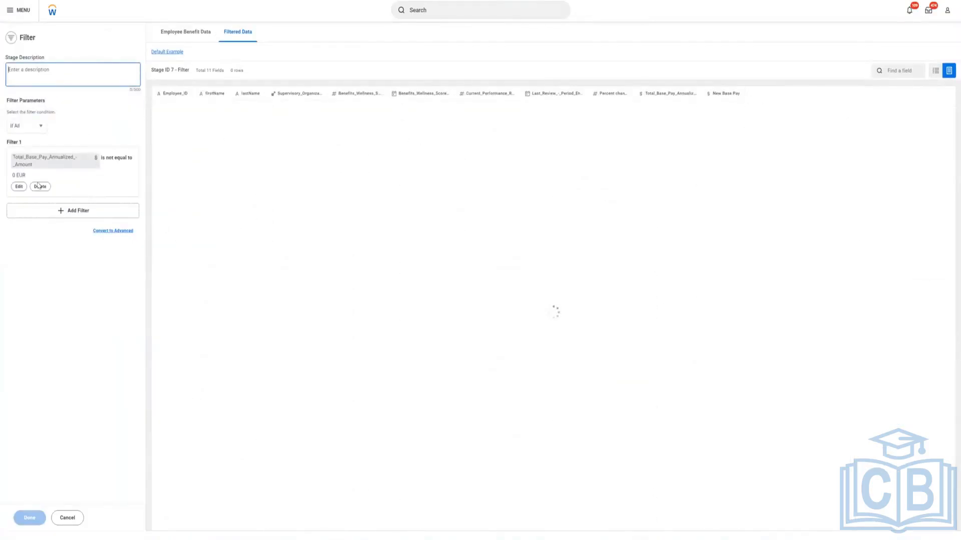
click(68, 214)
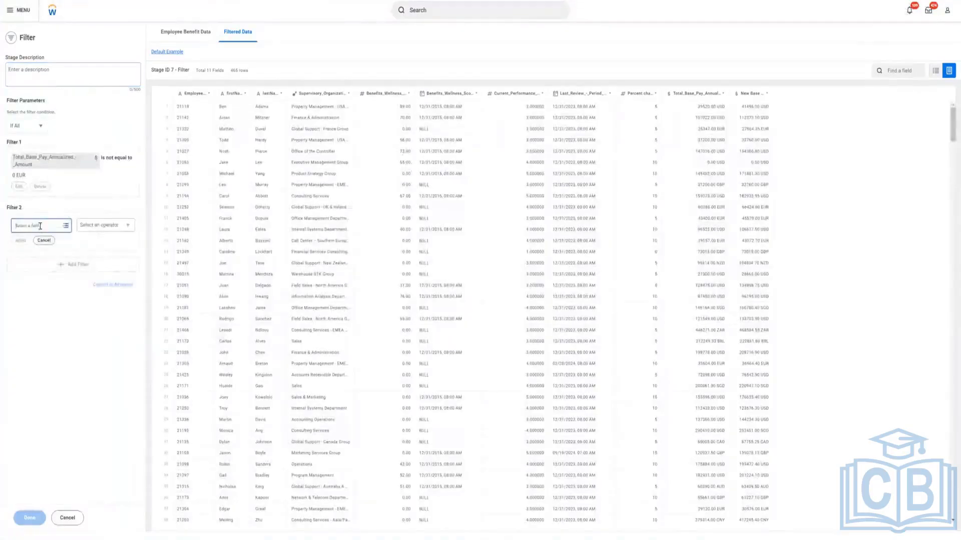
click(40, 227)
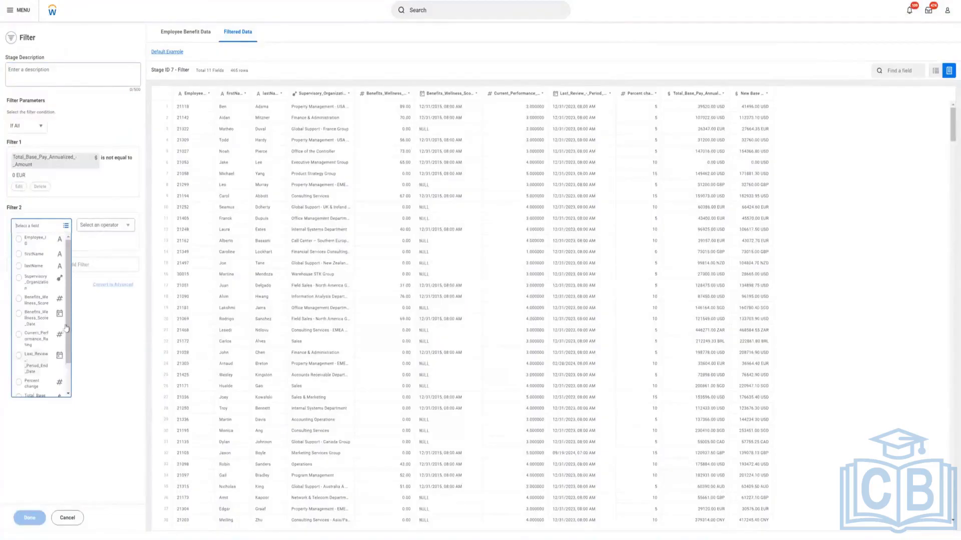
scroll(70, 396, down, 2)
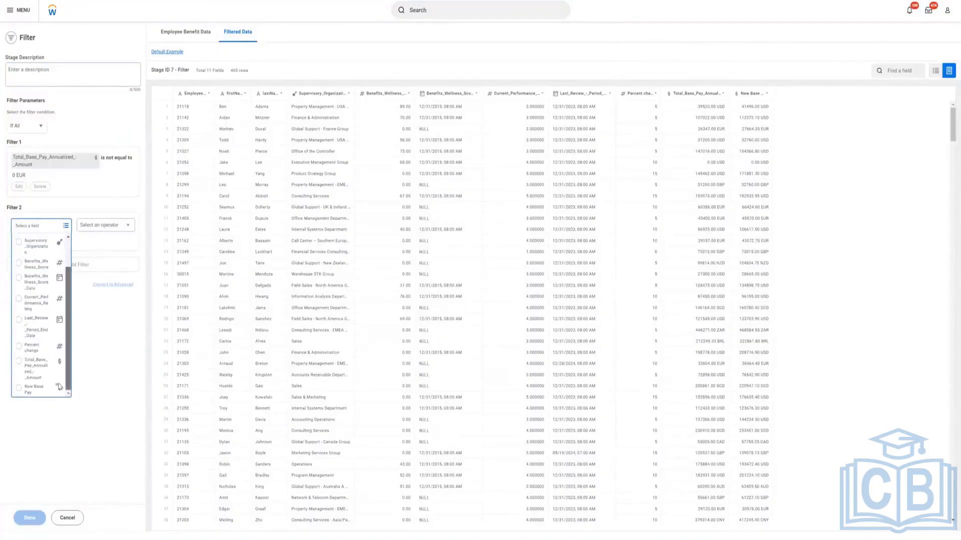
click(18, 365)
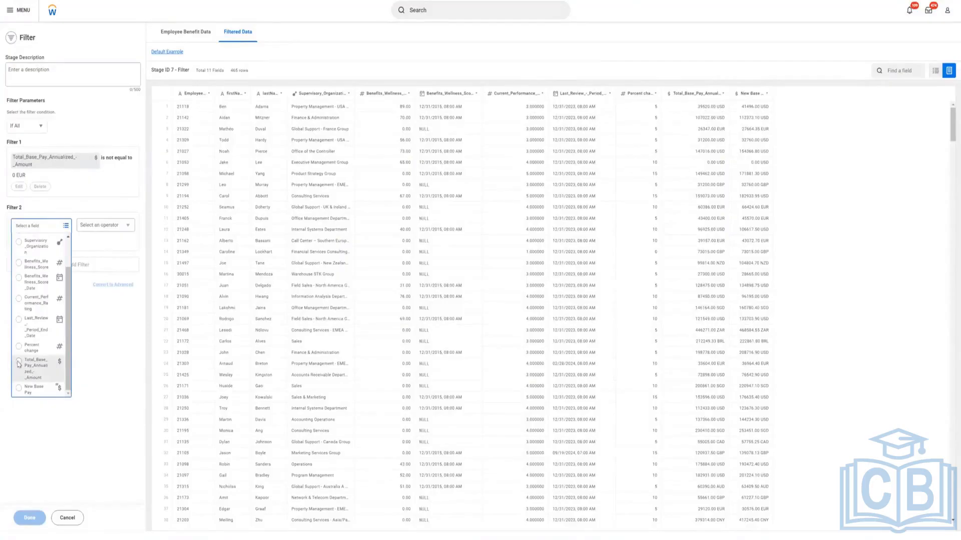
Set the second condition to 'is greater than' 0 USD and apply it.
click(115, 226)
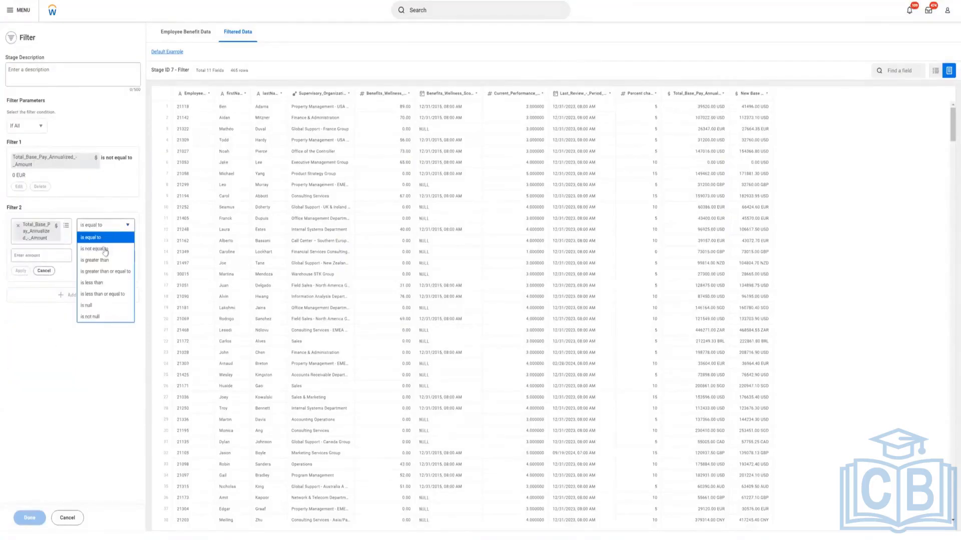
click(105, 252)
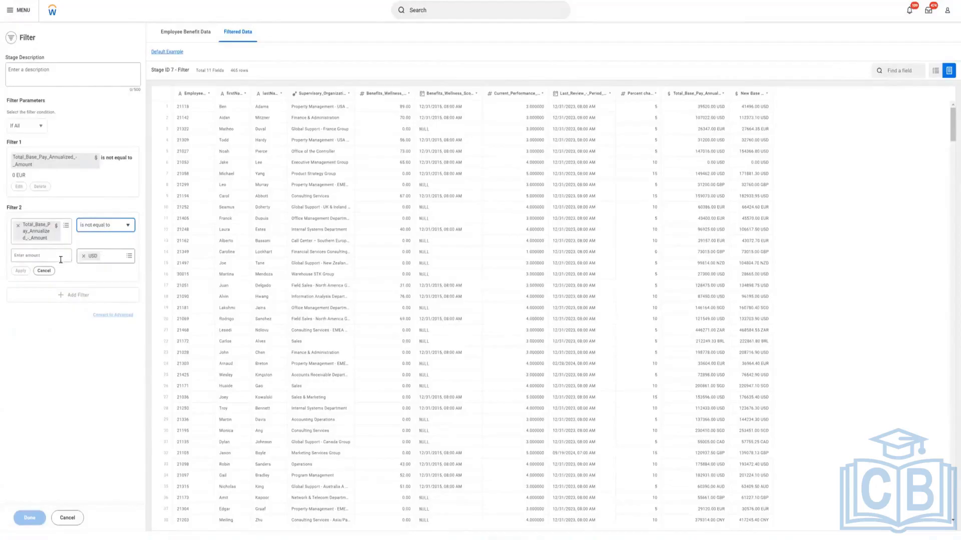
click(59, 255)
click(119, 230)
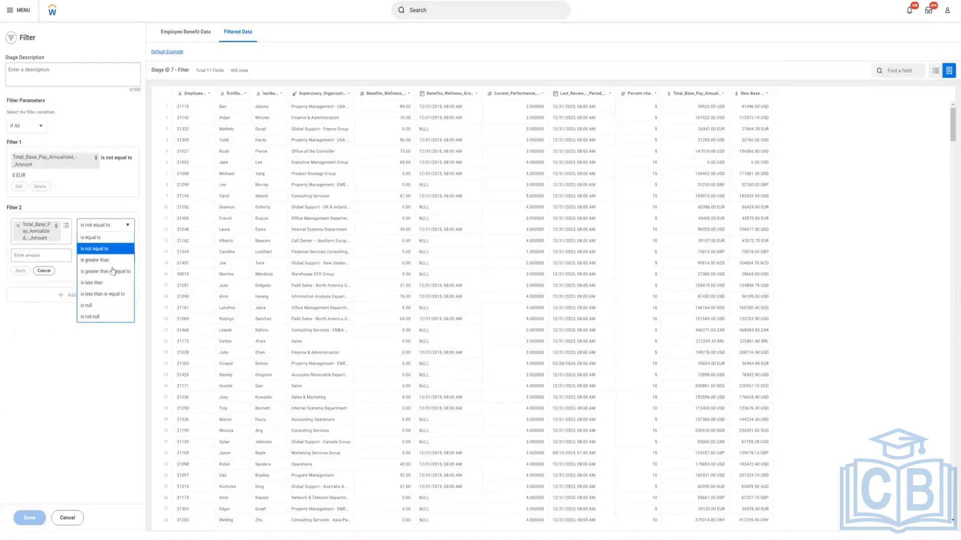
click(108, 260)
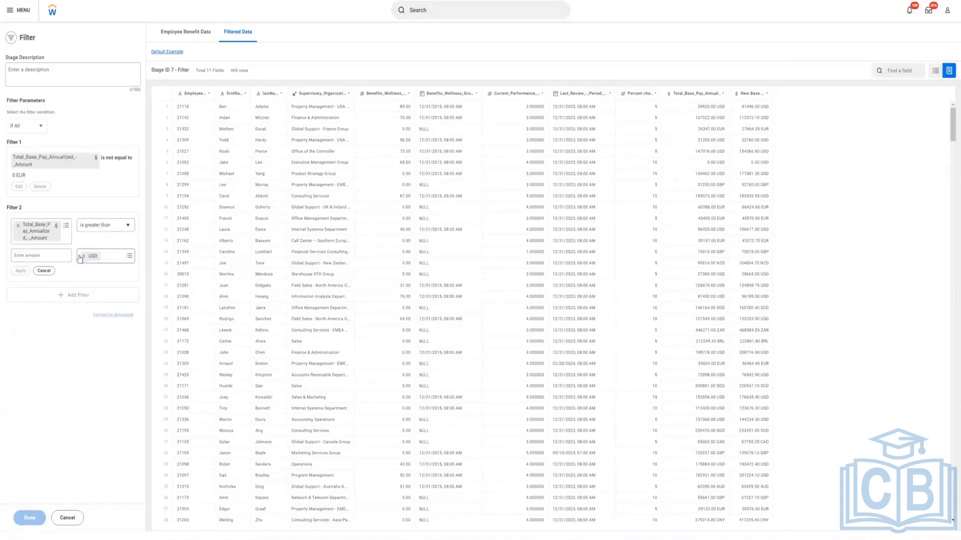
click(48, 260)
text(0)
click(94, 364)
click(21, 271)
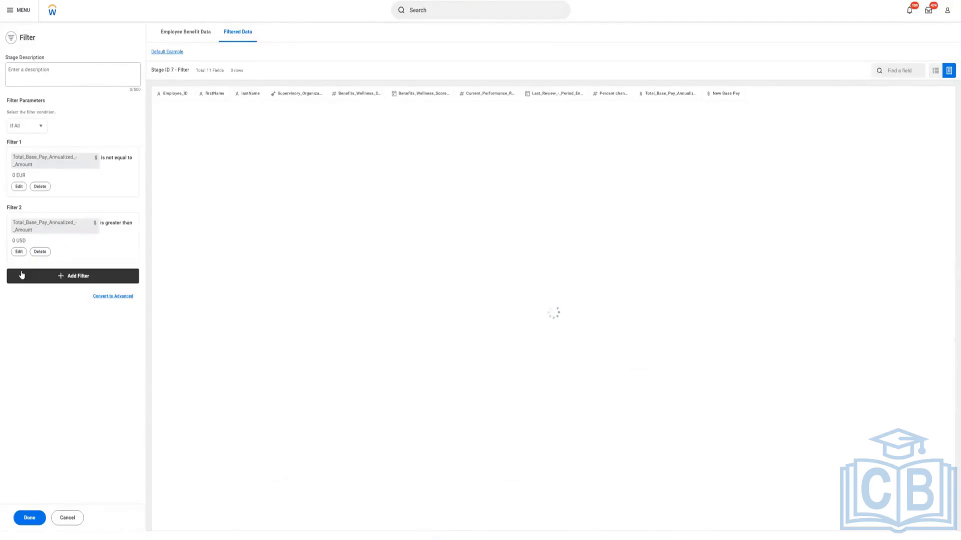
Add Filter 3 as Total_Base_Pay_Annualized_-_Amount 'is greater than'.
click(85, 278)
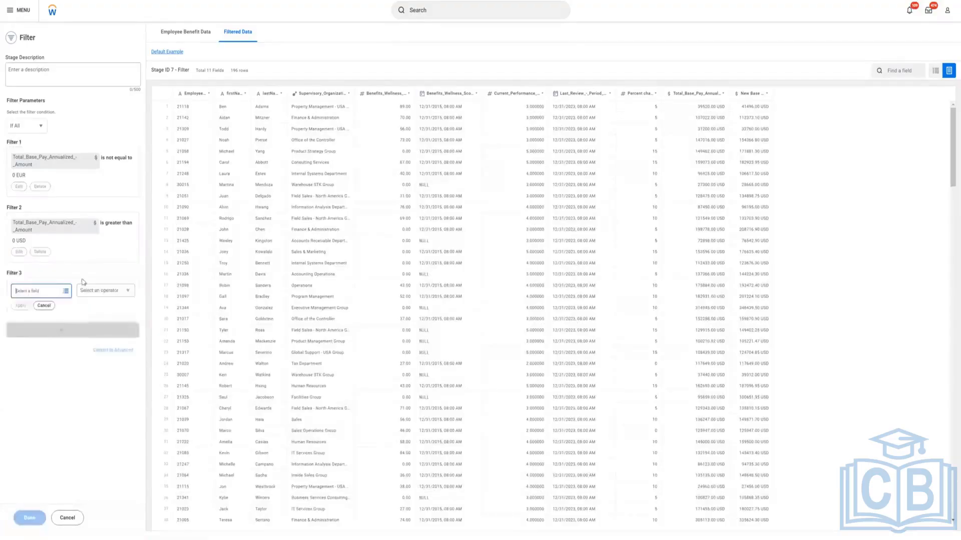
click(49, 289)
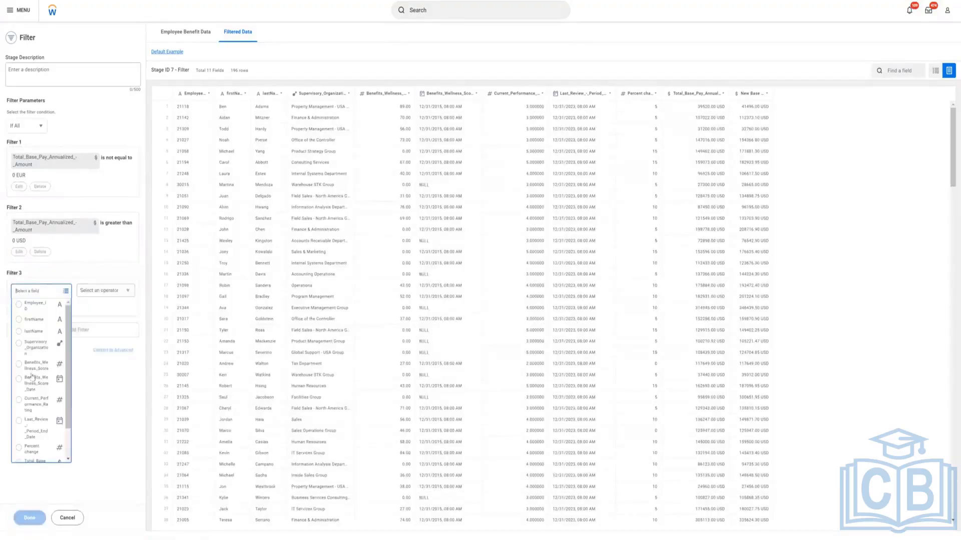
click(32, 459)
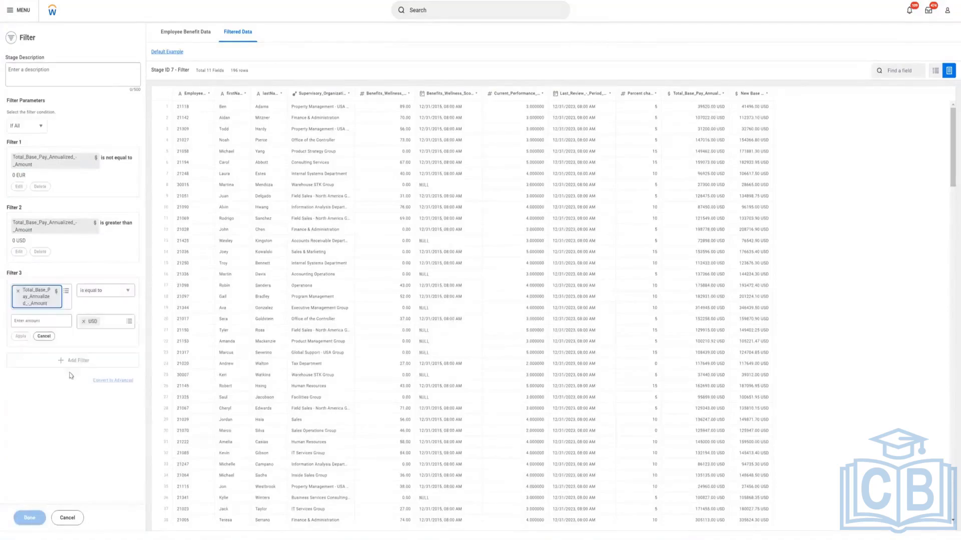
click(110, 292)
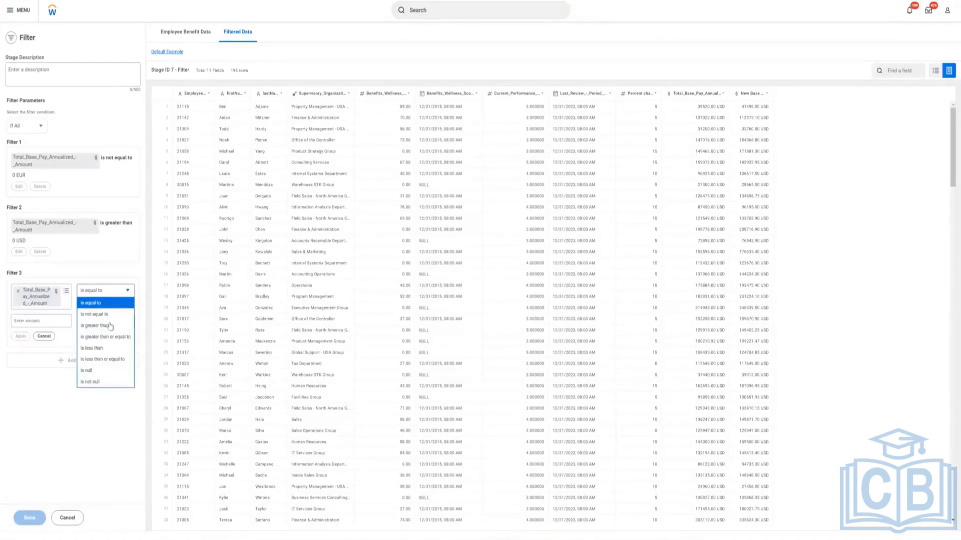
click(110, 325)
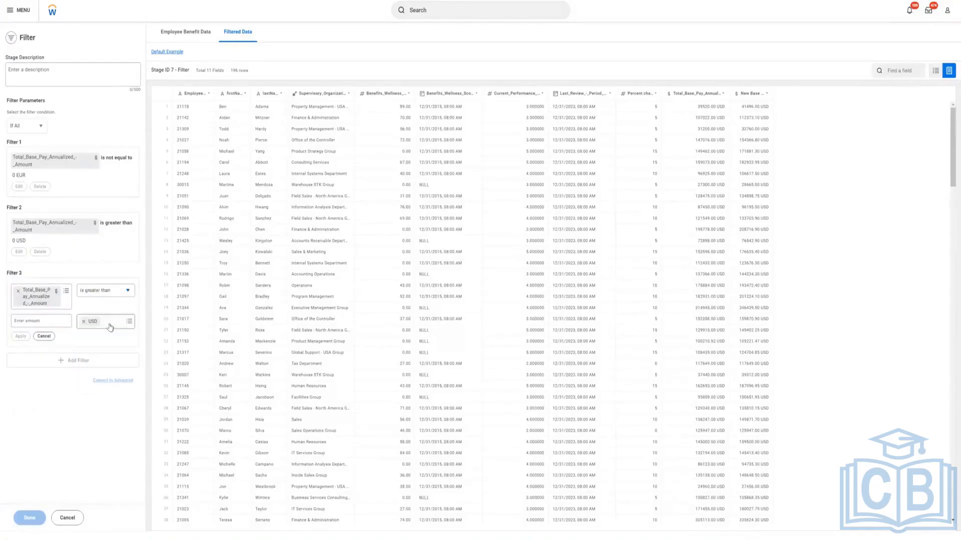
Give Filter 3 an amount of 0 in EUR, apply it and close the filter stage.
click(57, 319)
text(6)
click(84, 322)
click(84, 323)
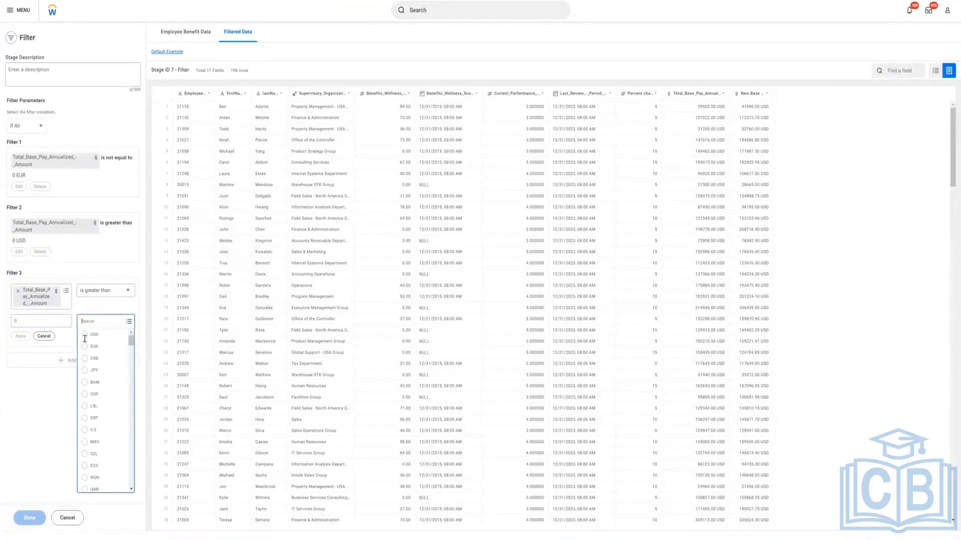
click(86, 347)
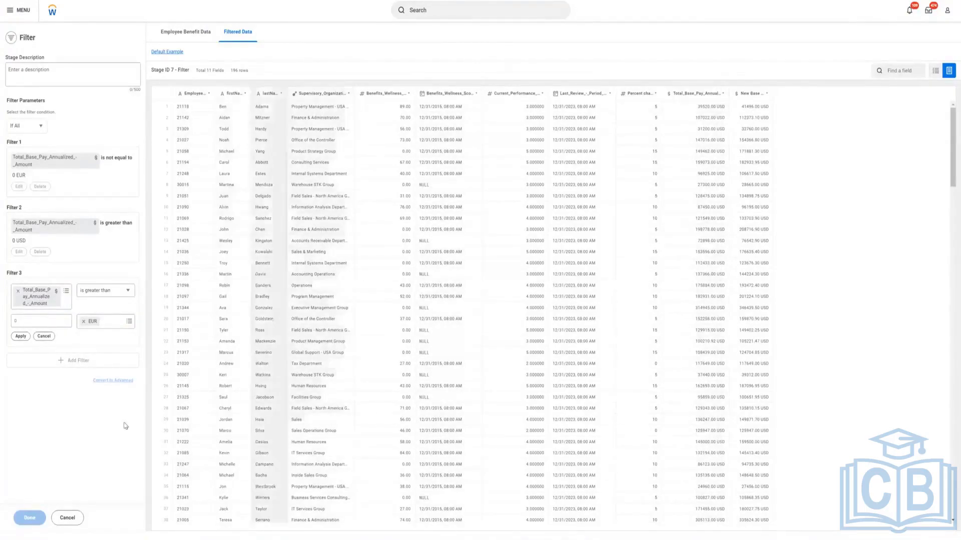
click(20, 338)
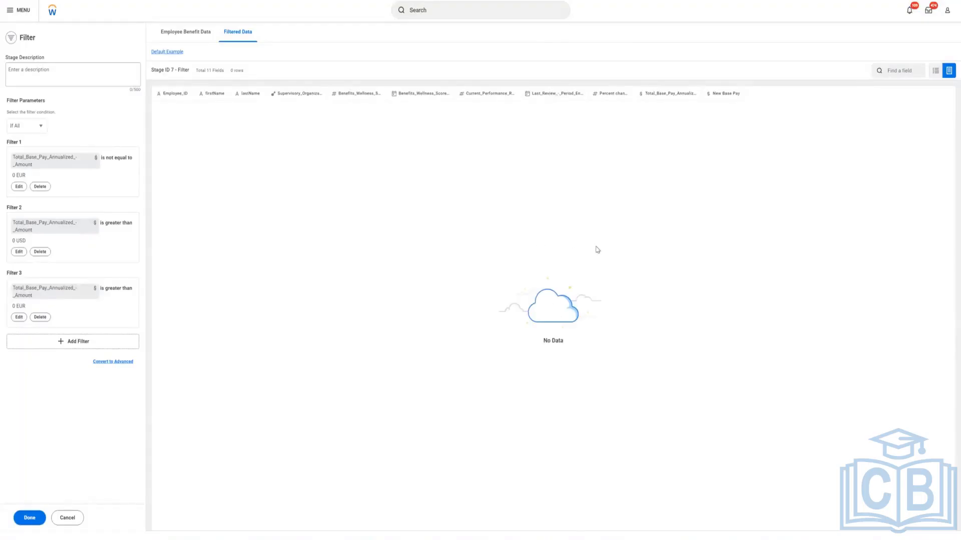
click(31, 519)
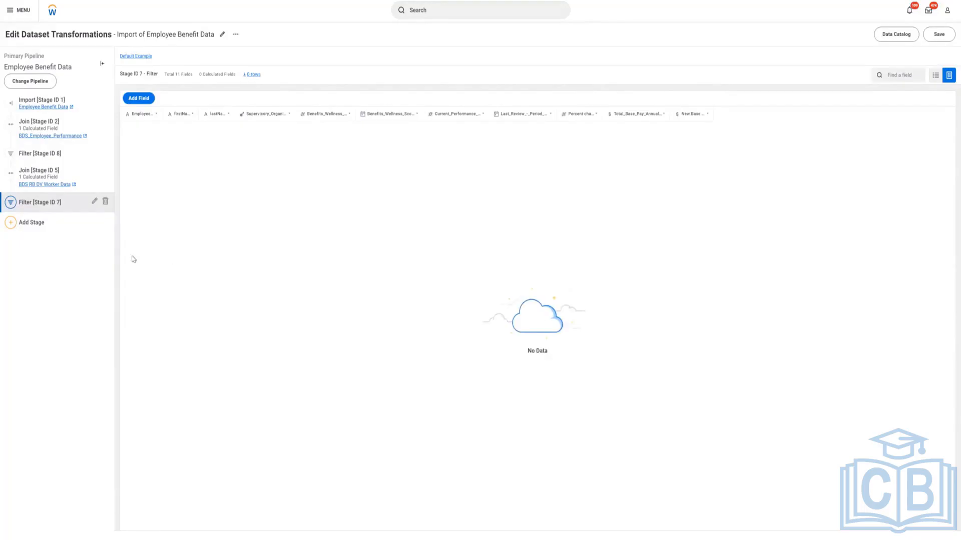
Save the transformations, then check Filter stage 7's settings and cancel without changes.
click(939, 35)
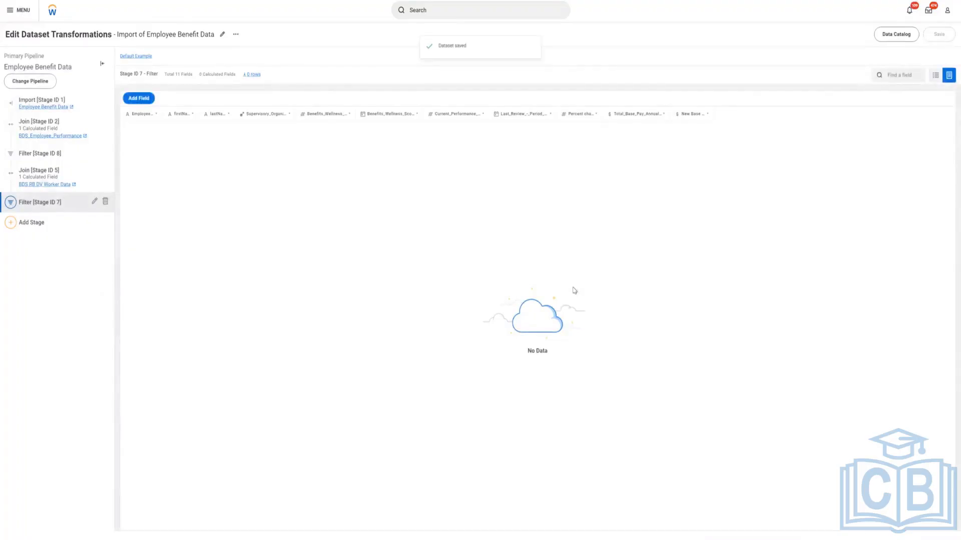
click(96, 201)
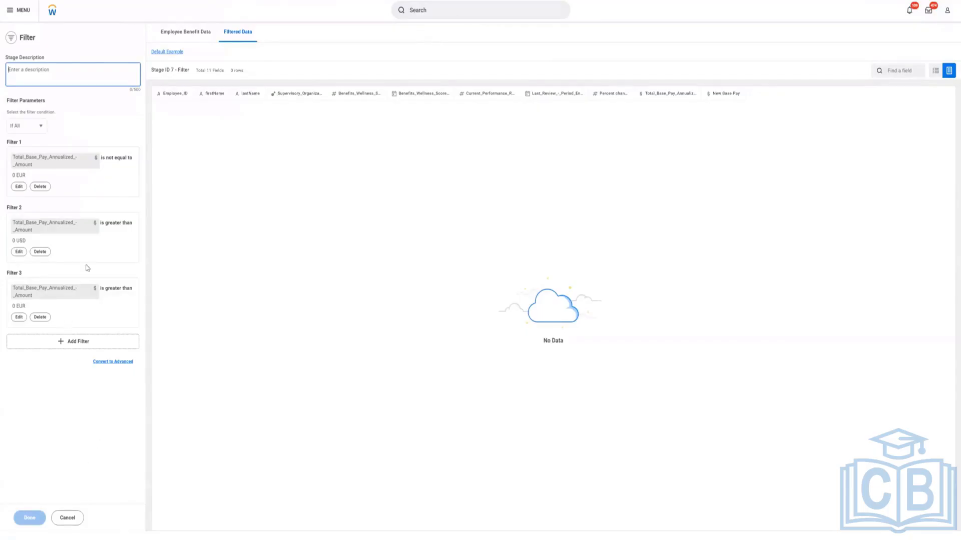
click(69, 518)
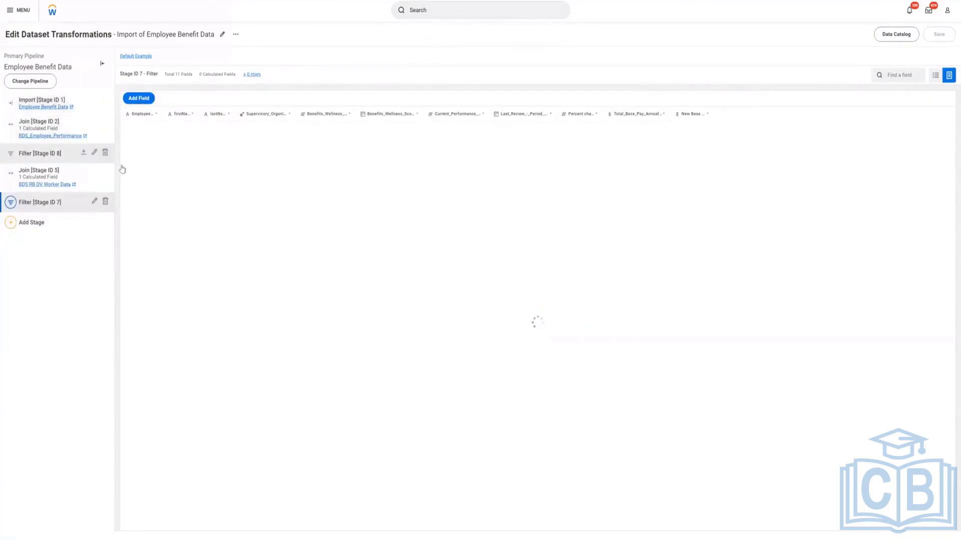
Include Location_Address_-_Country from BDS RB DV Worker Data in Join [Stage ID 5], giving 12 fields.
click(94, 173)
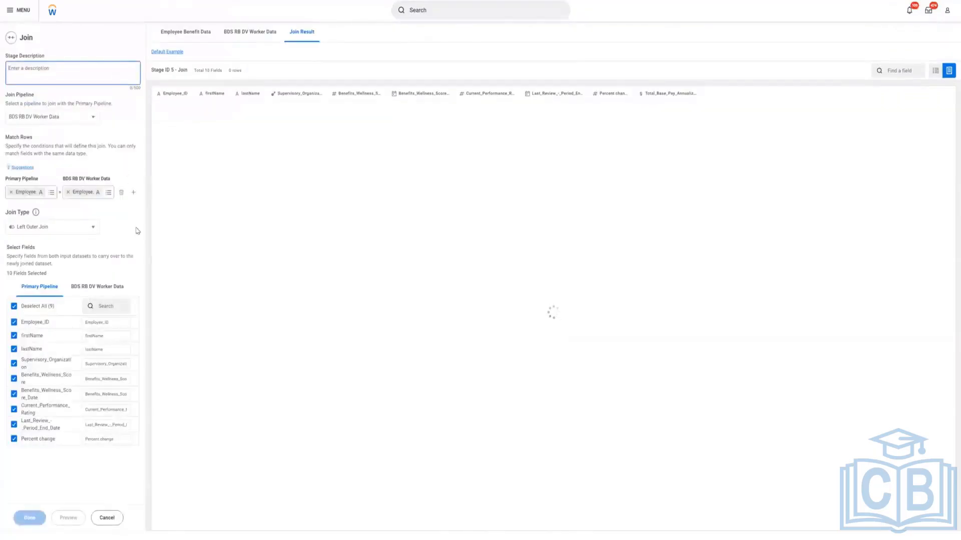
click(97, 292)
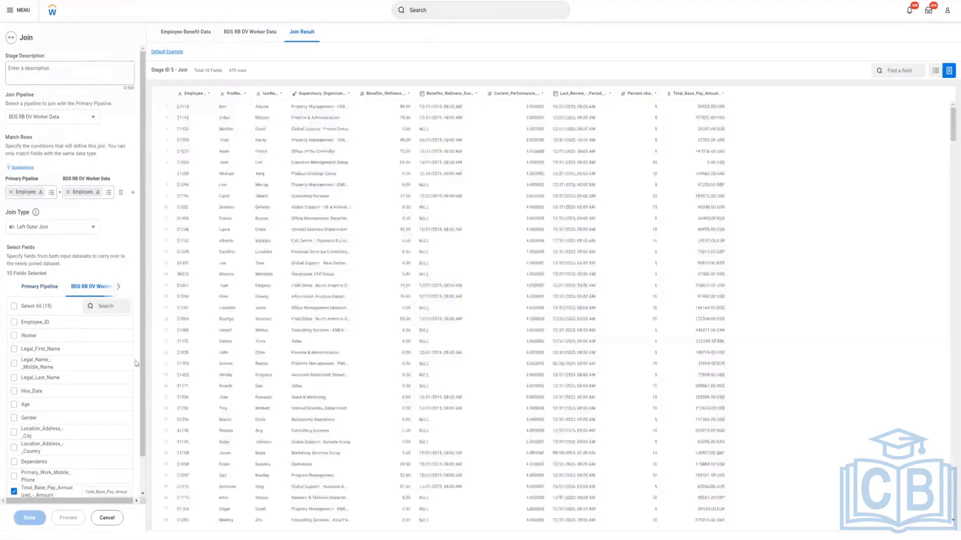
click(13, 448)
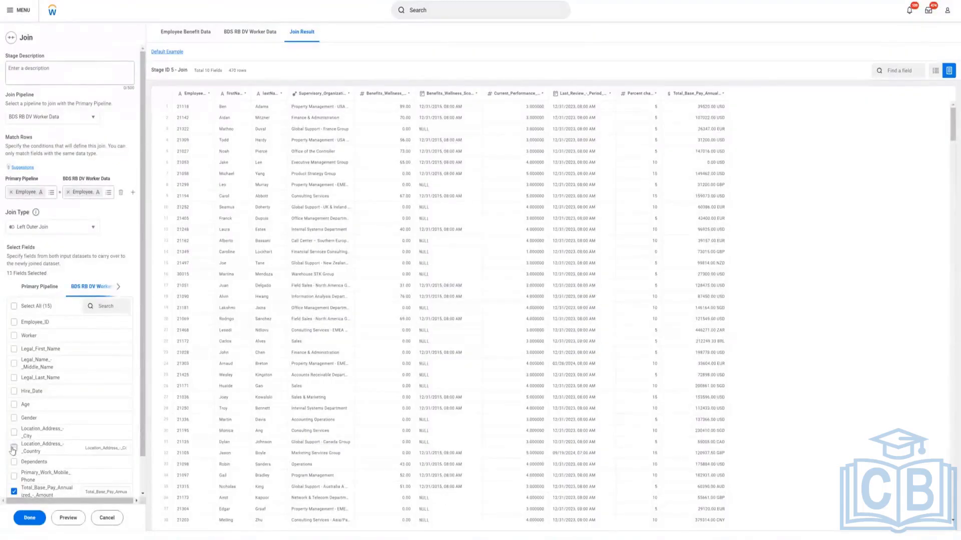
click(30, 517)
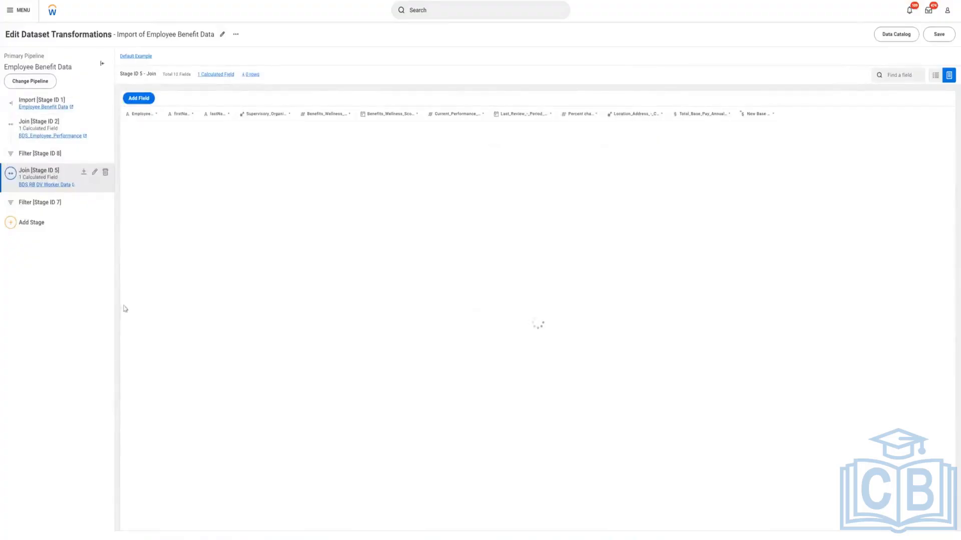
click(59, 202)
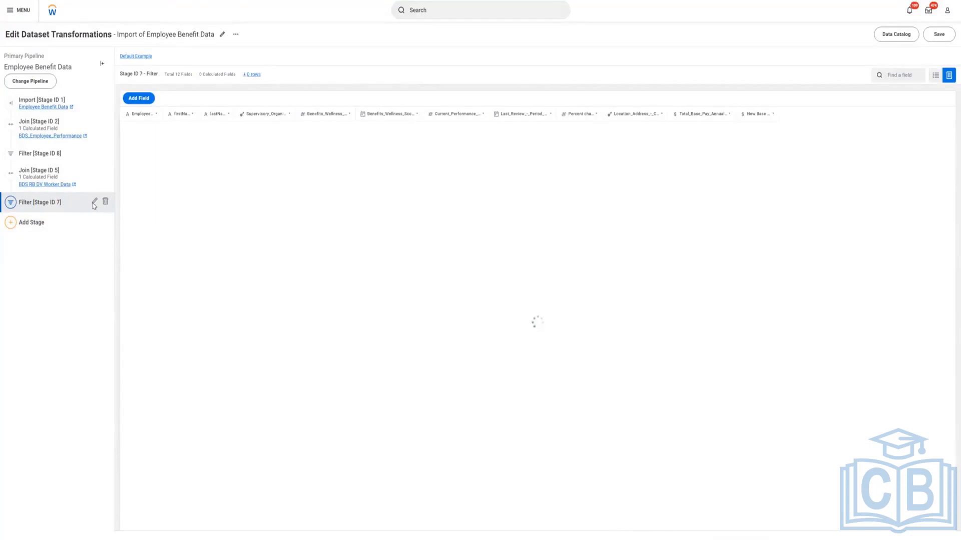
Delete Filter stage 7's greater-than-0 USD condition, restoring 78 rows, and add a new filter.
click(94, 205)
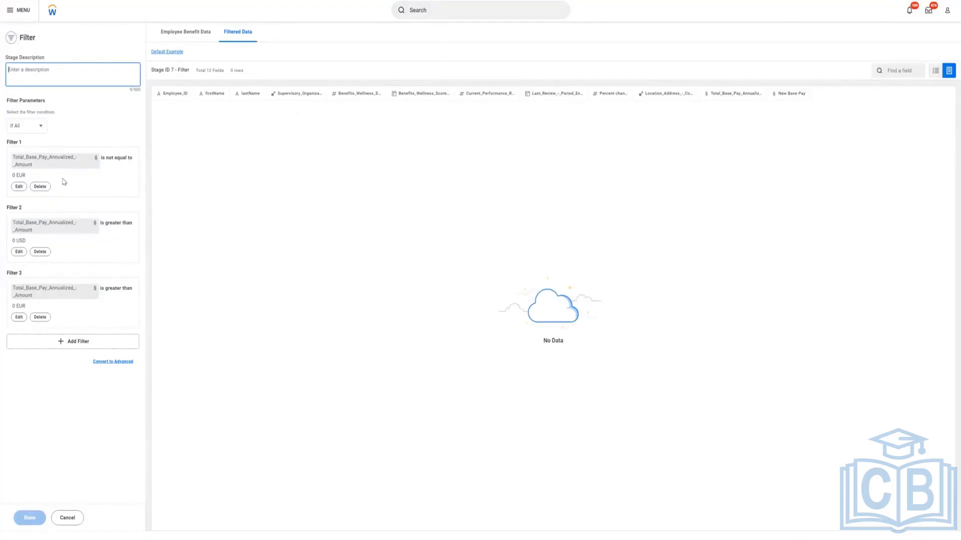
click(41, 253)
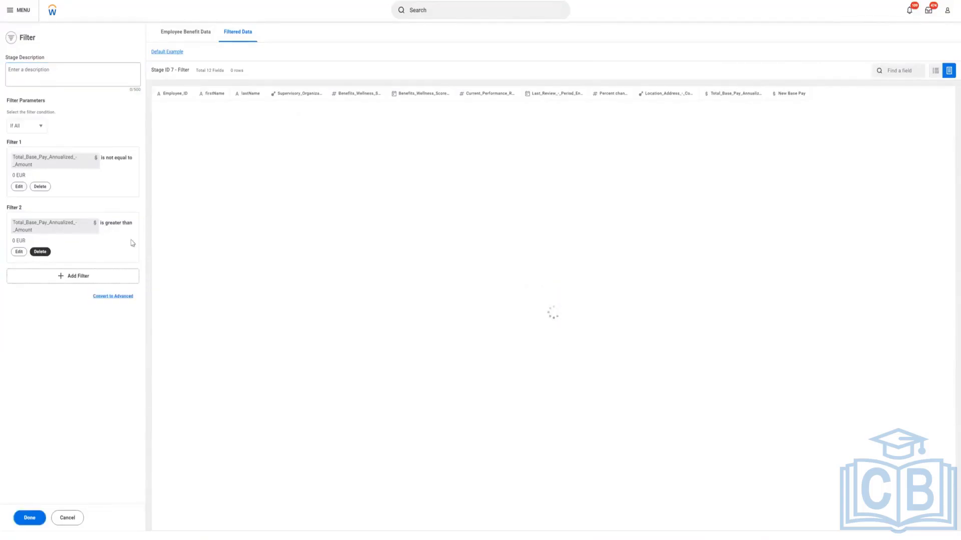
click(102, 276)
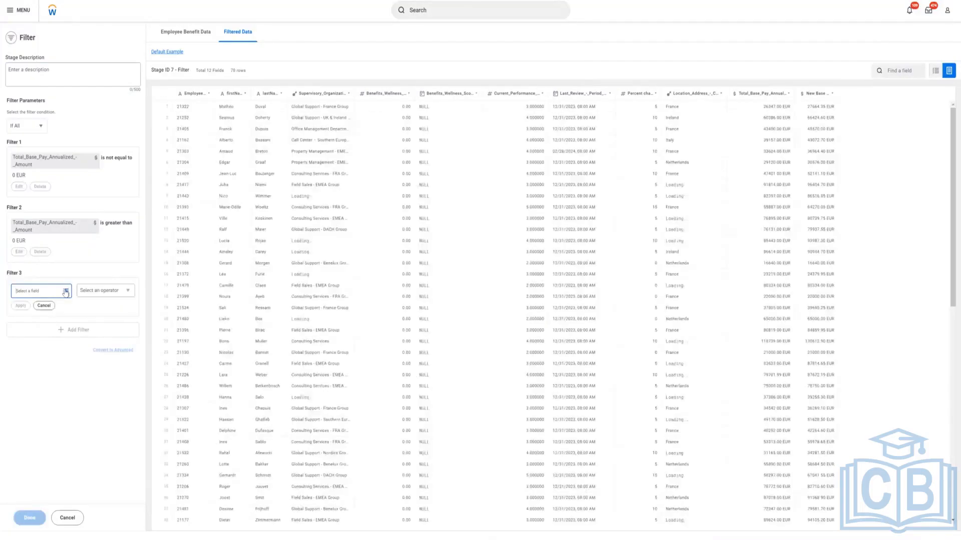
Set the new filter to Location_Address_Country 'is equal to'.
click(66, 291)
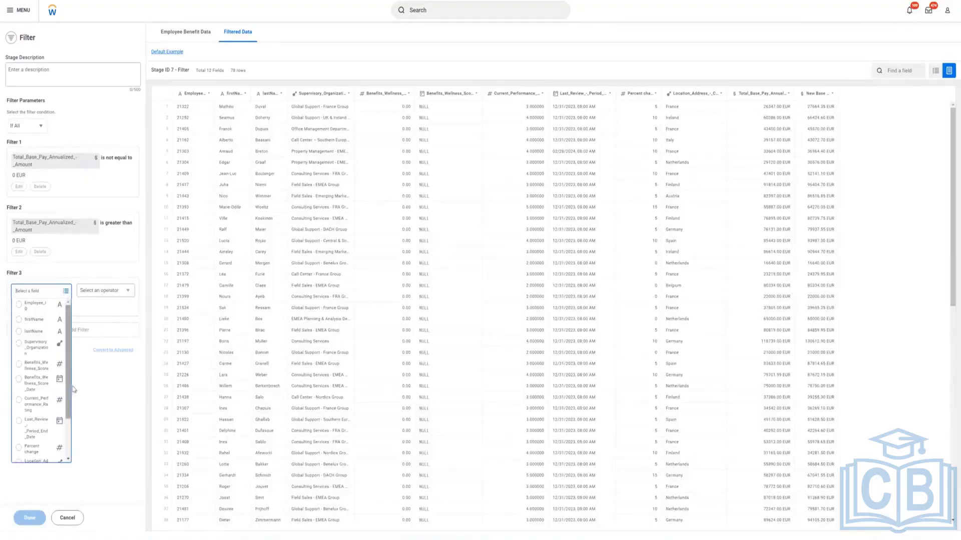
scroll(44, 400, down, 3)
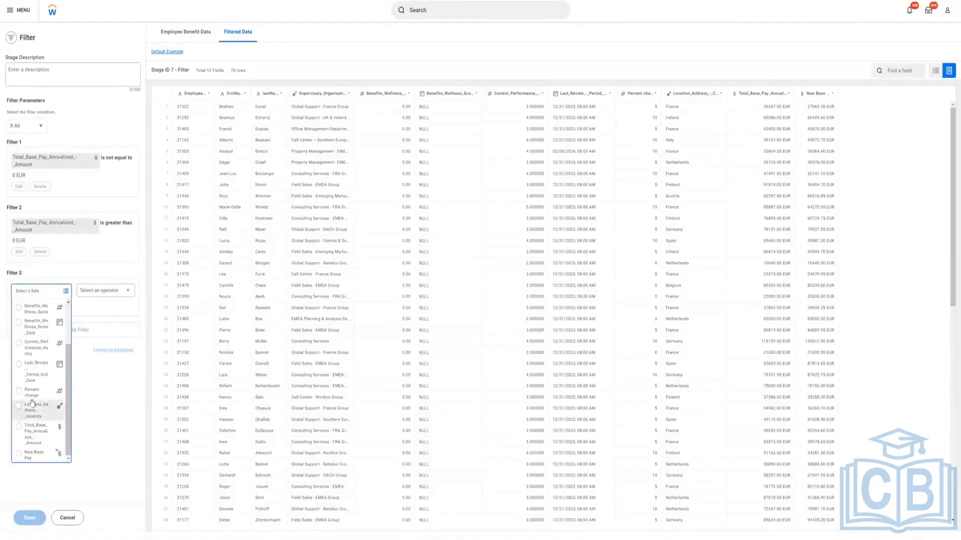
click(21, 412)
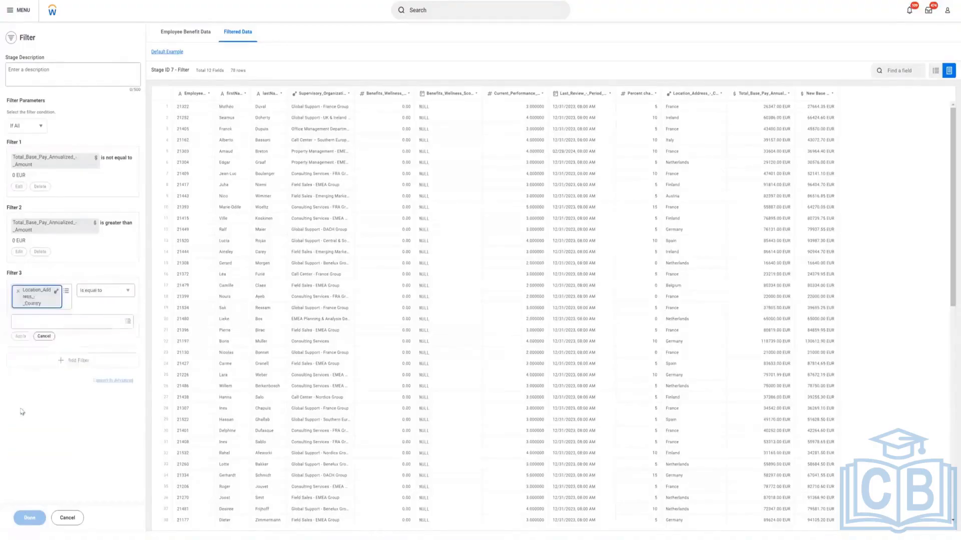
click(112, 291)
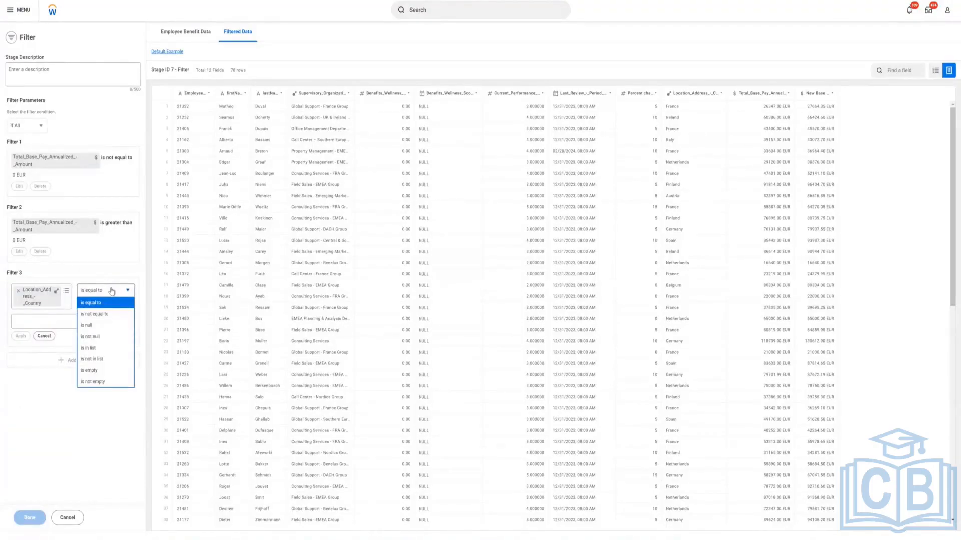
click(67, 320)
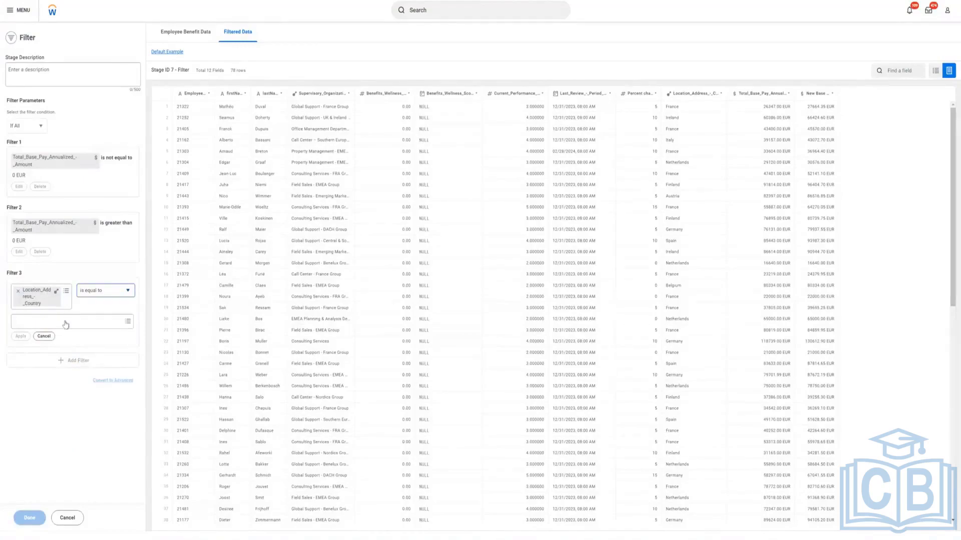
Choose Germany as the country value, after trying France, and apply the filter.
click(65, 322)
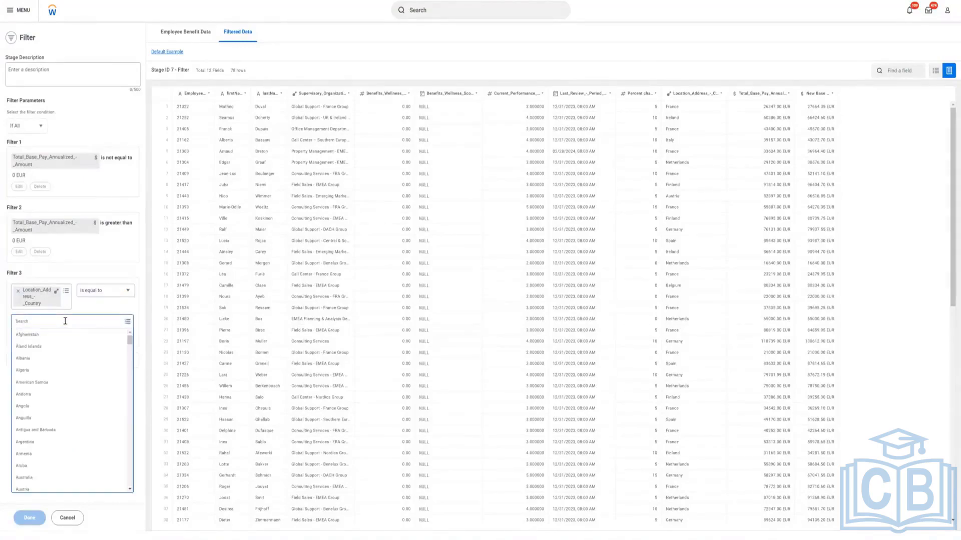
text(france)
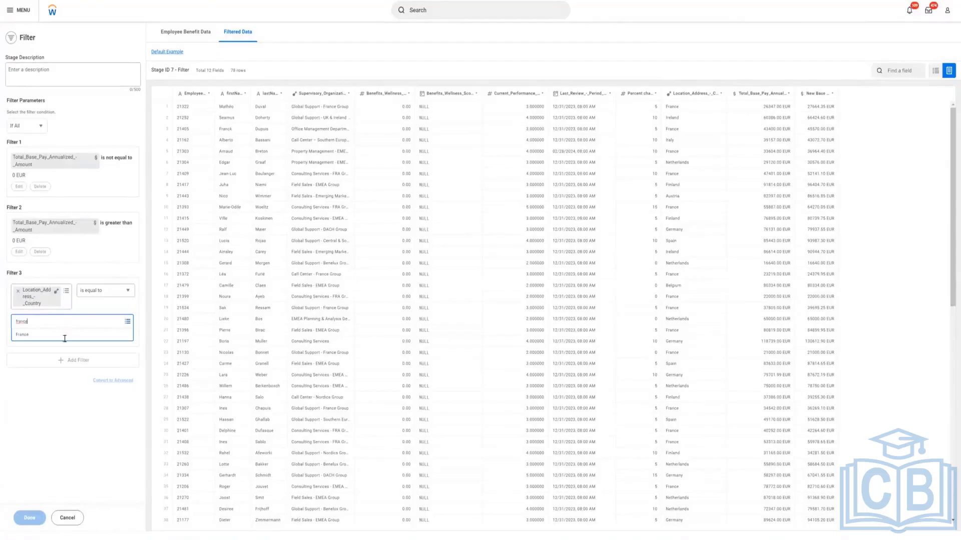
click(66, 335)
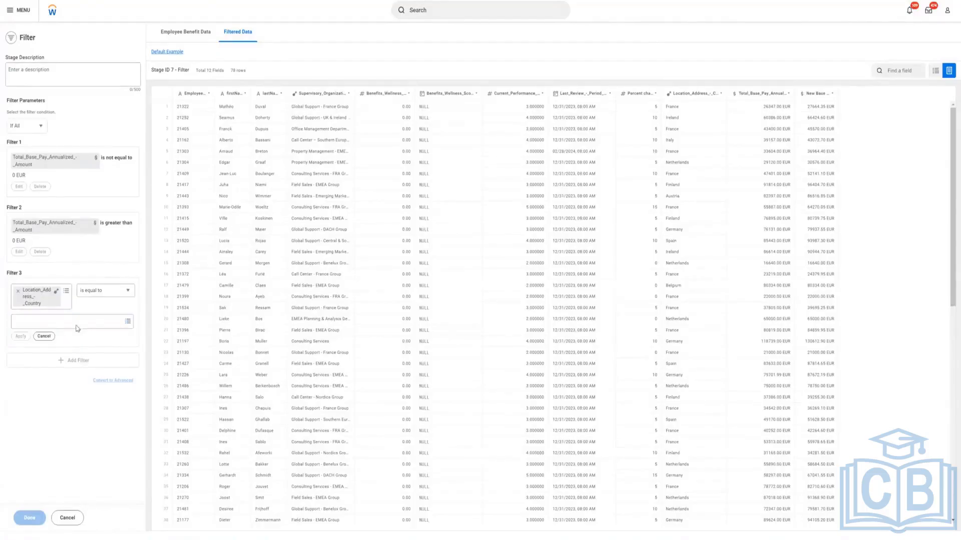
click(75, 322)
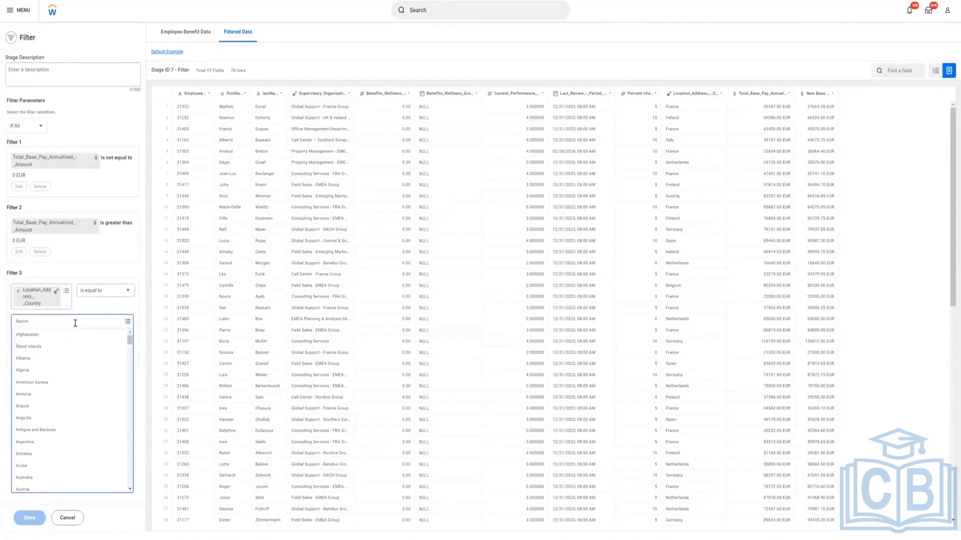
text(france)
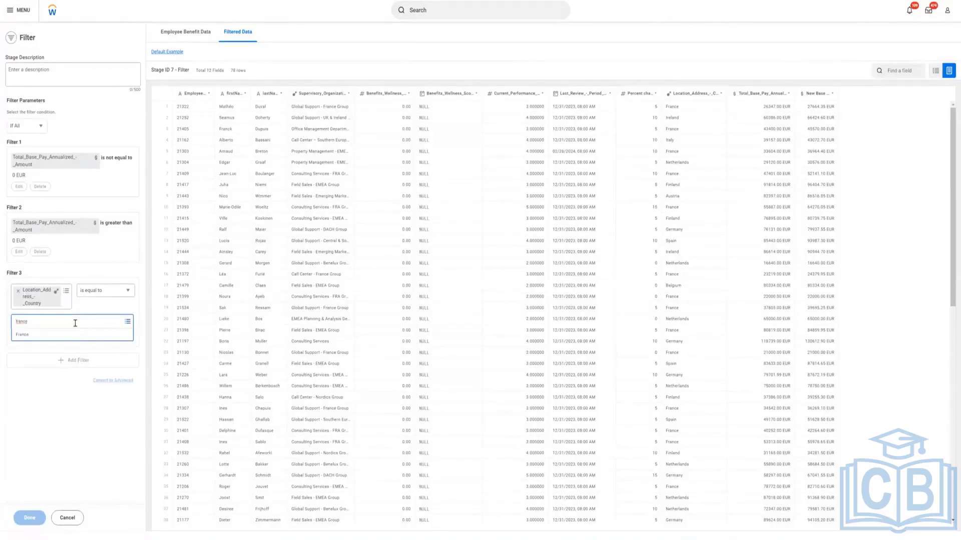
click(78, 335)
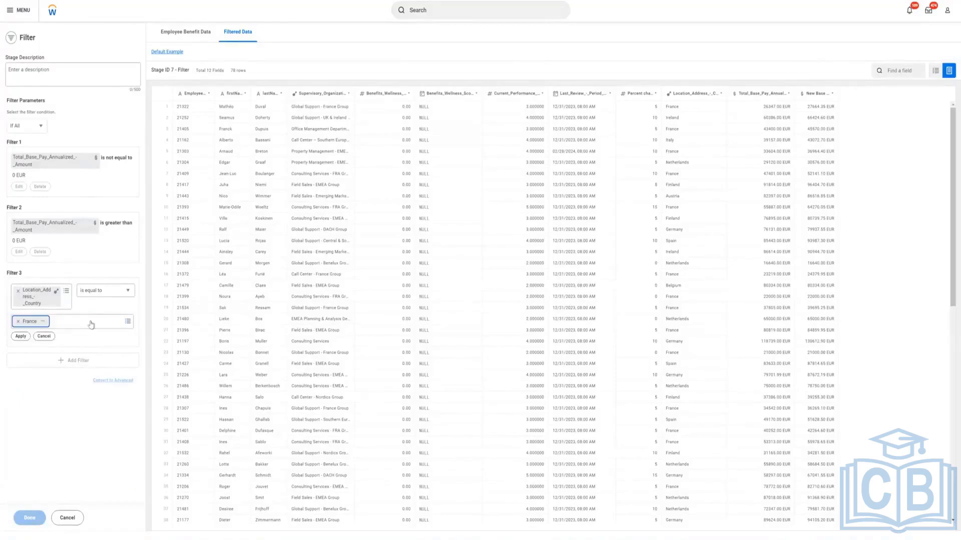
click(92, 322)
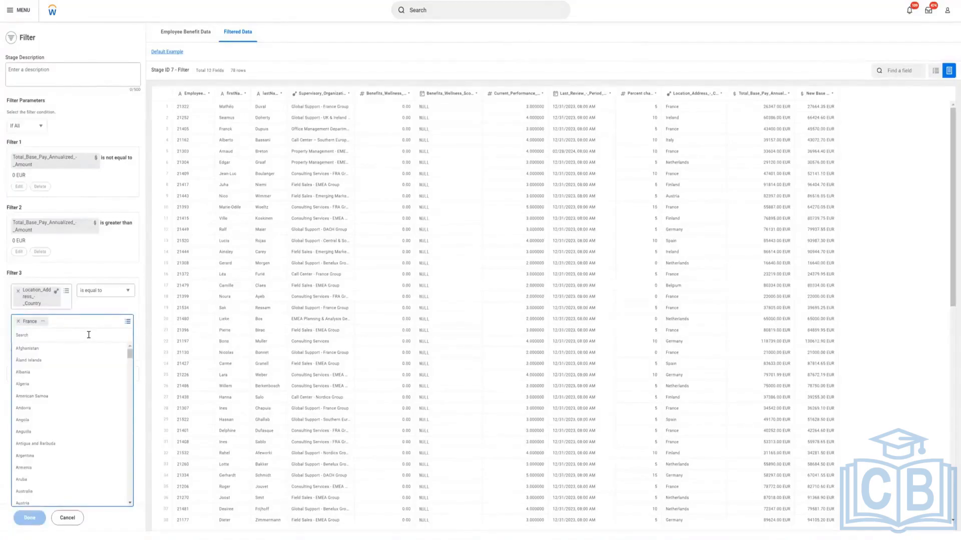
text(Germany)
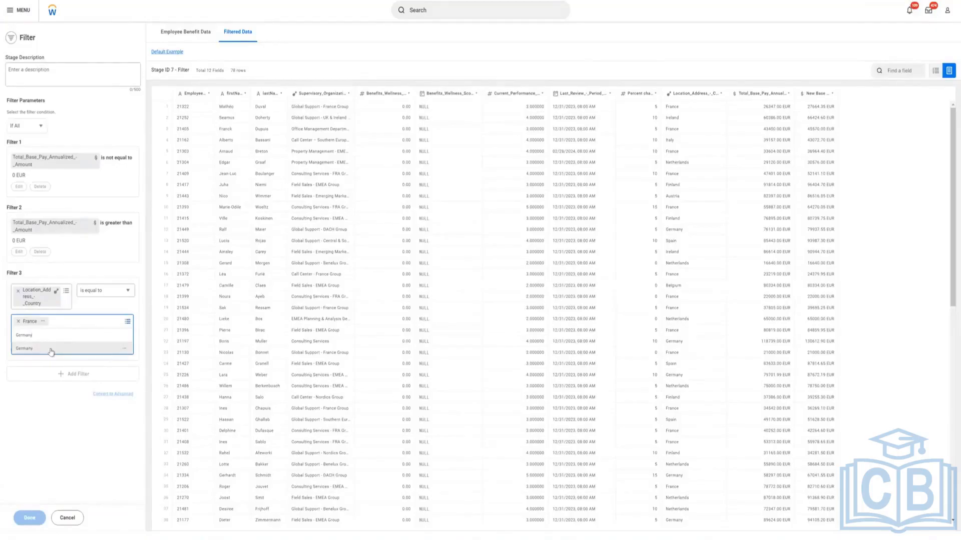
click(50, 351)
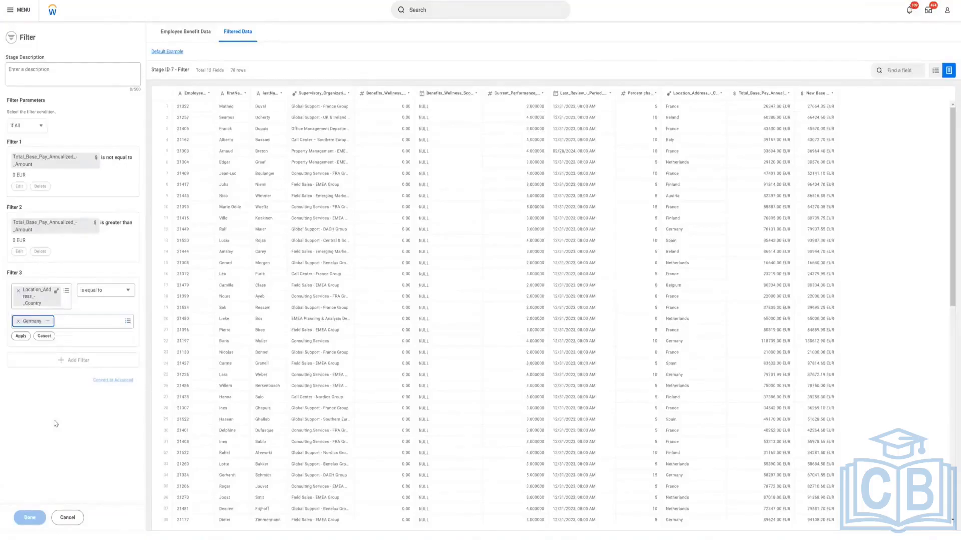
click(21, 337)
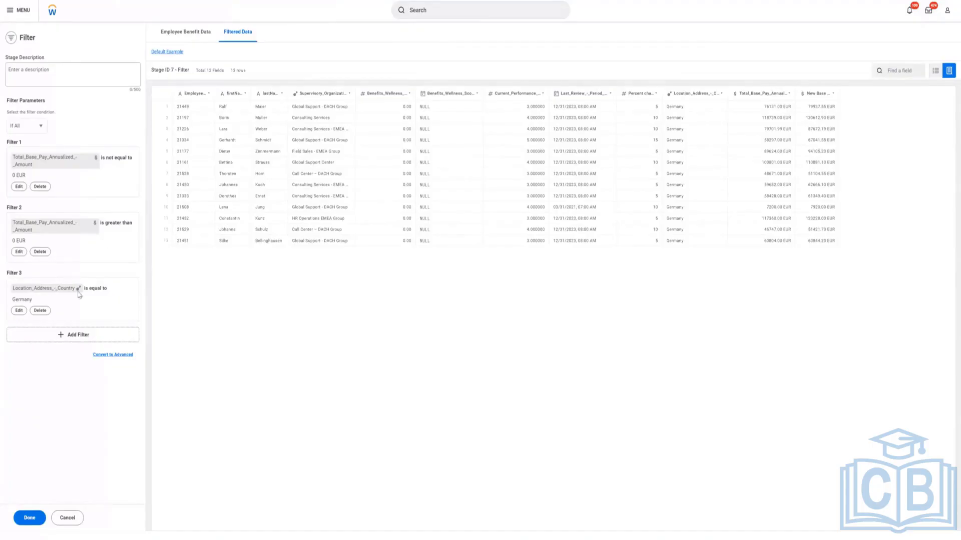
Change Filter 3 to 'is in list' with Germany and France, and apply it.
click(19, 310)
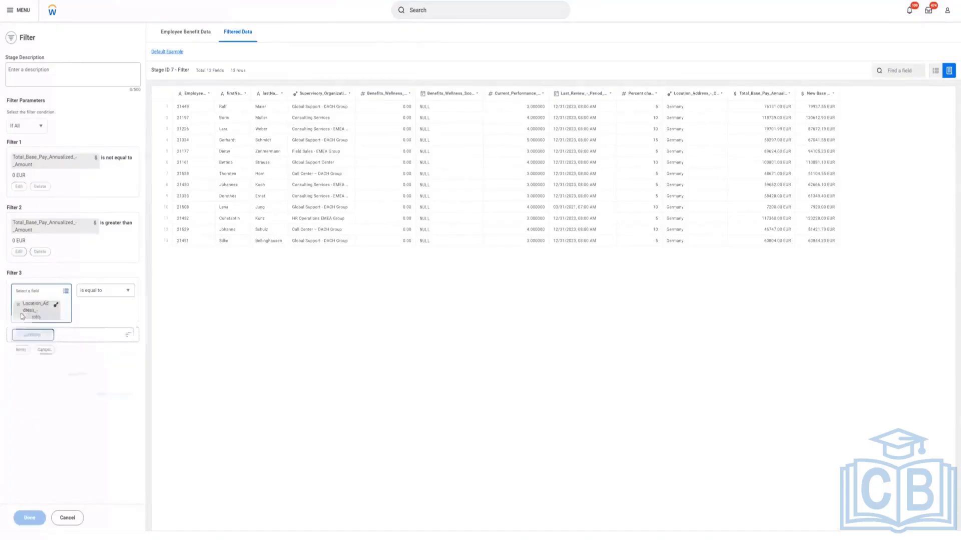
click(91, 325)
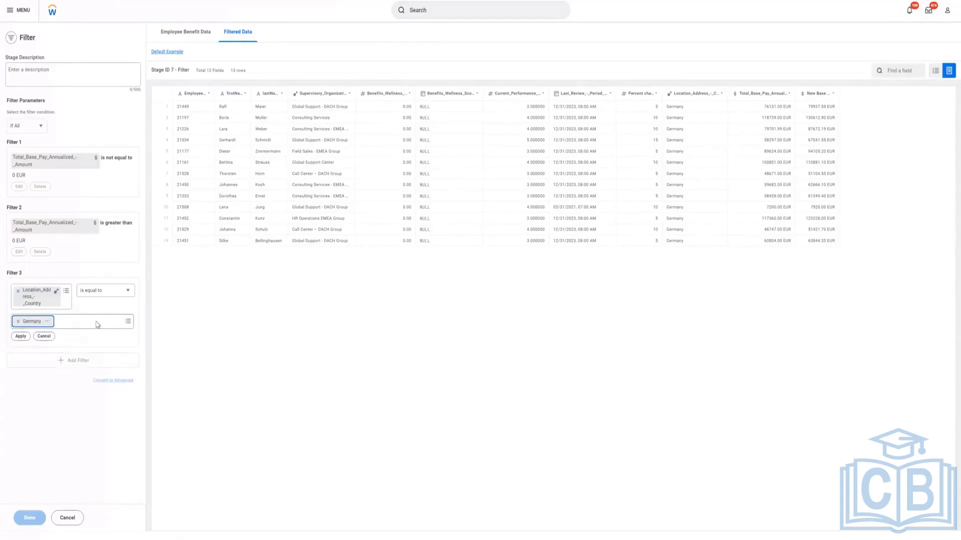
click(115, 293)
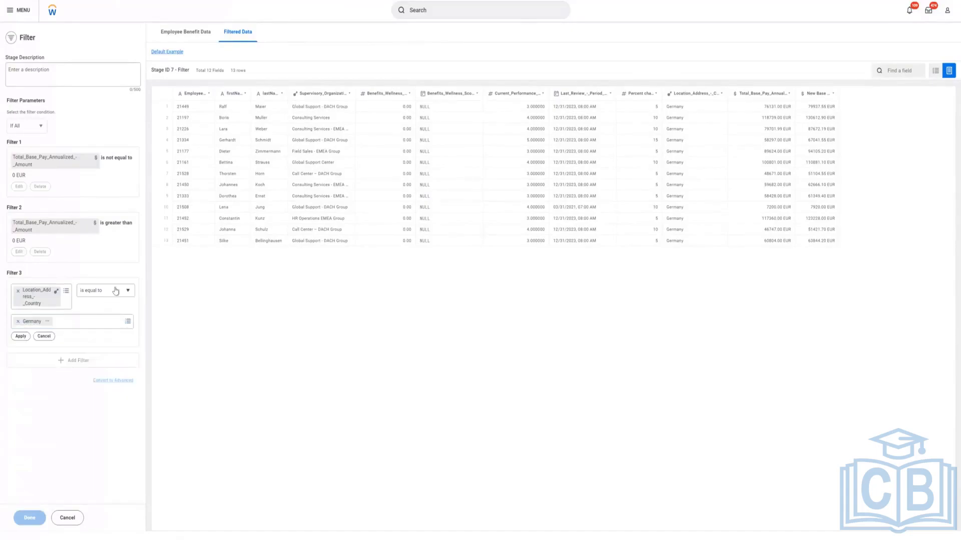
click(115, 292)
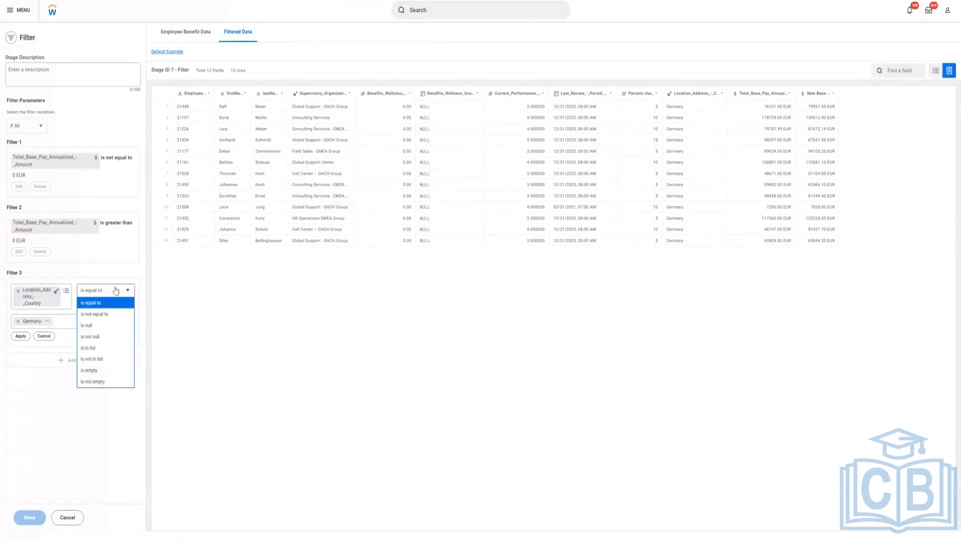
click(100, 348)
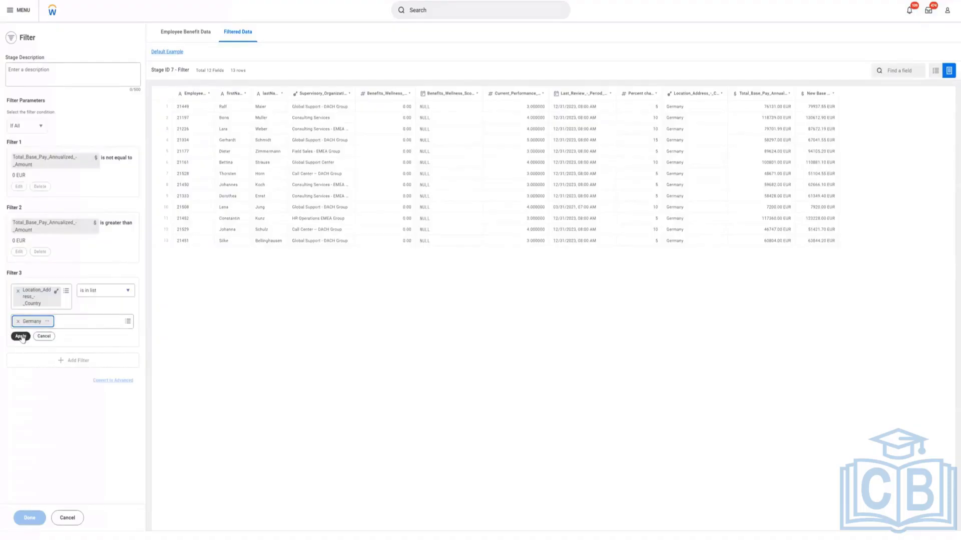
click(75, 322)
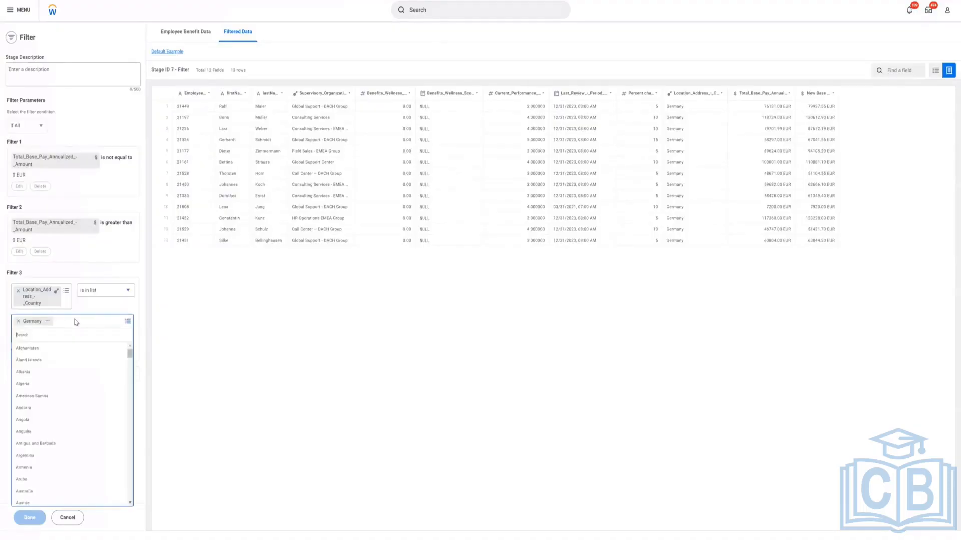
text(france)
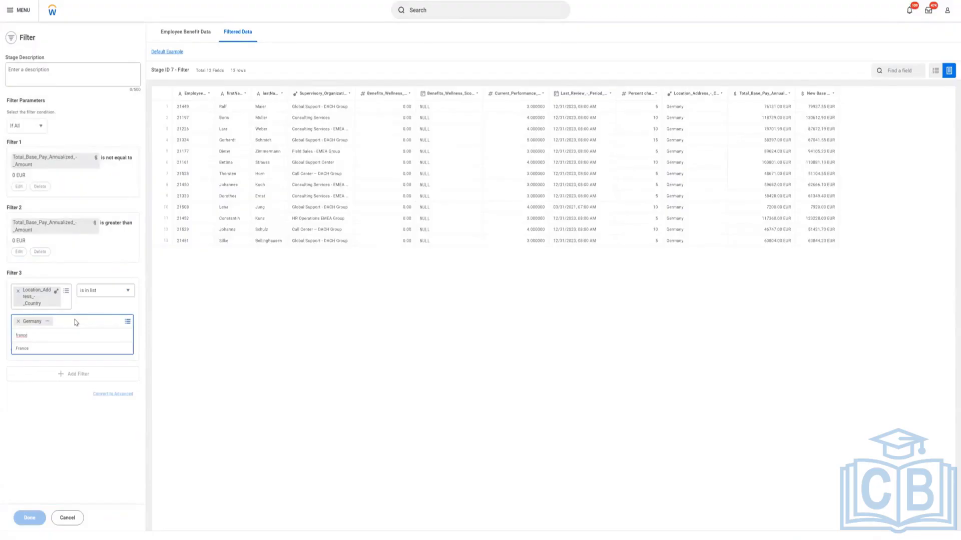
click(74, 348)
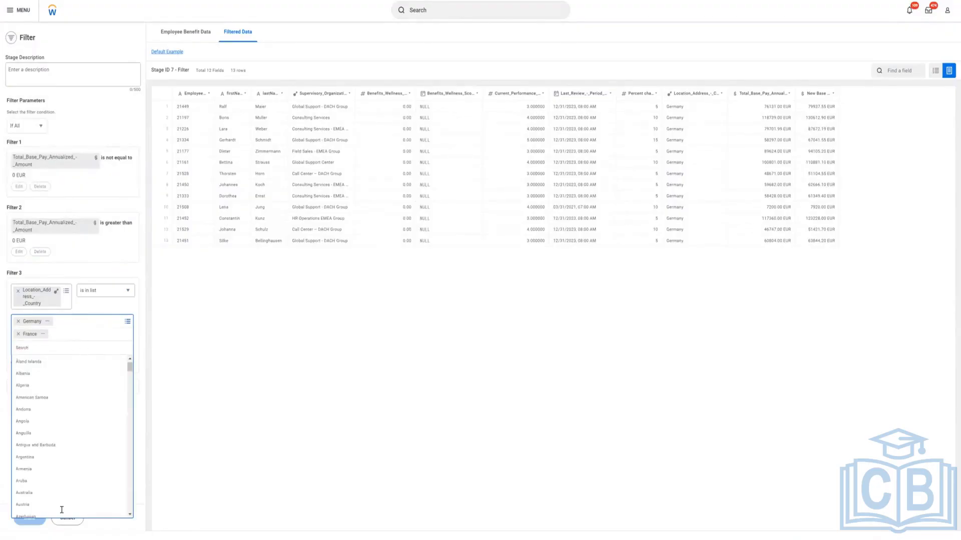
click(39, 529)
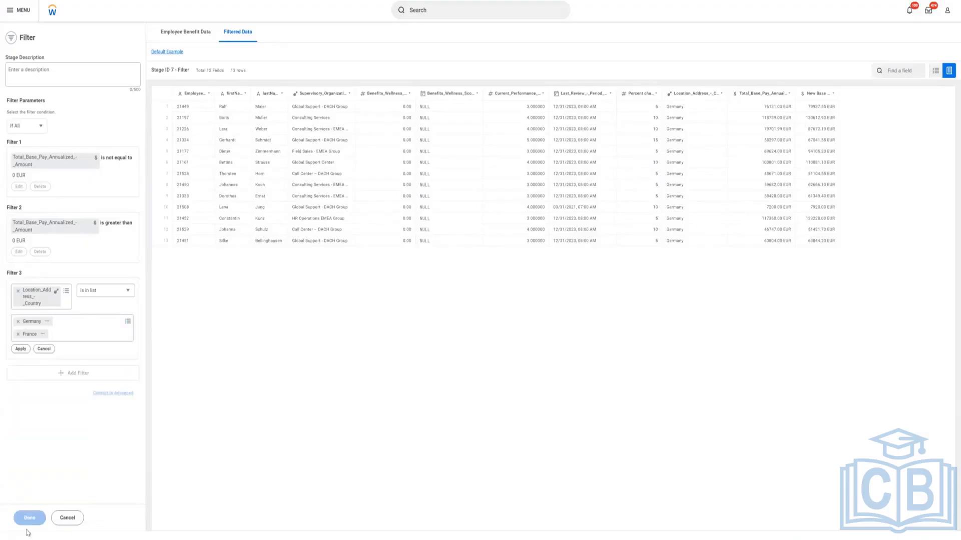
click(22, 349)
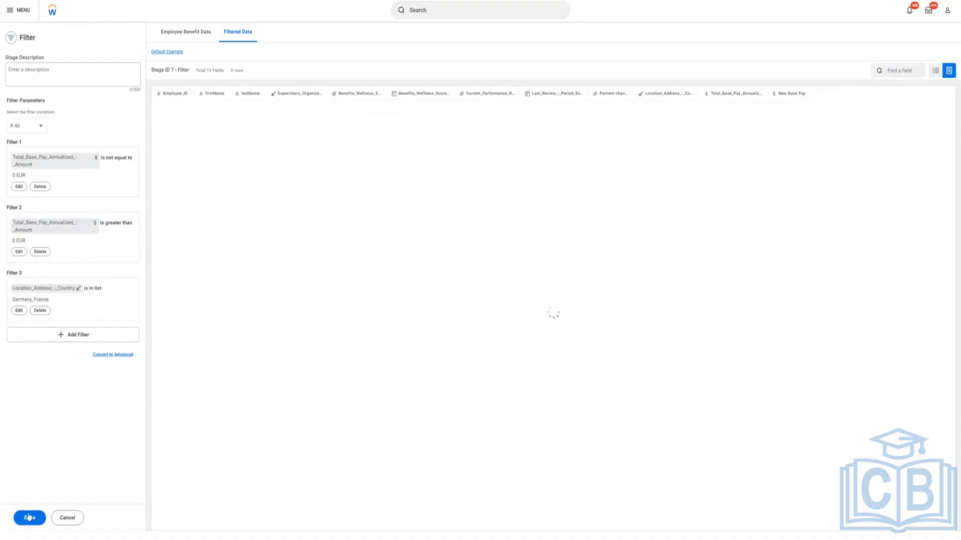
Close the filter panel and scroll the Filter [Stage ID 7] preview to check the Germany and France rows.
click(29, 517)
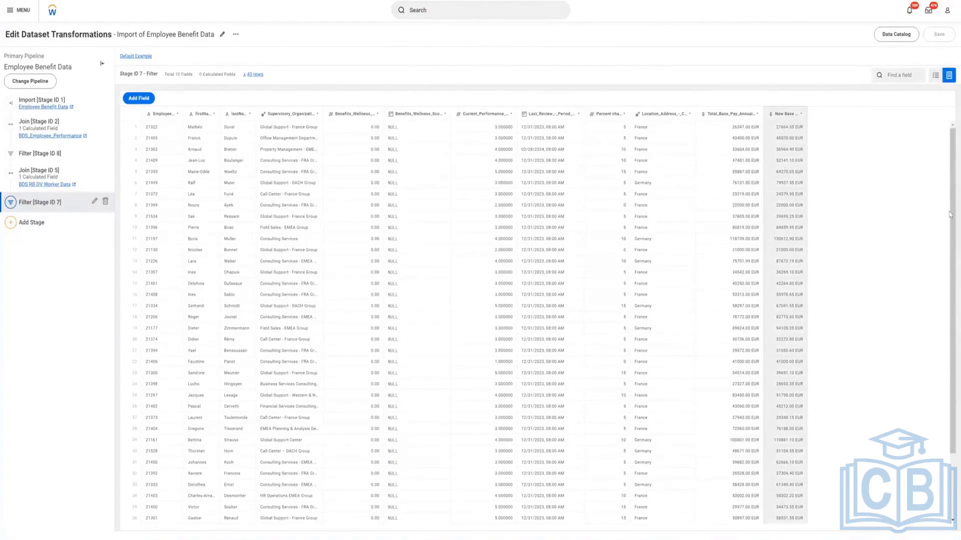
drag(949, 173, 947, 337)
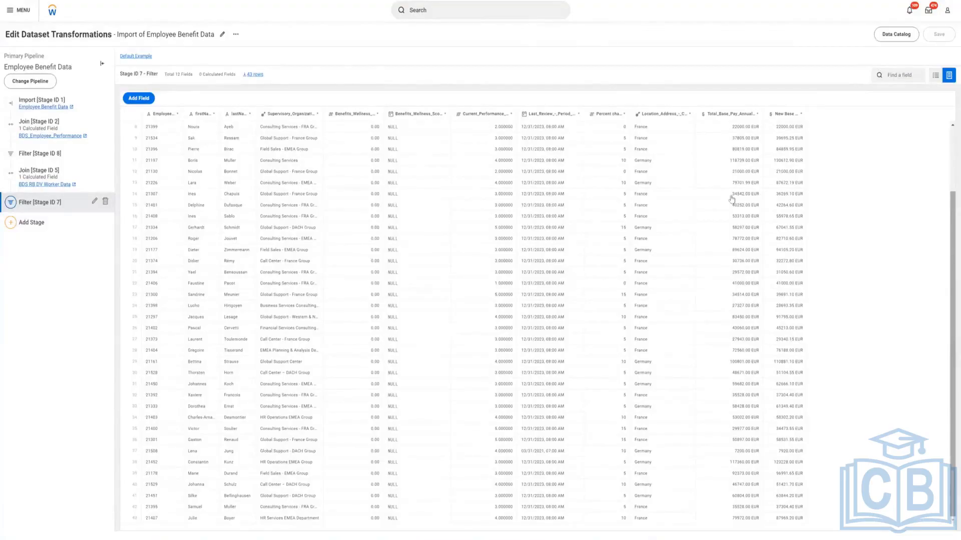
click(720, 212)
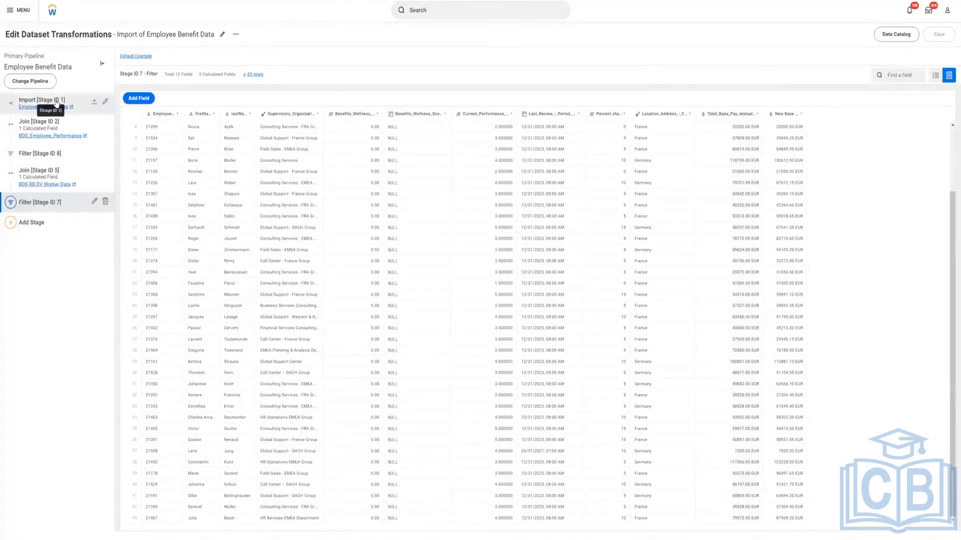
Open and close the Import stage's Change Source dialog twice, keeping Employee Benefit Data as the source.
click(105, 103)
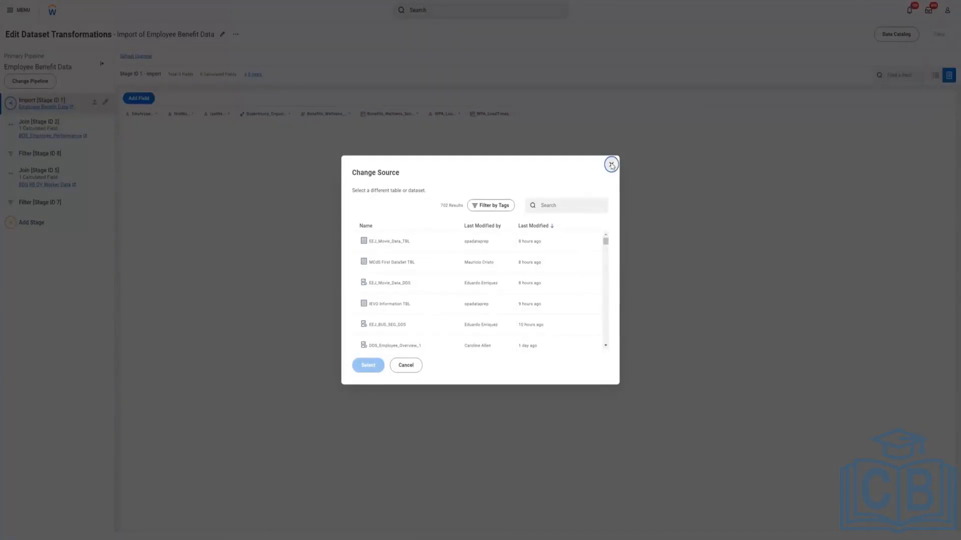
click(611, 165)
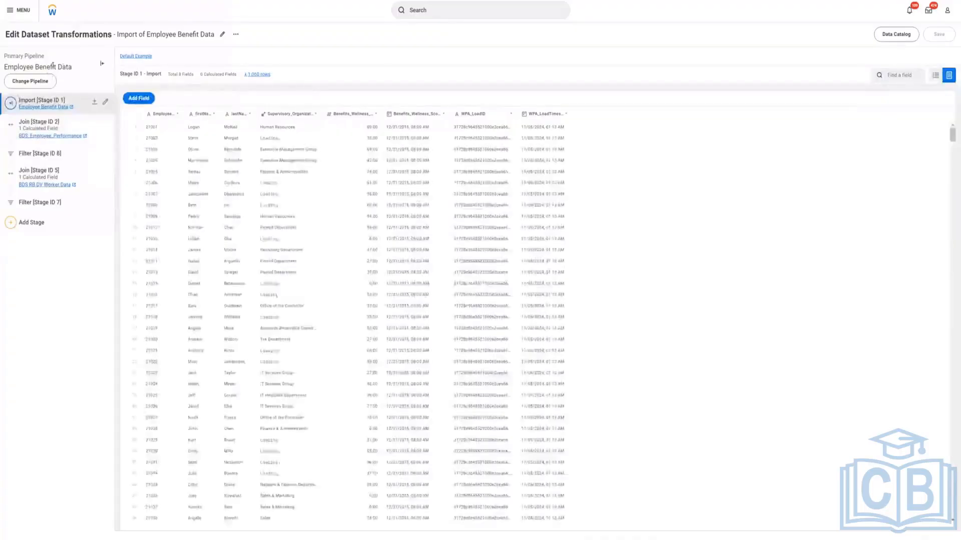
click(106, 101)
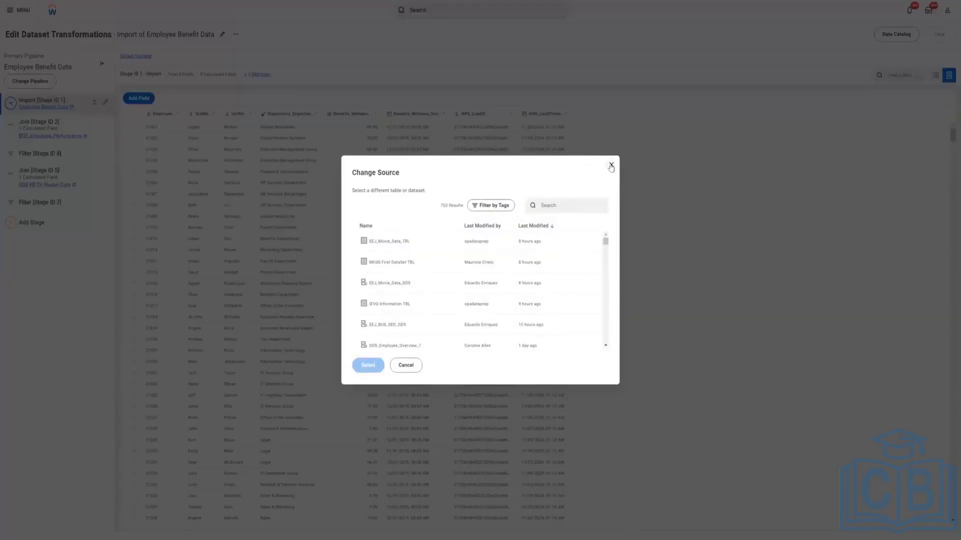
click(611, 165)
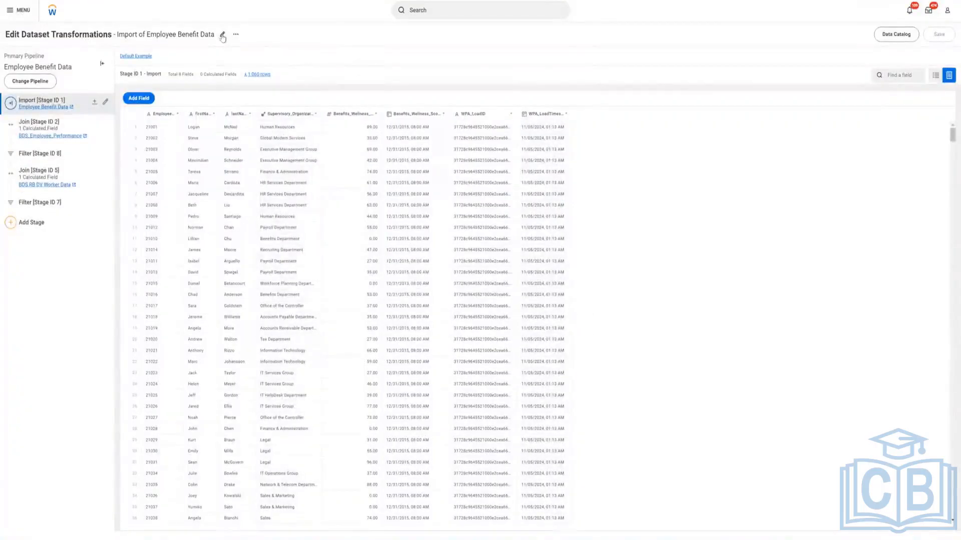
Rename the dataset to 'DDS Benefits' in Edit Dataset Details.
click(223, 36)
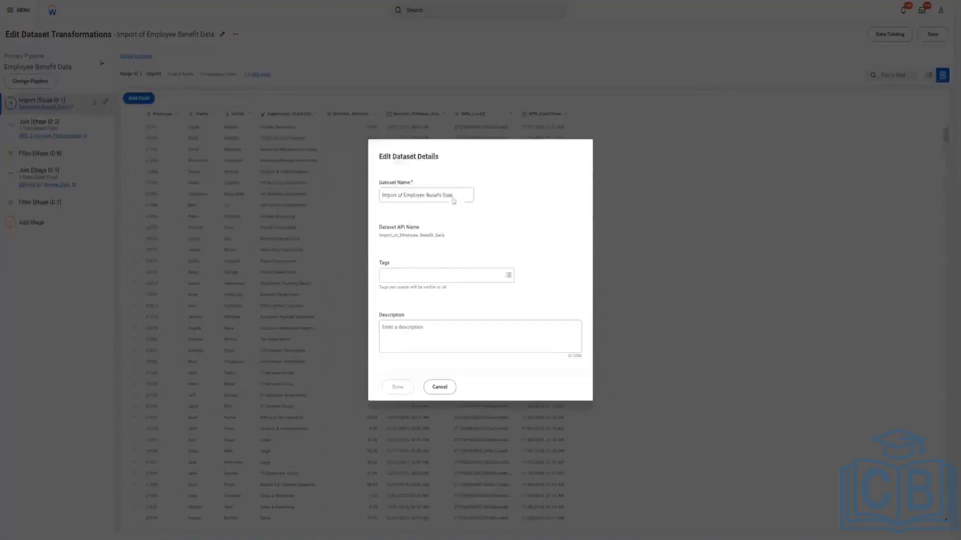
click(454, 195)
key(ctrl+a)
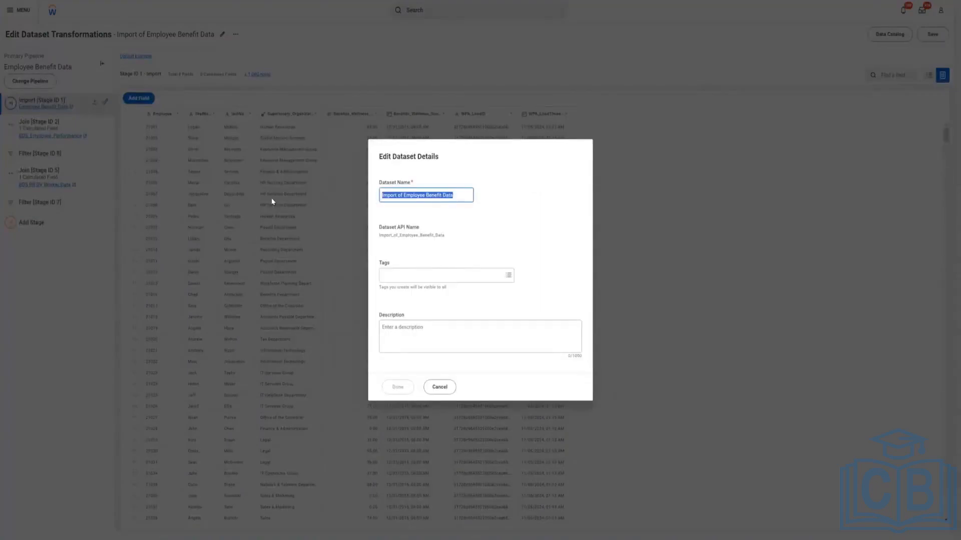
text(DDS)
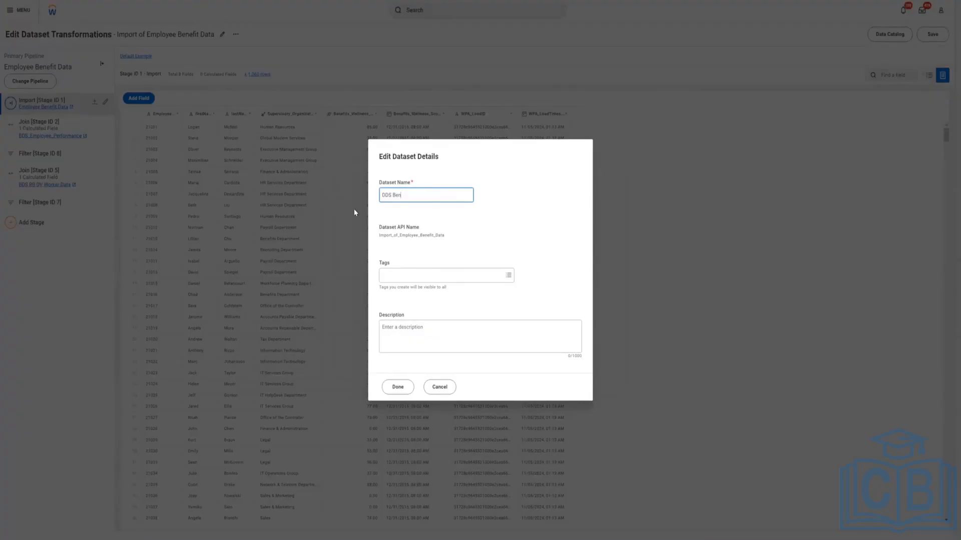
text(Benefi)
key(BackSpace)
key(BackSpace)
key(BackSpace)
text(its)
Glance at the tag list, then extend the dataset name to 'DDS Benefits MS'.
click(484, 276)
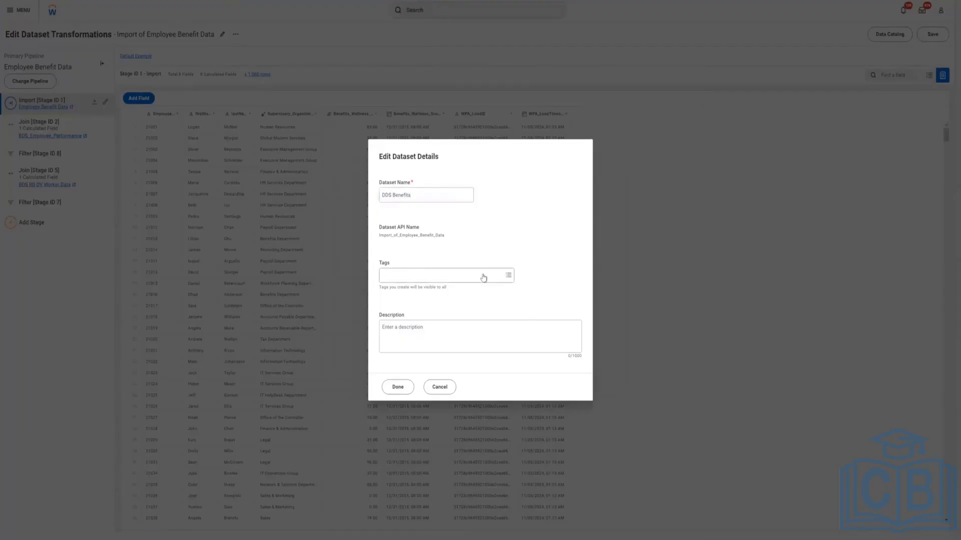
click(454, 334)
click(462, 277)
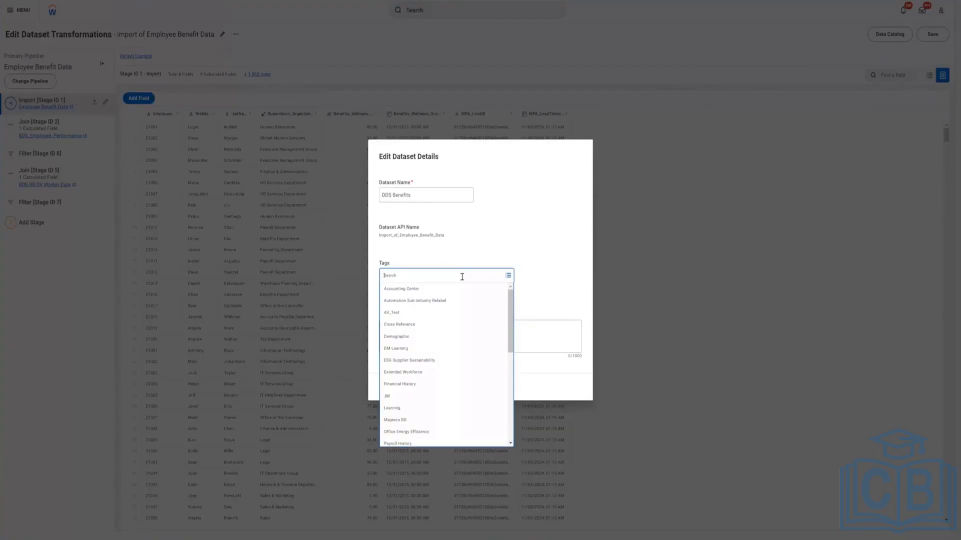
click(437, 199)
click(437, 199)
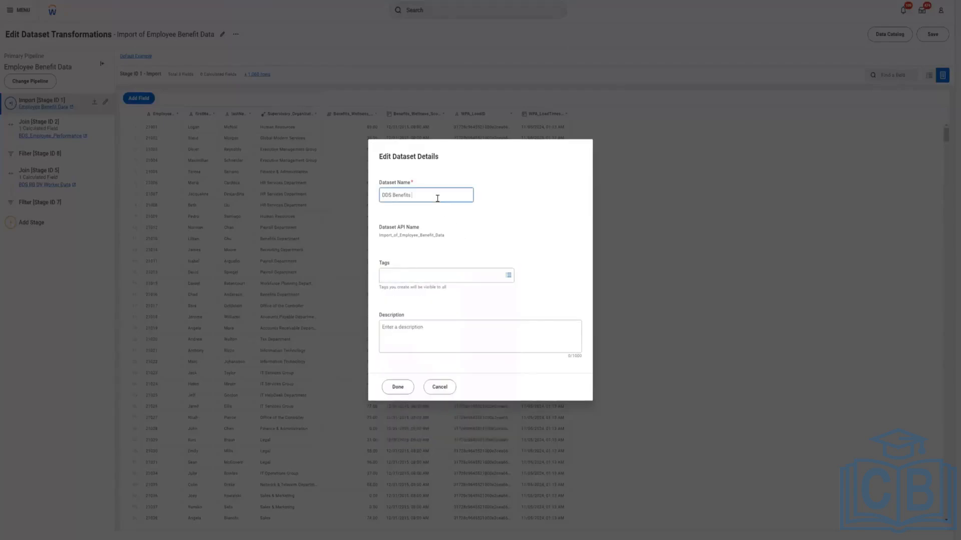
text(MS)
click(469, 257)
Create and add new 'benefits' and 'base pay' tags to the dataset.
click(454, 277)
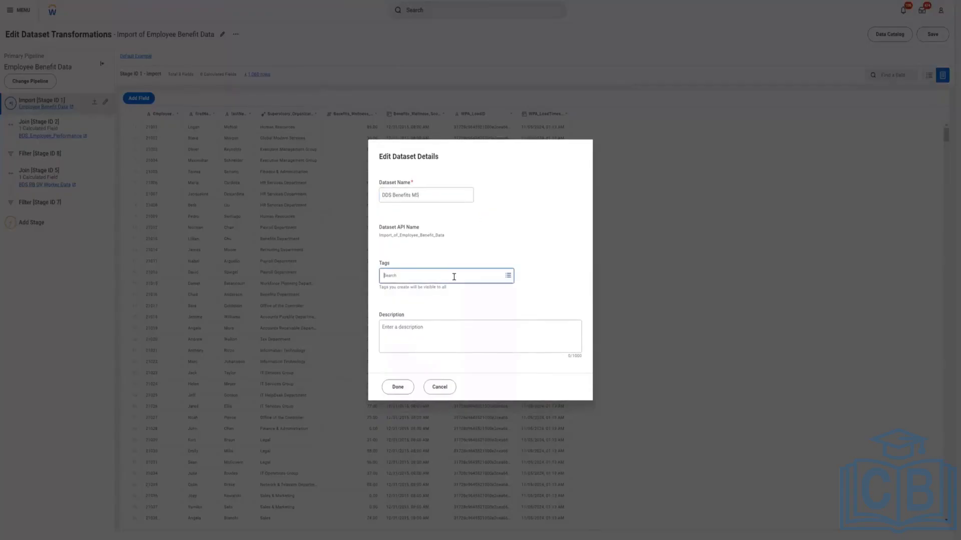
text(ben)
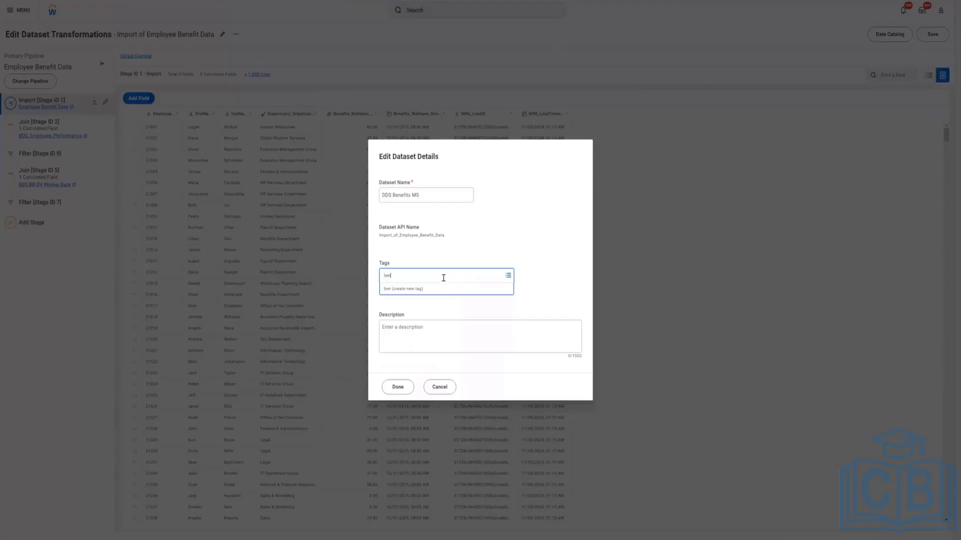
text(efits)
click(444, 288)
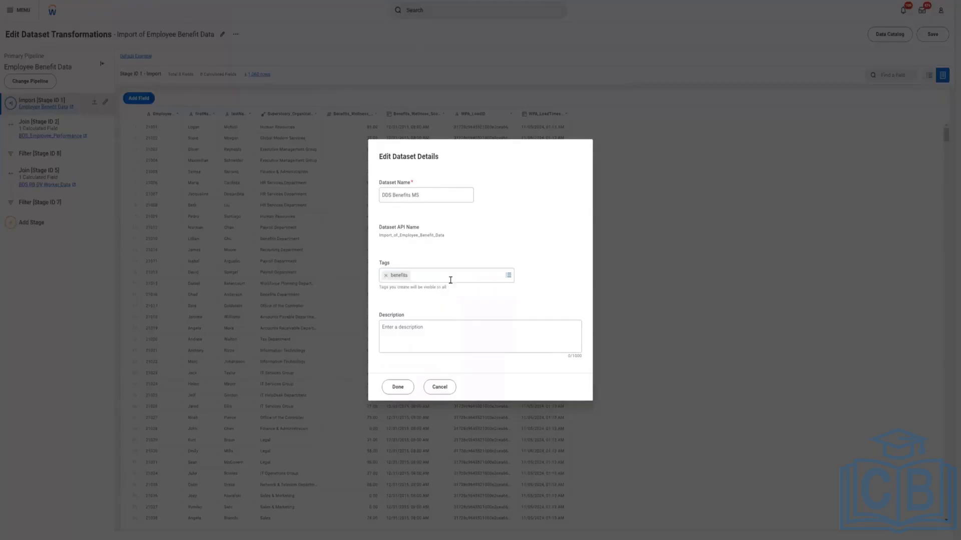
click(452, 277)
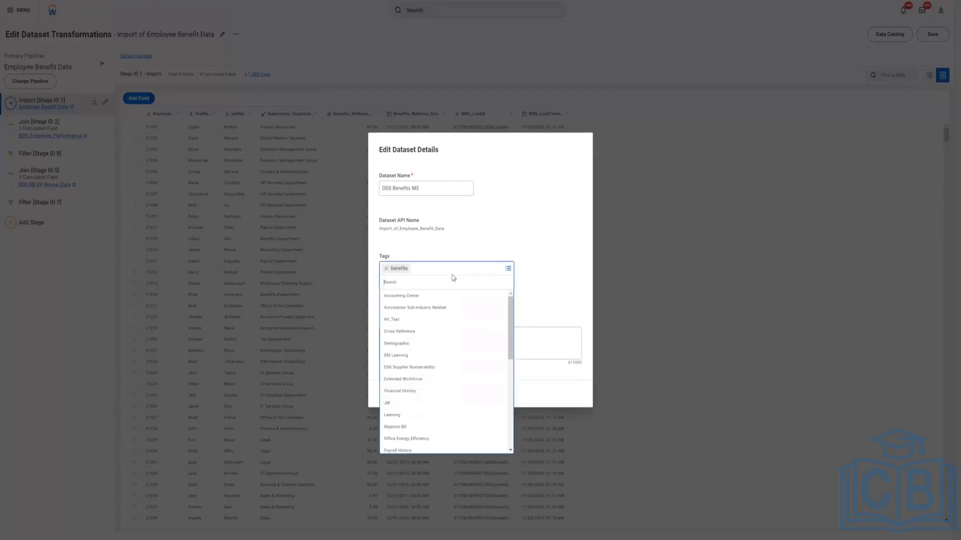
text(pay)
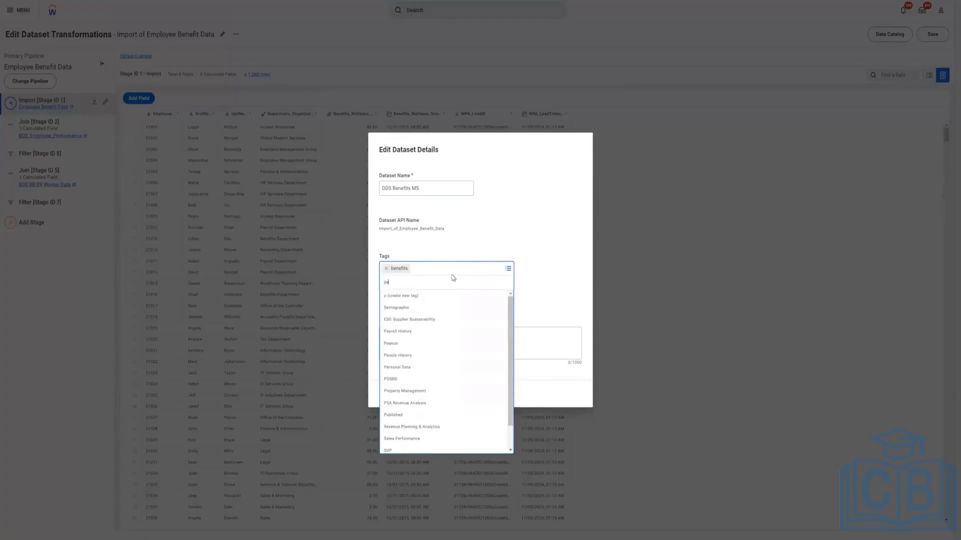
key(BackSpace)
key(BackSpace)
key(BackSpace)
text(base p)
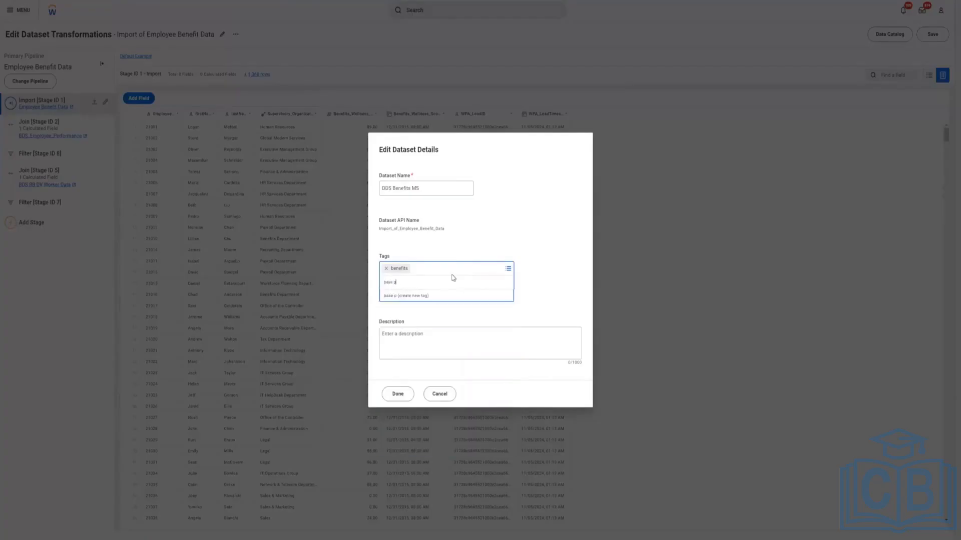
text(ay)
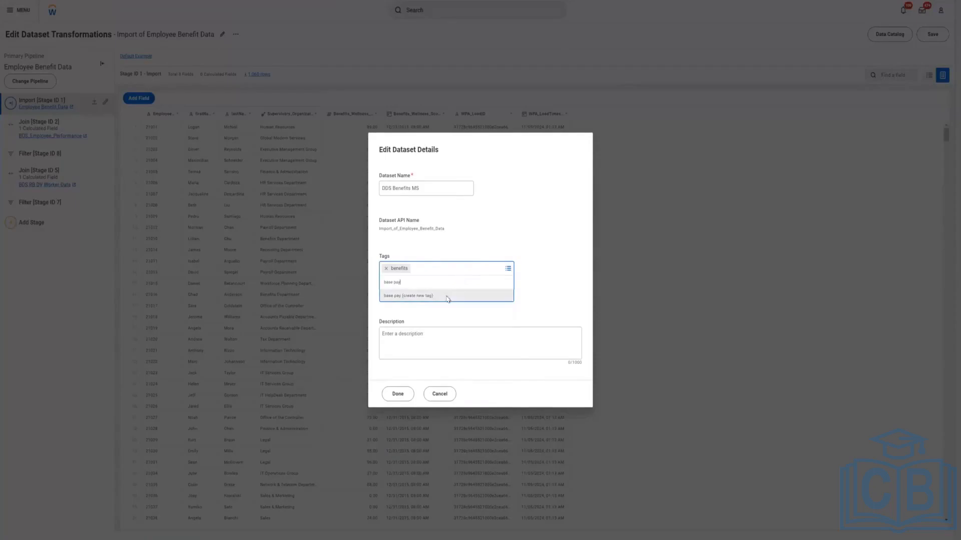
click(448, 296)
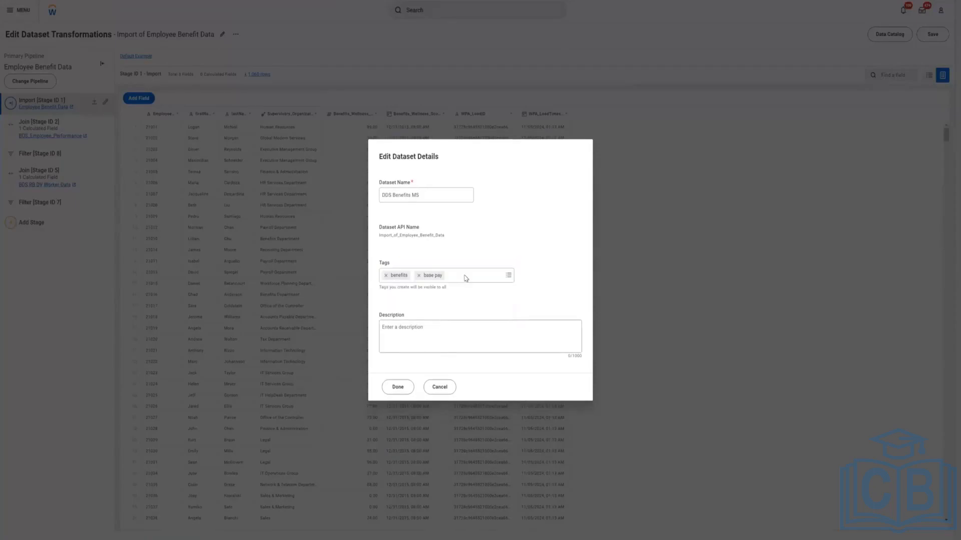
Add a new 'compensation' tag, confirm the details, and save the dataset.
click(465, 279)
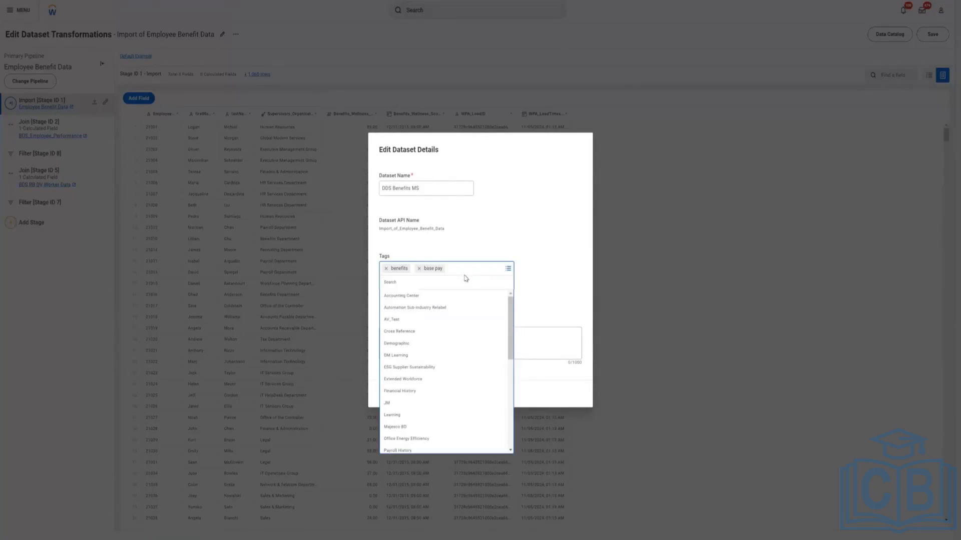
text(compensa)
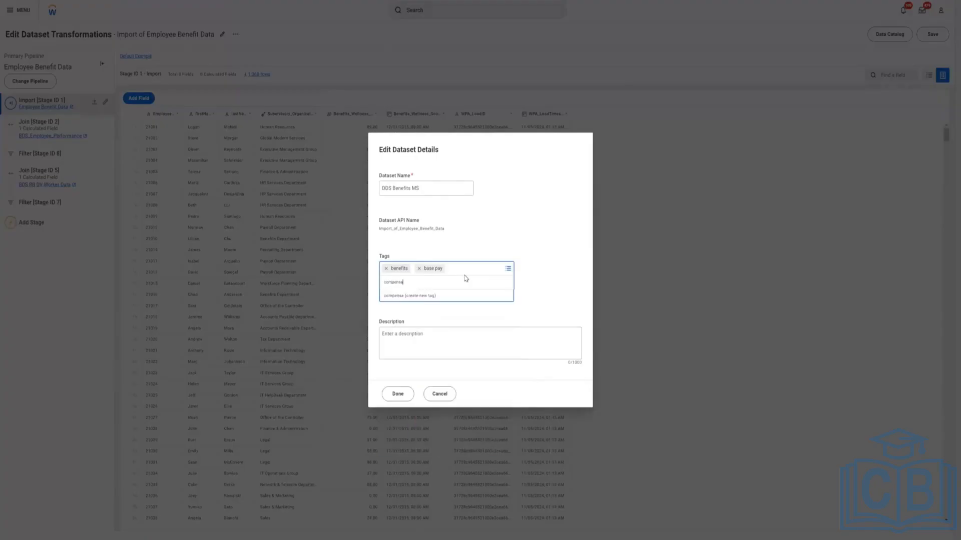
text(tion)
click(455, 296)
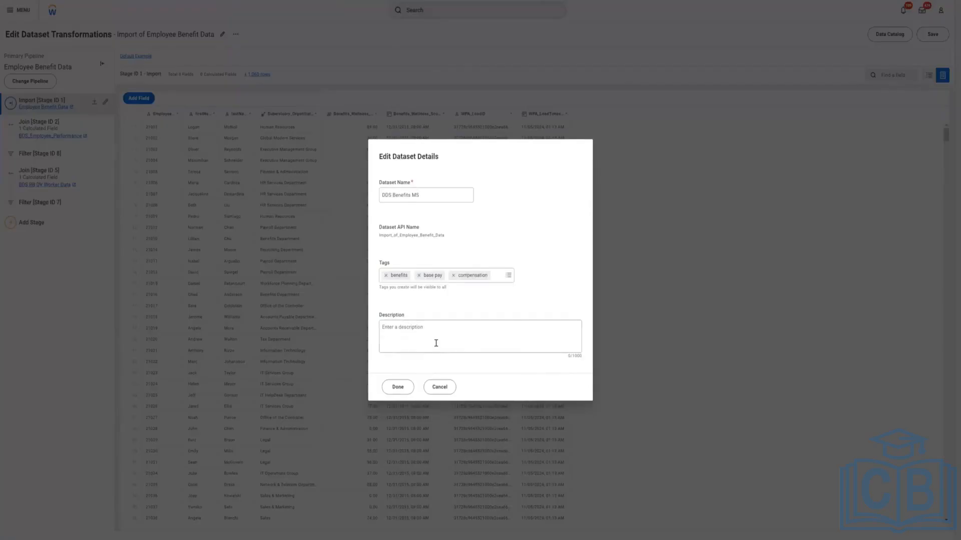
click(435, 343)
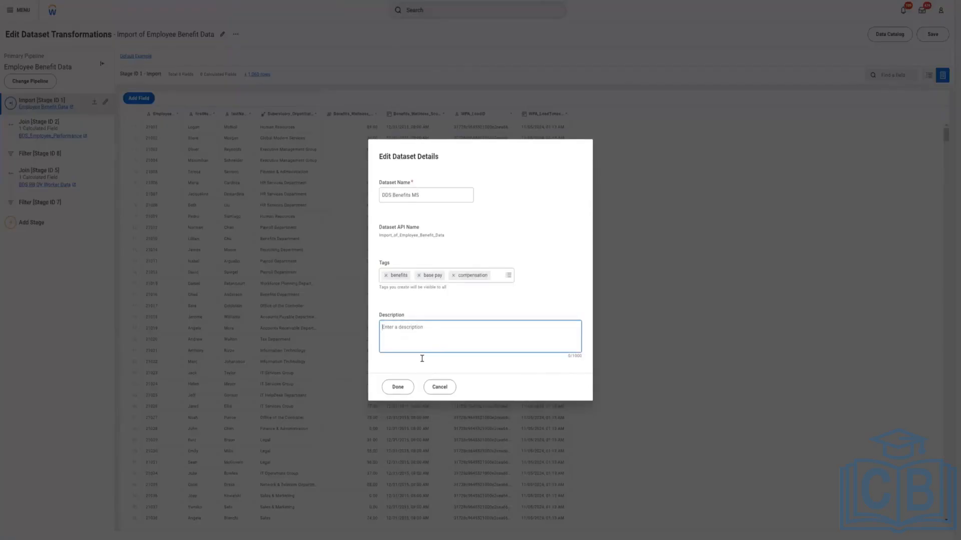
click(397, 388)
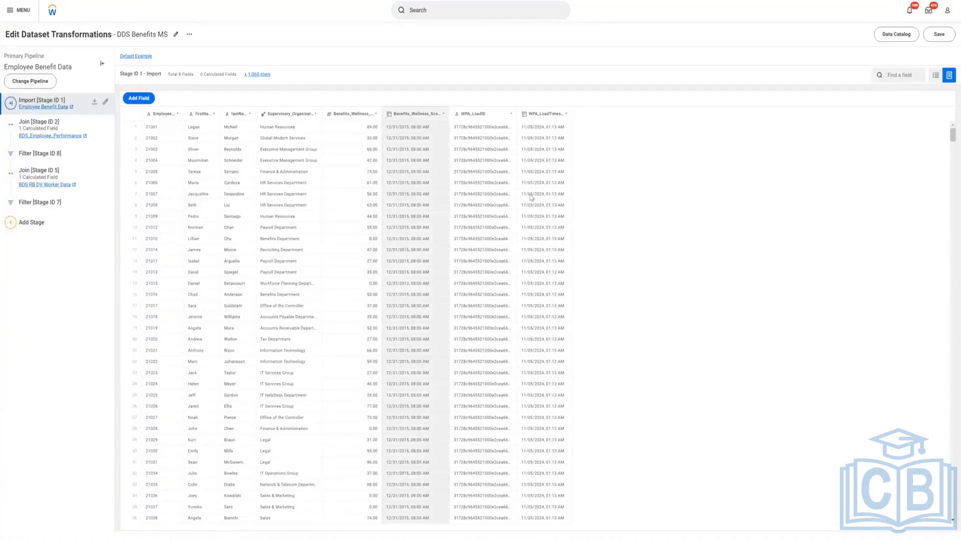
click(938, 35)
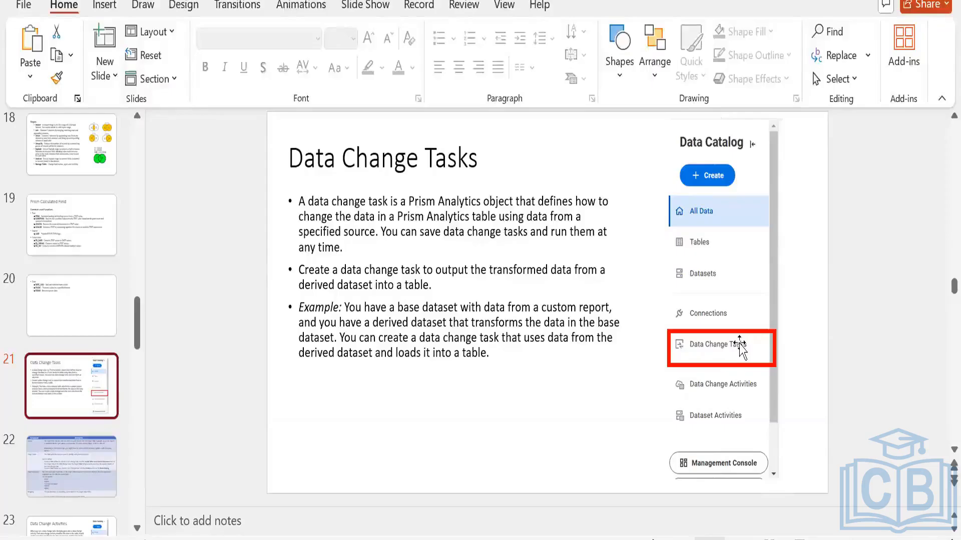
Go to slide 22, the table of data change task components.
click(64, 454)
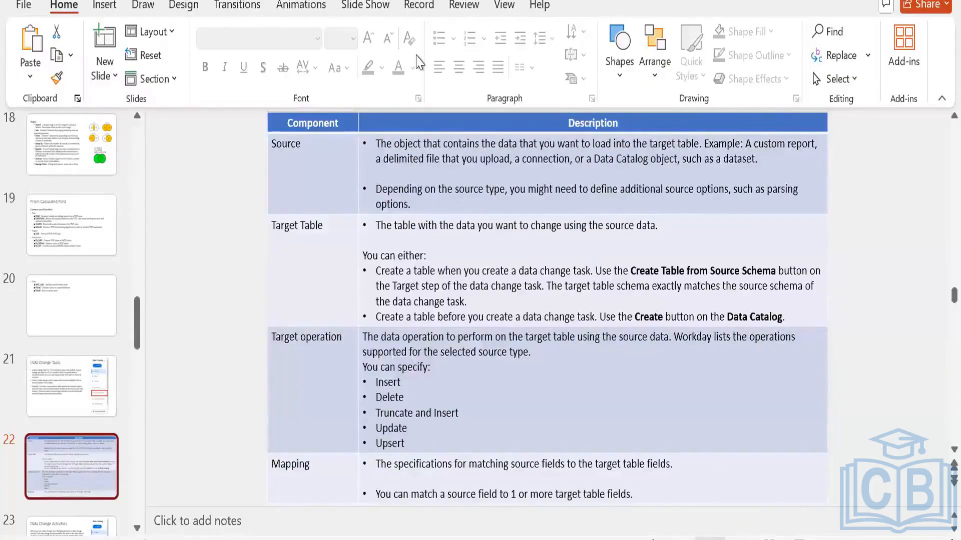
key(alt+Tab)
click(415, 32)
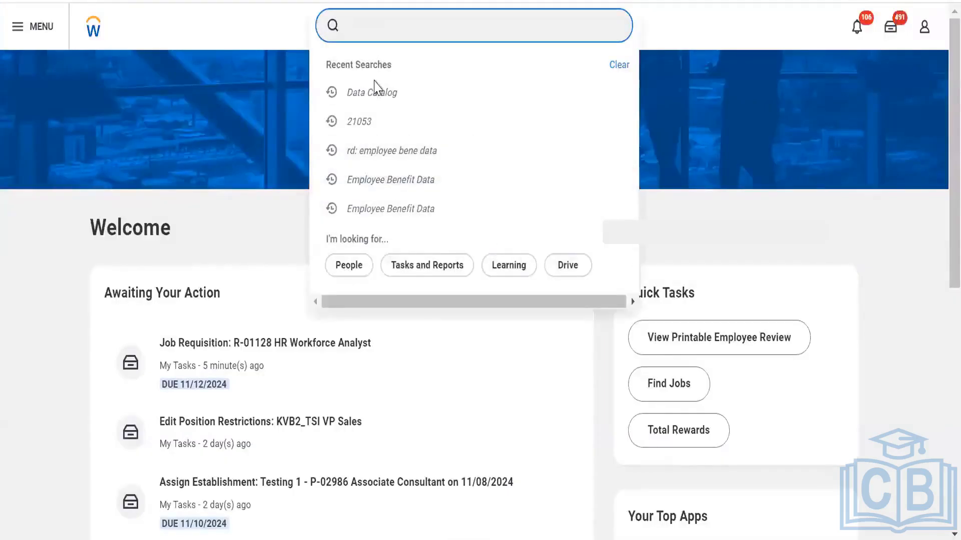
Open the Data Catalog, try a 'dv table' search, and clear it to list all 213 tables.
click(376, 92)
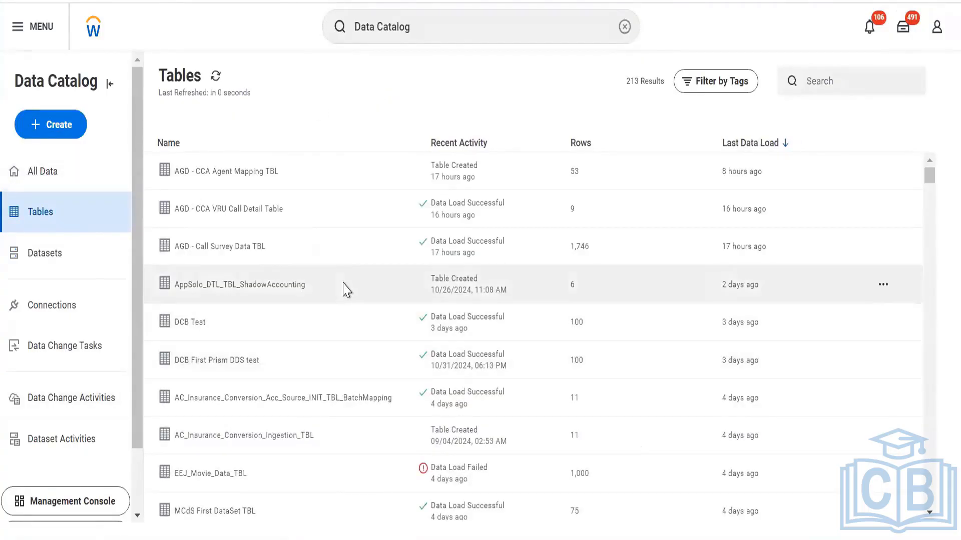
scroll(343, 287, down, 5)
scroll(722, 167, up, 5)
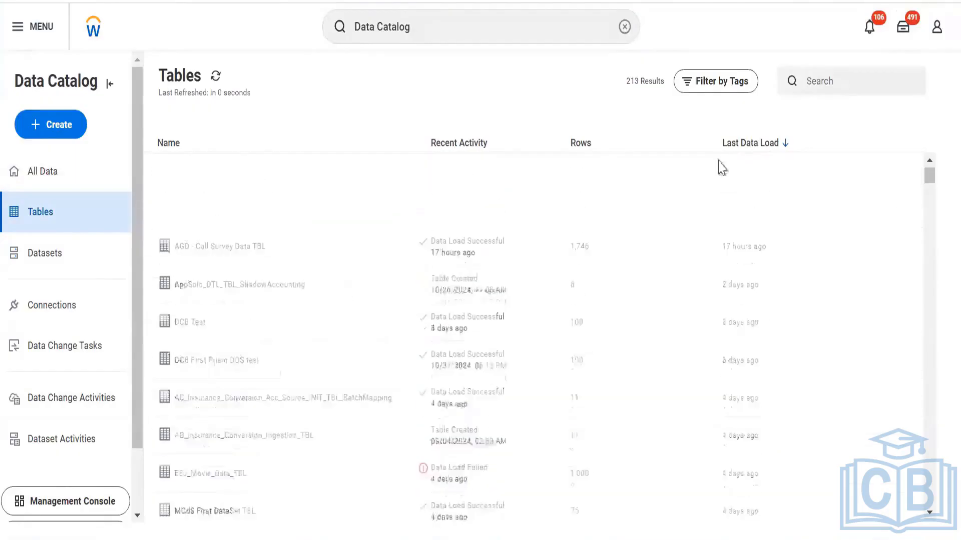
click(810, 80)
text(d)
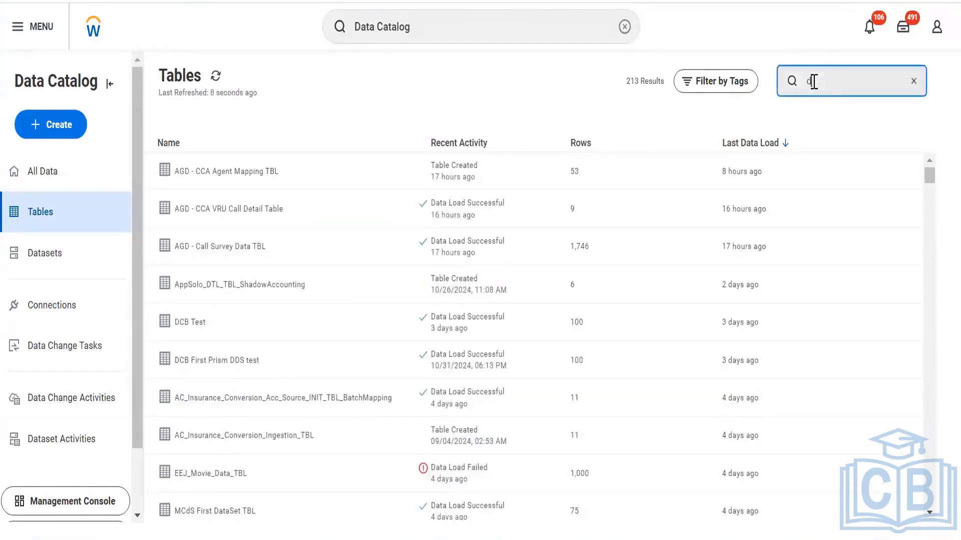
text(y table)
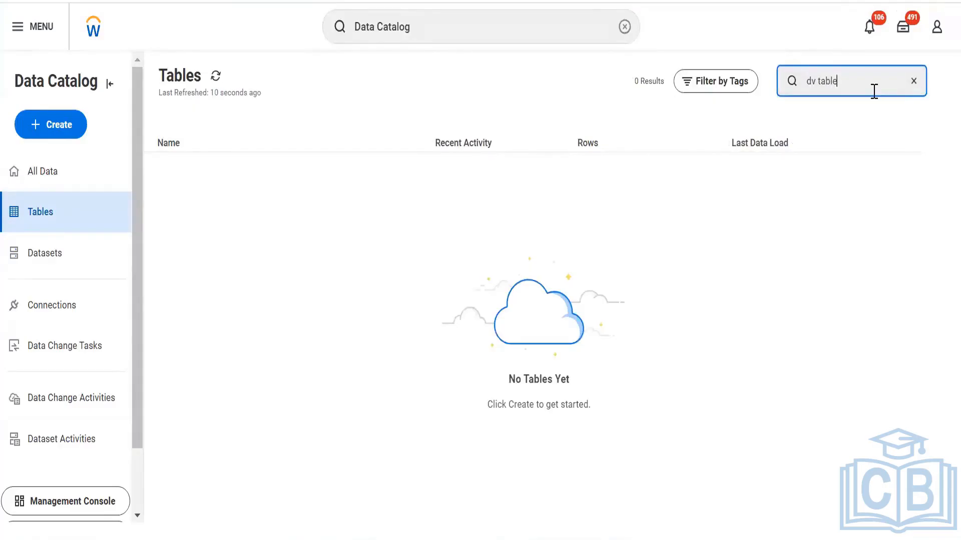
key(ctrl+a)
key(BackSpace)
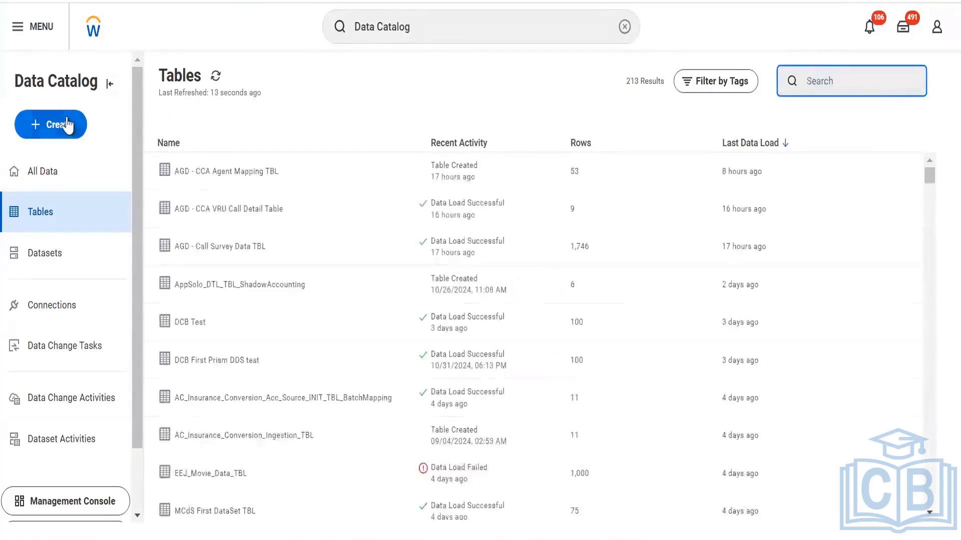
Create a new table named 'TBL DV Worker Data'.
click(68, 125)
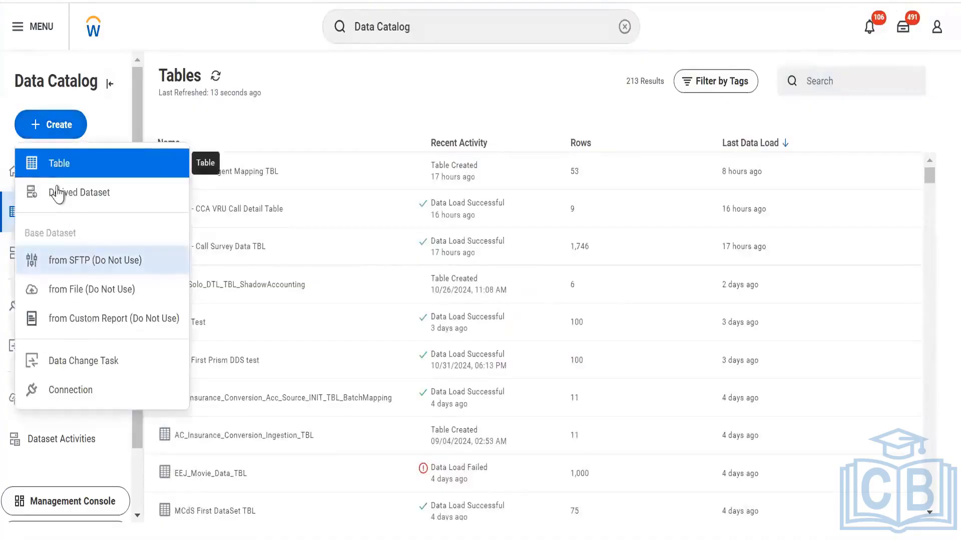
click(59, 173)
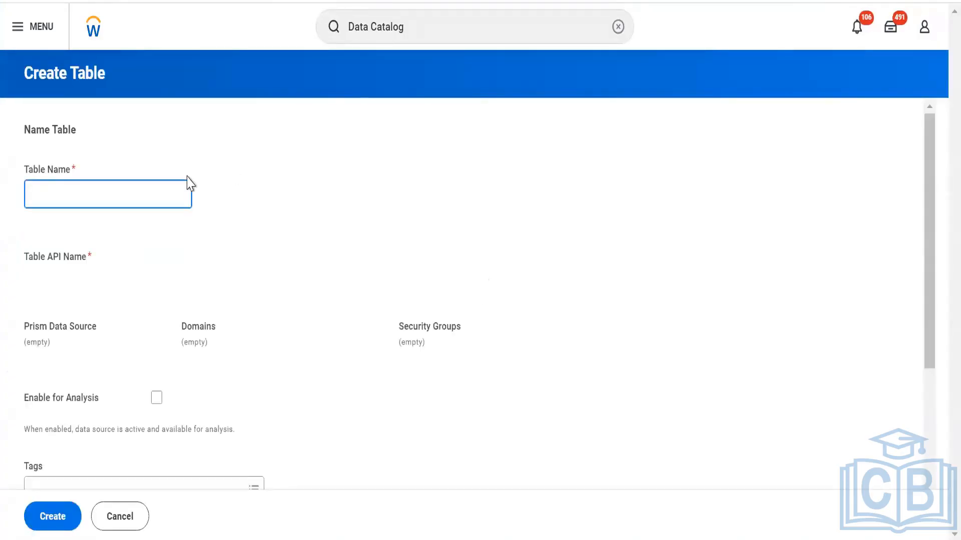
text(TB)
key(BackSpace)
text(BL DV Worker Data)
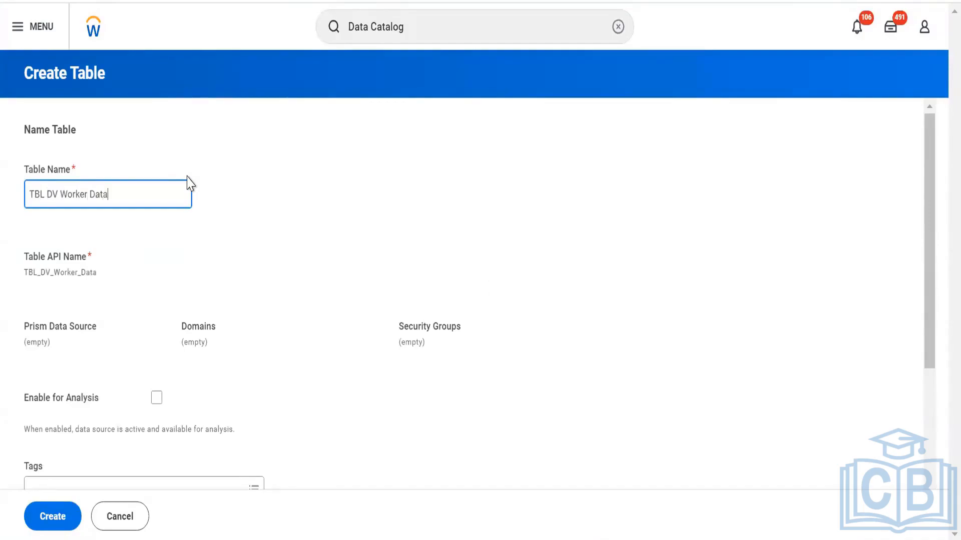
scroll(129, 316, down, 4)
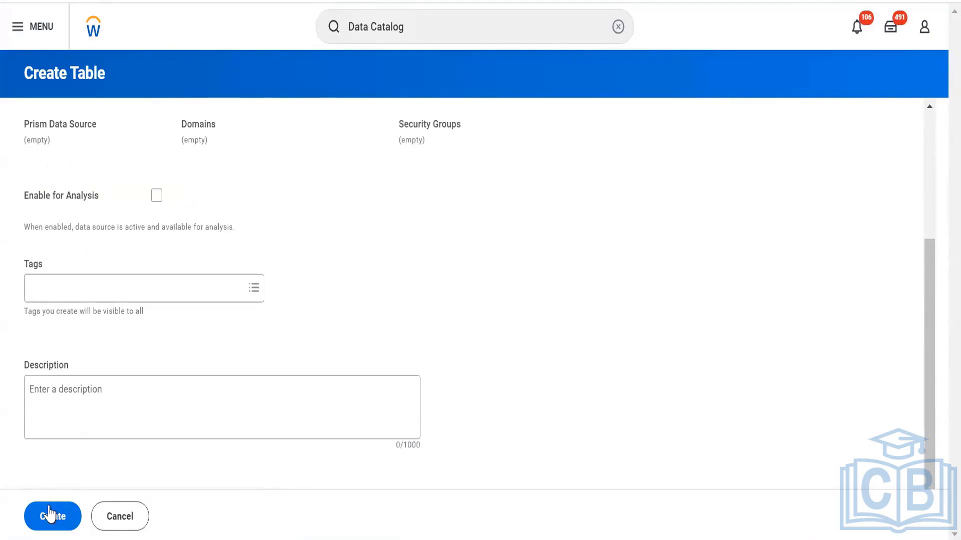
click(50, 515)
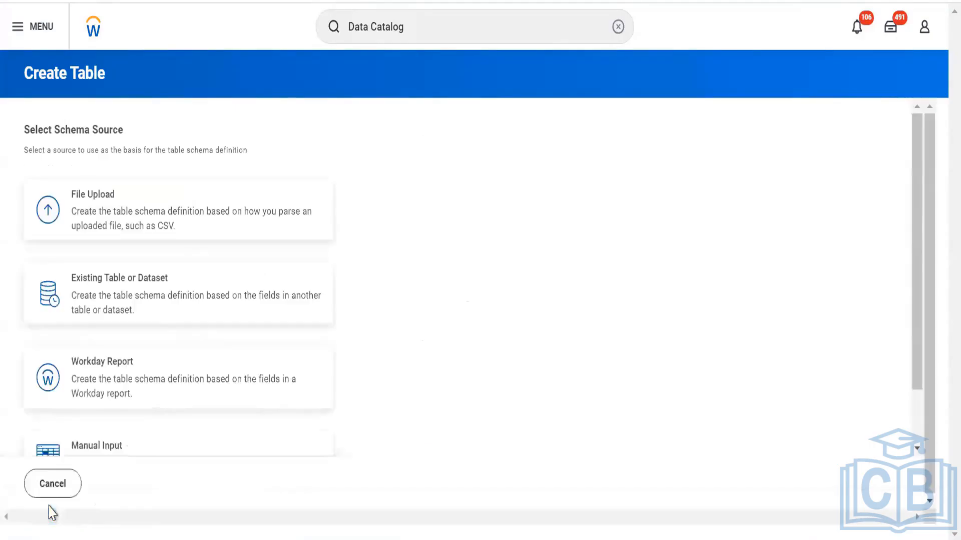
Search existing datasets for 'dv org', preview BDS RB DV Org Data's schema, then go back.
click(135, 316)
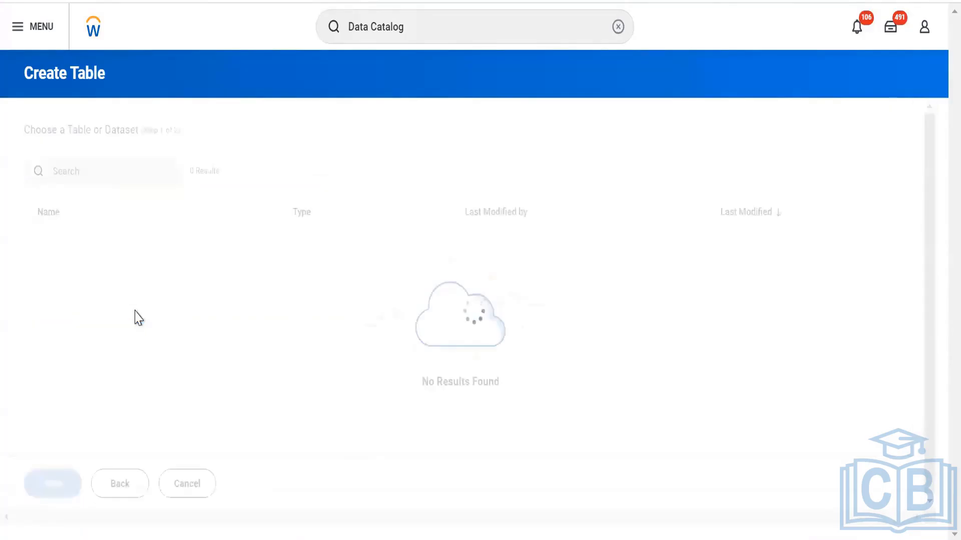
click(133, 173)
text(d)
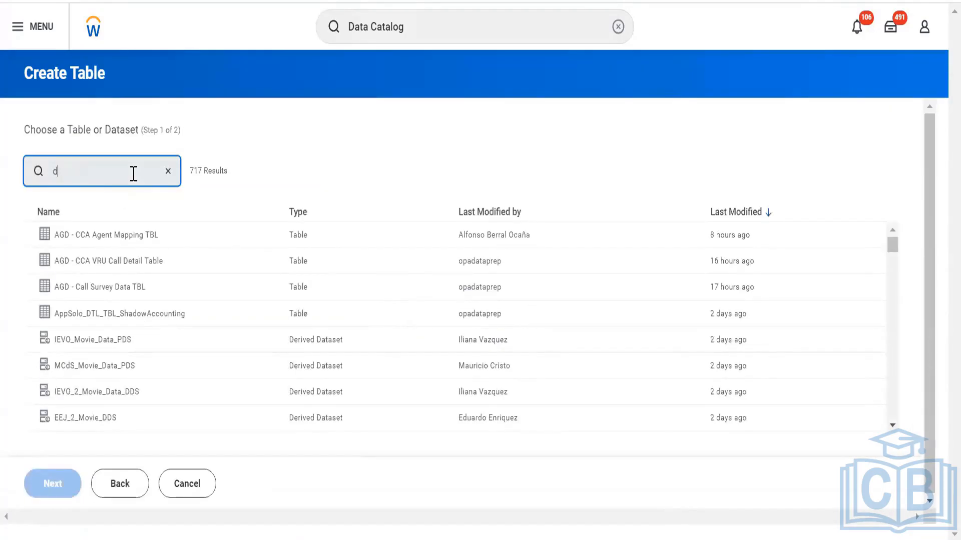
text(v rof)
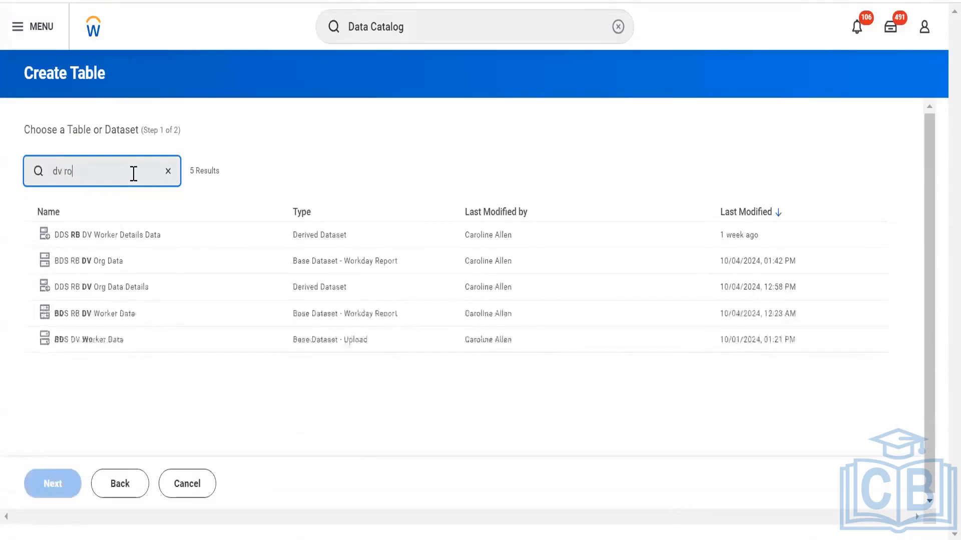
key(BackSpace)
key(BackSpace)
key(BackSpace)
text(or)
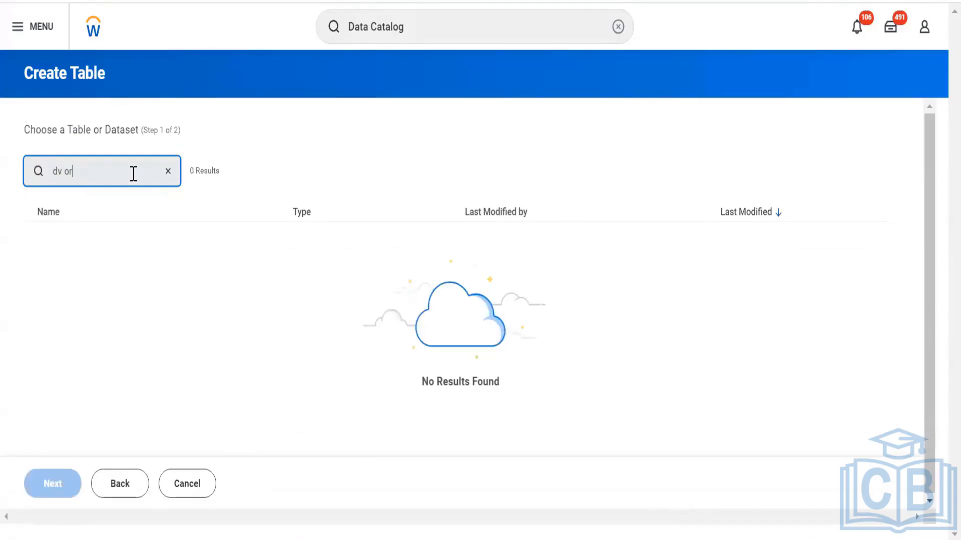
text(g)
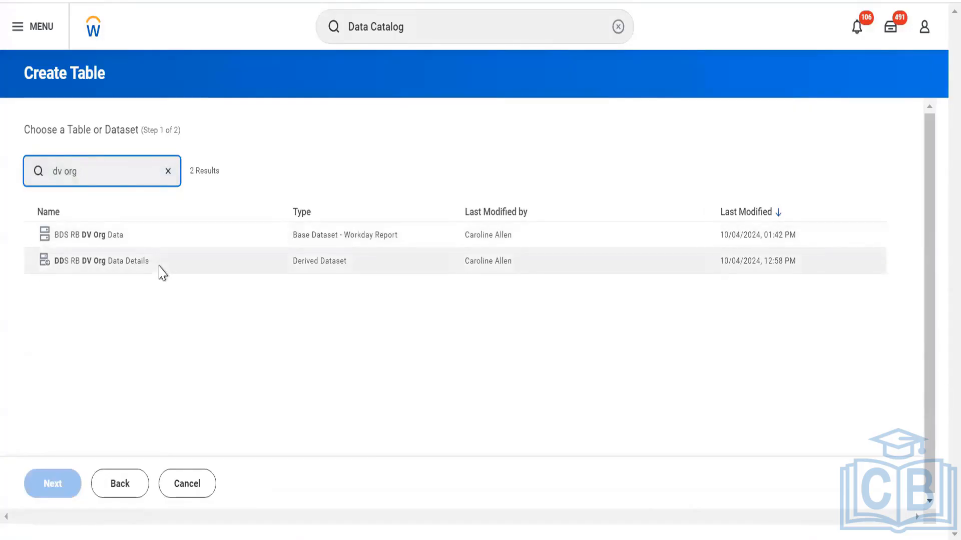
click(293, 245)
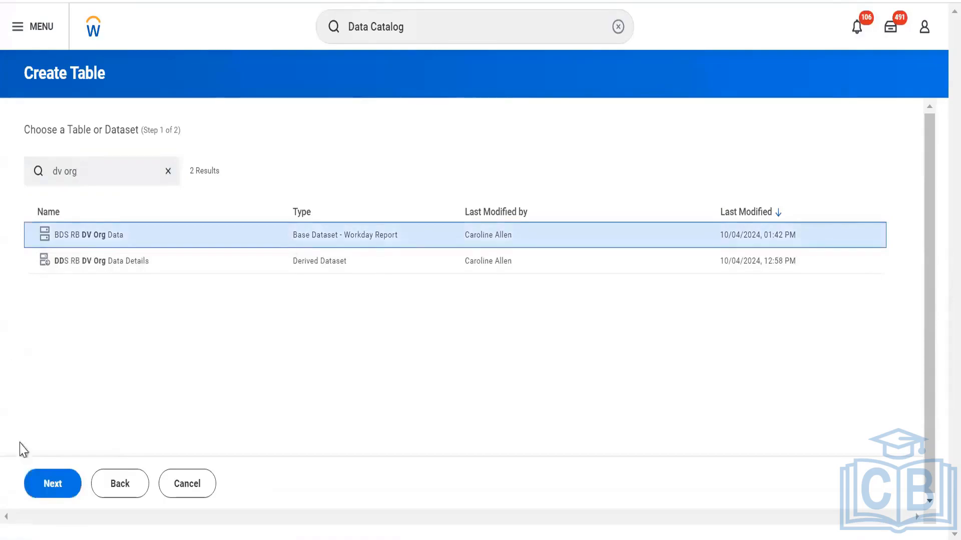
click(46, 495)
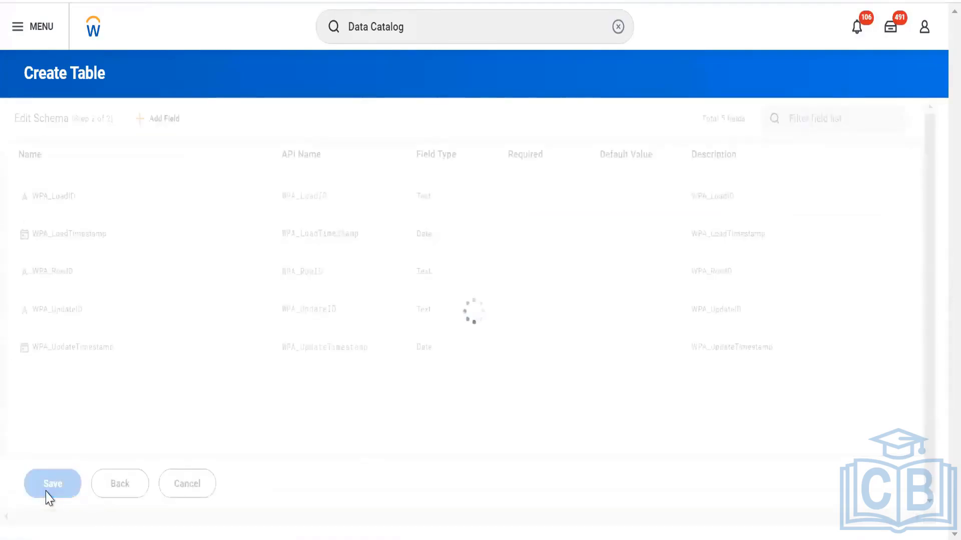
scroll(133, 306, down, 5)
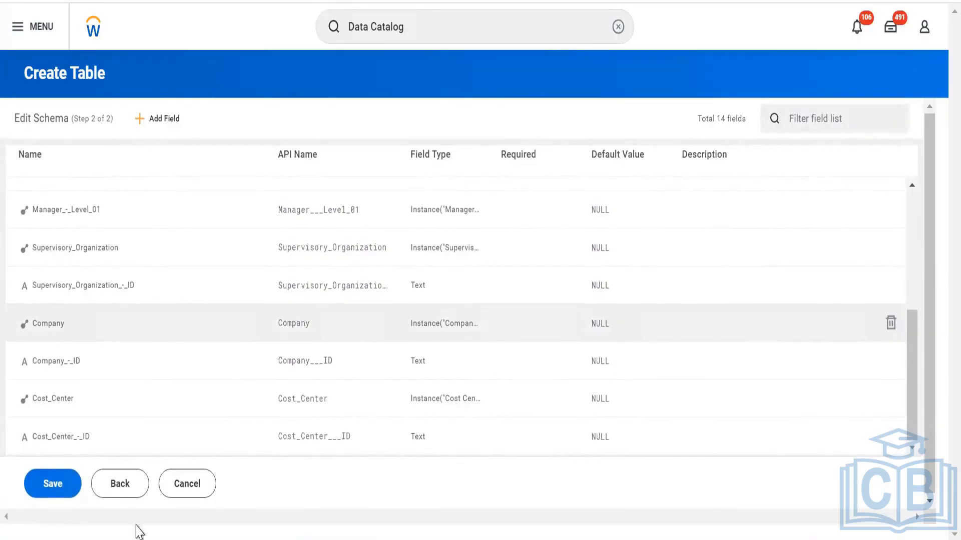
click(125, 496)
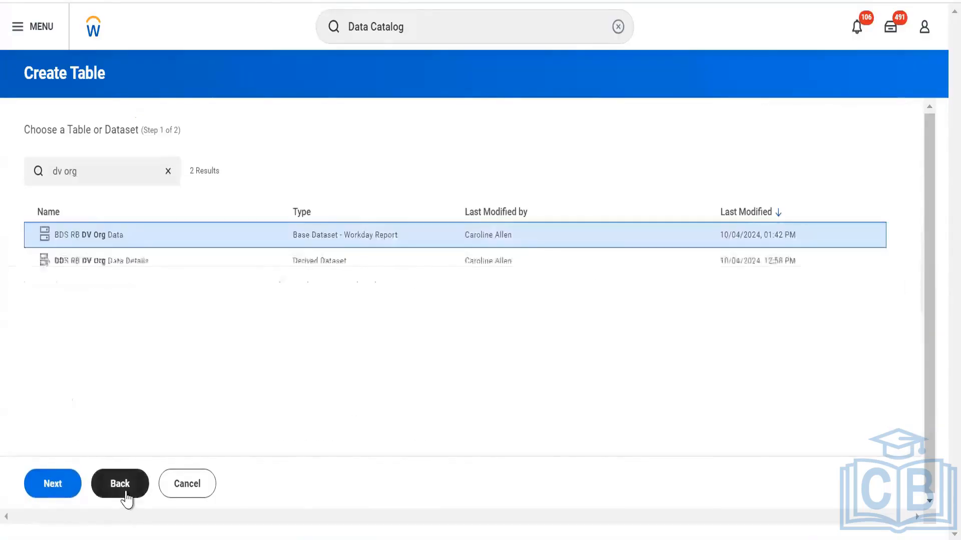
Preview the DDS RB DV Org Data Details and DDS RB DV Worker Details Data schemas, then return.
click(170, 271)
click(54, 483)
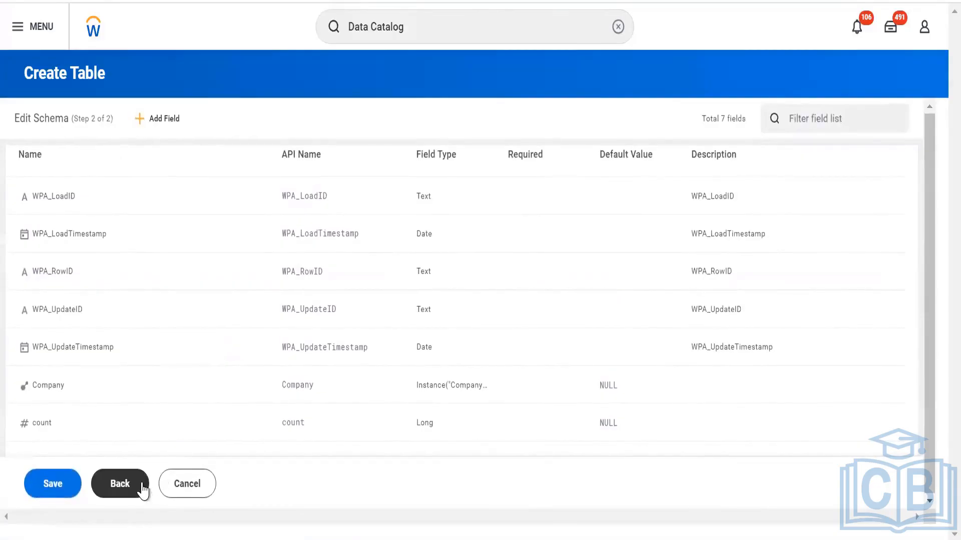
click(120, 483)
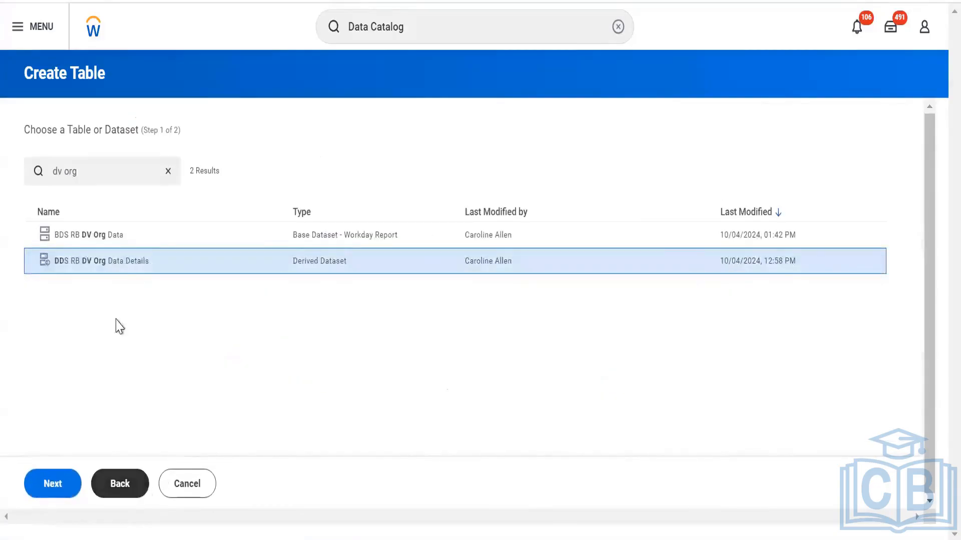
click(125, 164)
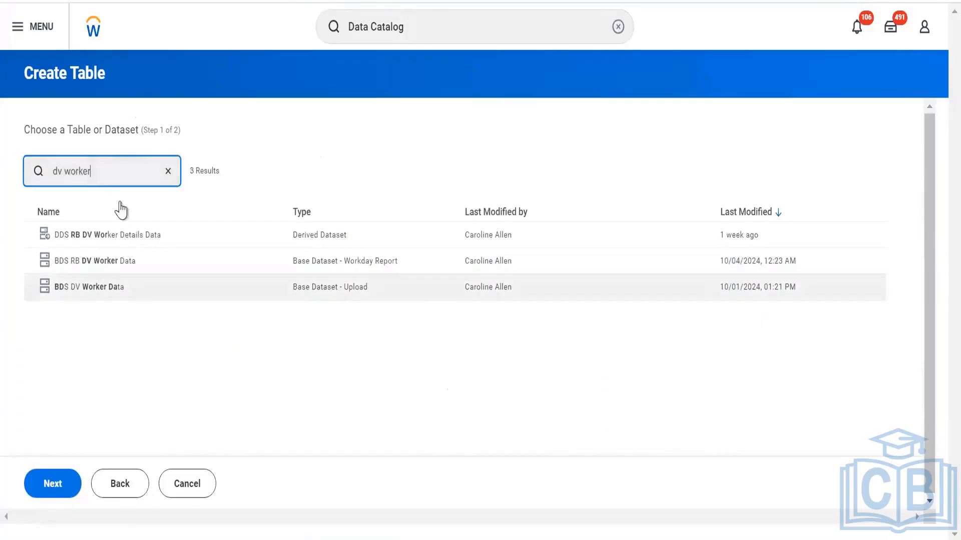
click(123, 237)
click(51, 484)
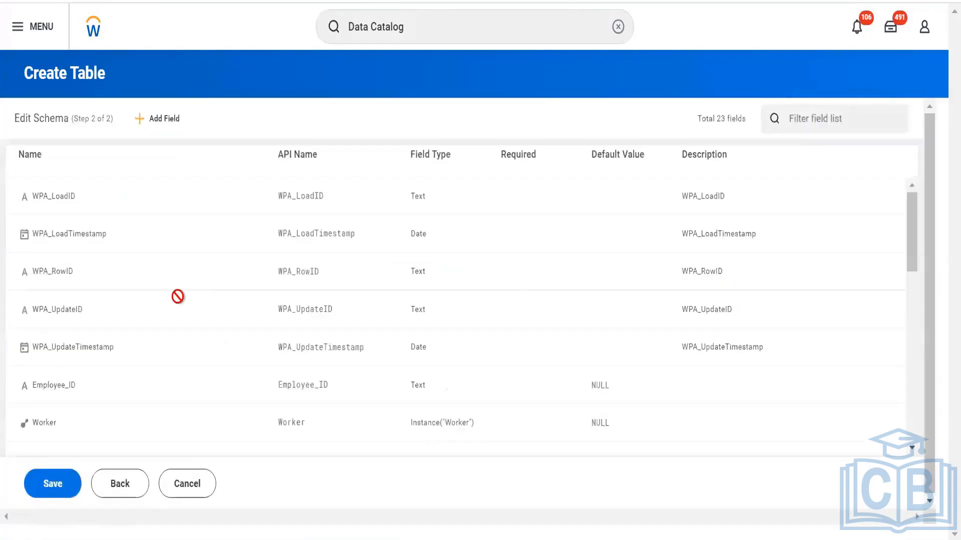
scroll(179, 297, down, 10)
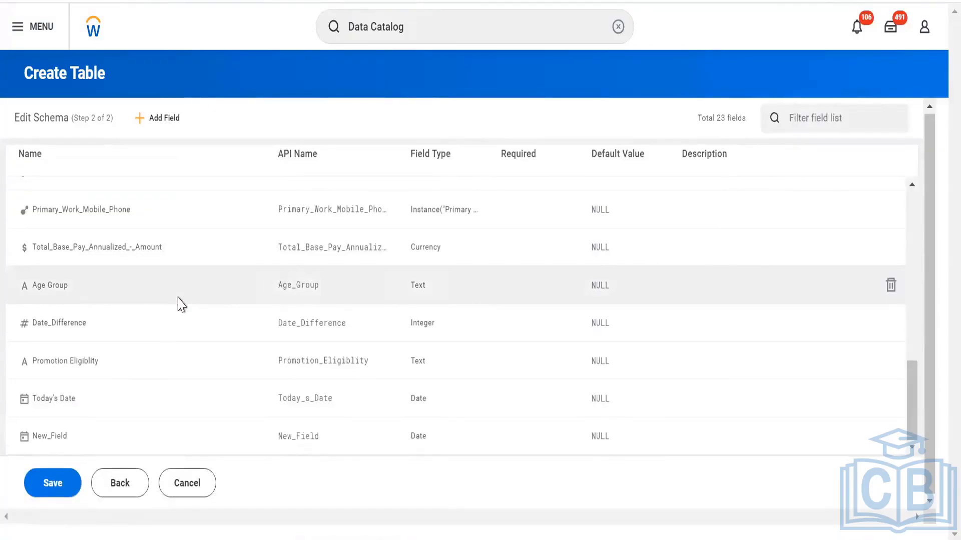
scroll(179, 302, up, 10)
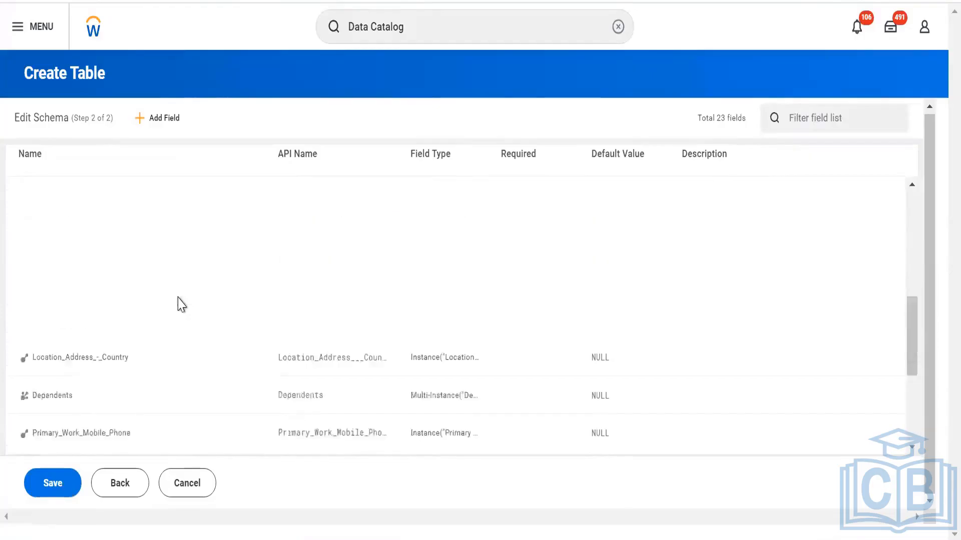
click(138, 478)
Choose BDS RB DV Worker Data as the source and continue to its 18-field schema.
click(148, 263)
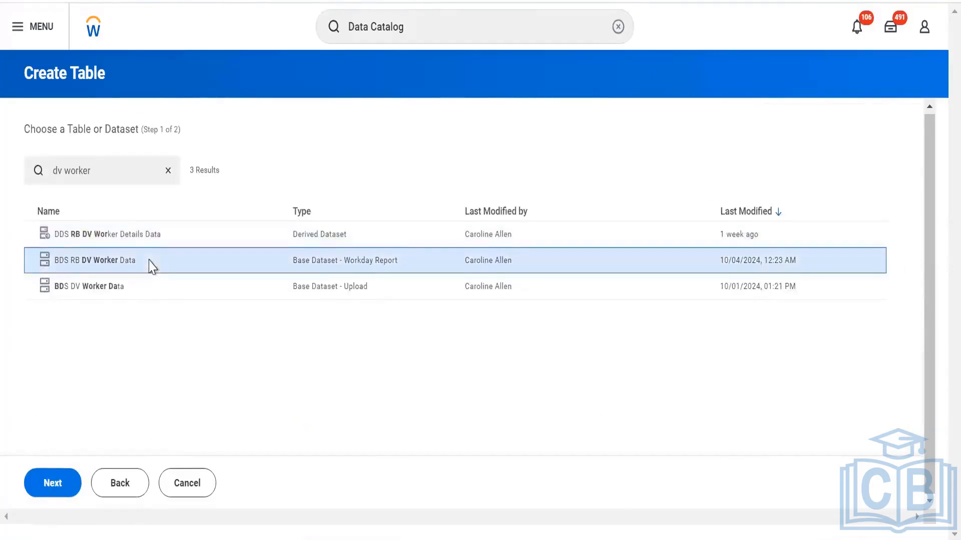
click(68, 478)
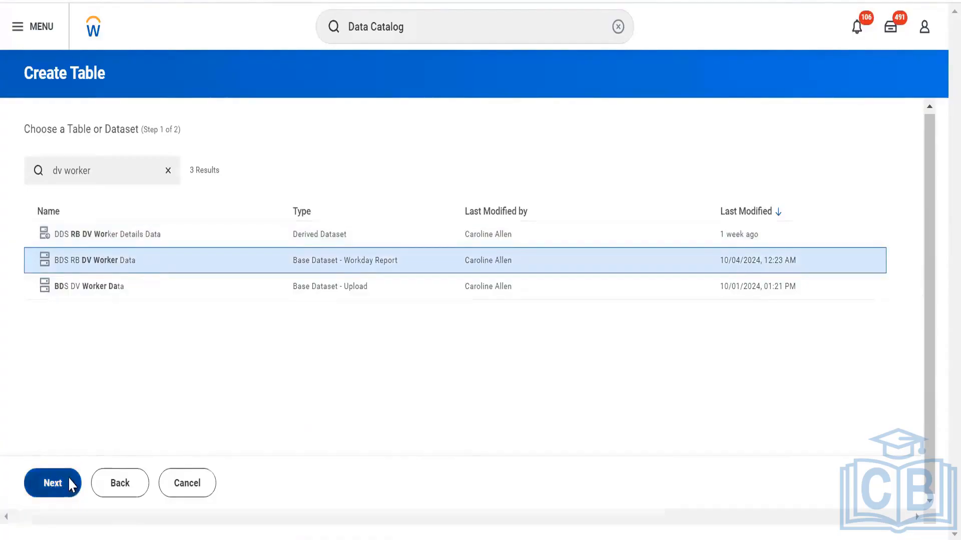
scroll(247, 350, down, 8)
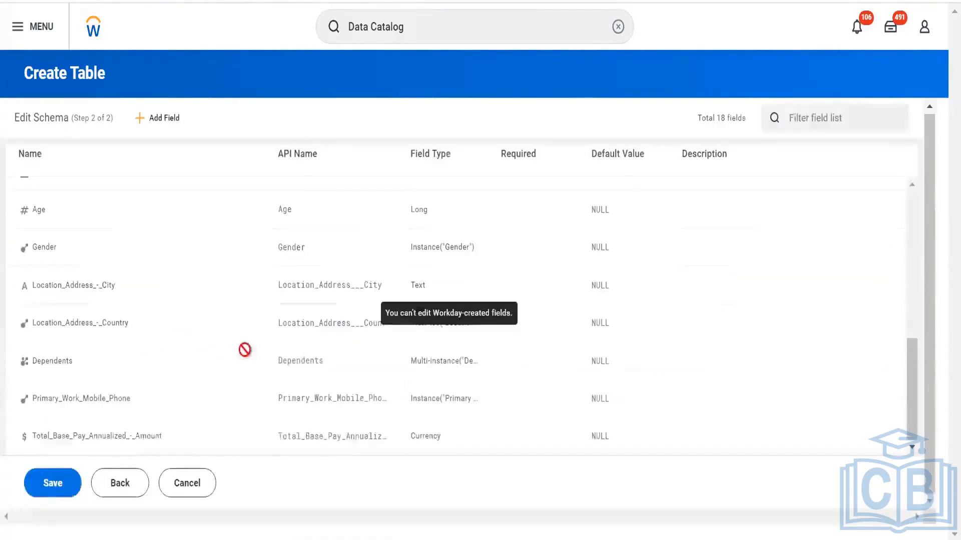
Review the 18 schema fields and save to create TBL DV Worker Data.
scroll(247, 358, up, 8)
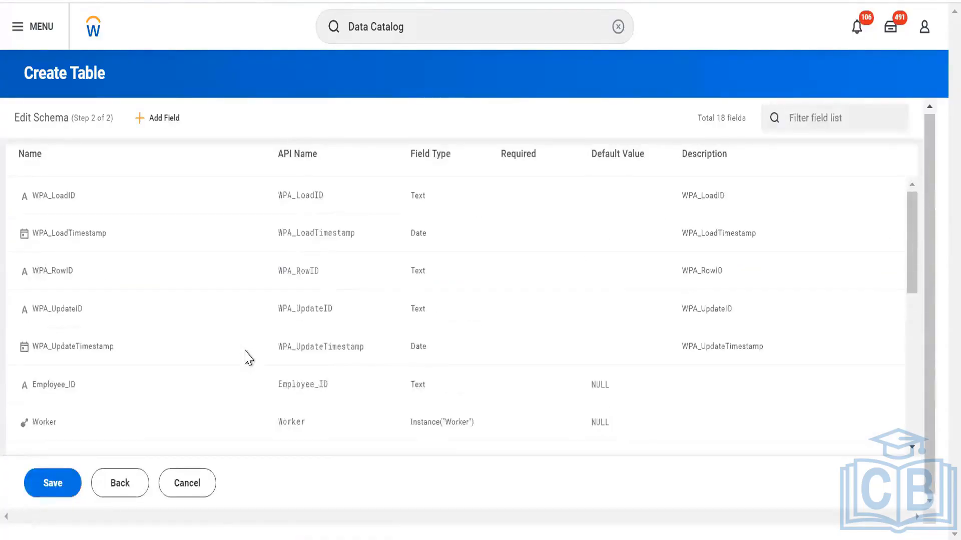
scroll(248, 357, down, 8)
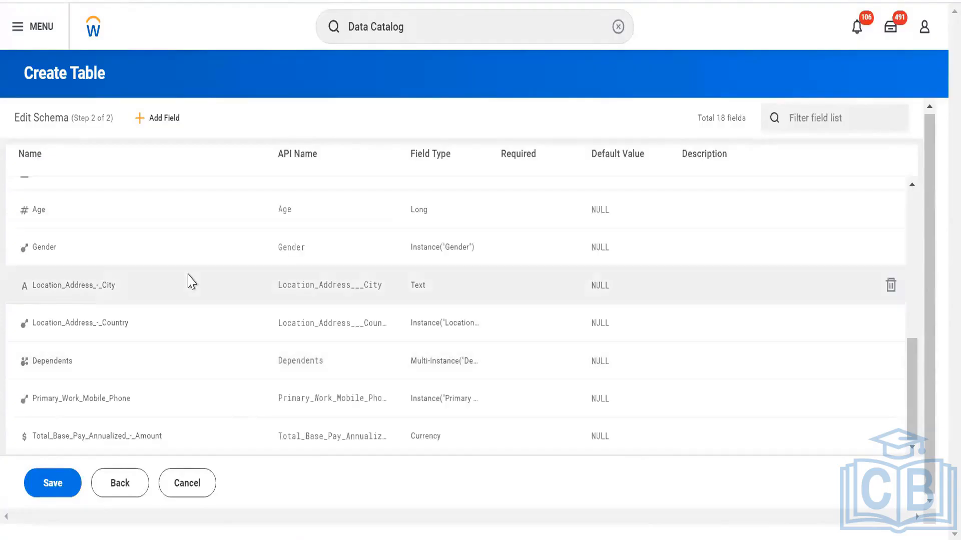
scroll(191, 283, up, 8)
click(54, 486)
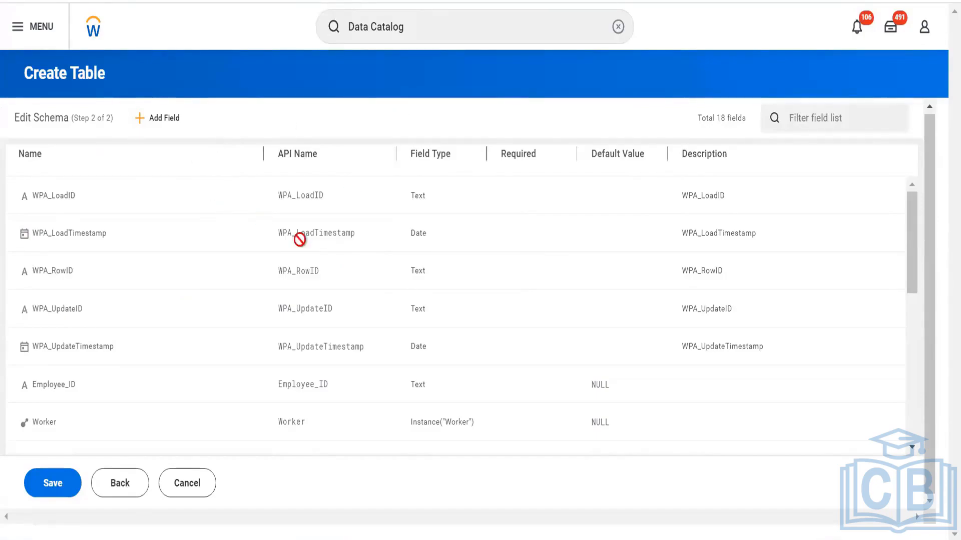
scroll(153, 286, down, 5)
scroll(155, 293, up, 5)
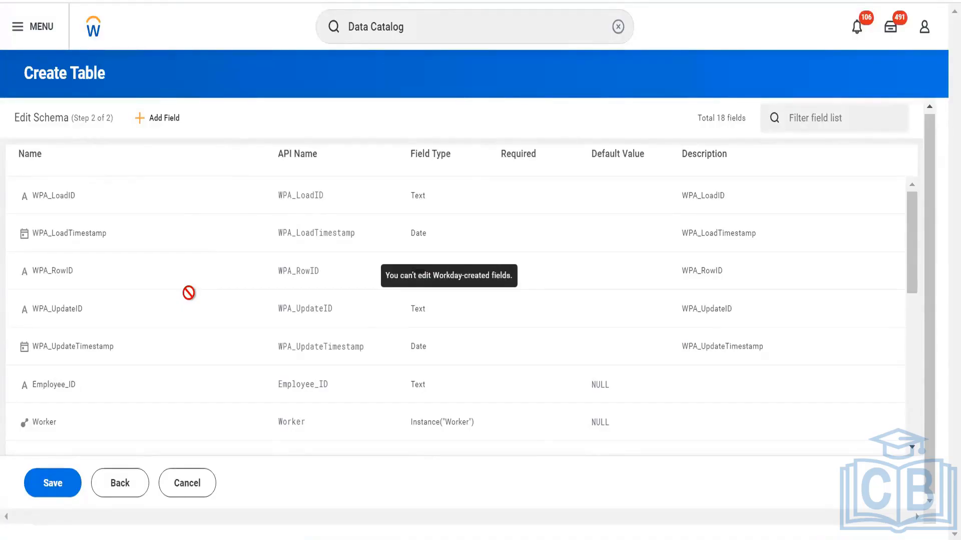
scroll(190, 296, down, 8)
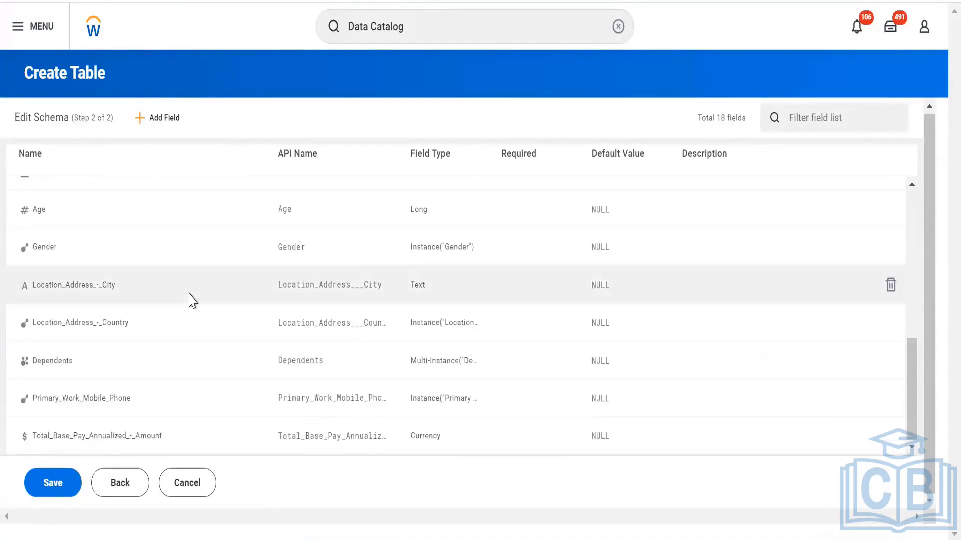
scroll(191, 300, up, 8)
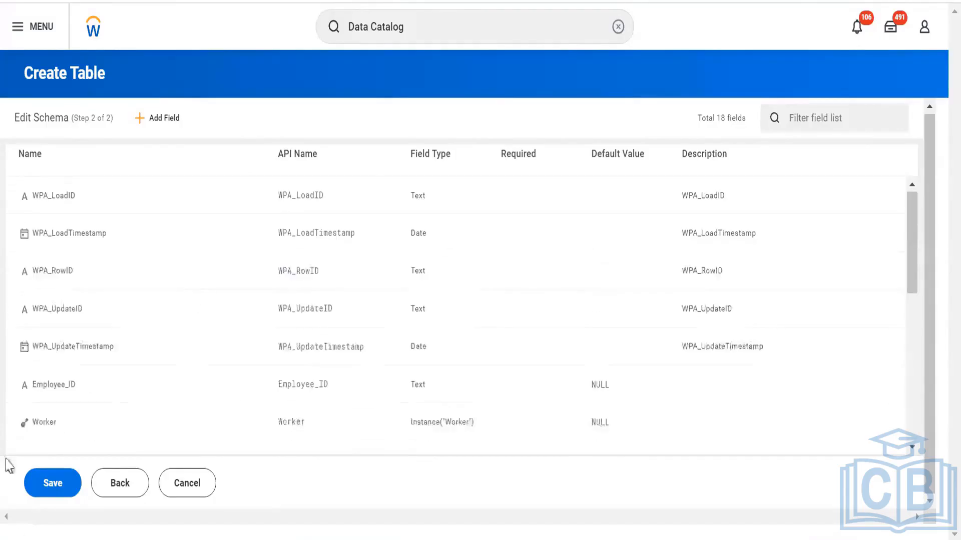
click(60, 487)
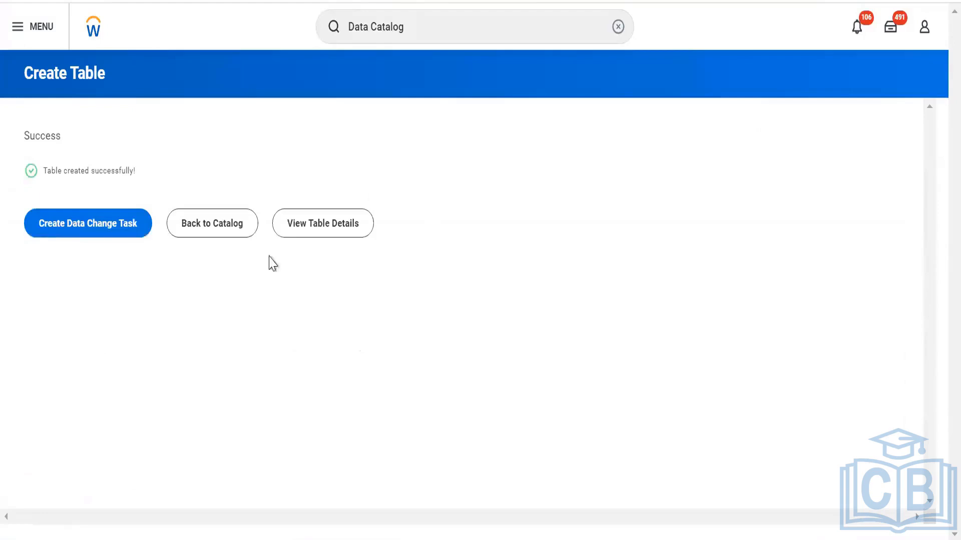
Inspect TBL DV Worker Data's empty fields and action menus, then return to the Data Catalog.
click(331, 227)
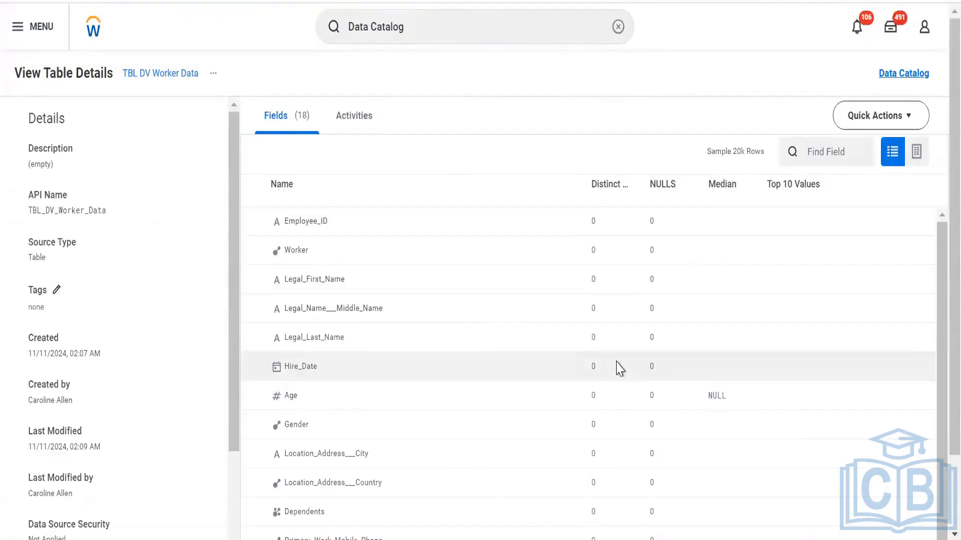
scroll(619, 367, down, 2)
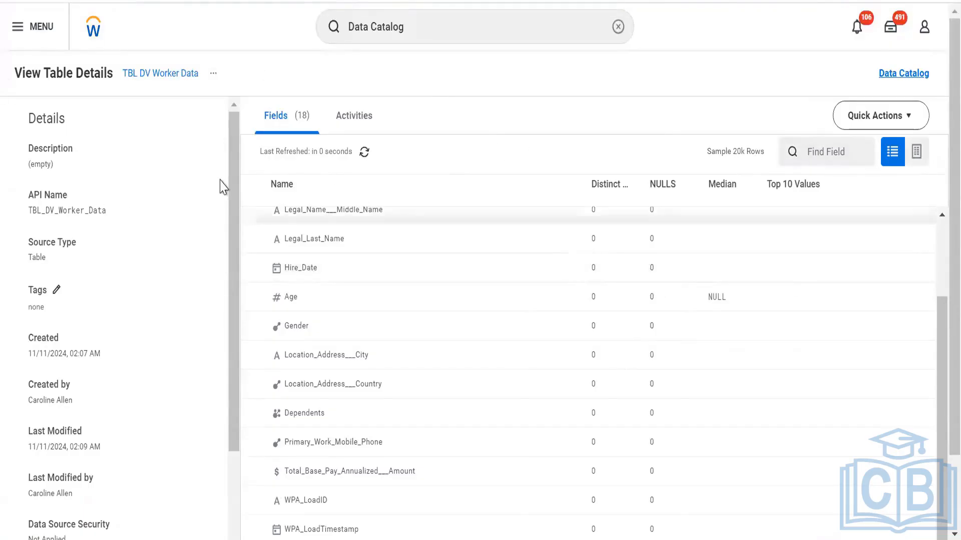
click(212, 75)
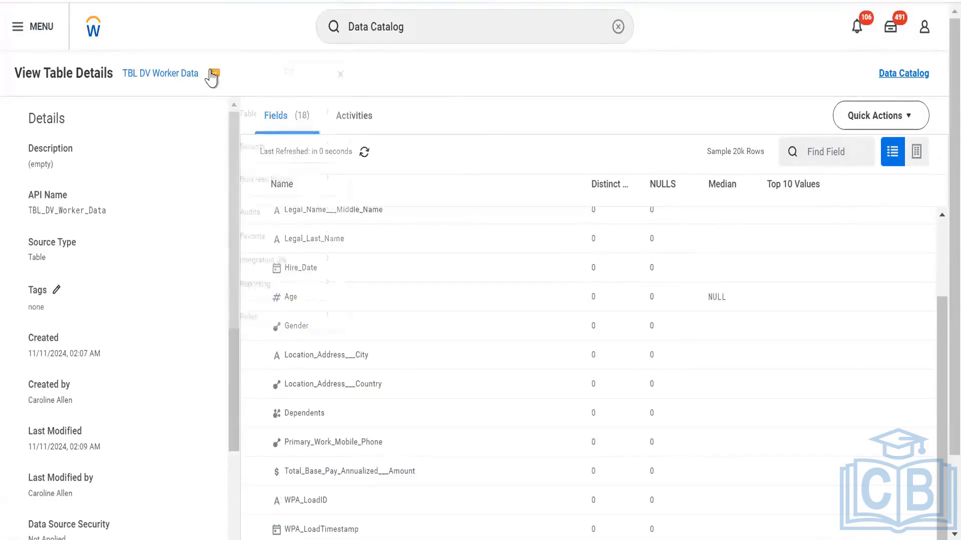
click(862, 123)
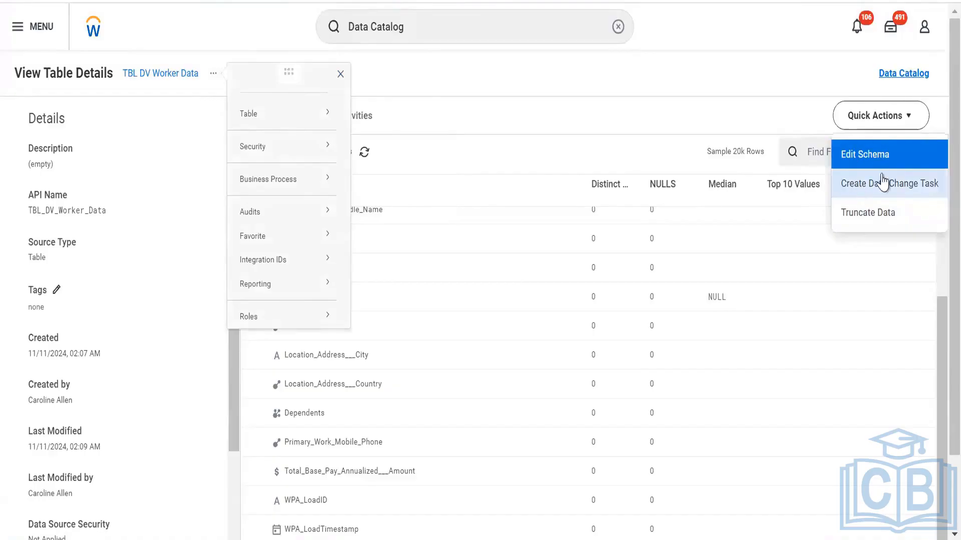
click(898, 77)
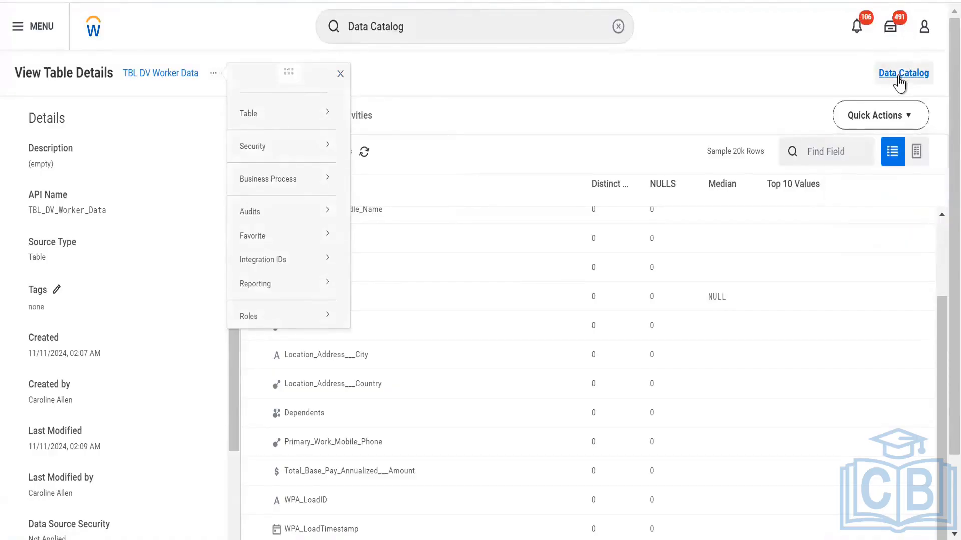
click(899, 78)
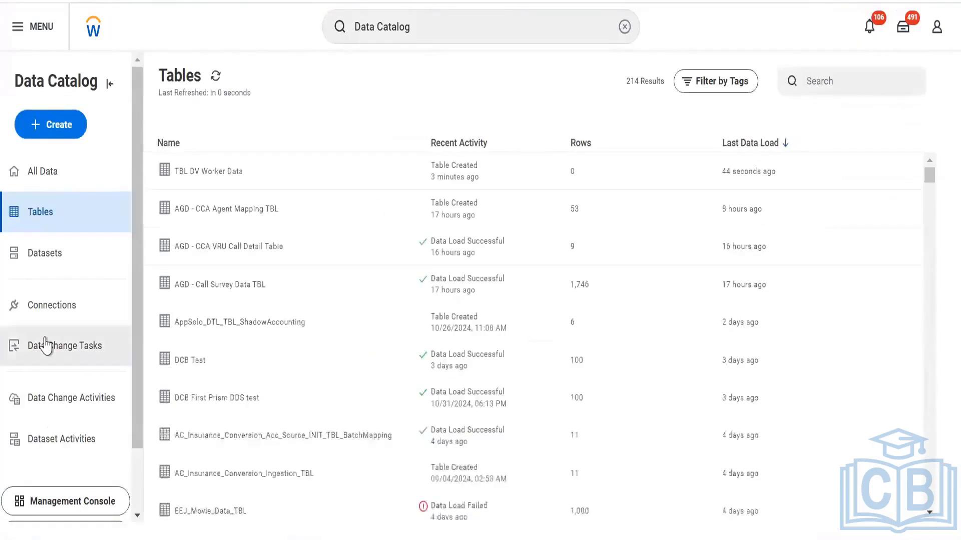
Start a new data change task with a Workday report source and reload the report list.
click(45, 345)
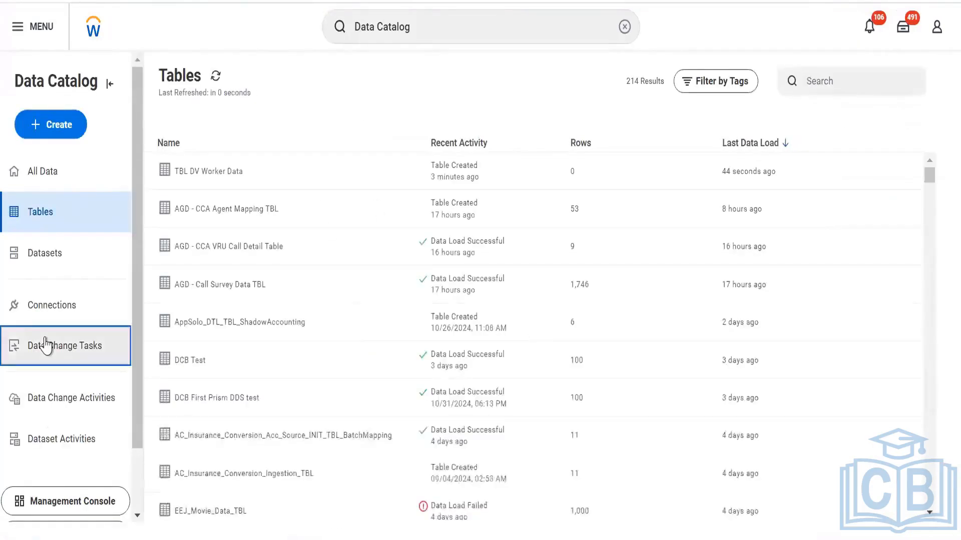
click(52, 133)
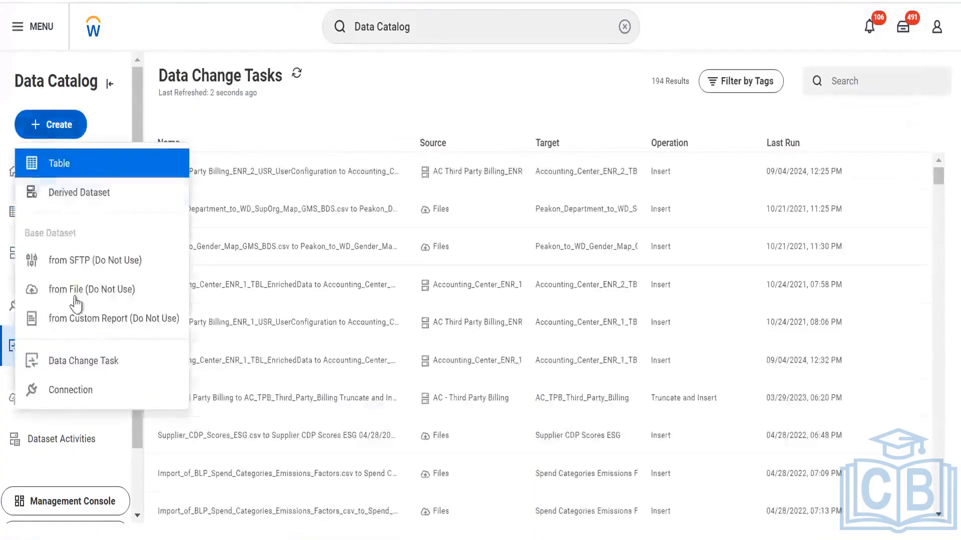
click(73, 360)
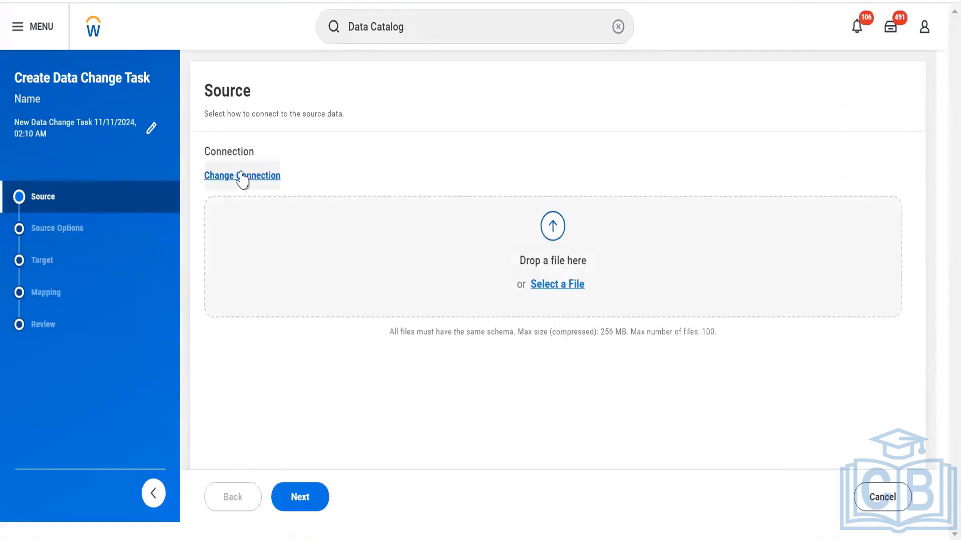
click(241, 176)
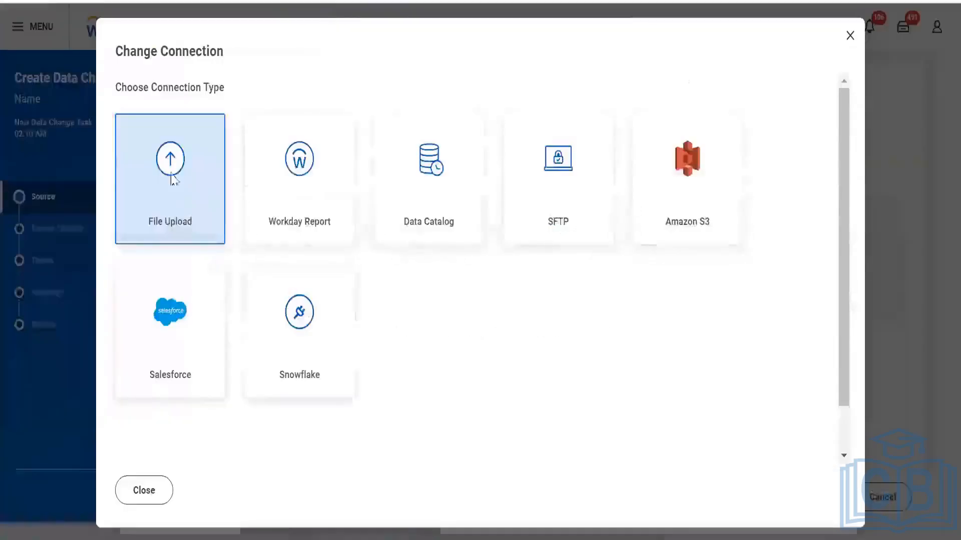
click(311, 200)
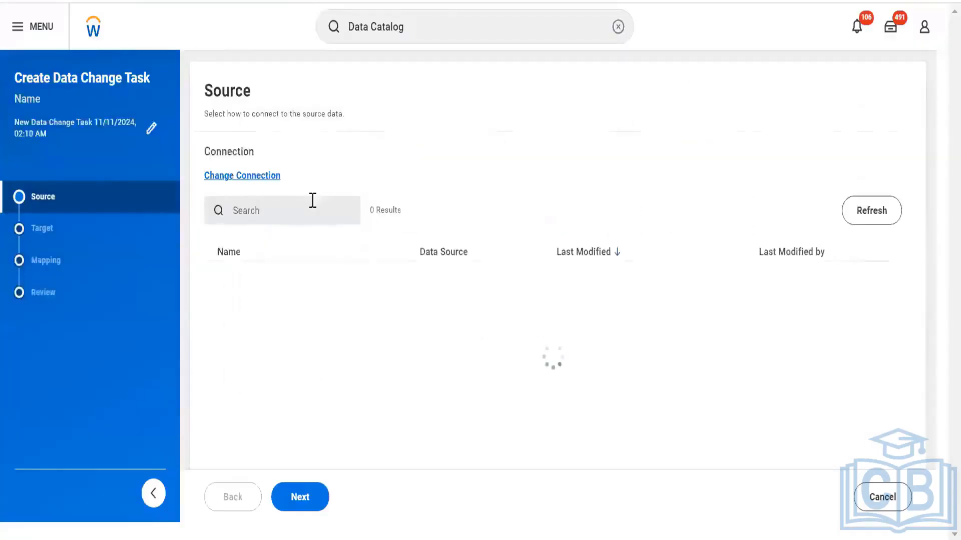
click(299, 206)
text(dv worker)
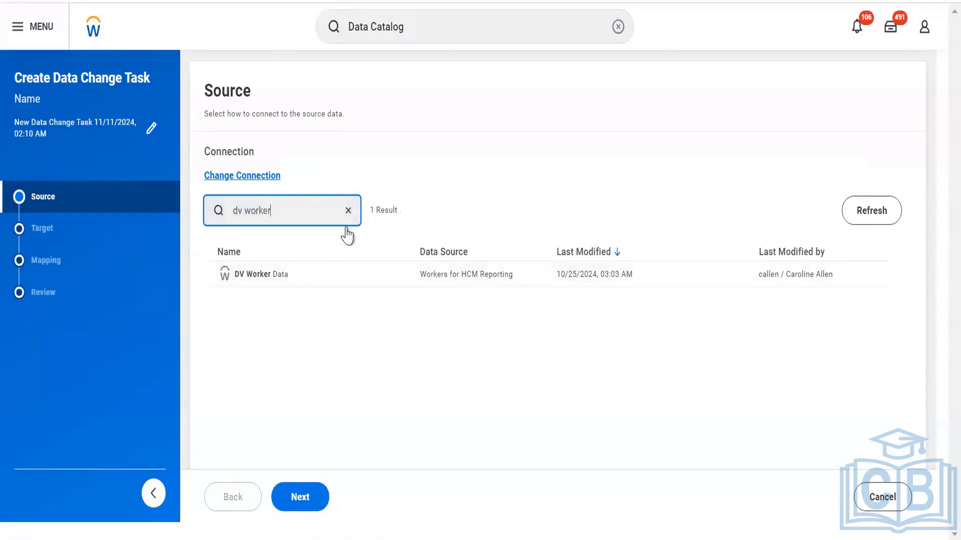
click(867, 223)
click(868, 229)
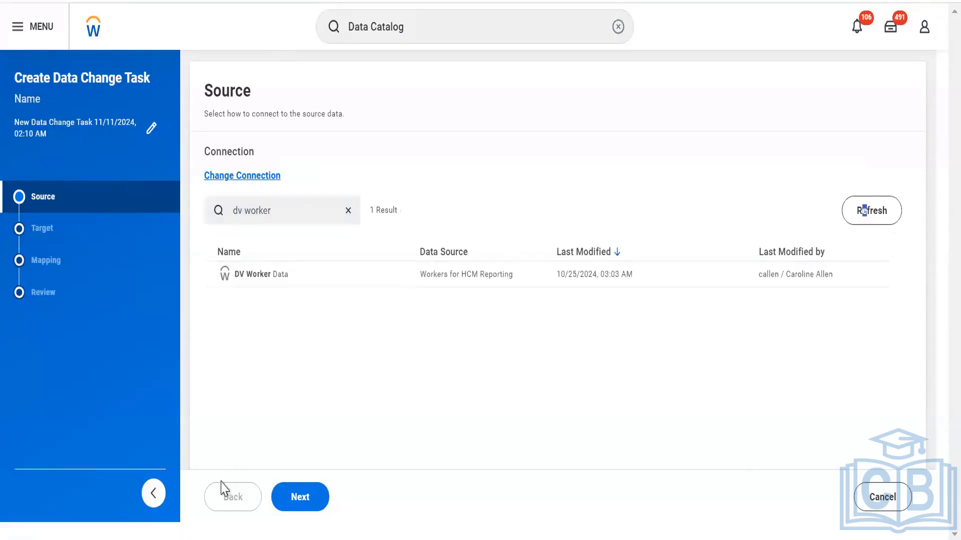
Search reports for 'dv', pick DV Worker Data as the source, and continue to Target.
click(273, 210)
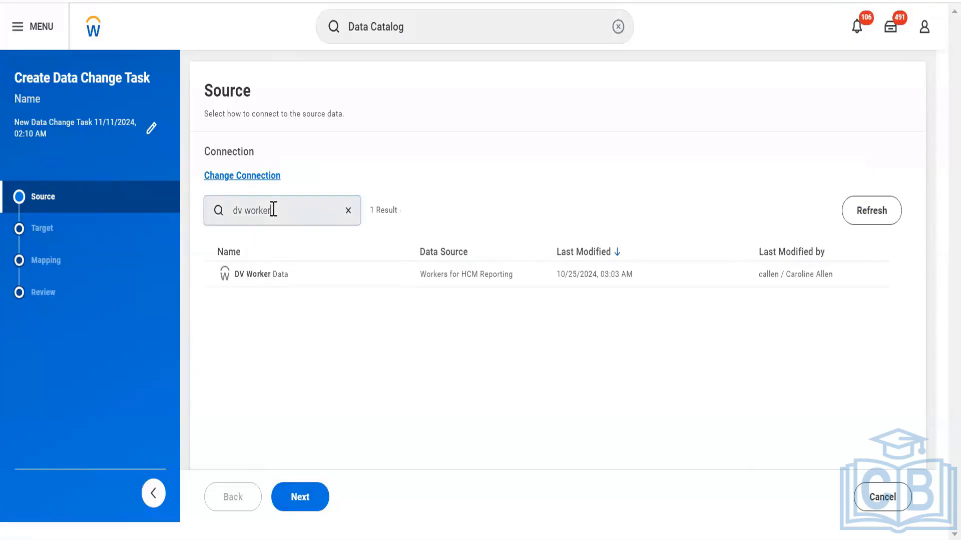
key(BackSpace)
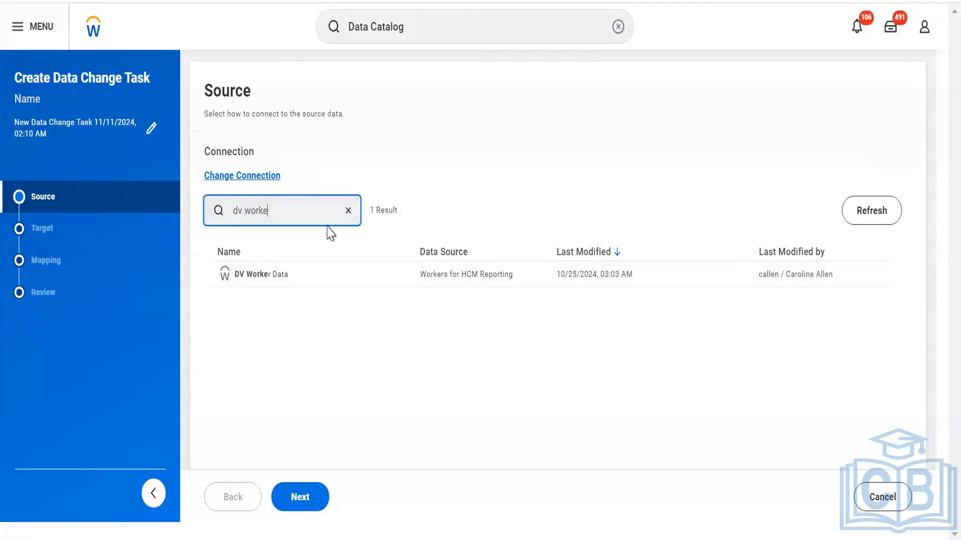
key(BackSpace)
key(BackSpace)
key(BackSpace)
key(BackSpace)
key(BackSpace)
key(BackSpace)
key(BackSpace)
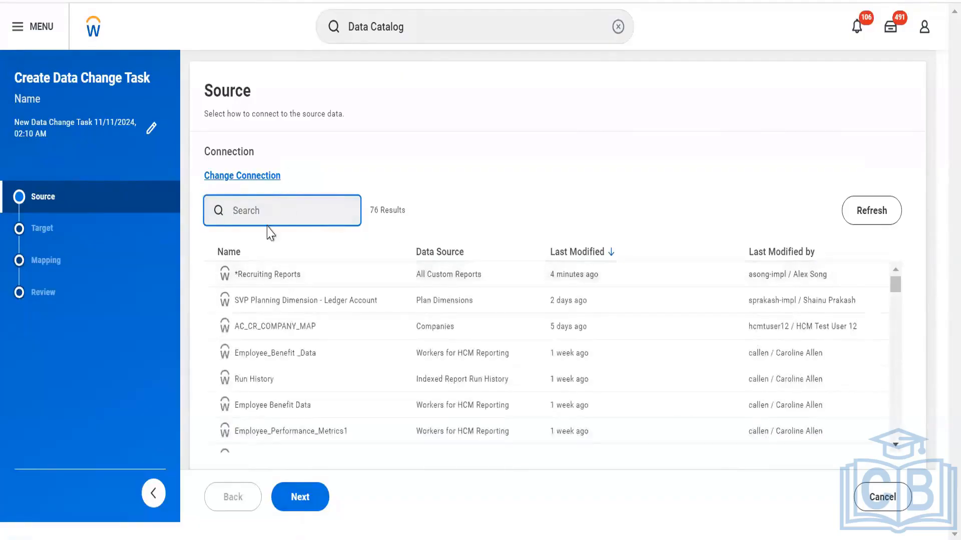
text(dv)
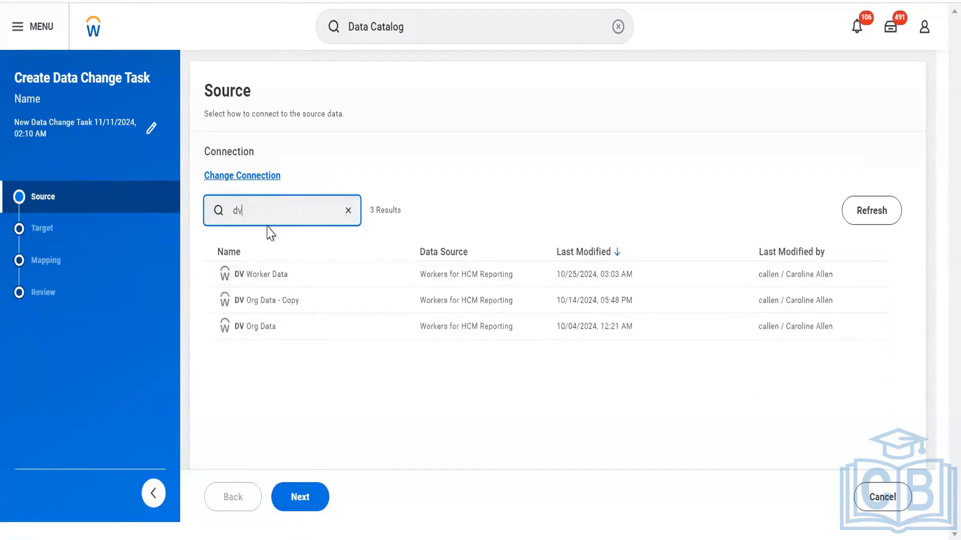
key(BackSpace)
key(BackSpace)
text(rb)
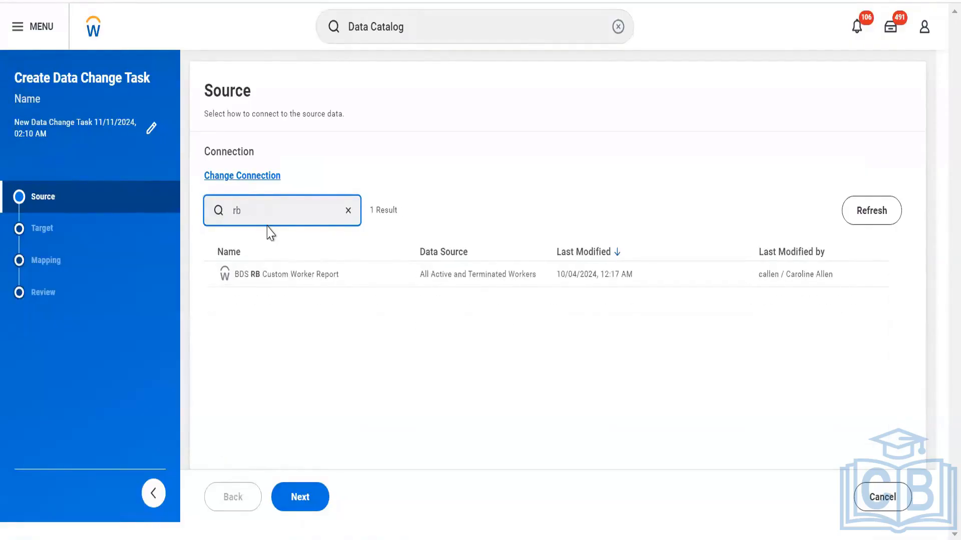
text(v)
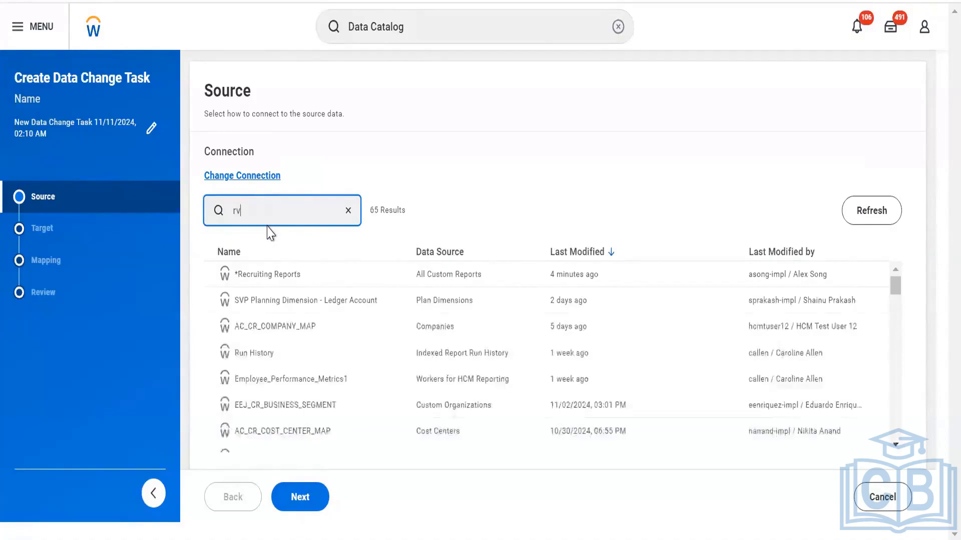
key(BackSpace)
key(BackSpace)
text(dv)
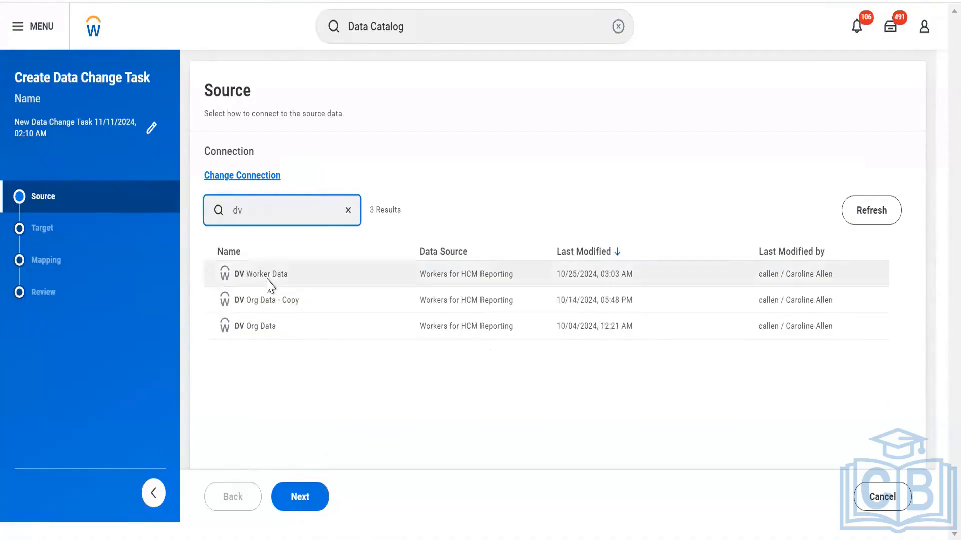
click(269, 285)
click(294, 498)
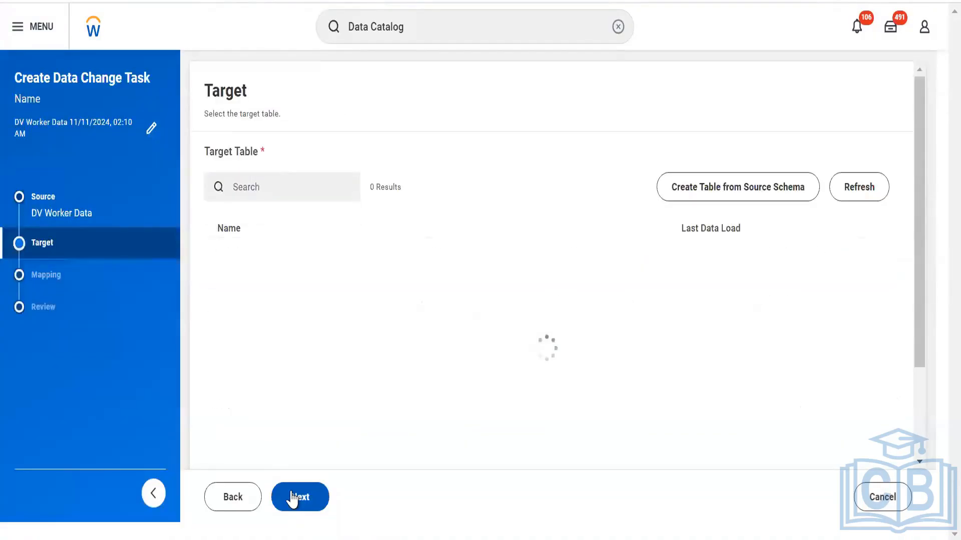
Search 'tbl dv', choose TBL DV Worker Data as the target table, and continue.
click(260, 185)
text(tbl)
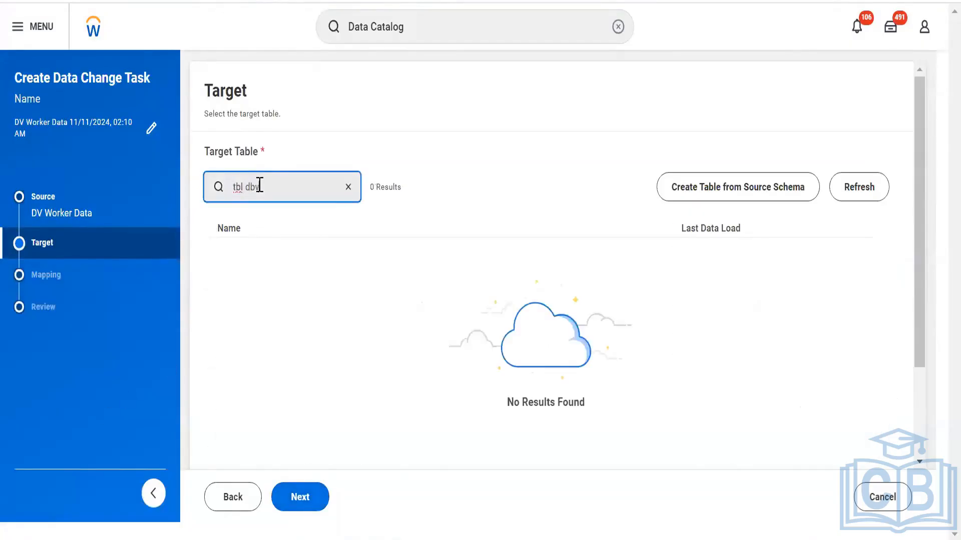
text( dv)
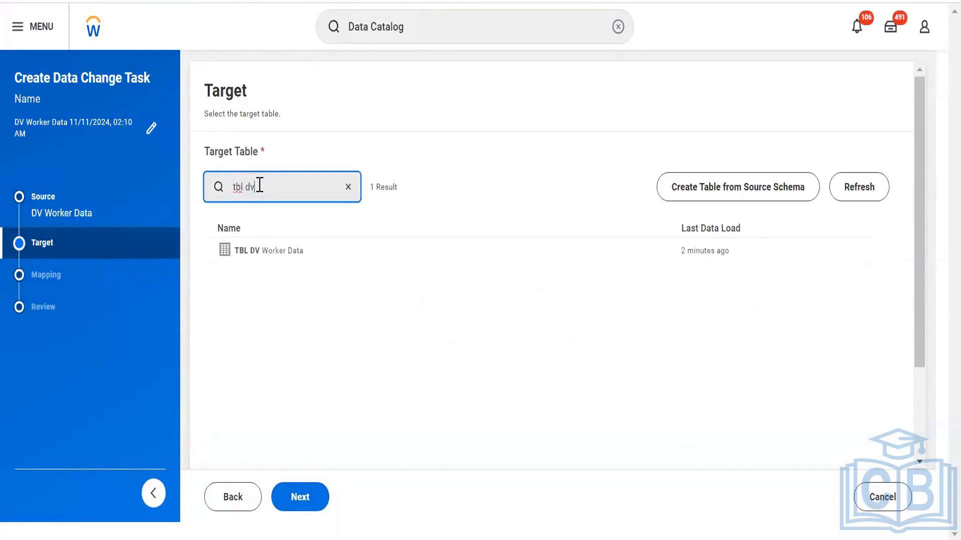
click(288, 253)
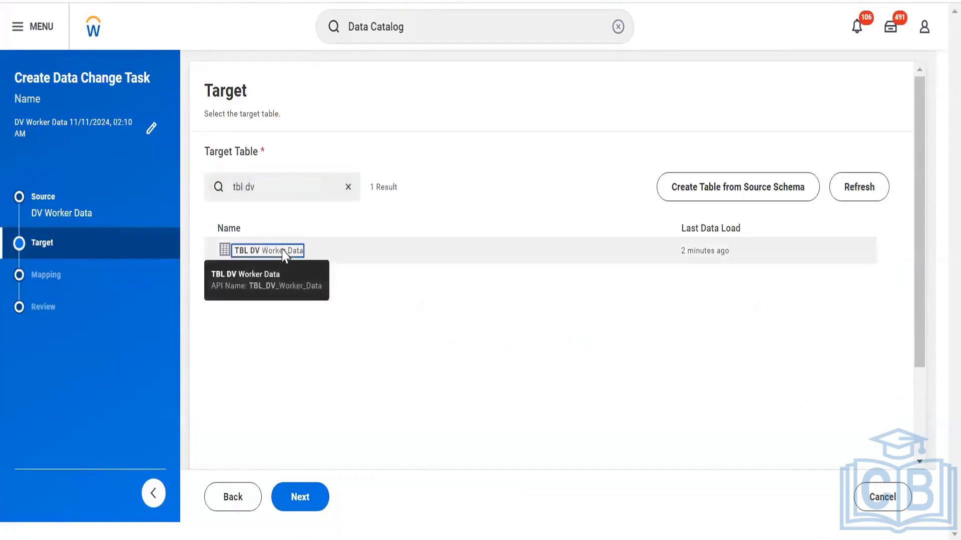
click(295, 495)
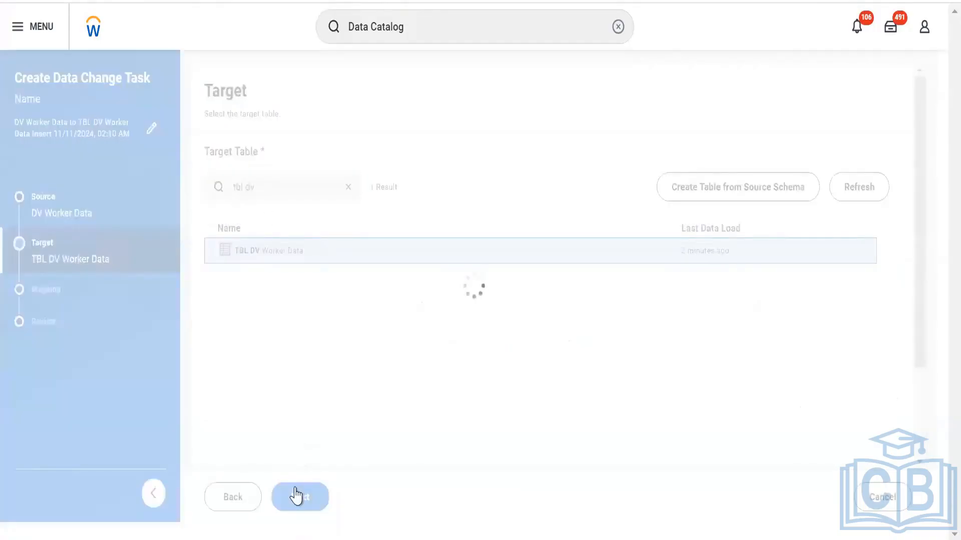
Scroll through the field mapping to confirm all 13 source fields are mapped.
scroll(453, 216, down, 3)
scroll(453, 216, down, 5)
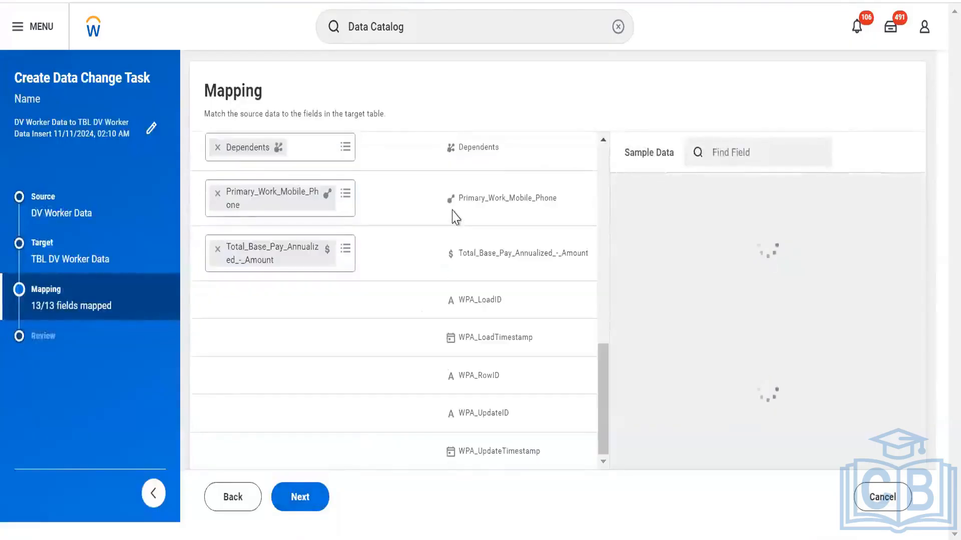
scroll(453, 216, up, 10)
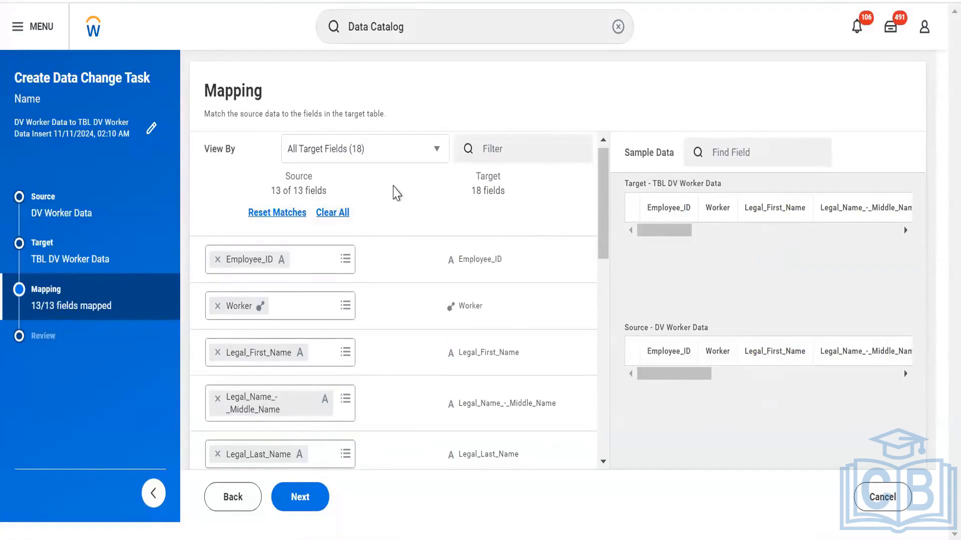
scroll(479, 262, down, 3)
scroll(479, 261, down, 6)
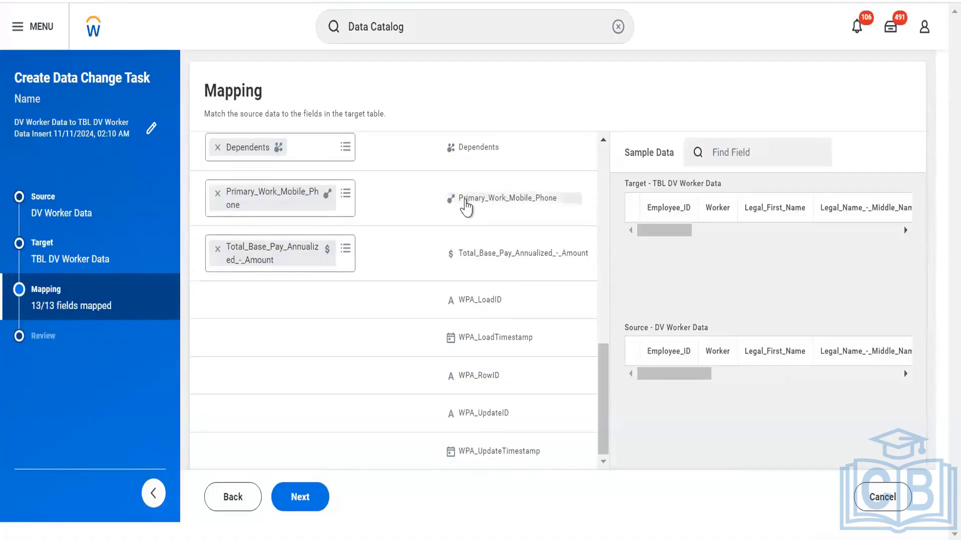
mouse_move(476, 210)
scroll(382, 207, up, 10)
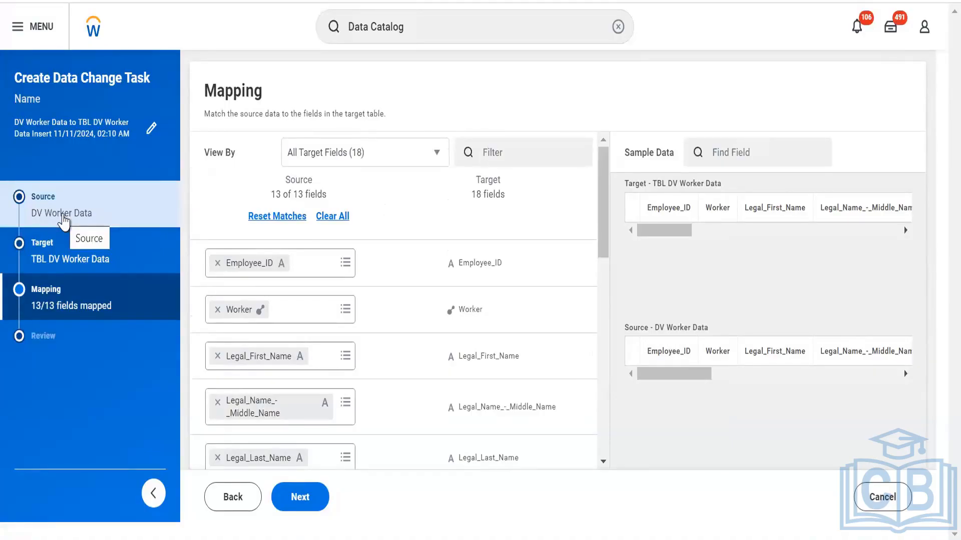
Step back twice to the Source step and bring up the Change Connection choices.
click(223, 490)
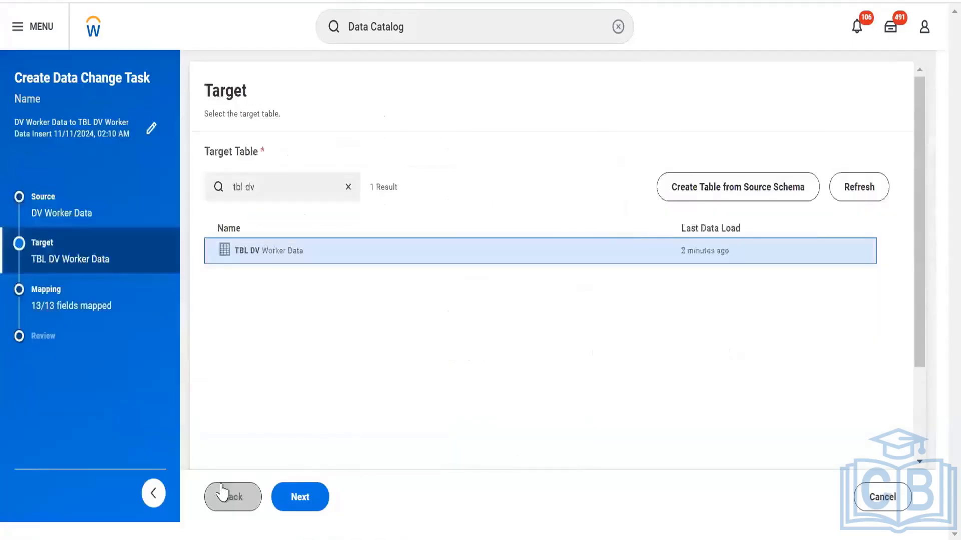
click(234, 497)
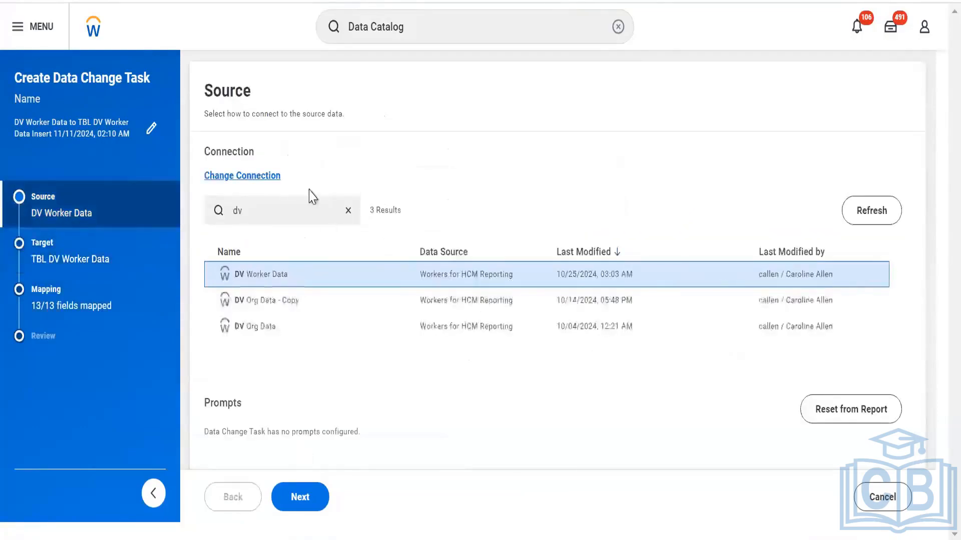
click(259, 178)
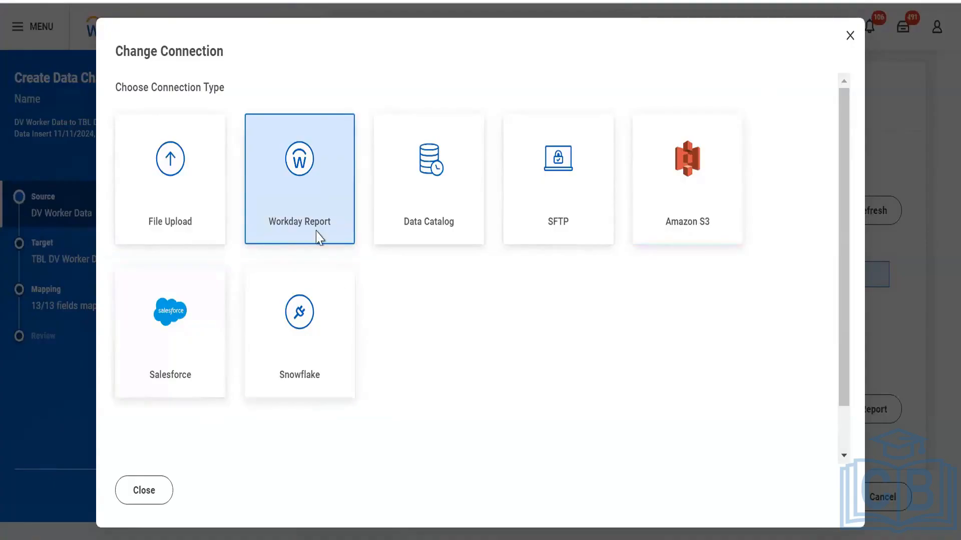
Close the Change Connection dialog and switch over to the presentation slides.
click(145, 493)
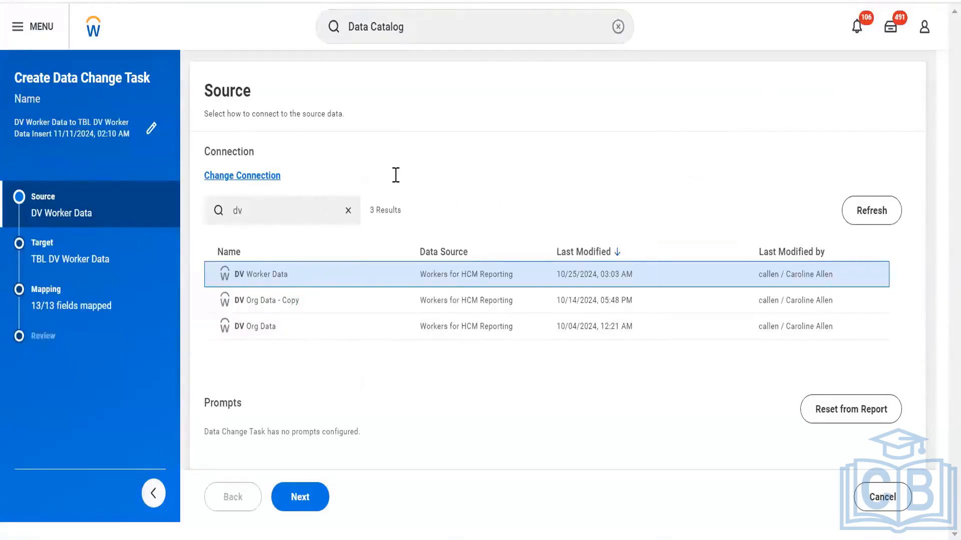
key(alt+Tab)
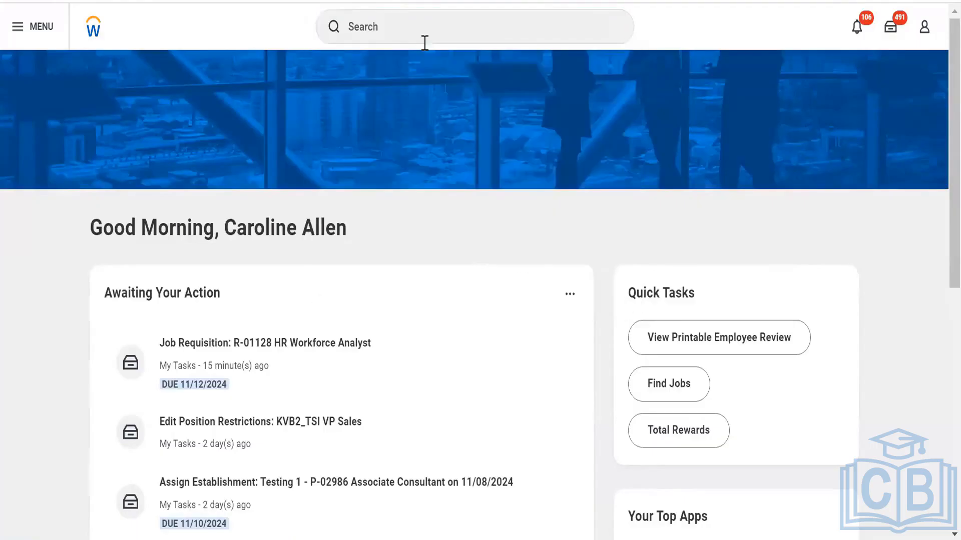
Rerun the Data Catalog search, list its Tables, and view TBL DV Worker Data's details.
click(422, 40)
click(404, 93)
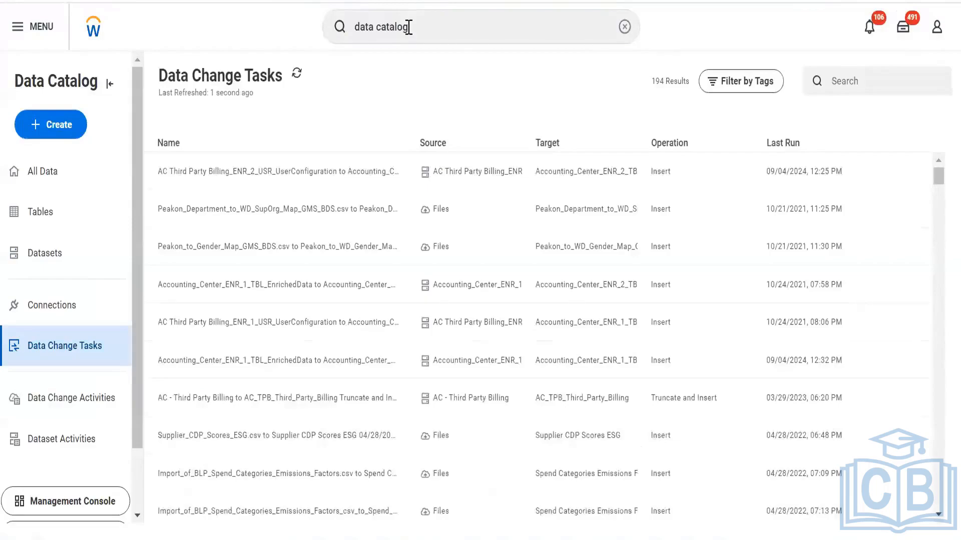
click(93, 222)
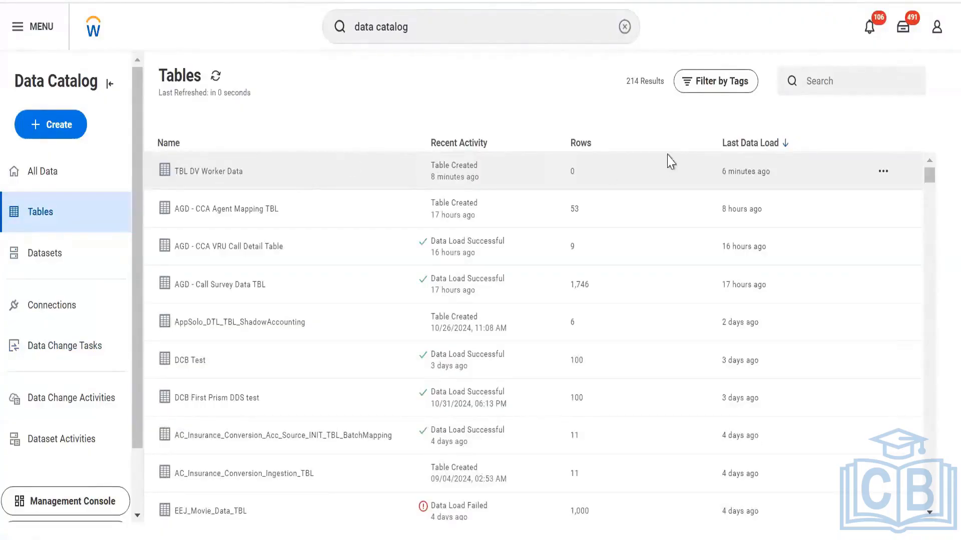
click(882, 173)
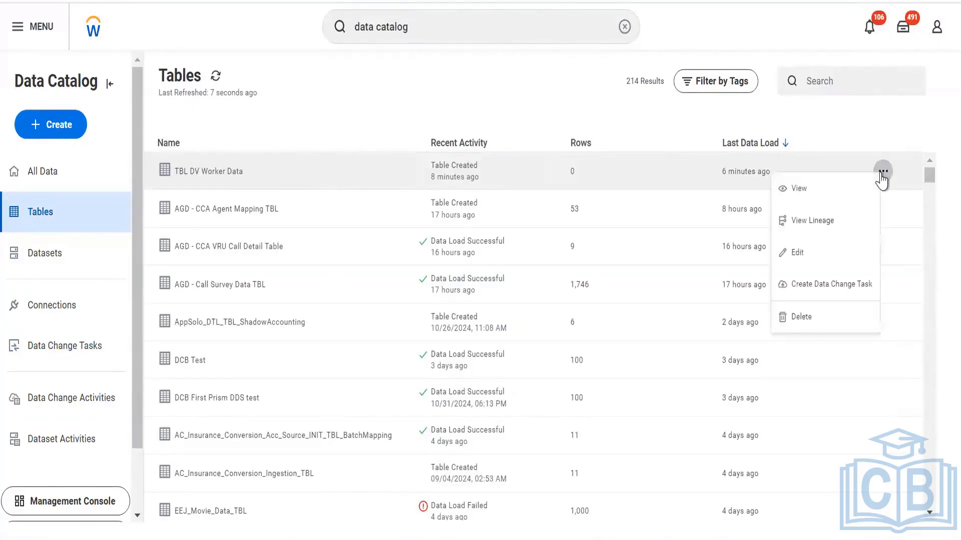
click(806, 264)
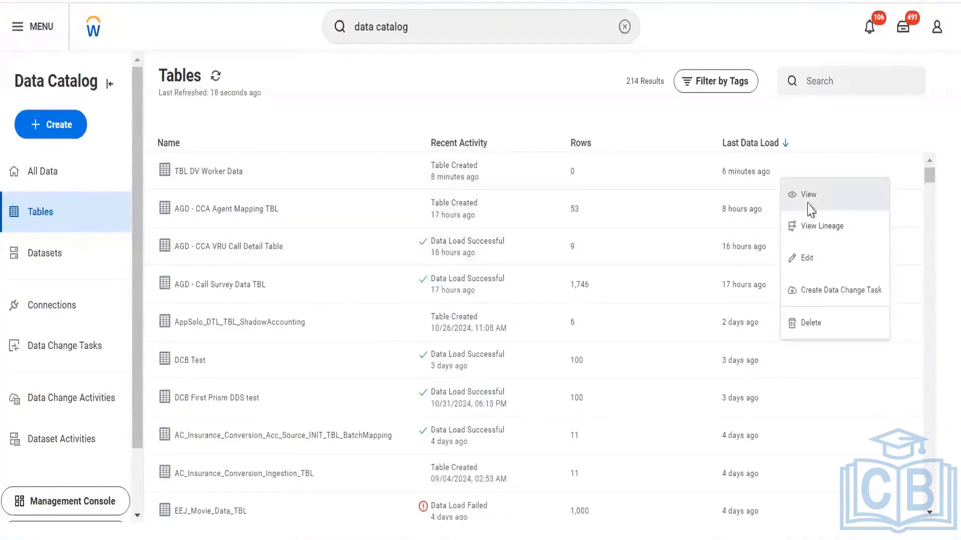
click(809, 209)
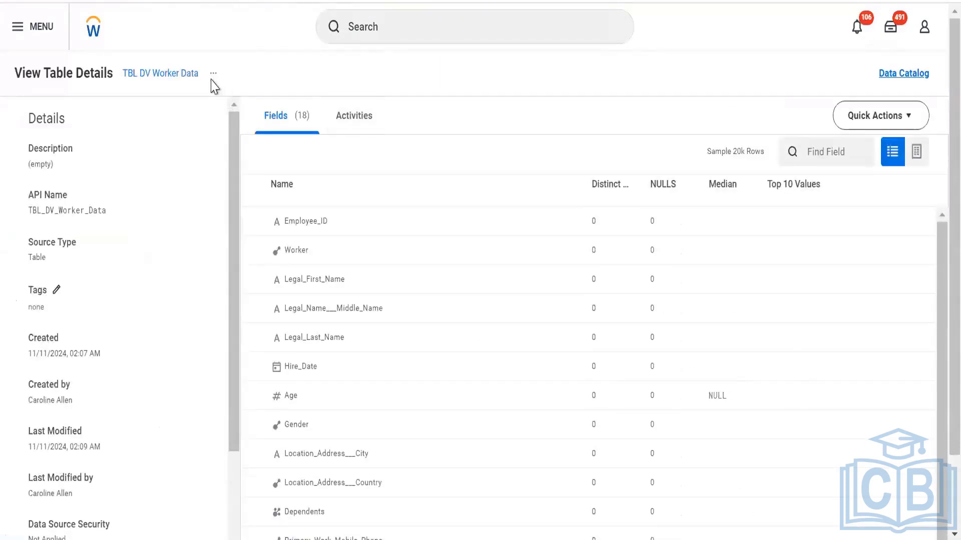
Choose Table > Edit from TBL DV Worker Data's related actions.
click(212, 75)
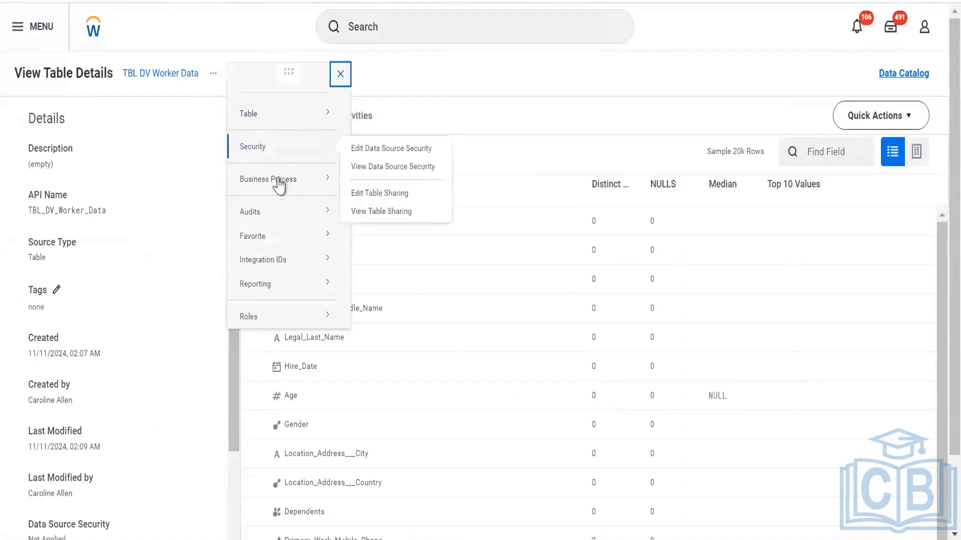
mouse_move(297, 160)
mouse_move(291, 316)
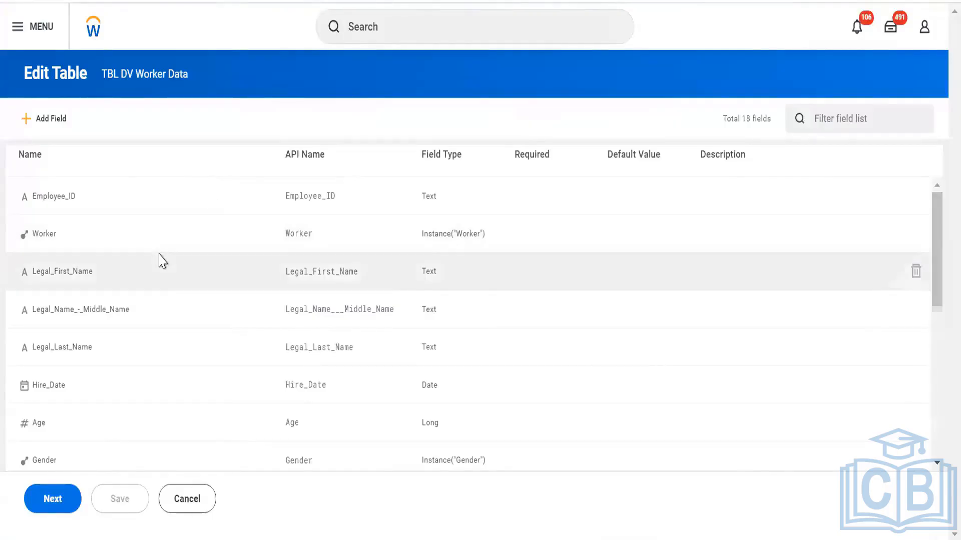
Review the table's 18-field list and check its Quick Actions before returning to the task.
scroll(163, 261, down, 7)
scroll(163, 260, up, 6)
scroll(160, 254, up, 1)
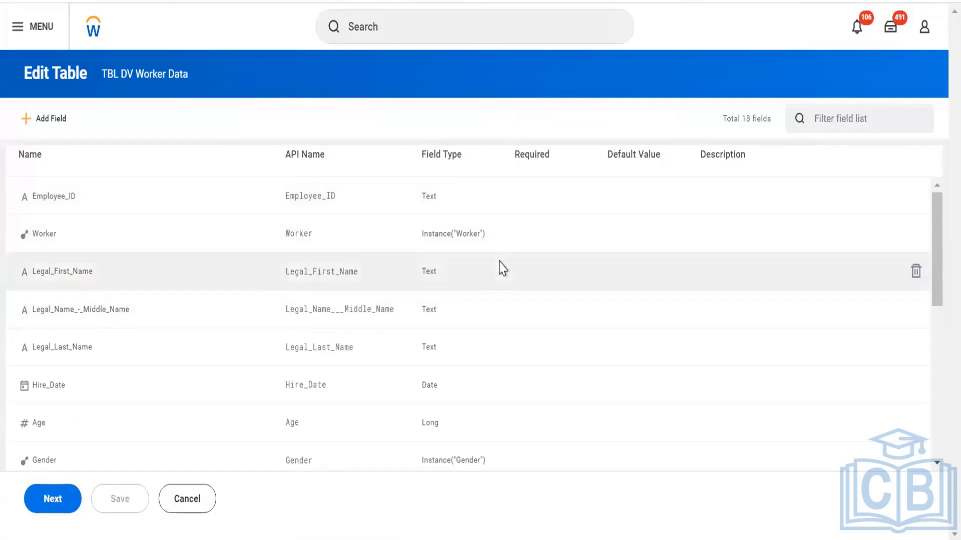
scroll(461, 293, down, 4)
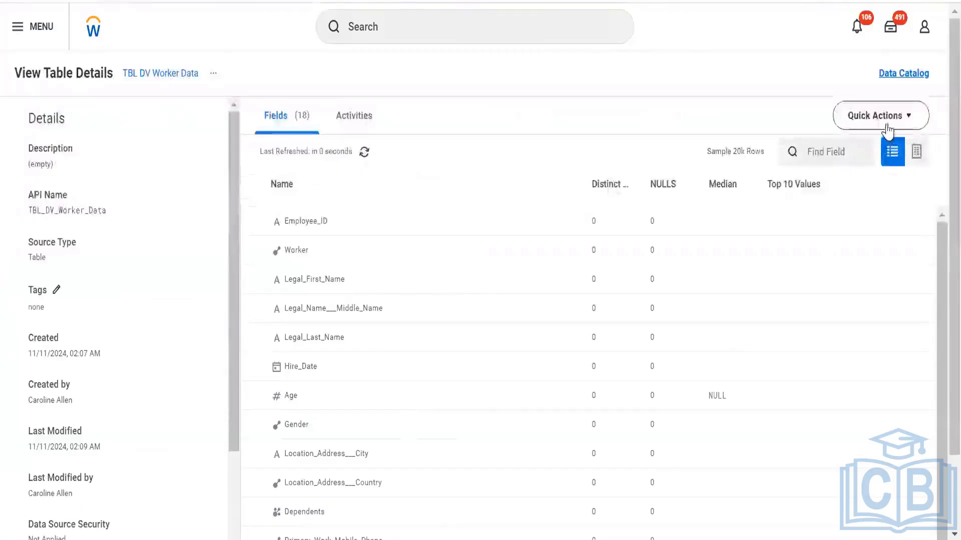
click(886, 126)
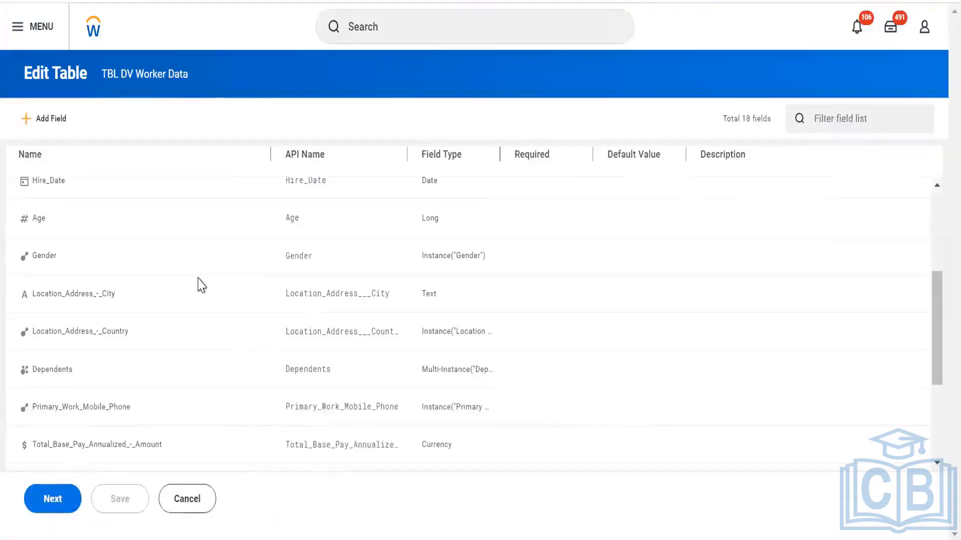
scroll(196, 278, up, 4)
scroll(197, 280, down, 8)
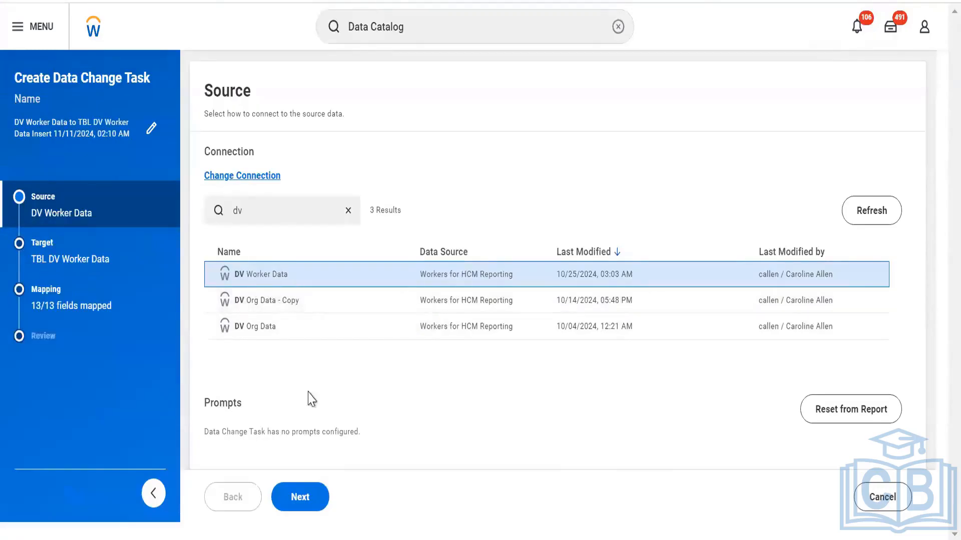
Move past Source and Target and check the mapping: 13 fields matched, five WPA_ fields unmapped.
click(300, 511)
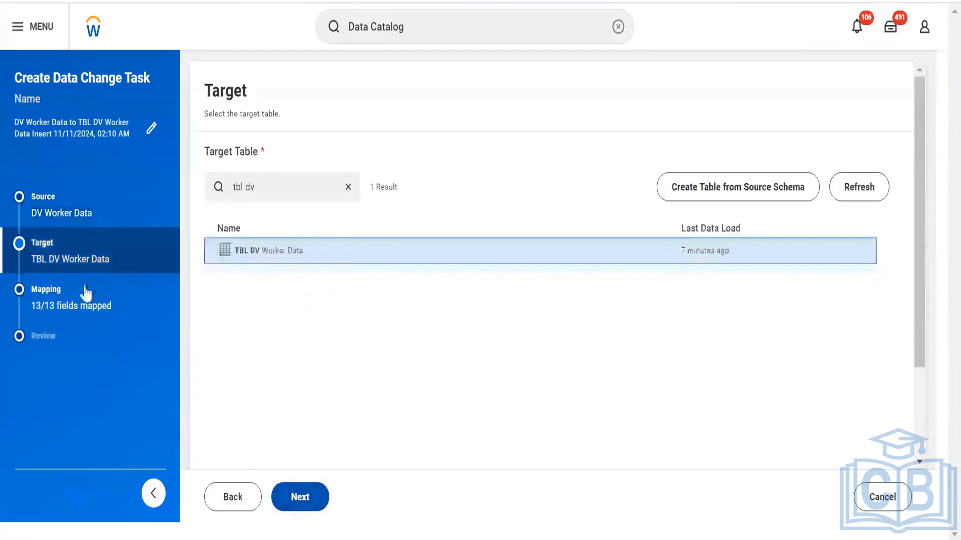
click(298, 500)
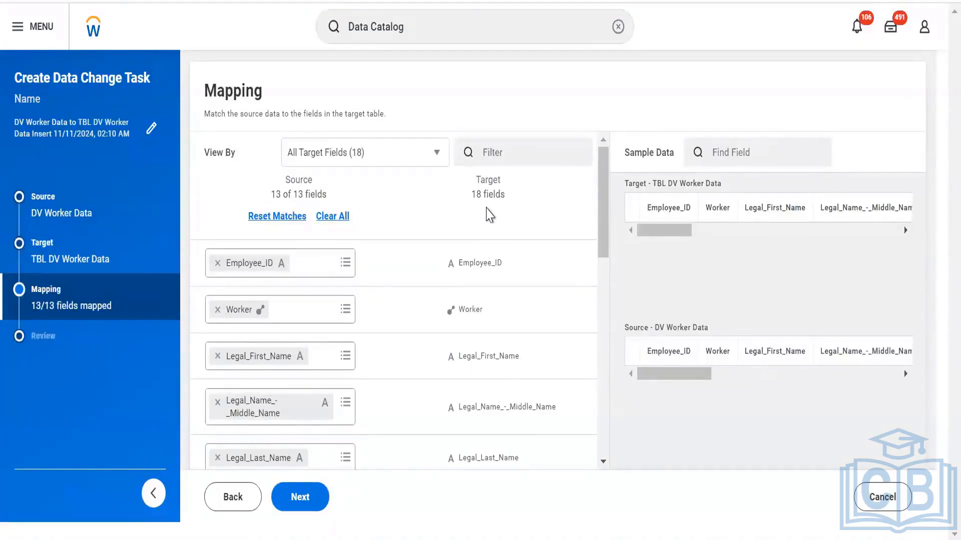
scroll(455, 310, down, 7)
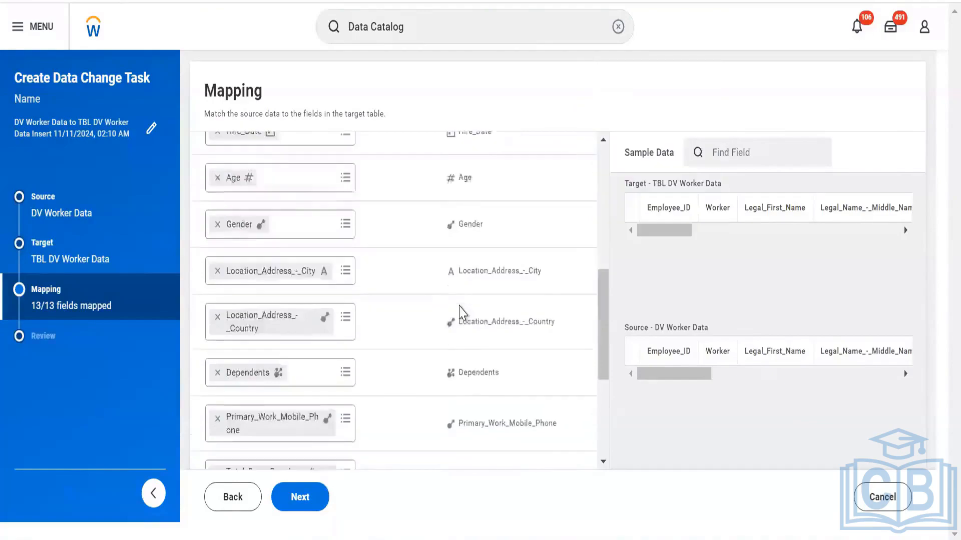
scroll(459, 313, up, 7)
scroll(463, 313, down, 10)
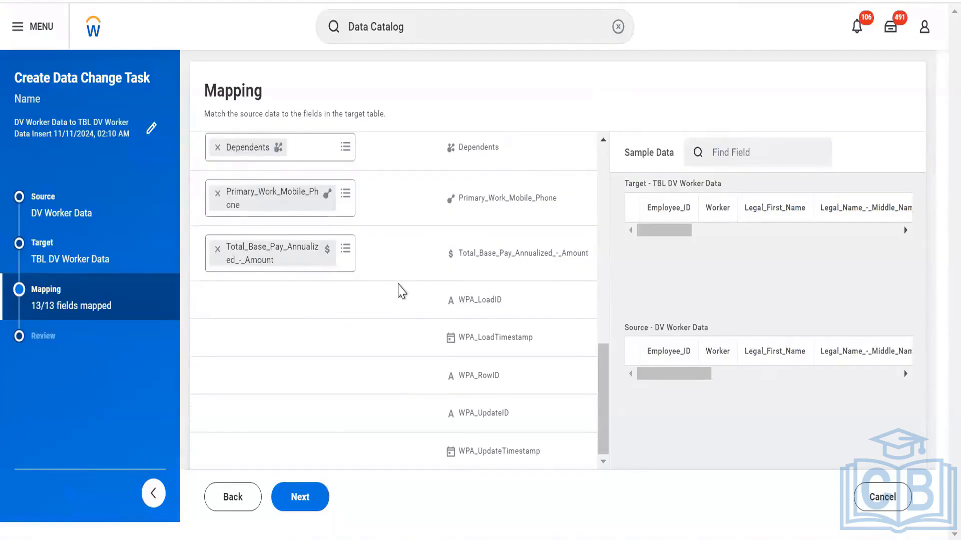
scroll(400, 290, up, 10)
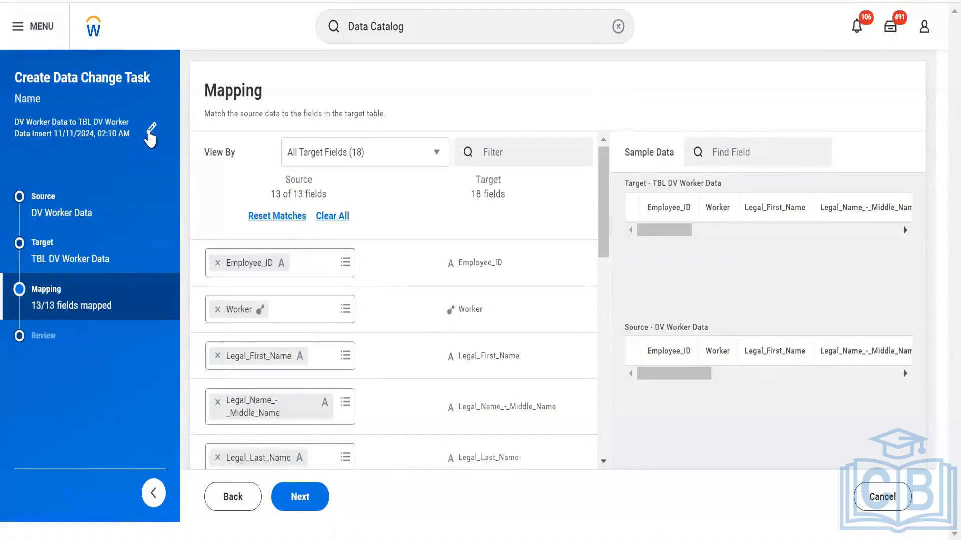
Rename the task by dropping the source prefix and timestamp, ending it with 'Load'.
click(150, 131)
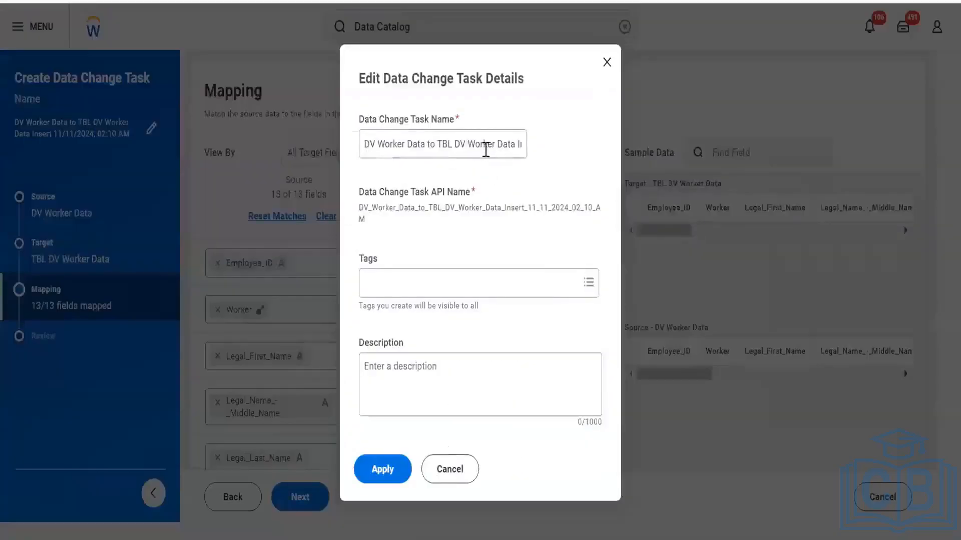
click(486, 149)
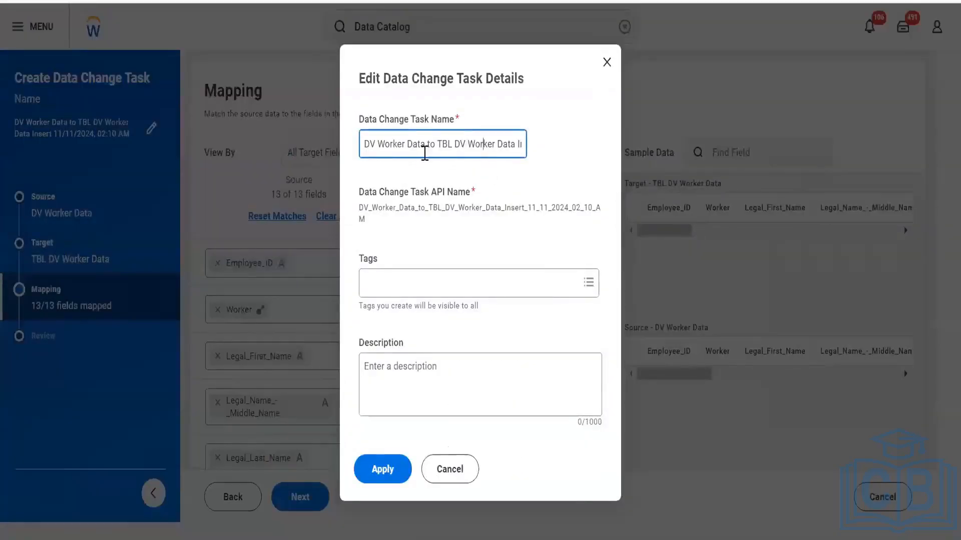
drag(433, 148, 206, 135)
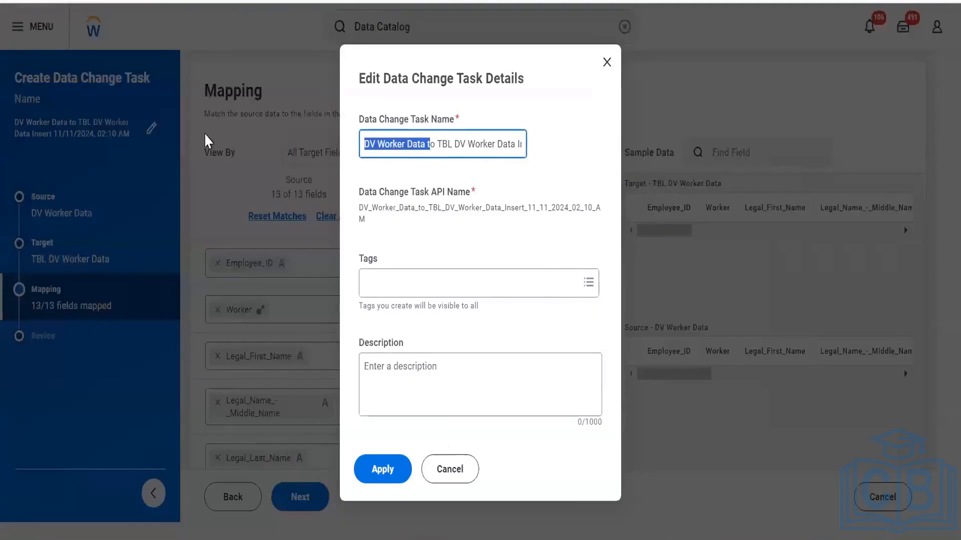
key(BackSpace)
key(Delete)
key(Delete)
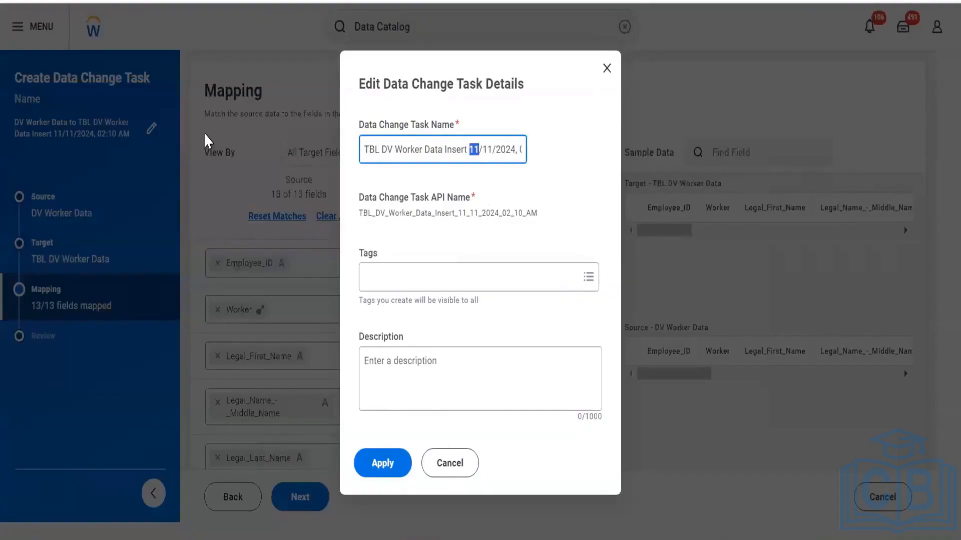
key(shift+Right)
key(shift+Right)
key(shift+Right)
key(shift+Right)
key(shift+Right)
key(shift+Right)
key(shift+Right)
key(shift+Right)
key(shift+Right)
key(shift+Right)
key(shift+Right)
key(shift+Right)
key(shift+Right)
key(shift+Right)
key(shift+Right)
key(shift+Right)
key(shift+Right)
key(shift+Right)
key(BackSpace)
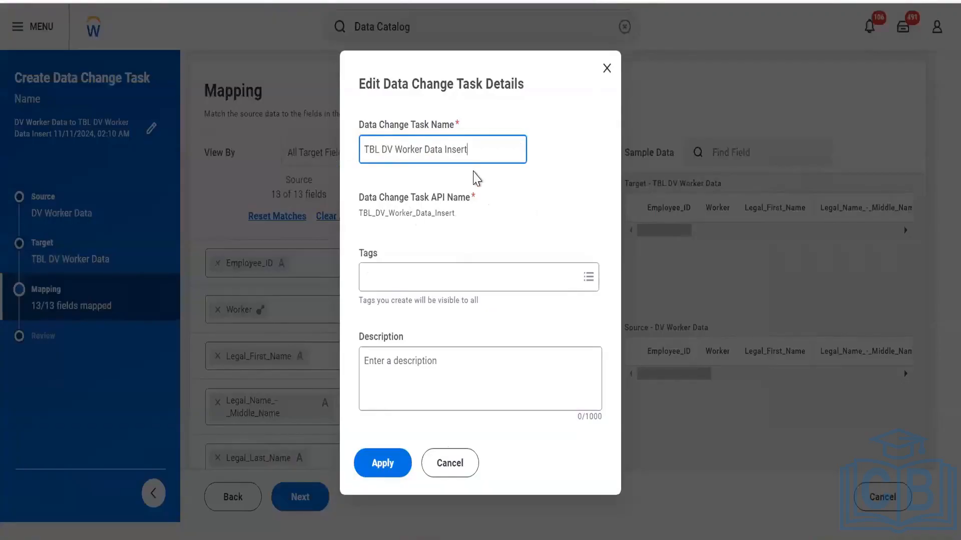
text(Load)
click(546, 214)
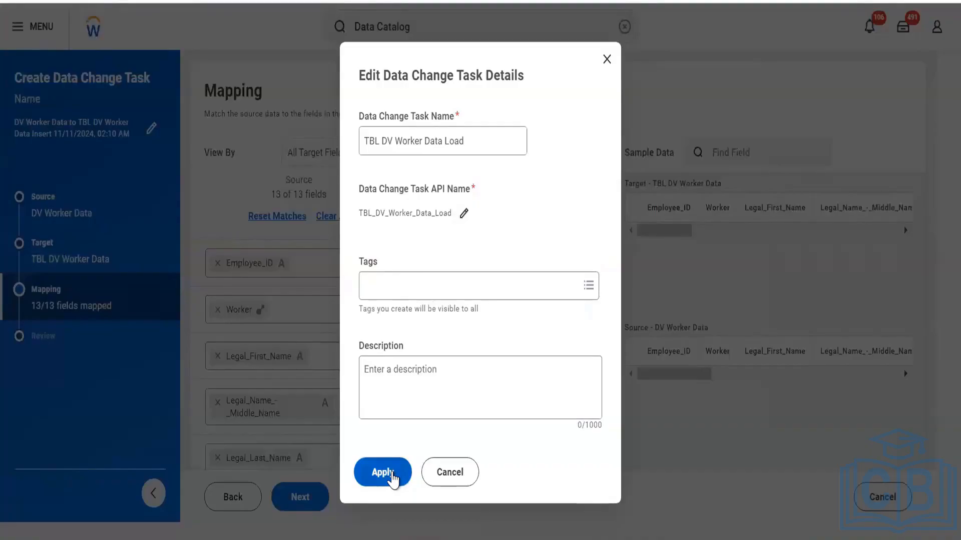
click(383, 472)
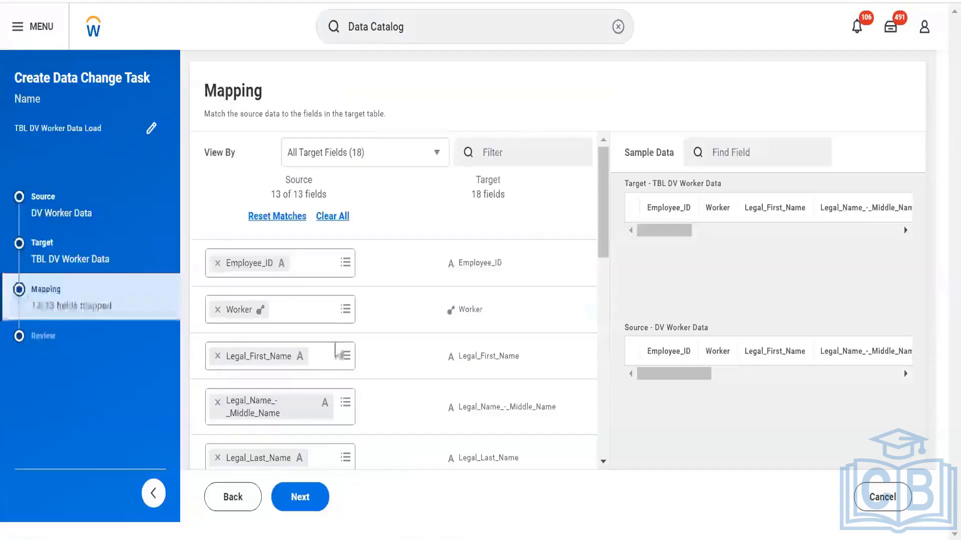
Advance to Review, confirm Insert into TBL DV Worker Data with 13 mapped, then open Finish options.
scroll(320, 370, down, 10)
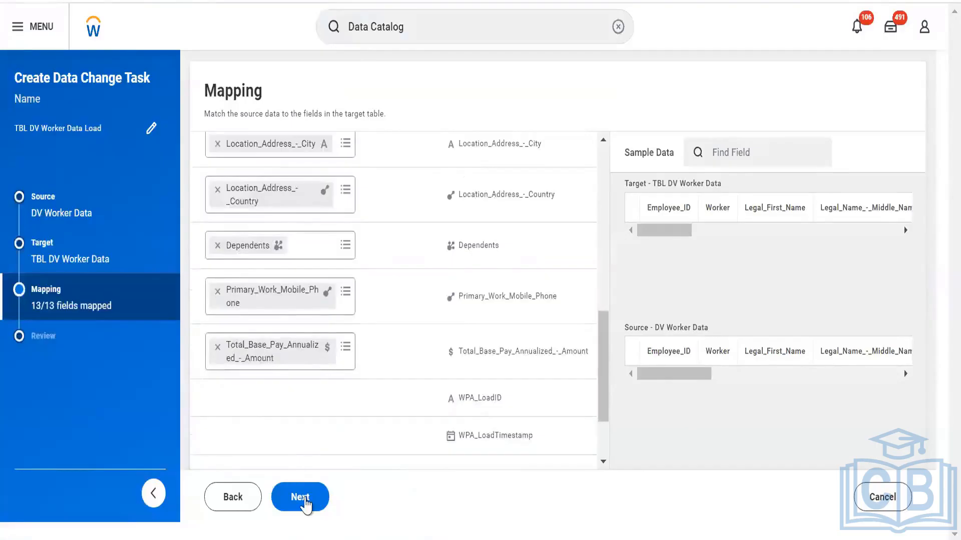
click(301, 497)
click(300, 497)
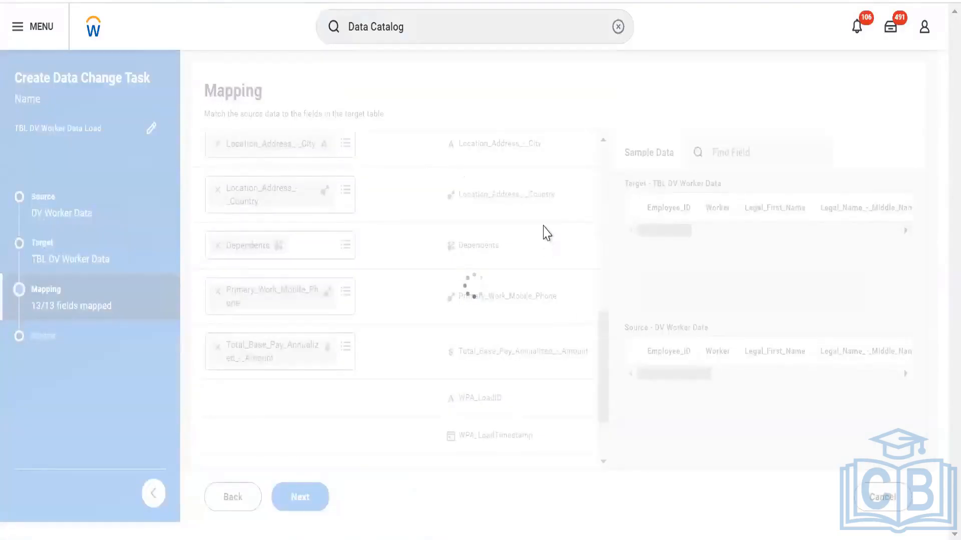
scroll(369, 328, down, 2)
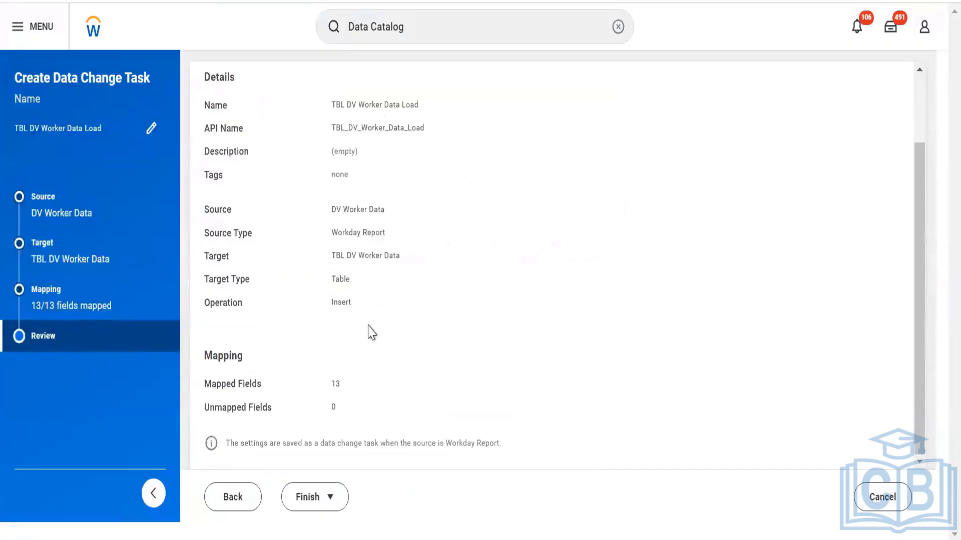
scroll(356, 143, up, 2)
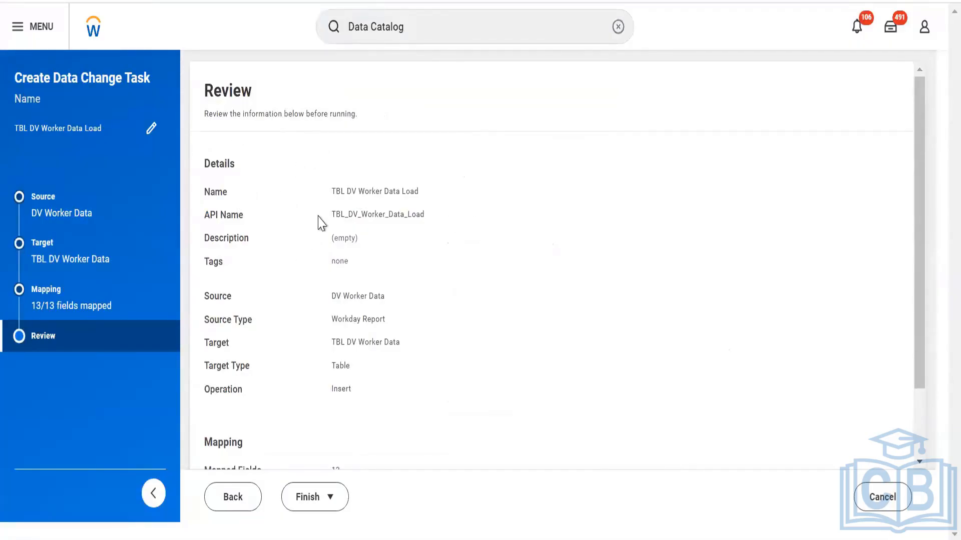
scroll(346, 291, down, 2)
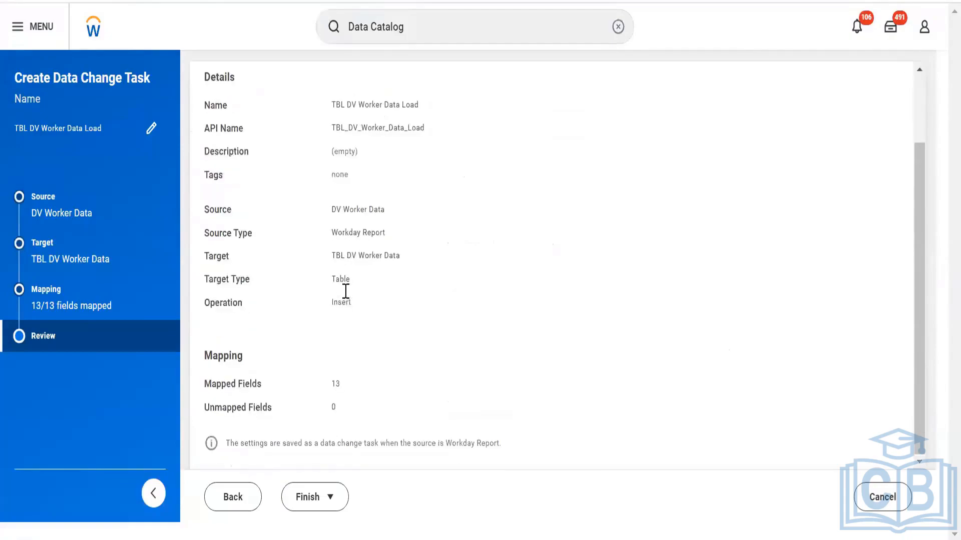
click(337, 506)
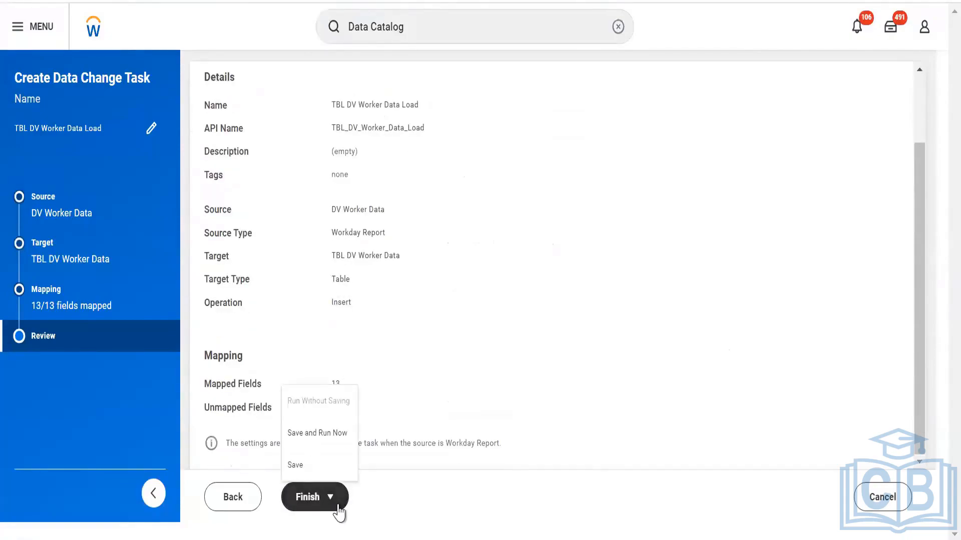
Choose Save and Run Now, then close the table's Quick Actions list.
click(323, 434)
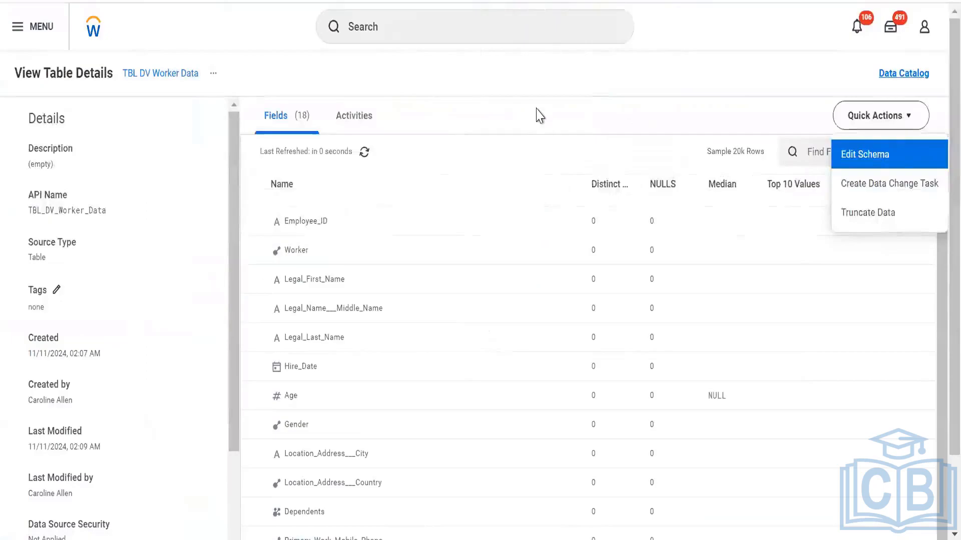
click(538, 115)
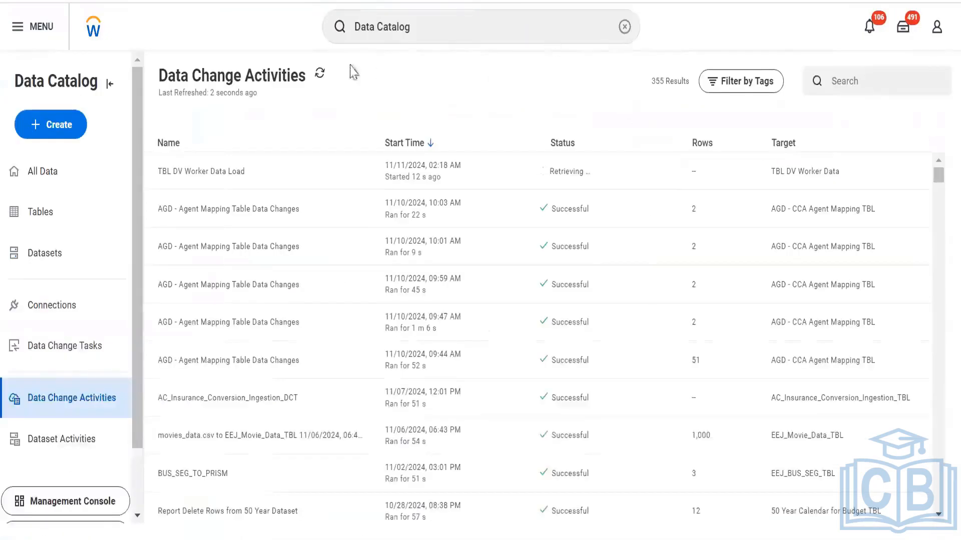
Refresh Data Change Activities repeatedly to check the TBL DV Worker Data Load run status.
click(319, 74)
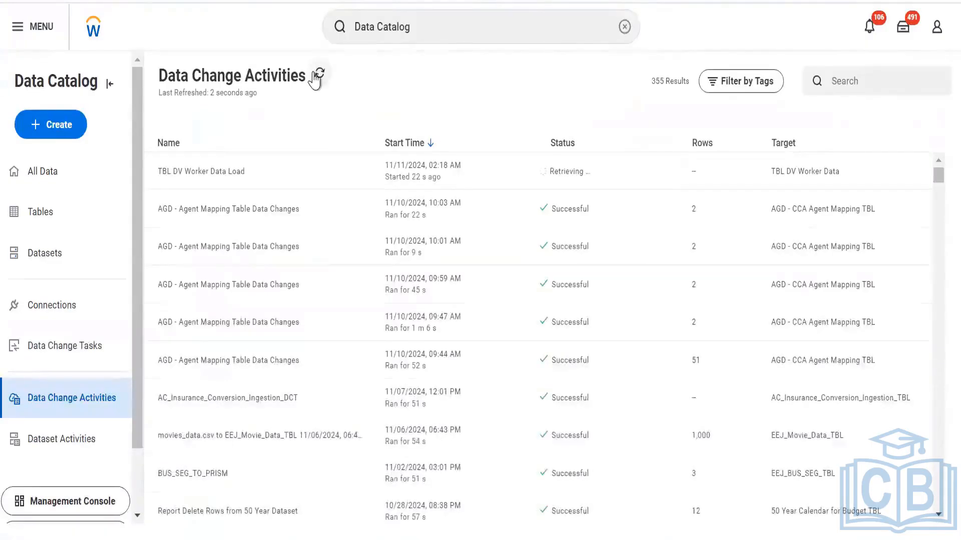
click(318, 75)
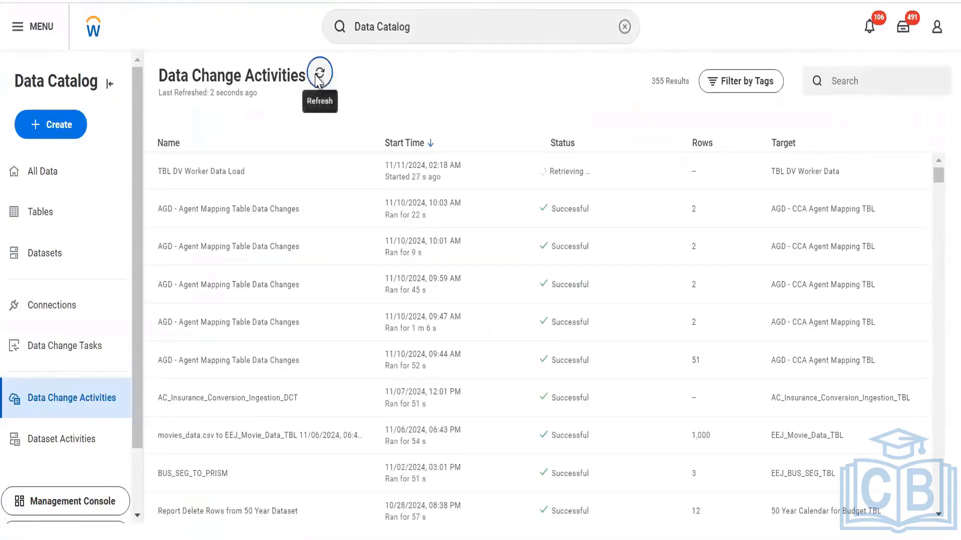
click(318, 76)
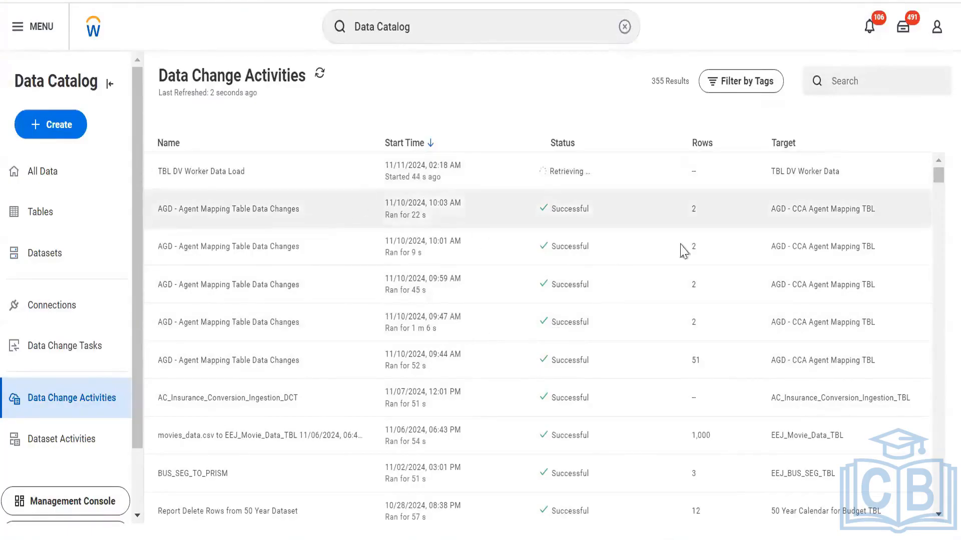
scroll(335, 360, down, 7)
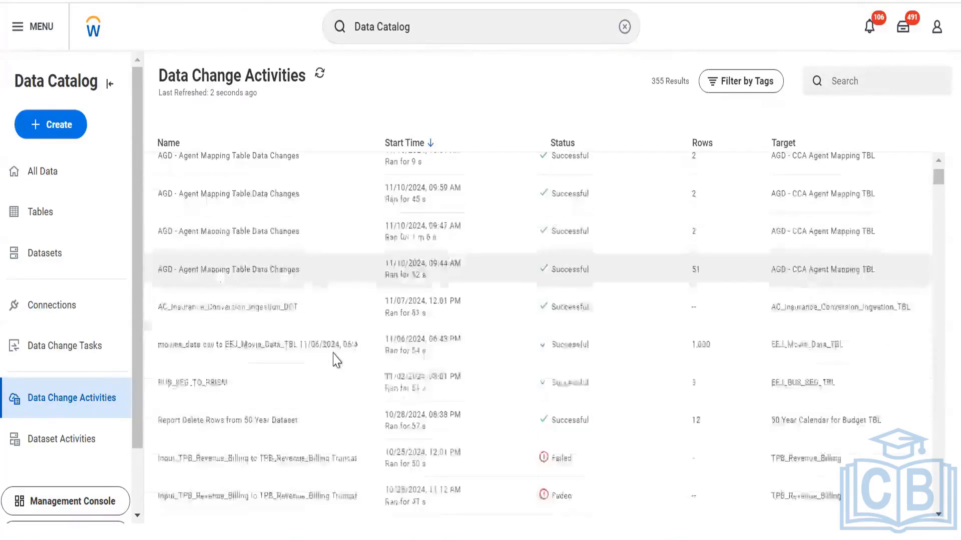
scroll(334, 360, down, 10)
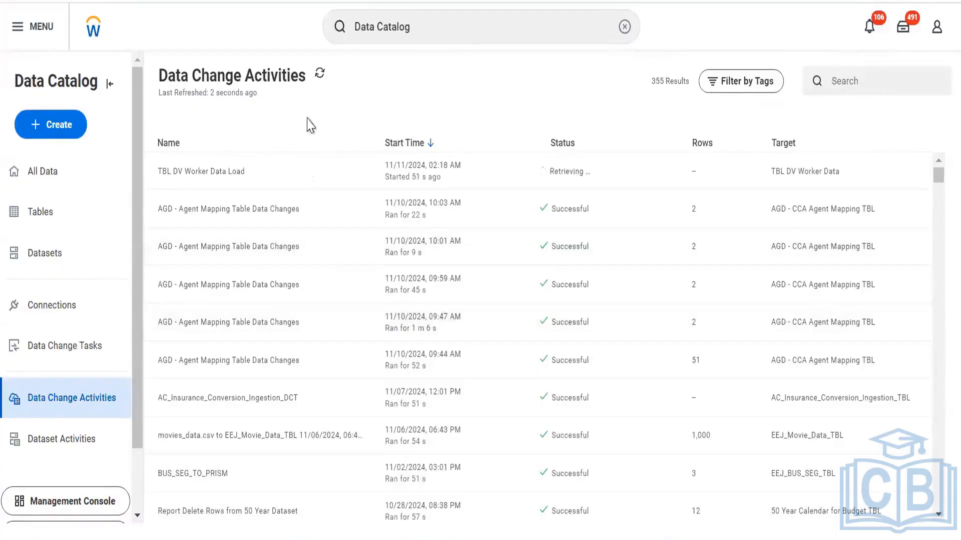
click(320, 74)
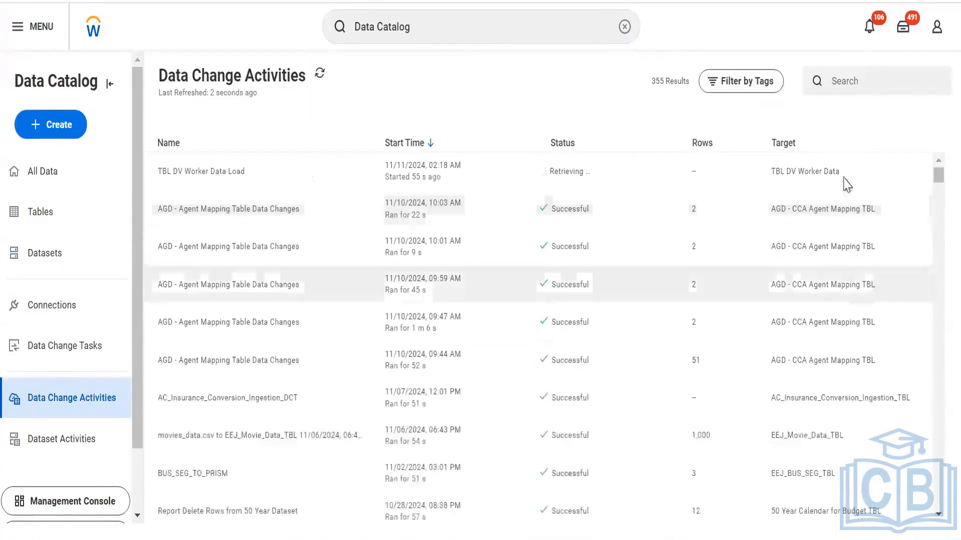
Review the TBL DV Worker Data Load run and an earlier successful run, then go to Data Change Tasks.
click(816, 171)
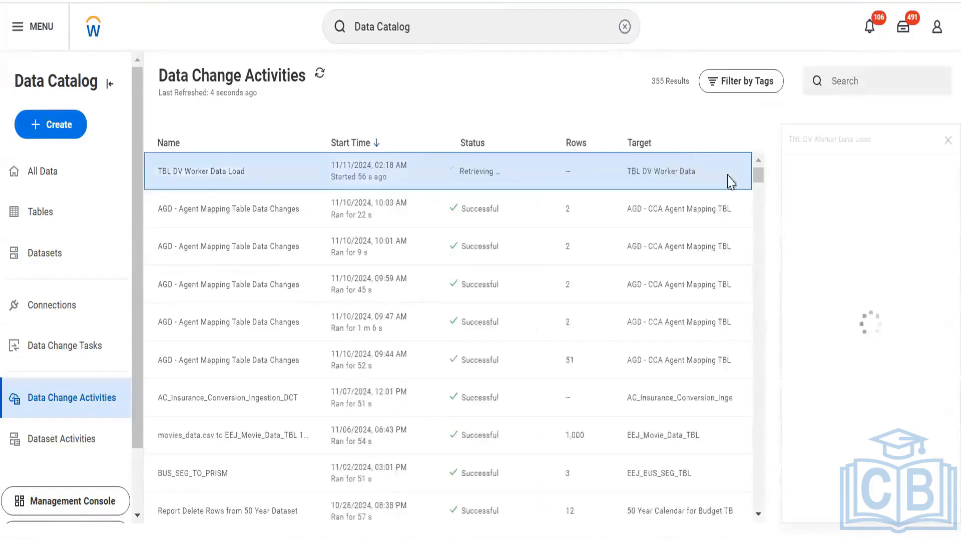
click(713, 208)
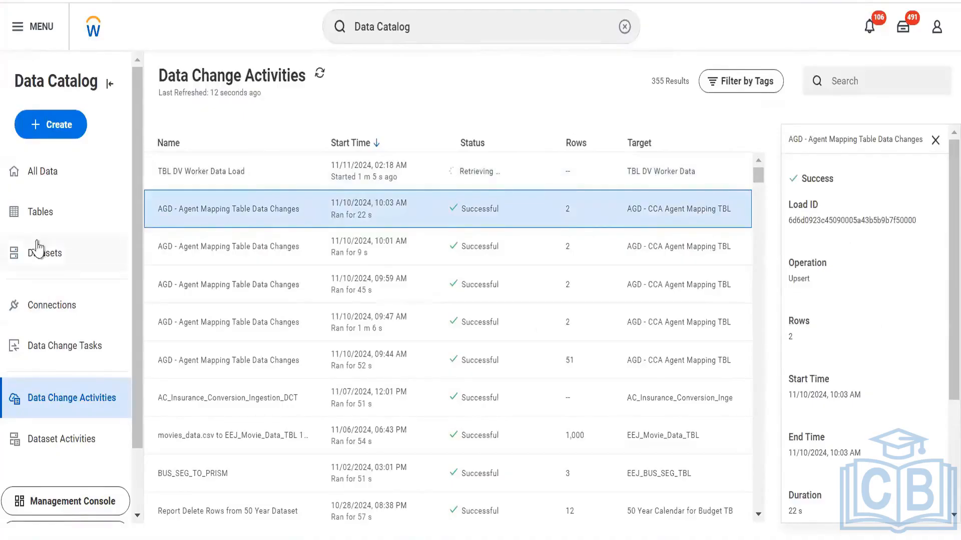
click(68, 344)
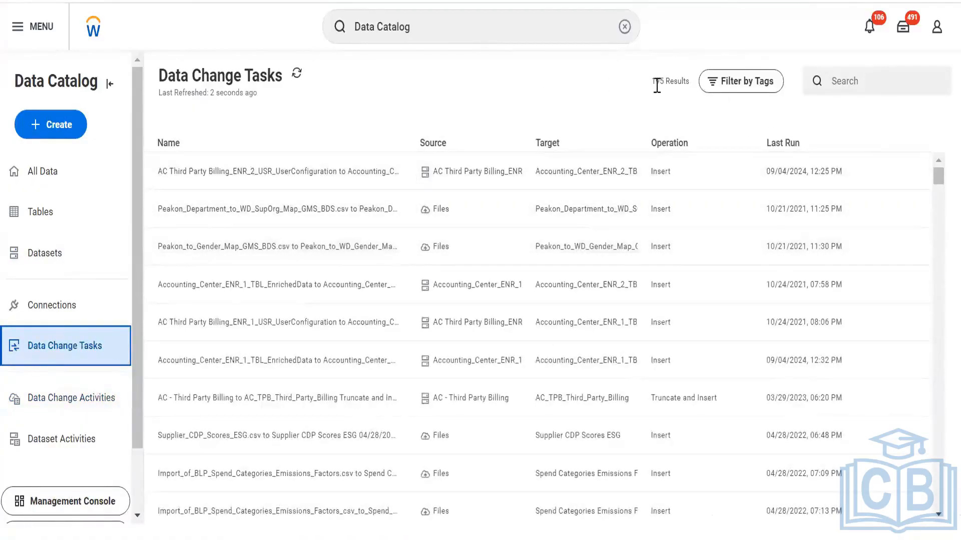
Sort data change tasks by Last Run descending and bring up actions for TBL DV Worker Data Load.
click(784, 149)
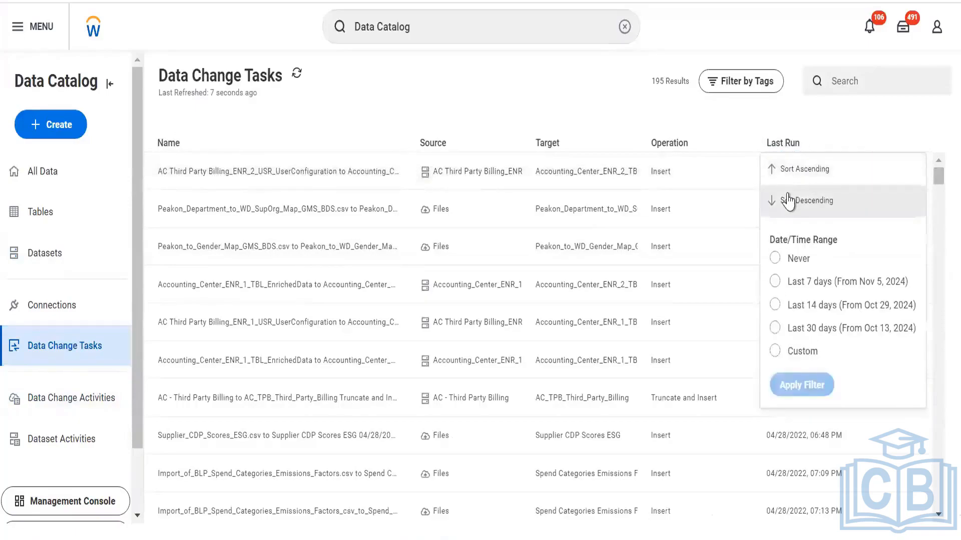
click(783, 203)
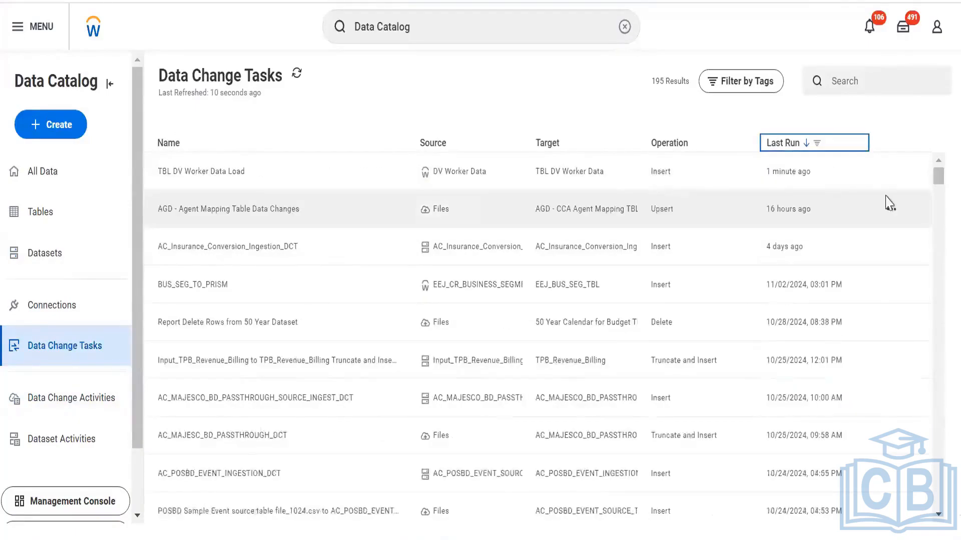
click(890, 173)
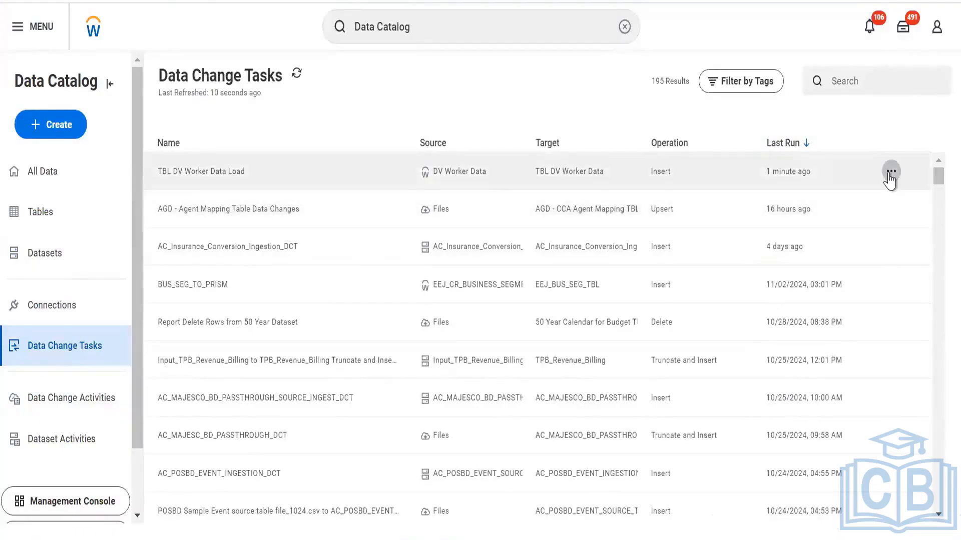
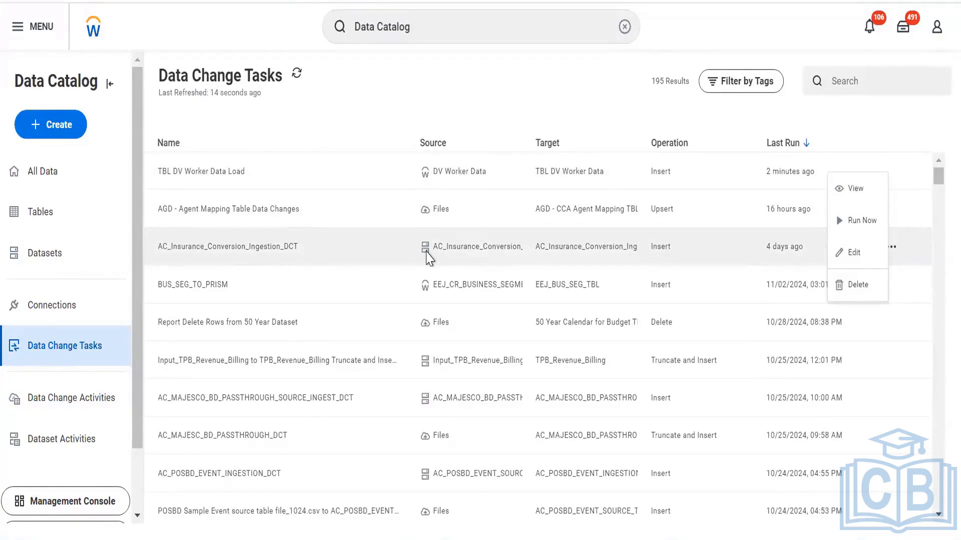
Show the Data Change Activities list and refresh it twice to update run statuses.
scroll(427, 258, down, 5)
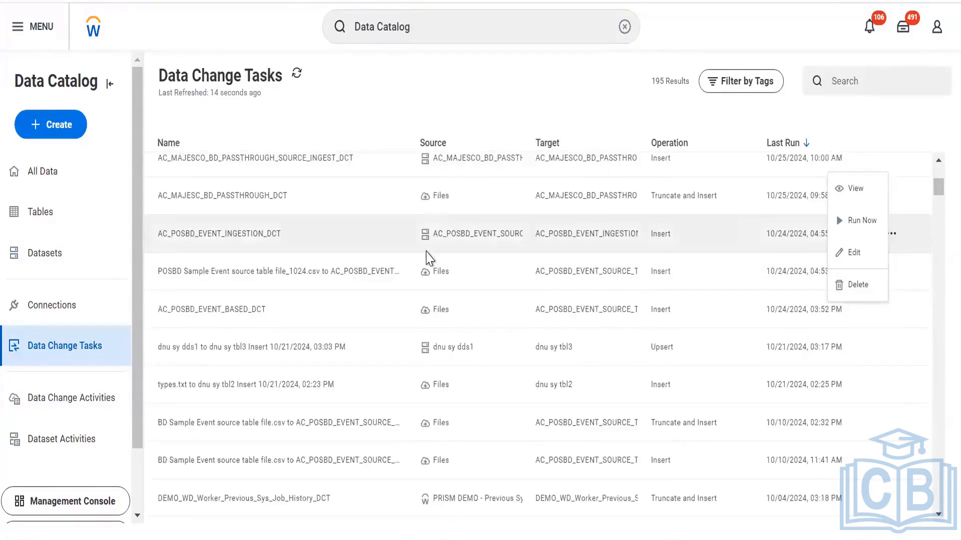
scroll(426, 257, up, 5)
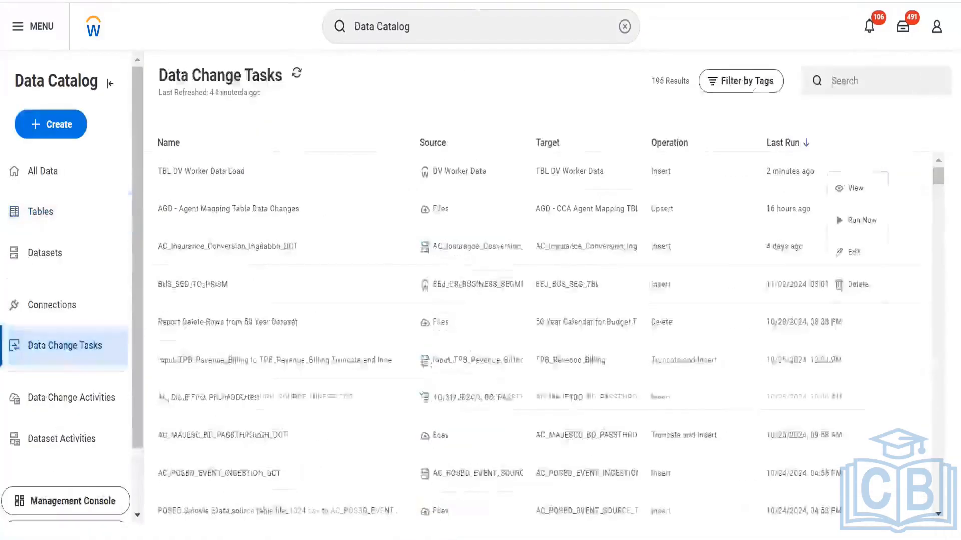
click(50, 398)
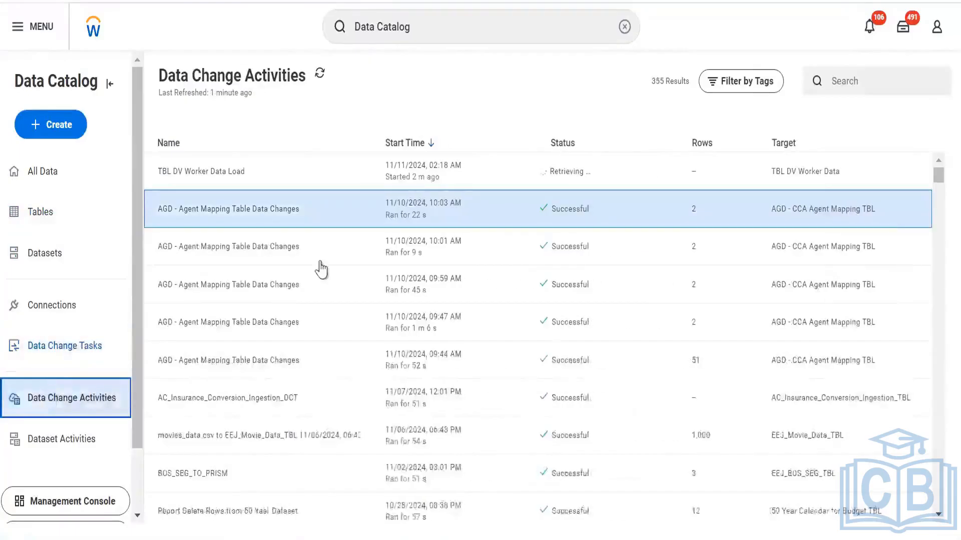
click(318, 72)
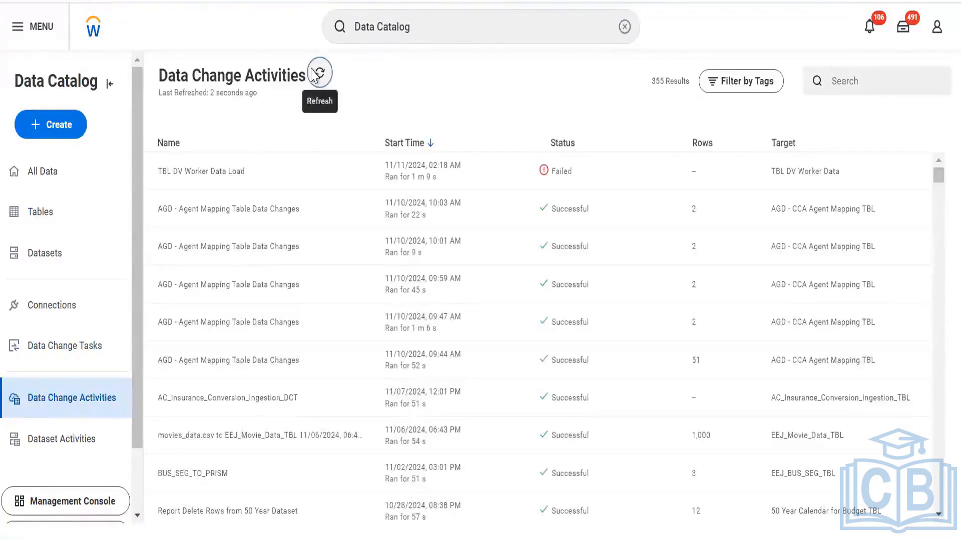
click(318, 74)
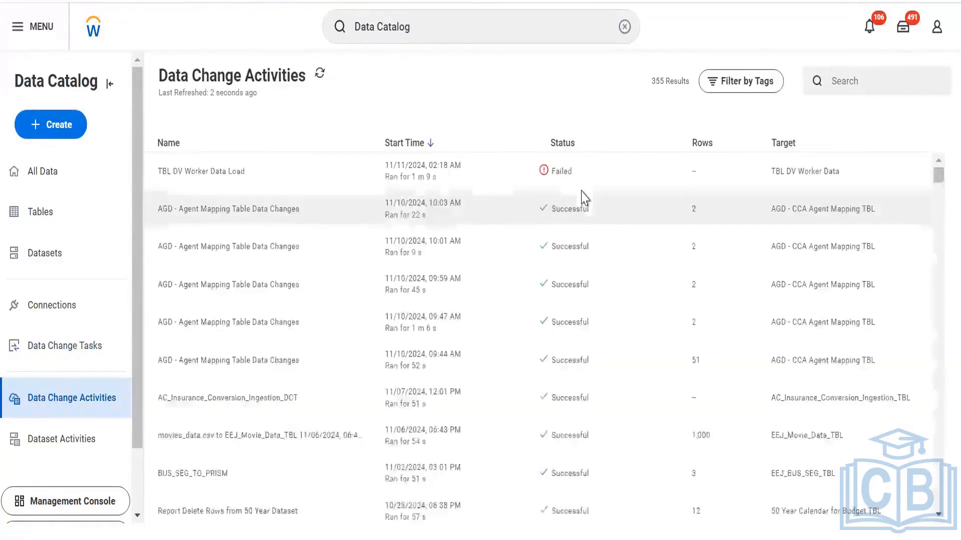
Open the TBL DV Worker Data Load run and expand its Data Load Error.
click(564, 181)
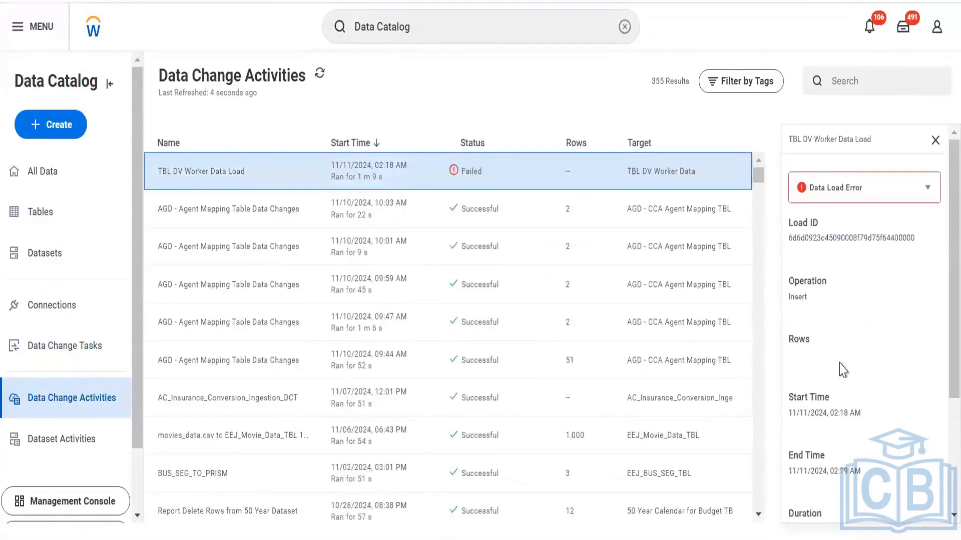
scroll(841, 370, down, 3)
scroll(826, 350, up, 3)
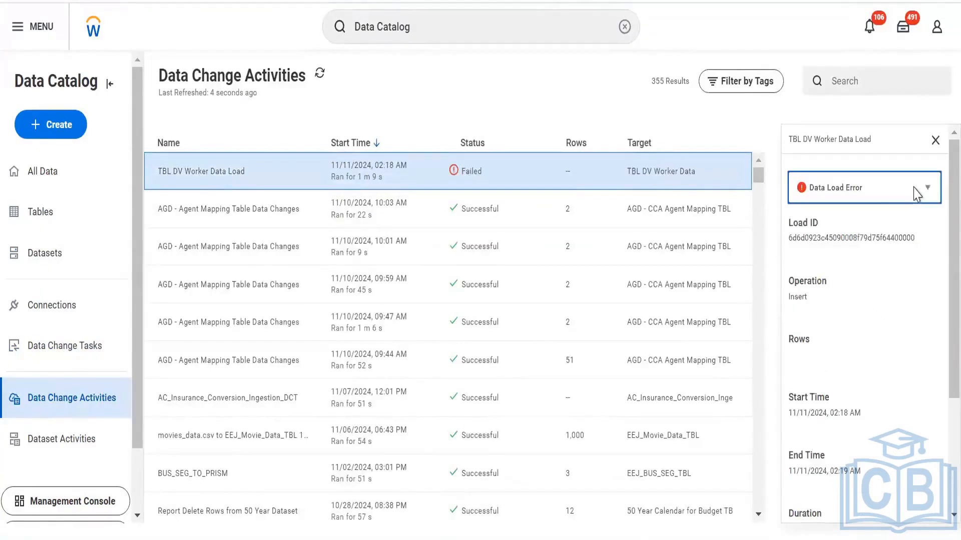
click(916, 192)
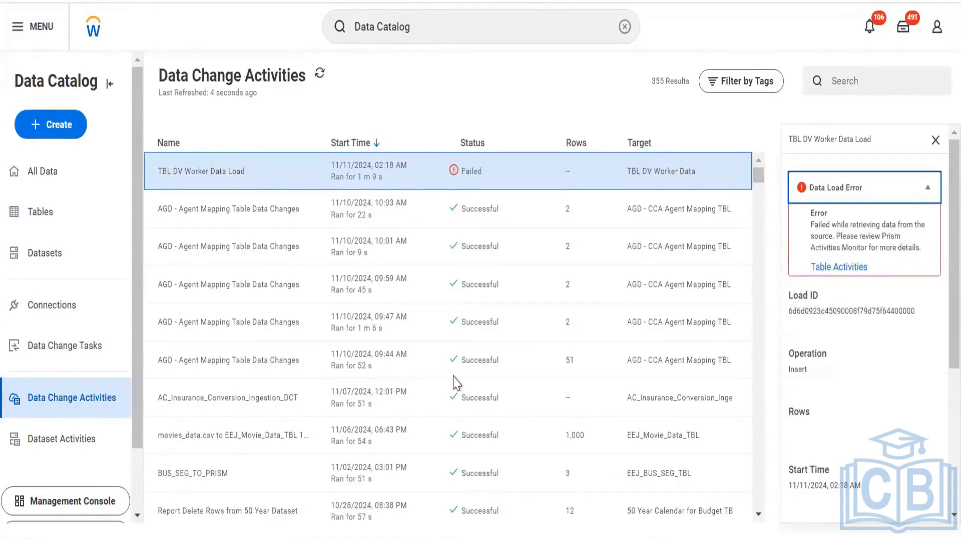
Glance at Dataset Activities, then reopen the failed load's error and its table activities.
click(85, 429)
scroll(85, 427, down, 2)
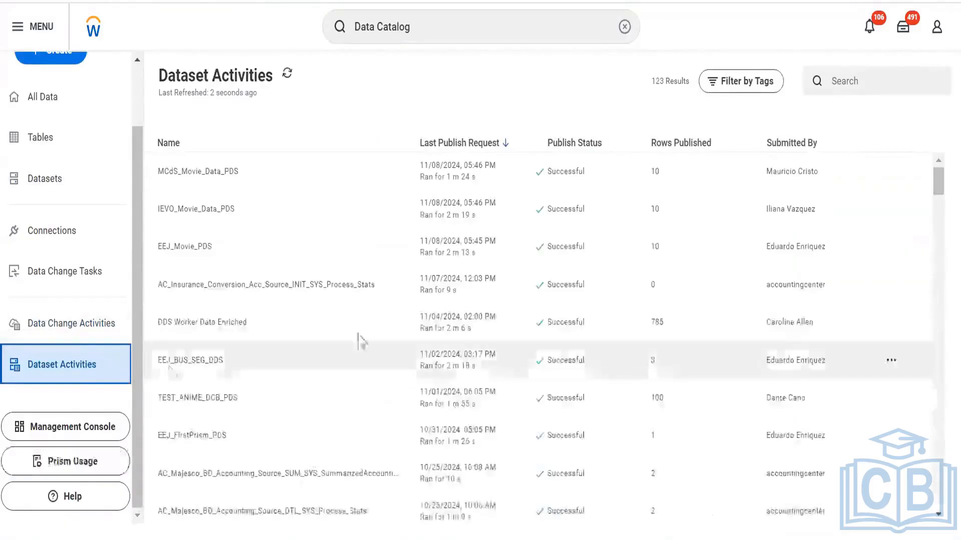
click(88, 331)
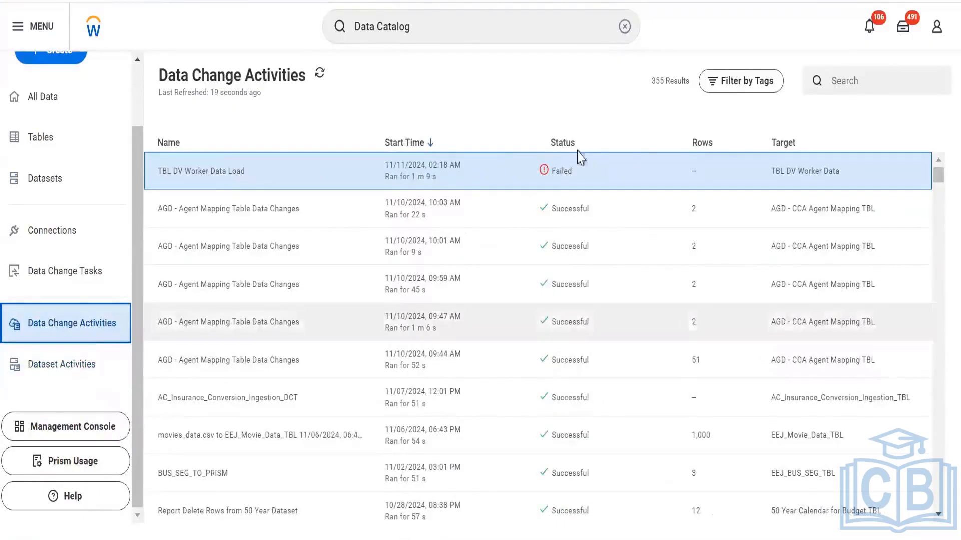
click(703, 176)
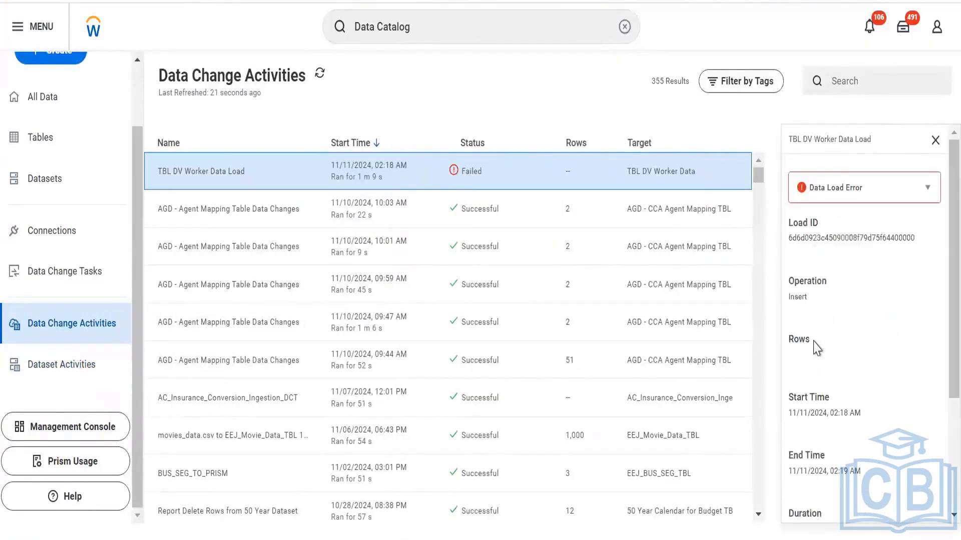
scroll(816, 348, down, 3)
scroll(840, 250, up, 3)
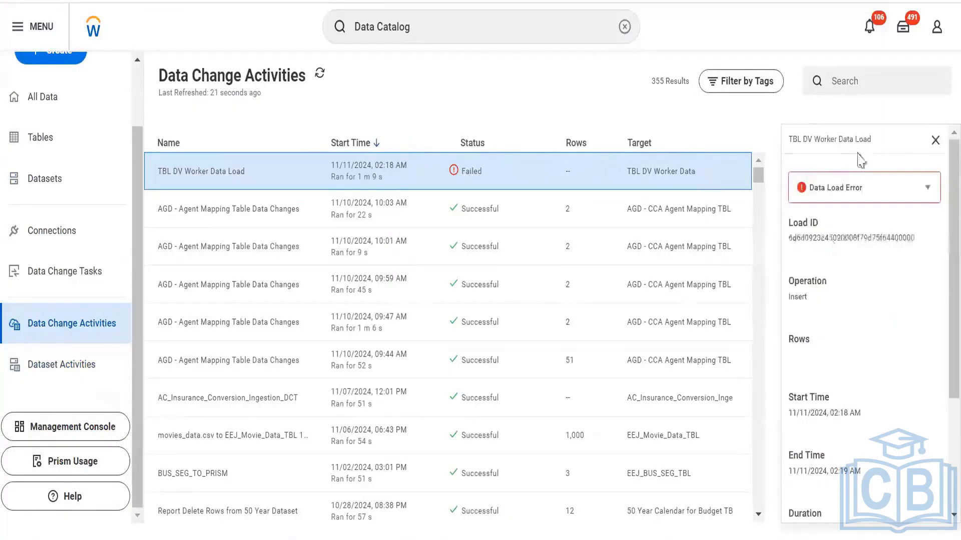
click(922, 188)
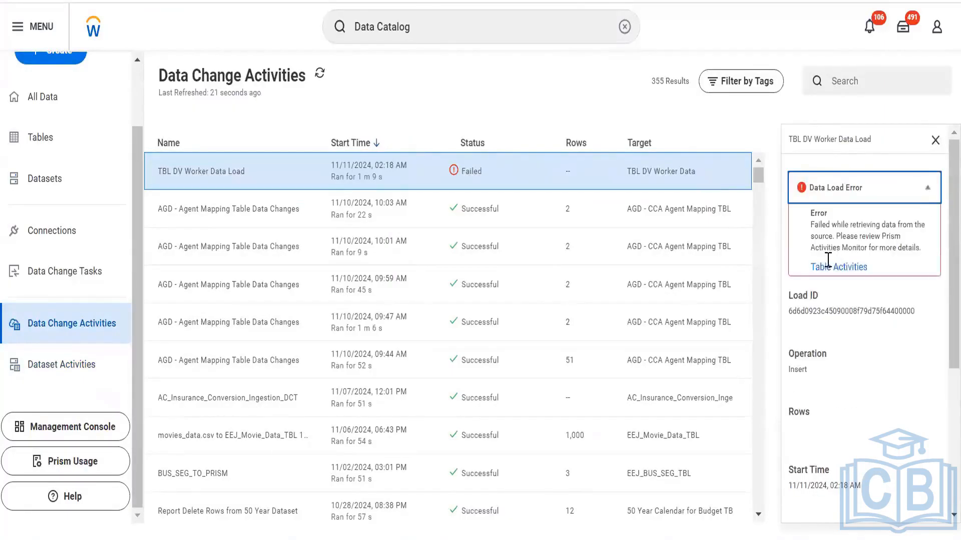
click(831, 270)
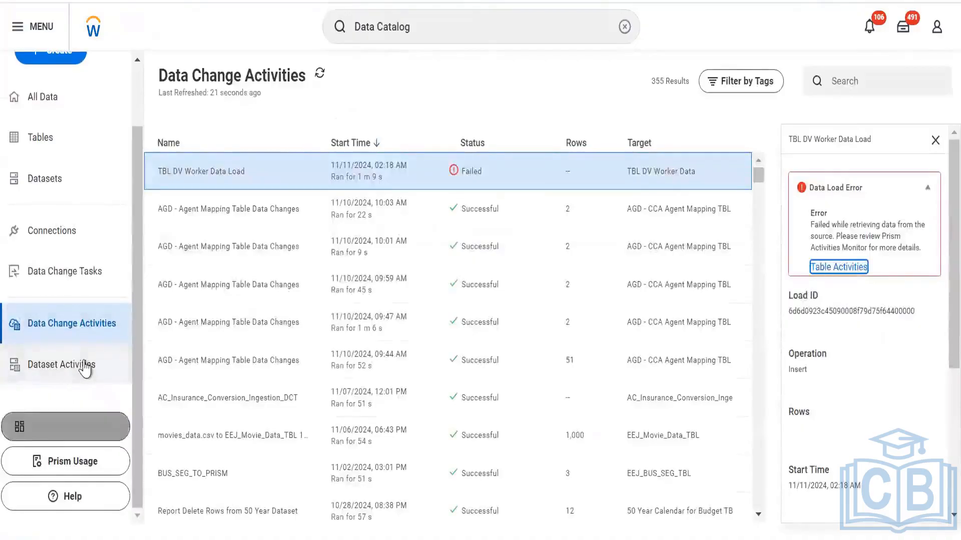
Check Dataset Activities again, return to Data Change Activities, and go to Prism Usage.
click(86, 368)
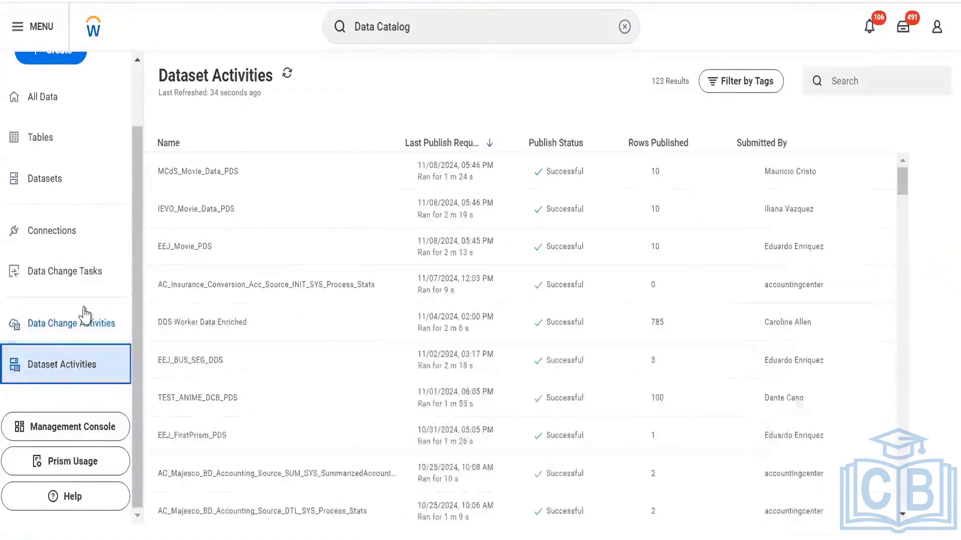
click(85, 316)
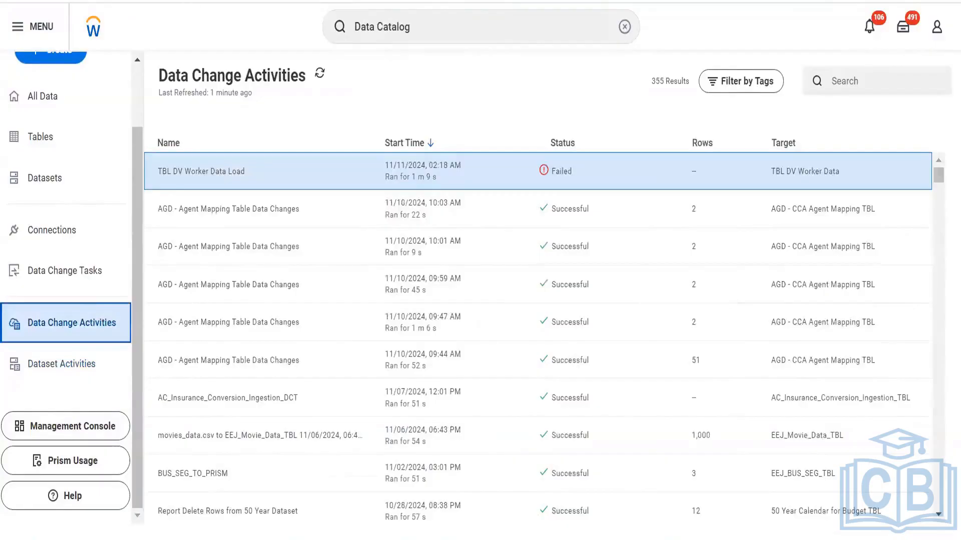
click(73, 470)
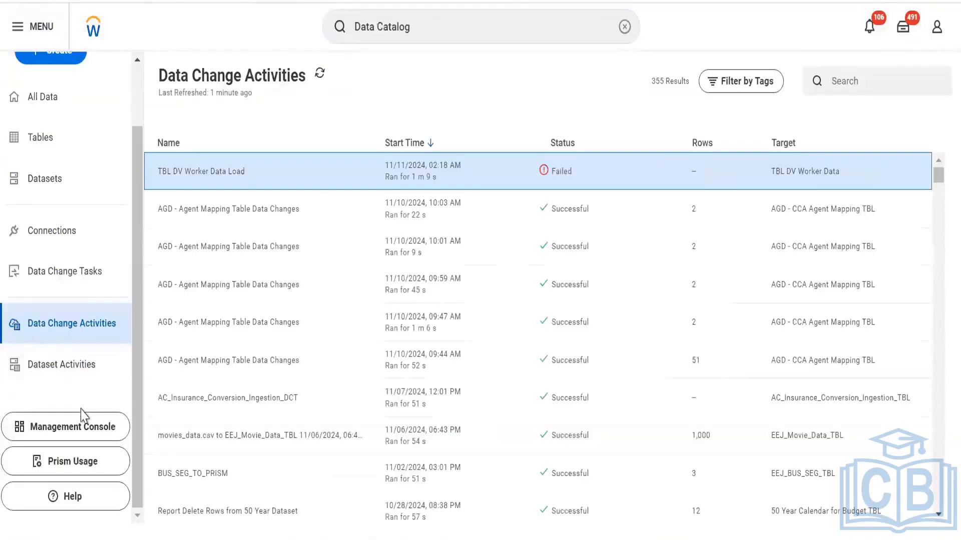
Find TBL DV Worker Data in Prism Usage, review its failed insert, then load the Management Console.
click(19, 428)
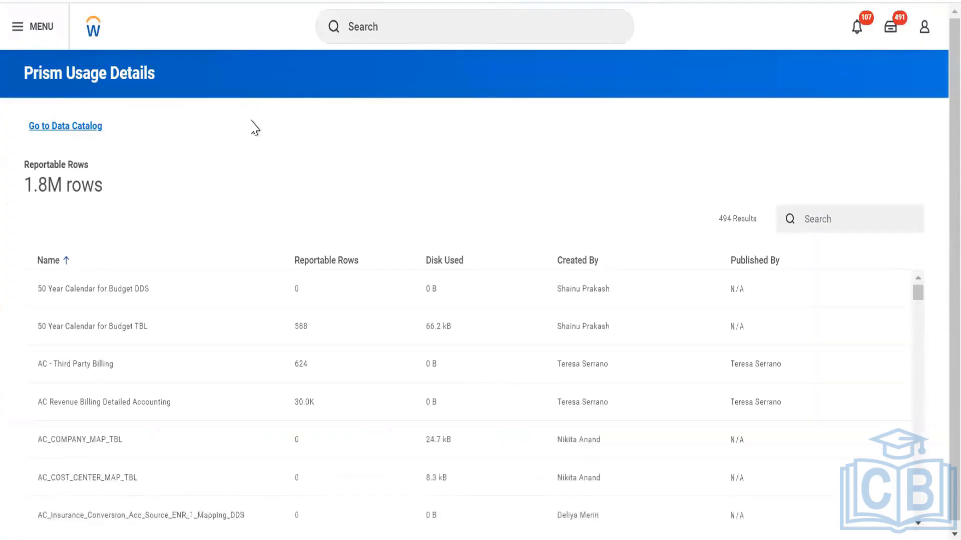
scroll(255, 128, down, 1)
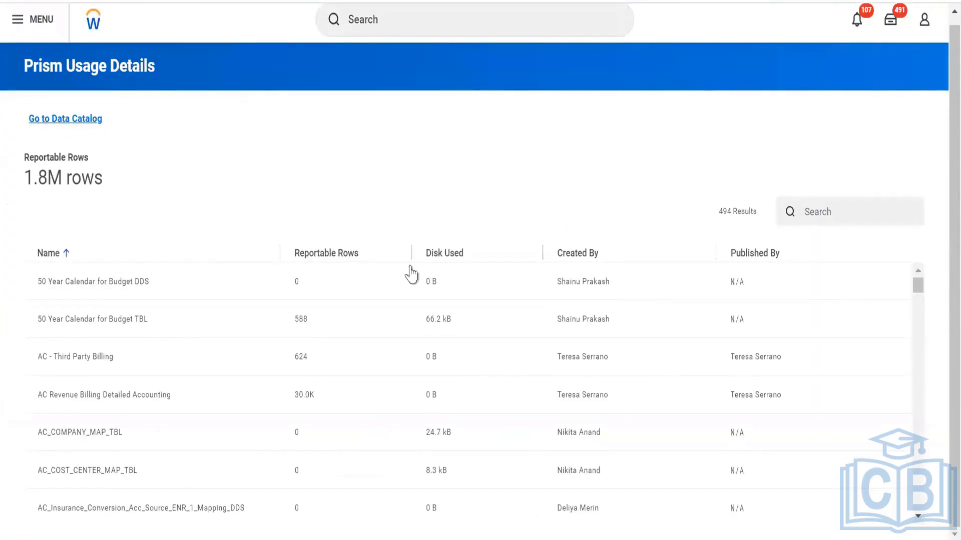
click(849, 206)
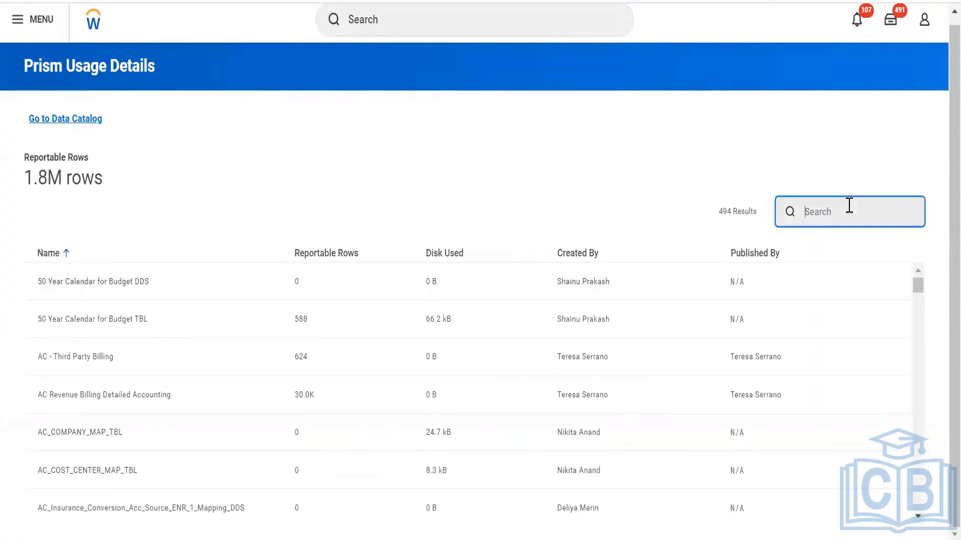
text(tbale)
key(BackSpace)
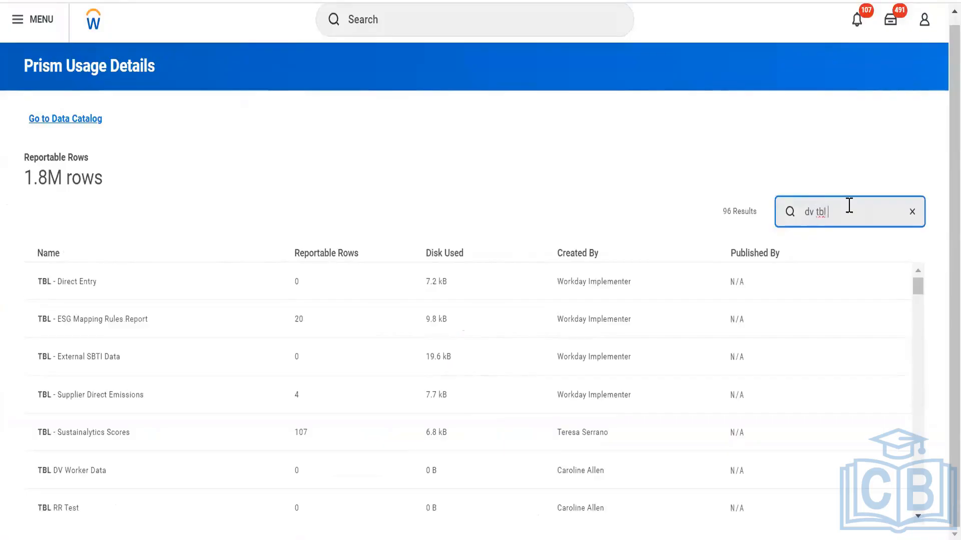
click(719, 299)
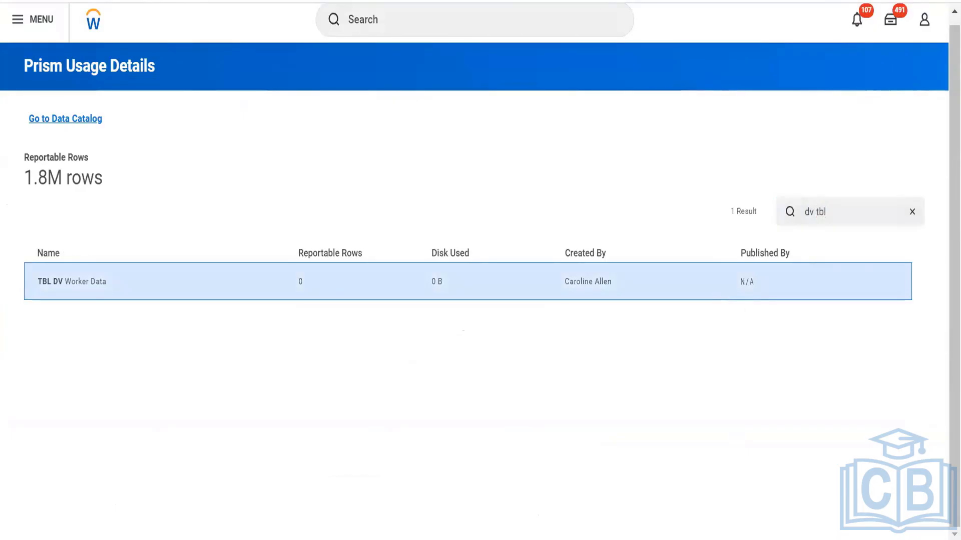
click(350, 1)
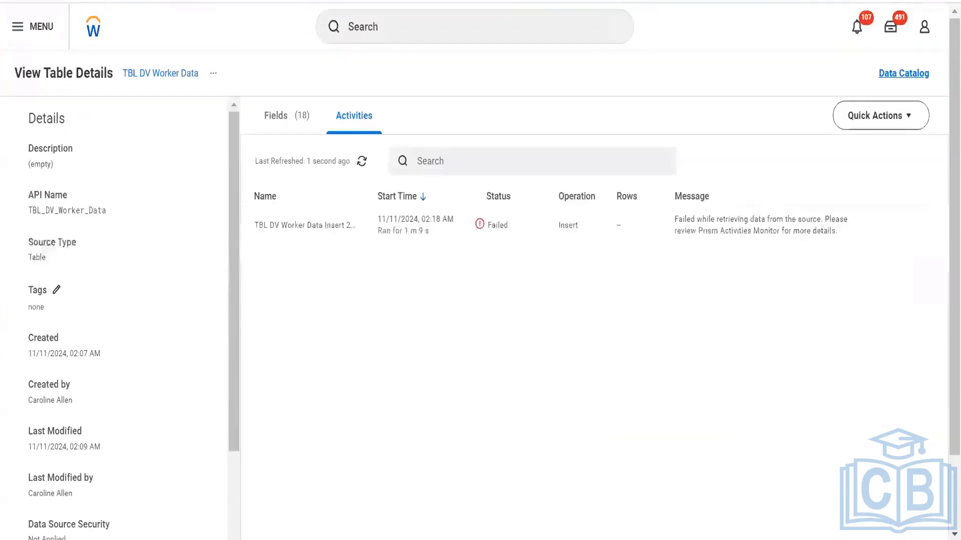
key(F5)
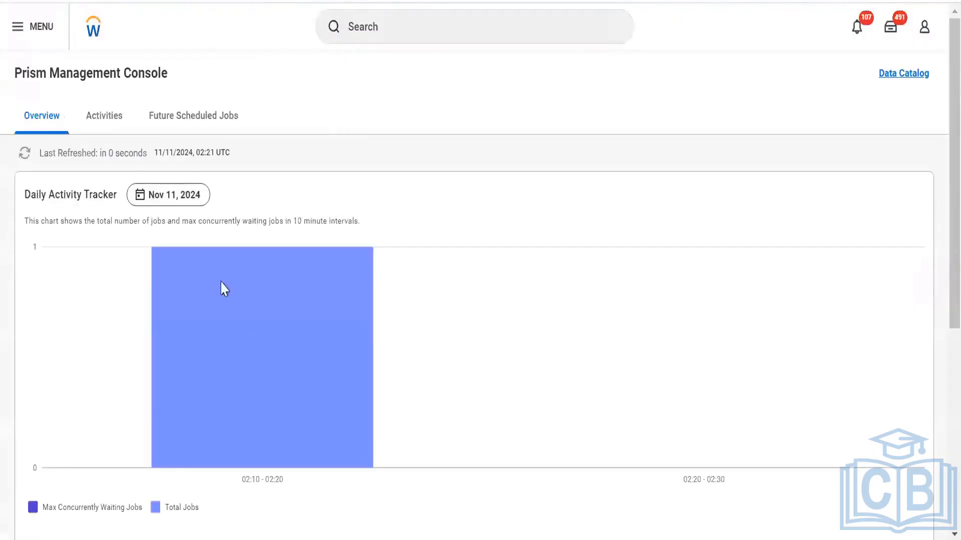
scroll(121, 115, down, 7)
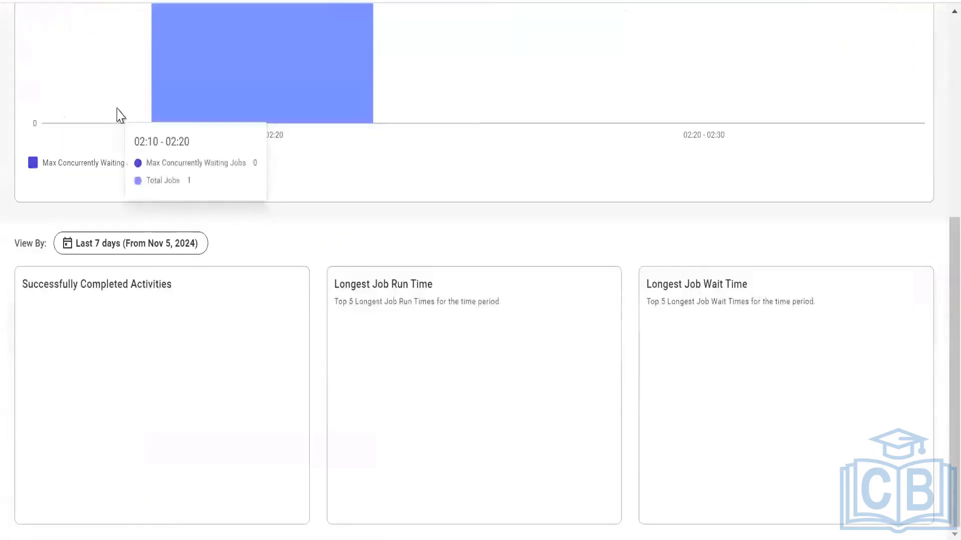
scroll(118, 114, up, 7)
click(102, 115)
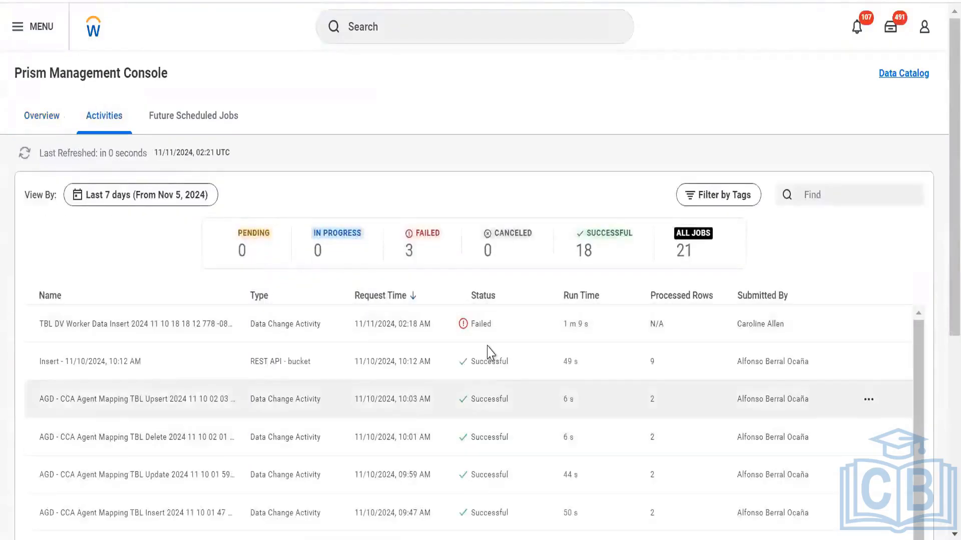
click(485, 330)
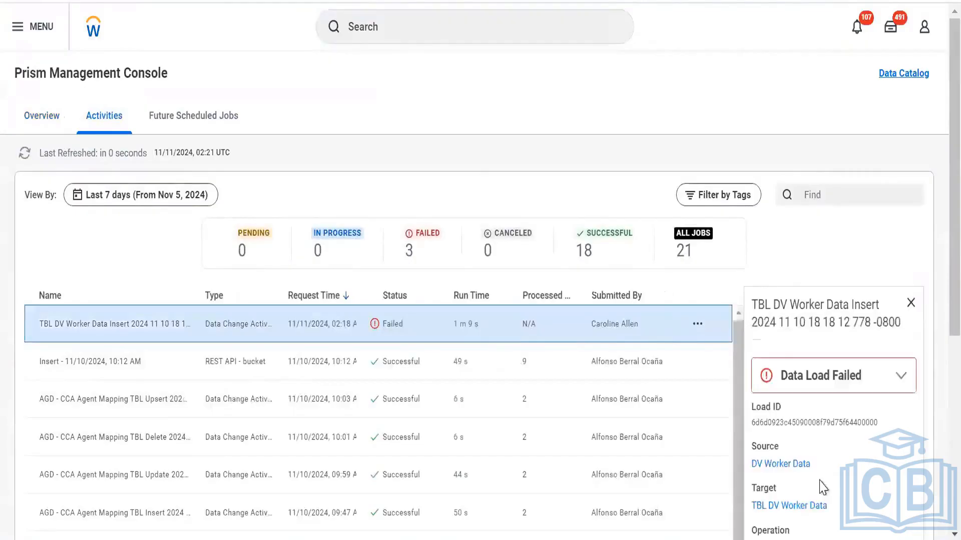
click(863, 389)
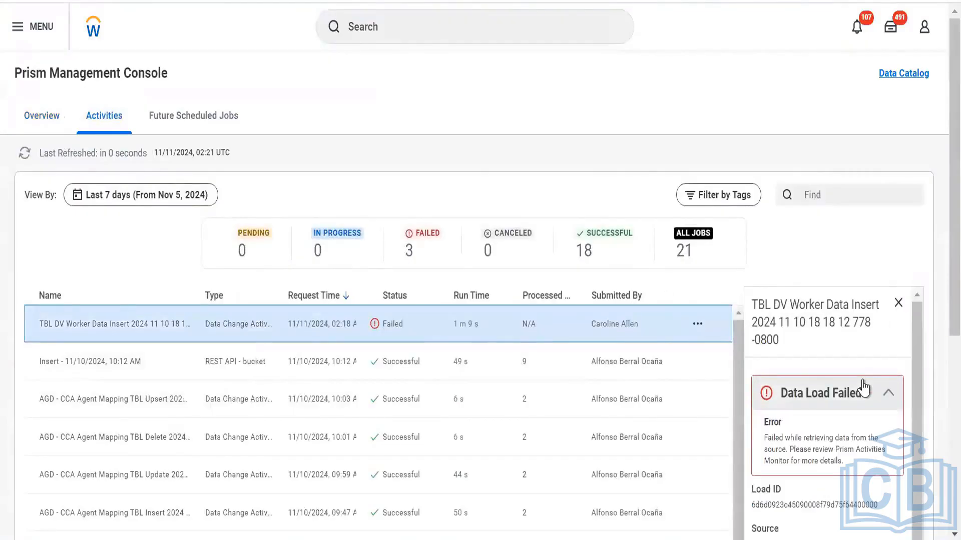
scroll(863, 395, down, 2)
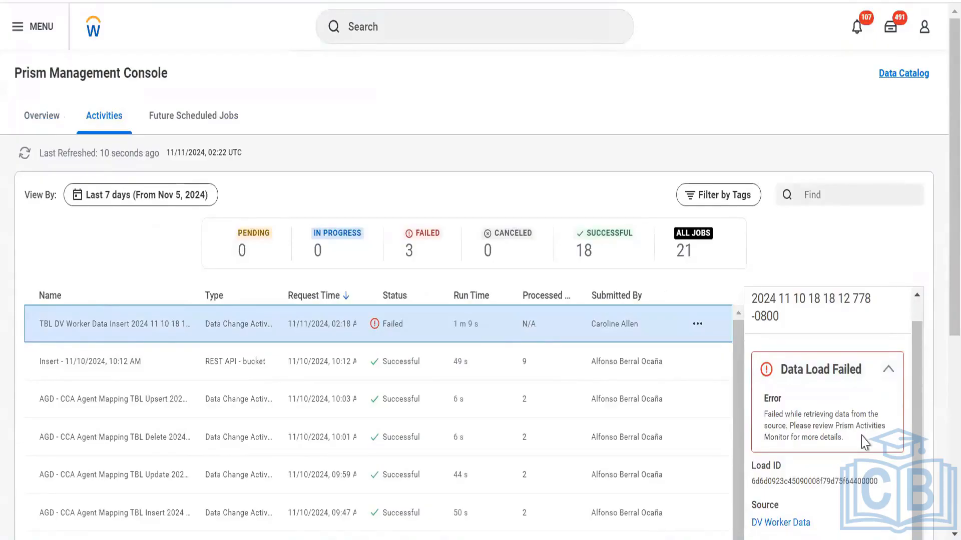
scroll(864, 442, down, 1)
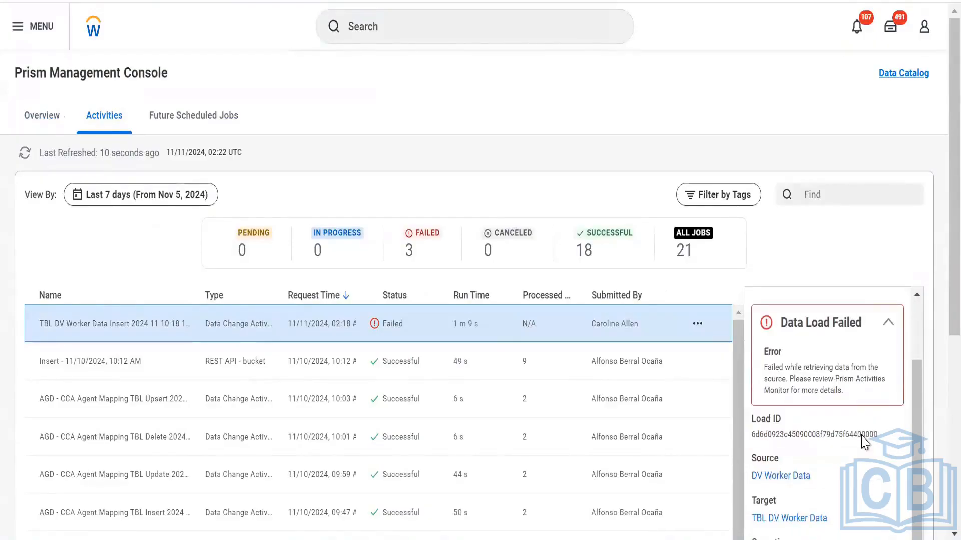
scroll(864, 442, up, 2)
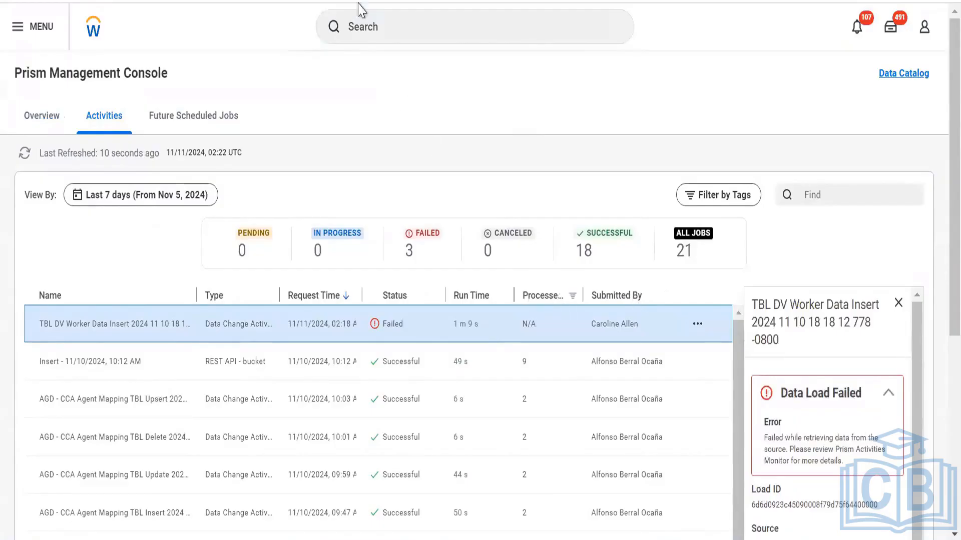
Run the Prism Activities Monitor report for 11/09–11/11/2024.
click(411, 40)
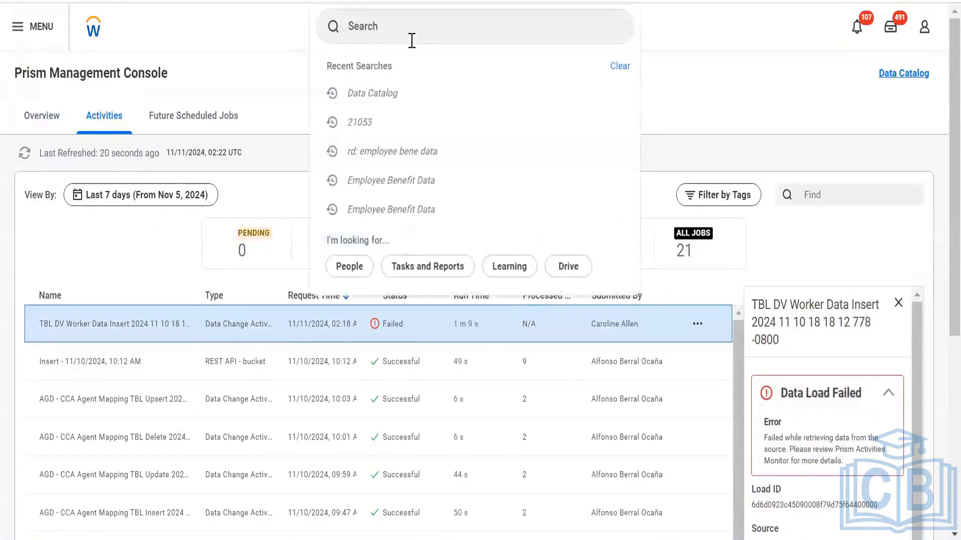
click(411, 40)
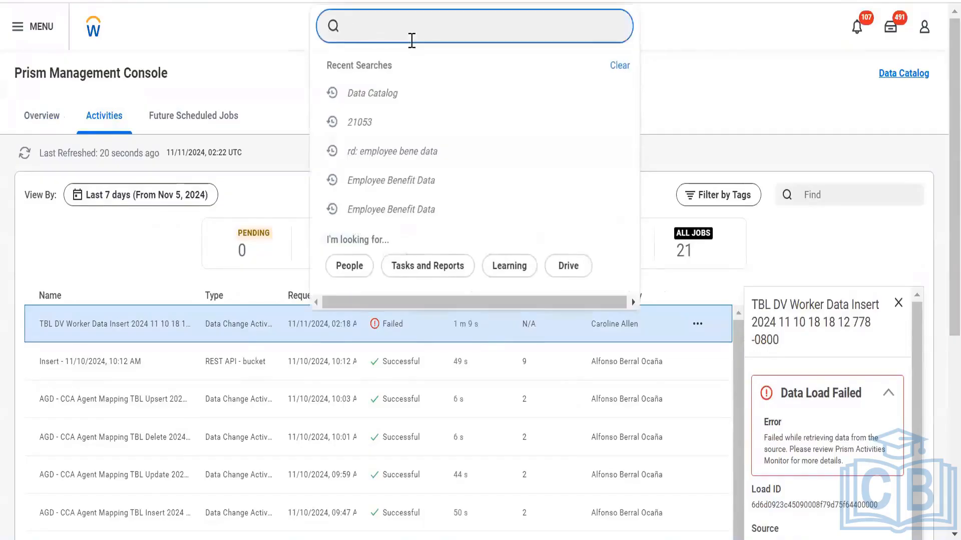
text(prism act)
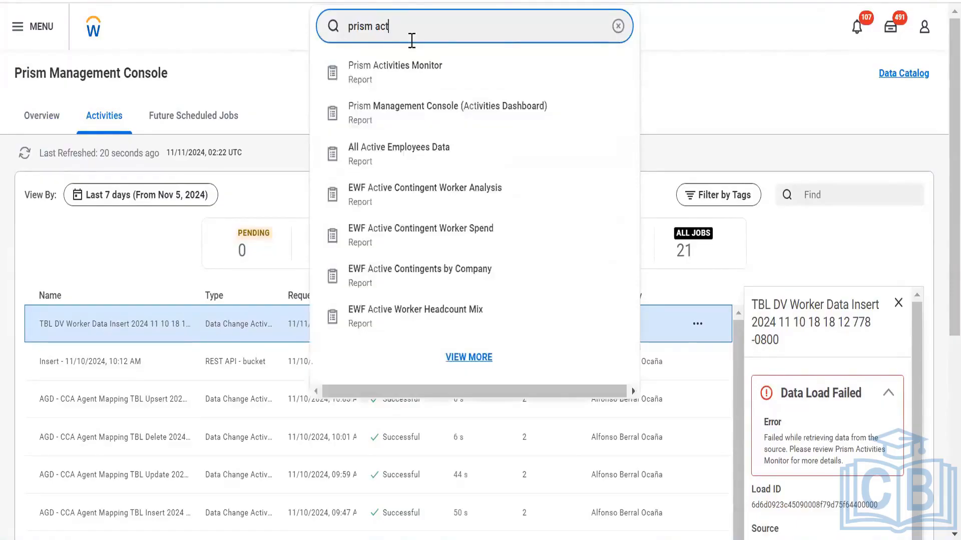
click(405, 66)
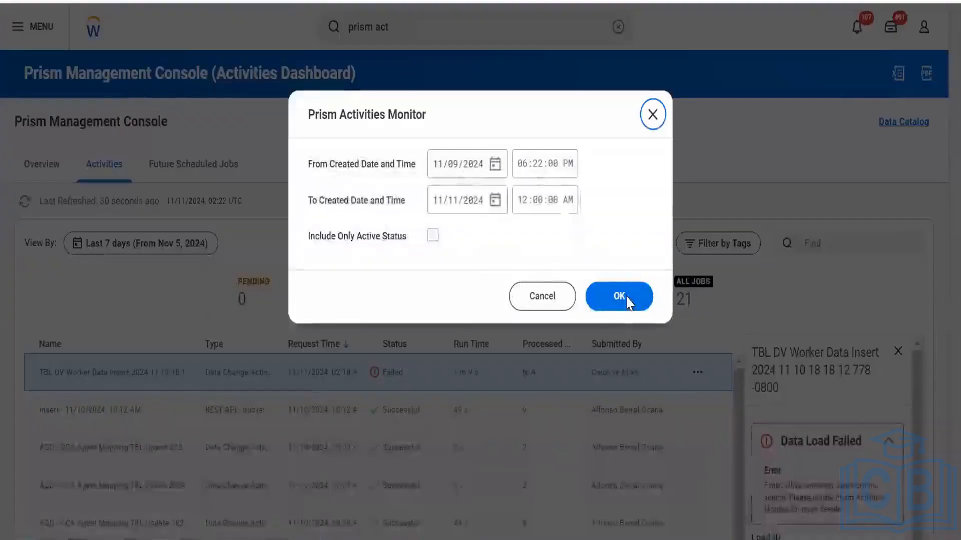
click(627, 298)
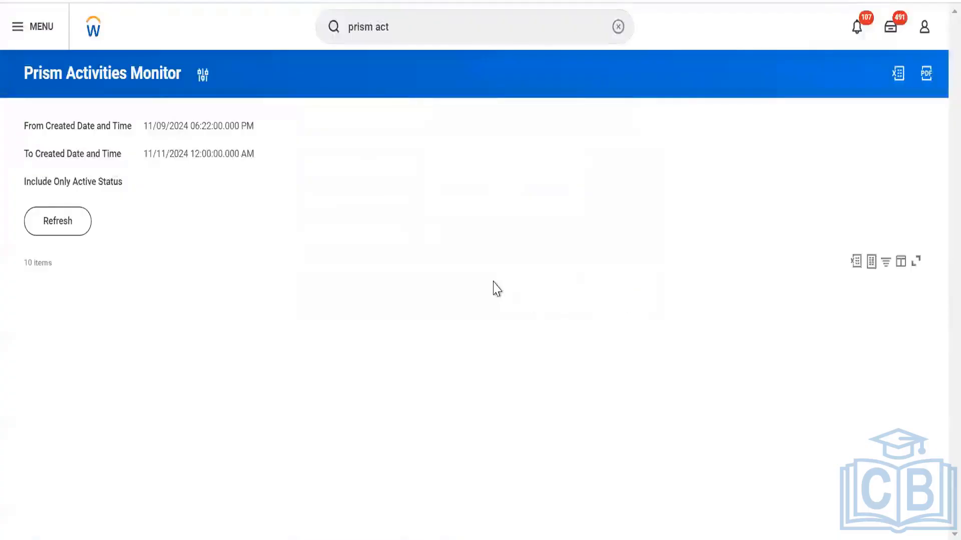
Open the background process for the failed TBL DV Worker Data load request.
scroll(495, 289, down, 3)
scroll(495, 289, up, 3)
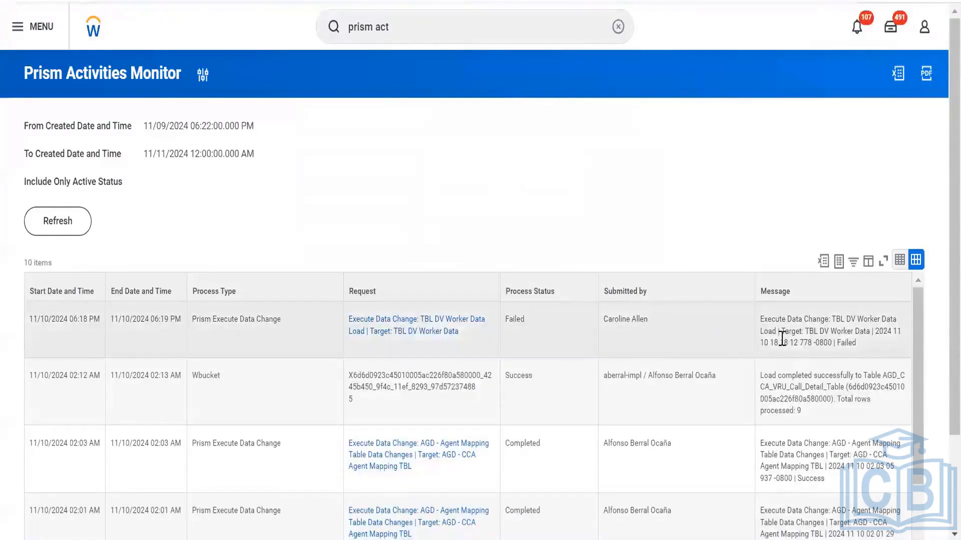
mouse_move(800, 338)
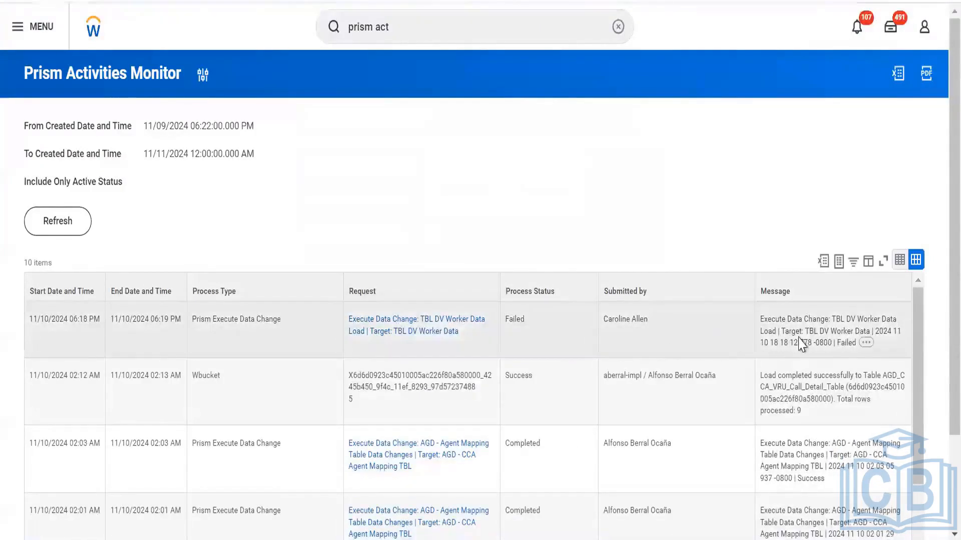
click(866, 344)
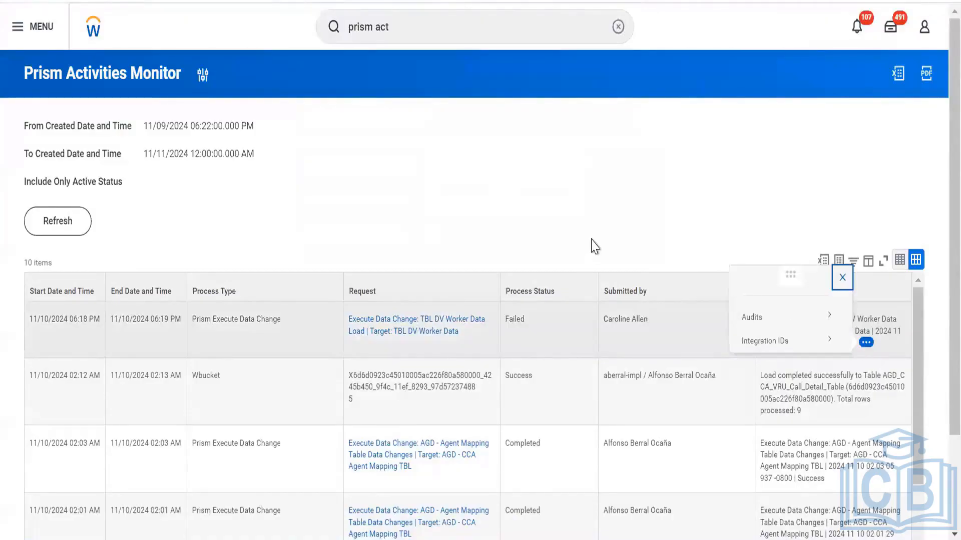
click(705, 315)
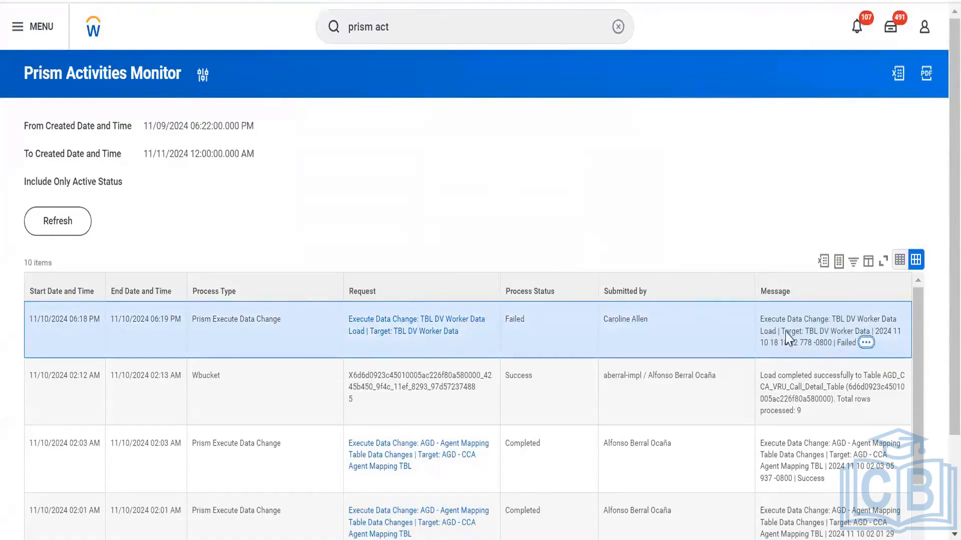
click(439, 331)
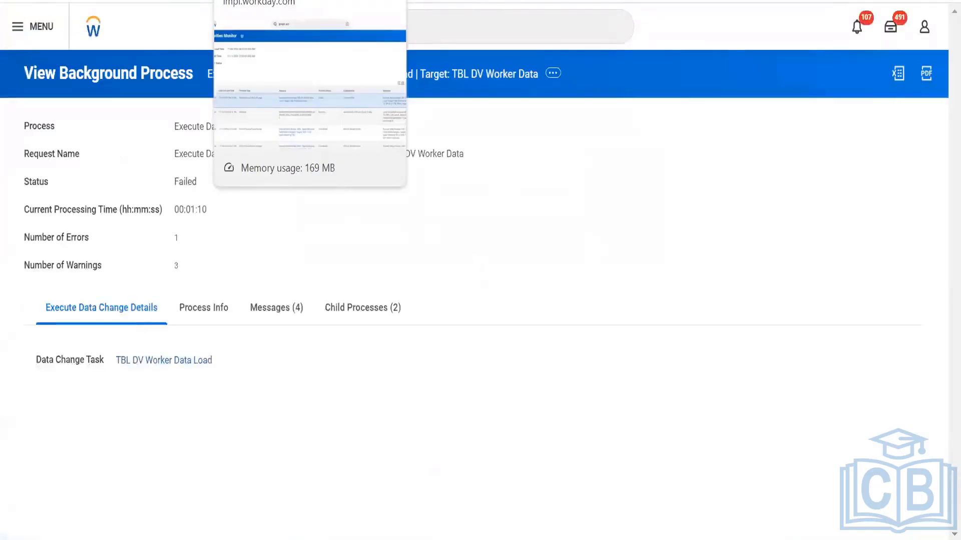
Read the failed load's critical error, then review the process's Messages tab.
click(177, 239)
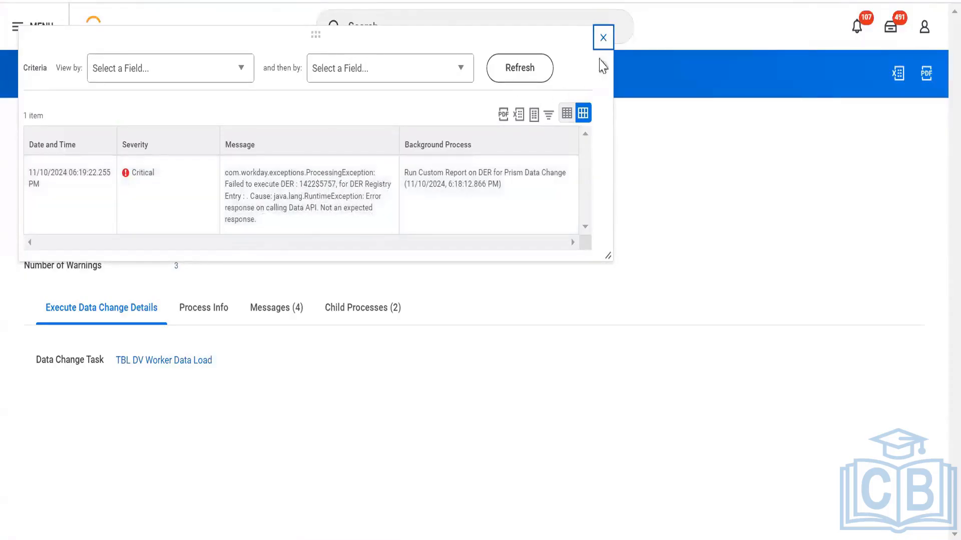
click(603, 37)
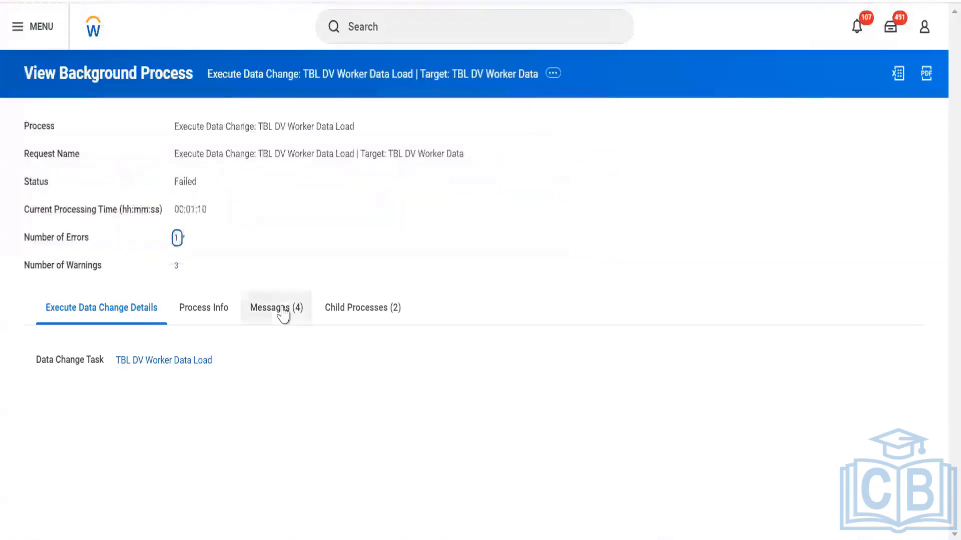
click(283, 314)
scroll(248, 329, down, 1)
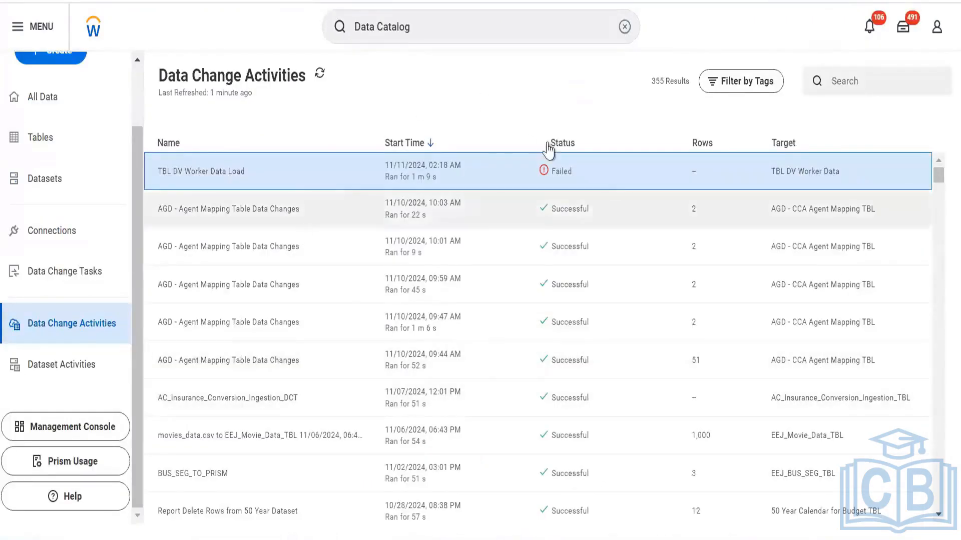
Open the TBL DV Worker Data Load task from Data Change Tasks to check its source.
click(64, 285)
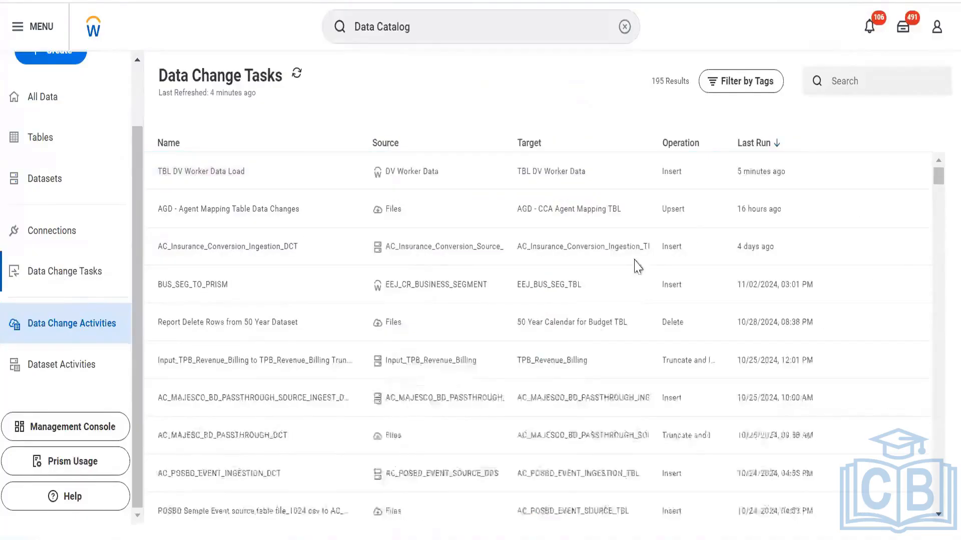
click(894, 173)
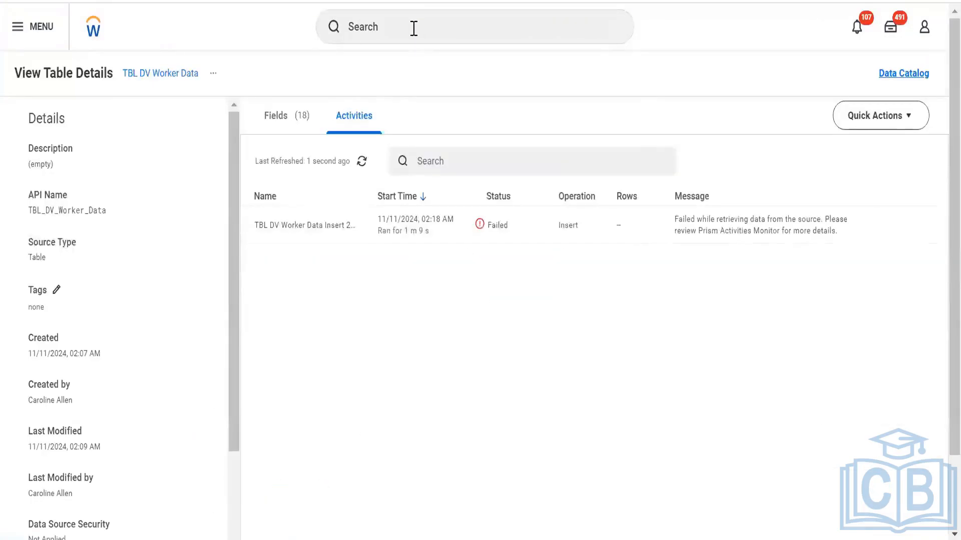
click(414, 28)
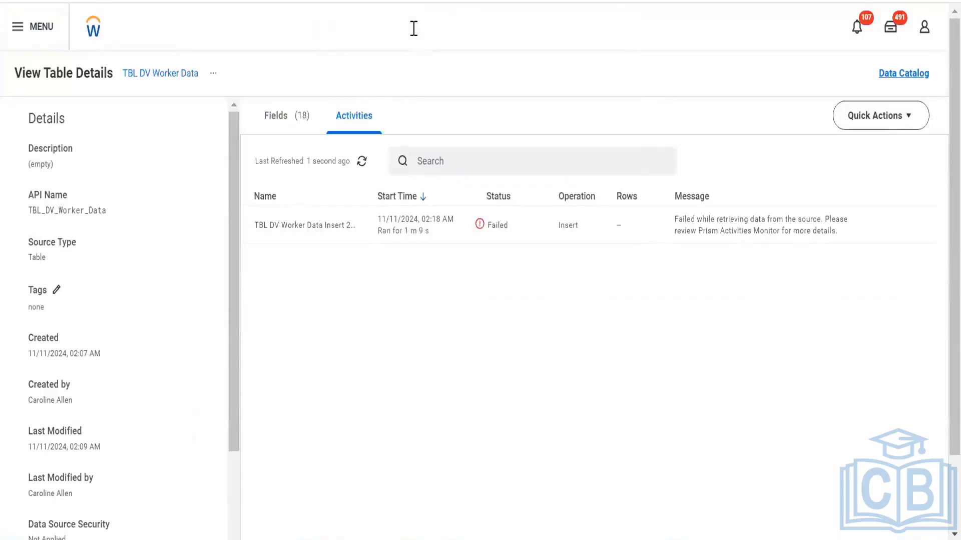
Open the DV Worker Data report and review its Advanced options, including the 10/10/2024 deletion date.
text(rd: )
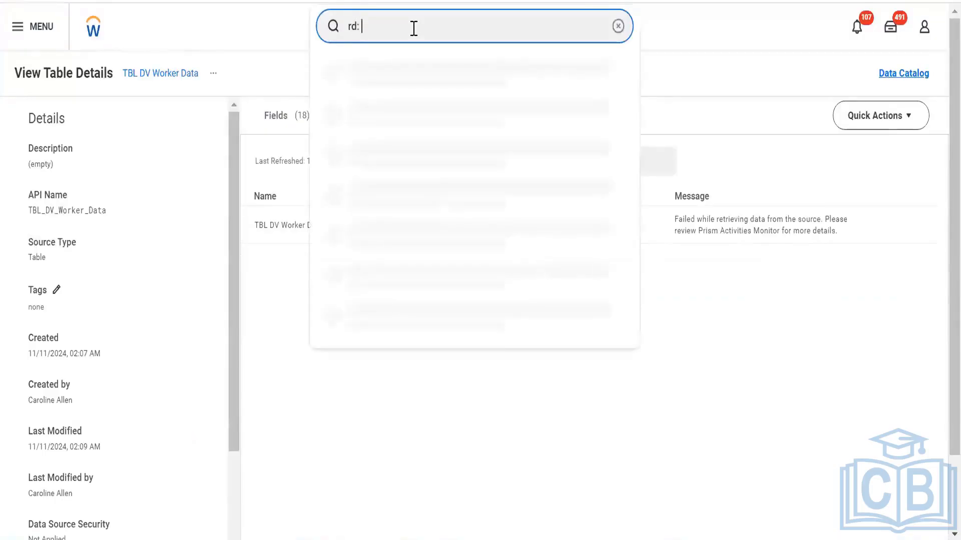
text(dv worker data)
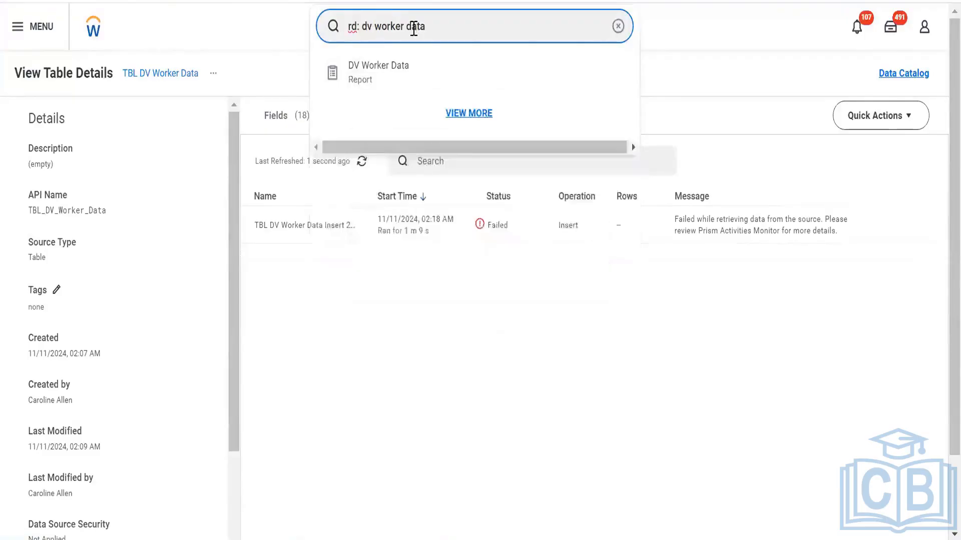
click(397, 80)
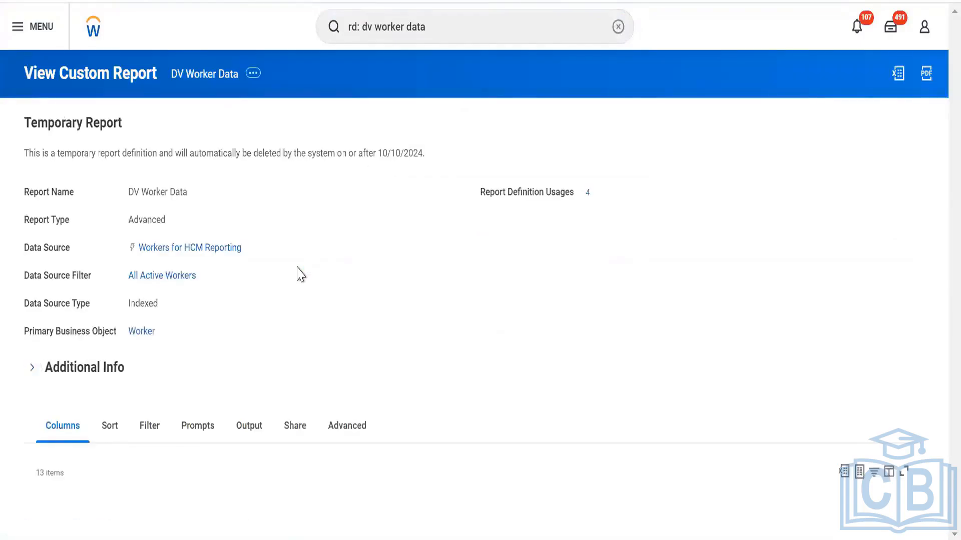
scroll(299, 275, down, 5)
scroll(298, 274, up, 5)
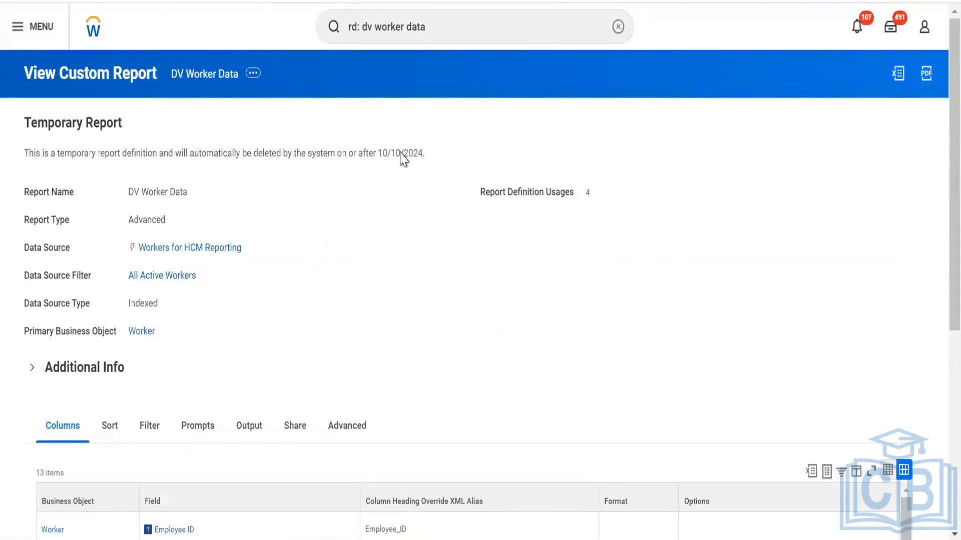
click(355, 439)
scroll(355, 444, down, 15)
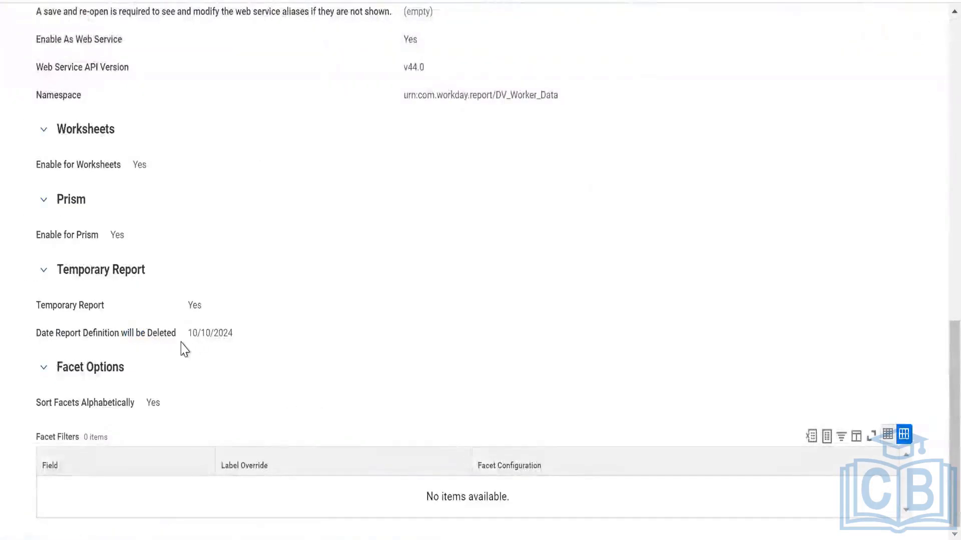
scroll(244, 346, up, 1)
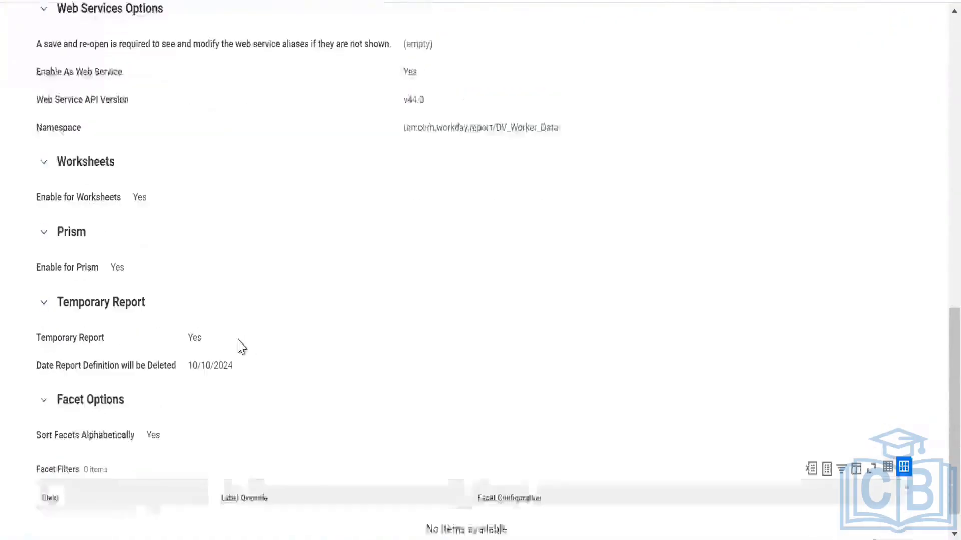
scroll(240, 345, down, 1)
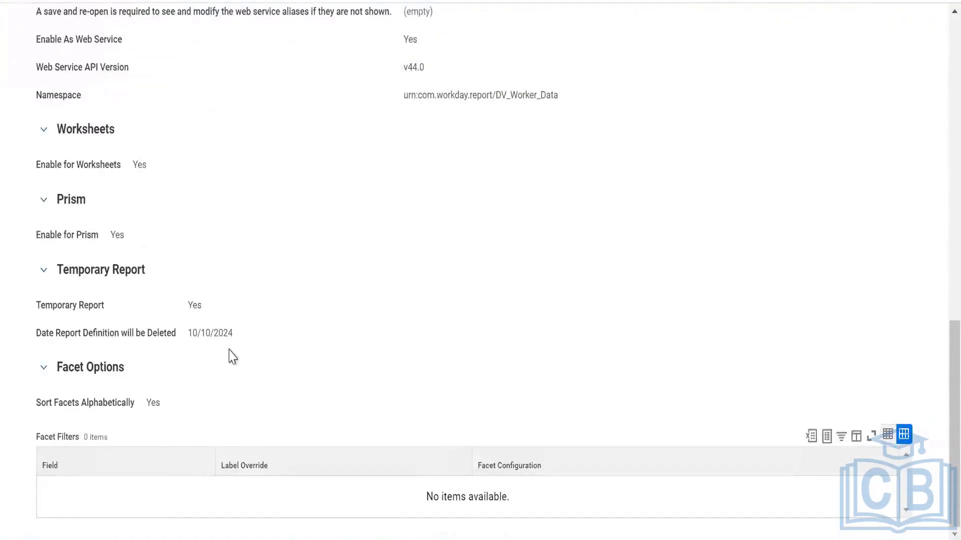
scroll(230, 356, up, 15)
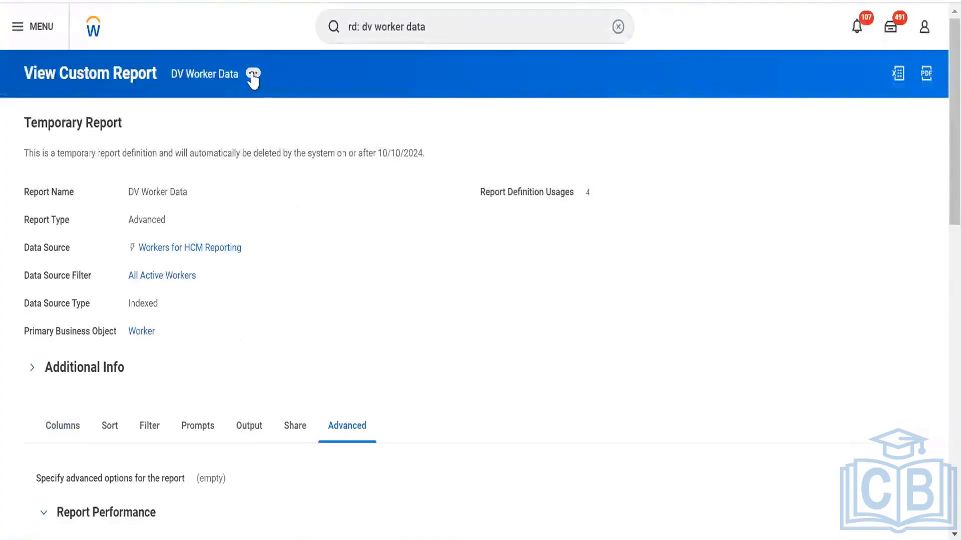
click(253, 75)
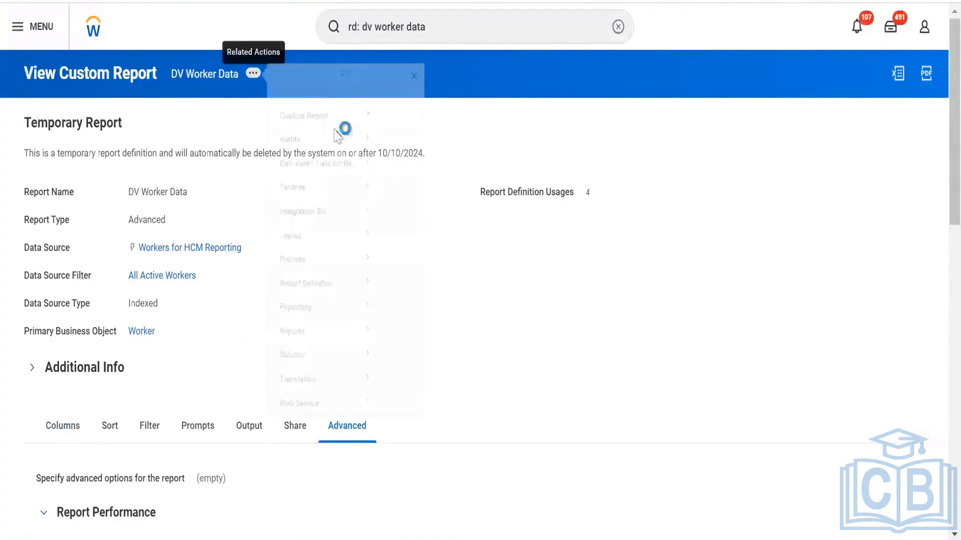
Copy the DV Worker Data report as DV Worker Data - Copy1.
mouse_move(301, 129)
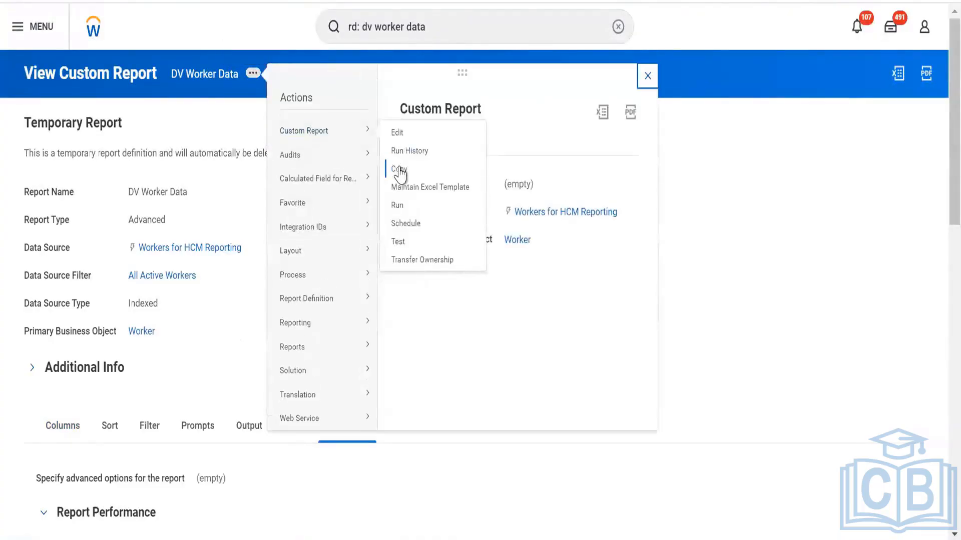
click(400, 170)
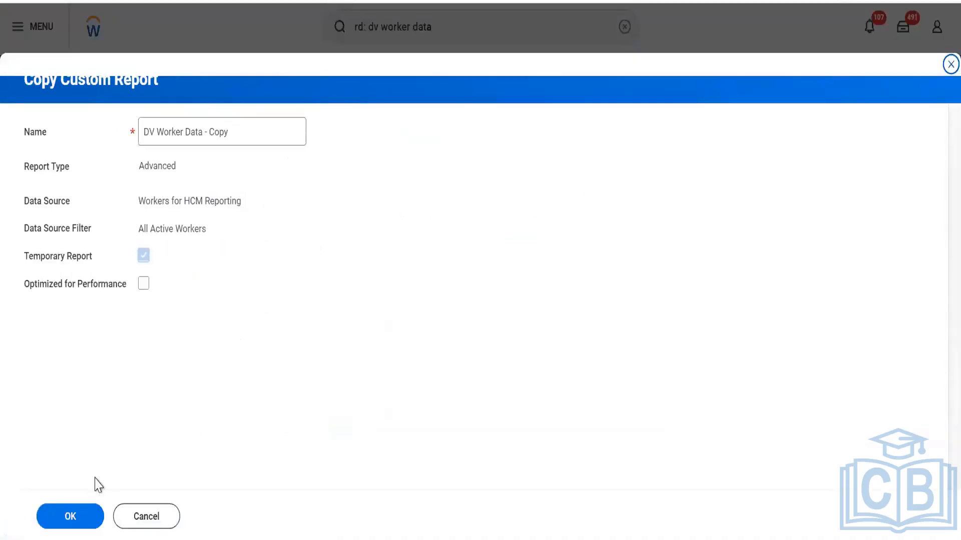
click(261, 133)
text(1)
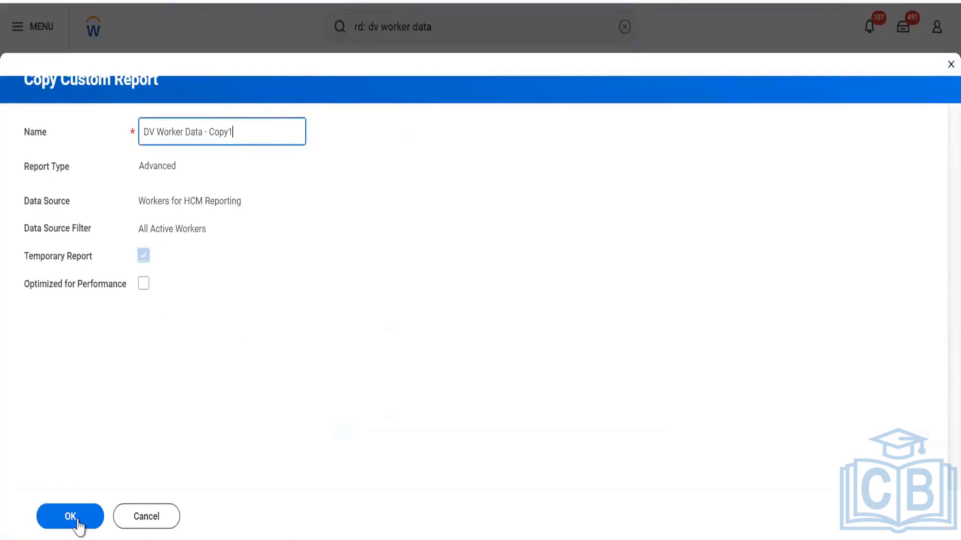
click(79, 526)
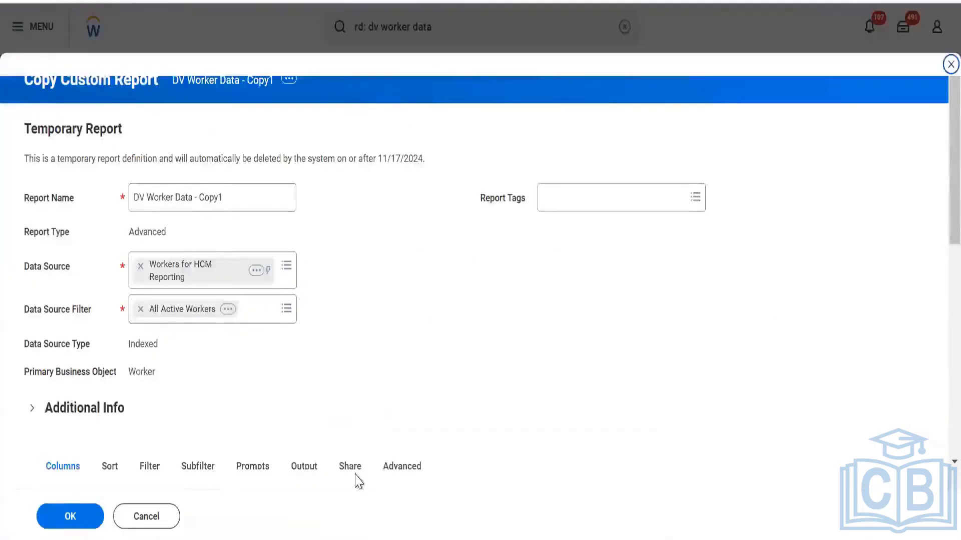
Review the copy's Prism and Temporary Report options and save it despite the alerts.
click(394, 468)
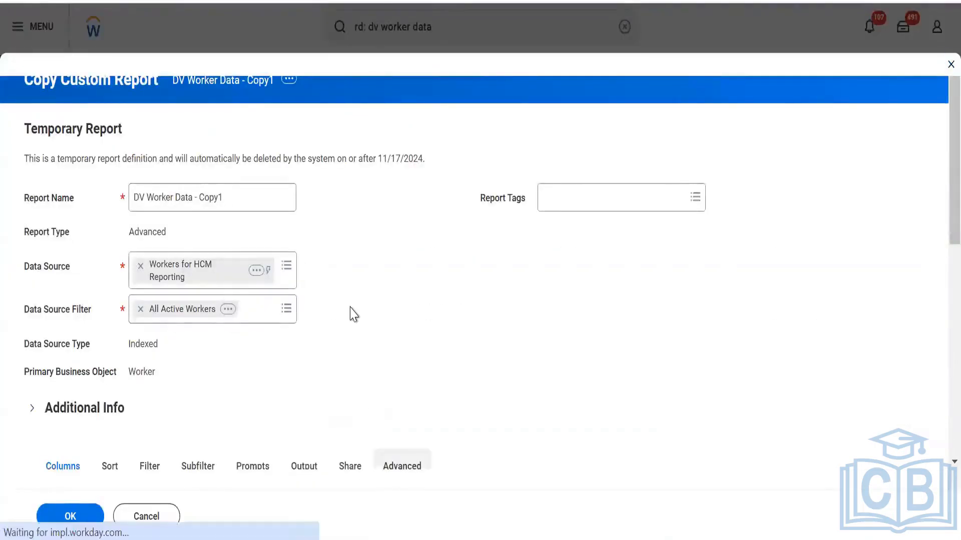
scroll(350, 314, down, 10)
scroll(351, 314, up, 5)
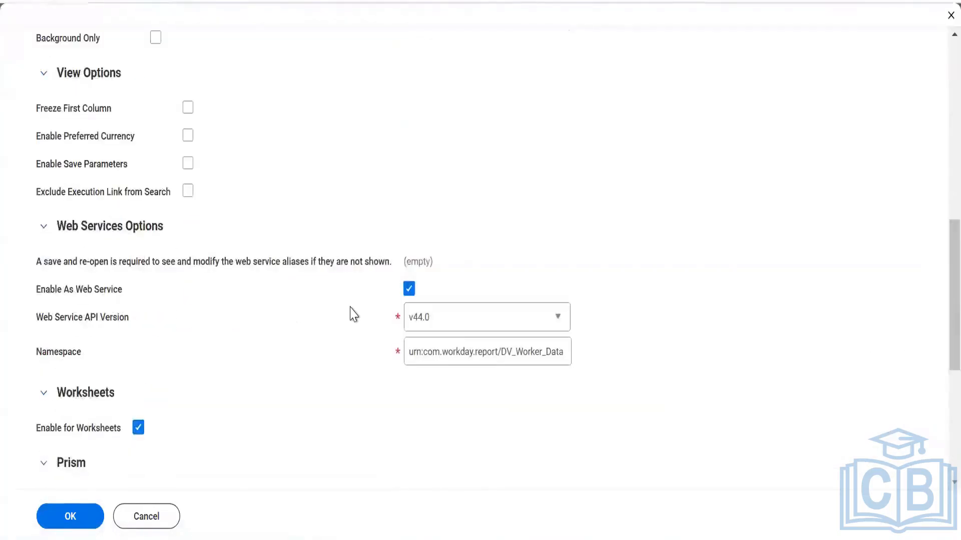
scroll(350, 313, down, 6)
scroll(201, 257, up, 10)
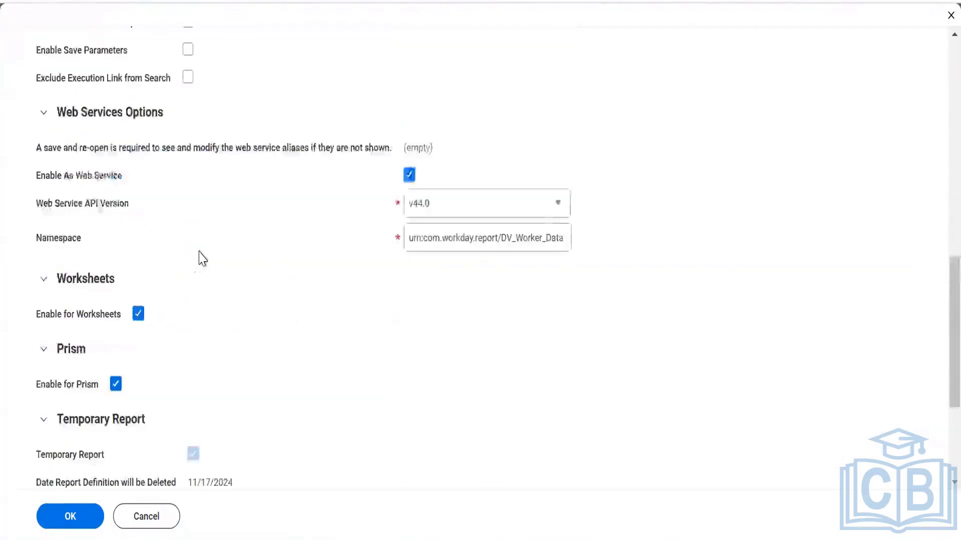
click(75, 515)
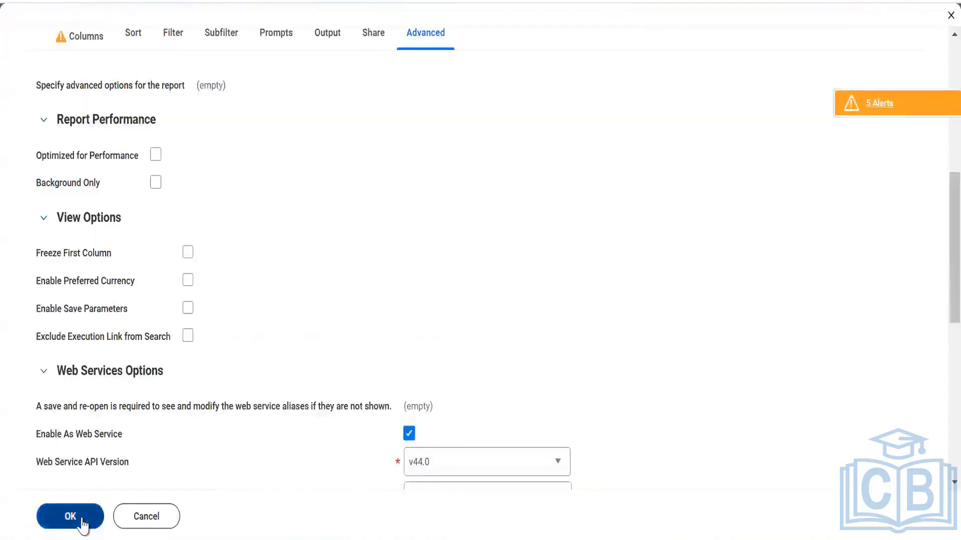
click(82, 523)
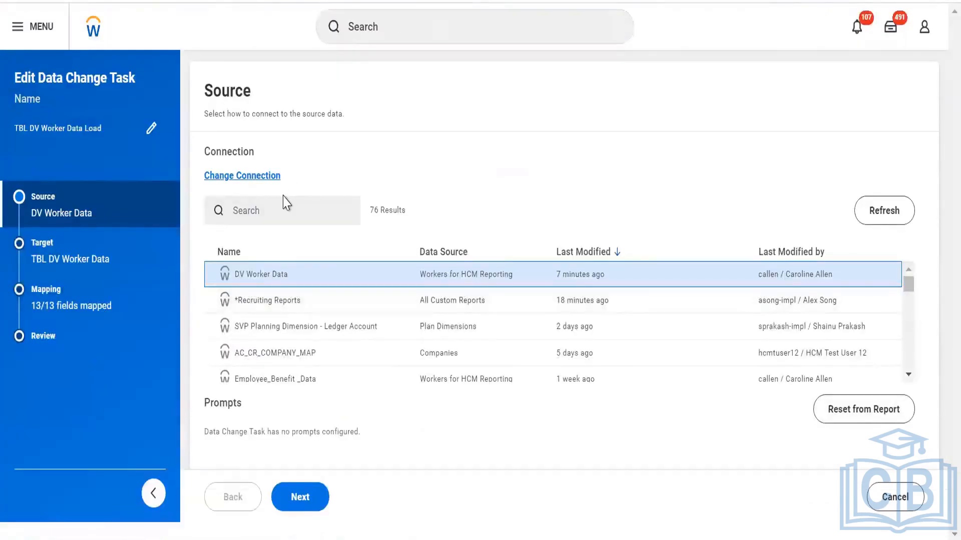
Search the refreshed source list and select DV Worker Data - Copy1 as the source.
click(282, 214)
text(dv )
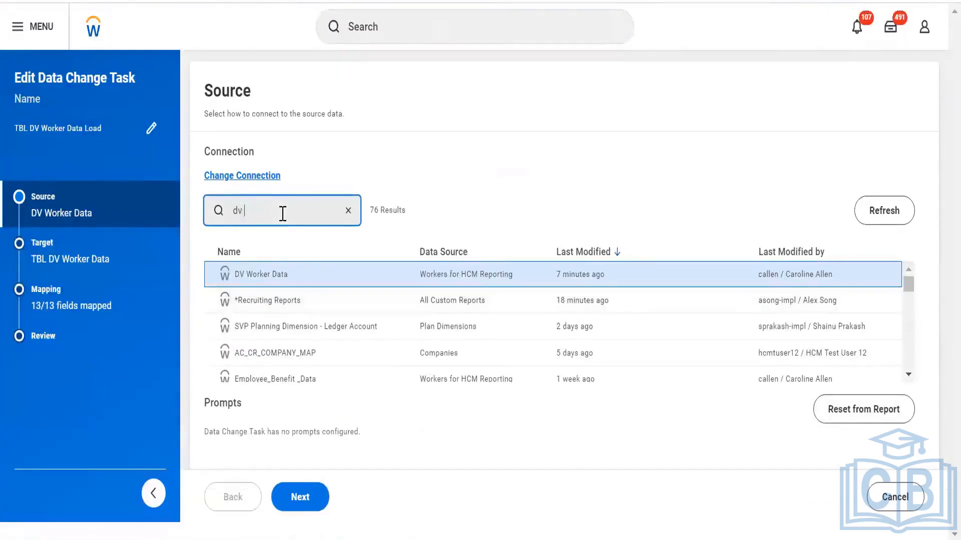
text(wro)
key(BackSpace)
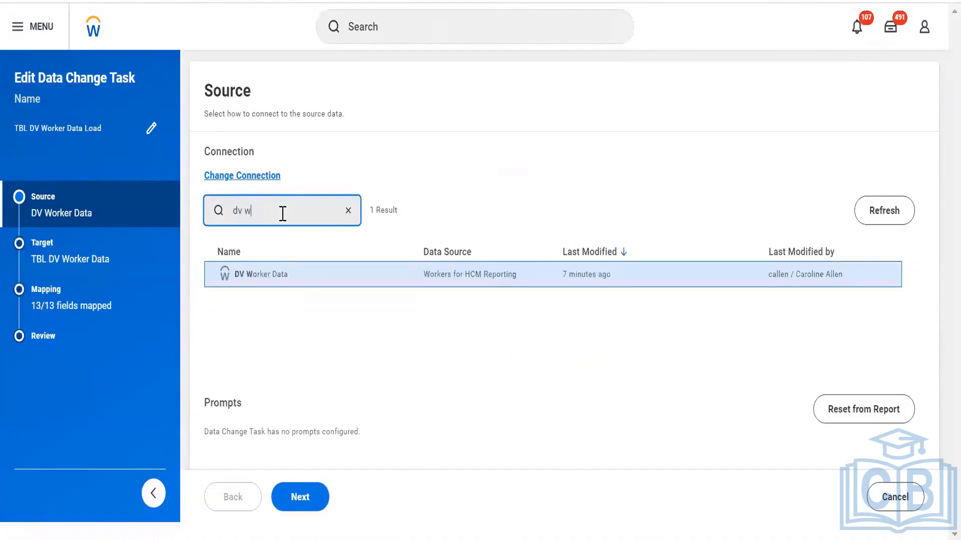
text(orke)
click(871, 220)
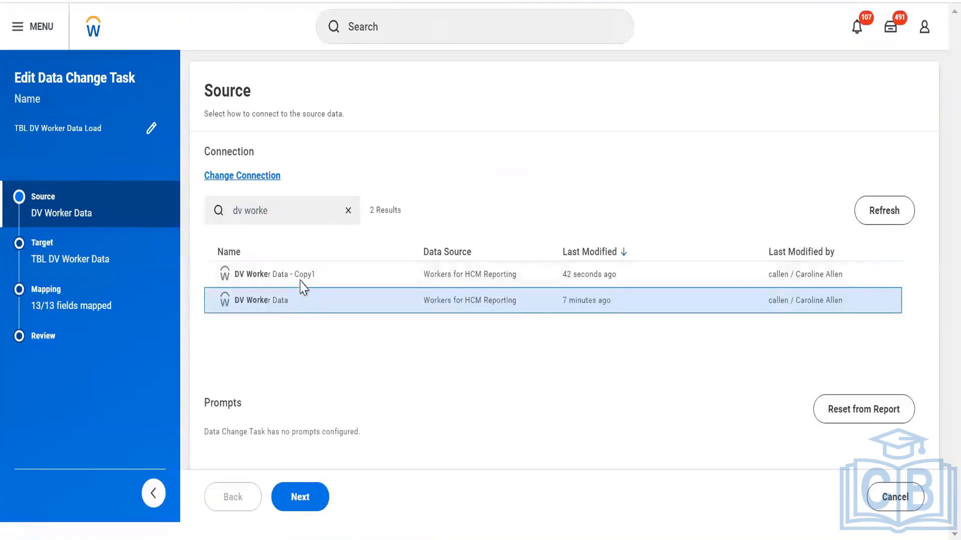
click(302, 280)
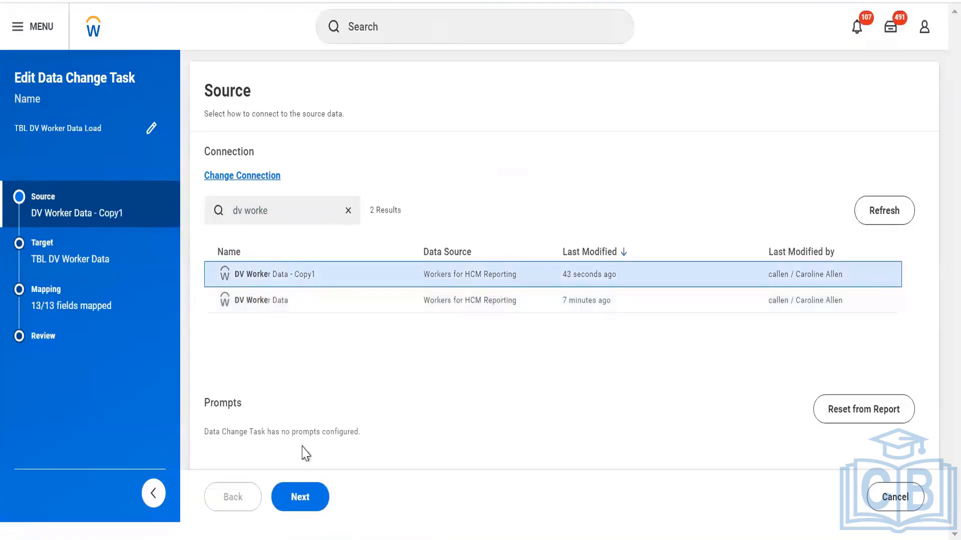
Keep the TBL DV Worker Data target and mapping, then save and run the task now.
click(302, 494)
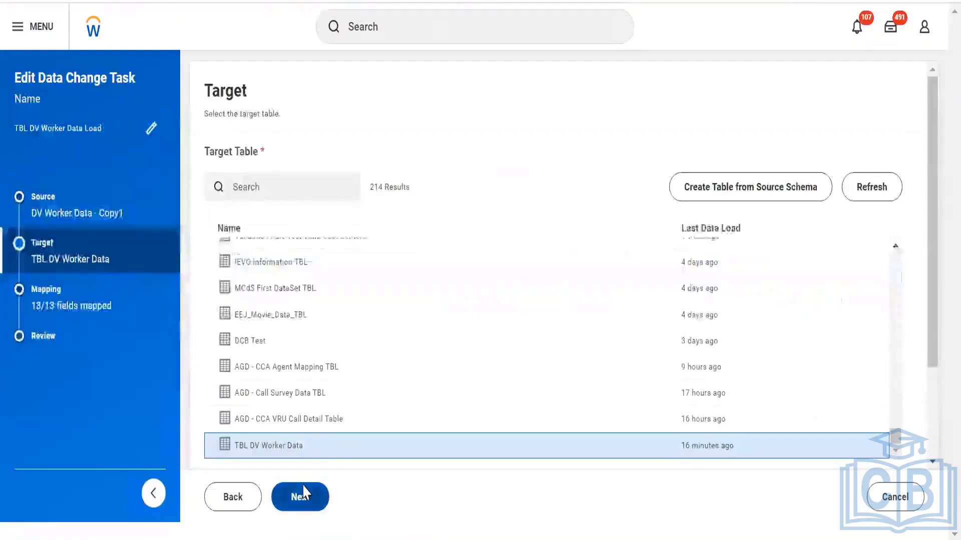
click(303, 495)
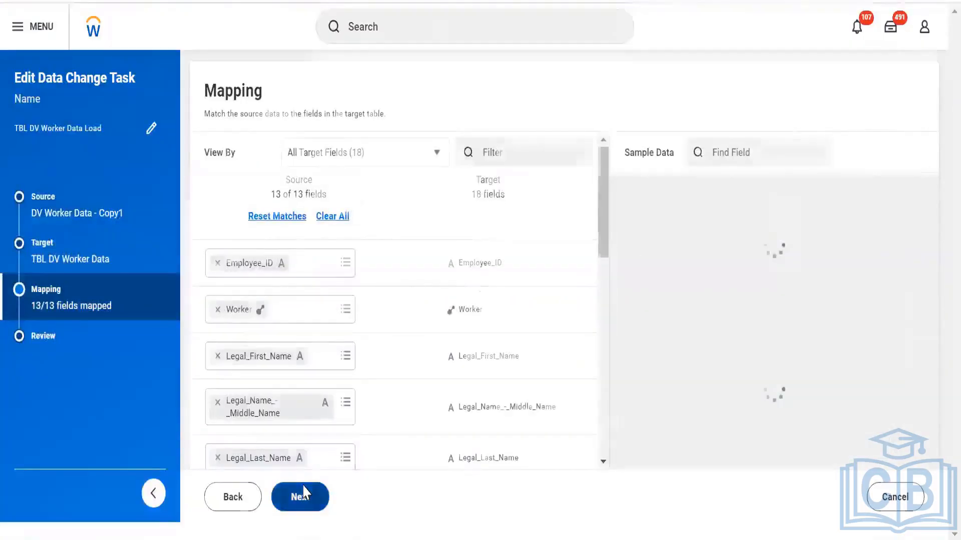
click(302, 495)
click(304, 492)
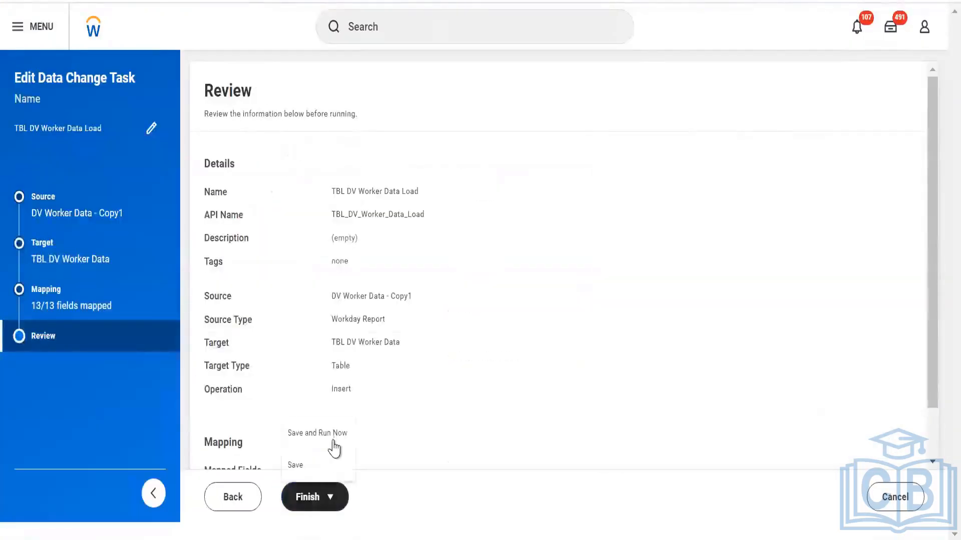
click(335, 440)
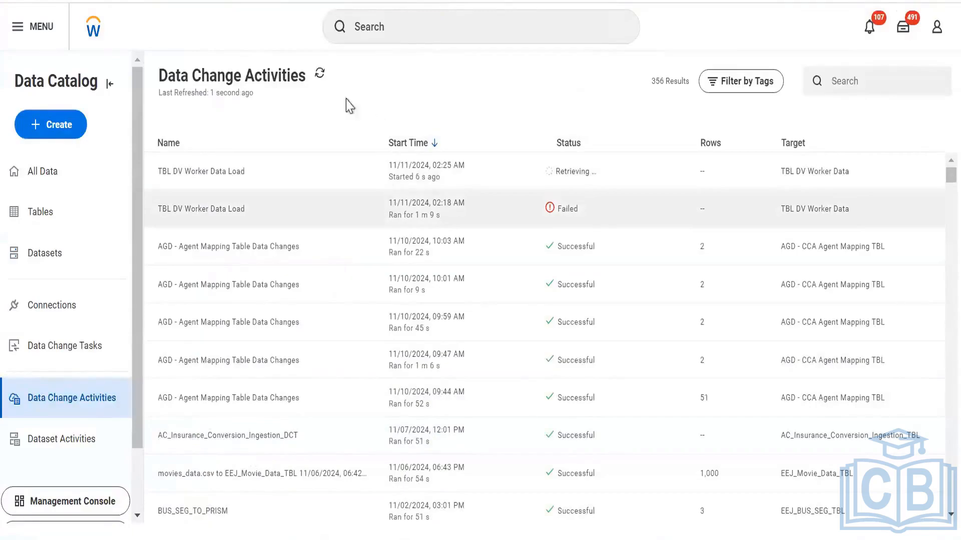
Refresh Data Change Activities until the new TBL DV Worker Data Load run shows Failed after 1 m 46 s.
click(321, 75)
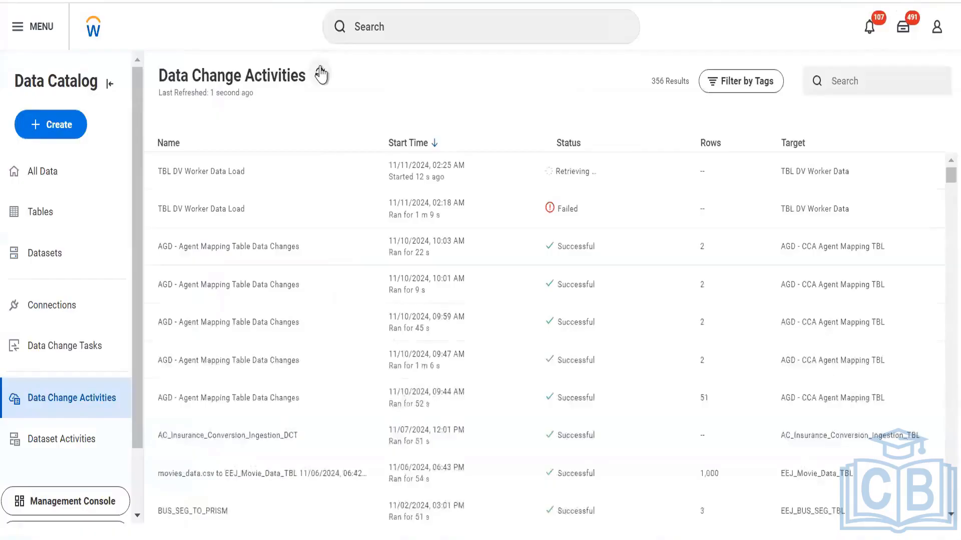
click(321, 75)
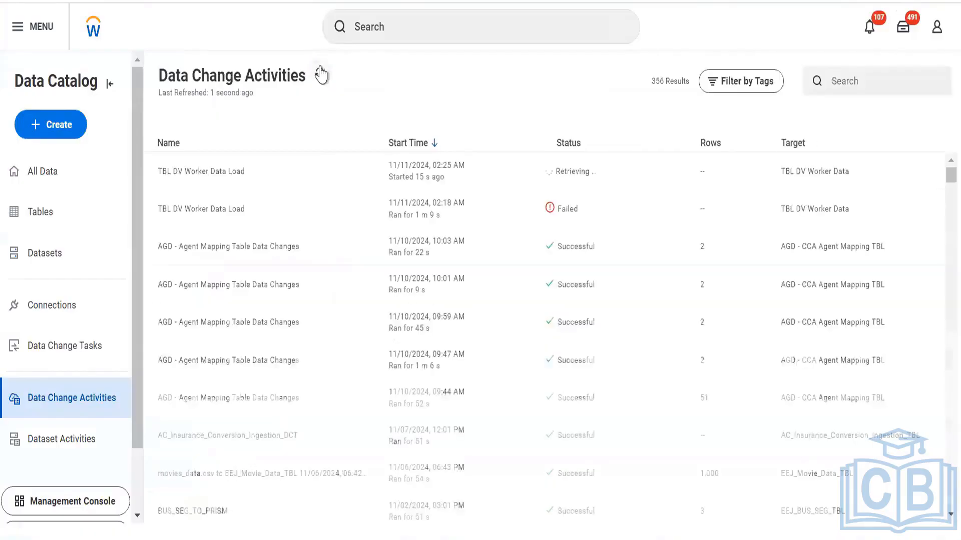
click(321, 74)
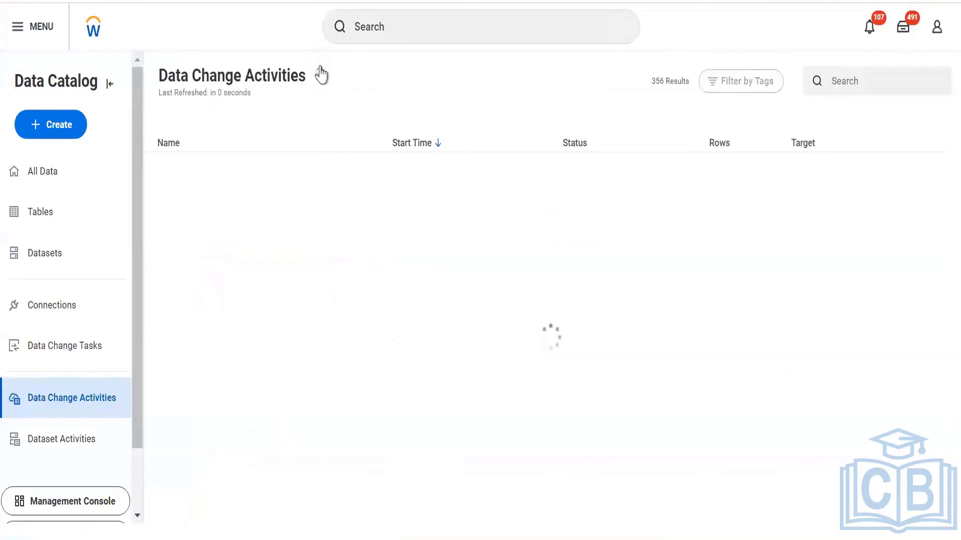
click(321, 75)
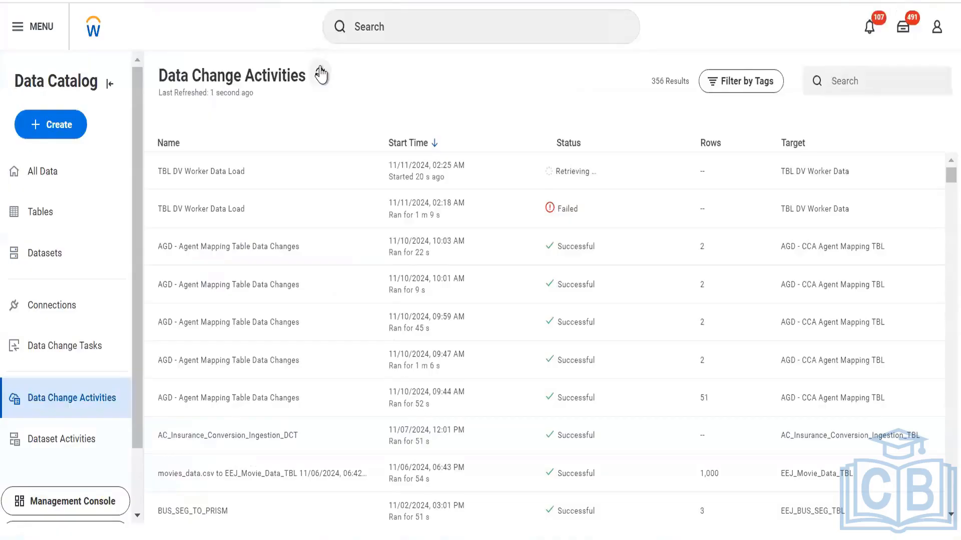
click(320, 75)
click(320, 75)
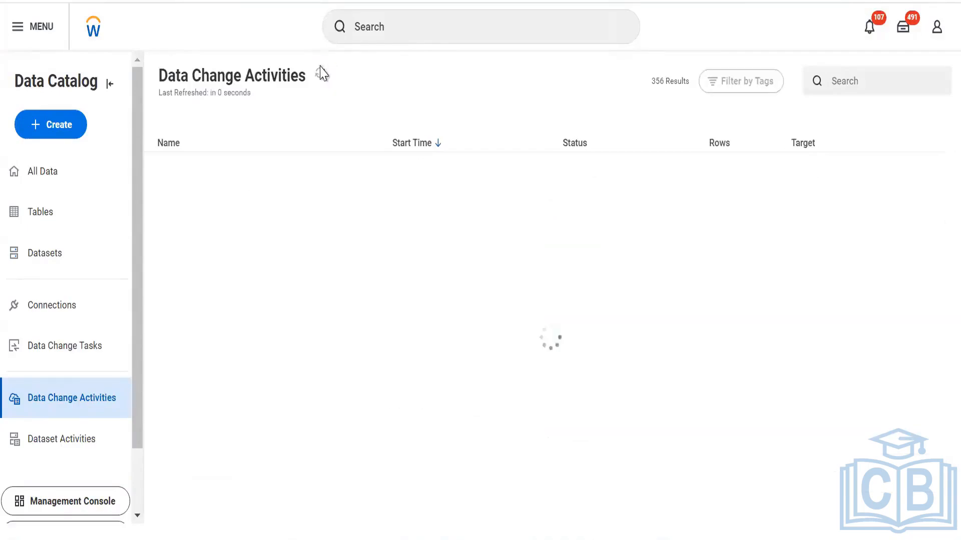
click(321, 75)
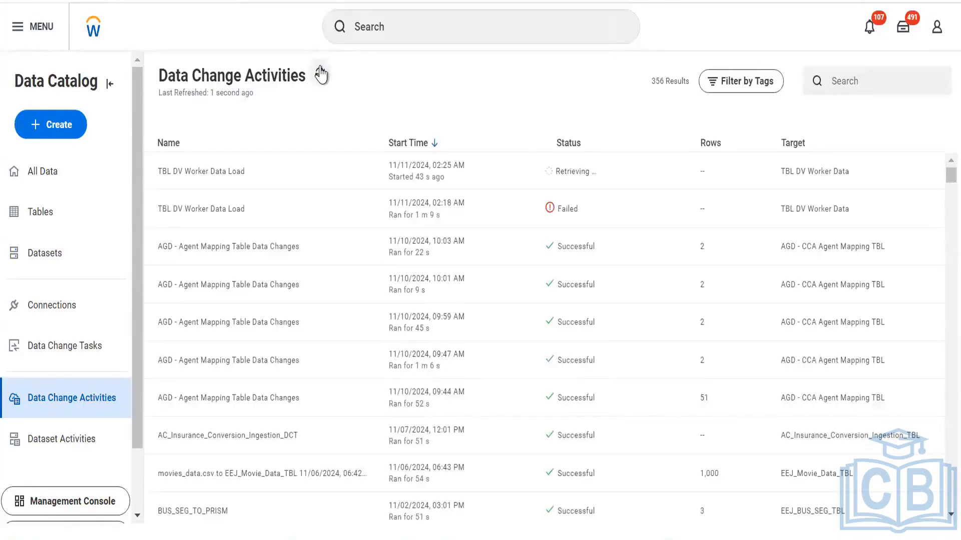
click(320, 75)
click(320, 75)
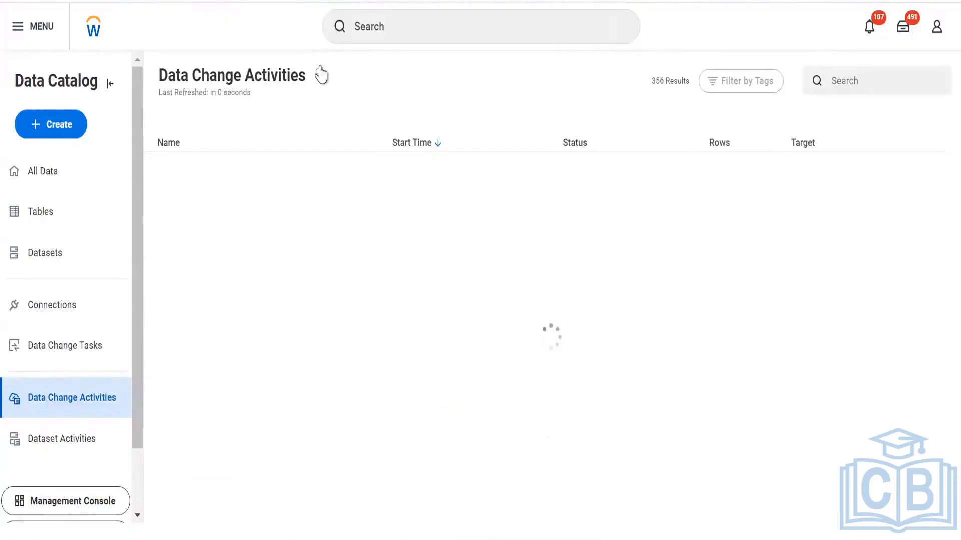
click(320, 75)
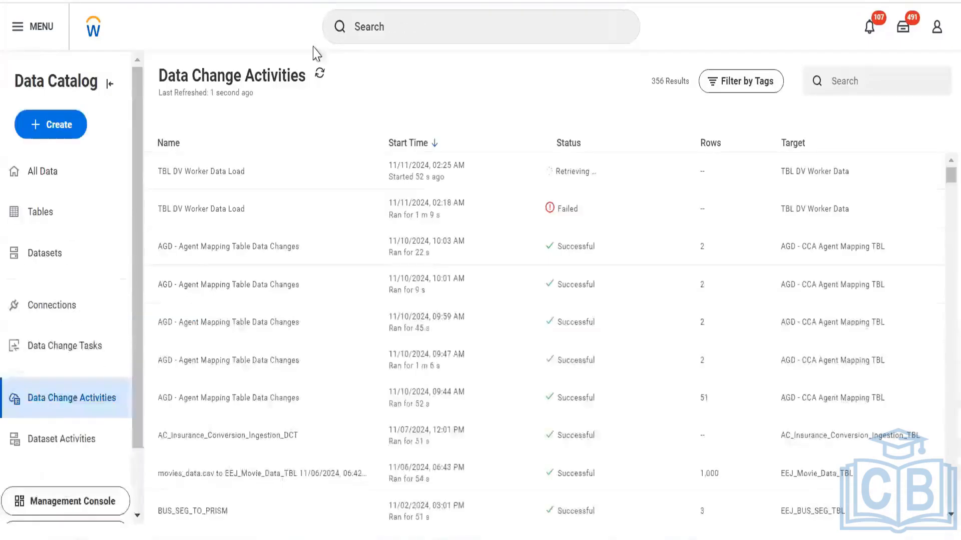
click(319, 74)
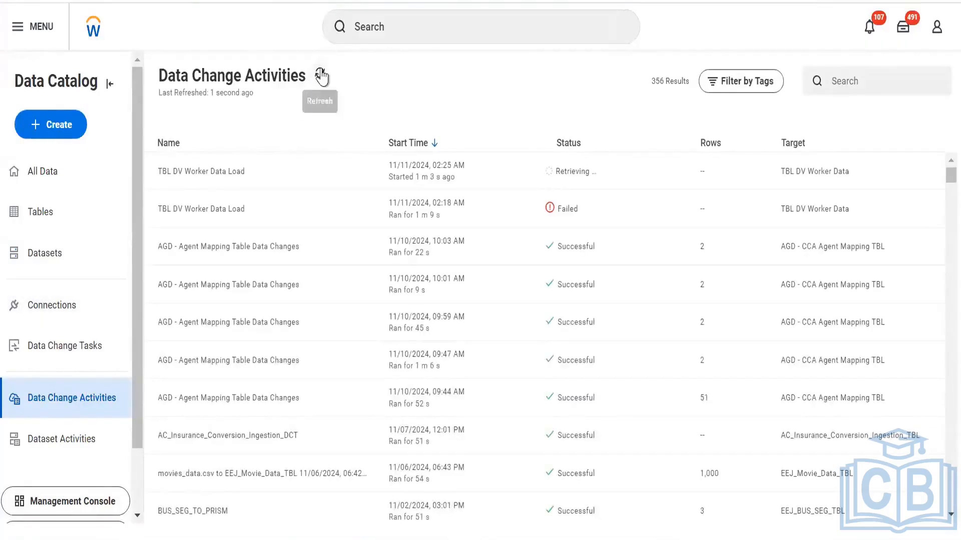
click(320, 73)
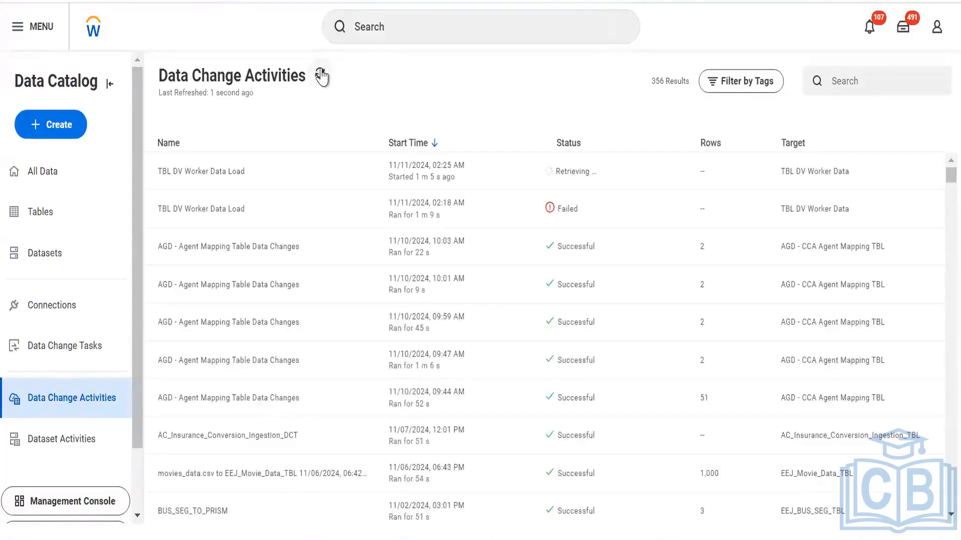
click(320, 74)
click(321, 75)
click(320, 75)
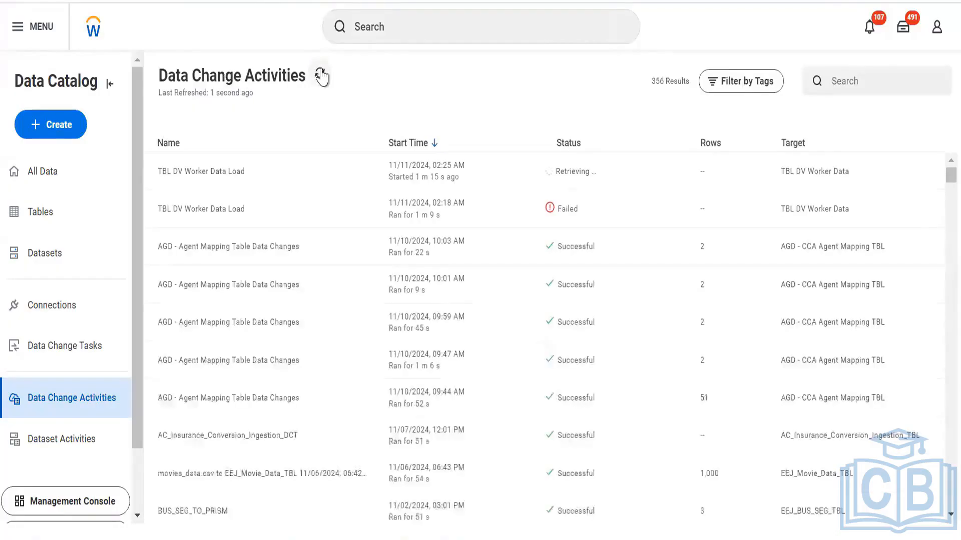
click(321, 75)
click(321, 75)
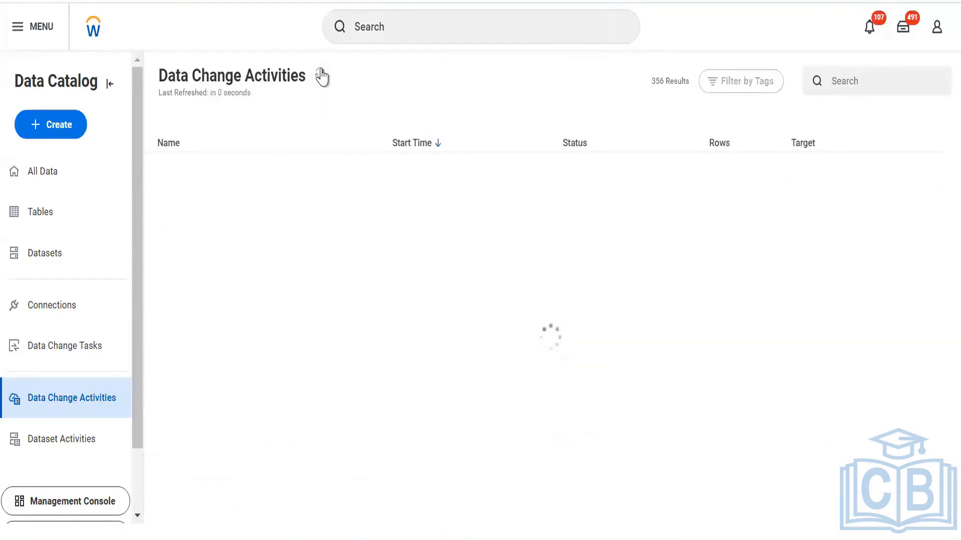
click(321, 75)
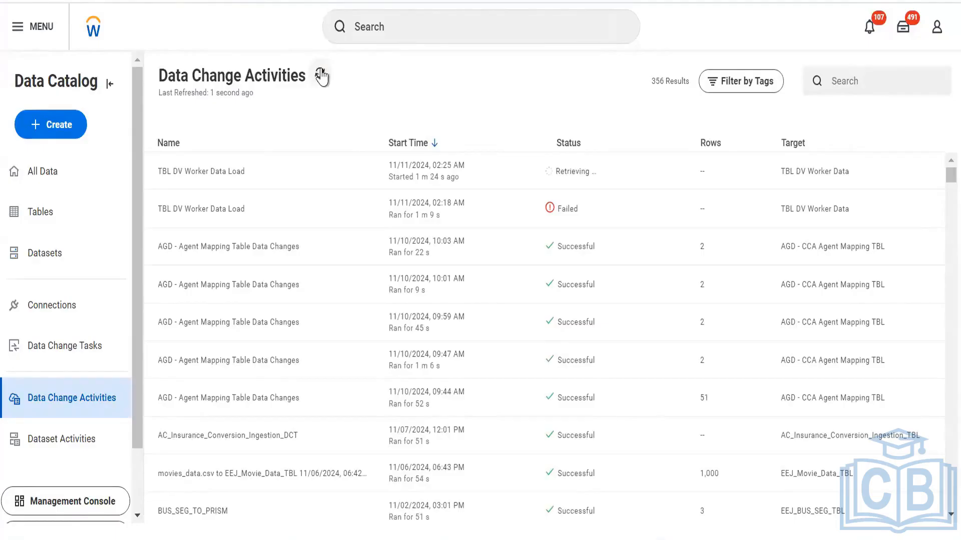
click(320, 75)
click(321, 76)
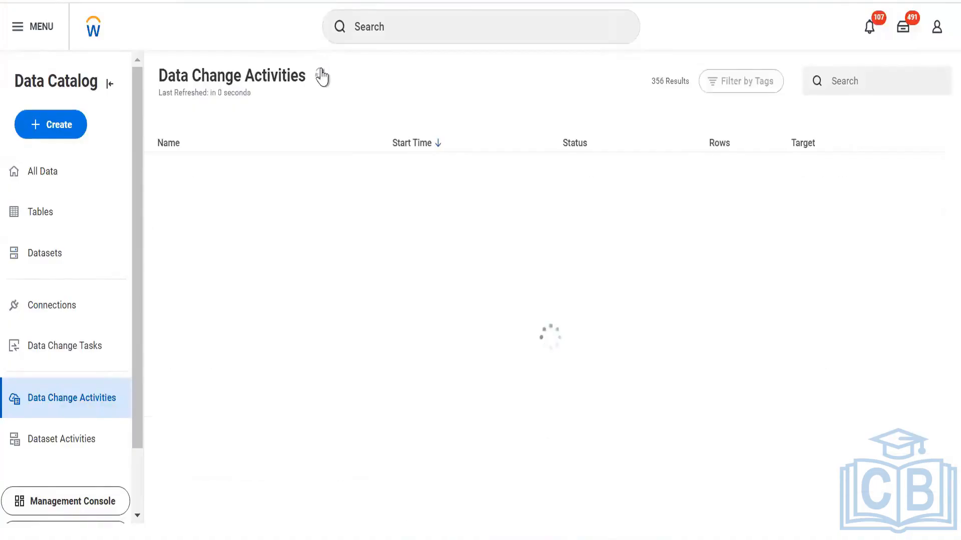
click(321, 76)
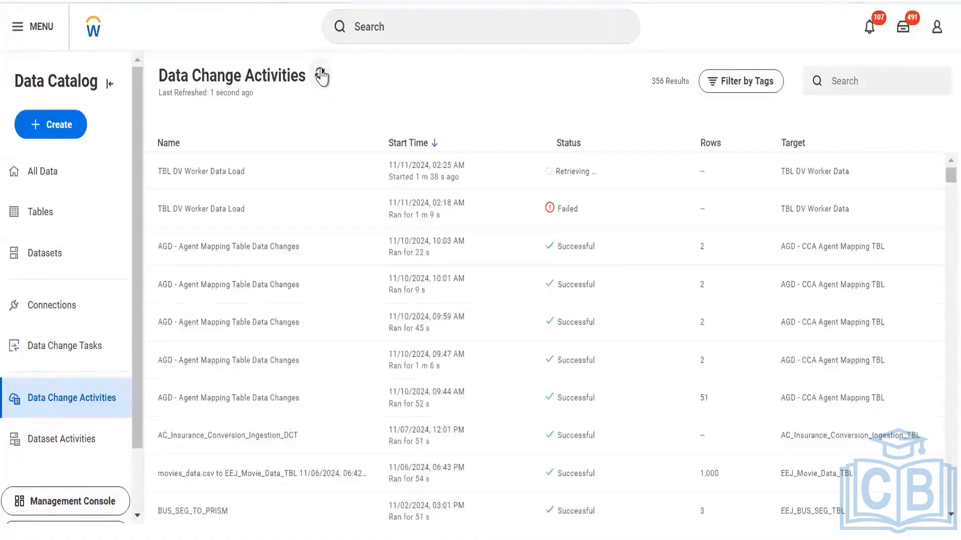
click(321, 76)
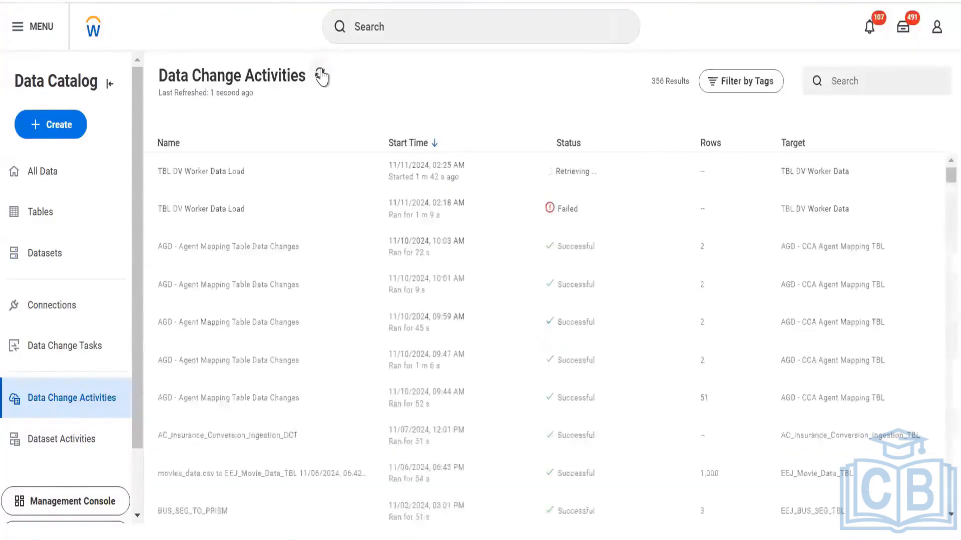
click(321, 75)
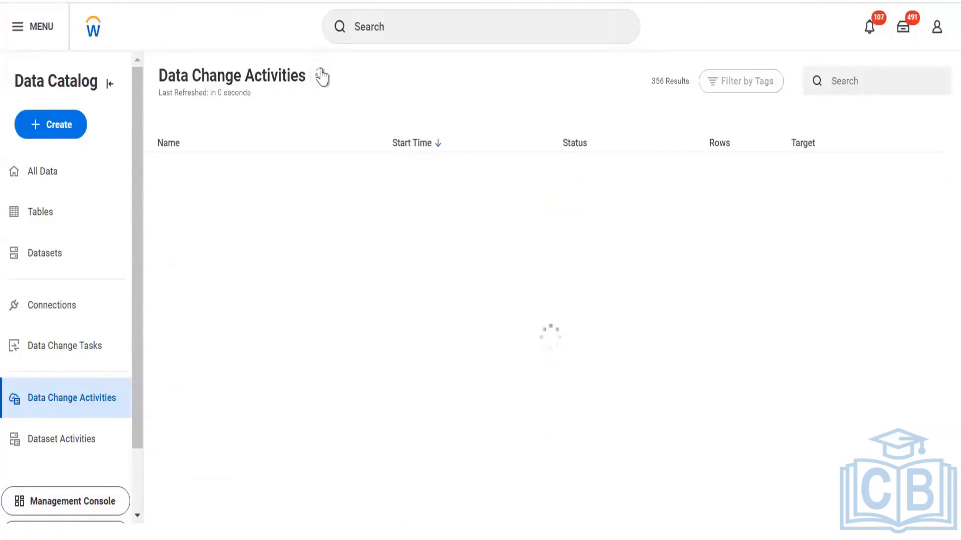
click(321, 76)
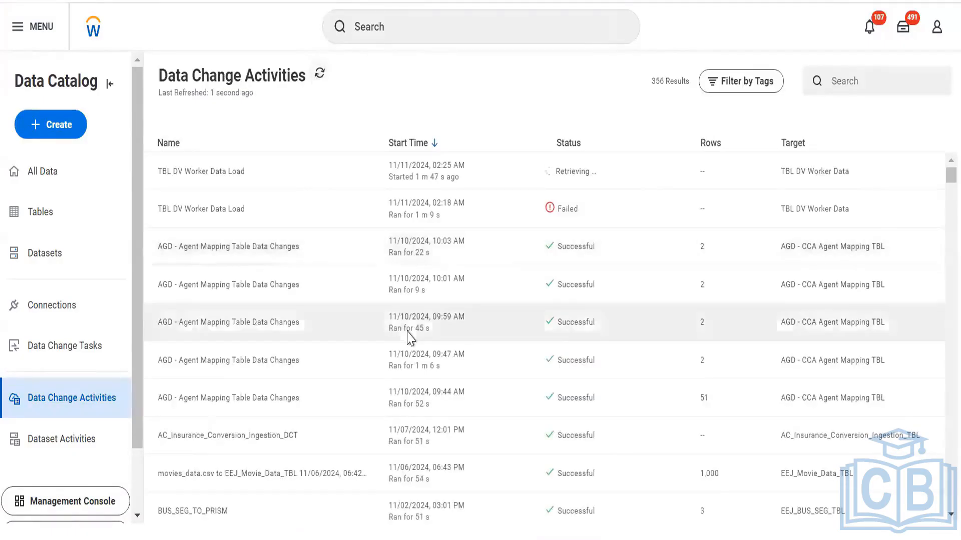
scroll(410, 337, down, 10)
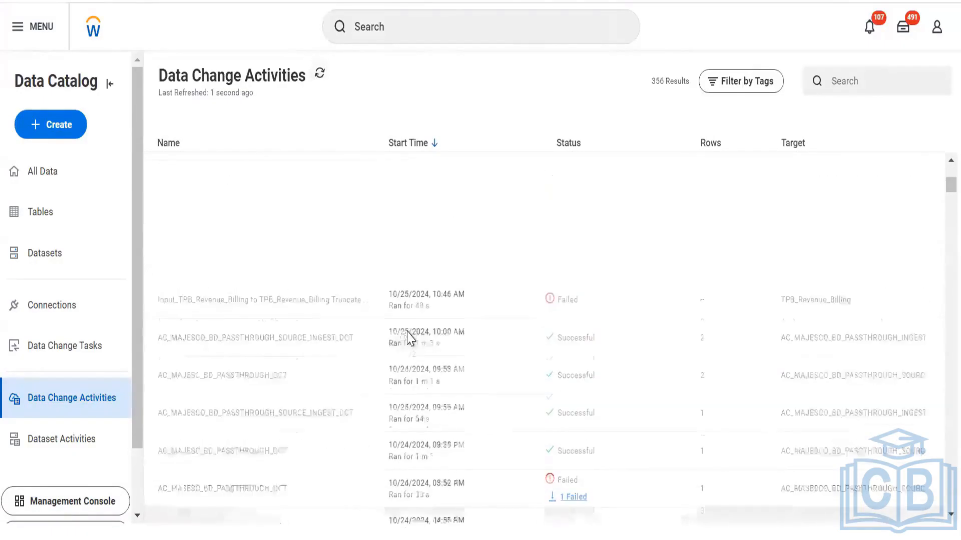
scroll(410, 338, up, 10)
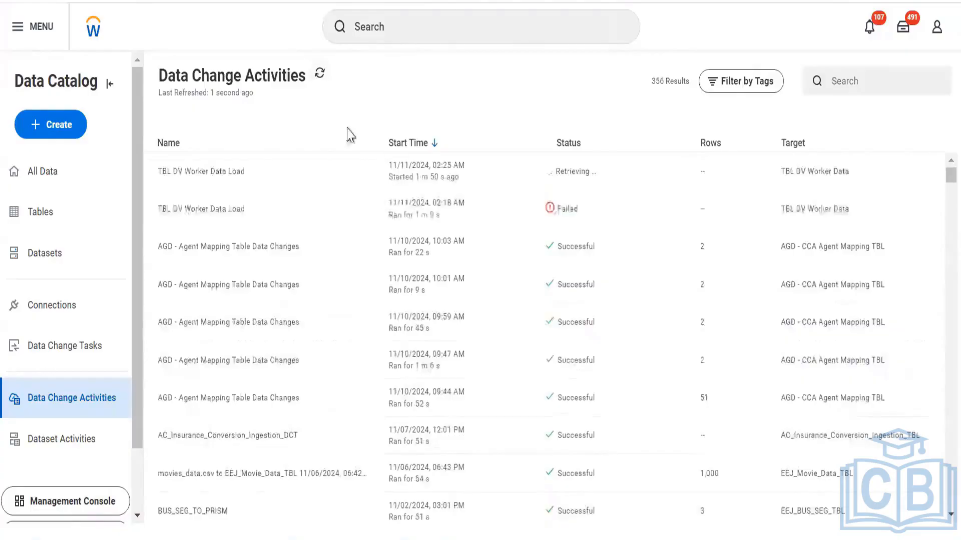
click(320, 80)
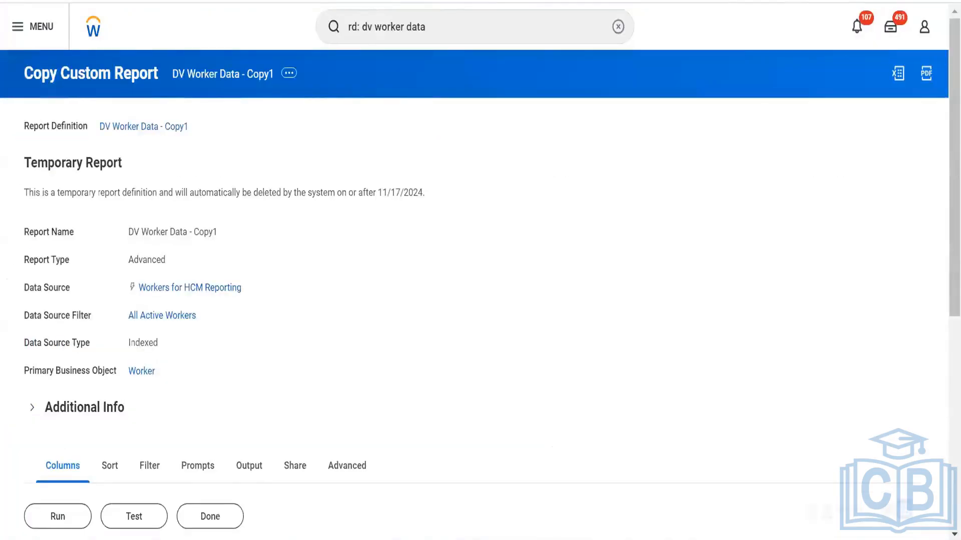
Open the latest failed load and read its Data Load Error advice.
click(311, 1)
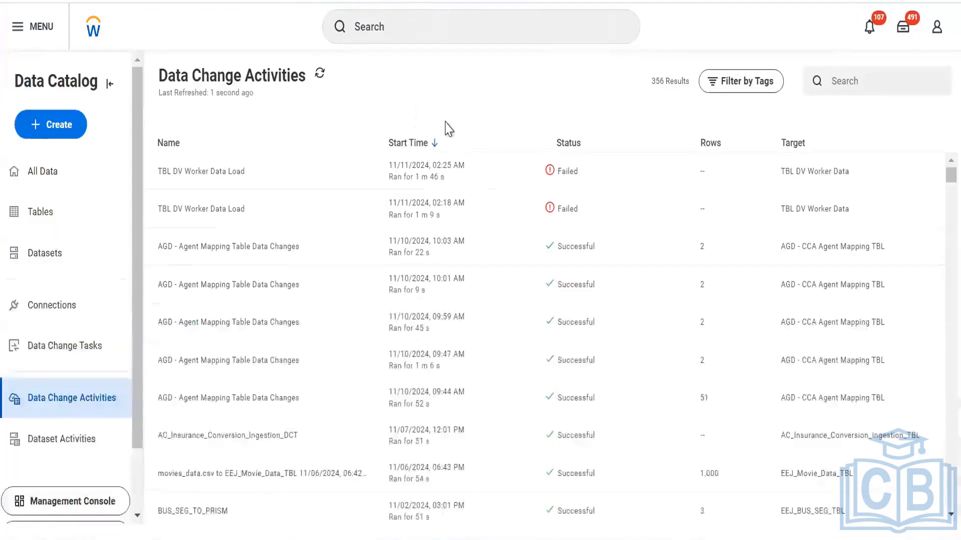
click(567, 177)
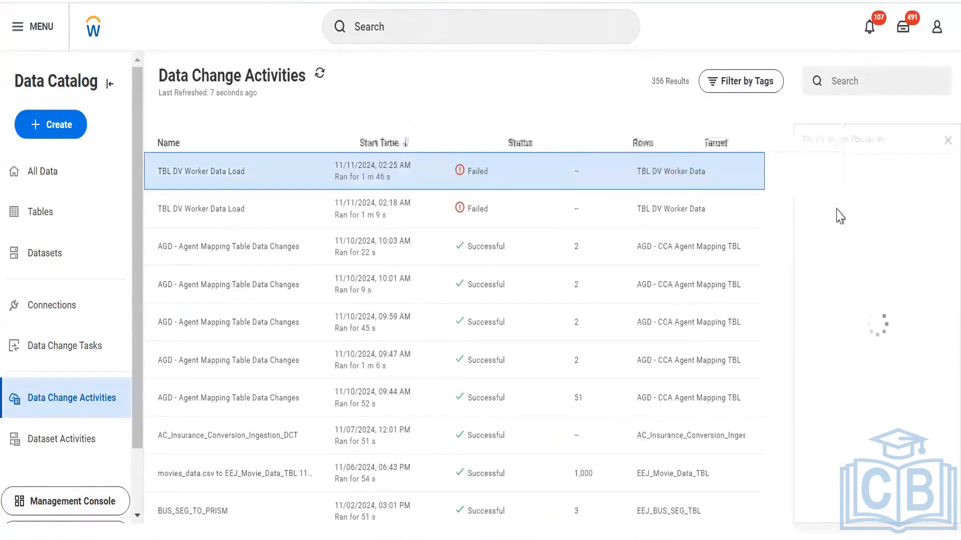
click(830, 189)
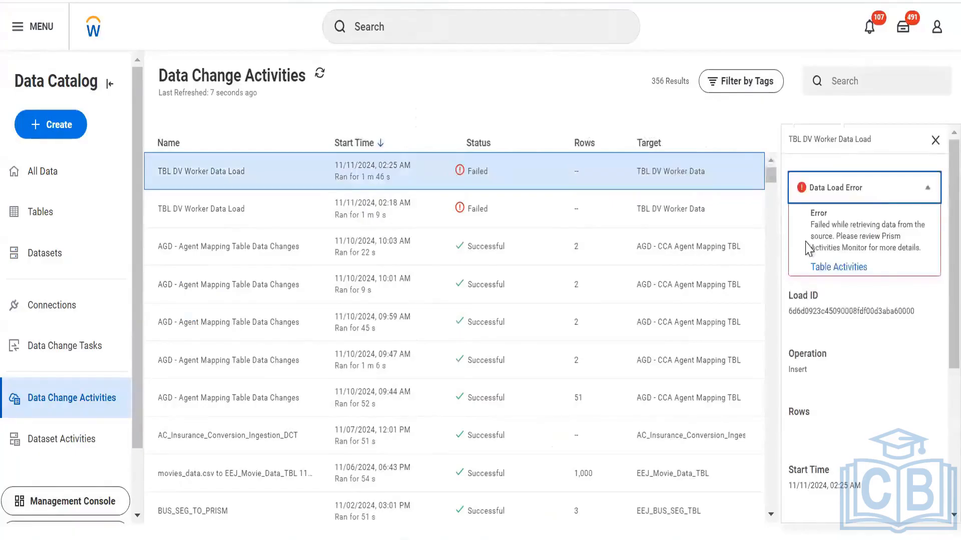
drag(824, 235, 900, 236)
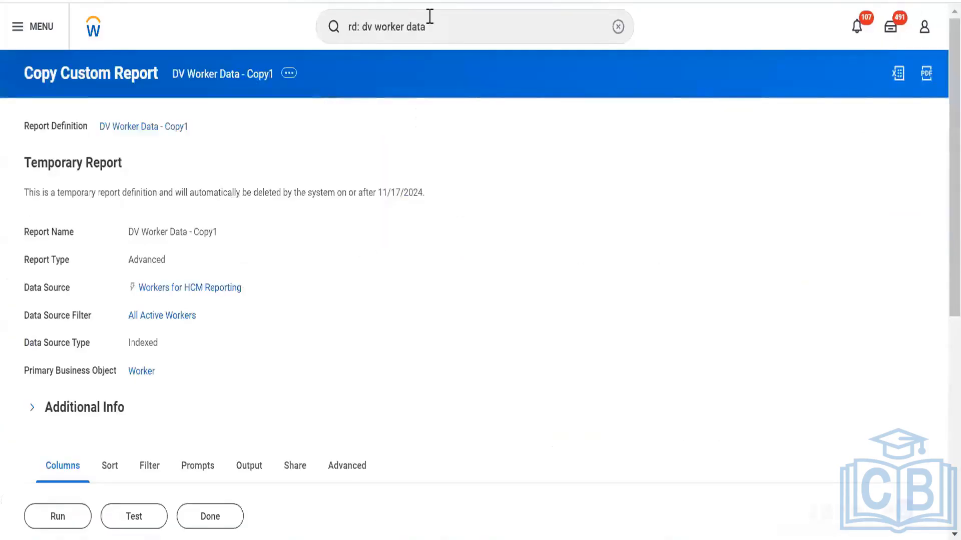
Search 'prism act mon' and open the Prism Activities Monitor date-range prompt.
click(429, 17)
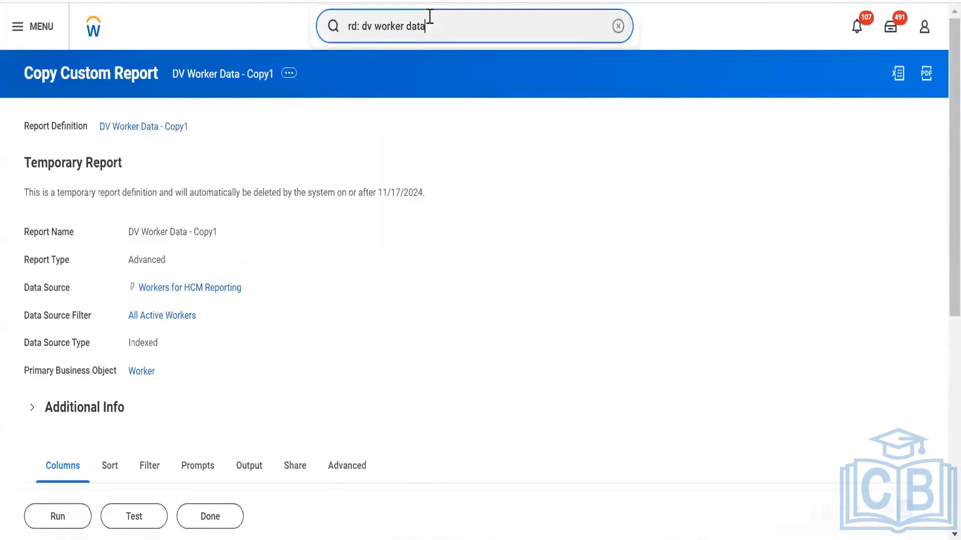
key(ctrl+a)
key(BackSpace)
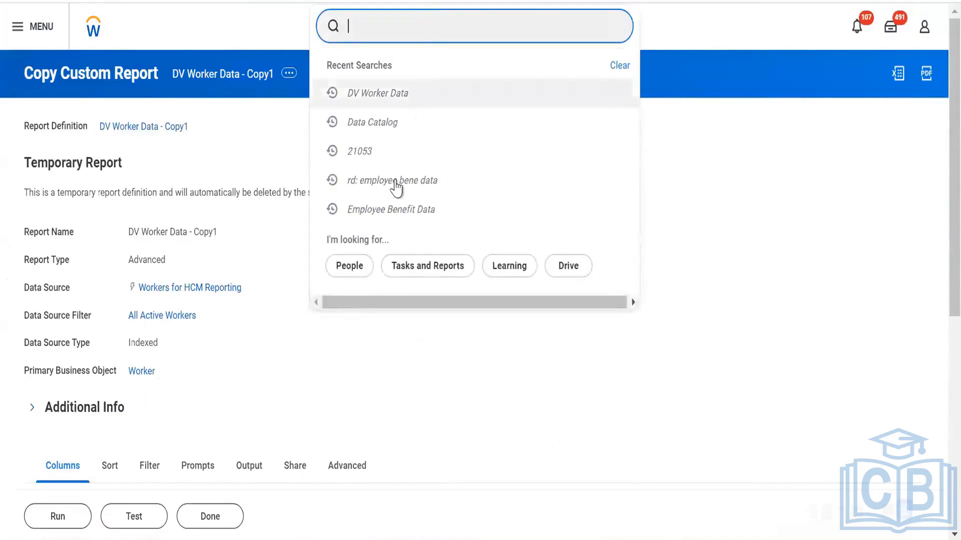
text(p)
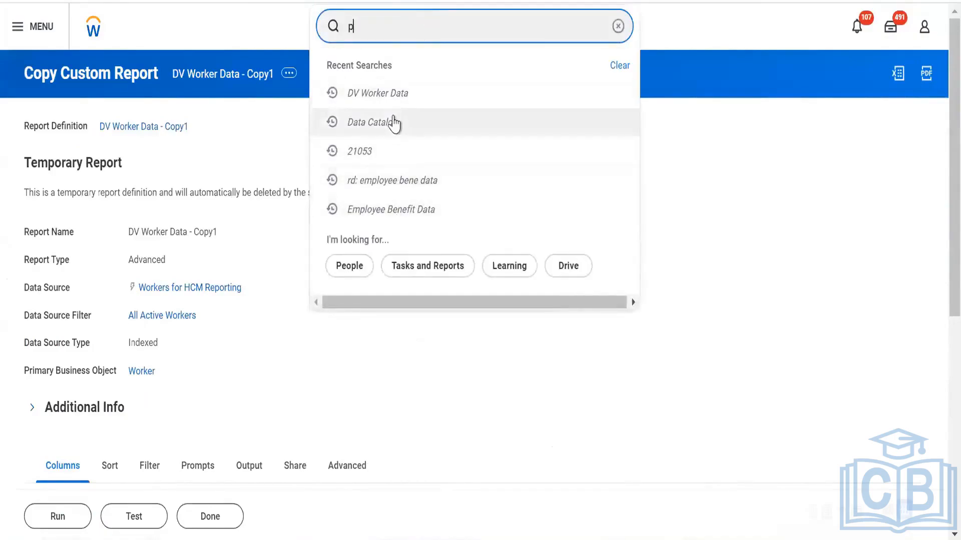
text(rism )
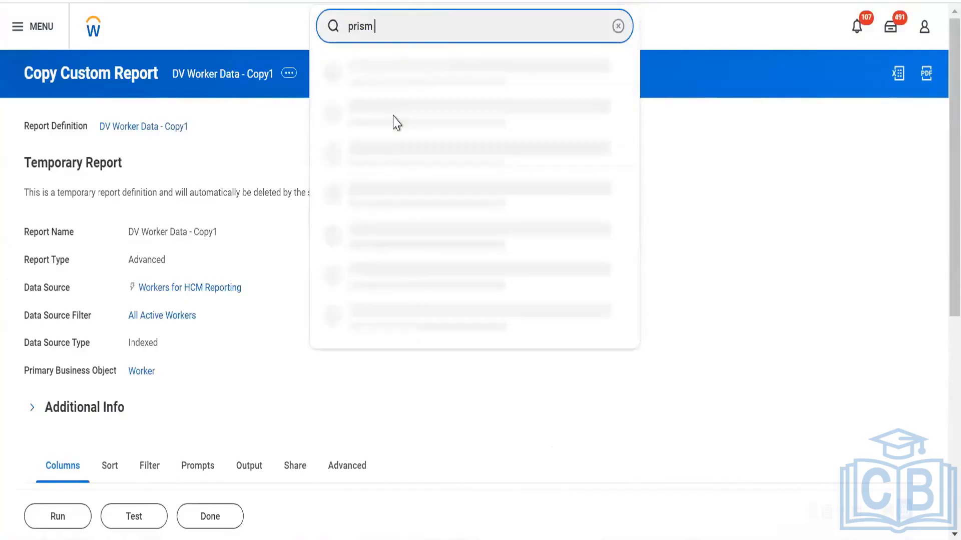
text(act mon)
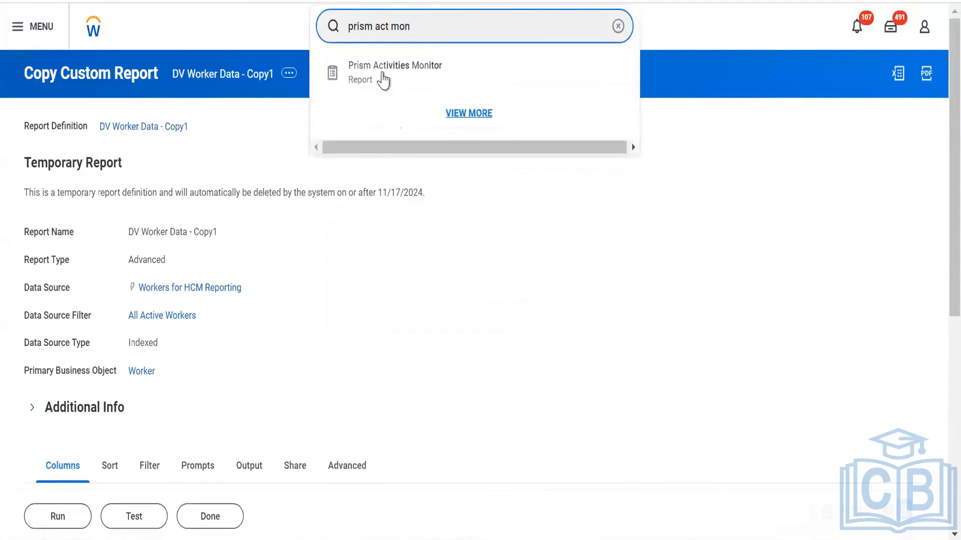
click(385, 79)
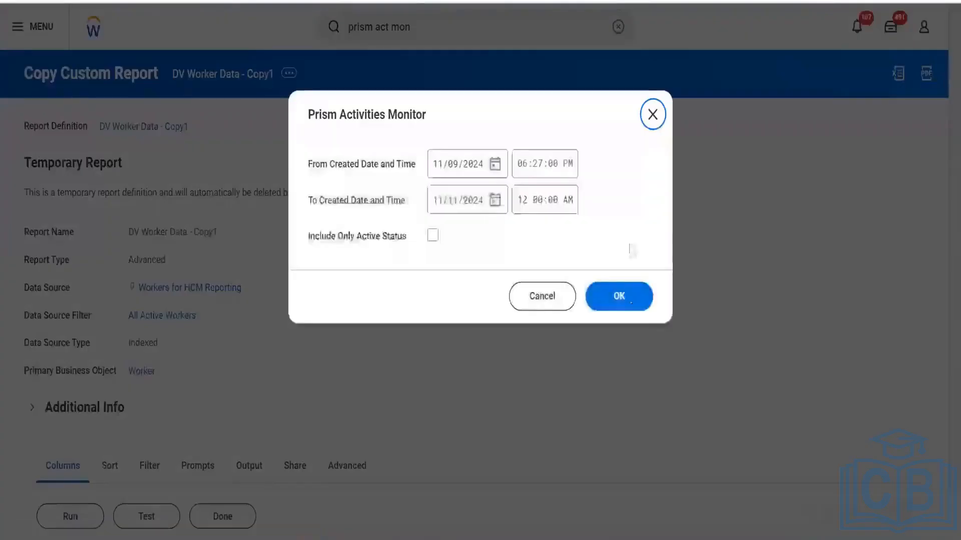
Open the failed TBL DV Worker Data Load request and view its reported errors.
click(622, 297)
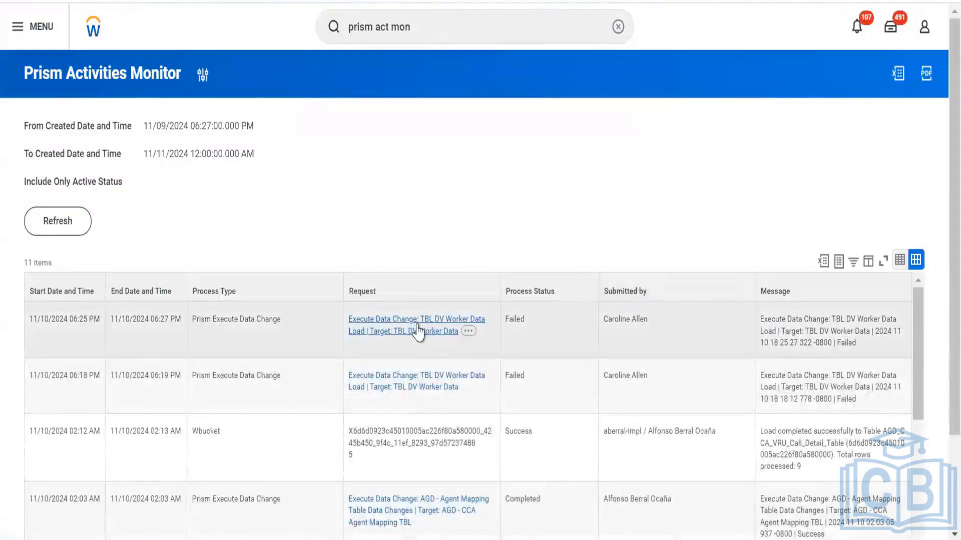
click(418, 331)
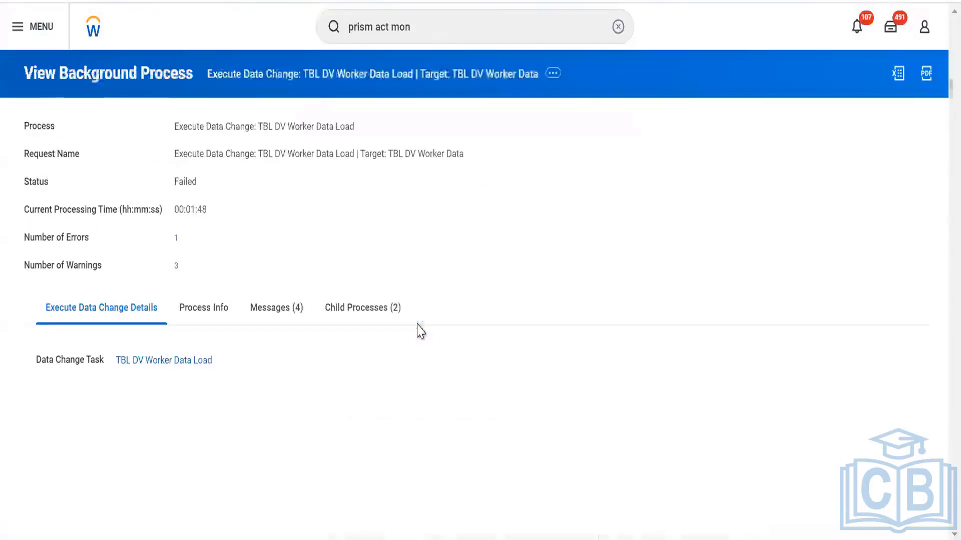
click(176, 239)
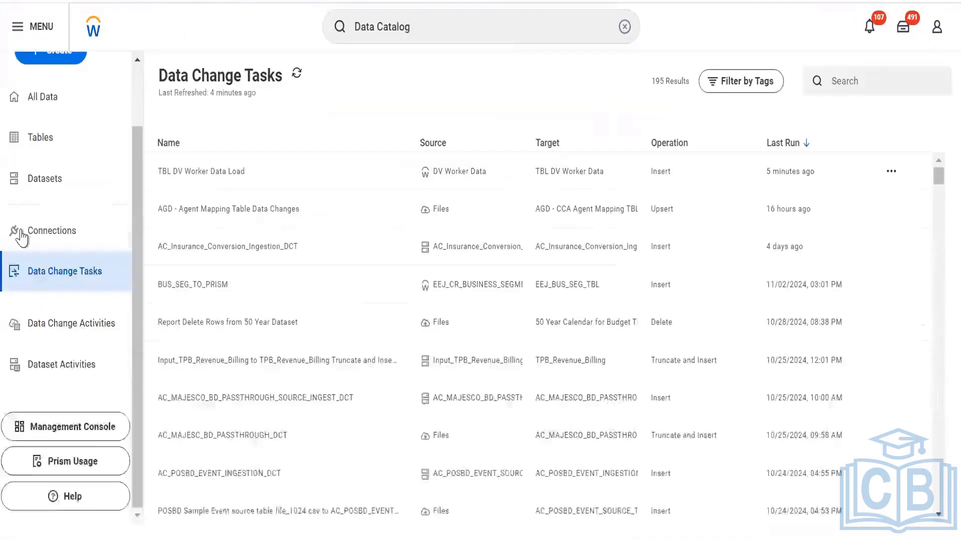
Create a new table named 'TBL File Data' with File Upload as its schema source.
click(60, 129)
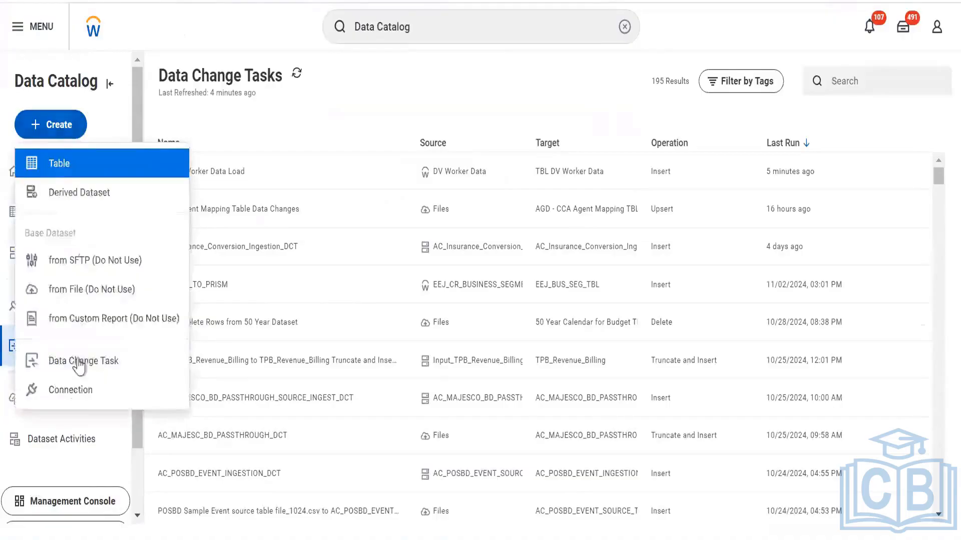
click(75, 176)
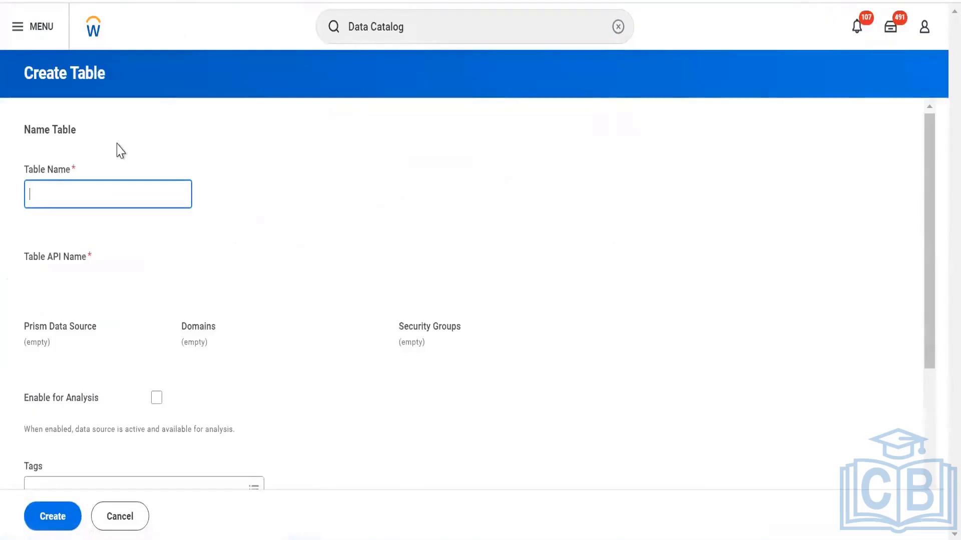
text(TBL)
text(File Data)
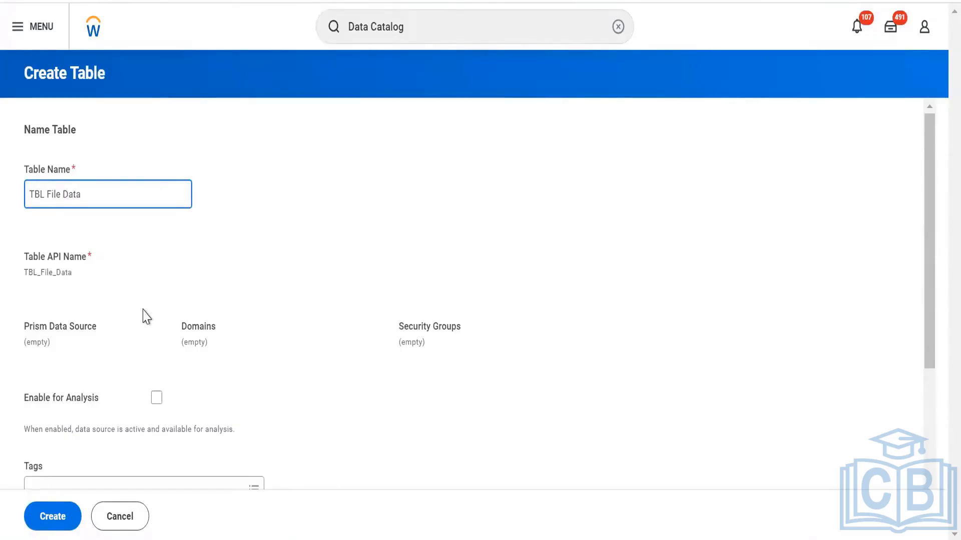
scroll(120, 400, down, 3)
click(31, 517)
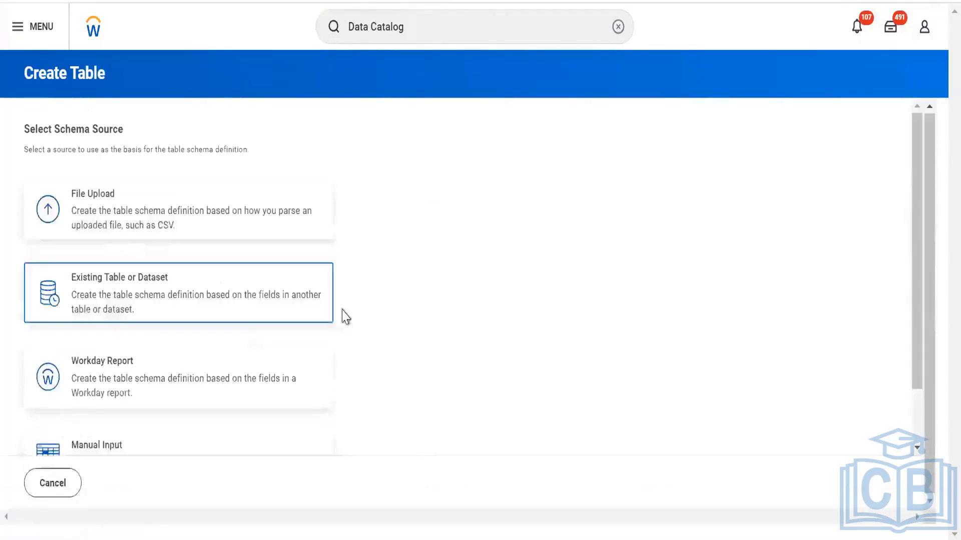
click(195, 209)
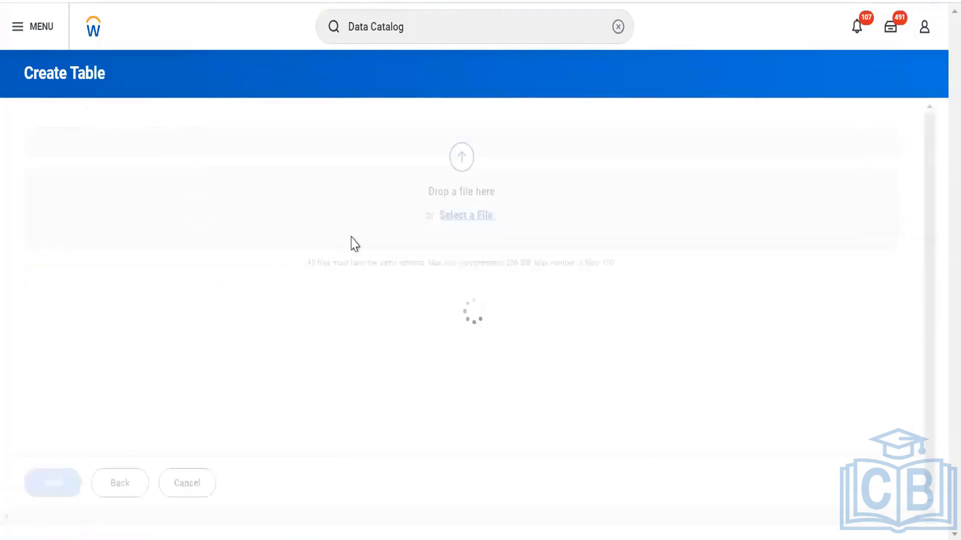
Upload Worker Data.txt, dismiss the upload-in-progress error, and continue to the parsing options.
click(478, 220)
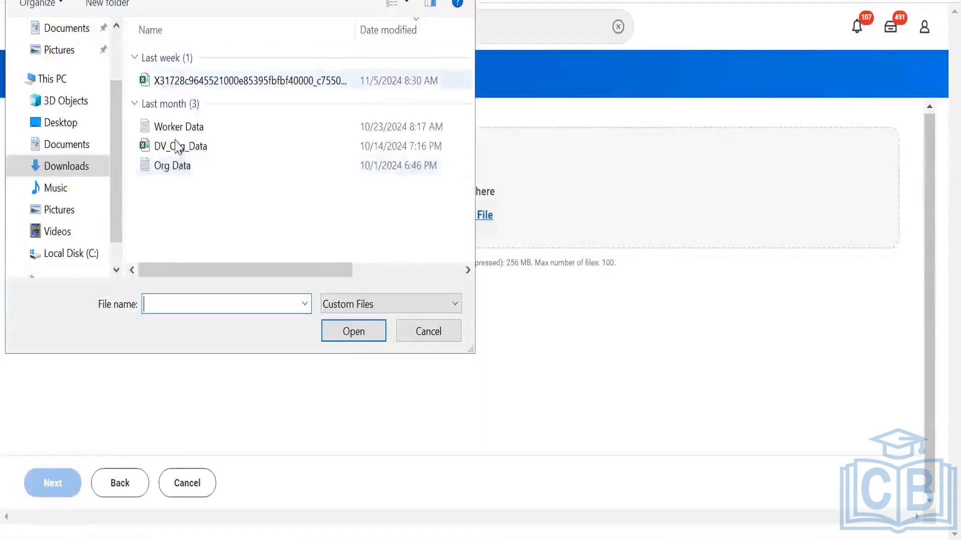
double_click(188, 132)
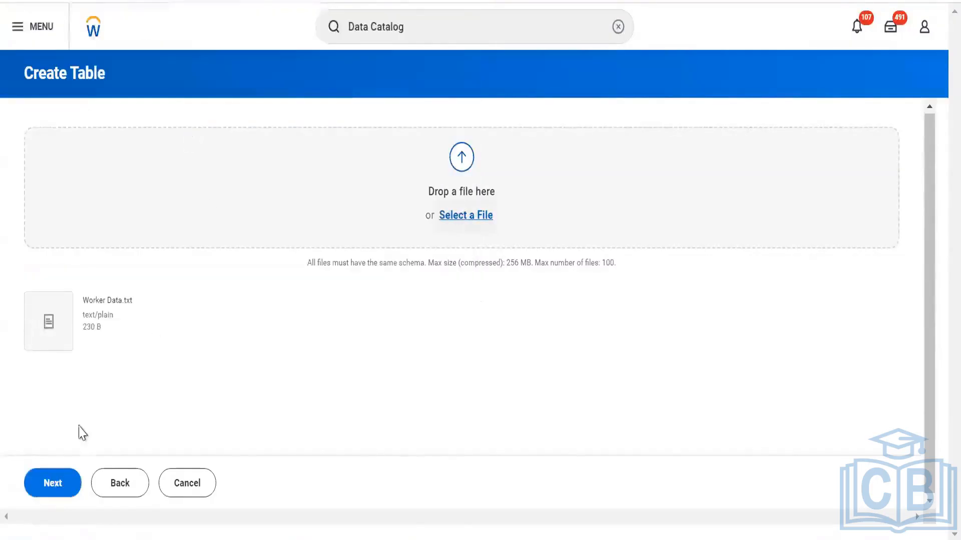
click(52, 484)
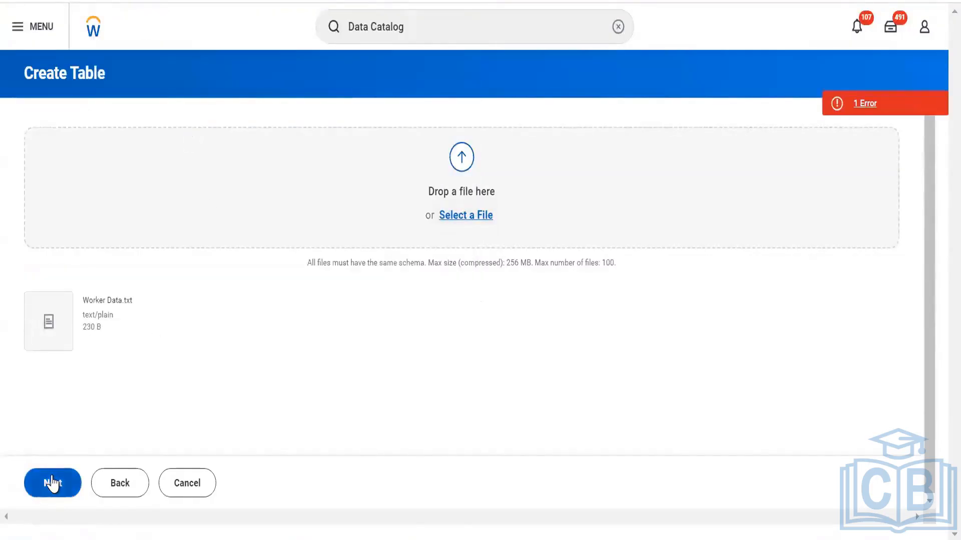
click(823, 104)
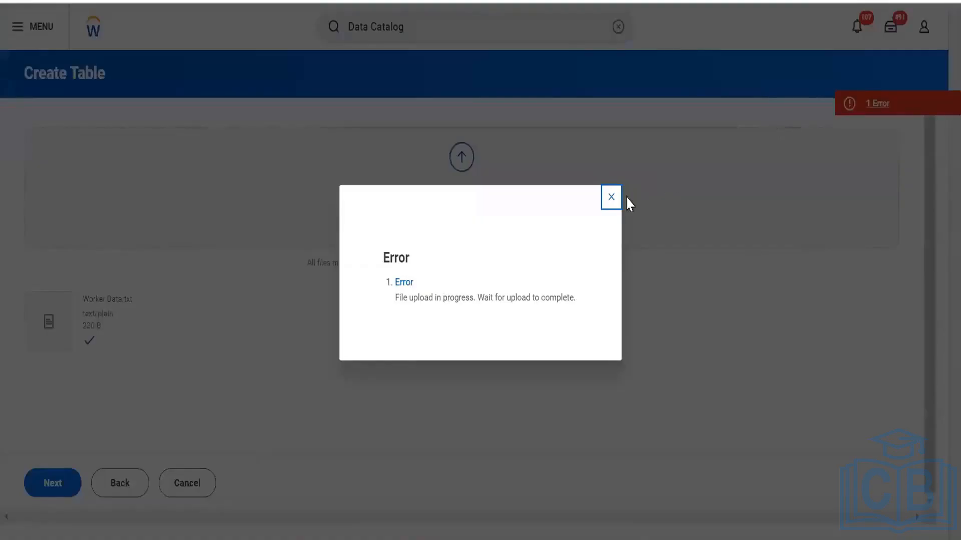
click(610, 199)
click(66, 479)
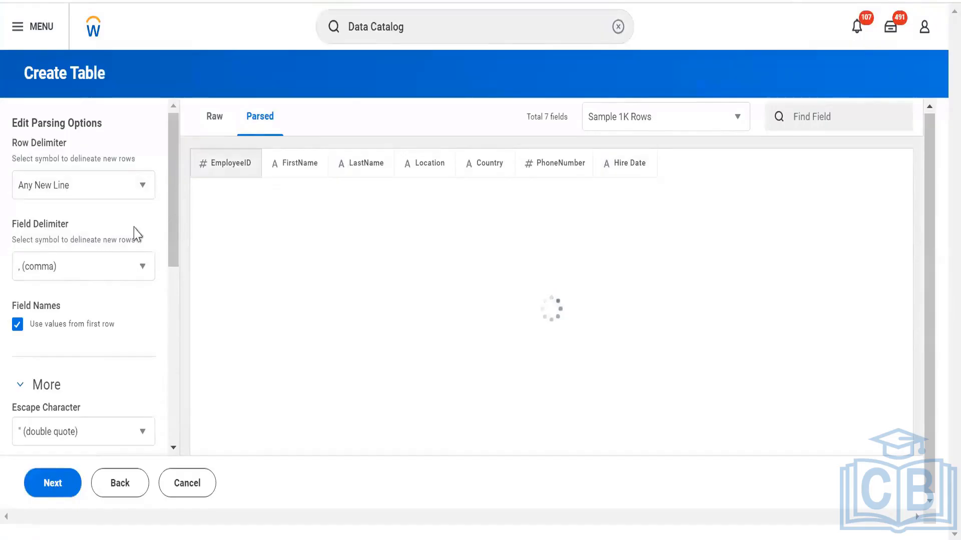
Accept the parsing options and table schema, then save TBL File Data.
scroll(95, 242, down, 5)
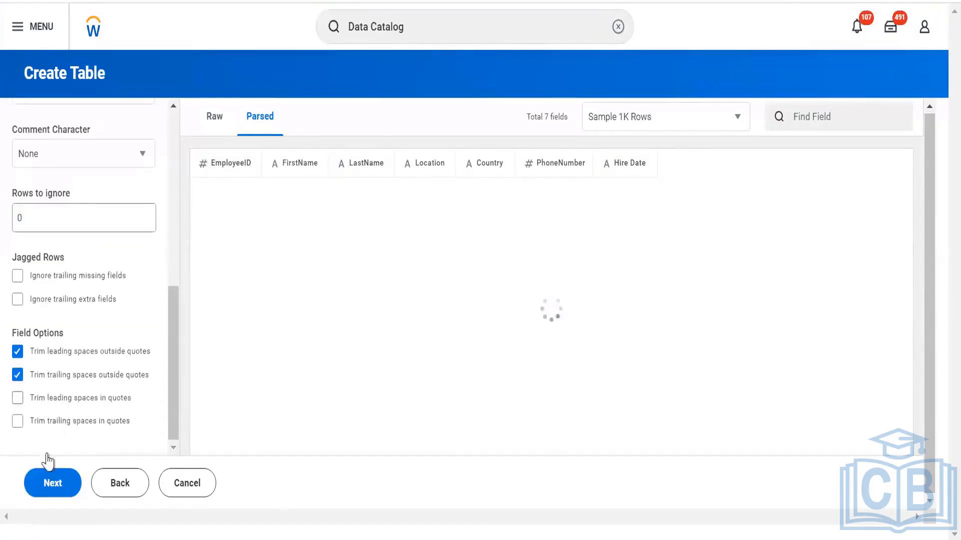
click(53, 483)
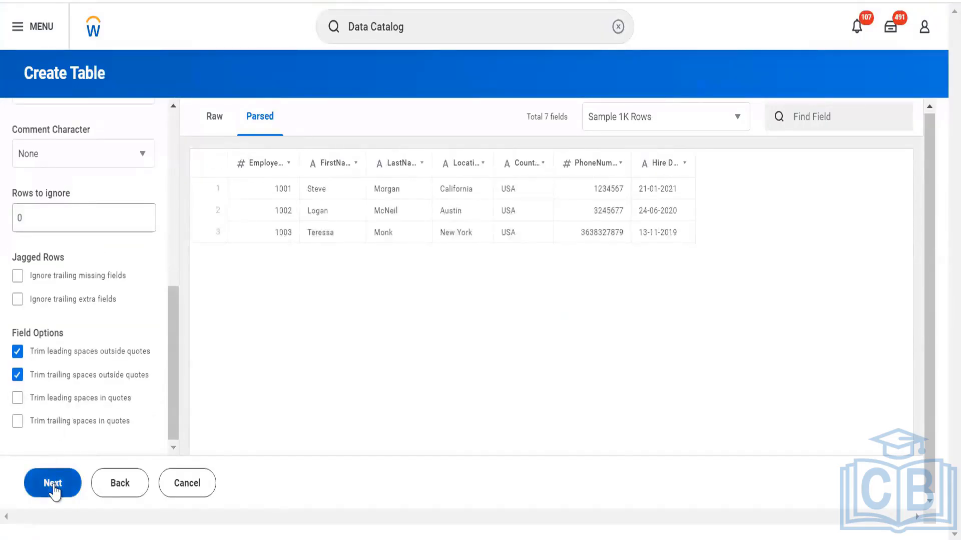
click(53, 483)
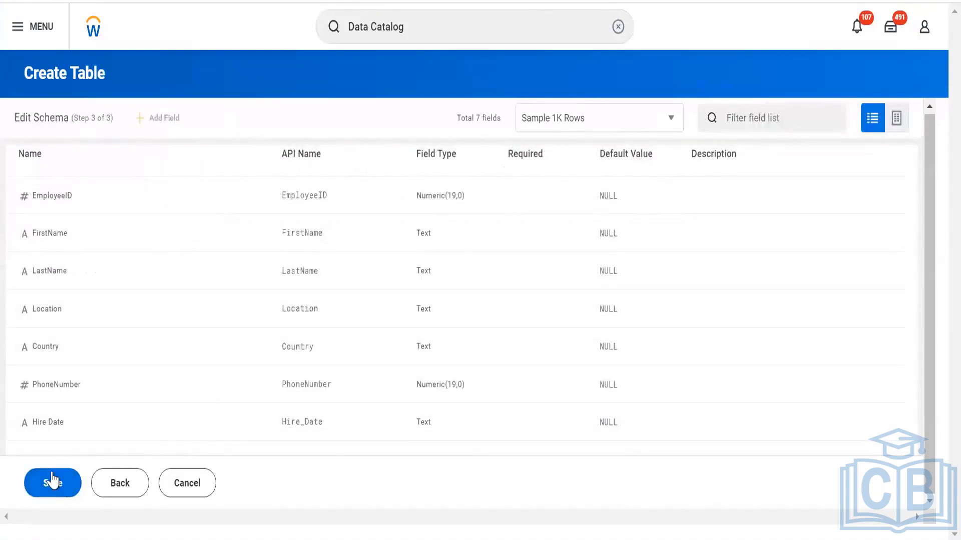
click(53, 481)
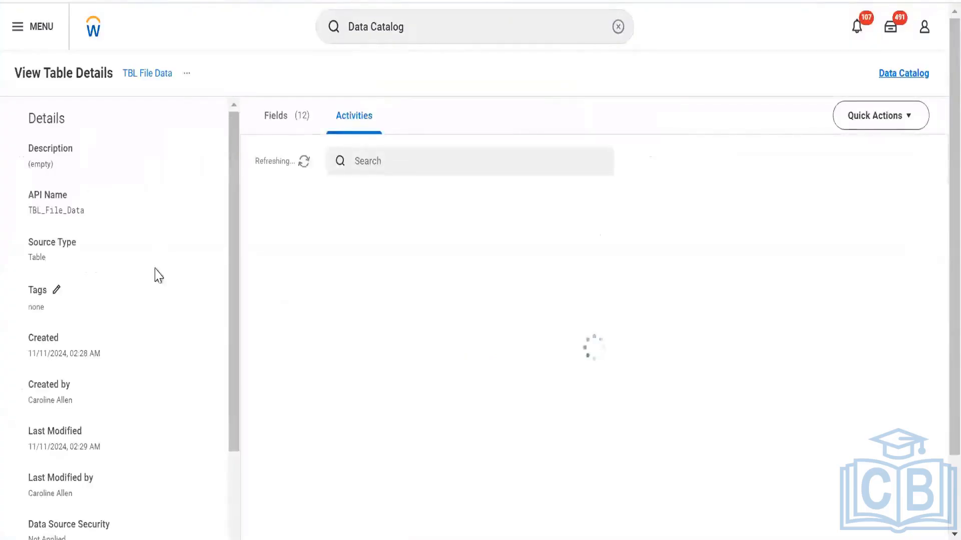
Refresh the Insert load status on the Activities and Fields tabs while it runs.
scroll(144, 307, down, 6)
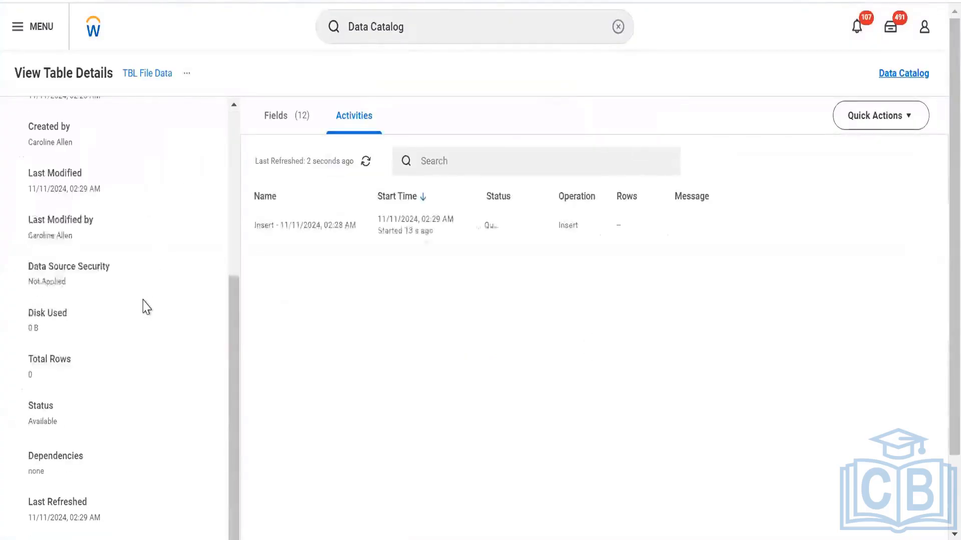
scroll(144, 306, up, 6)
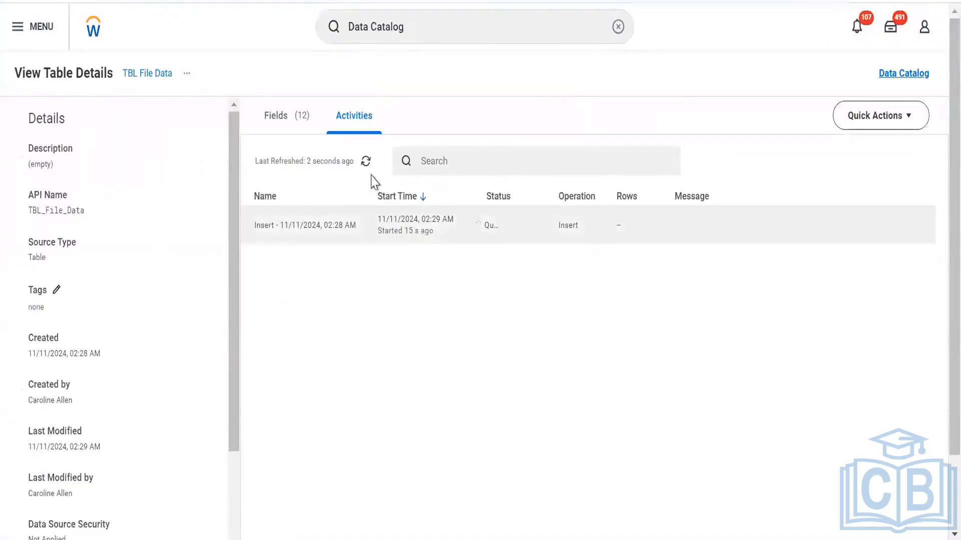
click(365, 161)
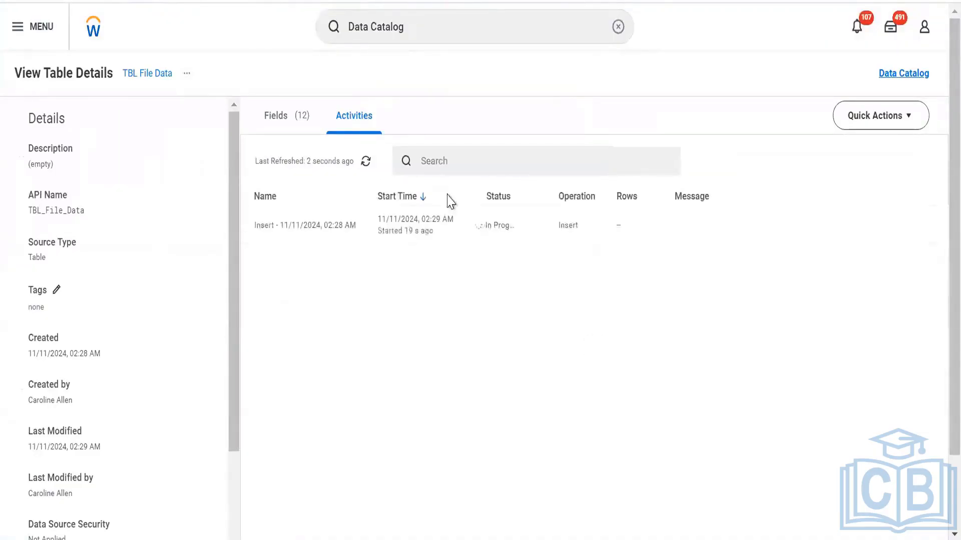
click(366, 160)
click(366, 161)
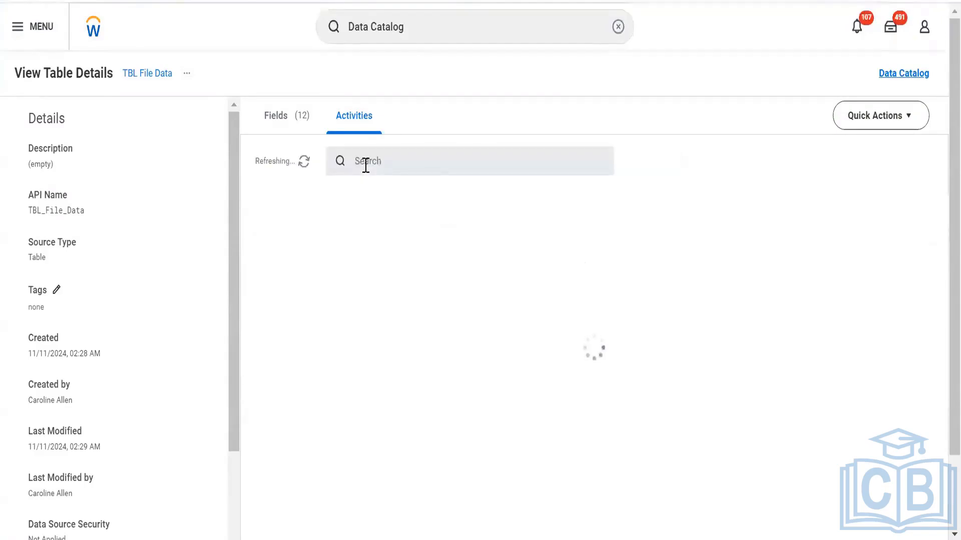
click(275, 132)
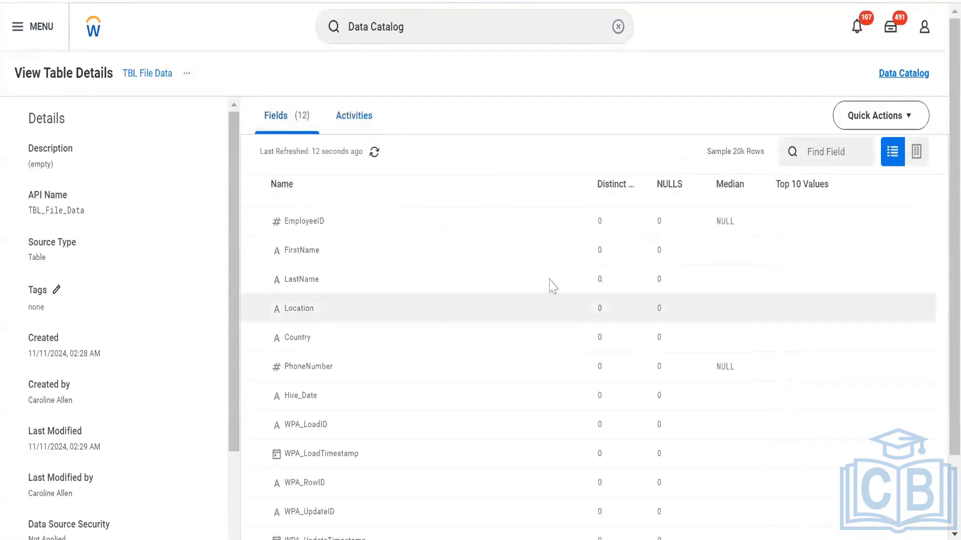
click(374, 151)
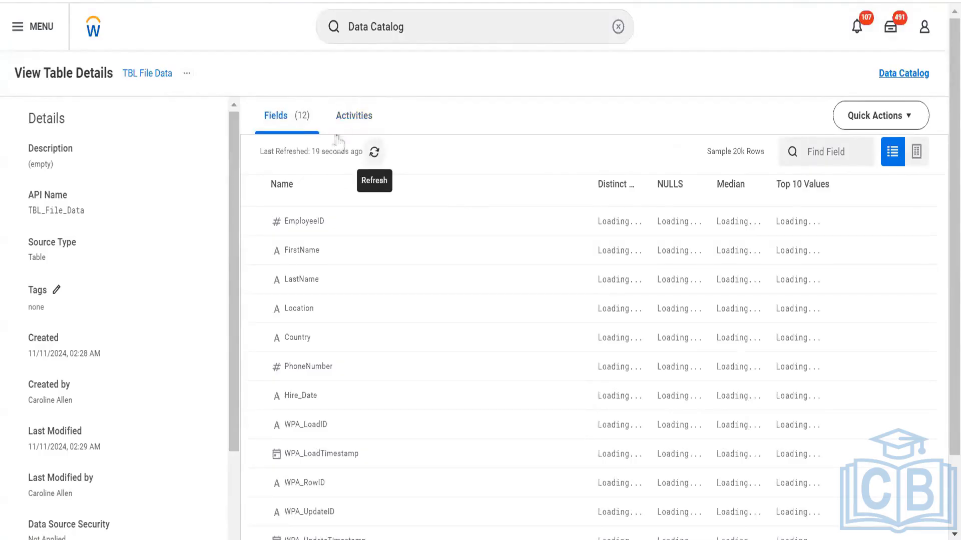
click(370, 109)
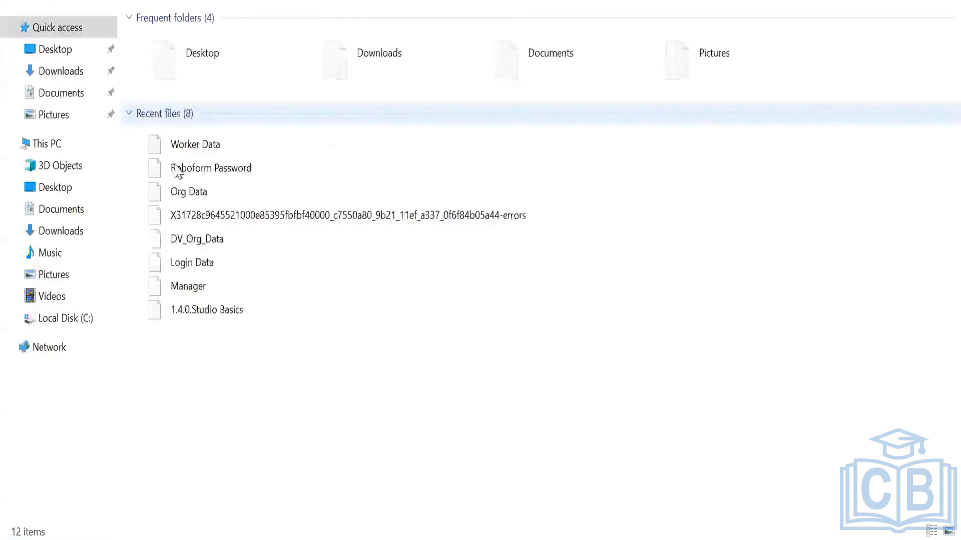
Review Worker Data's three employee rows in Notepad, then return to TBL File Data's page.
click(202, 150)
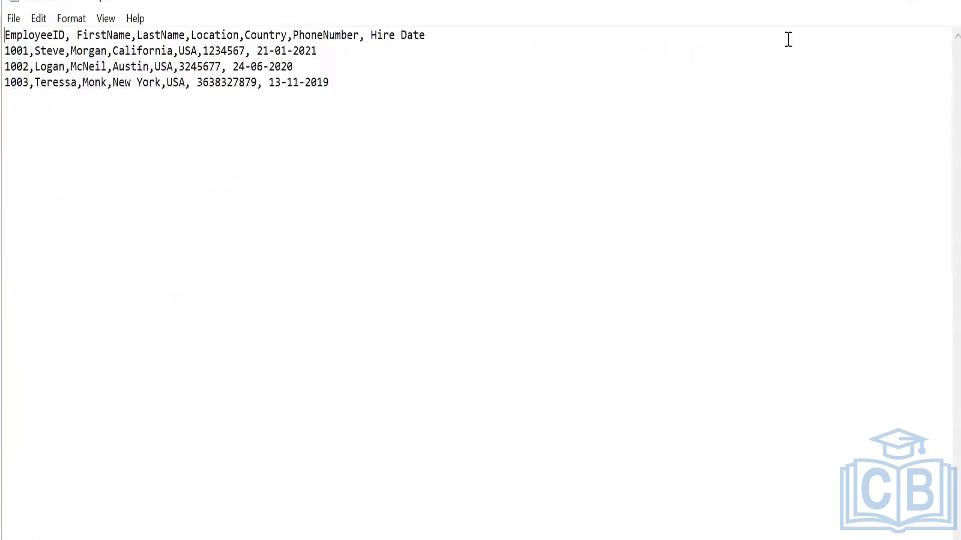
click(935, 3)
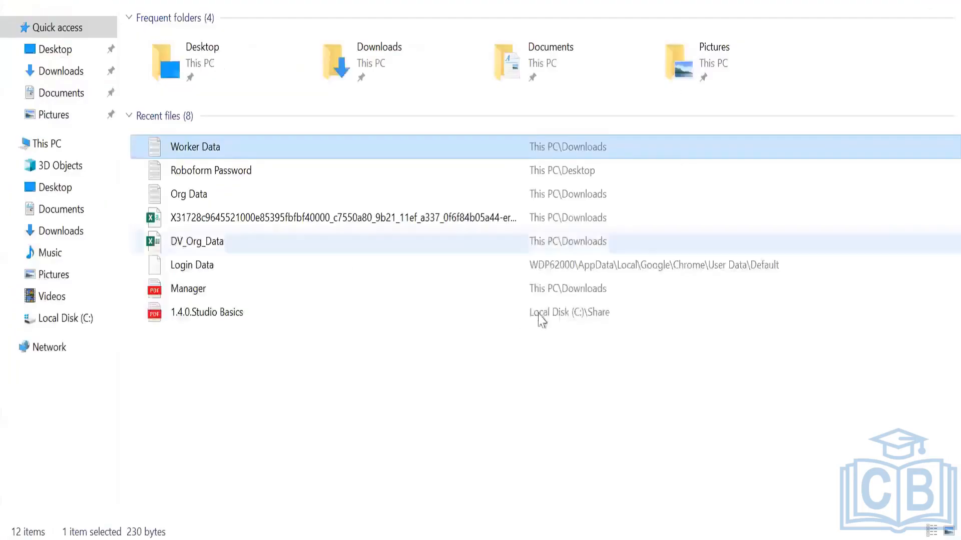
key(alt+Tab)
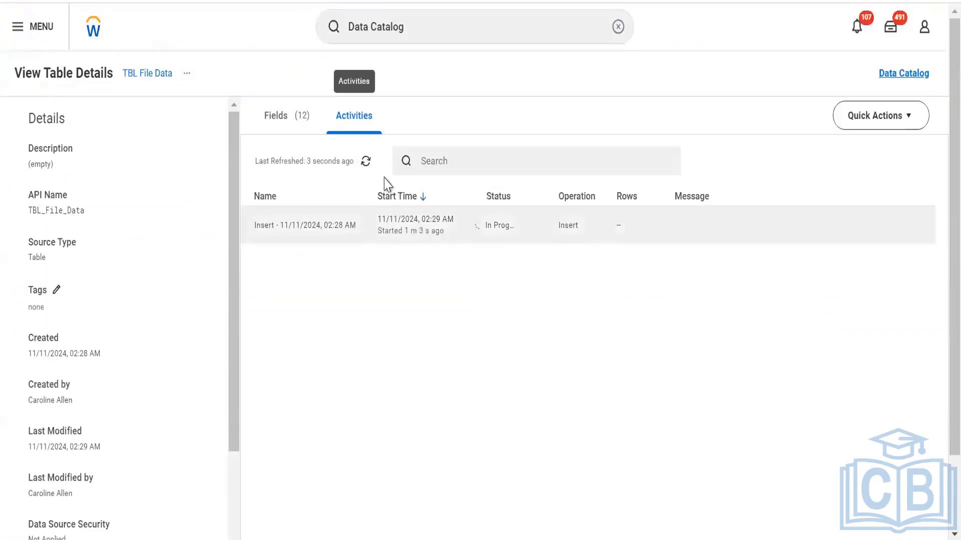
Confirm the Insert load succeeded with 3 rows and preview the worker records in grid view.
click(365, 168)
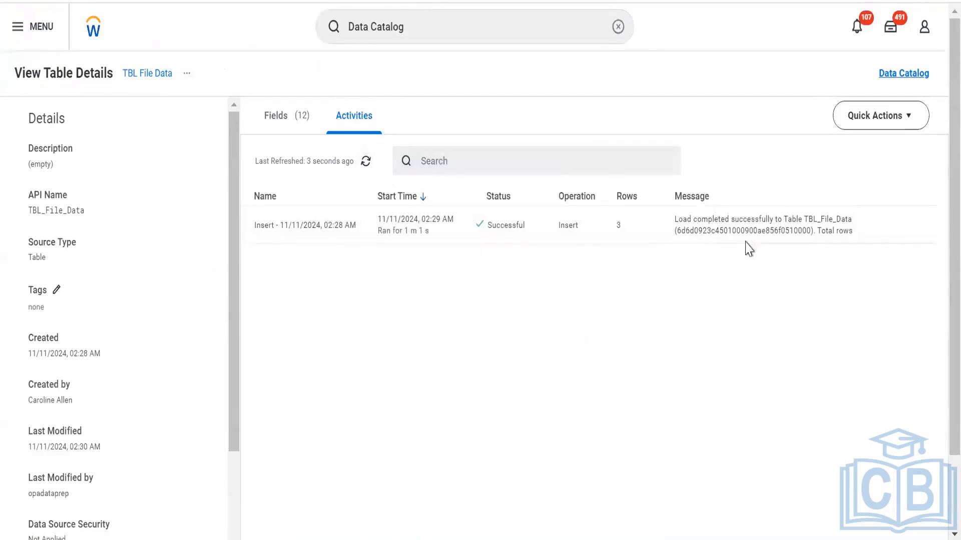
click(303, 127)
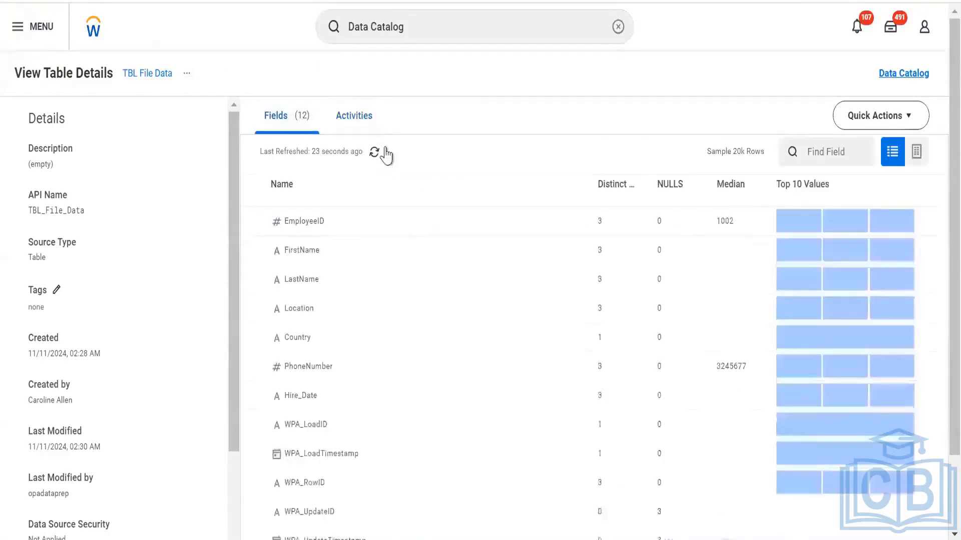
click(356, 123)
click(310, 119)
click(916, 152)
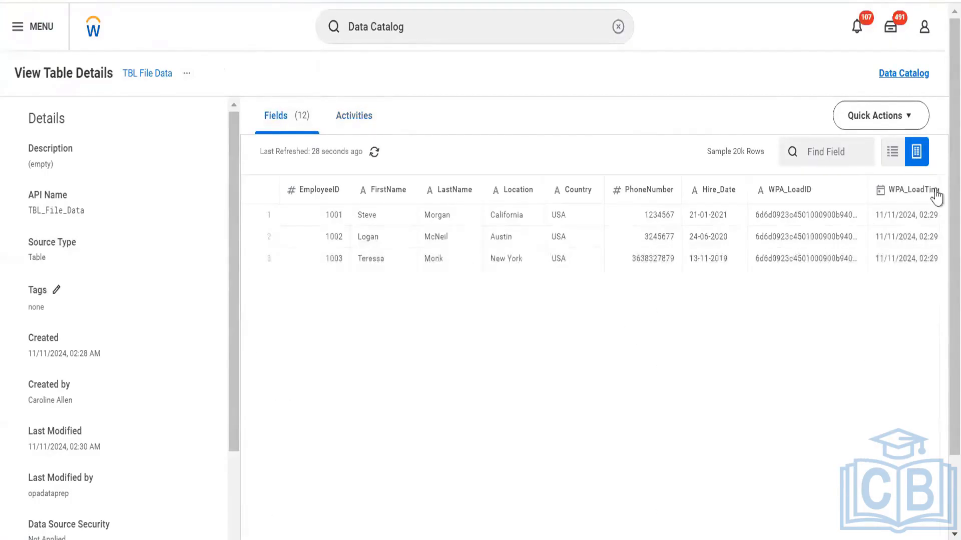
scroll(750, 322, right, 5)
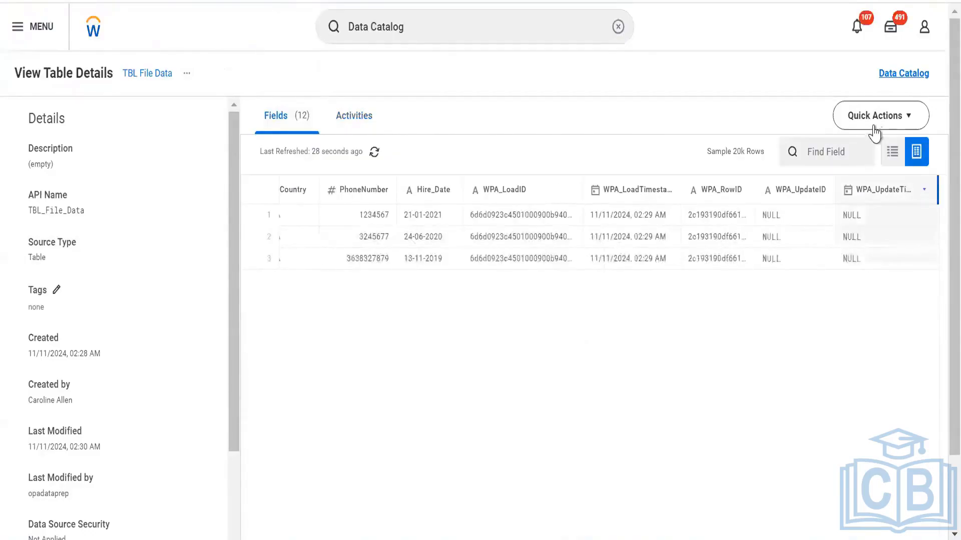
click(875, 123)
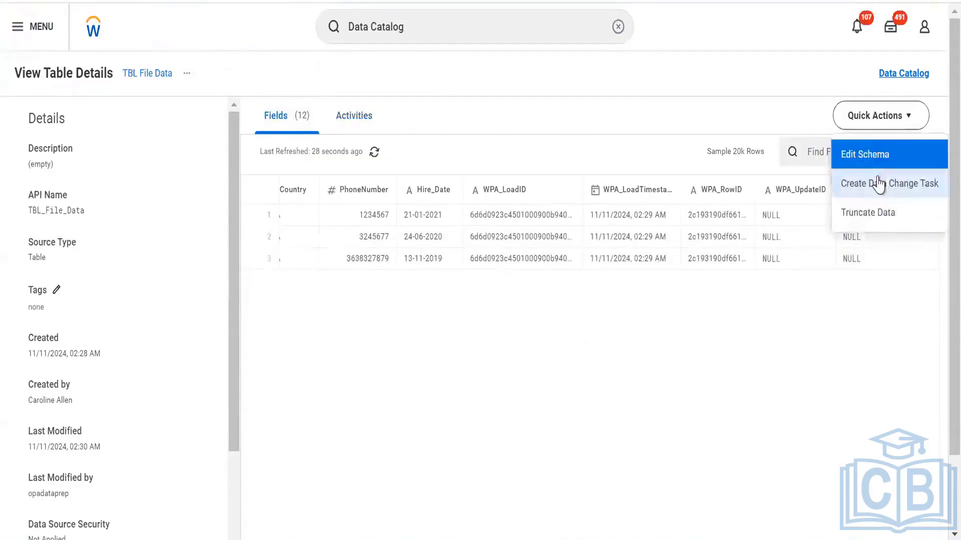
Choose Create Data Change Task for TBL File Data from Quick Actions.
click(878, 183)
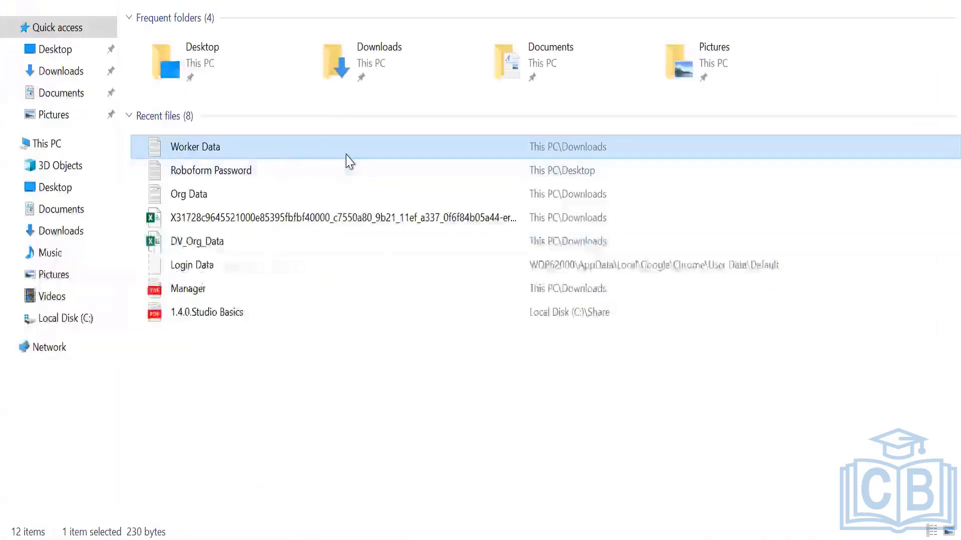
Duplicate Worker Data's 1003 row as EmployeeID 1004 hired 13-11-2020, then close Notepad.
double_click(347, 150)
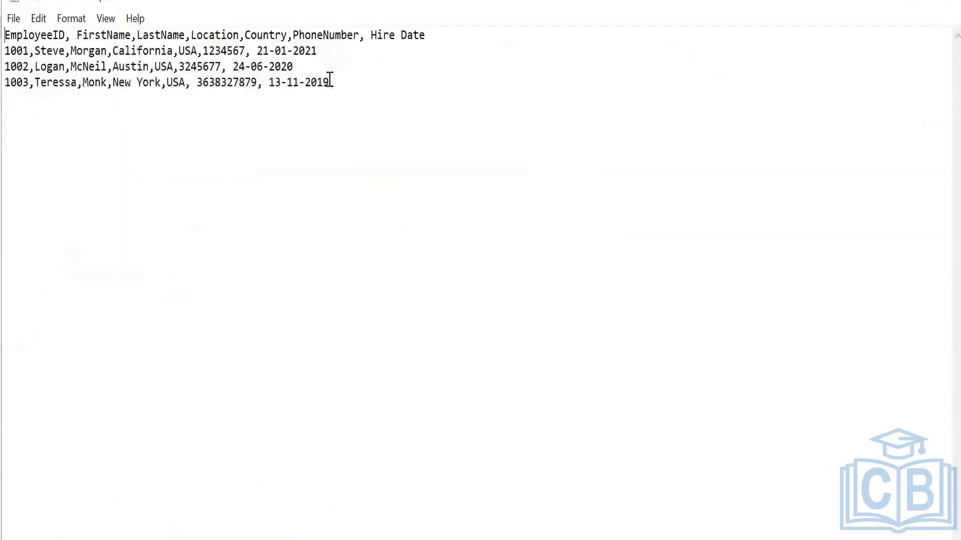
drag(330, 84, 4, 84)
key(ctrl+c)
click(389, 78)
key(ctrl+v)
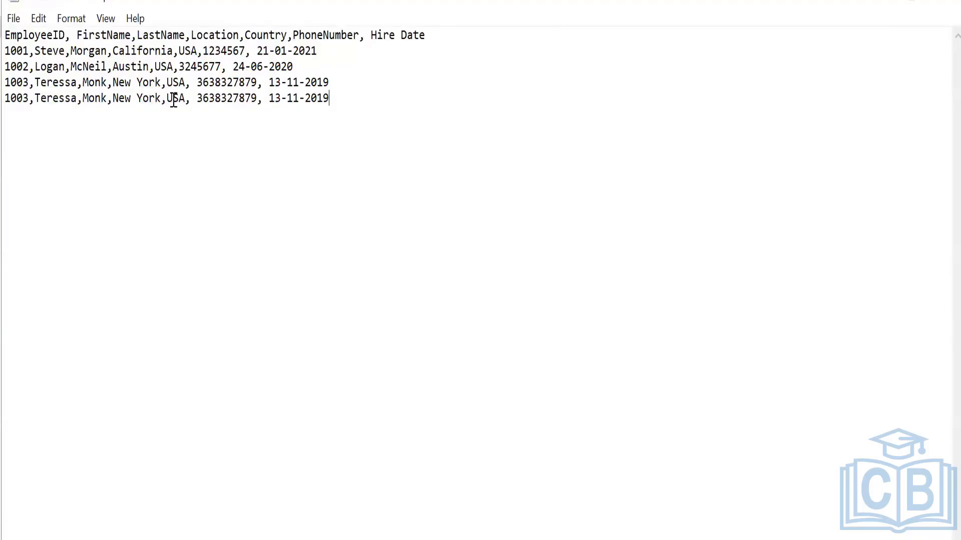
click(31, 98)
key(BackSpace)
text(4)
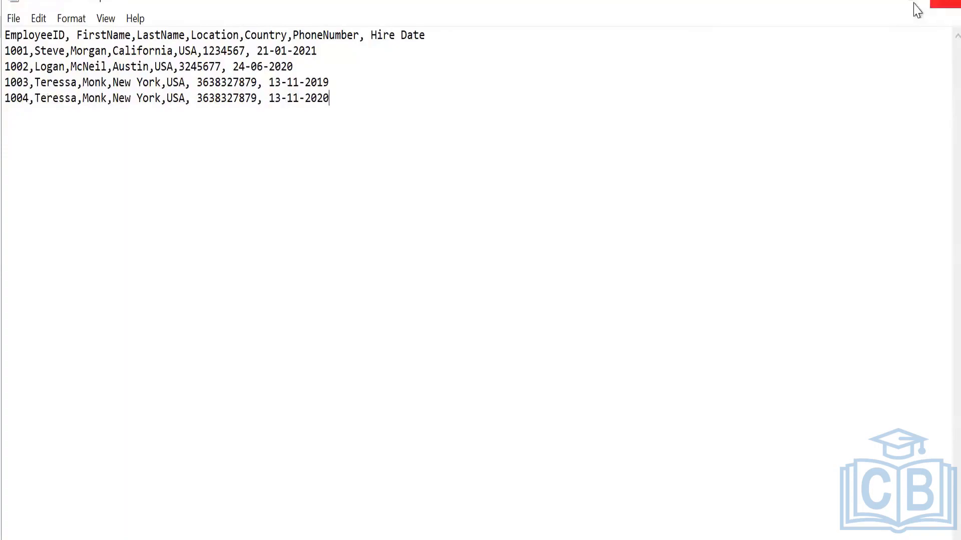
click(934, 3)
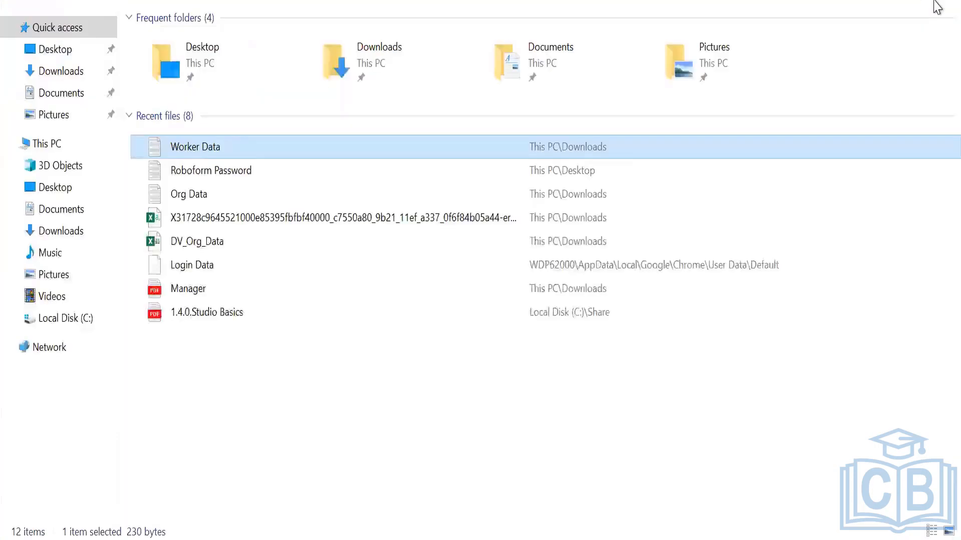
key(alt+Tab)
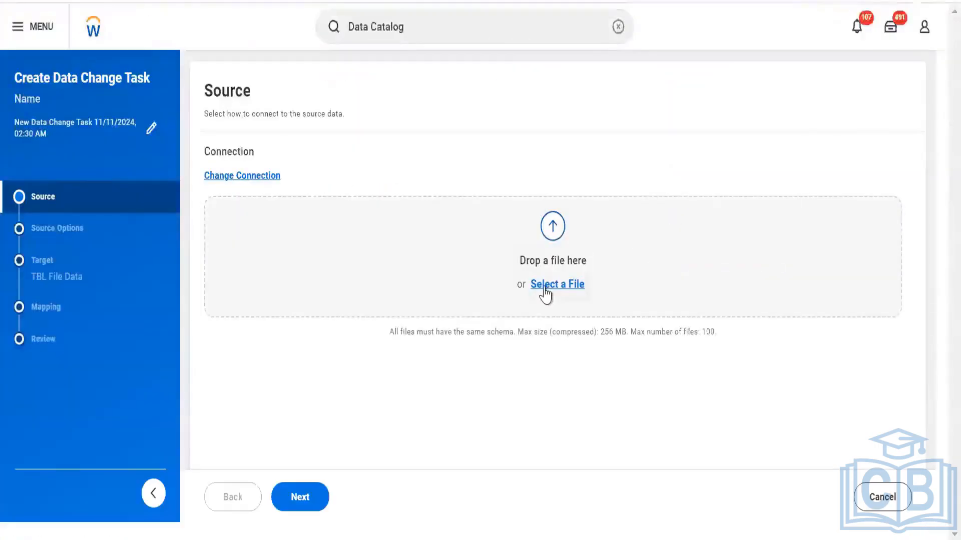
Upload Worker Data as the task's source file, remove the failed upload and retry.
click(544, 286)
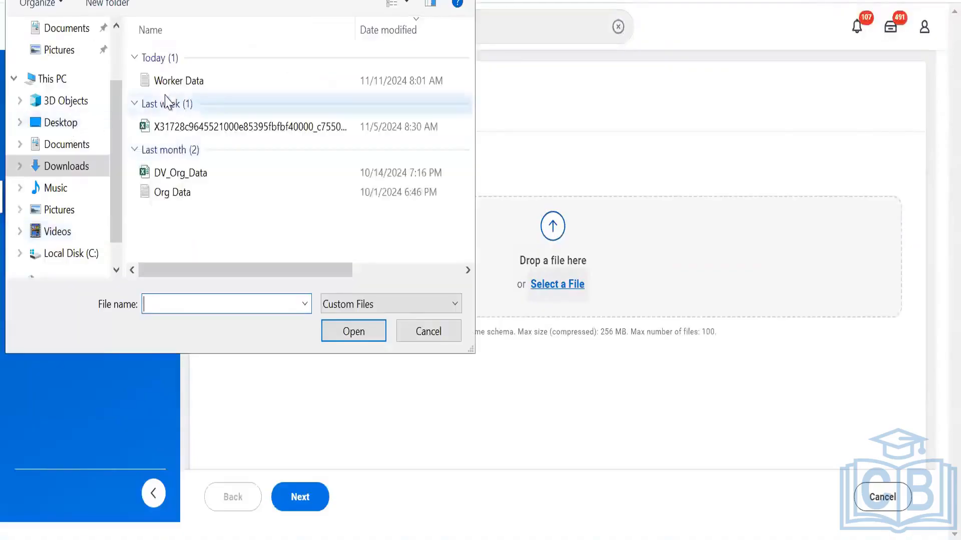
double_click(170, 83)
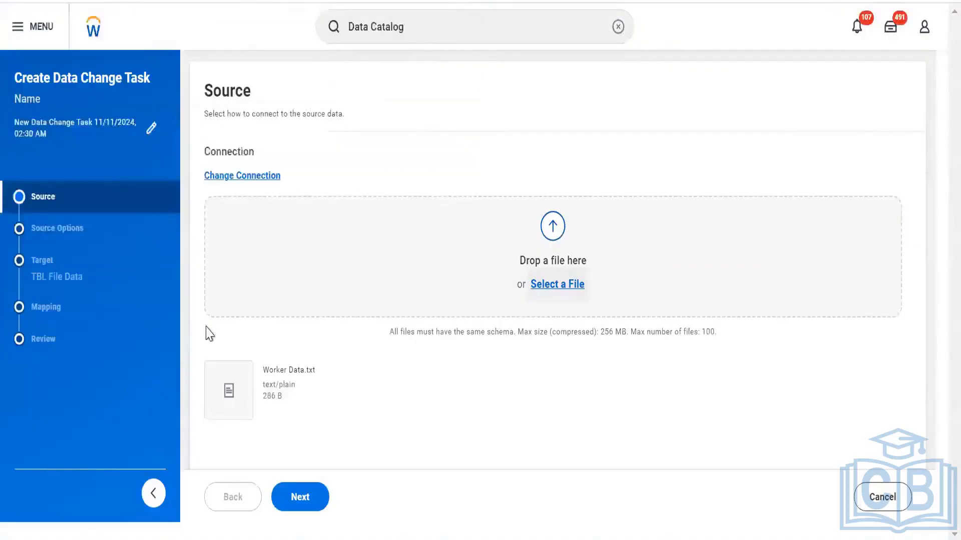
click(299, 497)
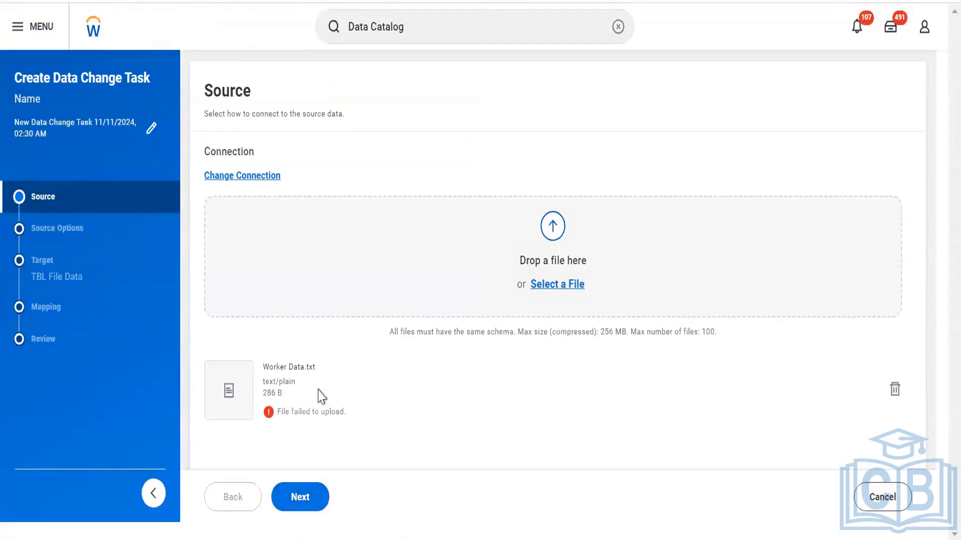
click(896, 390)
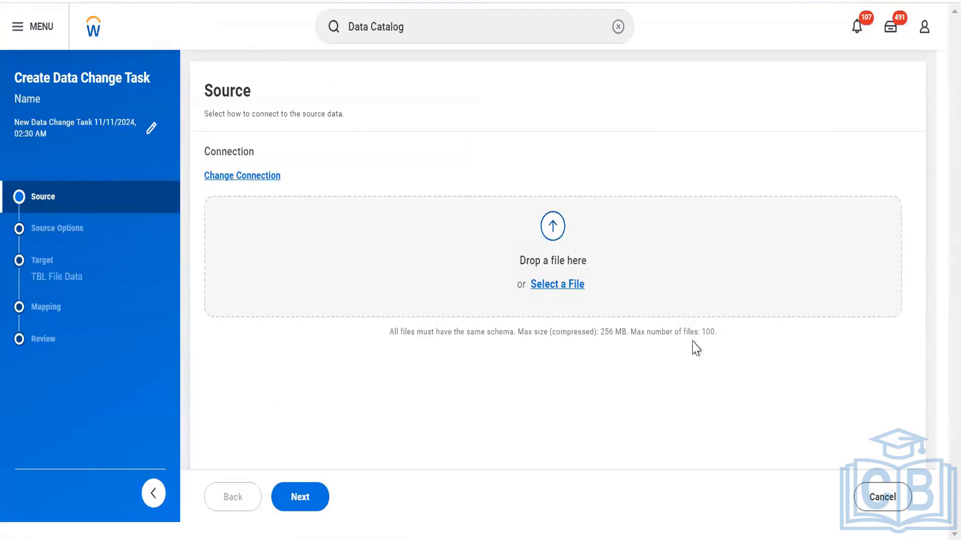
click(544, 284)
click(158, 88)
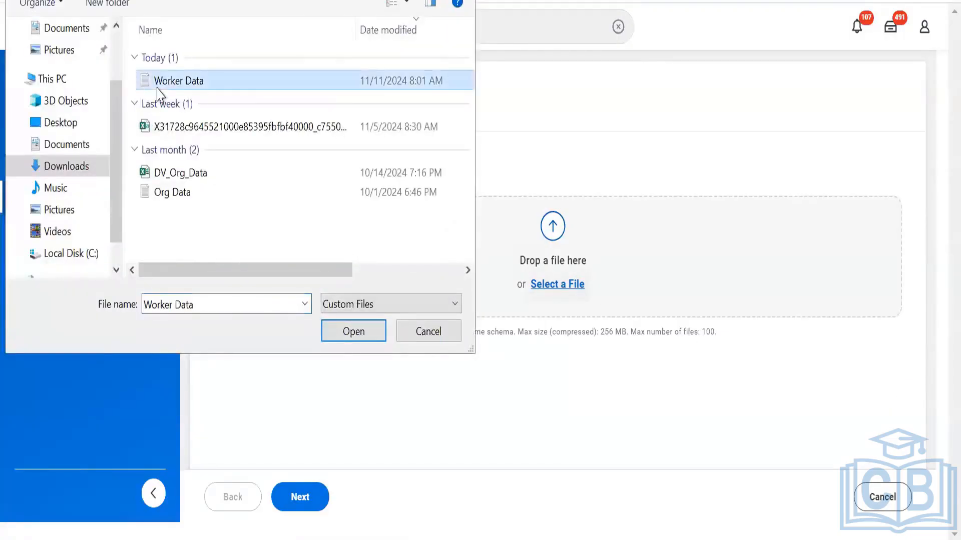
double_click(157, 89)
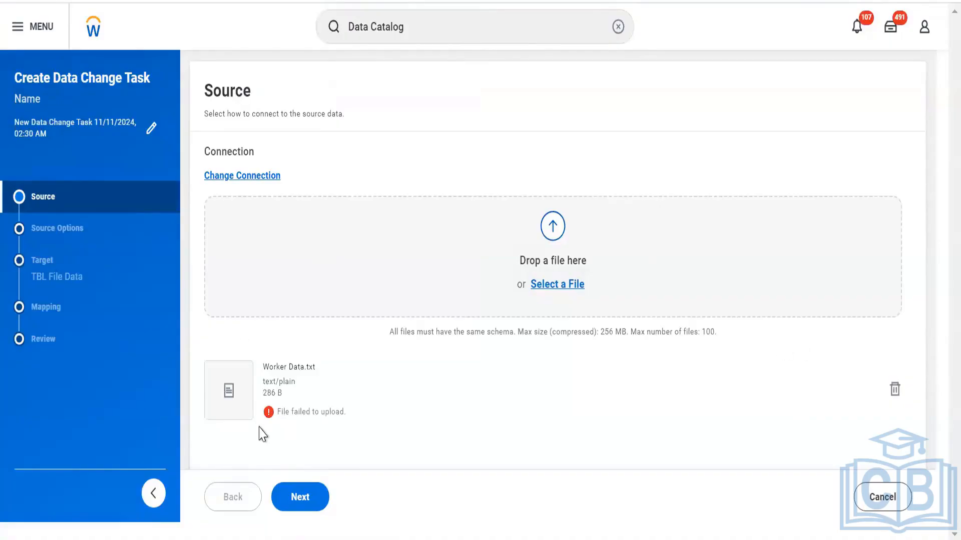
drag(285, 413, 381, 419)
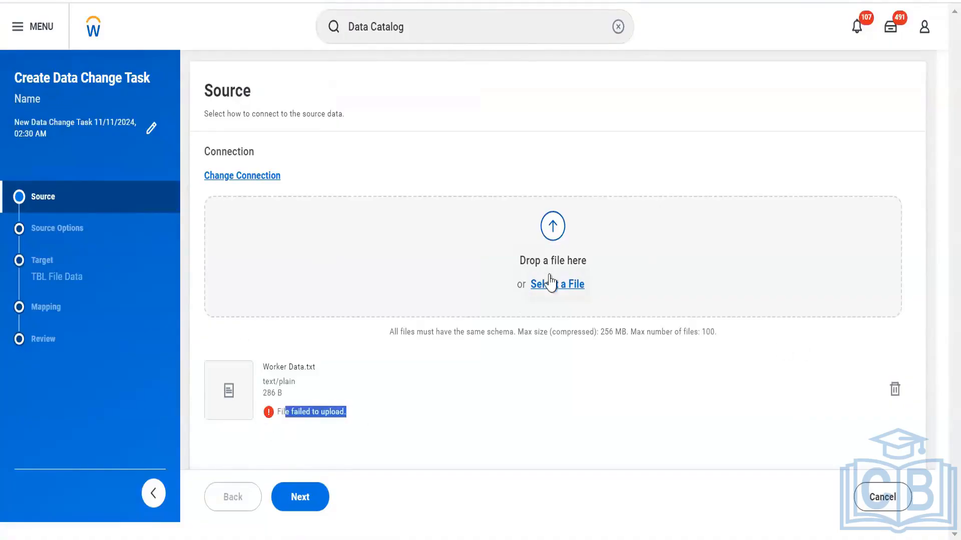
Try Org Data as the source, then delete the failed Worker Data.txt and Org Data.txt uploads.
click(550, 279)
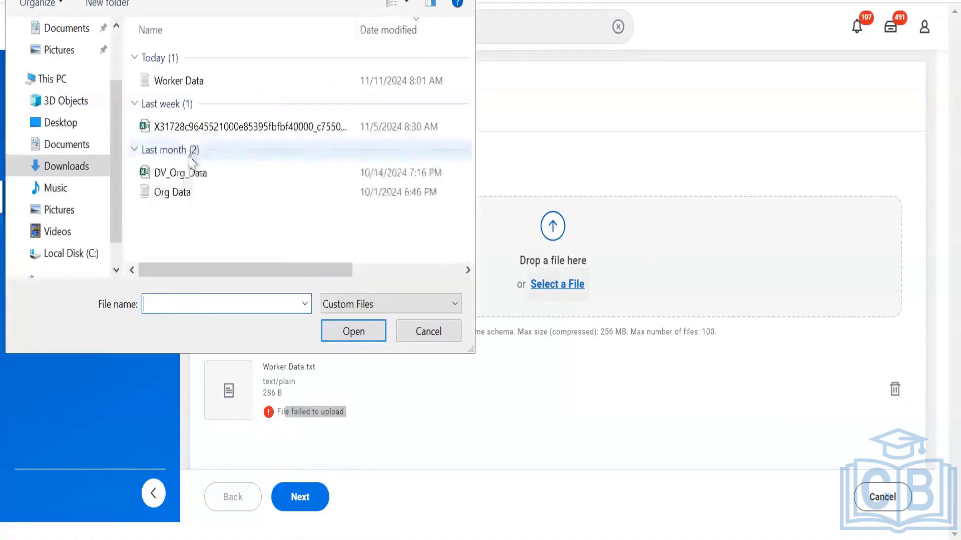
click(179, 195)
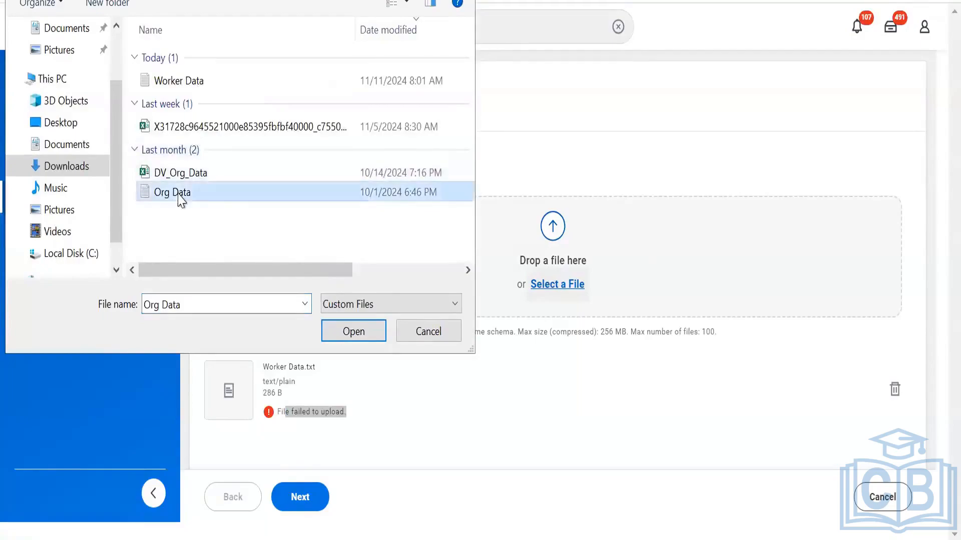
double_click(179, 196)
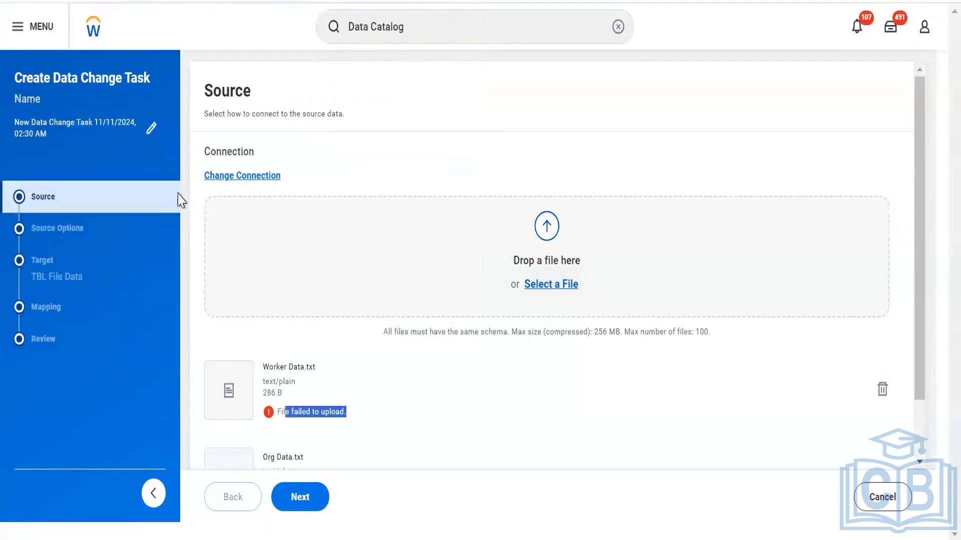
scroll(423, 319, down, 2)
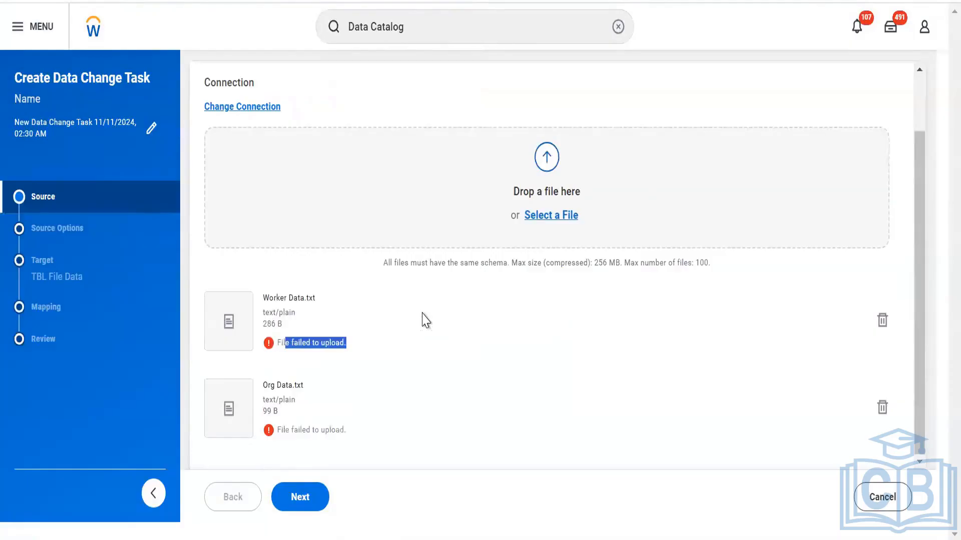
click(882, 320)
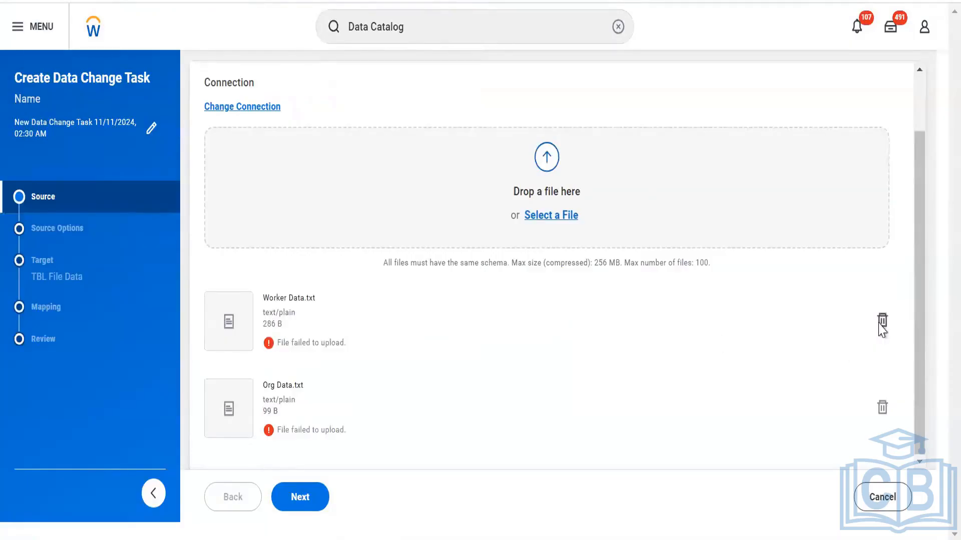
click(893, 389)
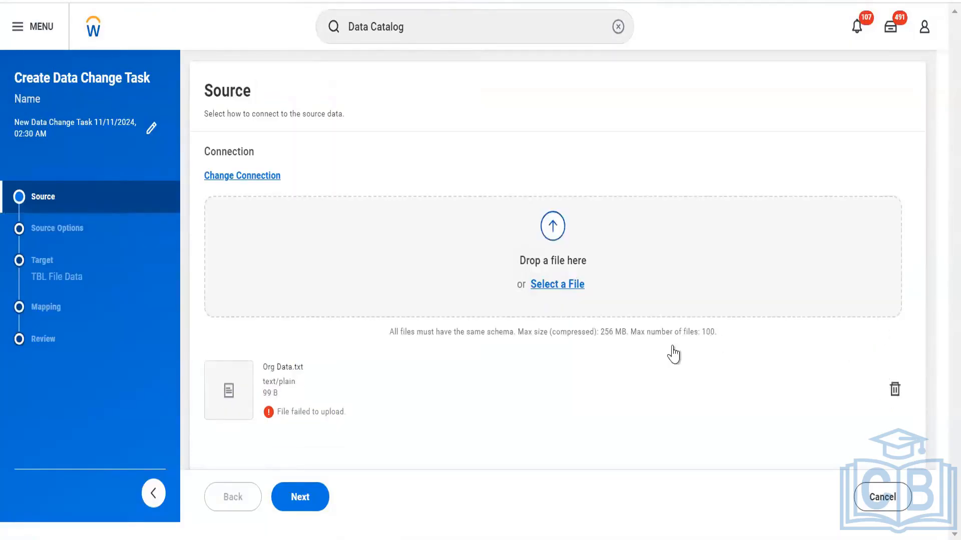
Browse for another source file with all file types shown, then cancel the file dialog.
click(559, 289)
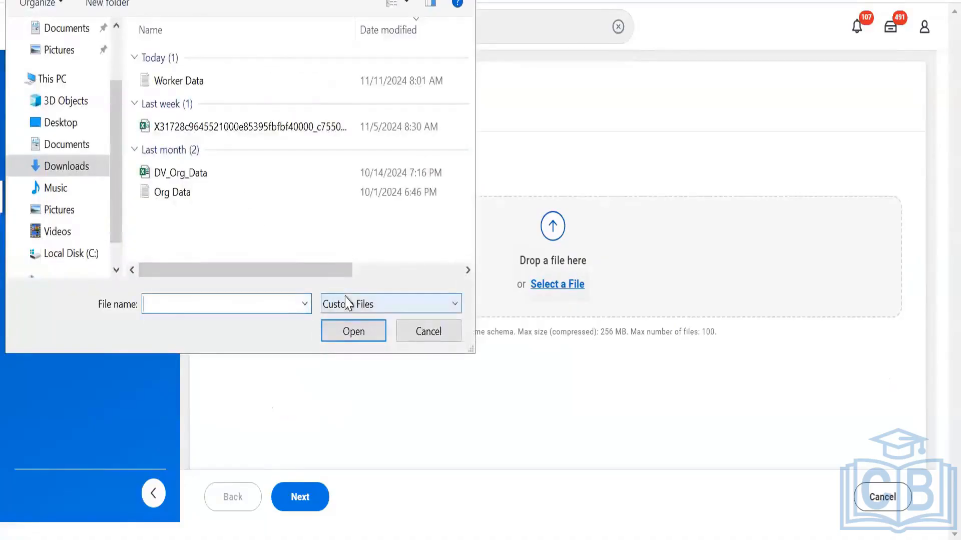
click(348, 303)
click(330, 336)
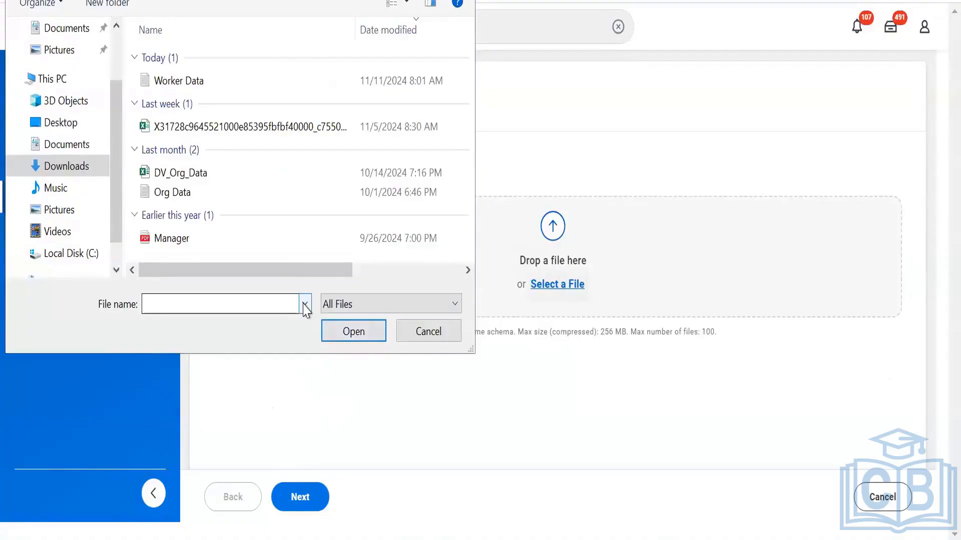
click(306, 308)
click(426, 332)
click(427, 332)
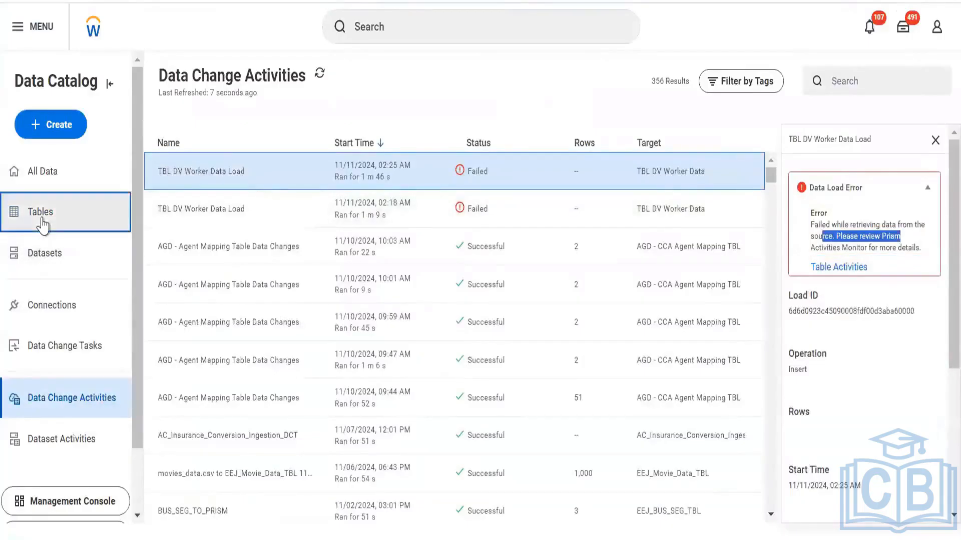
From the Tables list, view the TBL File Data table's details through its actions menu.
click(42, 223)
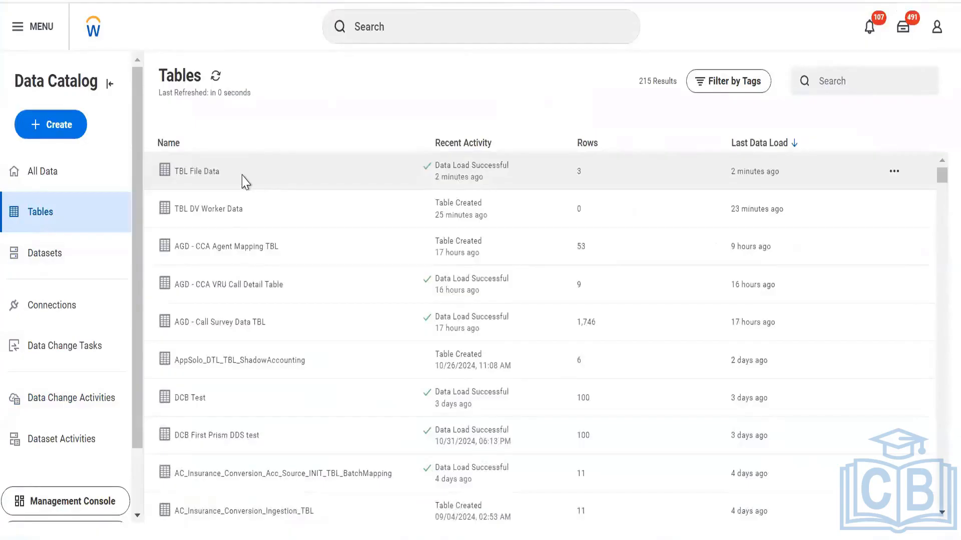
click(246, 178)
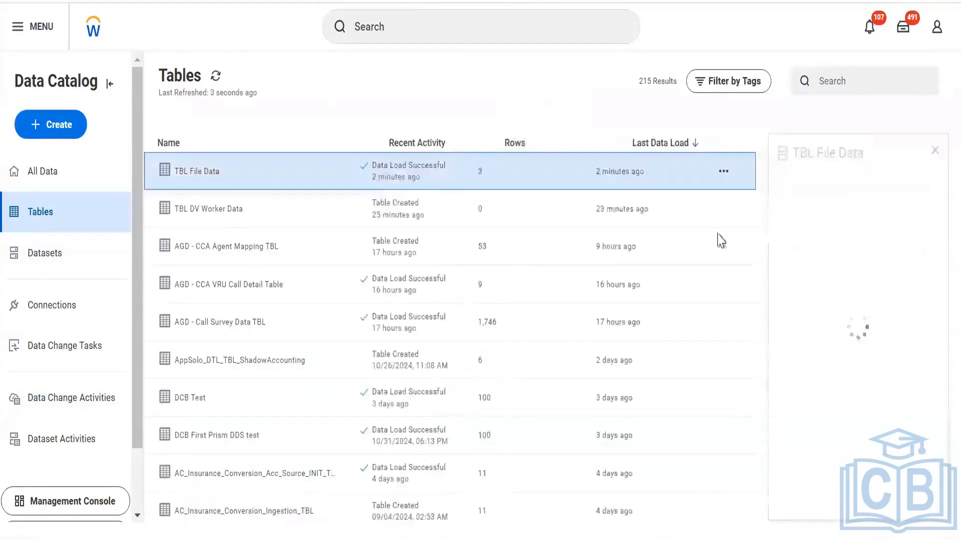
click(723, 171)
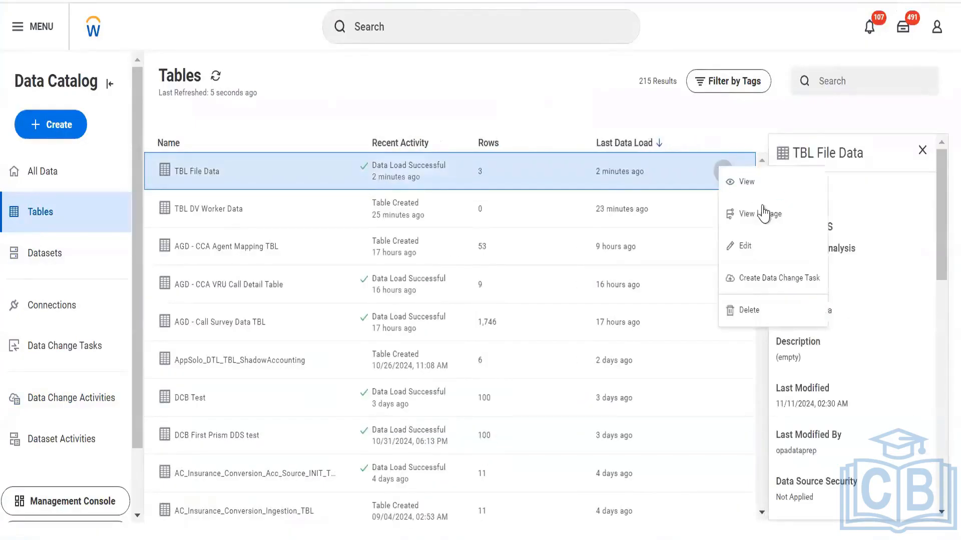
click(750, 198)
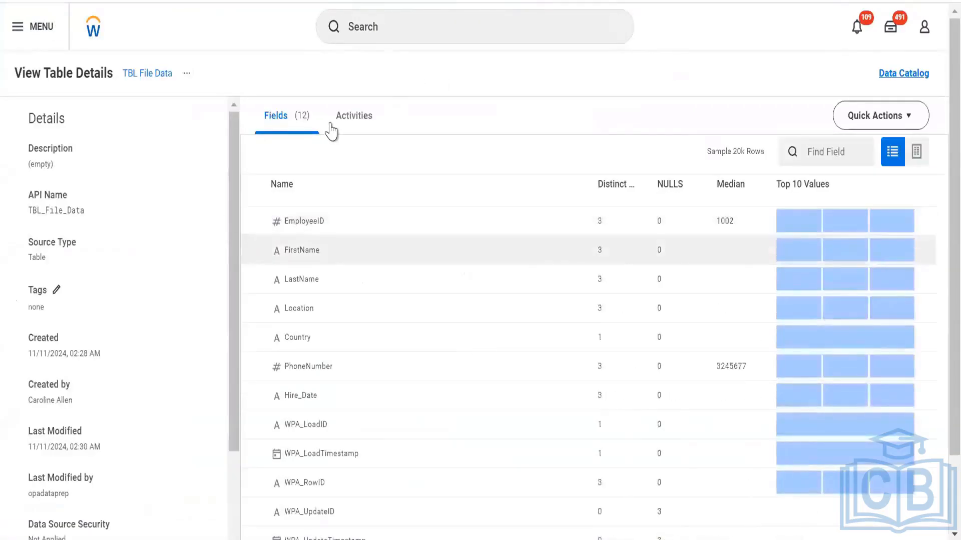
Check TBL File Data's load activity, then preview its three rows (EmployeeIDs 1001–1003) as a grid.
click(332, 128)
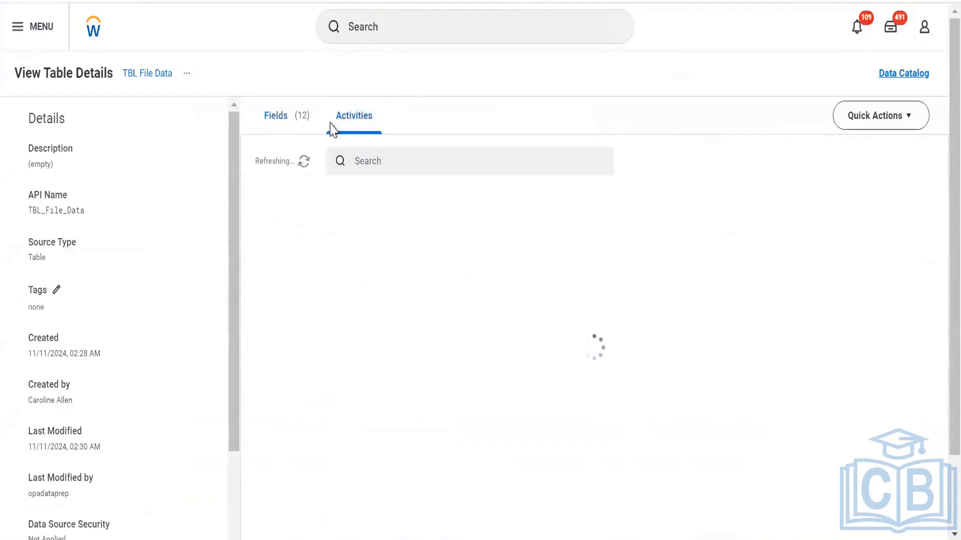
click(272, 123)
click(917, 151)
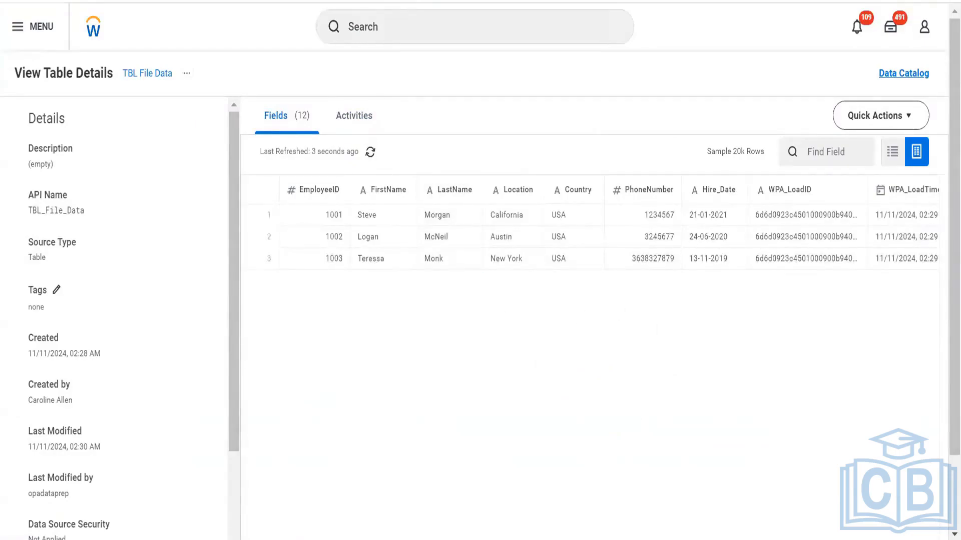
Try uploading DV_Org_Data.xlsx as the data change task's source file, then switch to File Explorer.
click(170, 1)
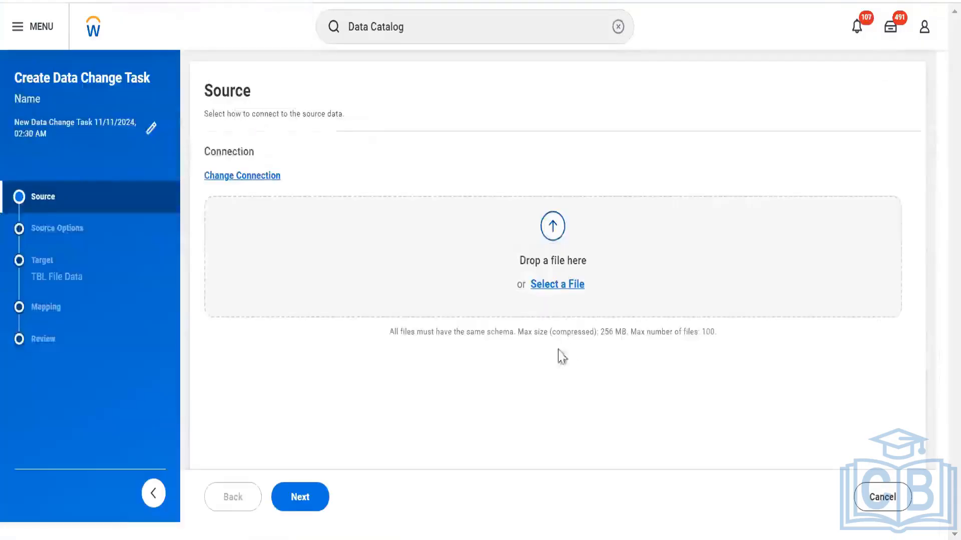
click(567, 283)
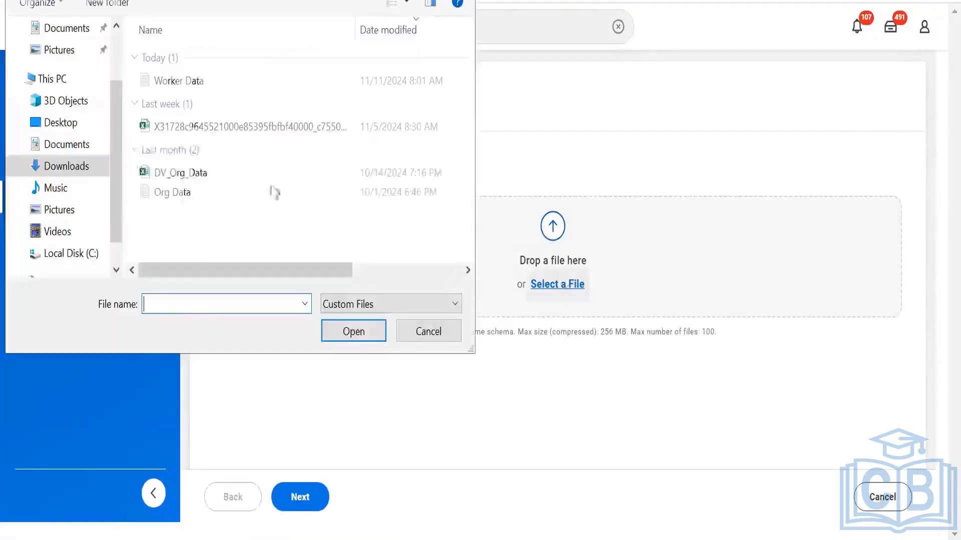
click(219, 82)
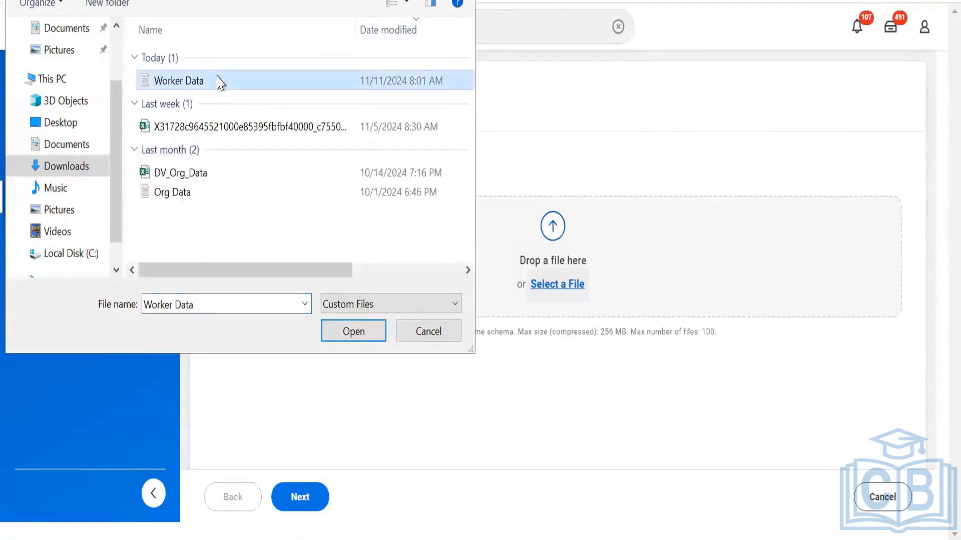
click(186, 174)
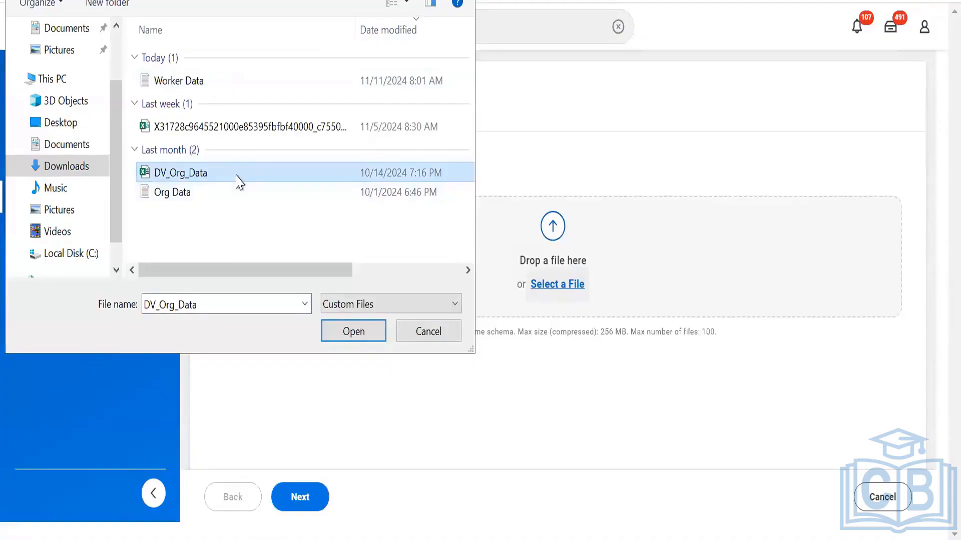
click(356, 337)
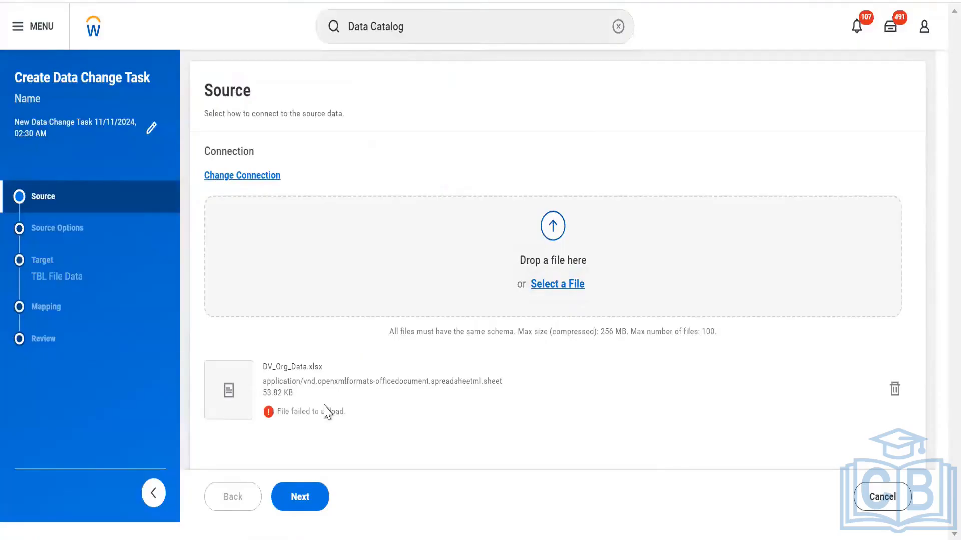
click(574, 289)
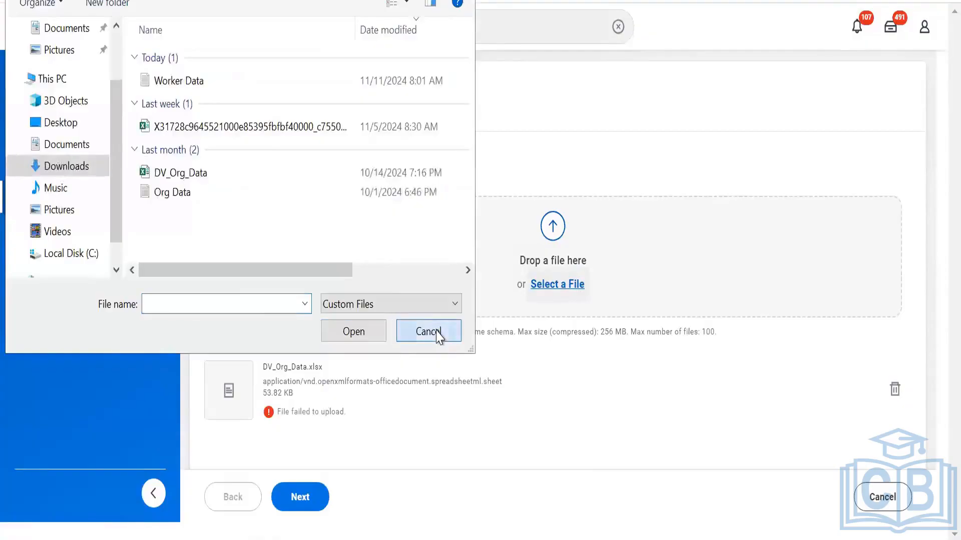
key(alt+Tab)
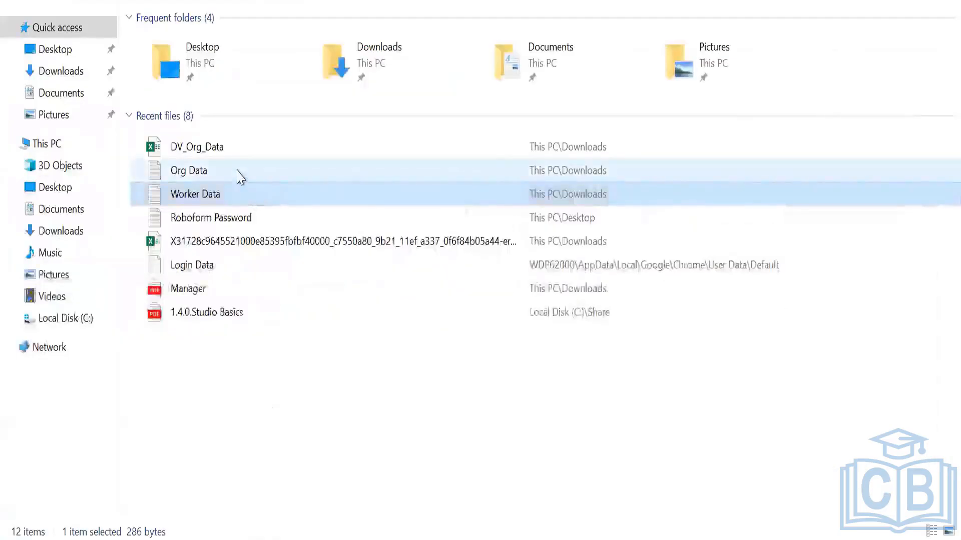
Open the Worker Data file from File Explorer in Notepad.
click(241, 176)
click(235, 195)
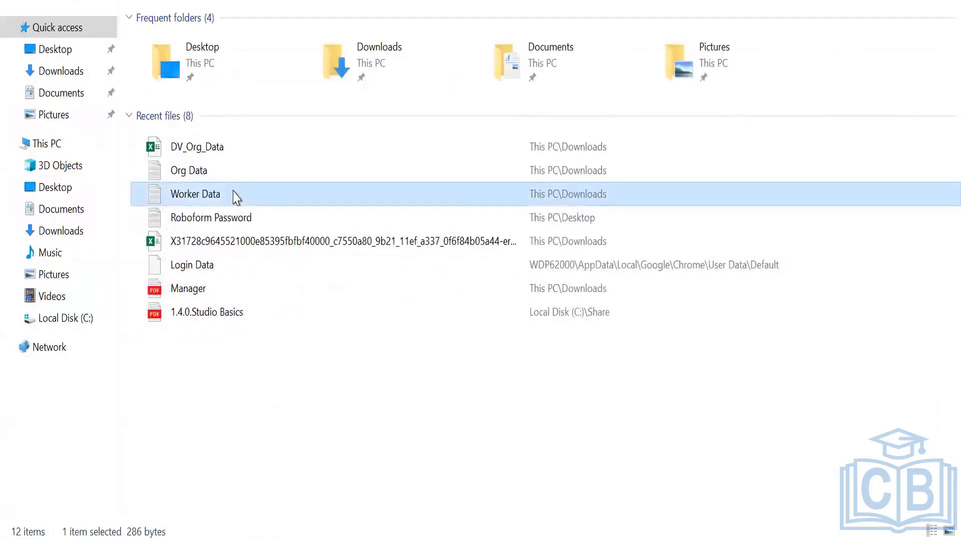
double_click(237, 197)
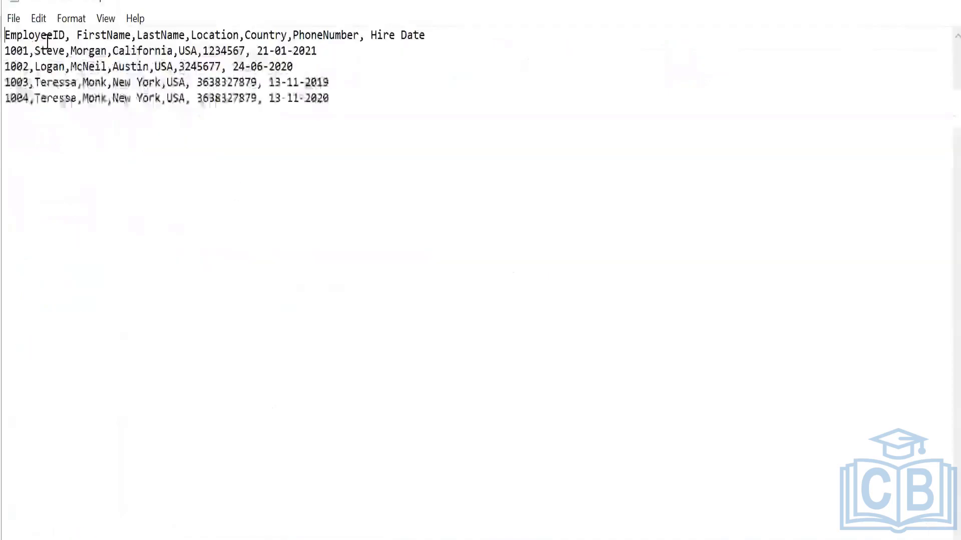
Save it as Worker Data.csv with All Files type and UTF-8 encoding, then close Notepad.
click(15, 20)
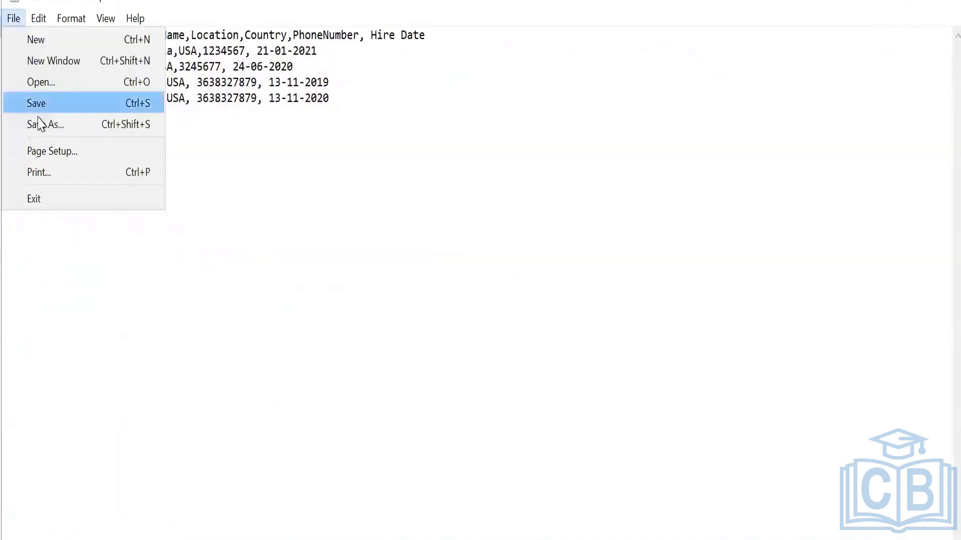
click(39, 121)
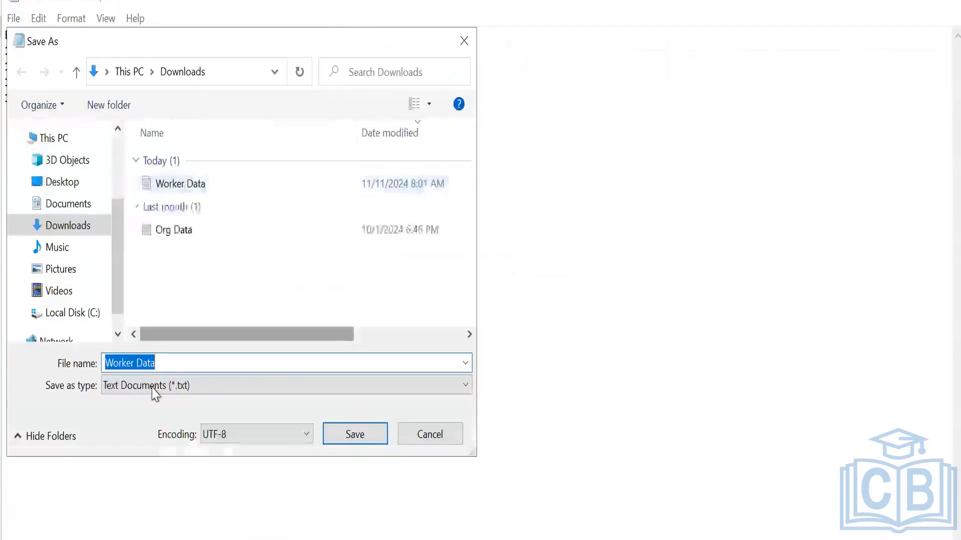
click(170, 384)
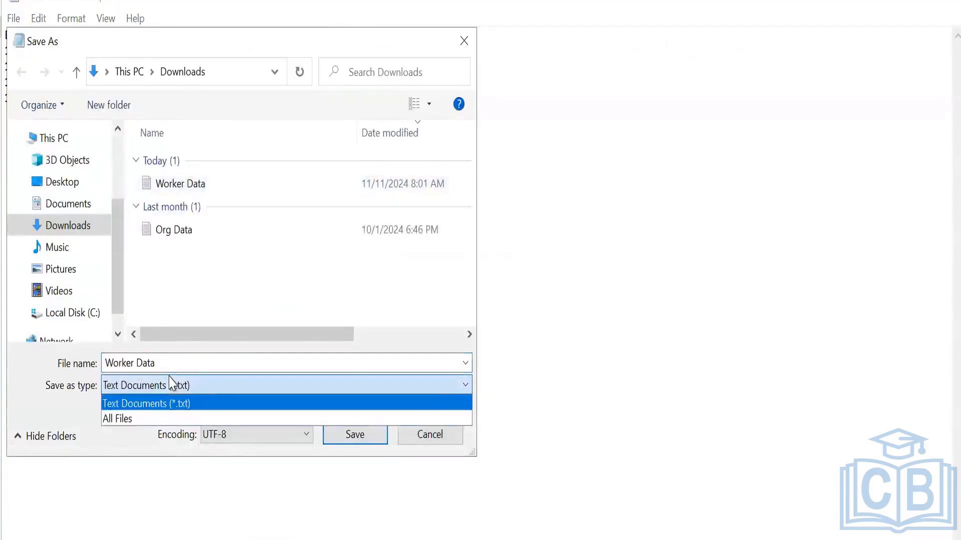
click(175, 364)
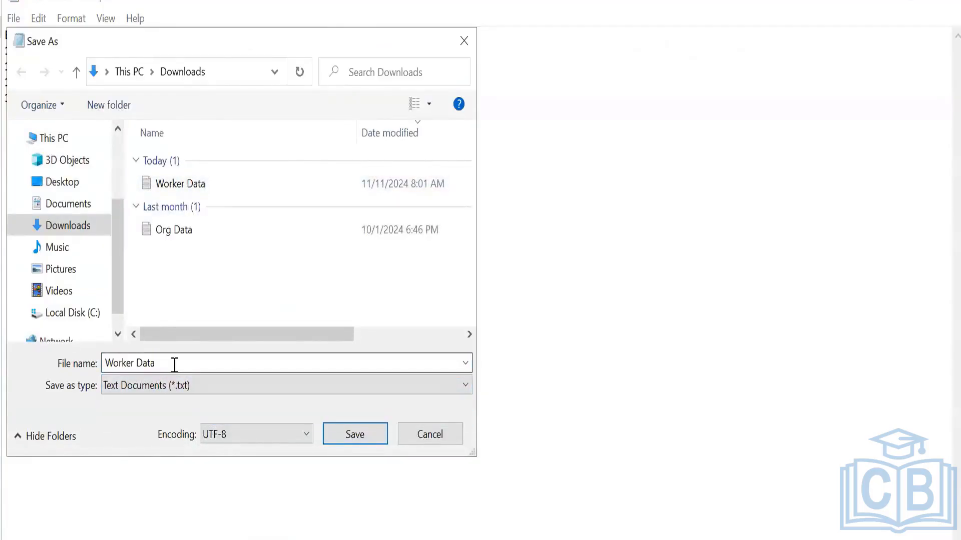
click(176, 391)
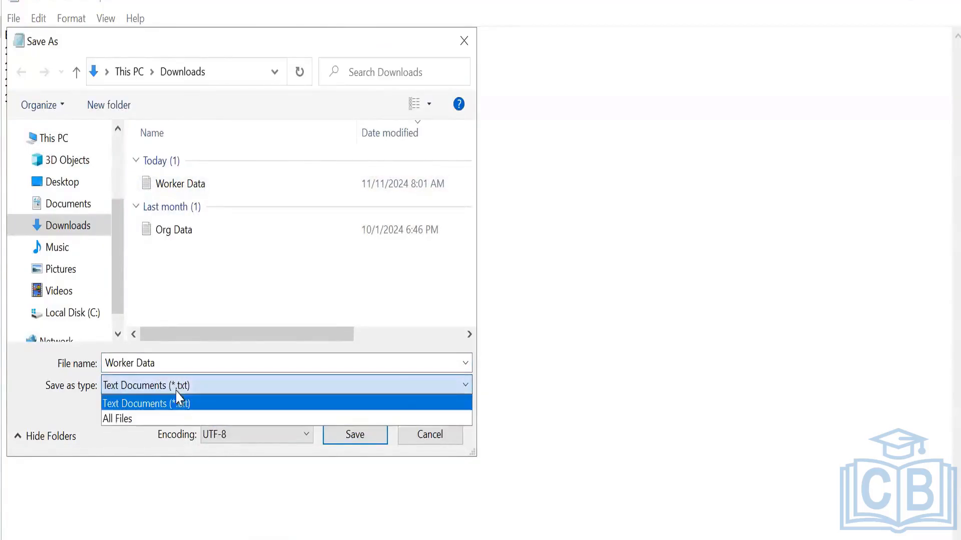
click(172, 418)
click(177, 364)
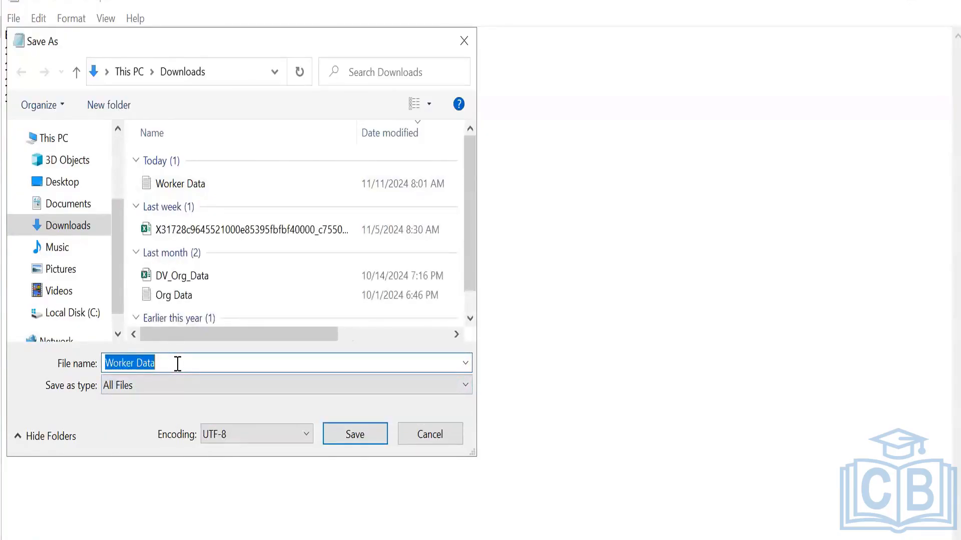
click(178, 363)
text(.)
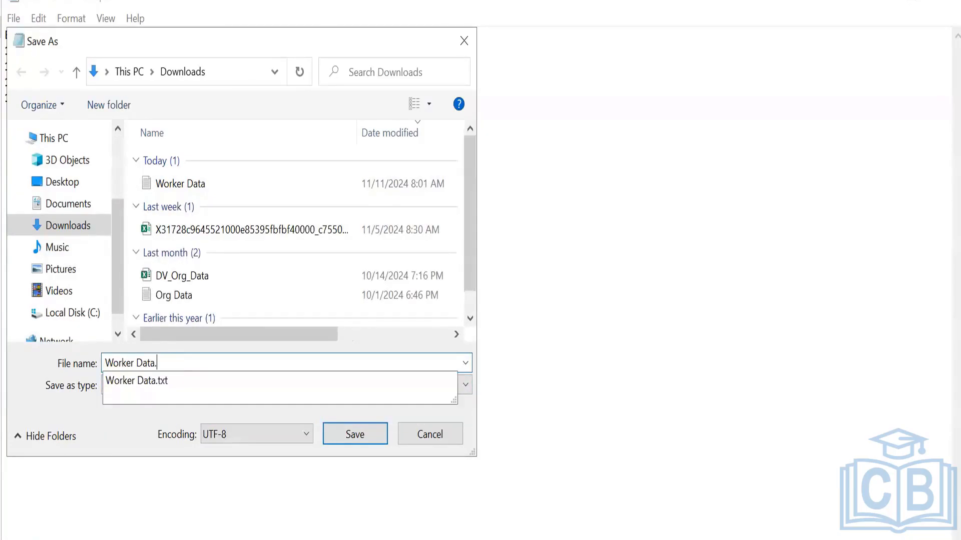
text(csv)
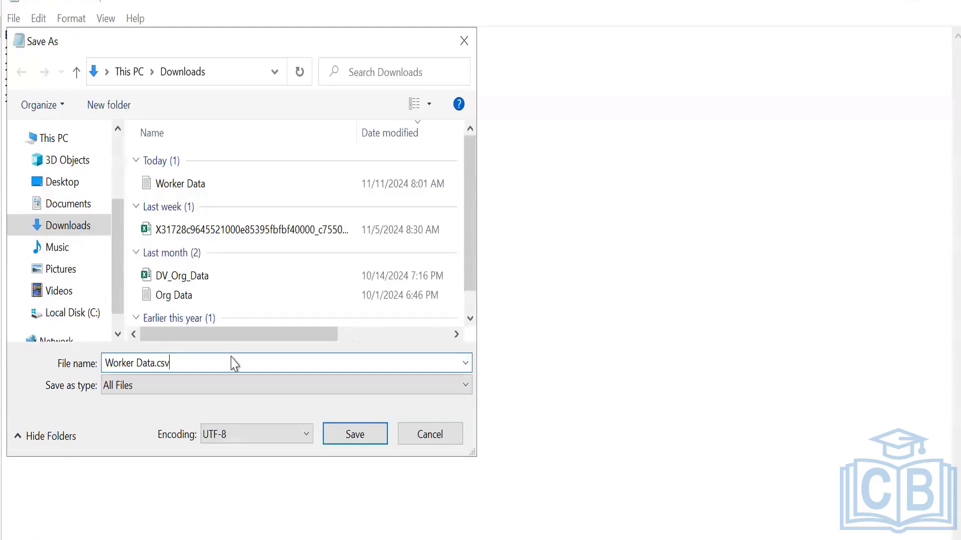
click(365, 435)
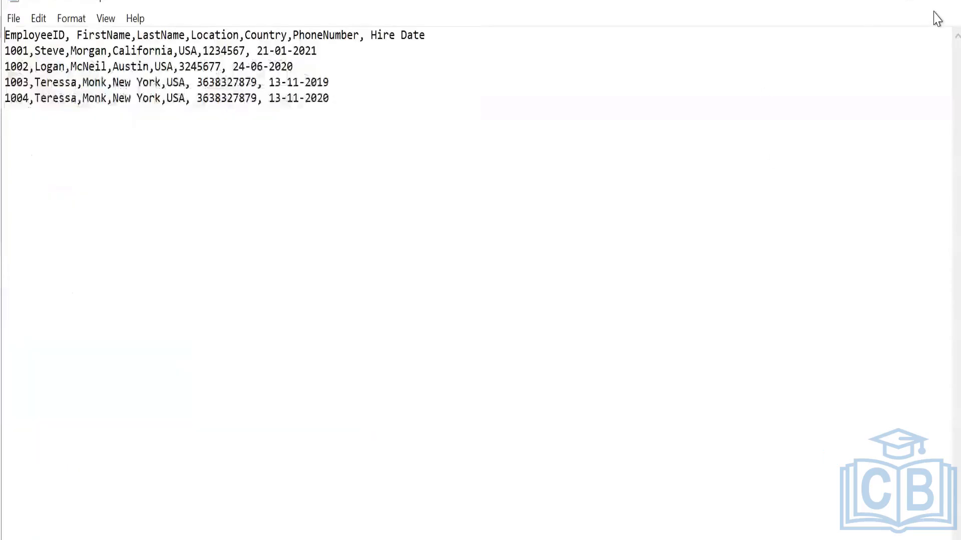
click(937, 8)
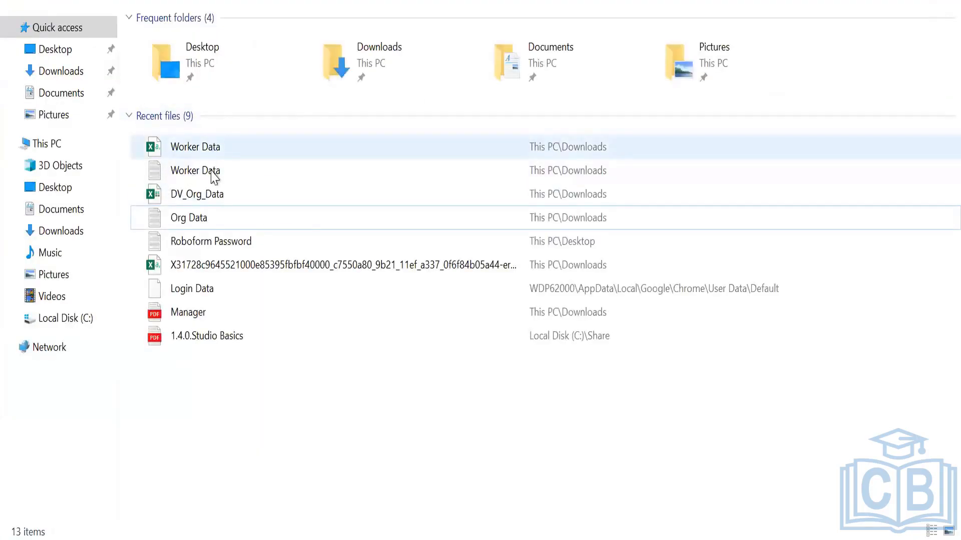
Upload Worker Data.csv, remove the failed DV_Org_Data.xlsx, then open Worker Data in Excel.
key(alt+Tab)
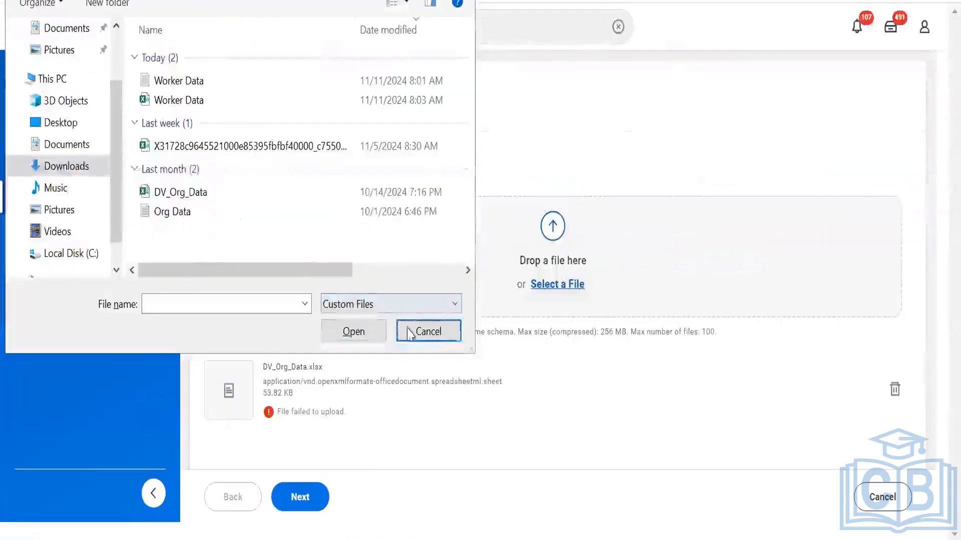
click(156, 100)
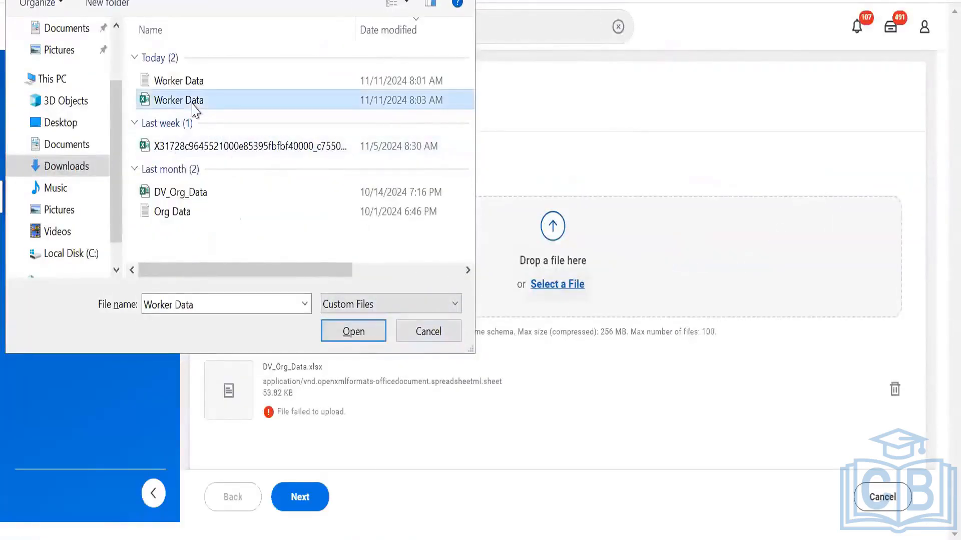
click(343, 332)
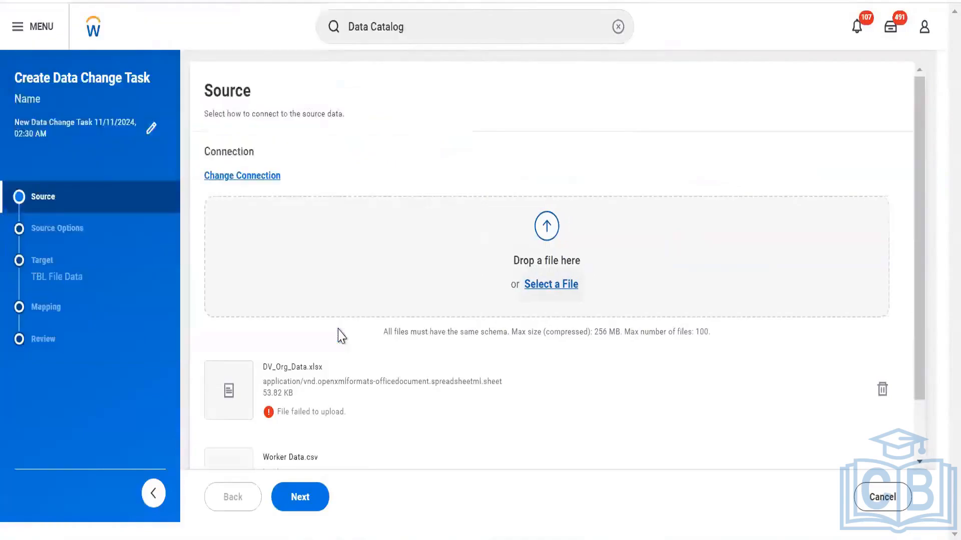
scroll(501, 345, down, 1)
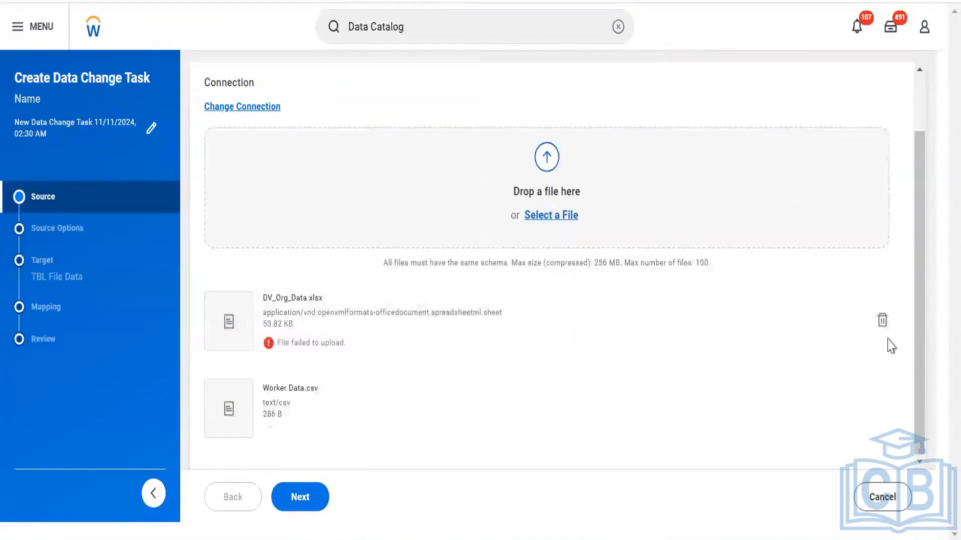
click(882, 325)
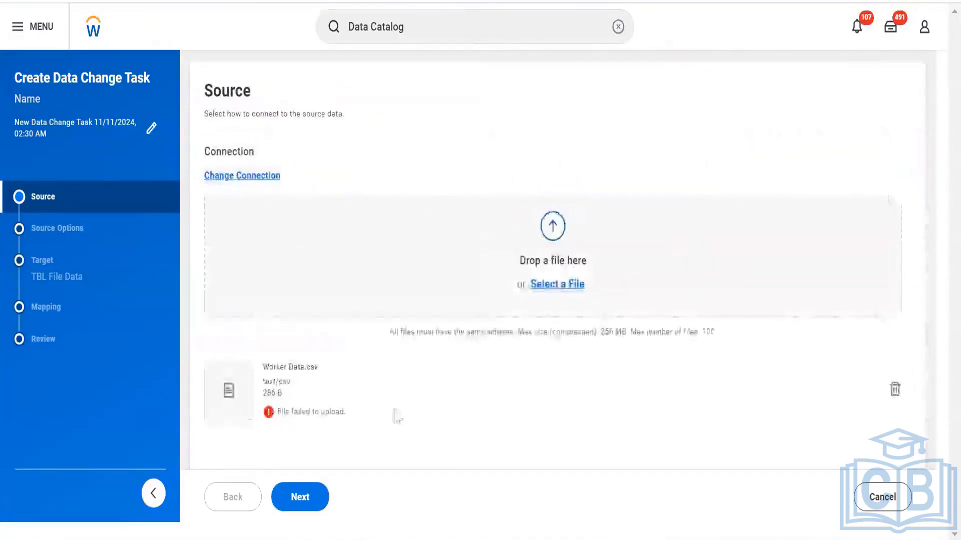
key(alt+Tab)
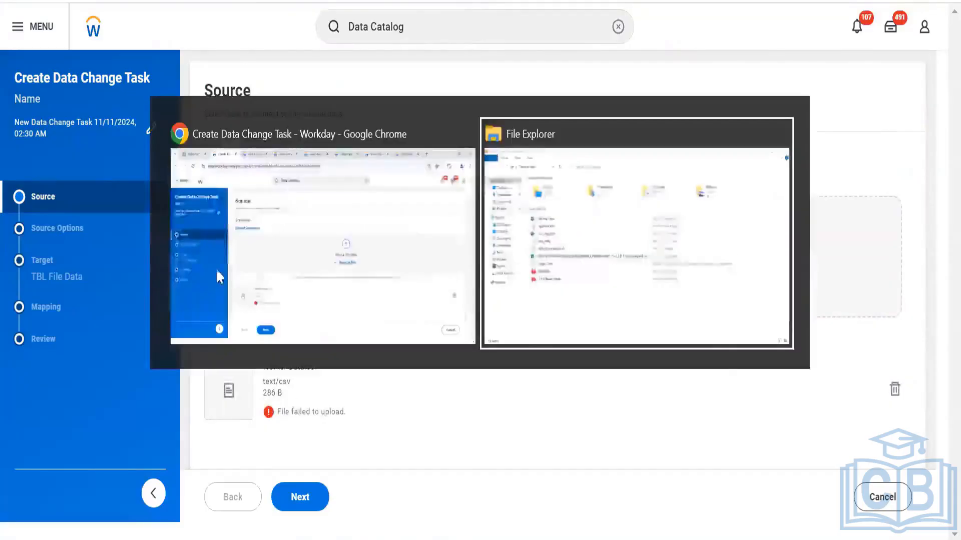
double_click(216, 152)
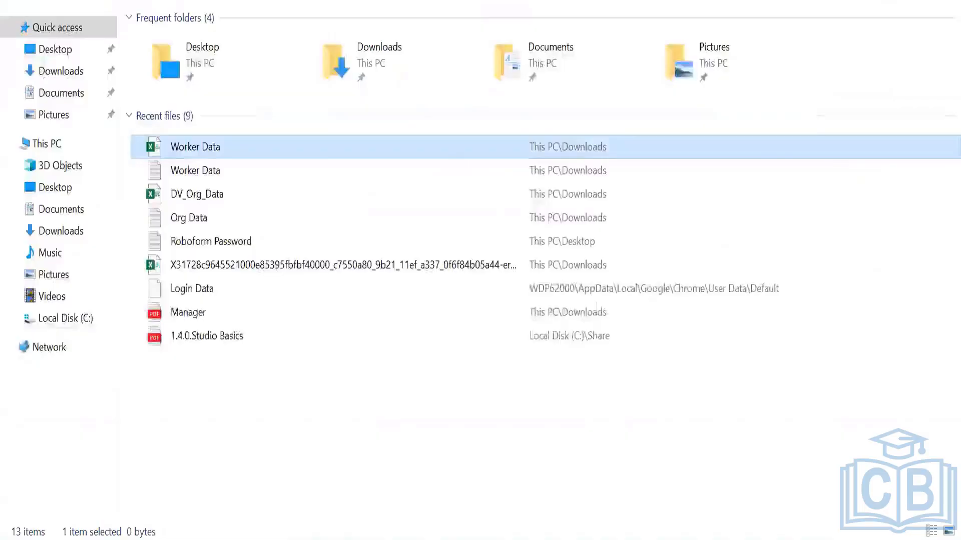
Leave Excel and return to the Workday data change task's Source step.
key(alt+Tab)
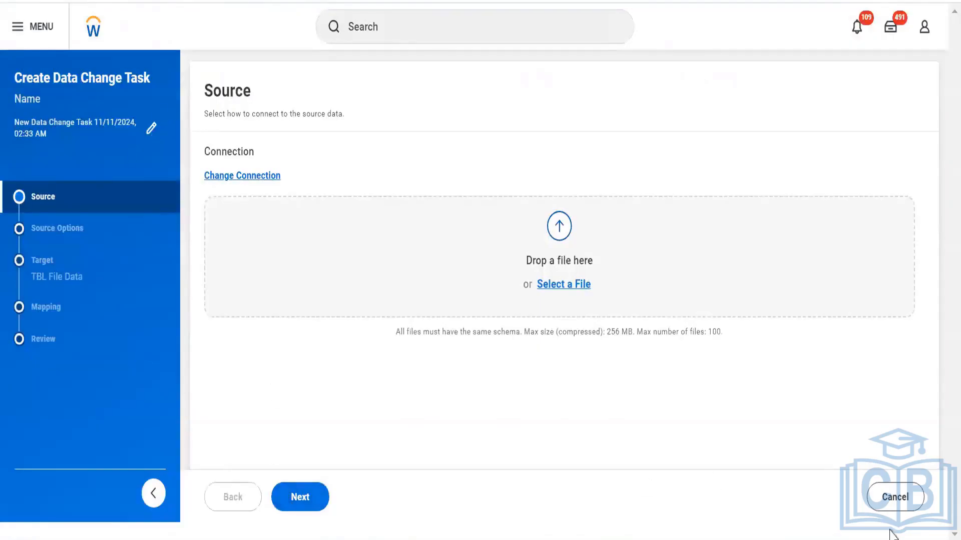
Cancel and discard the unsaved data change task, then show the Data Catalog's All Data list.
click(890, 489)
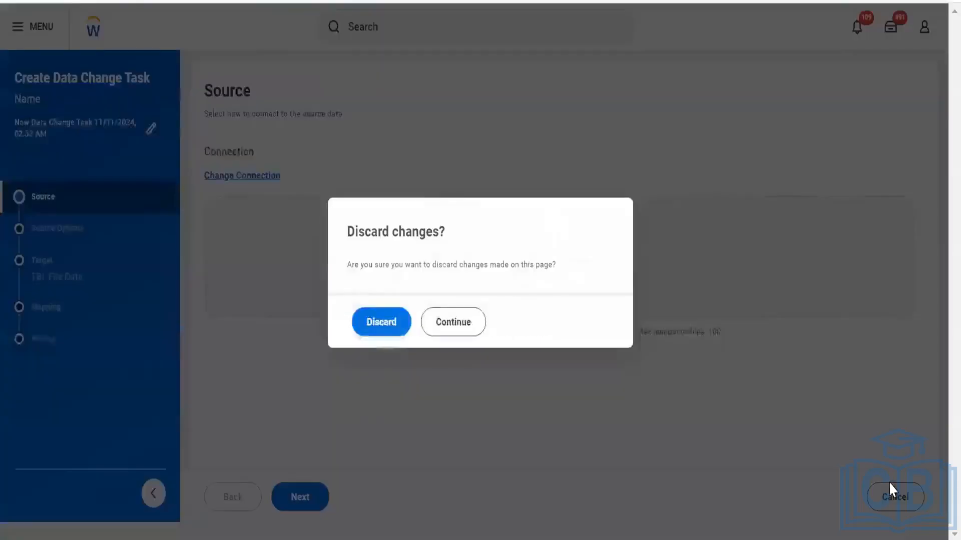
click(372, 326)
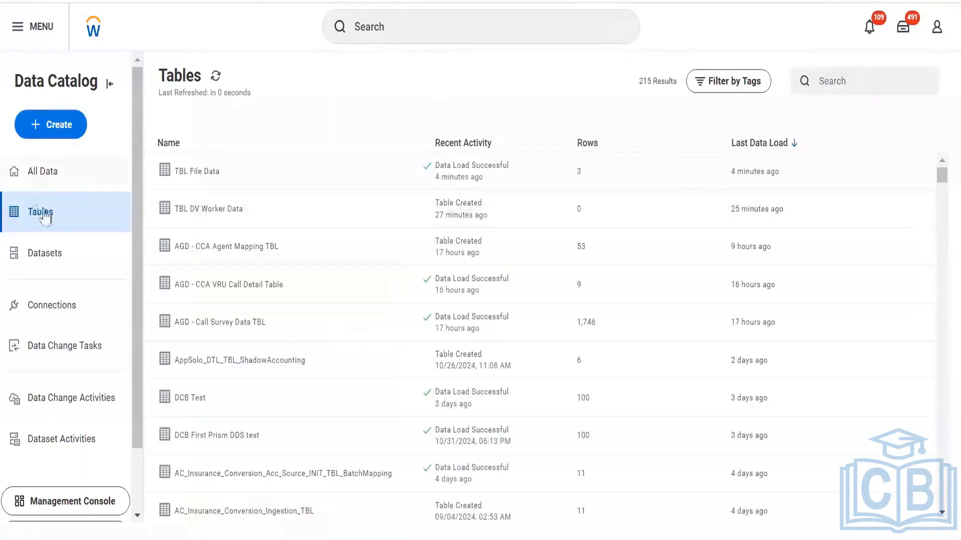
click(58, 181)
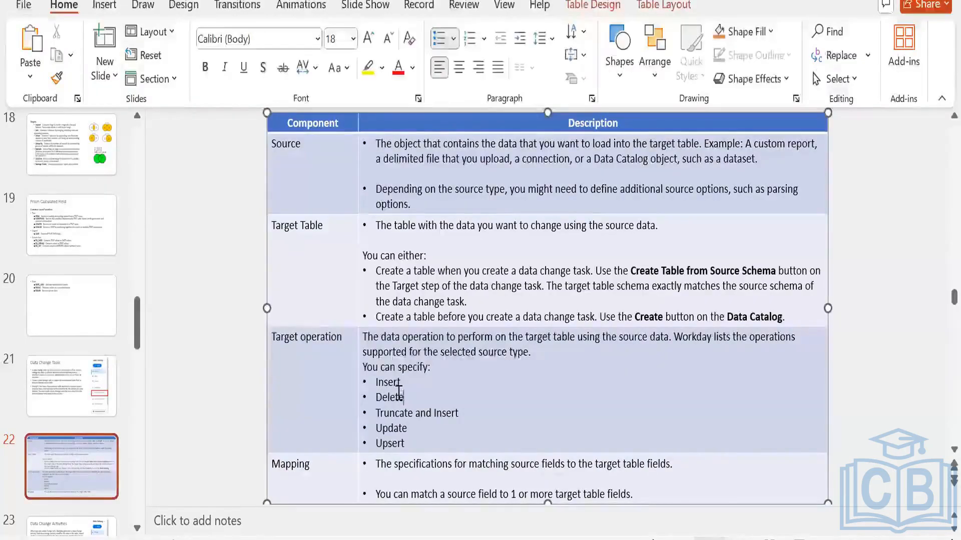
Review slide 22's target operations, move to slide 23 on Data Change Activities, then return to Workday.
double_click(406, 396)
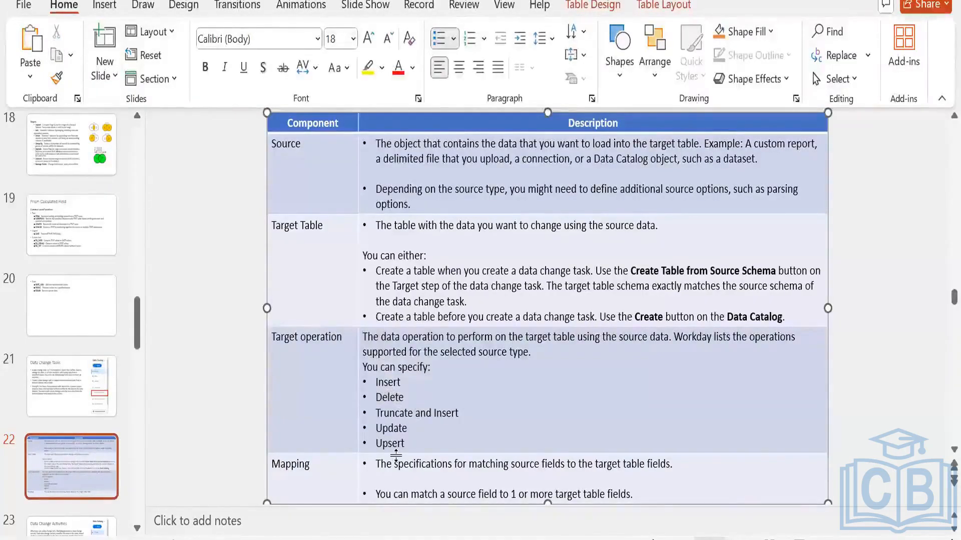
scroll(398, 455, down, 3)
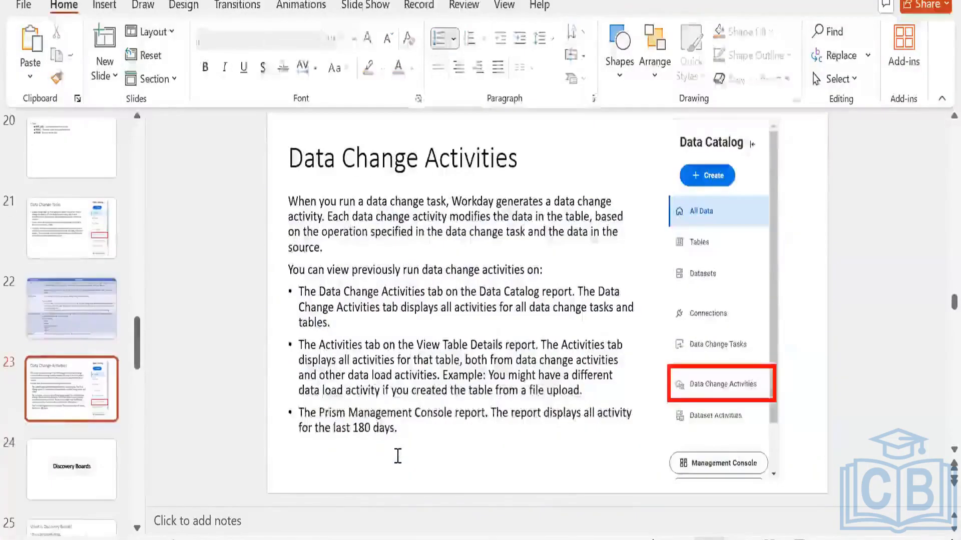
scroll(401, 405, up, 2)
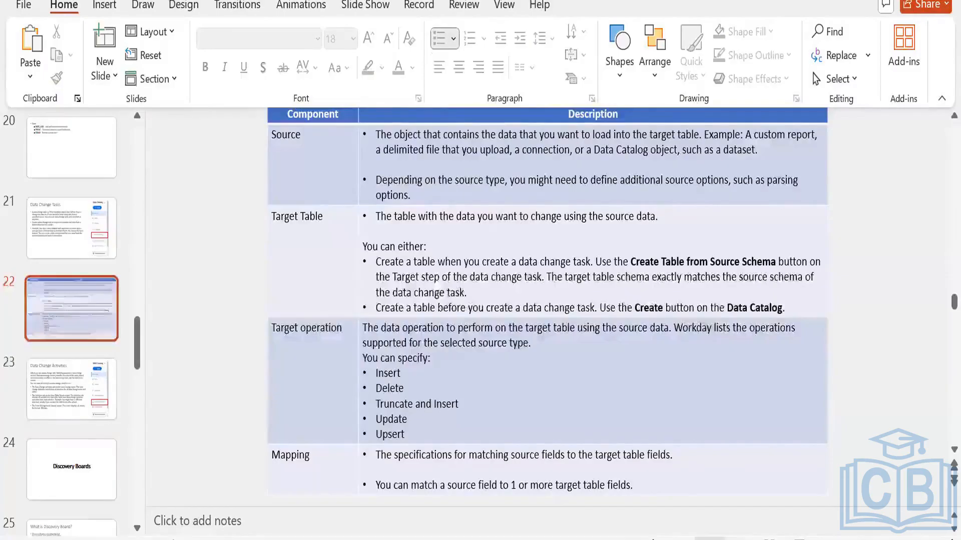
click(36, 393)
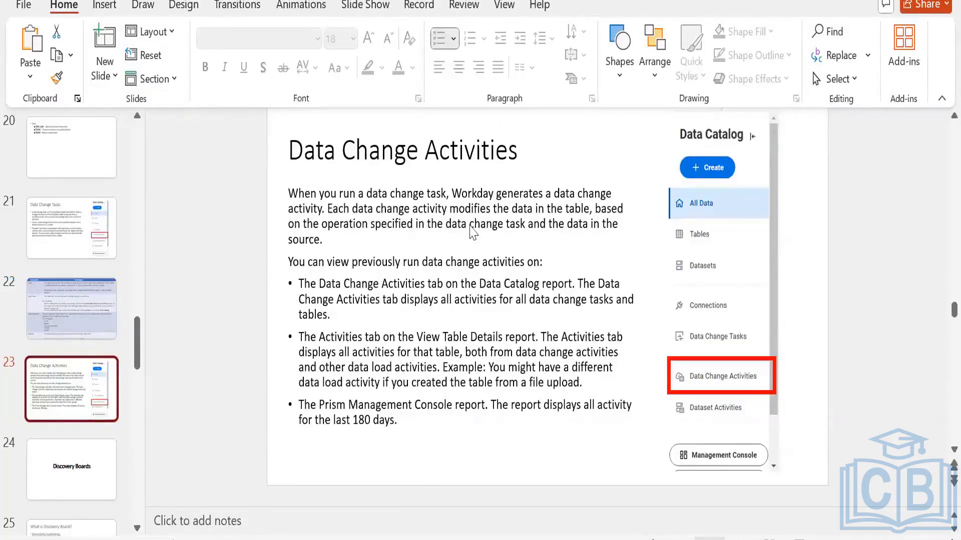
key(alt+Tab)
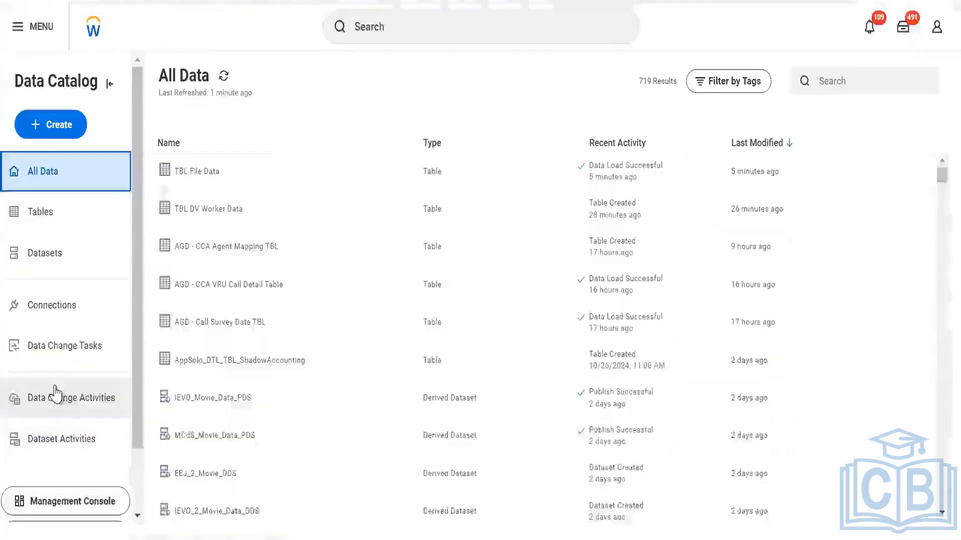
Open Data Change Activities and scroll through its 356 runs, both failed and successful.
click(55, 395)
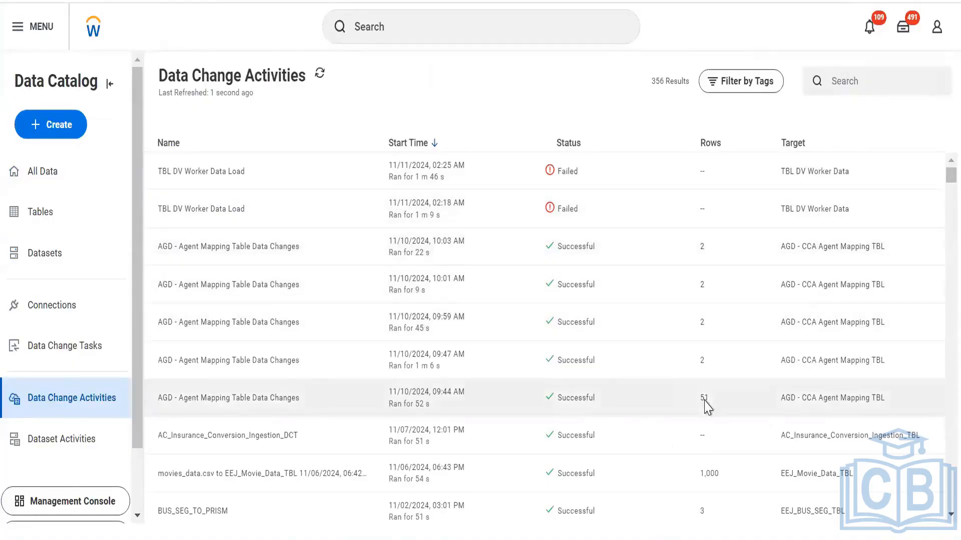
scroll(706, 402, down, 5)
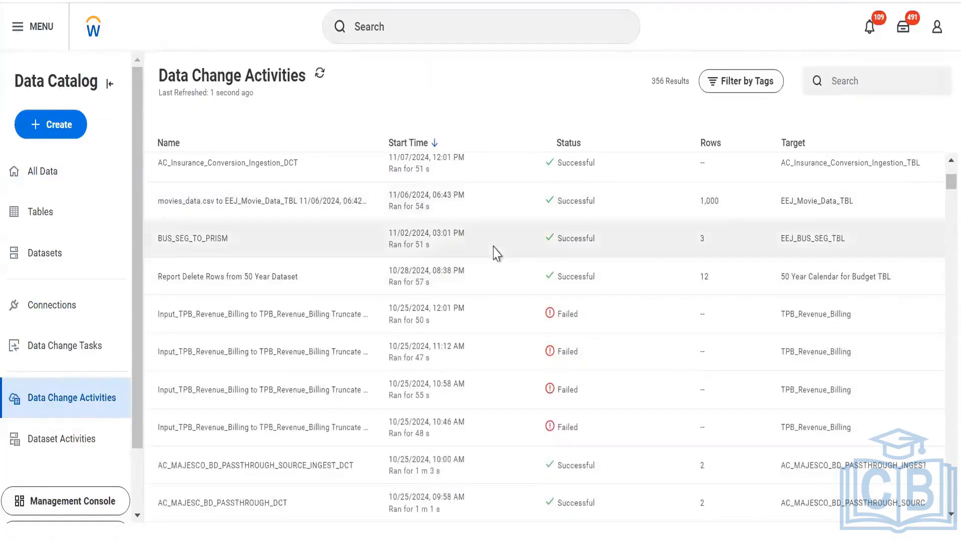
scroll(195, 215, down, 2)
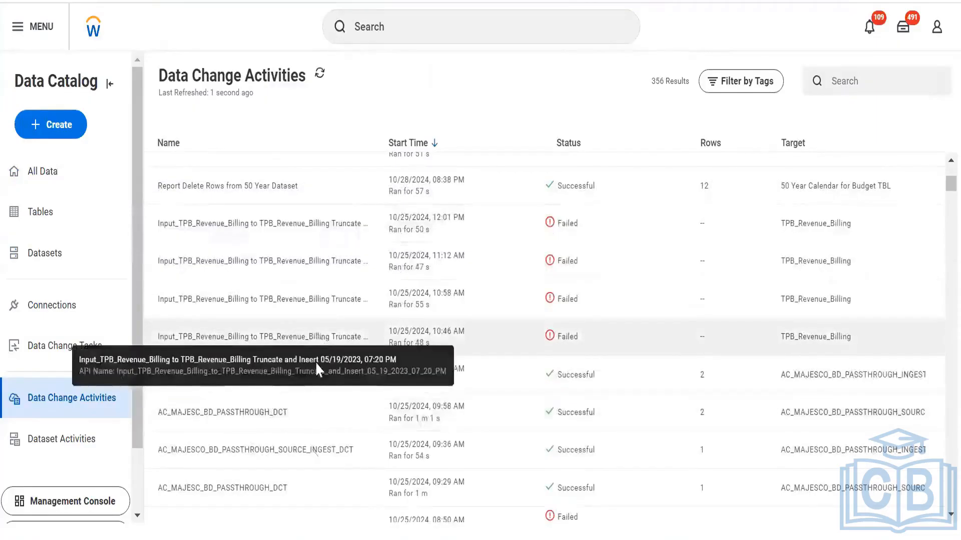
scroll(321, 370, down, 5)
scroll(320, 370, down, 10)
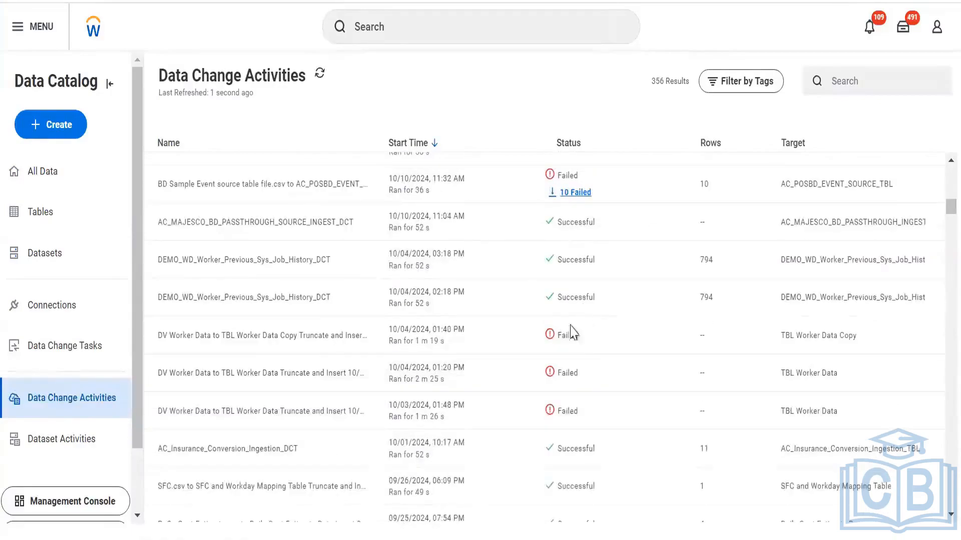
scroll(550, 310, down, 3)
scroll(553, 240, down, 10)
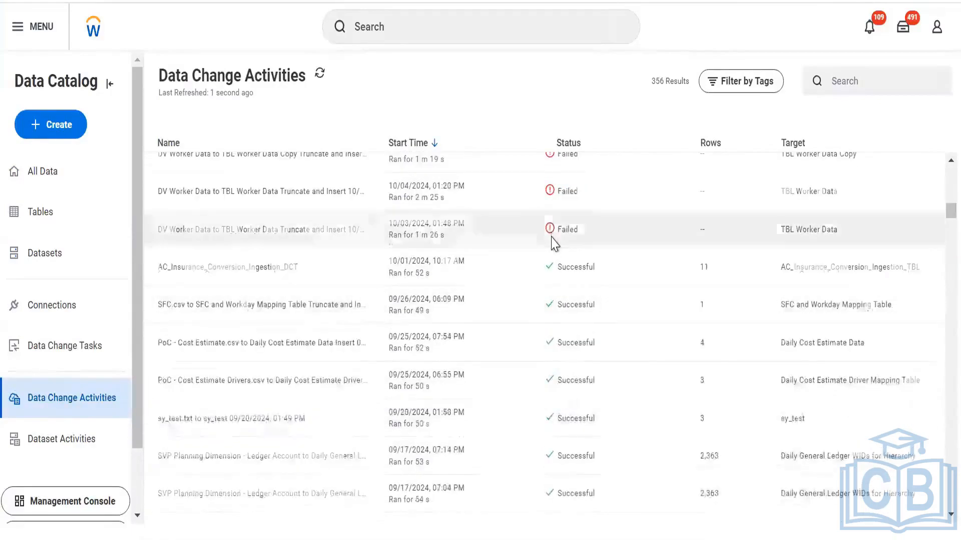
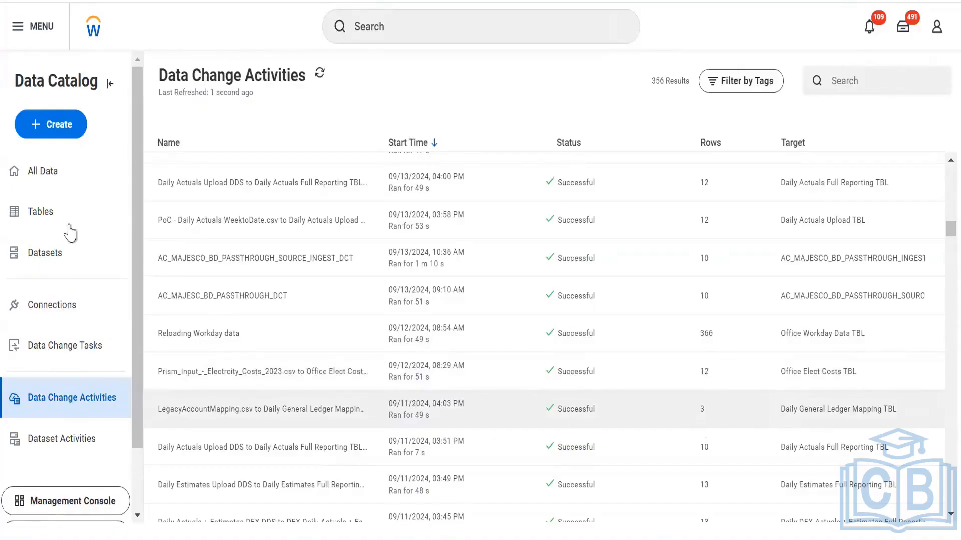
Show the Data Catalog's Connections list with its Amazon S3 and SFTP connections.
click(44, 312)
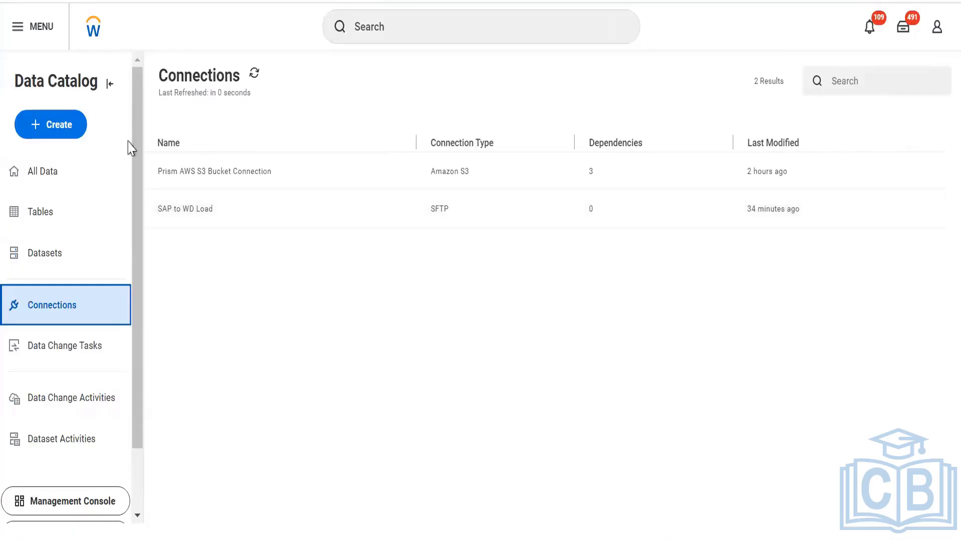
Glance at the Create menu without choosing, then edit the SAP to WD Load connection.
click(66, 133)
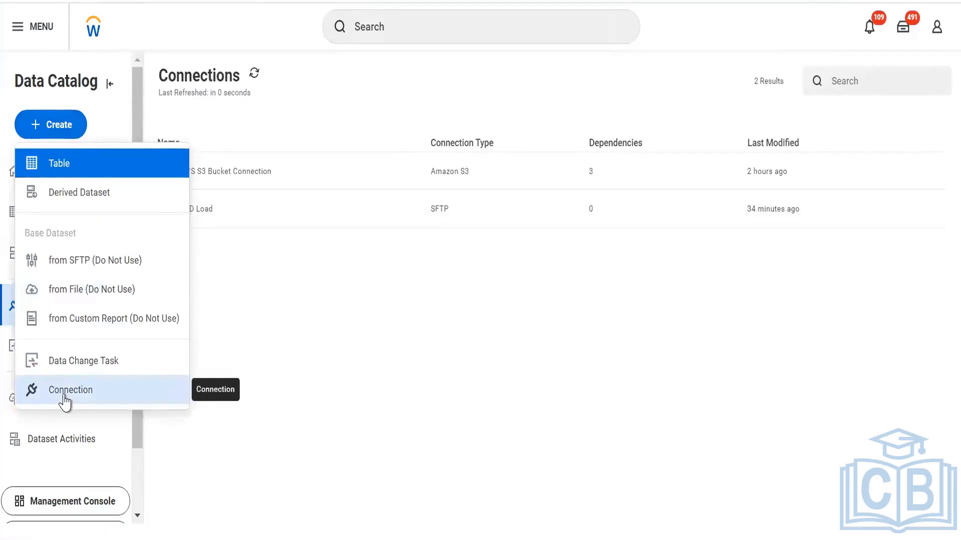
click(313, 385)
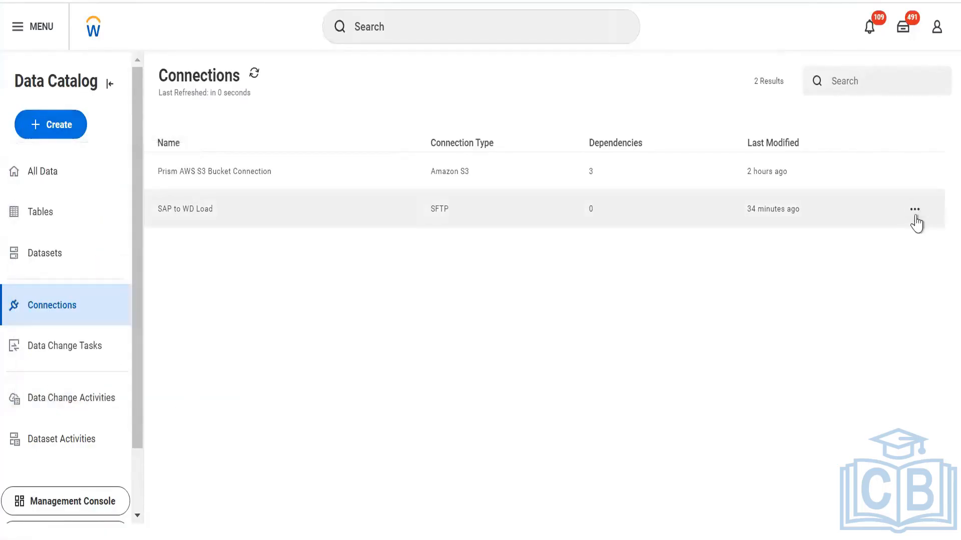
click(914, 211)
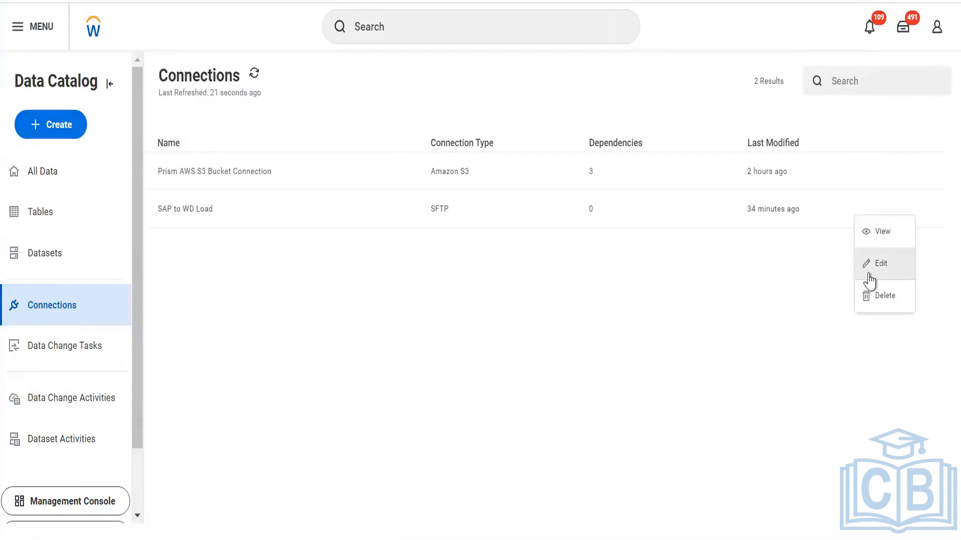
click(869, 278)
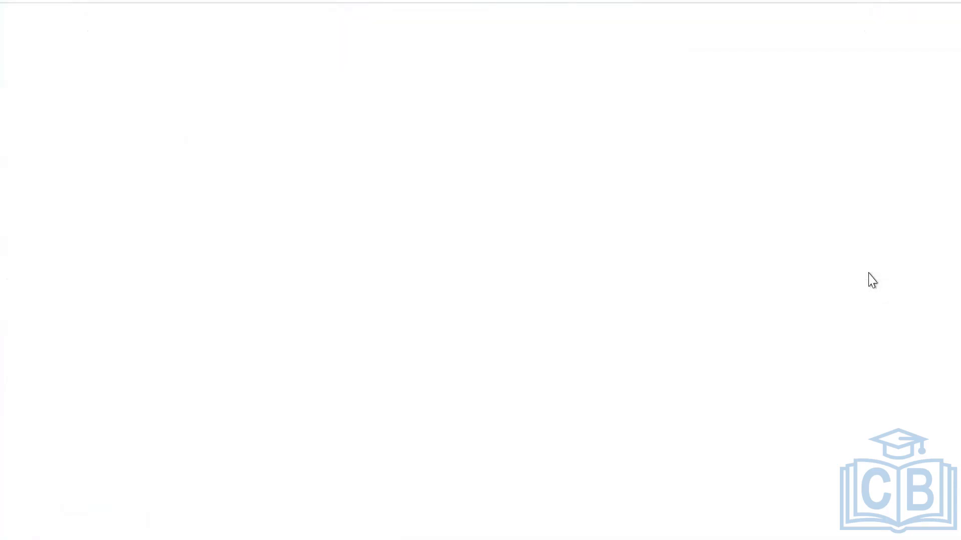
Scroll to the top of the SAP to WD Load form and close the 'Make Chrome faster' popup.
scroll(250, 361, up, 3)
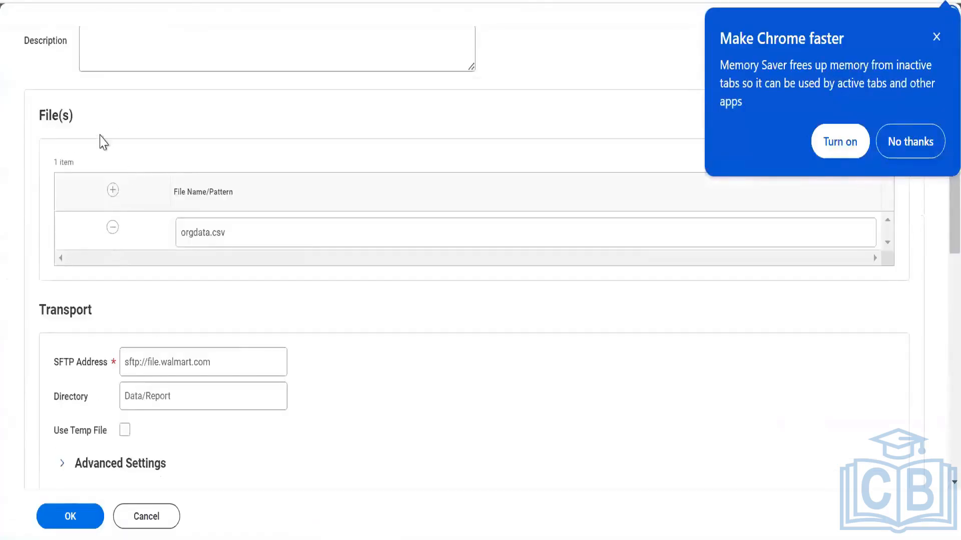
scroll(102, 140, up, 2)
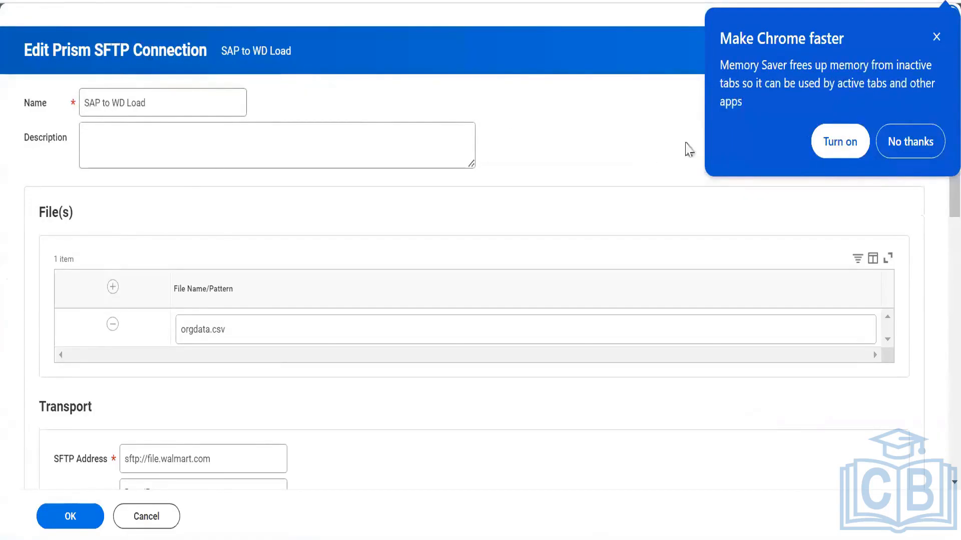
click(934, 39)
click(934, 38)
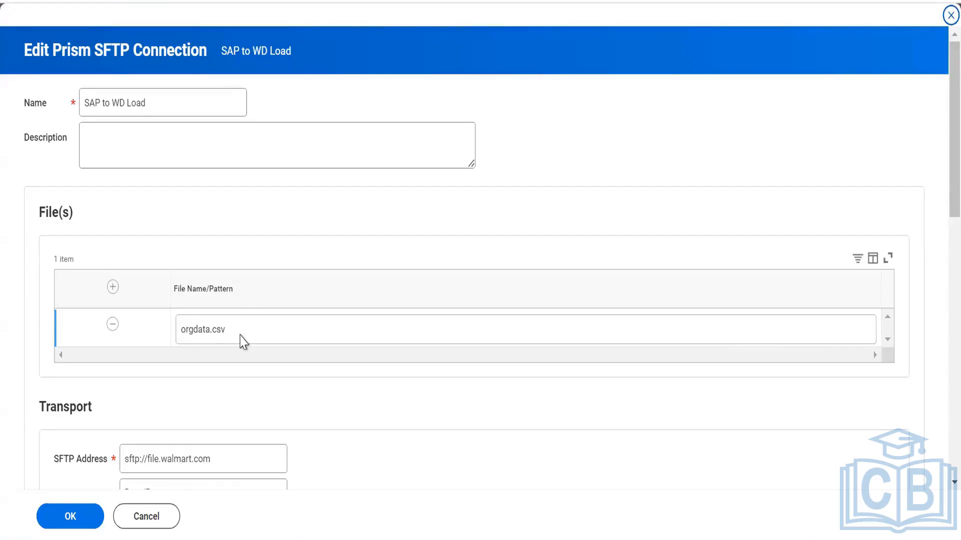
double_click(212, 332)
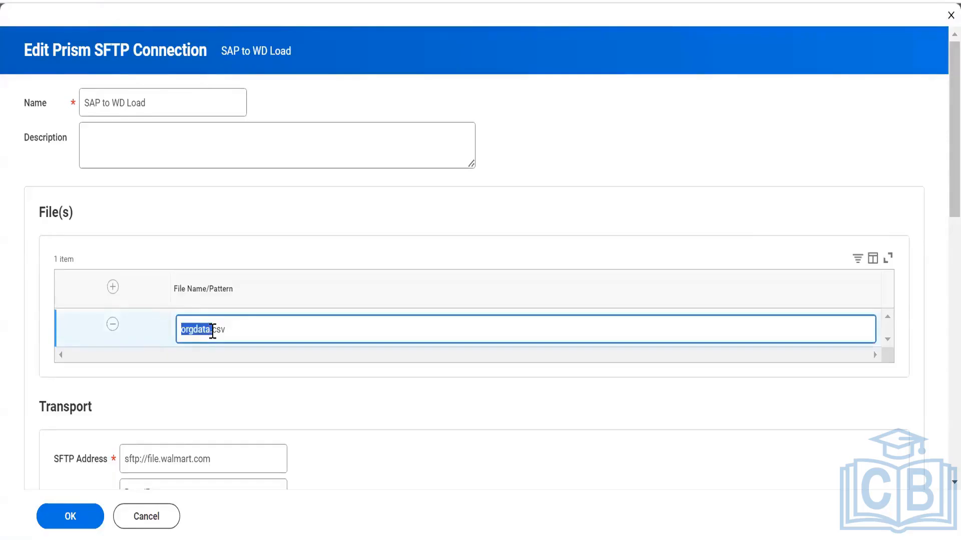
click(213, 331)
text(**)
key(Left)
text(01-01-2021)
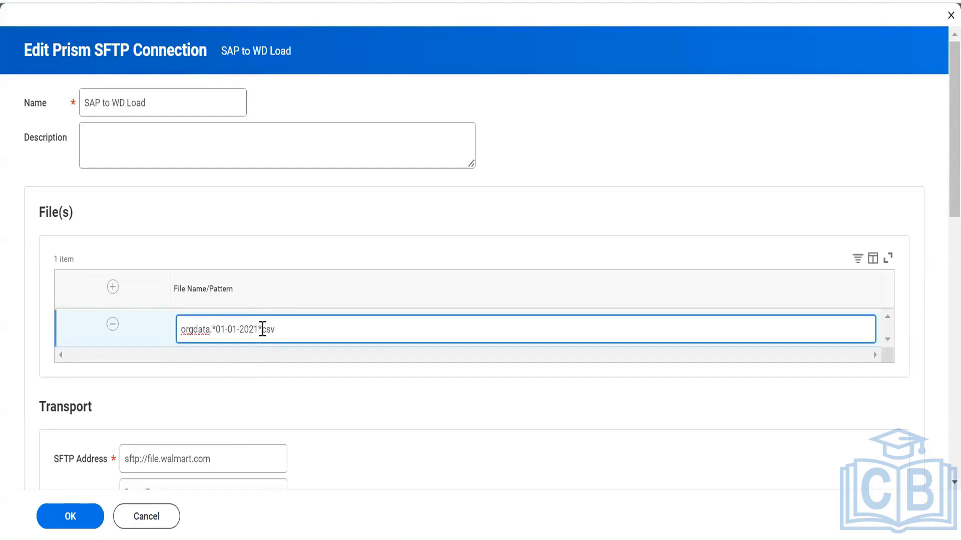
key(BackSpace)
key(BackSpace)
key(BackSpace)
key(BackSpace)
key(BackSpace)
key(BackSpace)
key(BackSpace)
key(BackSpace)
key(BackSpace)
key(BackSpace)
key(BackSpace)
key(BackSpace)
click(289, 379)
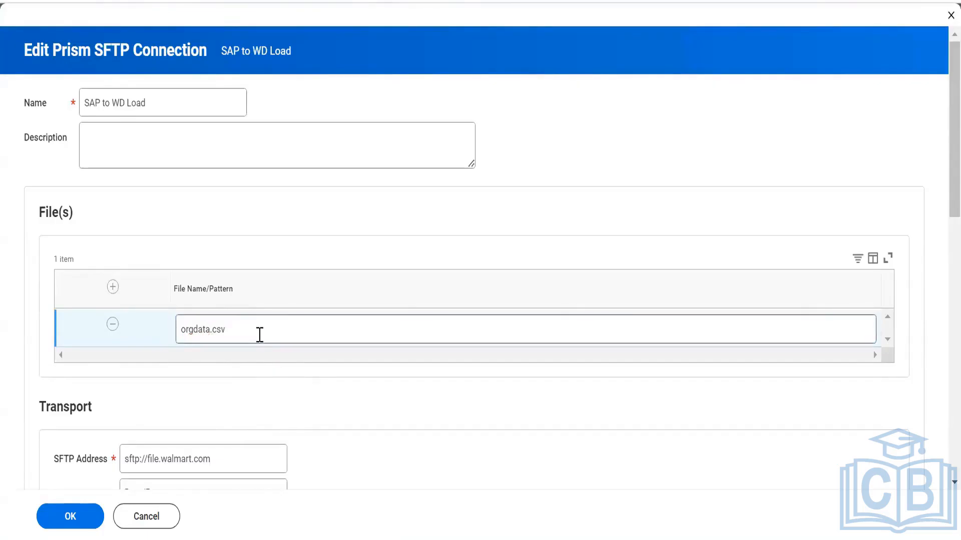
Scroll down the SFTP connection form to review Transport and Authentication Method.
scroll(259, 335, down, 3)
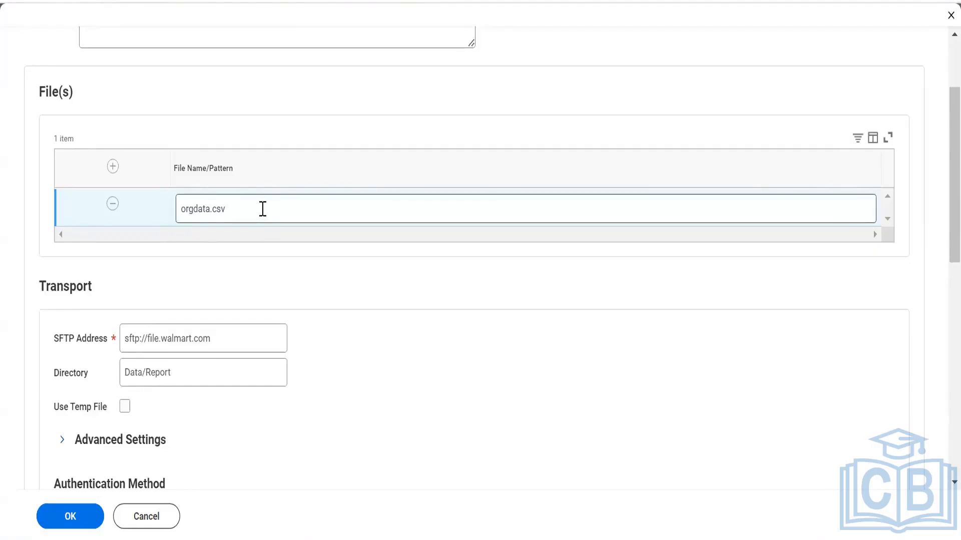
scroll(262, 209, down, 1)
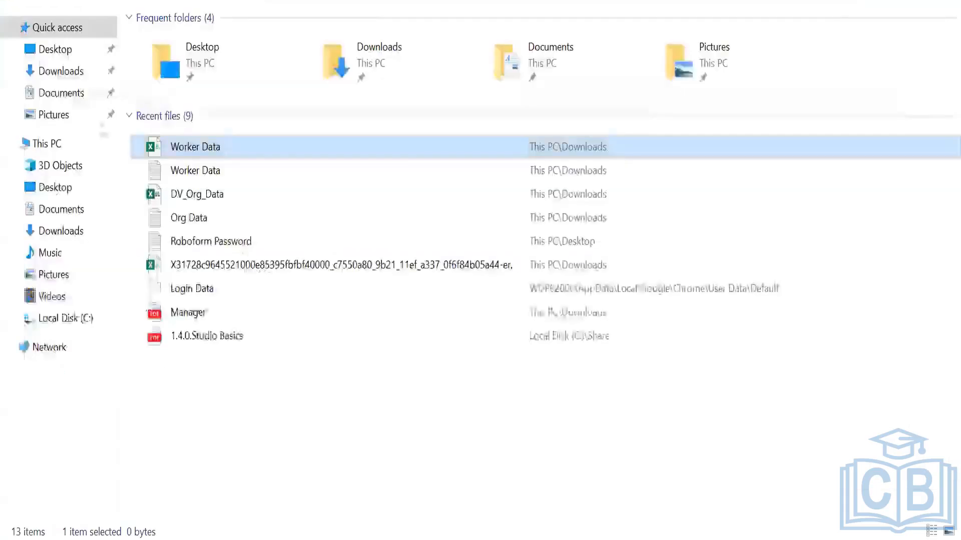
Browse the Downloads folder's Worker Data files, then return to the Chrome connection form.
click(55, 71)
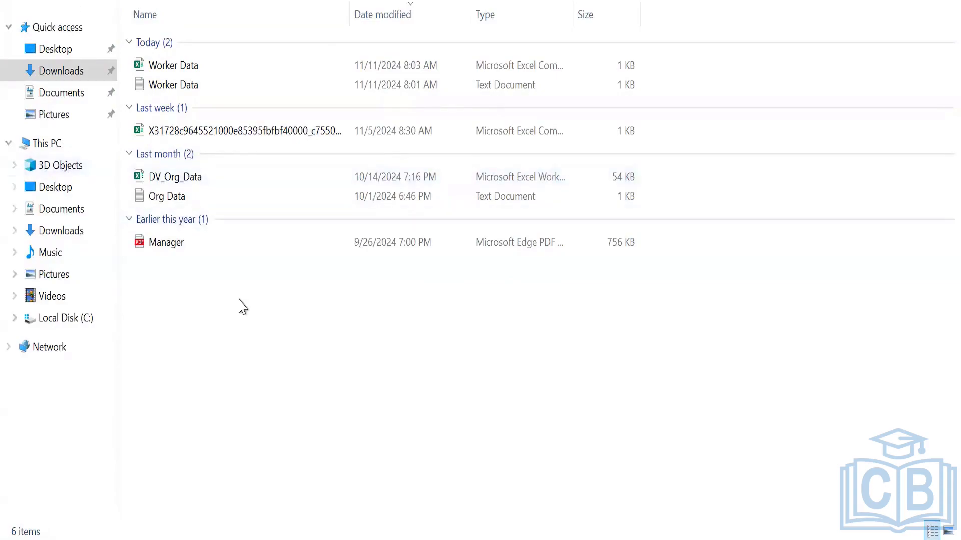
click(123, 0)
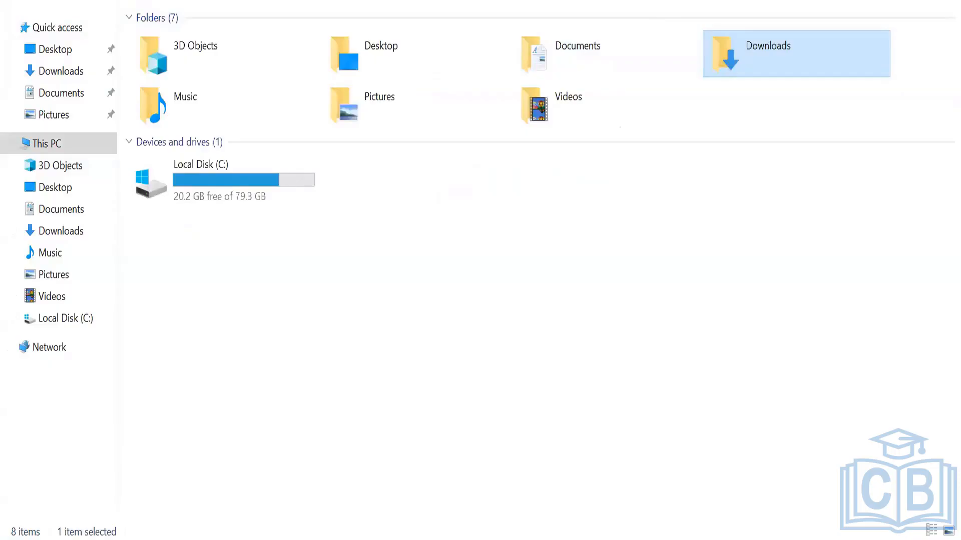
double_click(707, 48)
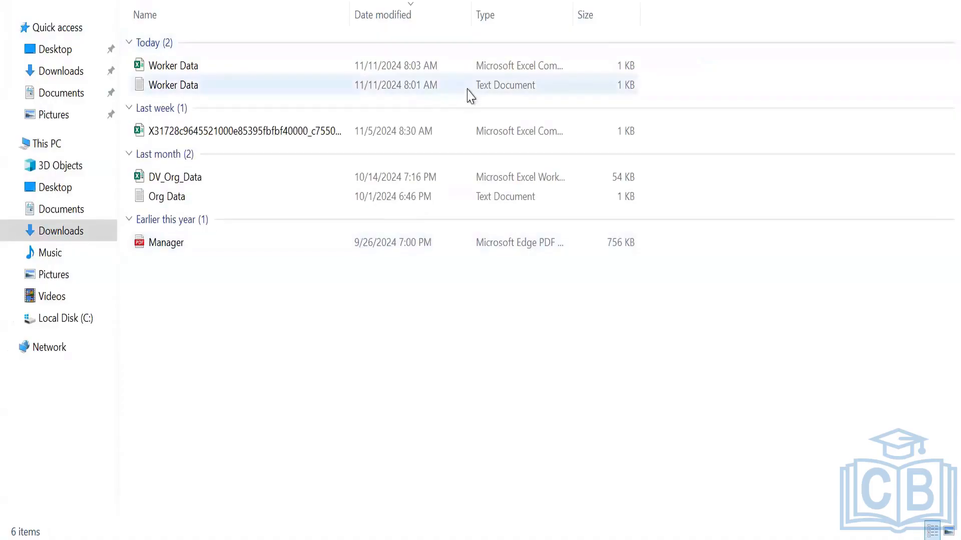
key(alt+Tab)
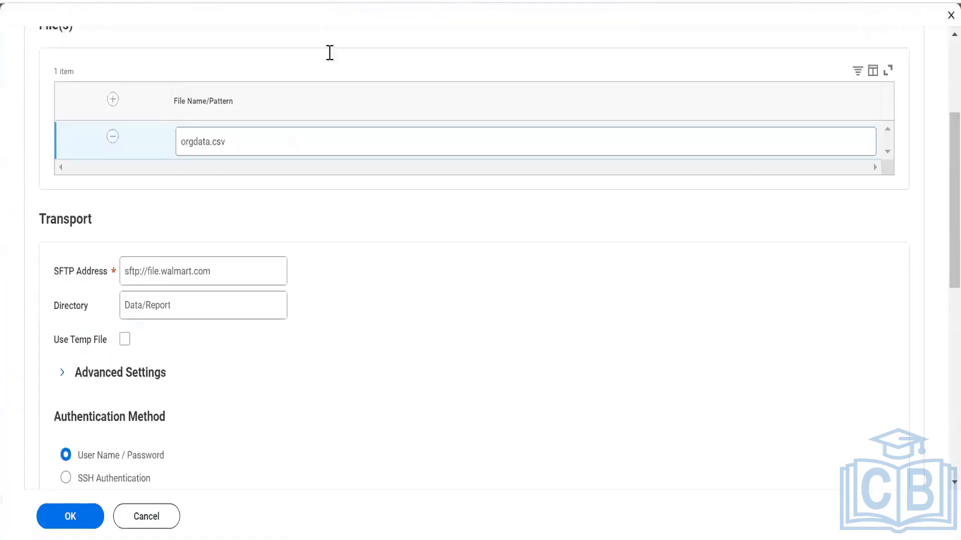
Check the SFTP Address and Directory fields, then switch back to the Downloads window.
click(135, 278)
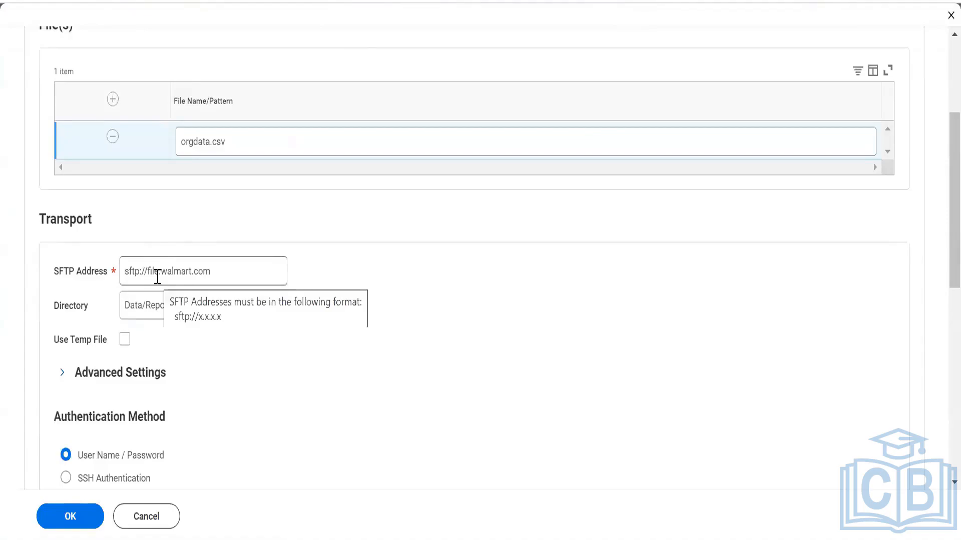
click(212, 270)
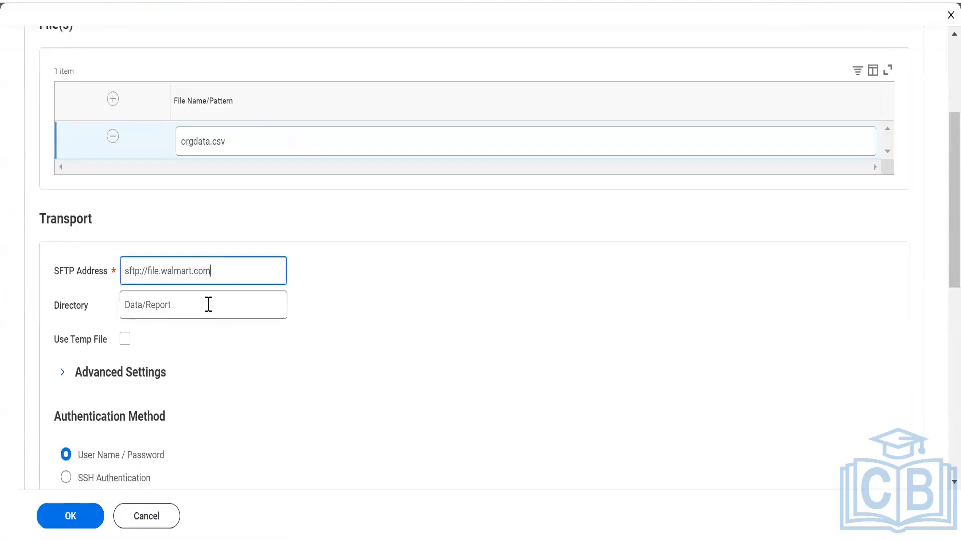
mouse_move(209, 304)
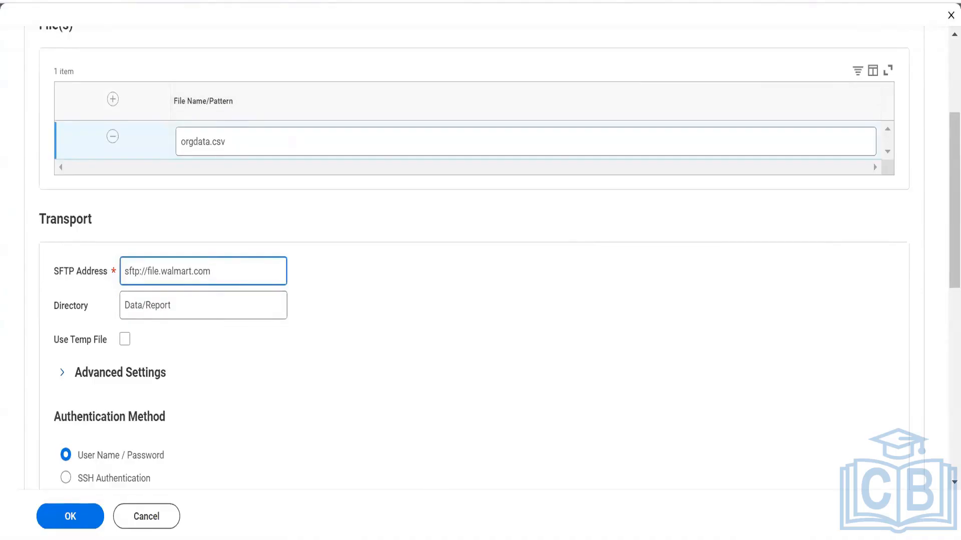
key(alt+Tab)
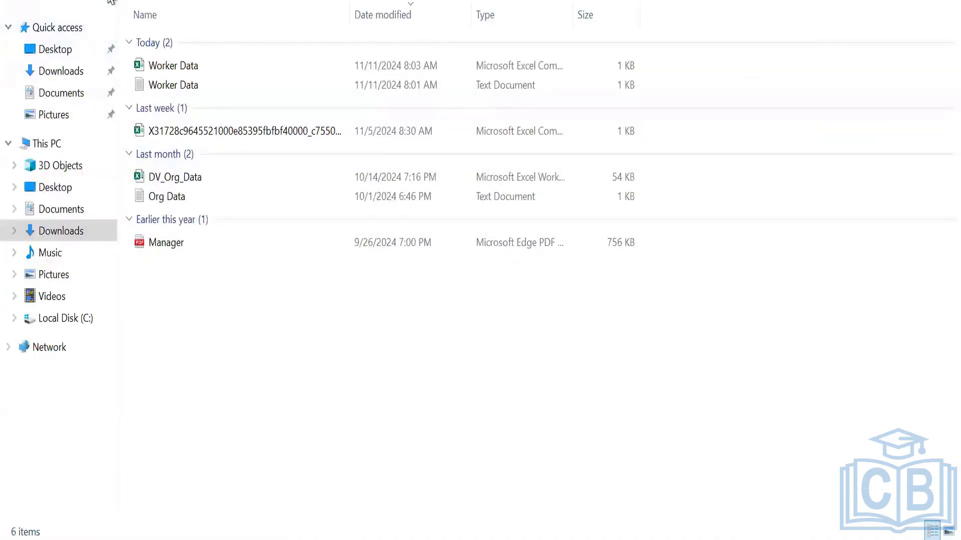
Browse Local Disk (C:) through Program Files to the Java folder containing jdk-11.
click(46, 143)
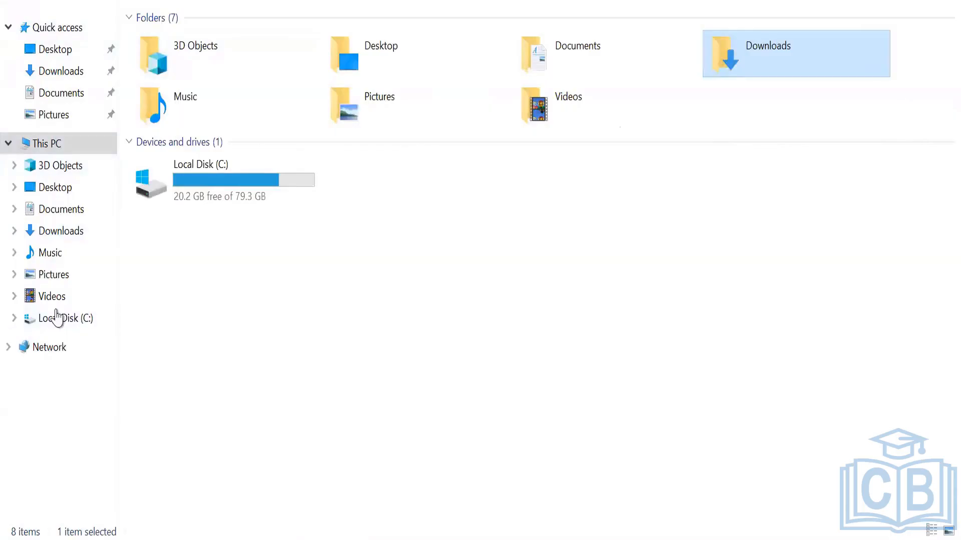
click(55, 302)
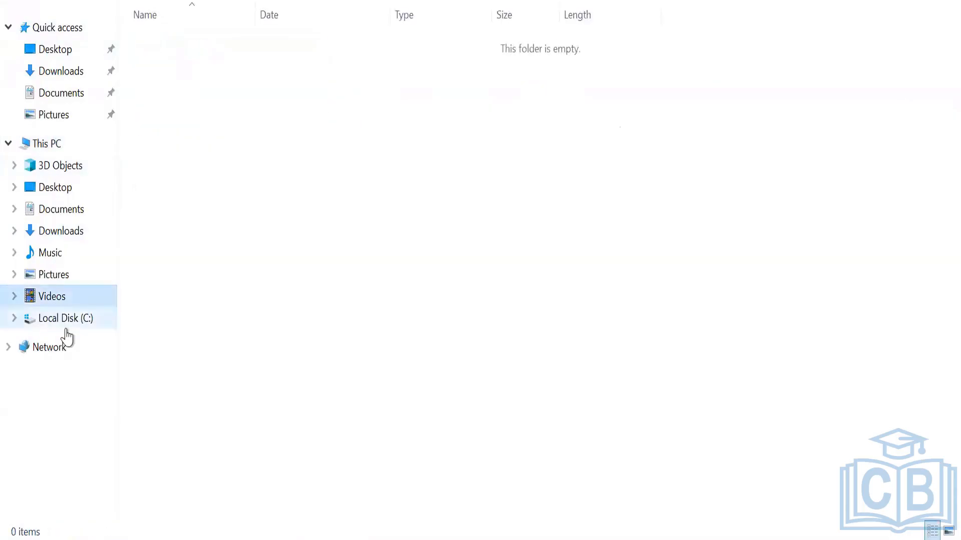
click(66, 324)
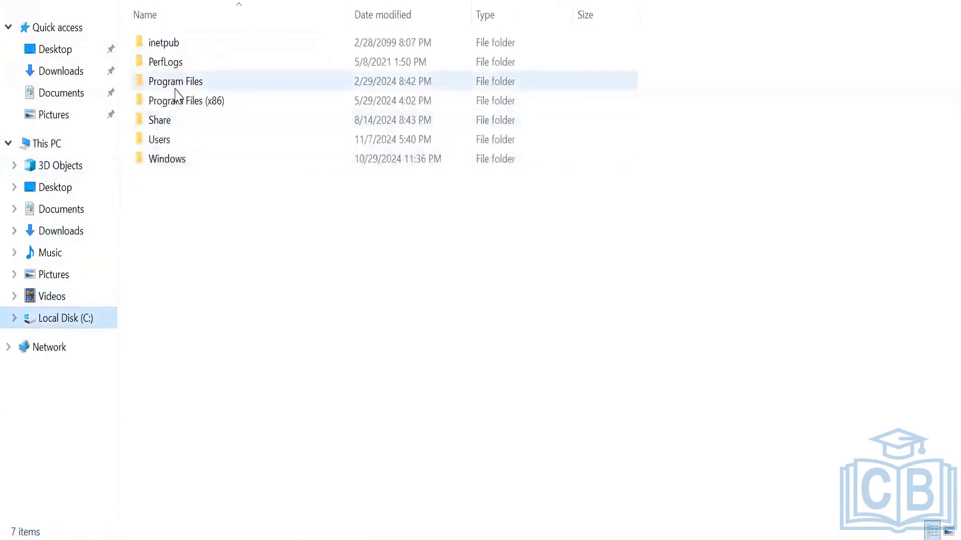
double_click(176, 88)
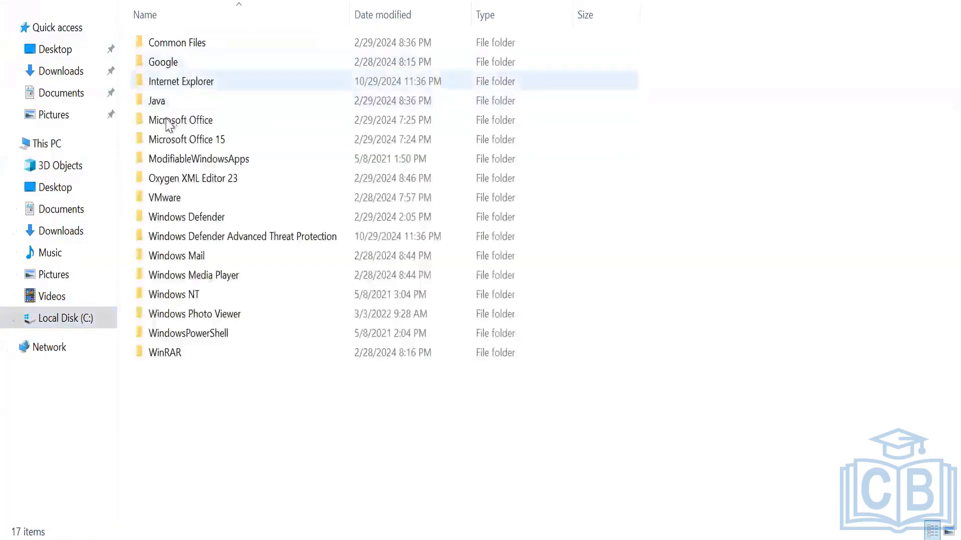
double_click(169, 106)
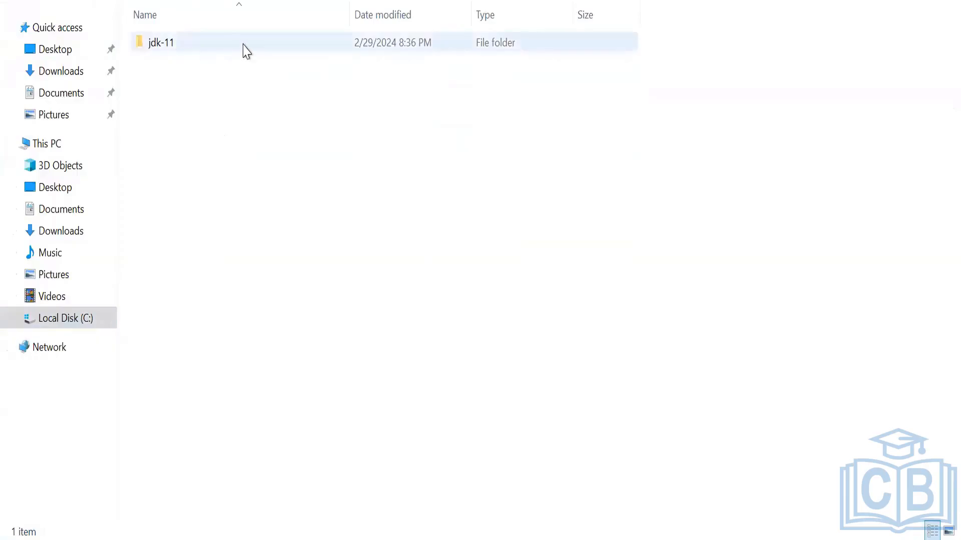
mouse_move(246, 50)
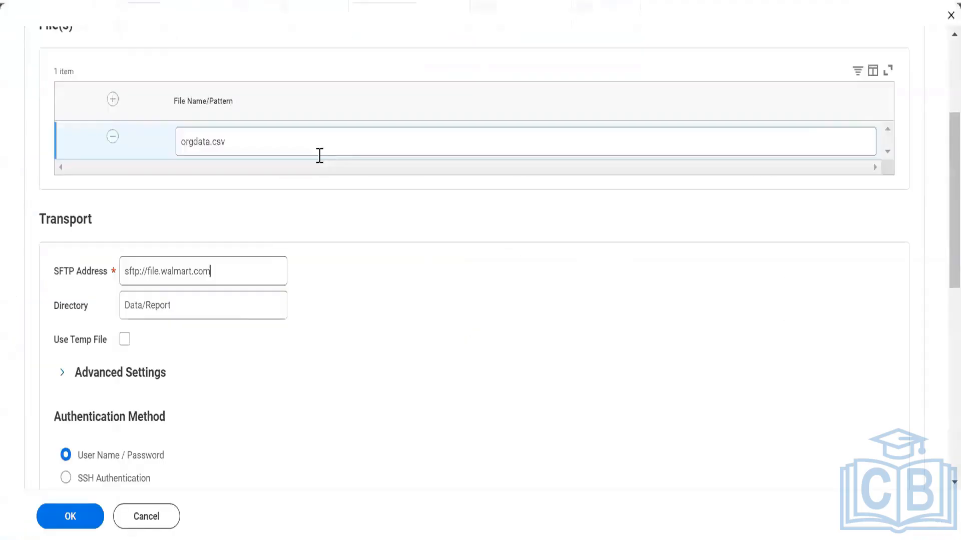
click(226, 271)
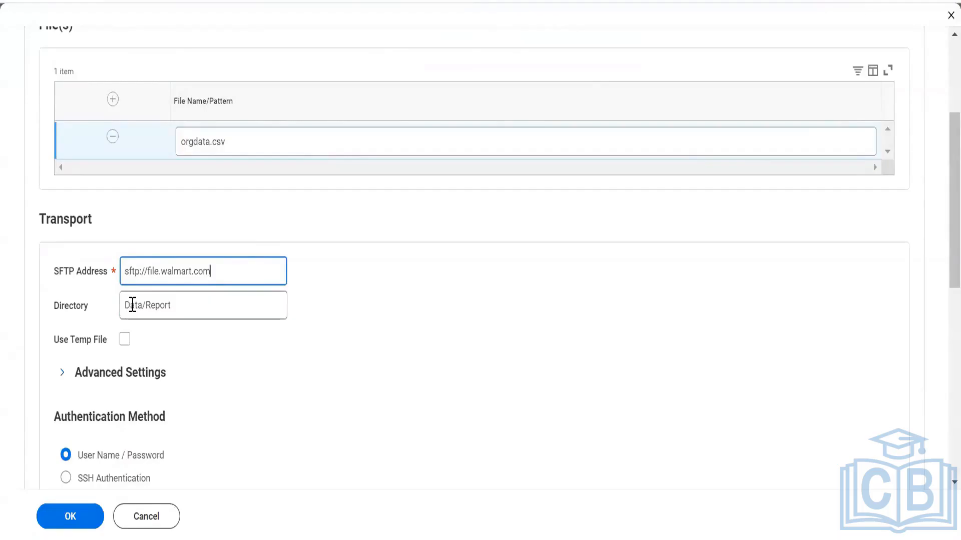
mouse_move(133, 305)
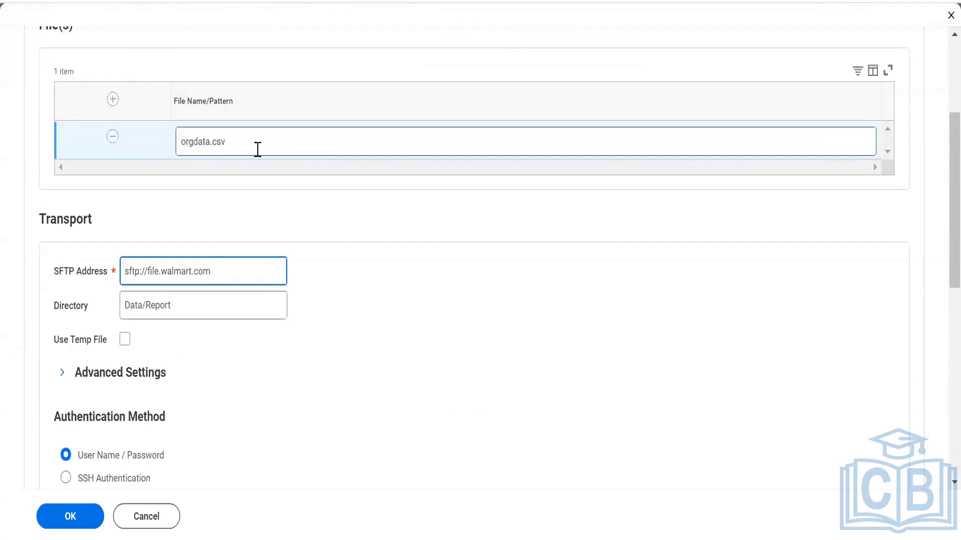
scroll(258, 150, down, 5)
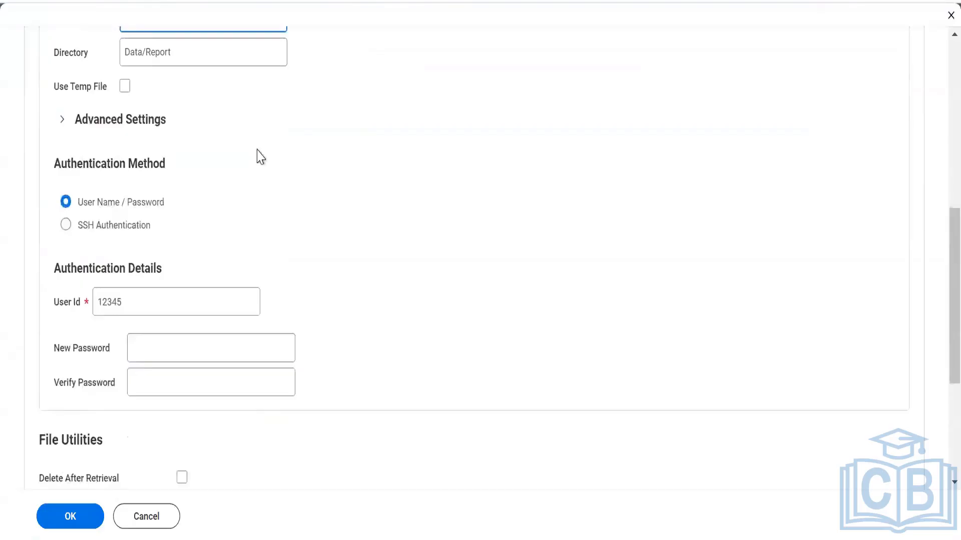
scroll(258, 150, up, 5)
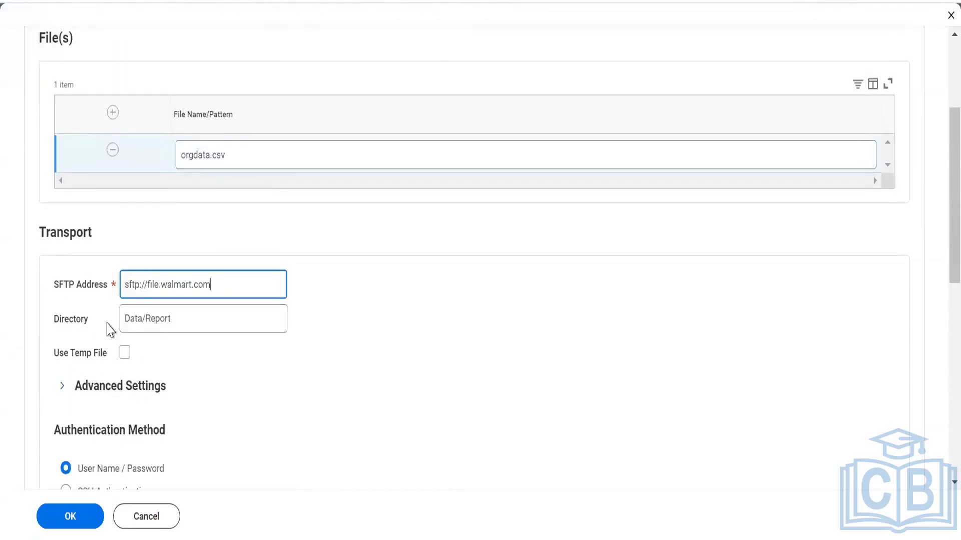
mouse_move(108, 328)
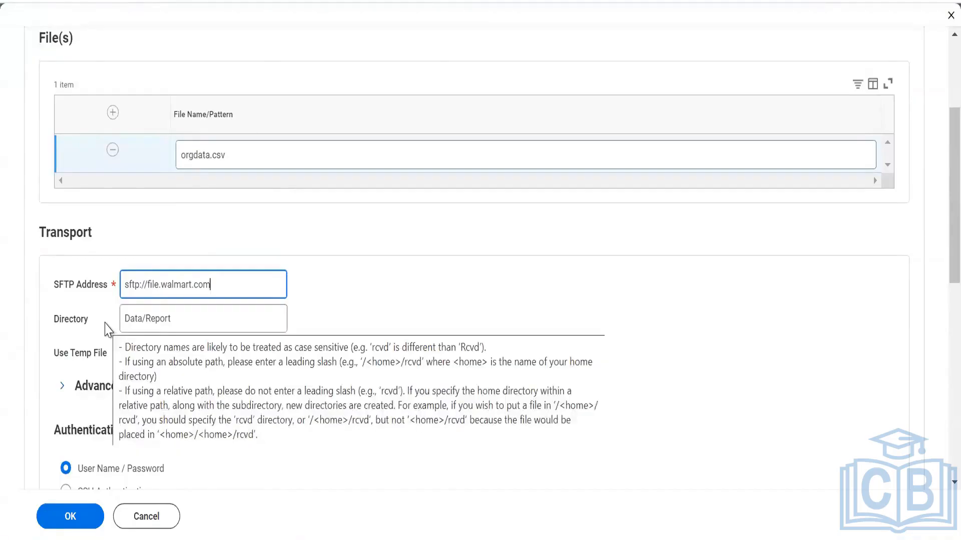
scroll(468, 274, up, 3)
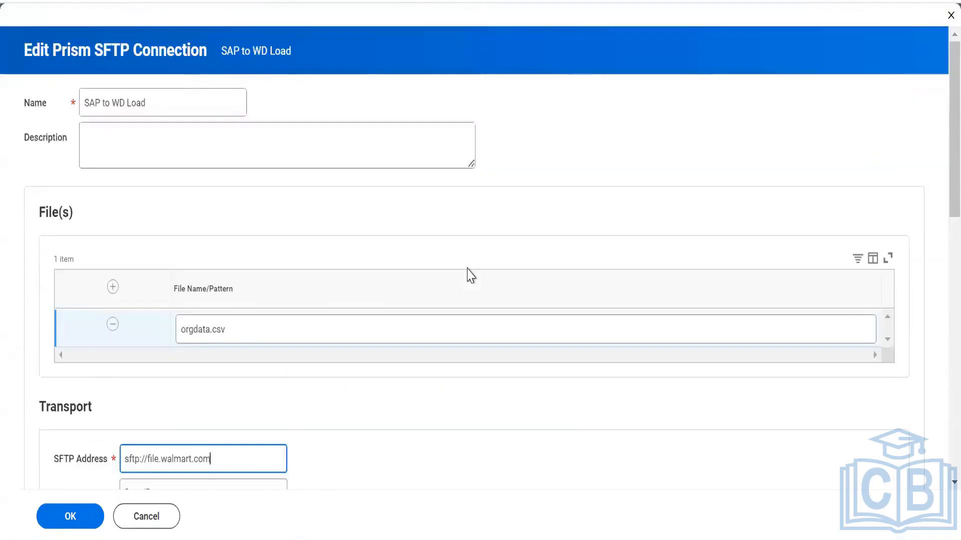
scroll(425, 250, down, 8)
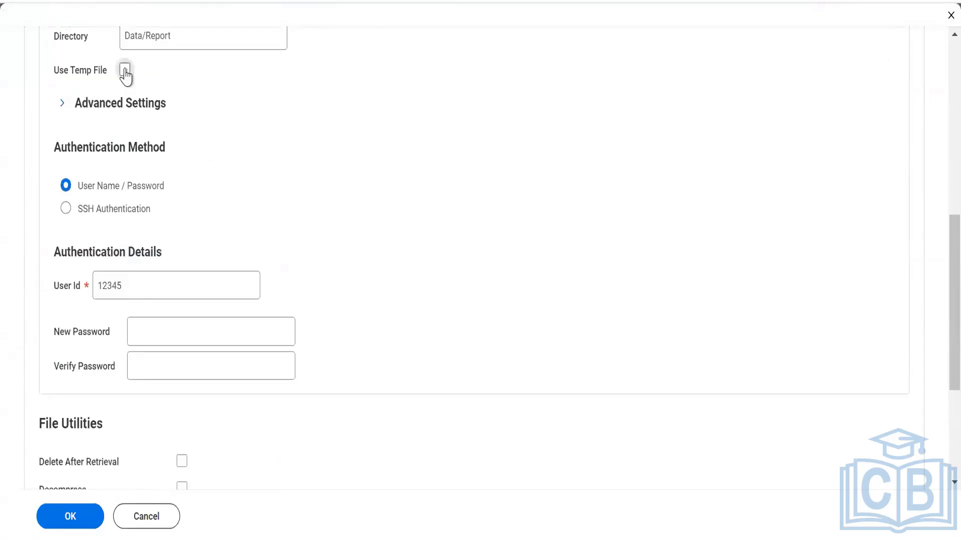
mouse_move(125, 75)
scroll(155, 144, down, 3)
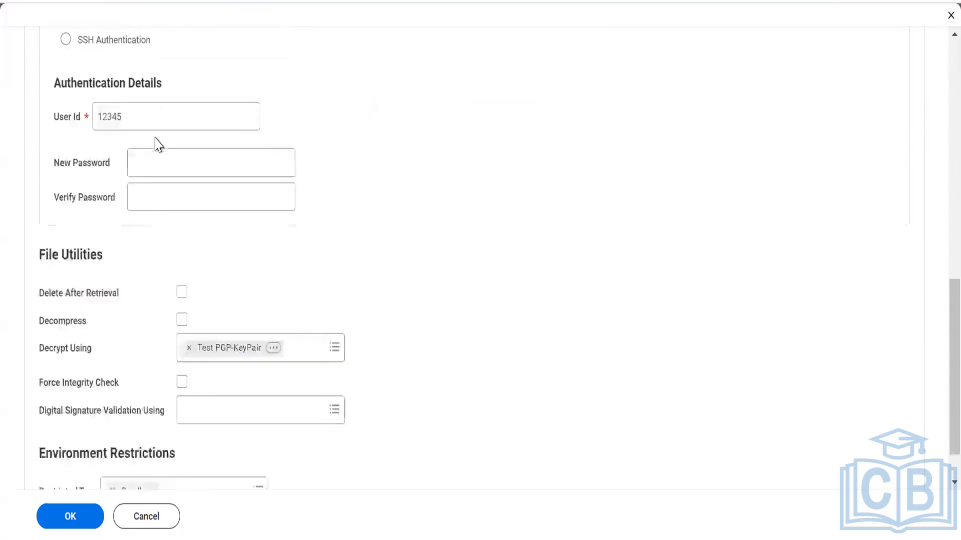
scroll(189, 145, up, 4)
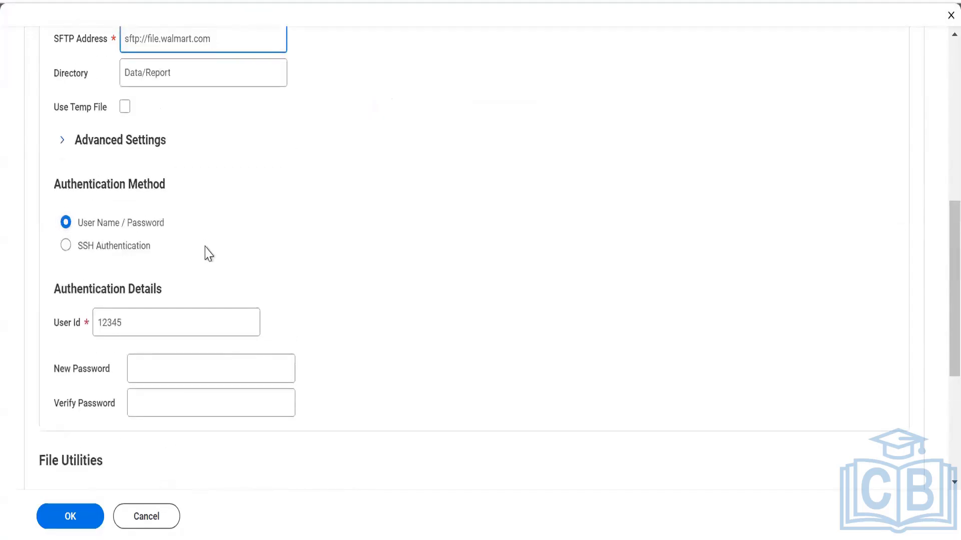
scroll(205, 251, down, 3)
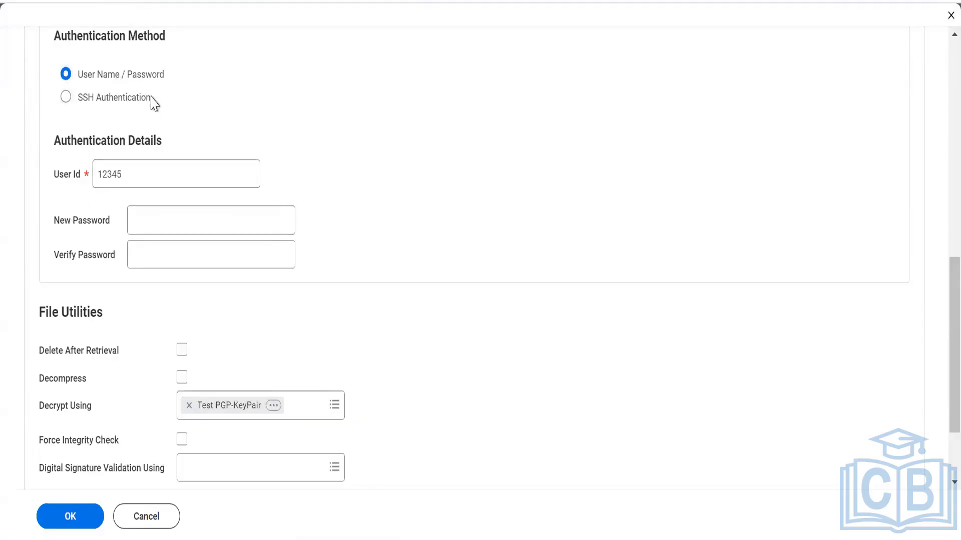
click(109, 104)
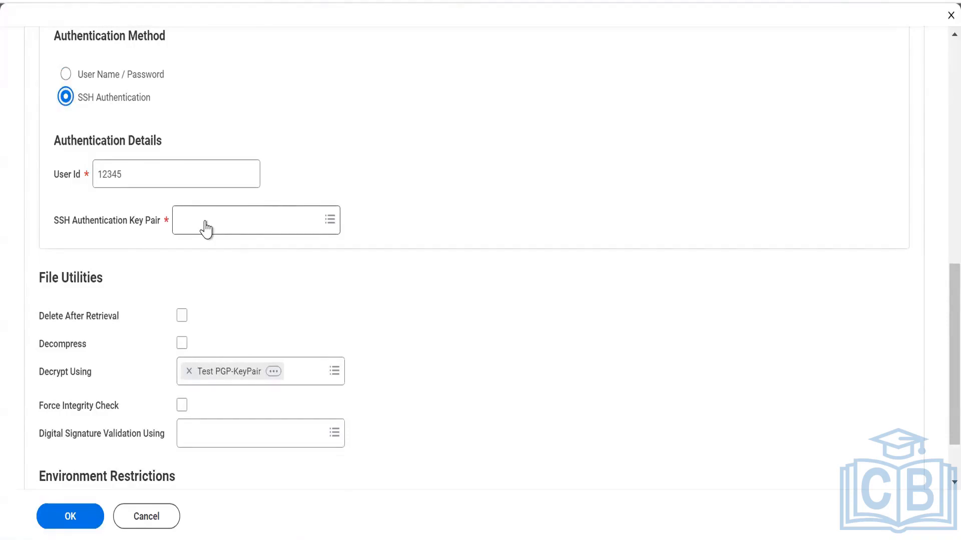
click(107, 80)
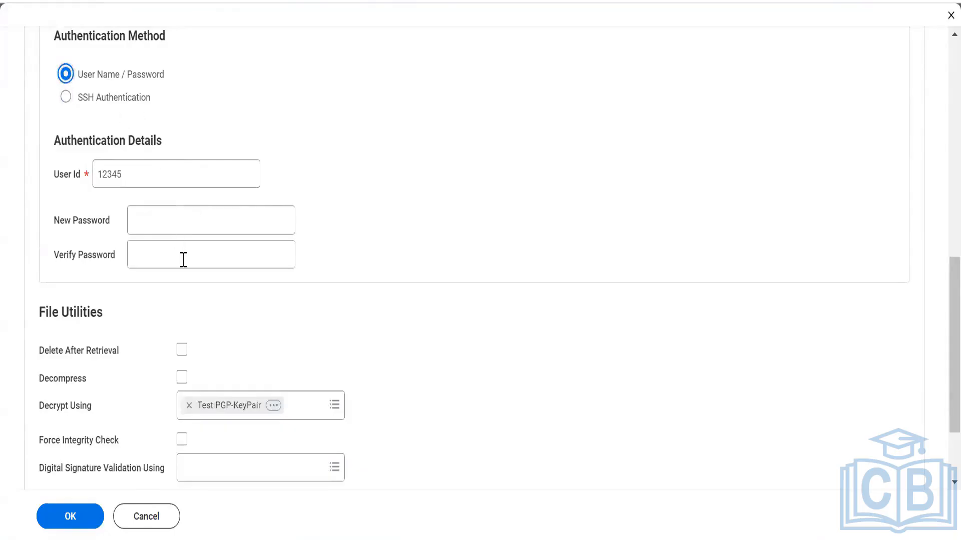
click(191, 229)
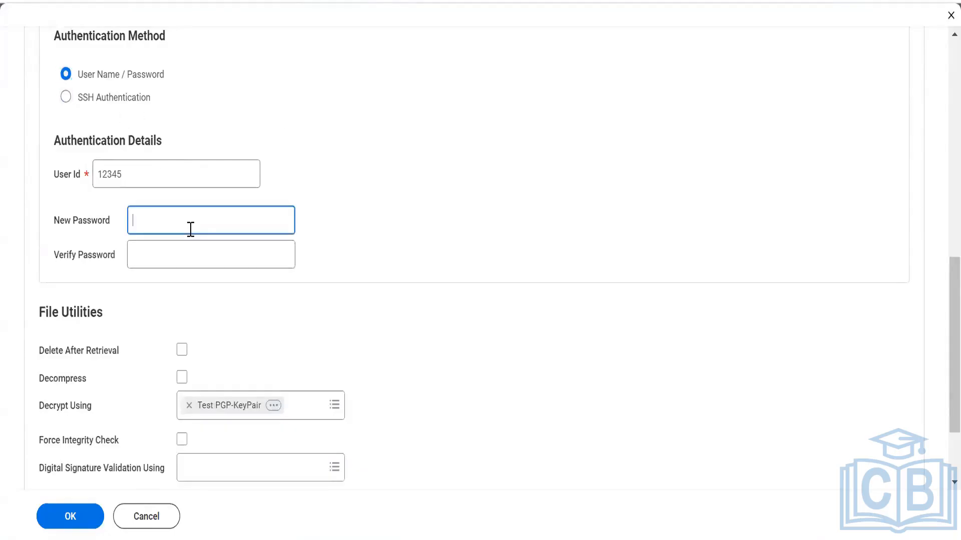
click(379, 225)
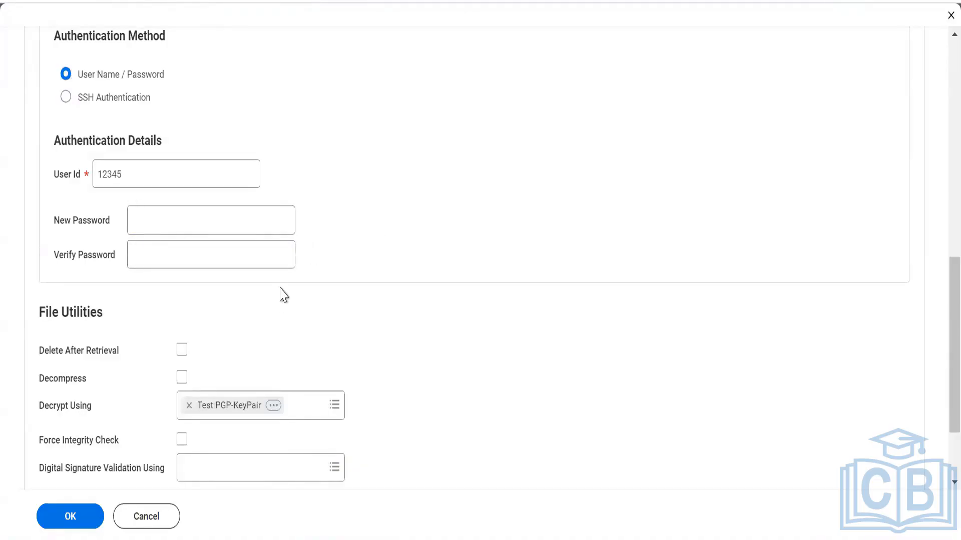
scroll(285, 300, down, 2)
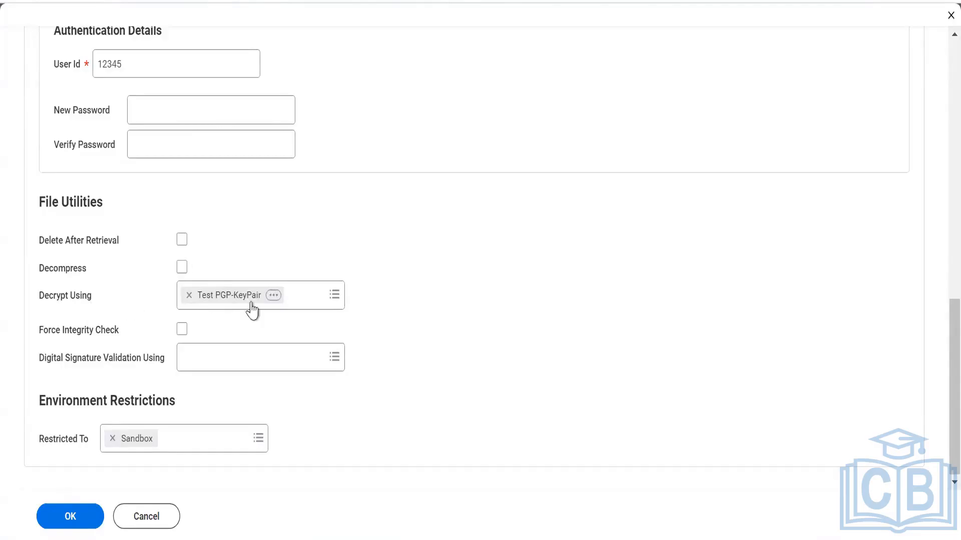
scroll(273, 309, up, 5)
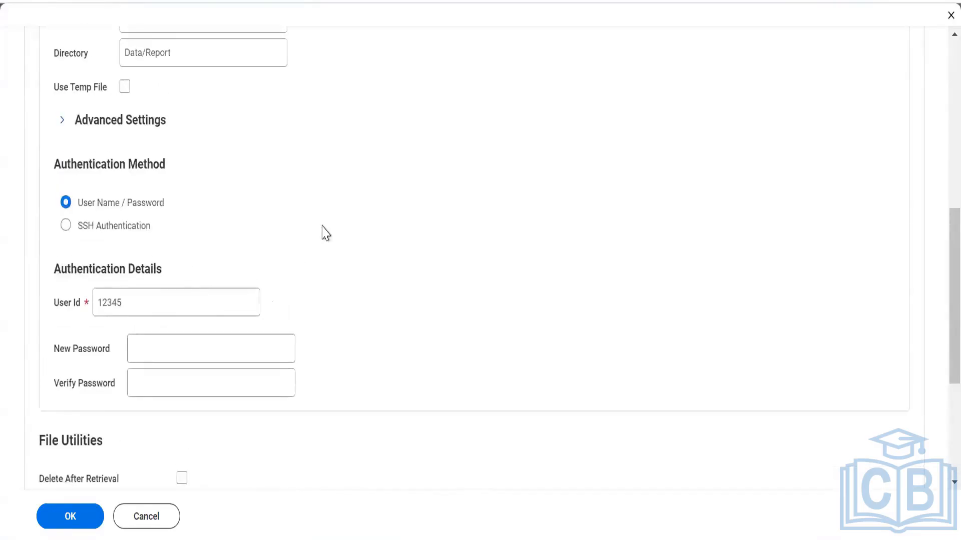
scroll(326, 233, up, 9)
click(238, 333)
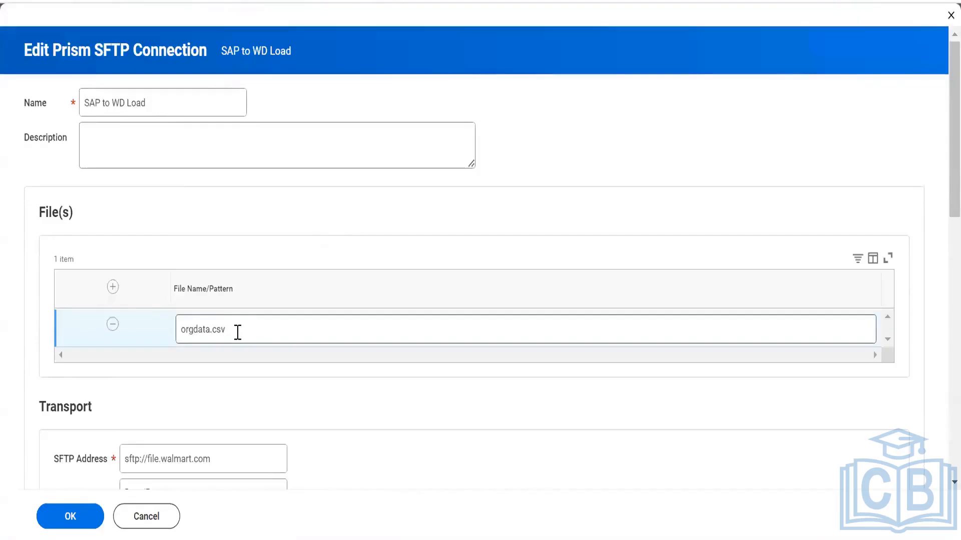
scroll(238, 332, down, 15)
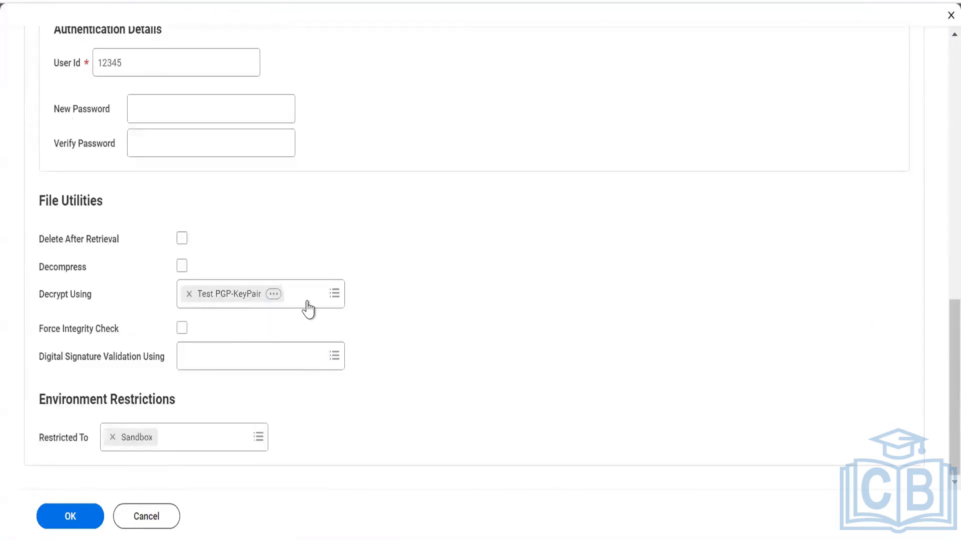
scroll(307, 309, up, 15)
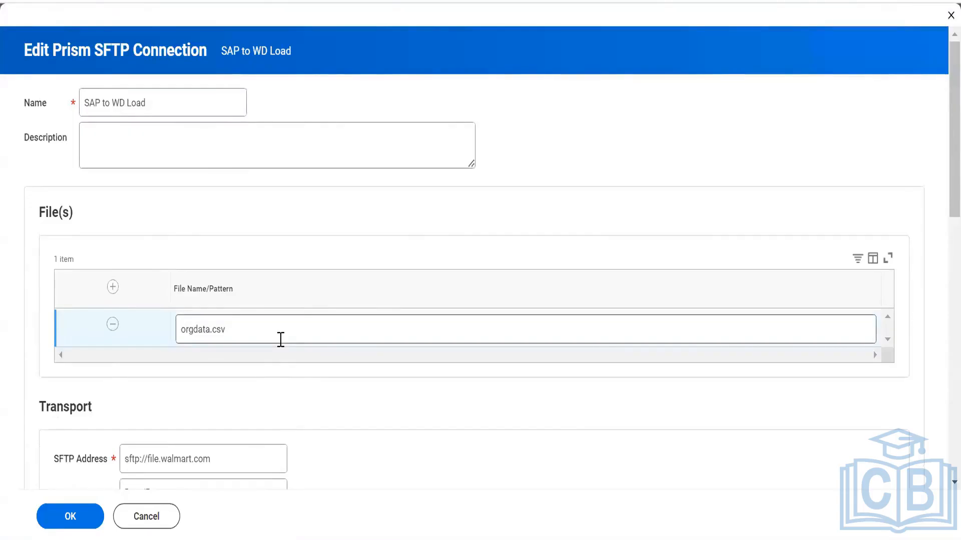
scroll(281, 340, down, 15)
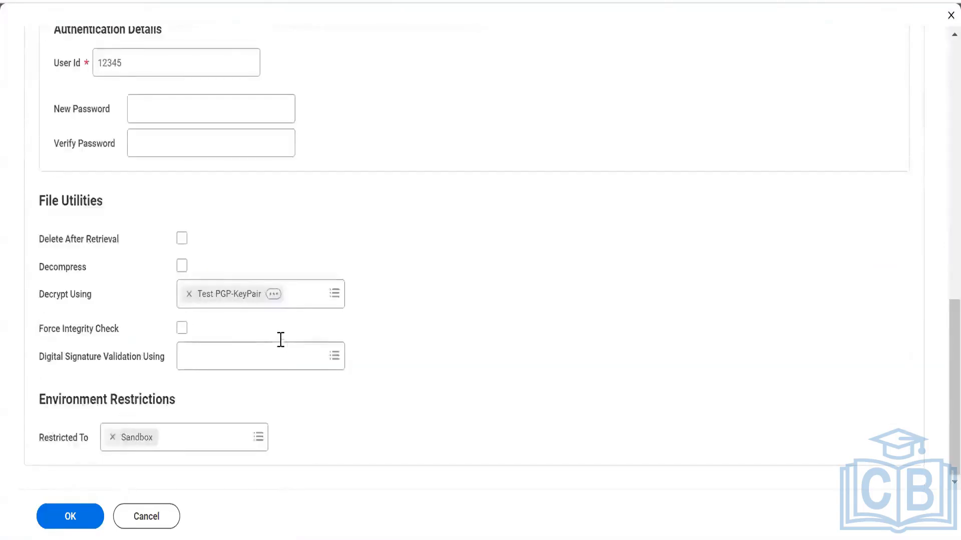
Open the Test PGP-KeyPair details and review its public key block, valid 09/19/2024–09/19/2027.
click(274, 298)
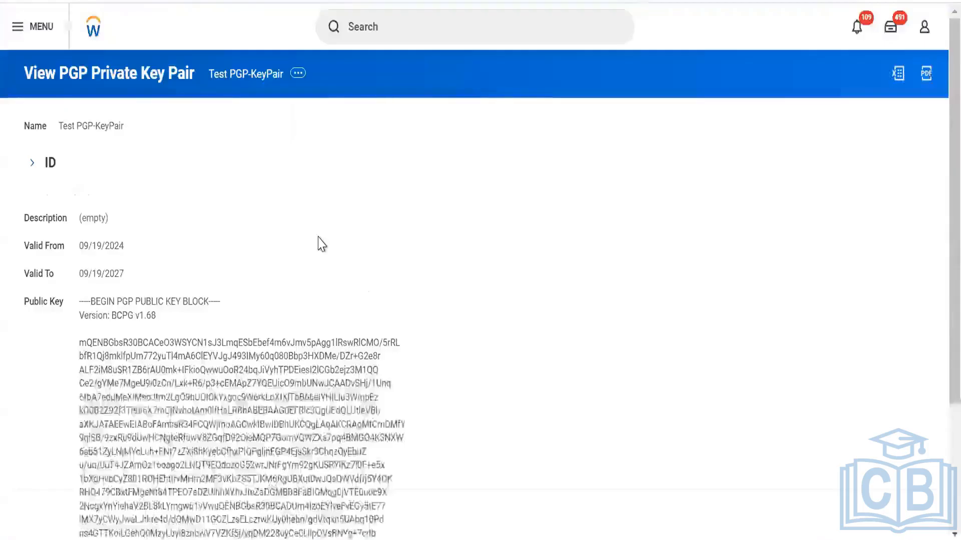
scroll(318, 243, down, 4)
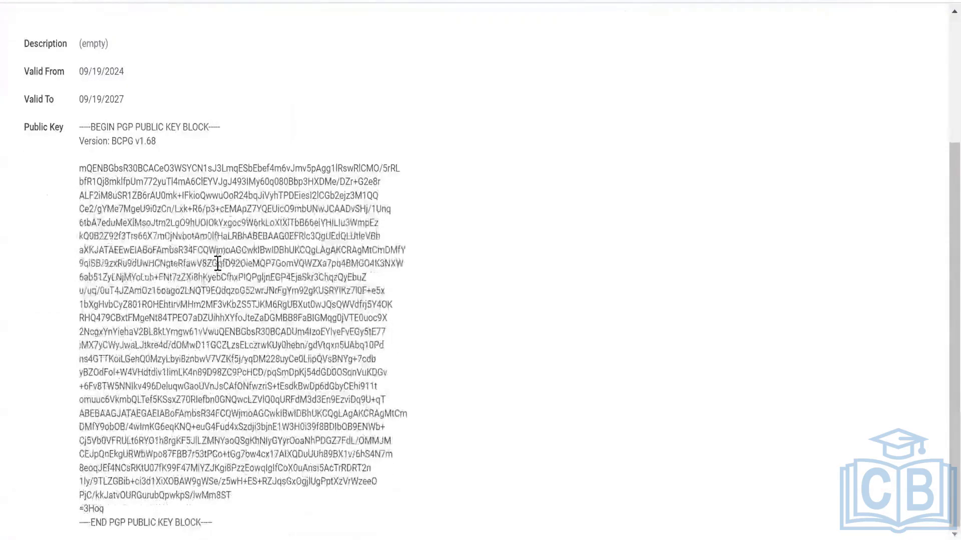
scroll(217, 264, up, 3)
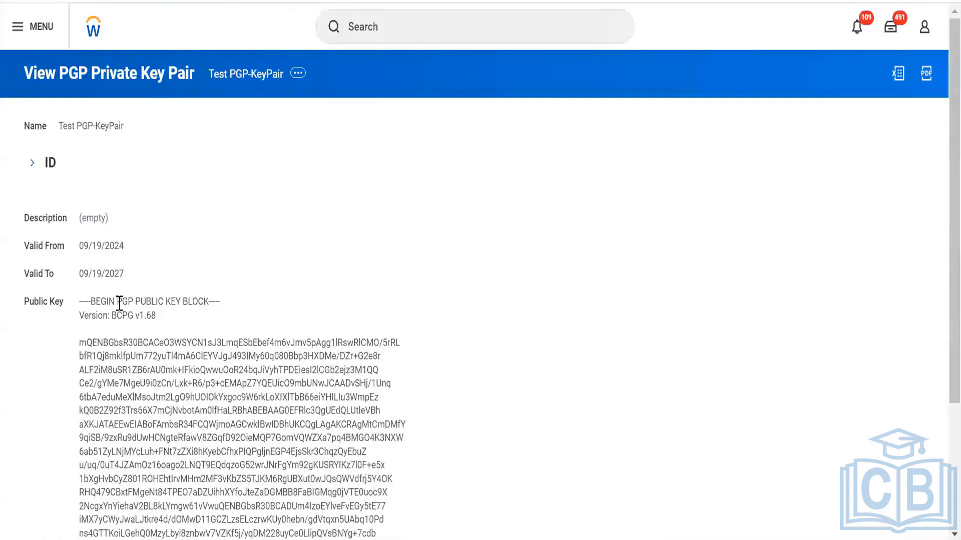
scroll(205, 315, down, 3)
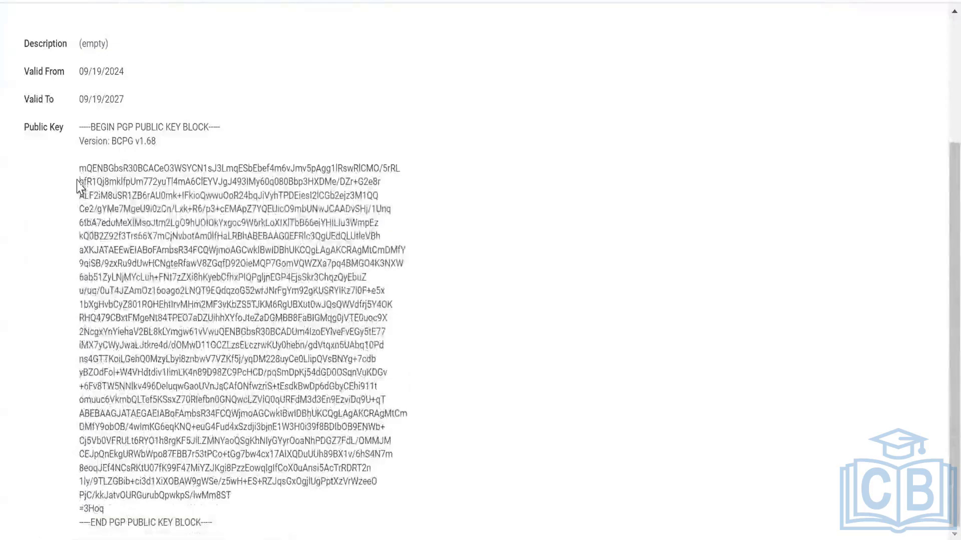
drag(80, 126, 276, 516)
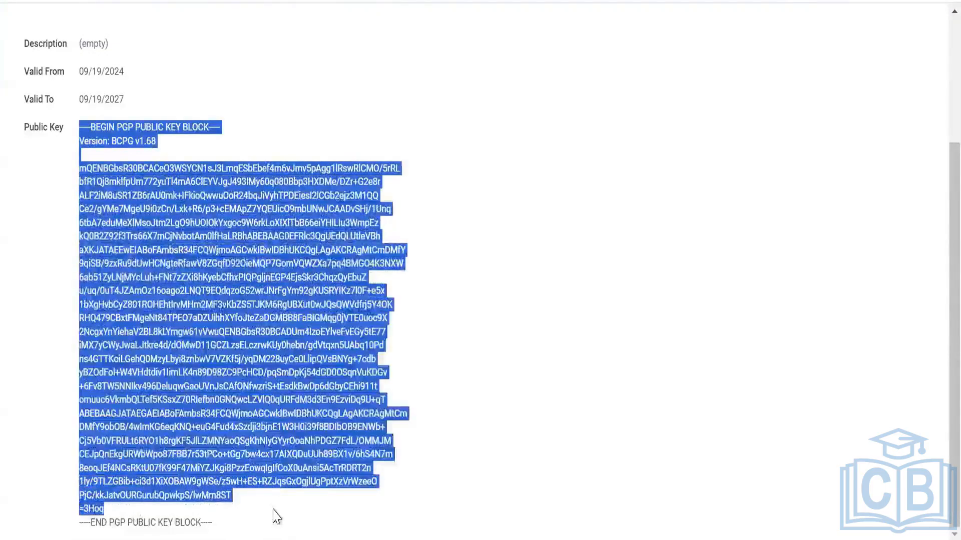
click(190, 304)
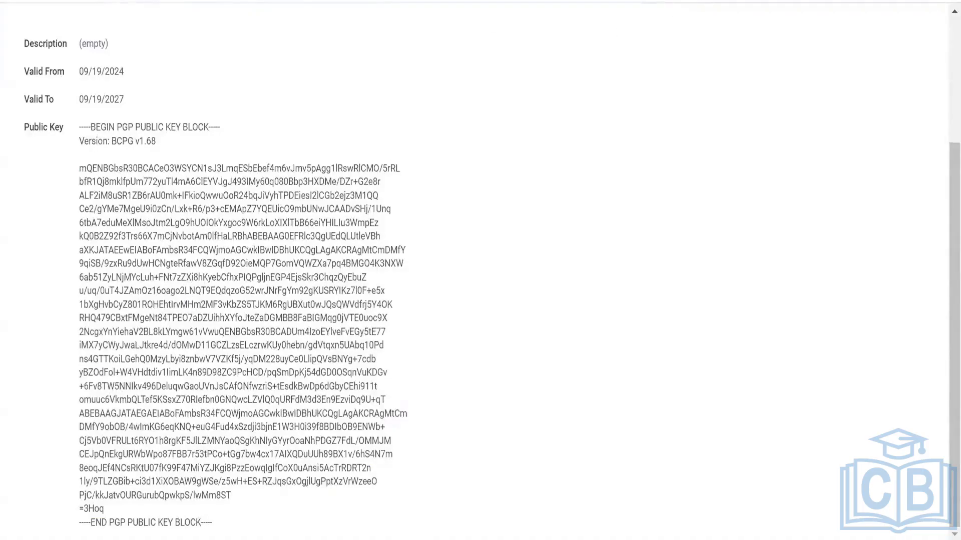
click(582, 1)
text(001)
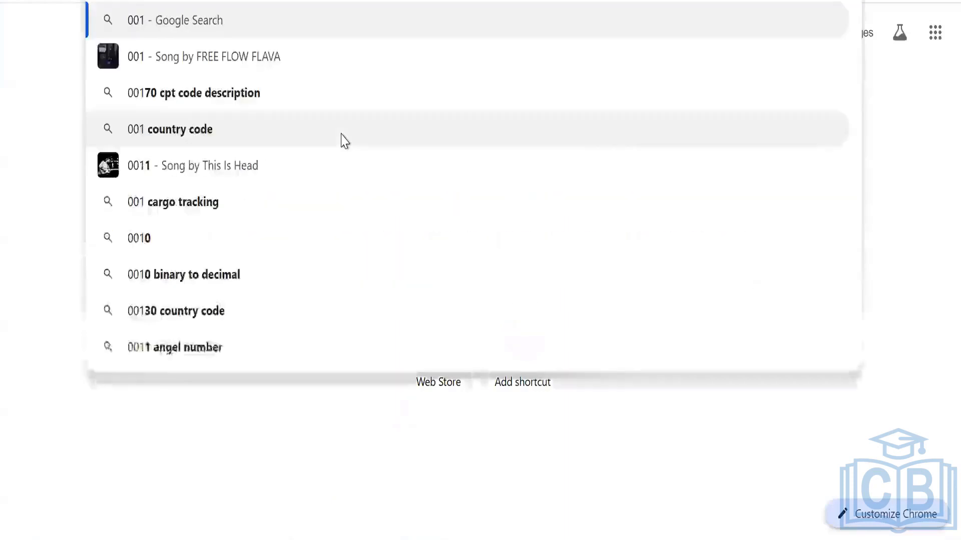
text( A)
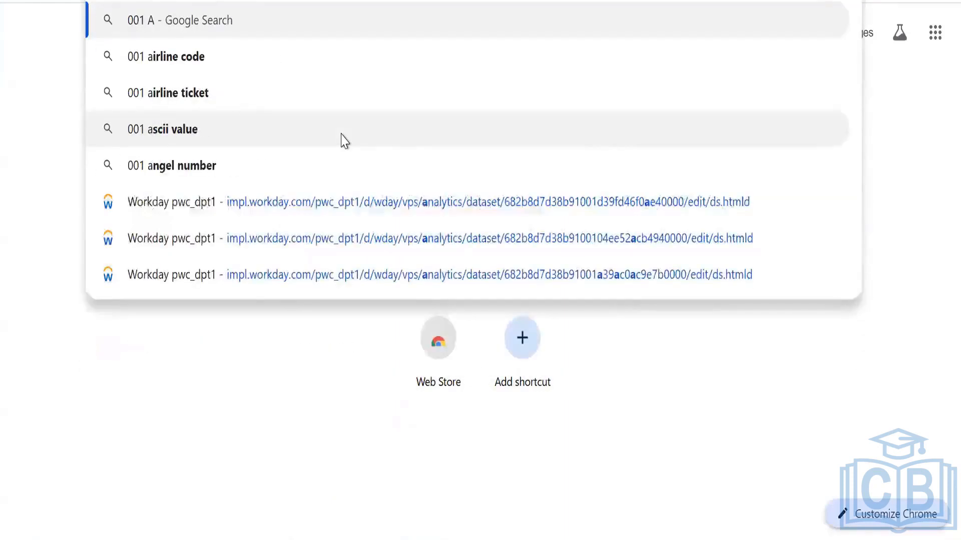
text( 000)
key(BackSpace)
key(BackSpace)
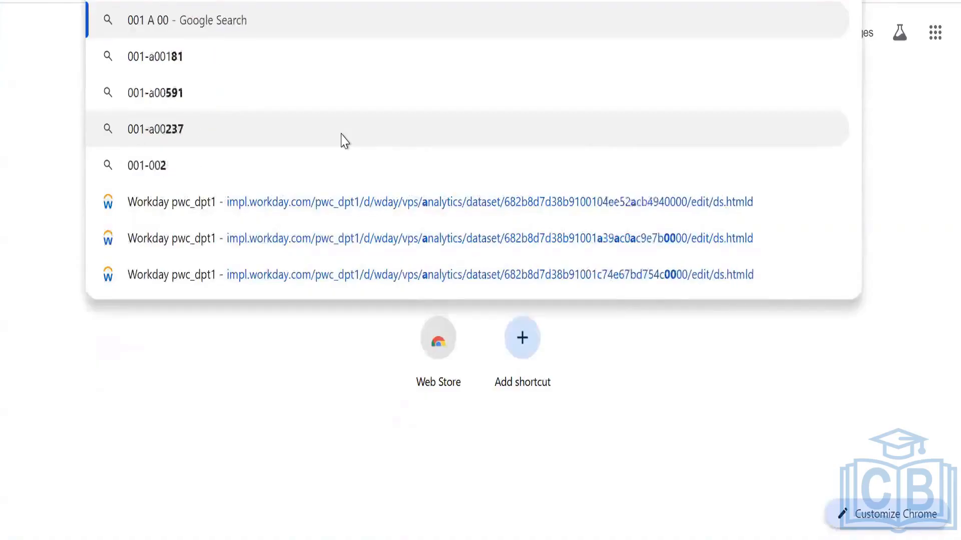
text(20)
key(BackSpace)
key(BackSpace)
text(10)
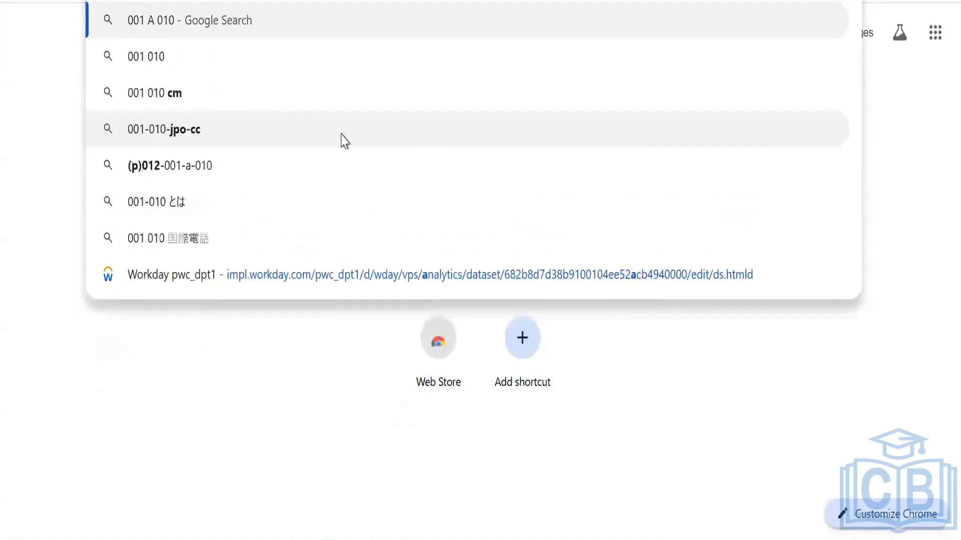
text( B)
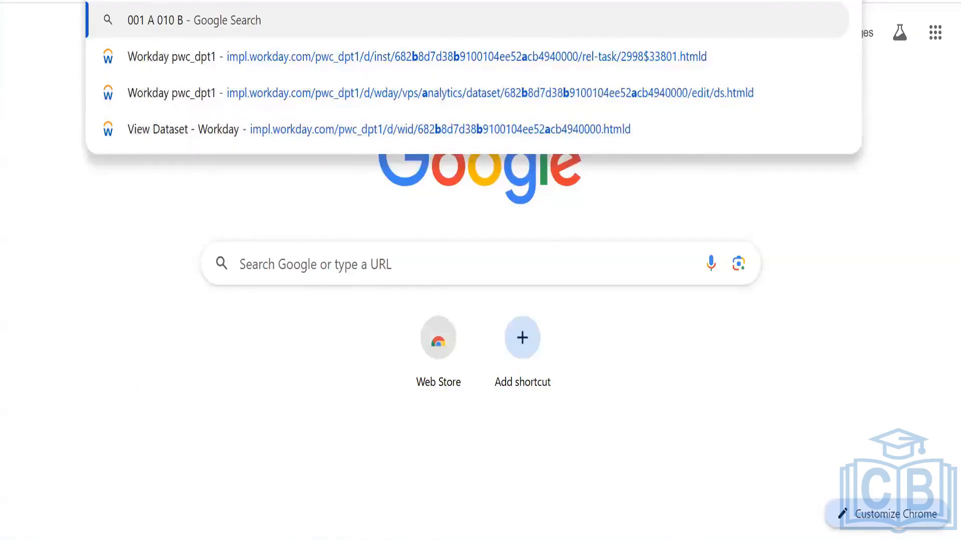
text(A)
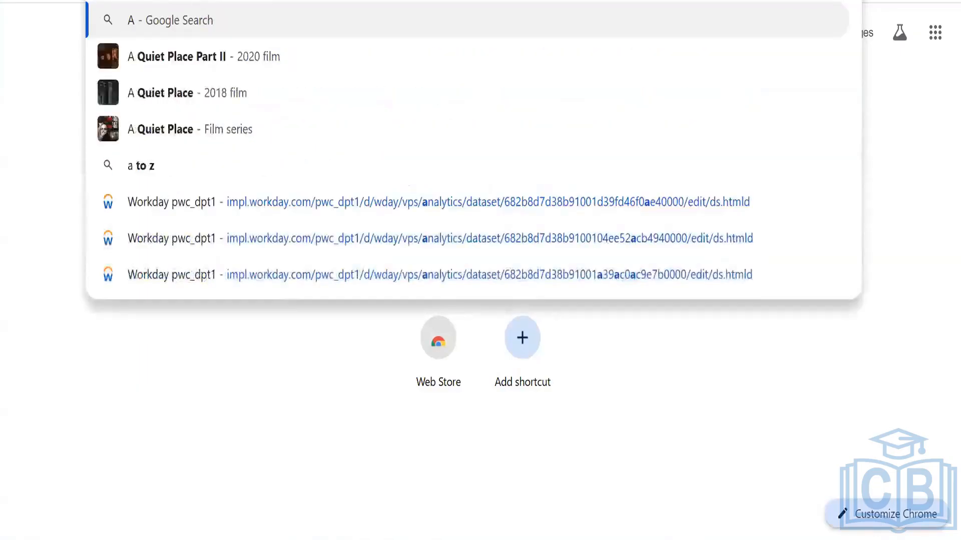
text( 00)
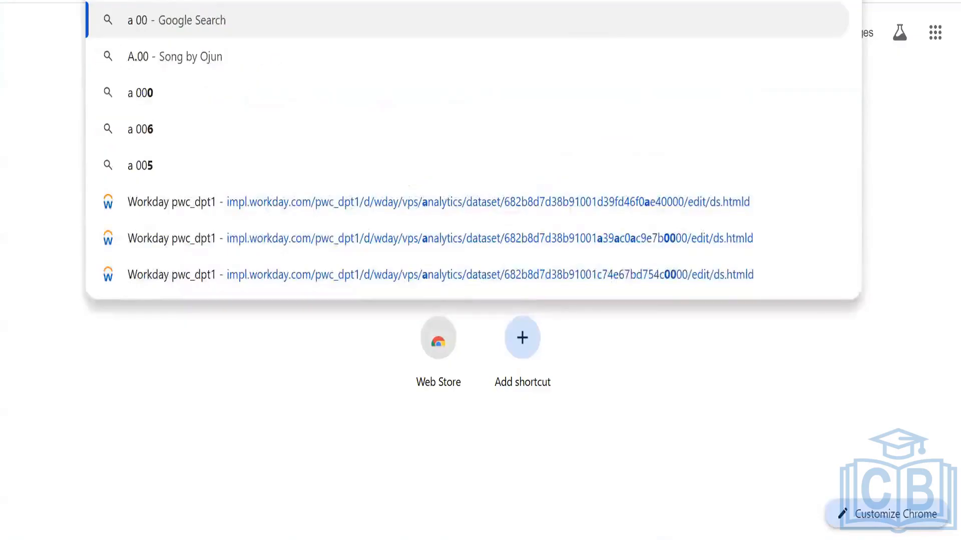
text(1)
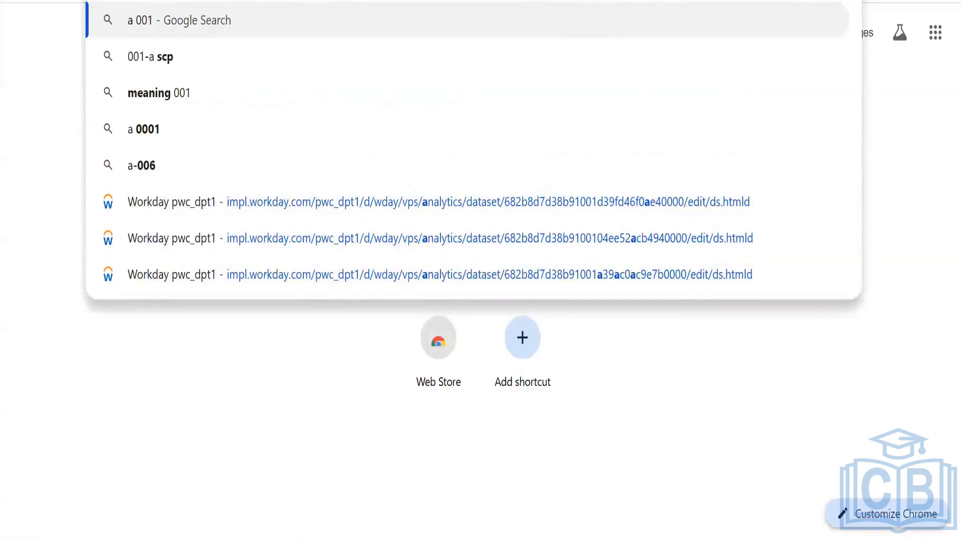
key(BackSpace)
key(BackSpace)
key(BackSpace)
key(BackSpace)
key(BackSpace)
text(001)
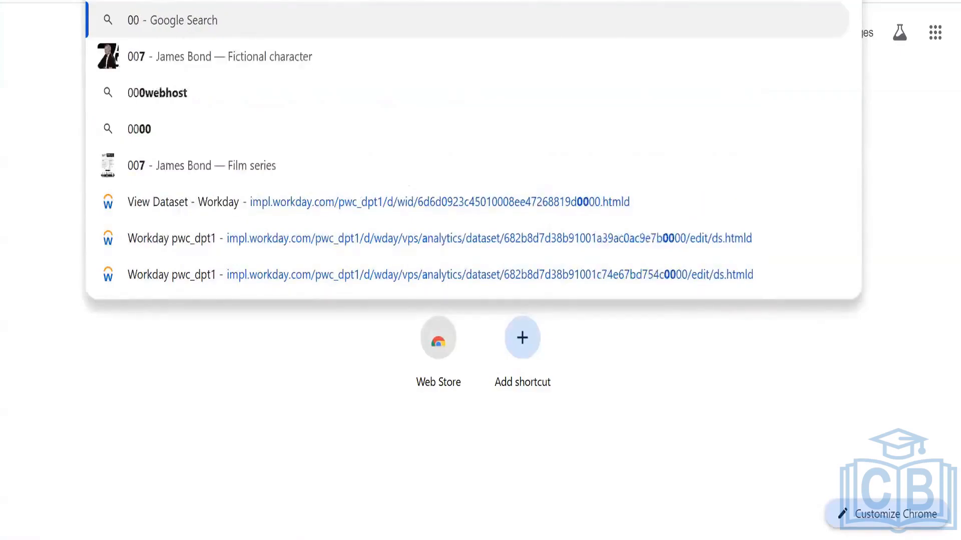
text( A)
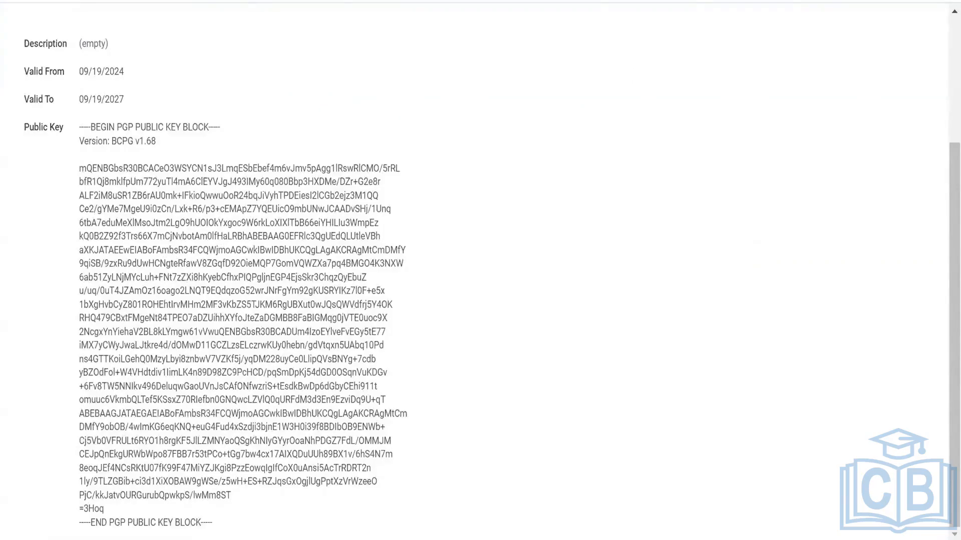
Close the PGP key pair popup and scroll the connection form down to File Utilities.
key(ctrl+t)
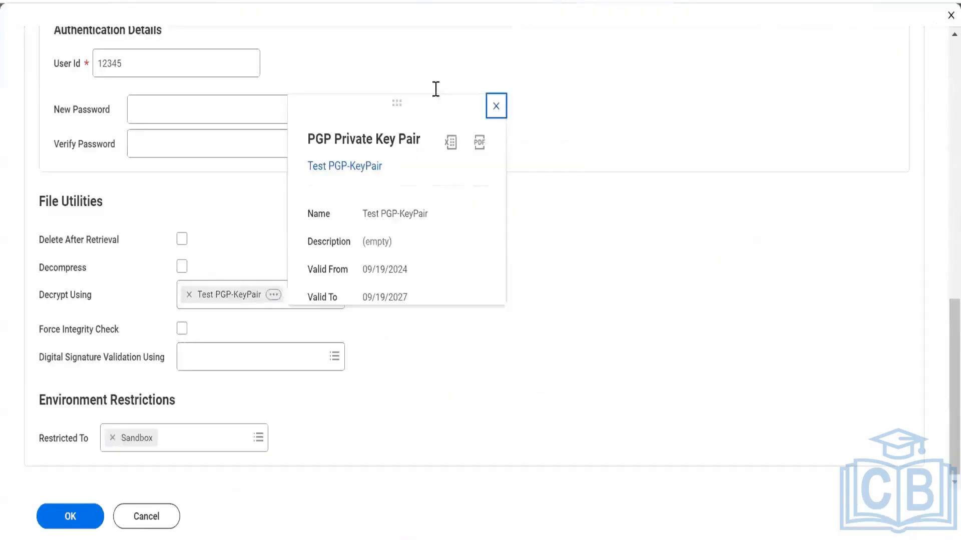
click(496, 107)
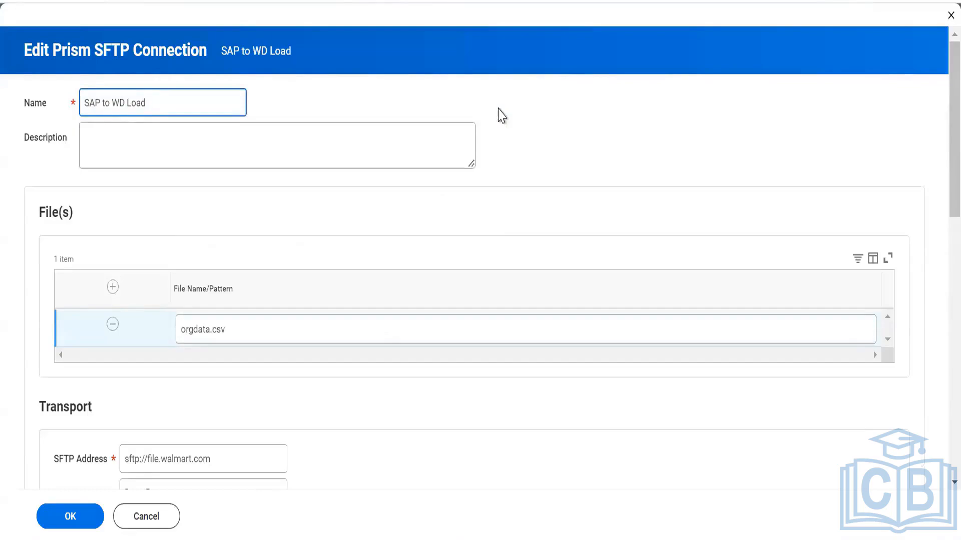
scroll(500, 115, down, 13)
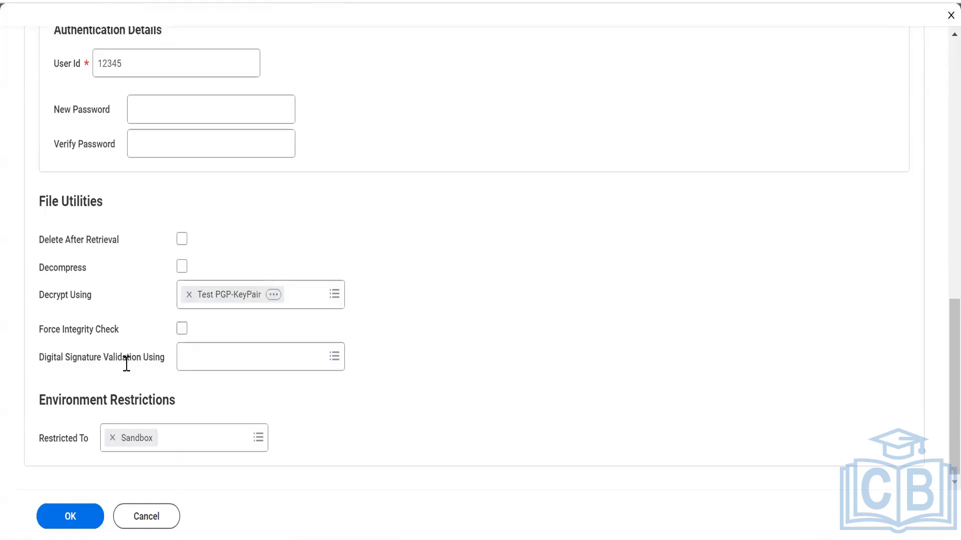
Leave Digital Signature Validation Using empty and open the Restricted To list, Sandbox checked.
click(190, 361)
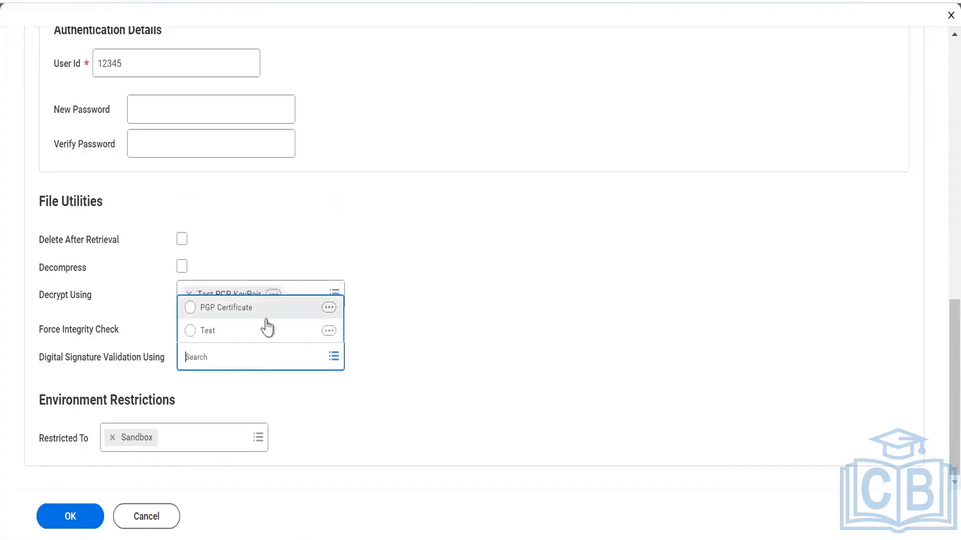
click(419, 332)
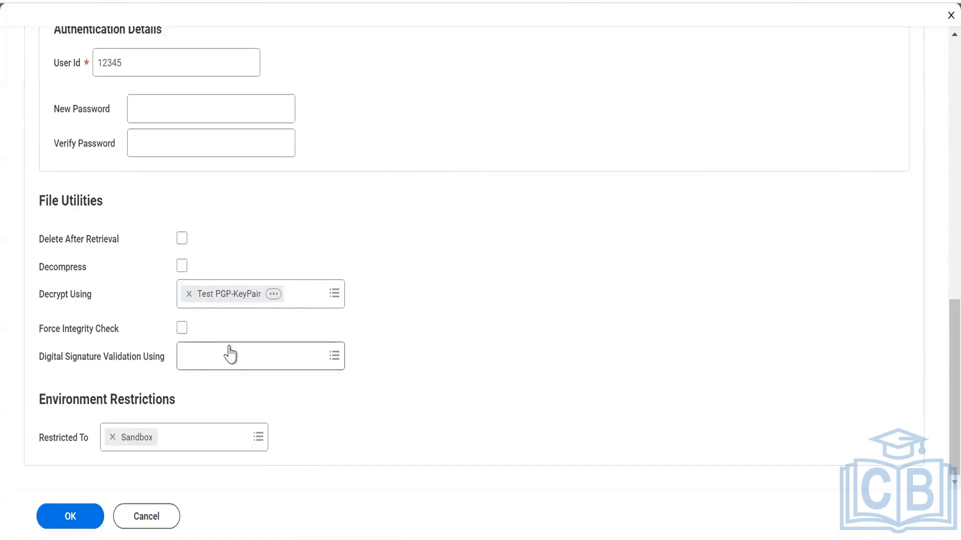
click(177, 441)
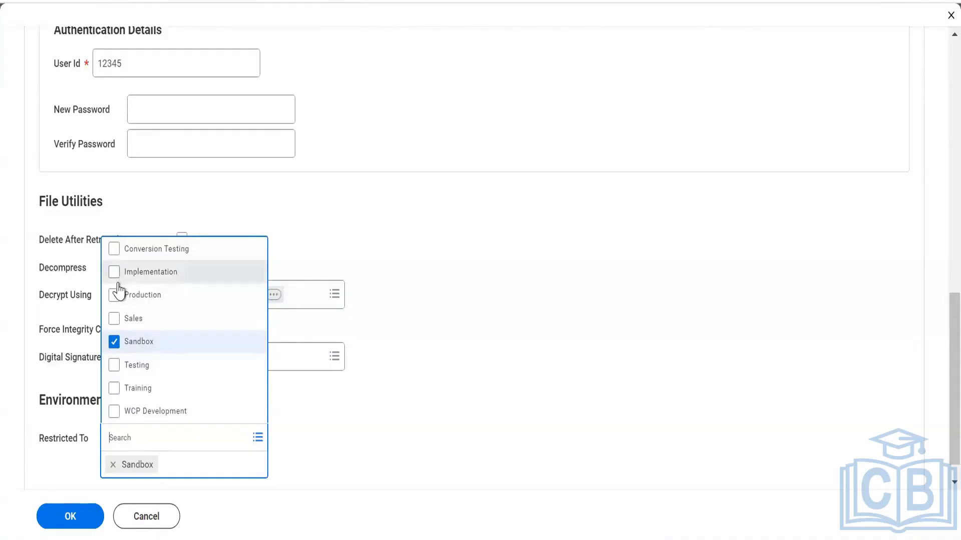
Add Implementation to the SAP to WD Load connection's restrictions alongside Sandbox.
scroll(393, 292, up, 10)
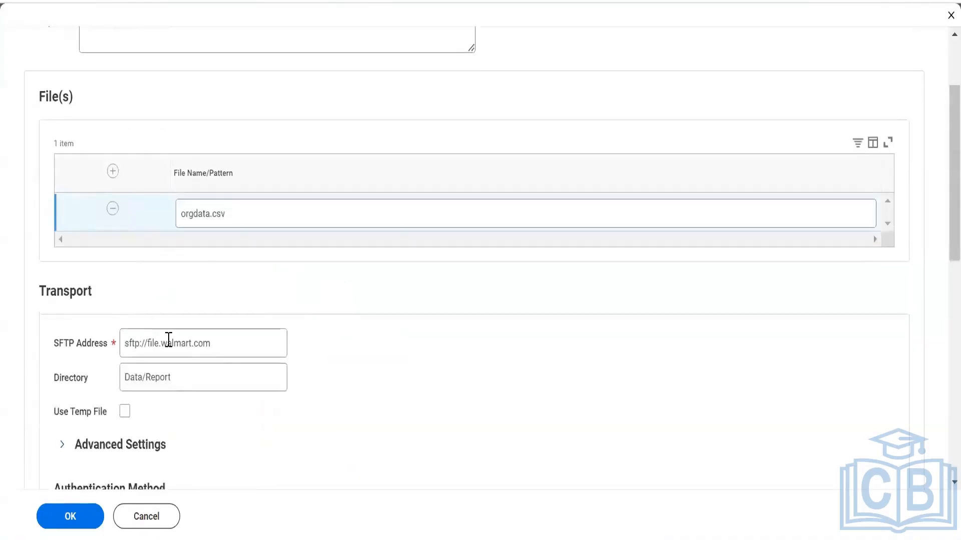
scroll(76, 368, down, 10)
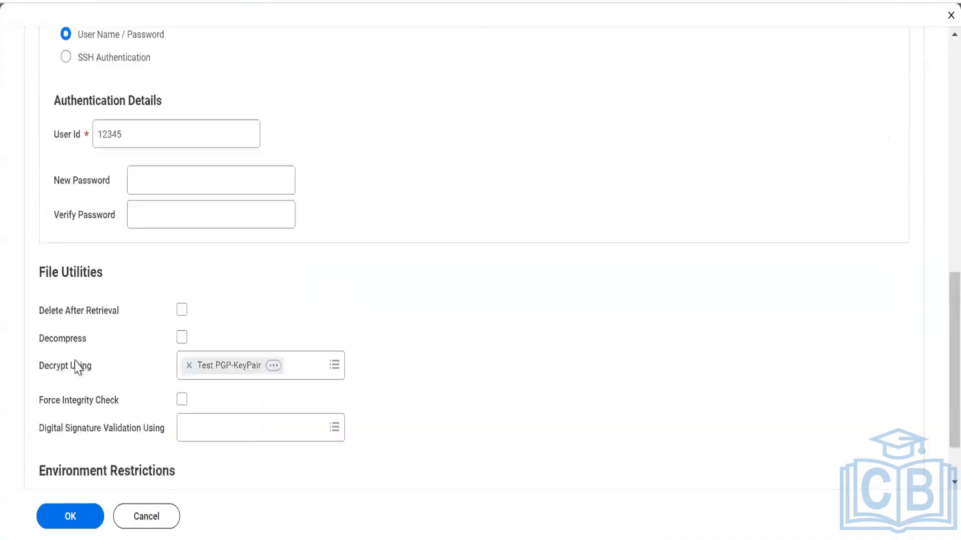
click(182, 437)
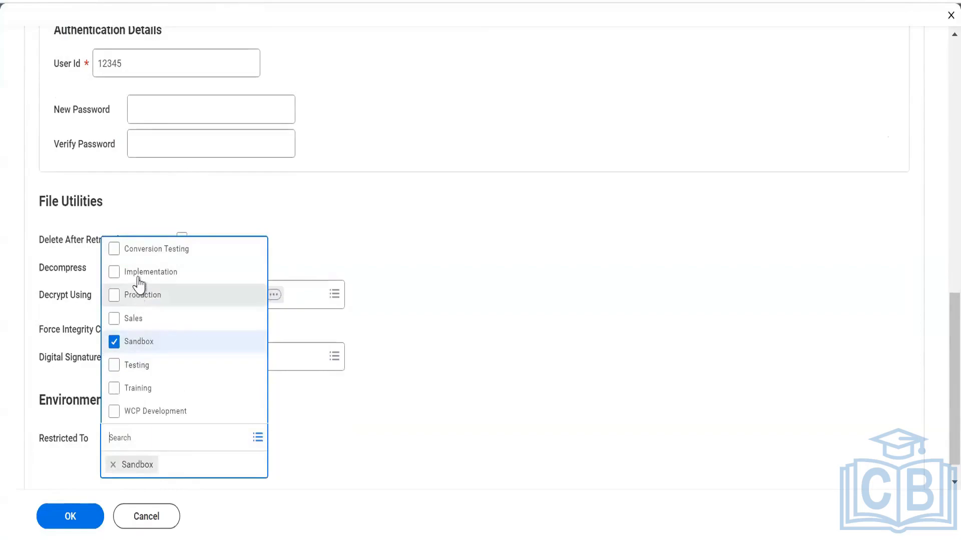
click(139, 273)
click(518, 315)
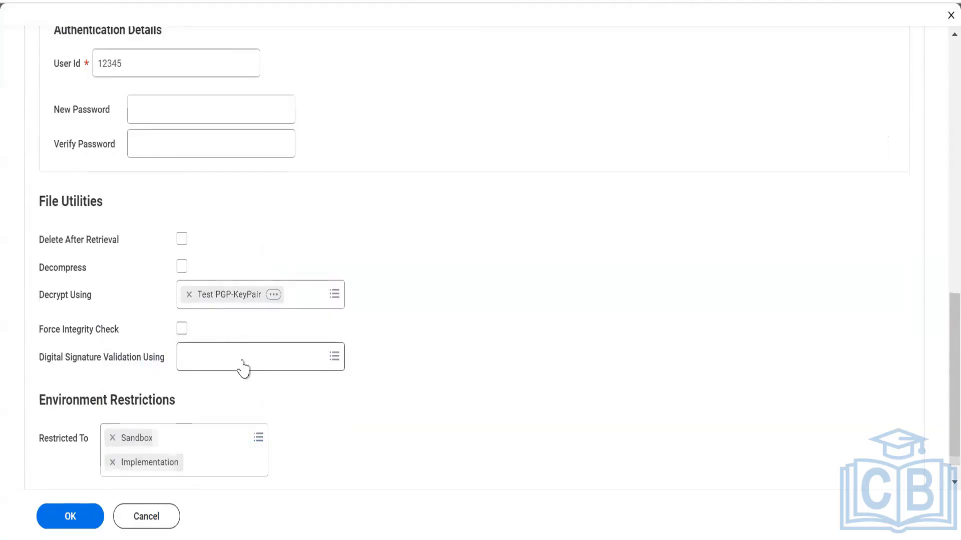
scroll(208, 258, up, 10)
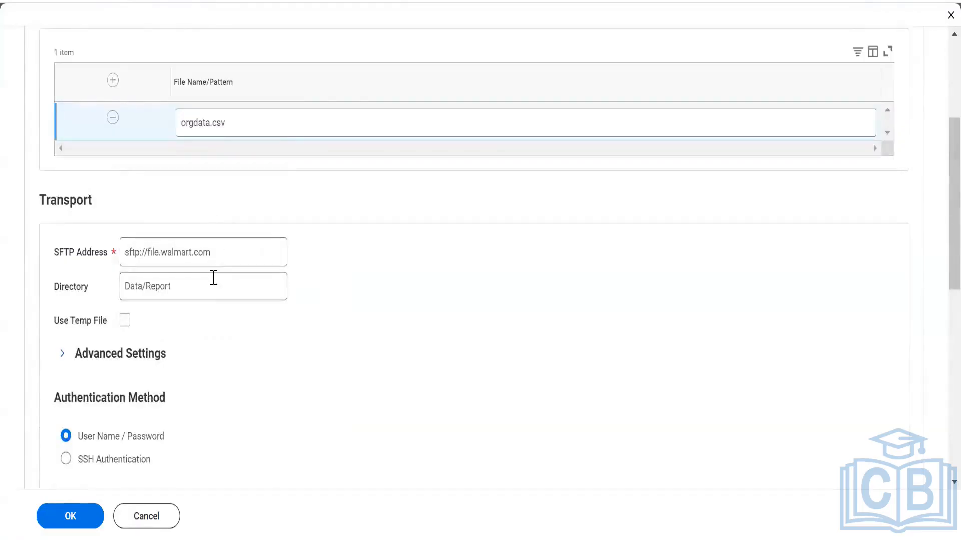
Try test and prod subfolders in the Directory path, leaving it as Data/Report/.
click(213, 278)
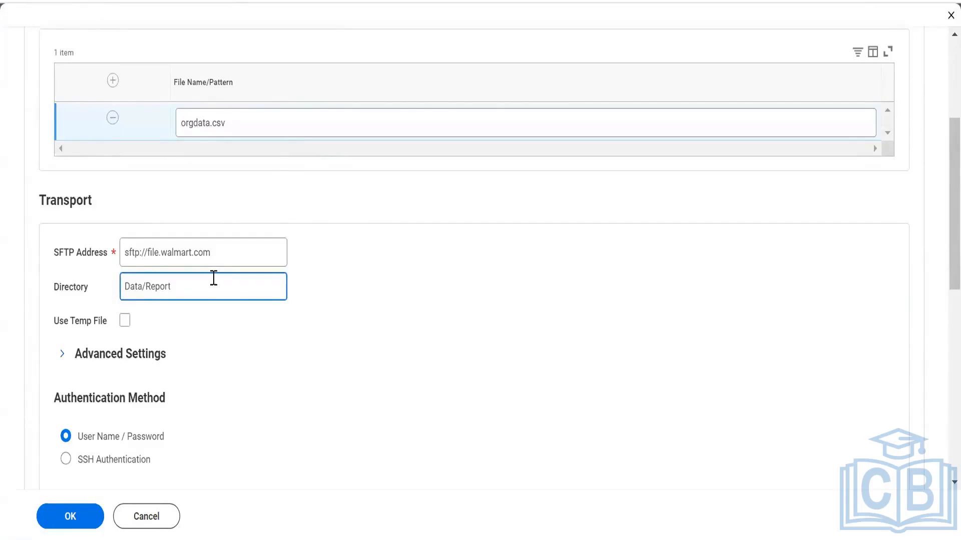
text(/test)
key(BackSpace)
key(BackSpace)
text(st)
key(BackSpace)
key(BackSpace)
key(BackSpace)
key(BackSpace)
text(prod)
key(BackSpace)
key(BackSpace)
key(BackSpace)
key(BackSpace)
Confirm the Restricted To environments remain Sandbox and Implementation.
scroll(318, 371, down, 10)
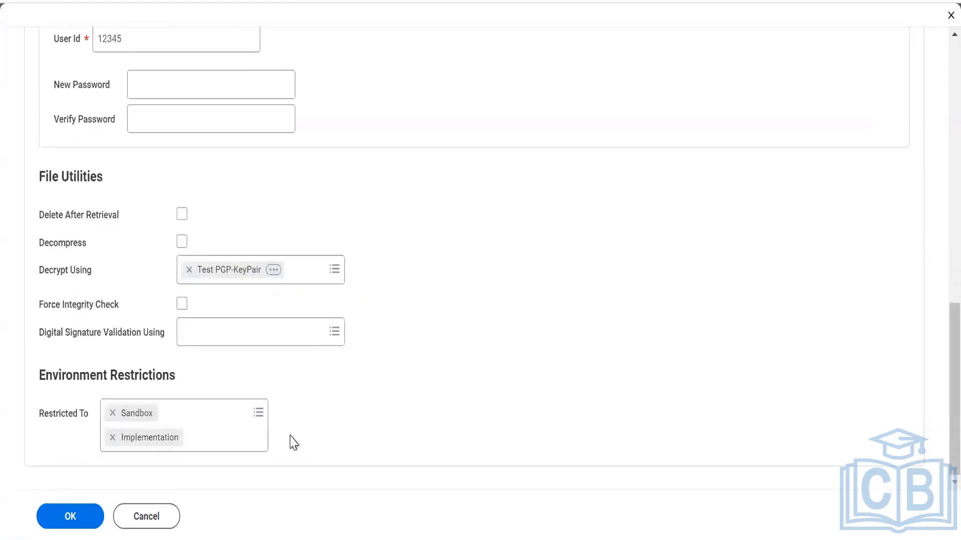
click(231, 422)
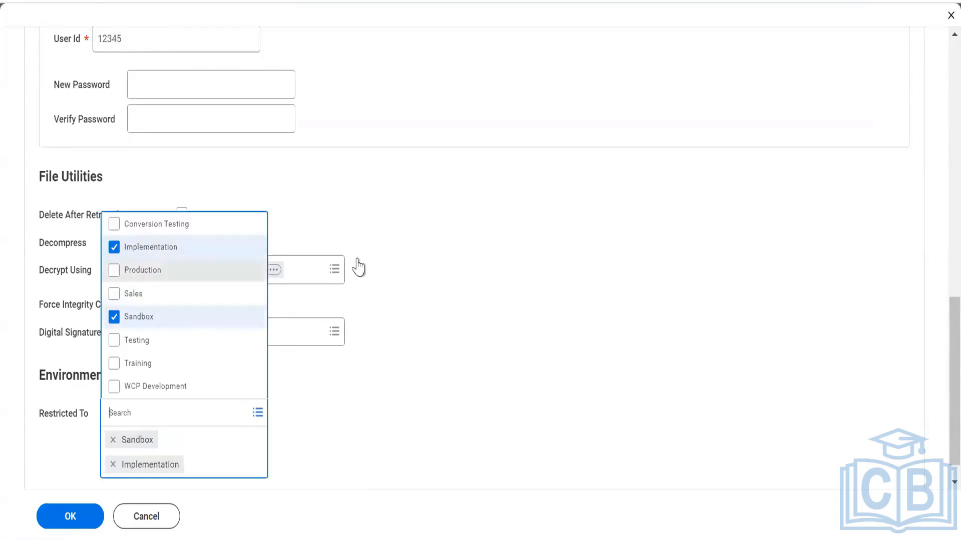
click(431, 274)
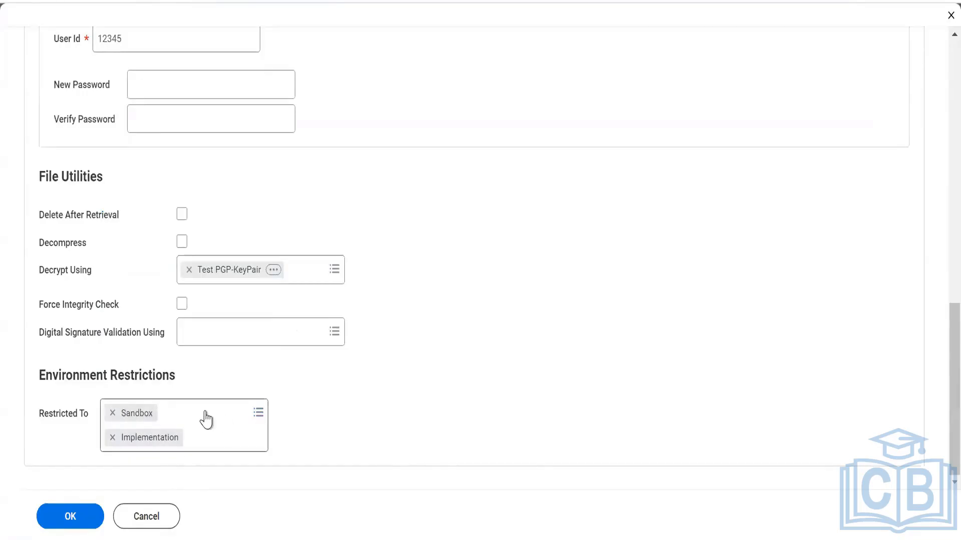
click(185, 406)
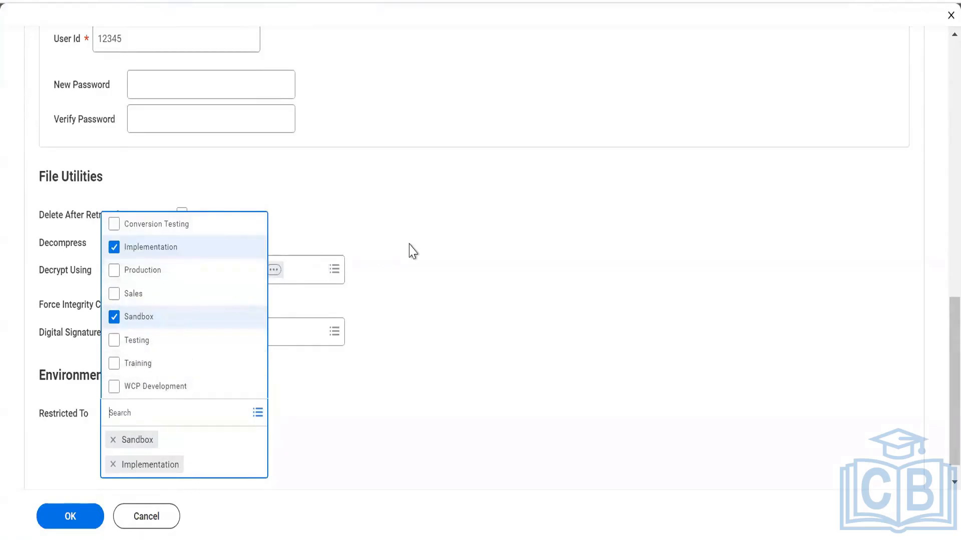
click(152, 462)
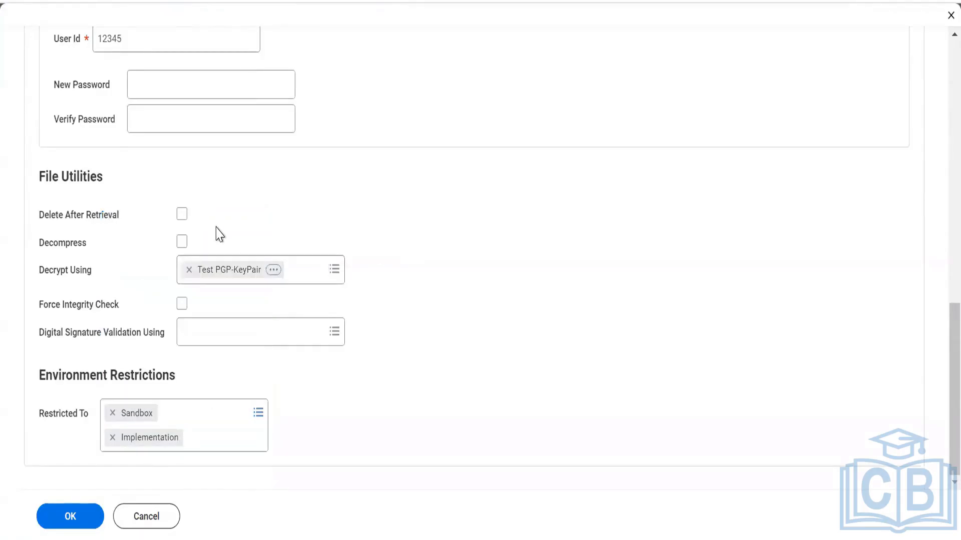
scroll(219, 233, up, 10)
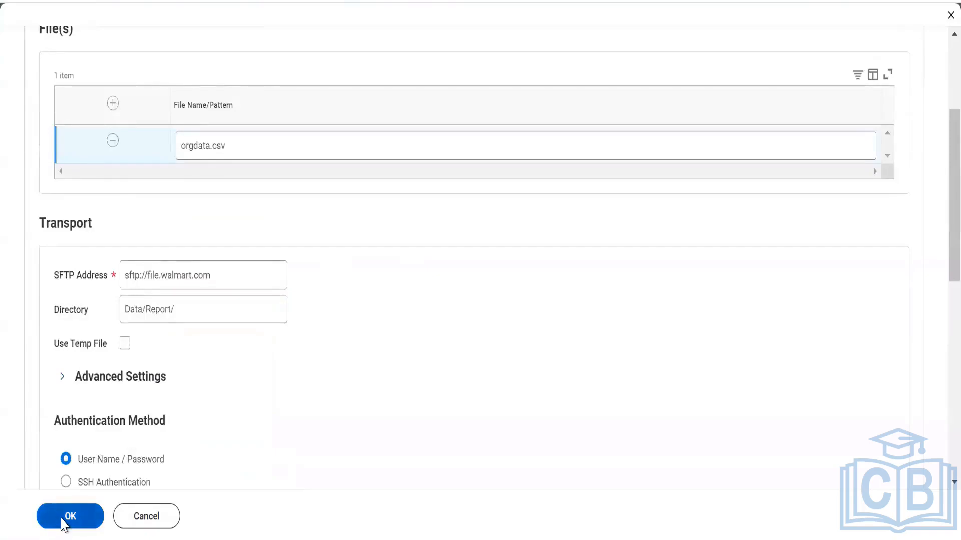
Save the SAP to WD Load SFTP connection and return to the Connections list.
click(62, 521)
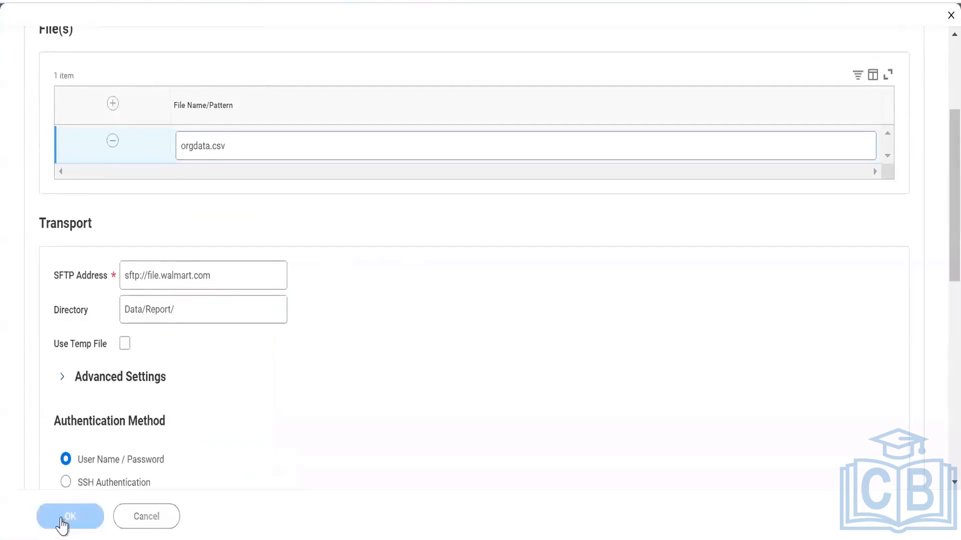
scroll(89, 338, down, 5)
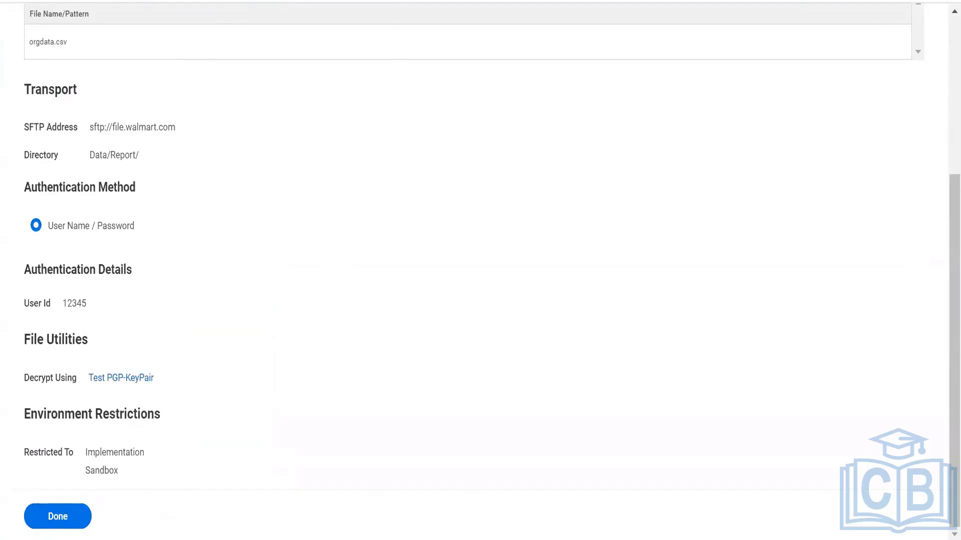
key(ctrl+shift+Tab)
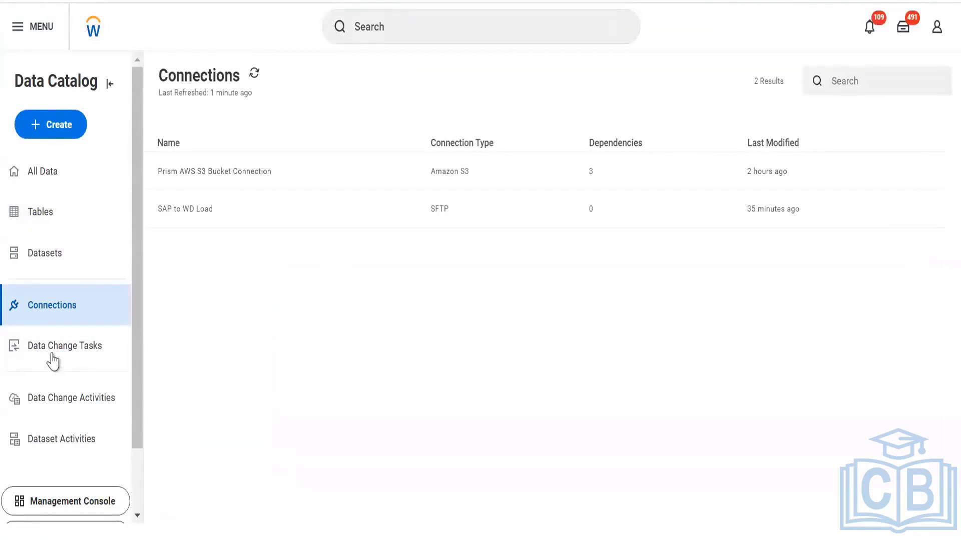
Open the TBL DV Worker Data Load data change task in edit mode.
click(74, 405)
click(81, 346)
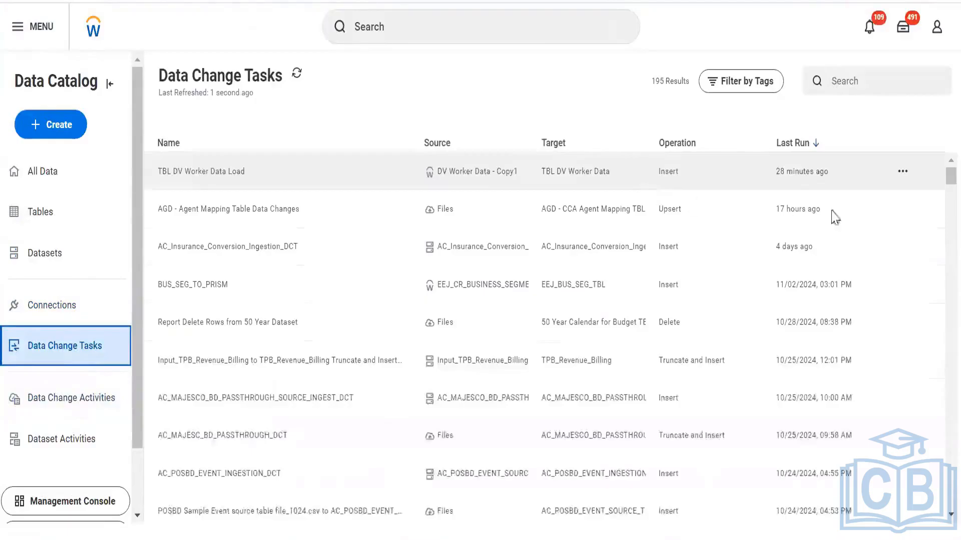
click(910, 176)
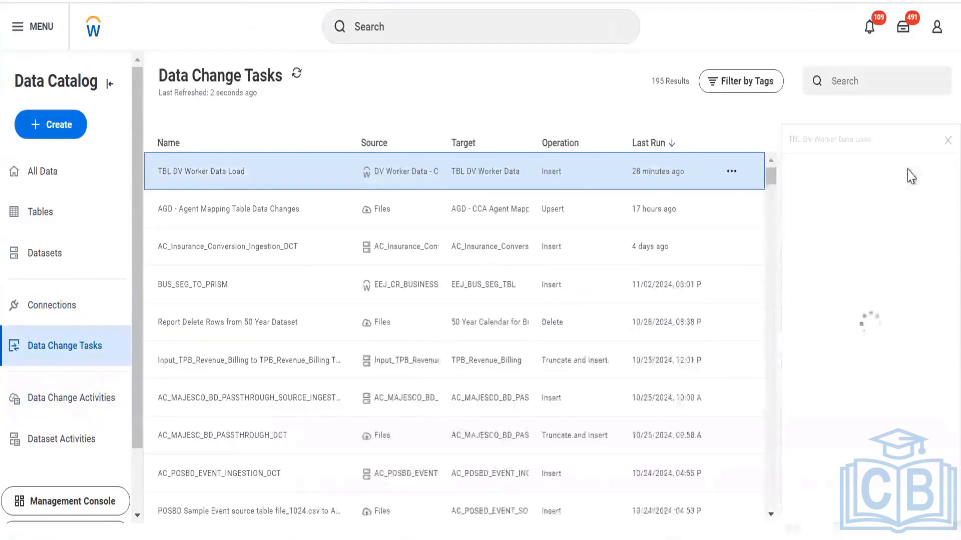
click(735, 174)
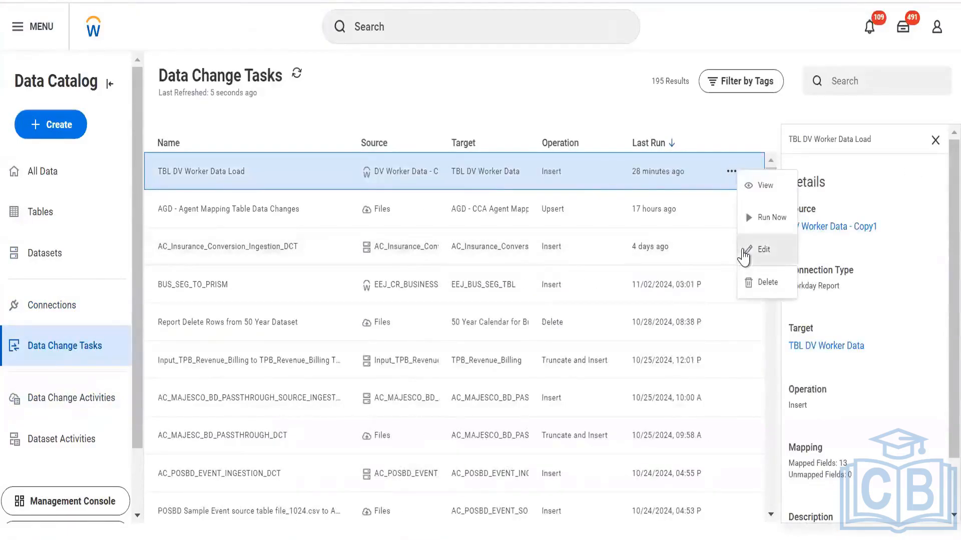
click(744, 255)
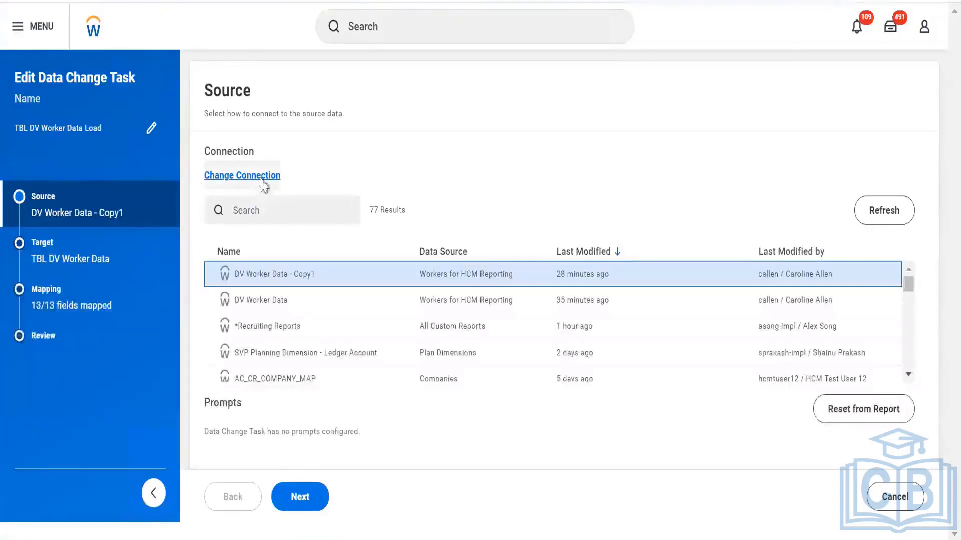
Browse the SFTP connections available for the task's source, then open a new browser tab.
click(261, 179)
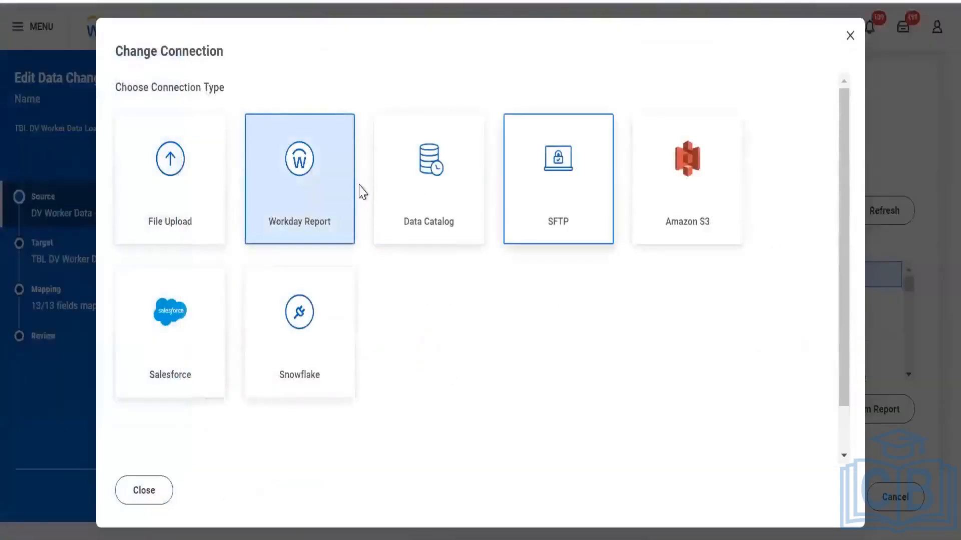
click(564, 181)
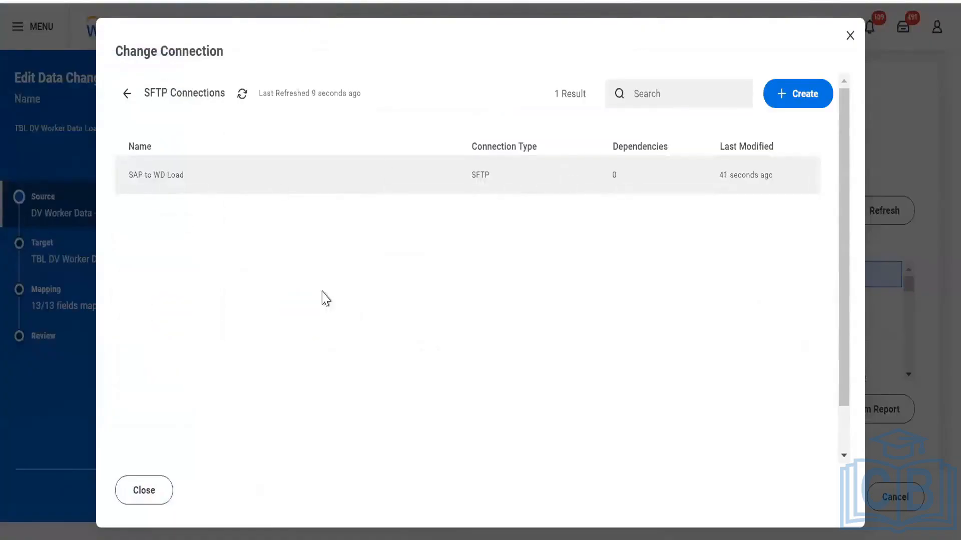
click(123, 94)
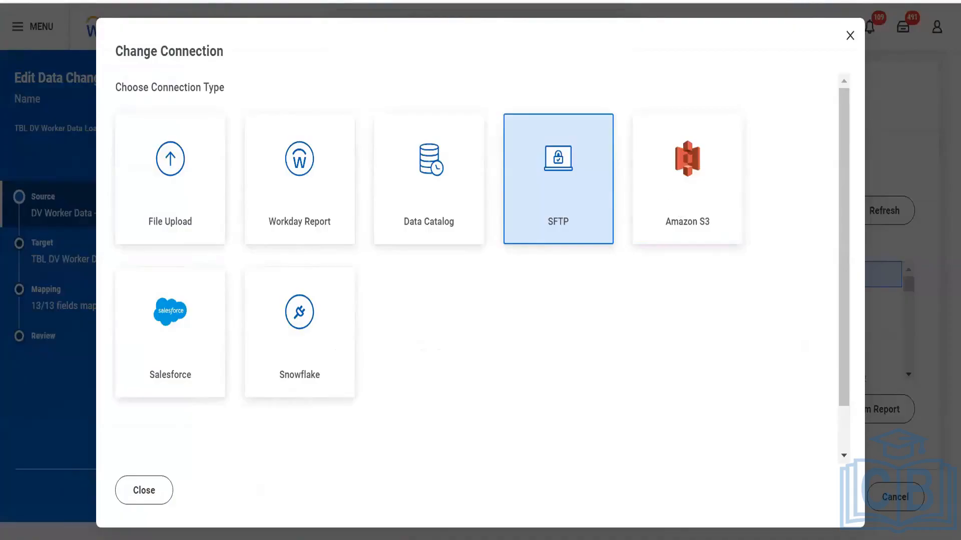
key(ctrl+t)
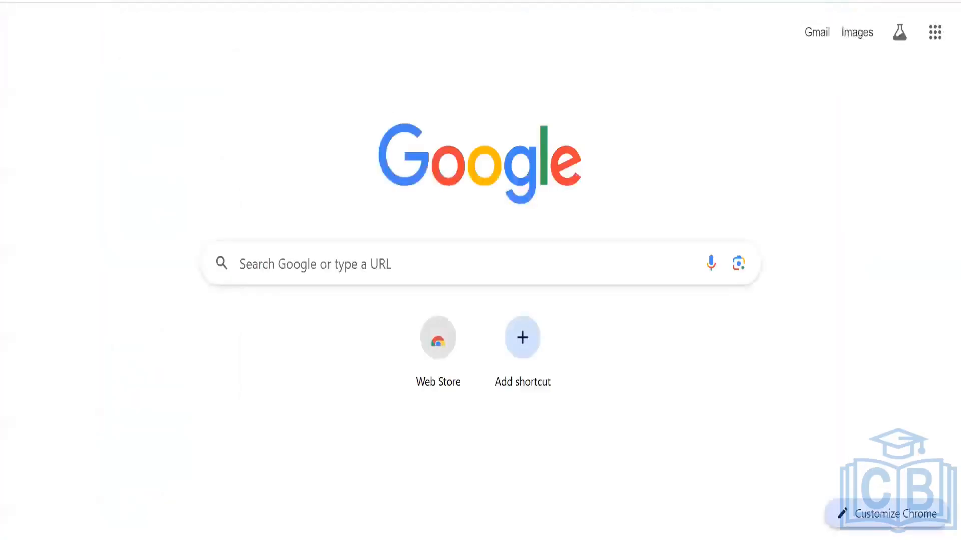
Search Google for 'crm full form'.
text(crm)
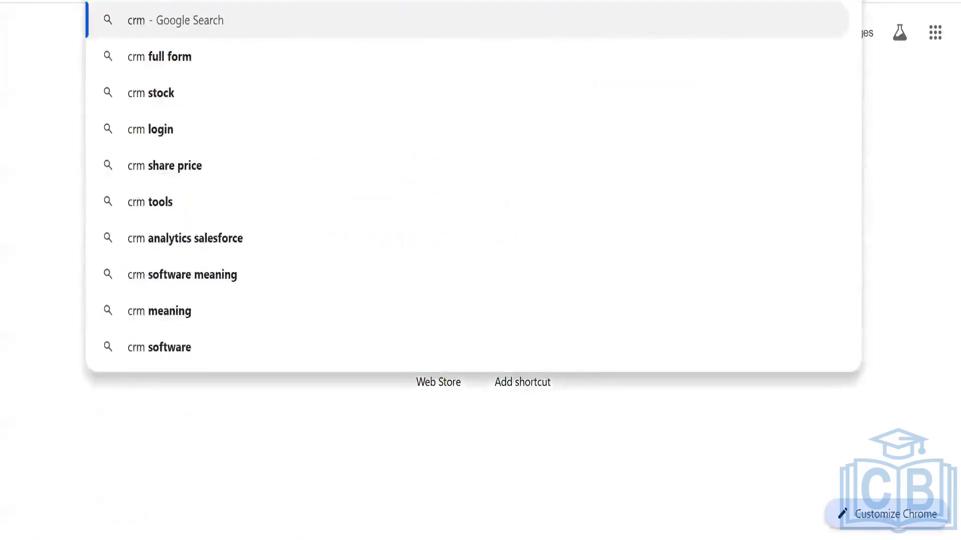
key(Down)
key(Return)
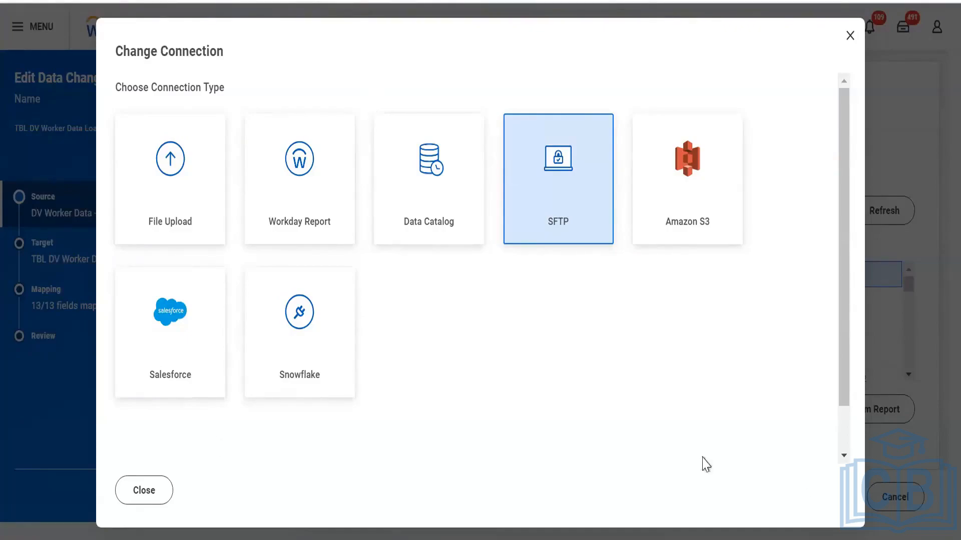
Choose the SAP to WD Load SFTP connection as the task's new source.
scroll(176, 485, down, 1)
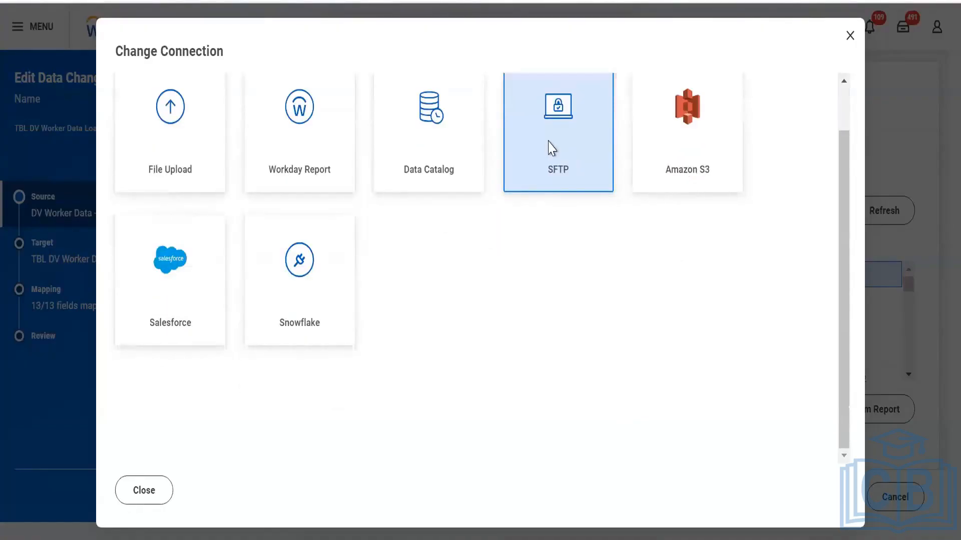
click(132, 492)
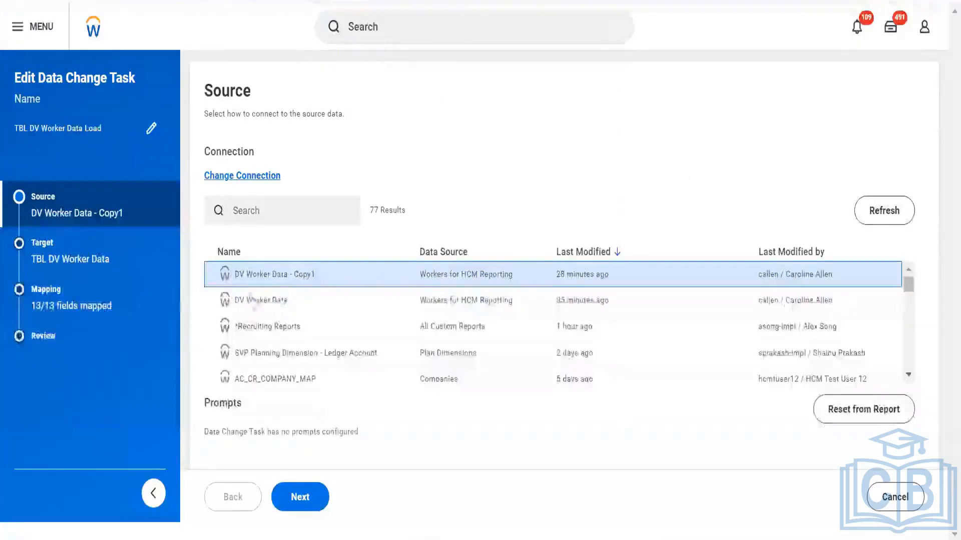
click(255, 181)
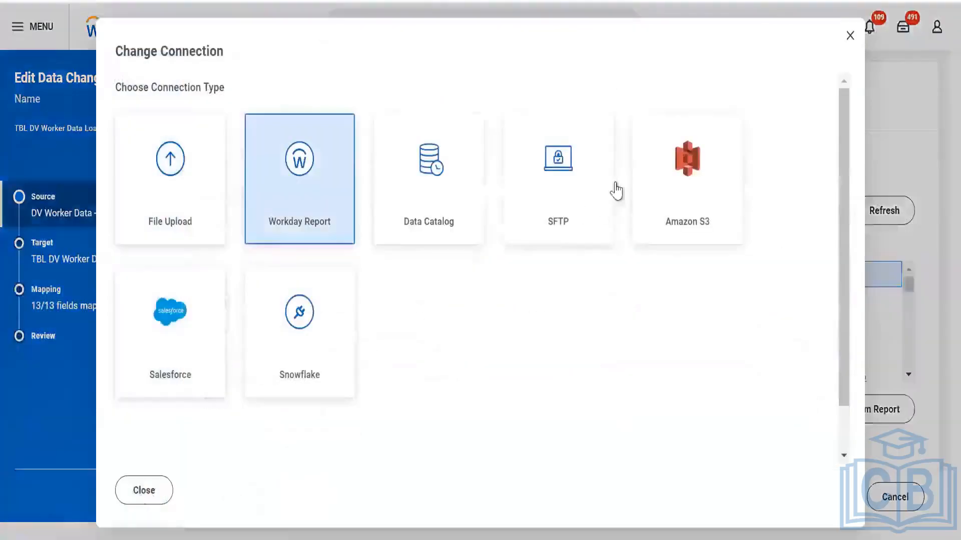
click(562, 182)
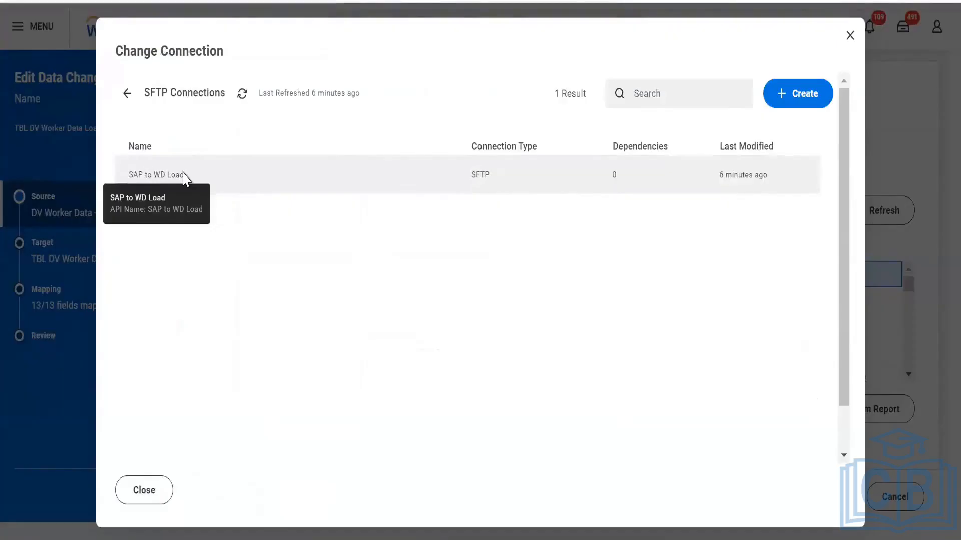
click(184, 175)
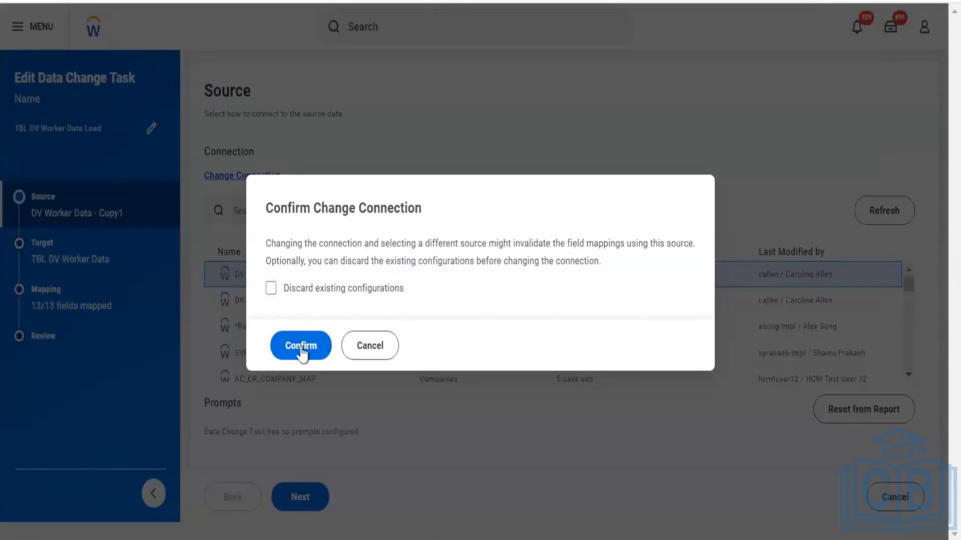
Cancel the connection change, keeping DV Worker Data - Copy1 as source, and expand the step outline.
click(379, 353)
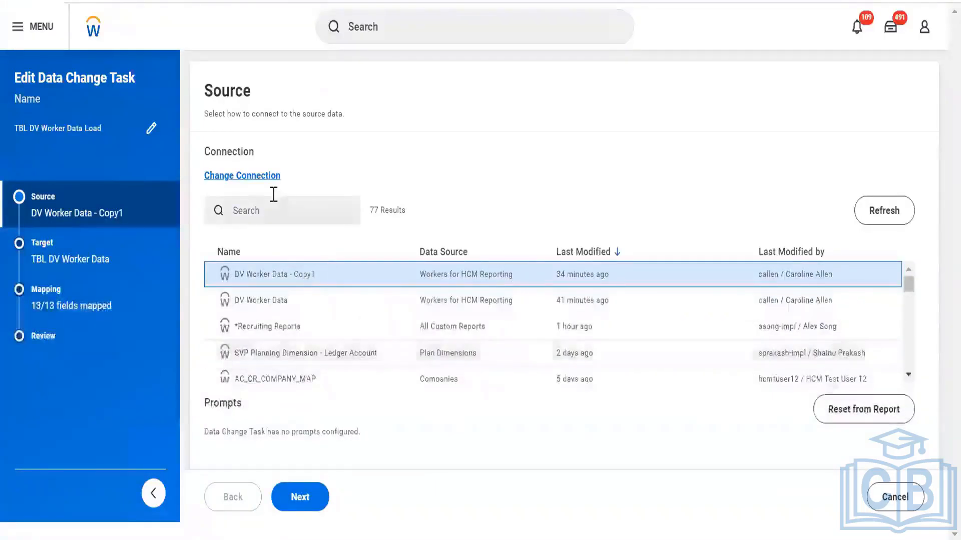
click(263, 175)
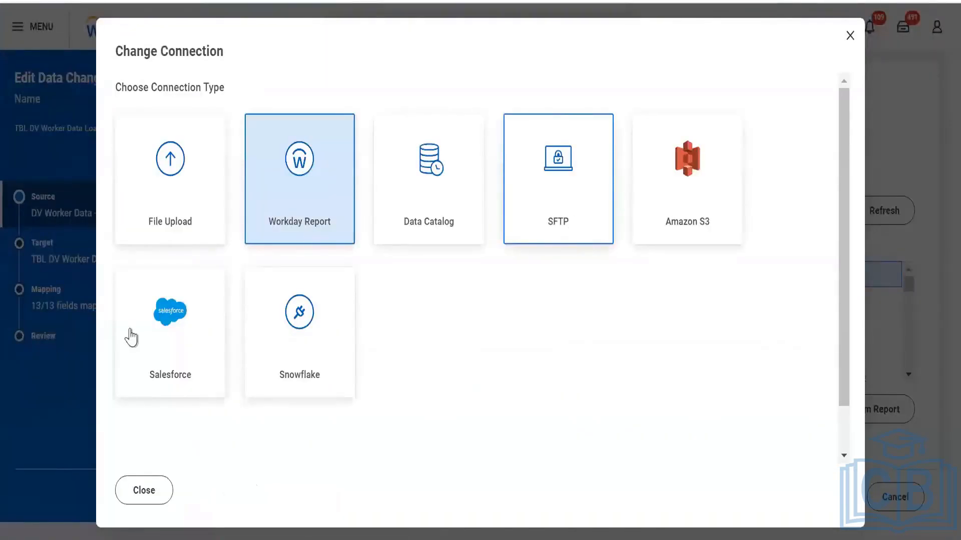
click(145, 489)
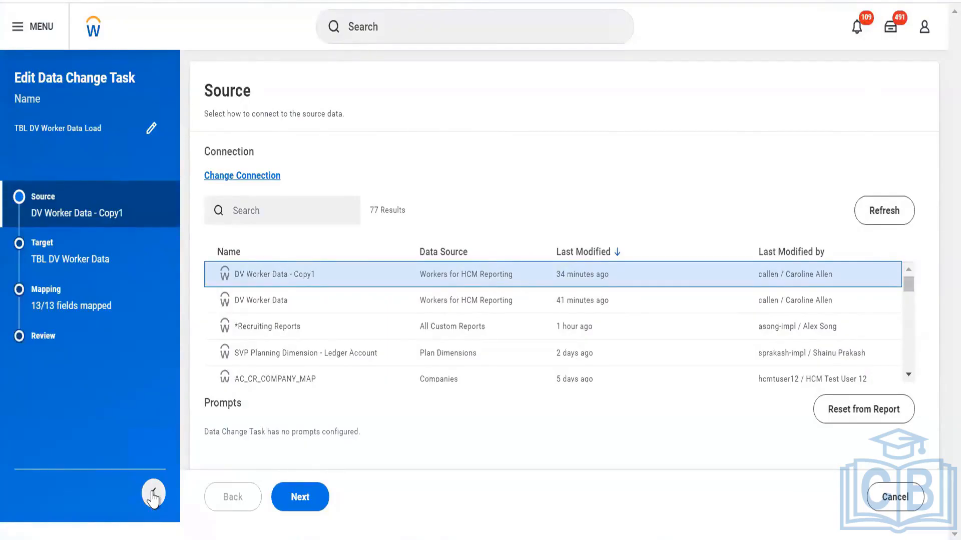
click(153, 496)
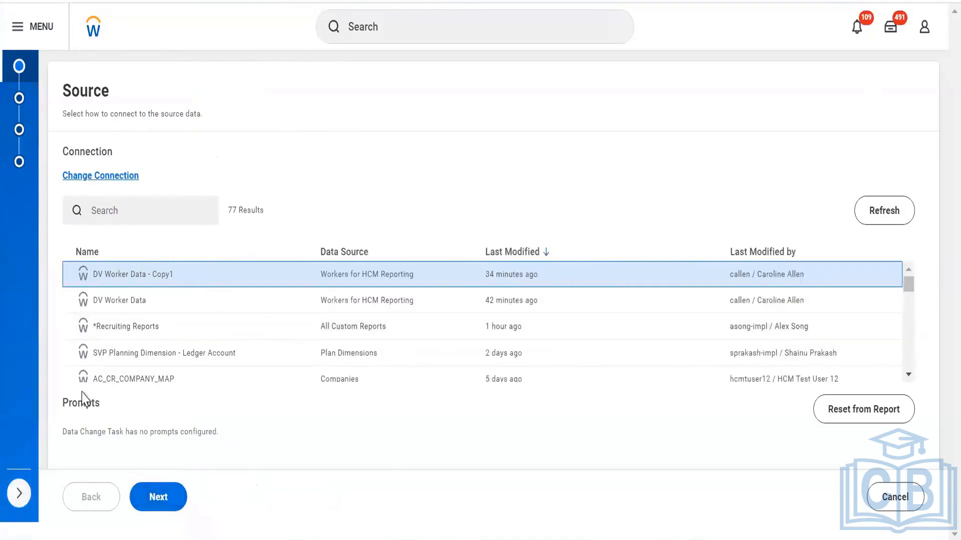
click(15, 498)
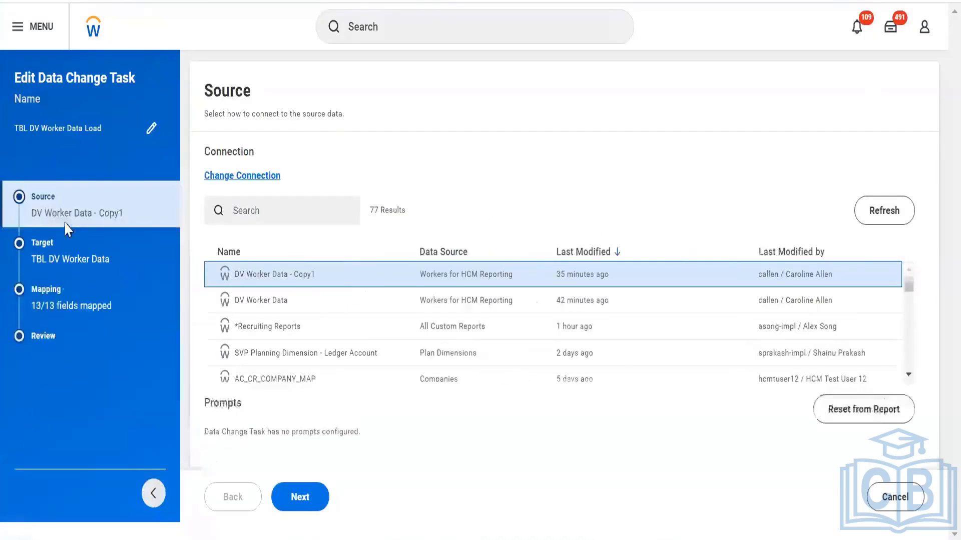
Go to the Mapping step and check the source field mapped to Employee_ID.
click(68, 292)
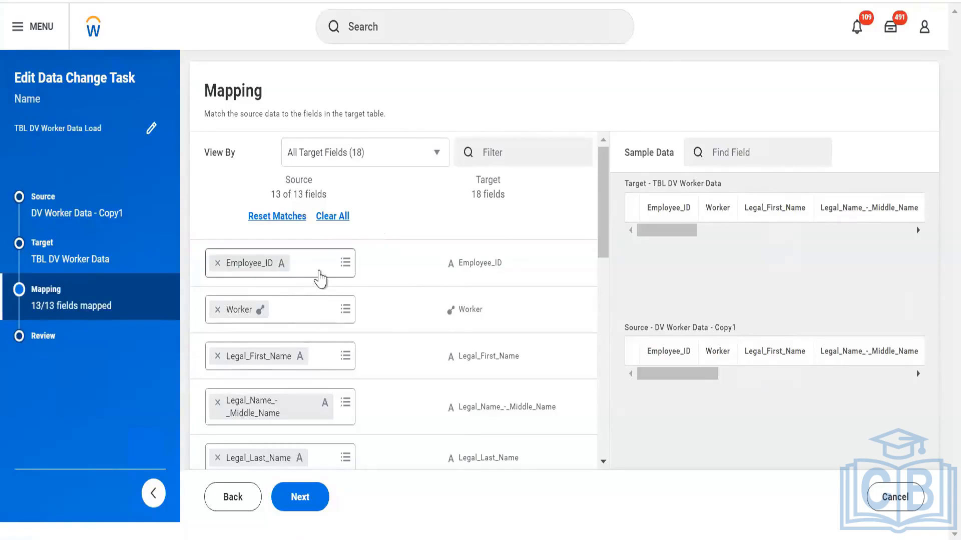
click(319, 275)
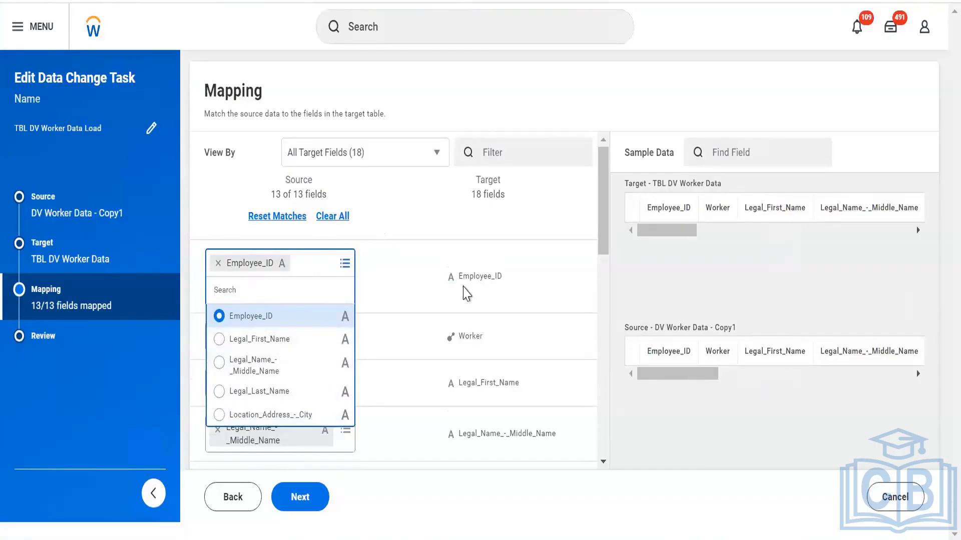
mouse_move(438, 280)
click(391, 222)
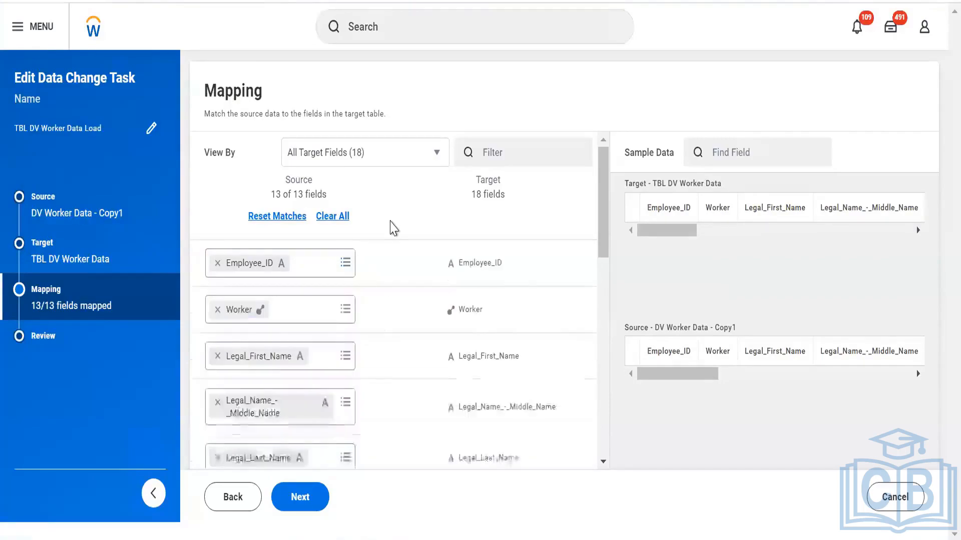
scroll(392, 227, down, 3)
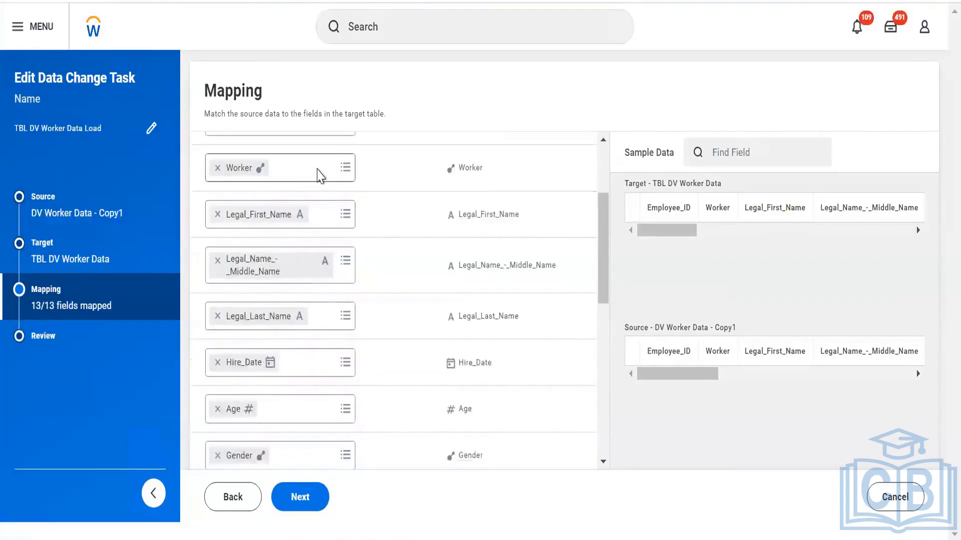
Verify the source fields mapped to Worker, Hire_Date, Age and Gender.
click(319, 175)
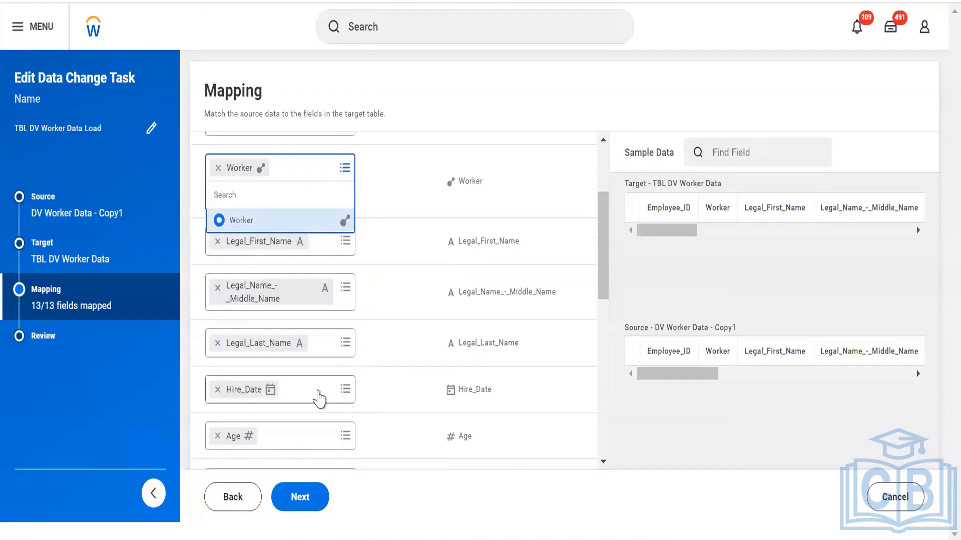
click(319, 397)
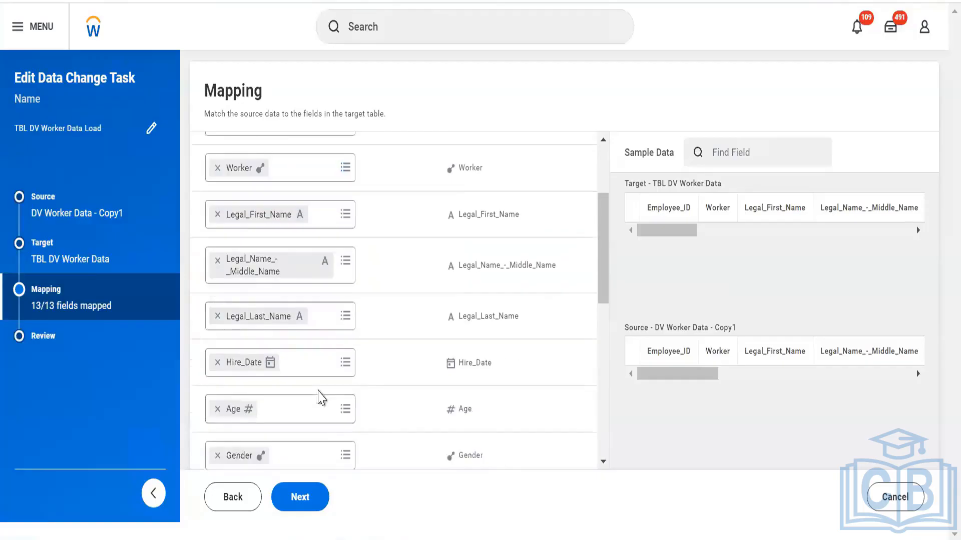
click(311, 365)
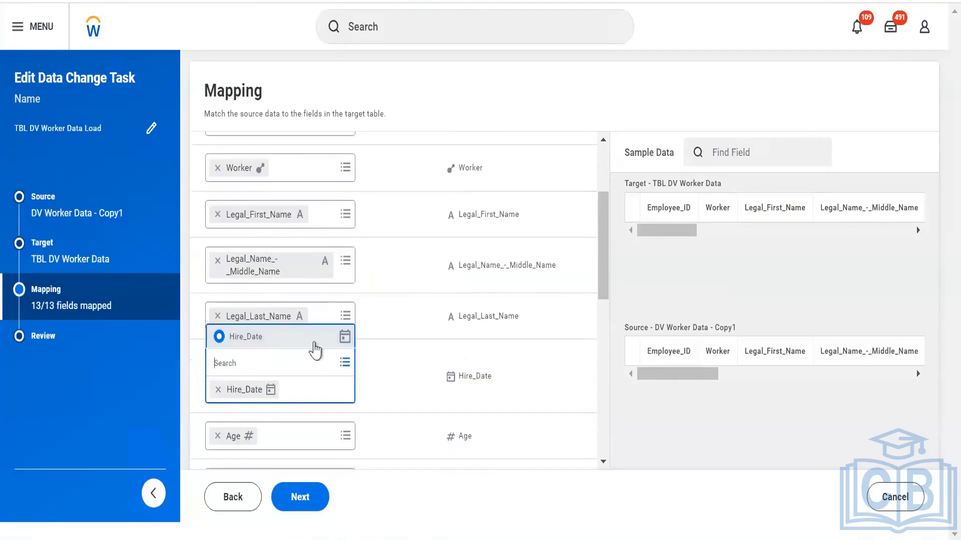
click(420, 379)
scroll(419, 379, down, 5)
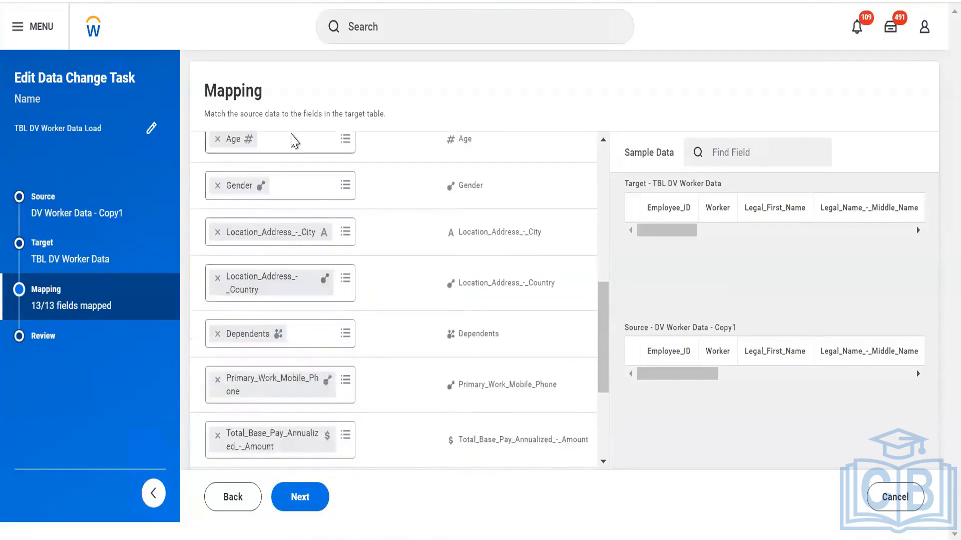
click(292, 139)
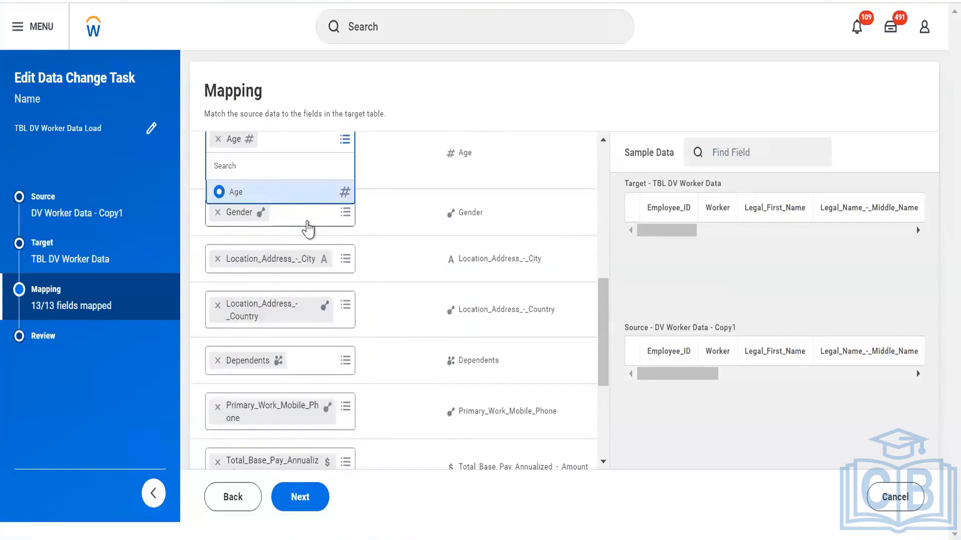
click(307, 223)
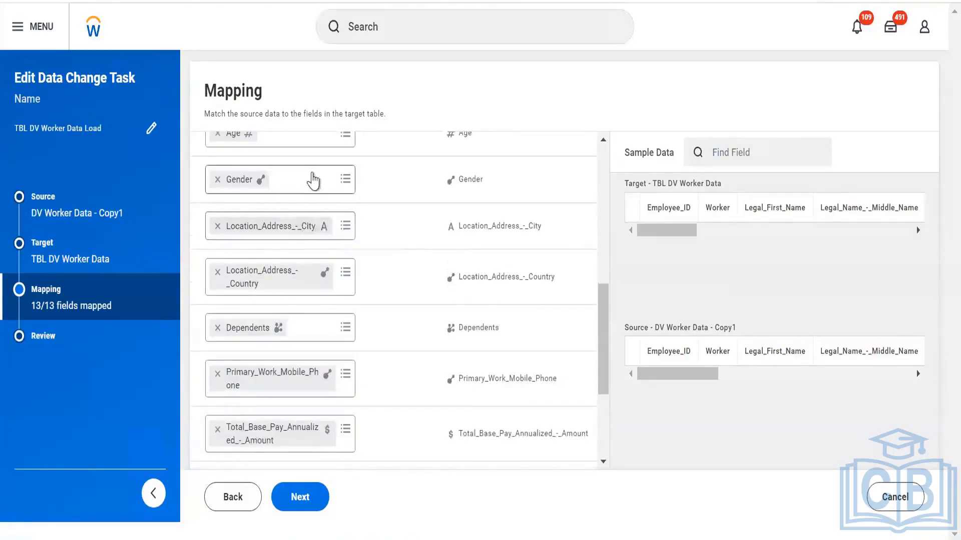
click(314, 180)
click(381, 228)
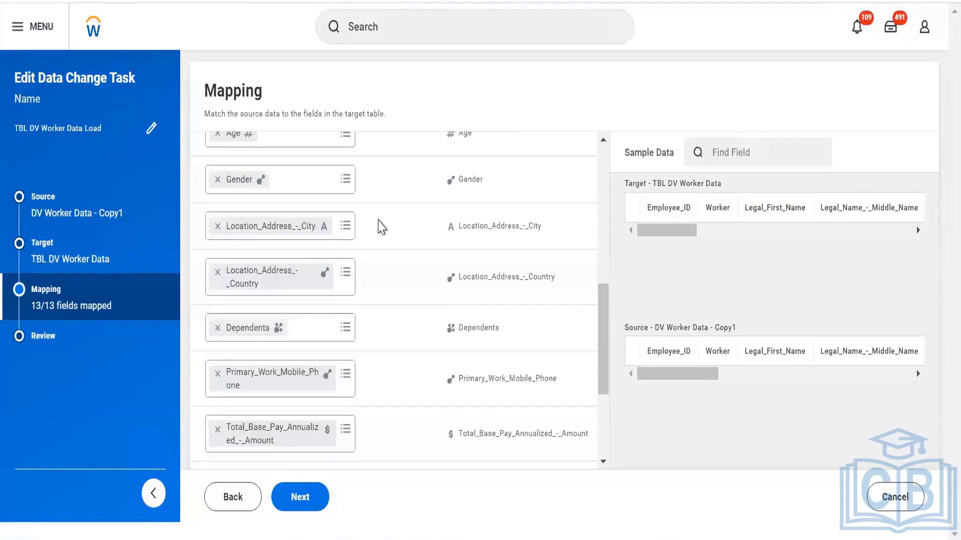
scroll(381, 228, down, 3)
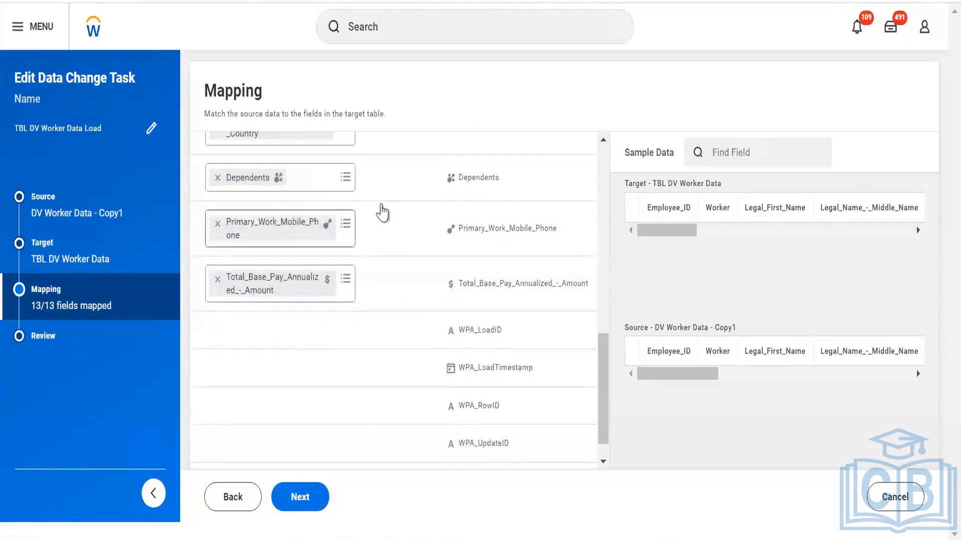
scroll(427, 200, up, 10)
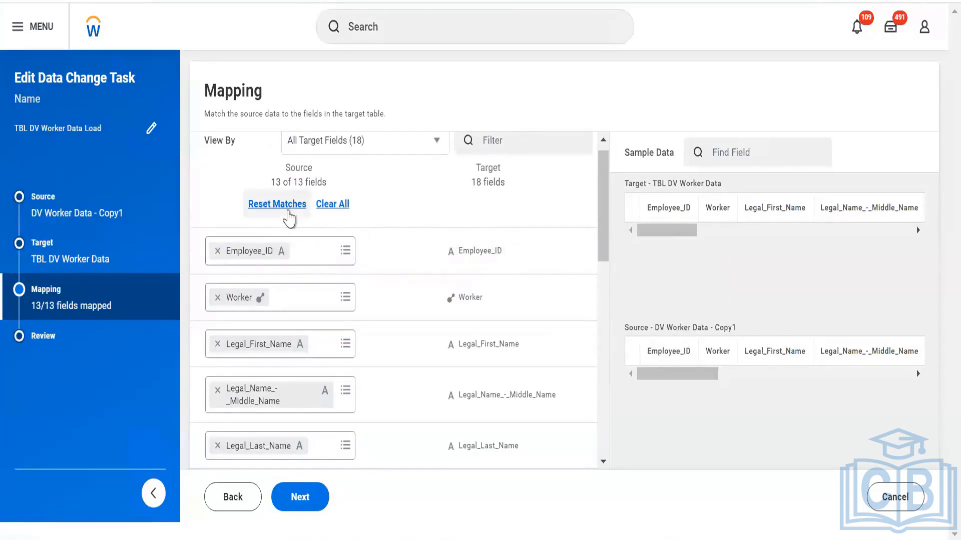
click(324, 209)
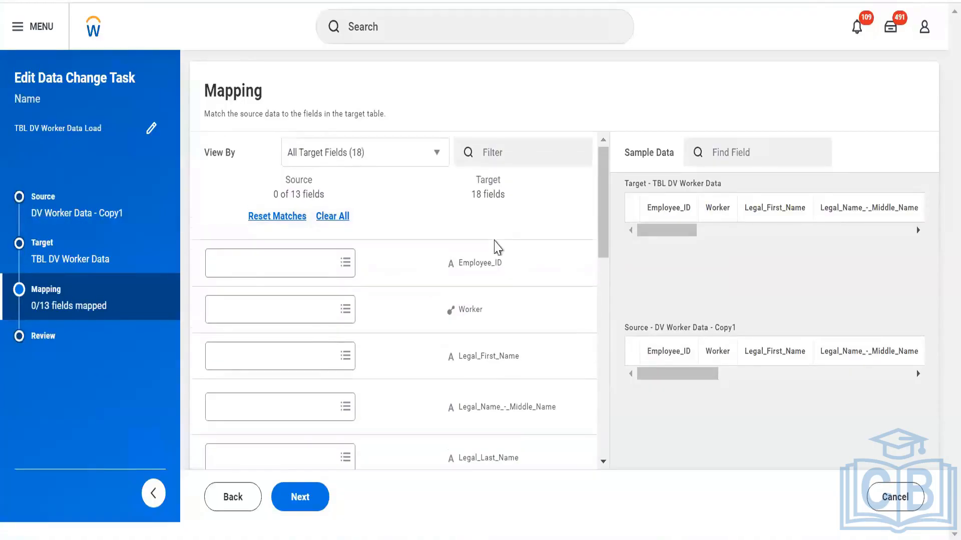
click(53, 312)
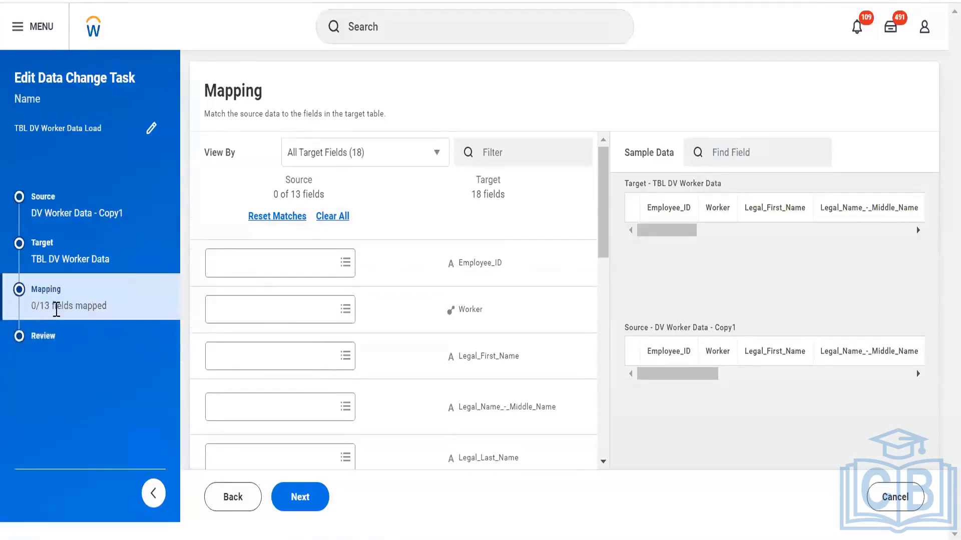
click(280, 217)
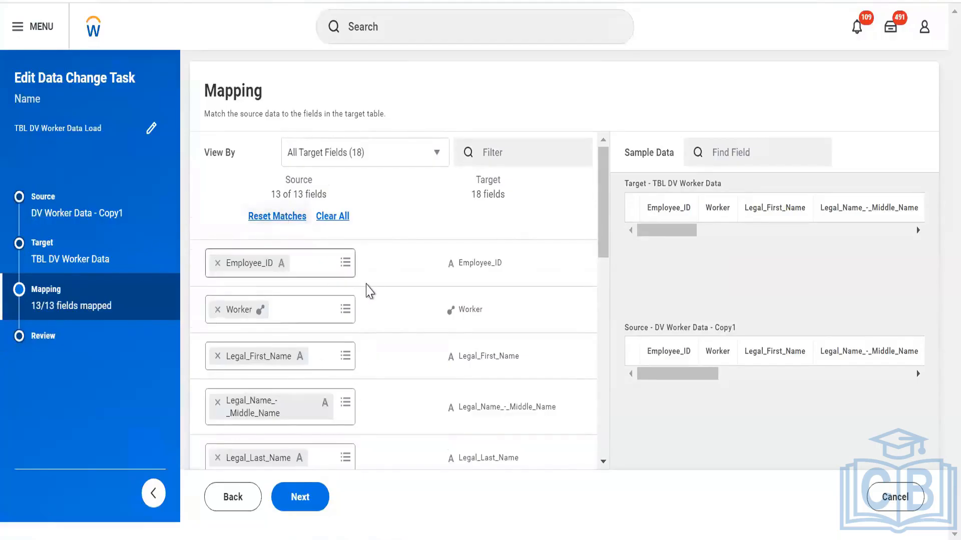
scroll(369, 290, down, 5)
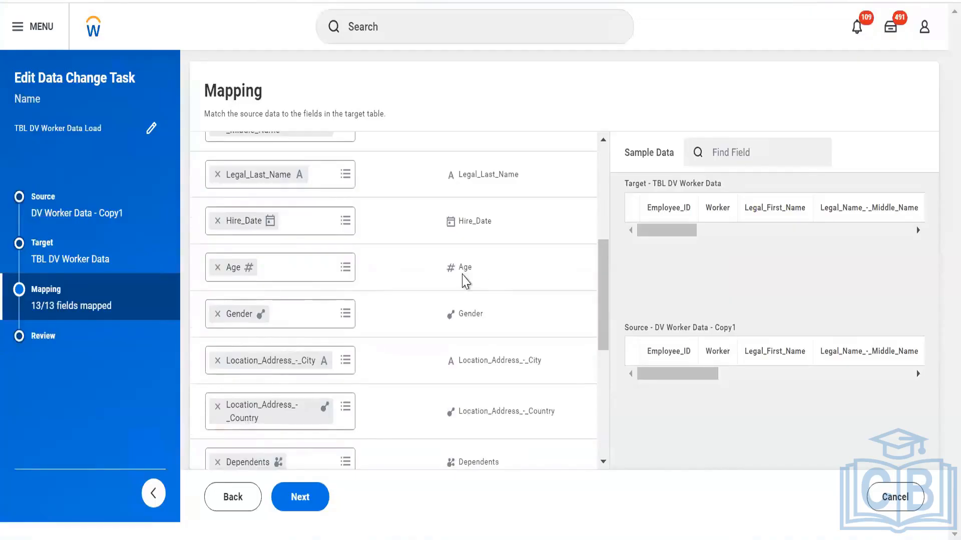
mouse_move(464, 280)
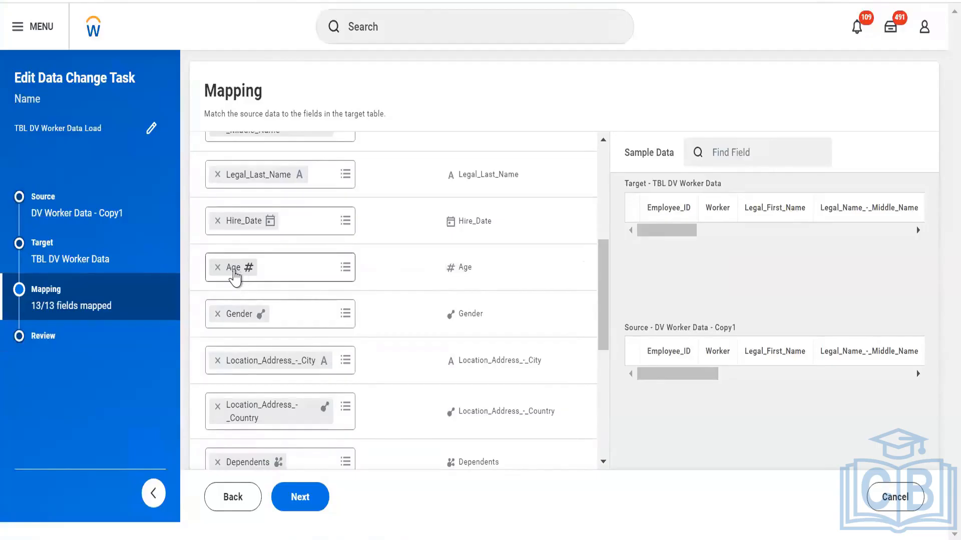
scroll(416, 280, up, 5)
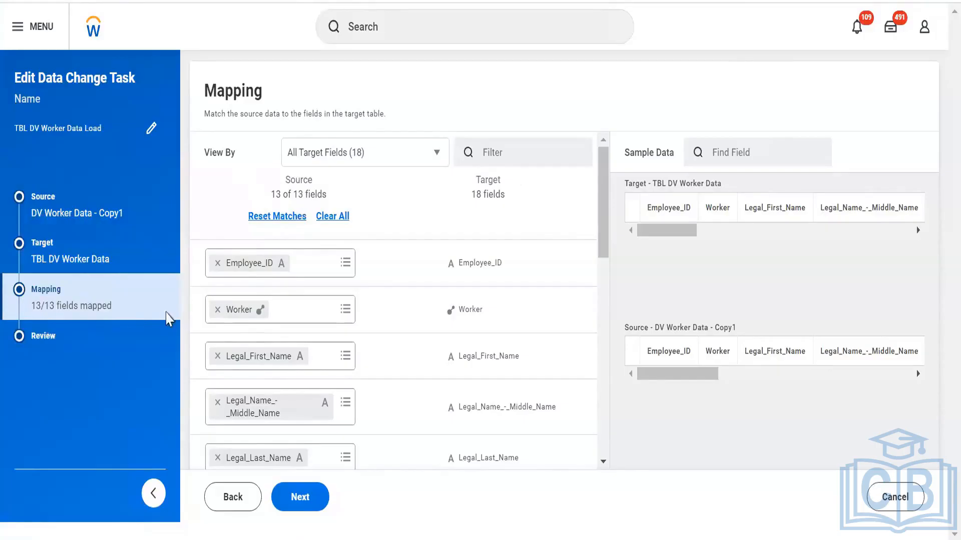
Clear all field mappings to 0 of 13, then open the View By filter for target fields.
click(334, 217)
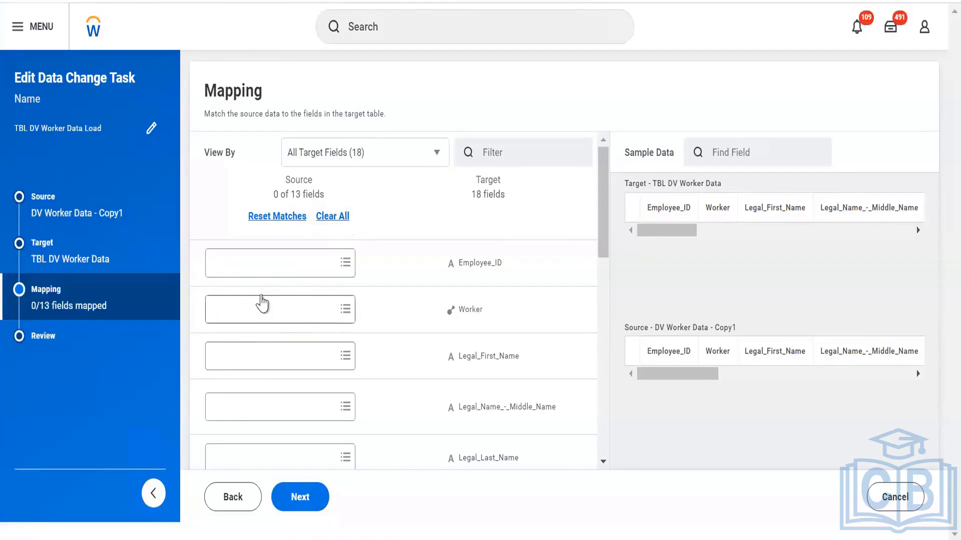
mouse_move(489, 310)
scroll(520, 220, down, 5)
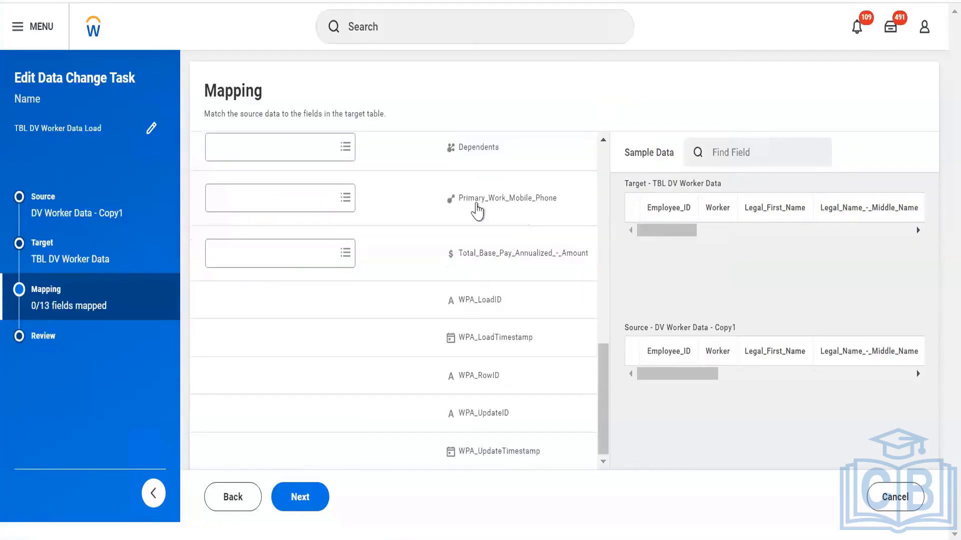
scroll(488, 230, up, 10)
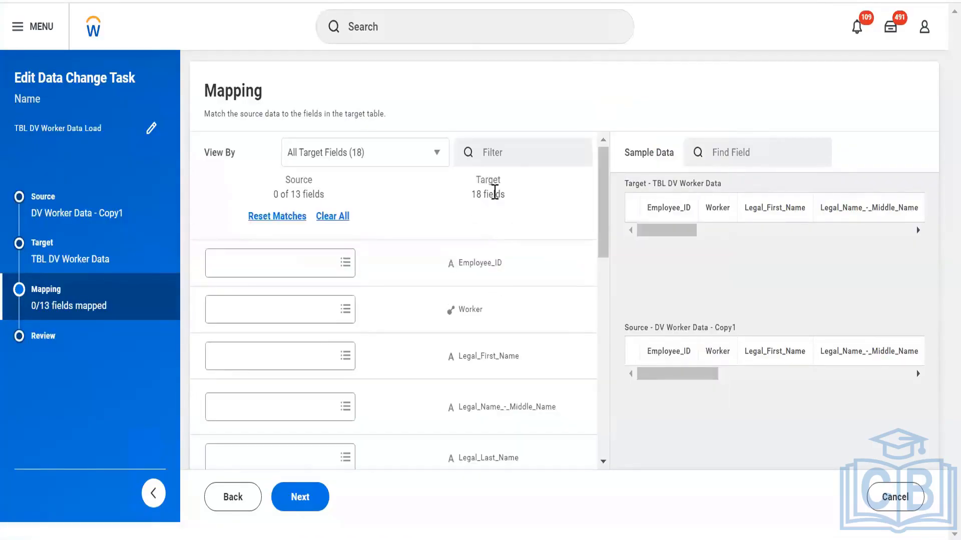
scroll(500, 193, down, 10)
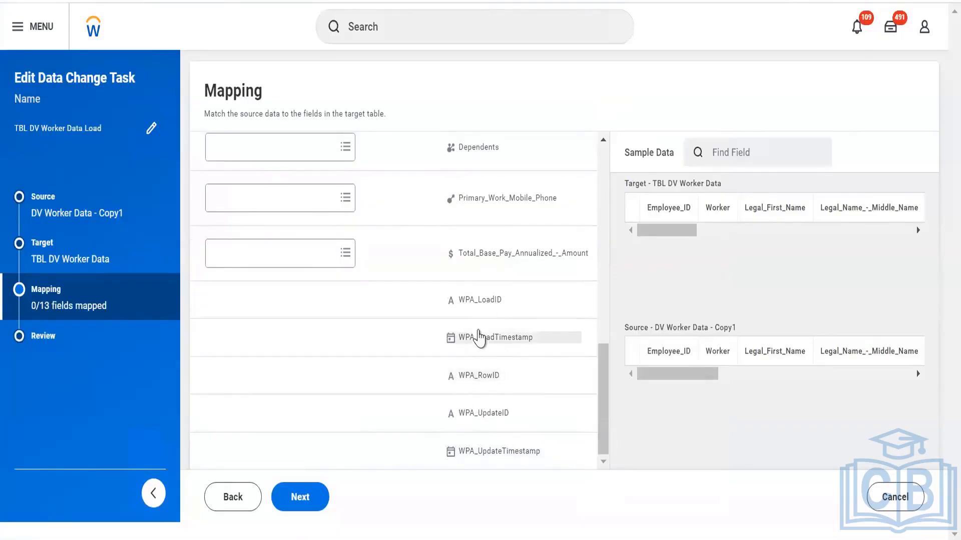
scroll(477, 345, up, 10)
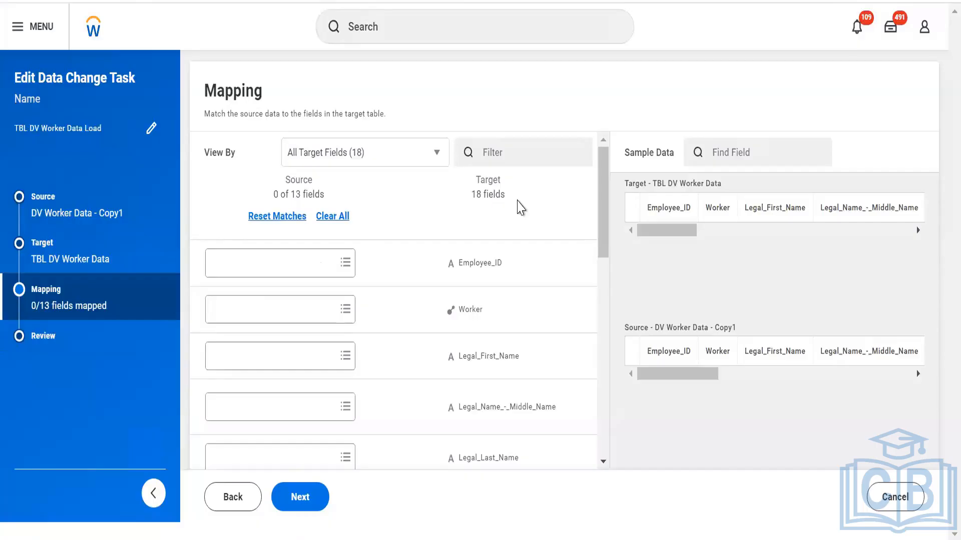
scroll(520, 208, down, 5)
scroll(520, 208, up, 5)
click(354, 218)
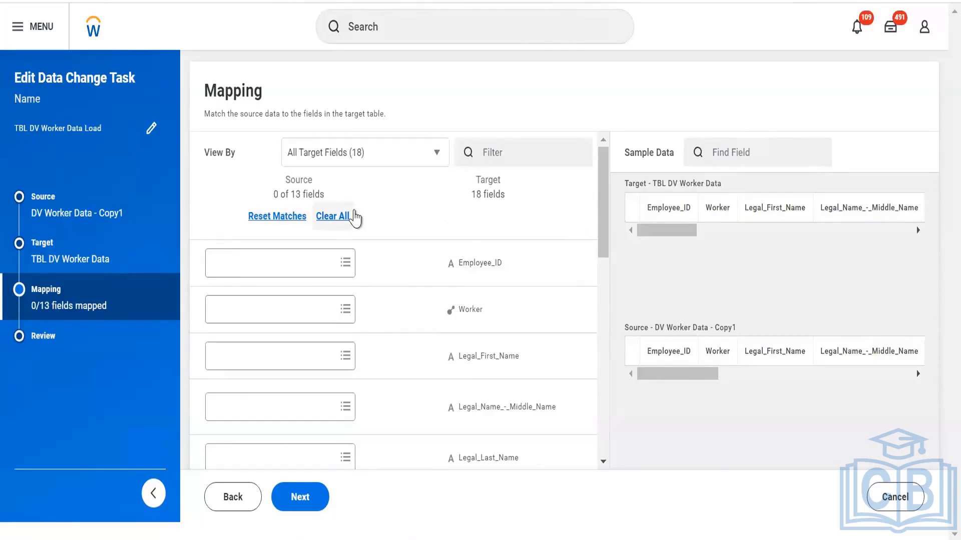
click(383, 149)
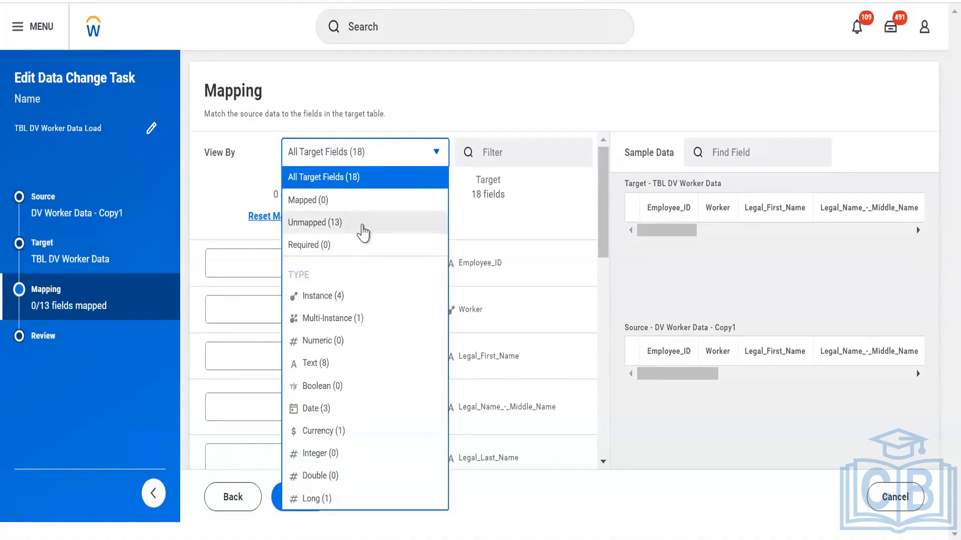
Map source Employee_ID to the Employee_ID target field.
click(472, 219)
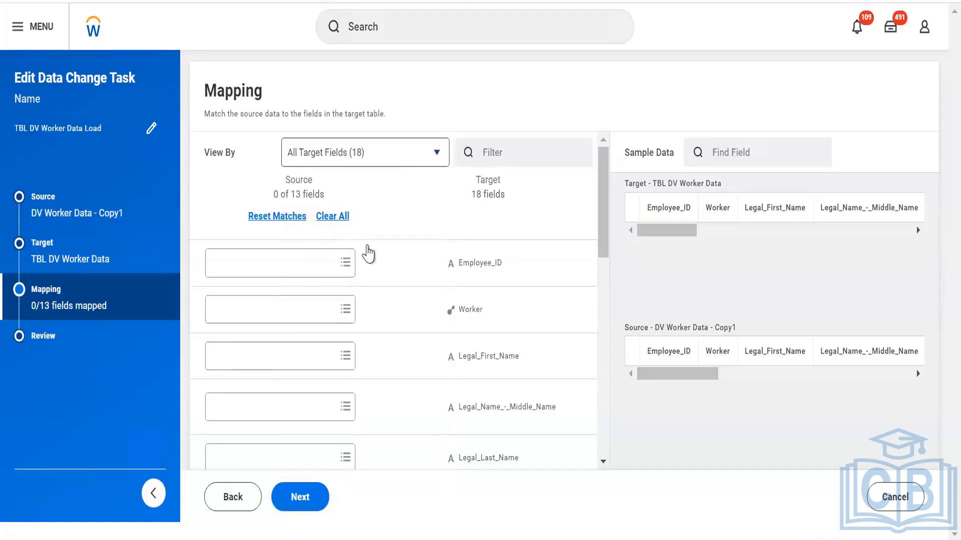
scroll(359, 280, down, 10)
scroll(358, 280, up, 10)
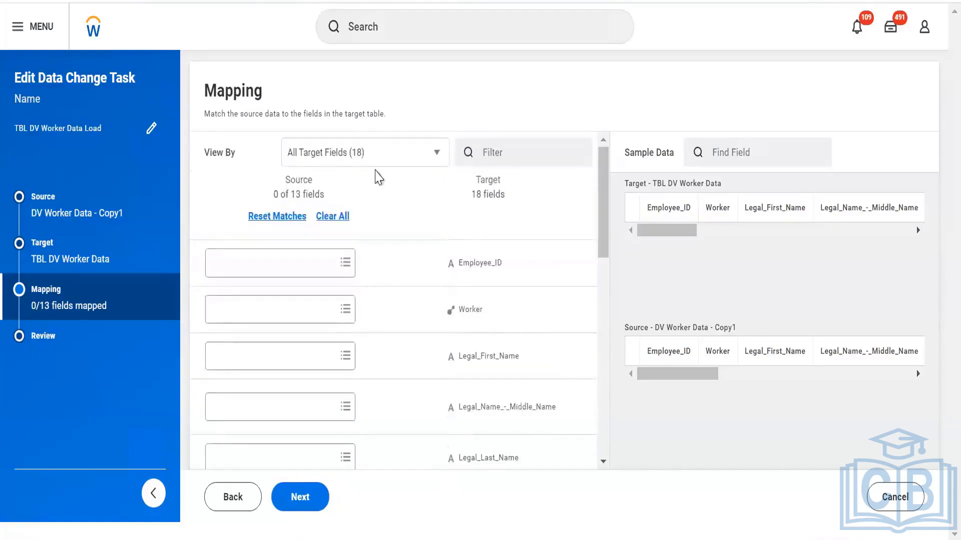
click(364, 159)
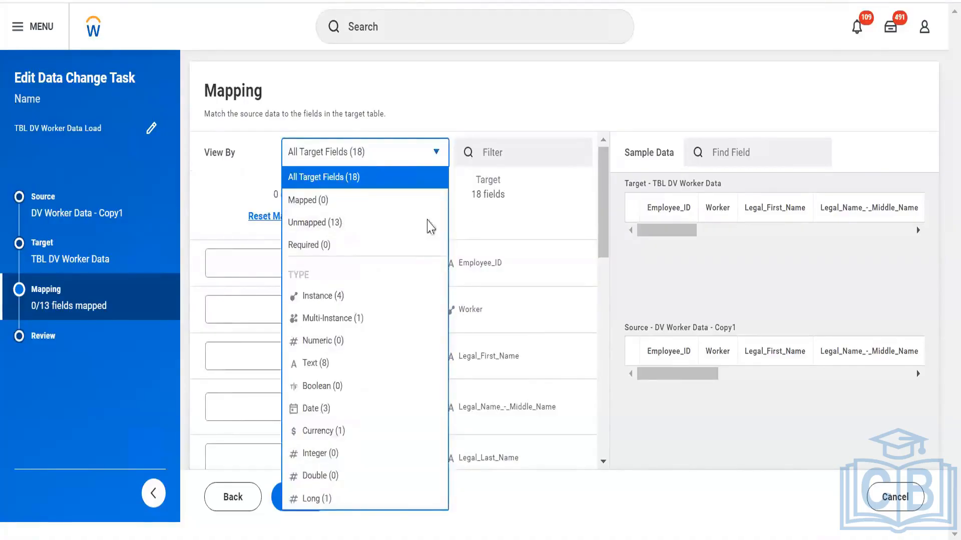
click(270, 279)
click(268, 274)
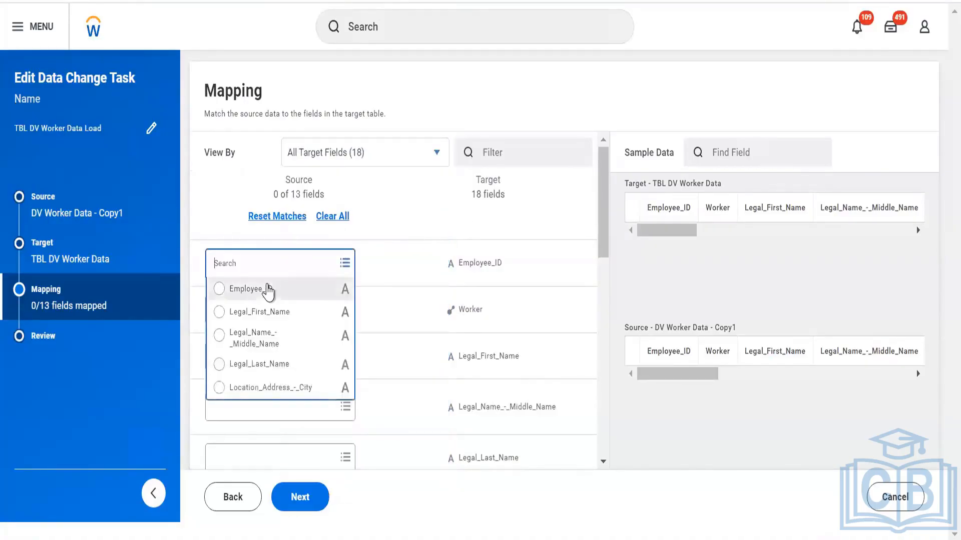
click(268, 289)
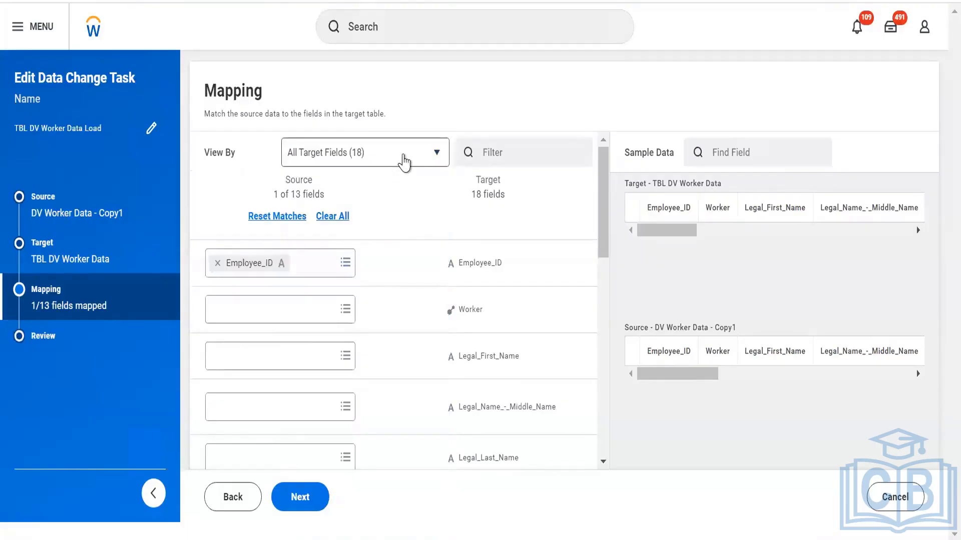
Check the unmapped and mapped target views, then filter View By to Instance (4).
click(404, 161)
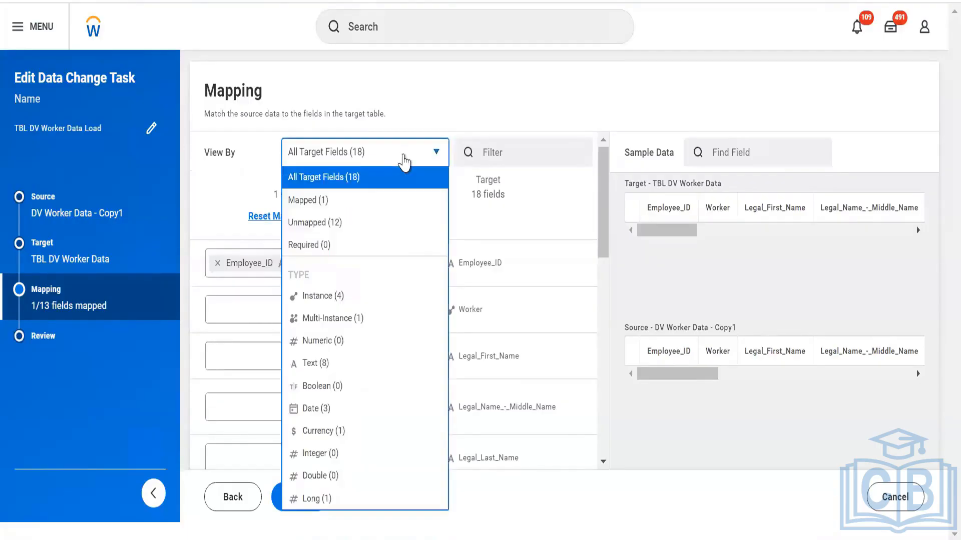
click(334, 222)
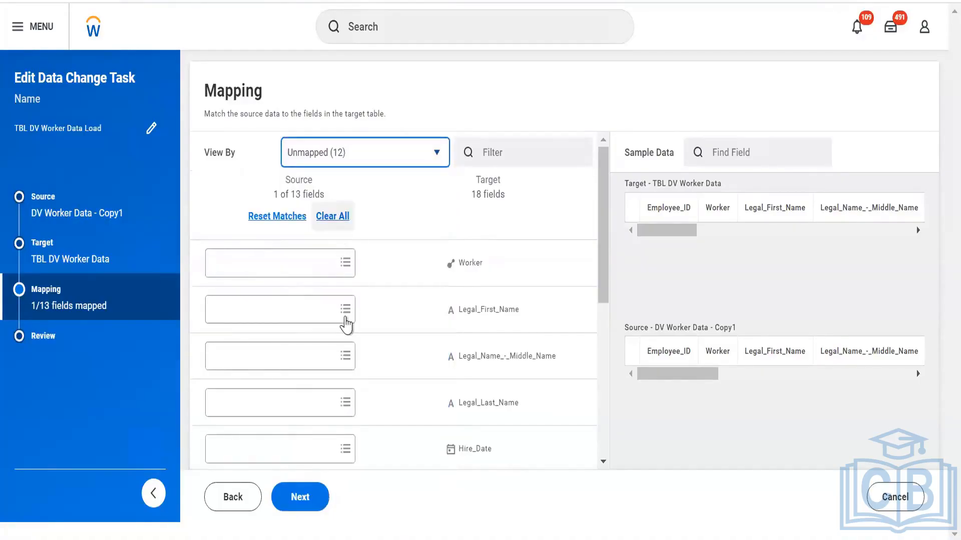
scroll(345, 324, down, 5)
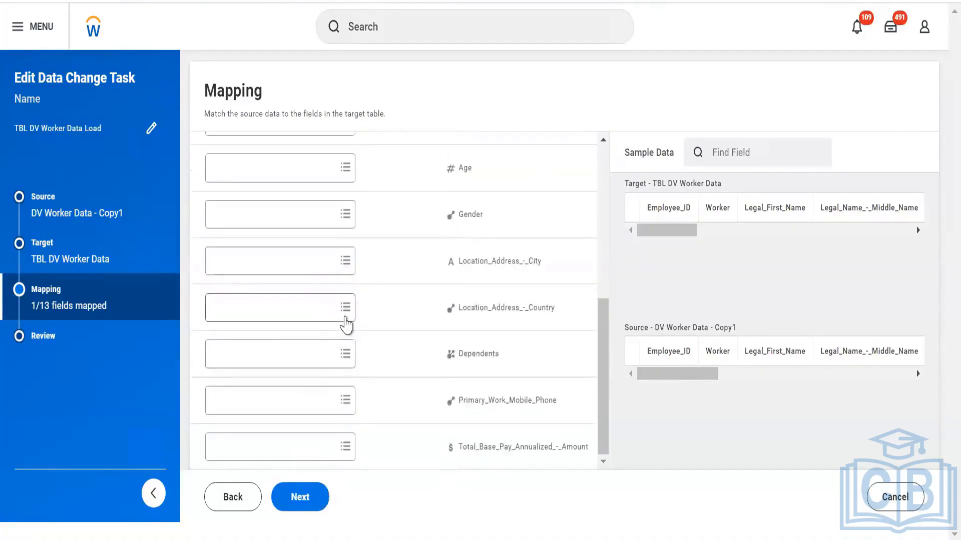
scroll(345, 325, up, 5)
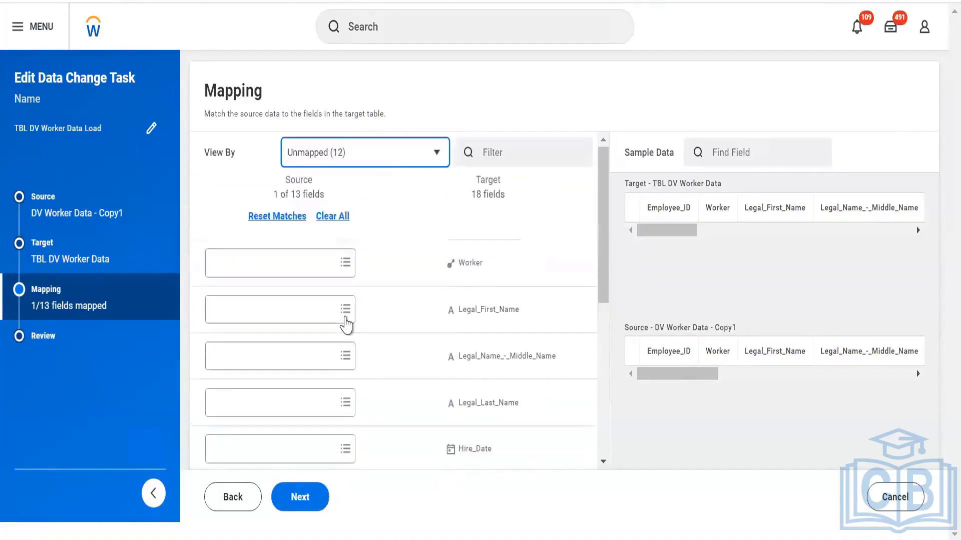
click(405, 162)
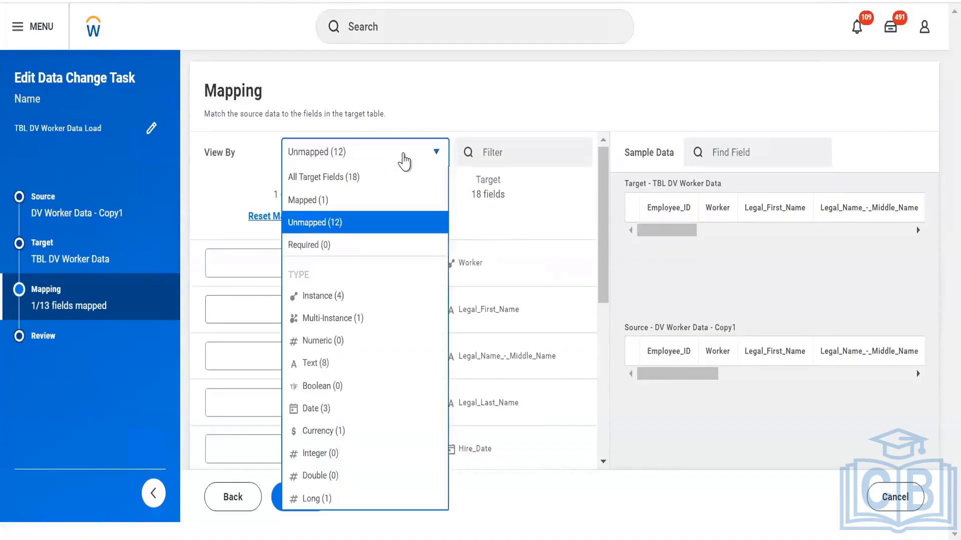
click(358, 201)
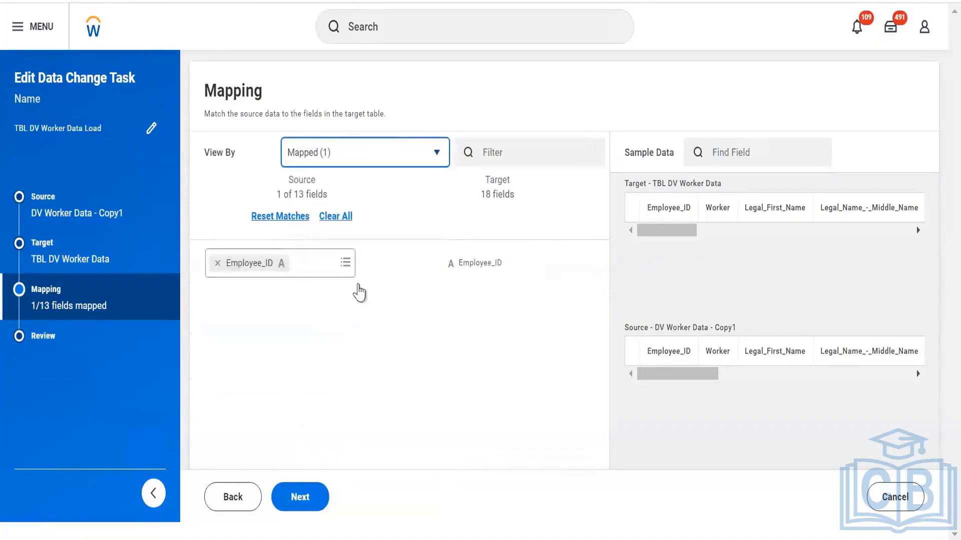
click(409, 153)
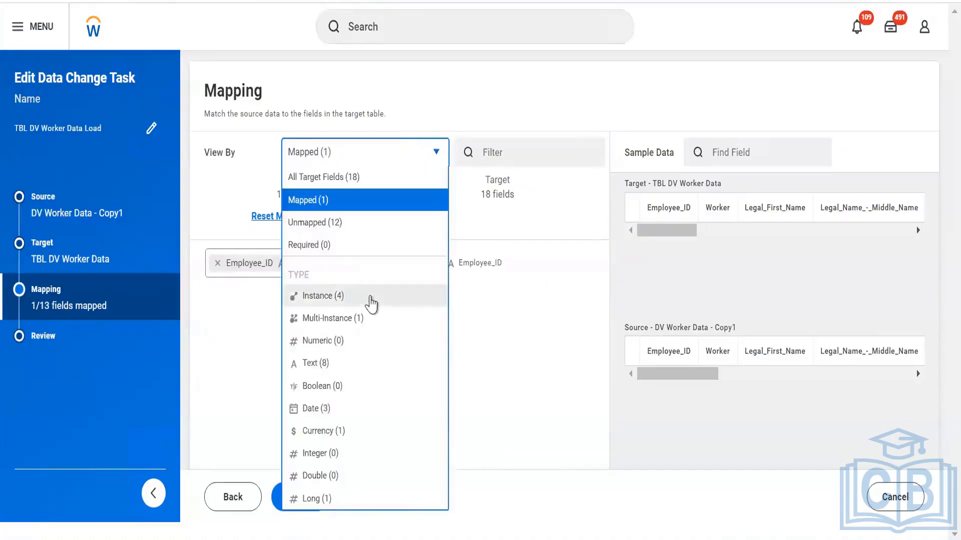
click(316, 304)
click(316, 310)
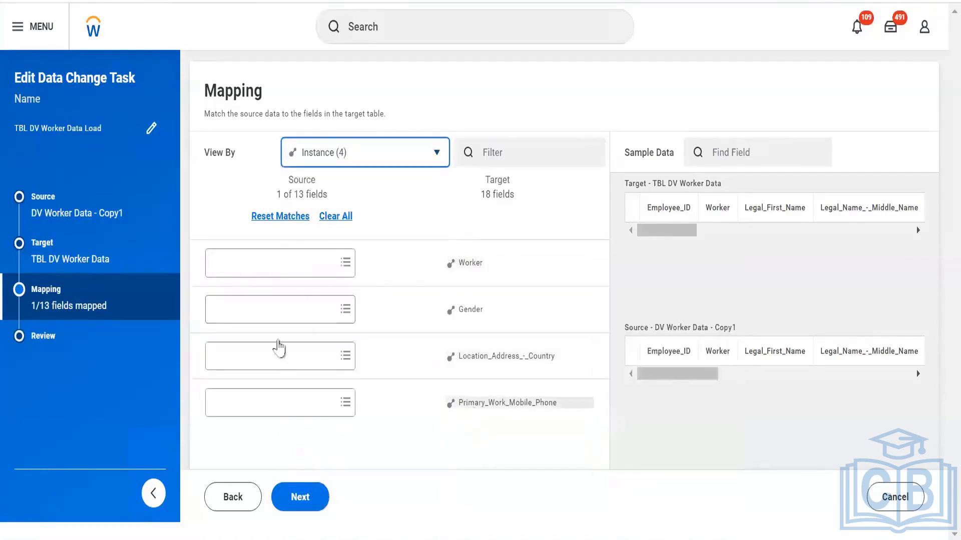
Map source Worker and Gender to their matching Instance targets.
click(259, 271)
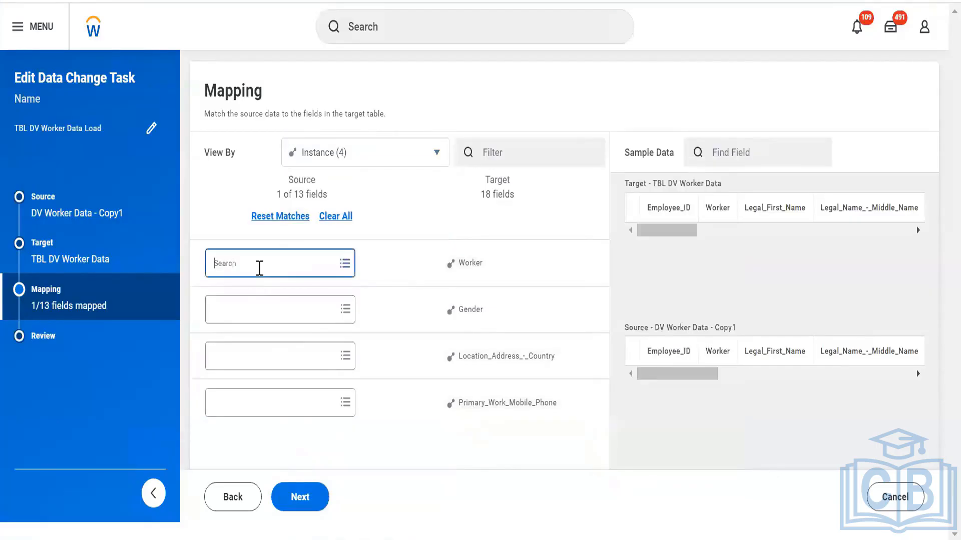
click(304, 295)
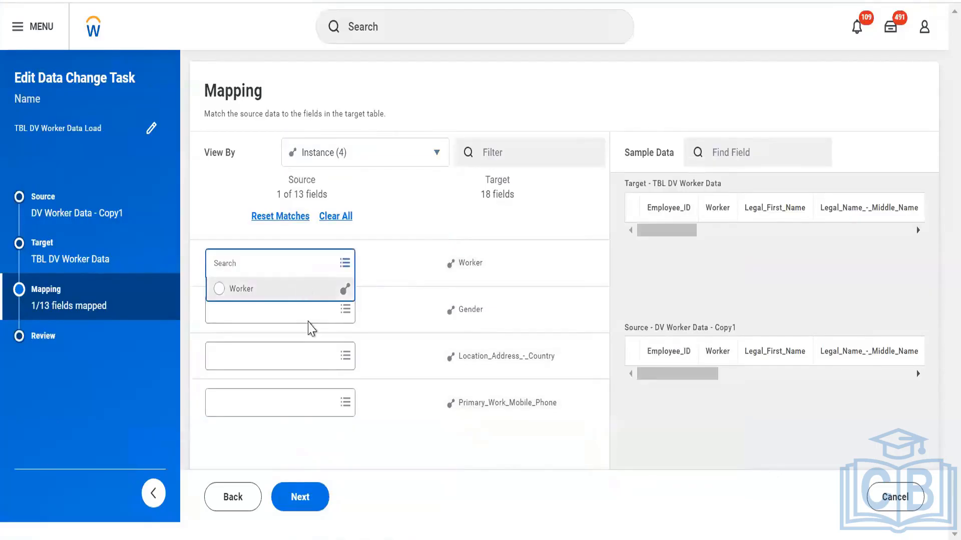
click(311, 313)
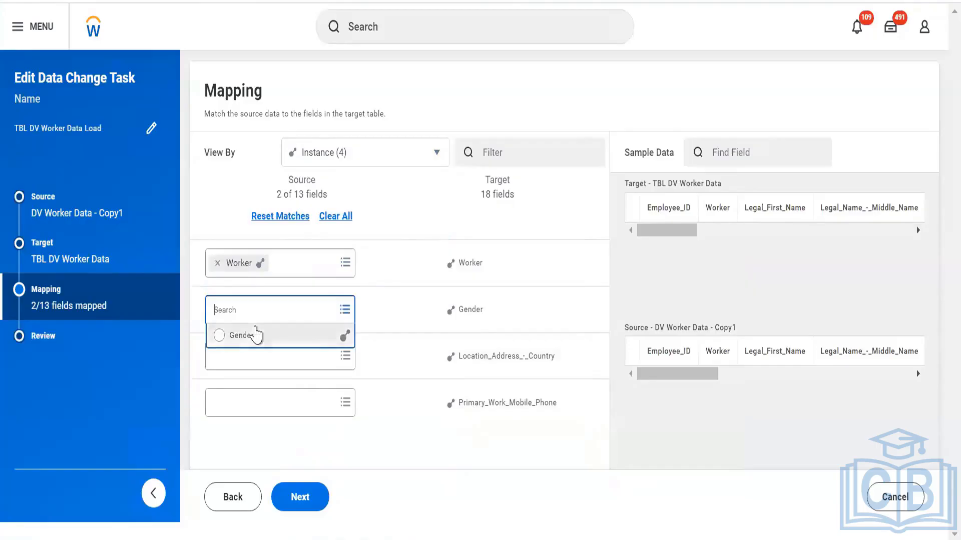
click(256, 334)
Map Location_Address_-_Country and Primary_Work_Mobile_Phone to their matching targets.
click(269, 350)
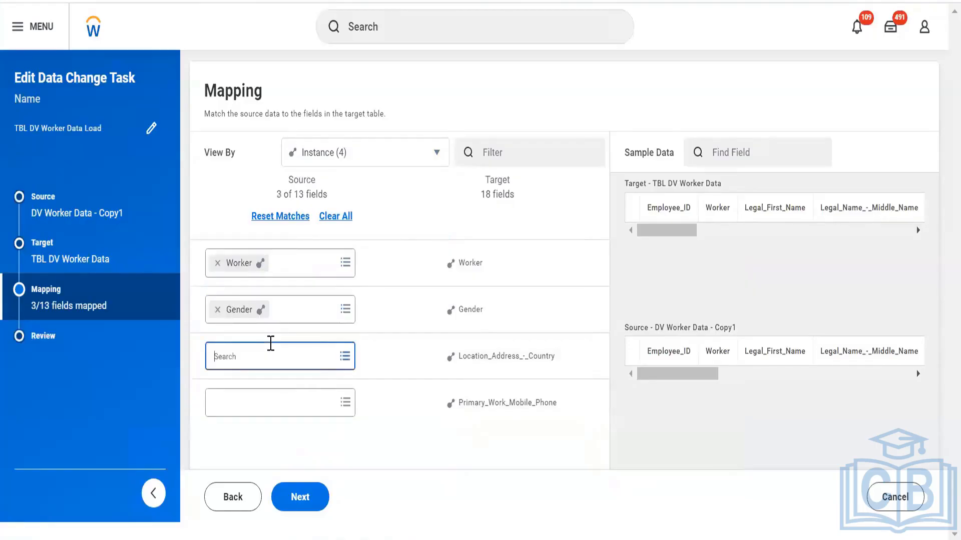
click(262, 339)
click(274, 410)
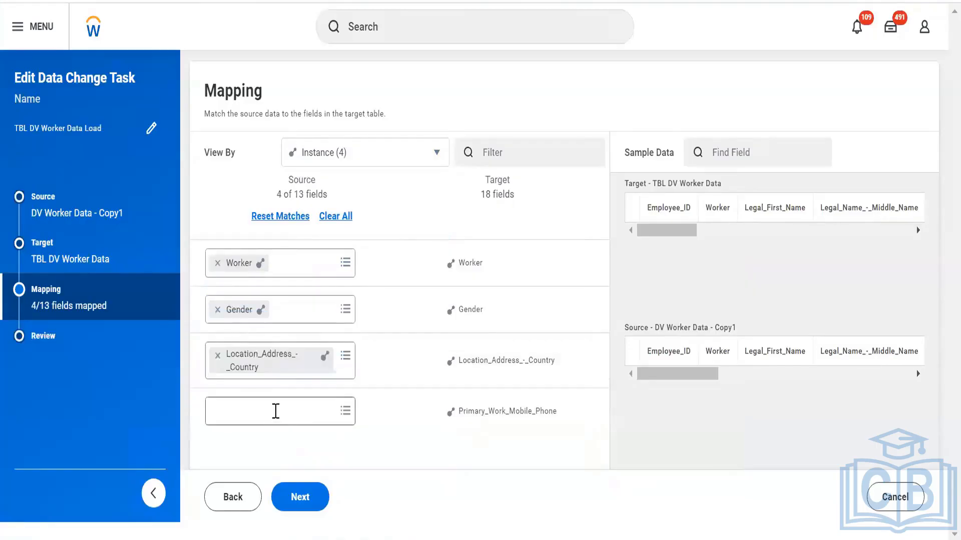
click(271, 384)
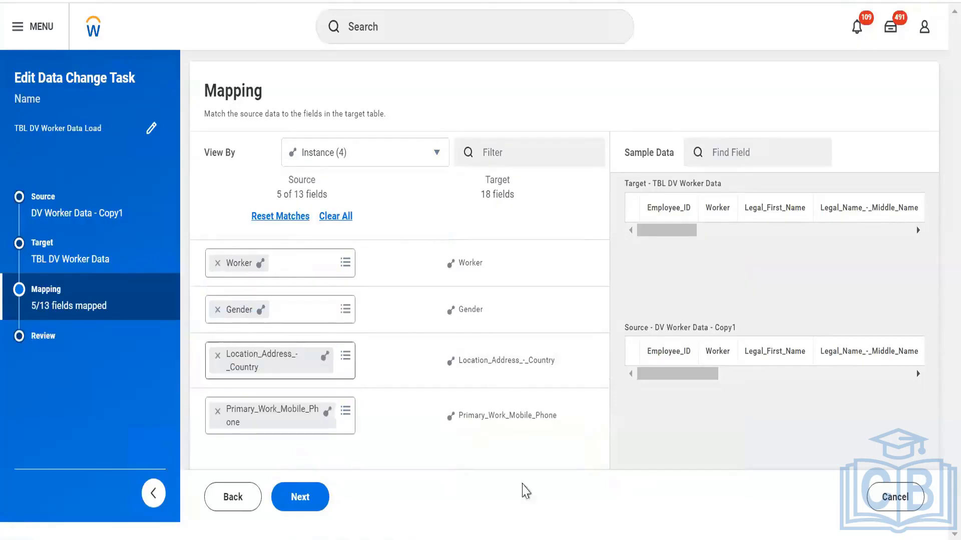
click(393, 161)
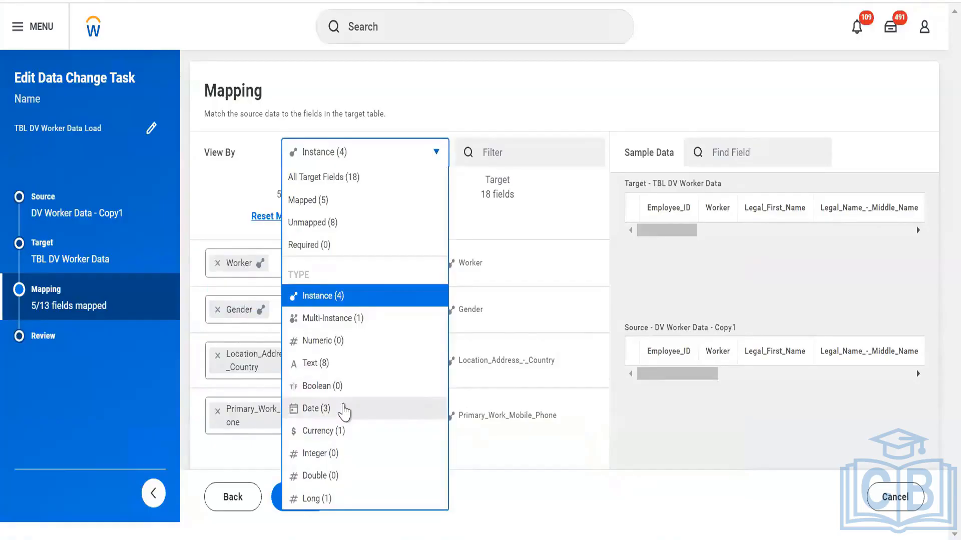
Filter to Date (3) target fields and map source Hire_Date to target Hire_Date.
click(344, 408)
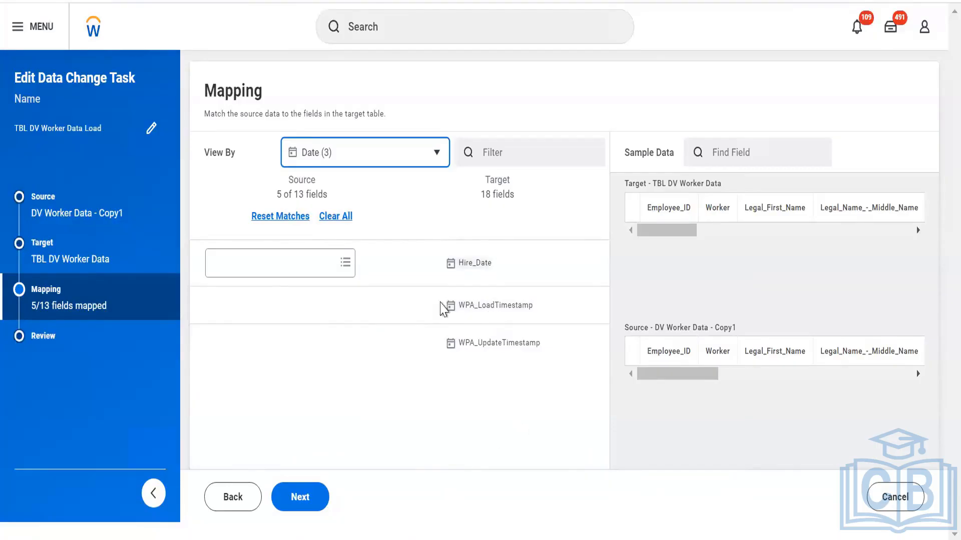
click(264, 273)
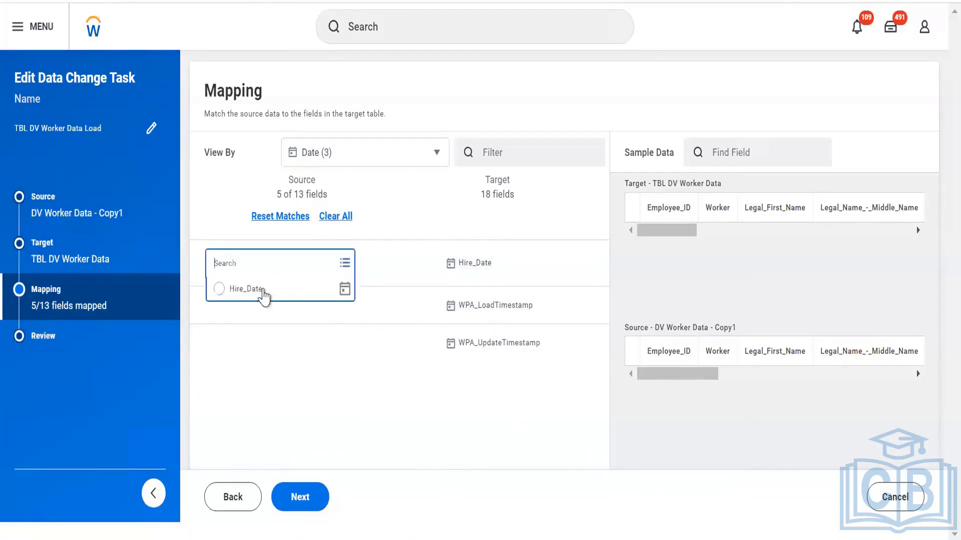
click(264, 295)
Set View By back to All Target Fields (18).
click(392, 165)
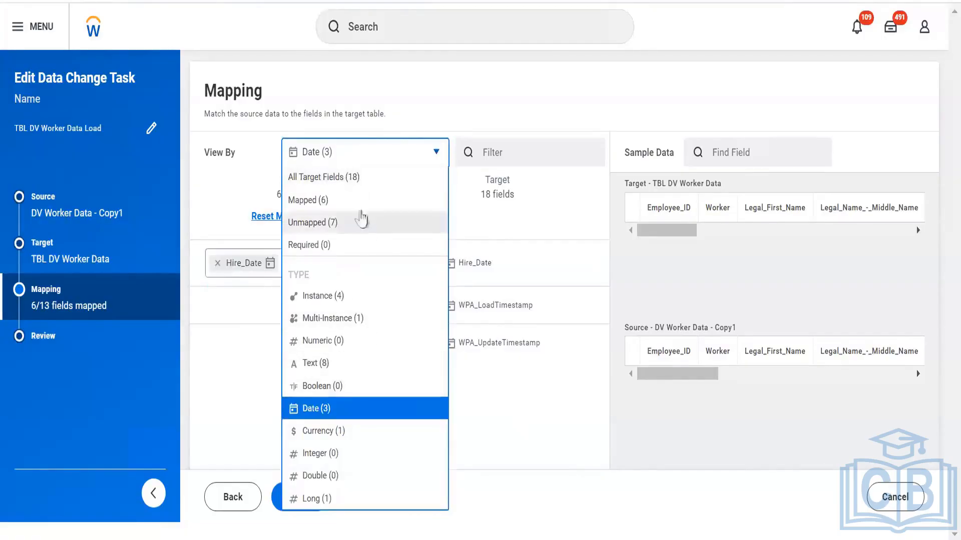
click(356, 180)
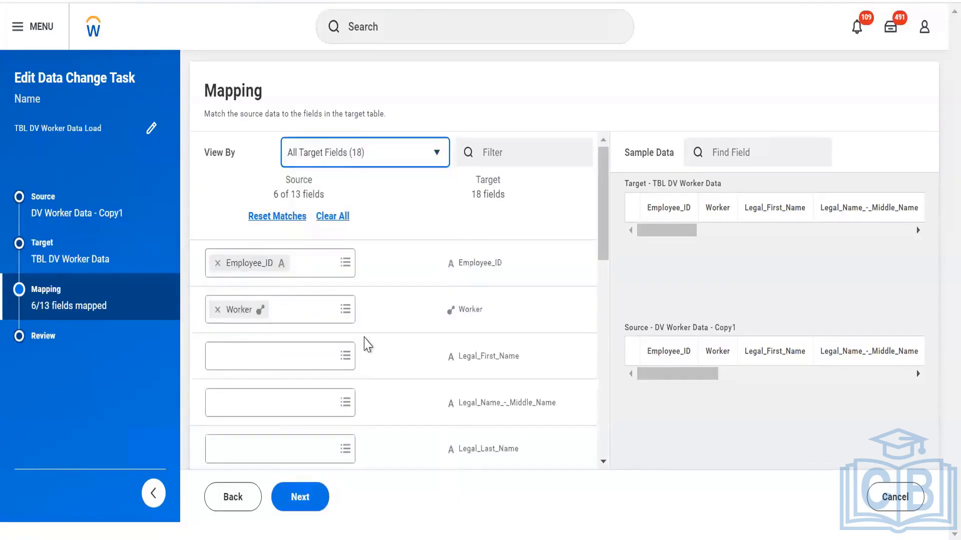
scroll(366, 344, down, 8)
scroll(364, 344, up, 10)
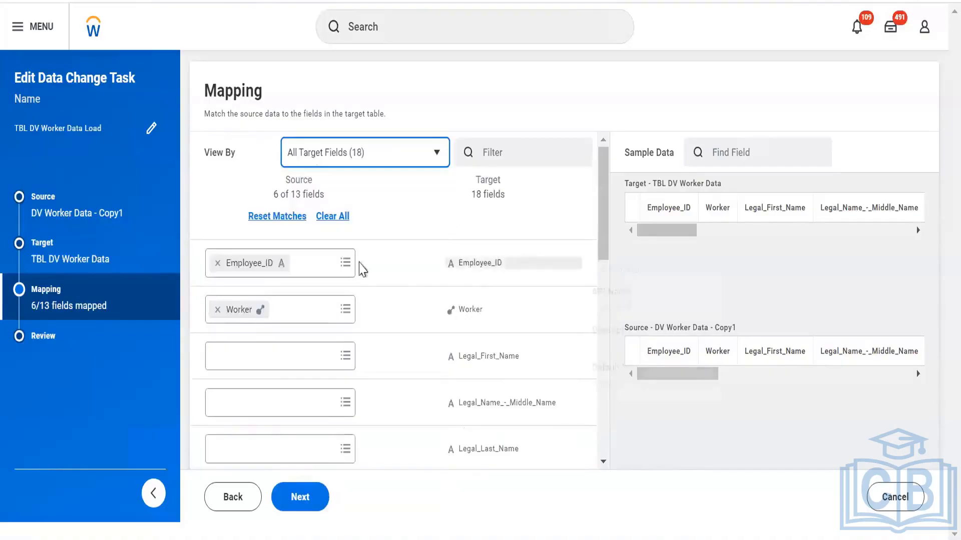
Look over Mapped/Unmapped Fields on the Review step, then return to Mapping.
click(309, 496)
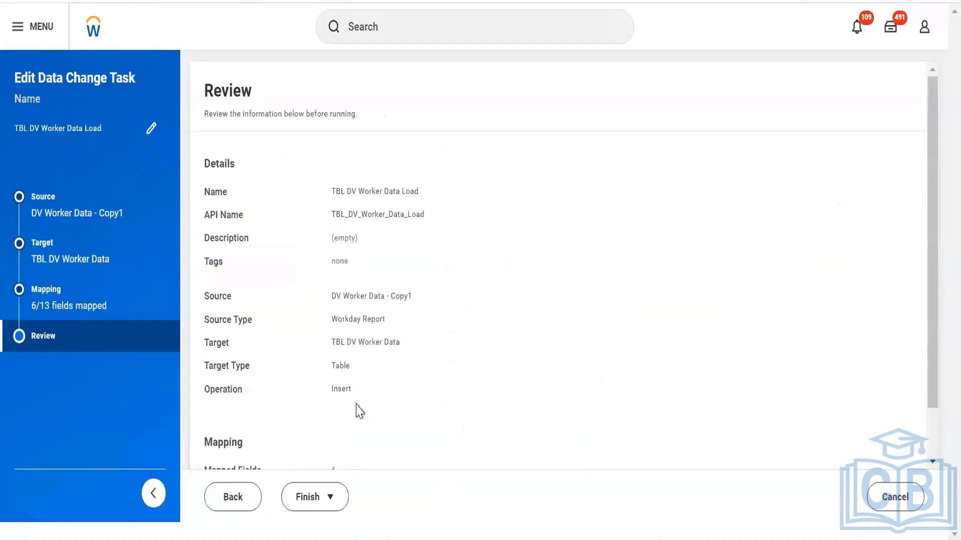
scroll(332, 396, down, 2)
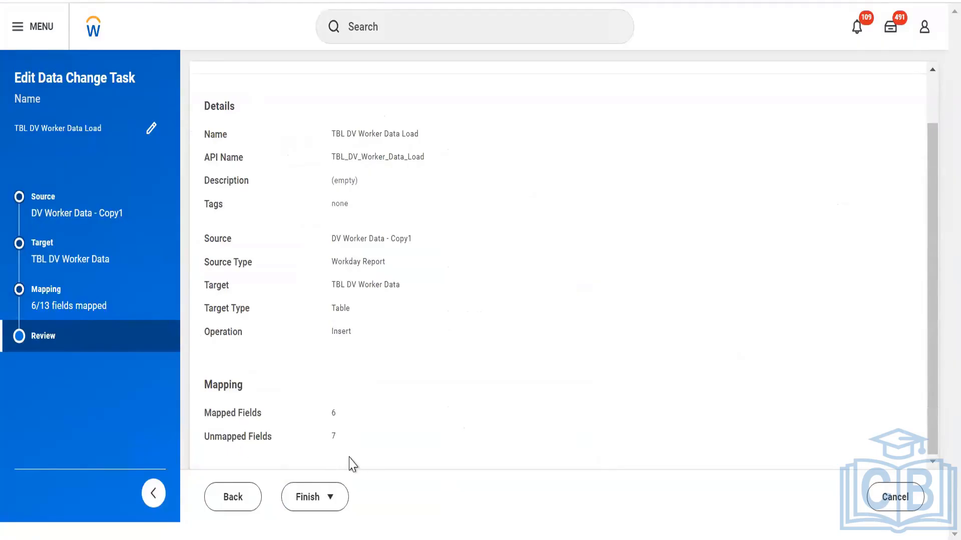
click(230, 497)
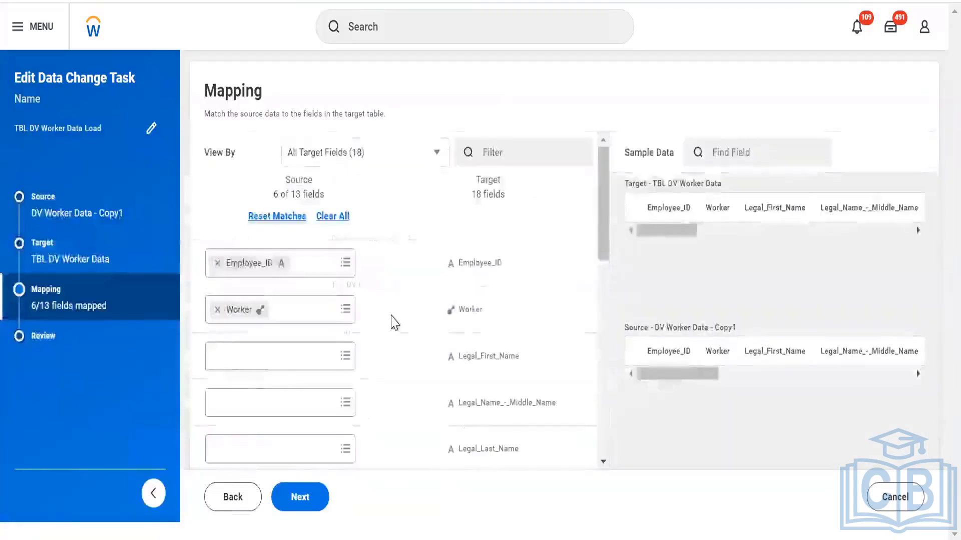
scroll(392, 322, down, 8)
scroll(393, 323, up, 7)
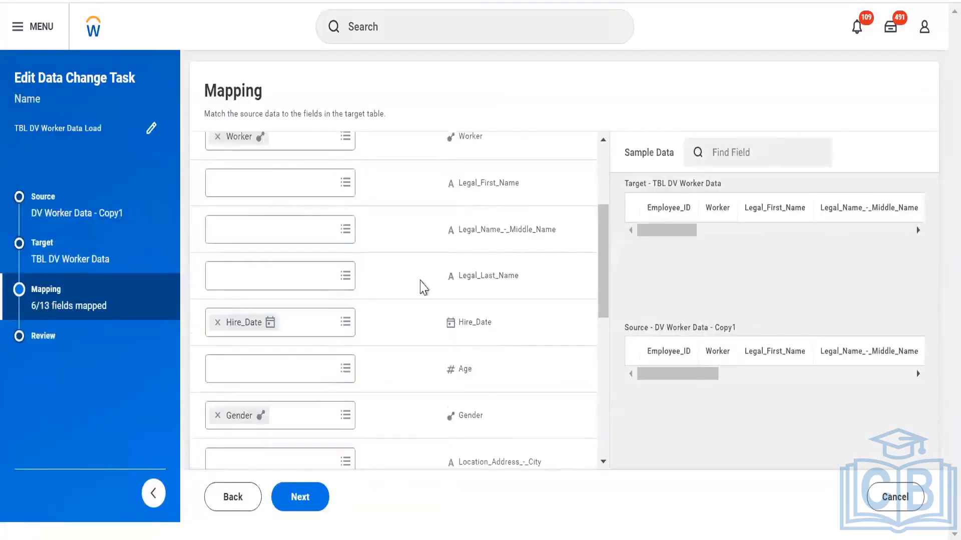
scroll(465, 311, up, 5)
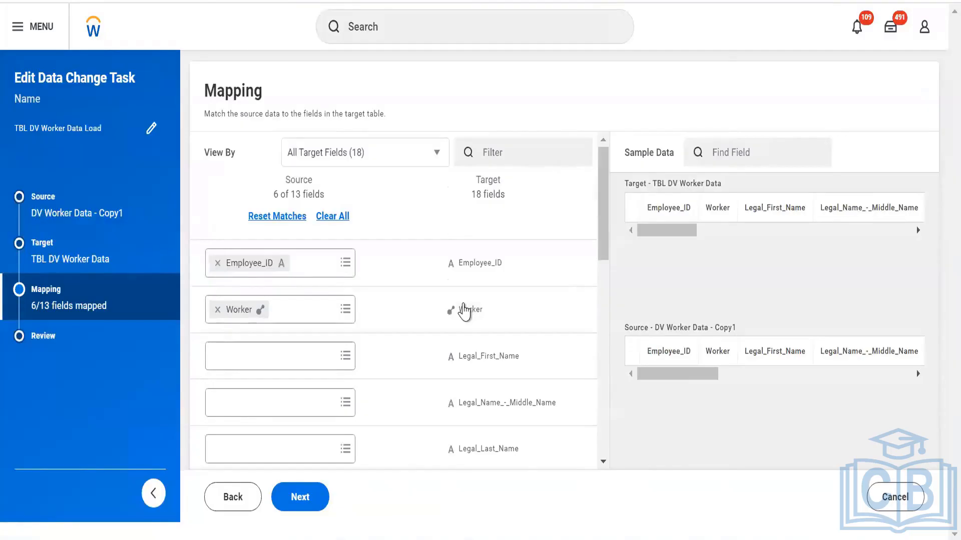
mouse_move(465, 311)
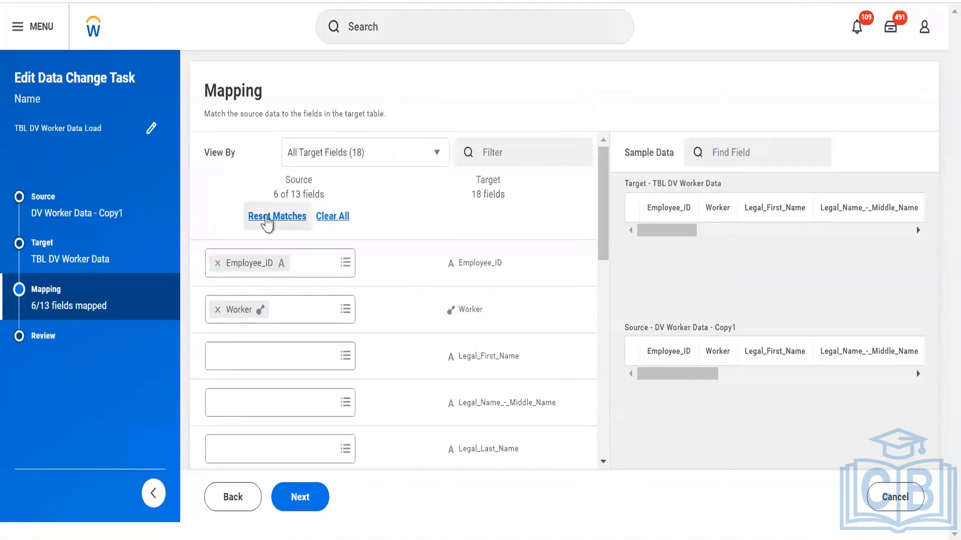
Use Reset Matches to map all 13 of 13 source fields.
click(267, 219)
scroll(331, 351, down, 10)
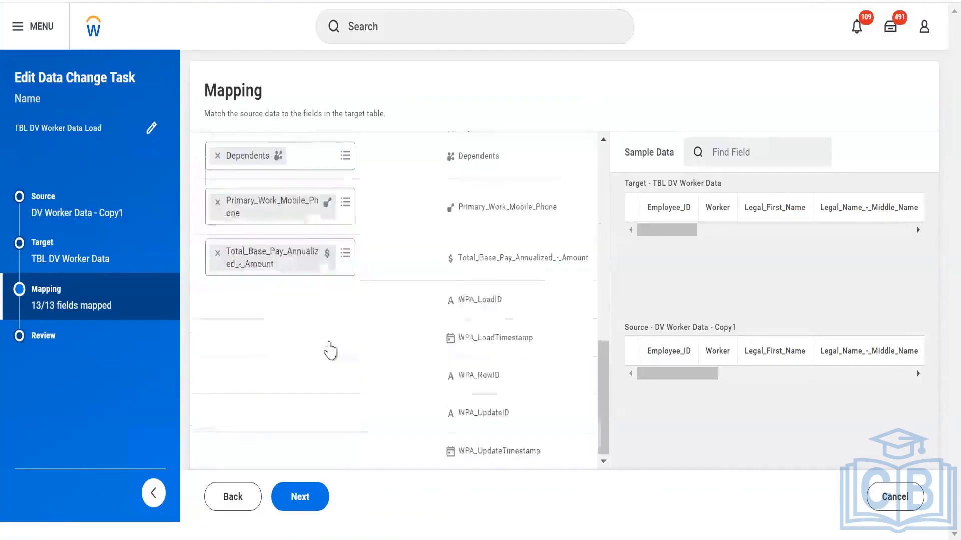
scroll(329, 349, up, 10)
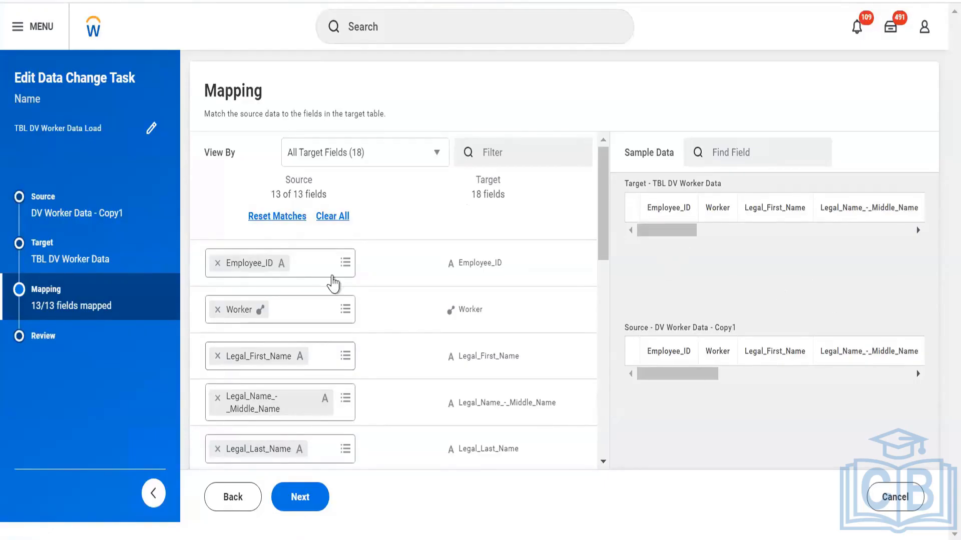
Scroll through the Sample Data tables to check the columns, then finish the task.
click(744, 231)
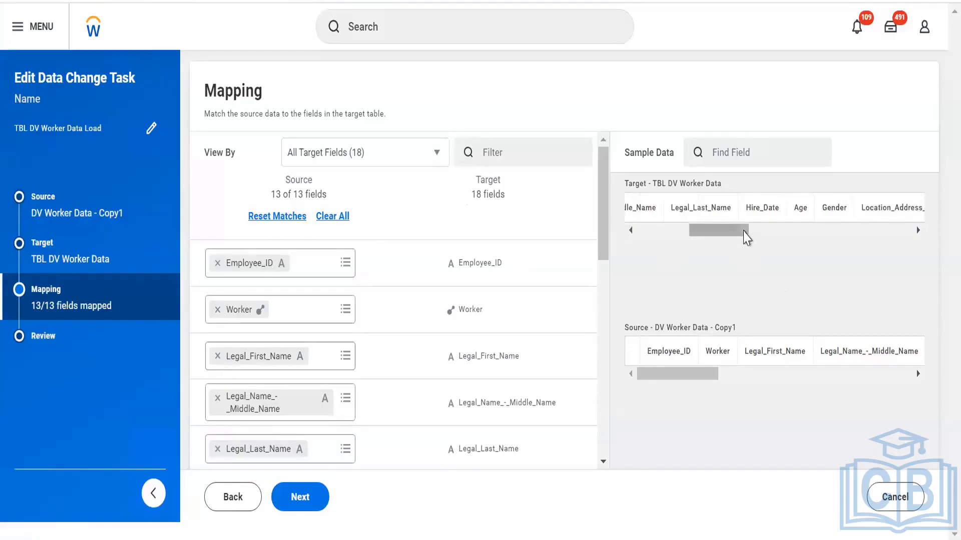
drag(744, 232, 935, 167)
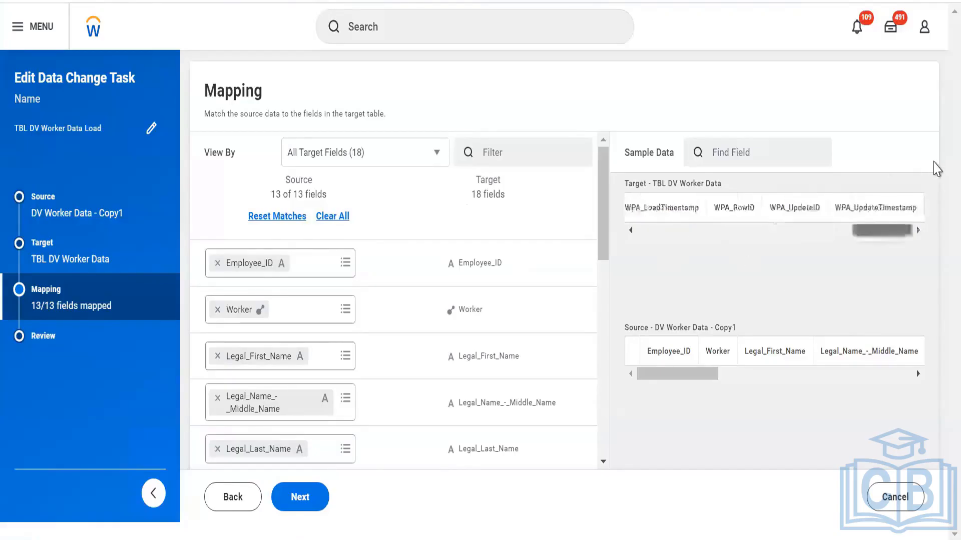
drag(686, 374, 898, 360)
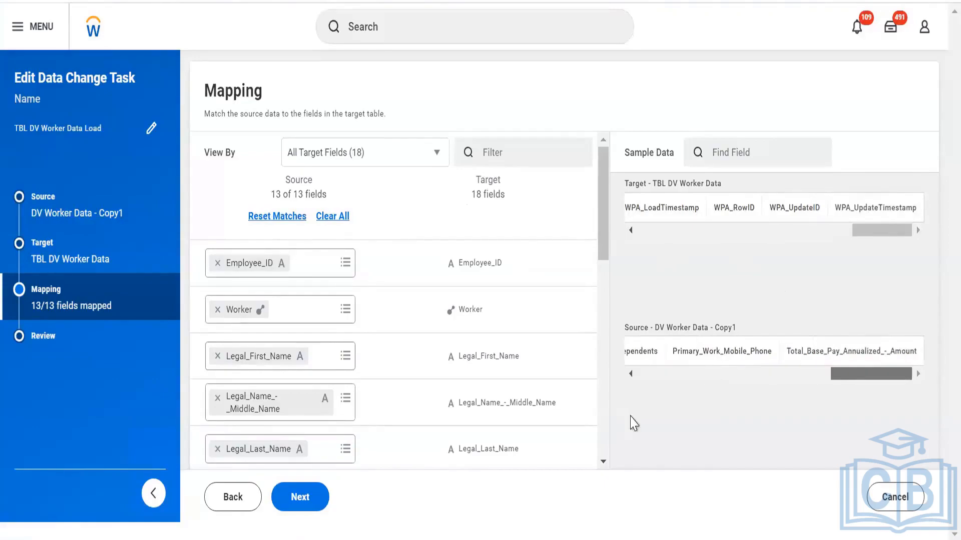
click(638, 373)
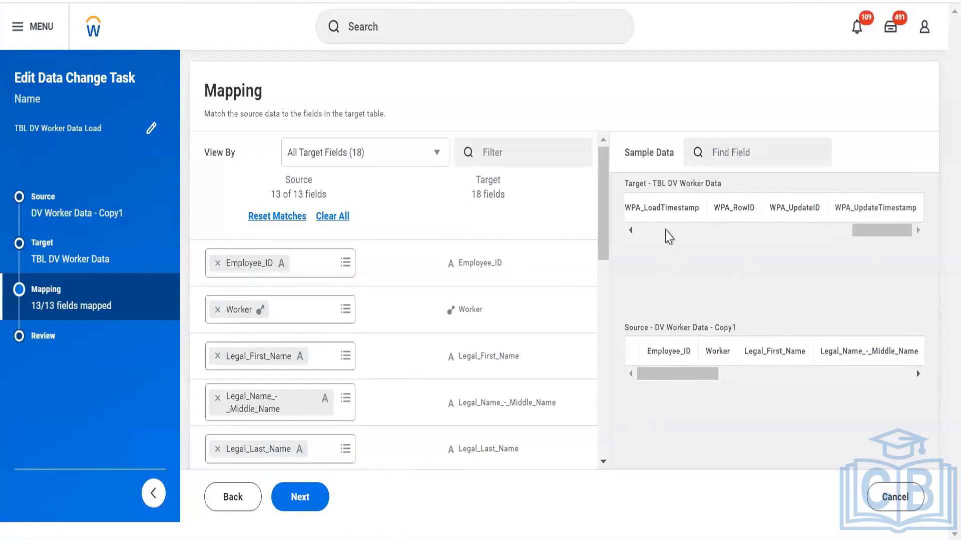
scroll(669, 235, left, 3)
scroll(669, 234, left, 10)
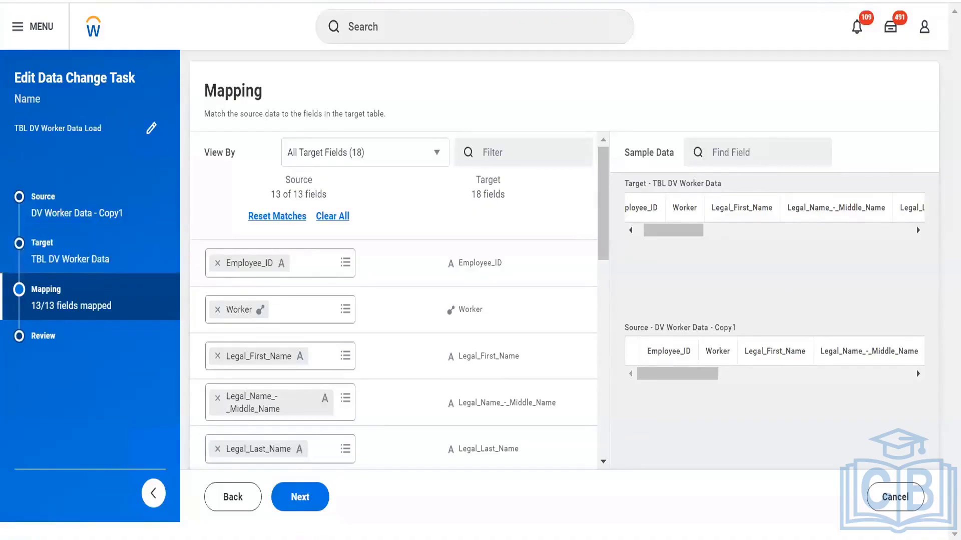
click(300, 497)
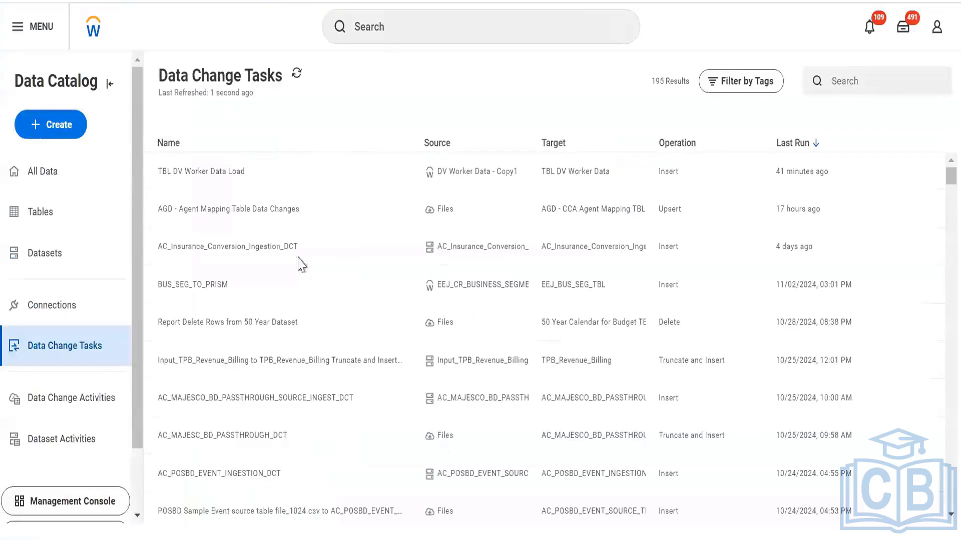
Select the AGD task row, then refresh the Data Change Tasks list.
click(481, 198)
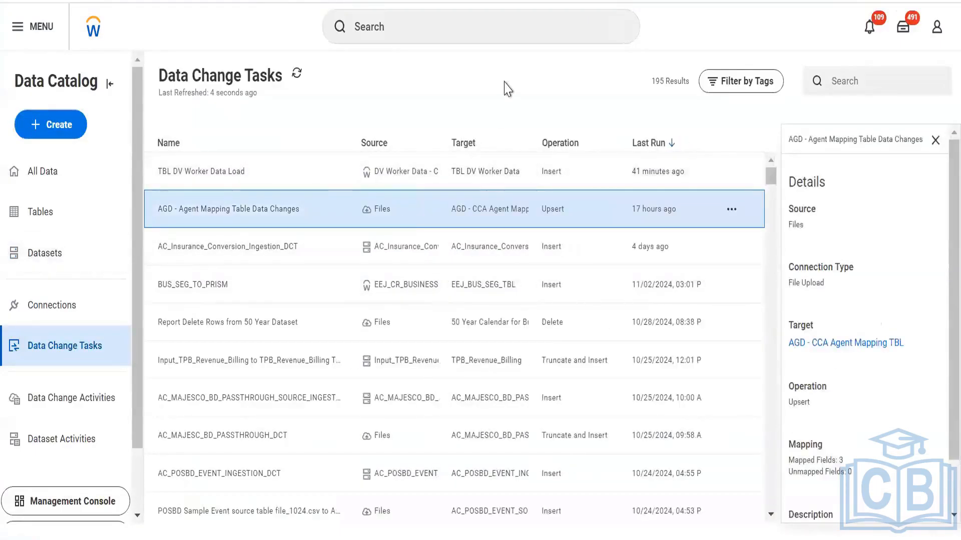
click(295, 76)
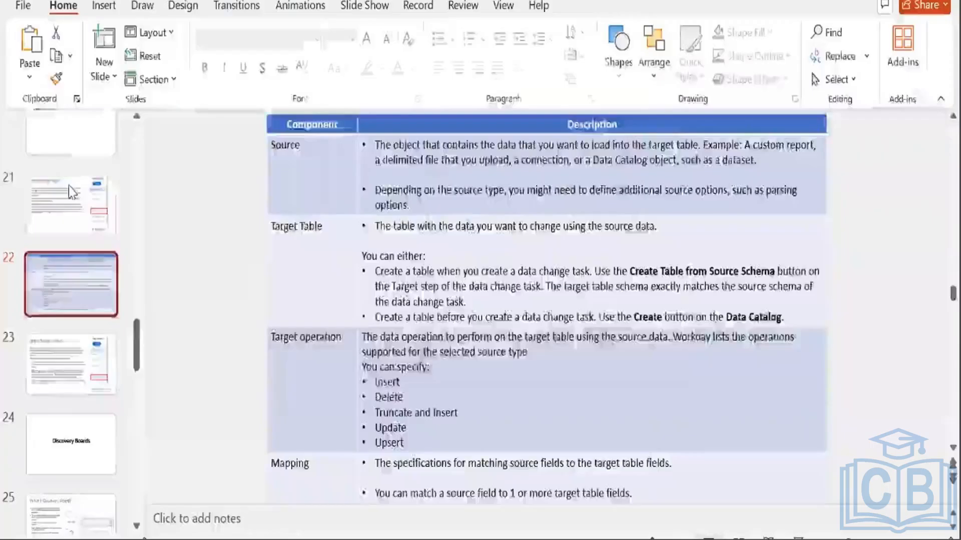
click(73, 192)
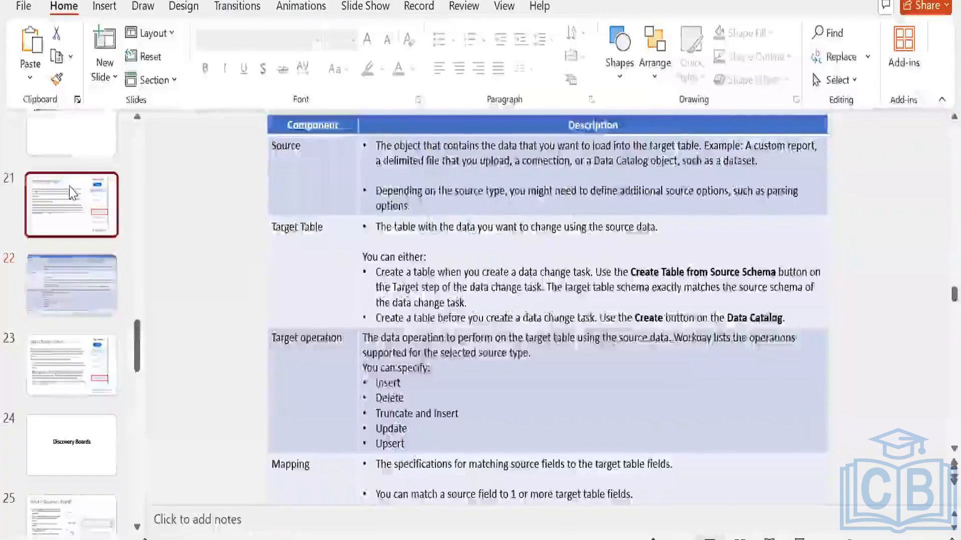
scroll(70, 300, up, 2)
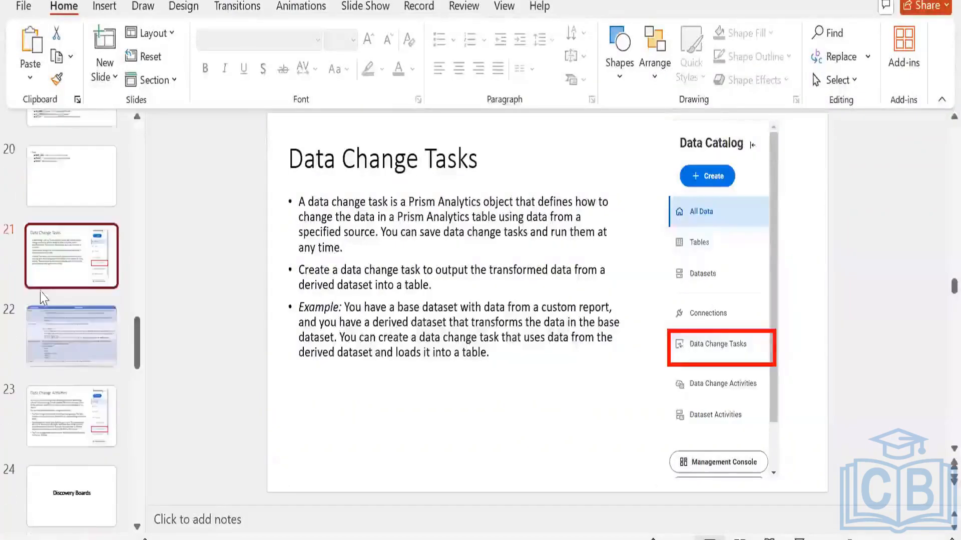
click(65, 233)
click(44, 315)
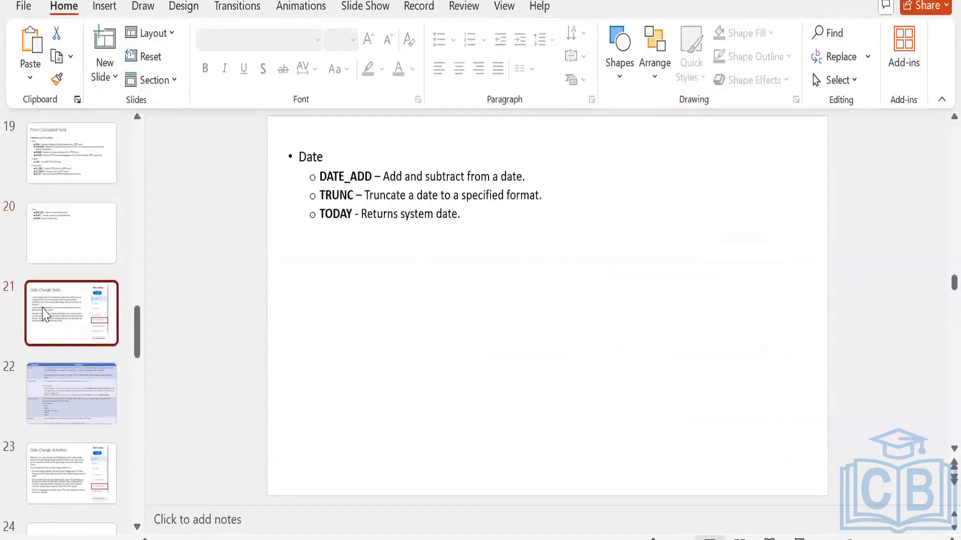
scroll(45, 315, down, 1)
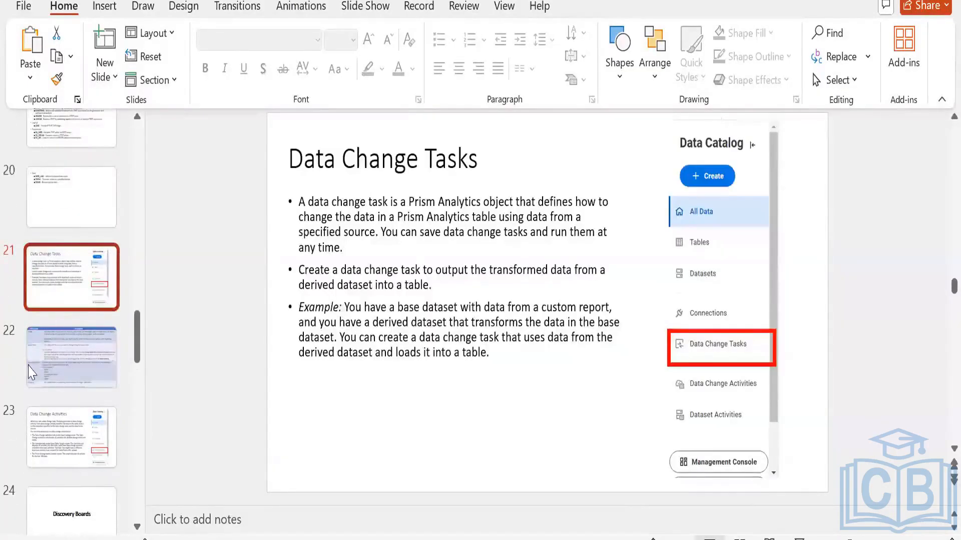
click(49, 358)
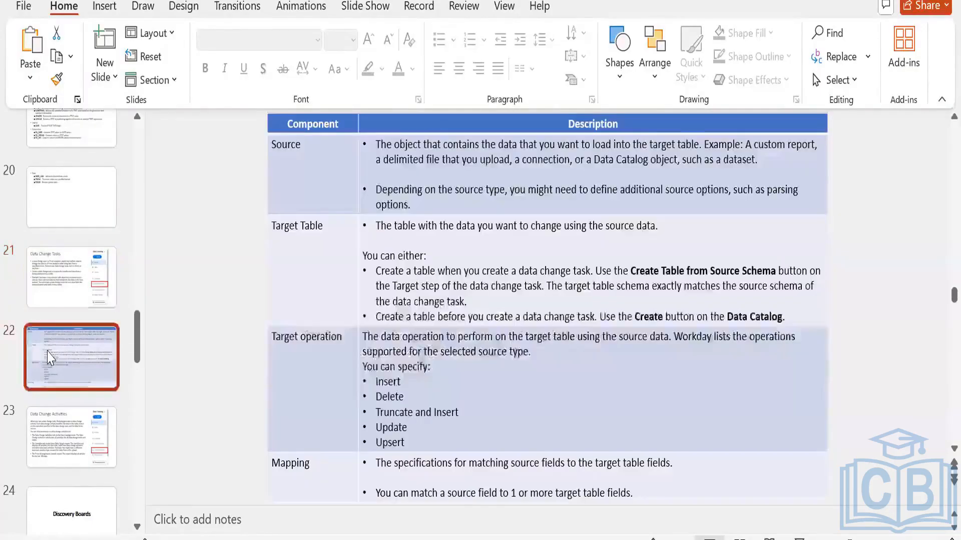
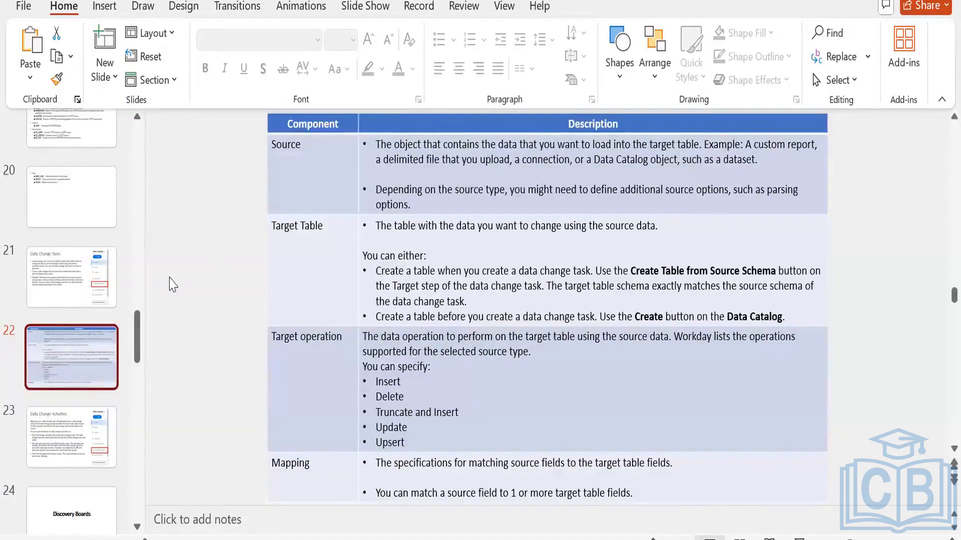
View PowerPoint slide 23 on Data Change Activities, then return to slide 22 on target operations.
click(73, 423)
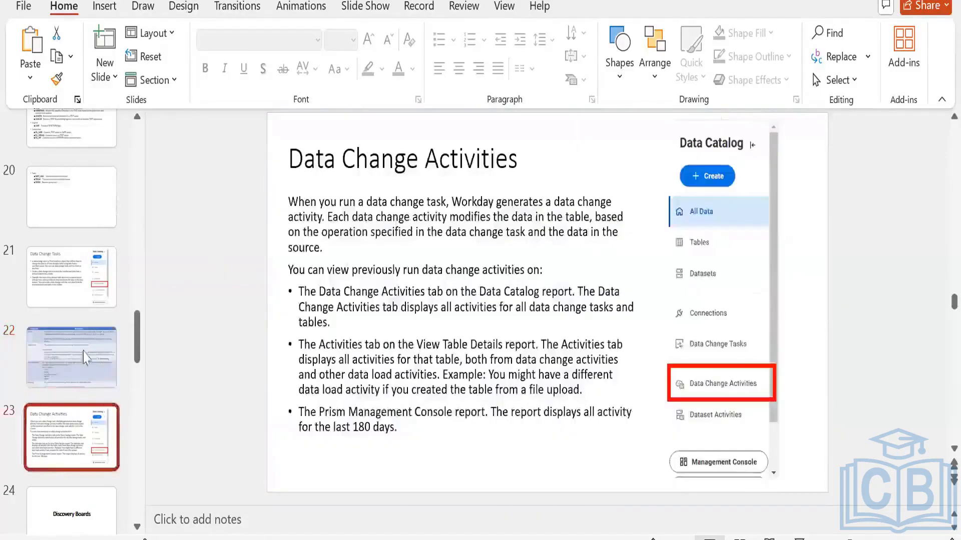
click(82, 356)
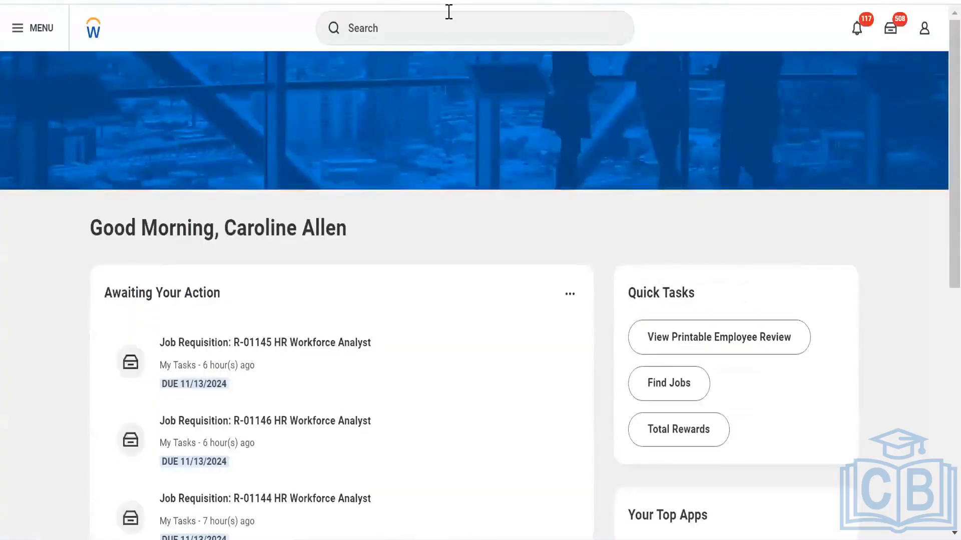
Open the Data Catalog from recent searches and scroll down to Data Change Activities.
click(449, 12)
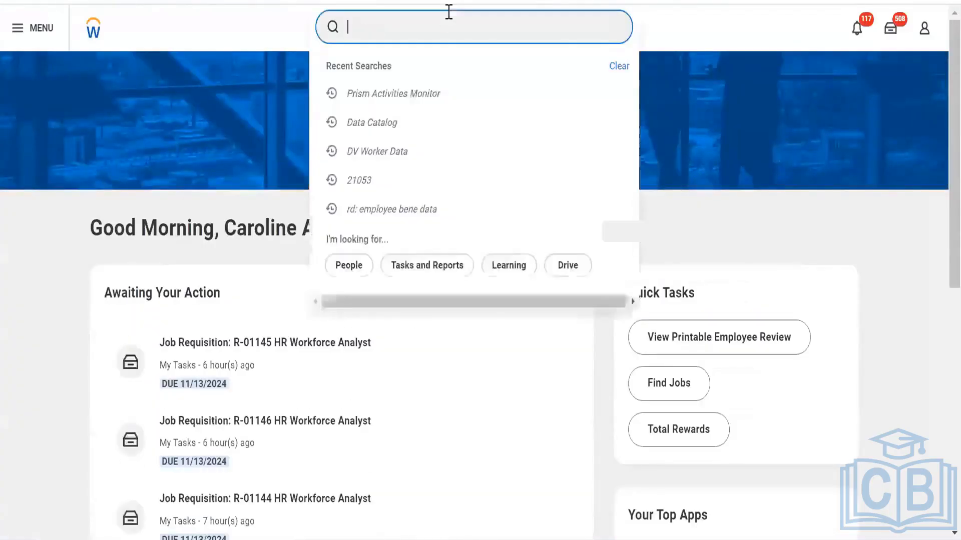
click(397, 126)
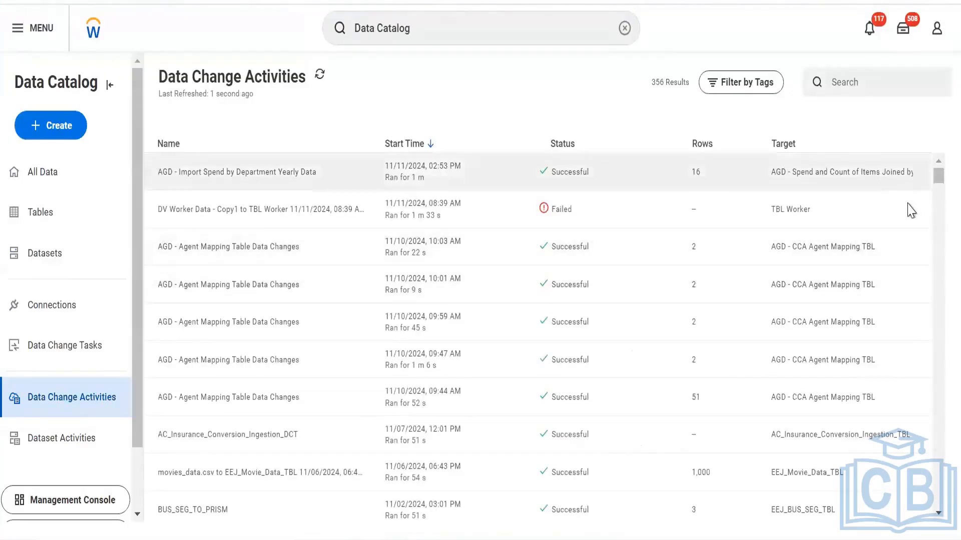
scroll(651, 306, down, 10)
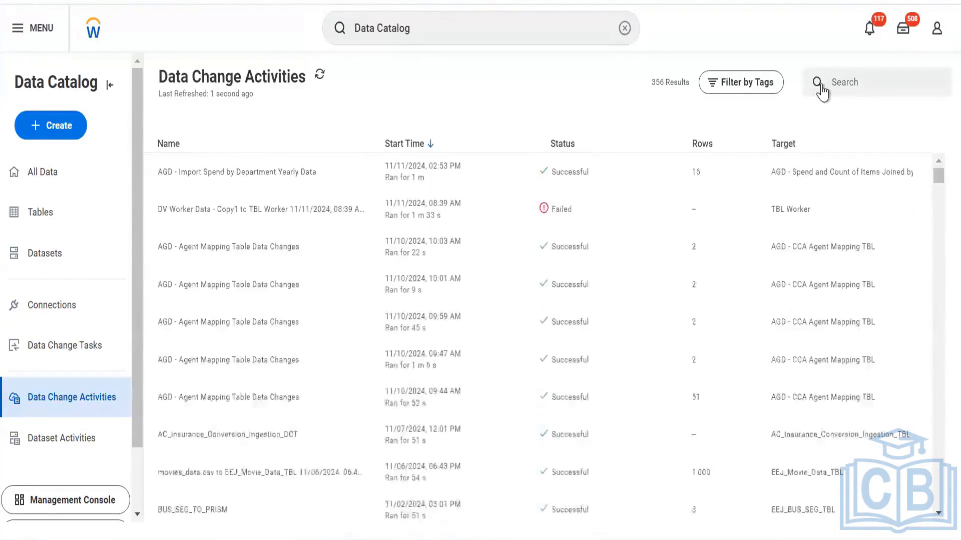
Filter Data Change Activities by 'dv', inspect a failed DV Worker activity, then list Data Change Tasks.
click(818, 88)
text(dv)
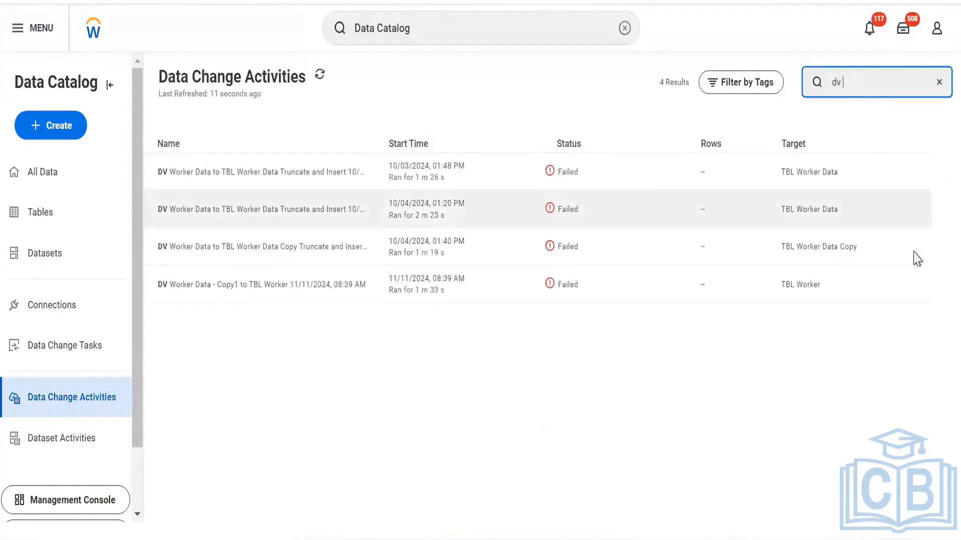
click(656, 247)
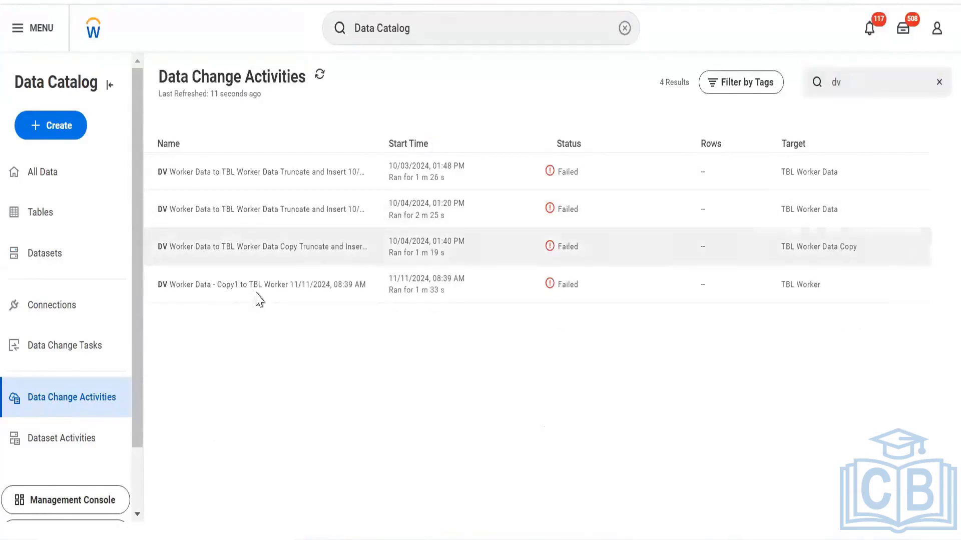
click(119, 359)
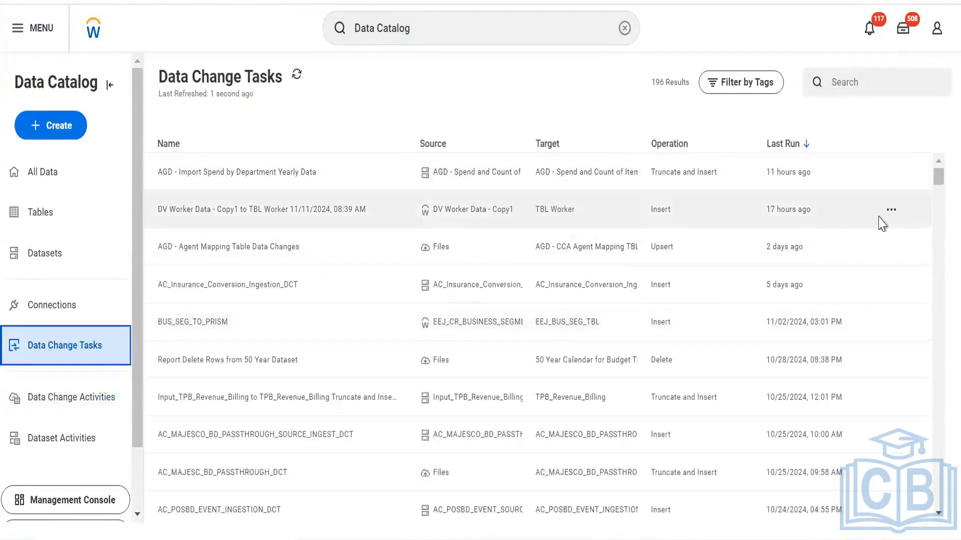
Edit the DV Worker Data - Copy1 to TBL Worker task from its row's actions menu.
click(890, 213)
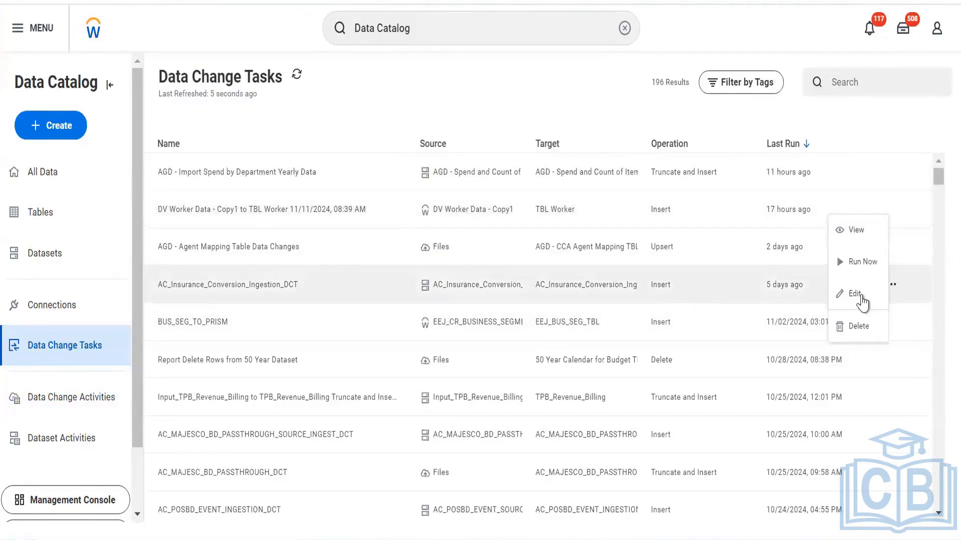
click(860, 295)
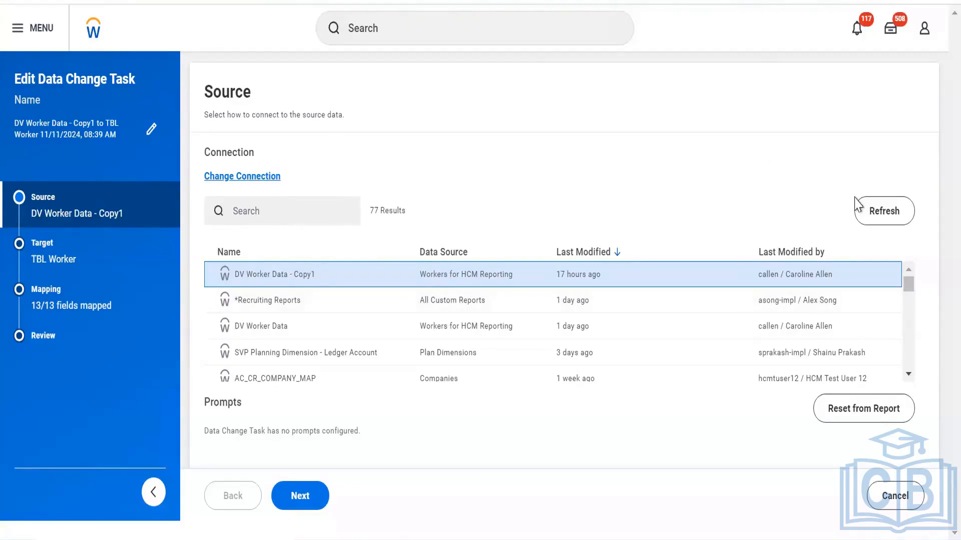
click(248, 183)
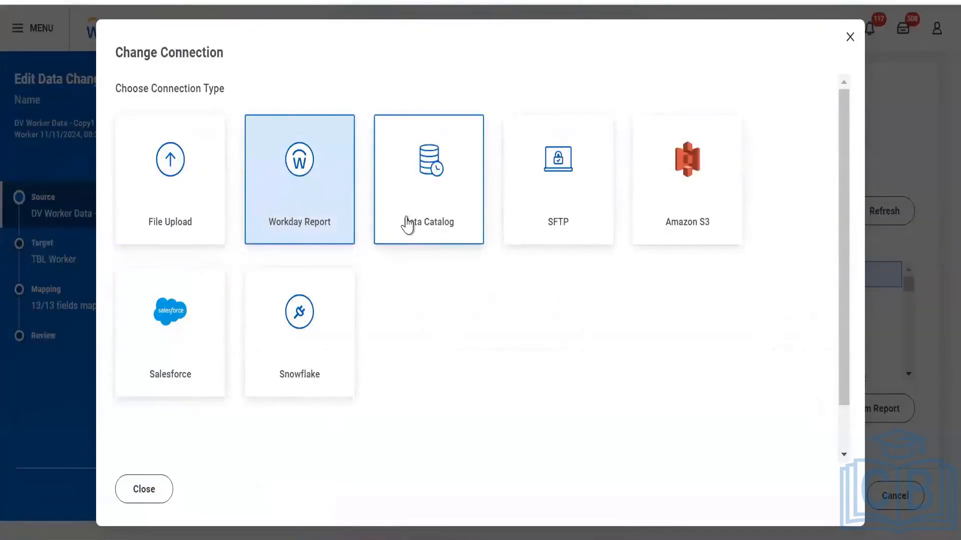
click(129, 498)
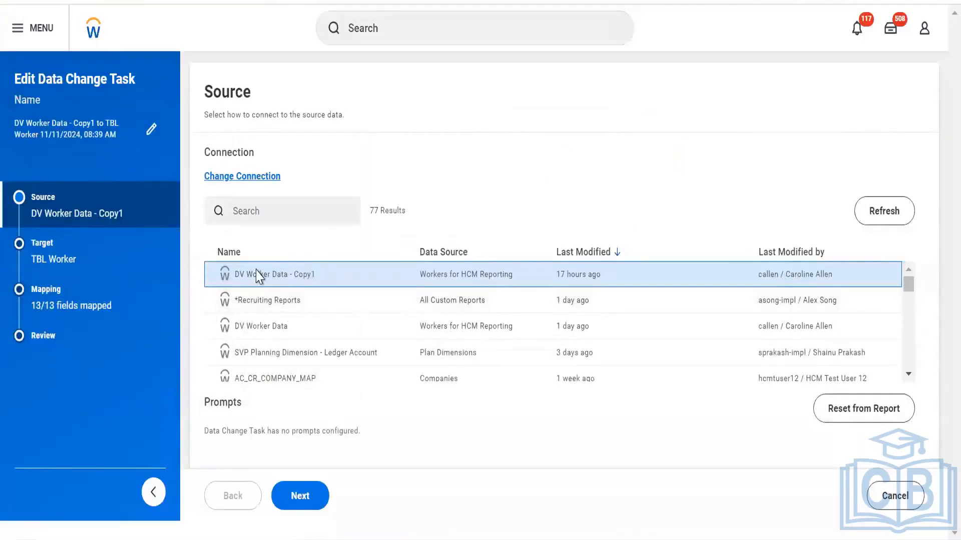
click(114, 268)
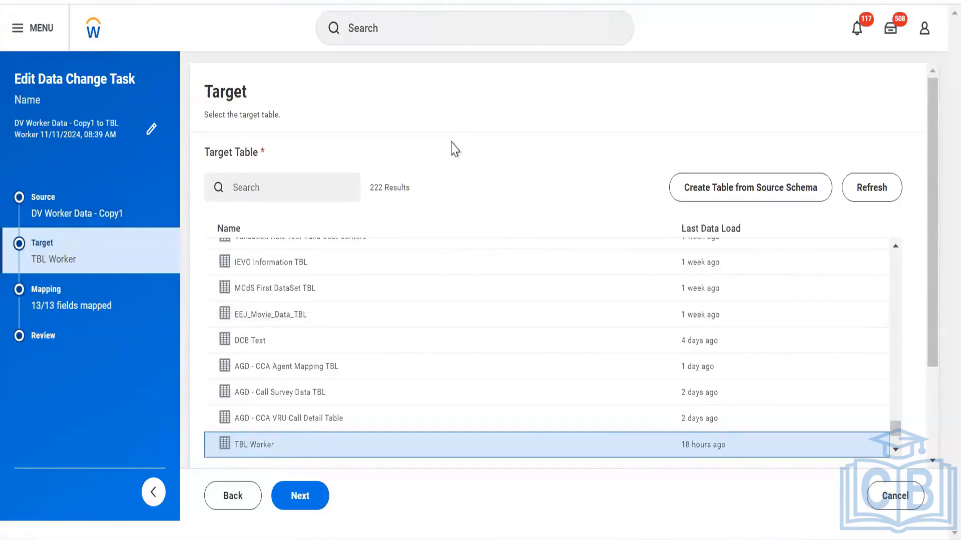
scroll(453, 149, down, 3)
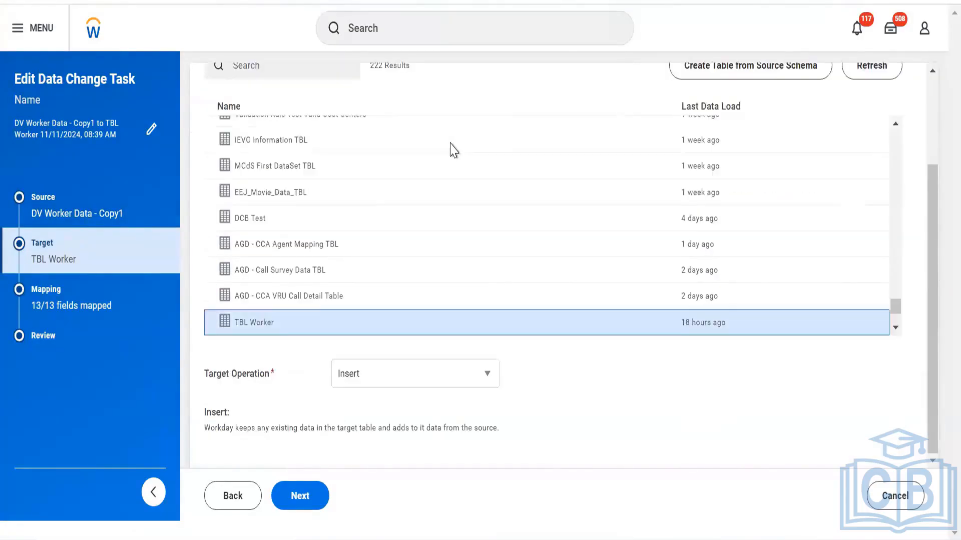
click(453, 385)
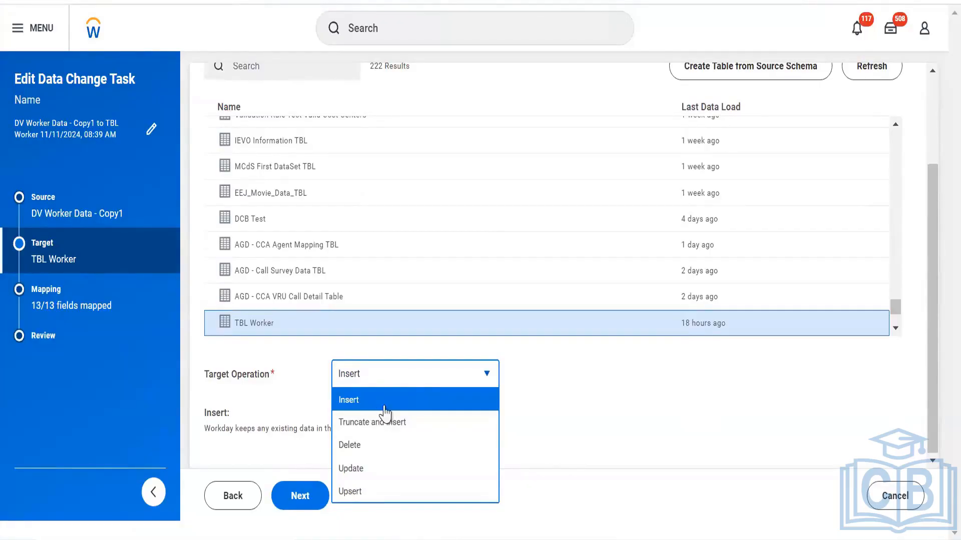
click(554, 398)
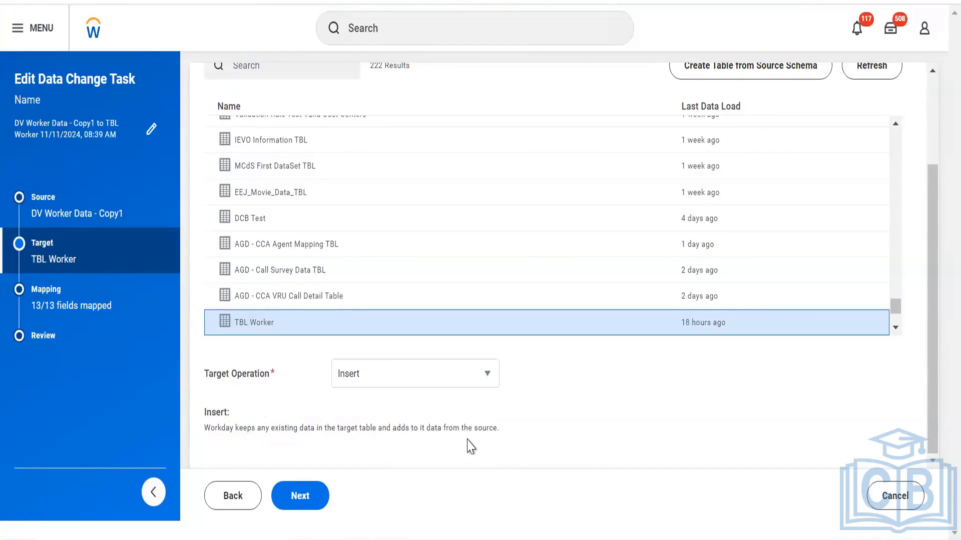
Switch TBL Worker's target operation to Truncate and Insert, then to Delete (0/1 fields mapped).
click(467, 386)
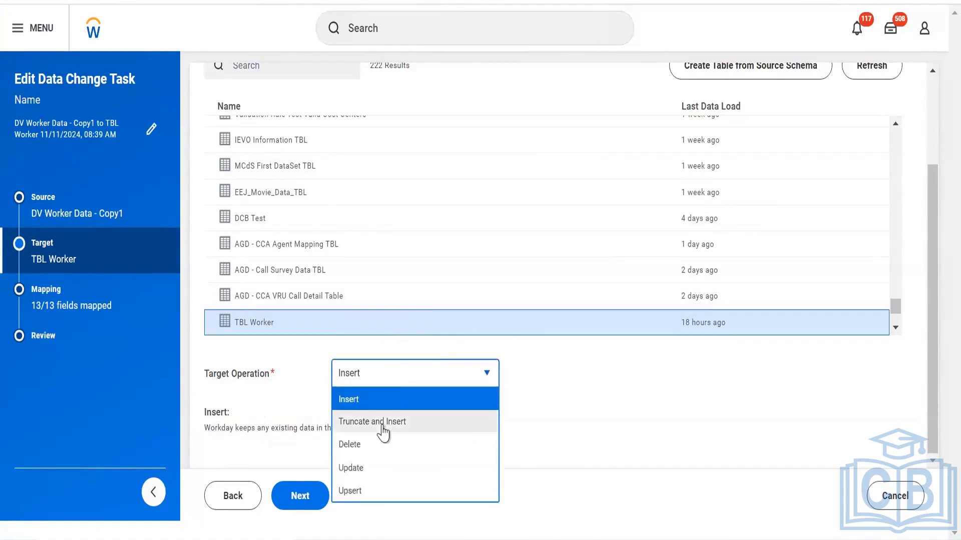
click(382, 423)
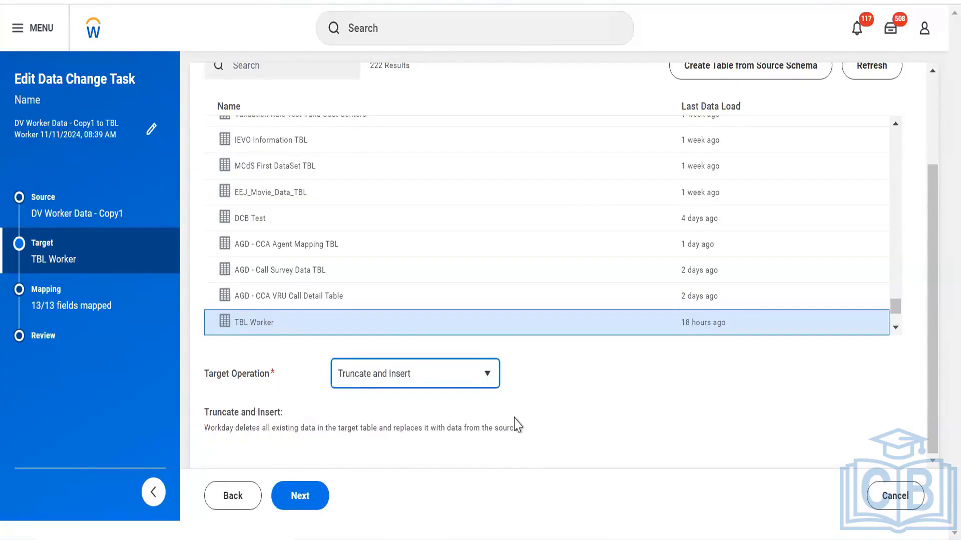
click(439, 390)
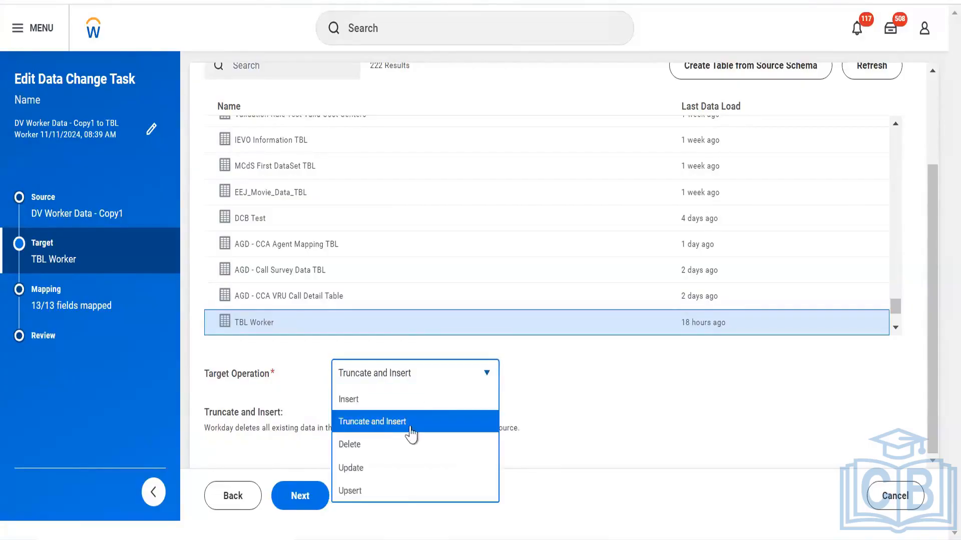
click(401, 450)
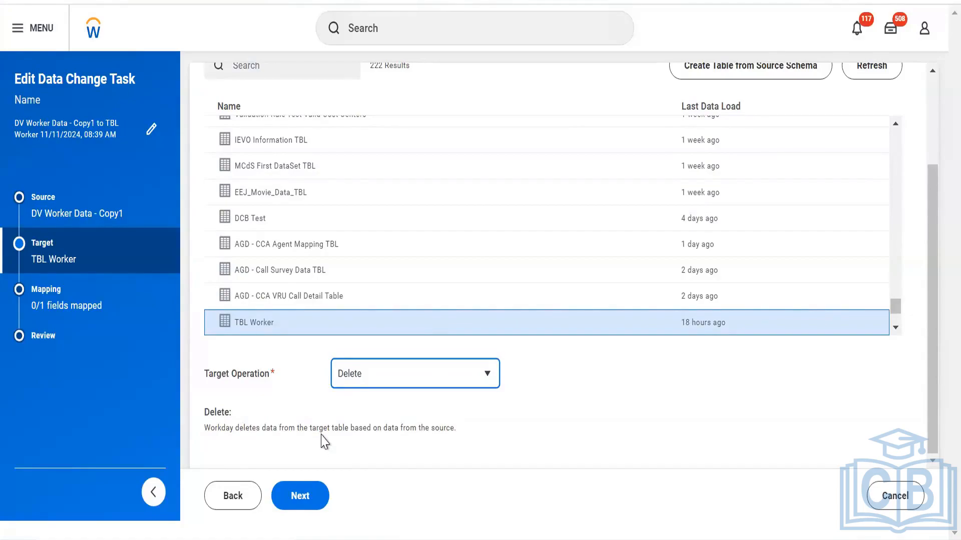
Change the target operation from Delete to Update, bringing mapping back to 13/13 fields.
click(366, 384)
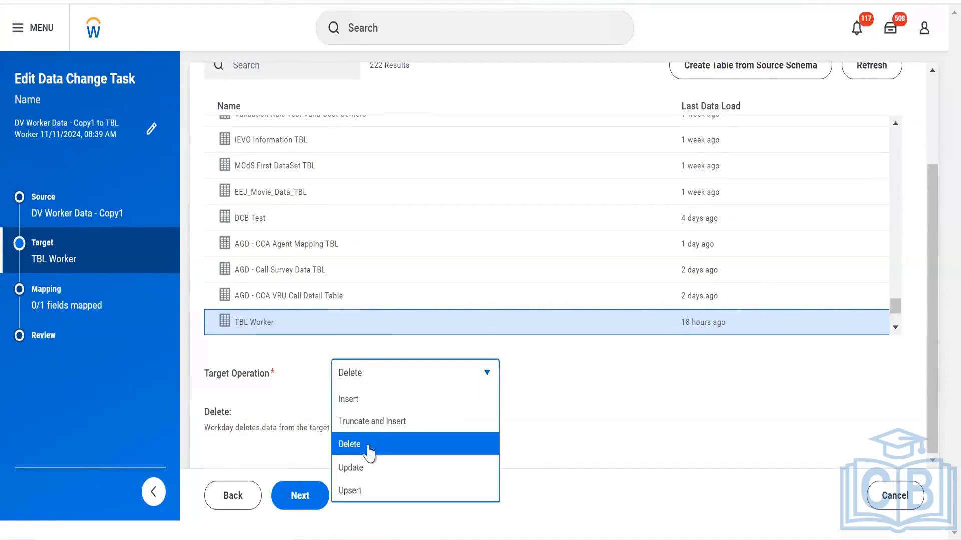
click(369, 470)
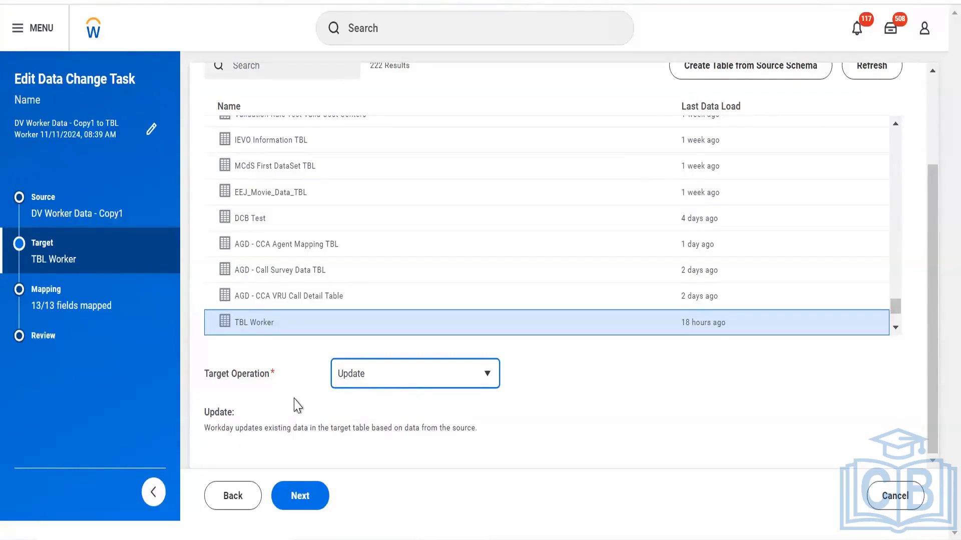
click(402, 377)
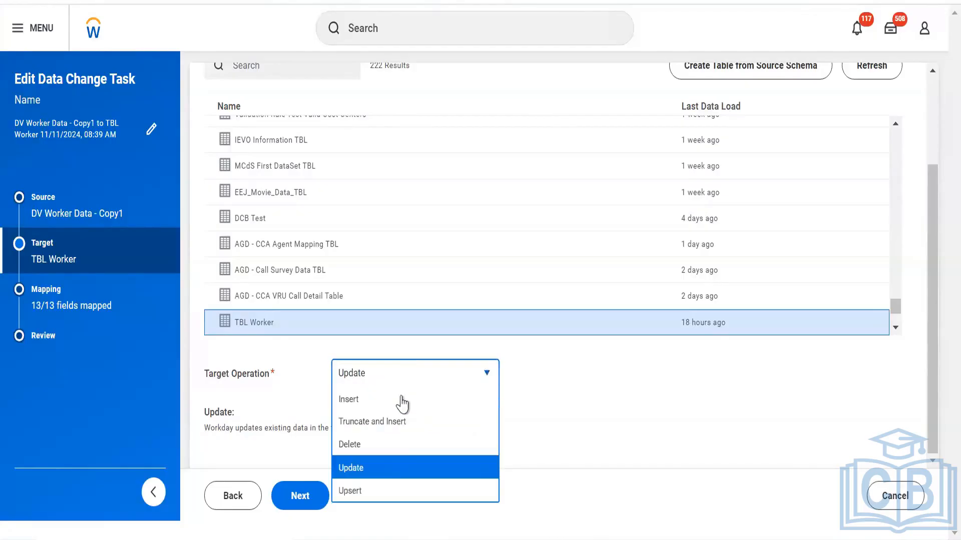
Set the target operation to Upsert and leave it in place.
click(393, 490)
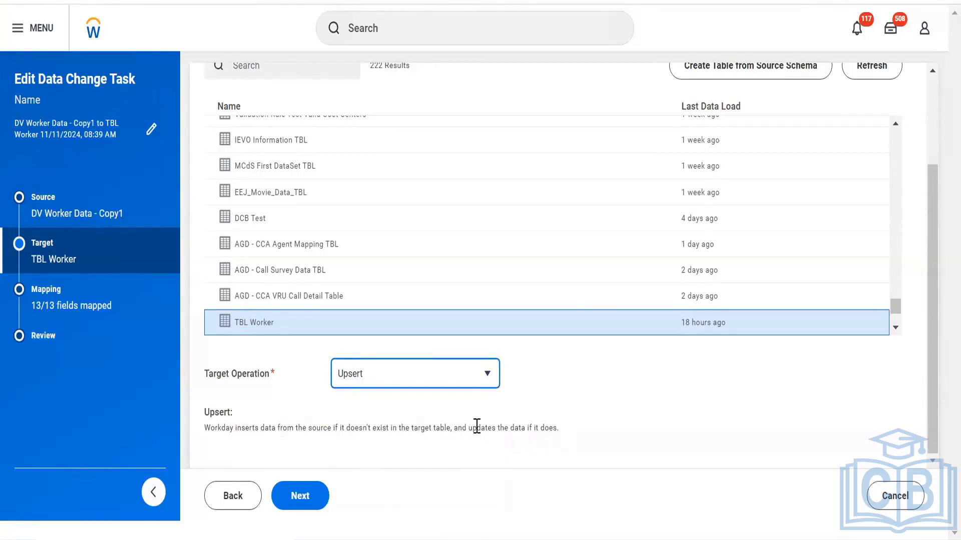
click(408, 374)
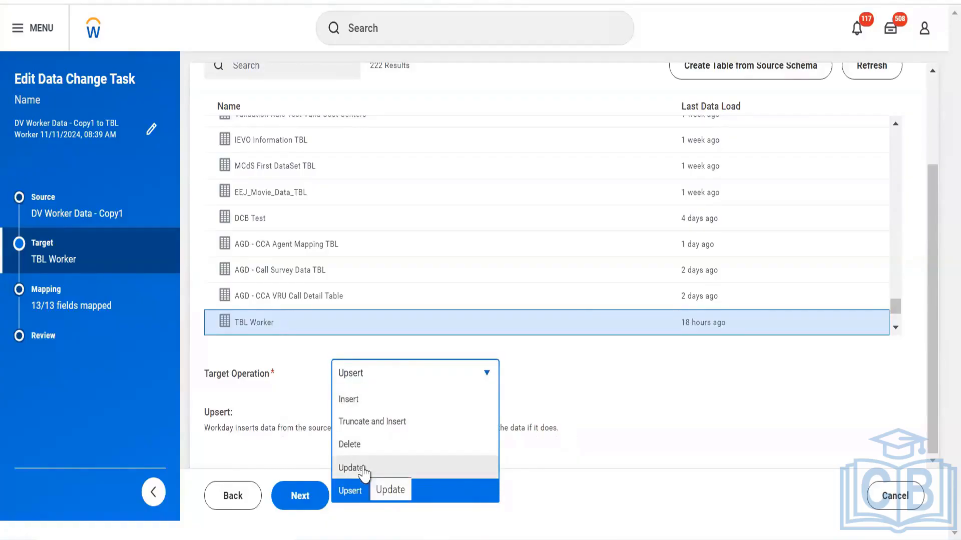
click(273, 455)
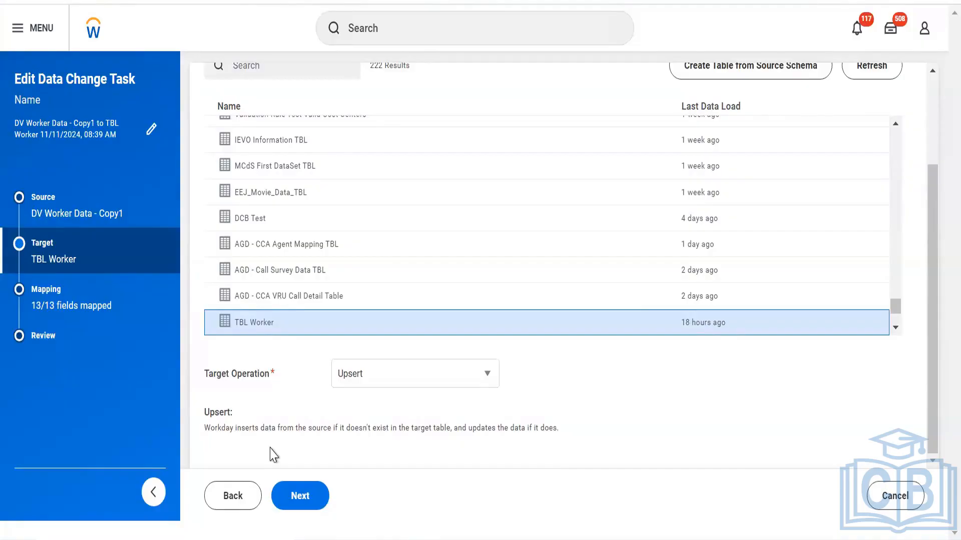
Restore the target operation to Insert and switch to PowerPoint slide 22.
click(411, 371)
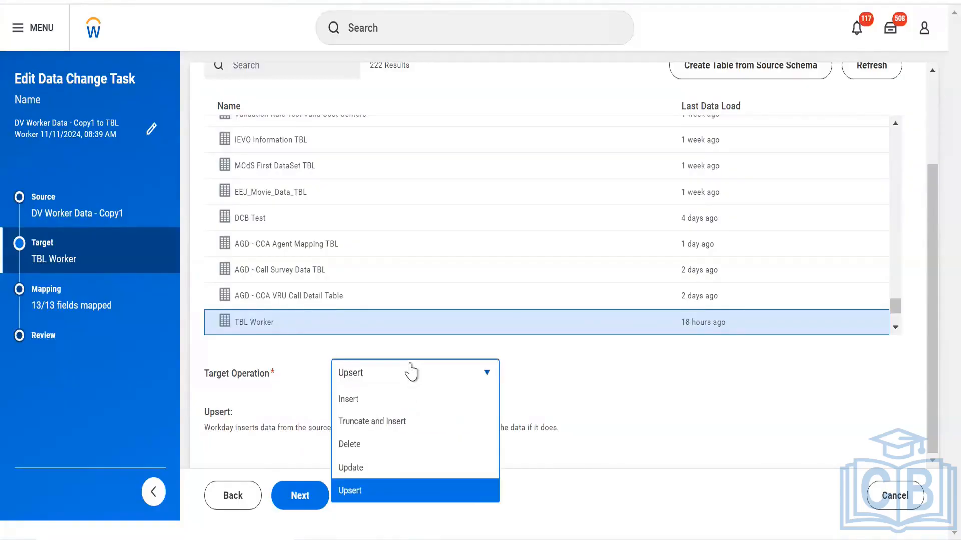
click(399, 406)
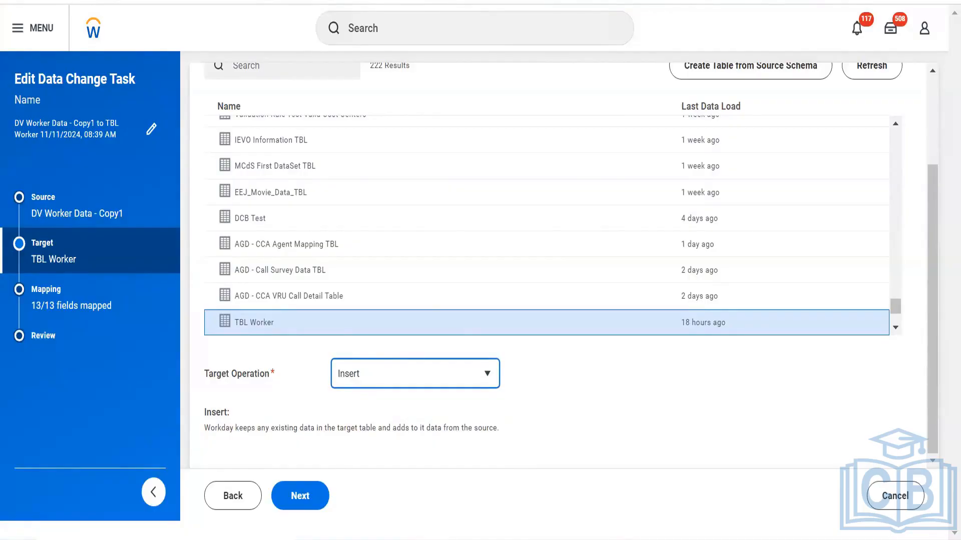
key(alt+Tab)
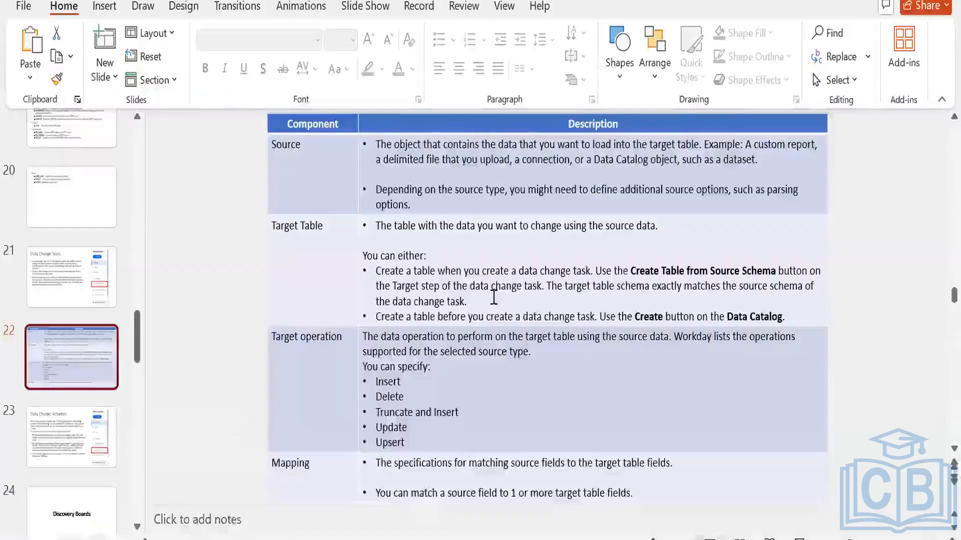
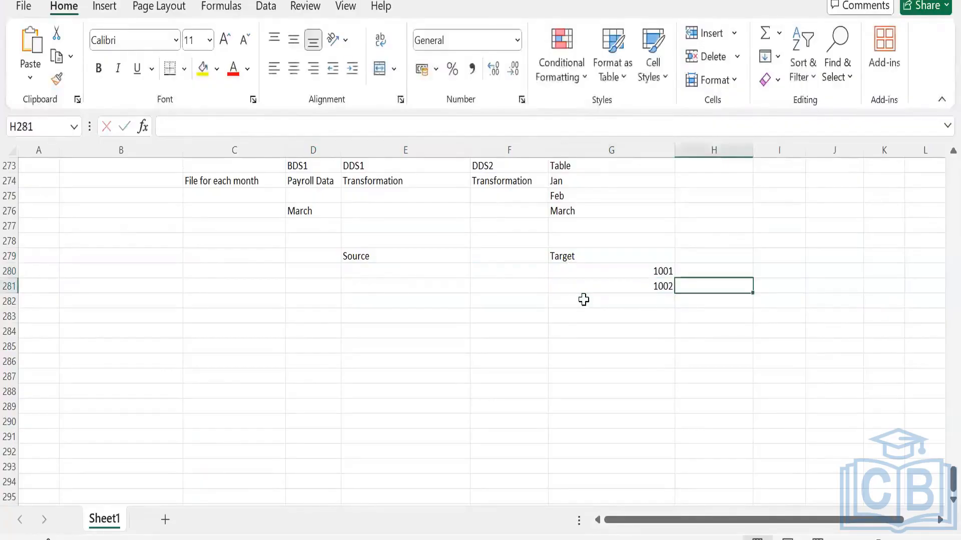
Enter 1003 below 1002 in the Target list.
click(583, 299)
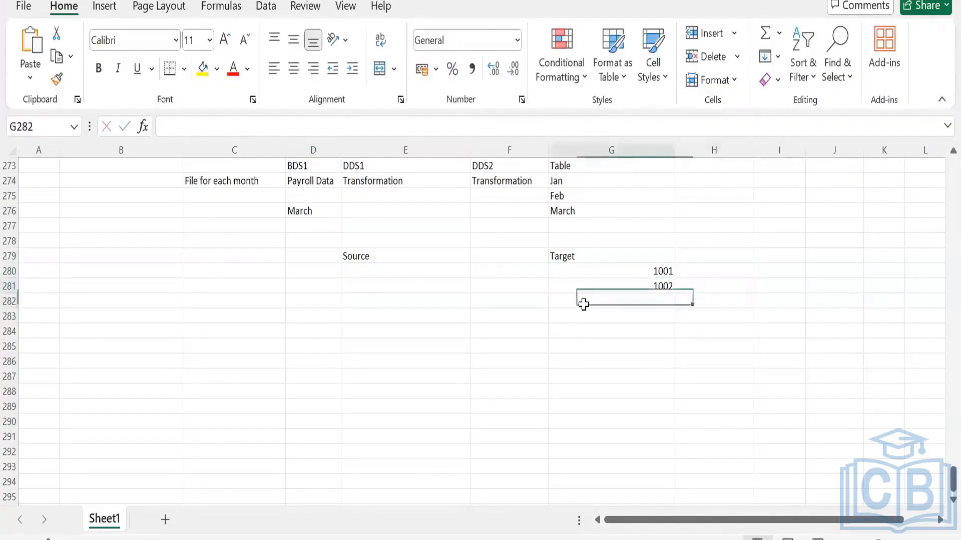
text(1003)
key(Tab)
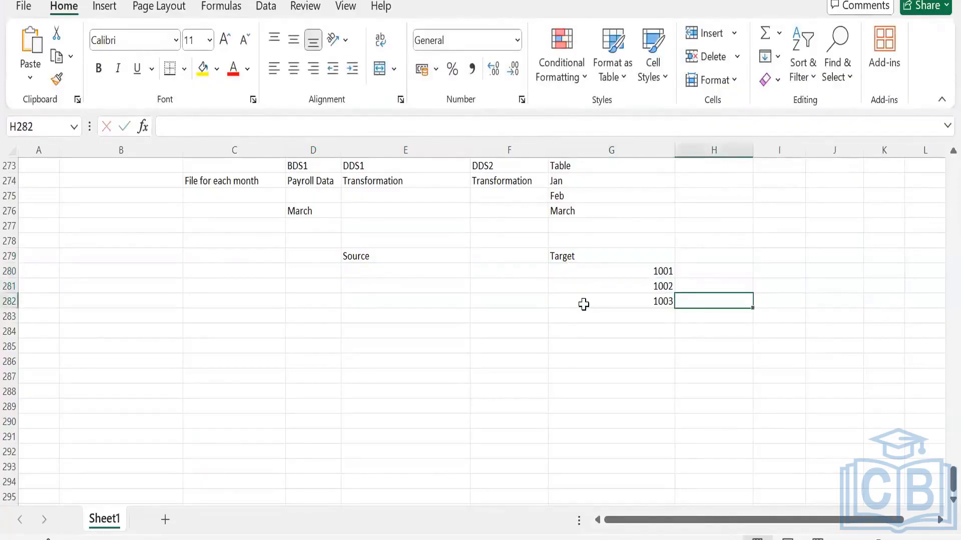
Copy Target IDs 1001–1003 under Source and extend the Source list with 1004 and 1005.
click(611, 270)
key(shift+Down)
key(shift+Down)
key(ctrl+c)
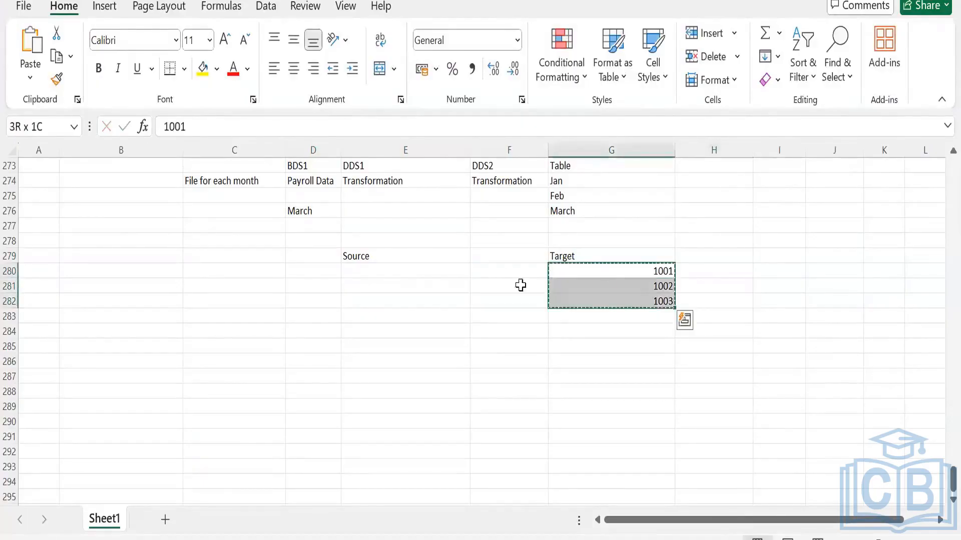
click(435, 273)
key(ctrl+v)
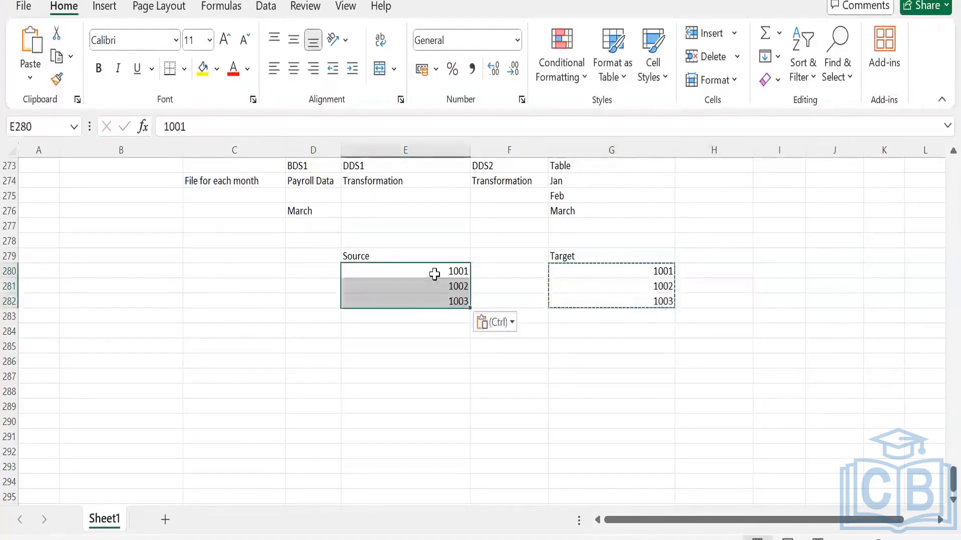
key(Down)
key(Down)
key(Down)
text(1004)
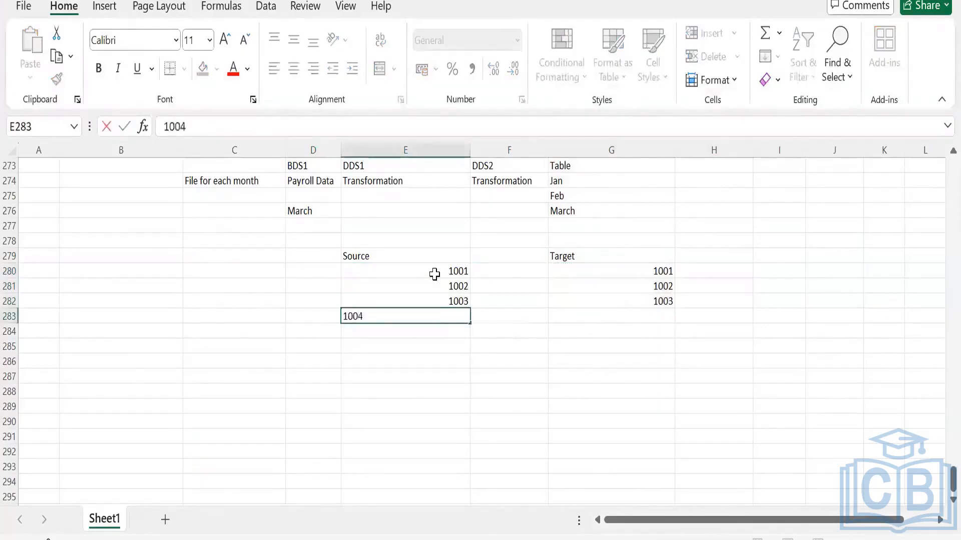
key(Return)
text(1--5)
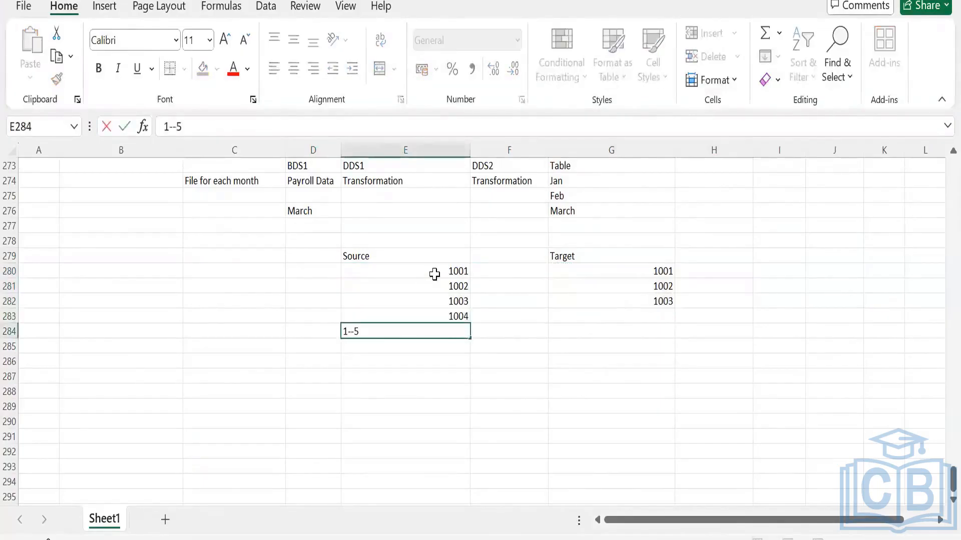
text(005)
key(Tab)
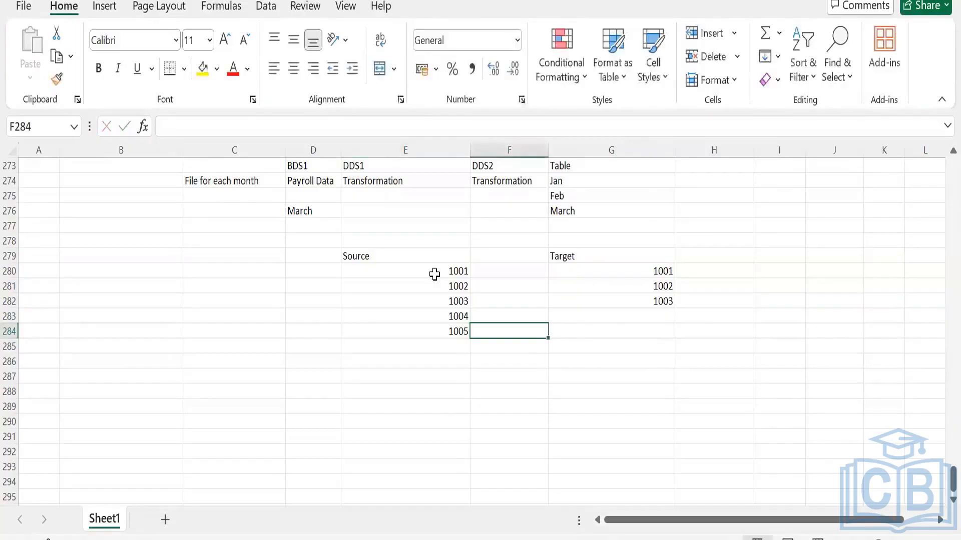
click(713, 255)
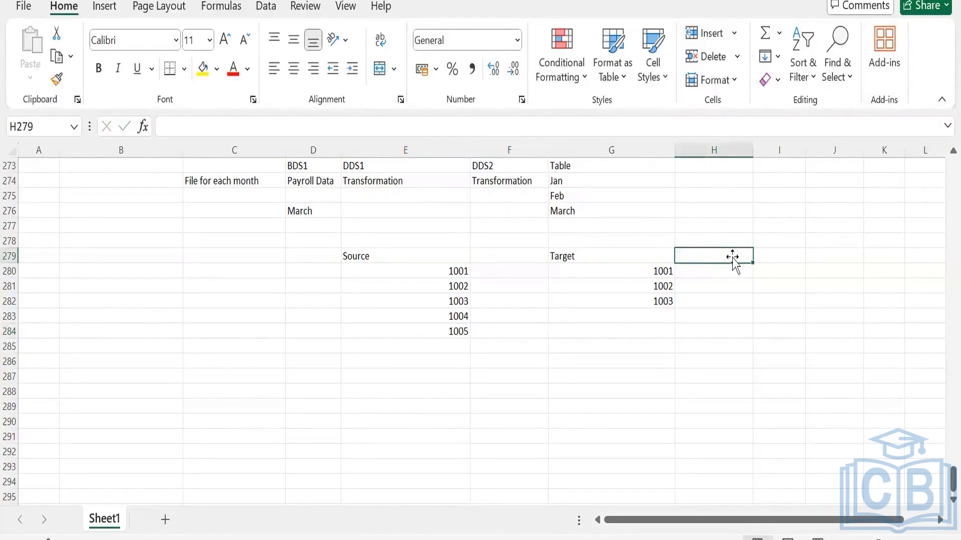
click(665, 271)
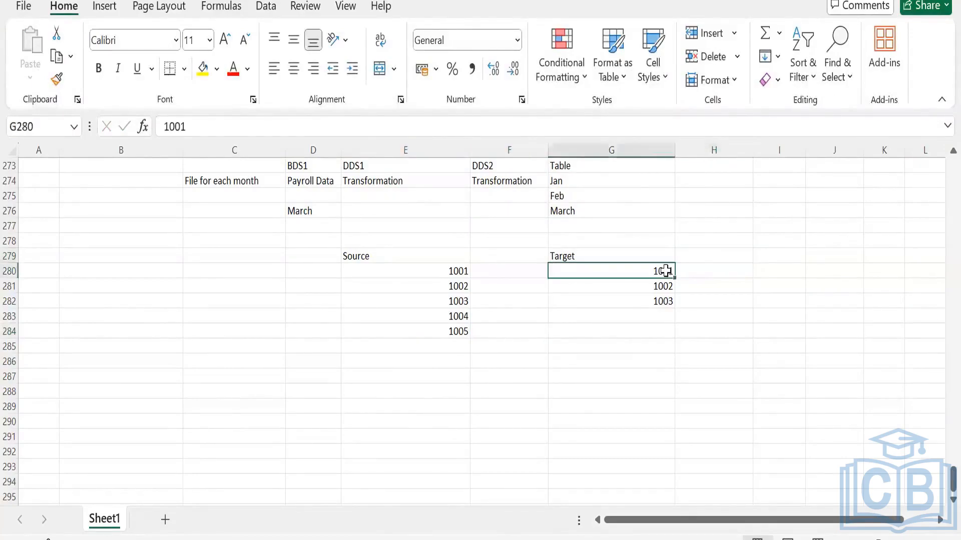
Move the Target IDs 1001–1003 down one row.
key(shift+Down)
key(shift+Down)
key(ctrl+x)
key(Down)
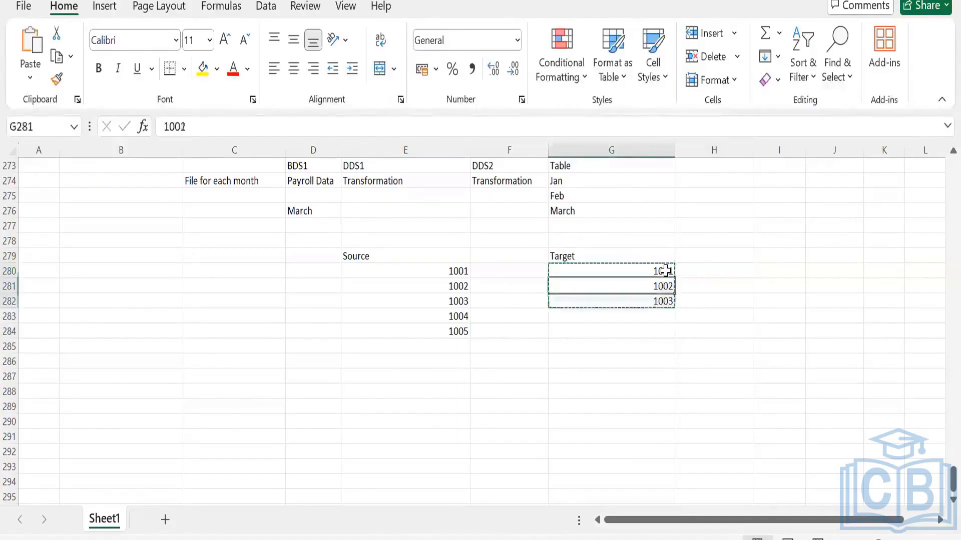
key(ctrl+v)
Head the Target list with Emp ID and Worker in G280:H280.
click(646, 270)
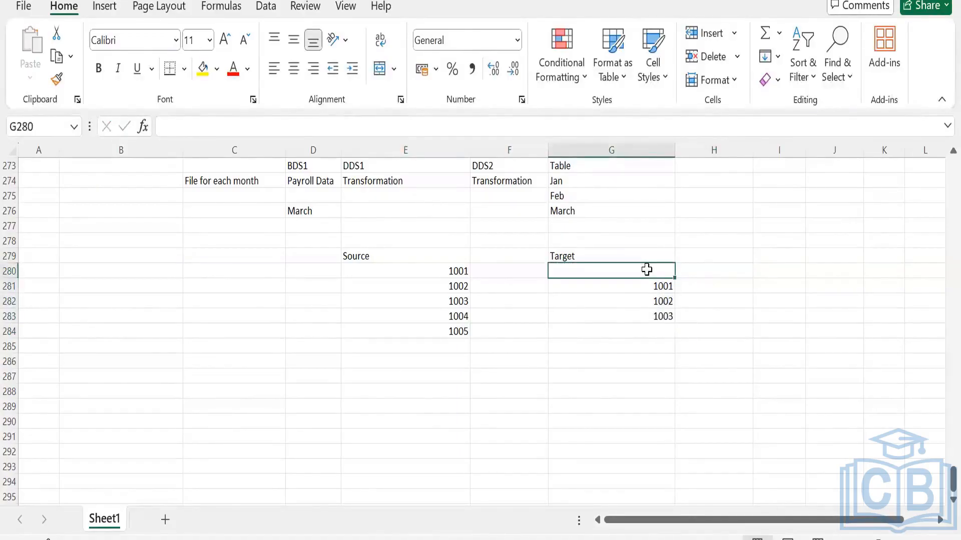
text(Emp I)
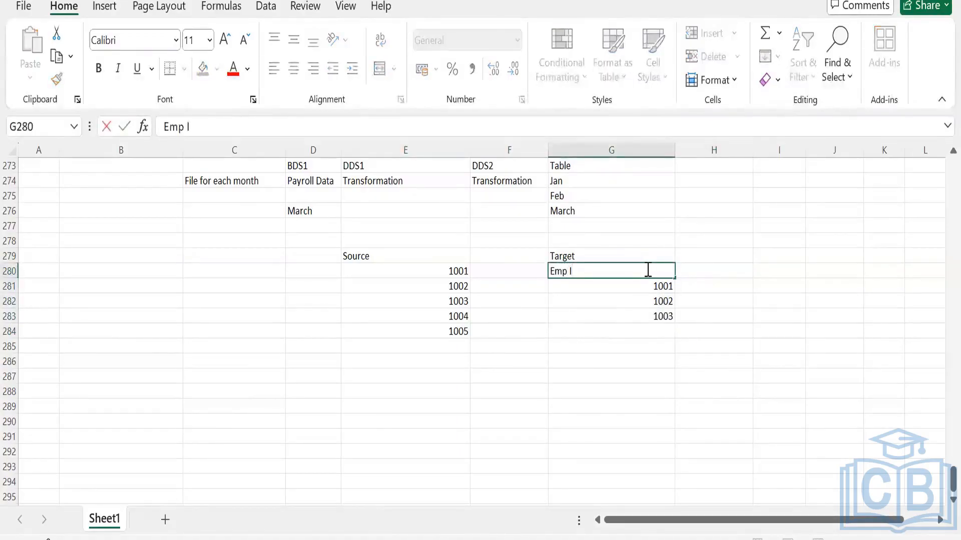
text(F)
key(Tab)
click(646, 270)
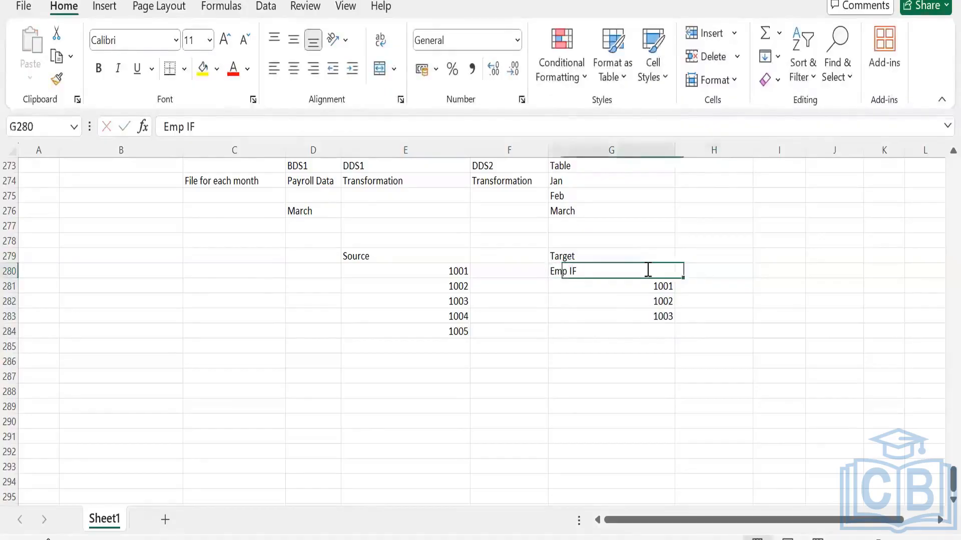
key(F2)
key(BackSpace)
text(D)
key(Tab)
text(Wokrer)
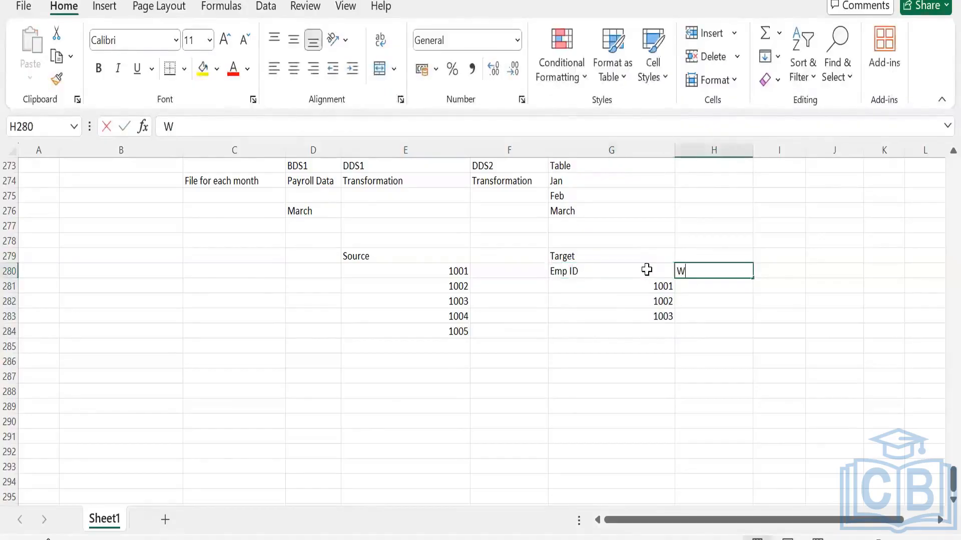
key(BackSpace)
key(BackSpace)
key(BackSpace)
key(BackSpace)
text(rker)
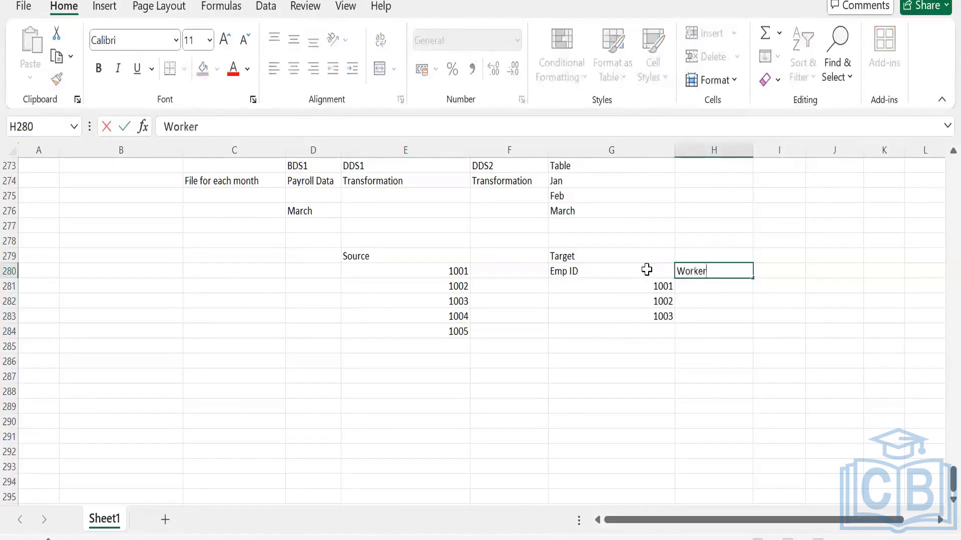
key(Return)
Shift the Source IDs 1001–1005 down a row and head them Emp ID.
click(450, 268)
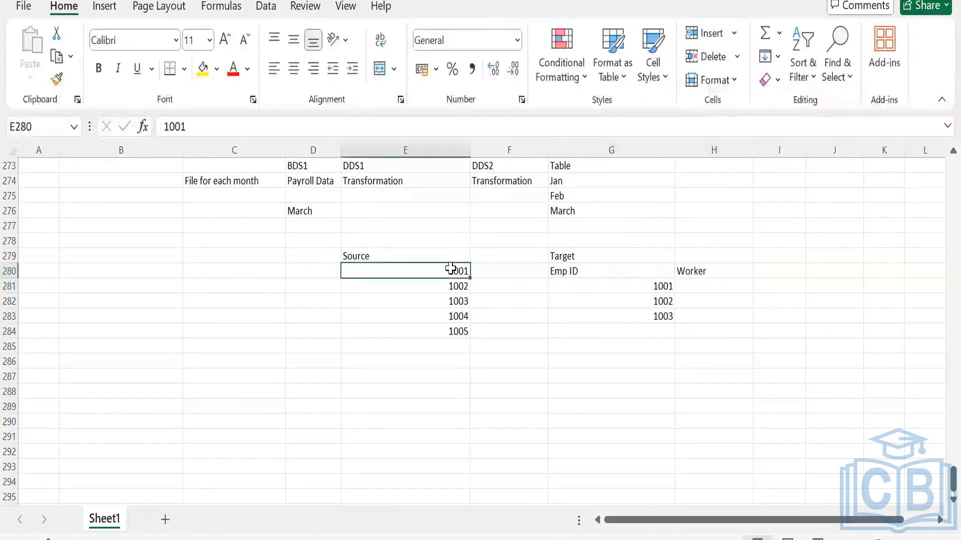
key(ctrl+shift+Down)
key(ctrl+x)
key(Down)
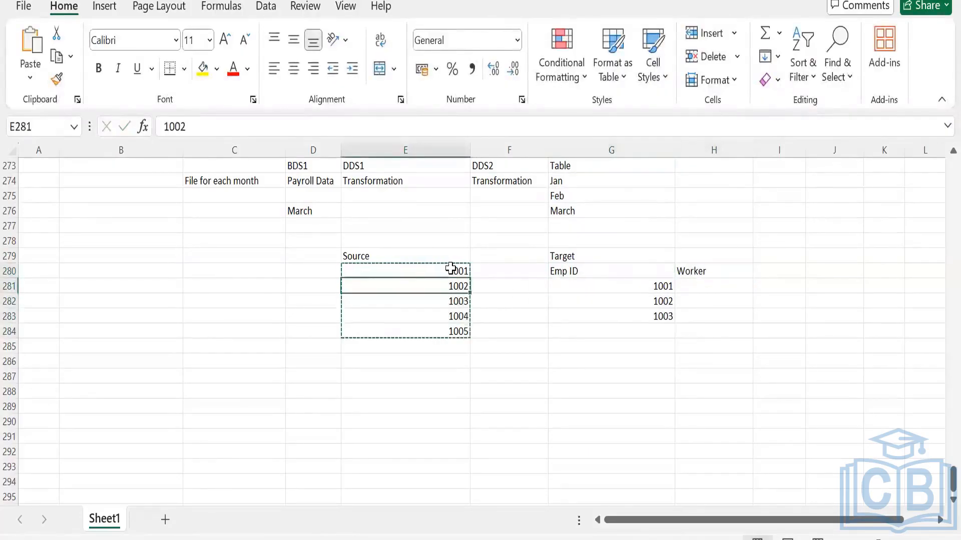
key(ctrl+v)
click(439, 271)
text(E)
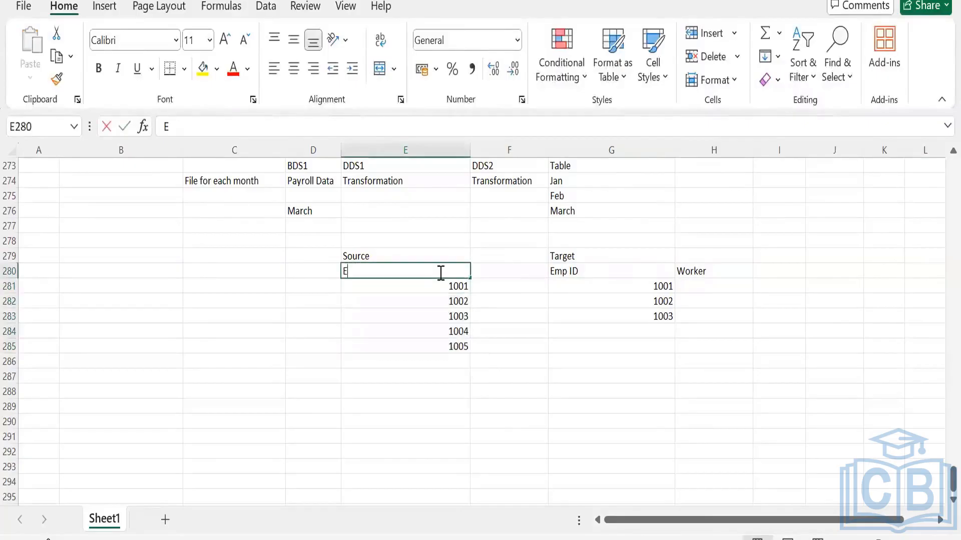
text(mp ID)
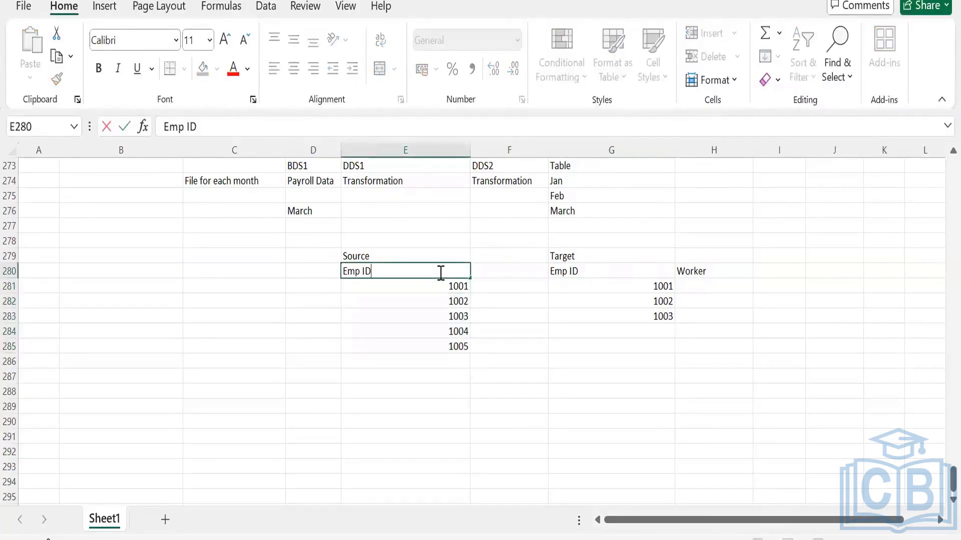
key(Tab)
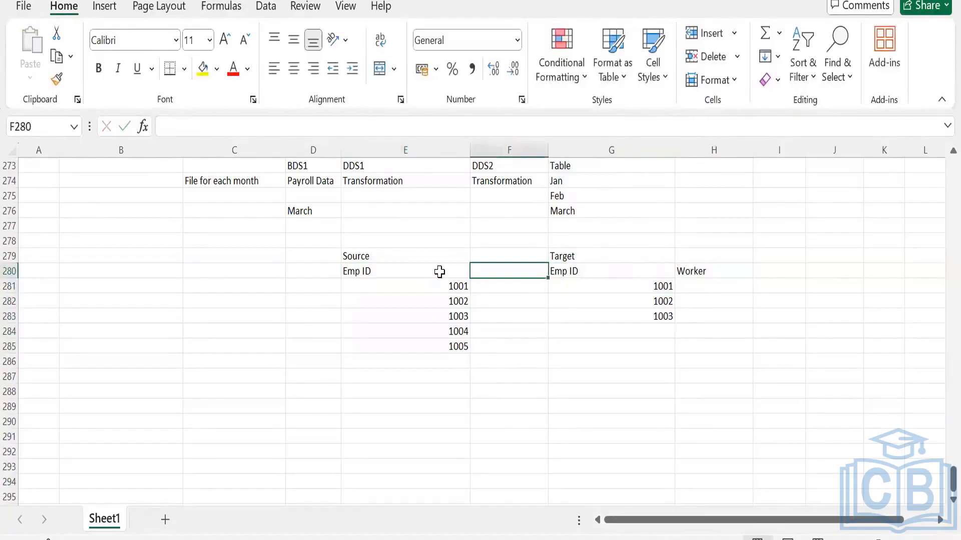
Relocate the Emp ID-headed Source list into C280:C285.
click(439, 271)
key(ctrl+shift+Down)
key(ctrl+c)
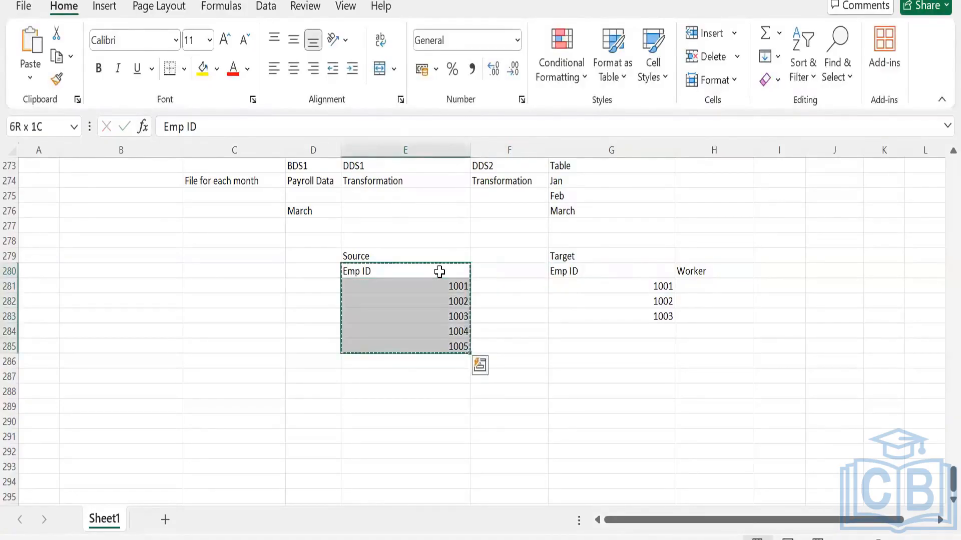
key(Left)
key(ctrl+v)
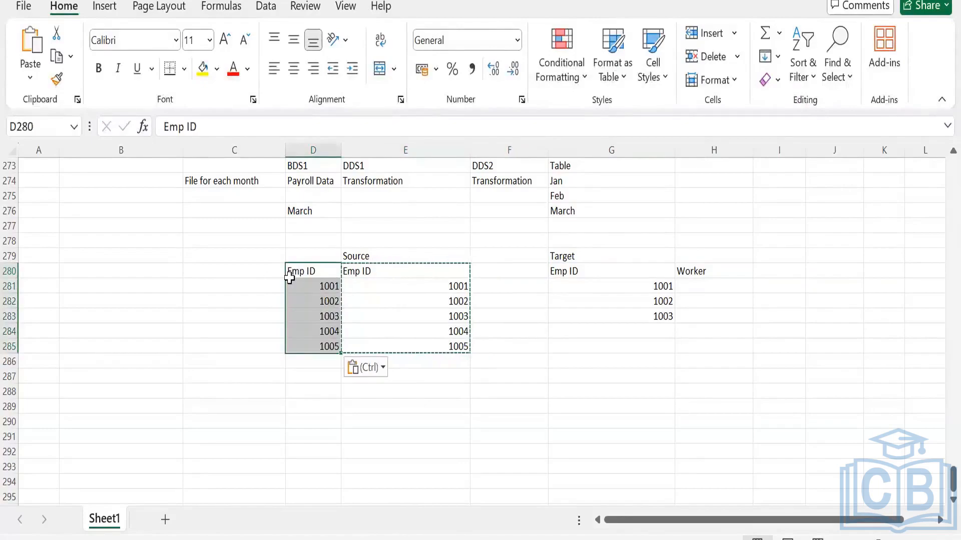
key(ctrl+z)
click(365, 276)
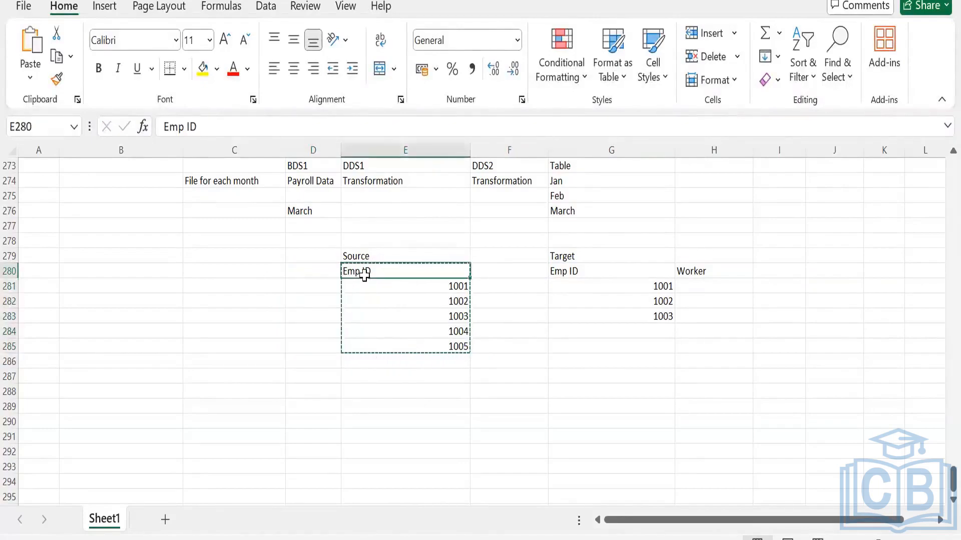
key(ctrl+shift+Down)
key(Left)
key(Left)
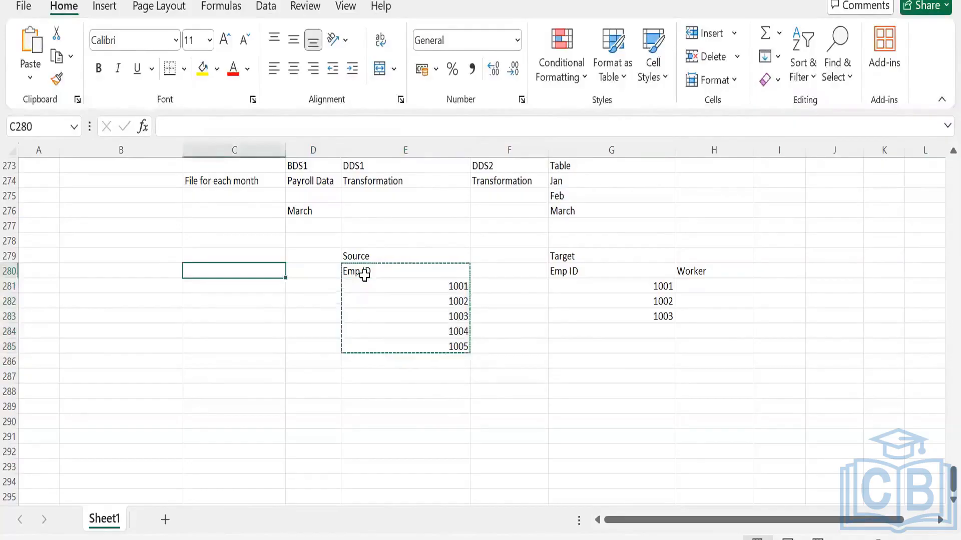
key(ctrl+v)
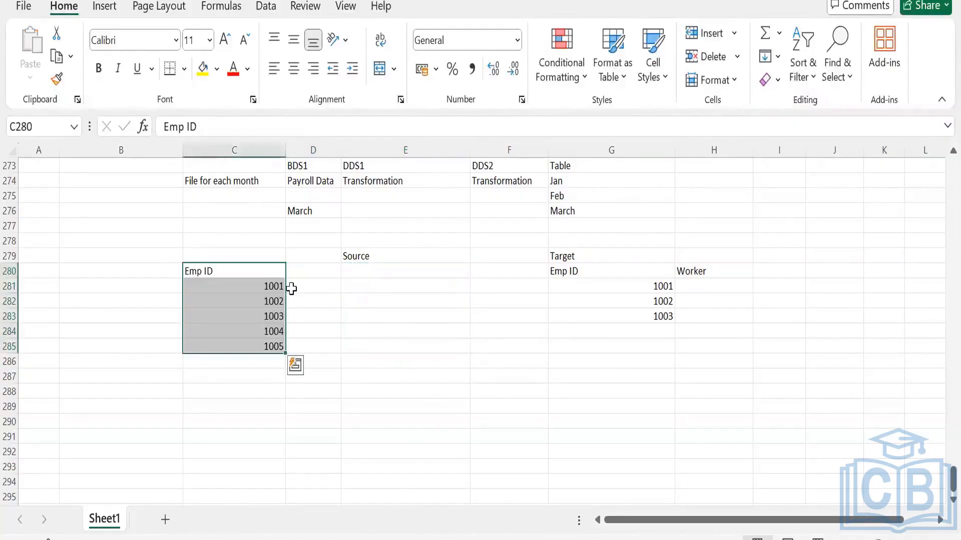
click(306, 283)
key(Up)
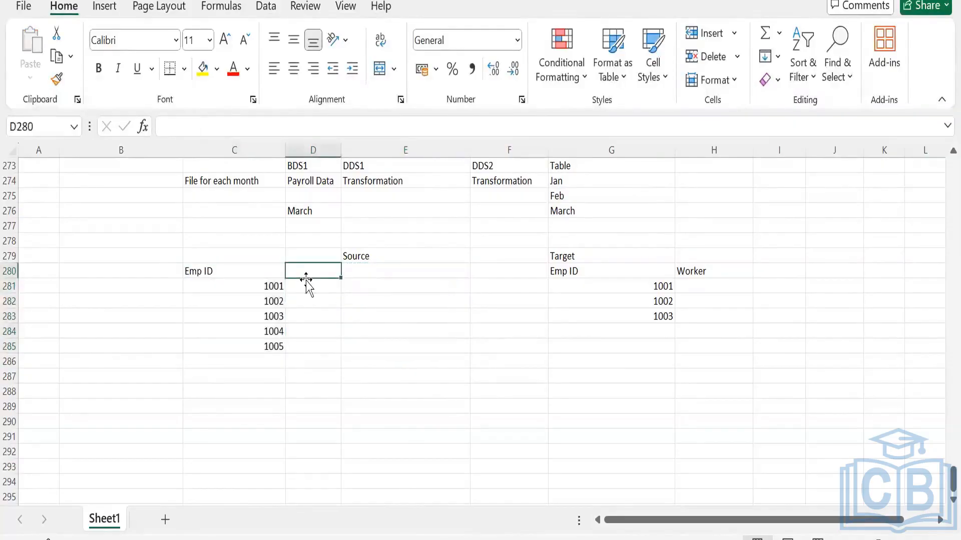
Add a Worker column in D with values A, B, C, D, E.
text(Wo)
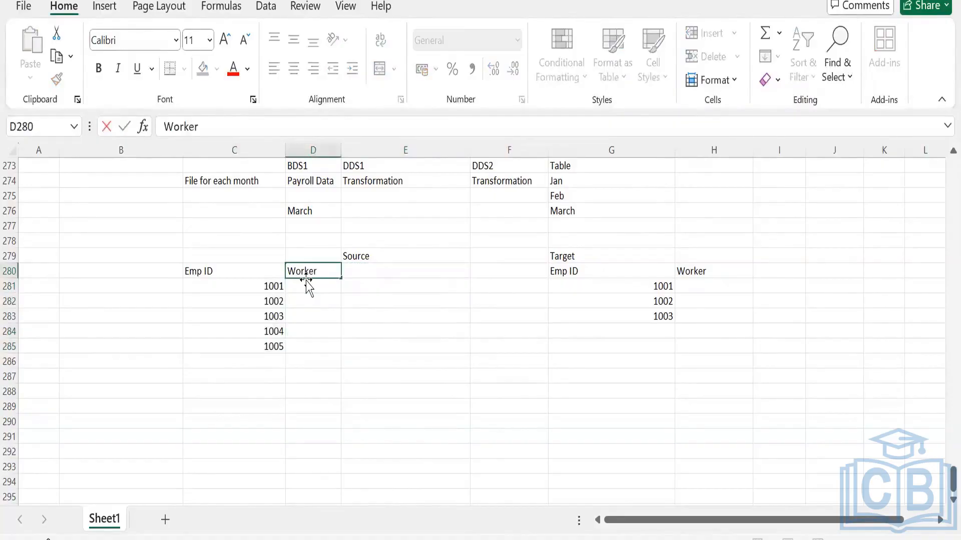
text(rker)
key(Return)
text(A)
key(Return)
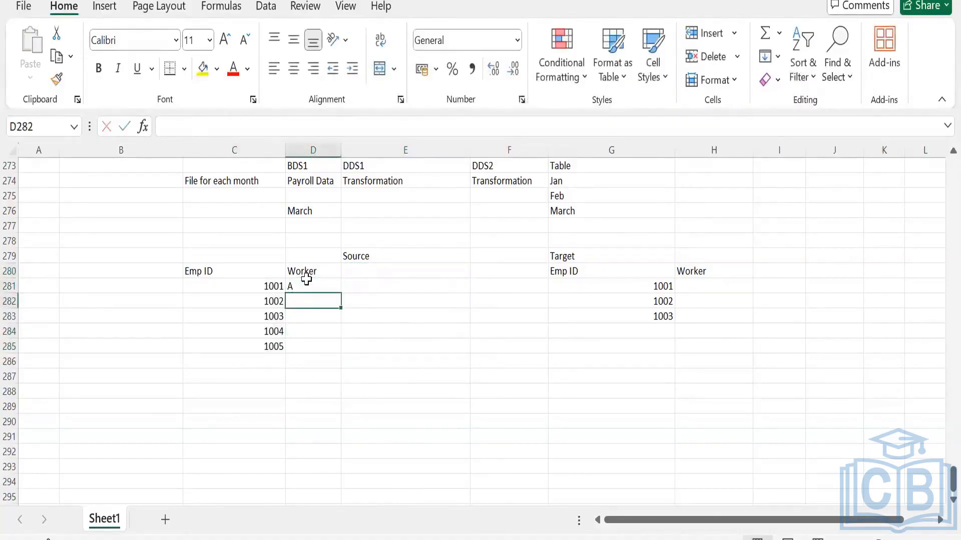
text(B)
key(Return)
text(C)
key(Return)
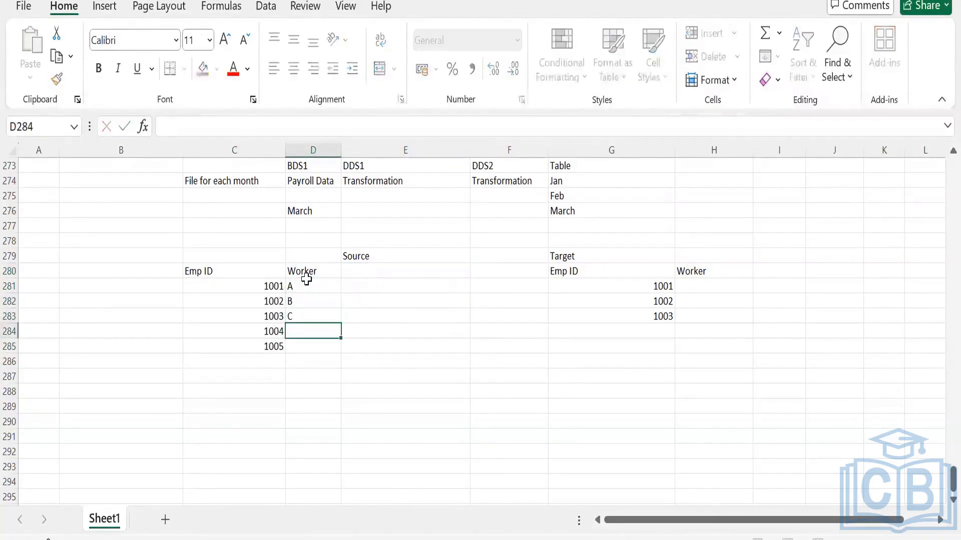
text(D)
key(Return)
text(E)
key(Return)
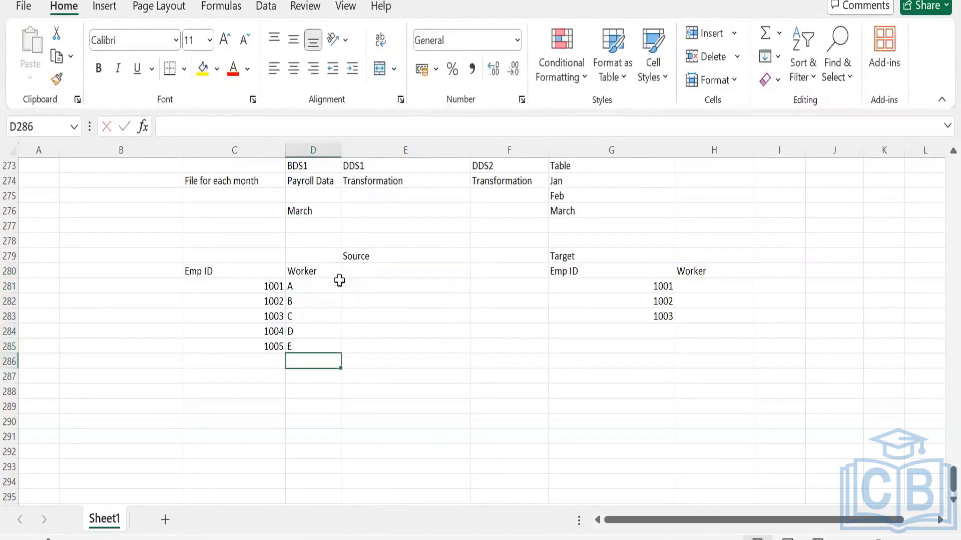
Copy workers A–C into the target Worker column starting at H281.
click(320, 285)
key(shift+Down)
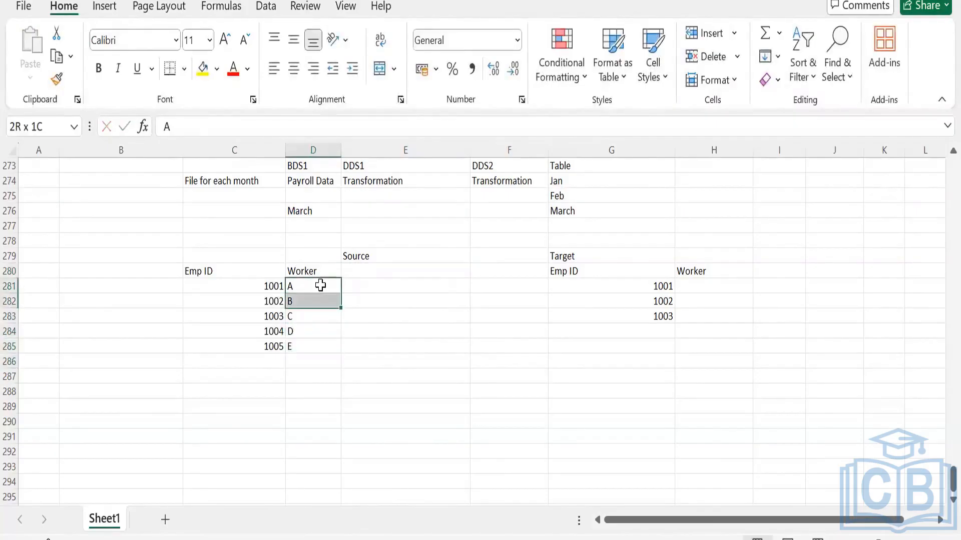
key(shift+Down)
key(ctrl+c)
click(710, 289)
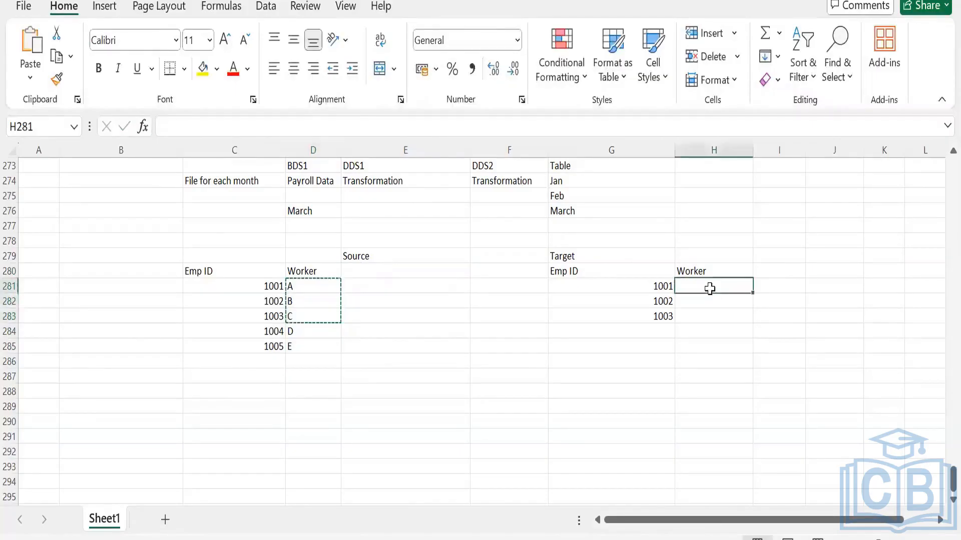
key(shift+Down)
key(shift+Down)
key(ctrl+v)
Add a Country header in E280 and fill USA down to row 285.
click(371, 273)
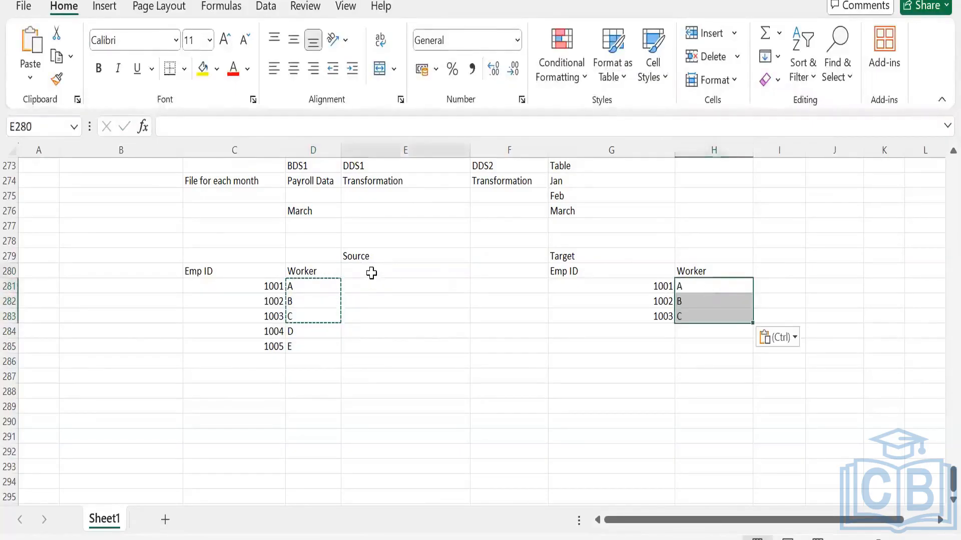
text(Country)
key(Return)
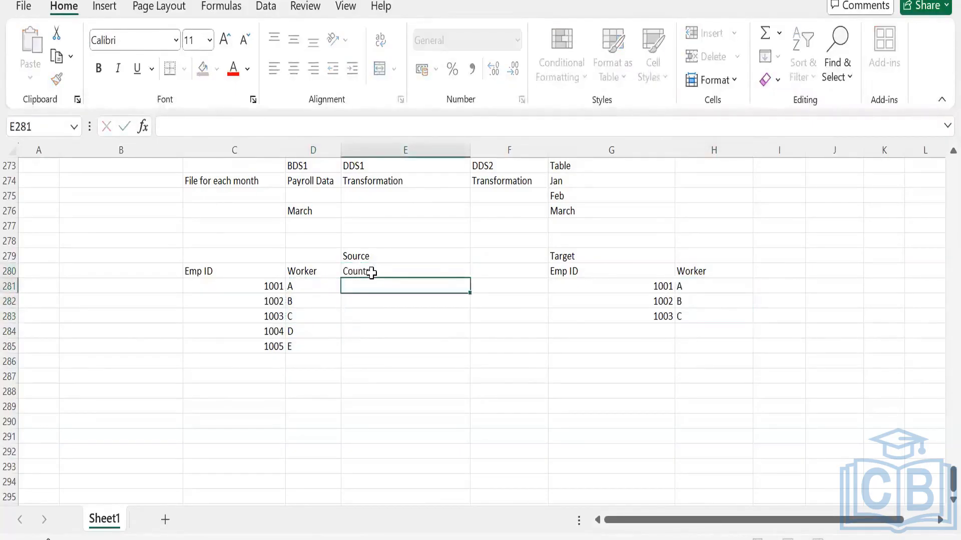
text(USA)
click(371, 272)
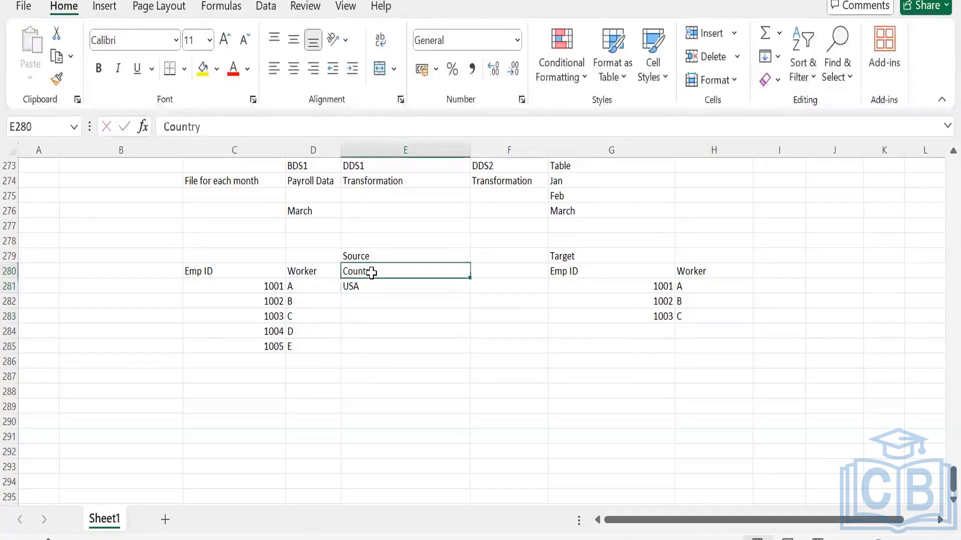
key(Down)
key(Down)
click(374, 281)
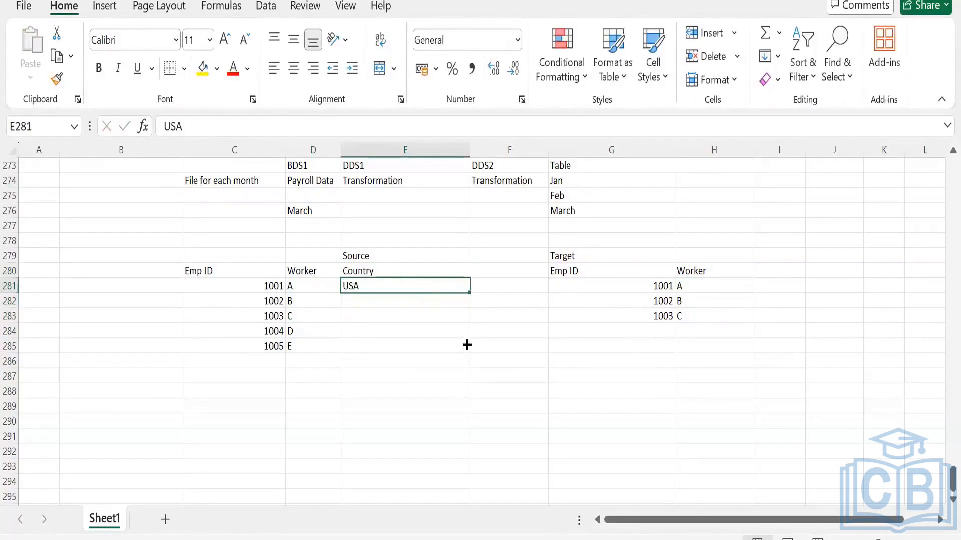
drag(469, 292, 467, 345)
Overwrite E284 and E285 with France and Germany.
click(391, 332)
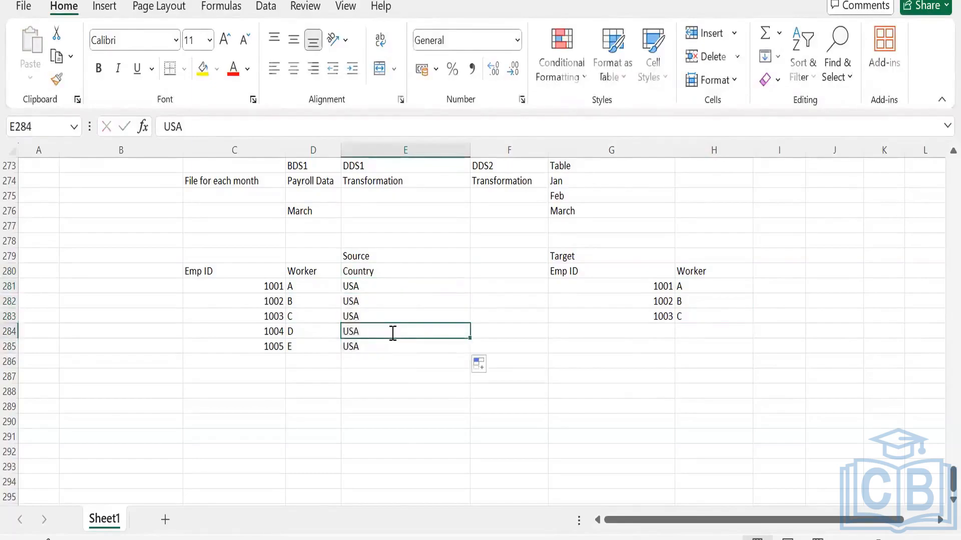
text(France)
key(Return)
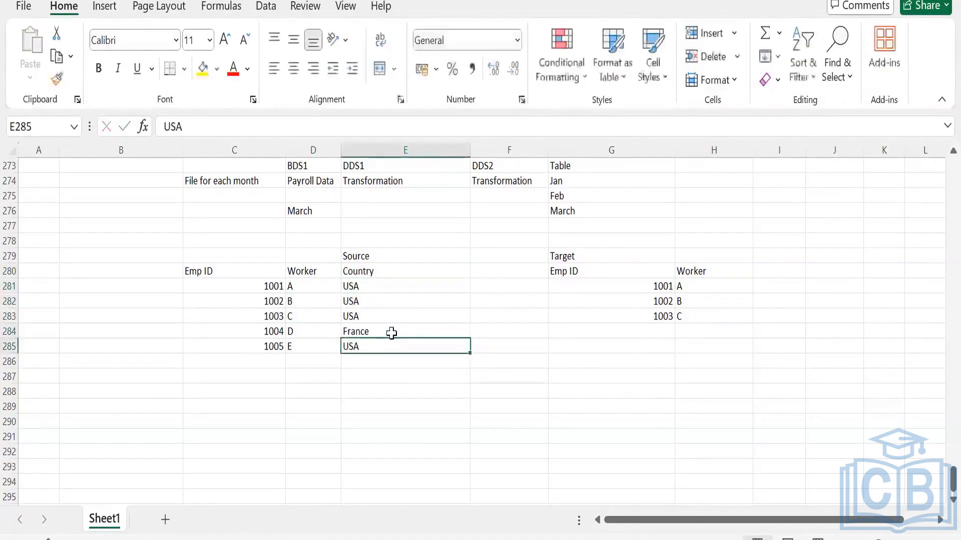
text(Germa)
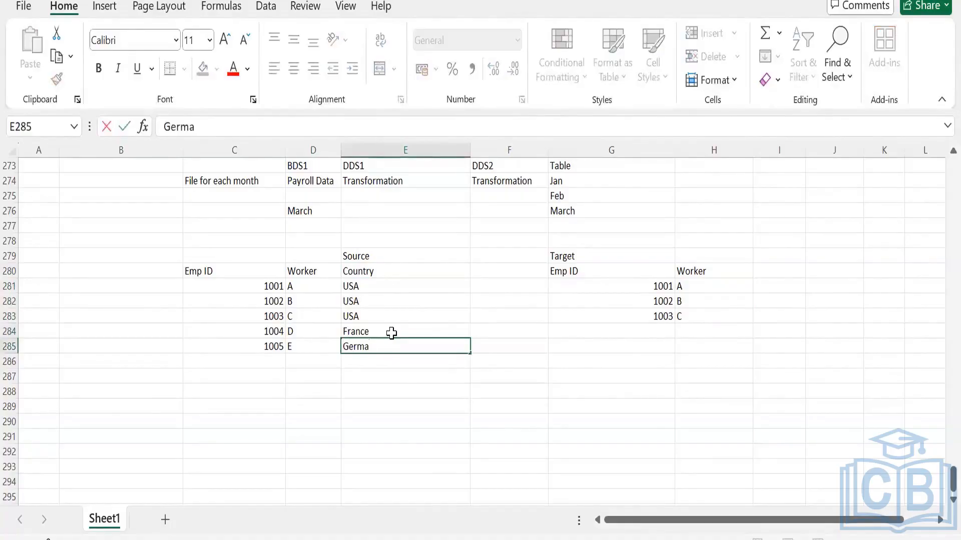
text(ny)
click(542, 362)
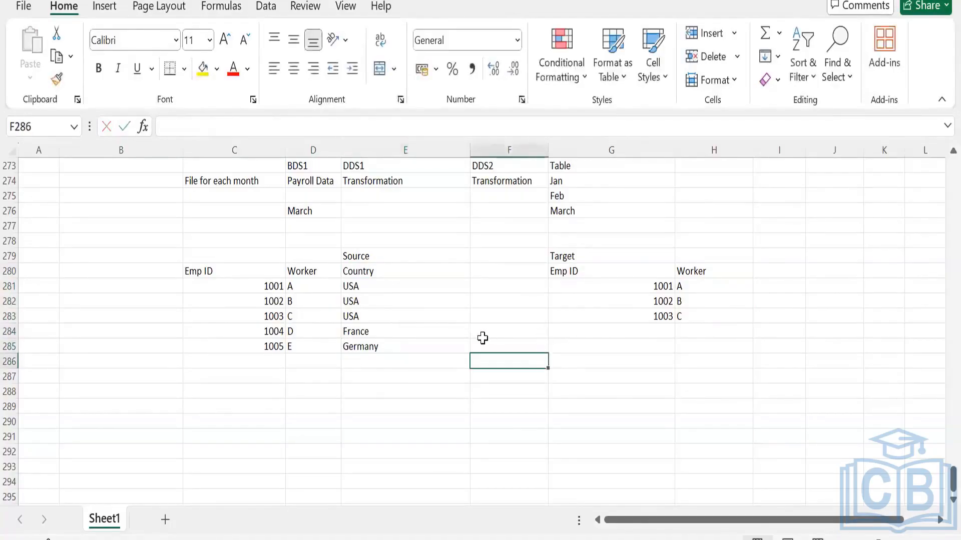
click(236, 275)
Fill the source headers C280:E280 and target headers G280:H280 yellow.
mouse_move(237, 276)
mouse_down()
mouse_move(322, 268)
mouse_move(322, 283)
mouse_move(380, 272)
mouse_up()
click(203, 69)
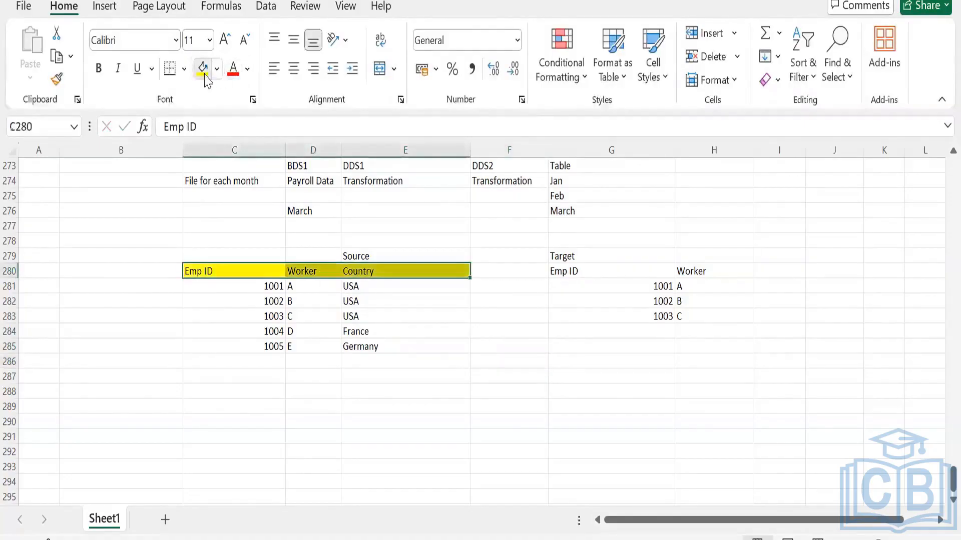
click(591, 276)
key(shift+Right)
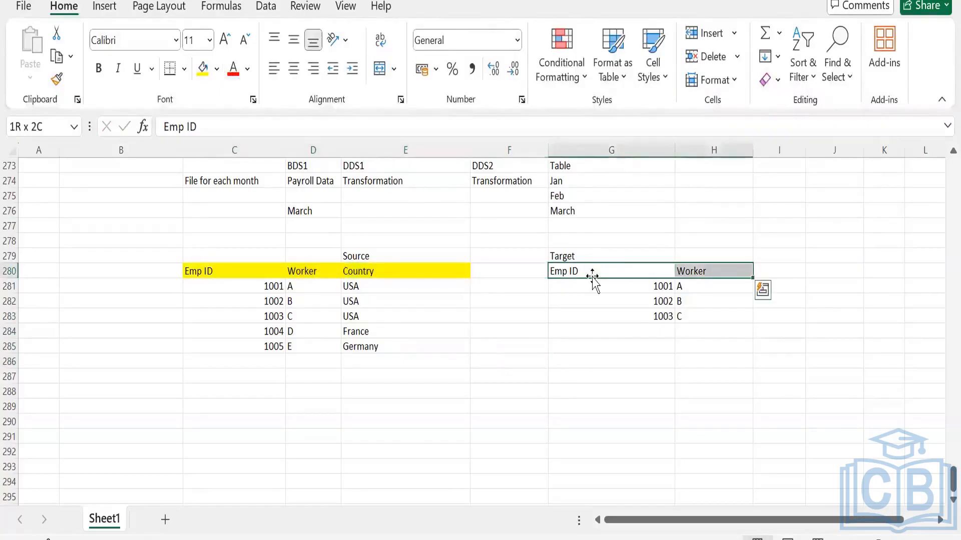
click(202, 70)
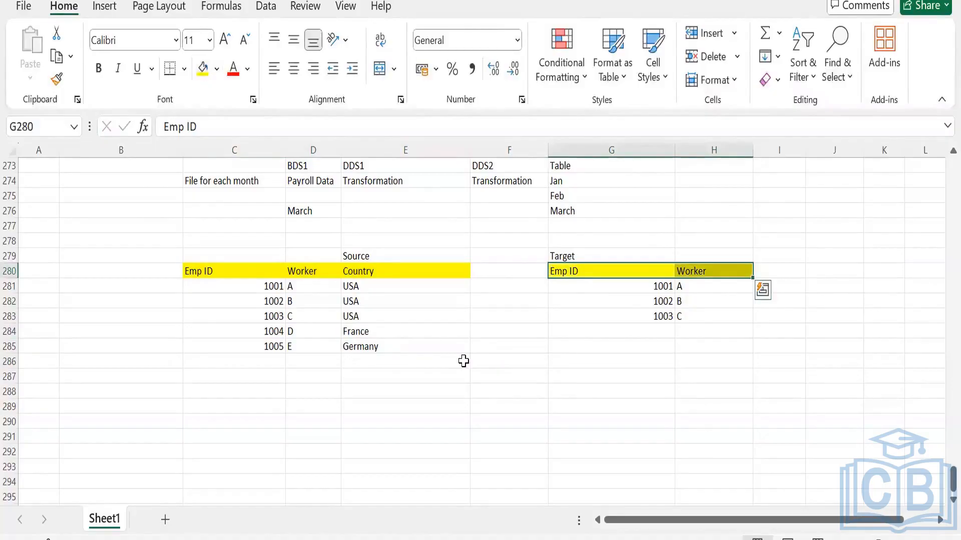
click(538, 327)
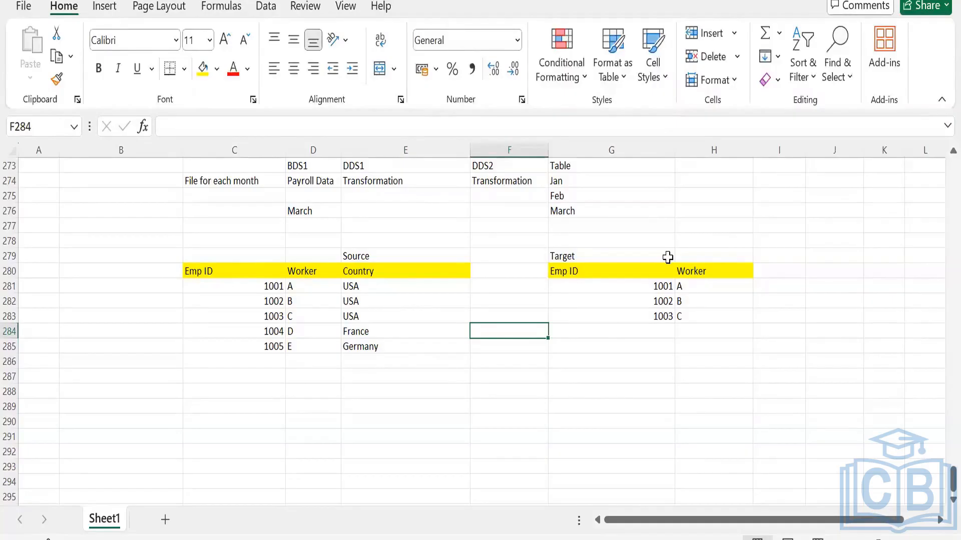
click(571, 270)
Copy the yellow Emp ID and Worker headers to G287.
key(shift+Right)
key(ctrl+c)
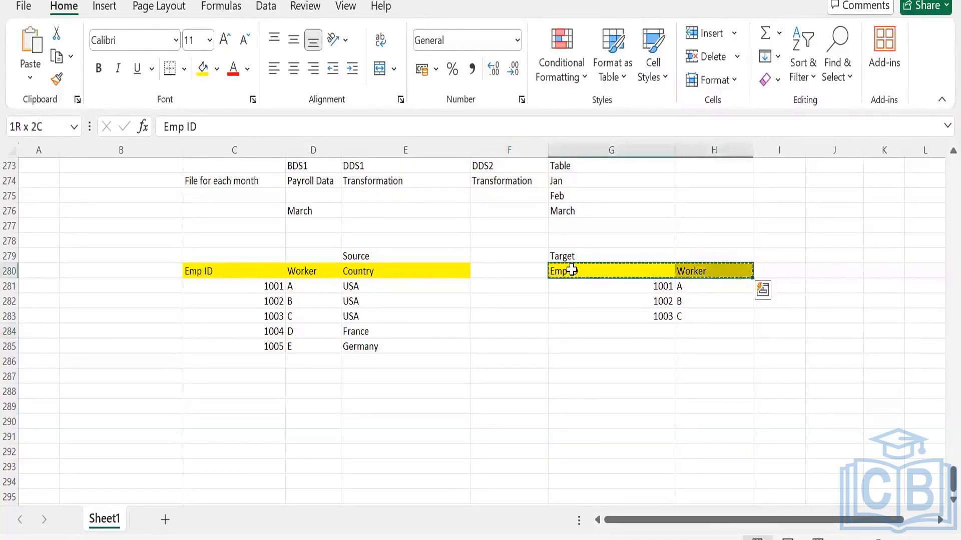
key(Down)
key(Down)
key(Down)
key(Down)
key(Down)
key(Left)
key(Down)
key(Down)
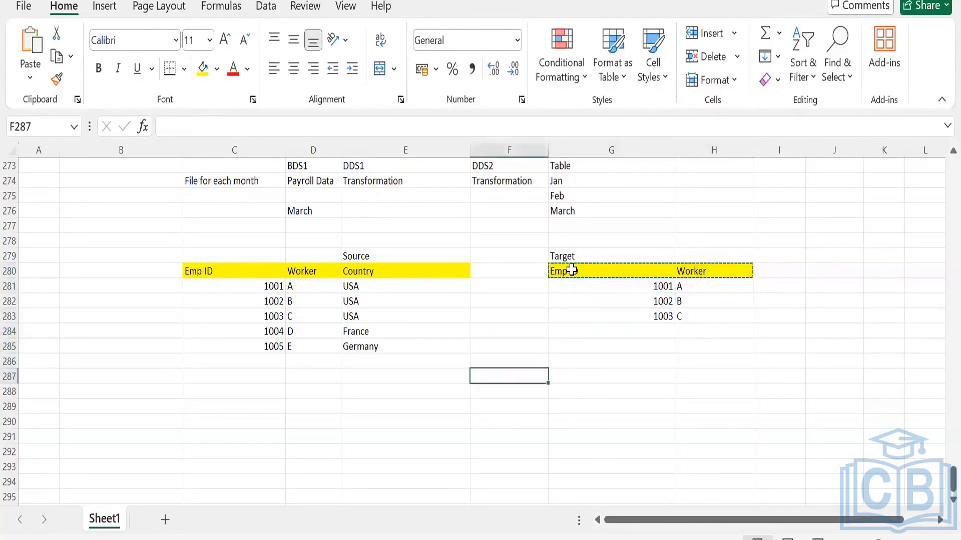
key(Right)
key(ctrl+v)
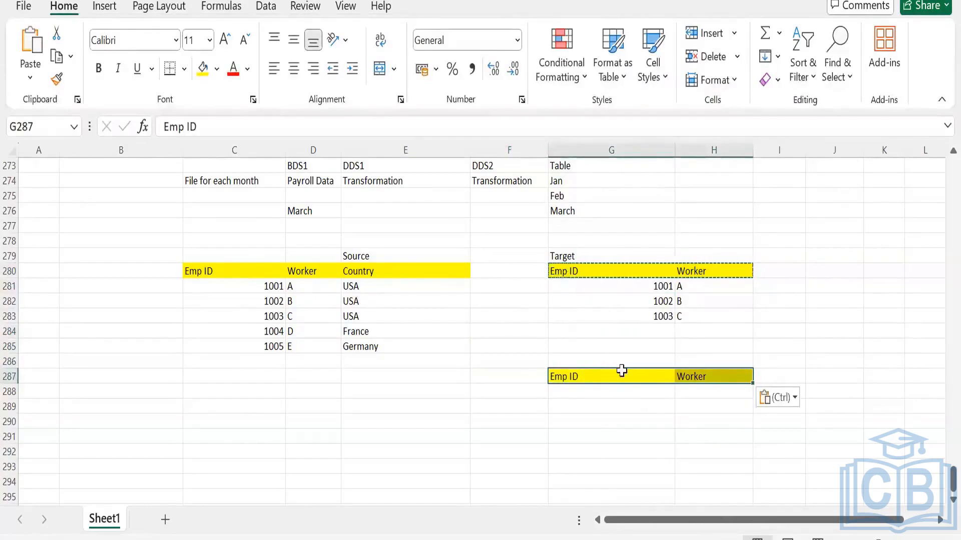
click(619, 374)
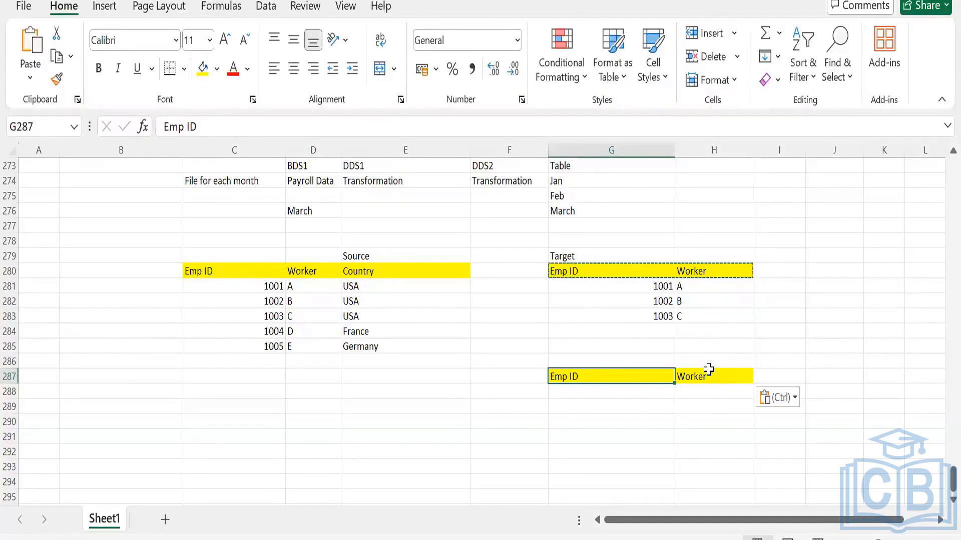
Add the Country header at I287 beside the new Worker header.
click(379, 274)
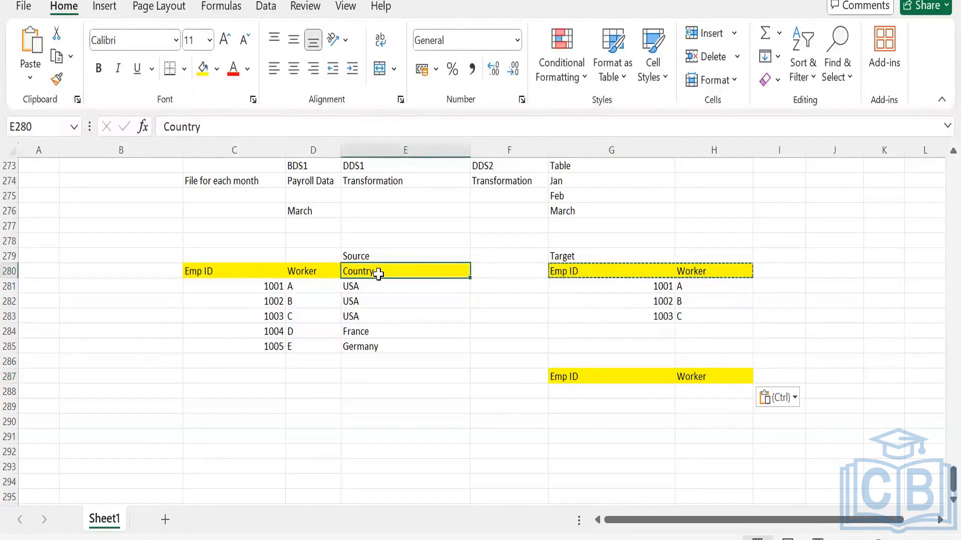
key(ctrl+c)
click(778, 379)
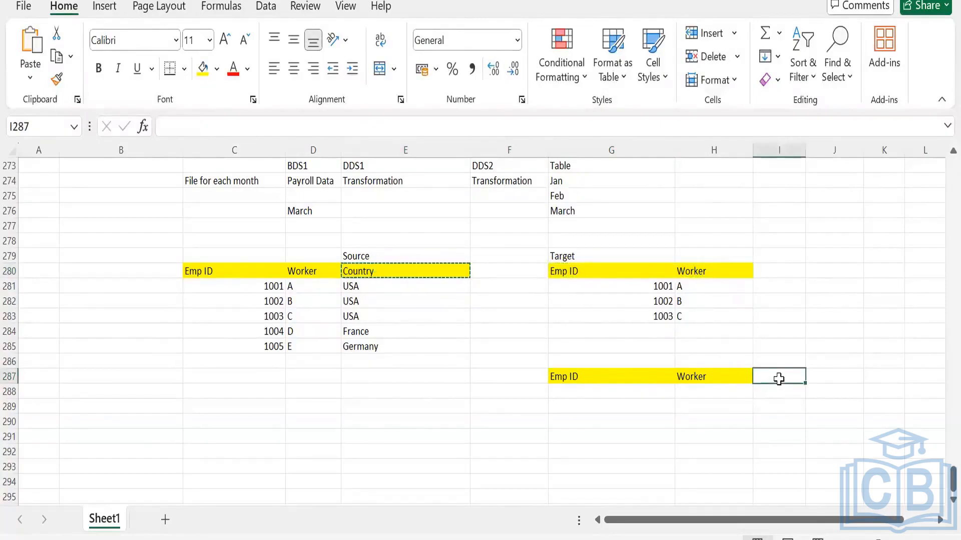
key(ctrl+v)
click(678, 408)
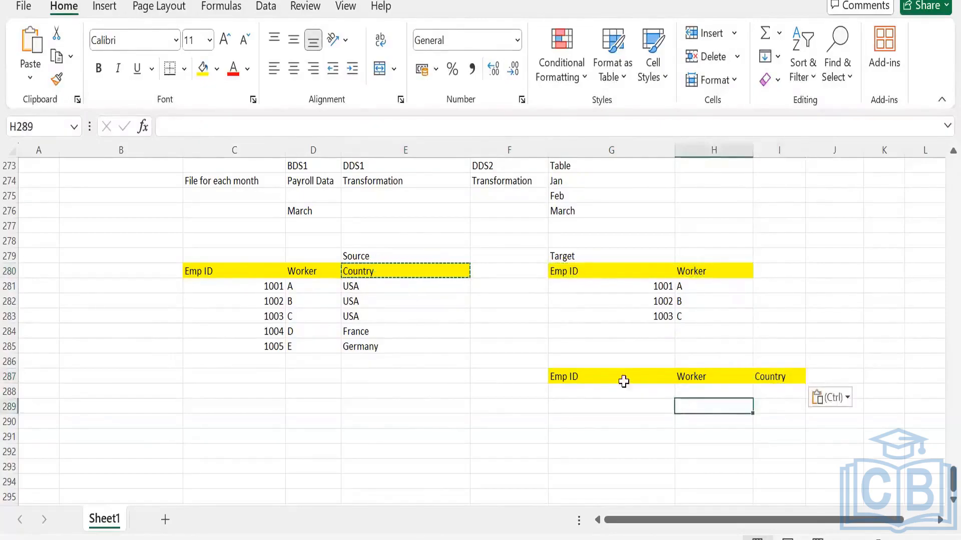
click(600, 364)
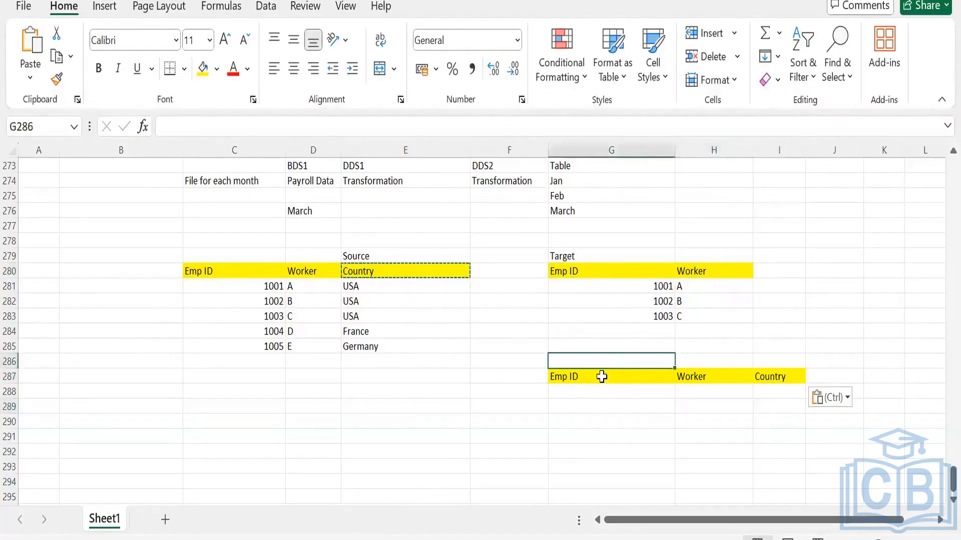
click(601, 377)
click(681, 381)
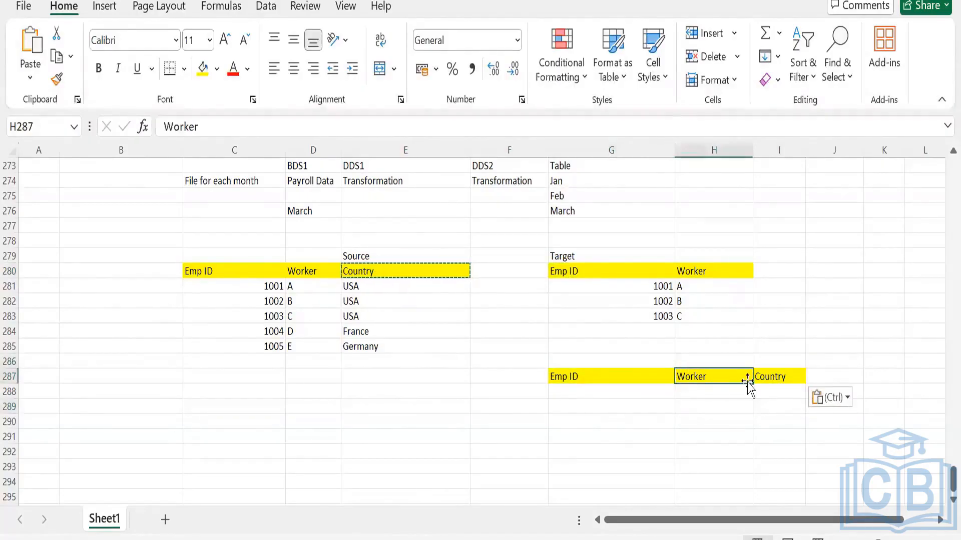
click(654, 371)
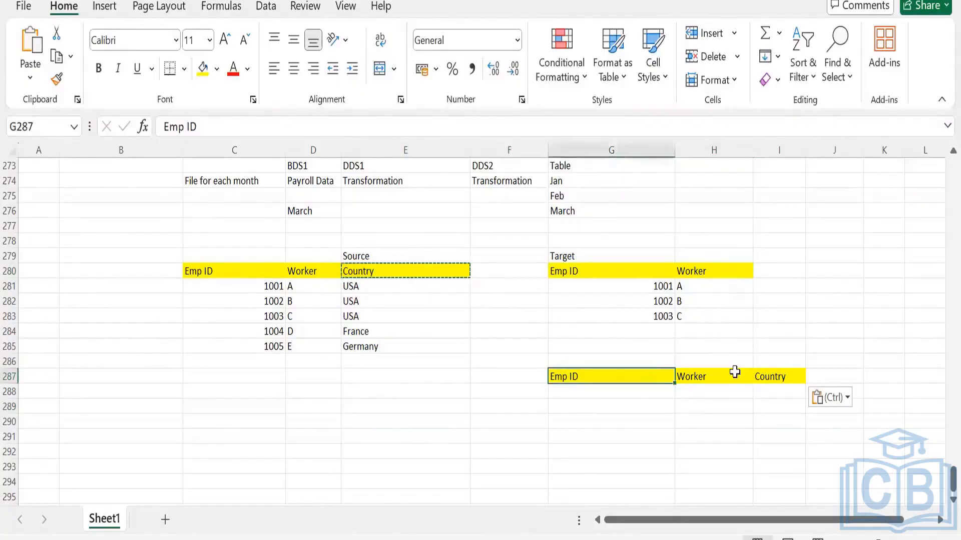
click(767, 380)
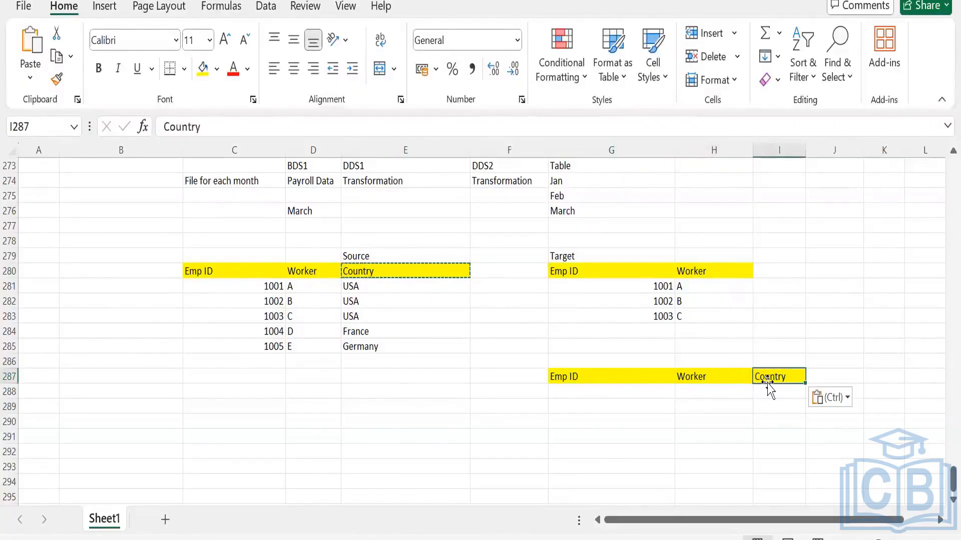
Copy the row 1001, A from the source into G288.
click(262, 290)
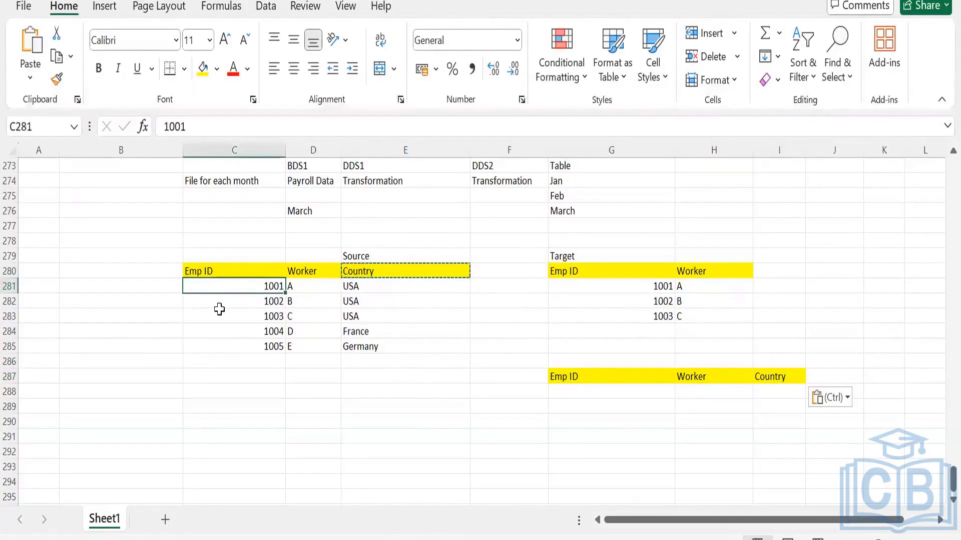
key(shift+Right)
key(ctrl+c)
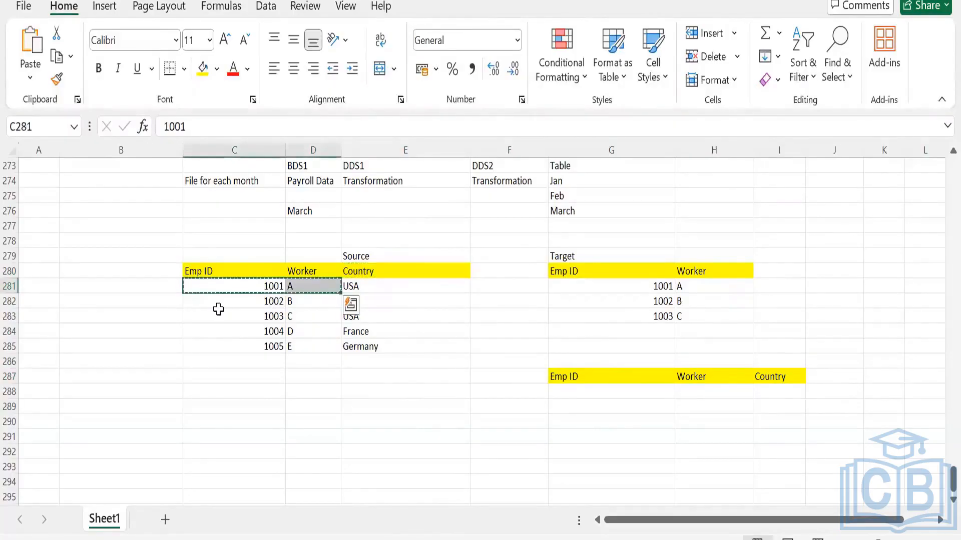
click(564, 391)
key(ctrl+v)
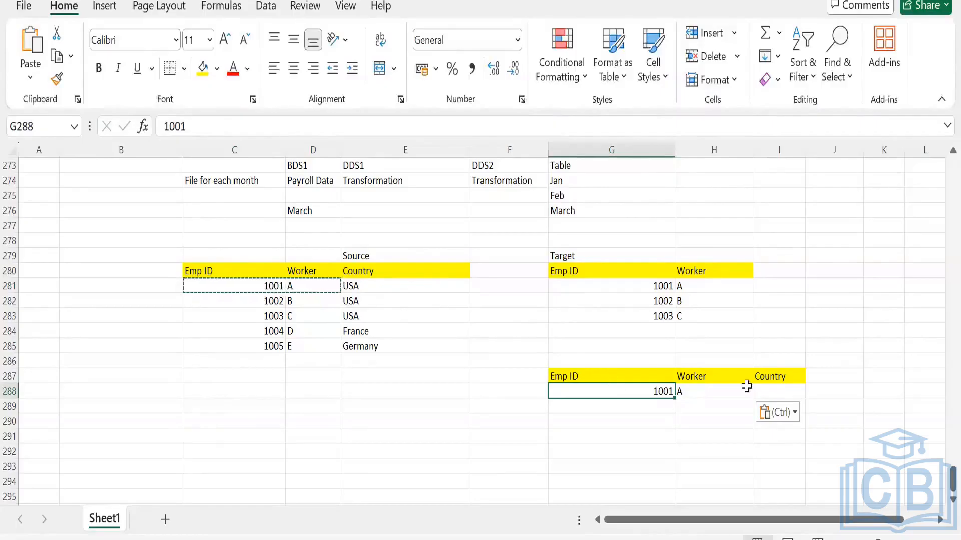
Enter USA in I288 as worker 1001's country.
click(685, 389)
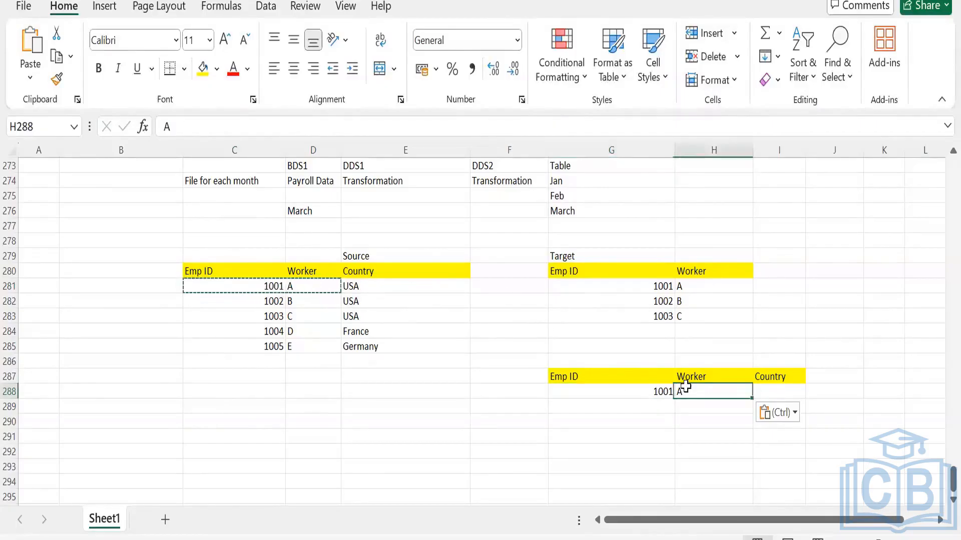
click(776, 394)
text(USA)
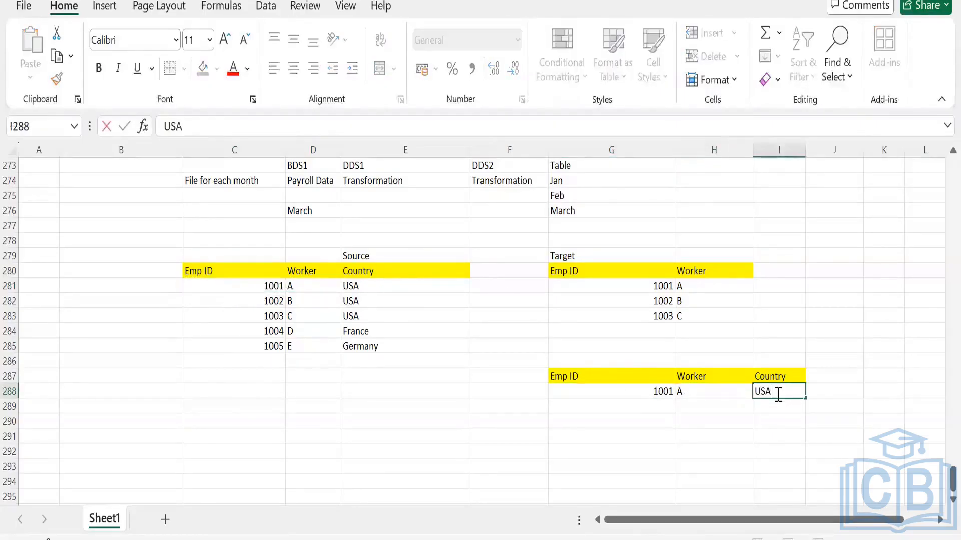
click(654, 396)
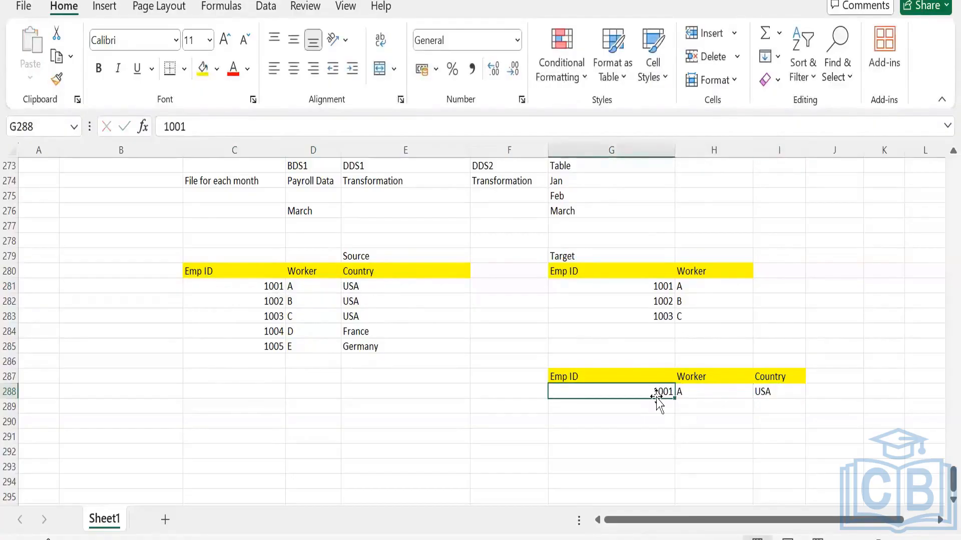
Paste the 1002 and 1003 source rows at G289, then clear them.
click(276, 306)
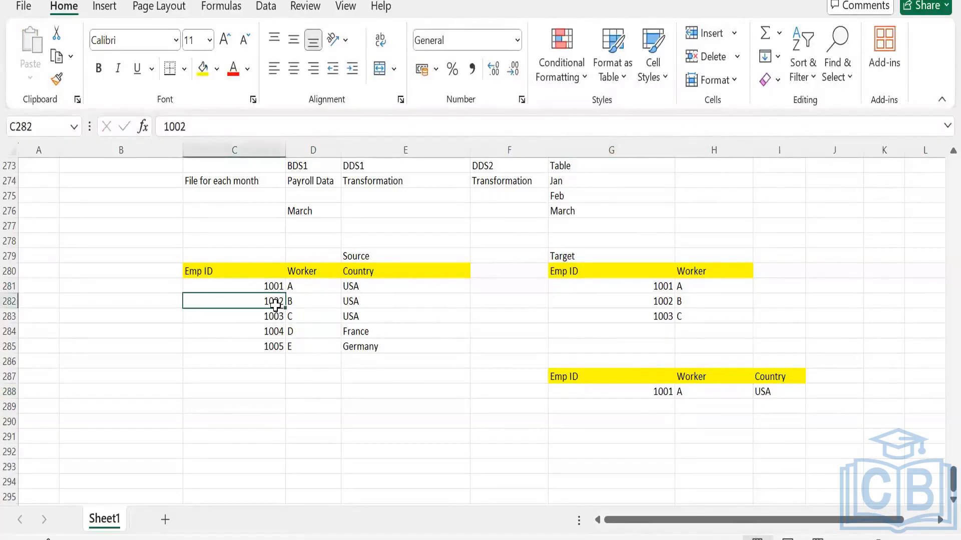
drag(276, 306, 440, 318)
key(ctrl+c)
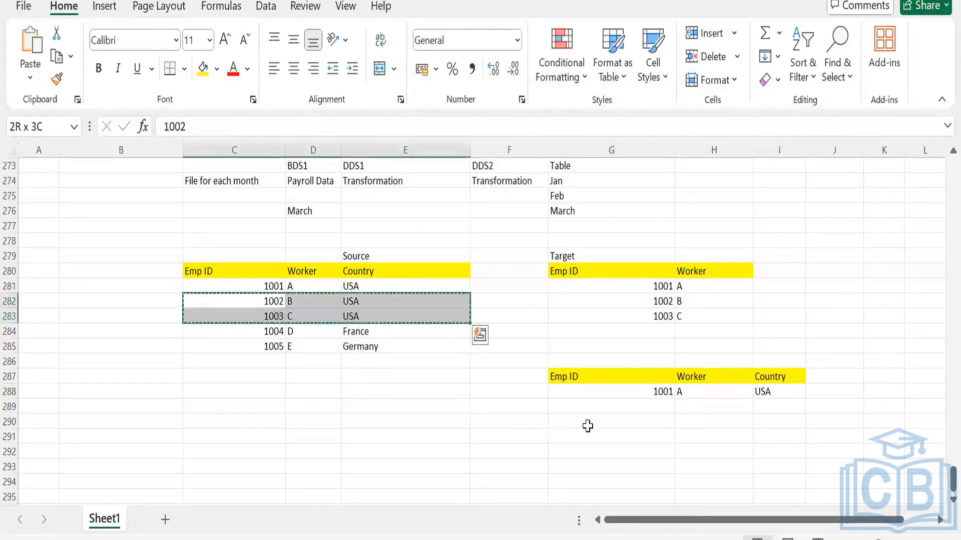
click(604, 404)
key(ctrl+v)
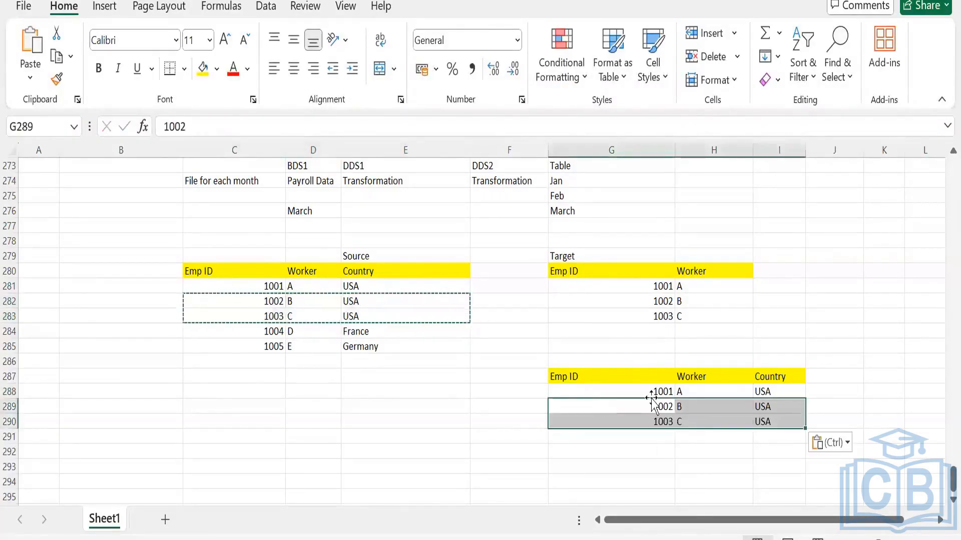
click(691, 287)
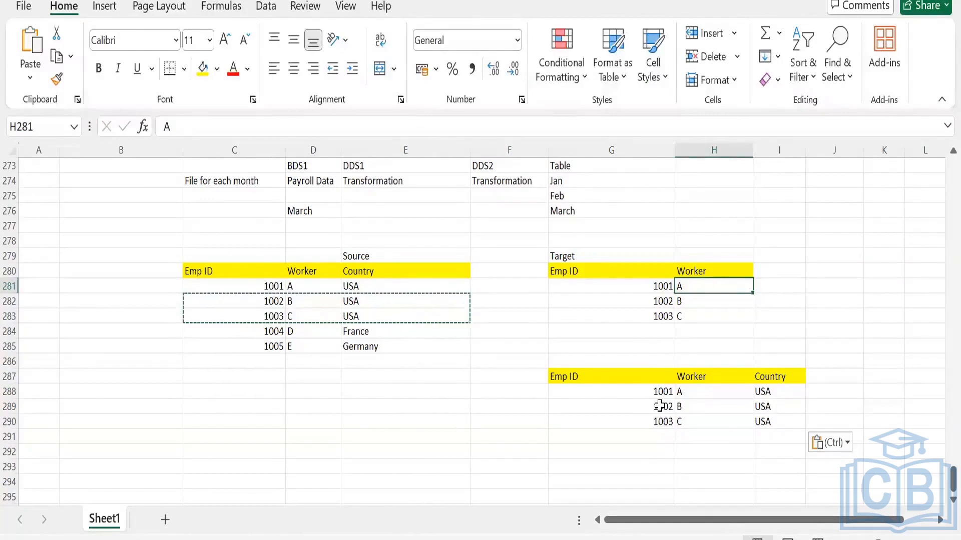
drag(660, 406, 778, 421)
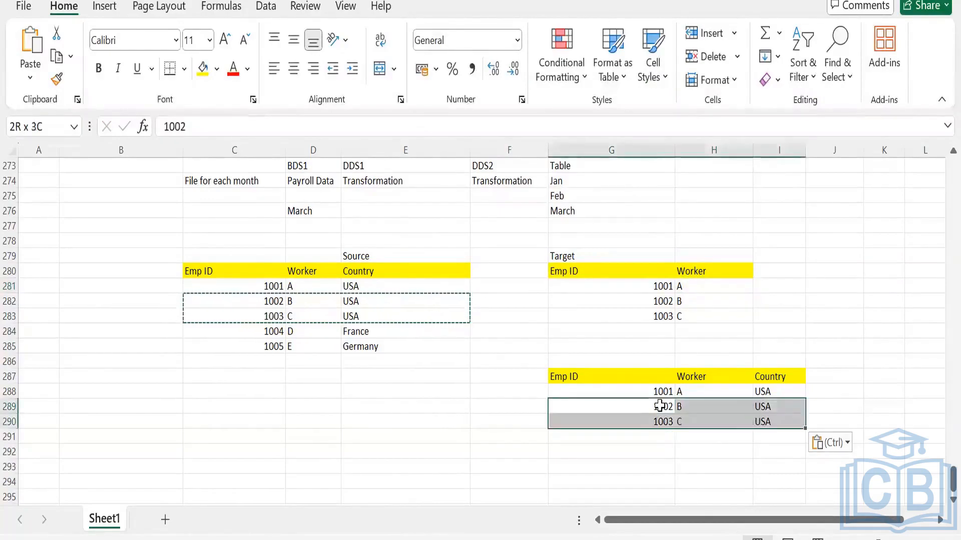
key(Delete)
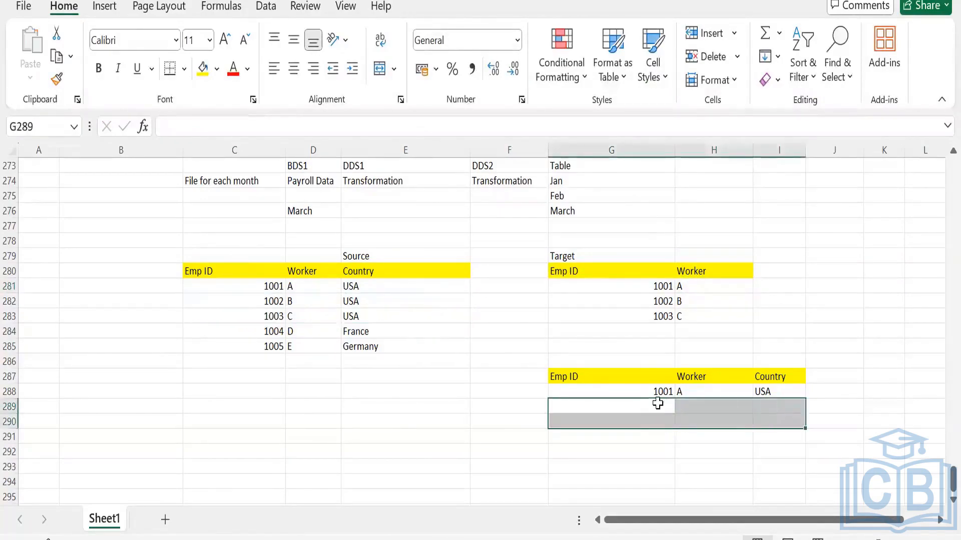
click(765, 393)
key(Delete)
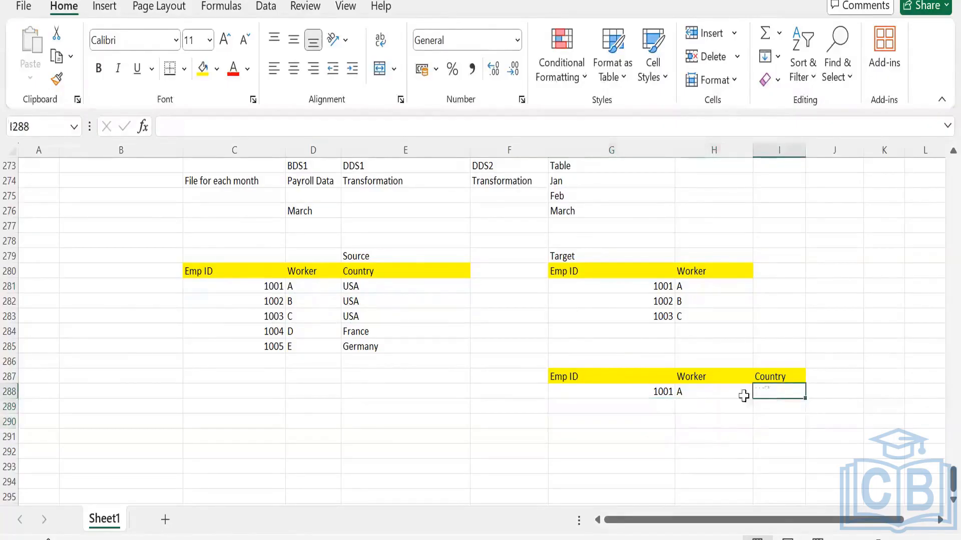
click(657, 394)
key(shift+Right)
key(ctrl+c)
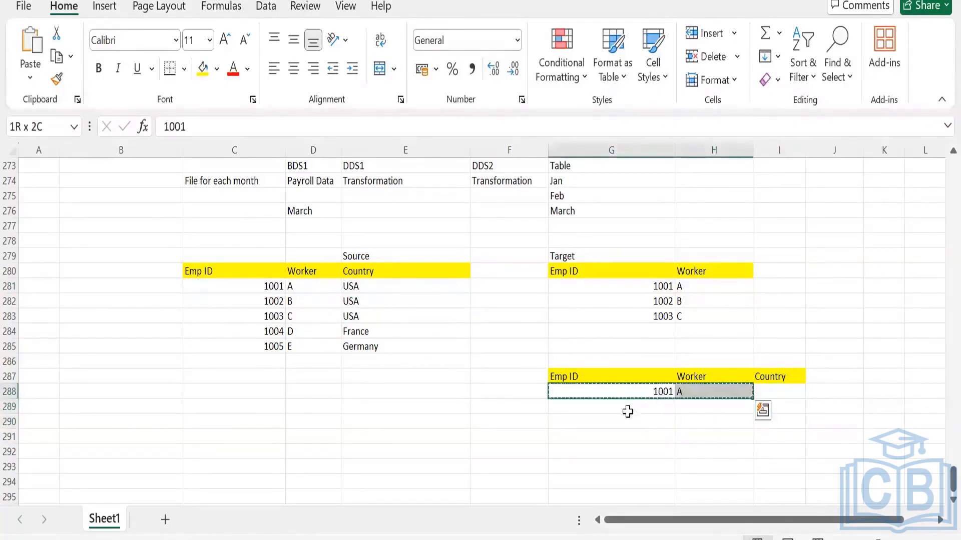
click(627, 412)
key(ctrl+v)
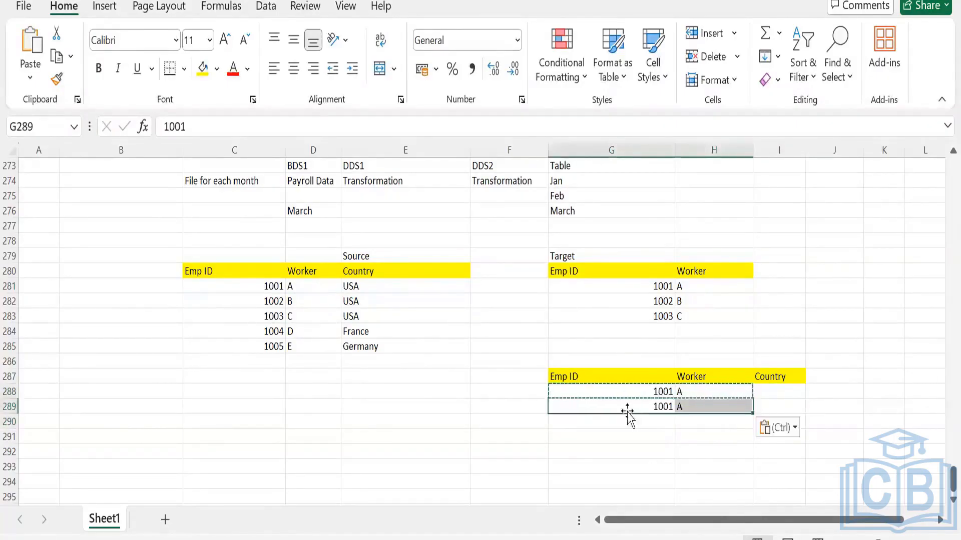
click(792, 400)
text(USA)
key(Return)
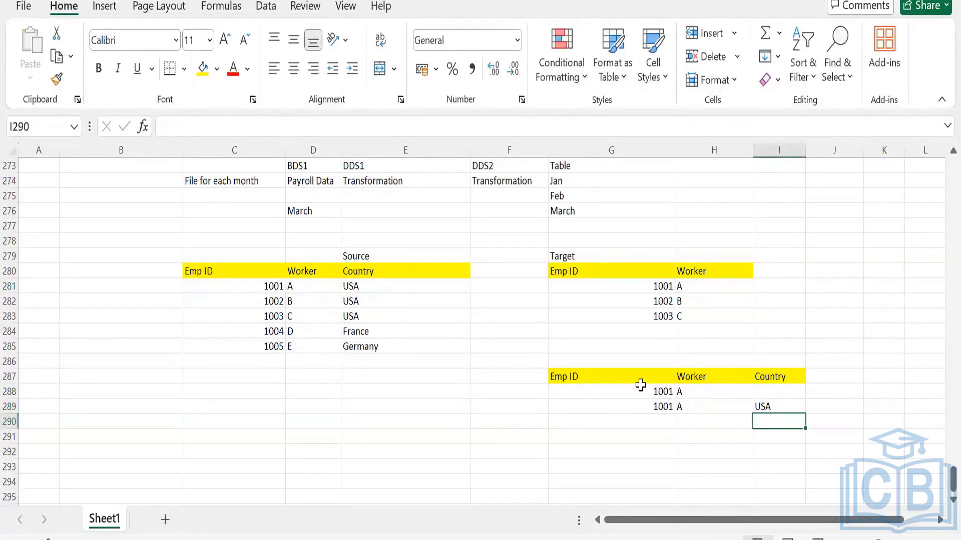
click(681, 395)
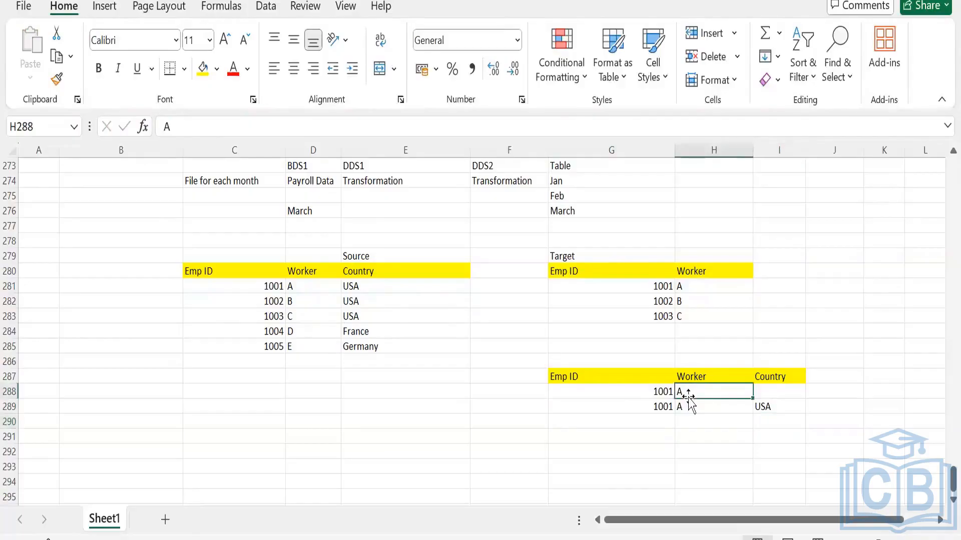
click(672, 406)
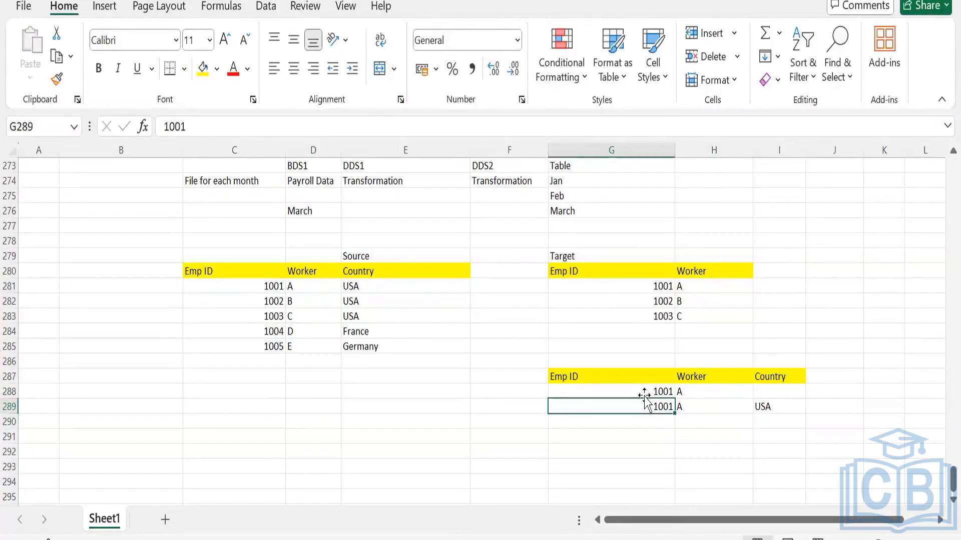
key(ctrl+z)
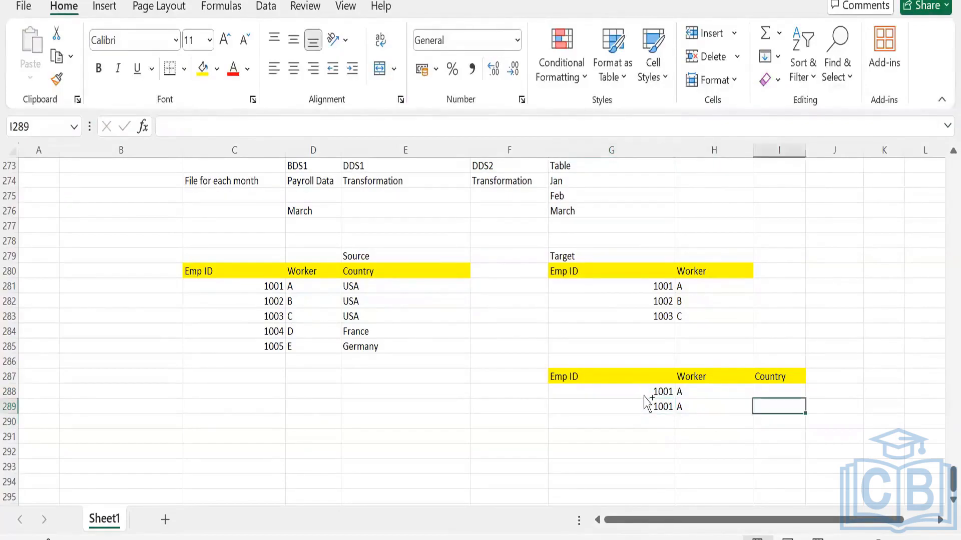
key(ctrl+z)
key(ctrl+z)
key(ctrl+z)
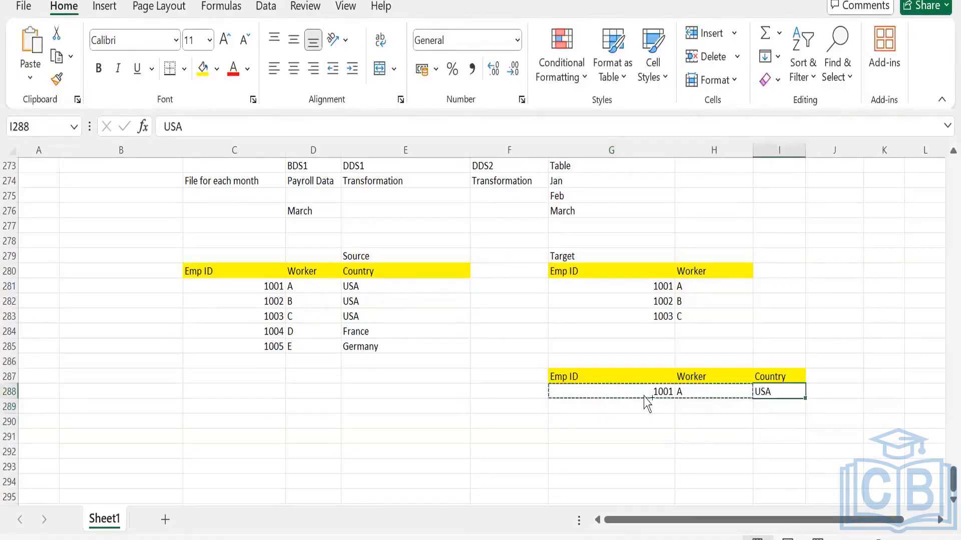
Copy the 1004 and 1005 rows with France and Germany into the lower target table.
click(645, 451)
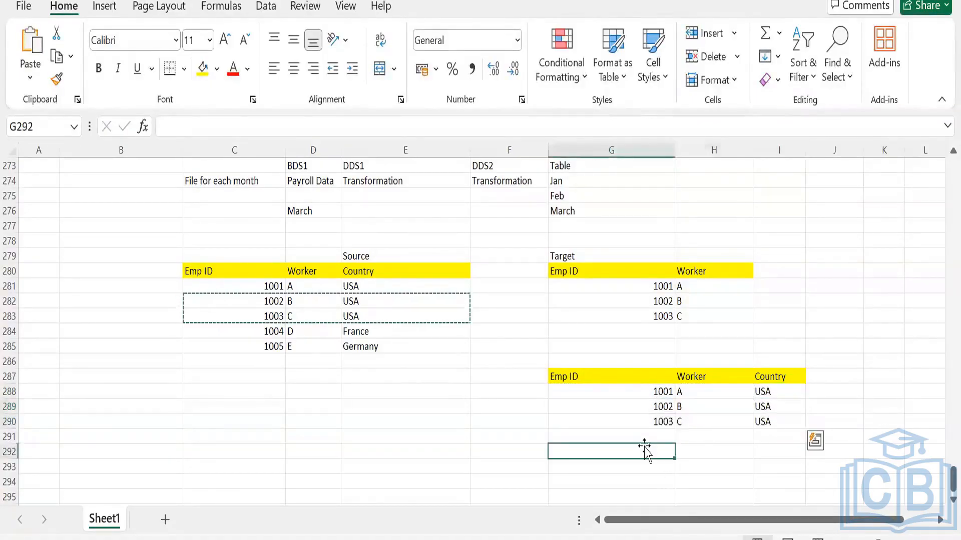
click(641, 431)
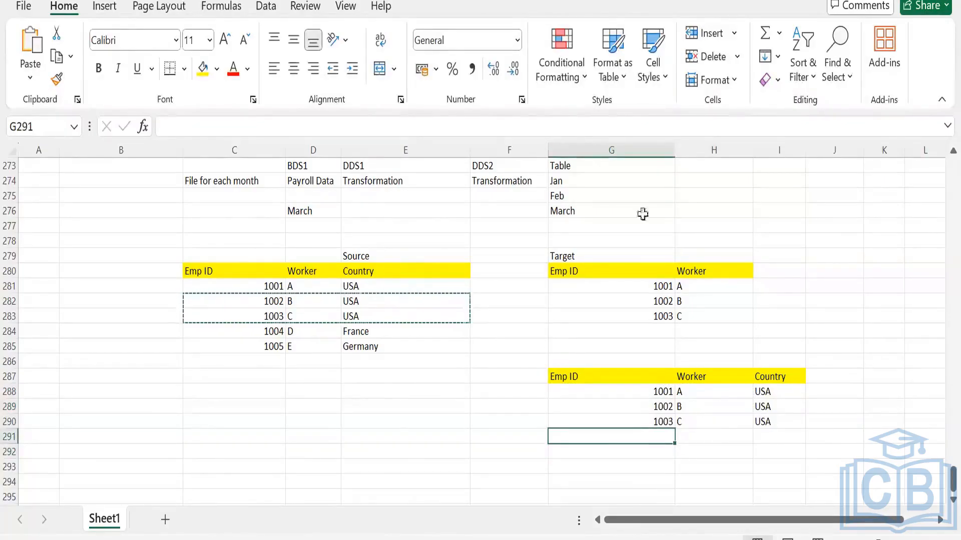
drag(681, 284, 685, 317)
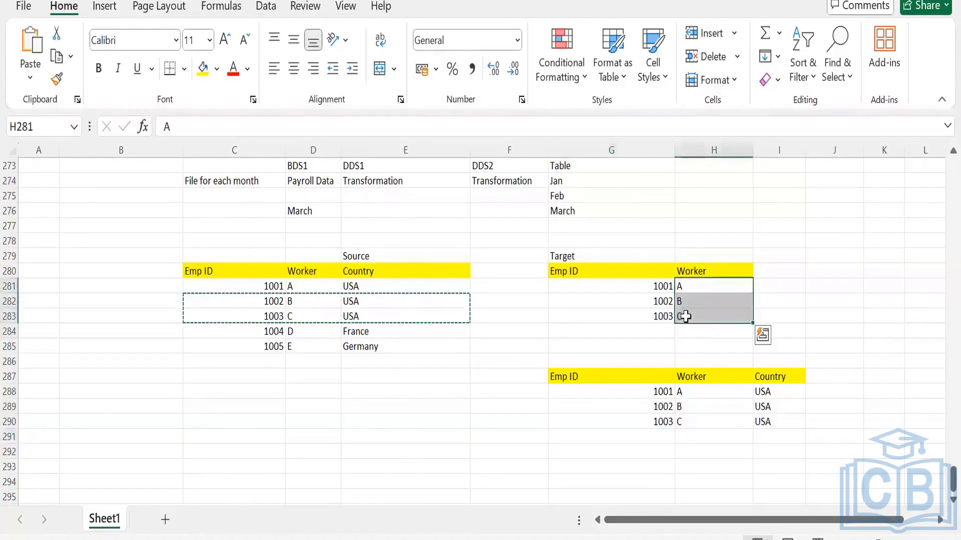
click(769, 388)
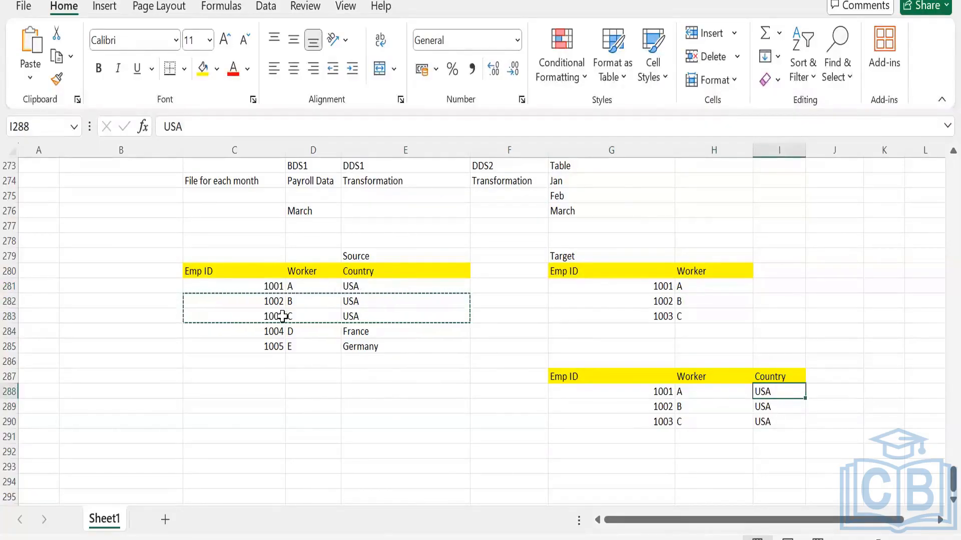
click(275, 332)
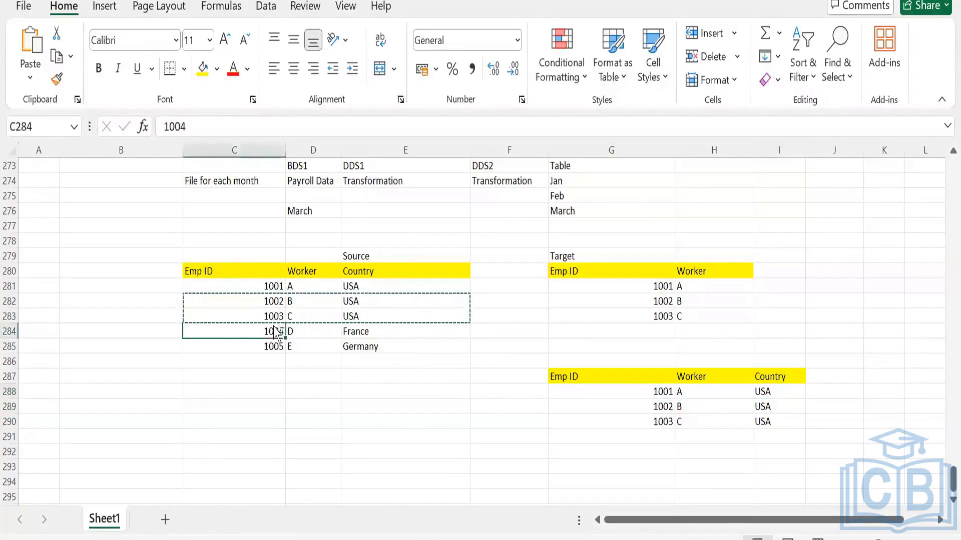
key(shift+Down)
key(shift+Right)
key(shift+Right)
key(ctrl+c)
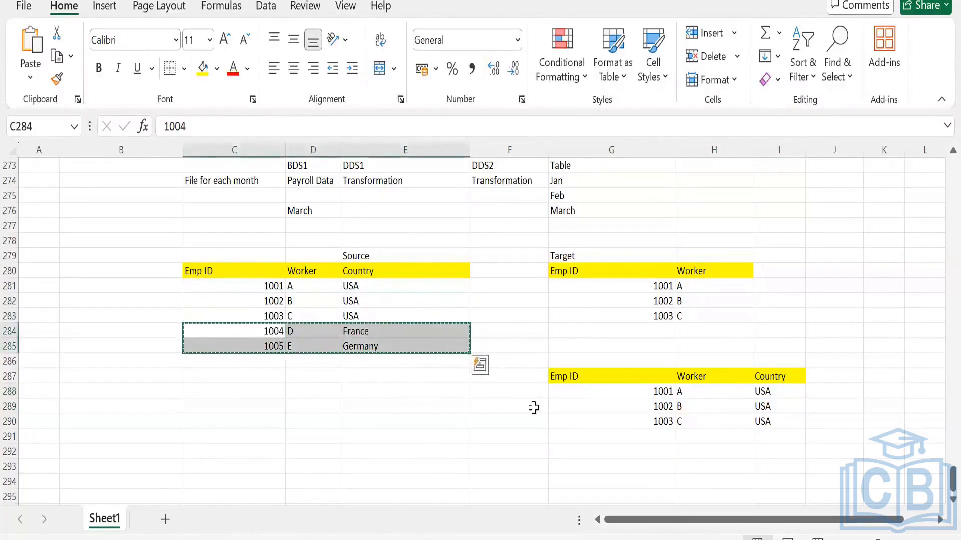
click(593, 438)
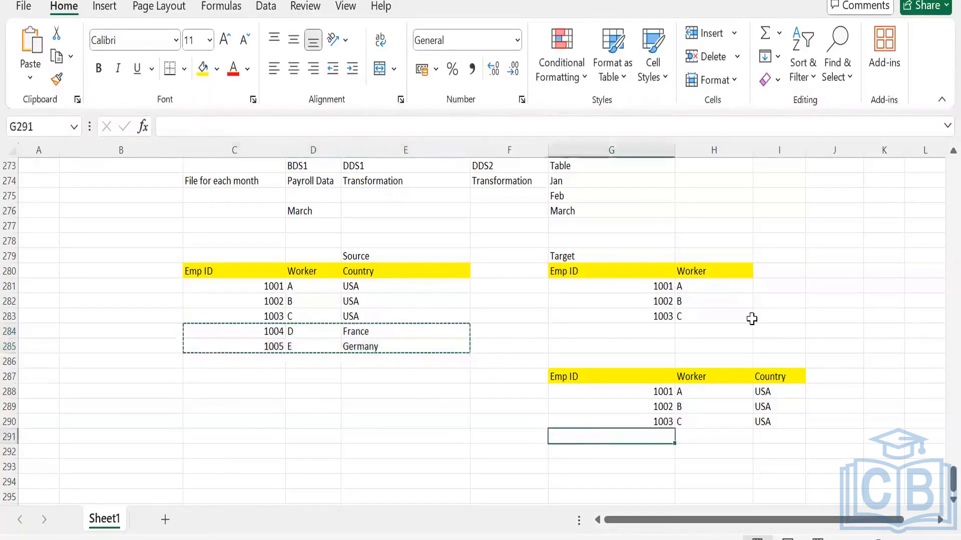
key(ctrl+v)
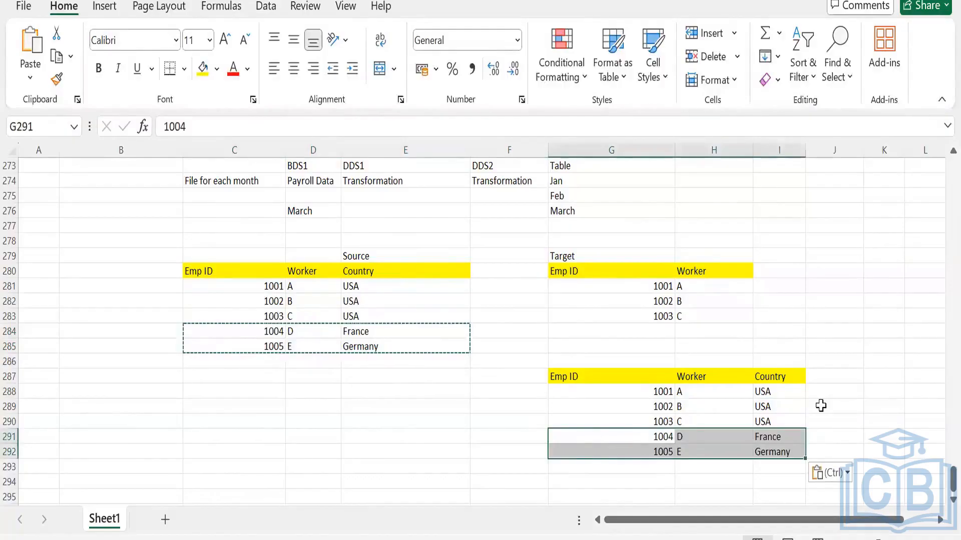
click(383, 466)
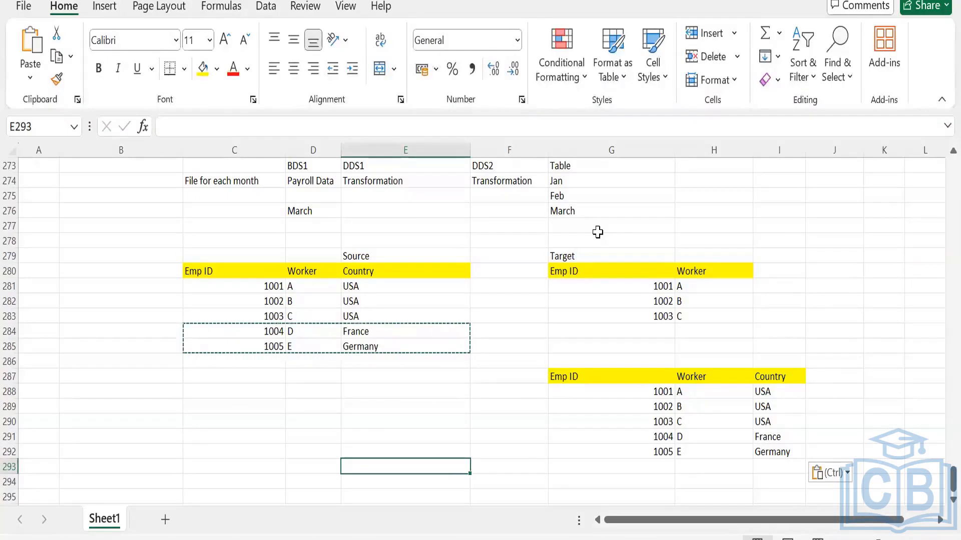
click(383, 265)
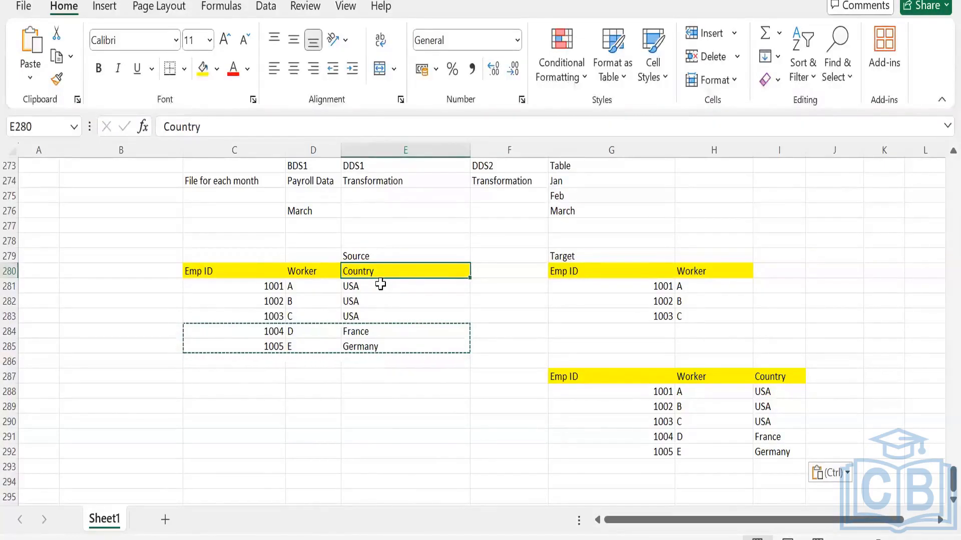
Copy the Country header from the Source table into cell I280 of the Target table.
click(380, 284)
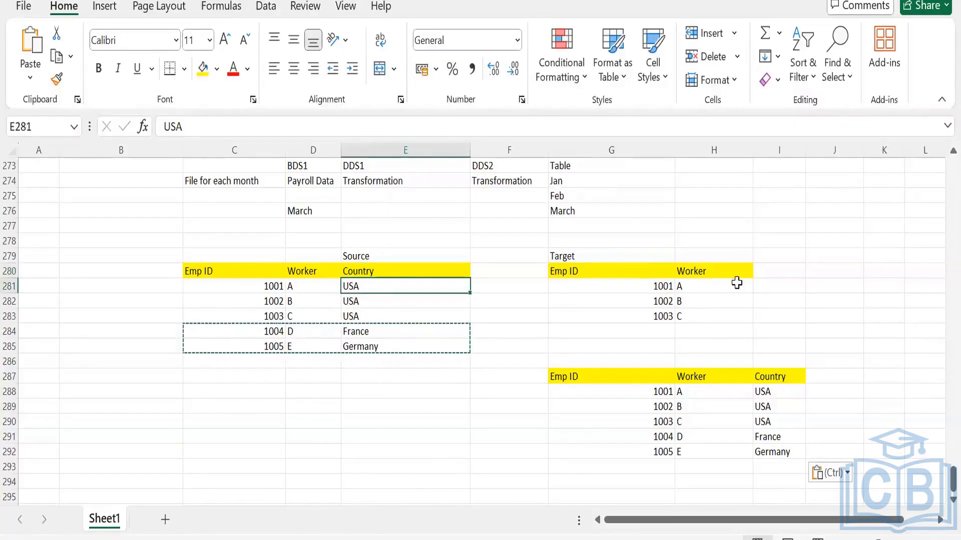
click(779, 286)
click(769, 269)
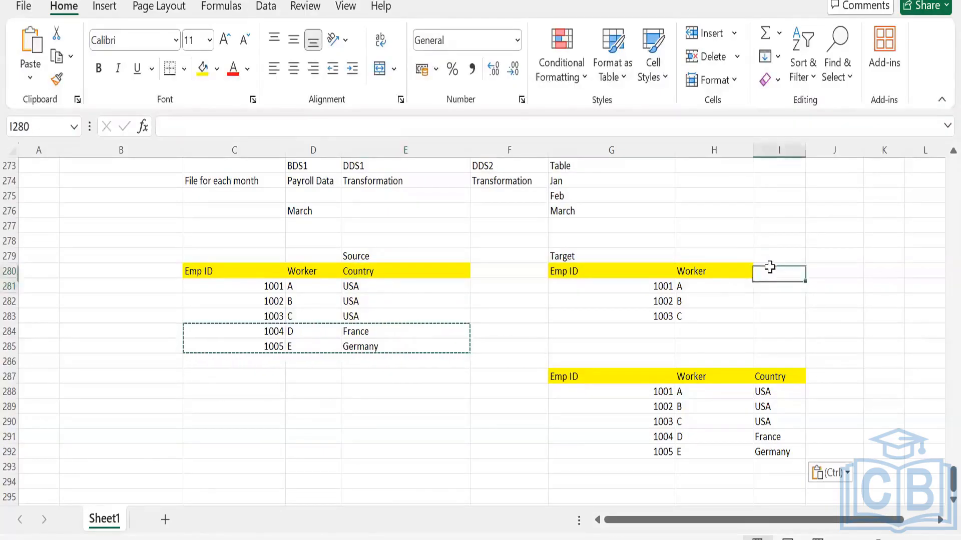
double_click(771, 268)
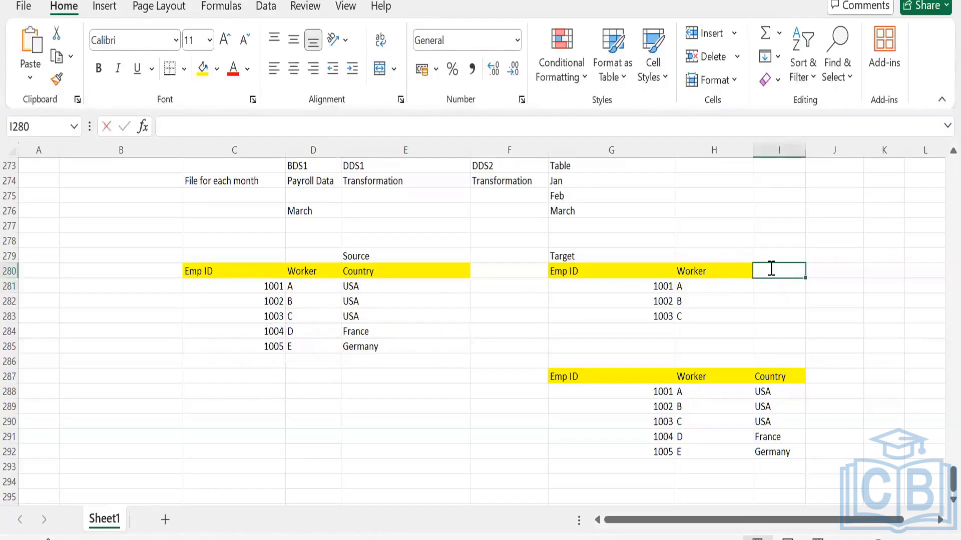
text(C)
key(BackSpace)
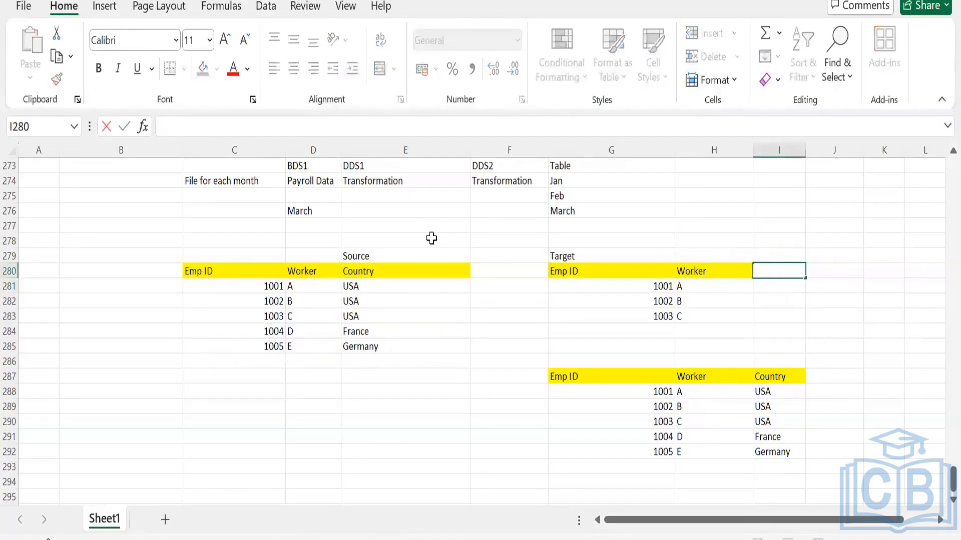
click(422, 276)
key(ctrl+c)
click(760, 279)
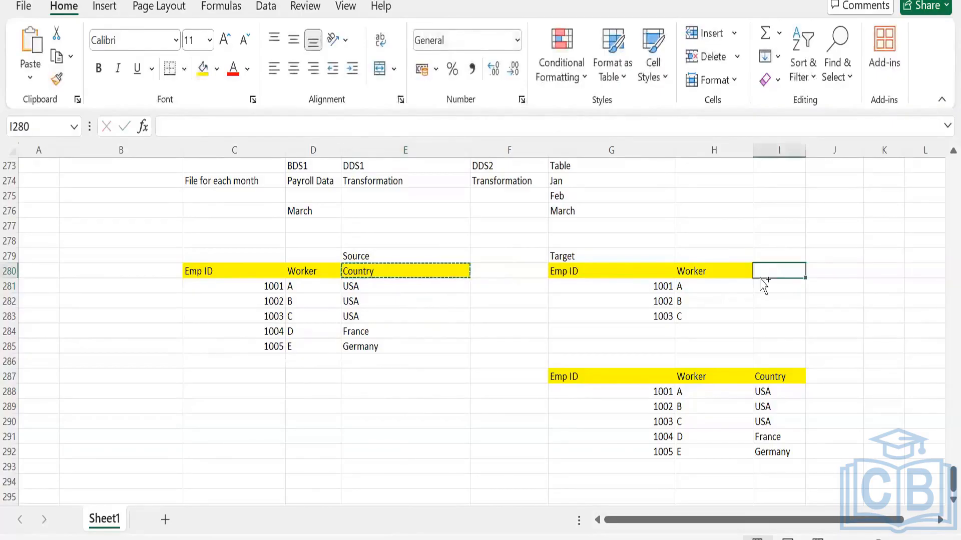
key(ctrl+v)
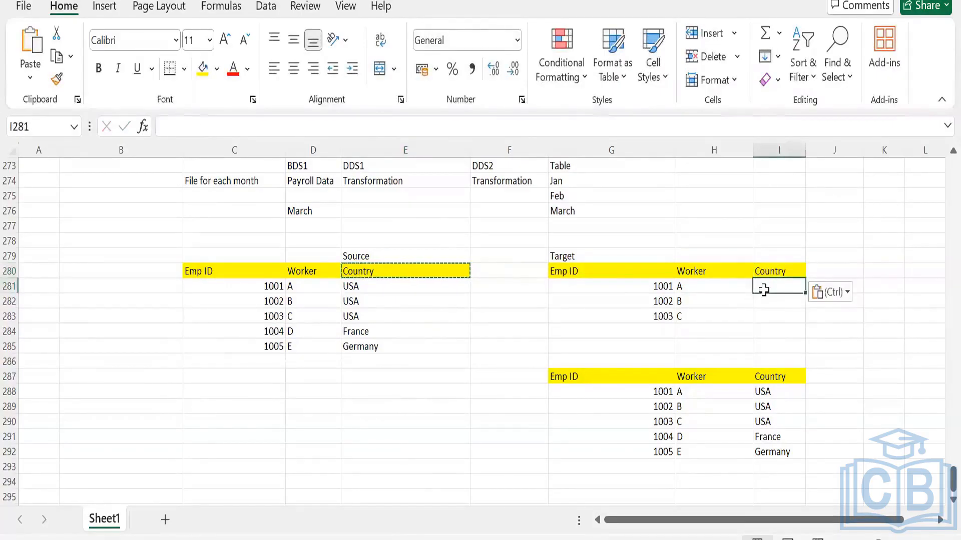
Fill I281–I283 with NULL, NULL and Poland for workers A, B and C.
click(763, 290)
text(NUL)
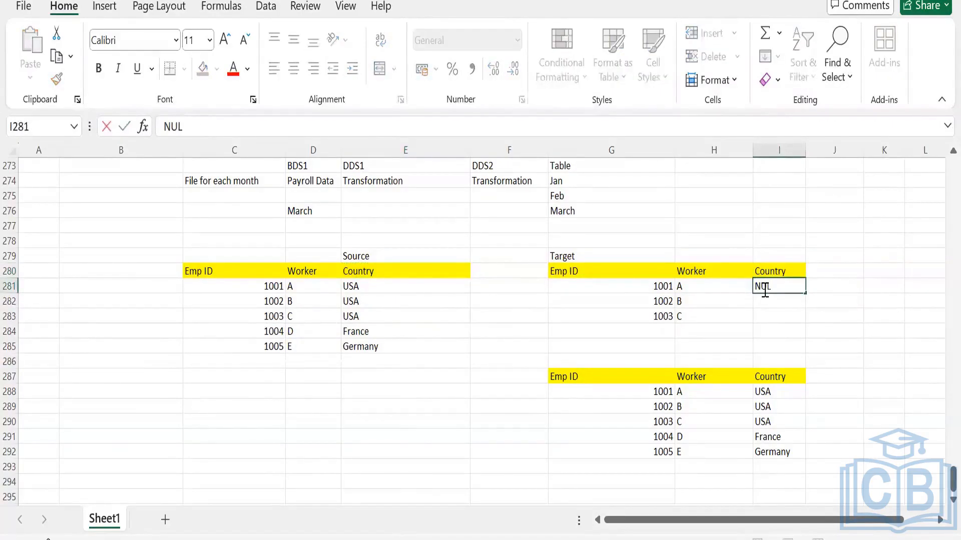
text(L)
key(Return)
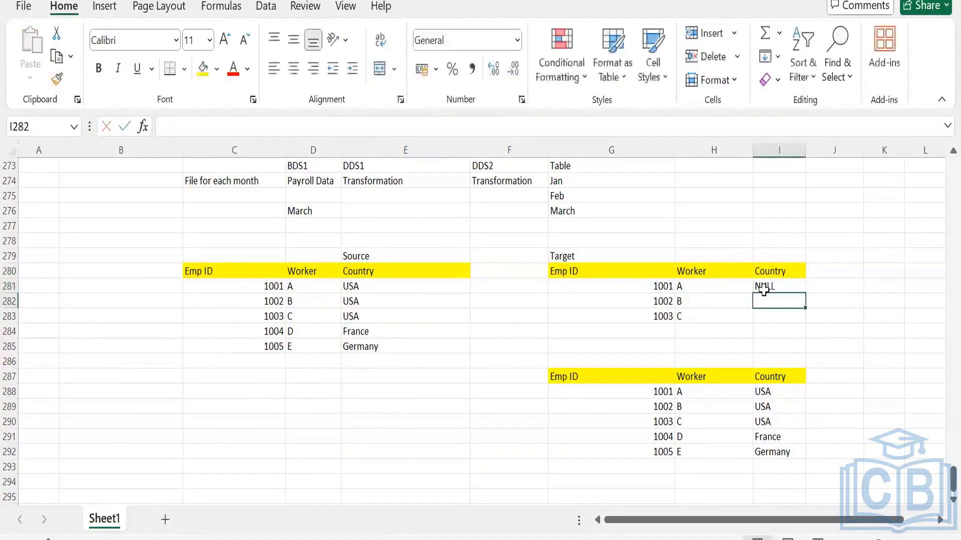
text(NuLL)
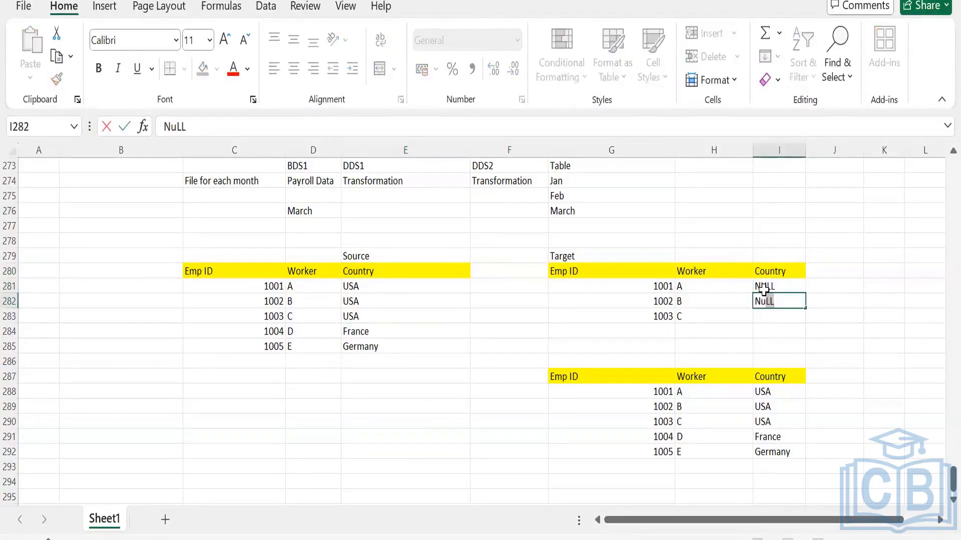
key(Return)
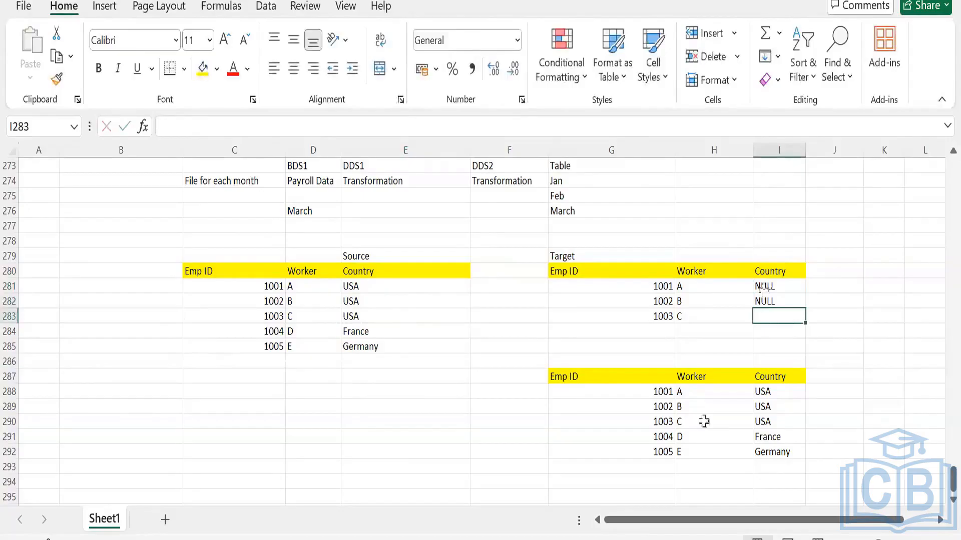
text(Poland)
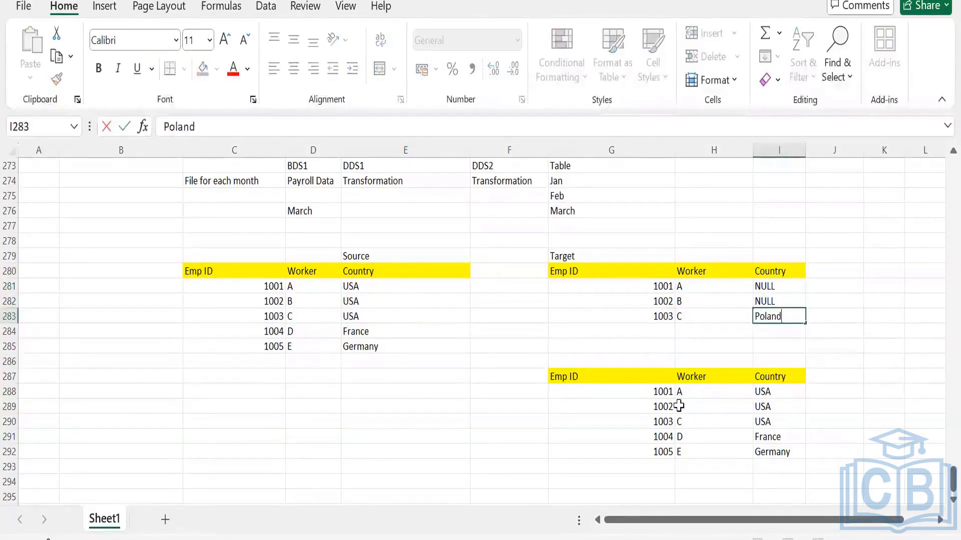
click(665, 316)
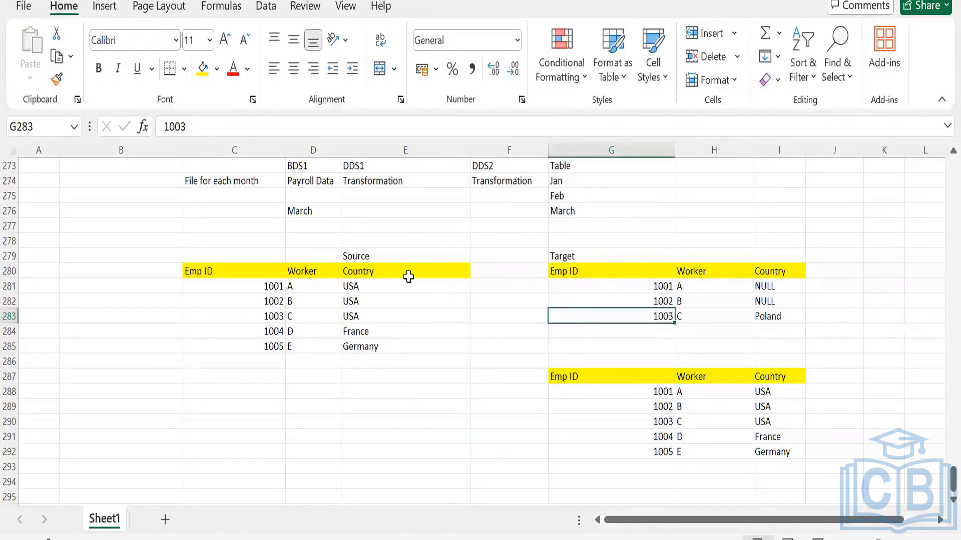
click(763, 286)
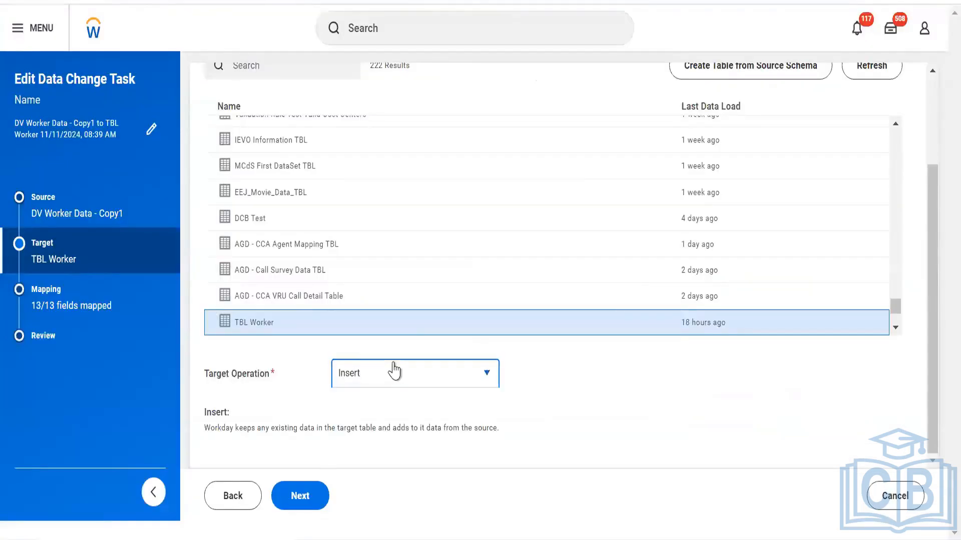
Leave the target operation as Insert and advance to the Mapping step.
click(393, 370)
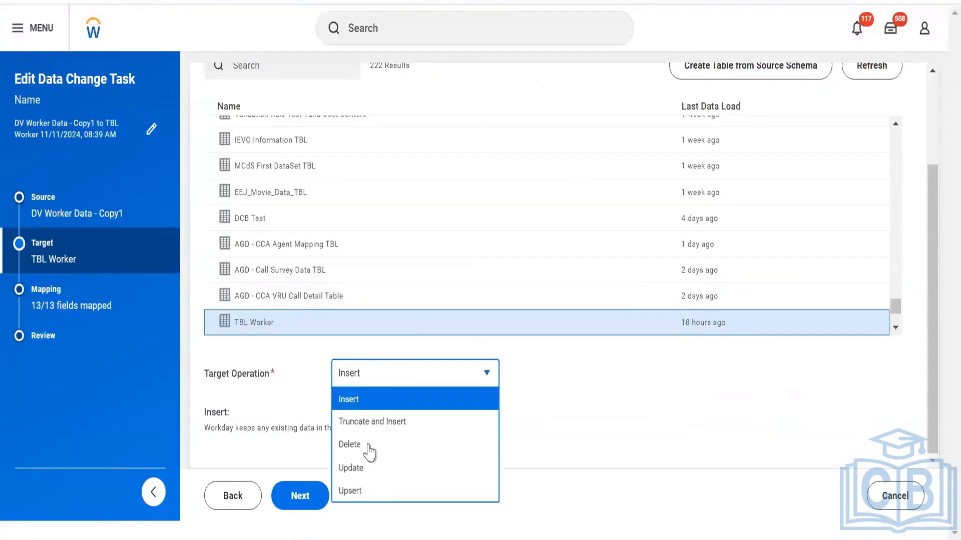
click(97, 304)
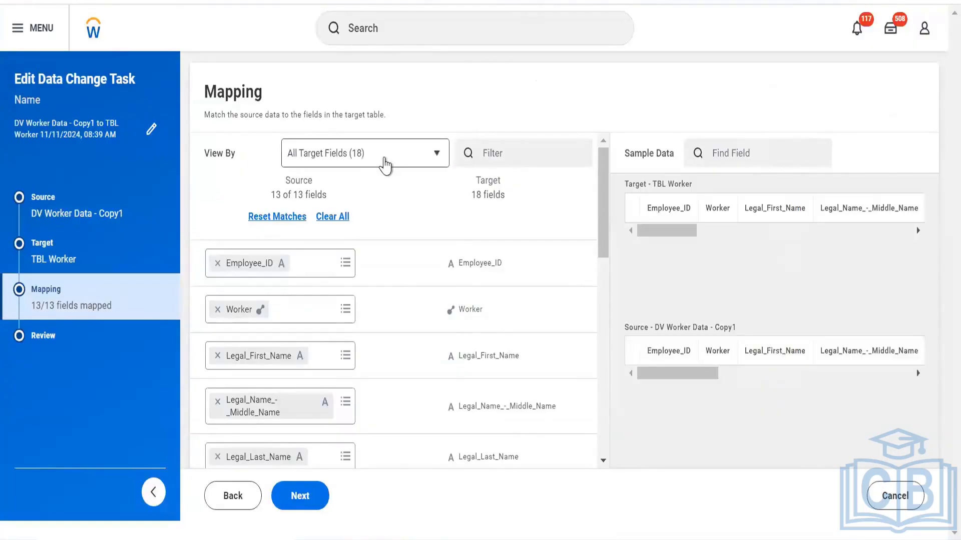
Filter the mapping view to Boolean, then Text fields, noting the 13 of 13 and 18 counts.
click(385, 164)
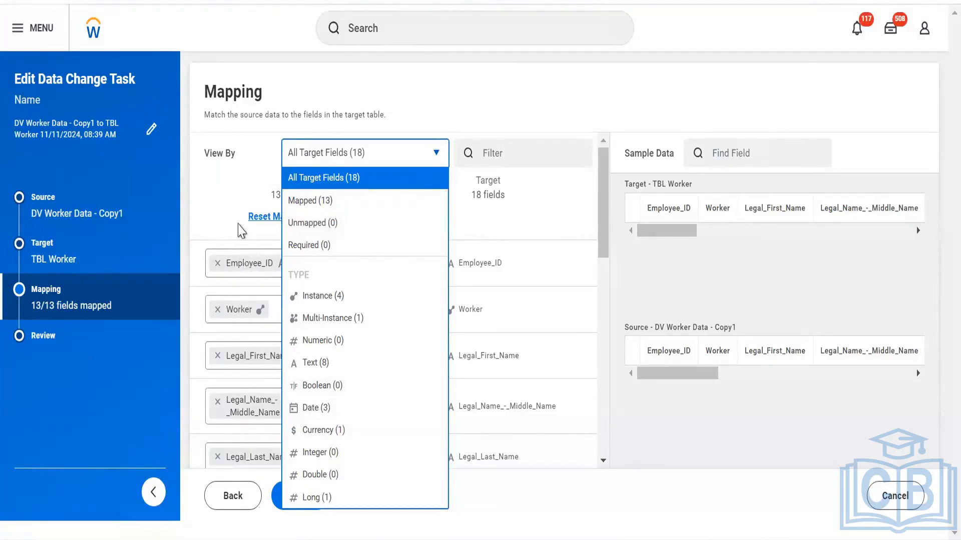
click(239, 226)
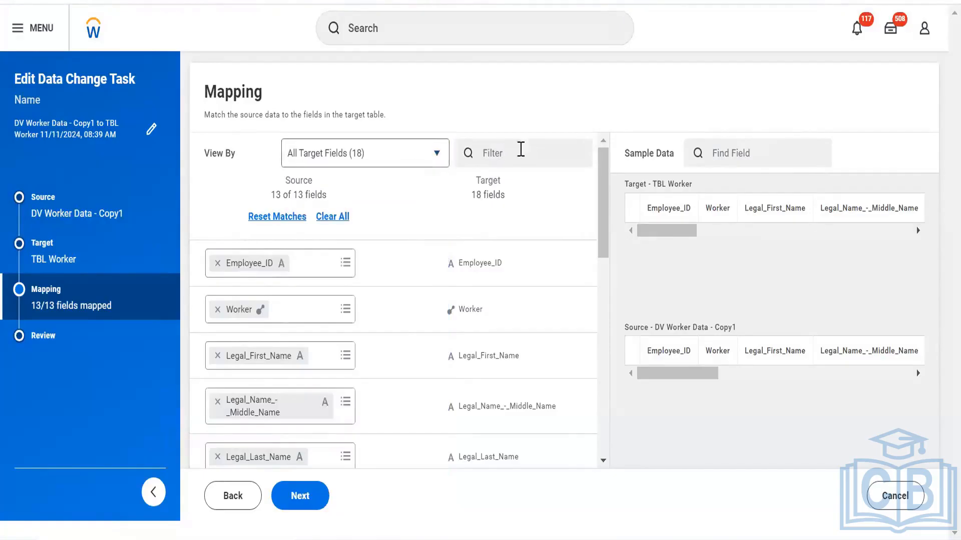
click(519, 150)
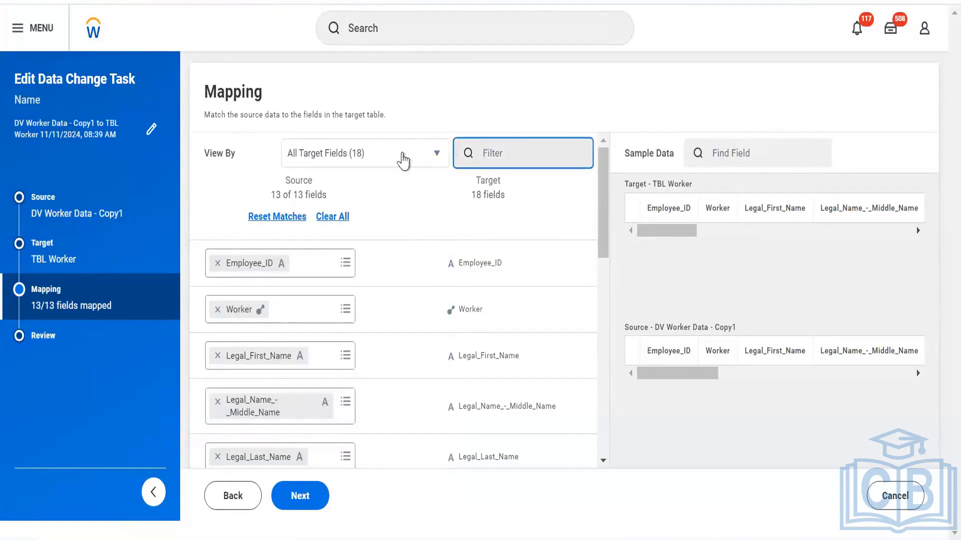
click(404, 158)
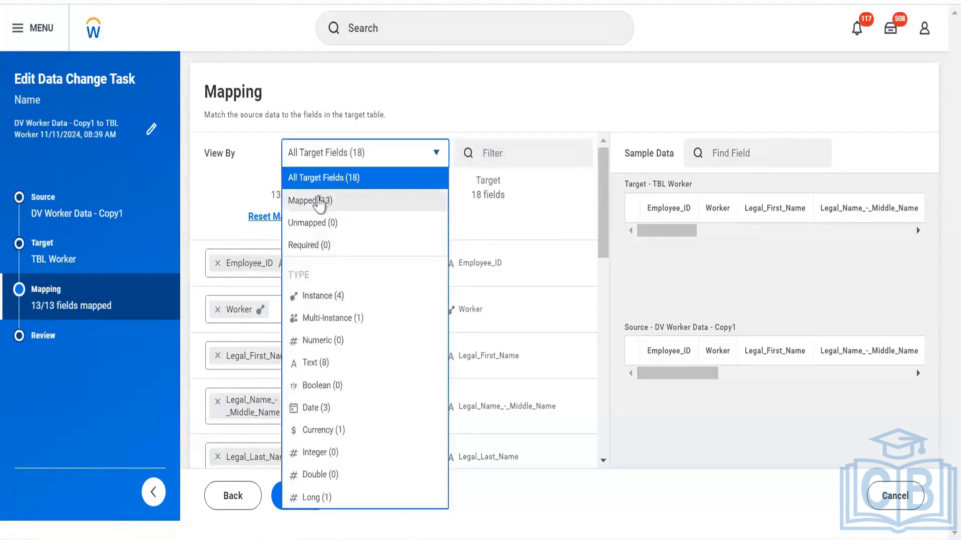
click(318, 386)
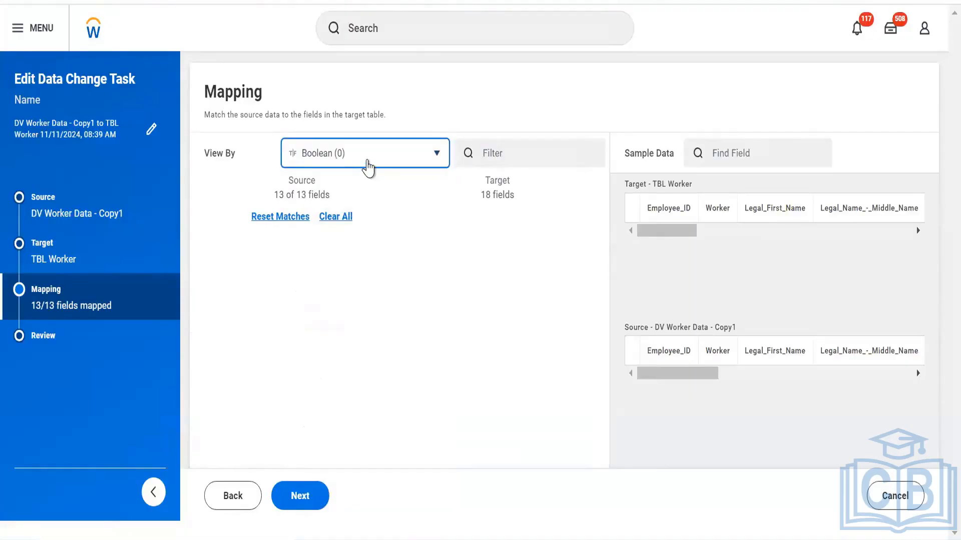
click(368, 165)
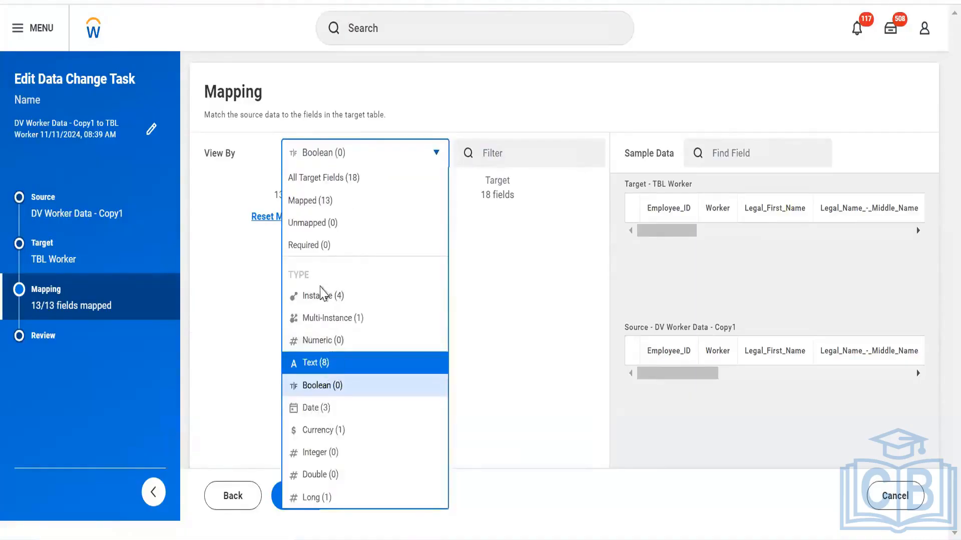
click(316, 362)
scroll(300, 370, down, 3)
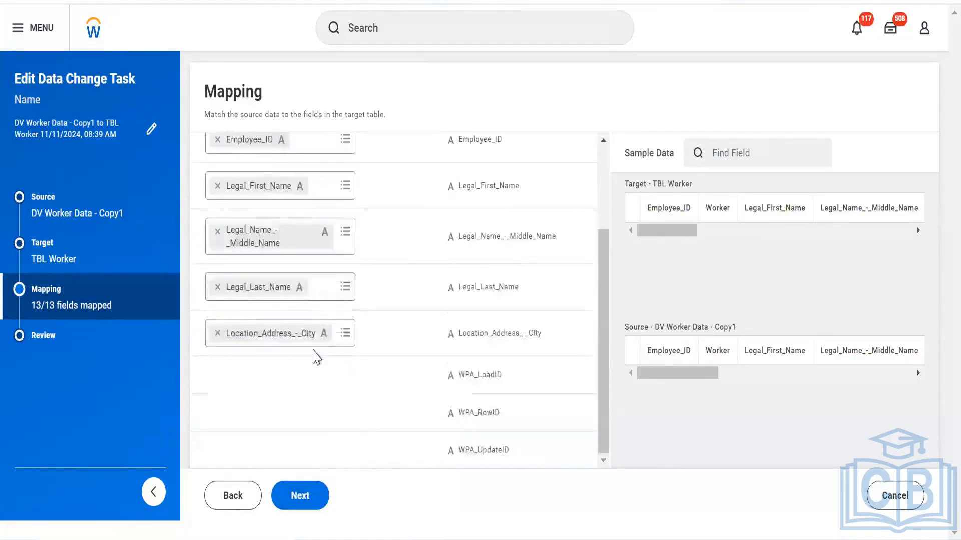
scroll(317, 357, up, 3)
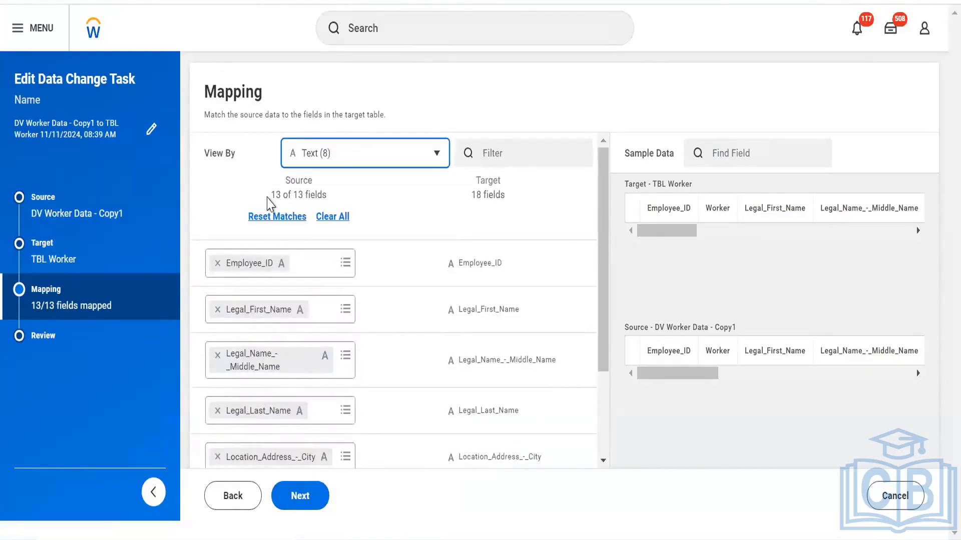
drag(268, 197, 324, 197)
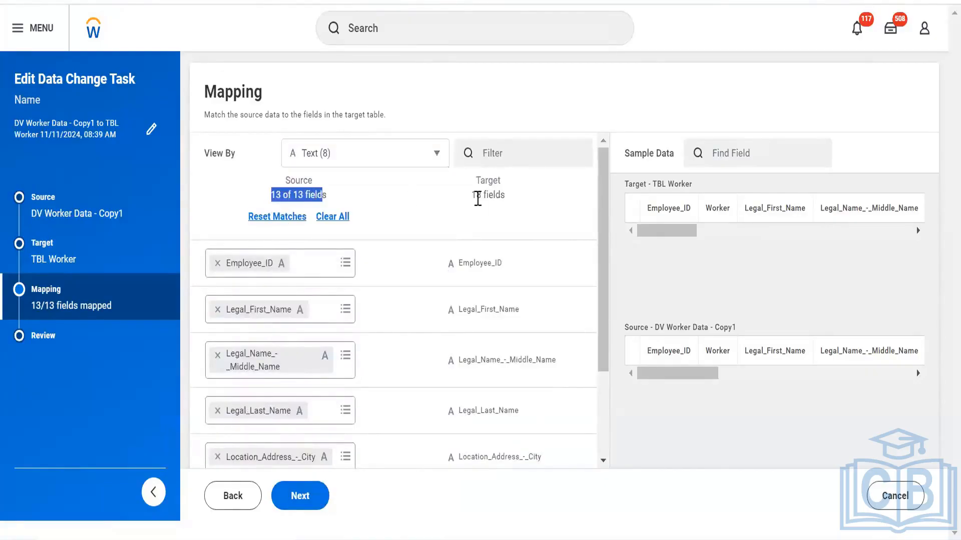
drag(472, 198, 535, 206)
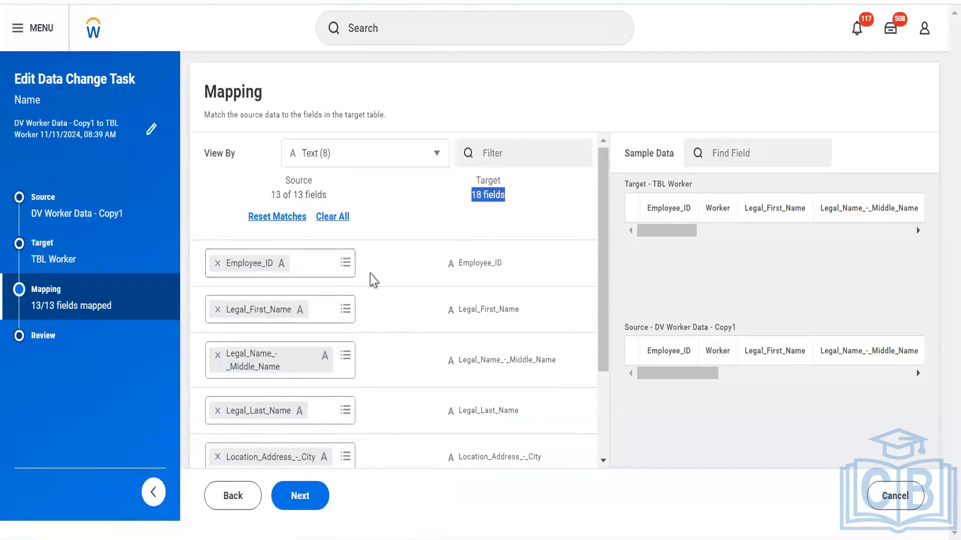
Show all 18 target fields again and advance to the Review step.
scroll(369, 279, down, 3)
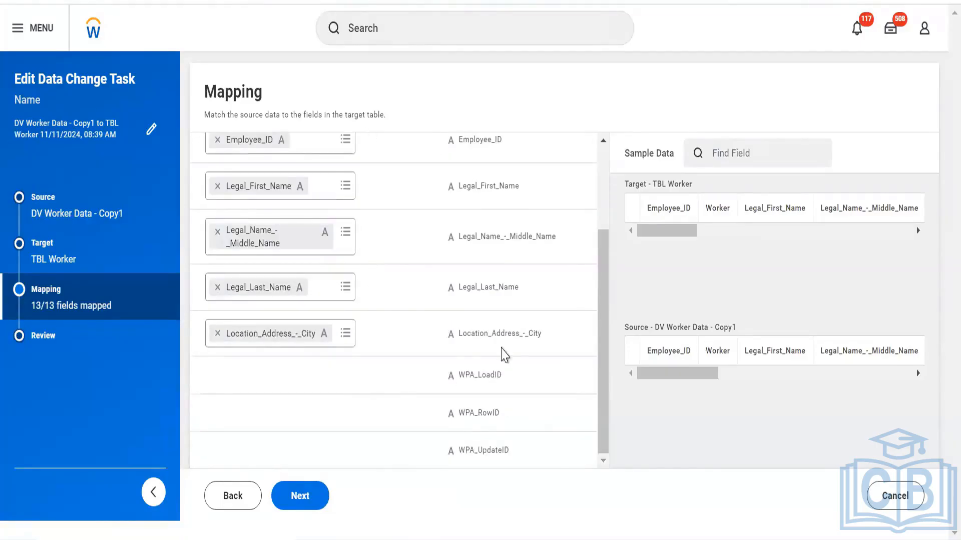
scroll(323, 245, up, 3)
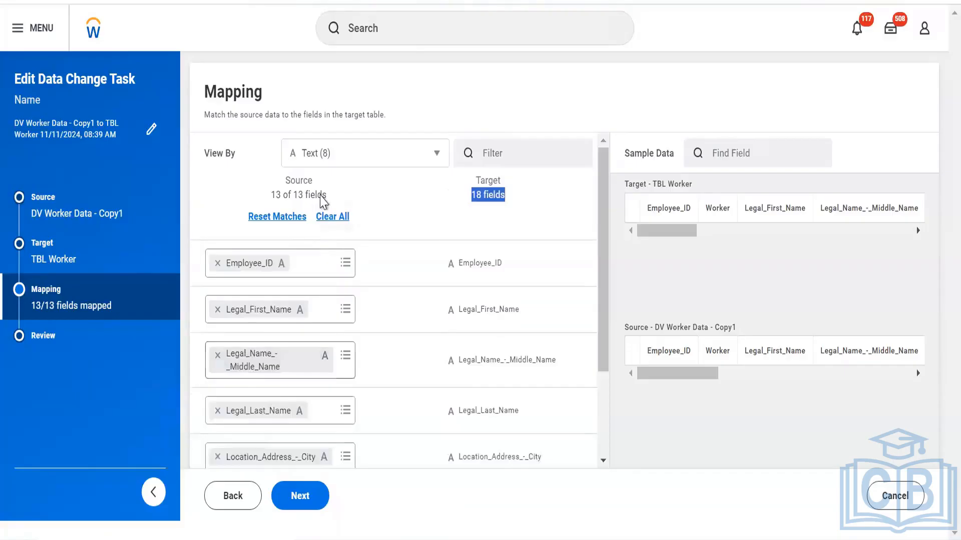
click(347, 153)
click(331, 179)
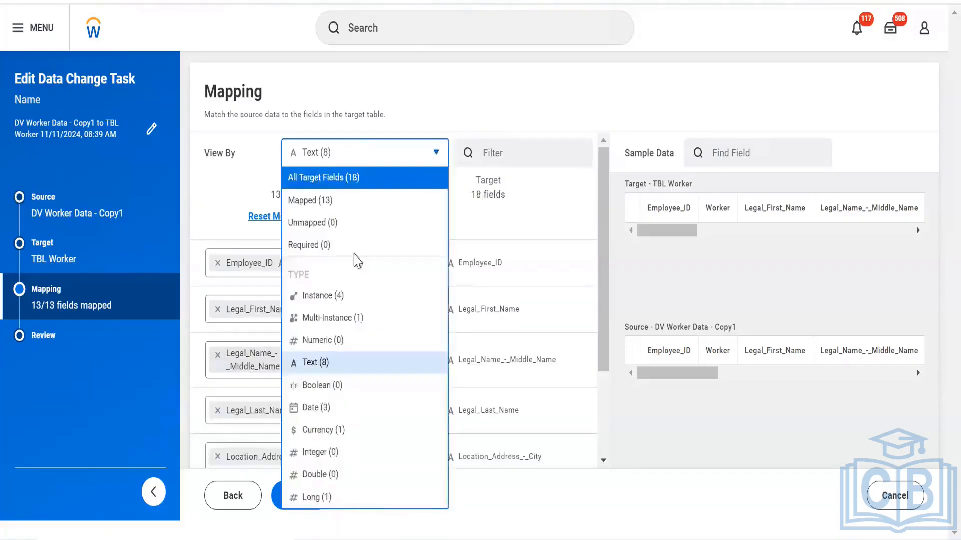
click(102, 338)
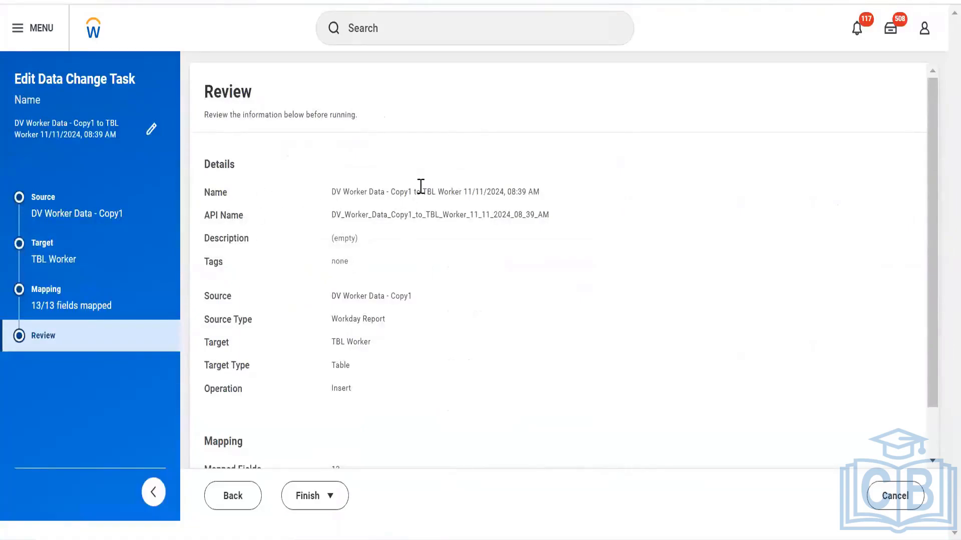
Check the Review summary's 13 mapped and 0 unmapped fields, then return to Mapping.
scroll(390, 203, down, 2)
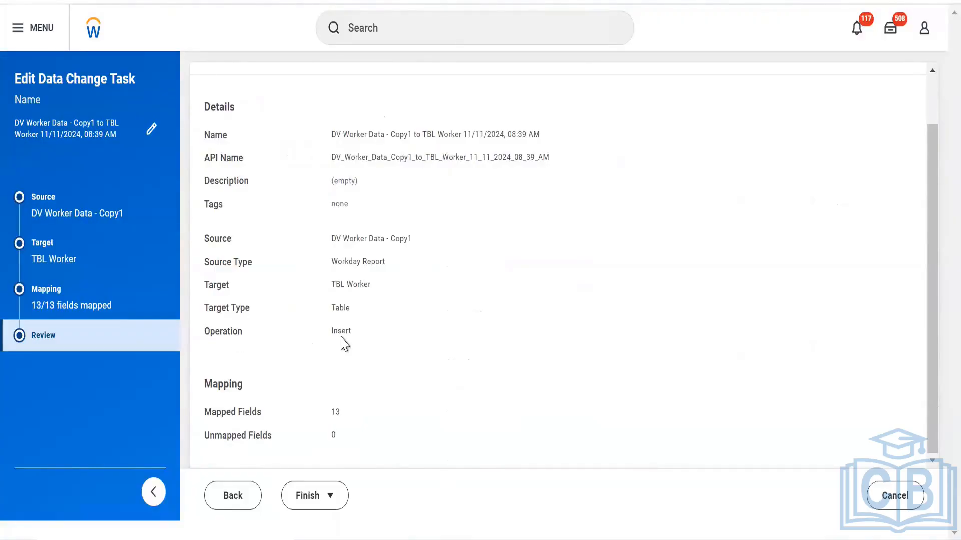
click(123, 306)
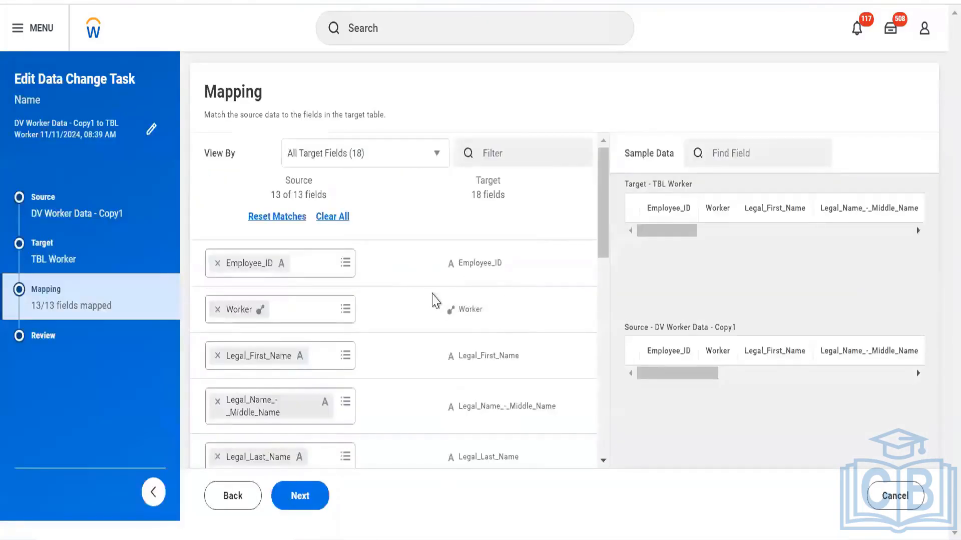
Scroll through all field matches, then return to the Source step showing DV Worker Data - Copy1.
scroll(433, 301, down, 10)
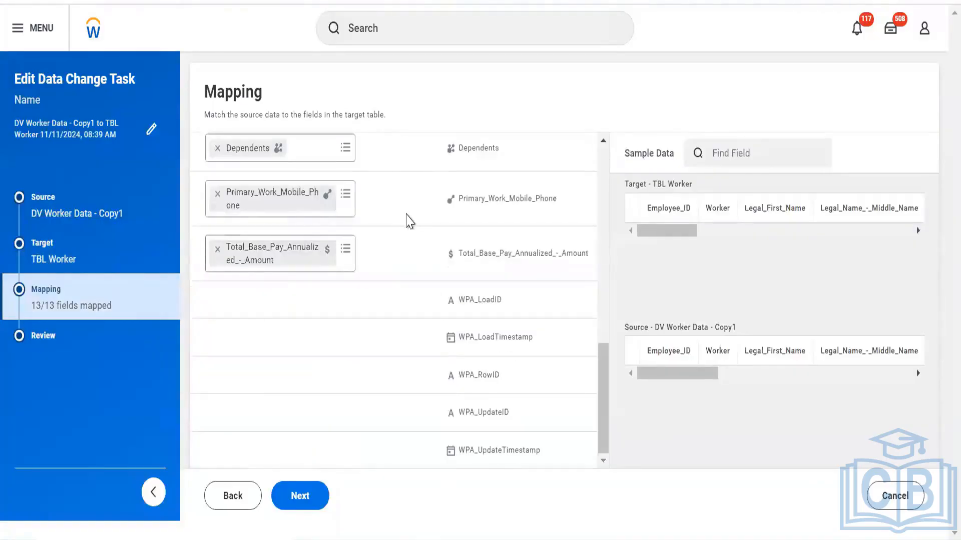
scroll(408, 217, up, 15)
scroll(407, 217, down, 15)
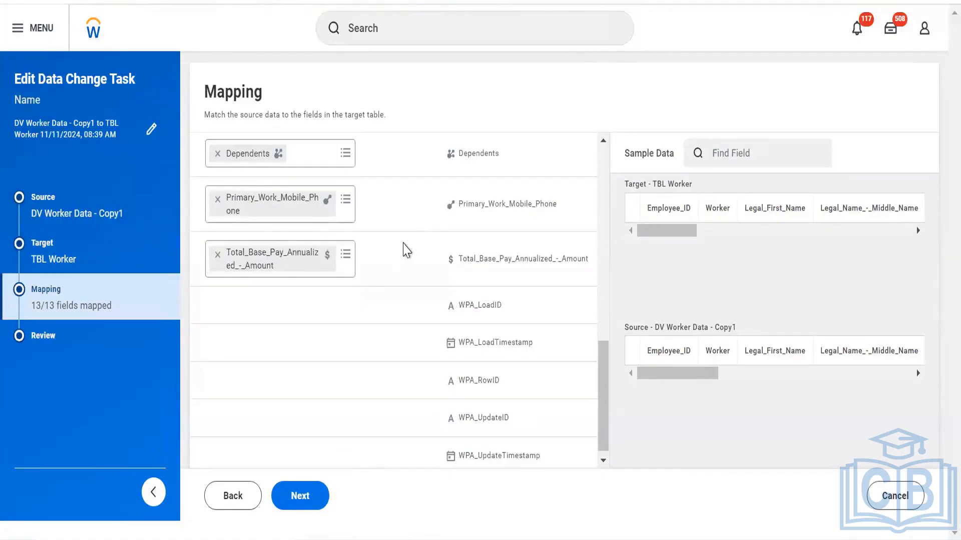
scroll(405, 248, up, 10)
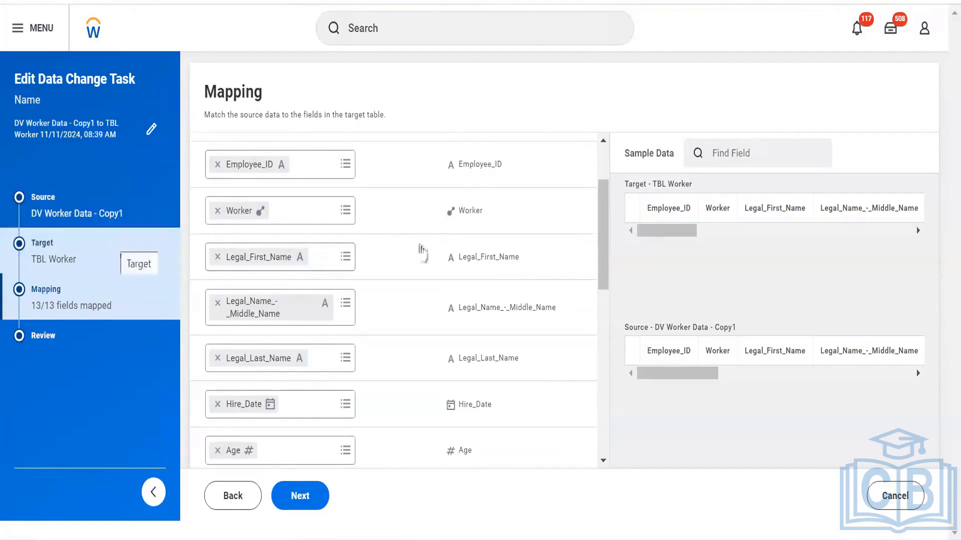
scroll(434, 228, up, 1)
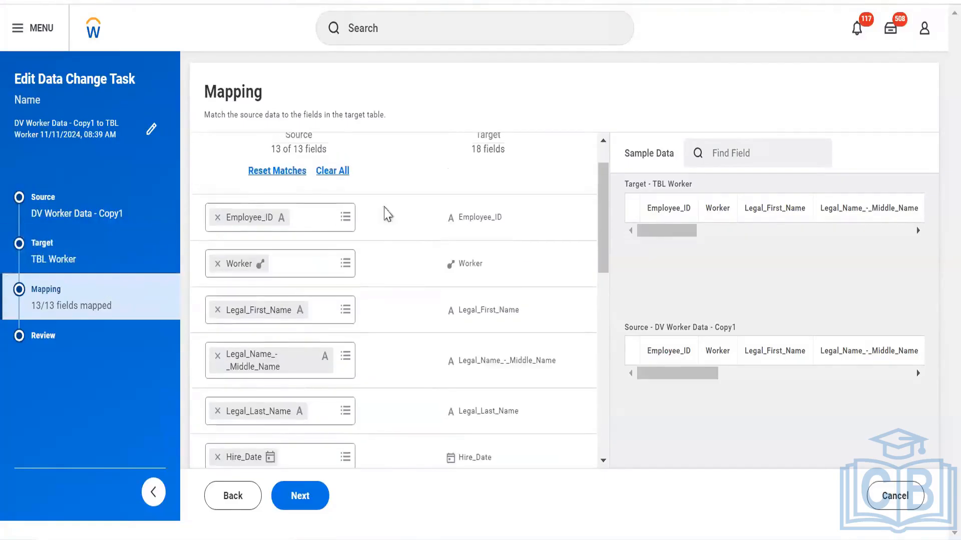
scroll(404, 309, down, 4)
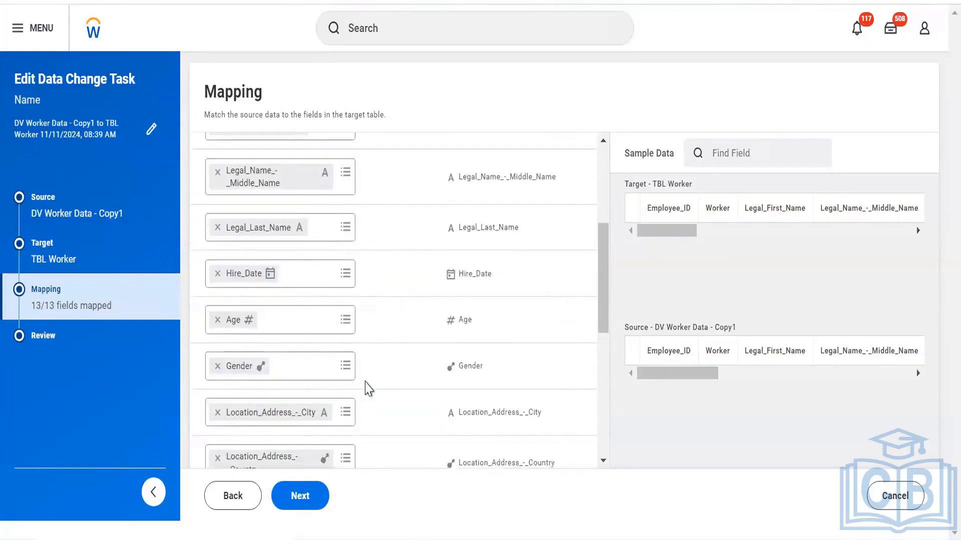
scroll(368, 389, down, 1)
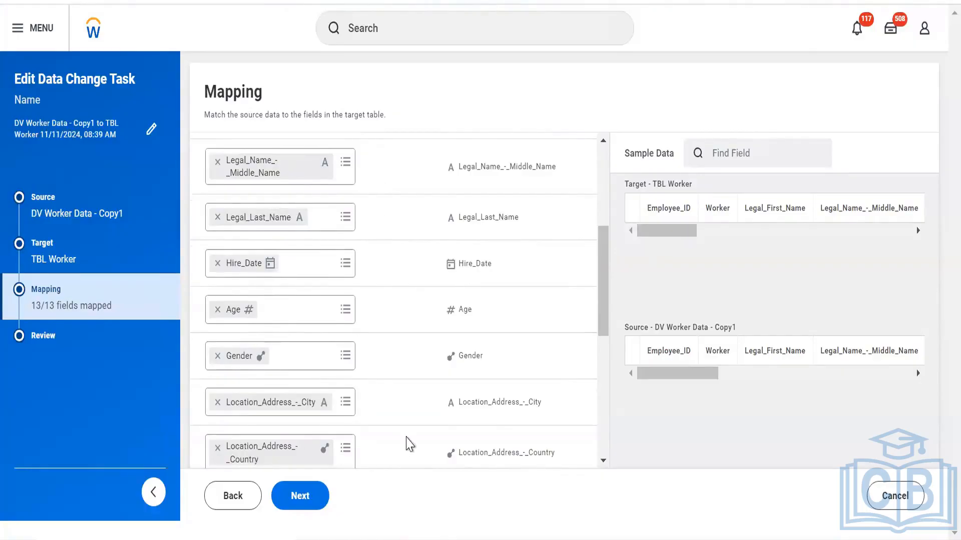
scroll(406, 444, down, 4)
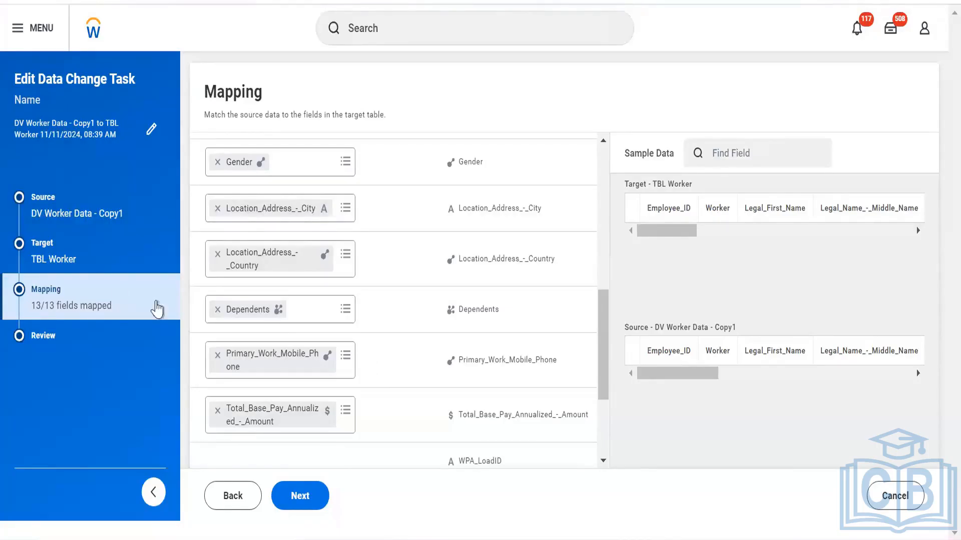
click(76, 210)
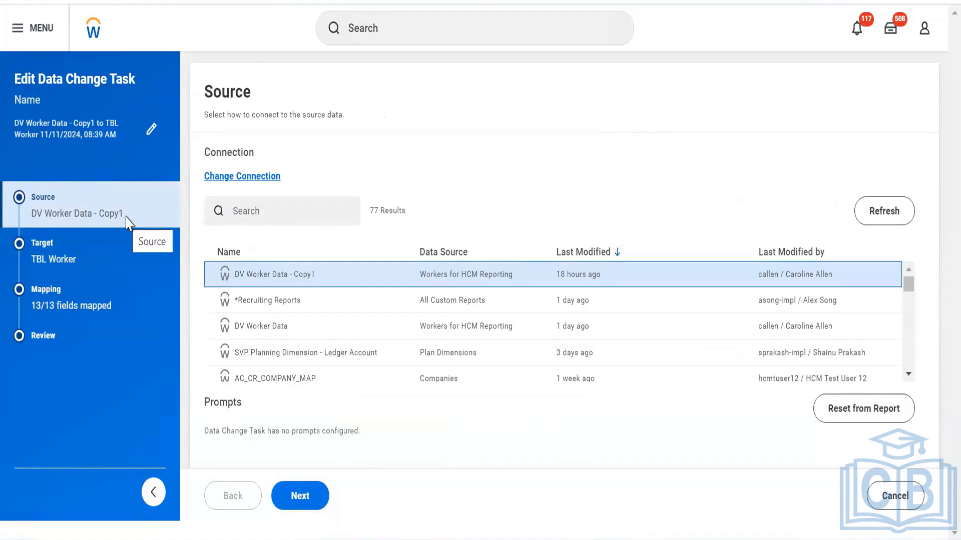
Step through Target and Mapping to the Review summary (13 mapped, 0 unmapped), then back to Mapping.
click(80, 266)
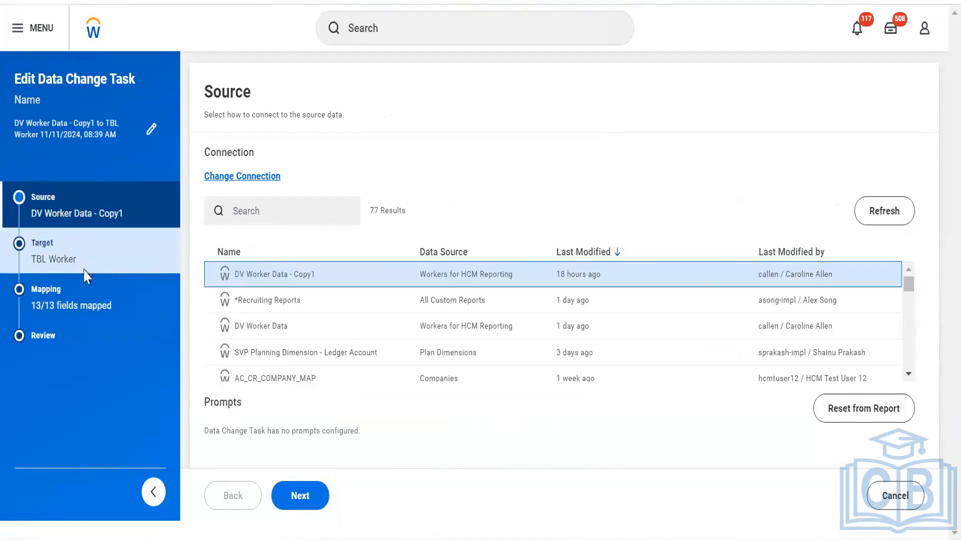
click(92, 313)
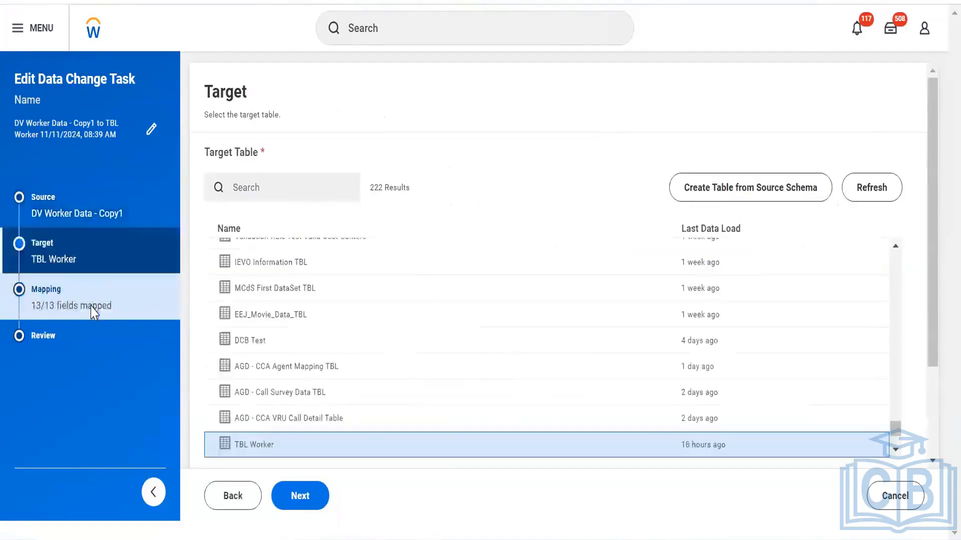
scroll(307, 306, down, 3)
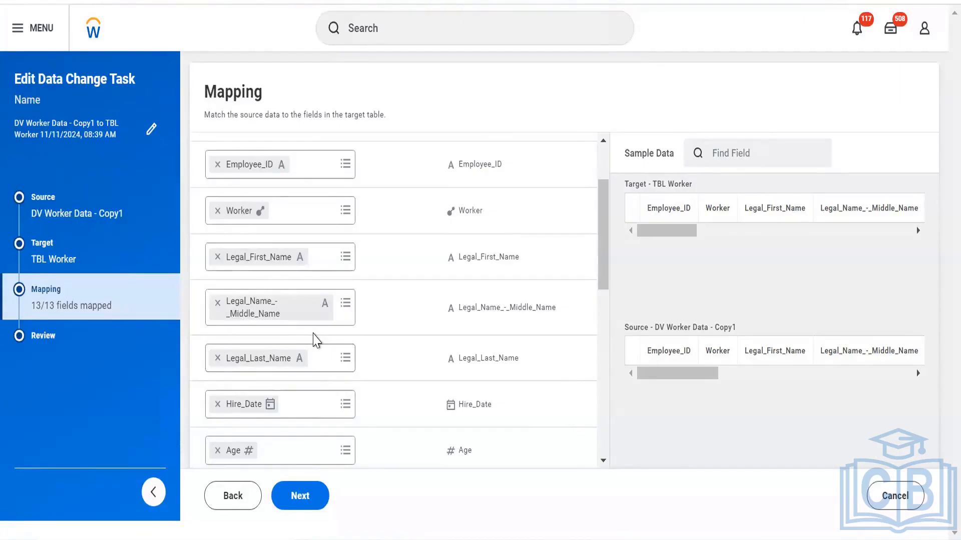
click(83, 334)
scroll(369, 320, down, 2)
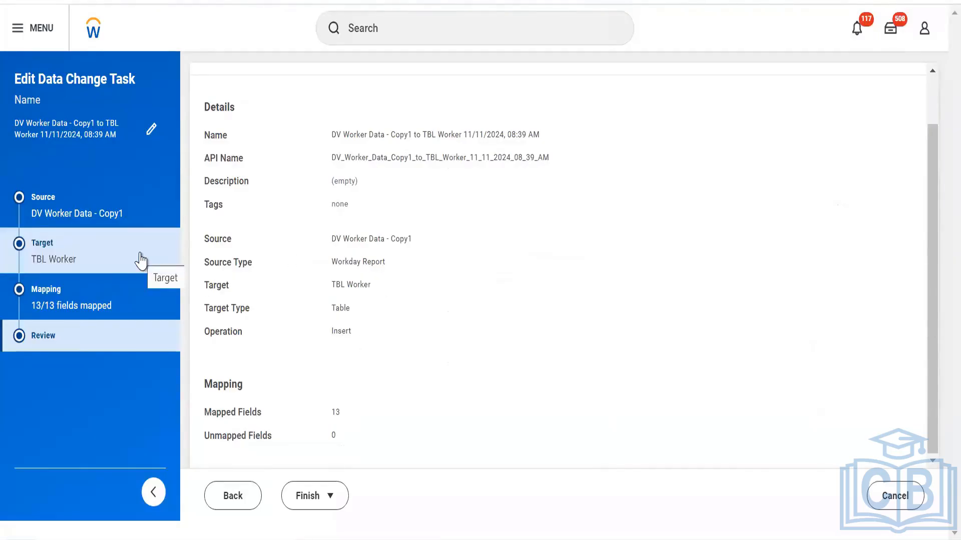
click(117, 293)
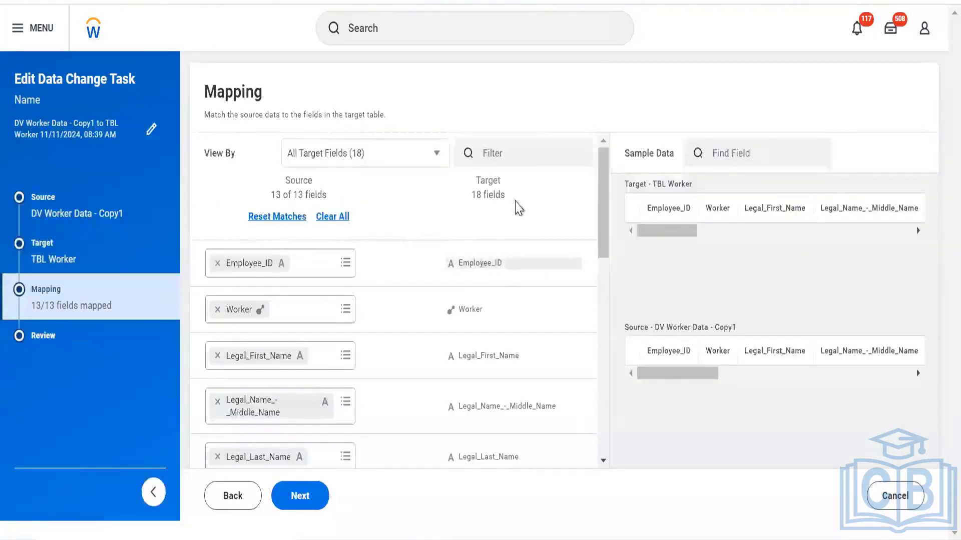
Scroll the 13 field matches, glance at Review, and return to recheck the Mapping list.
scroll(498, 306, down, 10)
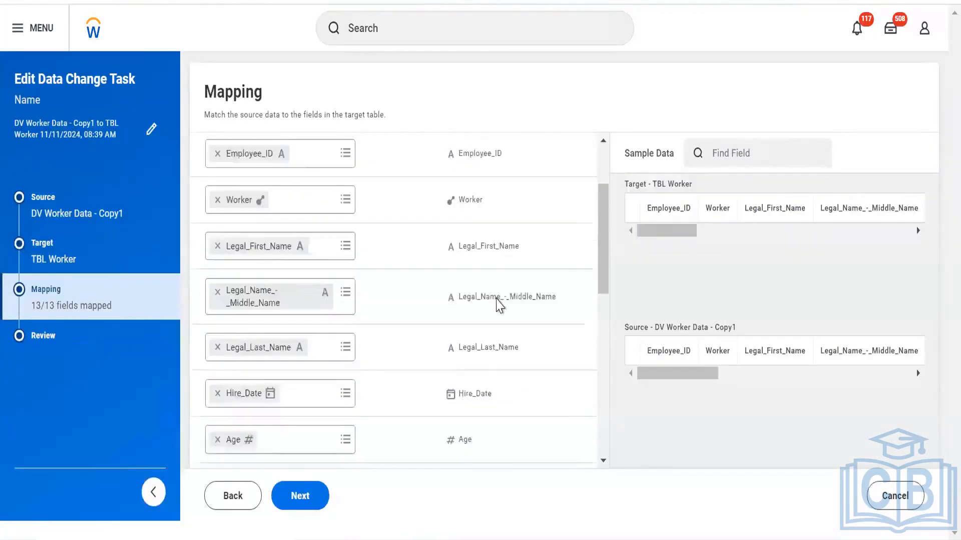
scroll(498, 305, up, 10)
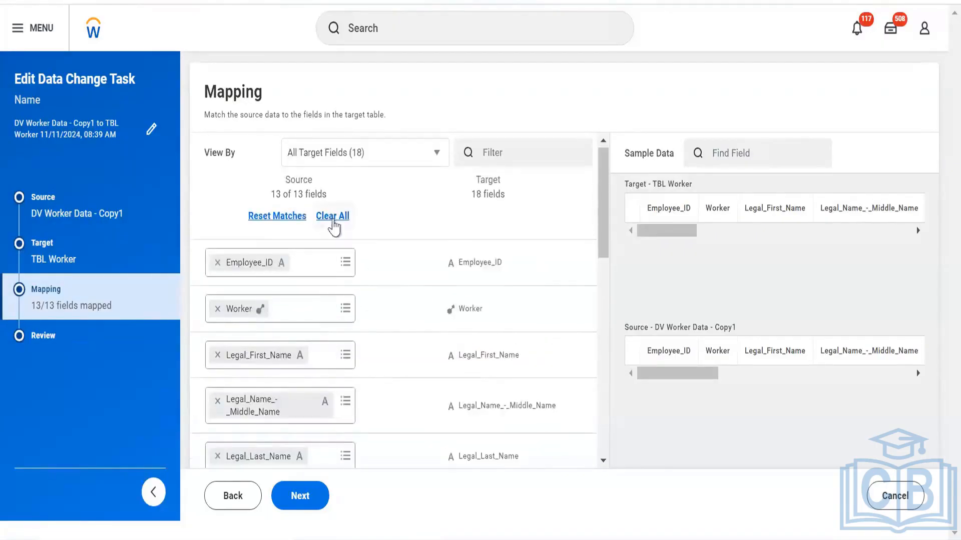
scroll(293, 375, down, 10)
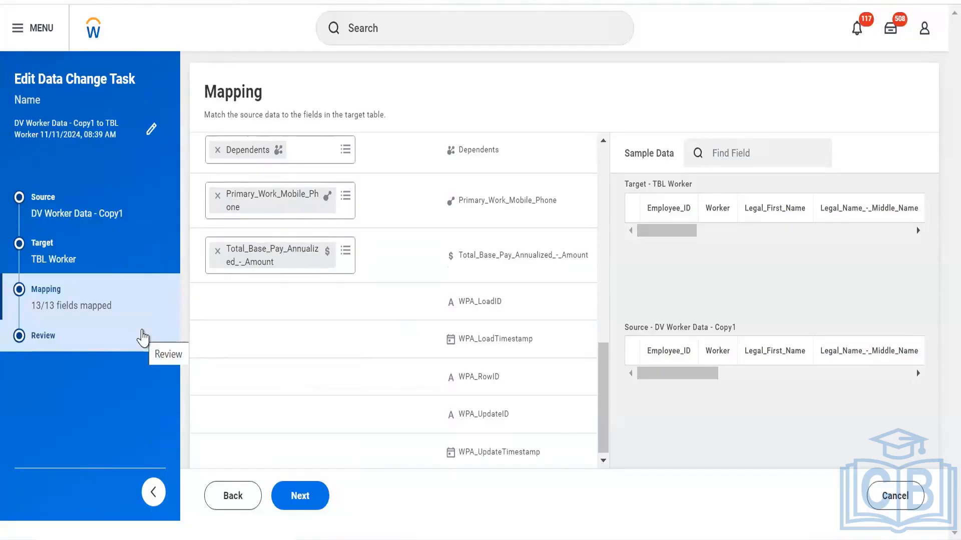
click(143, 337)
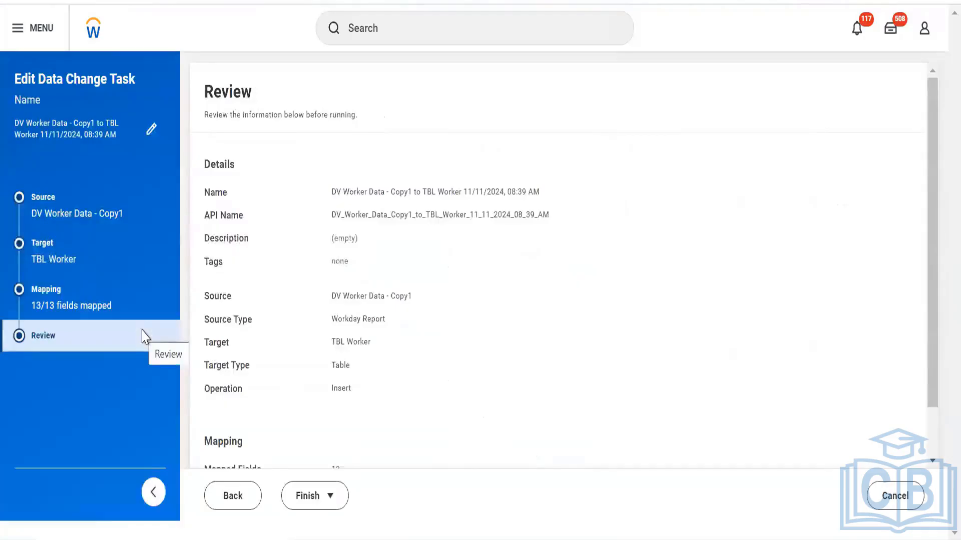
click(128, 315)
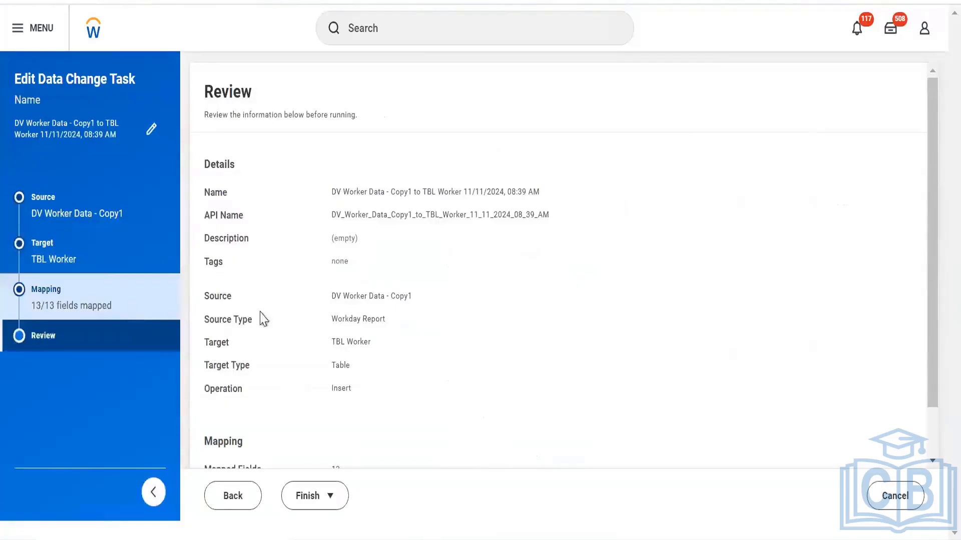
scroll(350, 345, down, 10)
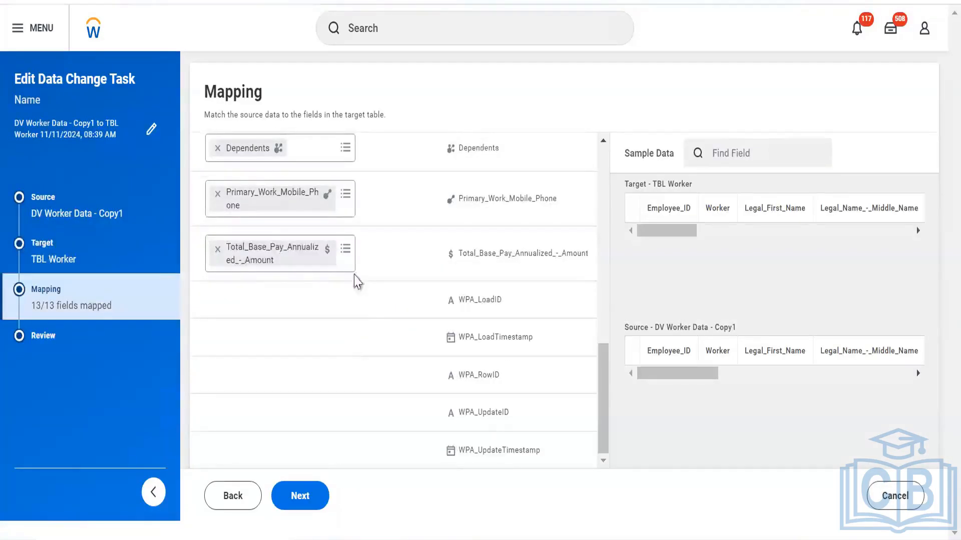
scroll(350, 235, up, 3)
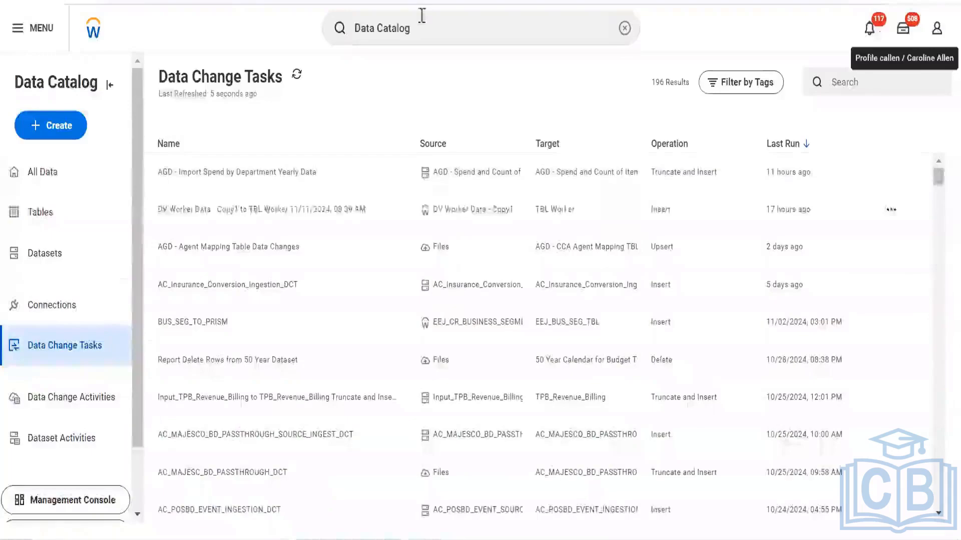
Search for the HR vice president by name, open their profile and show job details.
click(447, 30)
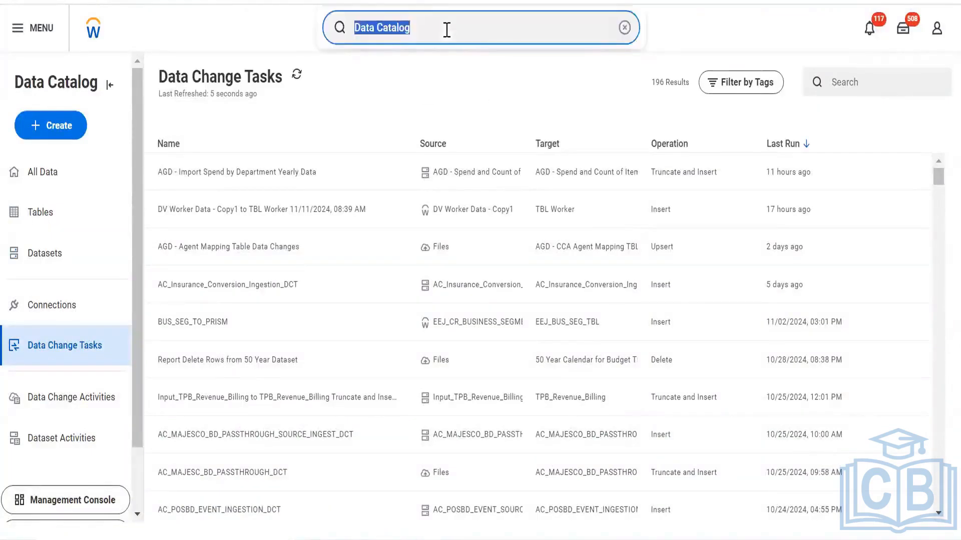
text(logan mc)
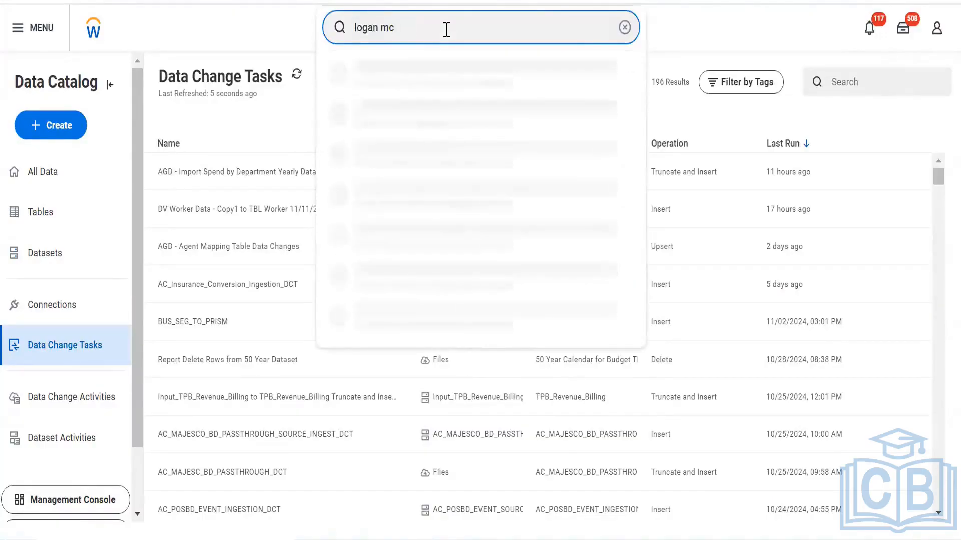
click(412, 90)
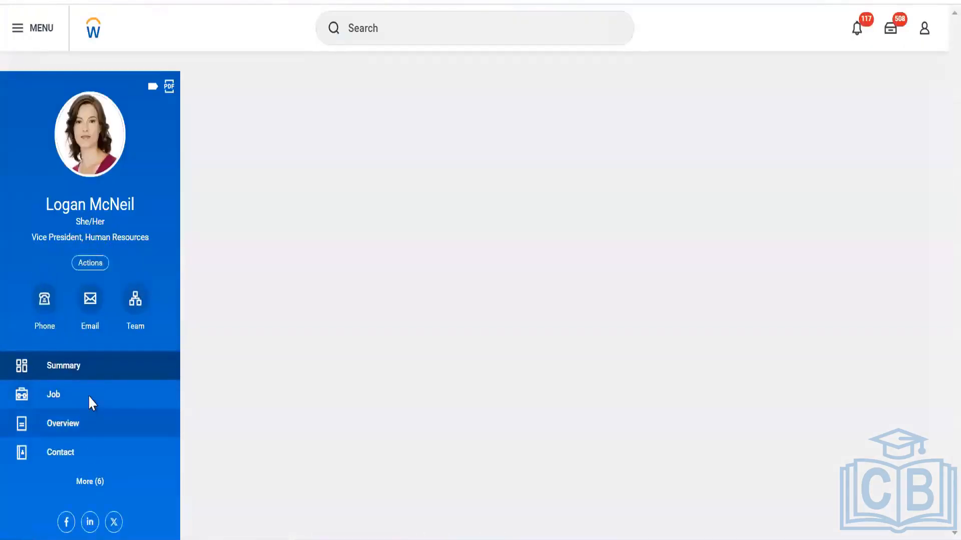
click(89, 398)
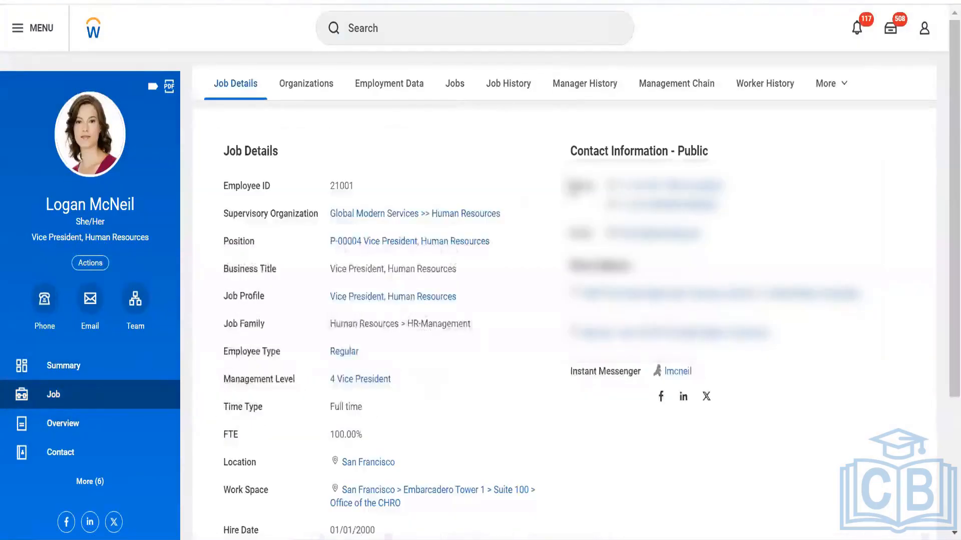
Show the vice president's Worker History of 491 business processes, briefly checking the extra job tabs.
click(755, 99)
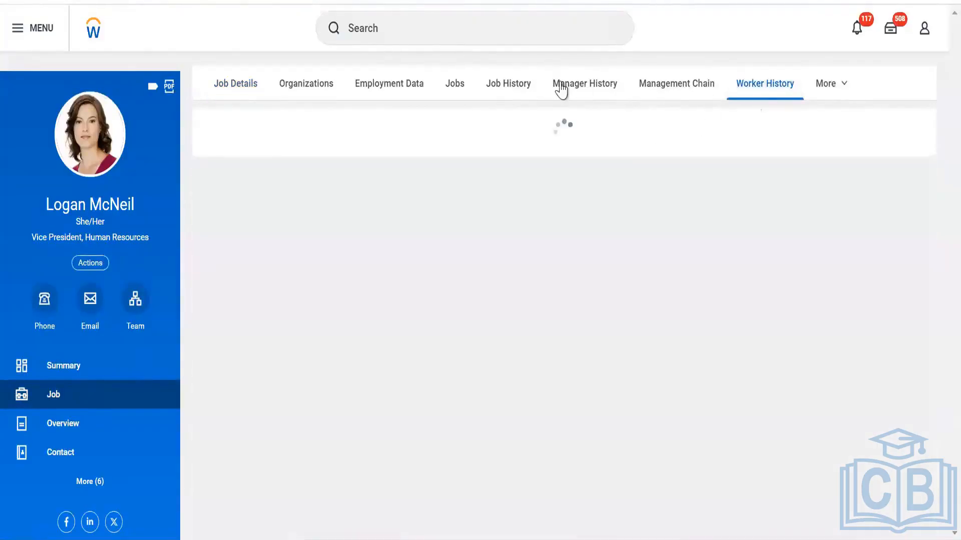
click(832, 95)
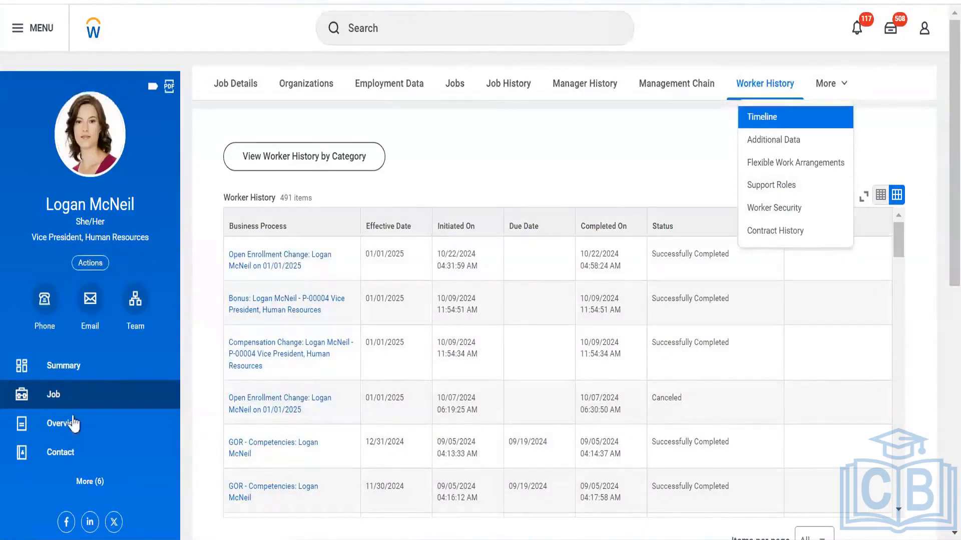
click(360, 156)
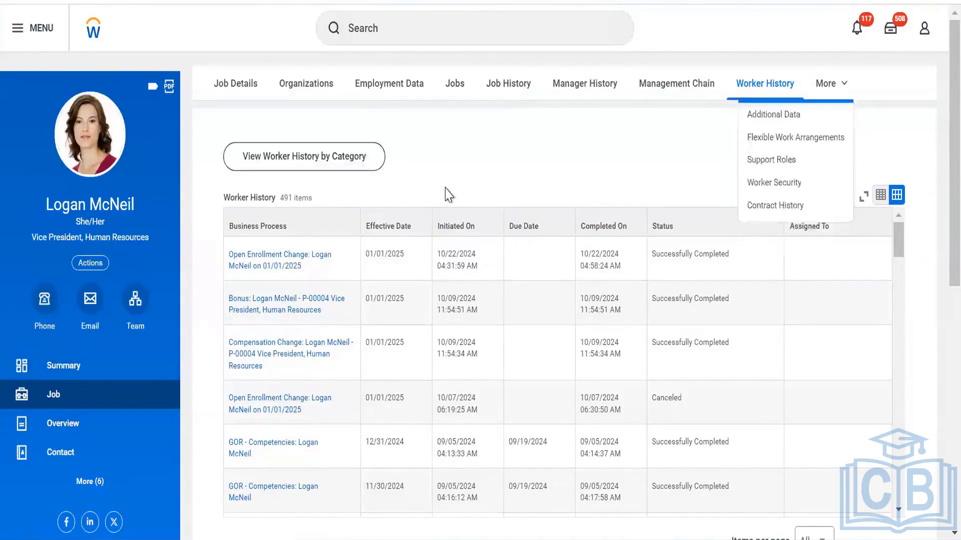
scroll(507, 178, down, 3)
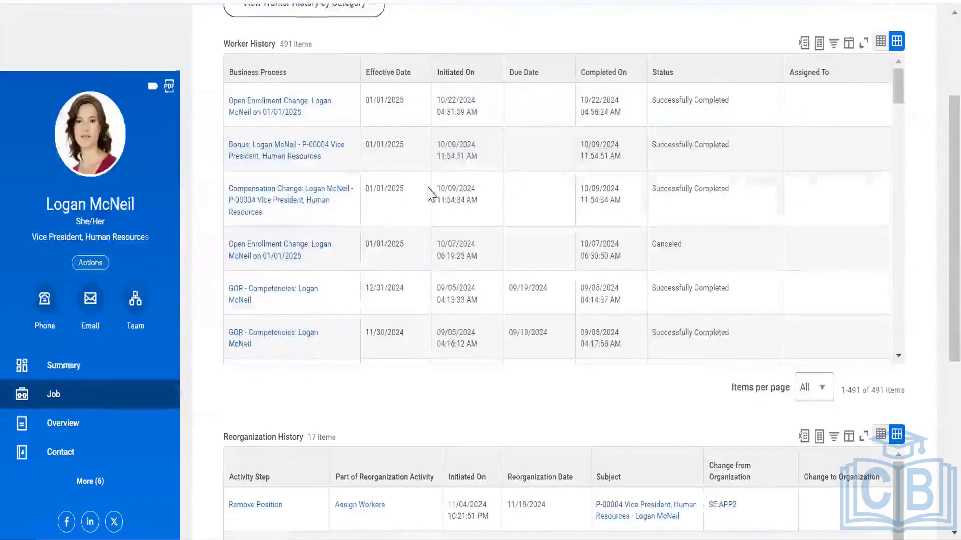
scroll(428, 192, up, 3)
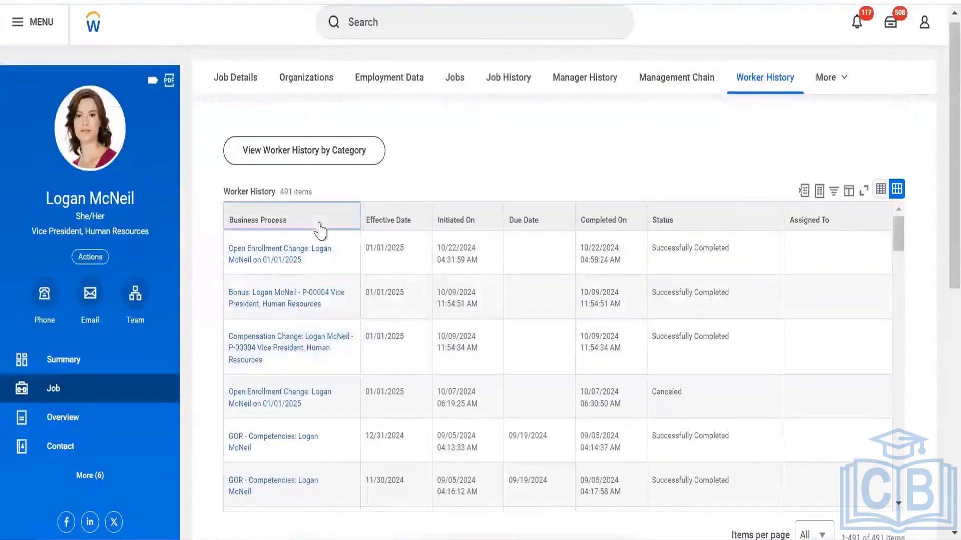
Try filtering the Business Process column by 'mnam', then clear and close the filter.
click(320, 230)
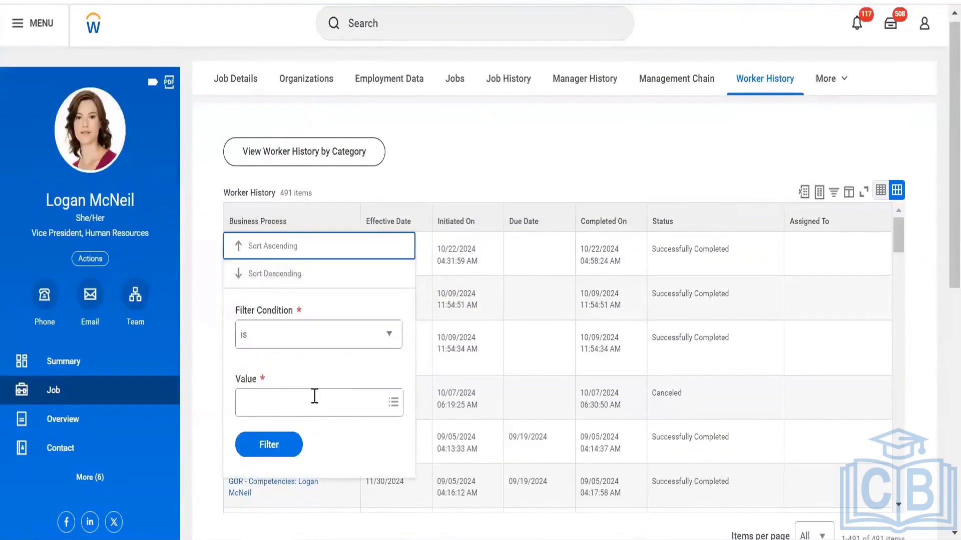
click(314, 396)
text(m)
text(nam)
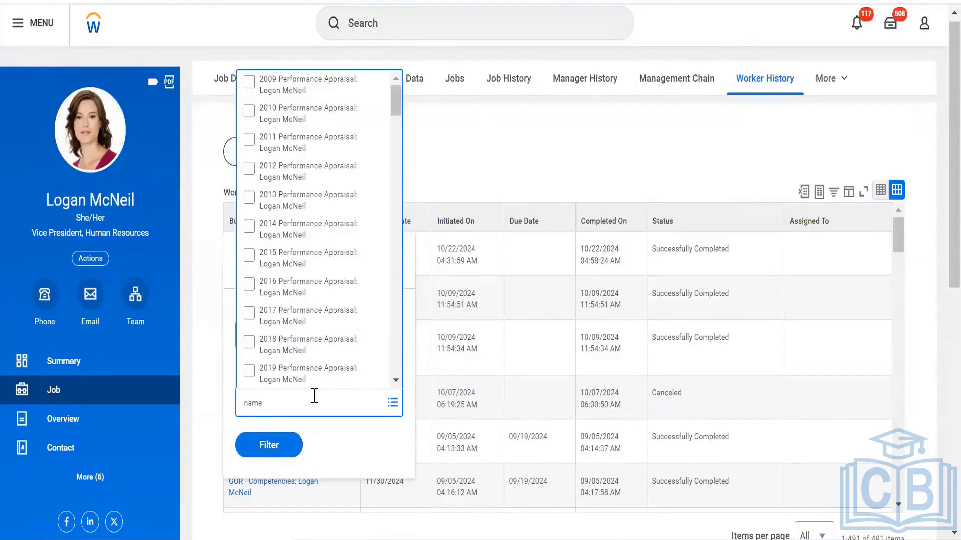
key(Return)
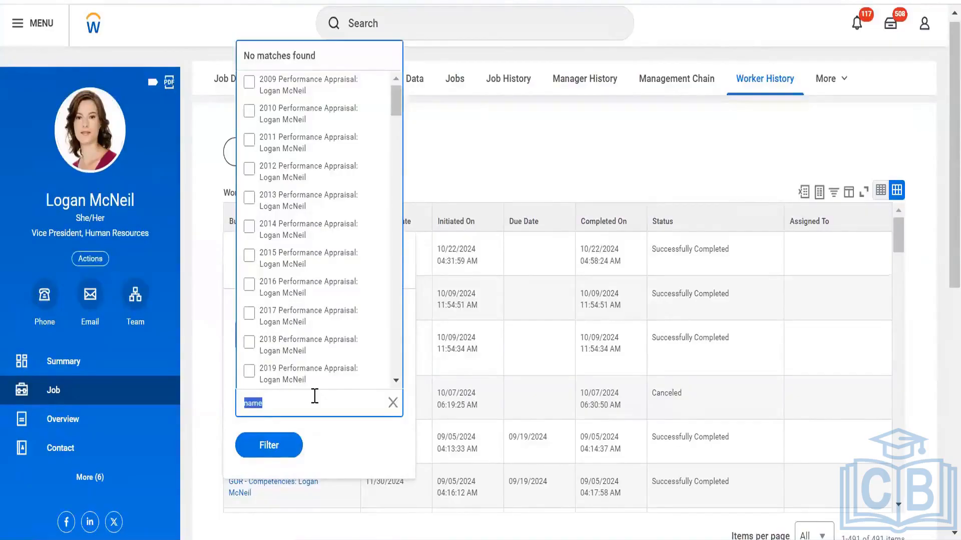
click(496, 128)
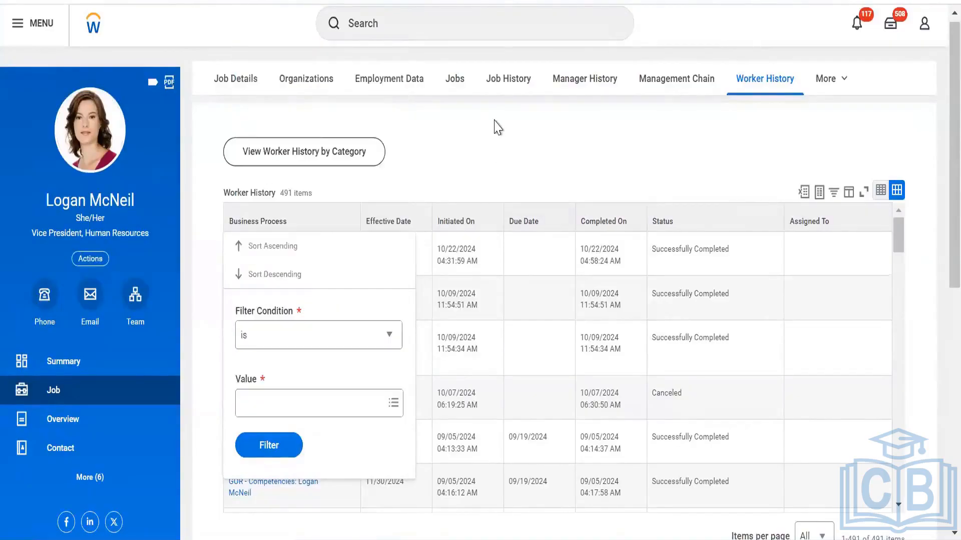
click(420, 154)
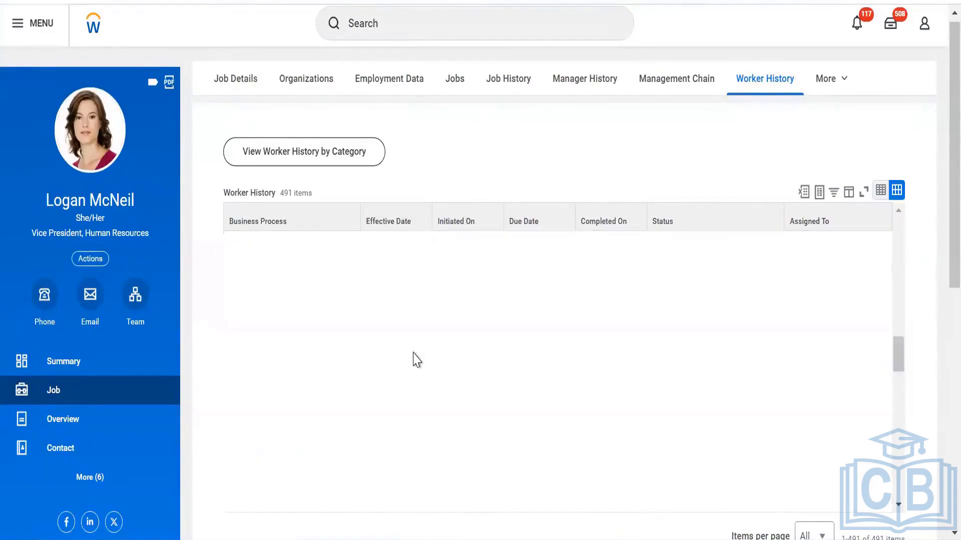
Scroll through the history and open the 09/12/2024 Work Contact Change event.
scroll(414, 358, down, 5)
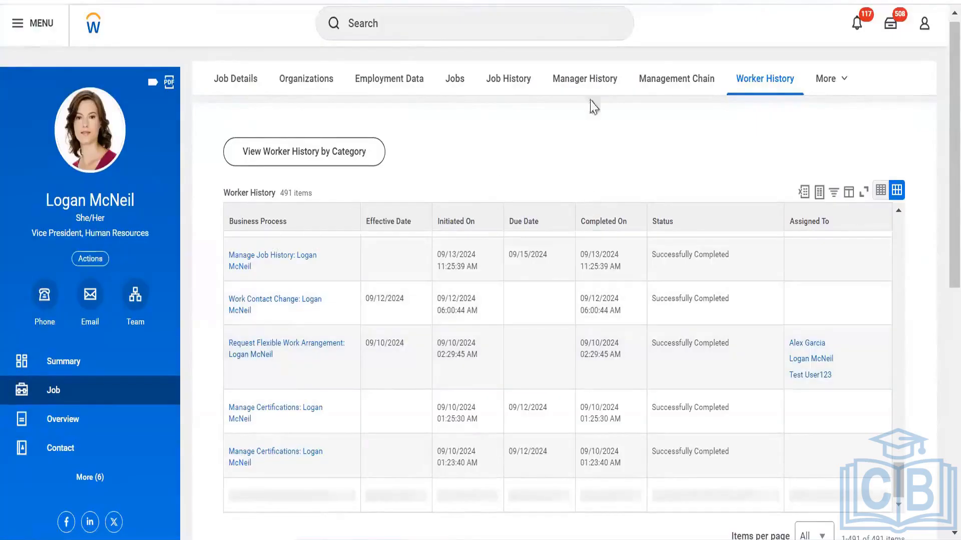
scroll(464, 353, down, 3)
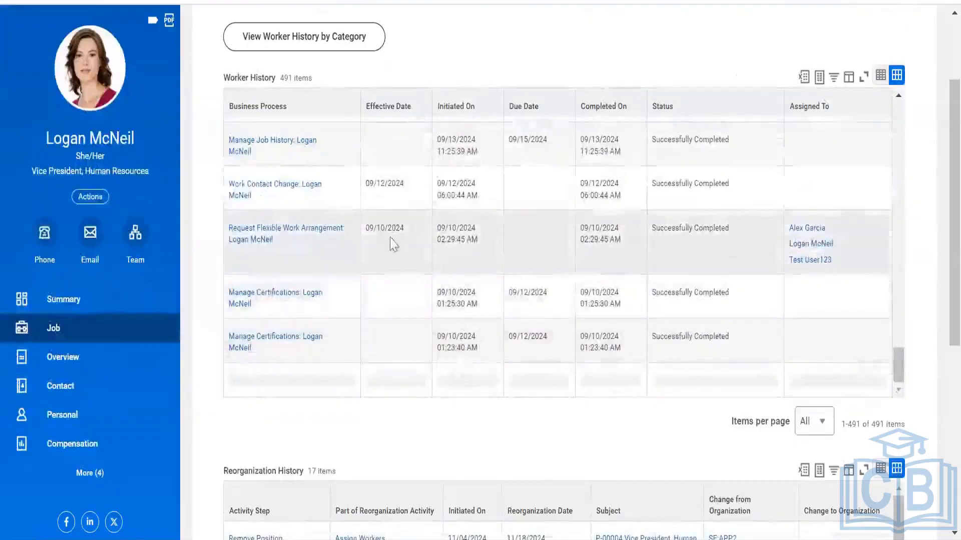
scroll(370, 260, down, 4)
scroll(371, 260, up, 4)
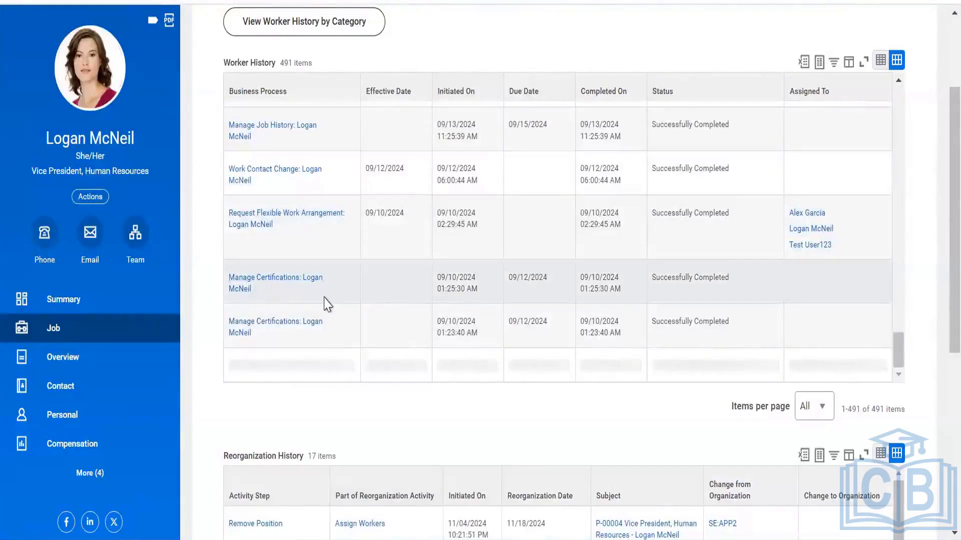
scroll(326, 302, up, 3)
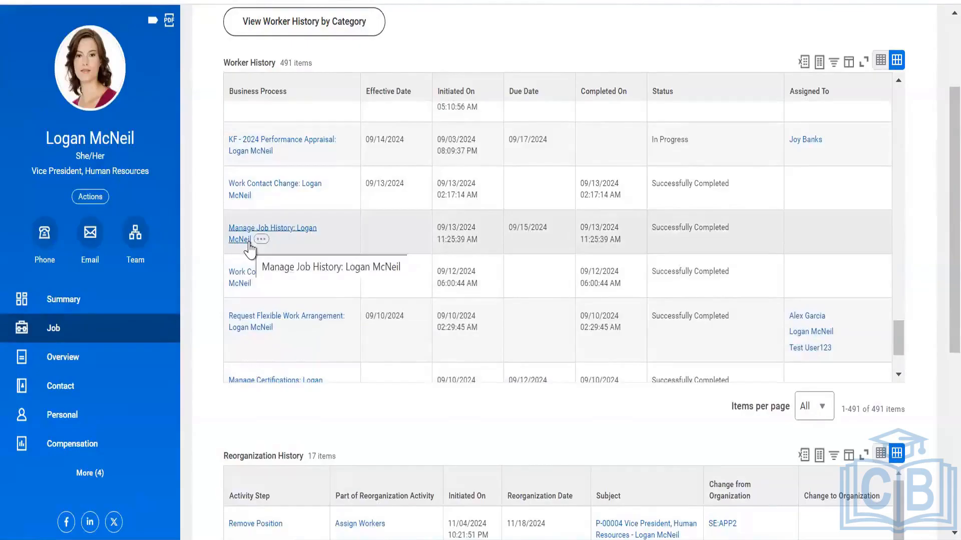
scroll(281, 336, down, 3)
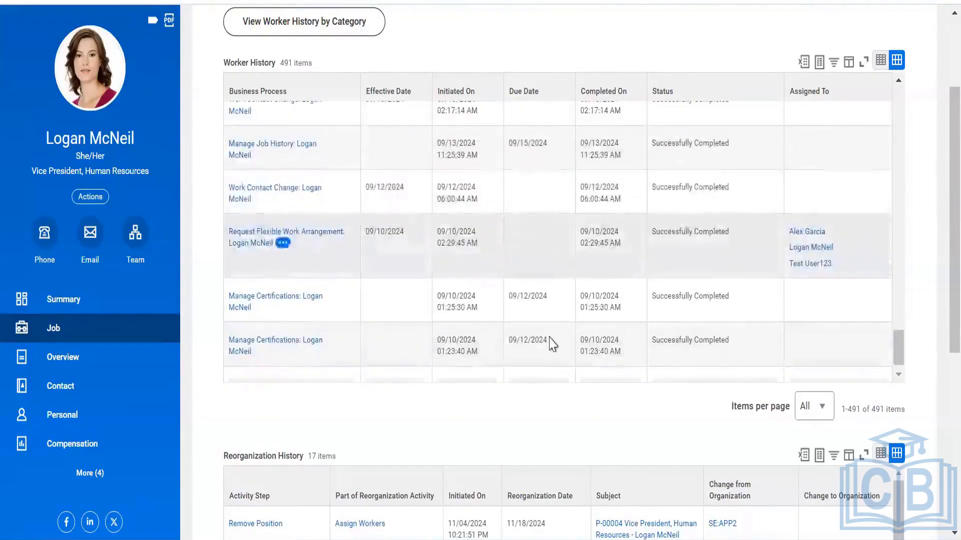
scroll(517, 315, down, 5)
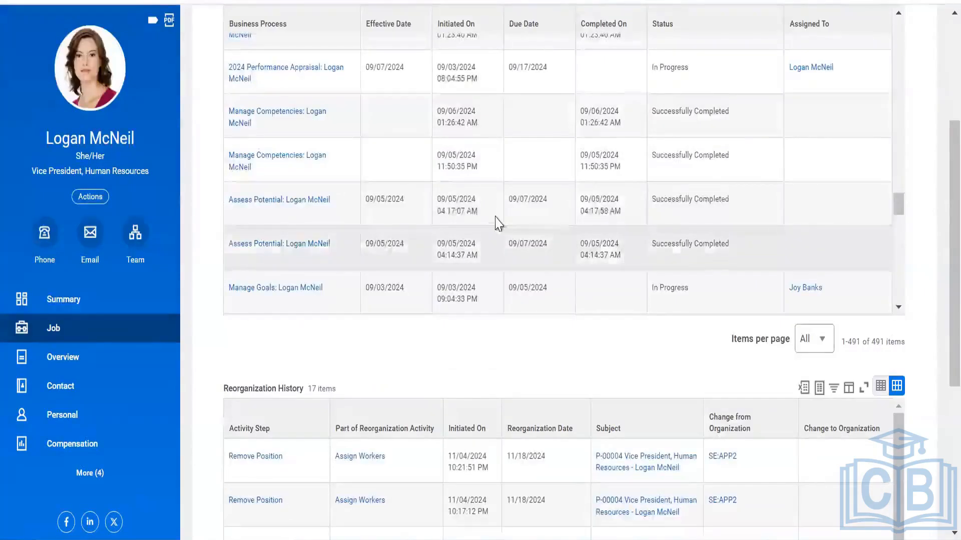
scroll(497, 222, up, 3)
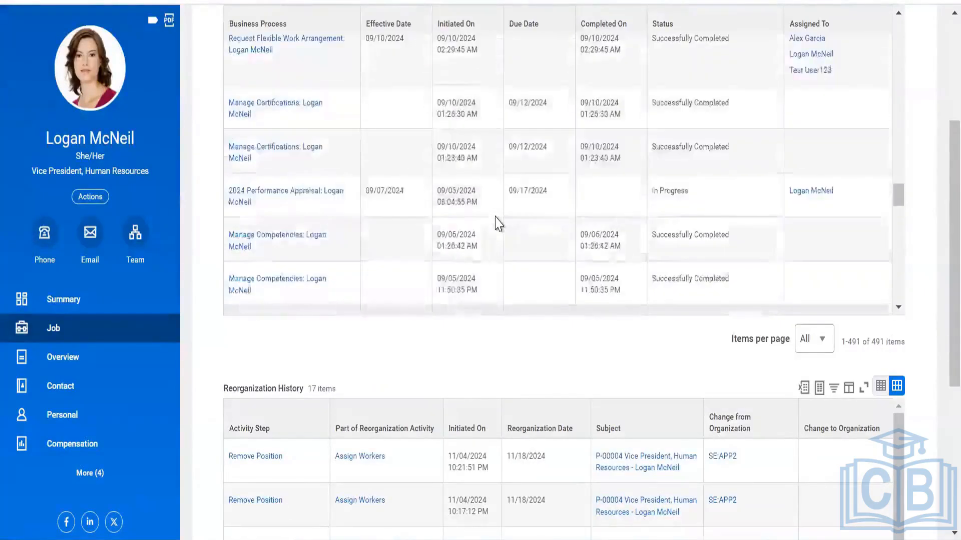
scroll(497, 222, up, 1)
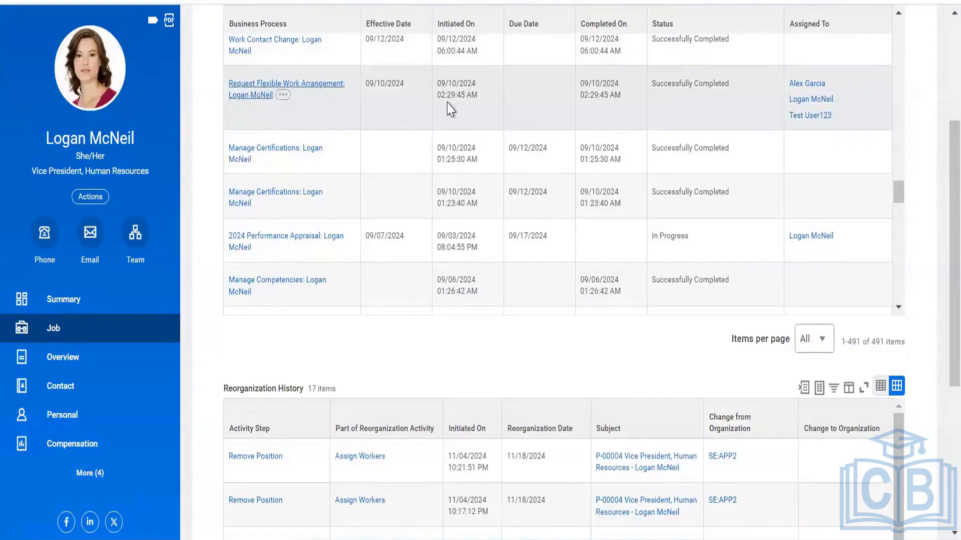
scroll(449, 108, up, 3)
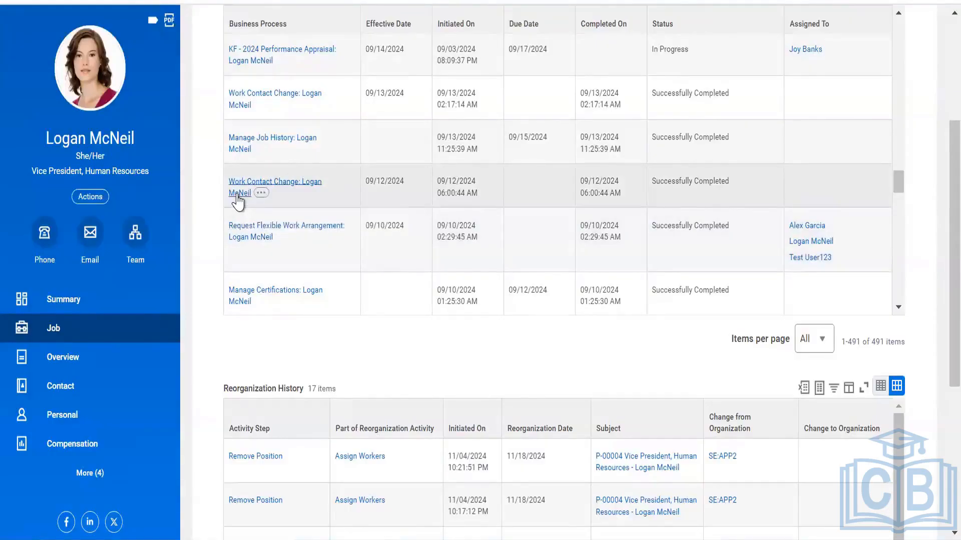
click(238, 194)
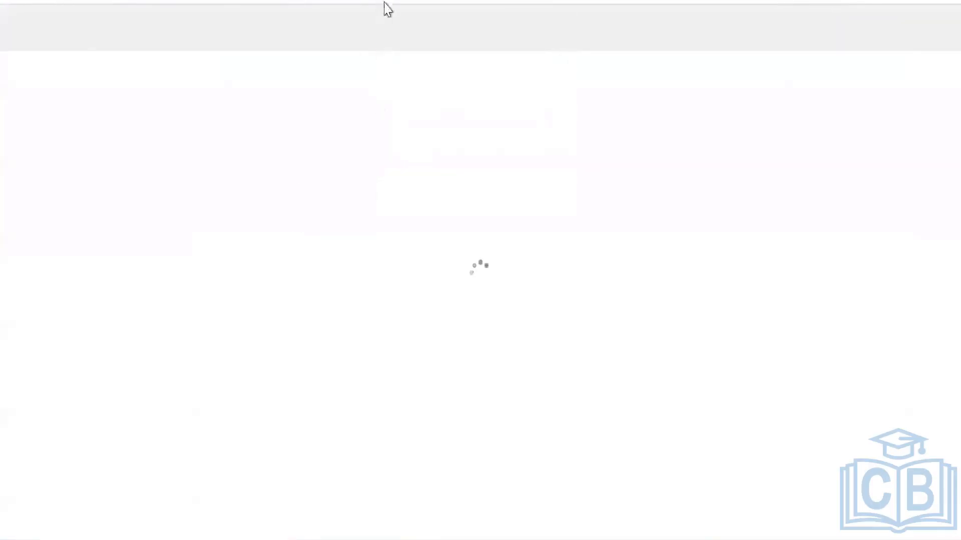
Switch back to the Worker History tab with its 14 of 491 filtered items.
click(385, 1)
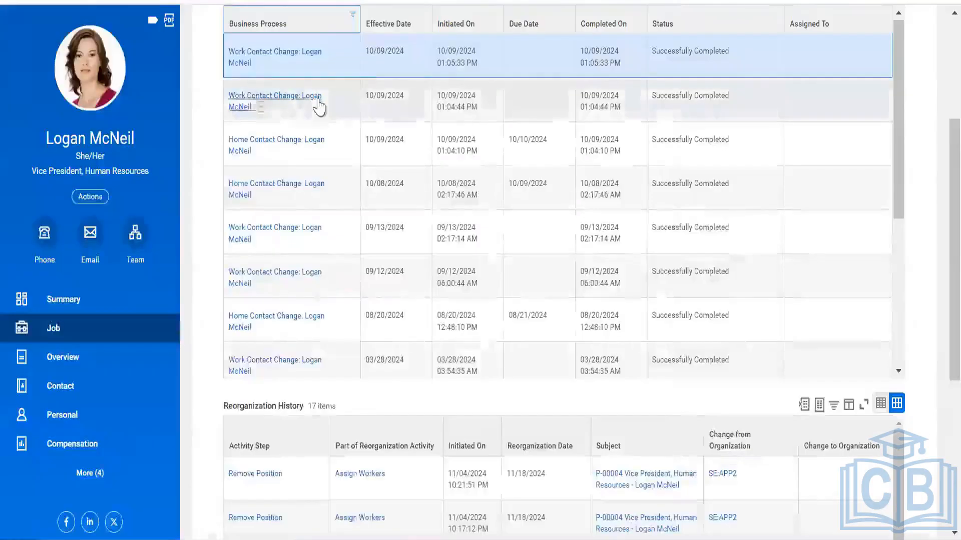
scroll(202, 126, up, 3)
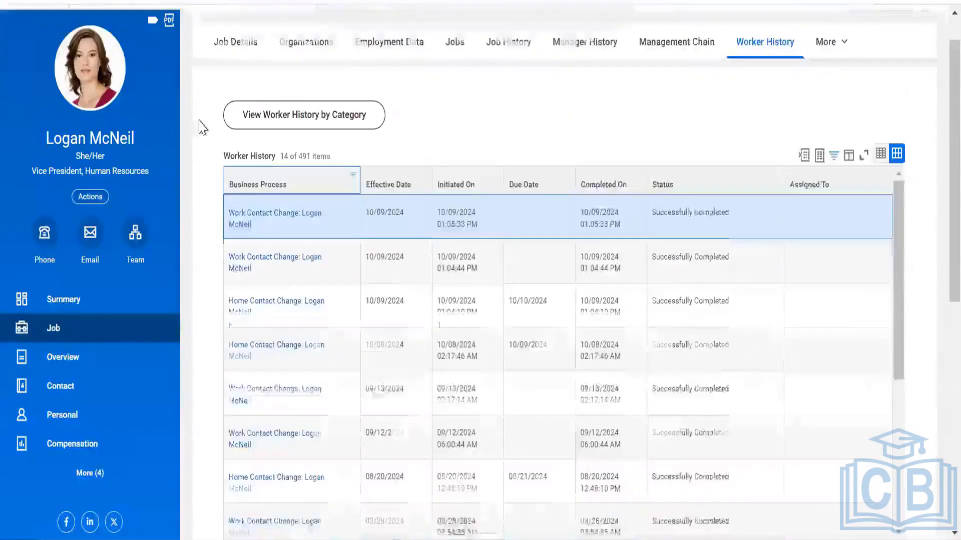
scroll(202, 126, up, 1)
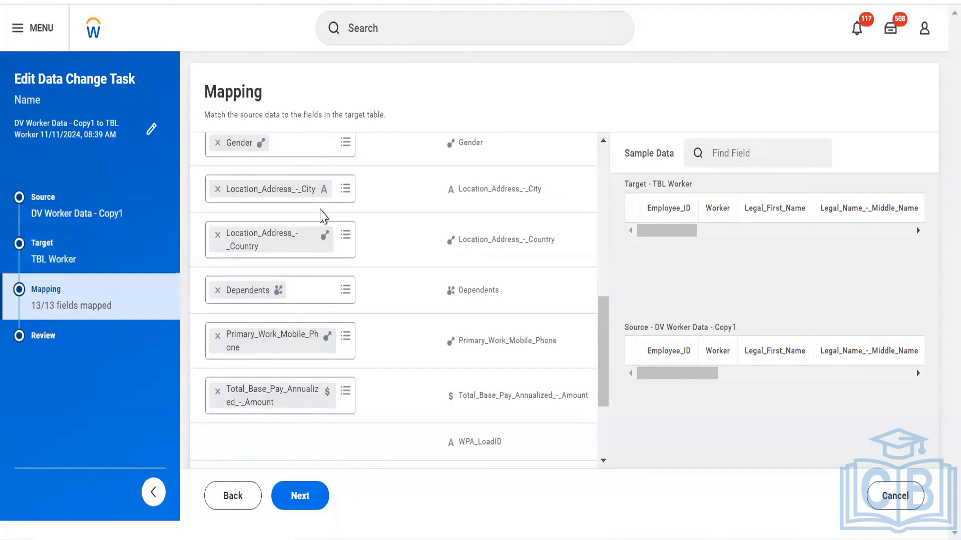
Scroll through the data change task's 13 mapped fields.
scroll(322, 215, up, 10)
scroll(374, 310, down, 10)
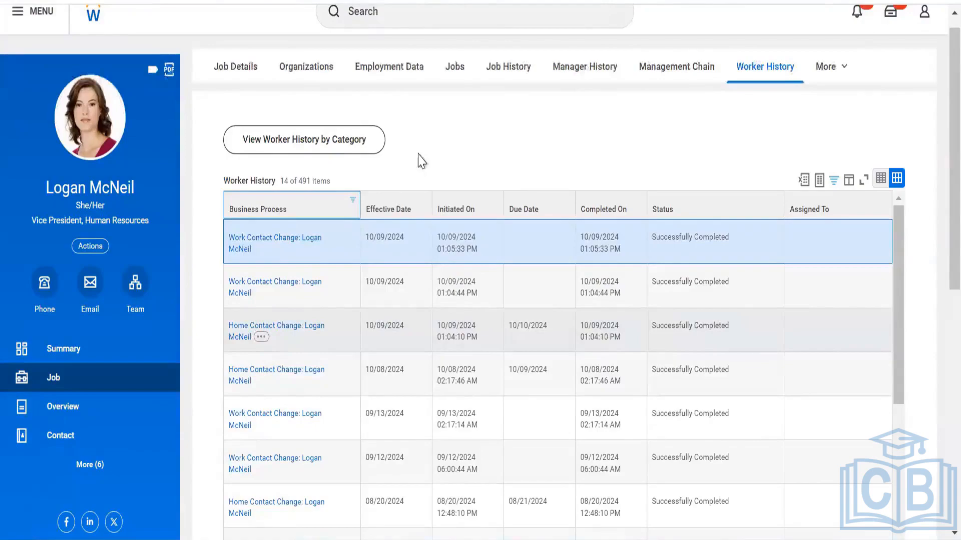
Browse the worker's Summary and Job pages to reach the Work Contact Change details.
scroll(418, 161, up, 1)
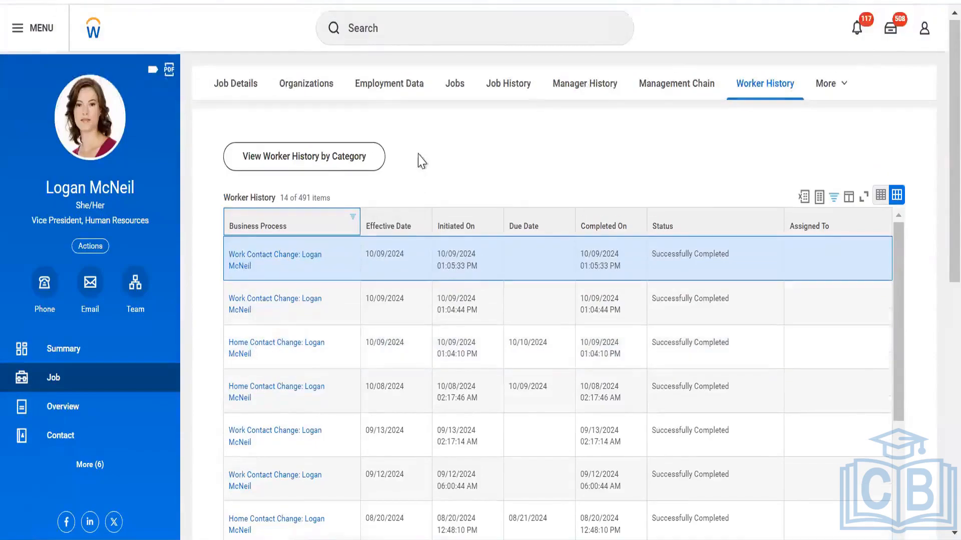
click(73, 358)
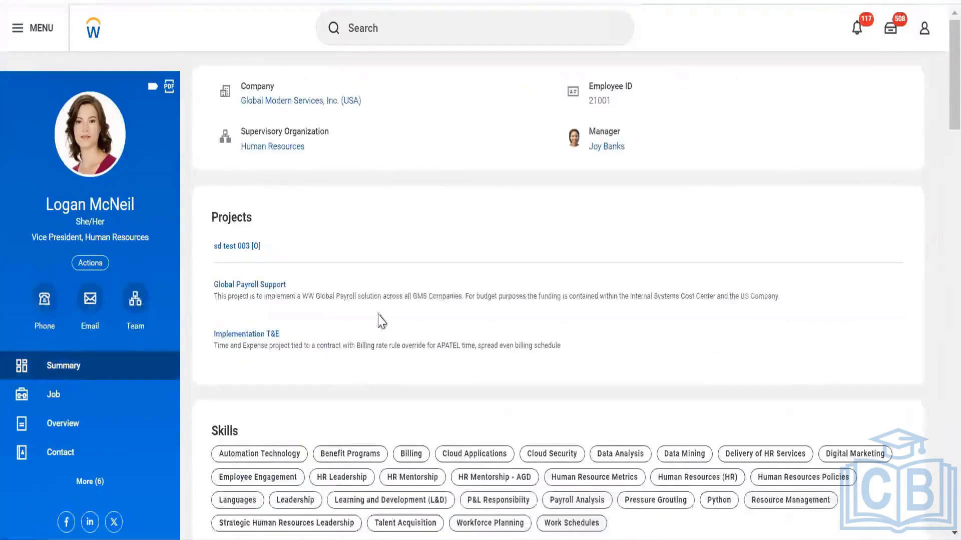
scroll(379, 322, down, 2)
scroll(236, 301, up, 2)
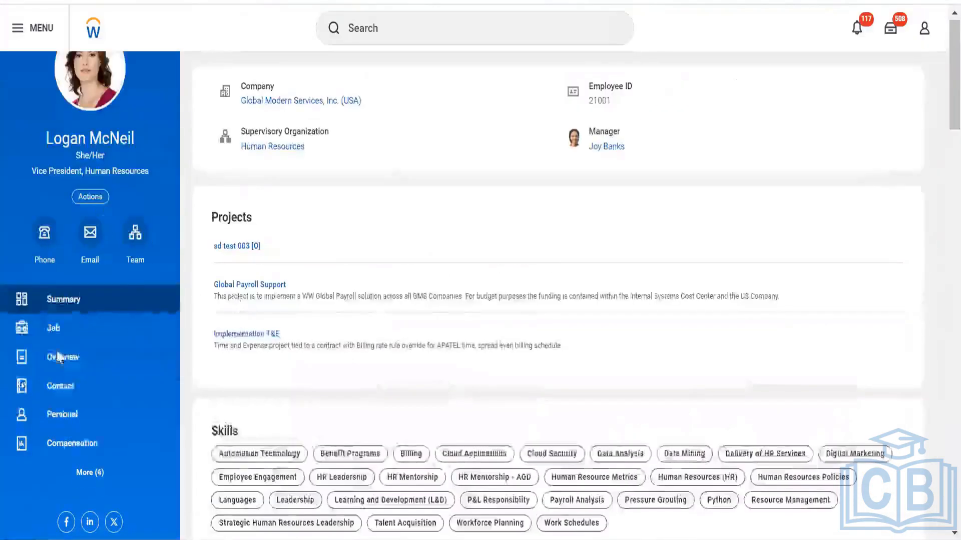
click(48, 392)
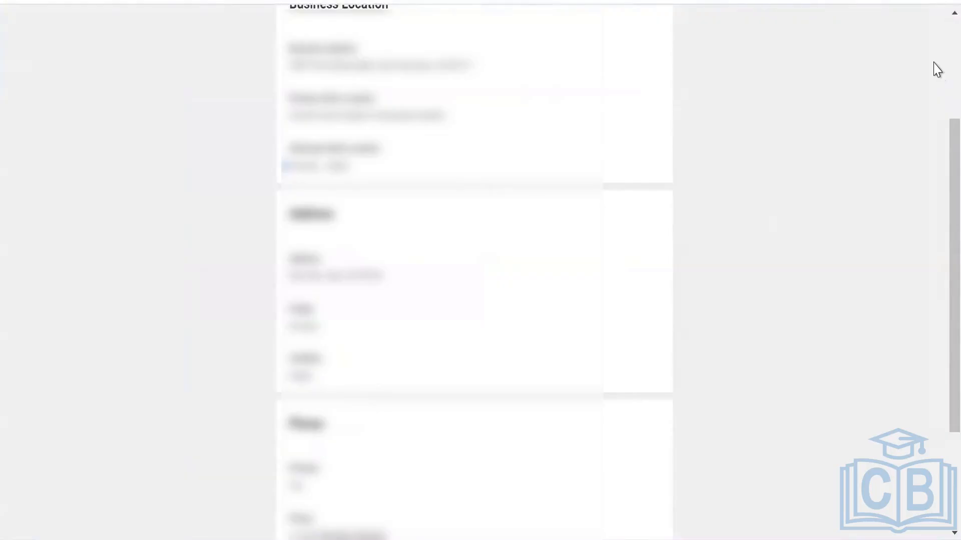
Search for 'create report' and launch the Create Custom Report task.
scroll(937, 129, up, 4)
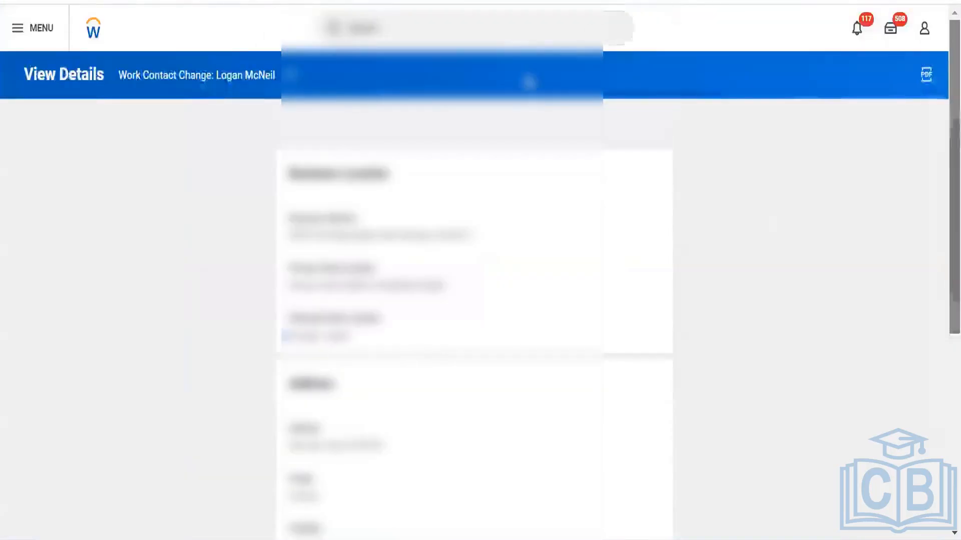
click(521, 37)
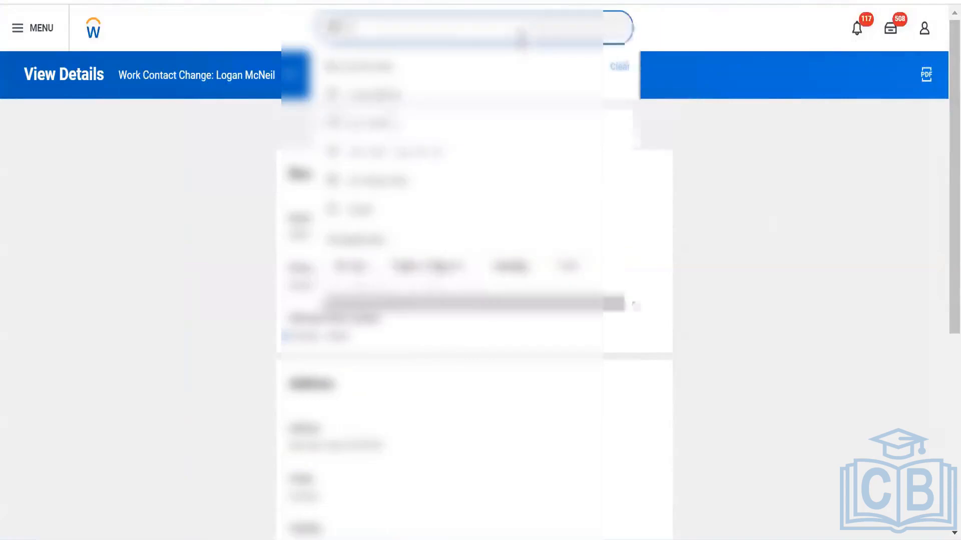
text(ed)
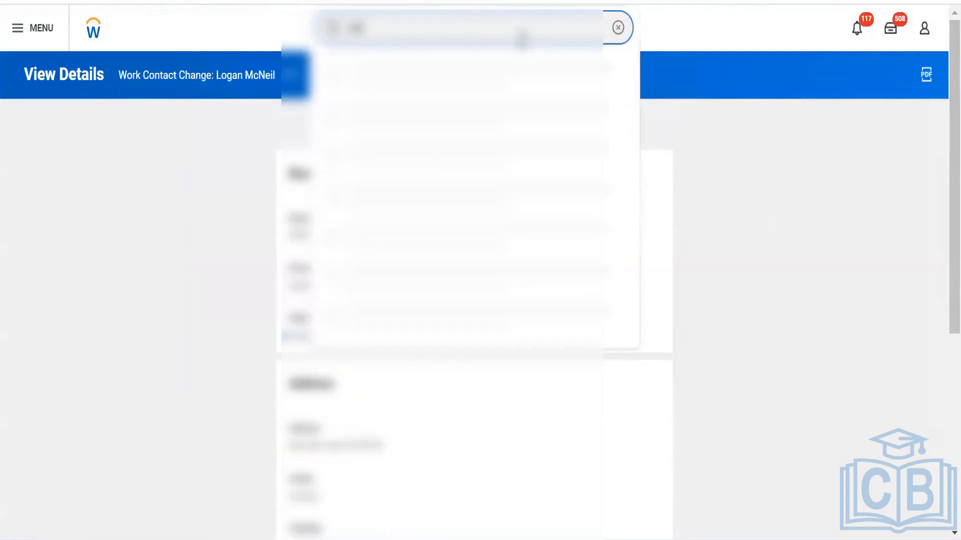
key(BackSpace)
key(BackSpace)
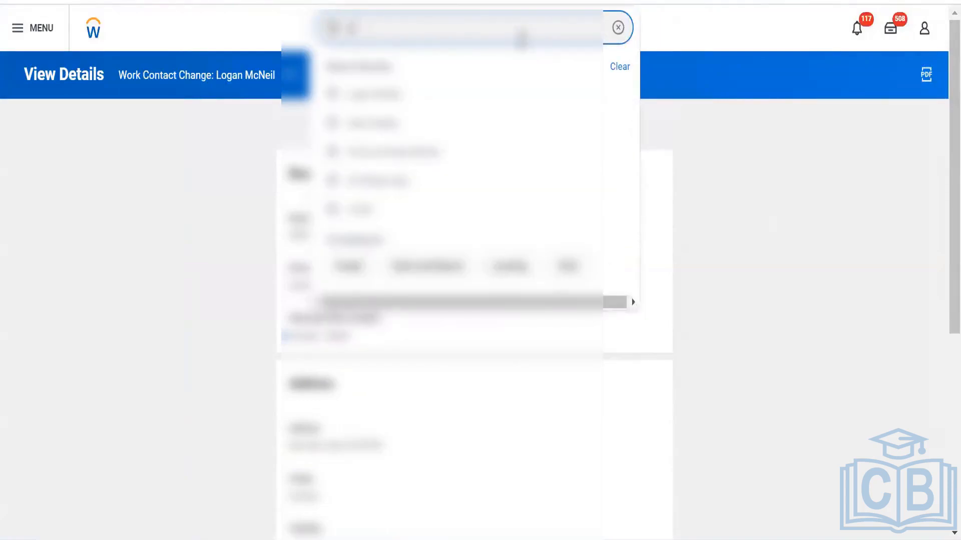
text(reate report)
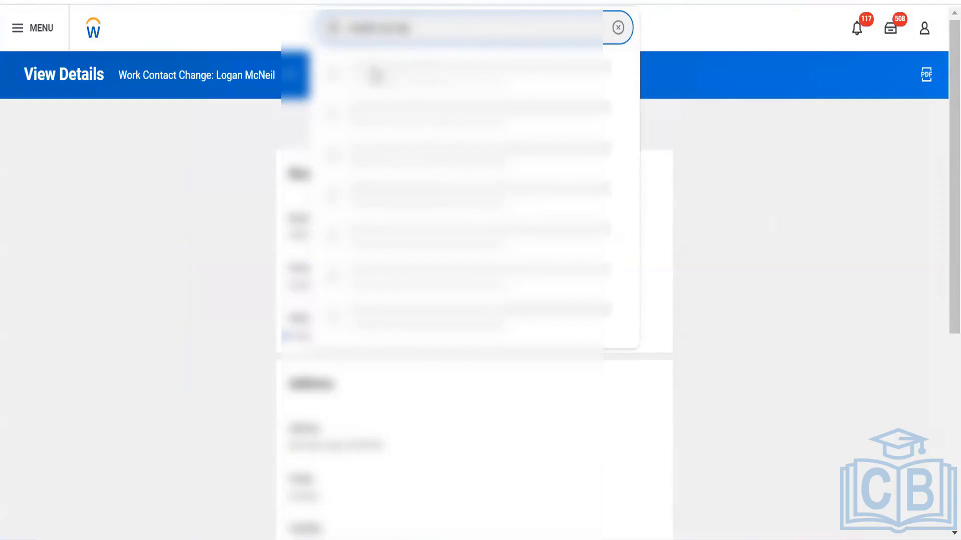
click(374, 73)
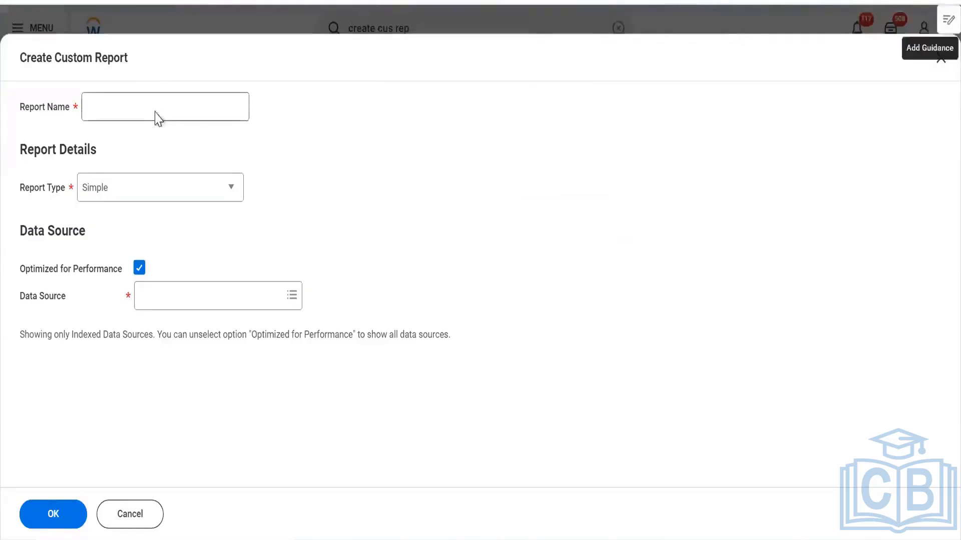
Define Advanced report 'DV Worker History' on Business Process Transactions, not optimized for performance.
click(156, 116)
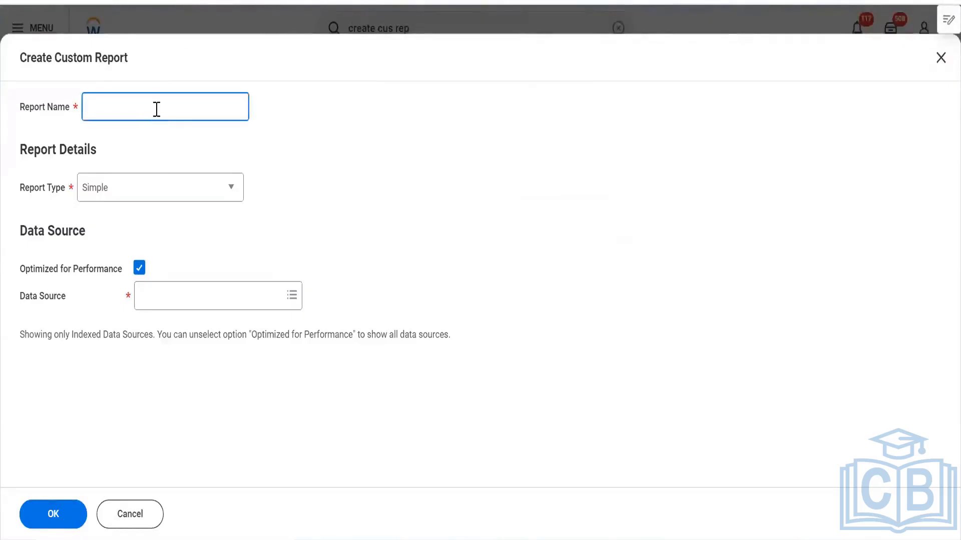
text(DV Worker History)
key(Tab)
key(Tab)
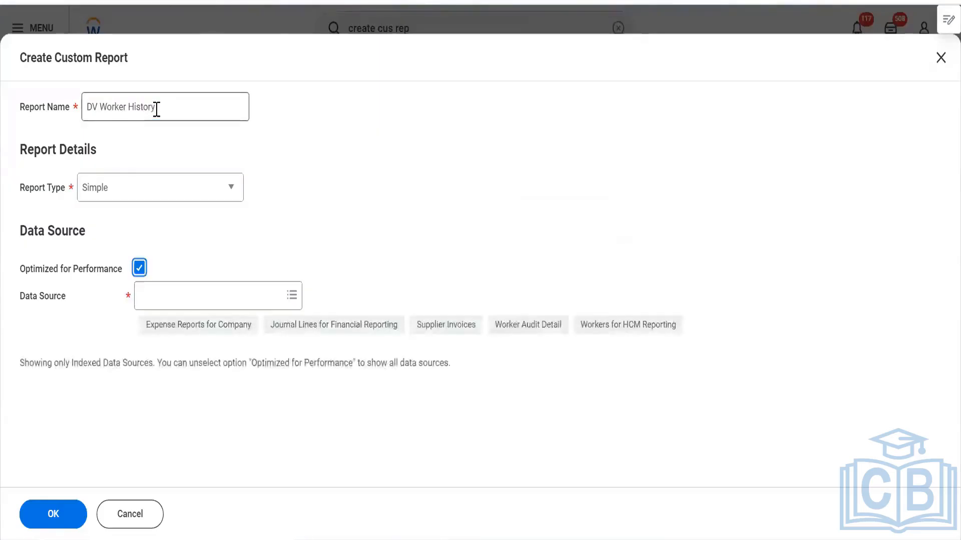
key(Tab)
click(140, 297)
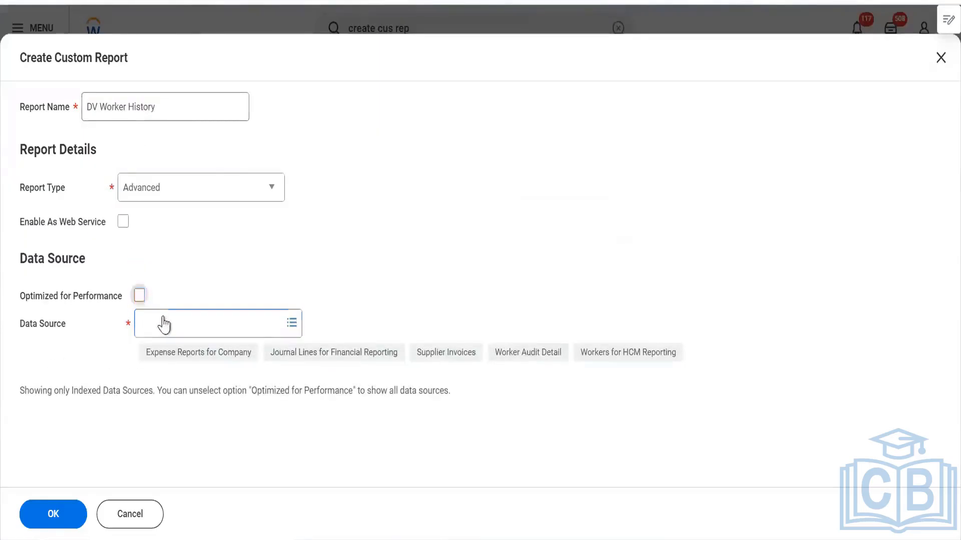
click(163, 325)
text(bus)
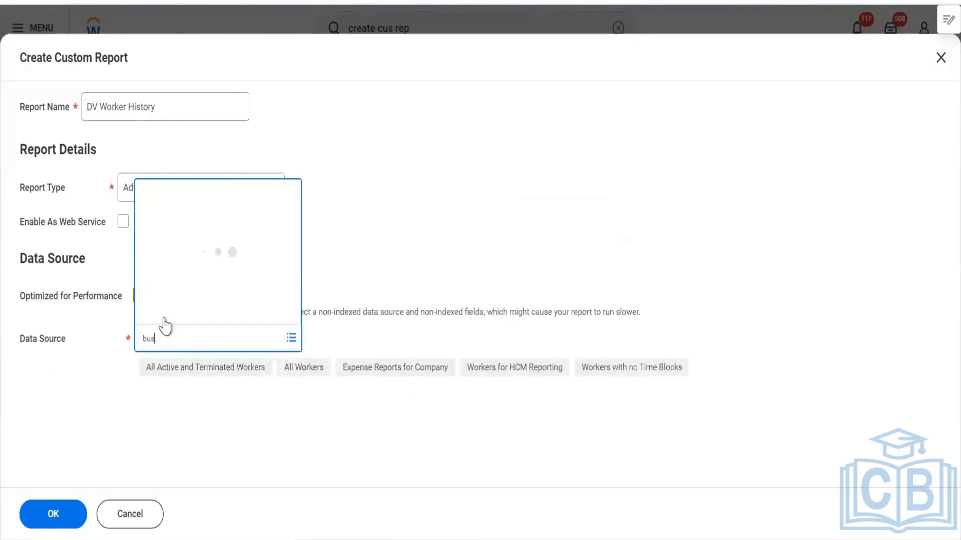
text( pro)
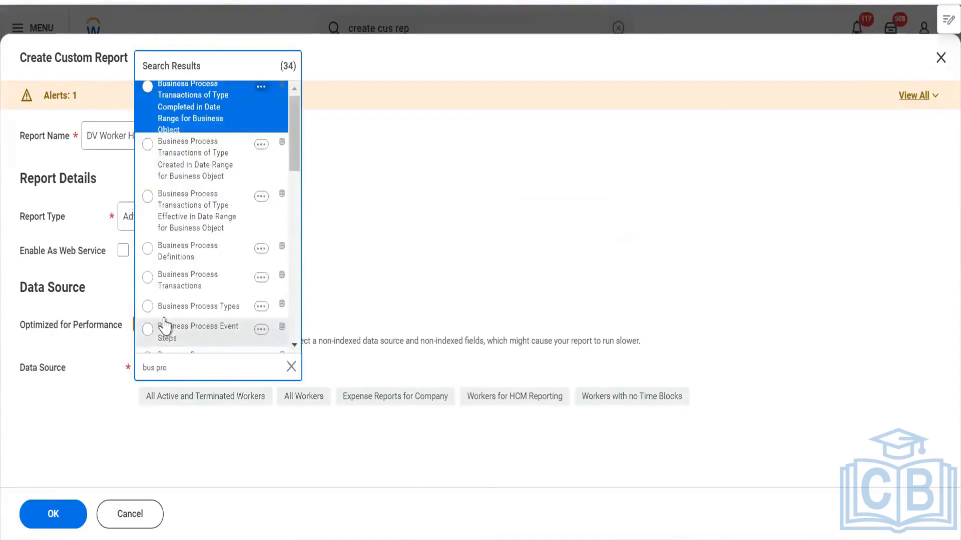
key(Down)
key(Down)
key(Down)
key(Down)
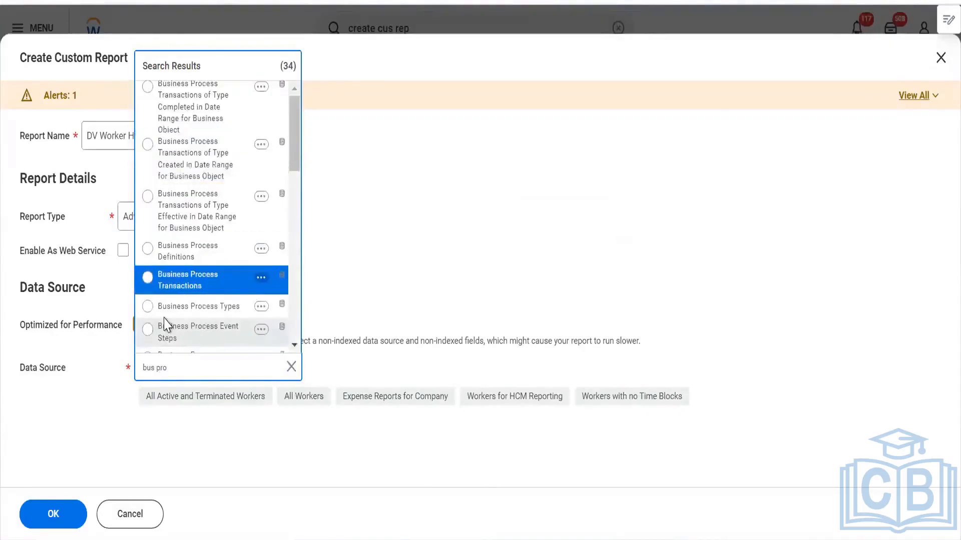
key(Return)
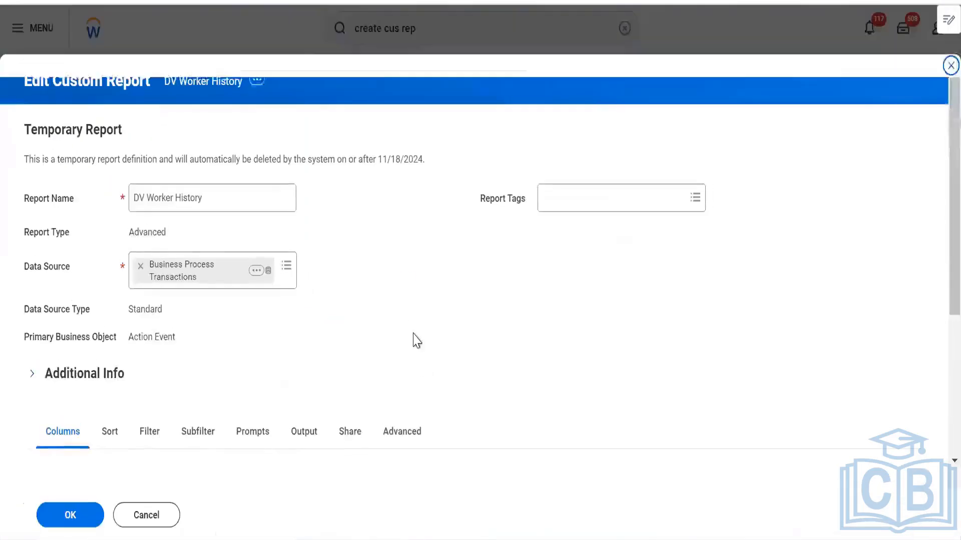
Add Worker, Business Process and Effective Date as the report's three columns.
scroll(296, 326, down, 4)
click(299, 334)
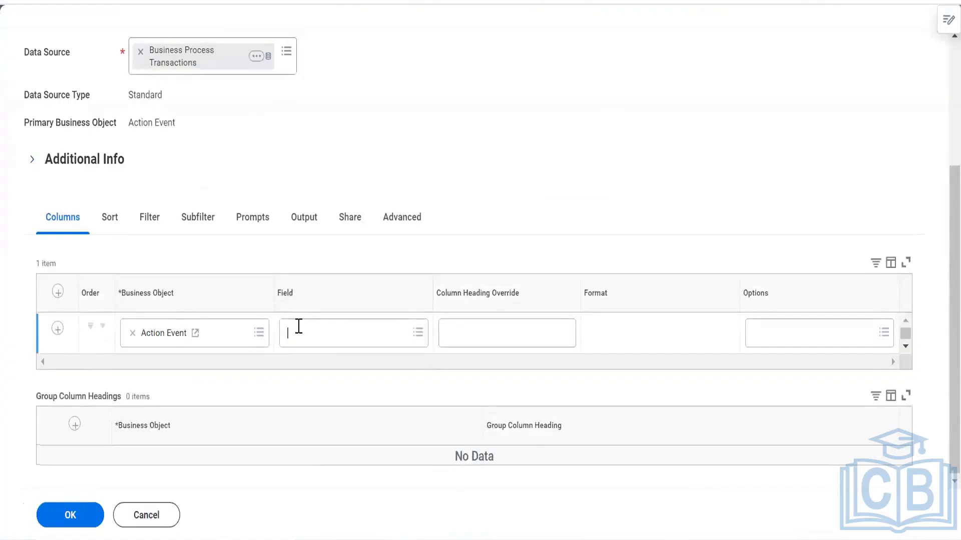
text(worke)
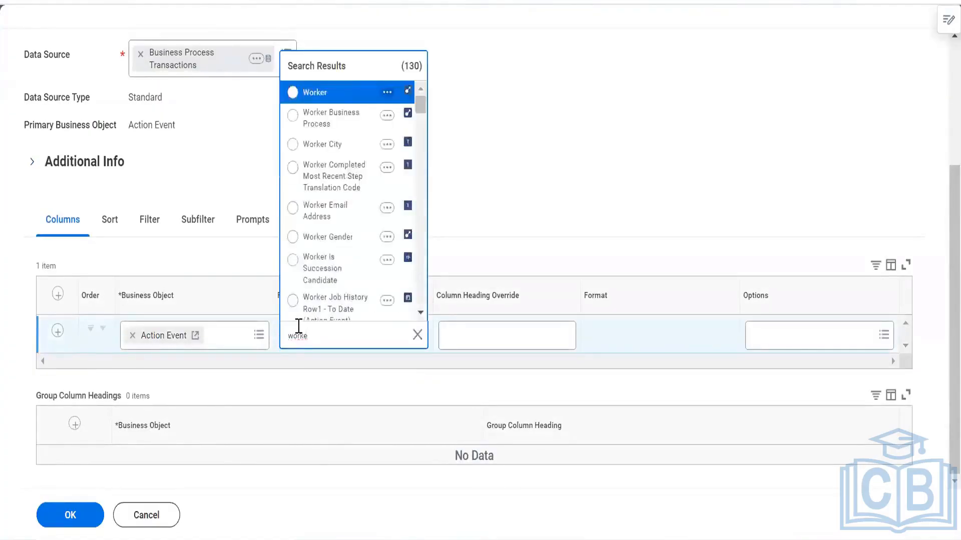
key(Return)
click(58, 331)
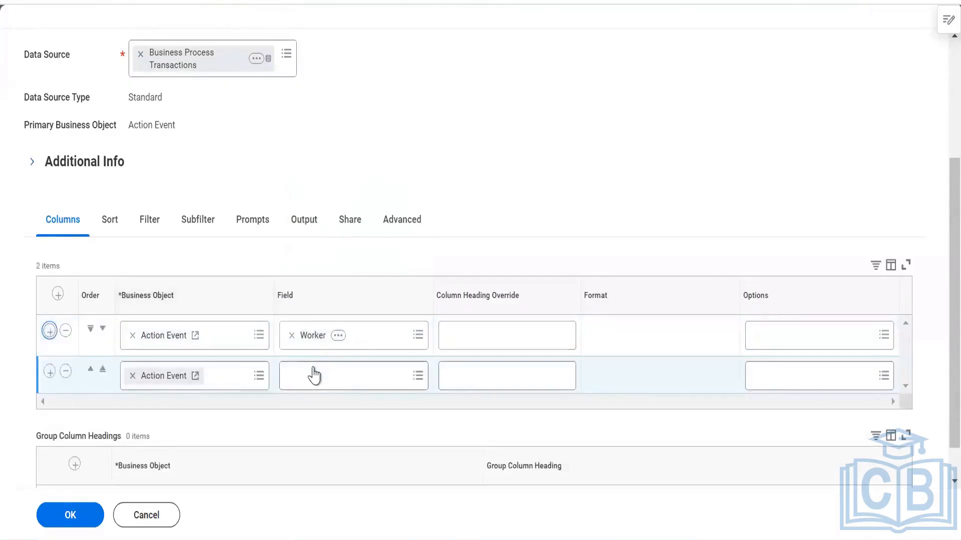
click(315, 367)
text(u)
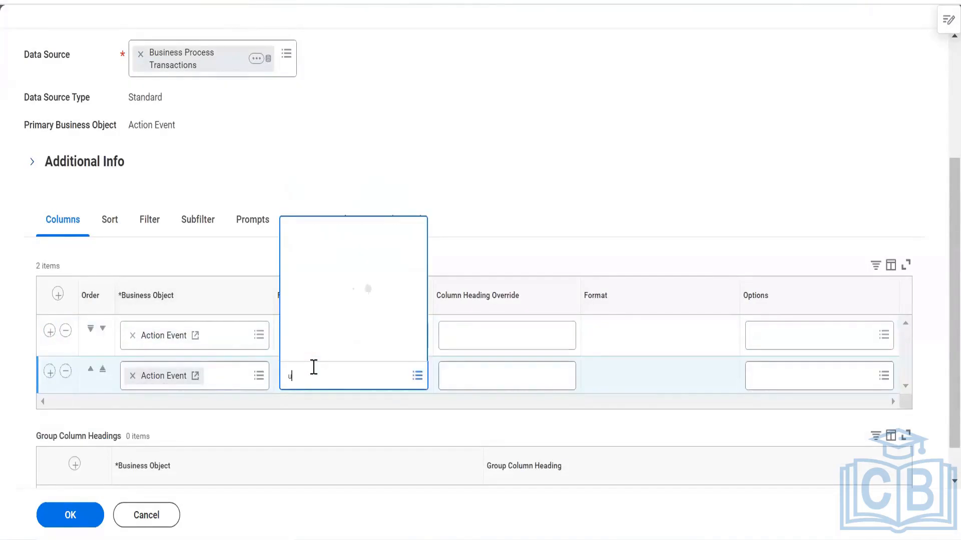
text(us proc)
key(Return)
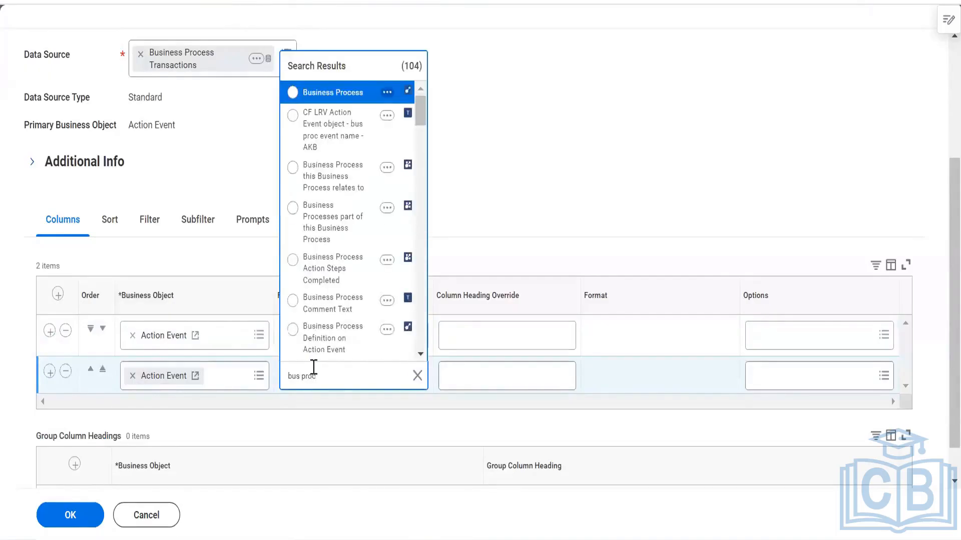
key(Return)
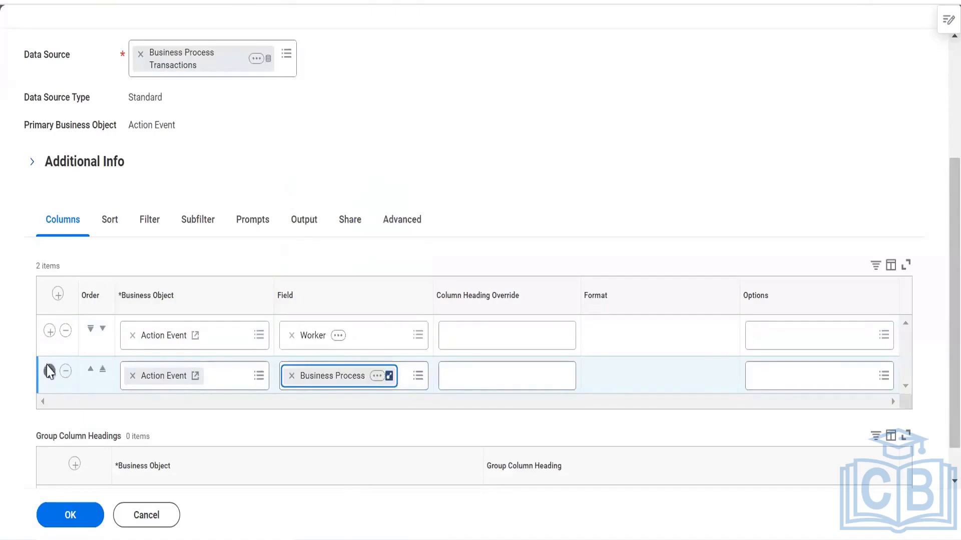
click(49, 371)
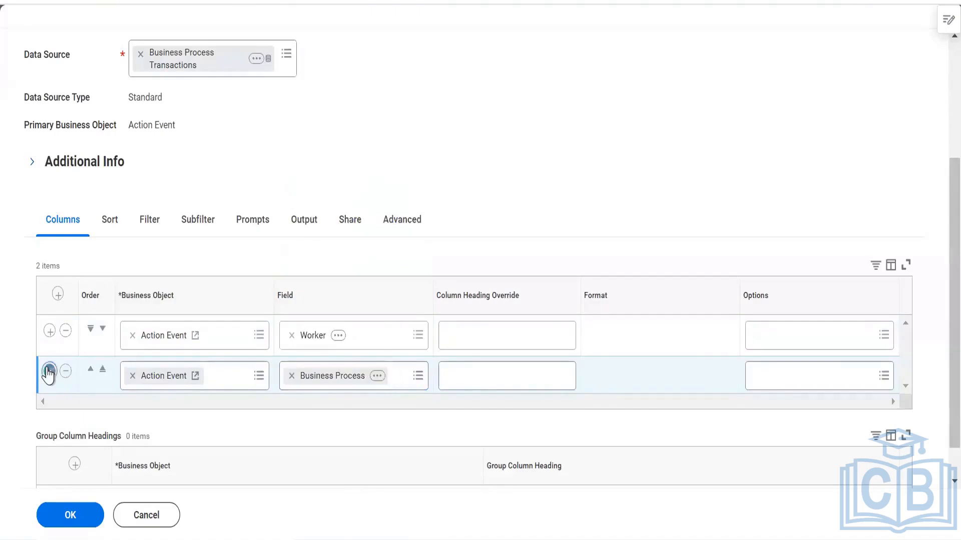
click(305, 411)
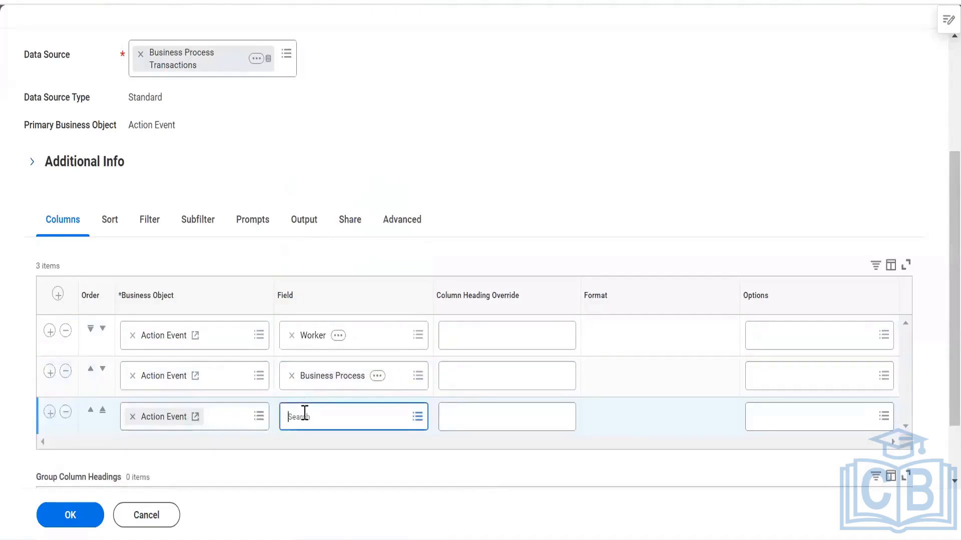
text(effect date)
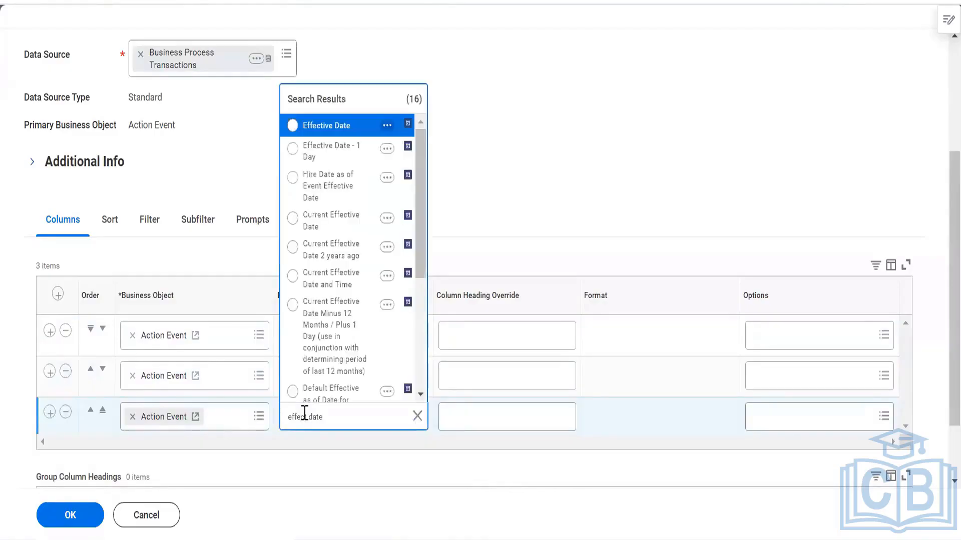
key(Return)
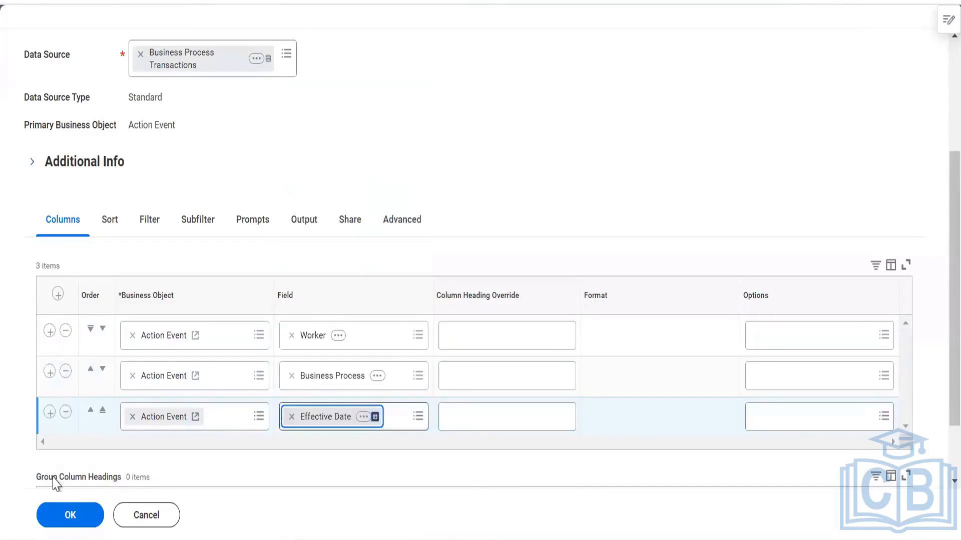
Save the report definition and run it.
click(70, 520)
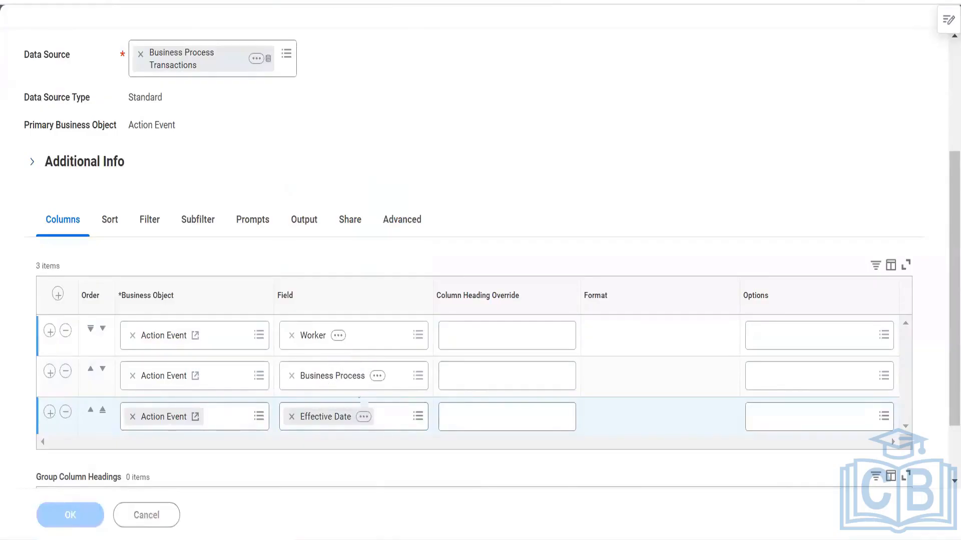
scroll(236, 374, down, 3)
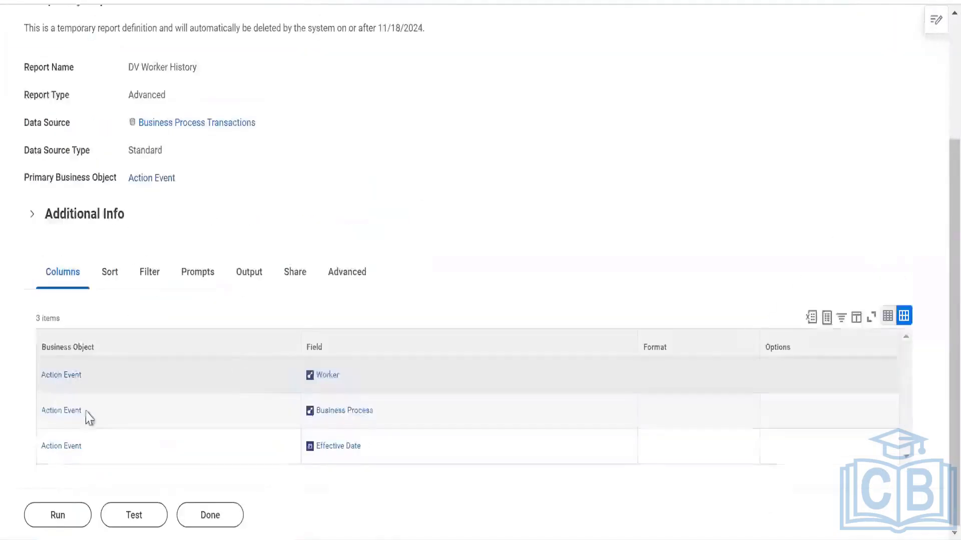
click(57, 516)
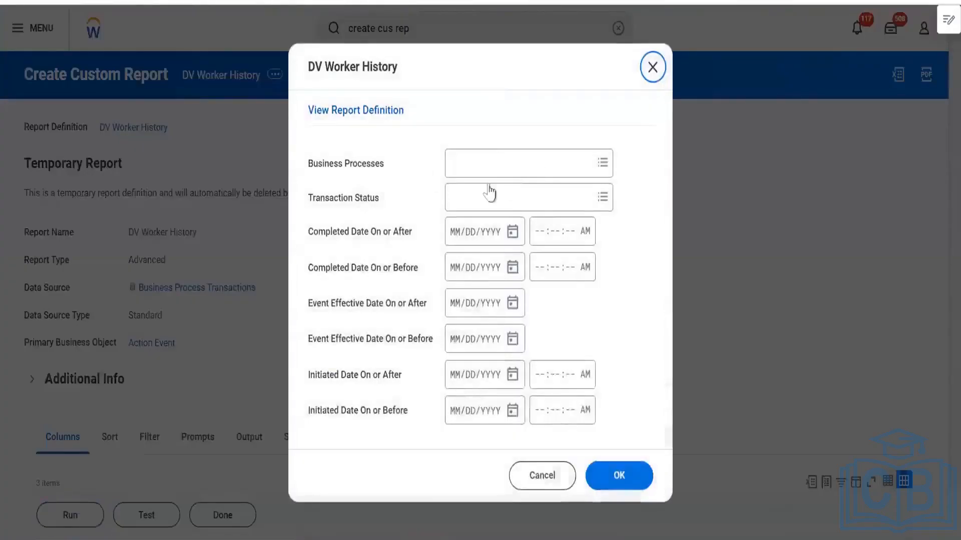
Set the Business Process prompt to Work Contact Change.
click(488, 161)
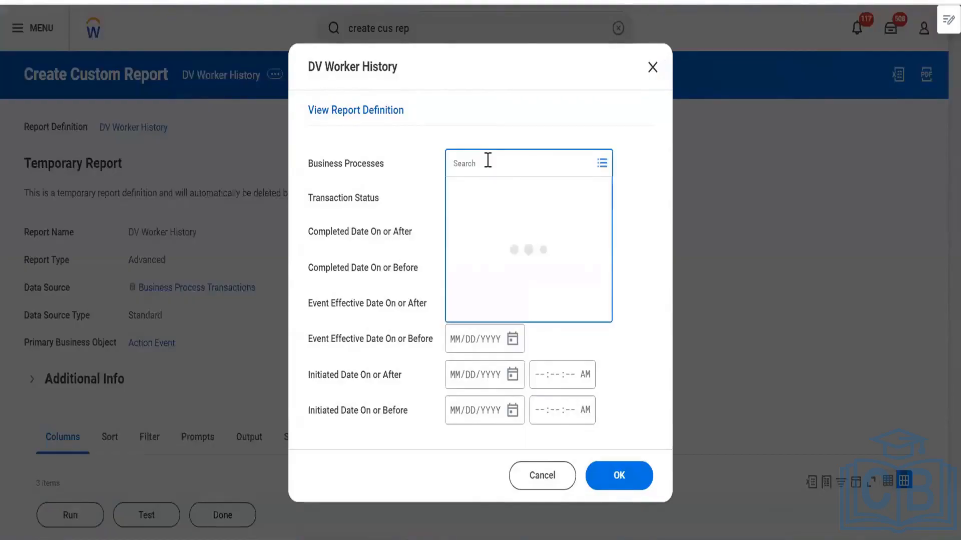
text(work)
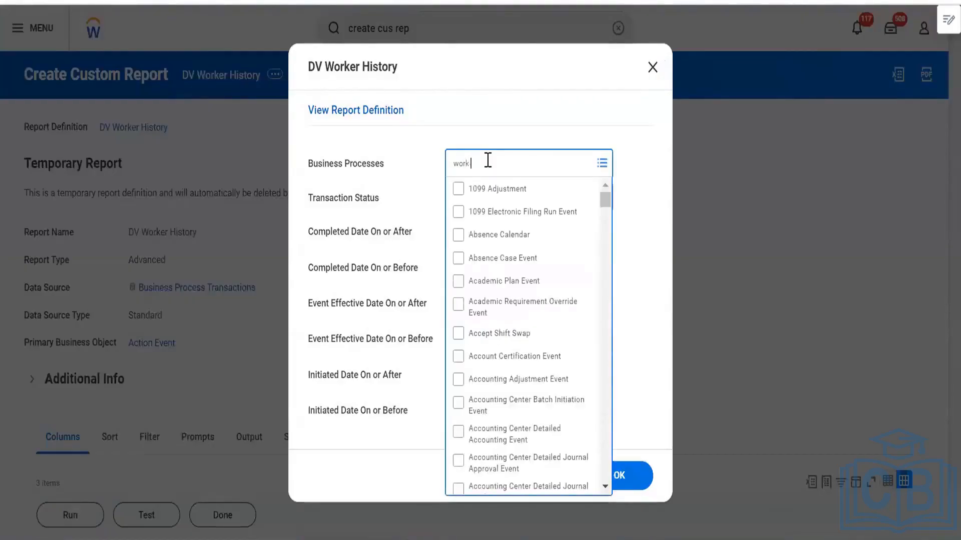
text( cont)
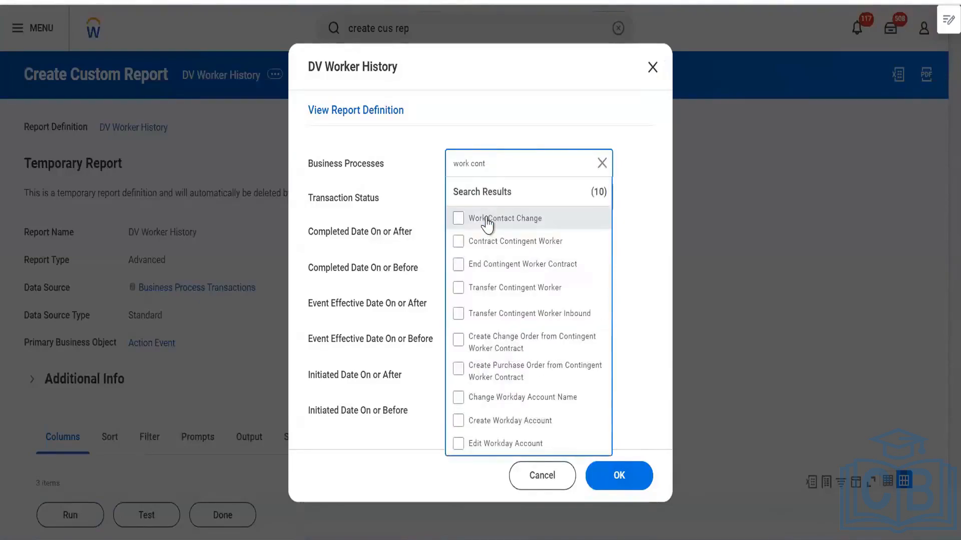
click(486, 223)
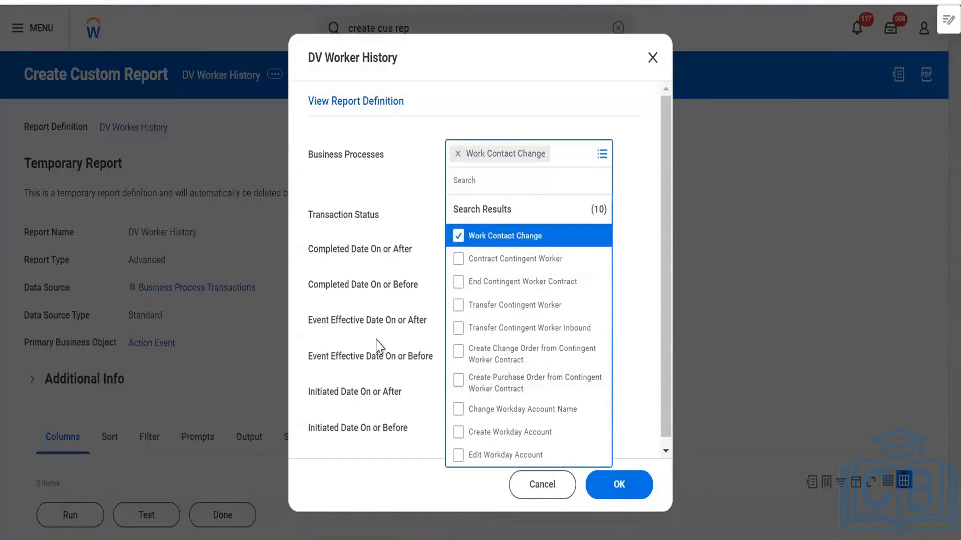
click(443, 288)
Set the Transaction Status prompt to In Progress and run the report.
click(485, 196)
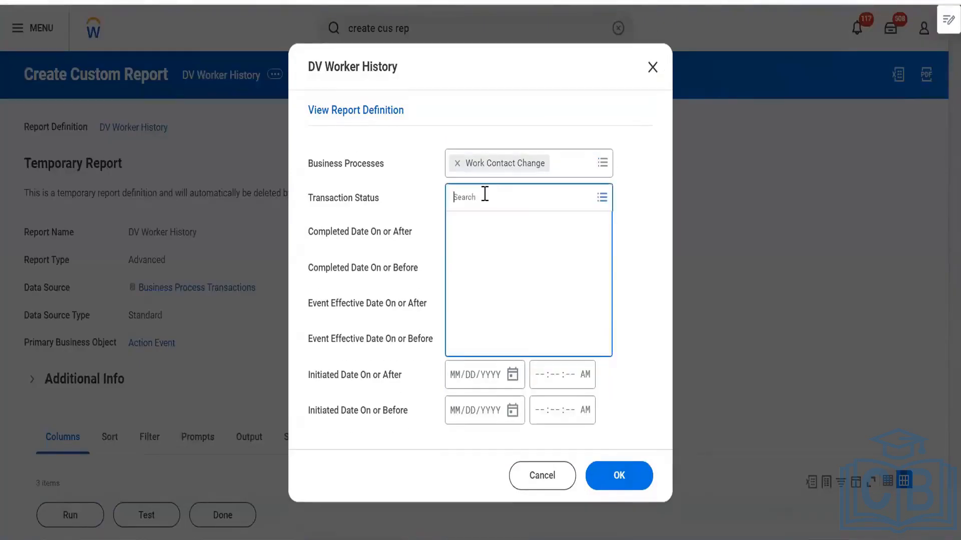
text(succ)
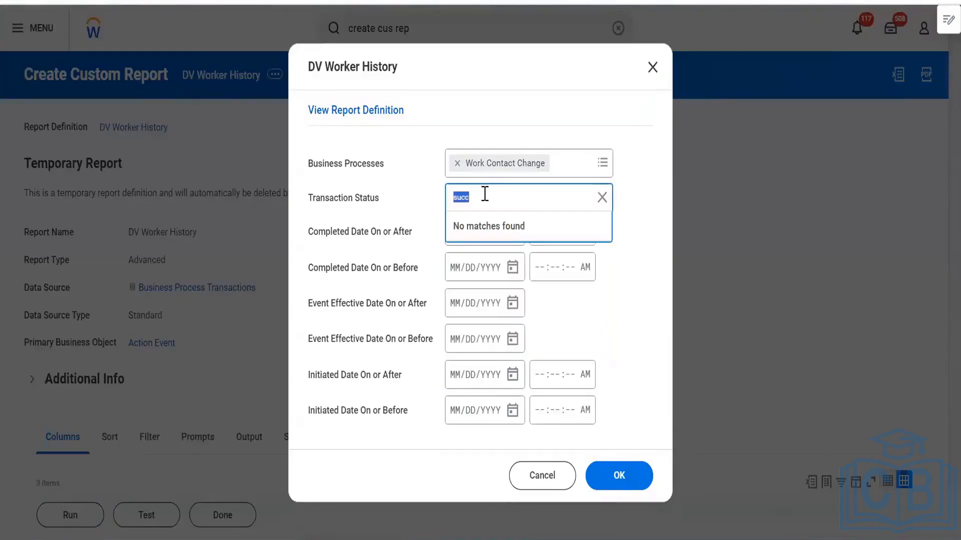
click(485, 195)
key(BackSpace)
key(BackSpace)
key(BackSpace)
key(BackSpace)
click(602, 197)
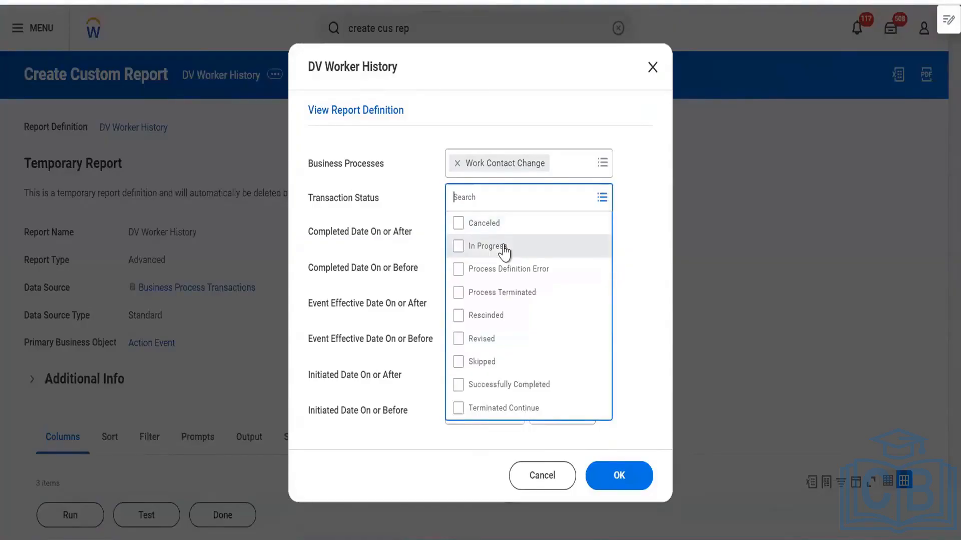
click(503, 251)
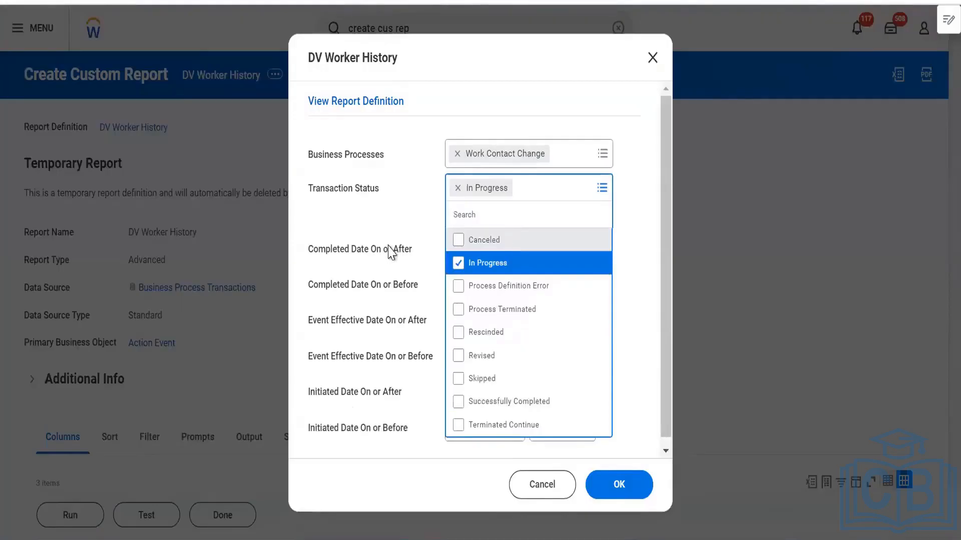
click(414, 262)
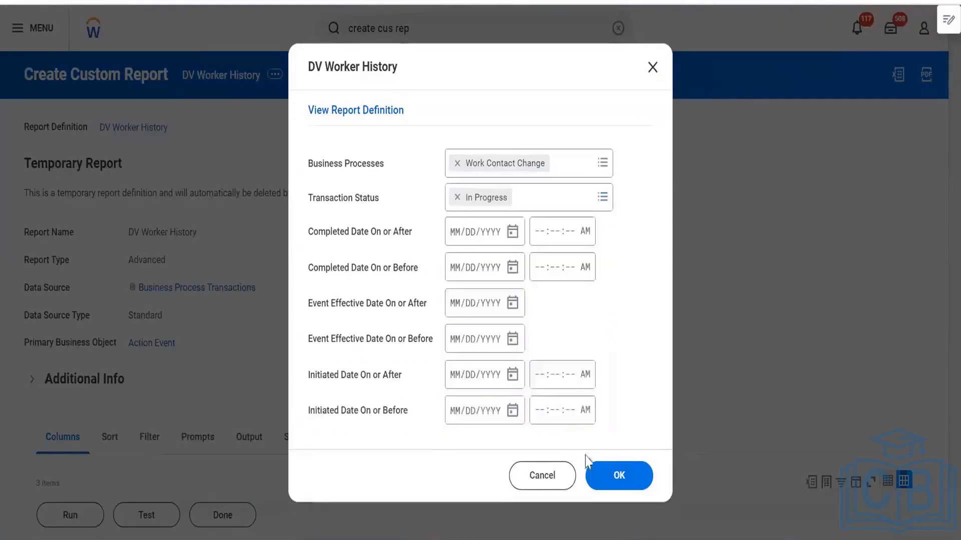
click(604, 474)
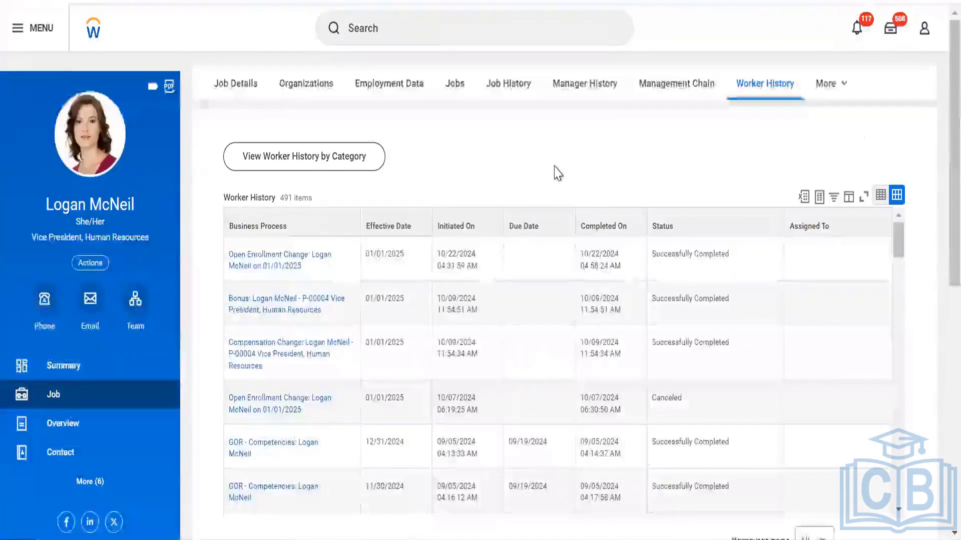
Filter the Business Process column to the three contact change types matching 'contac'.
click(336, 223)
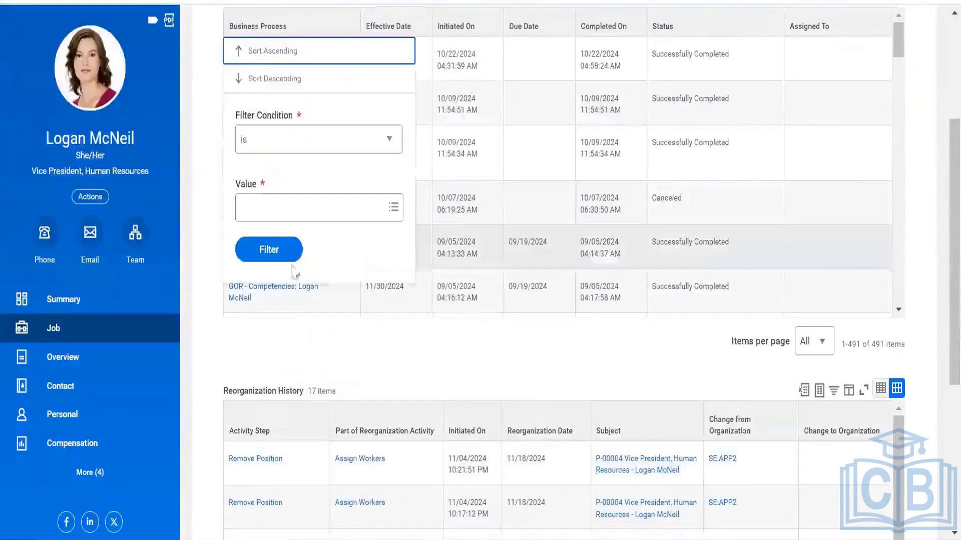
click(373, 342)
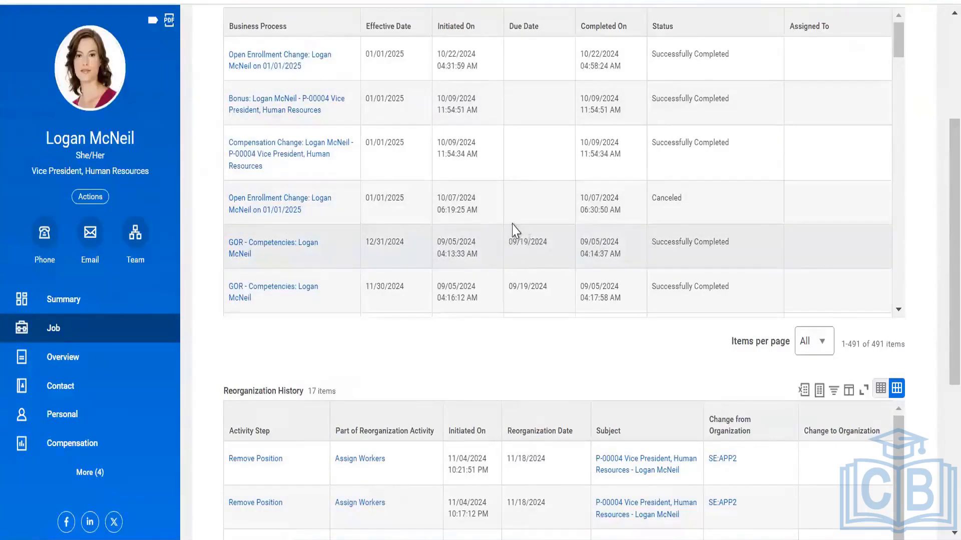
scroll(515, 231, up, 4)
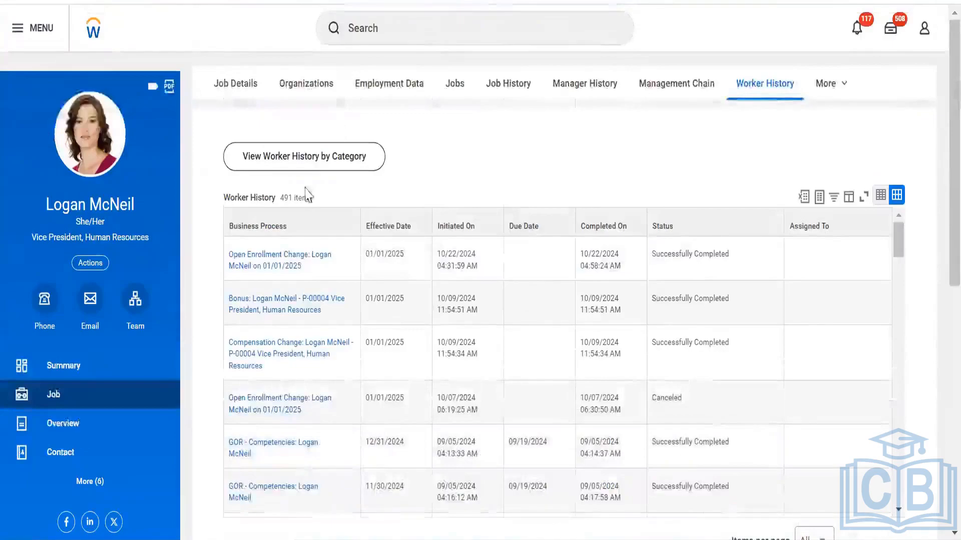
click(300, 223)
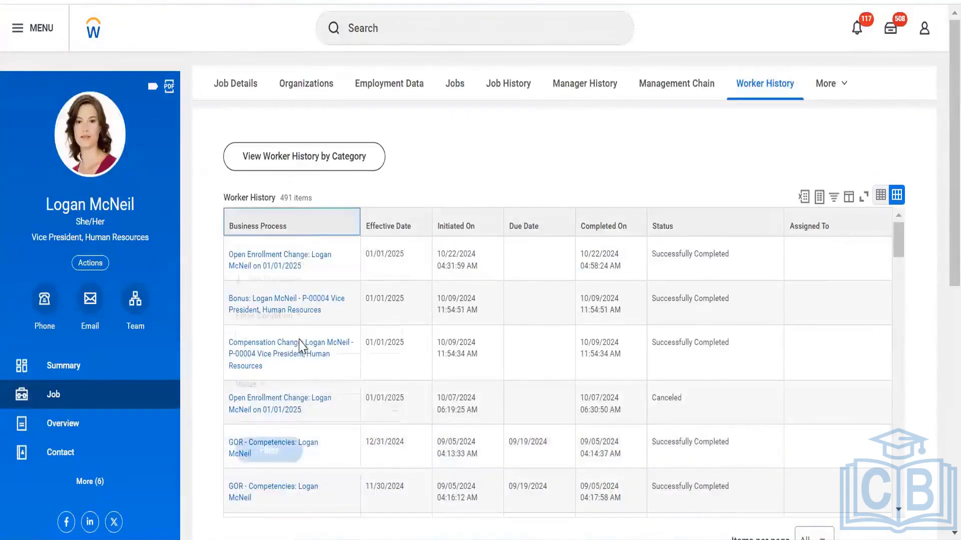
click(299, 402)
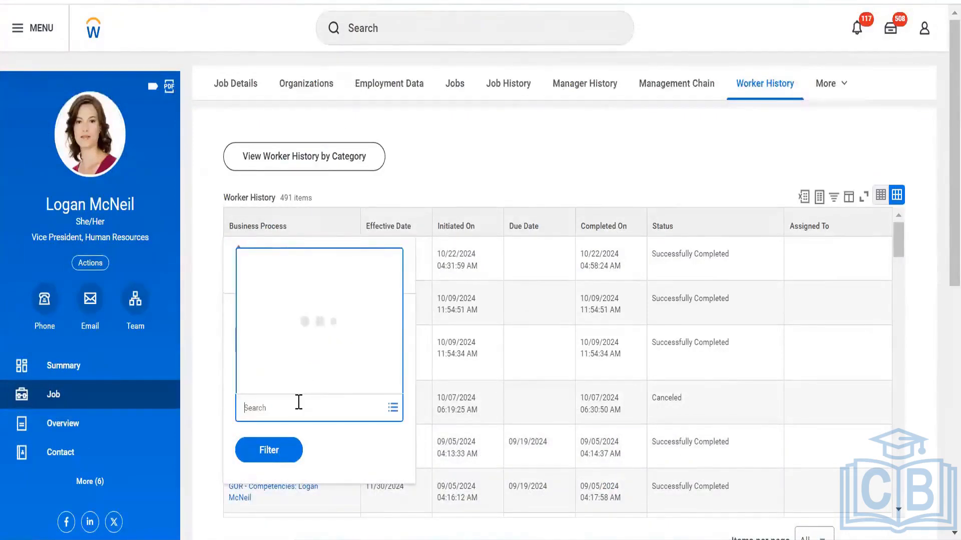
text(contac)
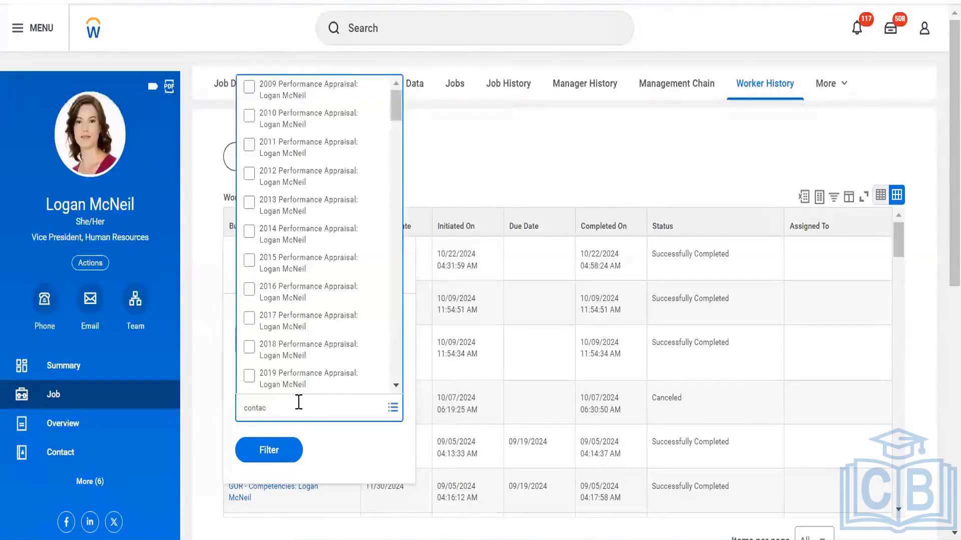
key(Return)
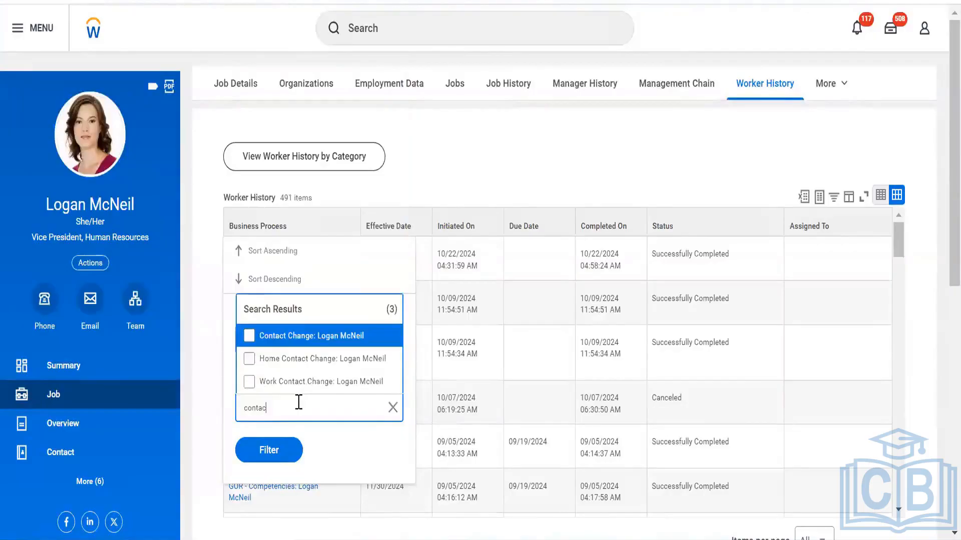
key(ctrl+a)
key(Return)
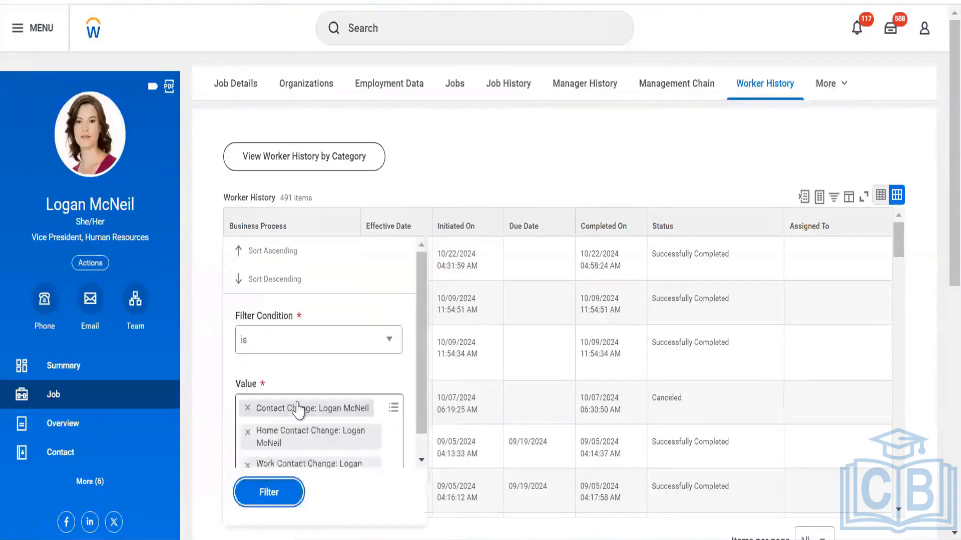
key(Return)
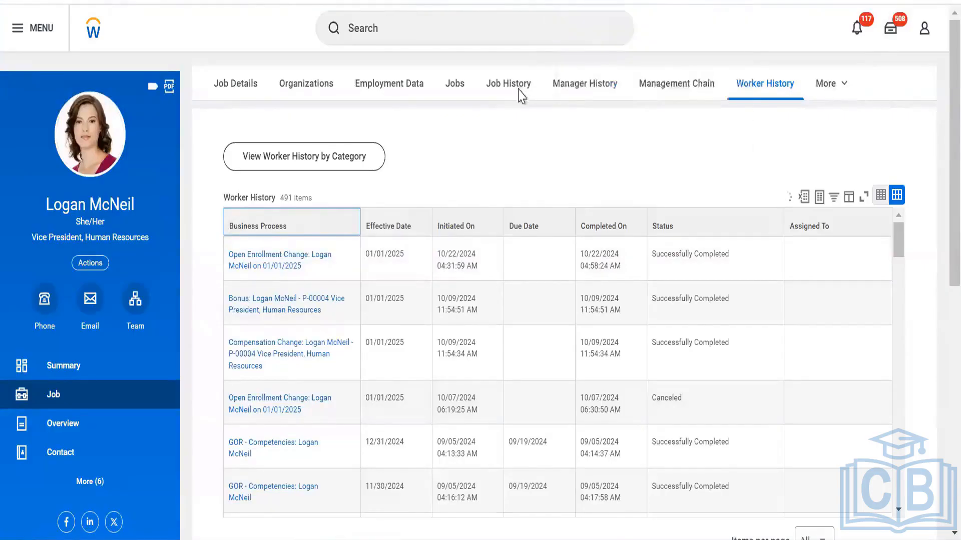
Scroll through the 14 filtered Work and Home Contact Change rows.
scroll(521, 93, down, 5)
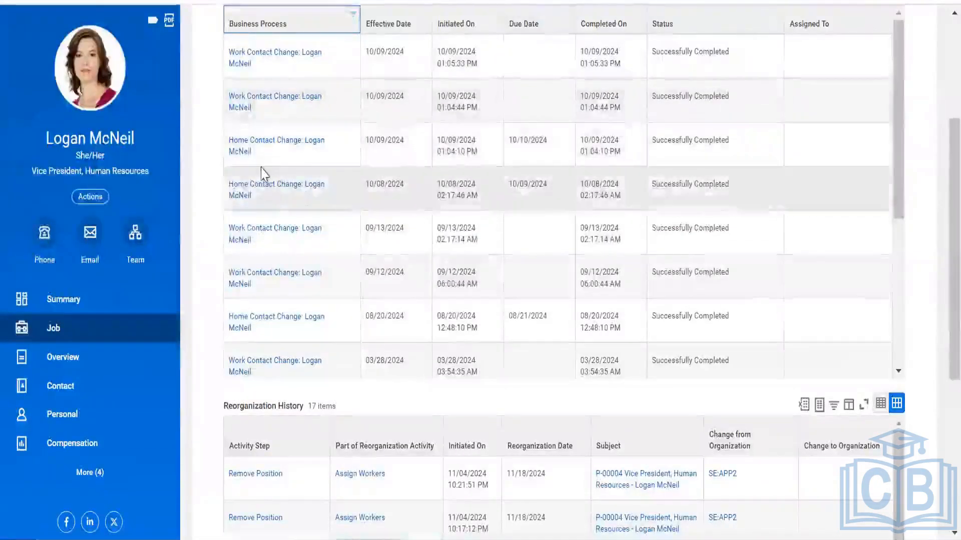
scroll(407, 155, up, 2)
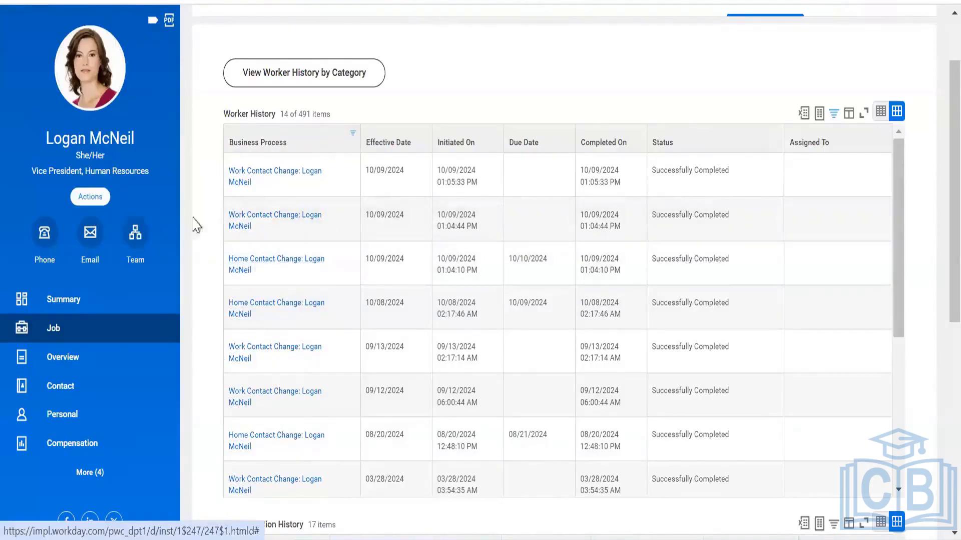
Browse the worker's full Actions menu, then go to the worker's Contact page.
click(90, 198)
scroll(140, 317, down, 5)
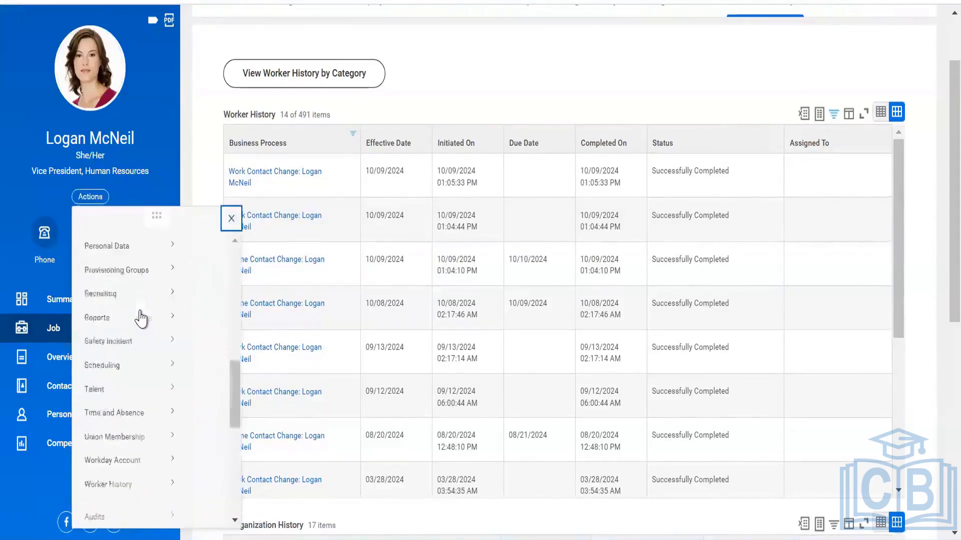
scroll(140, 317, down, 3)
scroll(141, 318, down, 1)
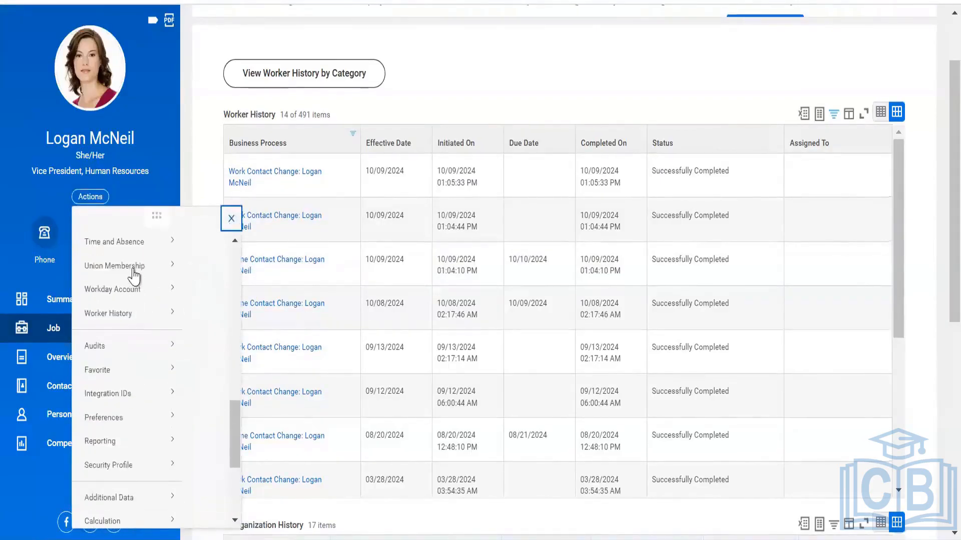
scroll(134, 276, down, 4)
scroll(132, 310, up, 12)
click(100, 351)
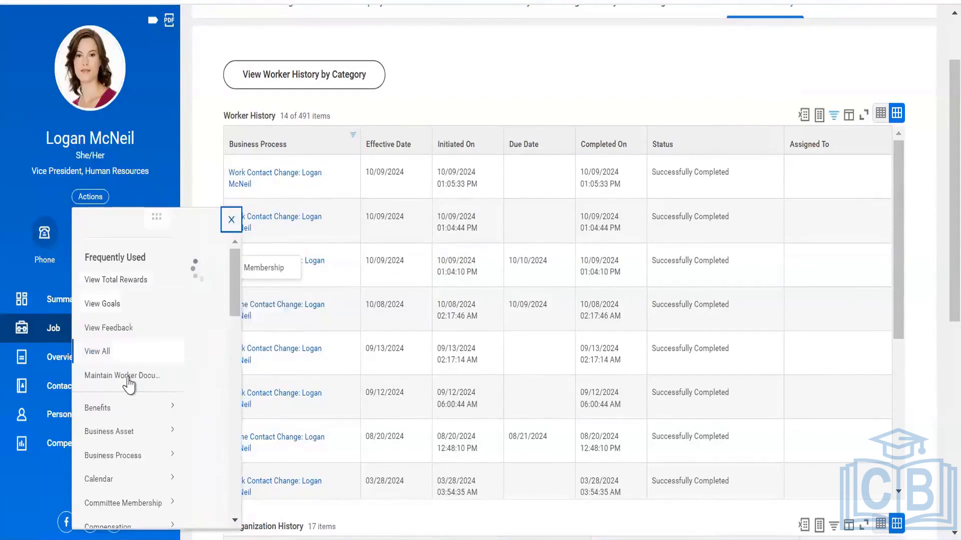
scroll(129, 384, down, 5)
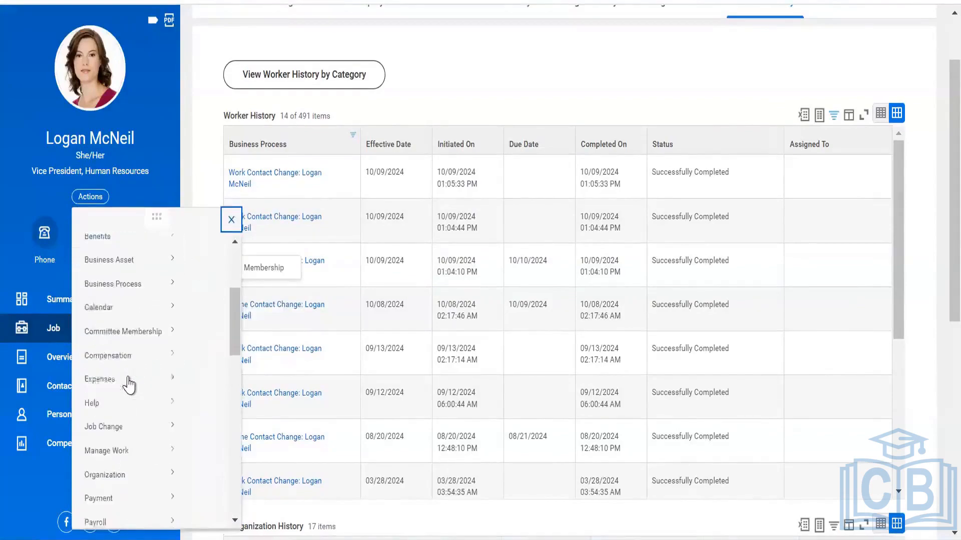
scroll(128, 385, down, 3)
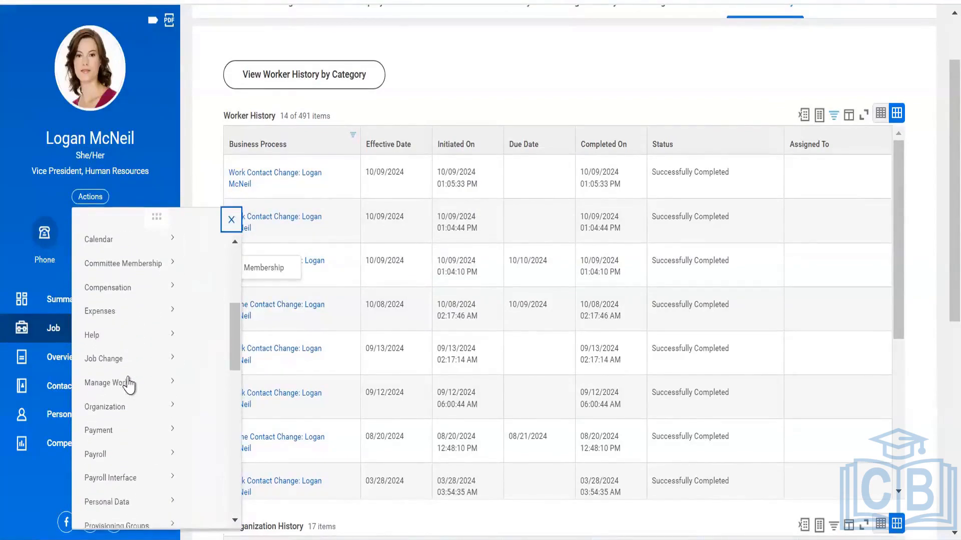
scroll(129, 385, down, 7)
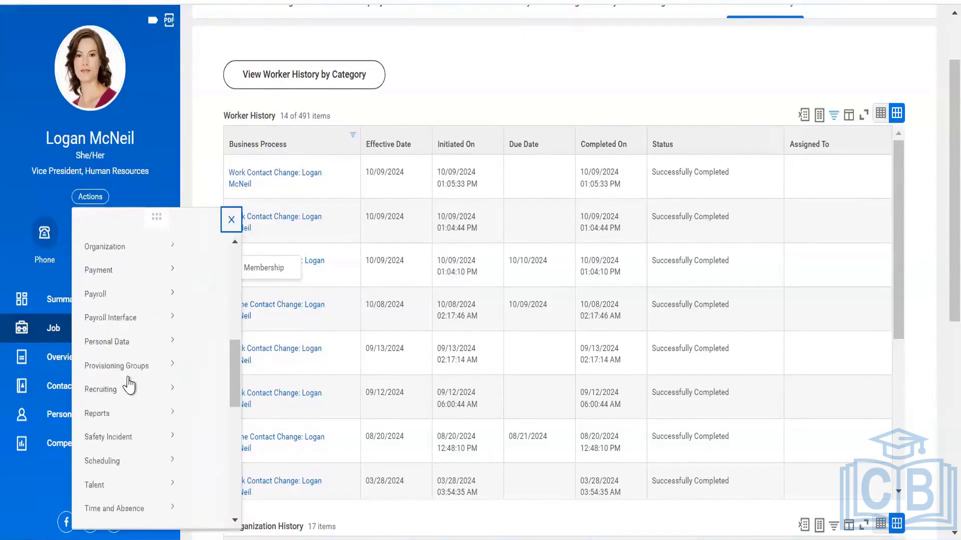
scroll(128, 384, down, 7)
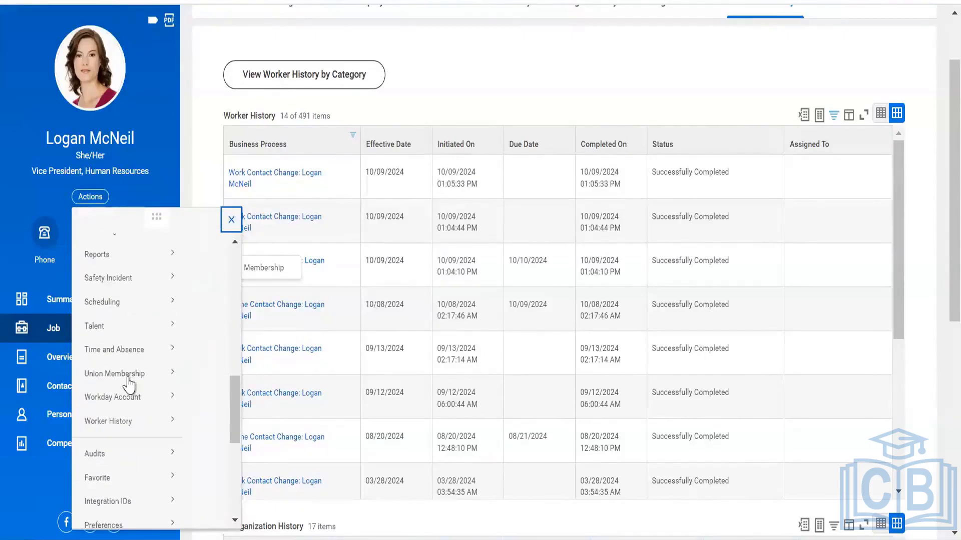
scroll(129, 384, down, 7)
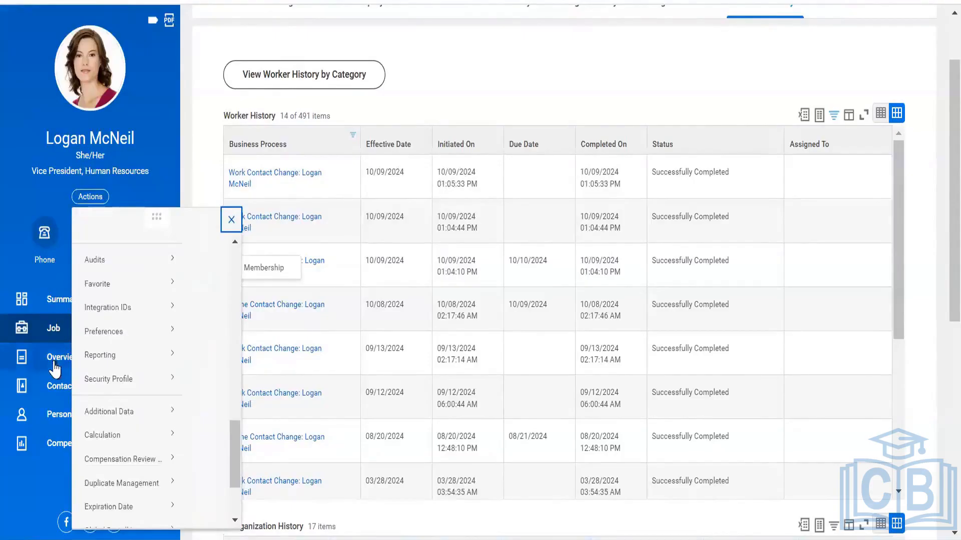
click(50, 392)
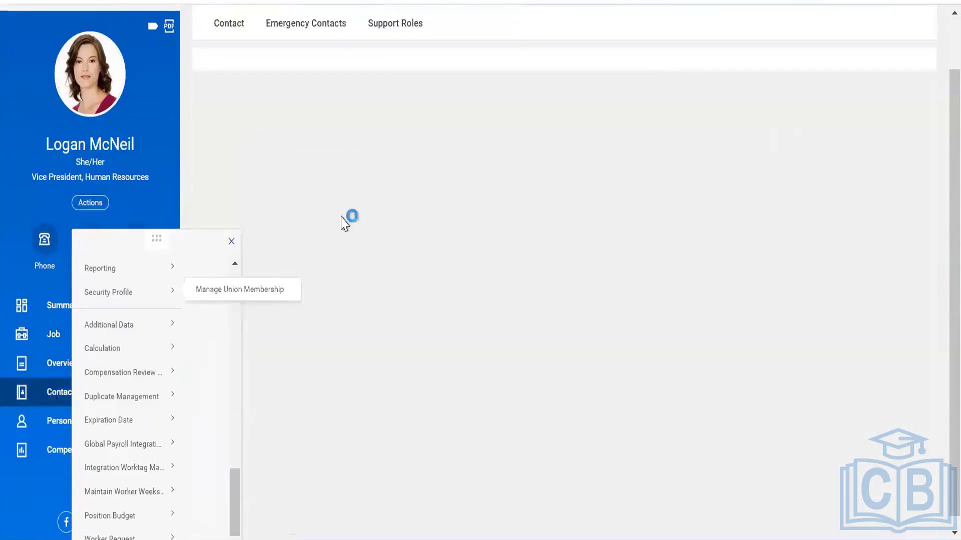
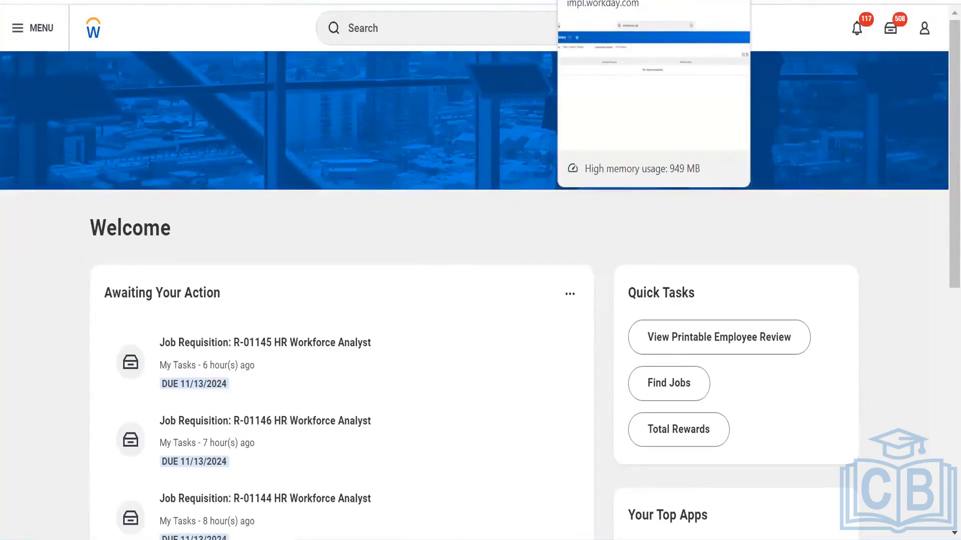
Look through the profile menu's My Account options, then bring up the global search with recent searches.
click(924, 28)
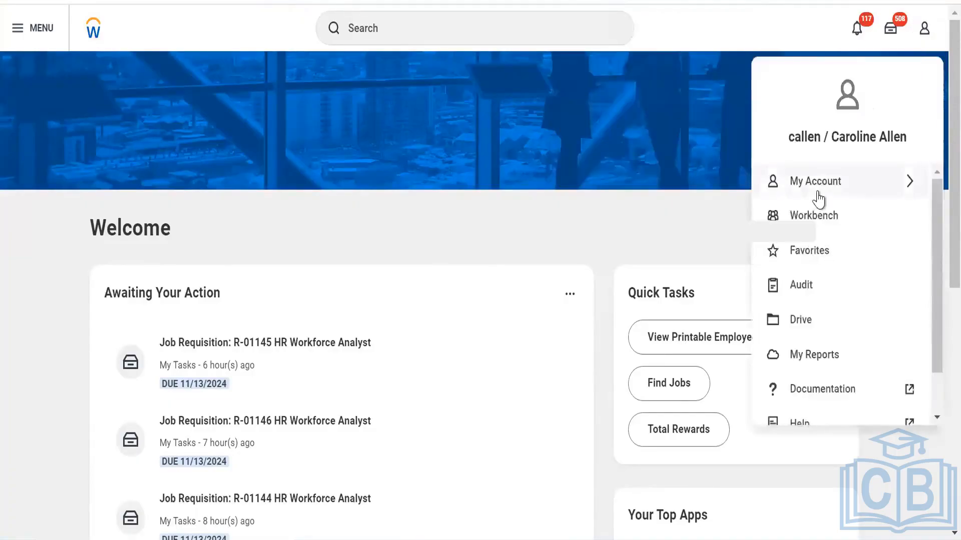
click(818, 198)
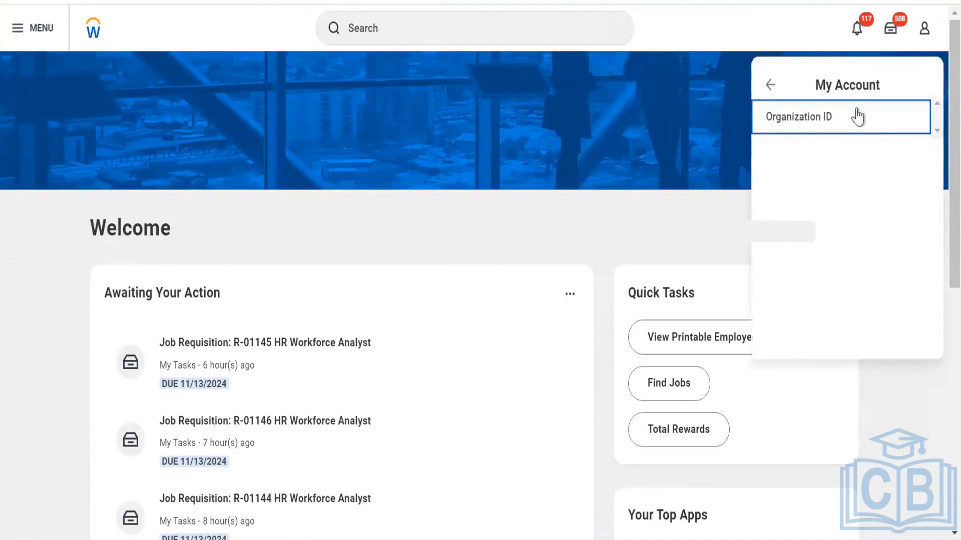
click(771, 84)
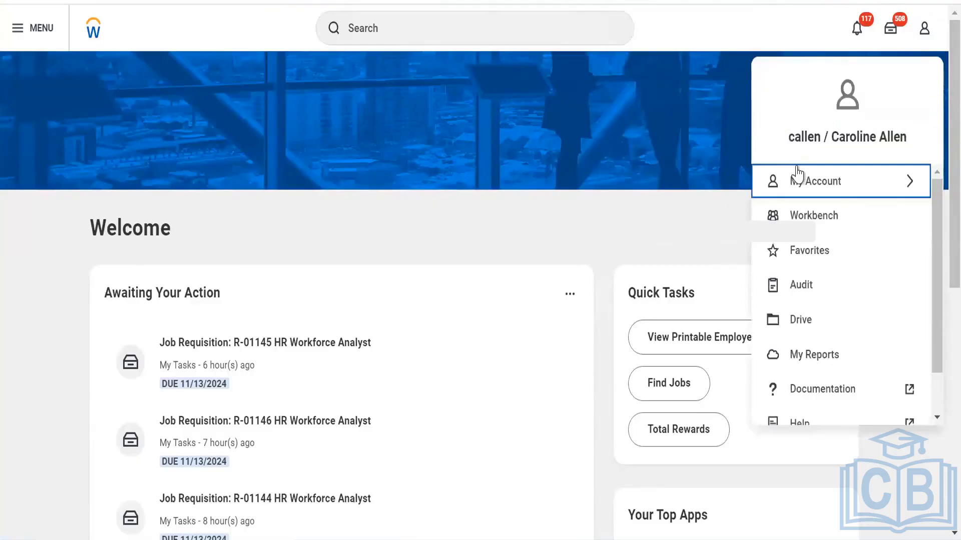
click(443, 27)
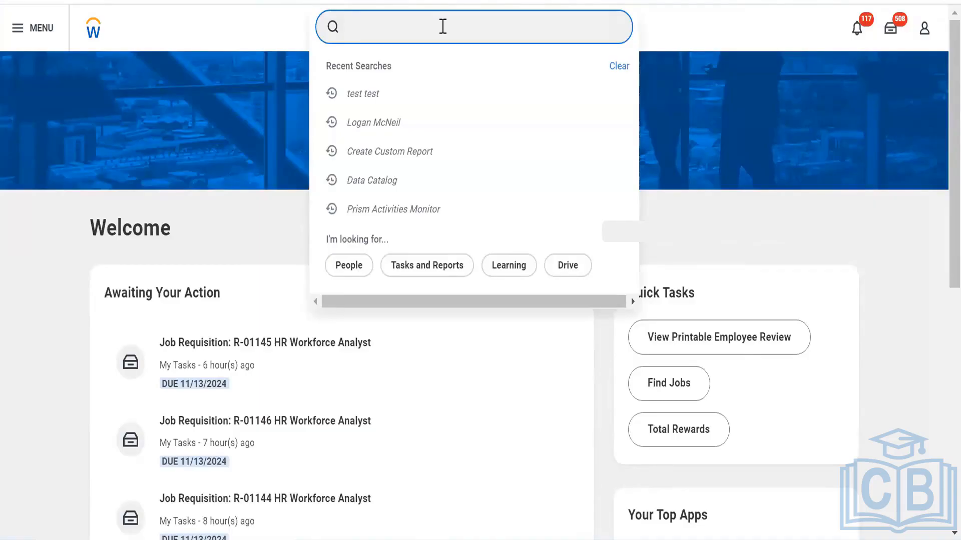
Start a proxy session as the chosen user through the Start Proxy task.
text(start pro)
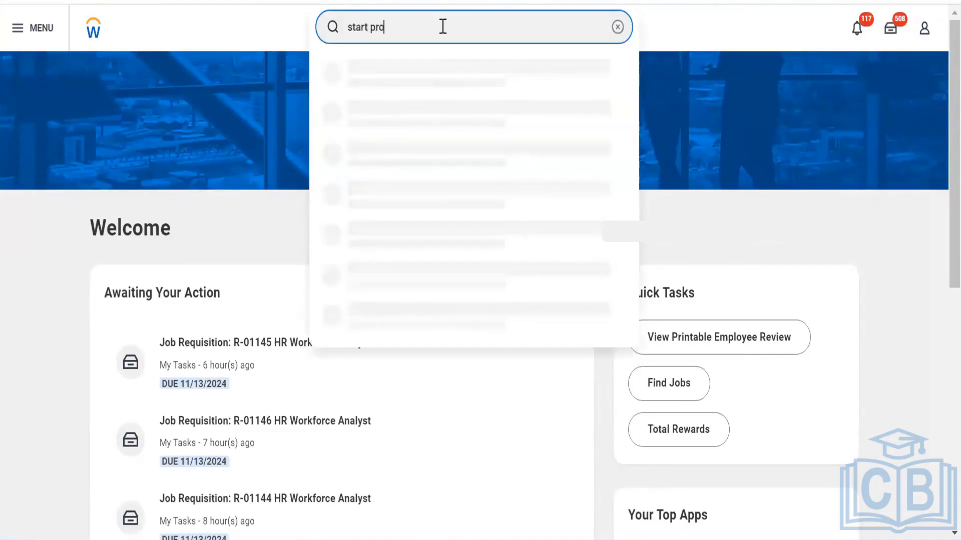
click(415, 72)
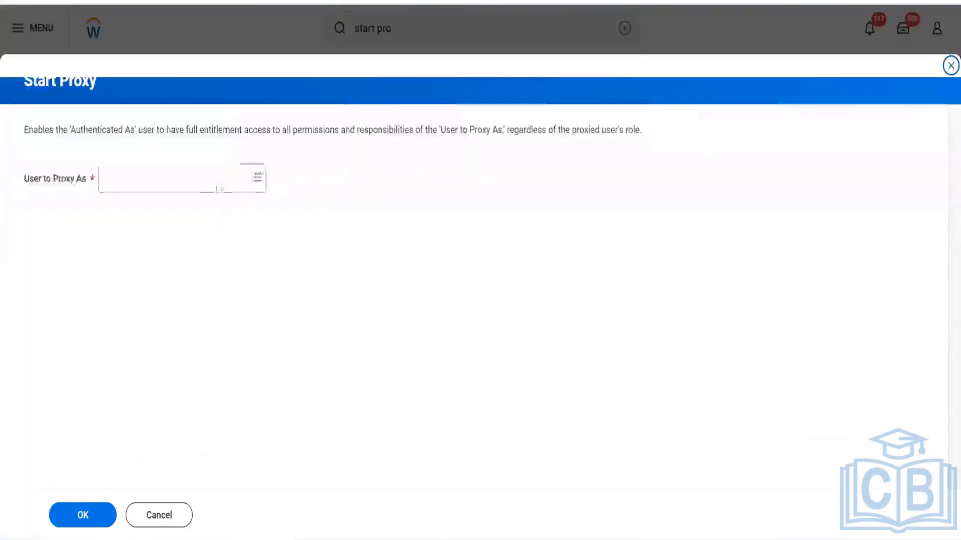
click(218, 183)
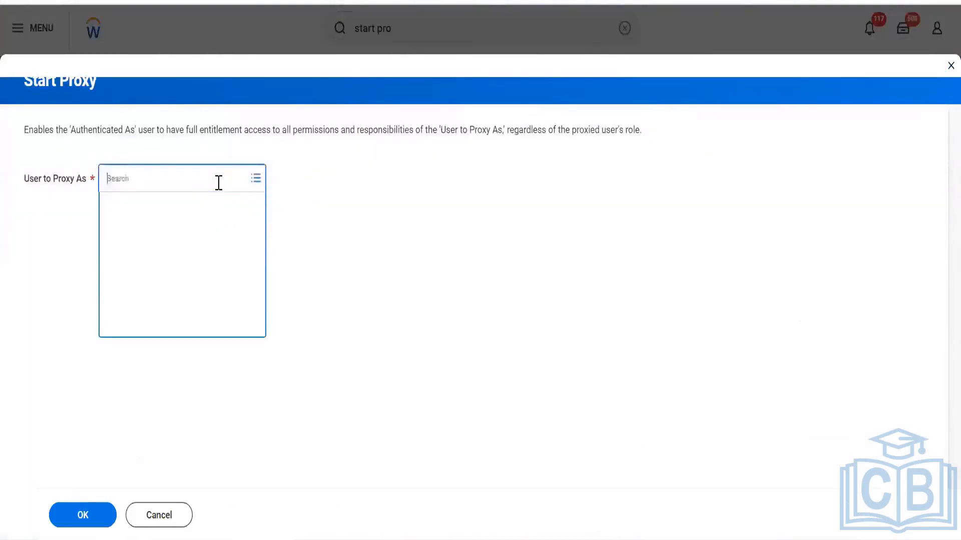
text(logan)
key(Return)
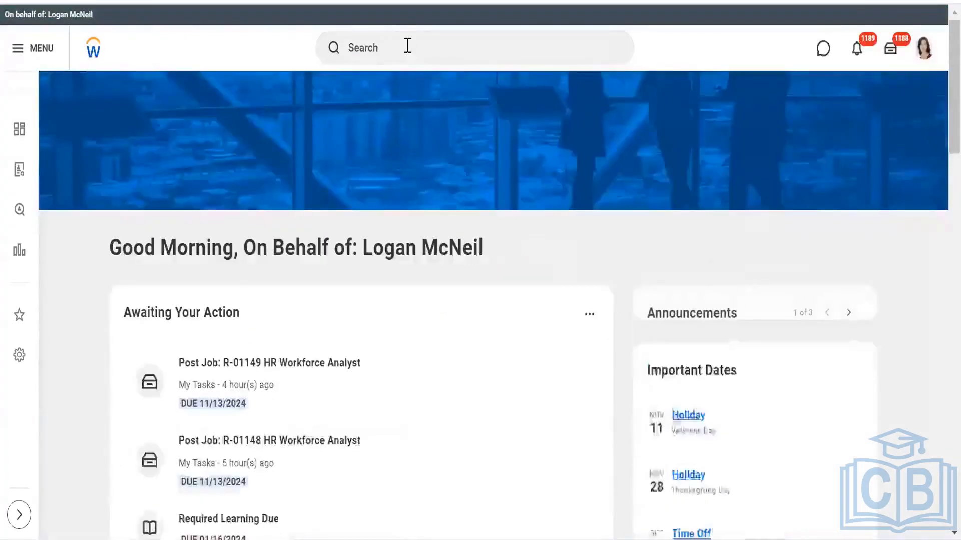
Run Stop Proxy and confirm ending the proxy session.
click(408, 46)
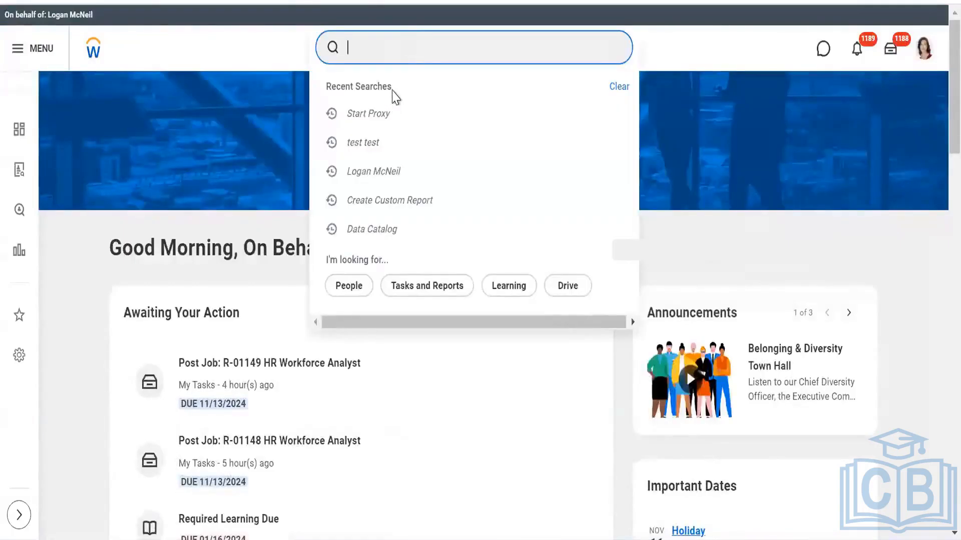
text(stop pro)
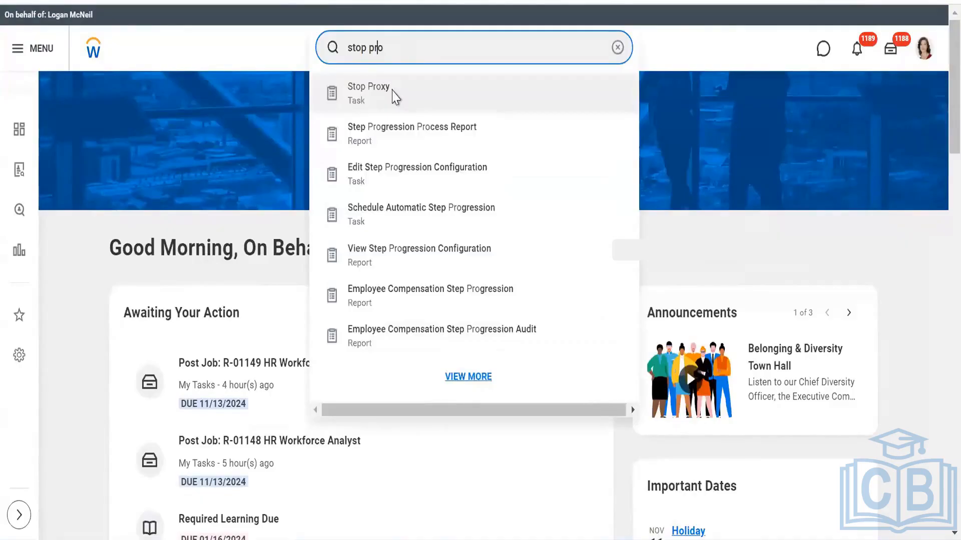
click(393, 95)
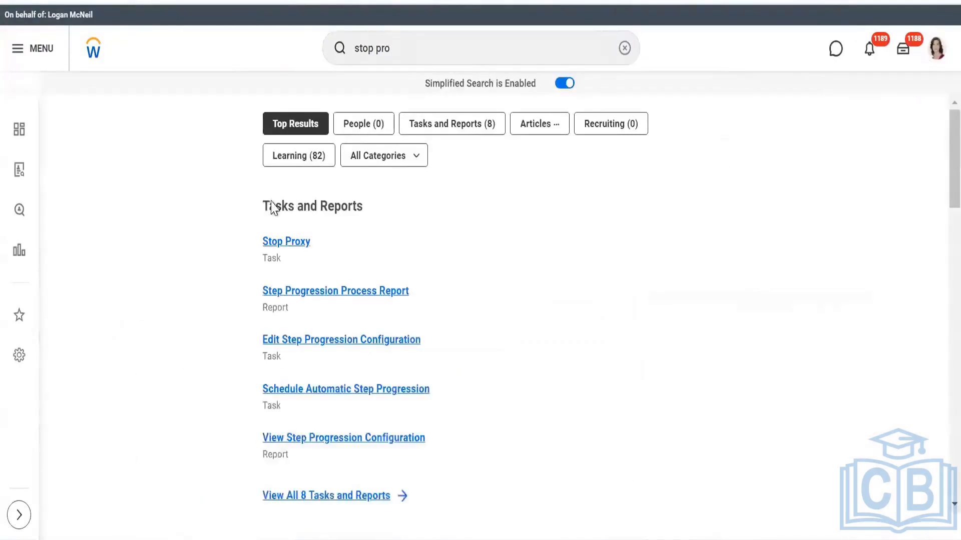
click(275, 242)
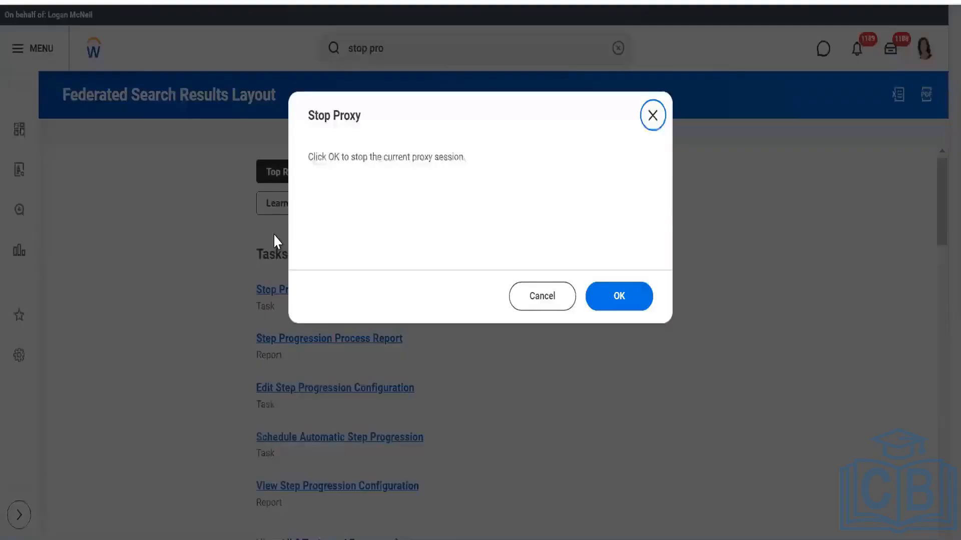
click(631, 296)
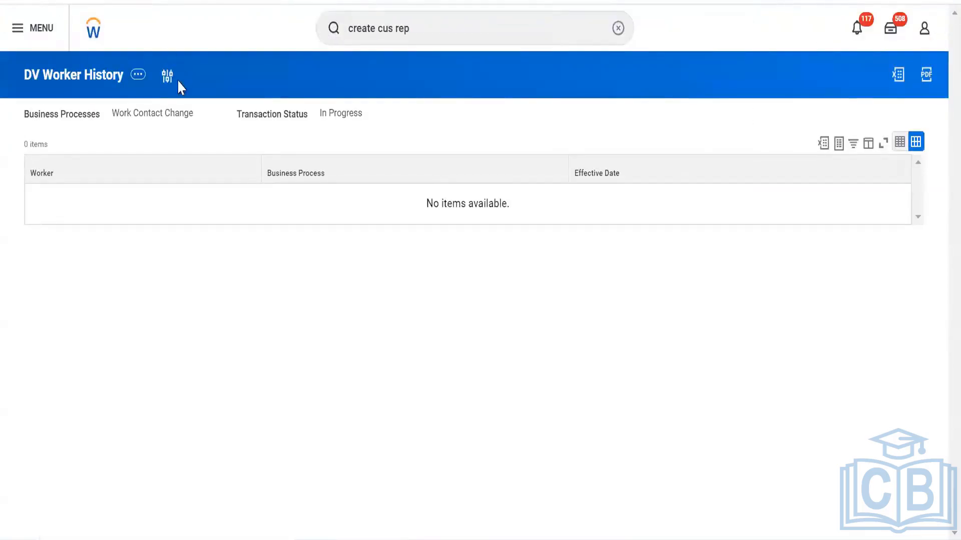
Return to the home page and search report definitions with 'rd: dv'.
click(167, 81)
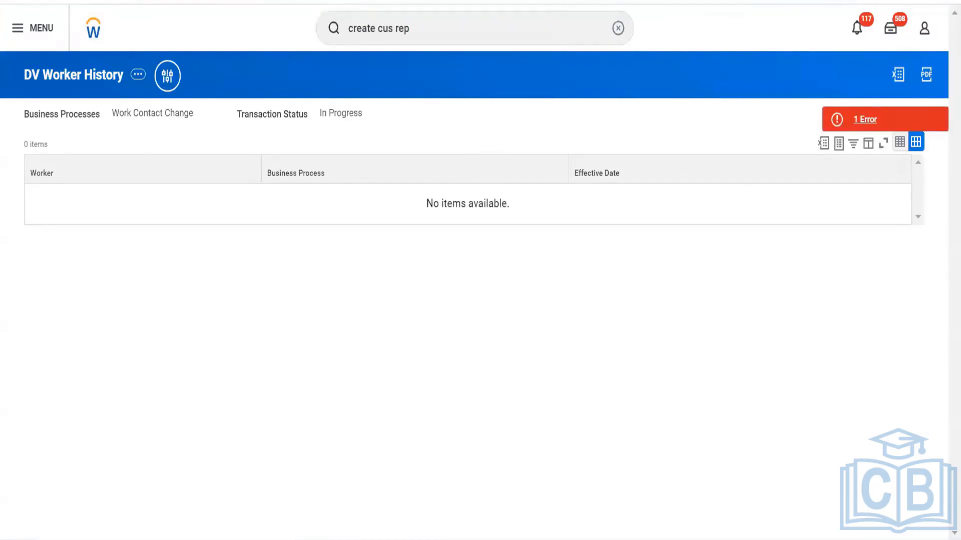
click(93, 29)
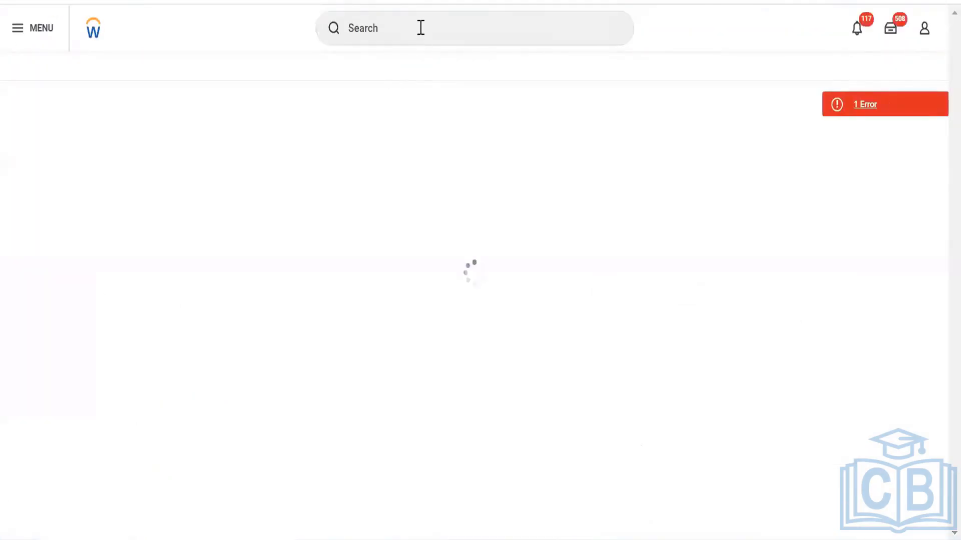
click(420, 28)
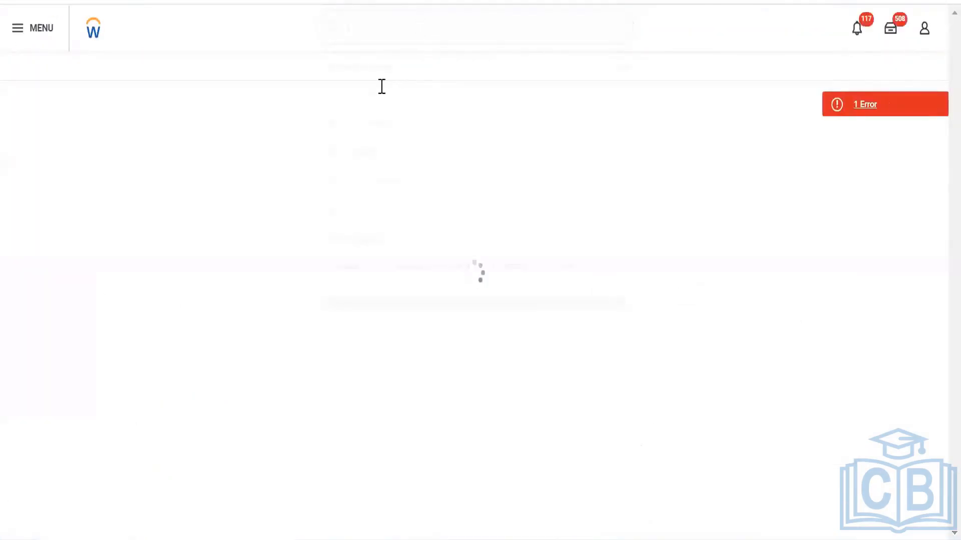
text(rd)
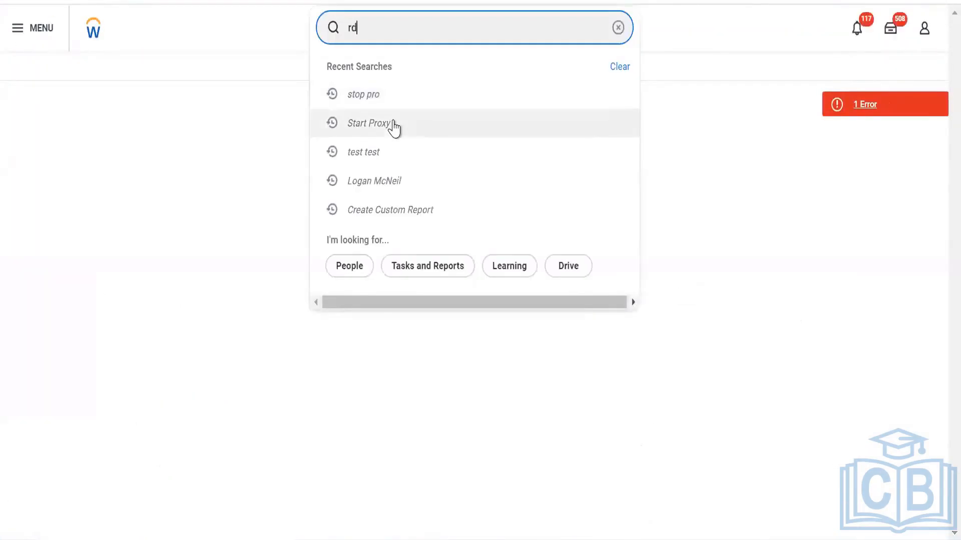
text(: dv)
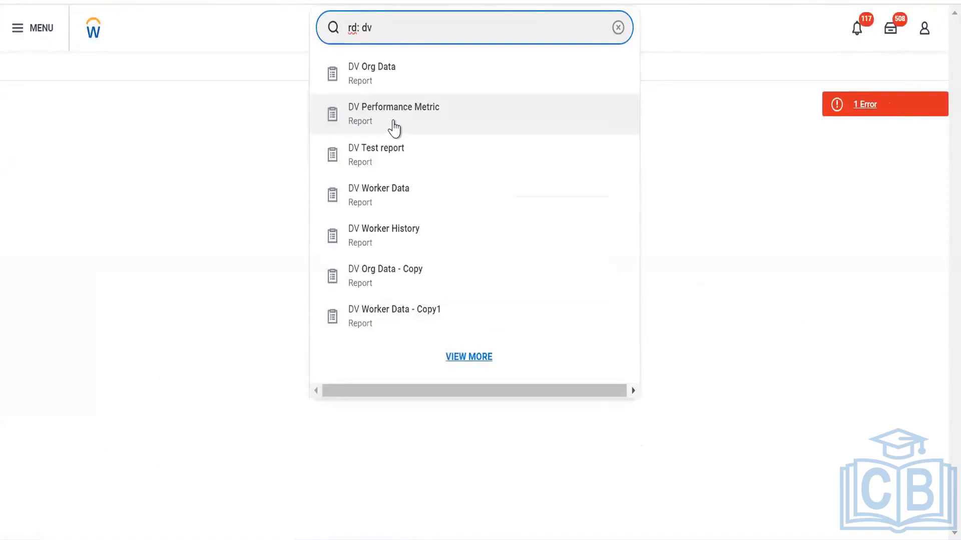
key(Return)
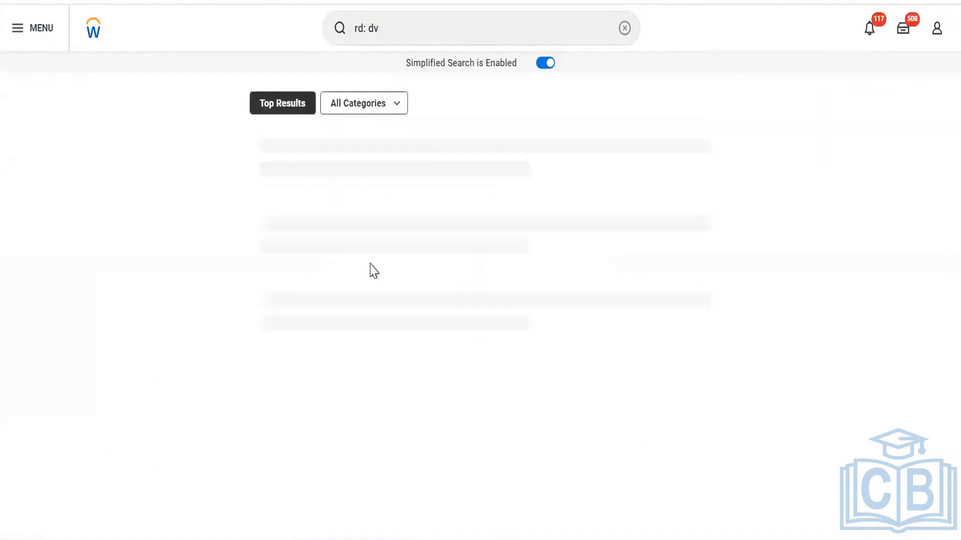
Scan the DV report results and run the DV Worker History report.
scroll(374, 271, down, 5)
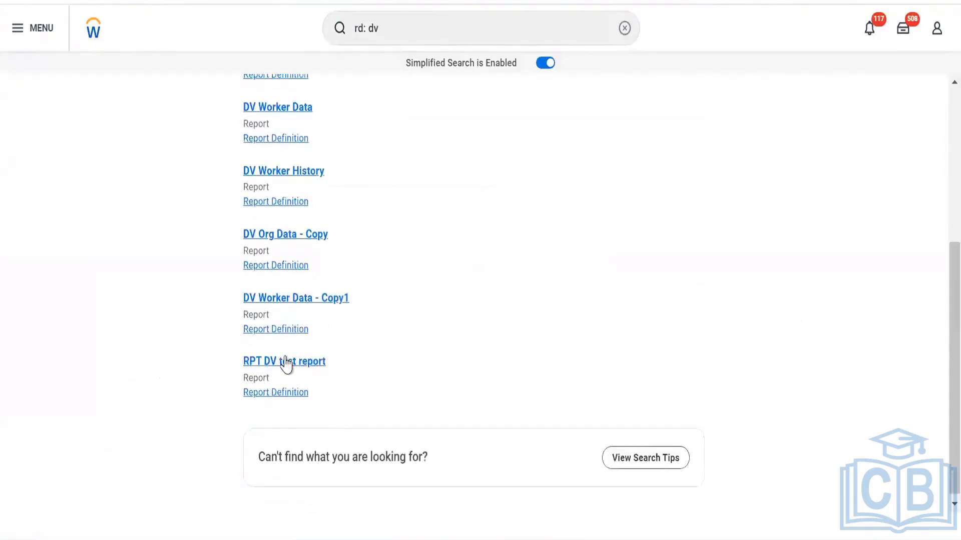
mouse_move(285, 366)
scroll(285, 365, up, 2)
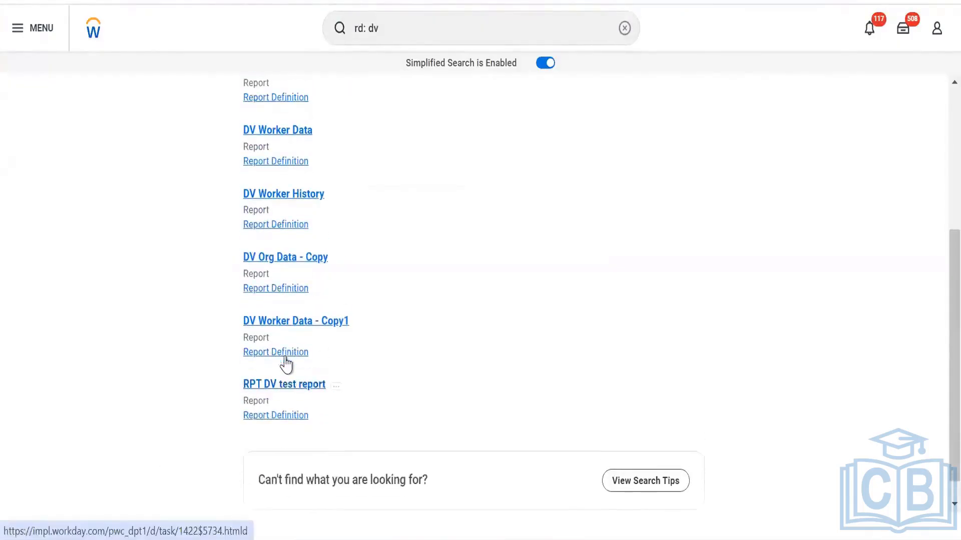
mouse_move(286, 285)
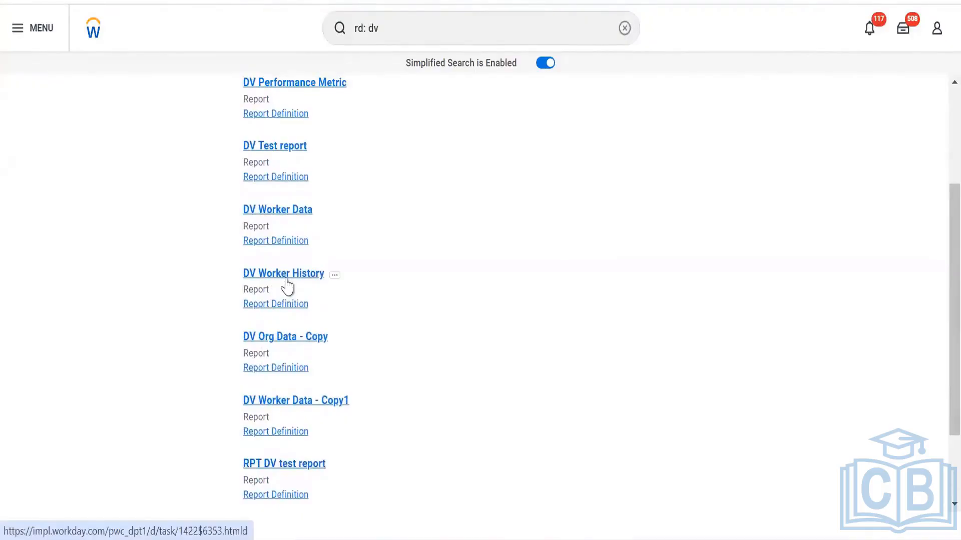
click(287, 285)
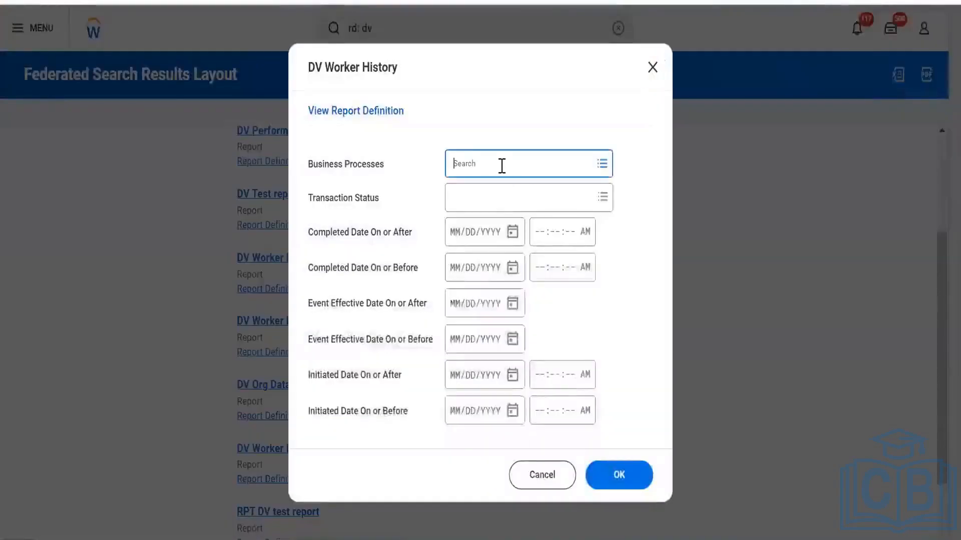
Set the report's business process to Work Contact Change.
click(502, 165)
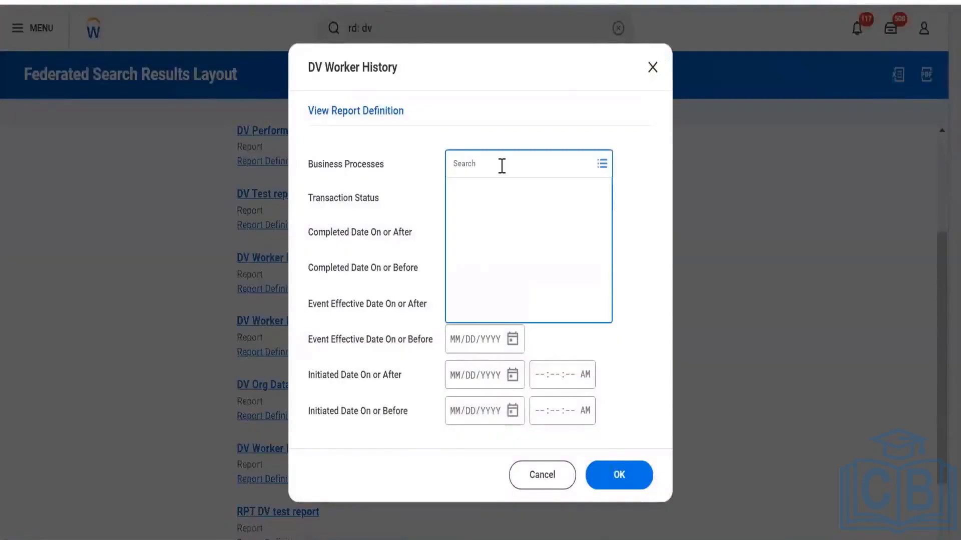
text(work con)
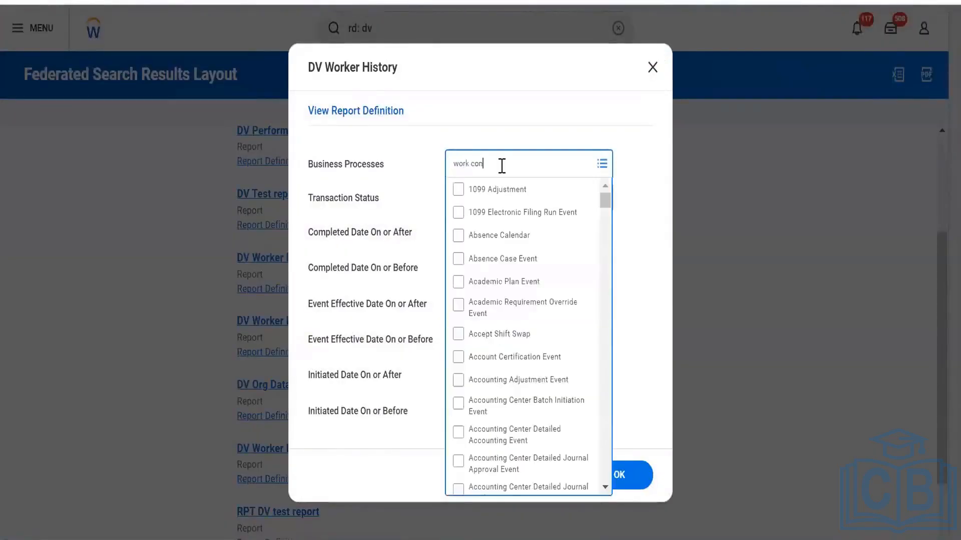
key(Return)
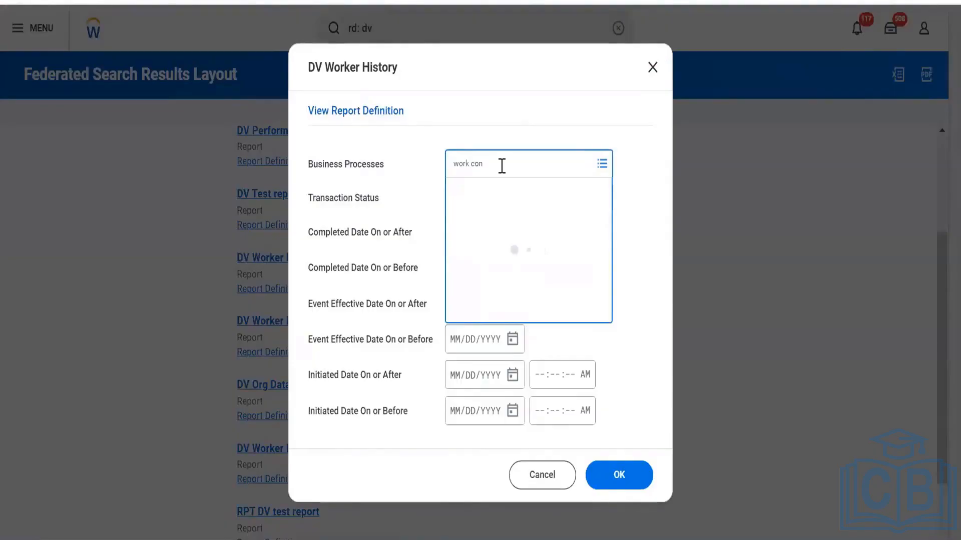
key(Return)
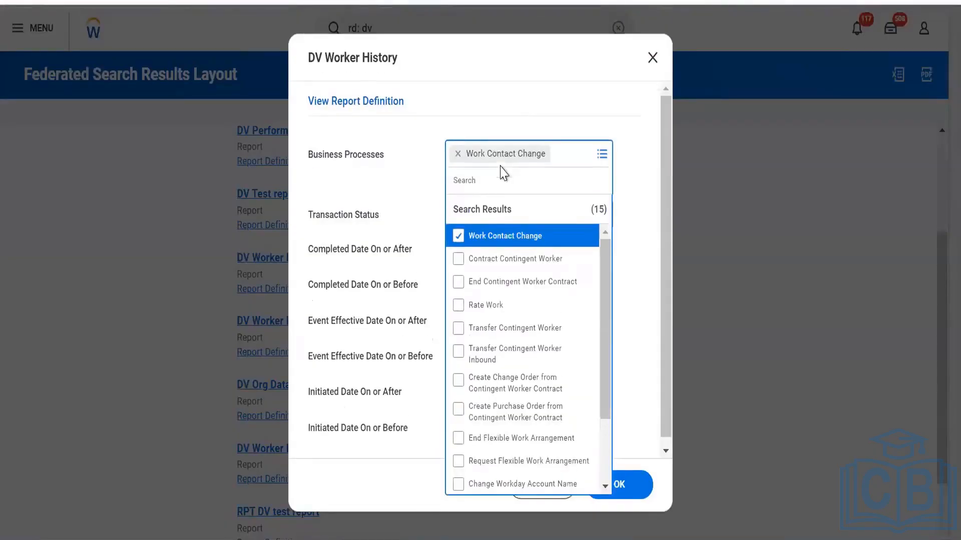
click(370, 252)
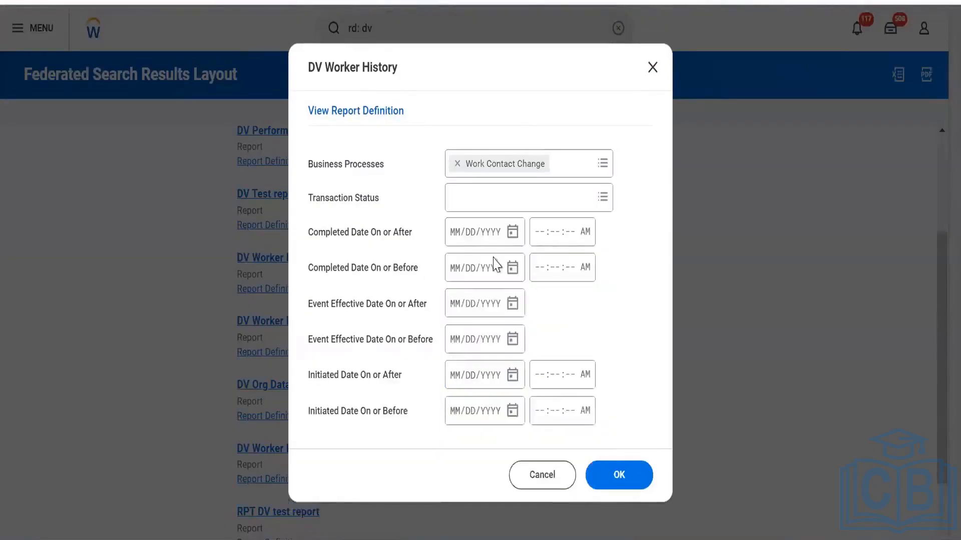
Limit to Successfully Completed transactions effective on or after 01/01/2024 and run the report.
click(483, 211)
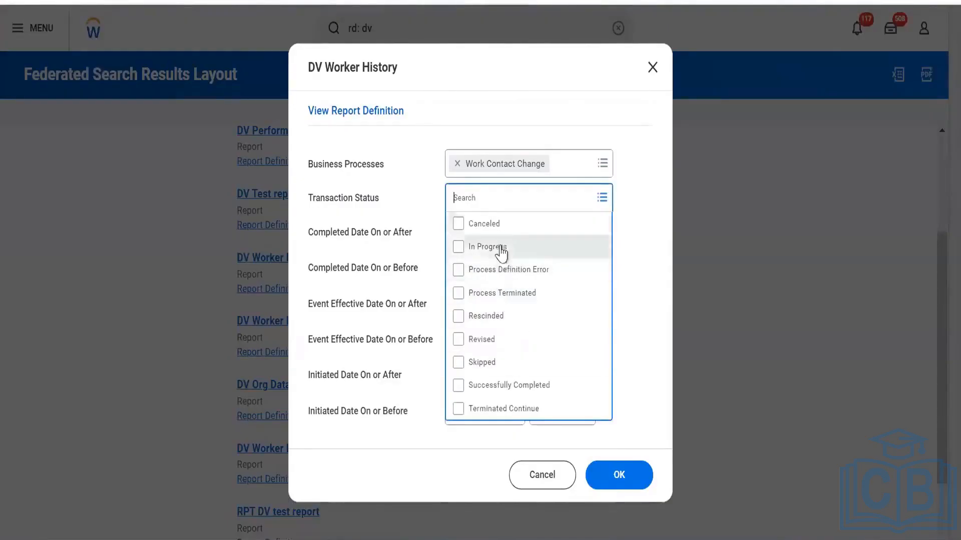
click(498, 386)
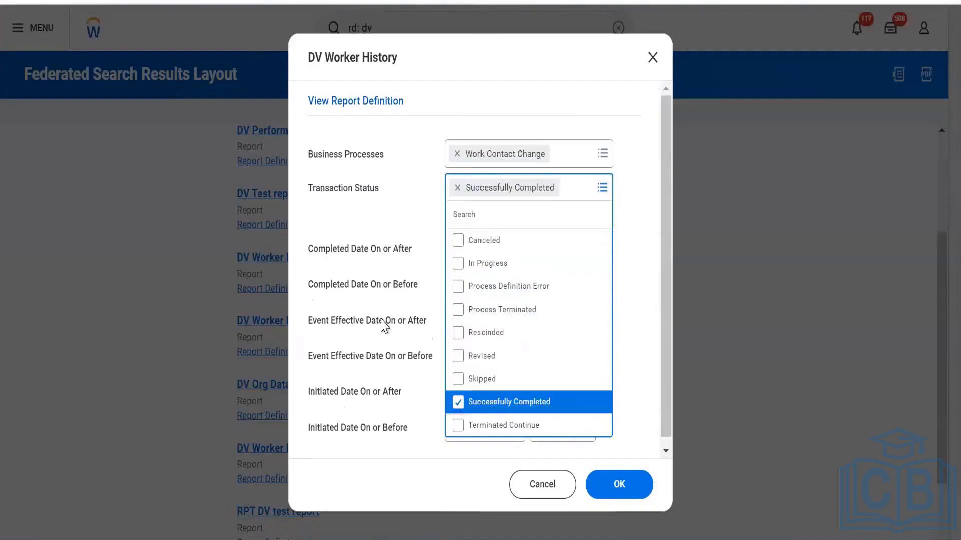
click(383, 285)
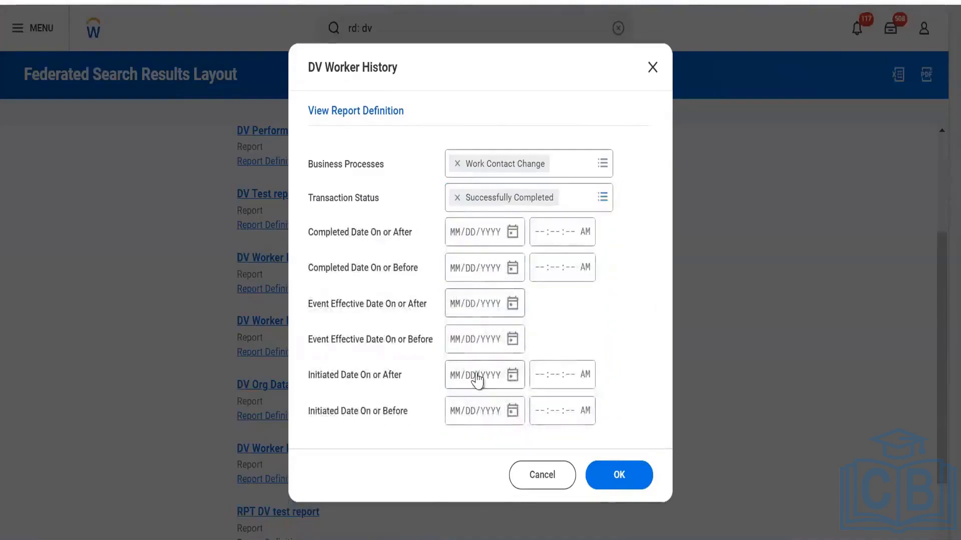
double_click(513, 304)
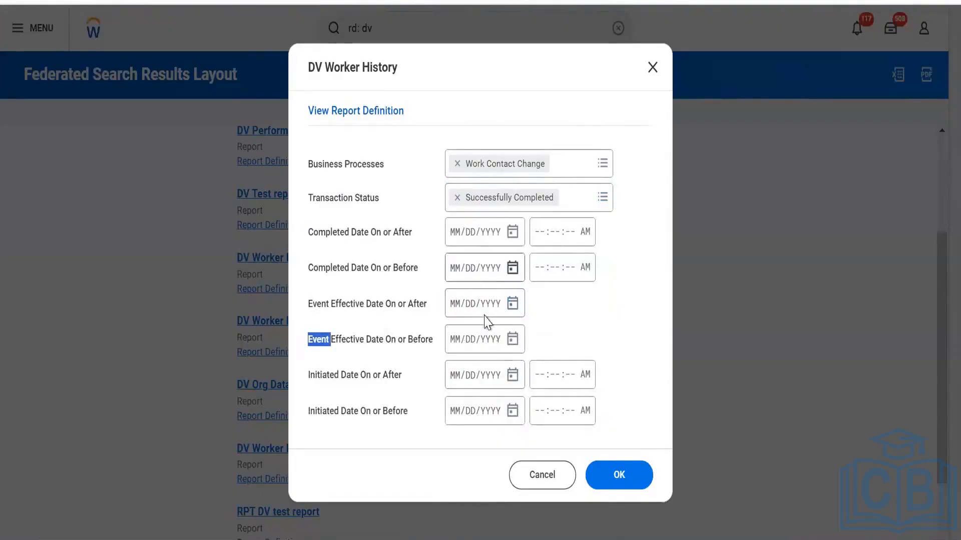
click(453, 312)
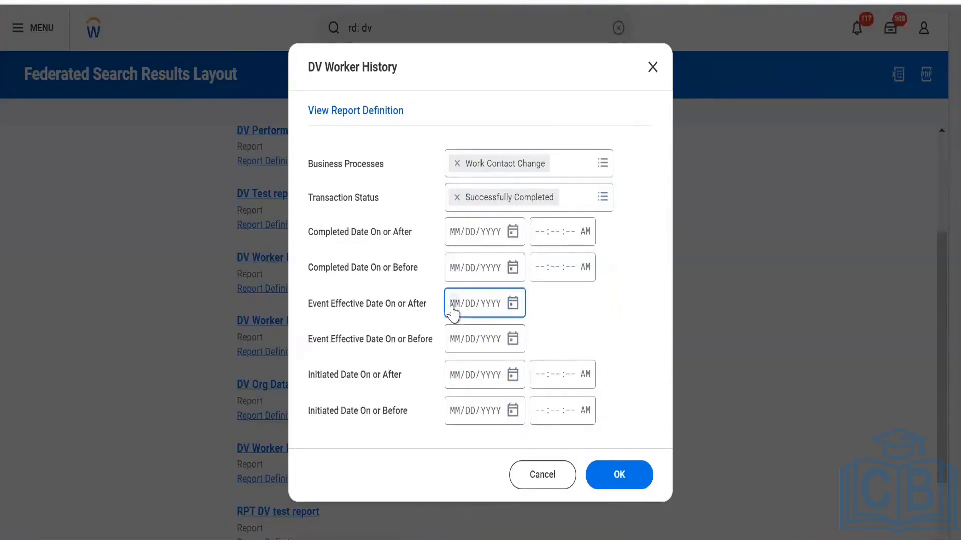
text(01/01/2024)
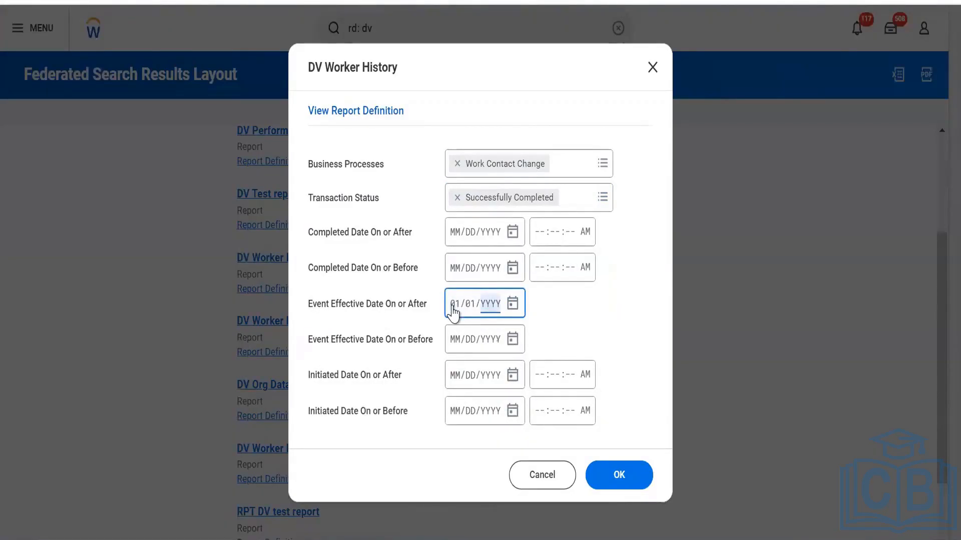
click(593, 324)
click(602, 472)
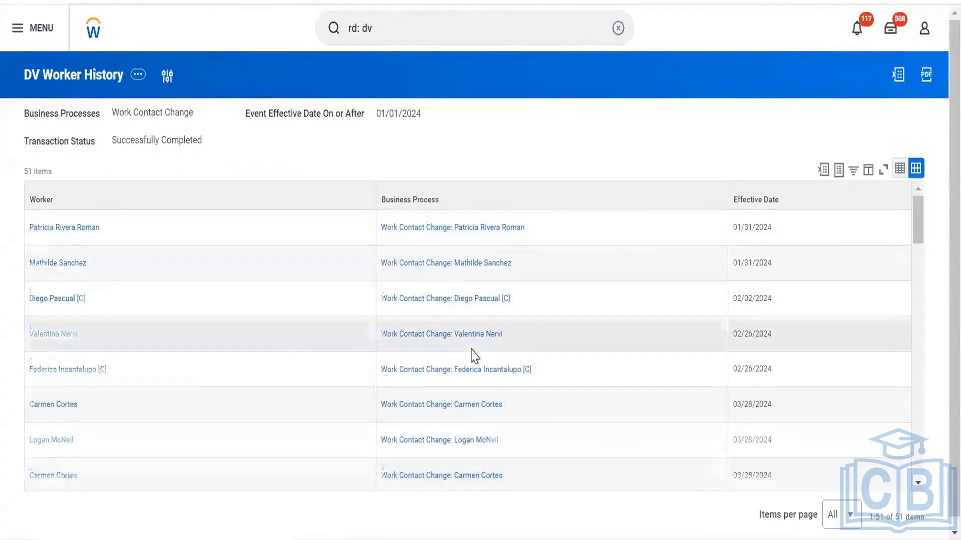
scroll(414, 355, down, 5)
scroll(414, 353, up, 5)
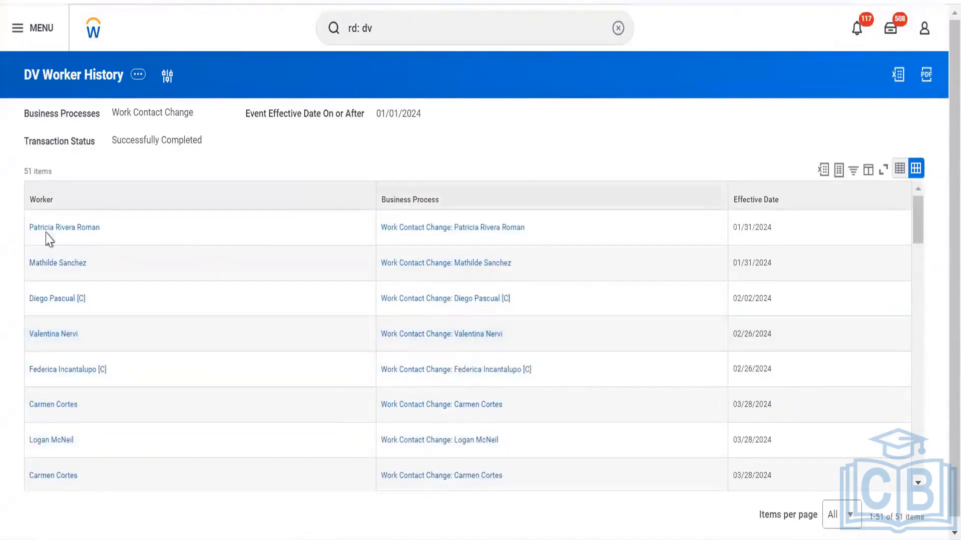
click(404, 228)
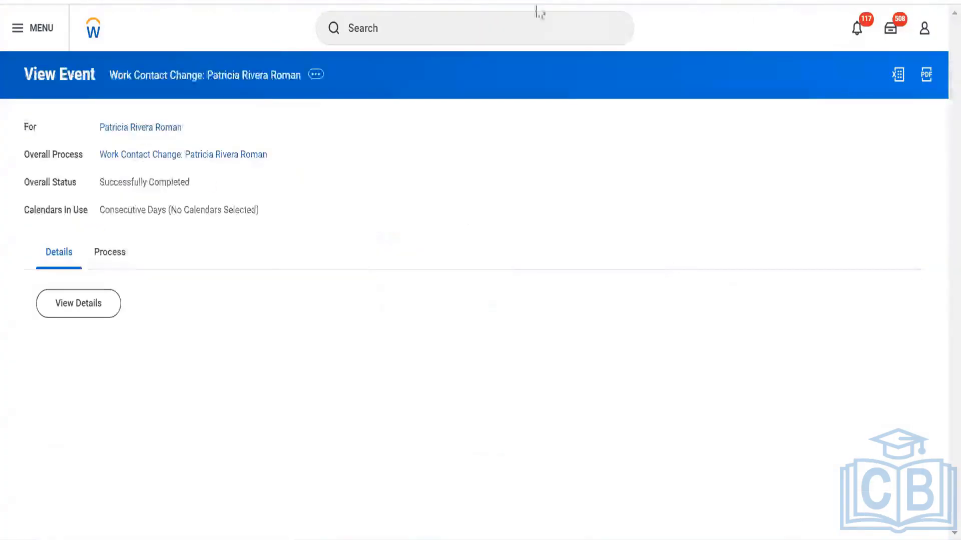
click(79, 304)
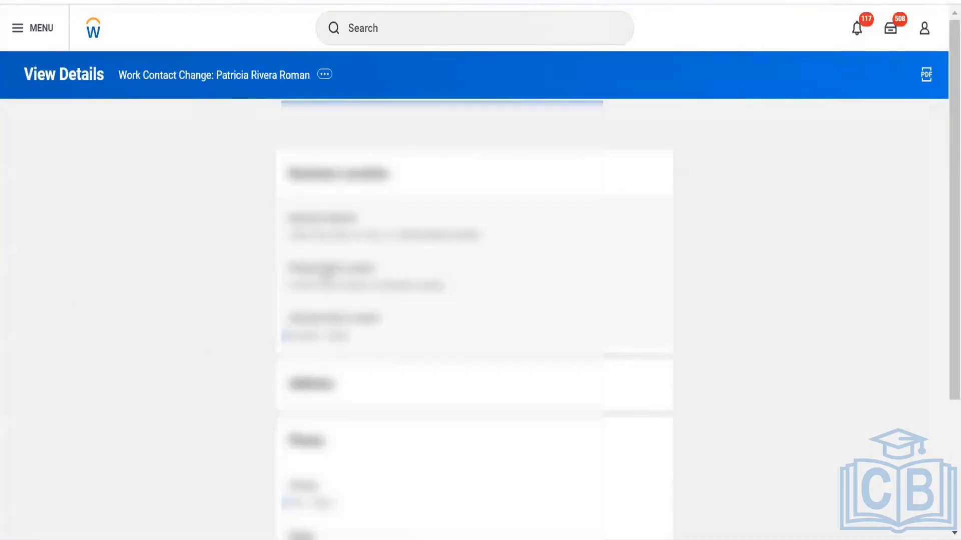
scroll(327, 270, down, 2)
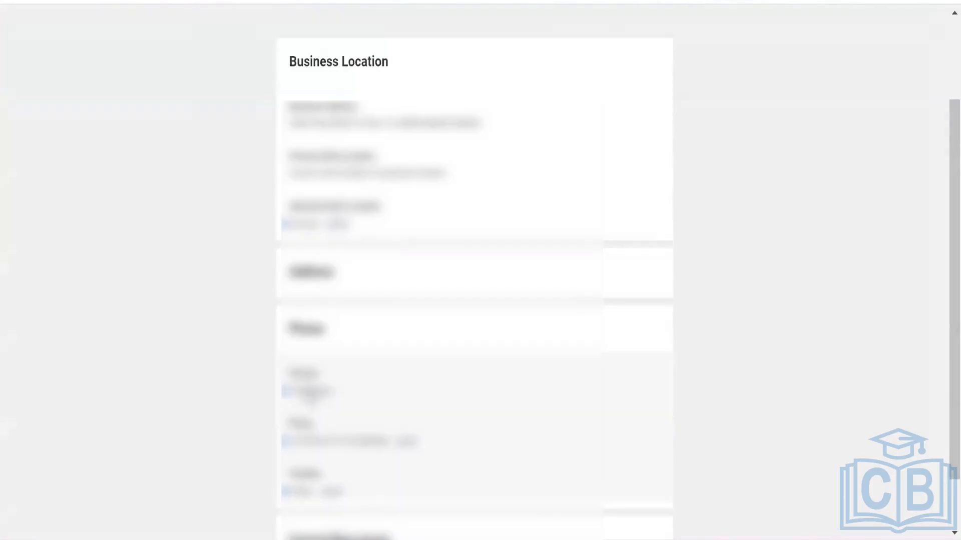
scroll(311, 396, down, 1)
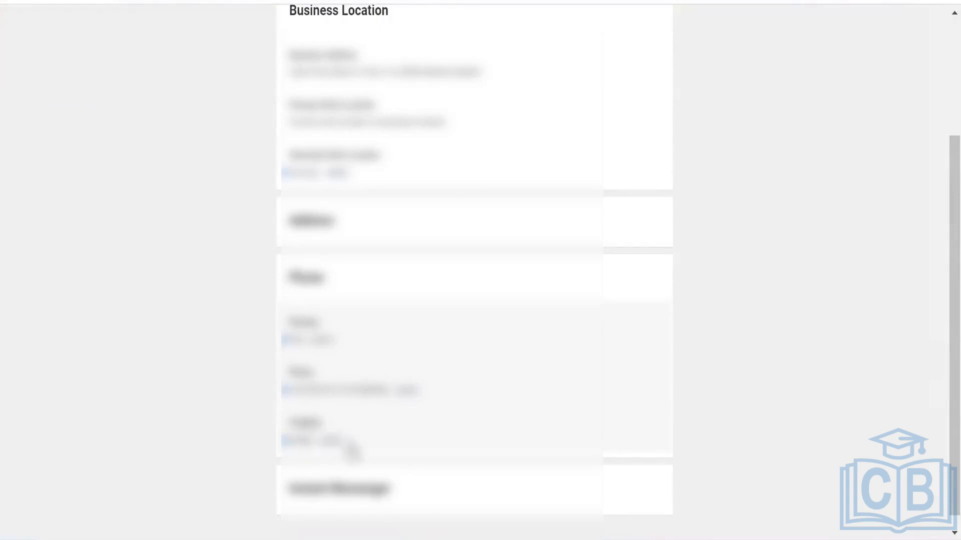
scroll(352, 451, down, 1)
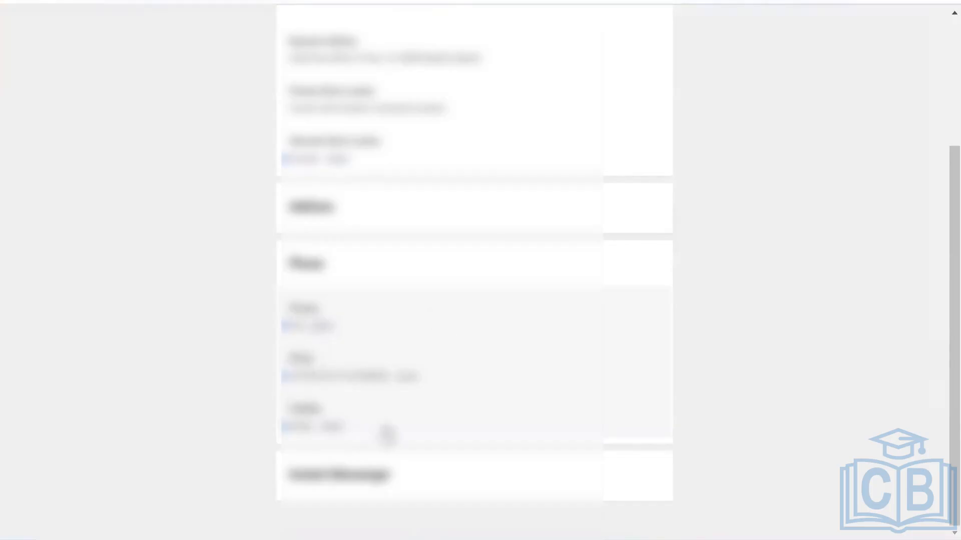
scroll(387, 435, up, 4)
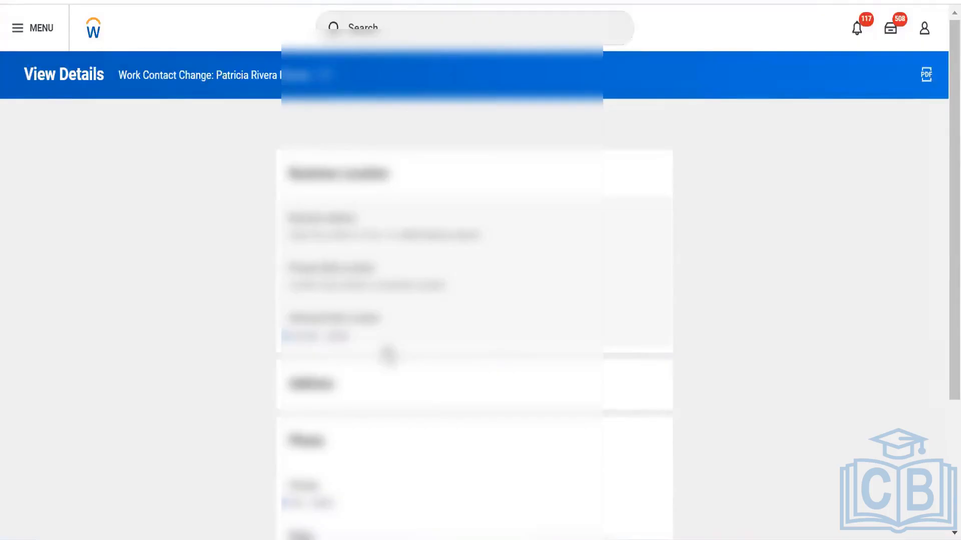
scroll(388, 355, down, 4)
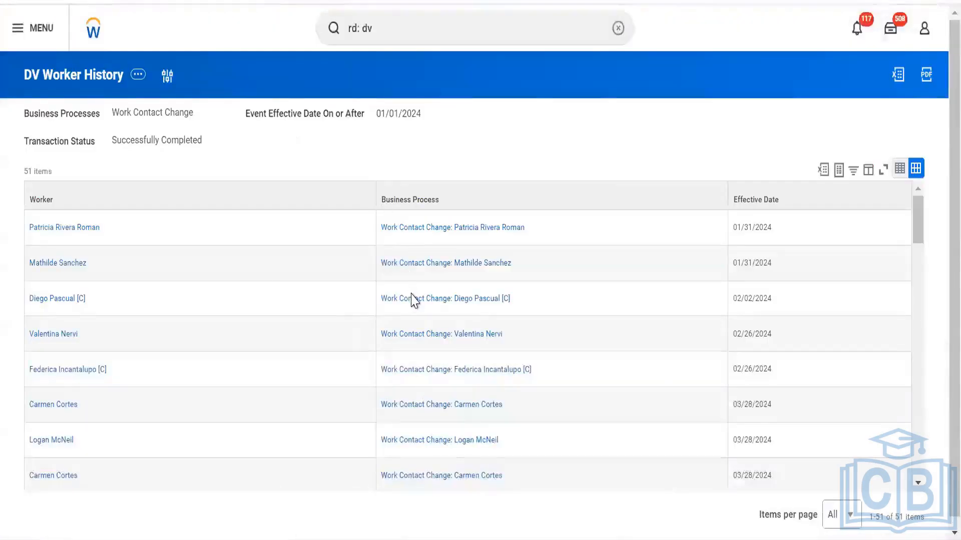
click(411, 298)
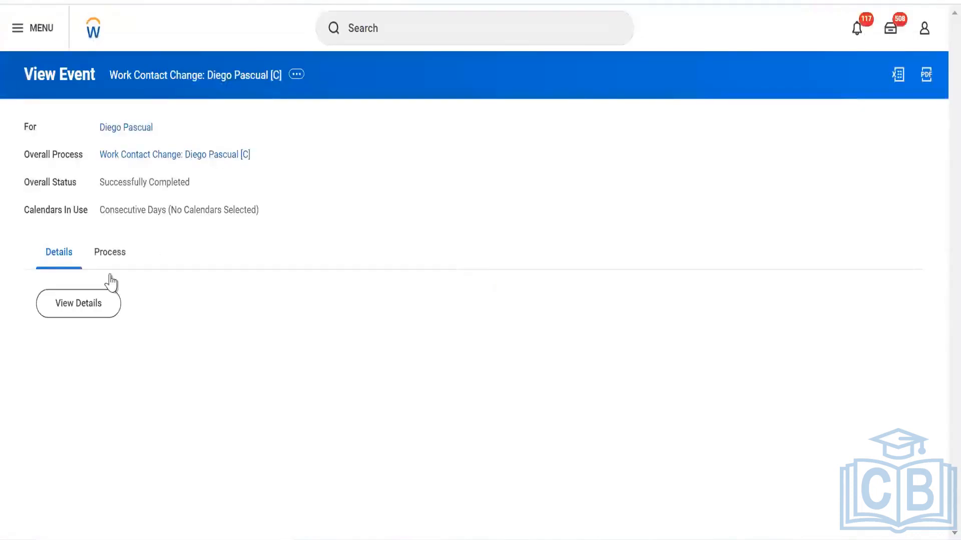
click(67, 303)
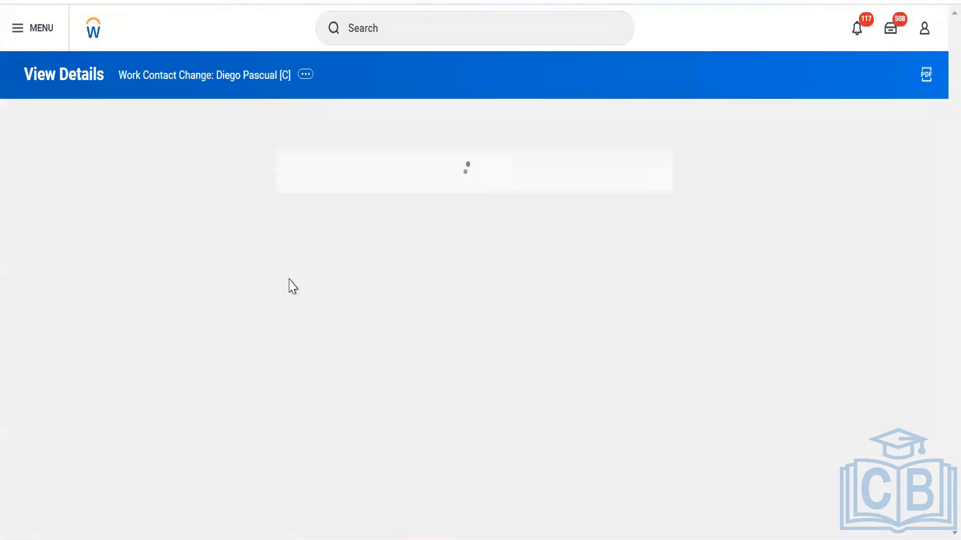
scroll(293, 286, down, 3)
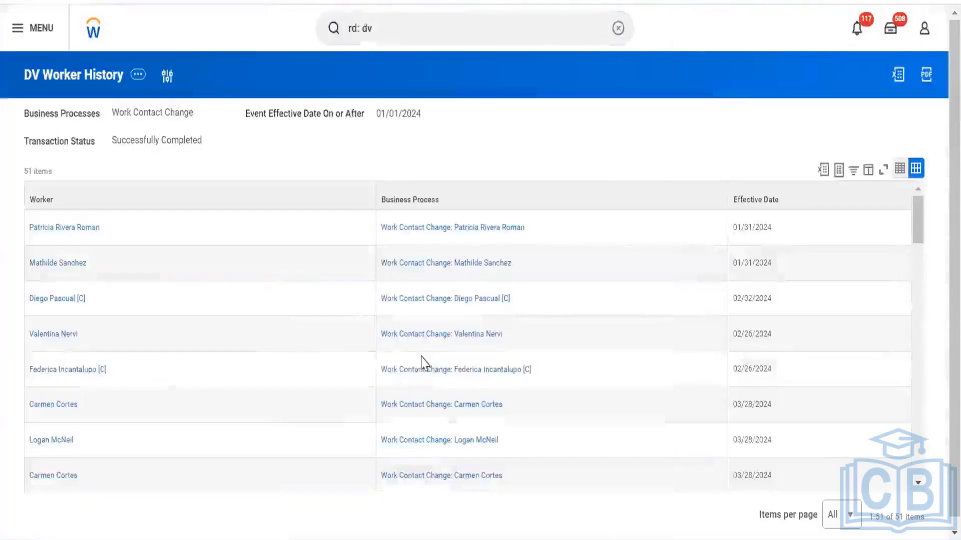
scroll(422, 363, down, 5)
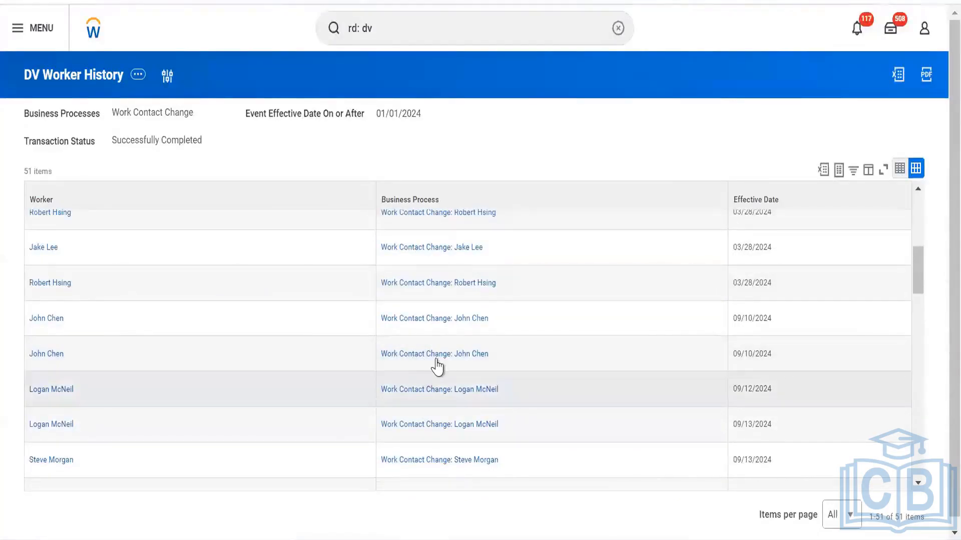
click(436, 360)
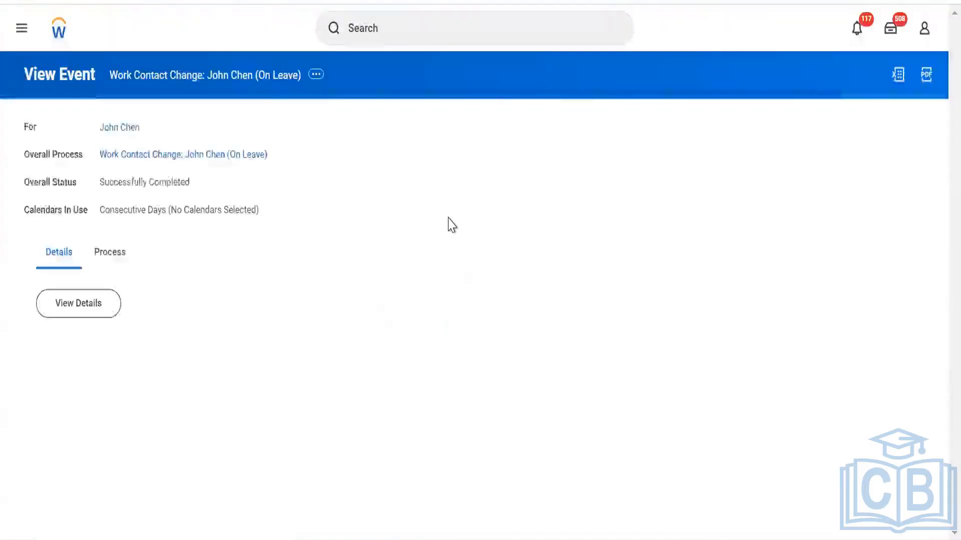
click(90, 308)
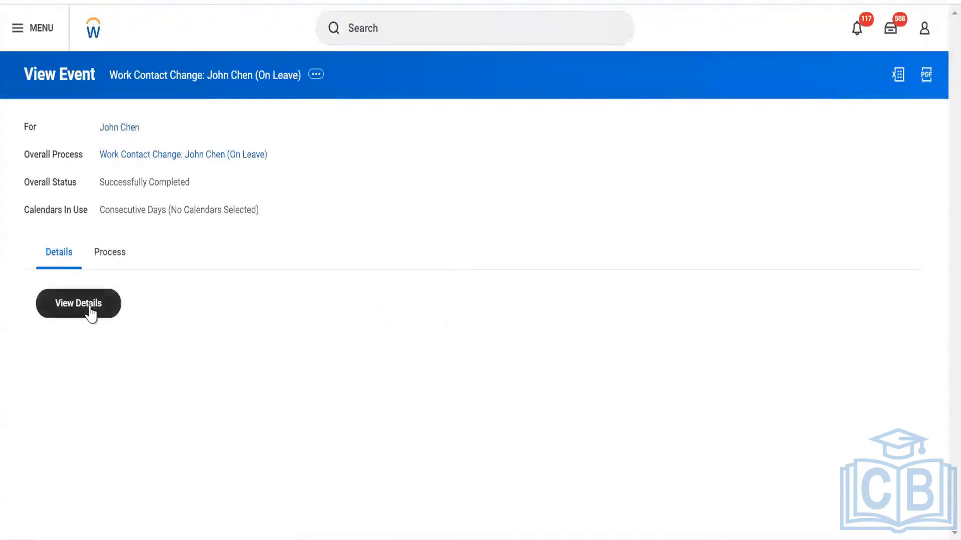
scroll(90, 314, down, 1)
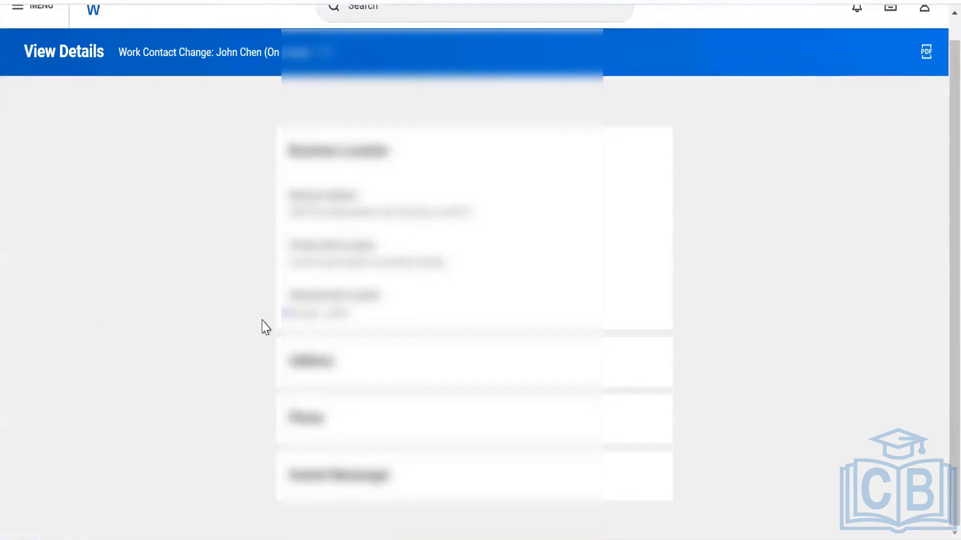
scroll(262, 328, up, 1)
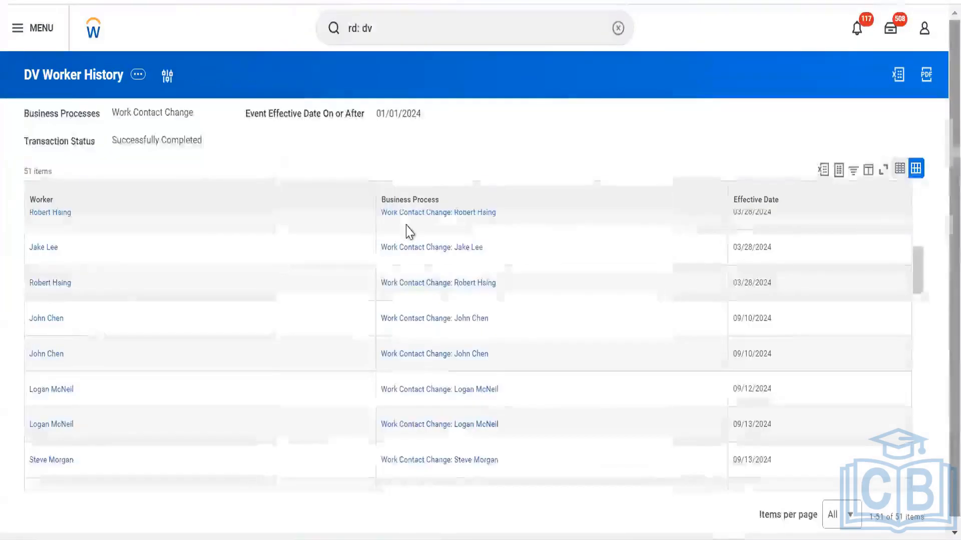
scroll(425, 300, down, 5)
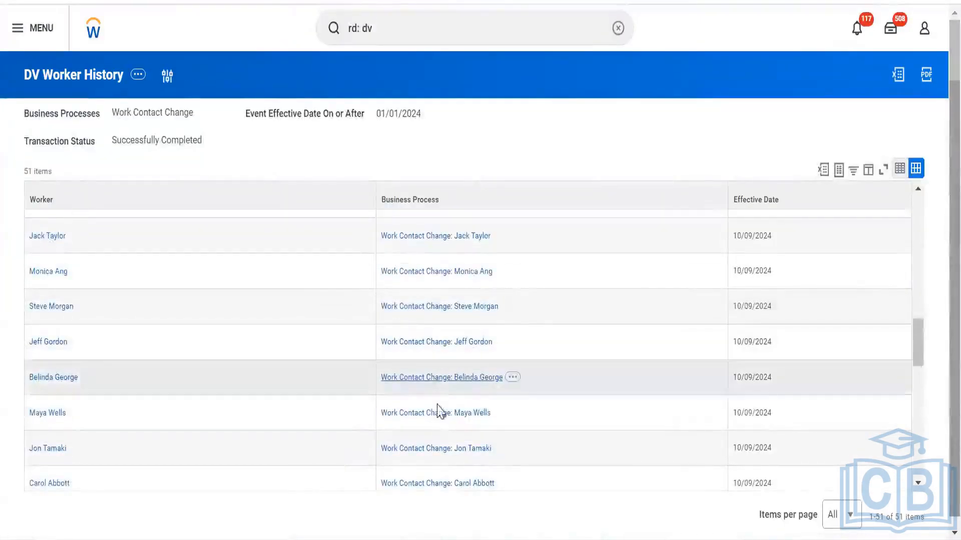
View full details of the 10/09/2024 contact change, then go back to the DV Worker History report.
click(439, 414)
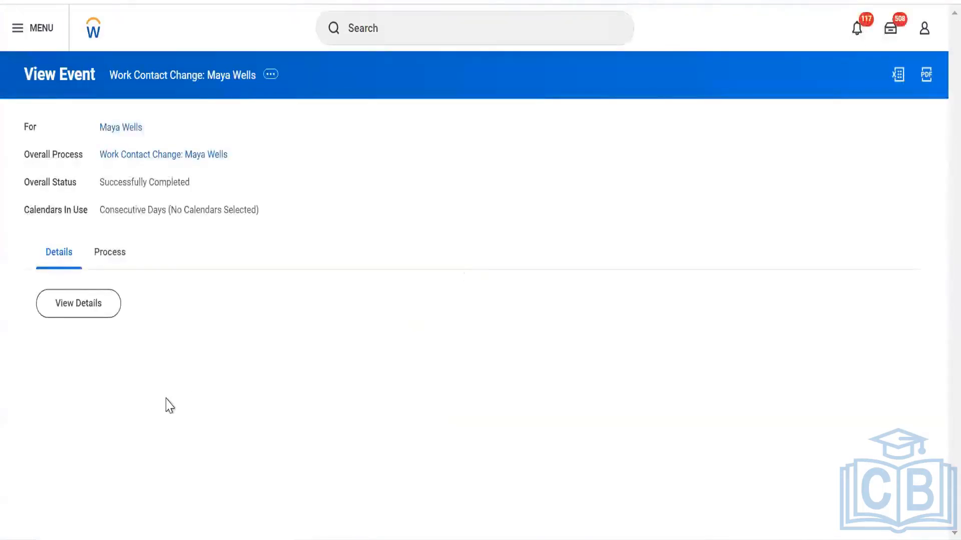
click(77, 306)
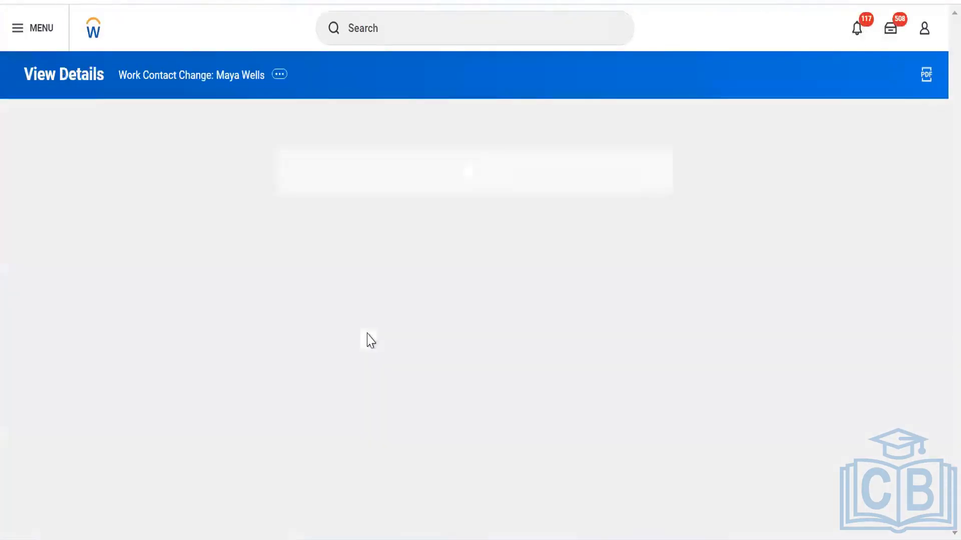
scroll(369, 342, down, 1)
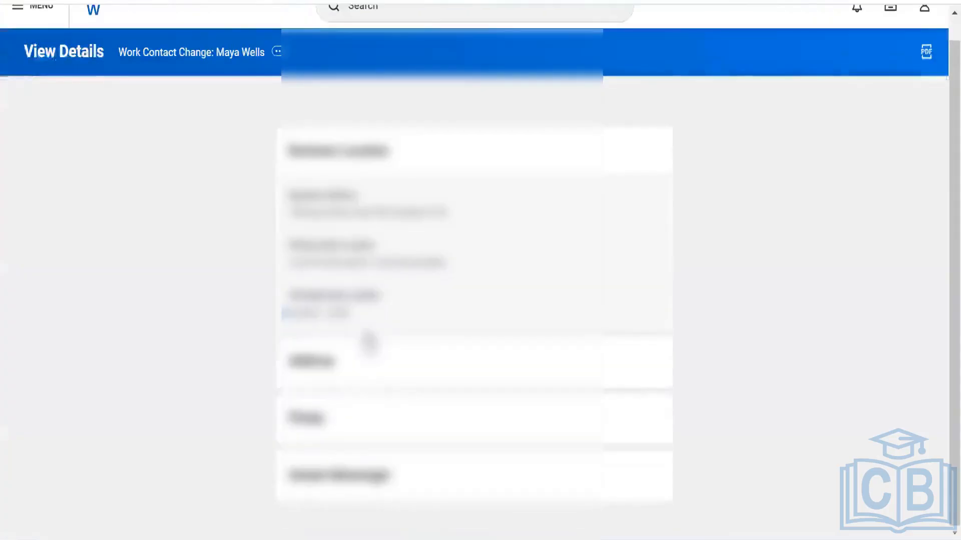
scroll(369, 342, up, 1)
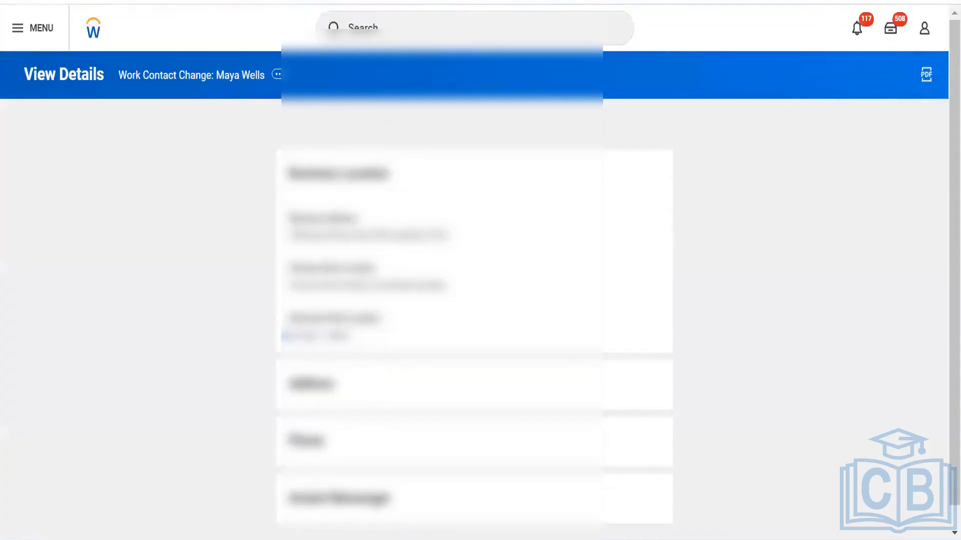
click(581, 1)
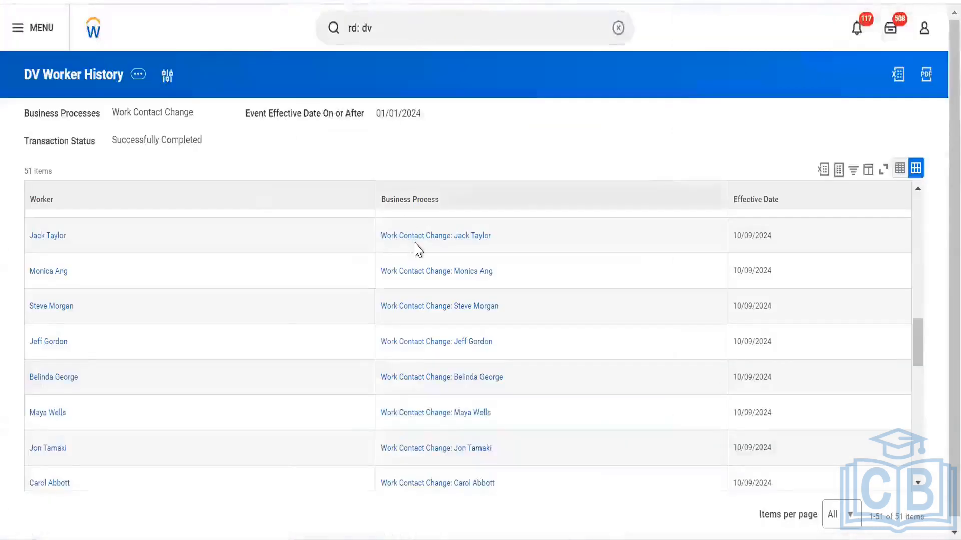
scroll(415, 249, down, 5)
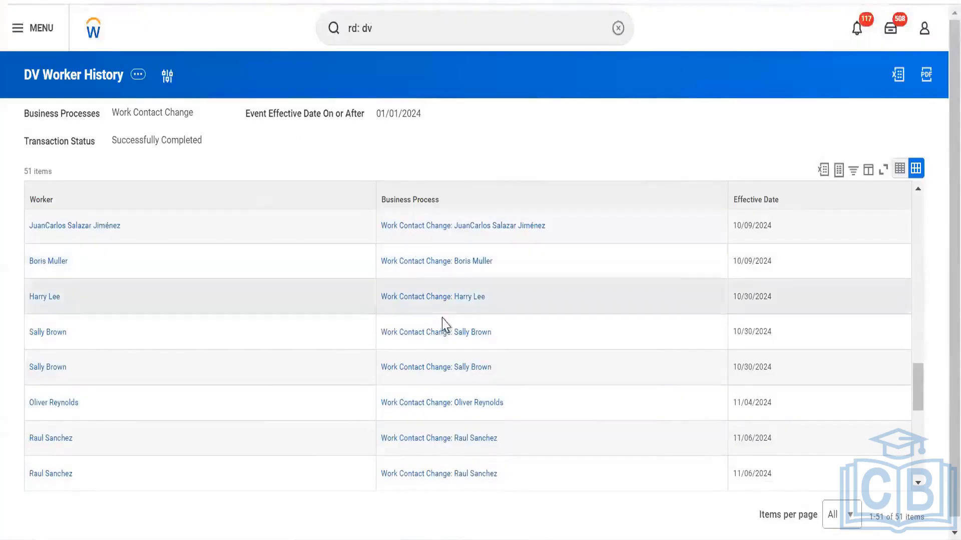
Review the 10/30/2024 Work Contact Change details, then close that tab back to the report.
click(446, 301)
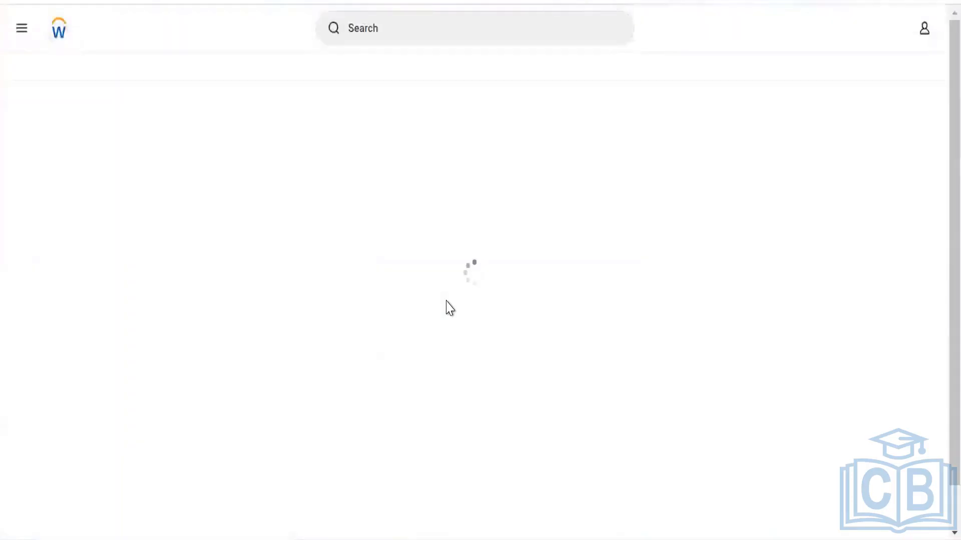
click(60, 300)
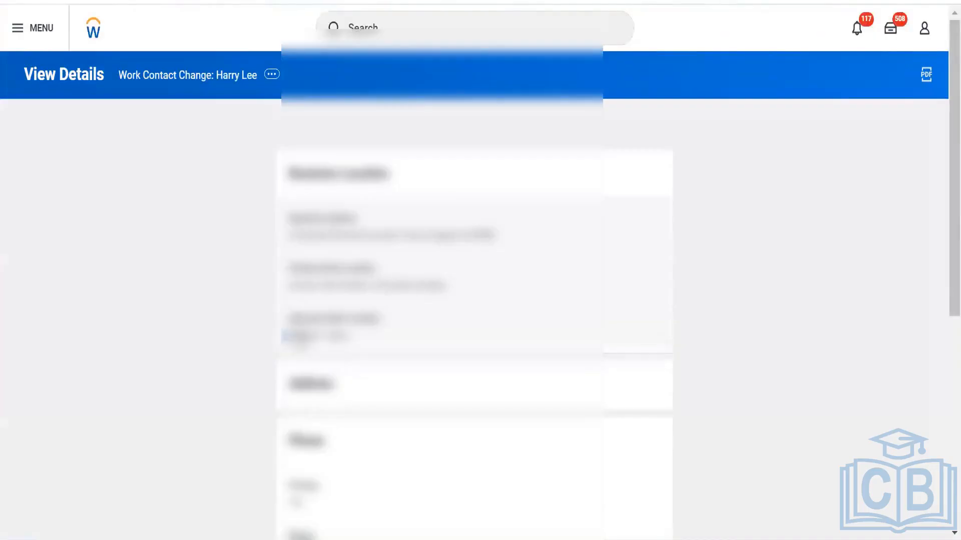
scroll(298, 336, down, 8)
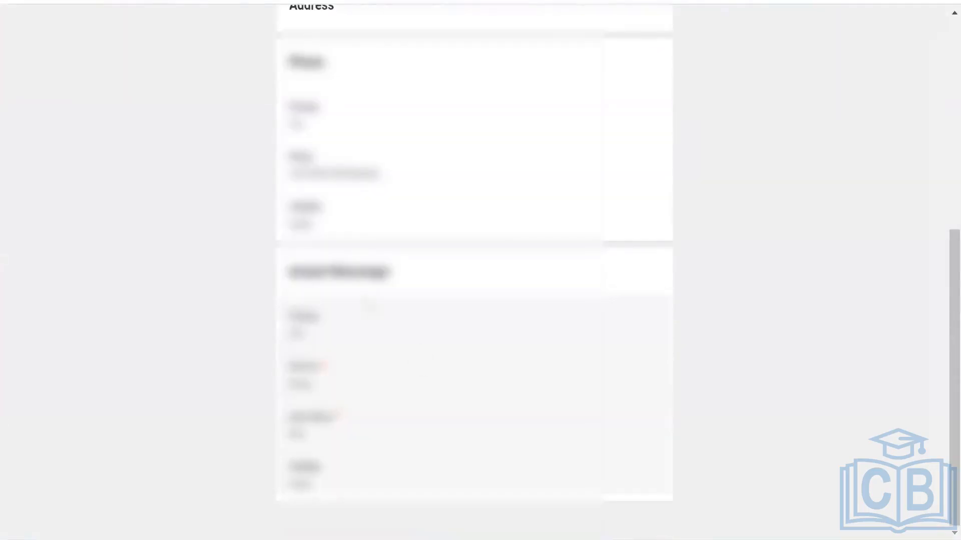
scroll(365, 310, up, 3)
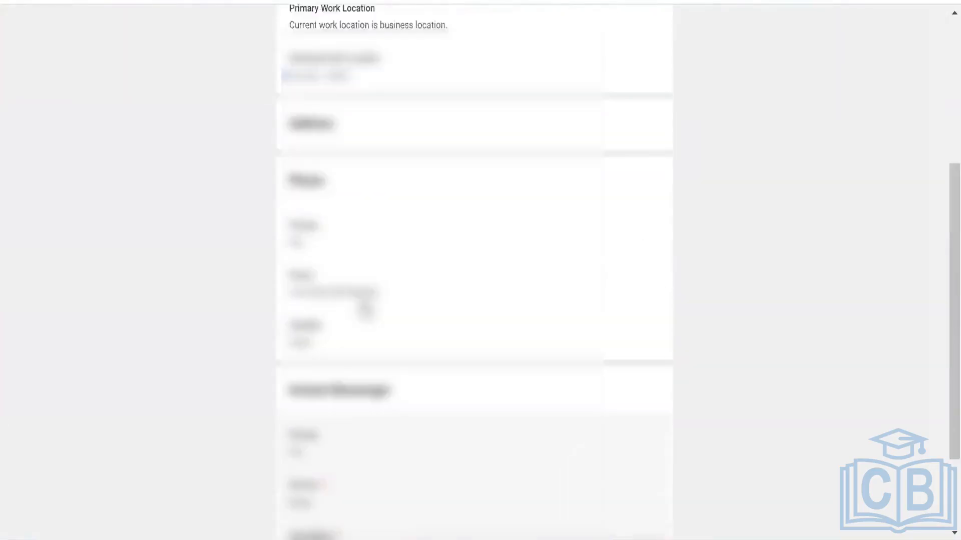
scroll(346, 158, up, 5)
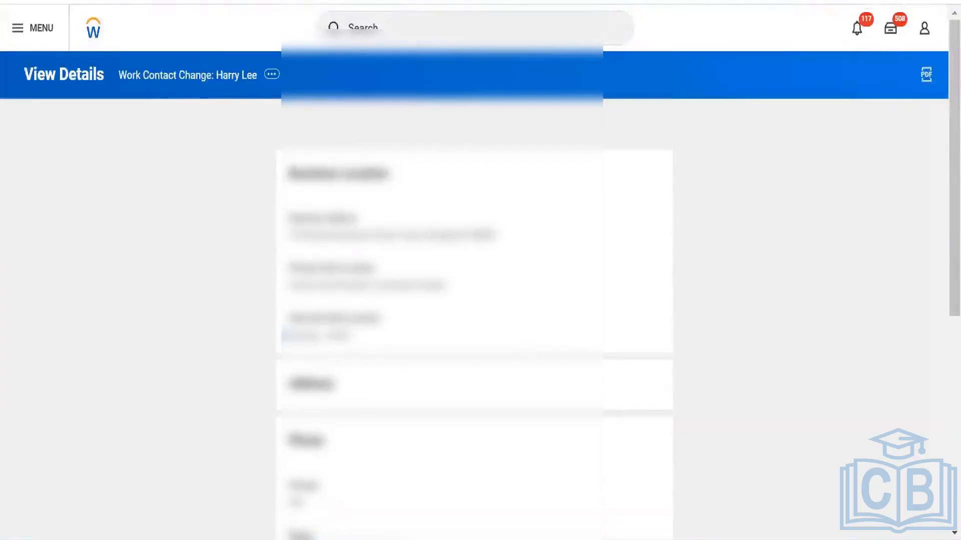
key(ctrl+w)
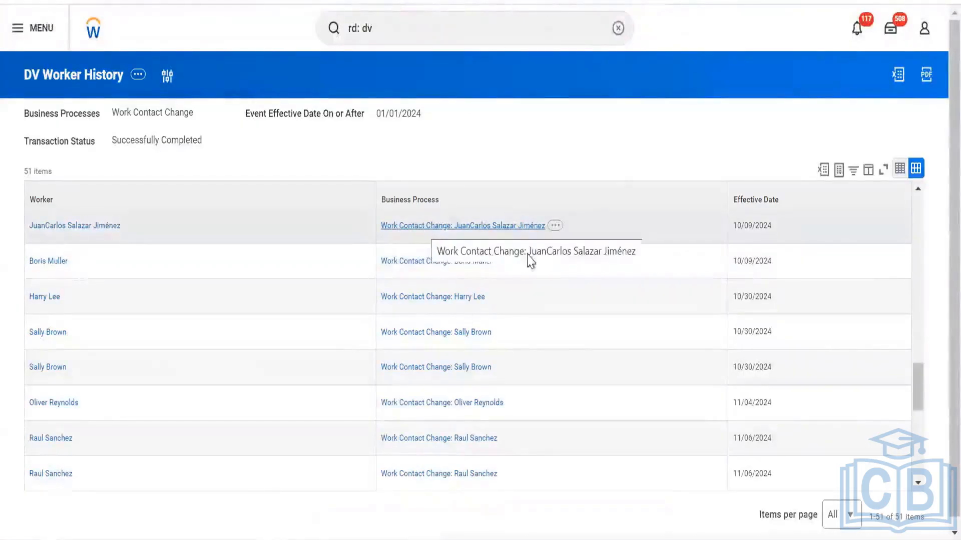
scroll(453, 319, down, 5)
scroll(454, 314, up, 20)
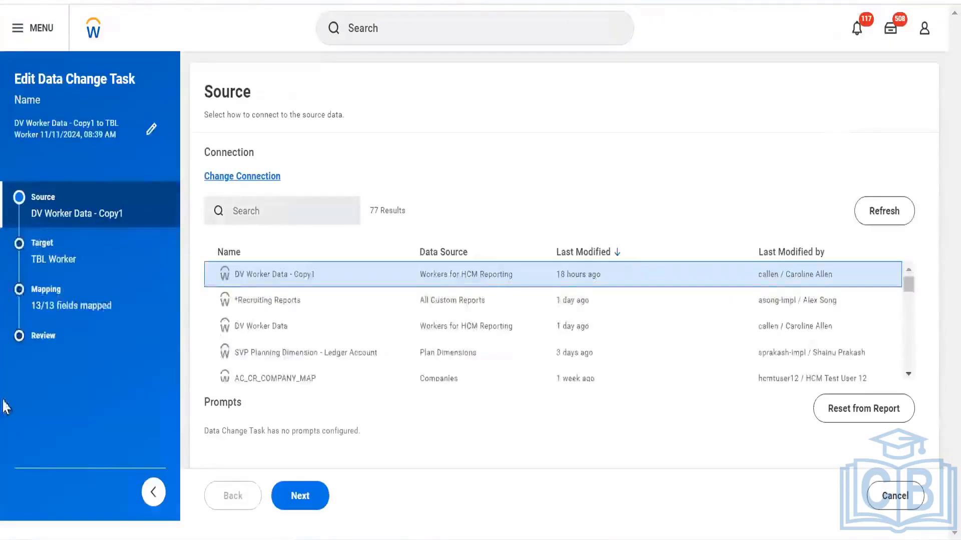
Step through Mapping and Review, then cancel the task edit and discard unsaved changes.
click(76, 318)
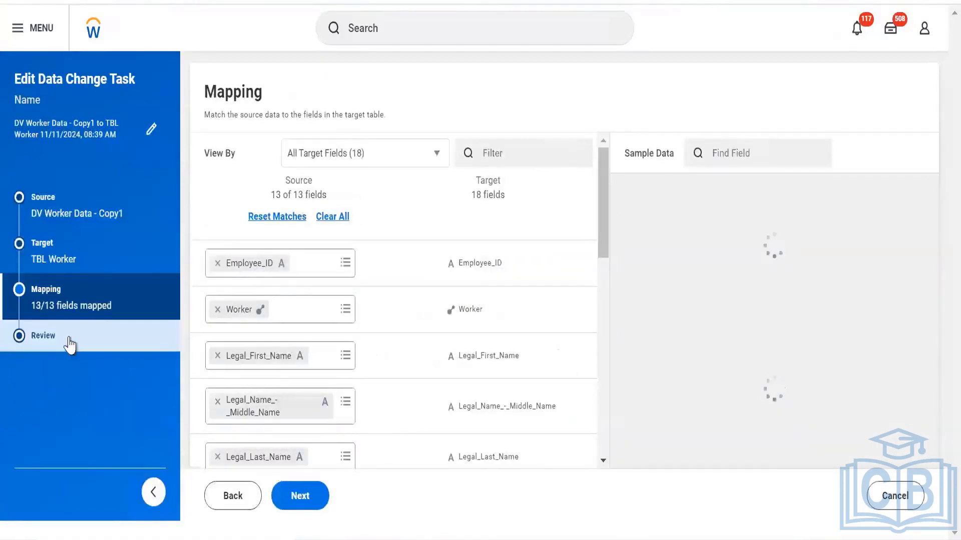
click(70, 344)
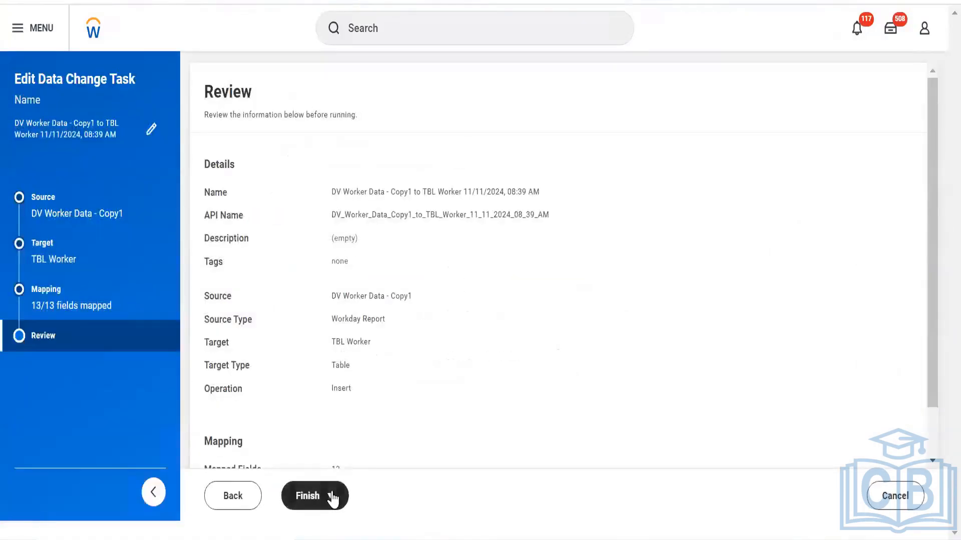
click(332, 497)
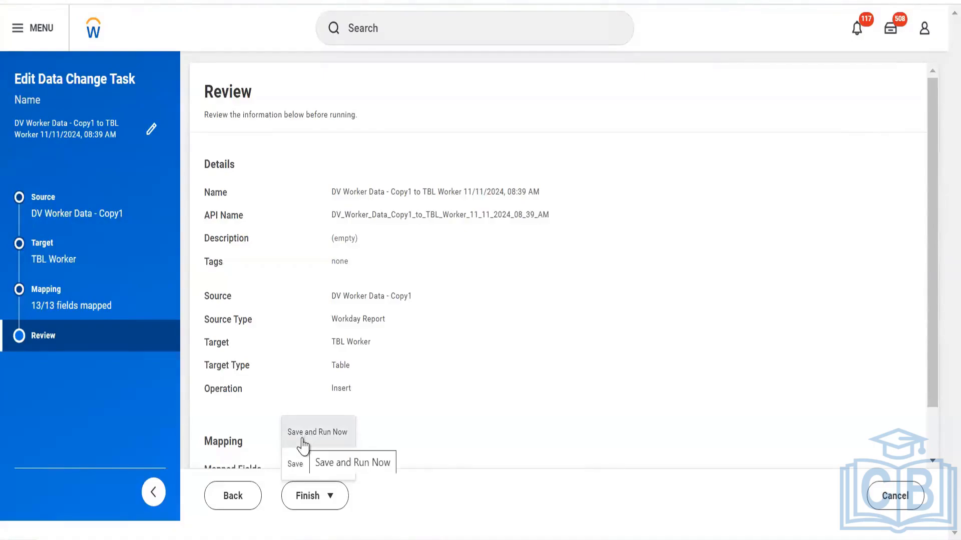
click(898, 502)
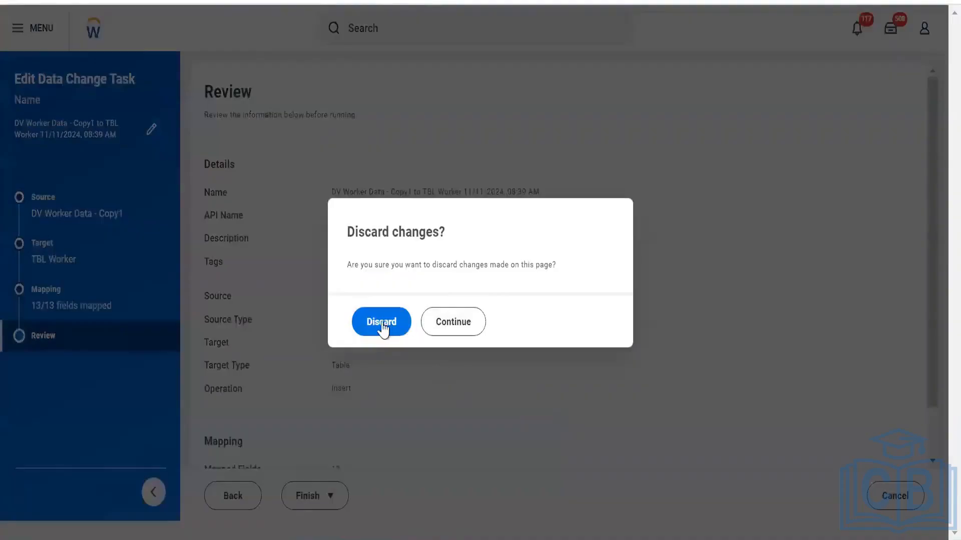
click(383, 325)
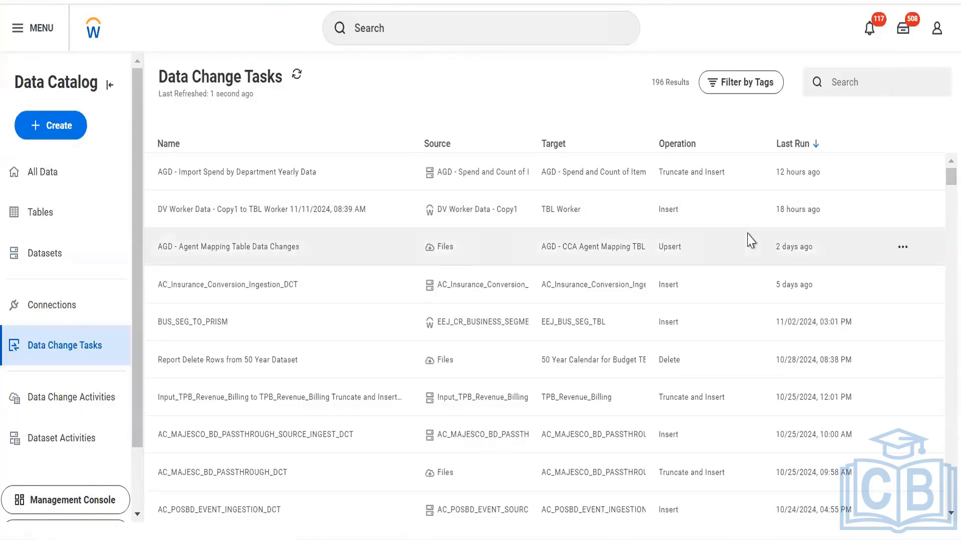
Filter Data Change Activities by Status to Warning and Failed.
key(ctrl+plus)
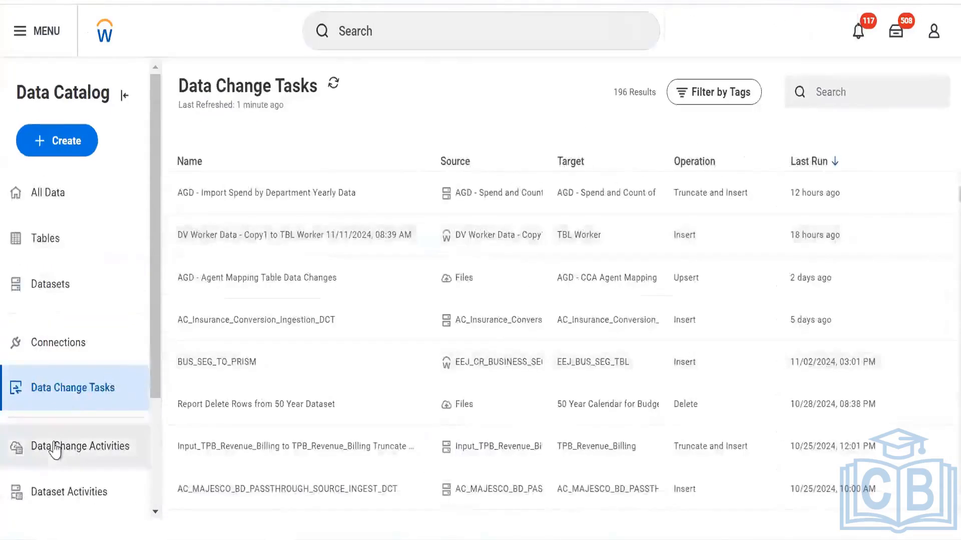
click(56, 450)
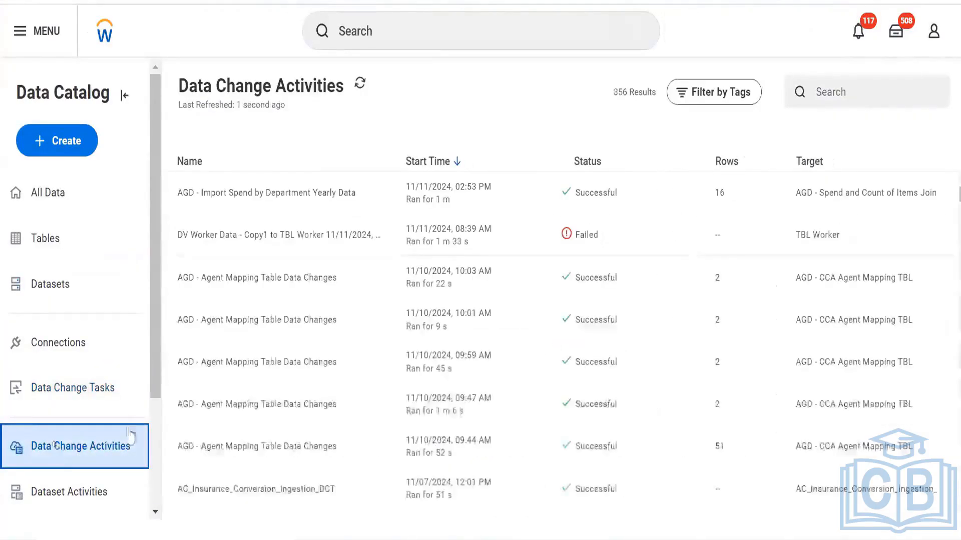
click(589, 162)
click(598, 382)
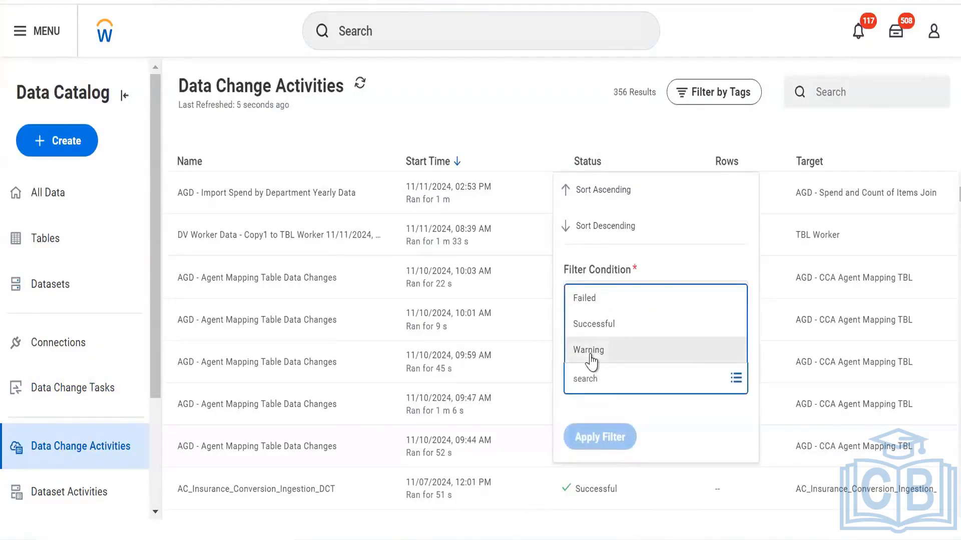
click(592, 351)
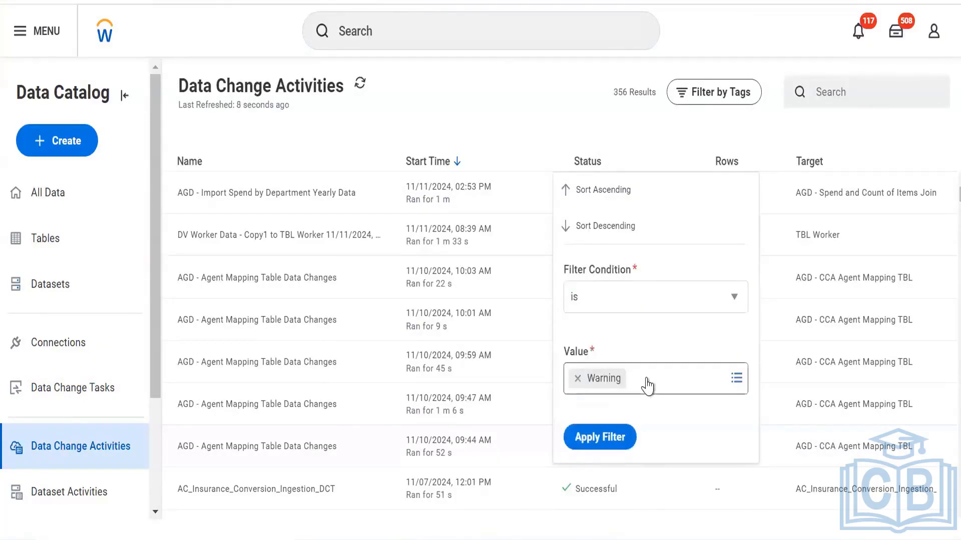
click(634, 367)
click(608, 331)
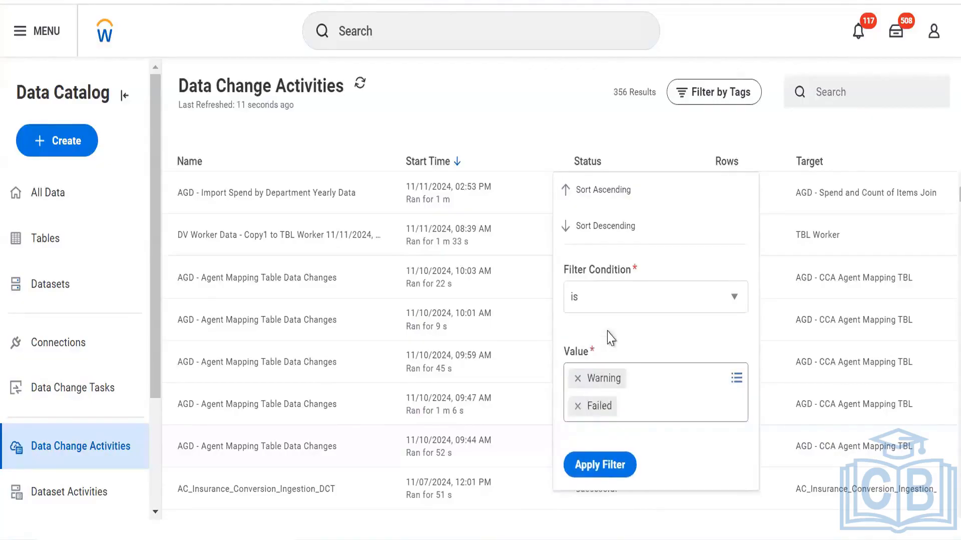
click(612, 474)
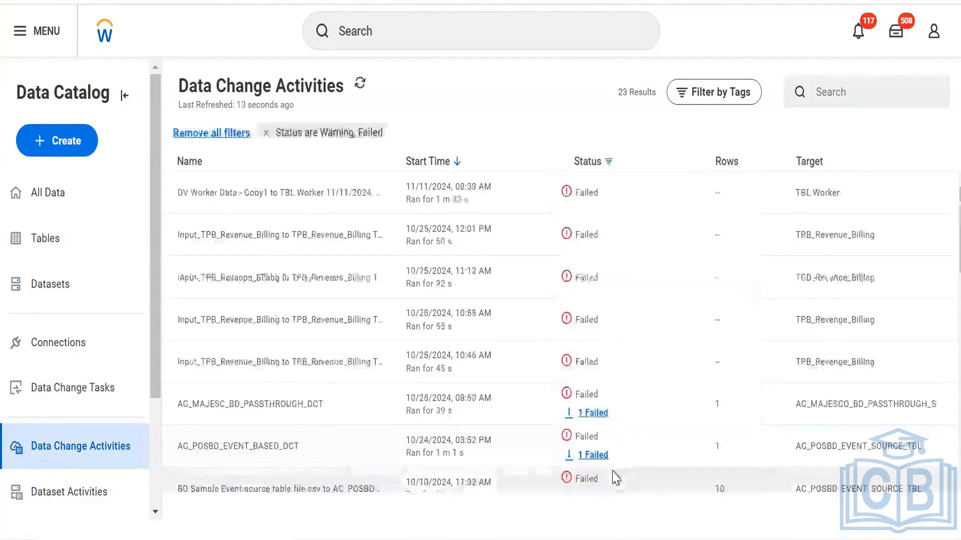
Open the Data Load Error details of the failed revenue billing load.
scroll(646, 440, down, 4)
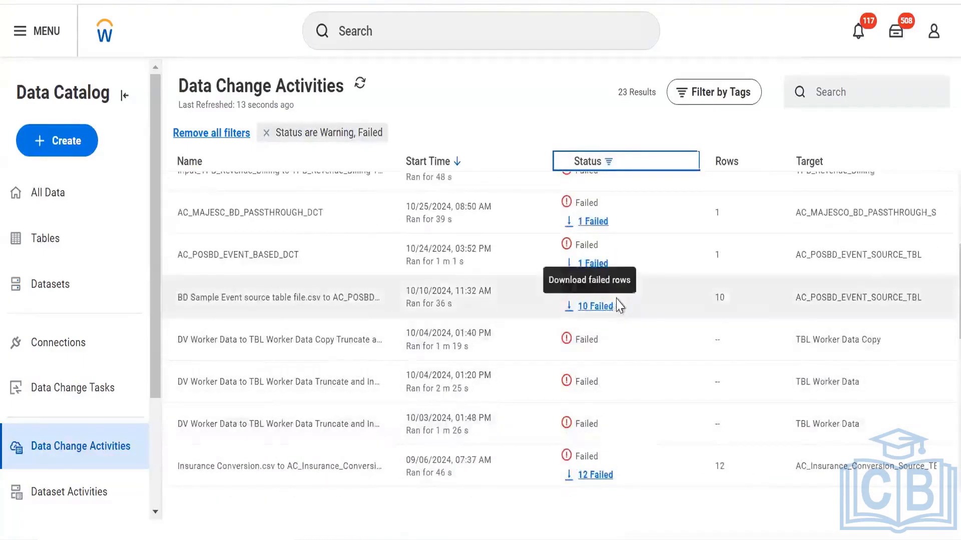
scroll(656, 314, up, 4)
click(589, 254)
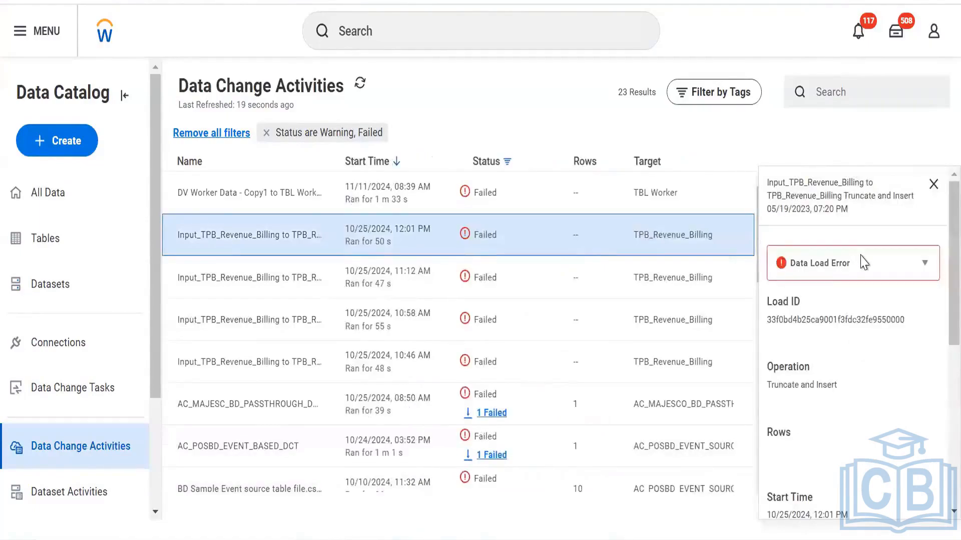
Read the revenue billing load's data load error message, then collapse it.
click(864, 261)
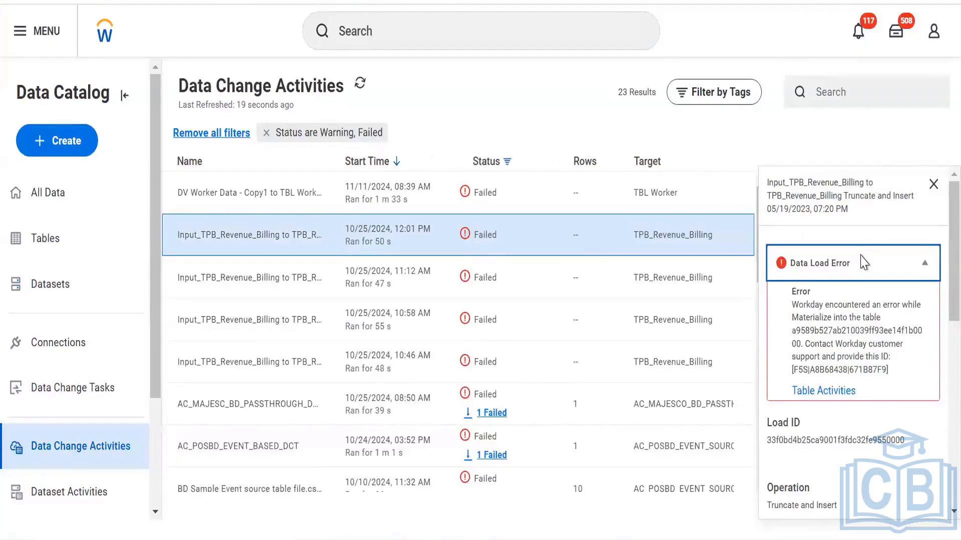
click(864, 261)
click(864, 262)
click(918, 266)
Open the spend categories emissions import's warning and download its 2 failed rows.
scroll(688, 273, down, 3)
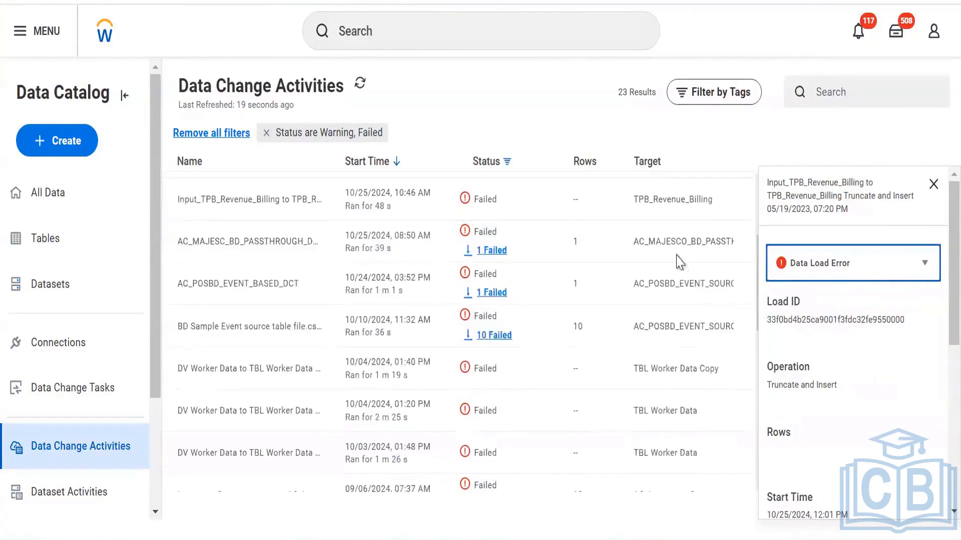
scroll(683, 390, down, 5)
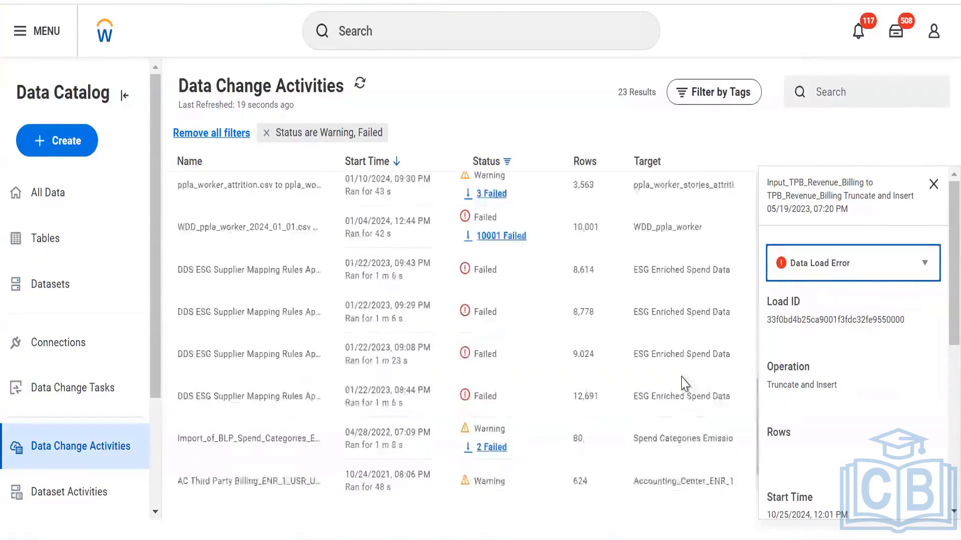
click(688, 429)
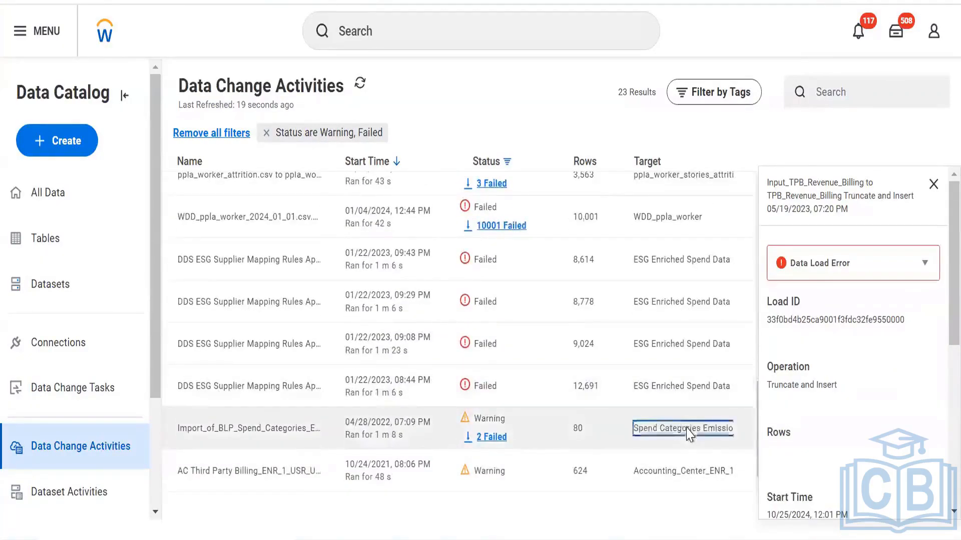
click(688, 429)
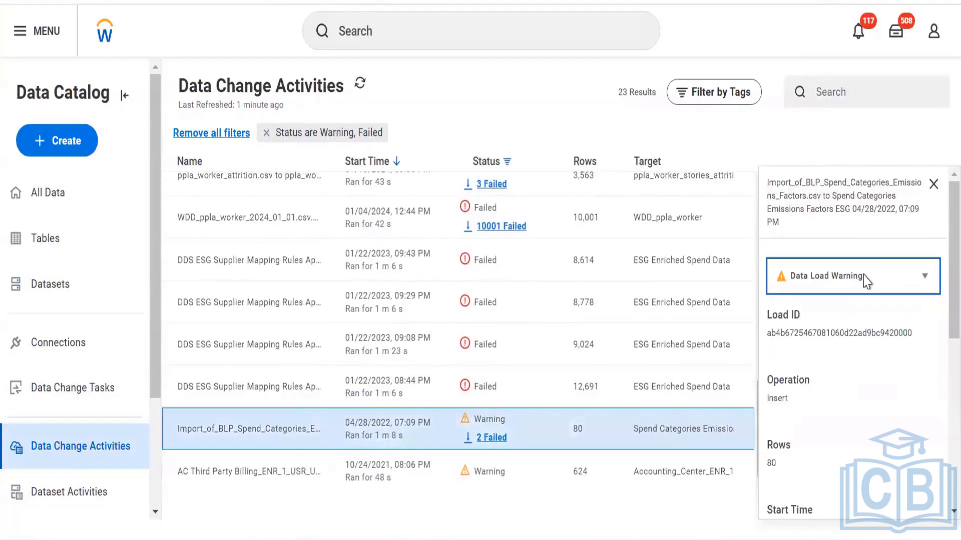
click(866, 282)
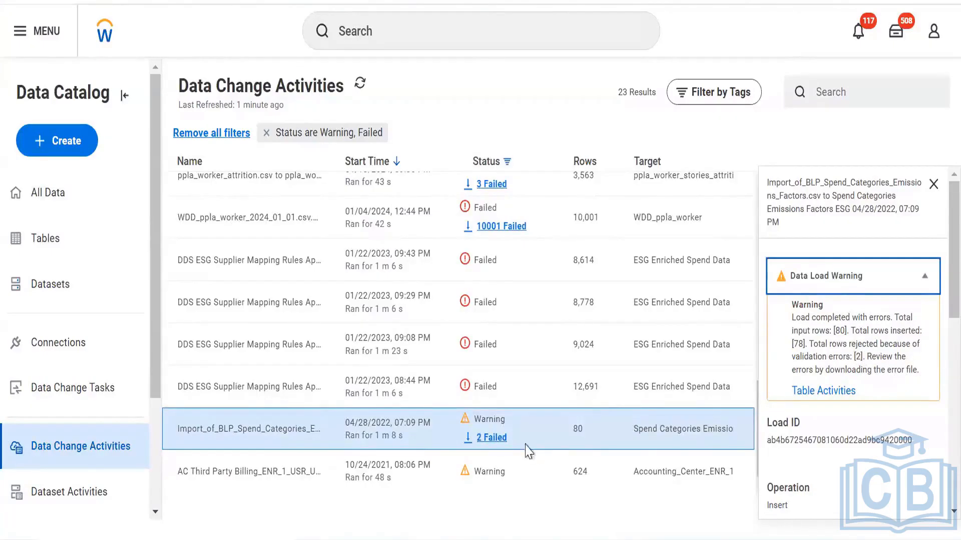
click(492, 443)
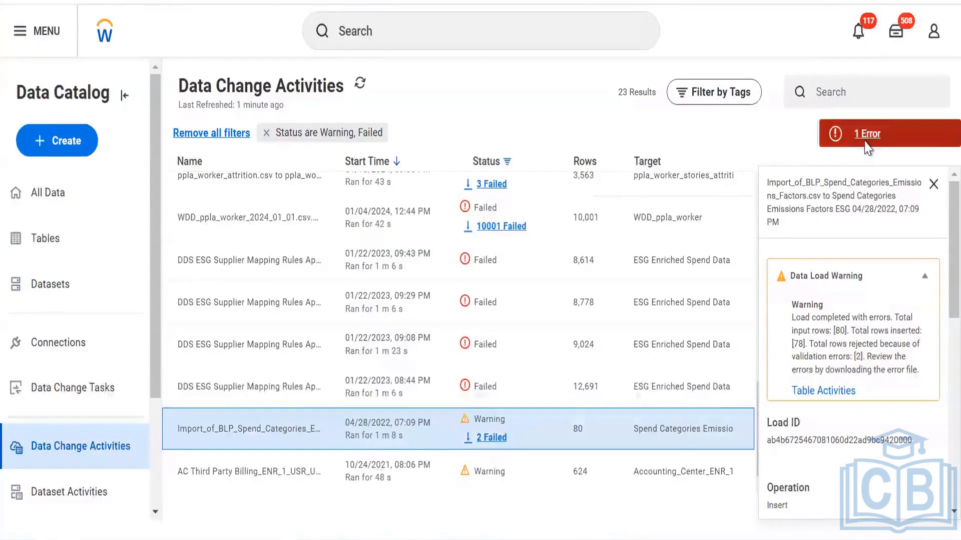
Dismiss the server error, reload the Warning/Failed list, and expand the ppla_worker_attrition load warning.
click(866, 143)
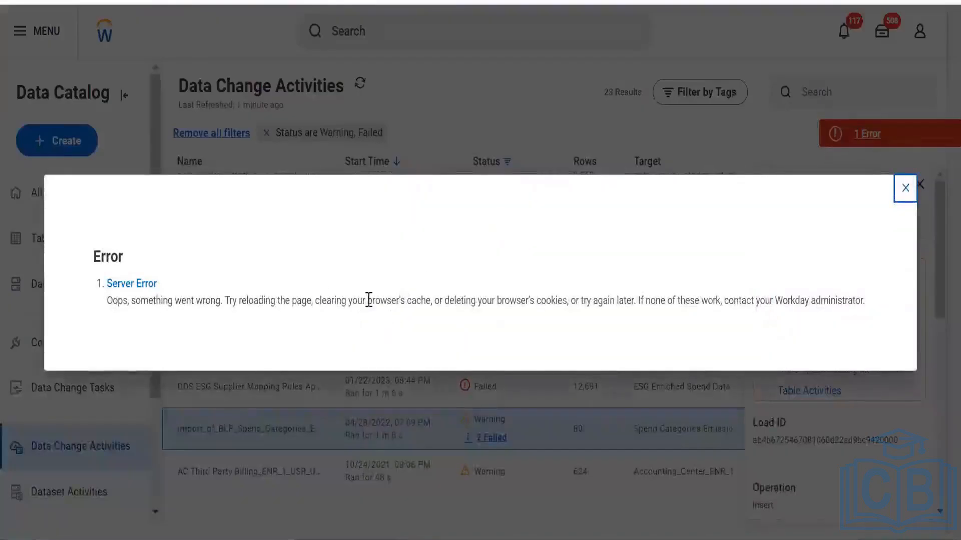
click(905, 188)
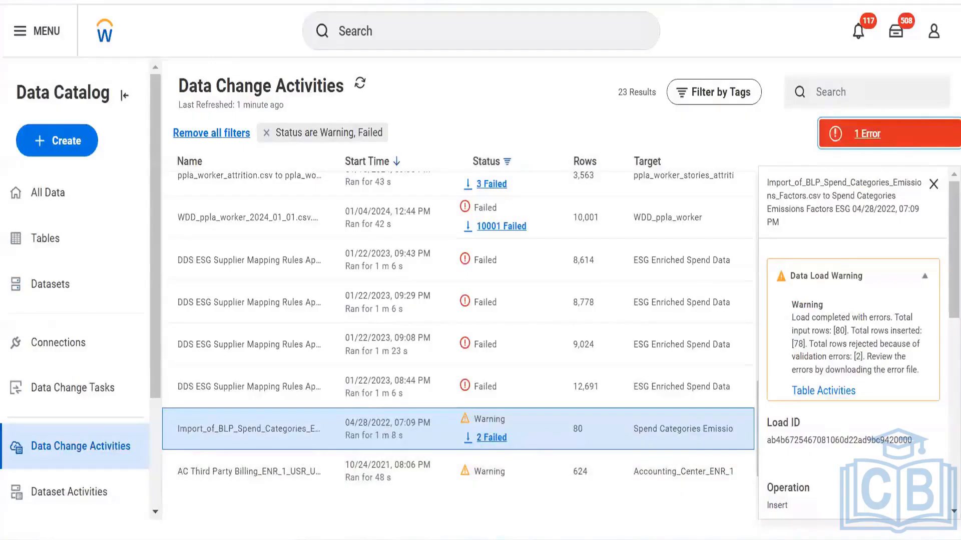
click(273, 130)
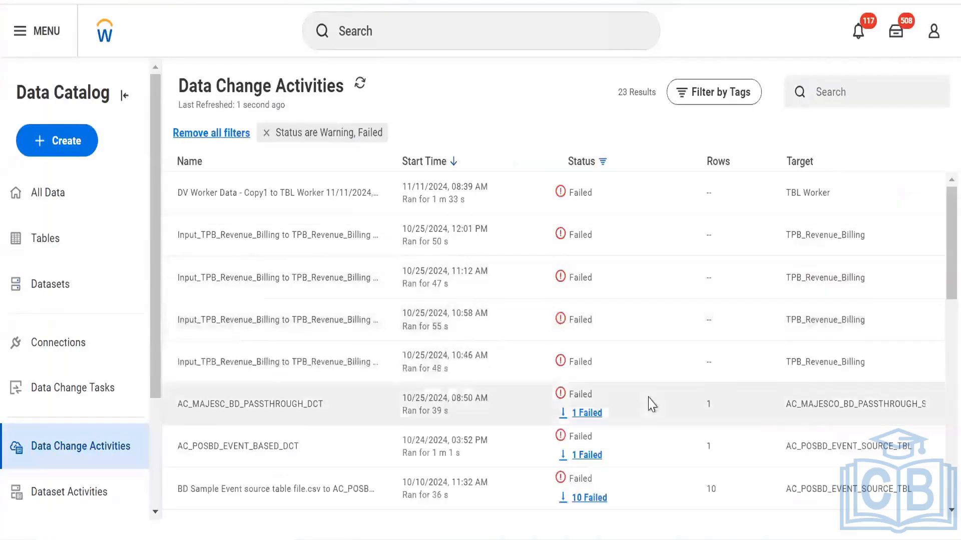
scroll(650, 403, down, 4)
scroll(649, 401, down, 4)
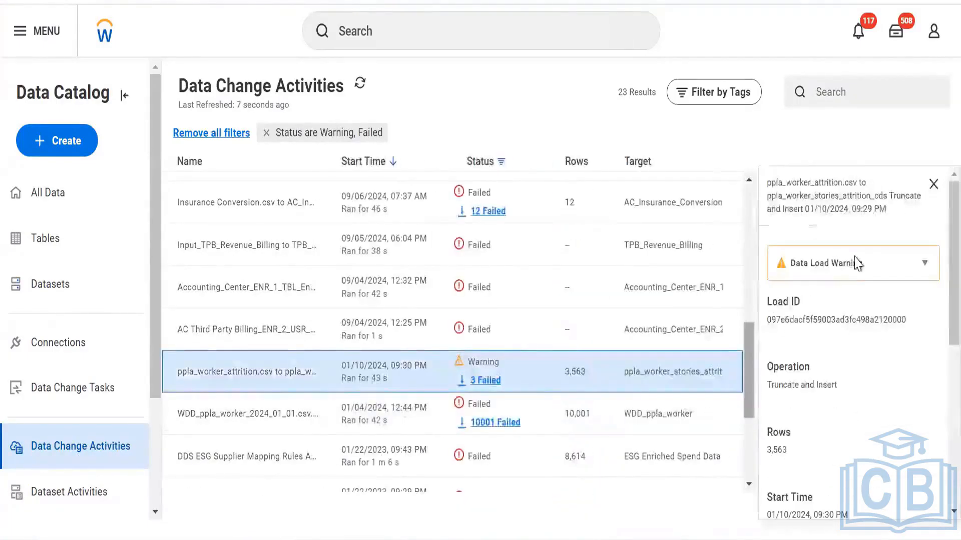
click(853, 262)
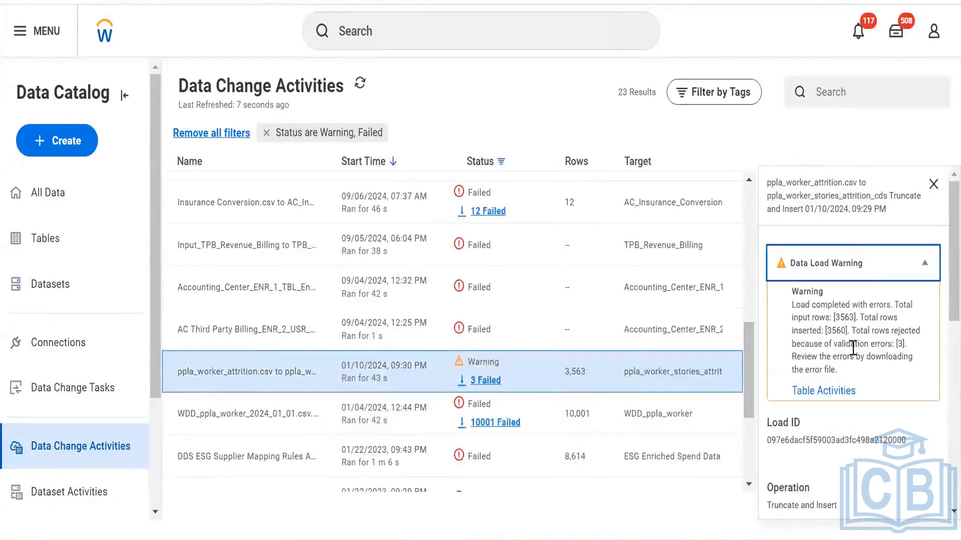
Retry downloading the 2 failed rows of the Spend Categories import.
click(873, 265)
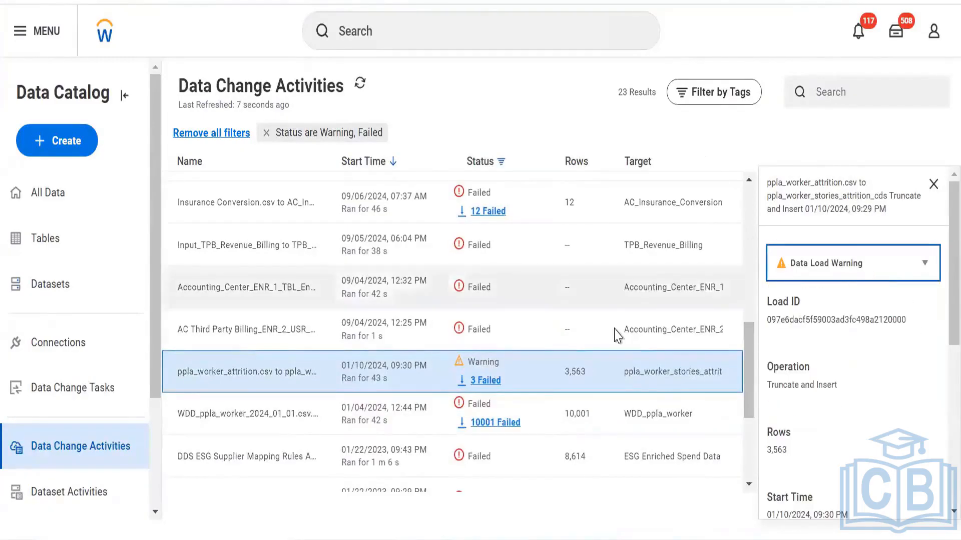
scroll(618, 332, up, 3)
scroll(618, 334, down, 5)
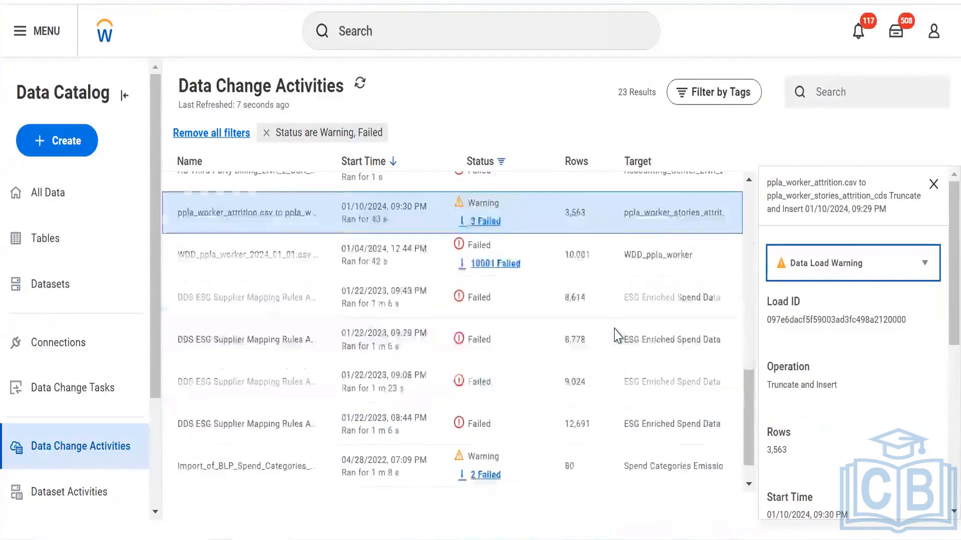
scroll(617, 334, down, 1)
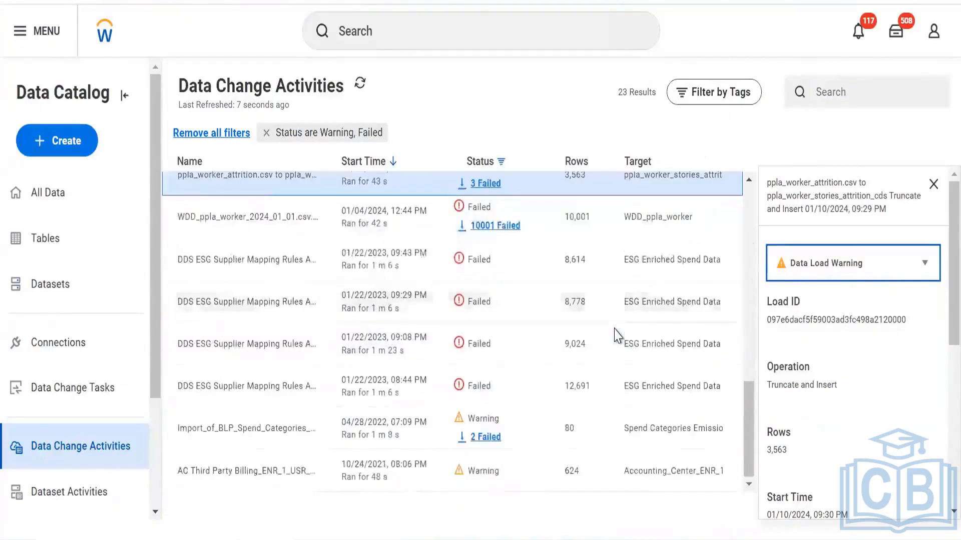
click(532, 428)
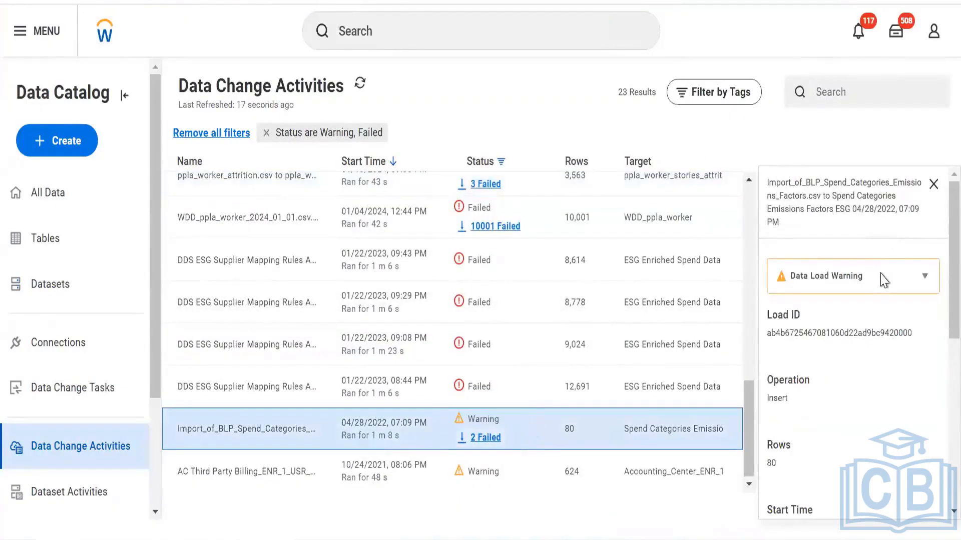
click(882, 279)
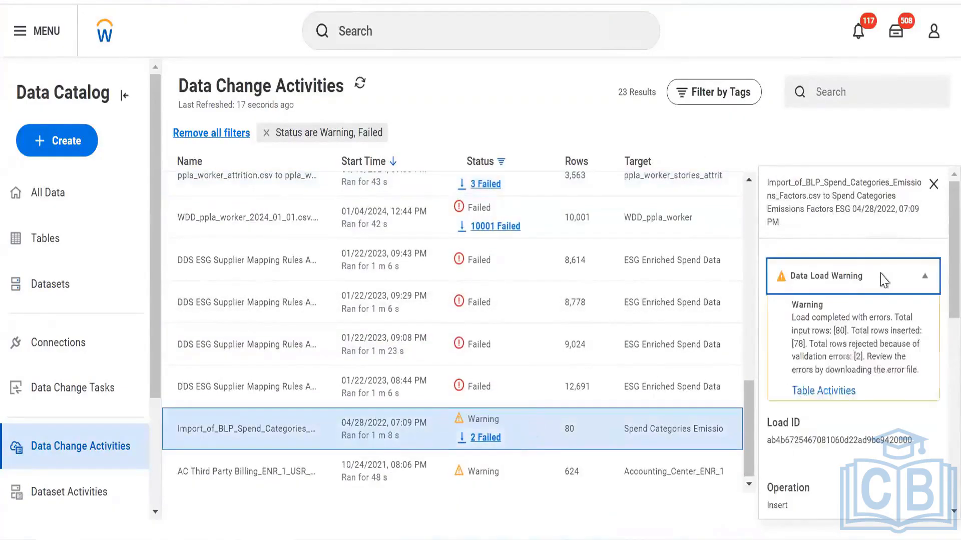
click(492, 440)
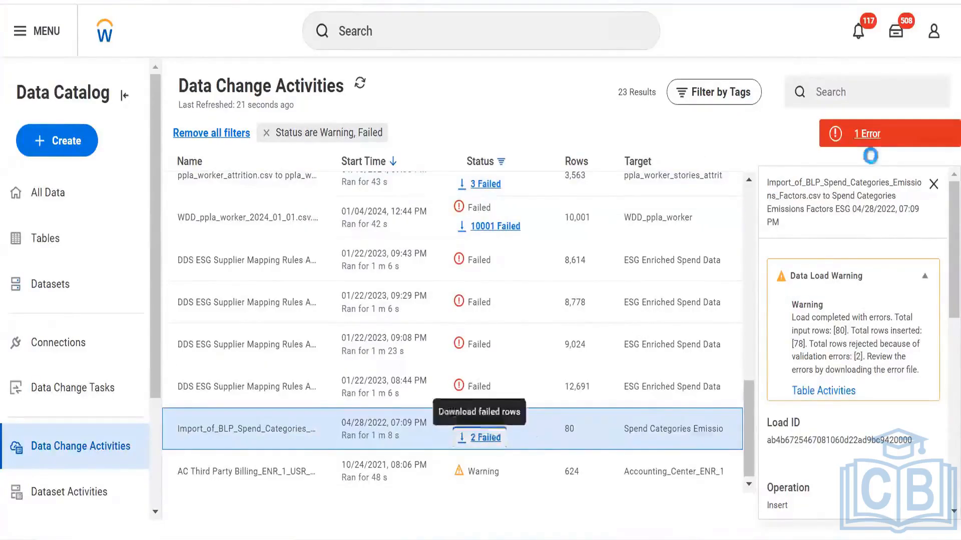
Read the resulting server error details, then dismiss the error message.
click(880, 141)
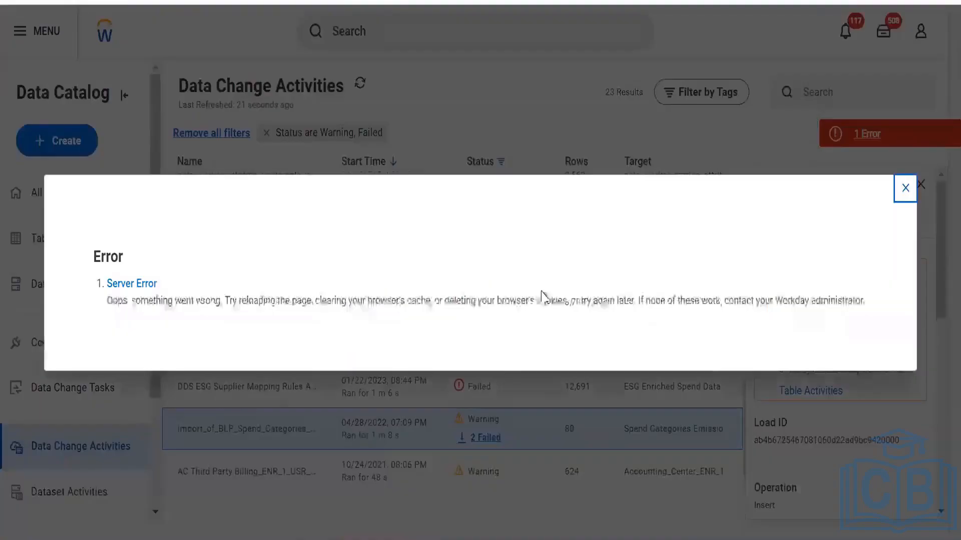
drag(665, 300, 564, 303)
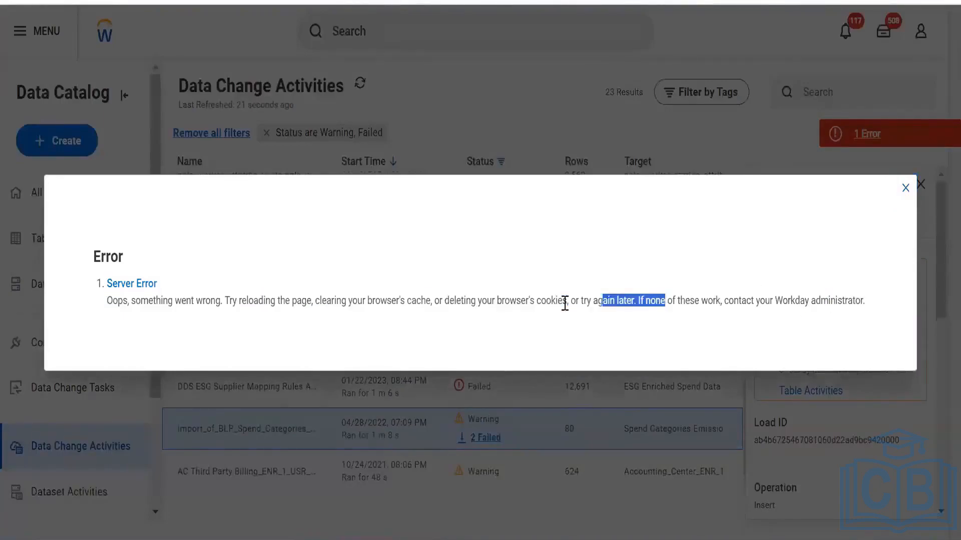
click(653, 296)
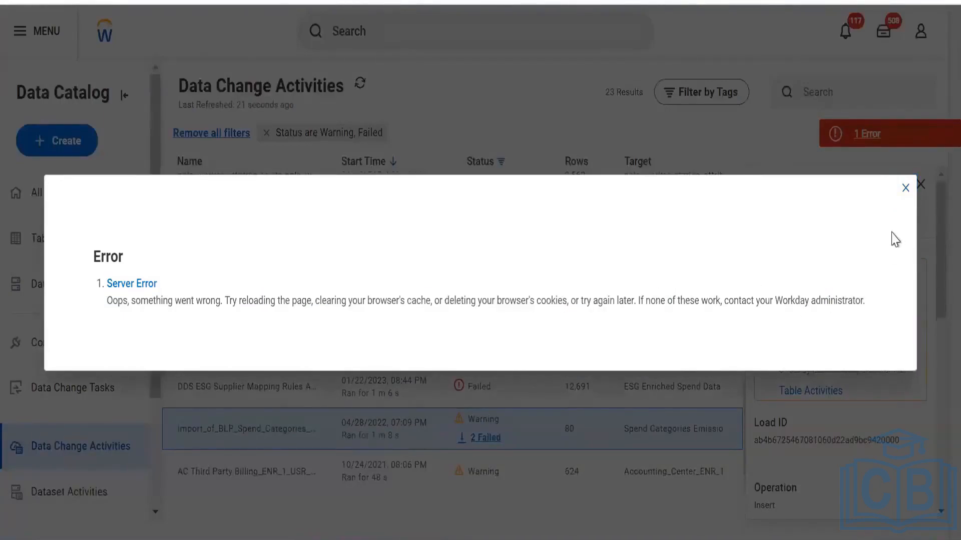
click(905, 191)
Show the load details for the AC Third Party Billing ENR_1 activity.
scroll(853, 380, down, 5)
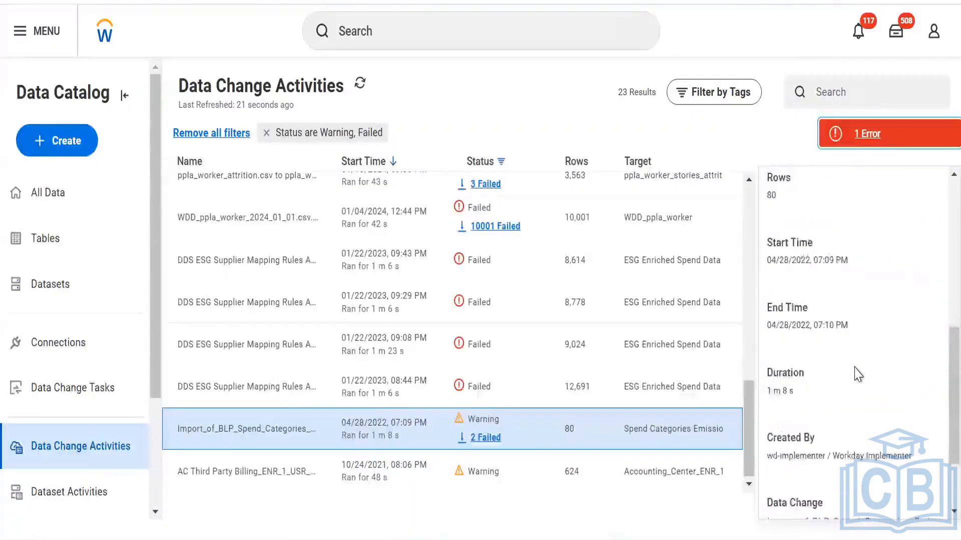
scroll(857, 375, up, 5)
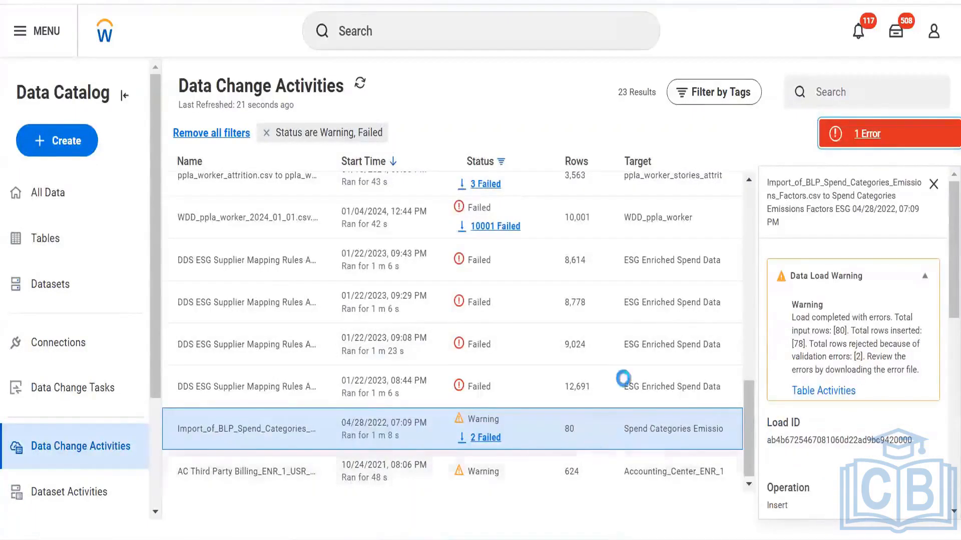
scroll(609, 373, up, 10)
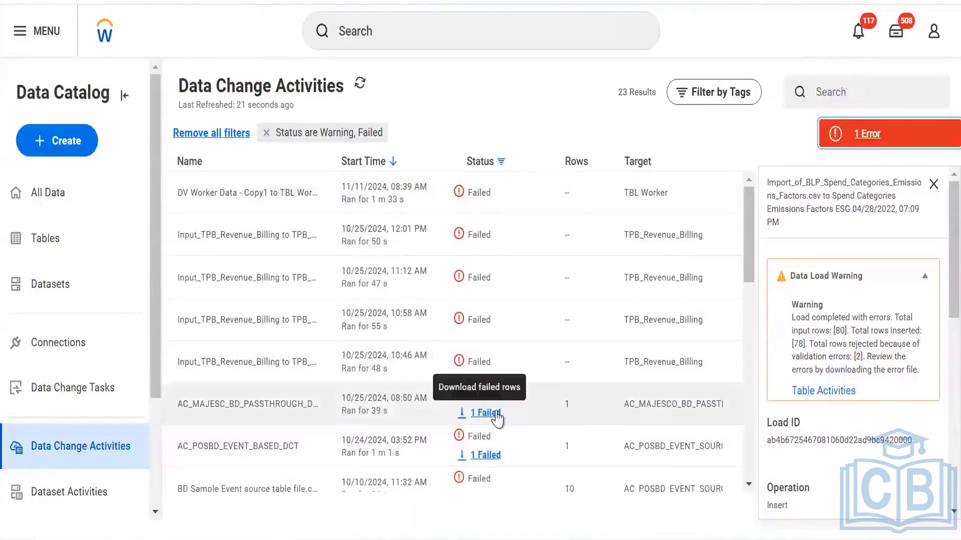
scroll(497, 418, down, 5)
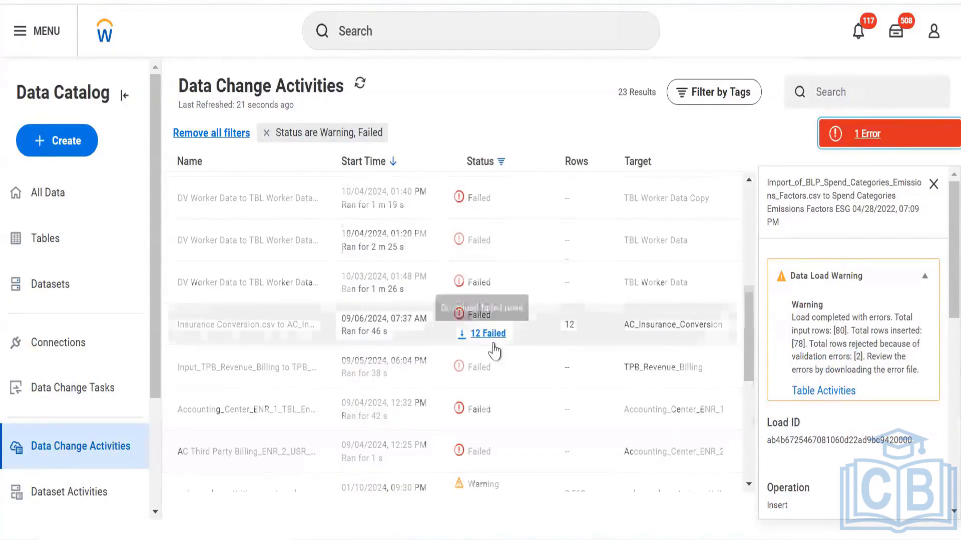
scroll(490, 345, down, 5)
scroll(493, 343, down, 1)
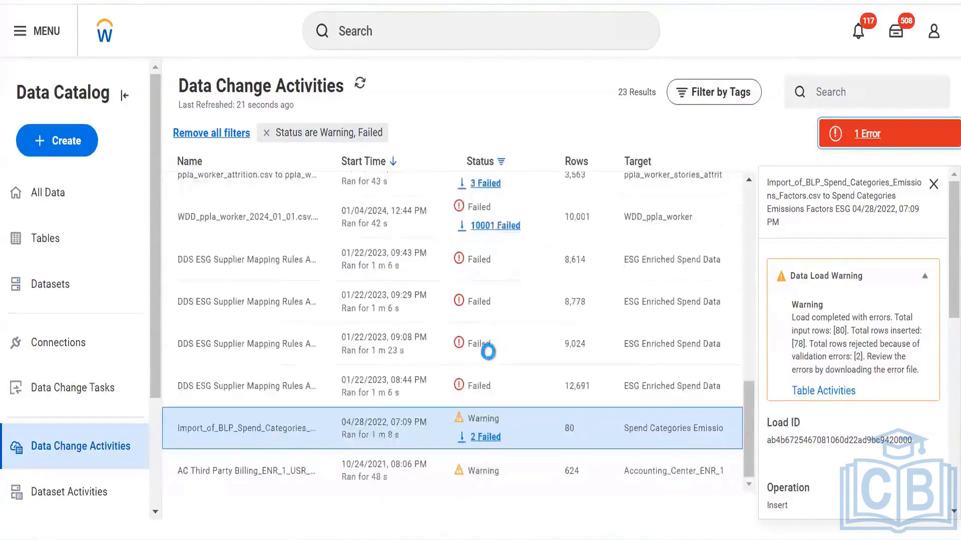
click(475, 476)
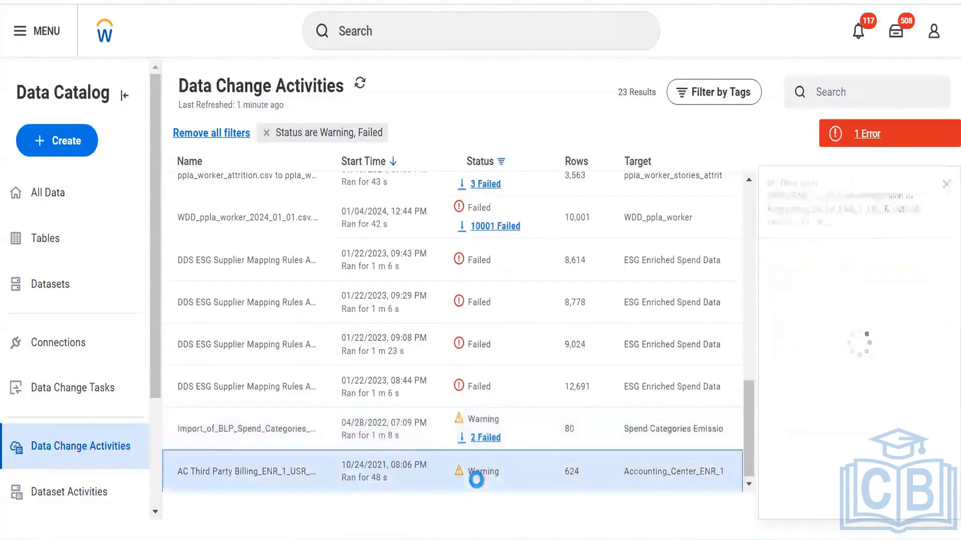
Read the load warning messages for AC Third Party Billing and the Spend Categories import.
click(873, 265)
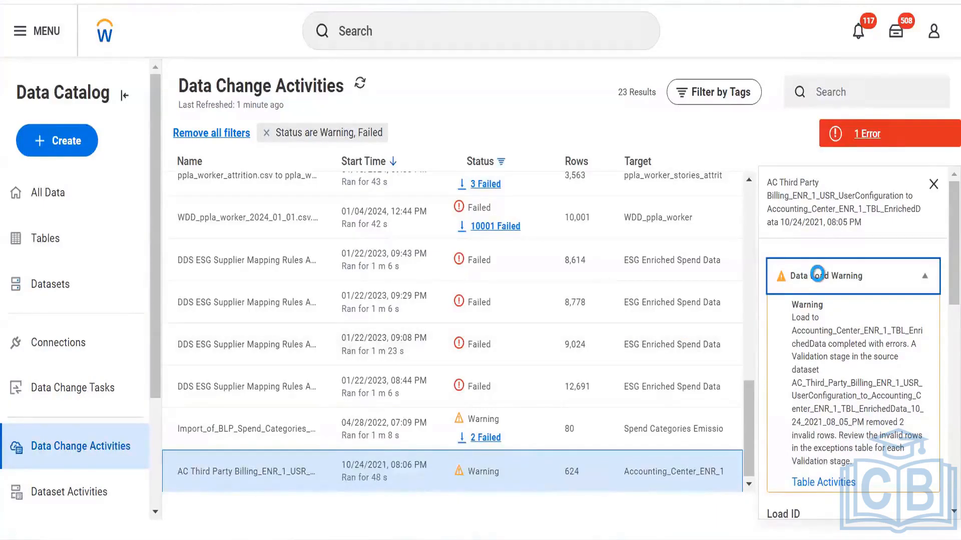
click(817, 274)
click(545, 220)
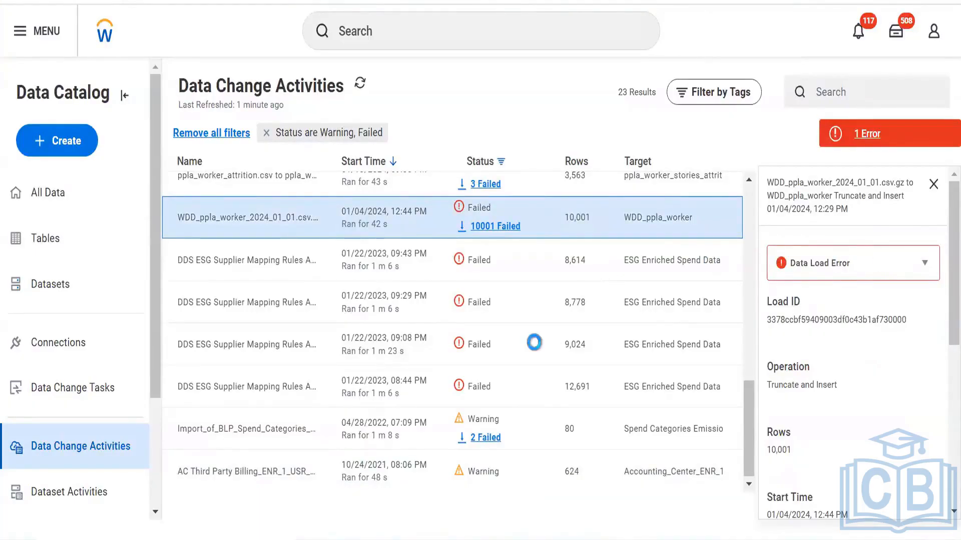
click(536, 434)
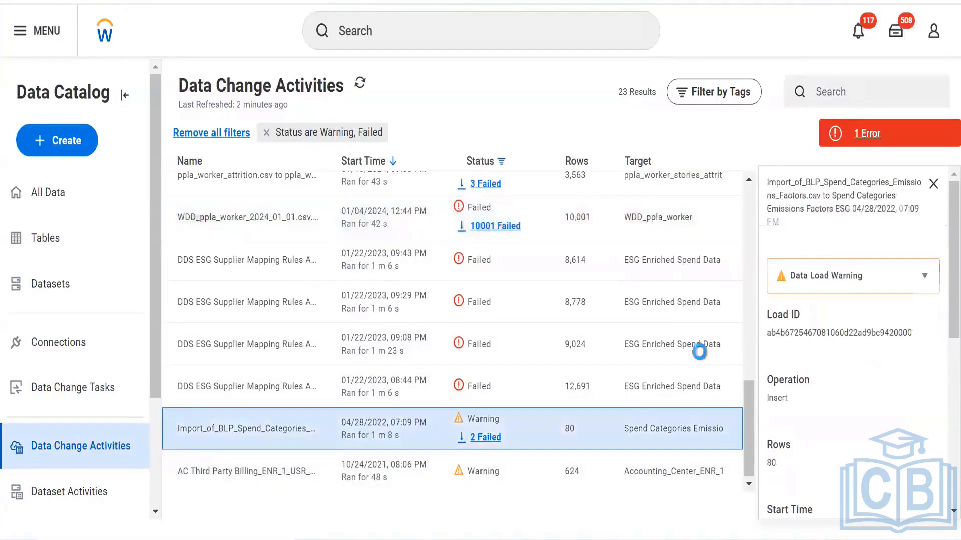
click(838, 284)
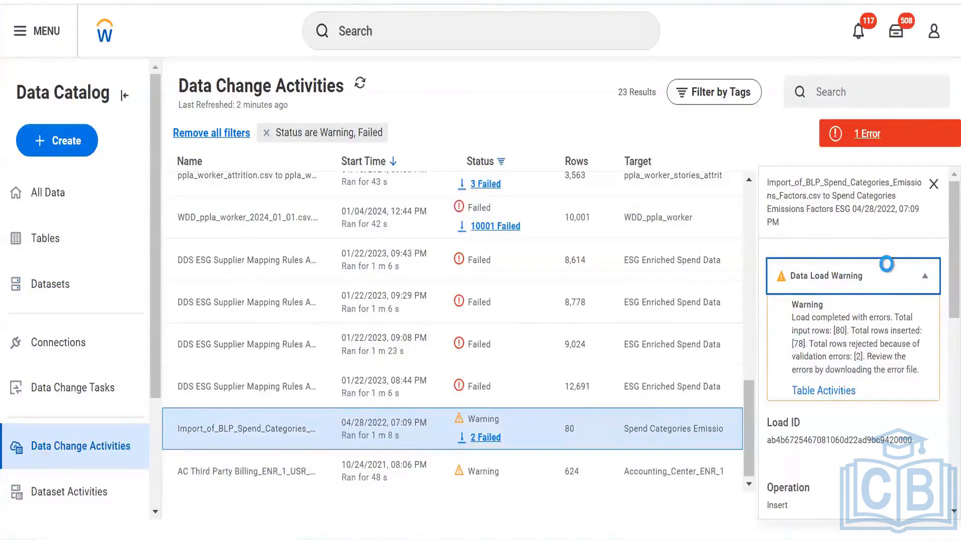
click(872, 264)
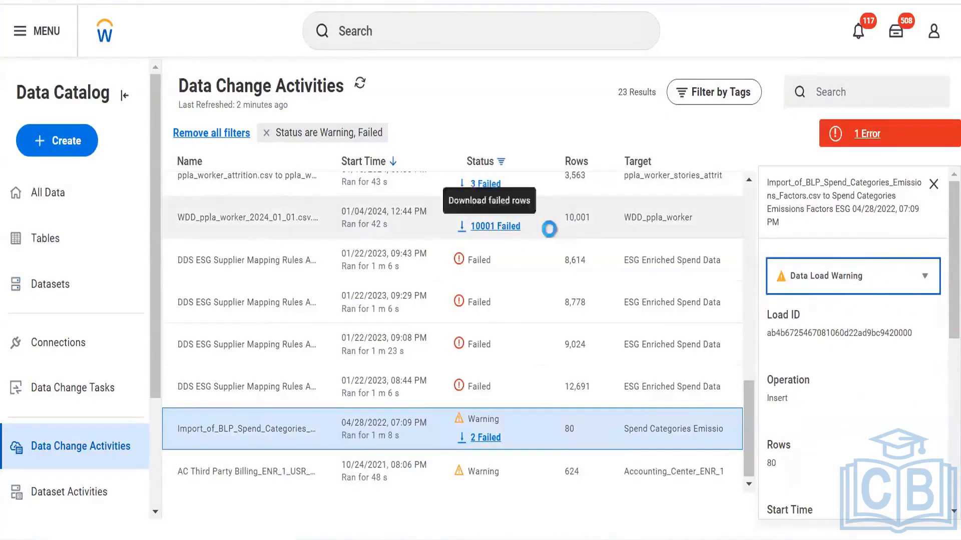
Expand the Data Load Errors for WDD_ppla_worker and the 08:44 PM ESG supplier load.
click(569, 232)
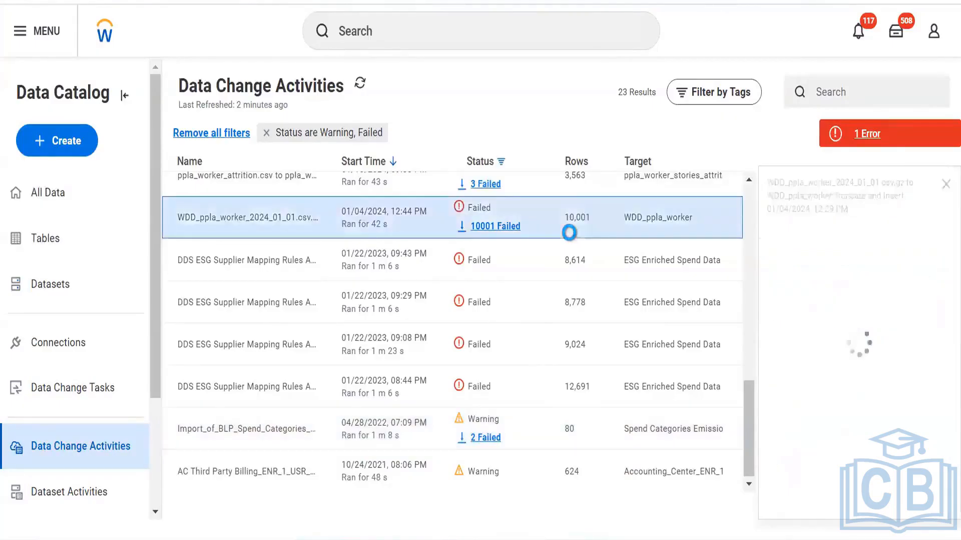
click(823, 275)
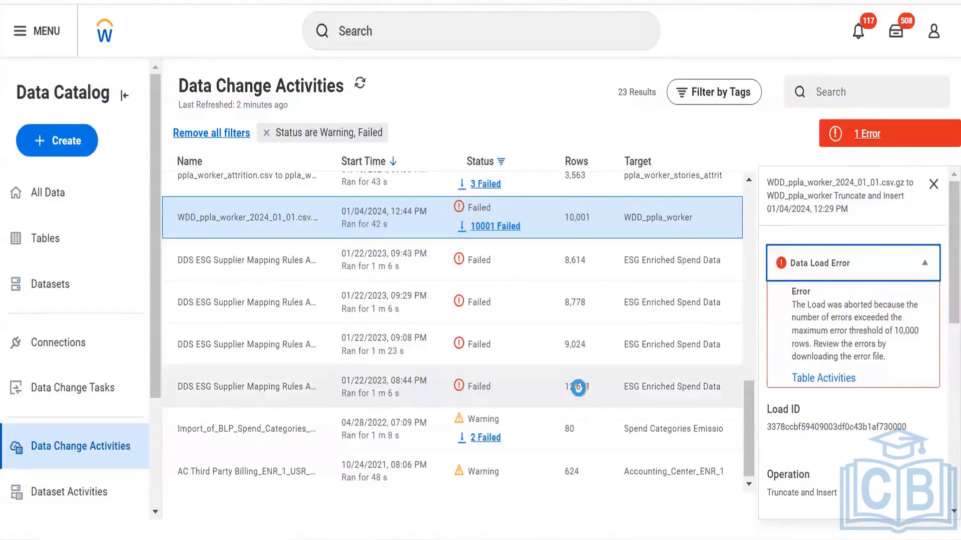
click(578, 386)
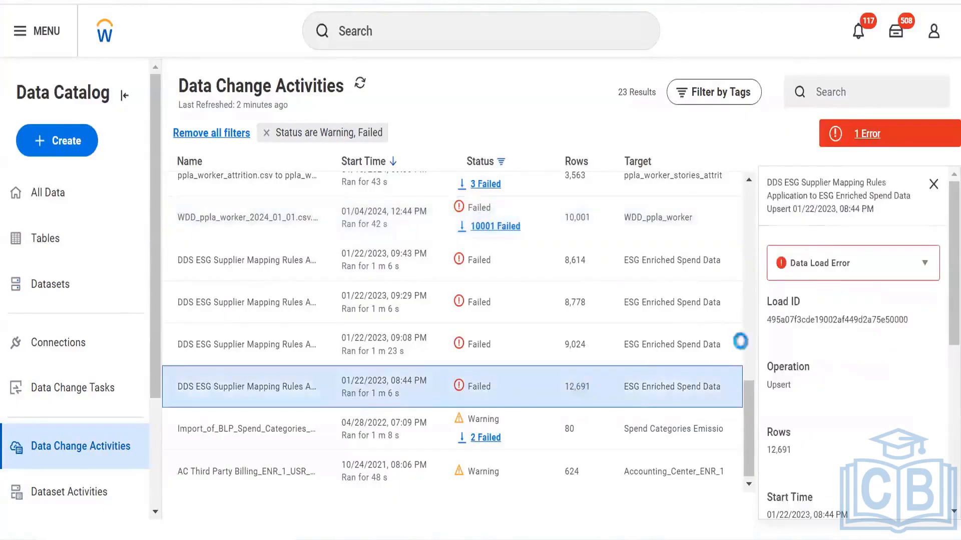
click(840, 270)
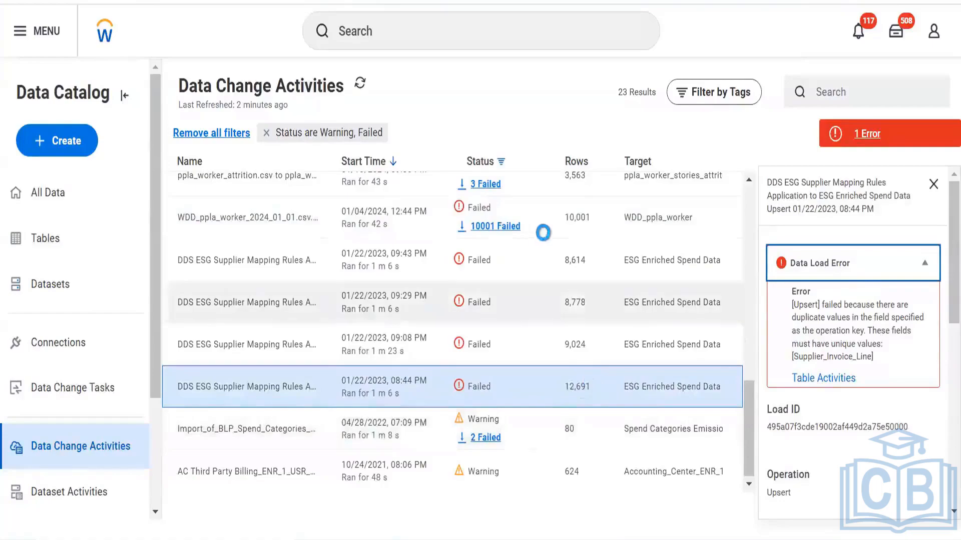
click(552, 228)
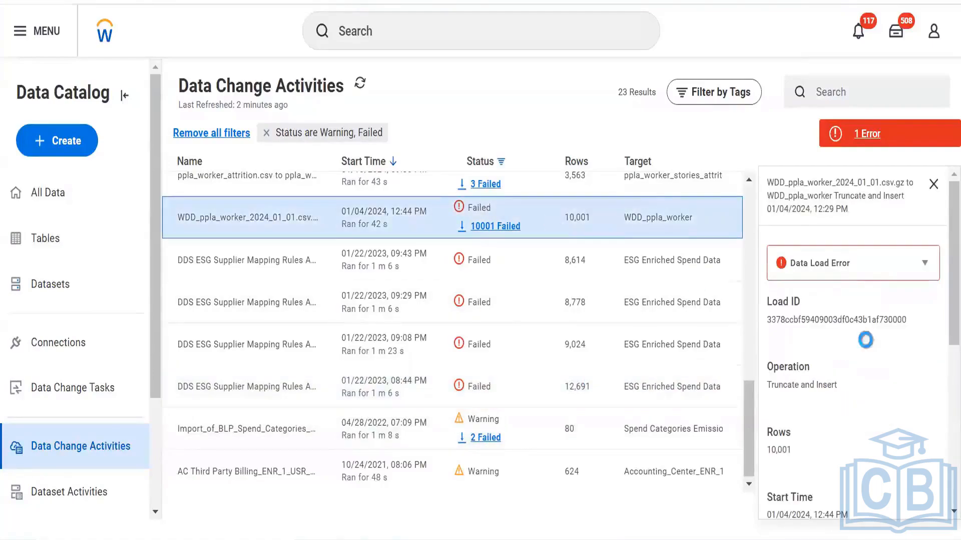
click(880, 271)
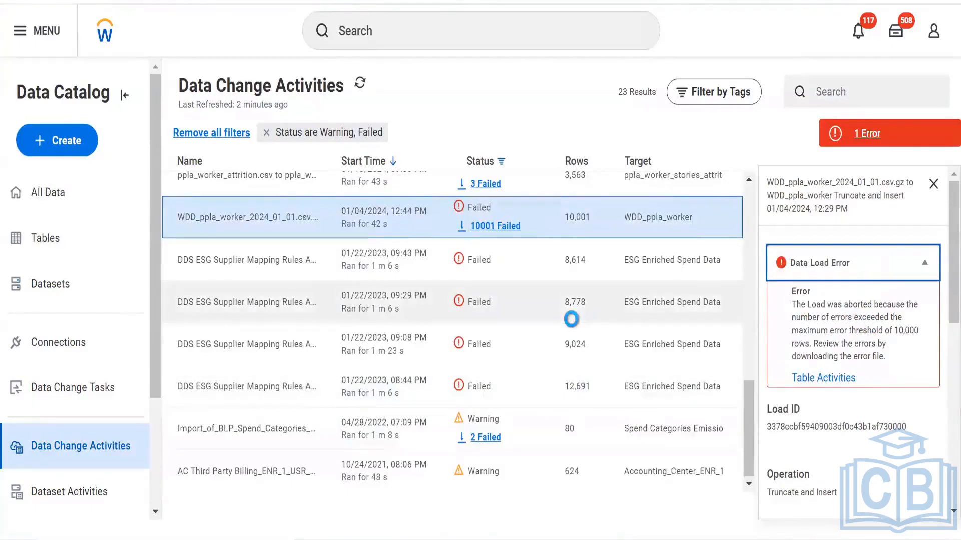
scroll(571, 319, up, 3)
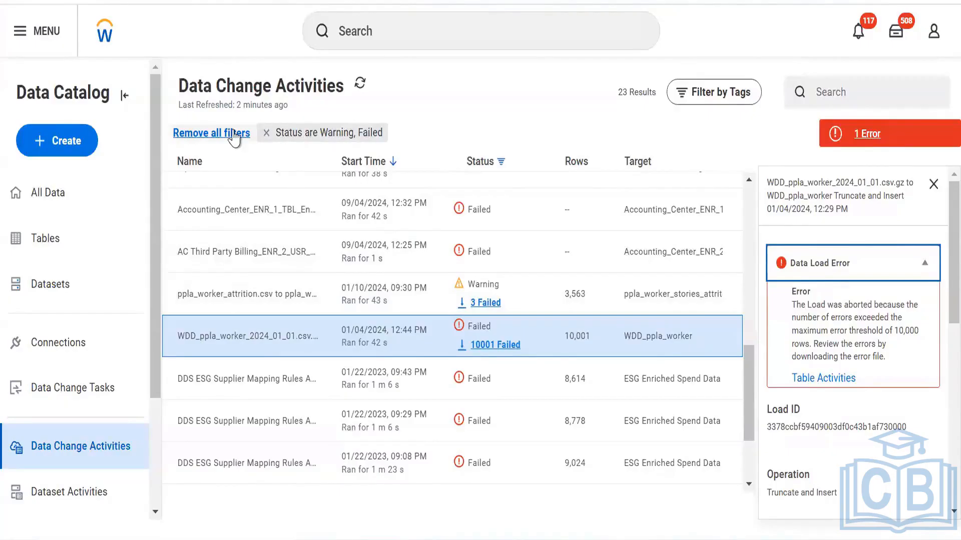
Clear the Warning, Failed status filter to show all 356 activities, then go to Connections.
click(210, 135)
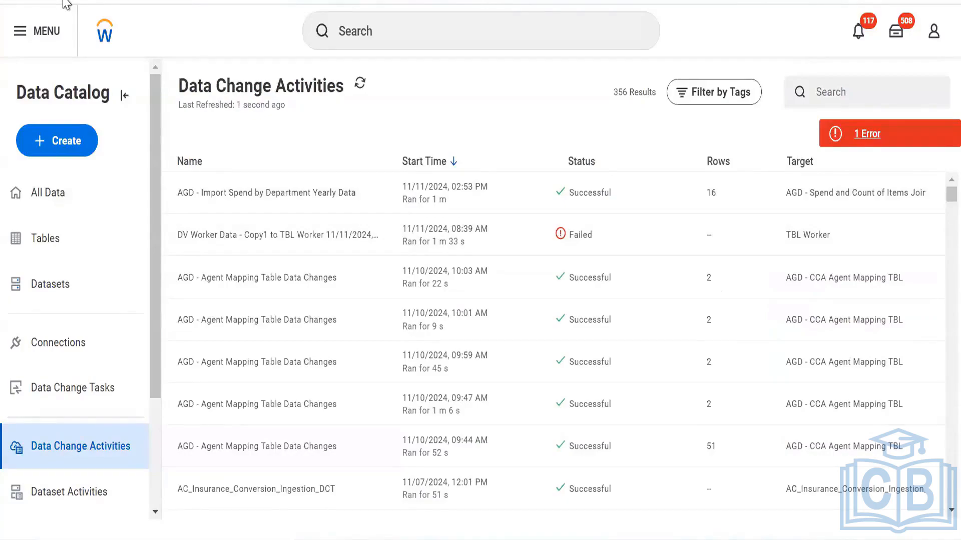
click(65, 4)
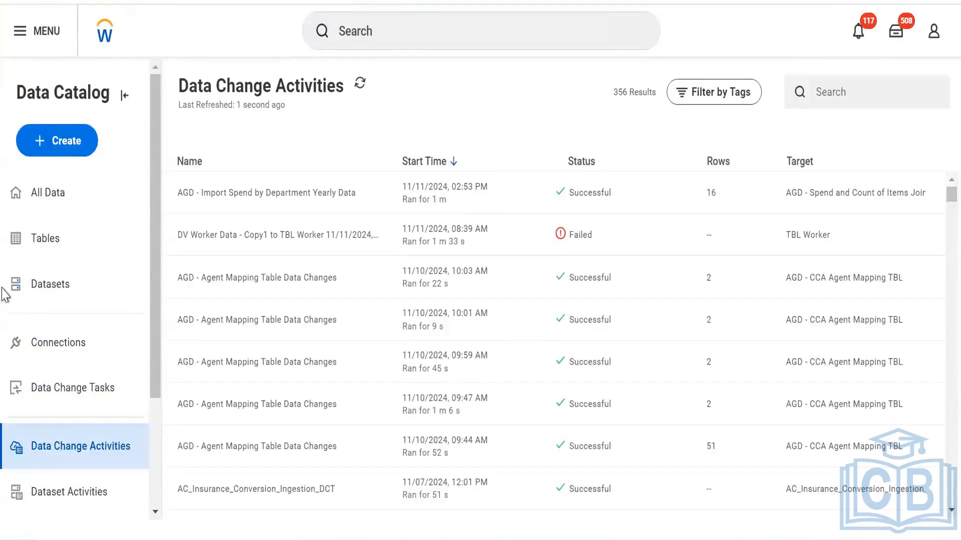
scroll(81, 354, down, 3)
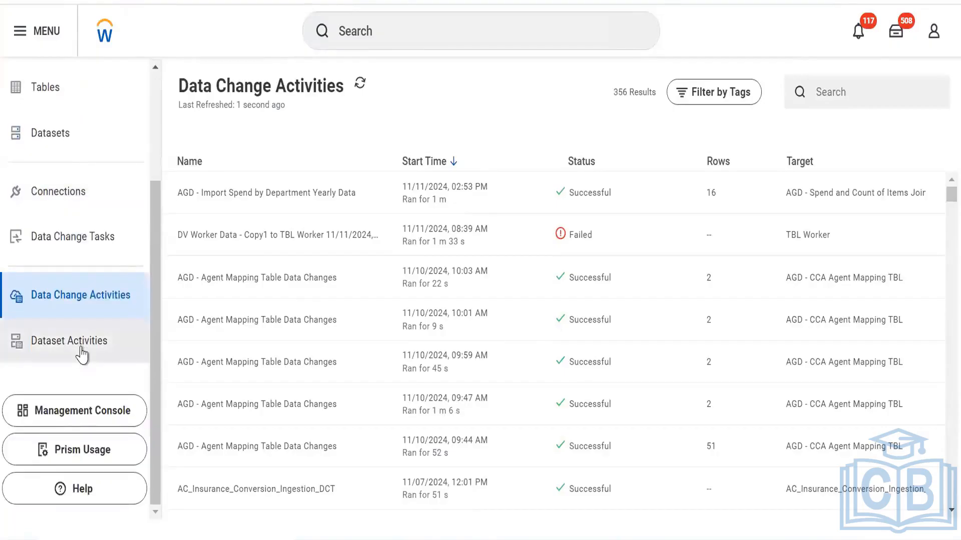
click(74, 204)
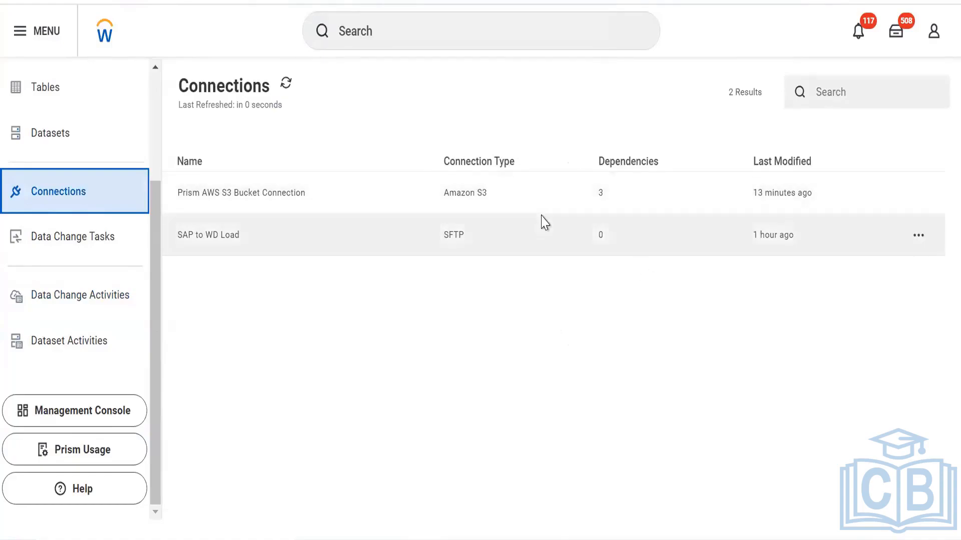
click(917, 238)
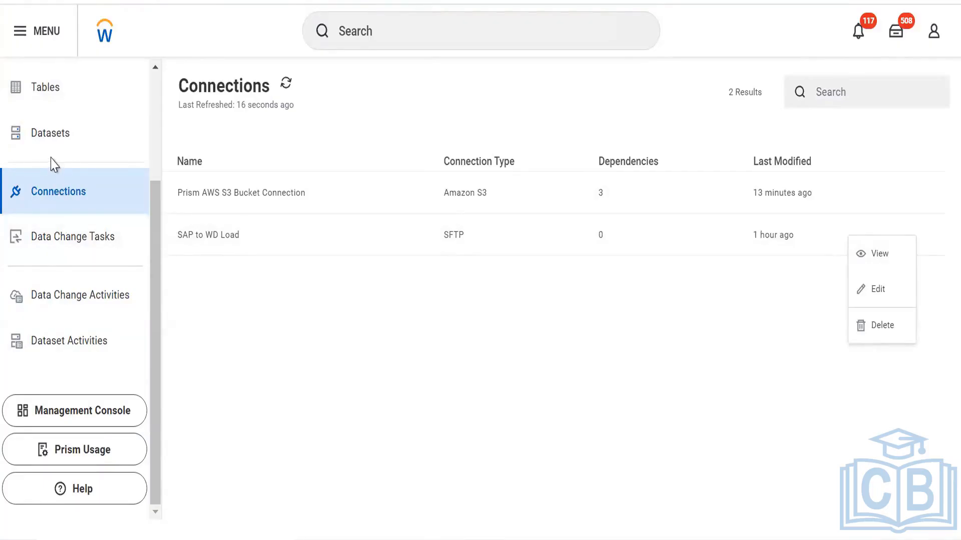
Open the Data Catalog's Create menu to see its creation choices.
scroll(51, 147, up, 3)
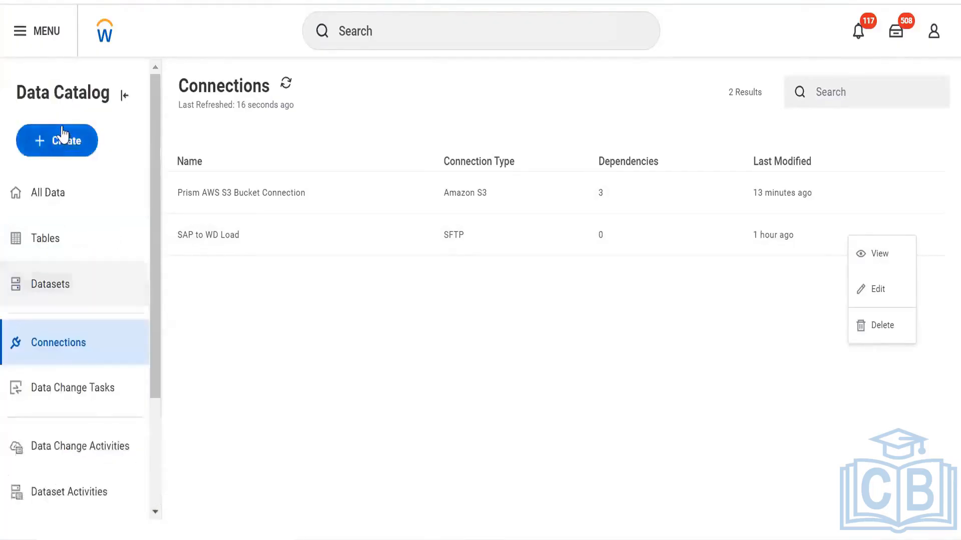
click(63, 137)
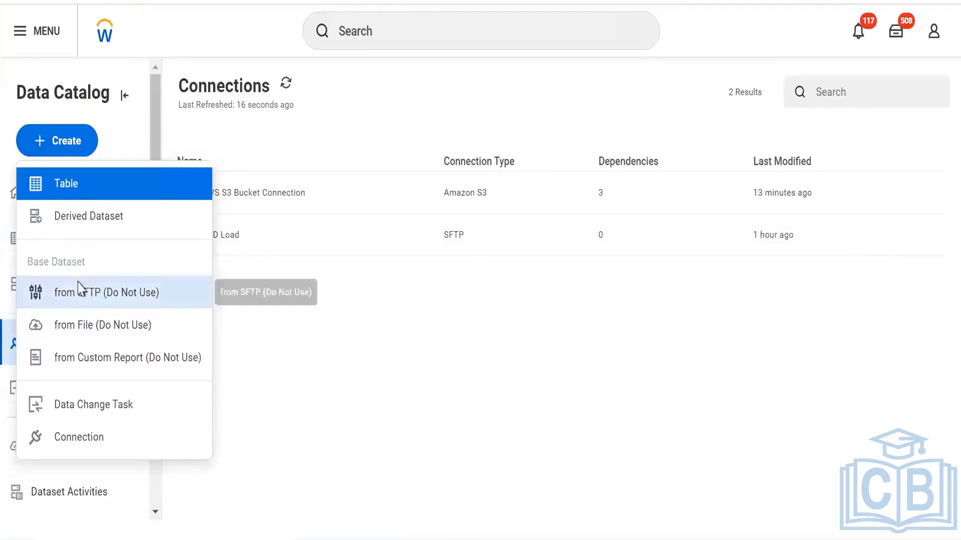
Review the 'from SFTP (Do Not Use)' file retrieval form, then cancel it.
click(79, 289)
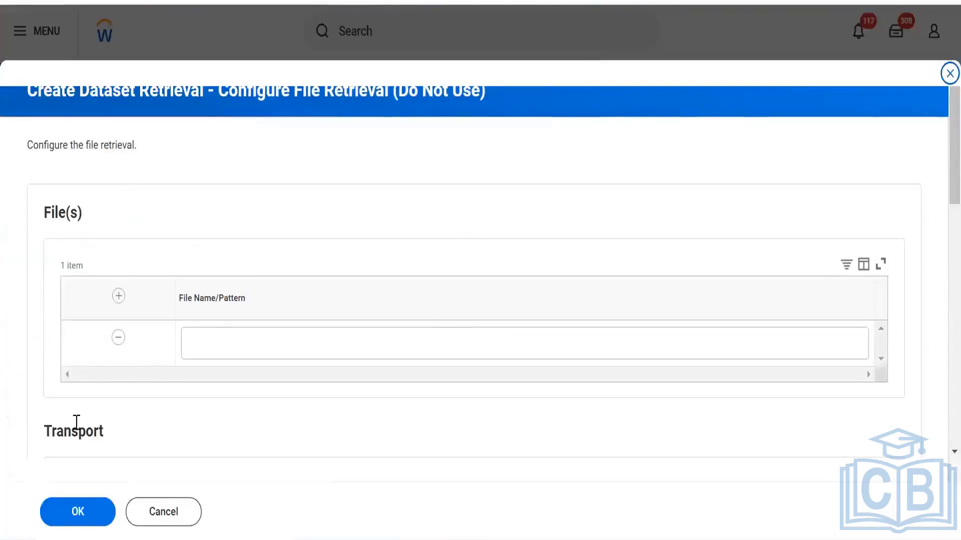
scroll(213, 315, down, 10)
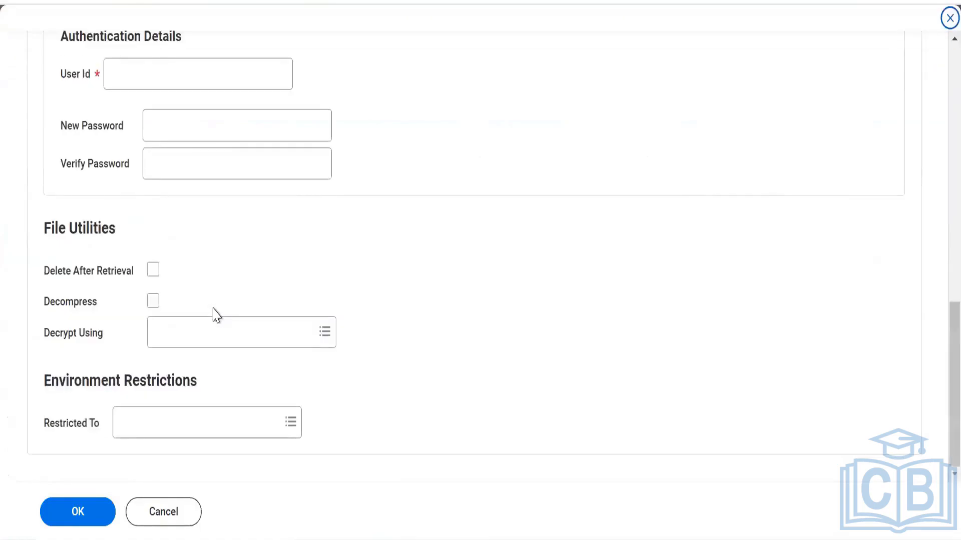
scroll(215, 313, up, 10)
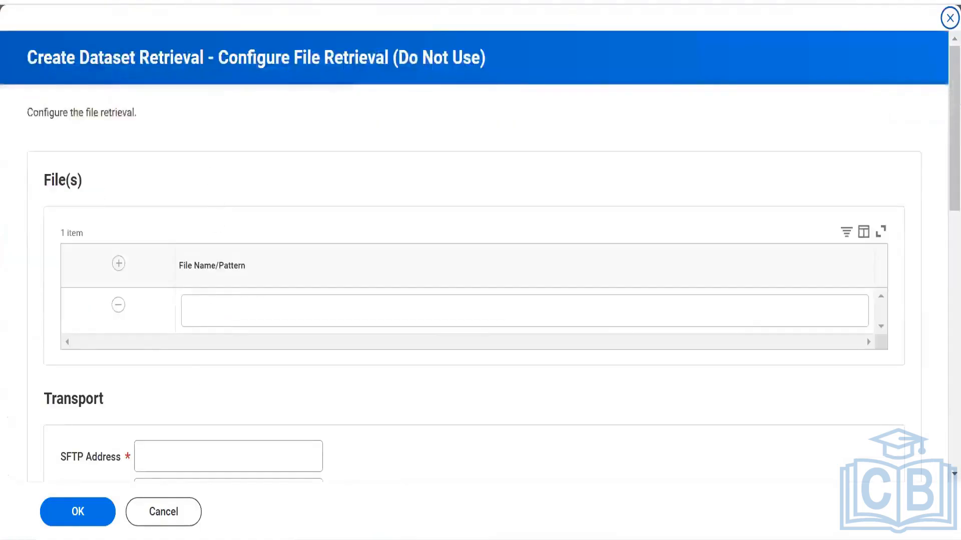
click(156, 508)
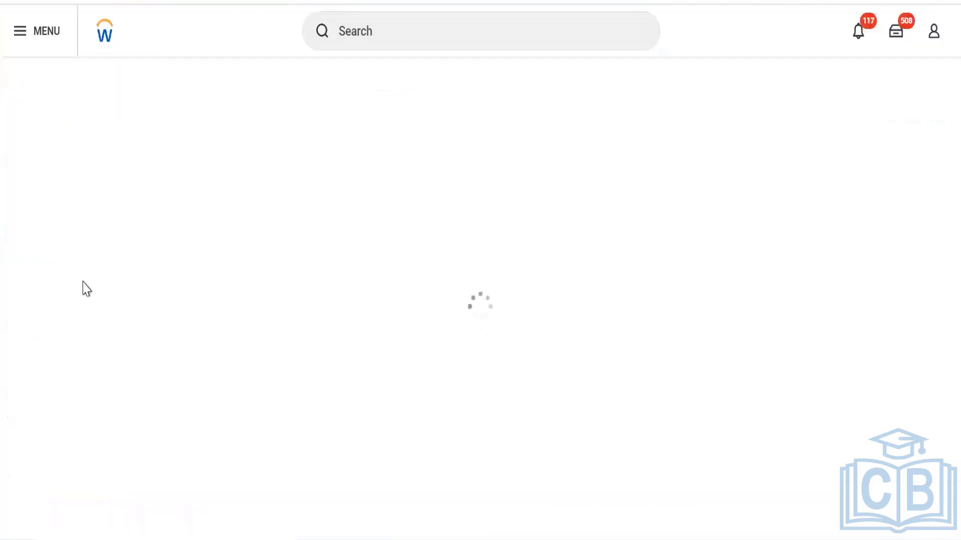
Edit the DV Worker Data - Copy1 to TBL Worker task and choose Change Connection.
click(93, 393)
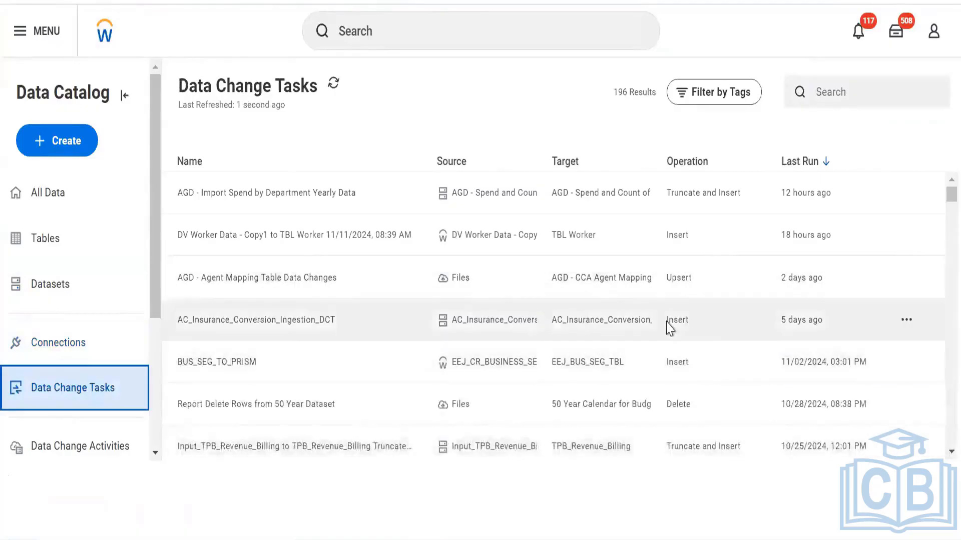
click(832, 239)
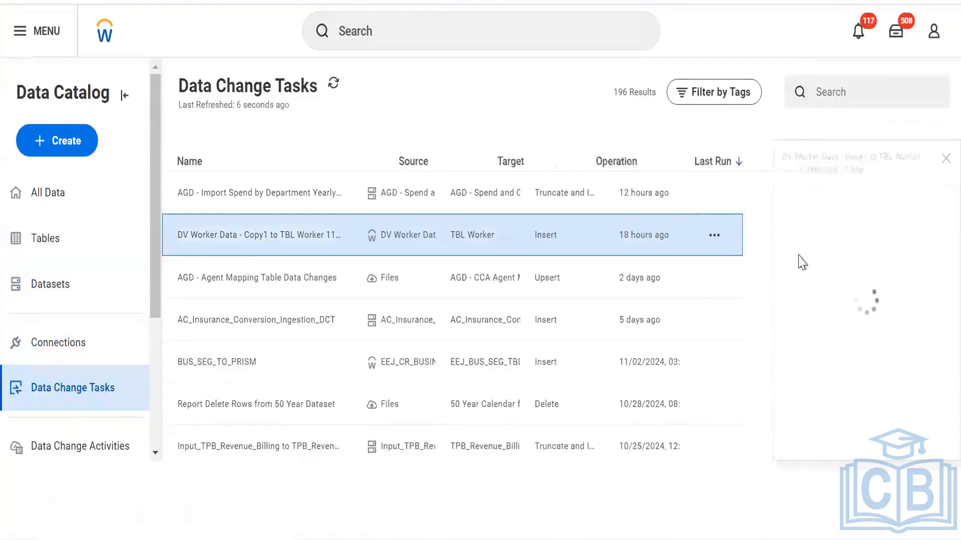
click(712, 237)
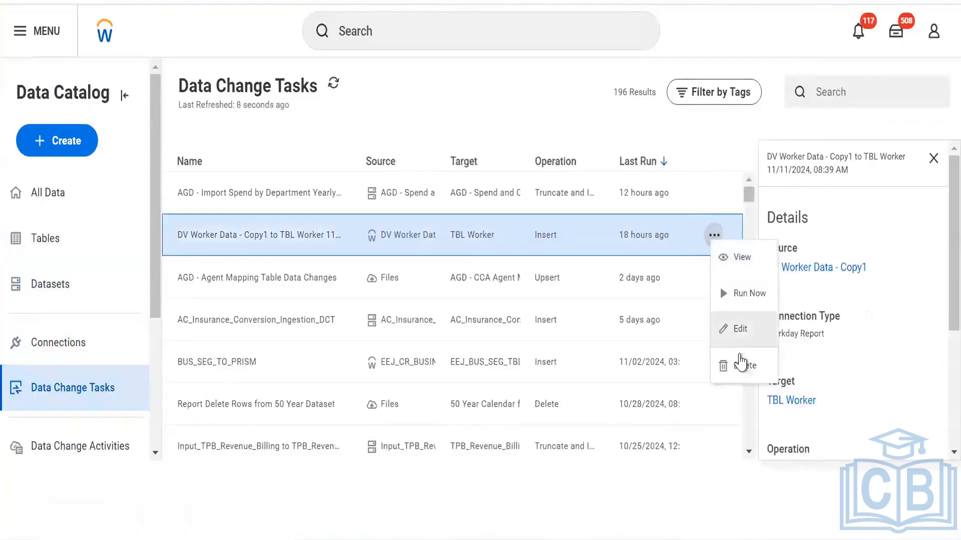
click(732, 326)
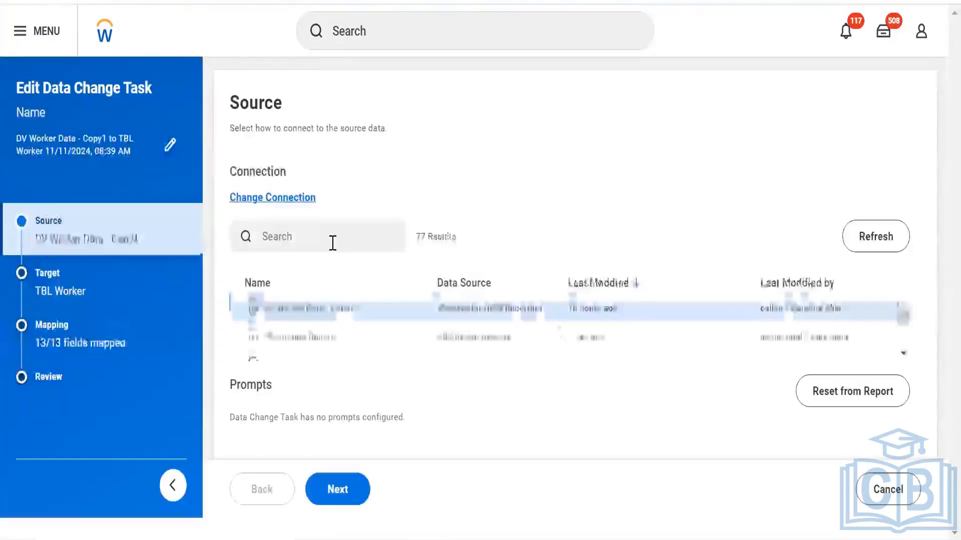
click(248, 198)
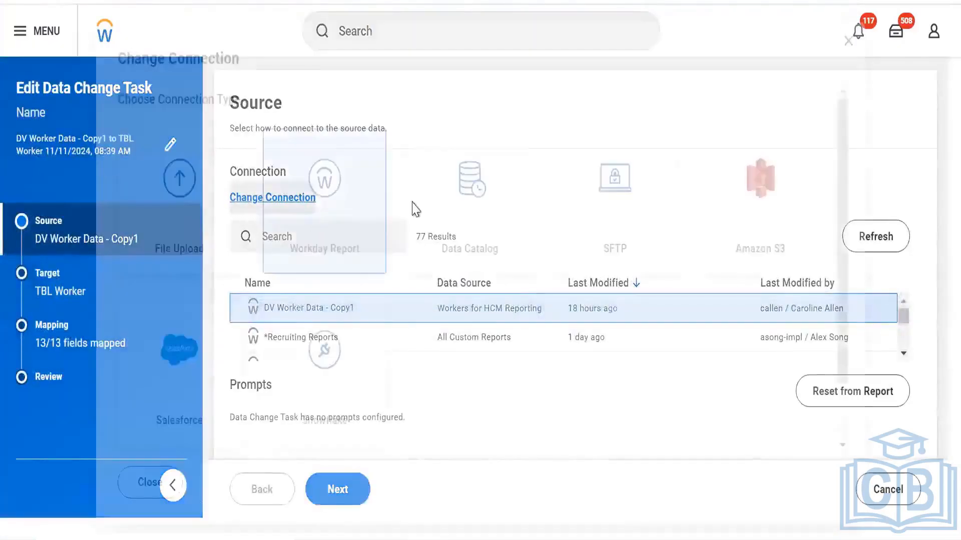
Pick SAP to WD Load as the SFTP source, then cancel the connection change.
click(590, 216)
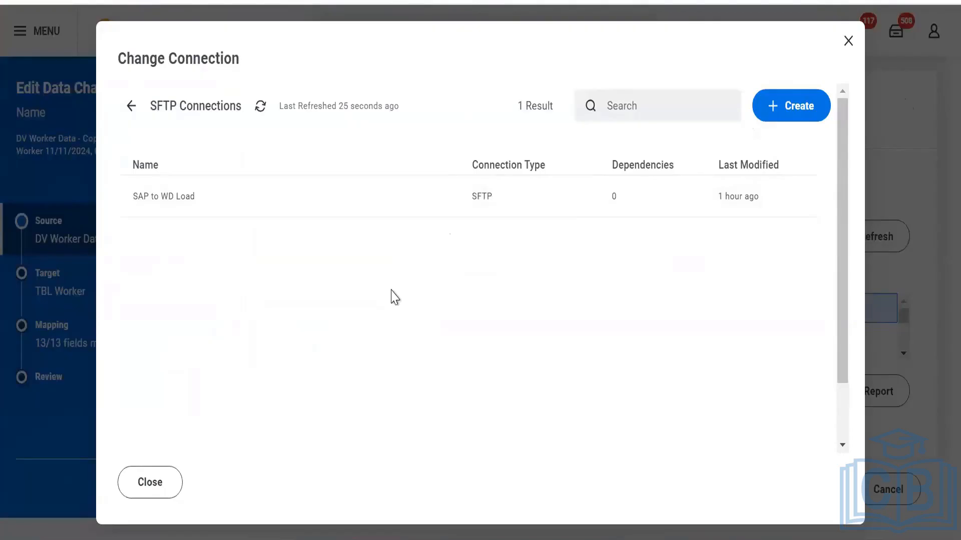
click(410, 195)
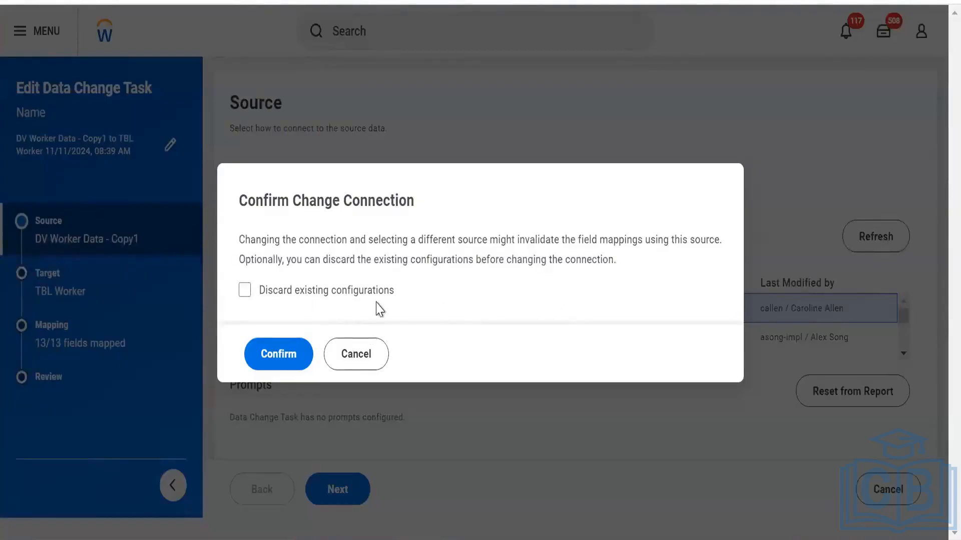
click(358, 363)
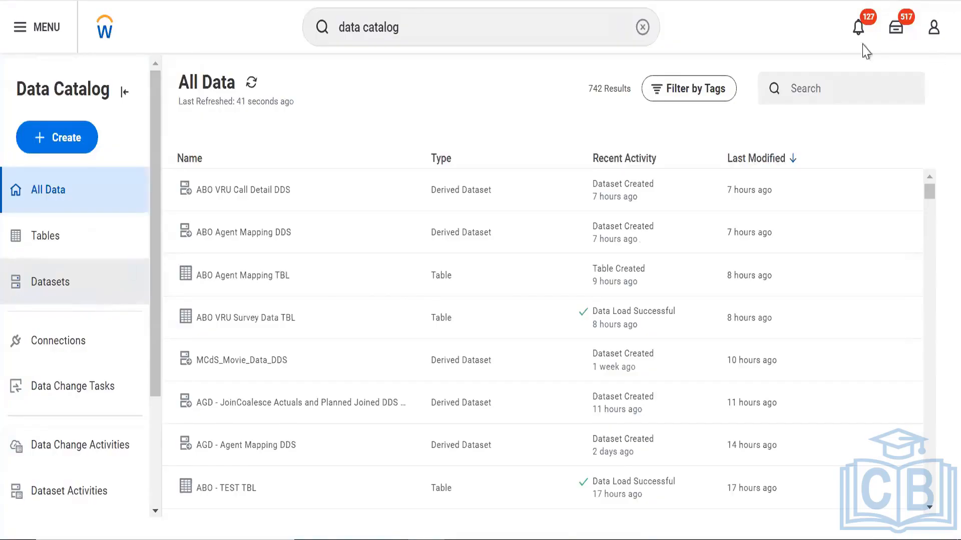
click(829, 91)
Filter All Data by 'dv' and inspect the action menus of the matching datasets.
text(dv)
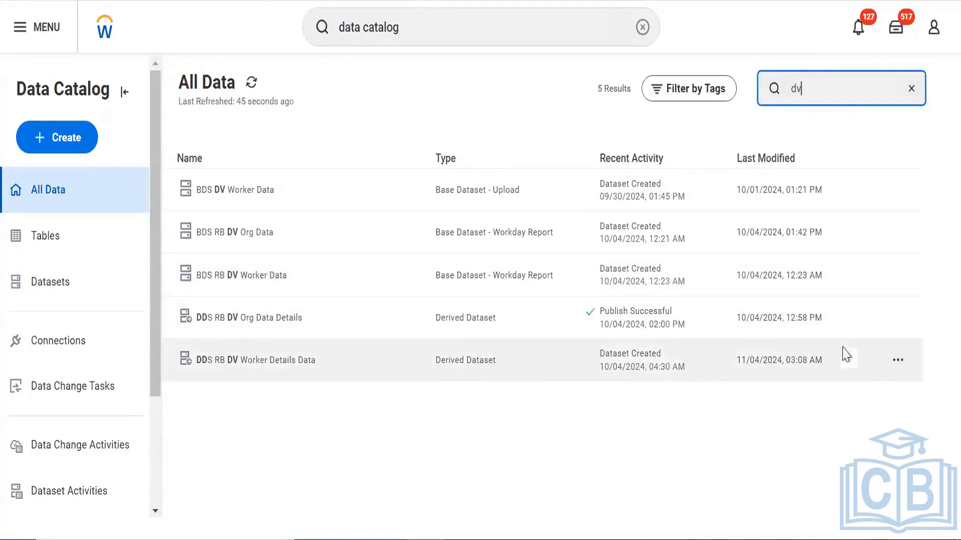
click(897, 360)
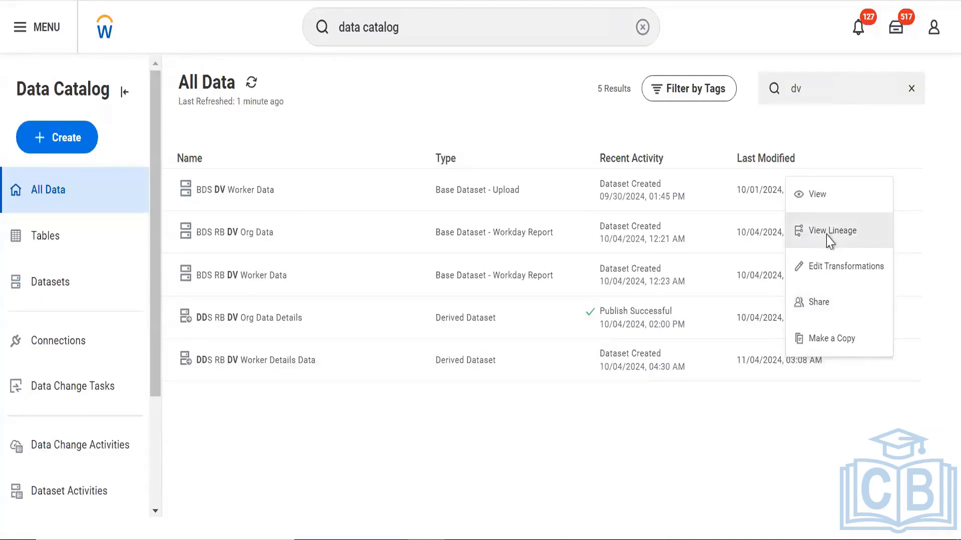
click(828, 232)
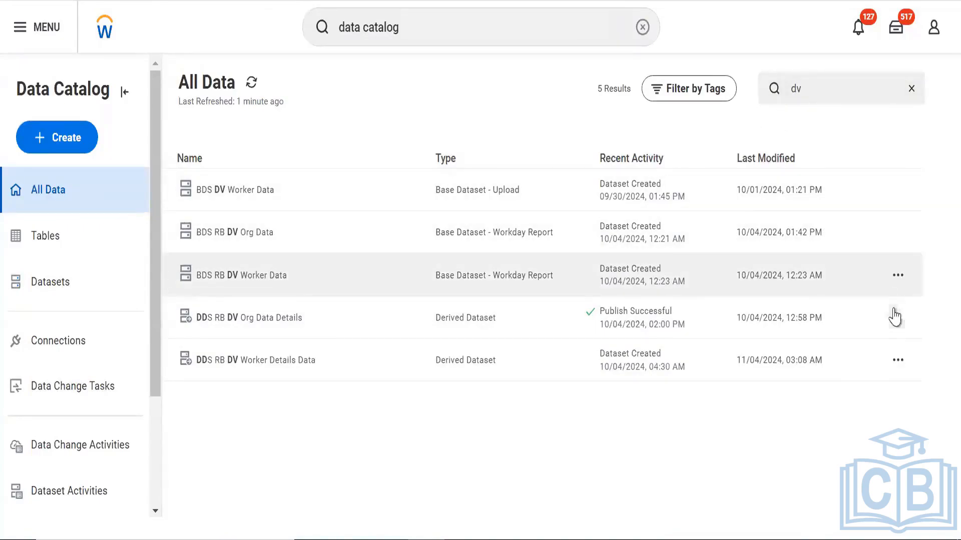
click(896, 317)
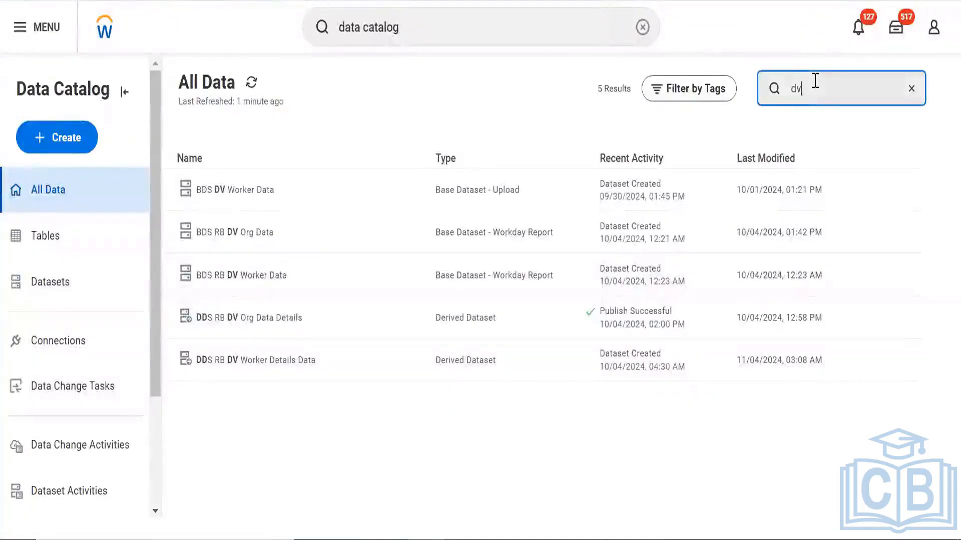
Search the catalog for 'pds' and open View Lineage for PDS Supplier Sustainability.
key(BackSpace)
key(BackSpace)
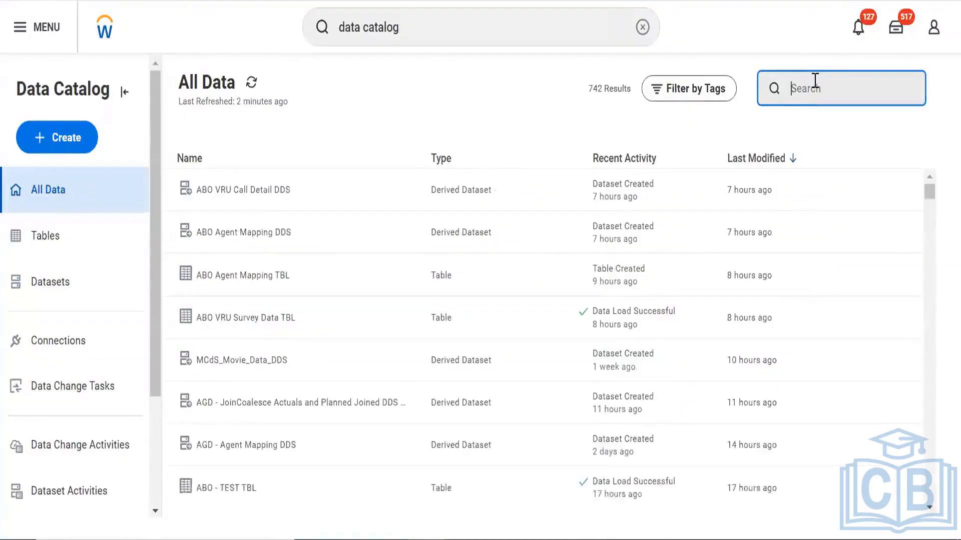
text(pds)
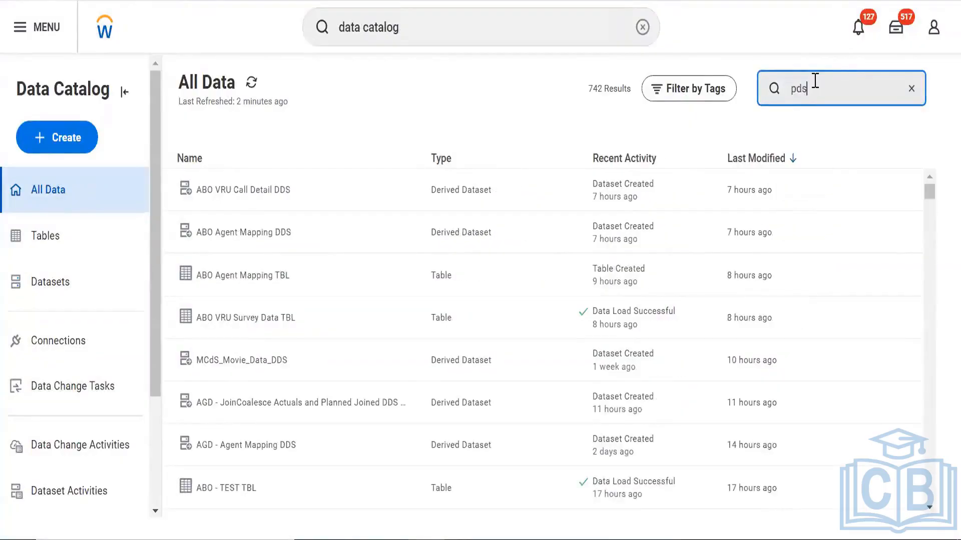
click(886, 190)
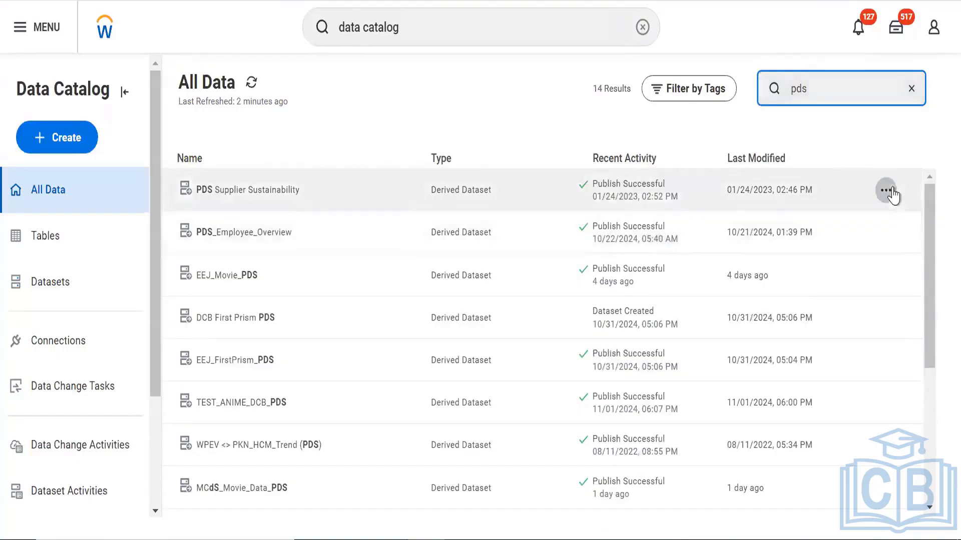
click(886, 234)
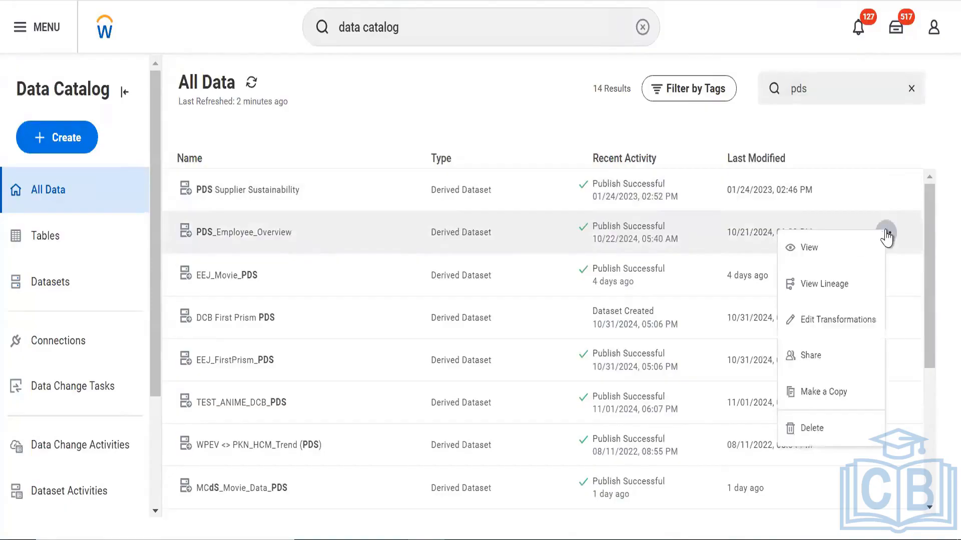
click(821, 293)
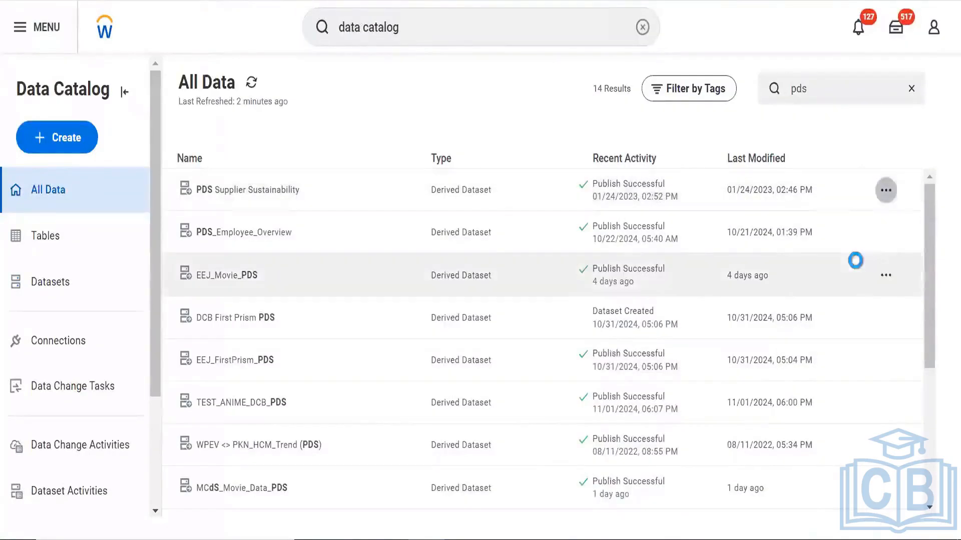
click(885, 275)
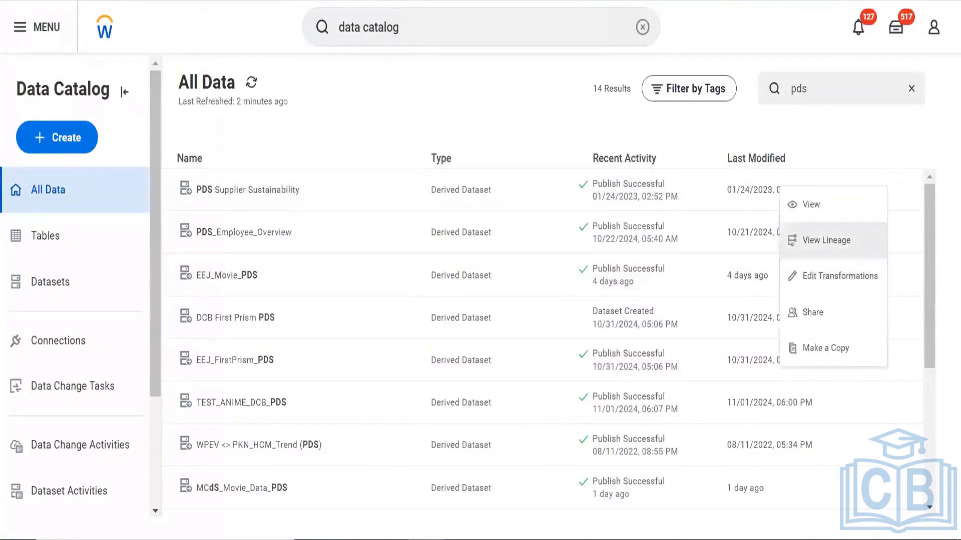
click(826, 240)
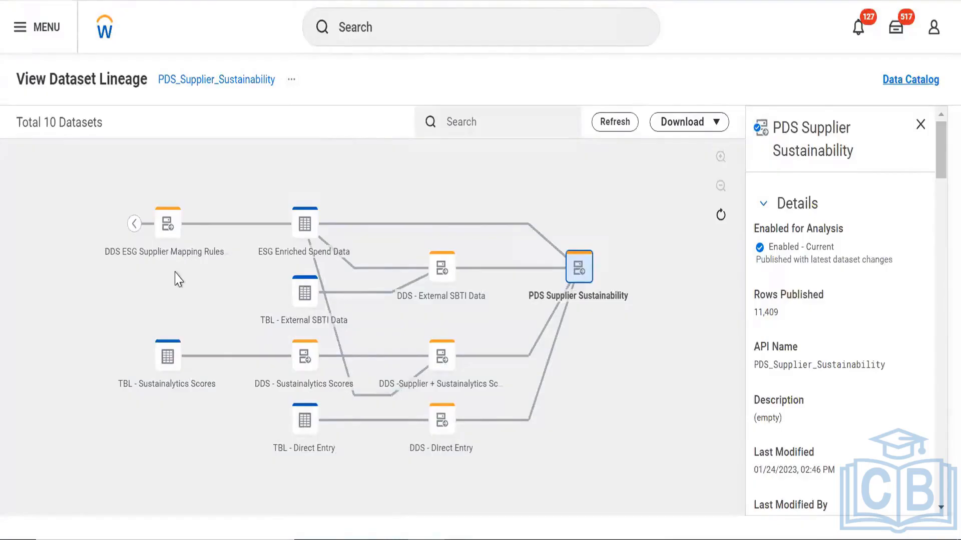
Expand DDS ESG Supplier Mapping Rules' upstream sources, close the details, and select TBL - Supplier Direct Emissions.
click(132, 225)
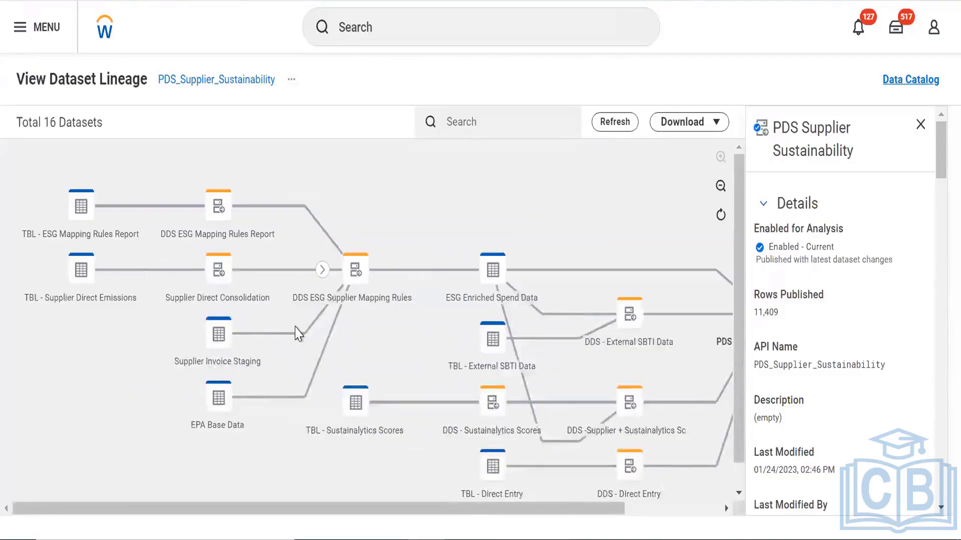
scroll(298, 334, down, 1)
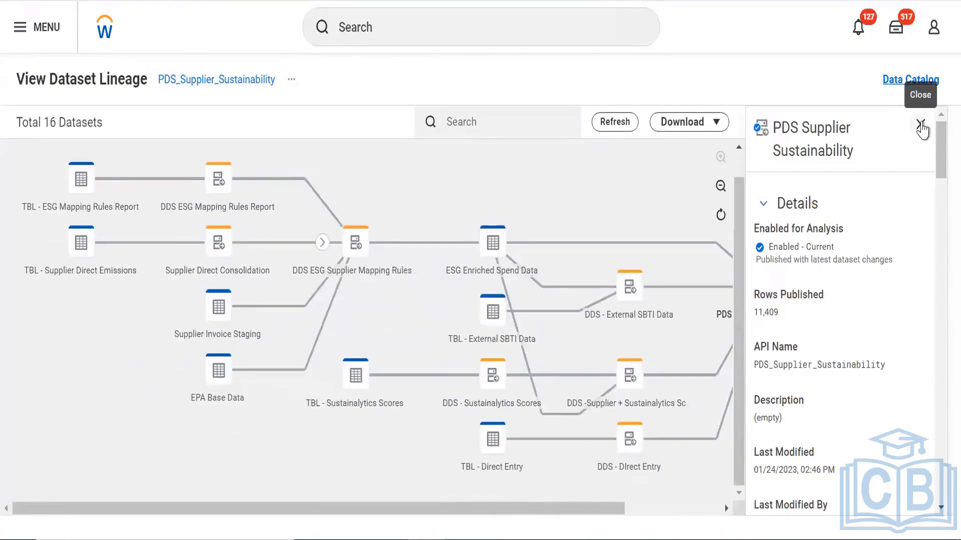
click(921, 126)
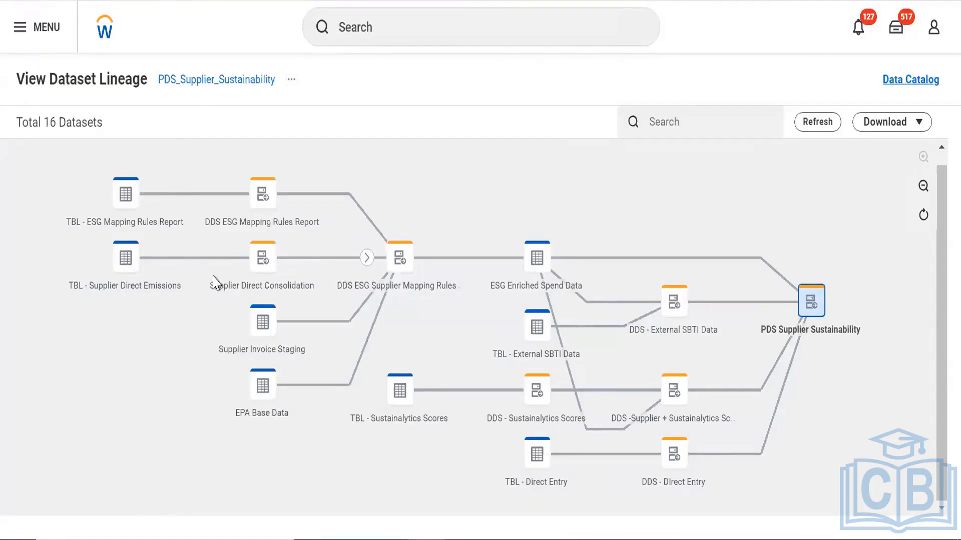
click(125, 257)
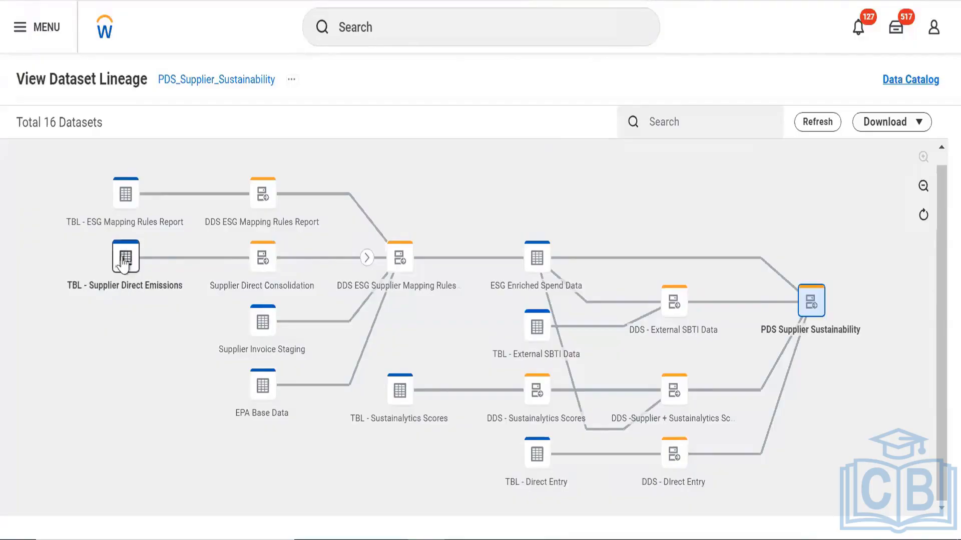
click(125, 216)
click(125, 256)
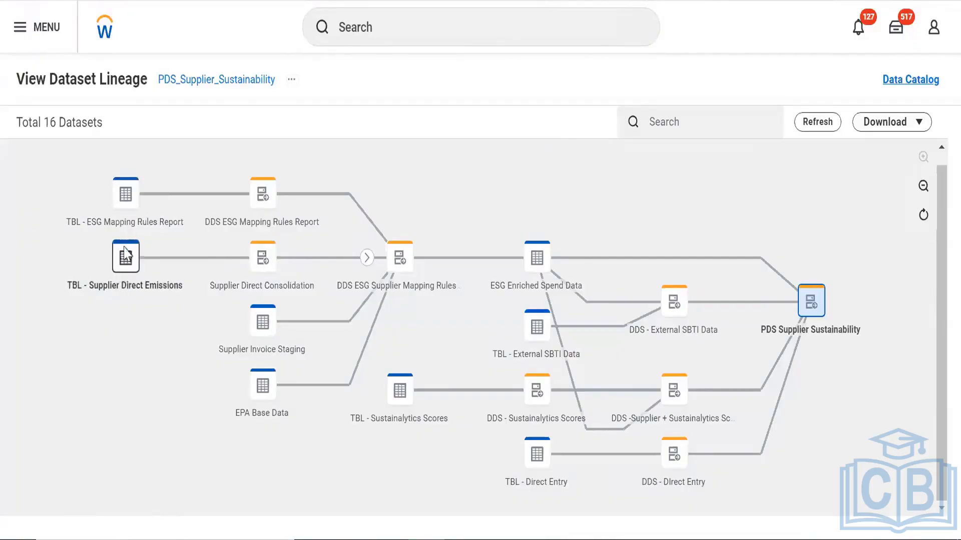
click(272, 276)
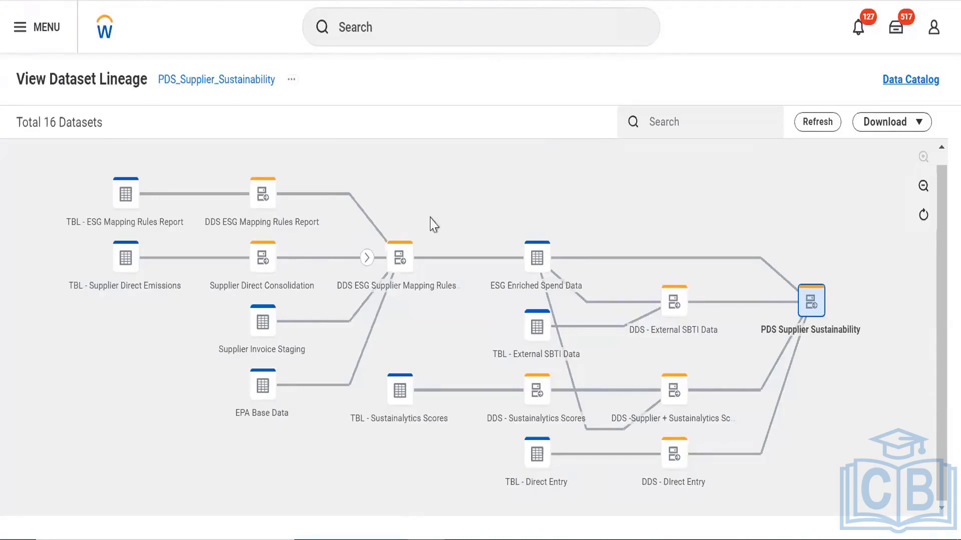
click(270, 202)
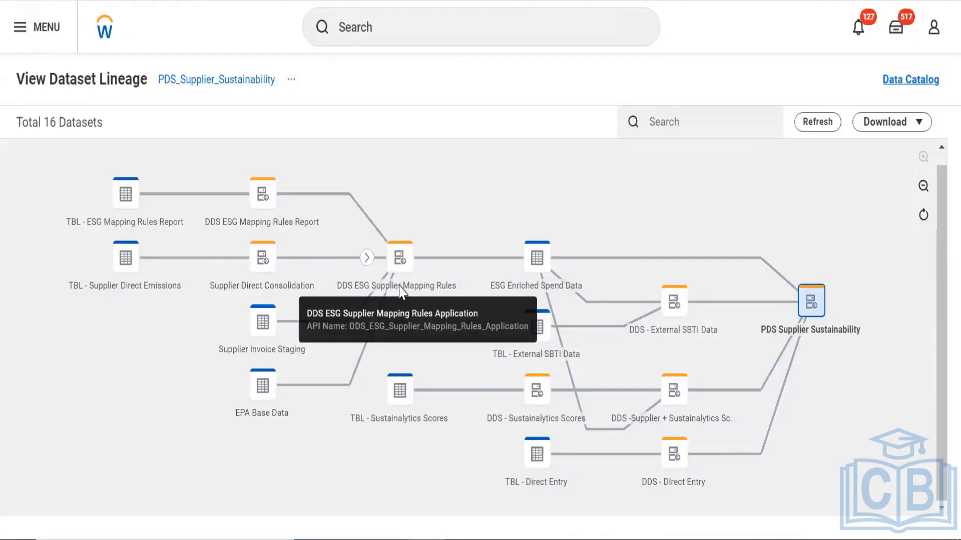
click(273, 199)
click(269, 271)
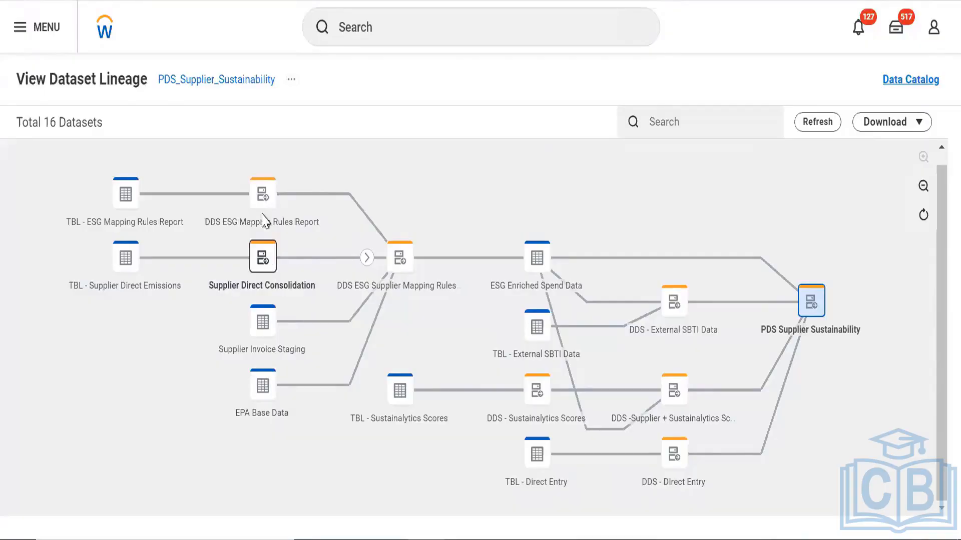
click(256, 198)
click(264, 193)
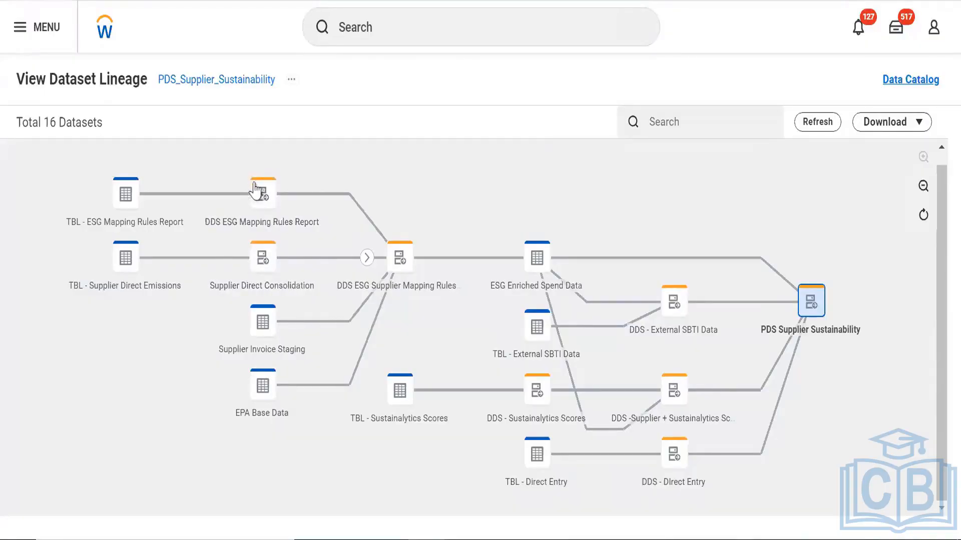
click(262, 192)
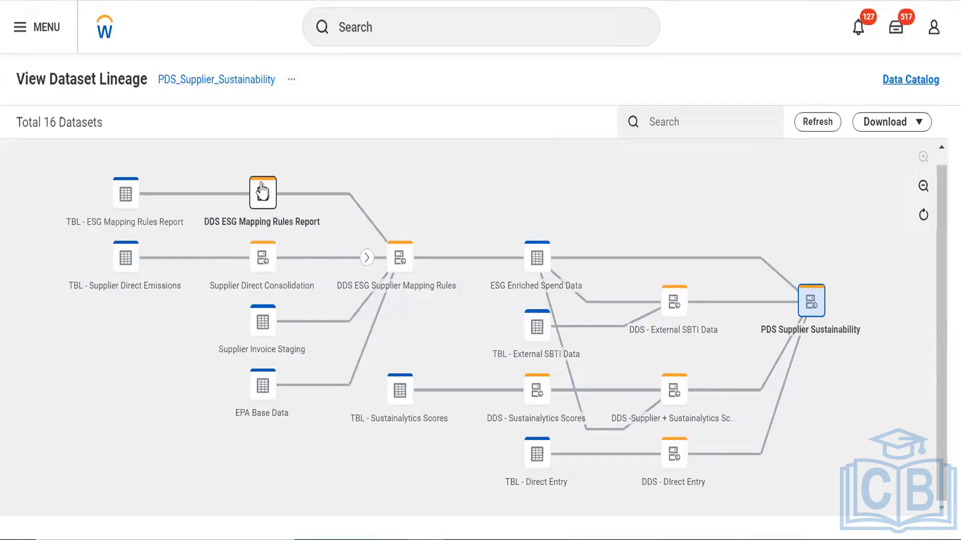
click(267, 269)
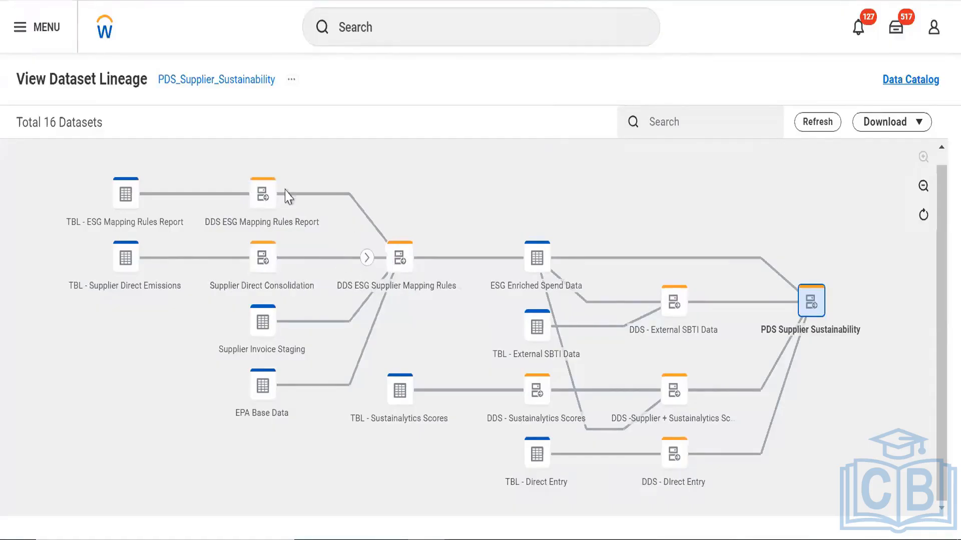
click(406, 268)
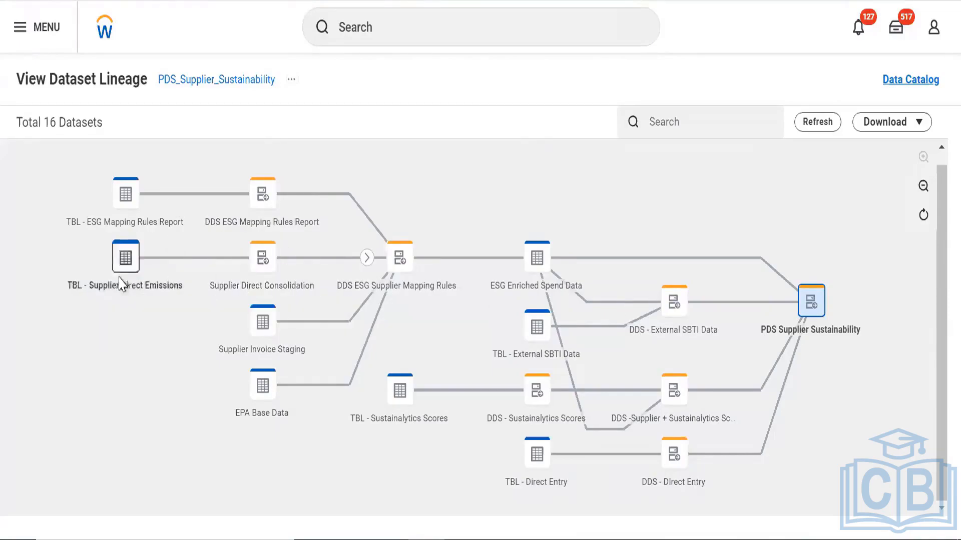
Open Supplier Direct Consolidation's transformations for editing and view the server error details.
click(262, 266)
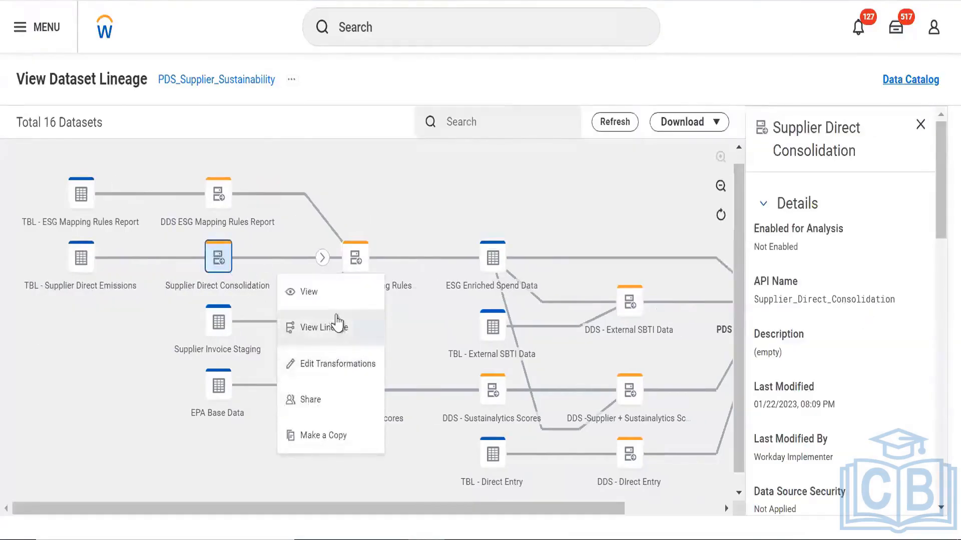
click(342, 362)
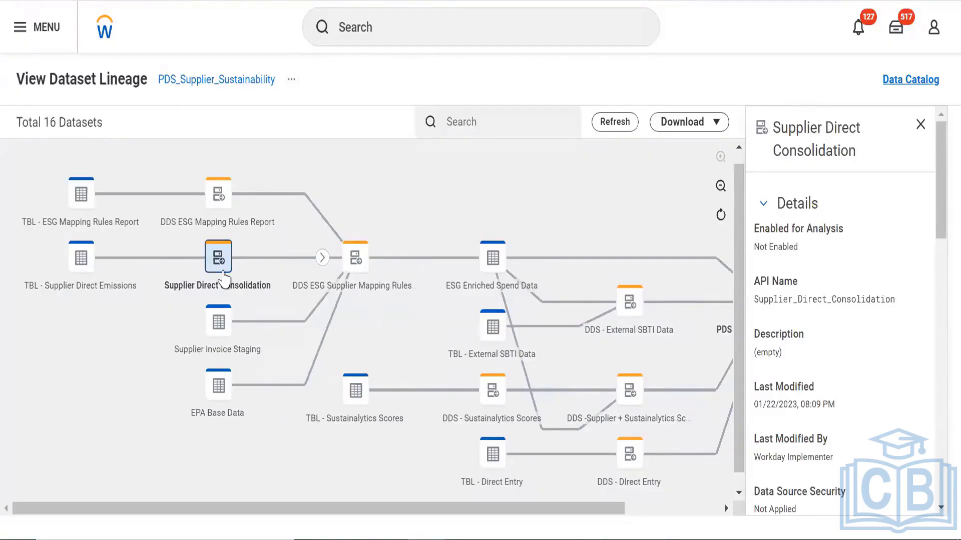
click(219, 258)
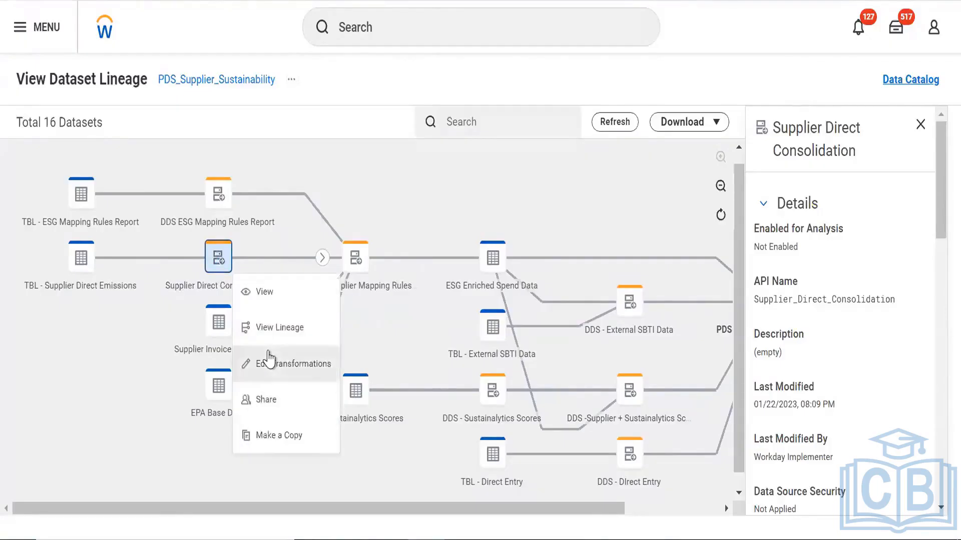
click(273, 327)
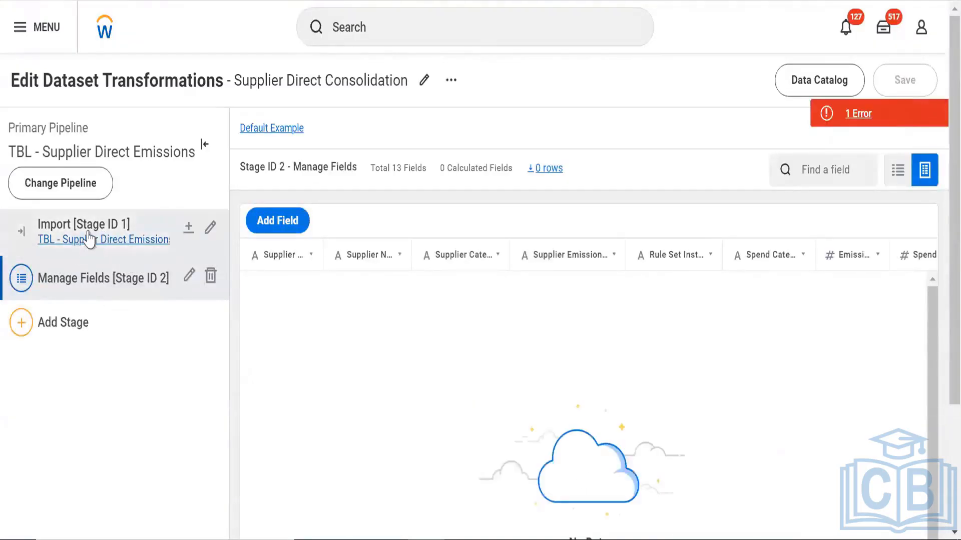
click(839, 124)
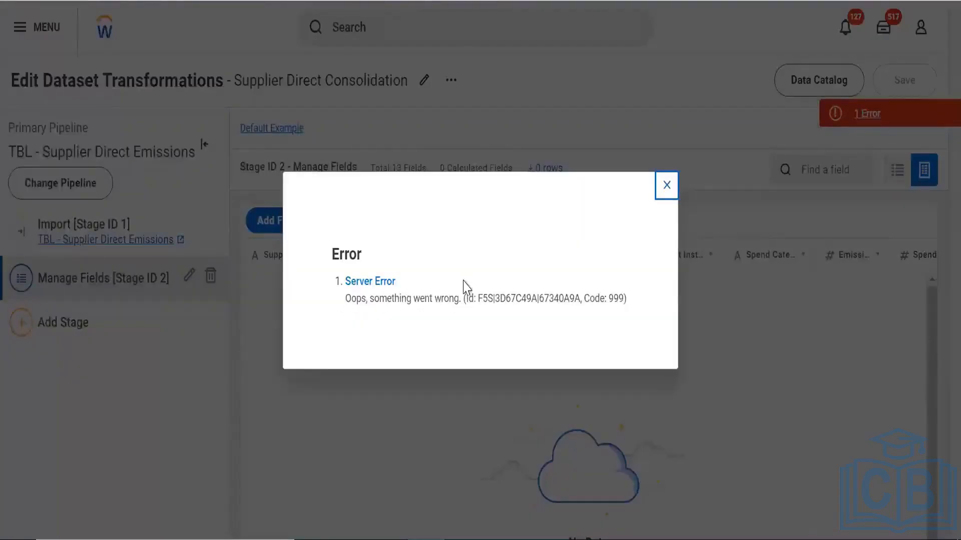
Dismiss the server error and load the Manage Fields [Stage ID 2] preview of 13 fields.
click(666, 187)
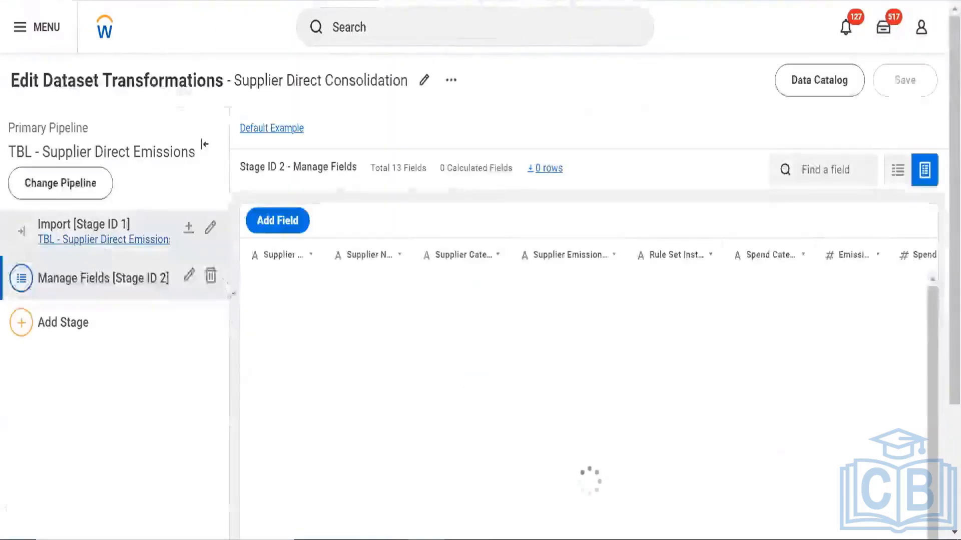
click(188, 278)
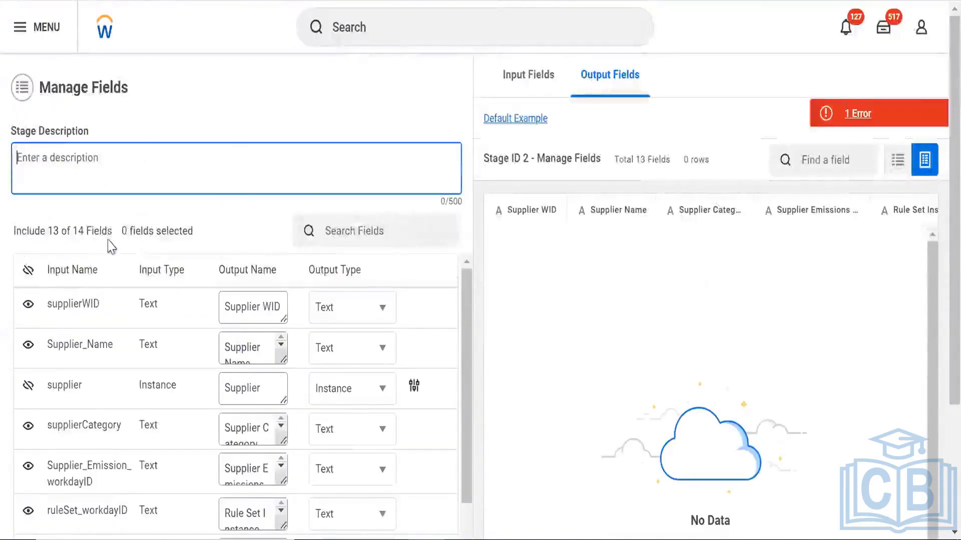
Scroll through the Supplier Direct Consolidation field list, then cancel the Manage Fields editor unchanged.
scroll(152, 221, down, 3)
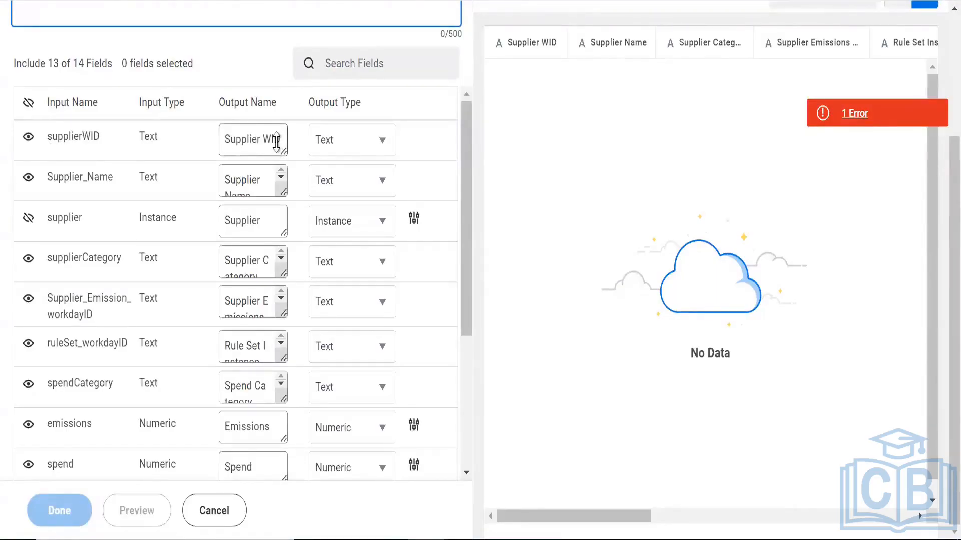
scroll(277, 208, down, 2)
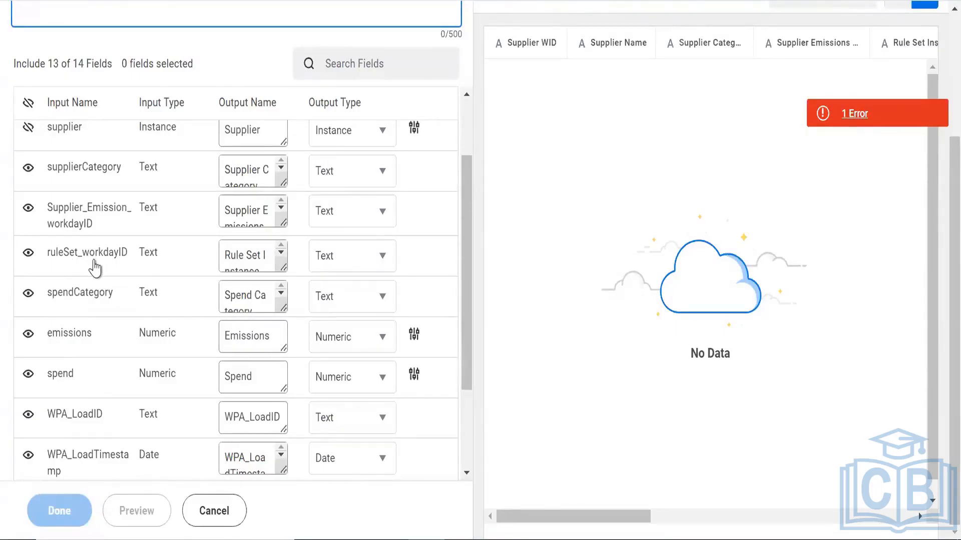
scroll(95, 268, down, 3)
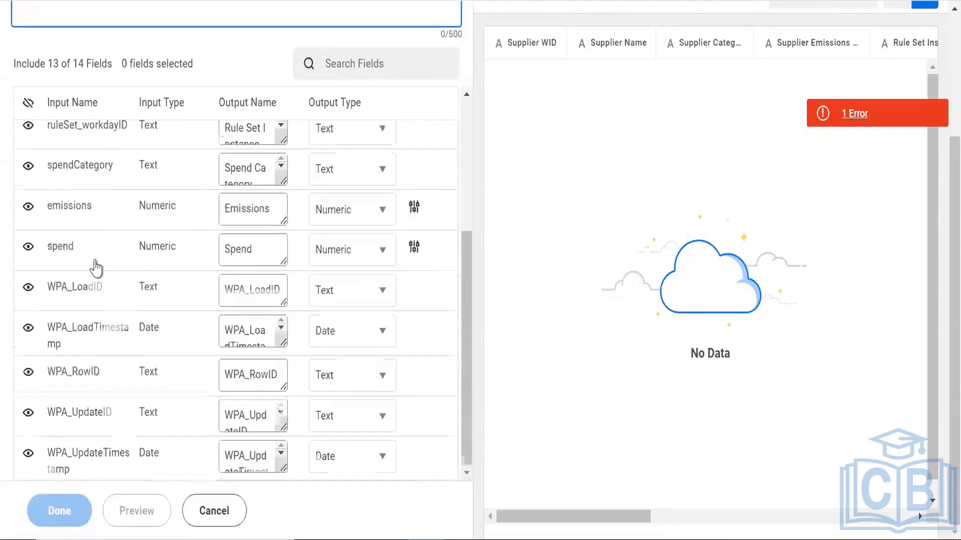
click(215, 511)
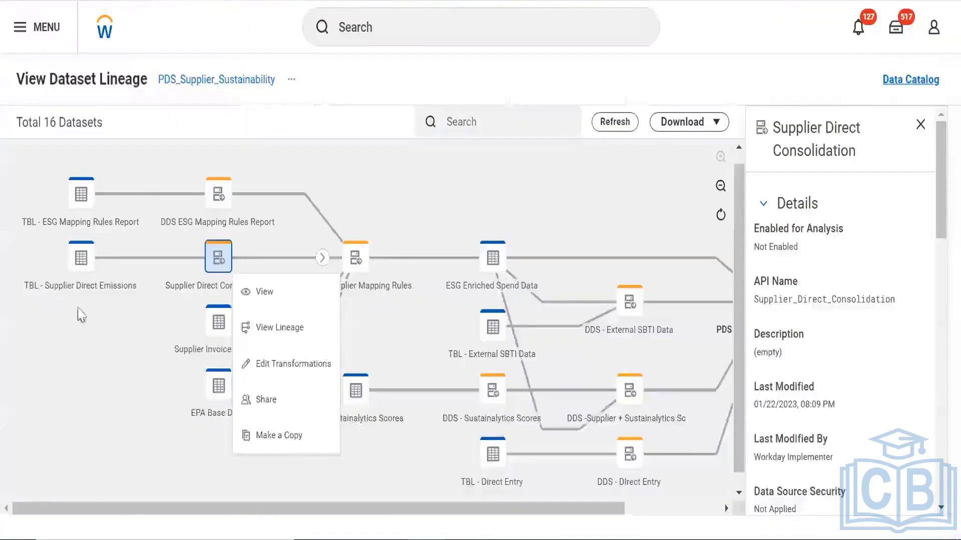
Show the Import stage output and the Supplier_Name field's details.
click(82, 317)
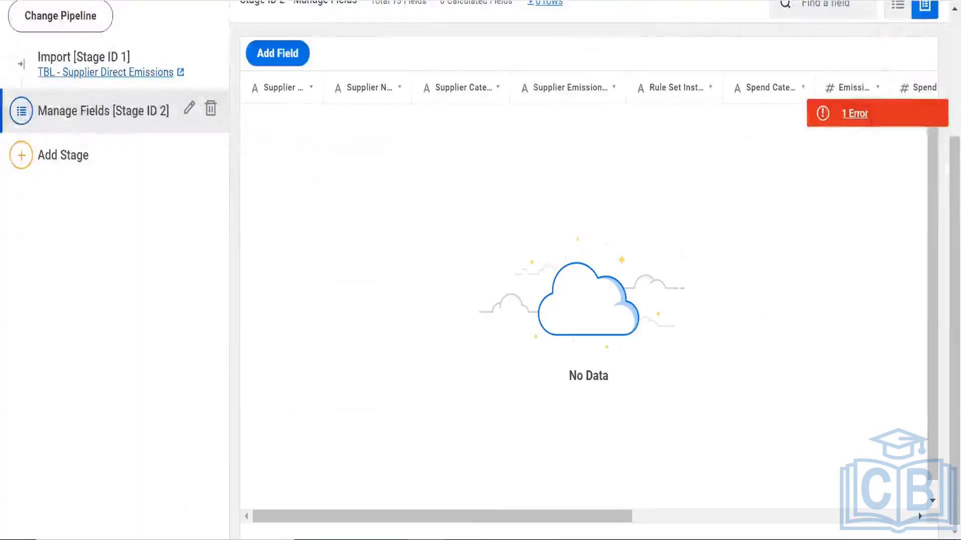
scroll(47, 236, up, 3)
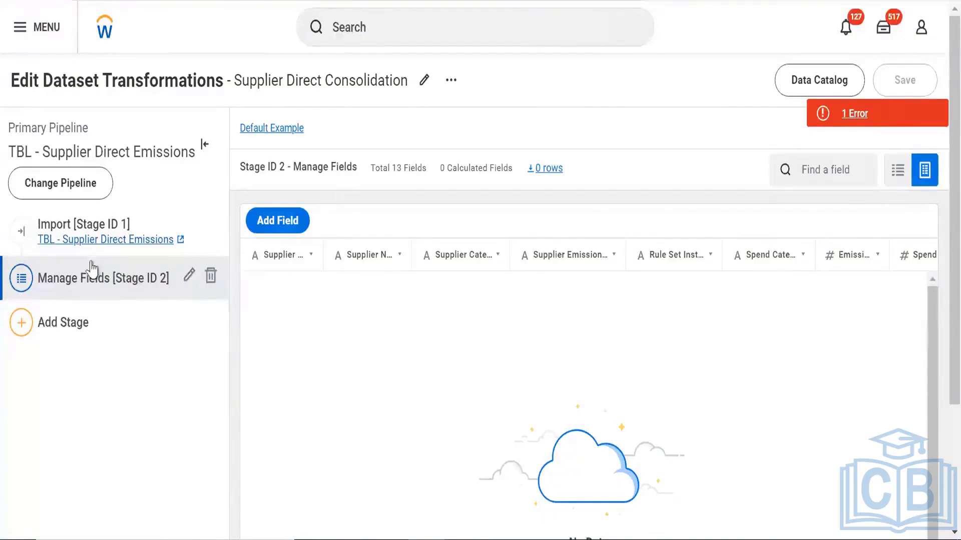
click(163, 231)
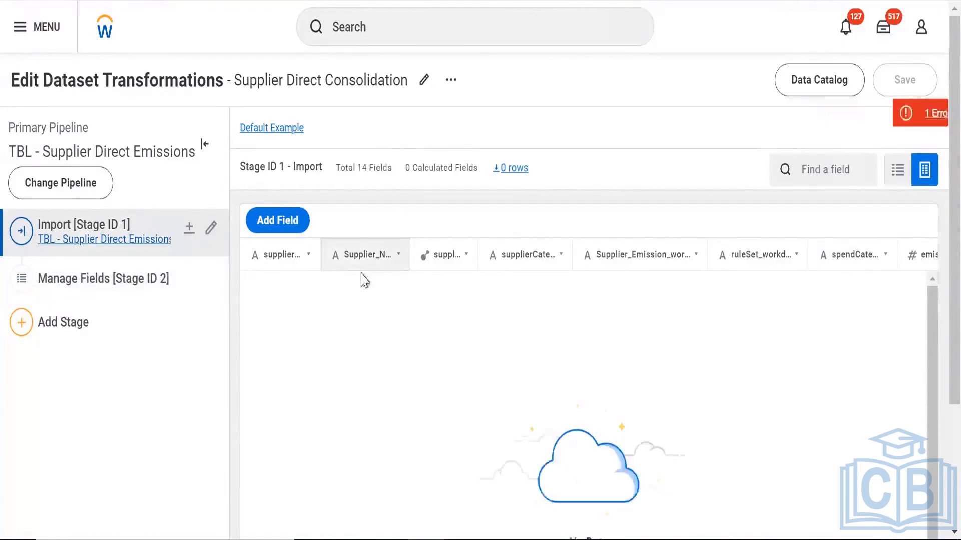
click(379, 263)
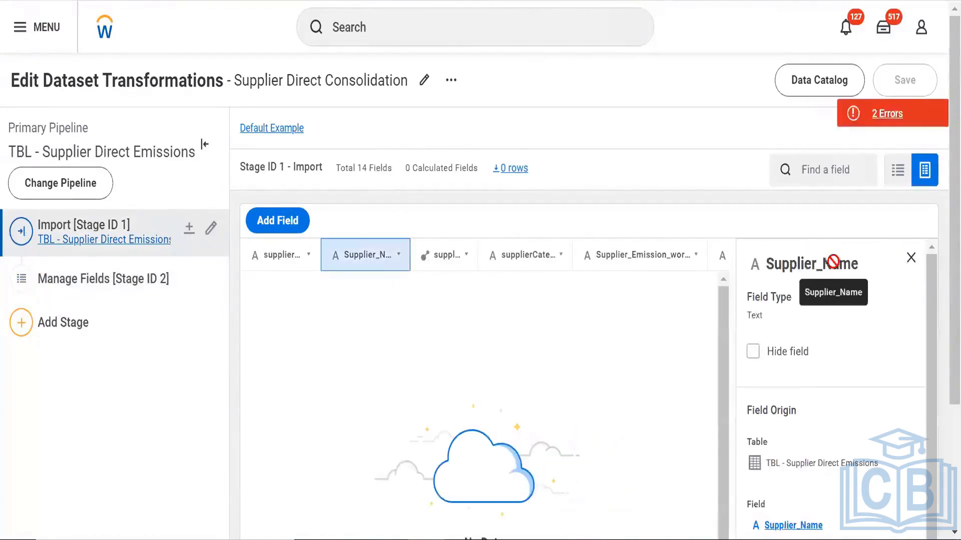
Confirm Manage Fields' Supplier Name comes from Supplier_Name in TBL - Supplier Direct Emissions.
click(103, 284)
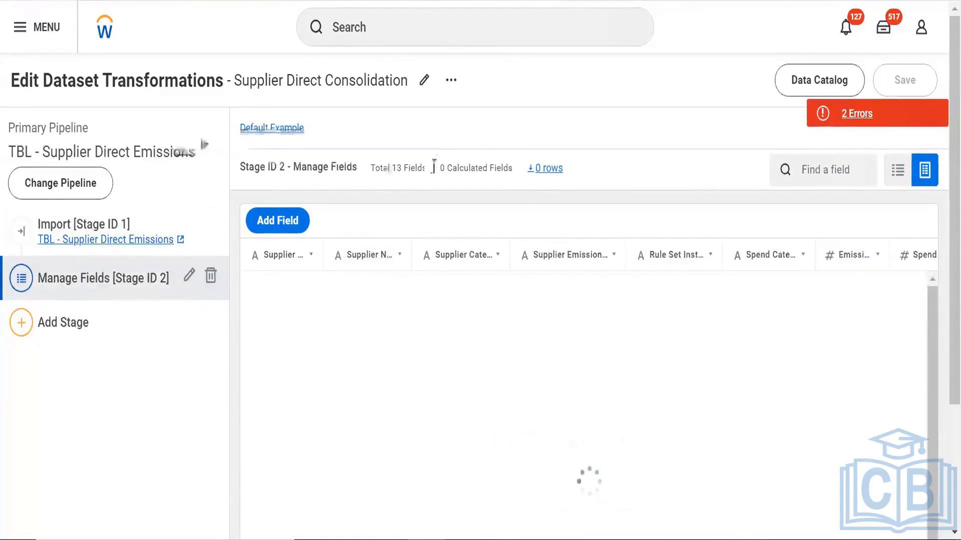
click(367, 265)
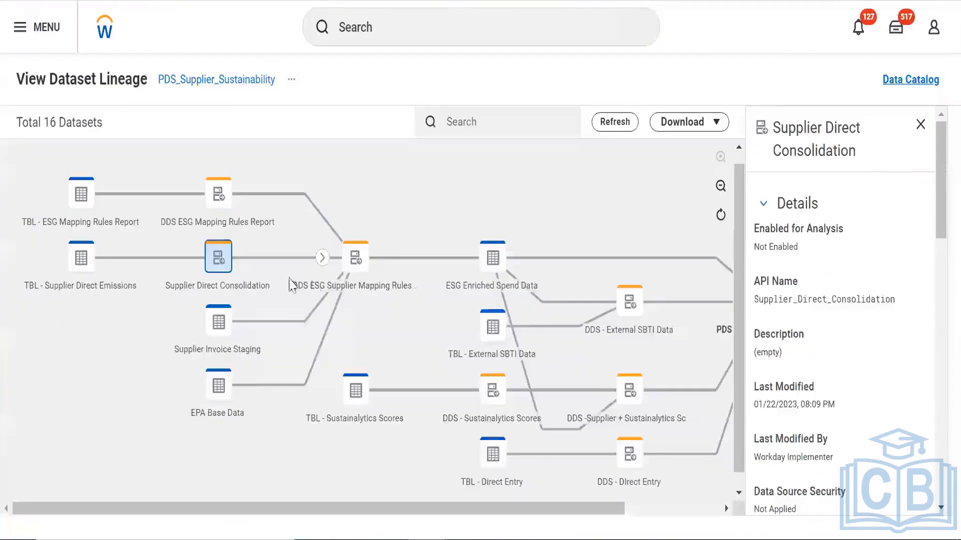
click(355, 258)
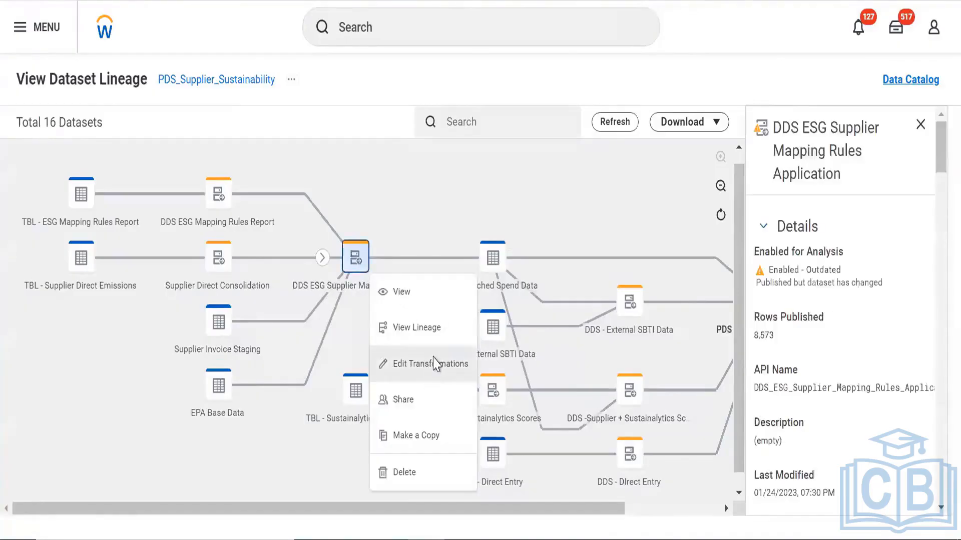
Edit DDS ESG Supplier Mapping Rules Application's transformations and close the extra browser tabs to the right.
click(432, 364)
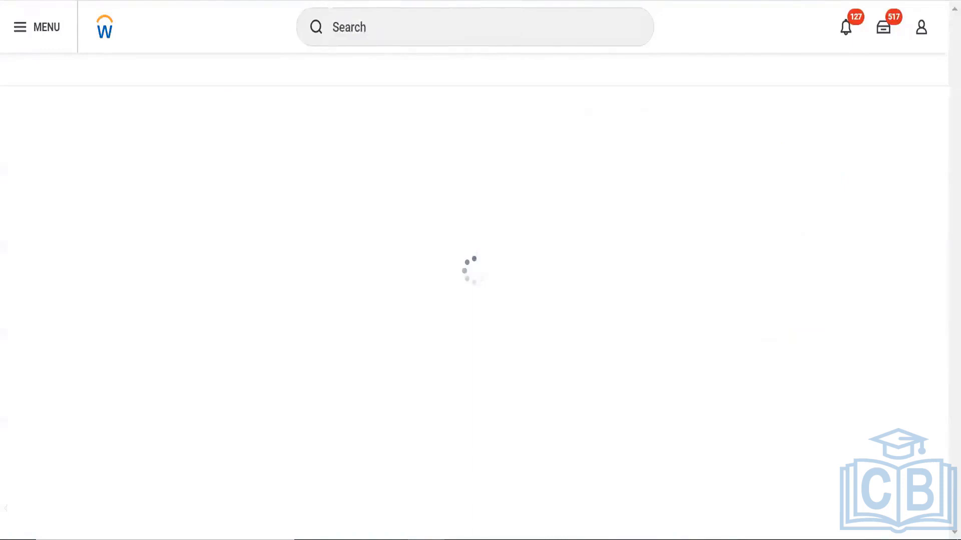
right_click(377, 1)
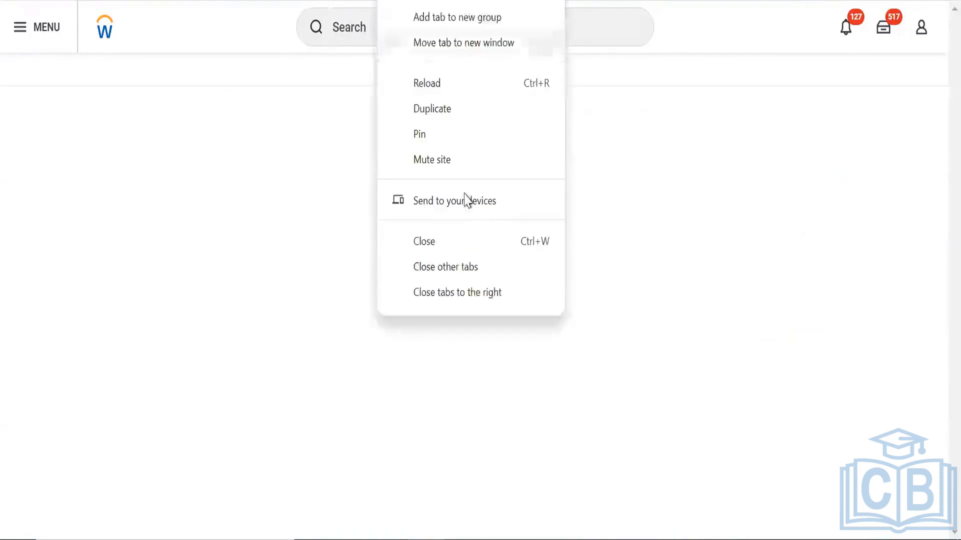
click(473, 291)
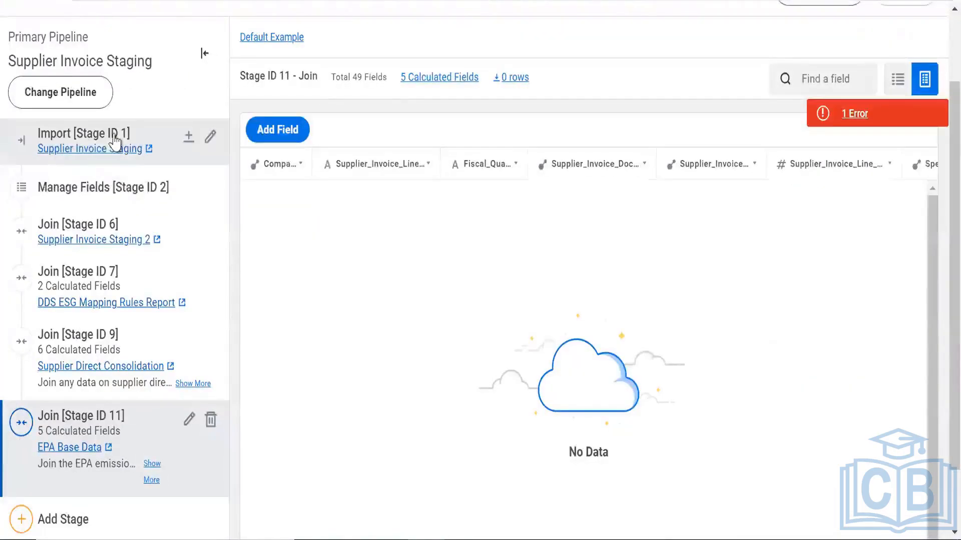
Compare the Import stage's 23 fields with Manage Fields [Stage ID 2], then cancel its editor.
click(114, 133)
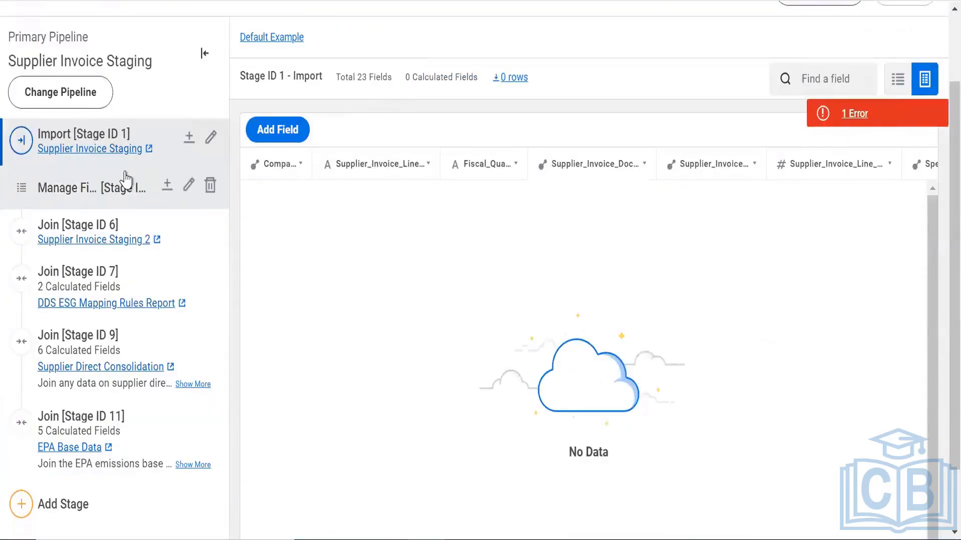
click(125, 179)
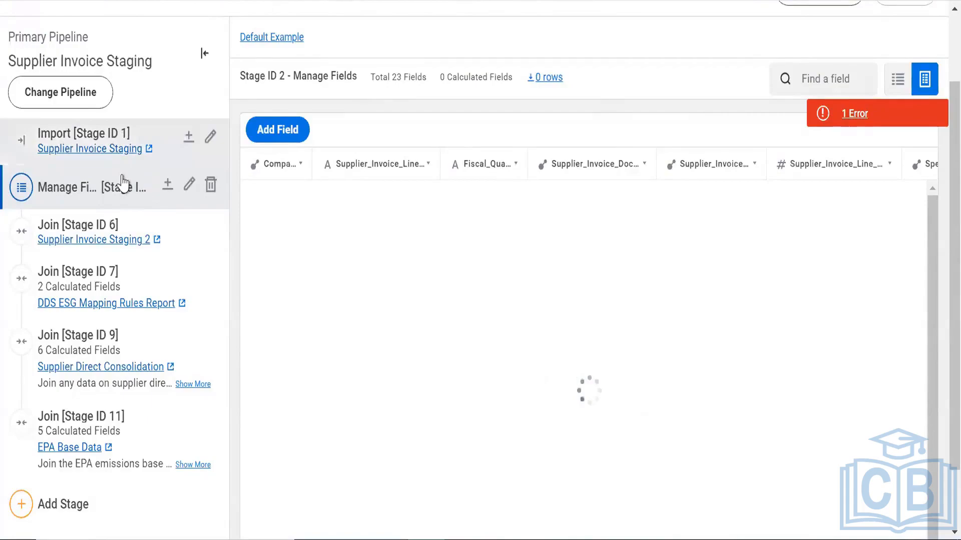
click(122, 178)
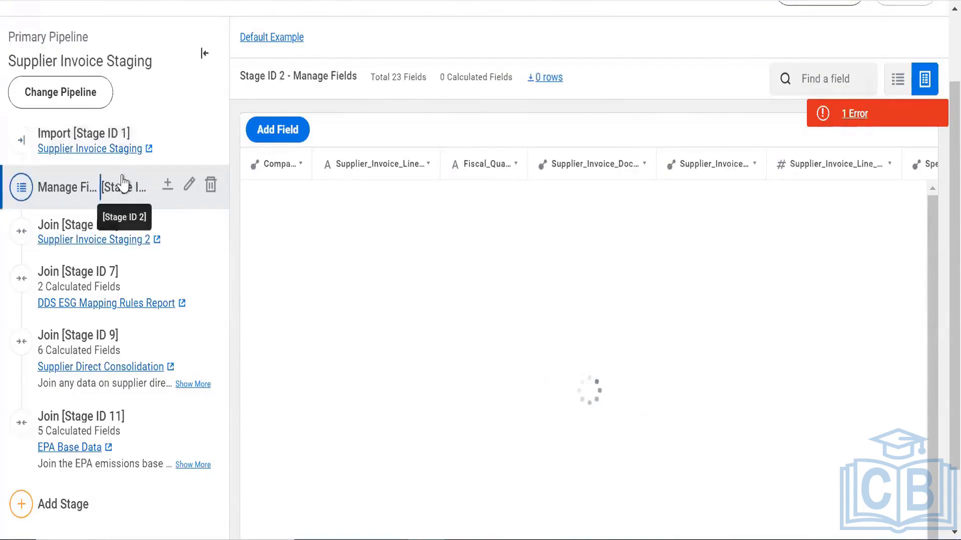
click(189, 187)
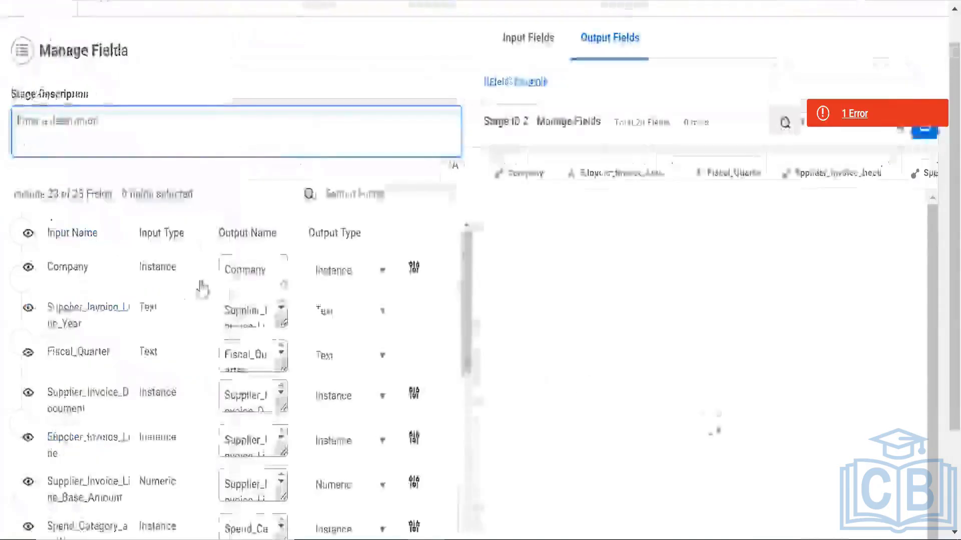
scroll(217, 191, down, 3)
scroll(209, 220, down, 10)
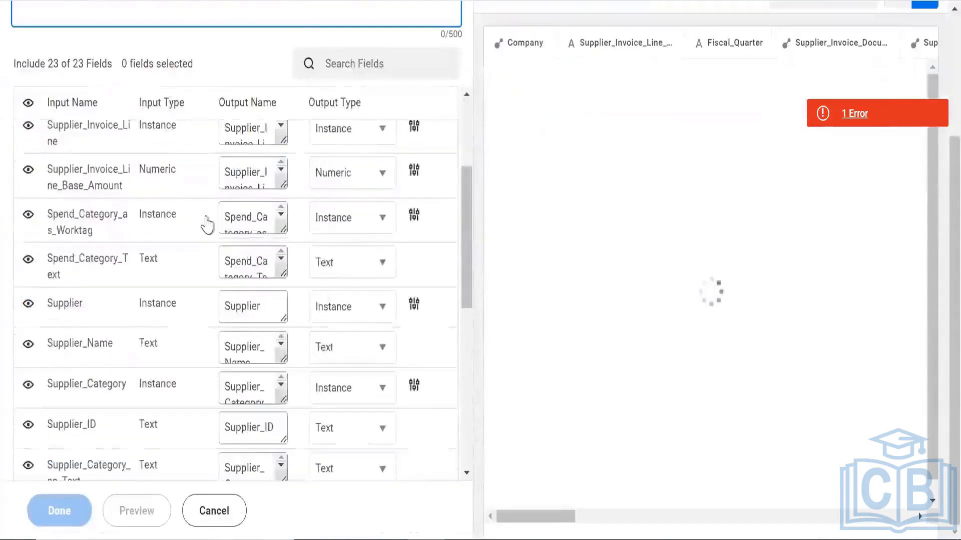
scroll(200, 244, down, 2)
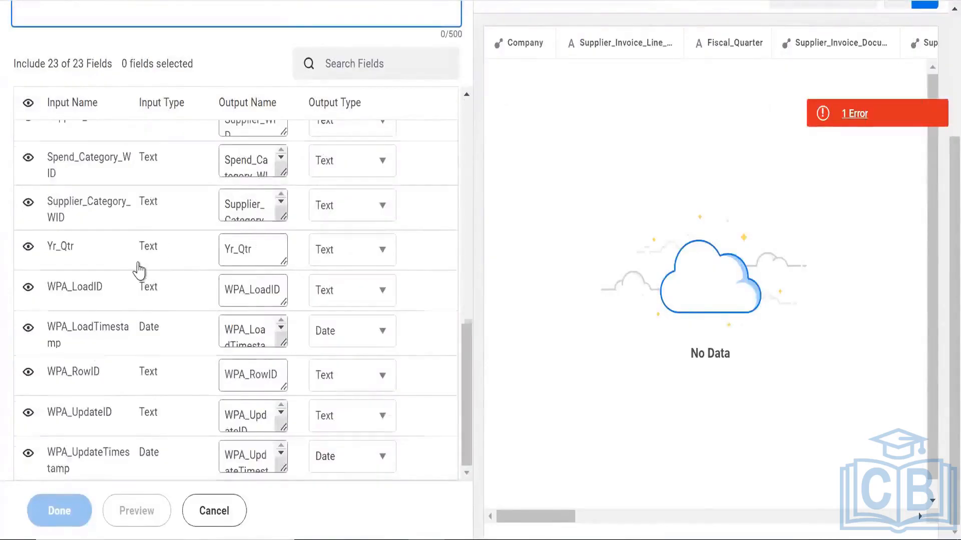
scroll(137, 271, up, 4)
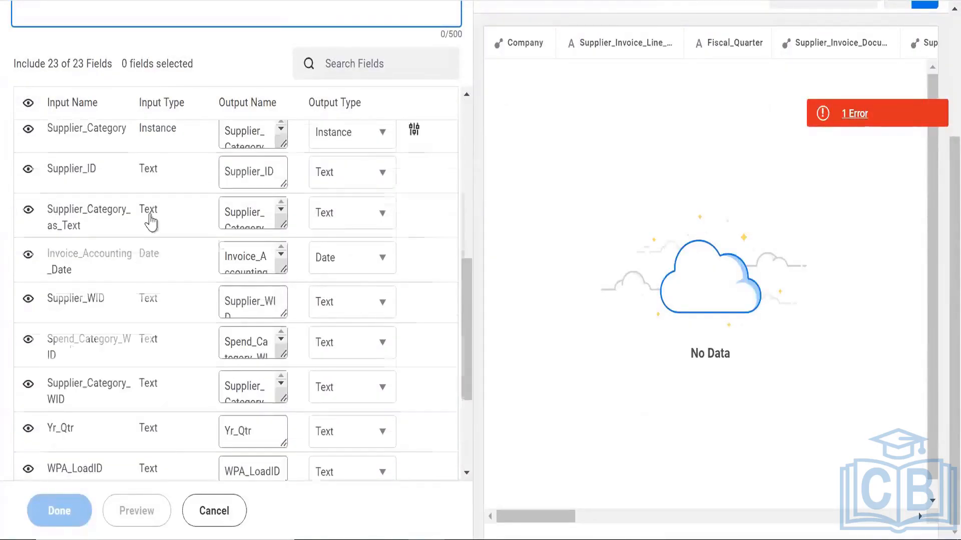
scroll(150, 222, up, 10)
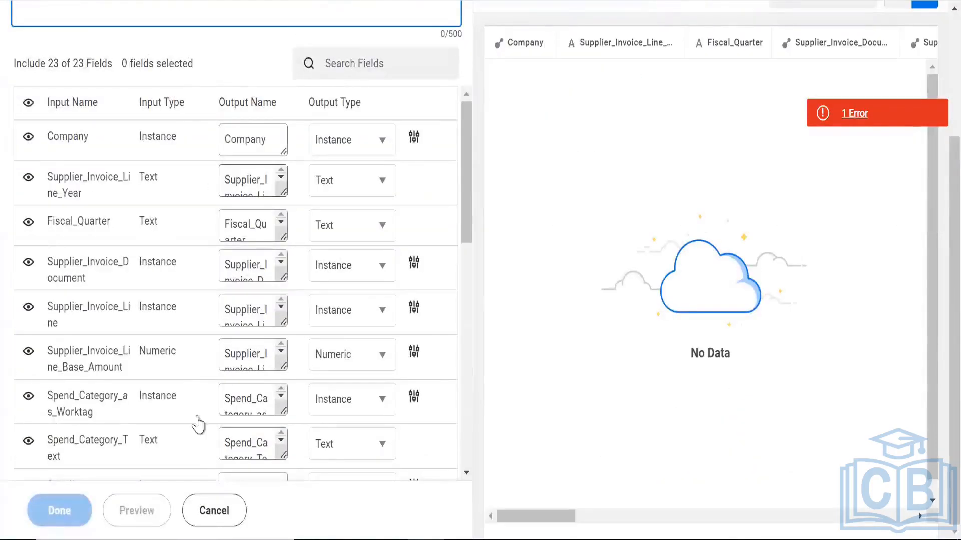
click(208, 510)
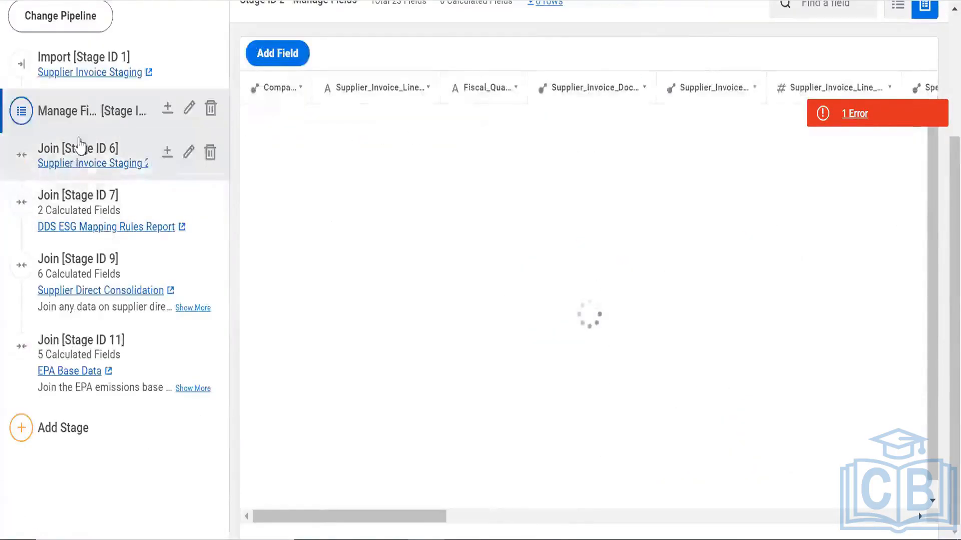
Preview Join Stage ID 6's output and open its settings to scan the match rows.
click(106, 149)
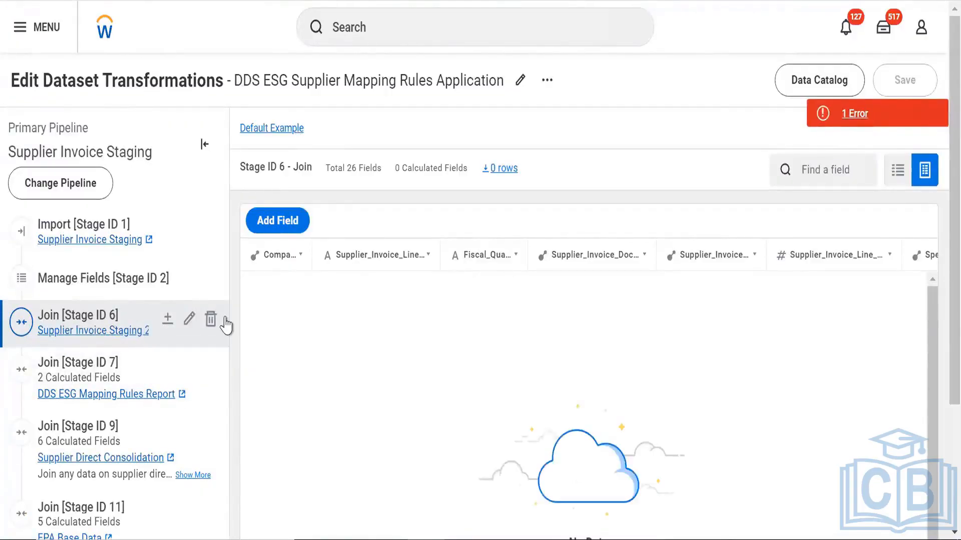
scroll(214, 323, down, 3)
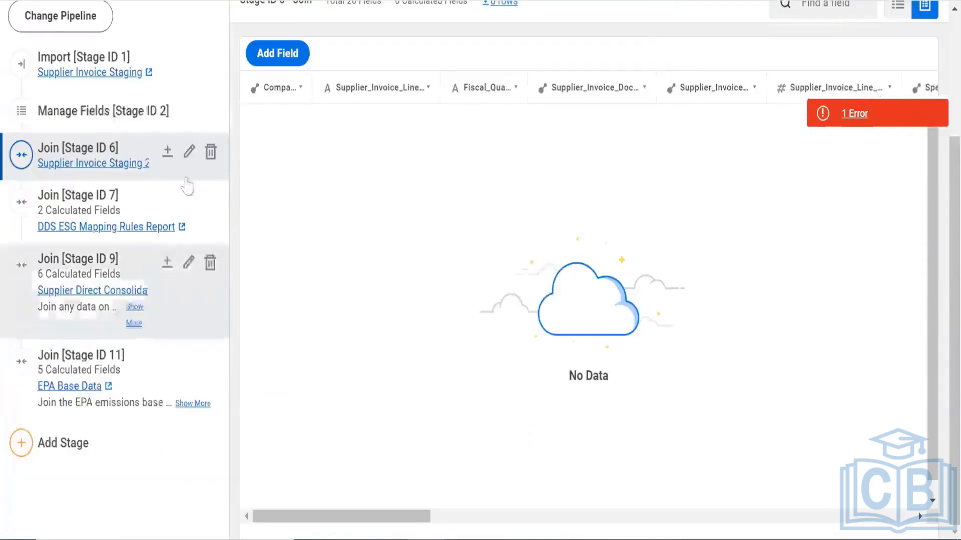
click(189, 151)
scroll(67, 232, down, 2)
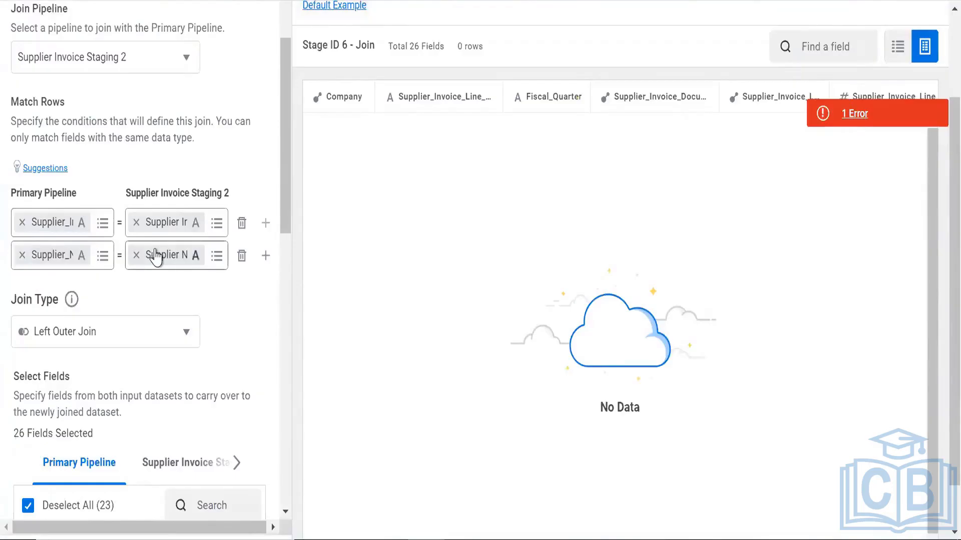
scroll(156, 255, down, 7)
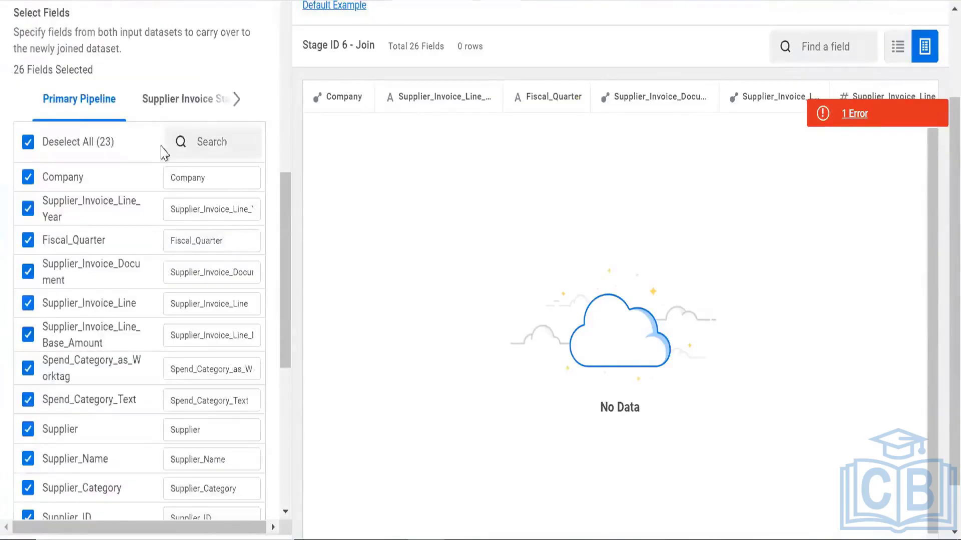
Compare the fields kept from Supplier Invoice Staging 2 with the primary pipeline's field list.
click(174, 100)
scroll(138, 189, down, 5)
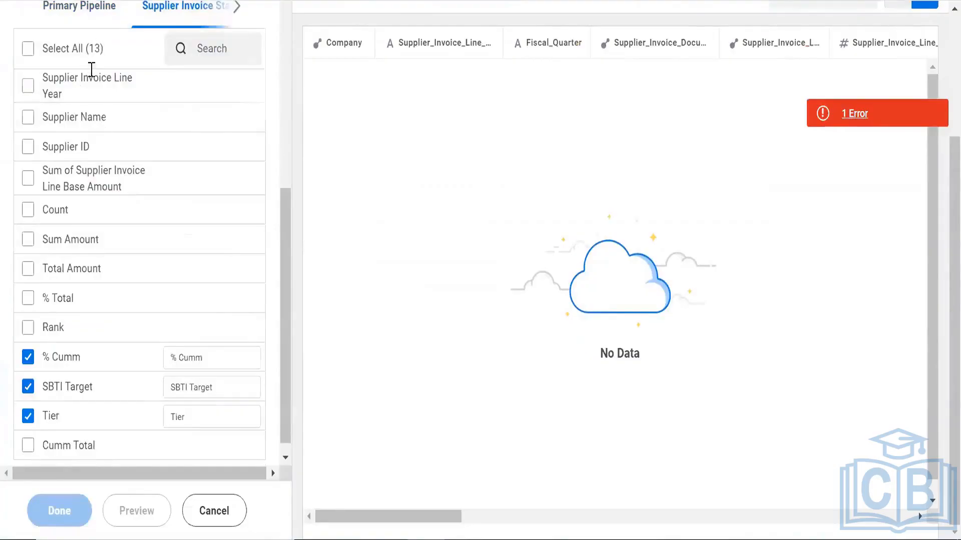
scroll(91, 113, up, 2)
click(90, 113)
scroll(146, 210, up, 3)
scroll(132, 171, up, 3)
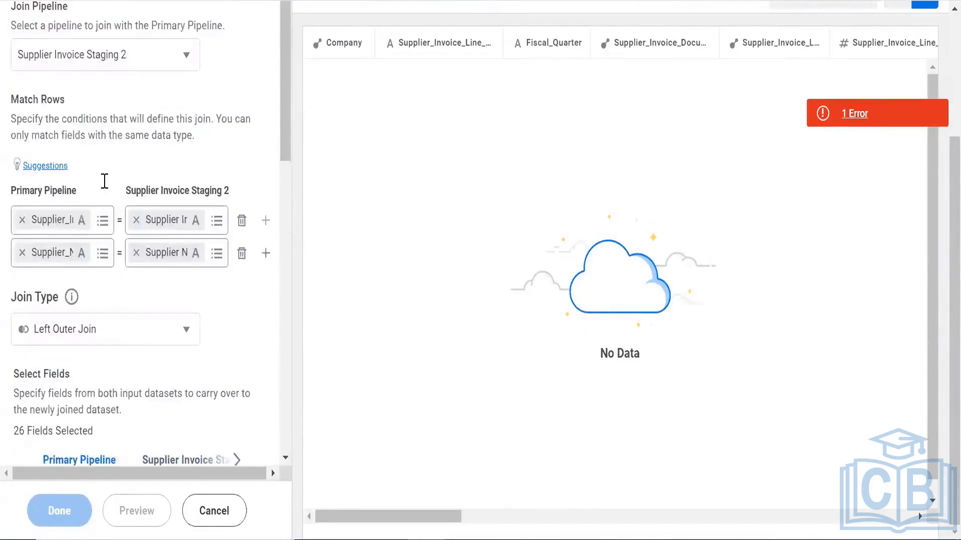
scroll(105, 182, up, 5)
key(alt+Tab)
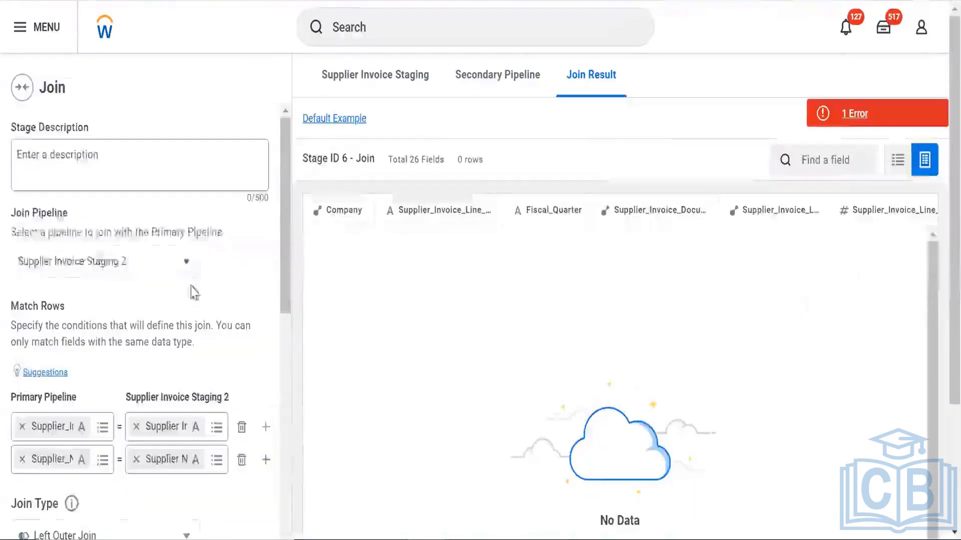
scroll(100, 273, down, 5)
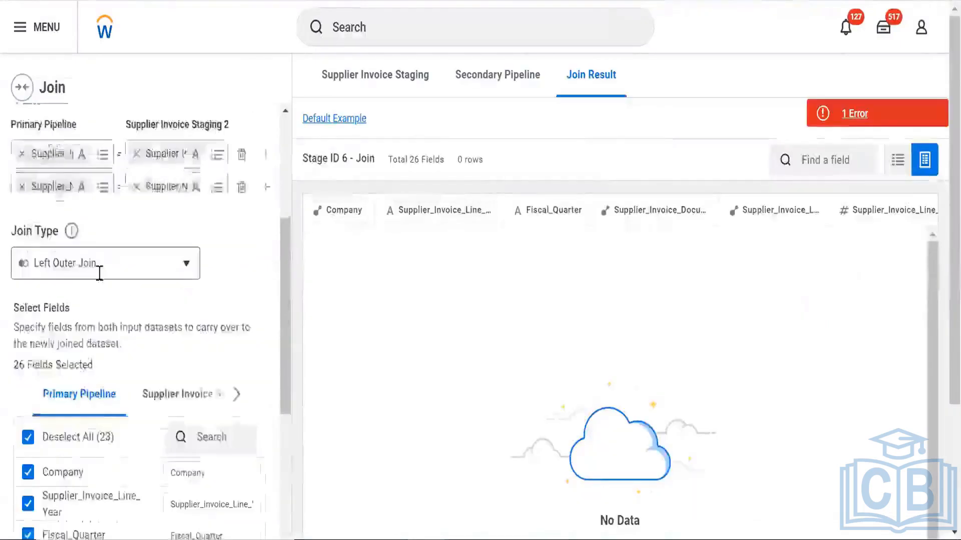
scroll(100, 274, down, 15)
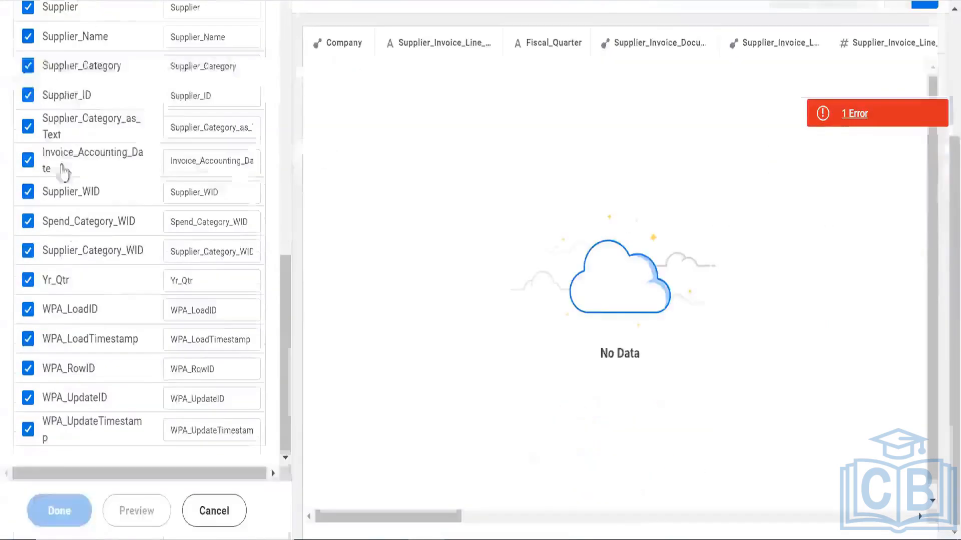
scroll(65, 284, up, 8)
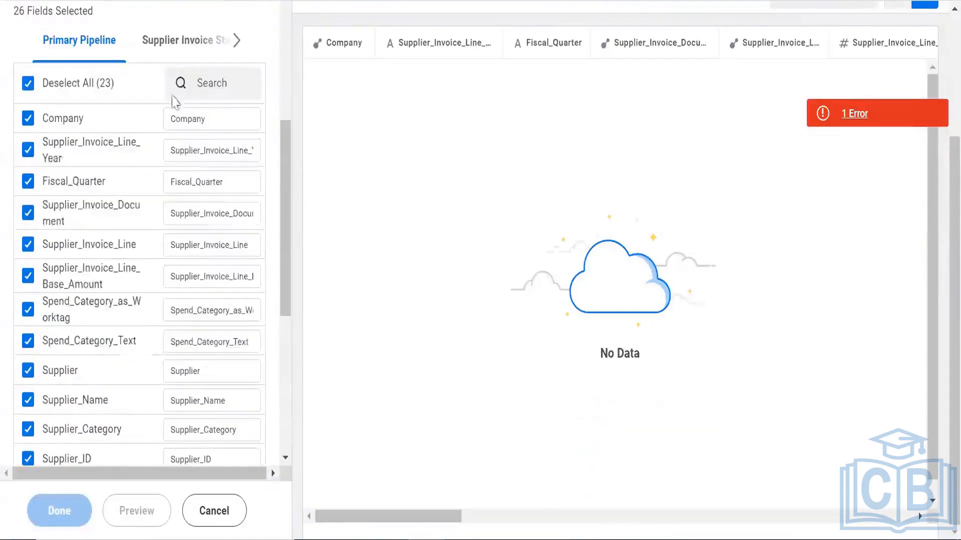
Recheck Supplier Invoice Staging 2's selected fields against the primary pipeline's selections.
click(180, 41)
scroll(100, 210, down, 4)
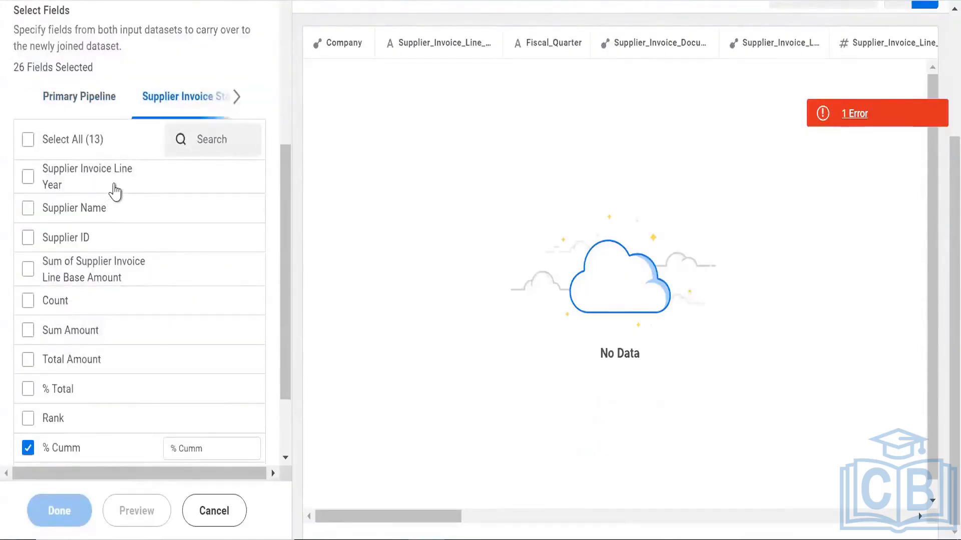
scroll(114, 191, up, 3)
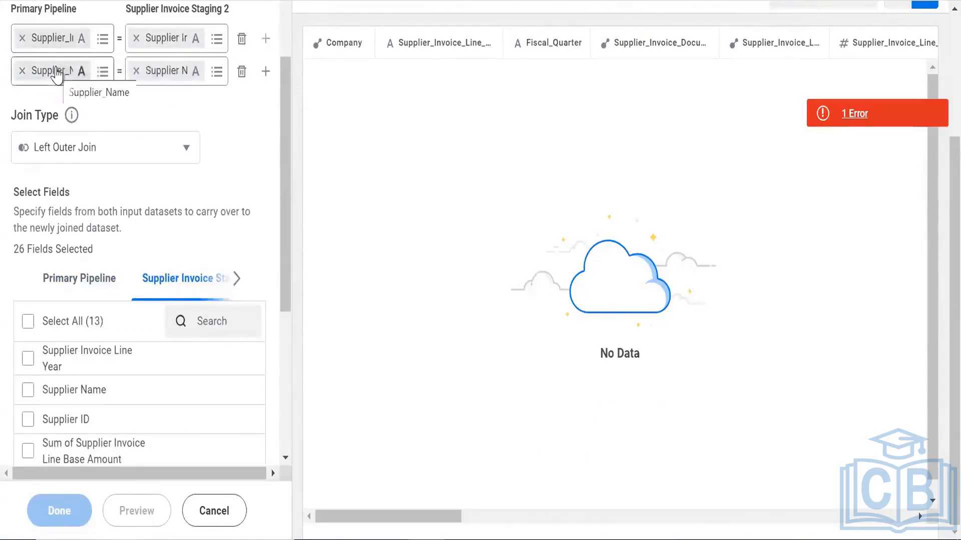
scroll(48, 204, down, 2)
scroll(48, 204, down, 2)
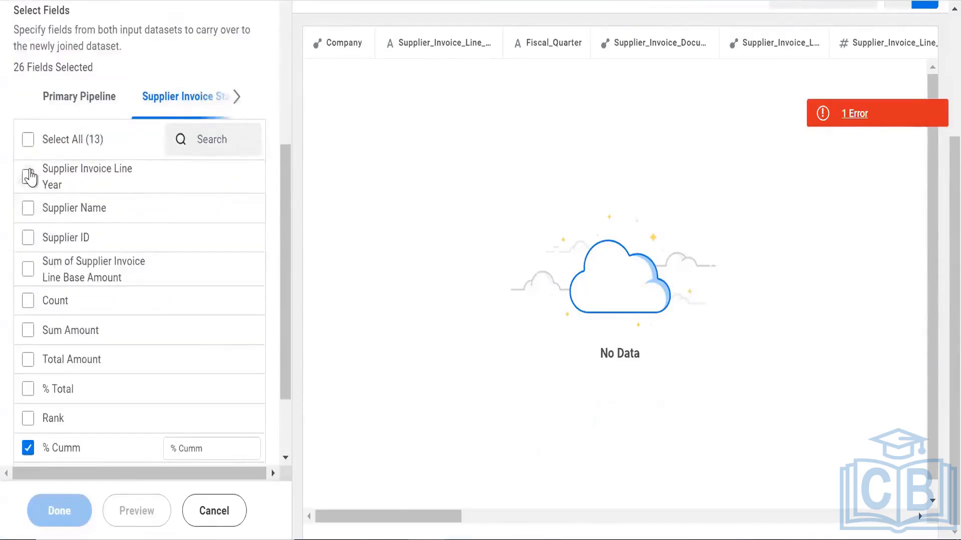
click(66, 102)
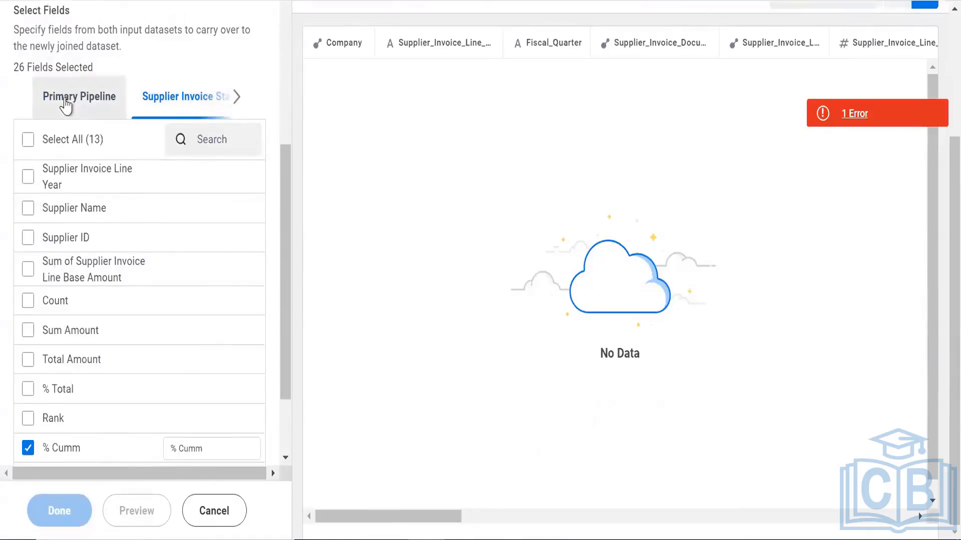
scroll(75, 240, down, 5)
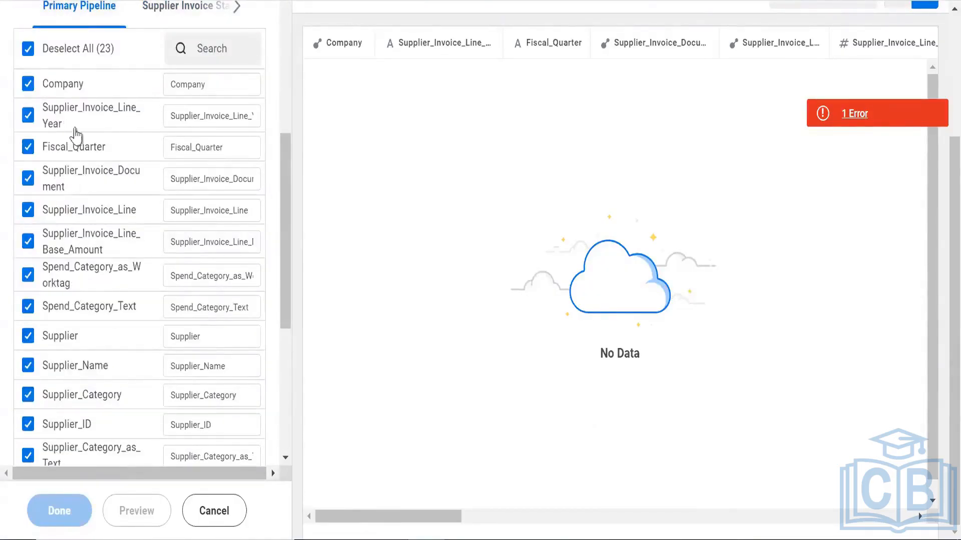
scroll(115, 298, up, 4)
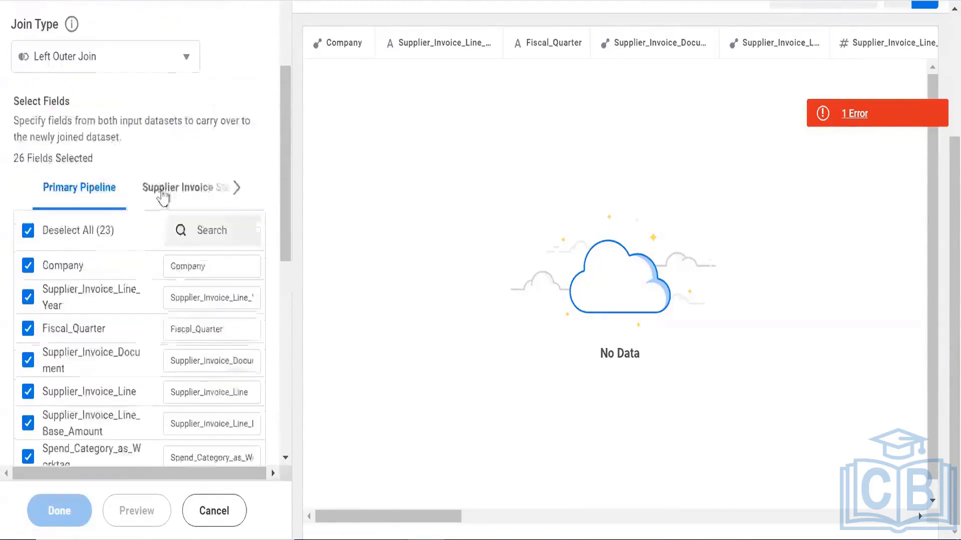
scroll(122, 287, up, 2)
Review Supplier Invoice Staging 2's fields once more, then cancel the Join editor unchanged.
click(171, 290)
scroll(95, 107, down, 5)
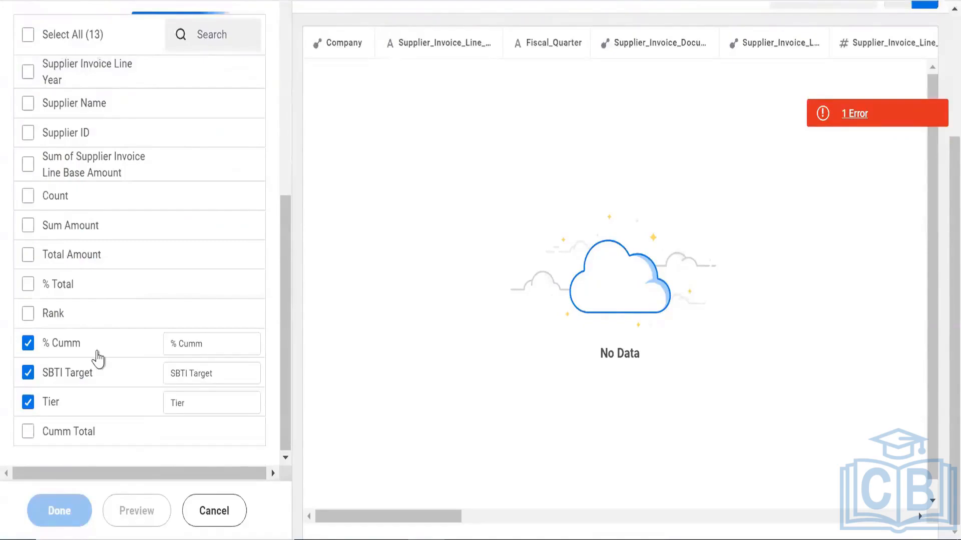
scroll(58, 360, up, 2)
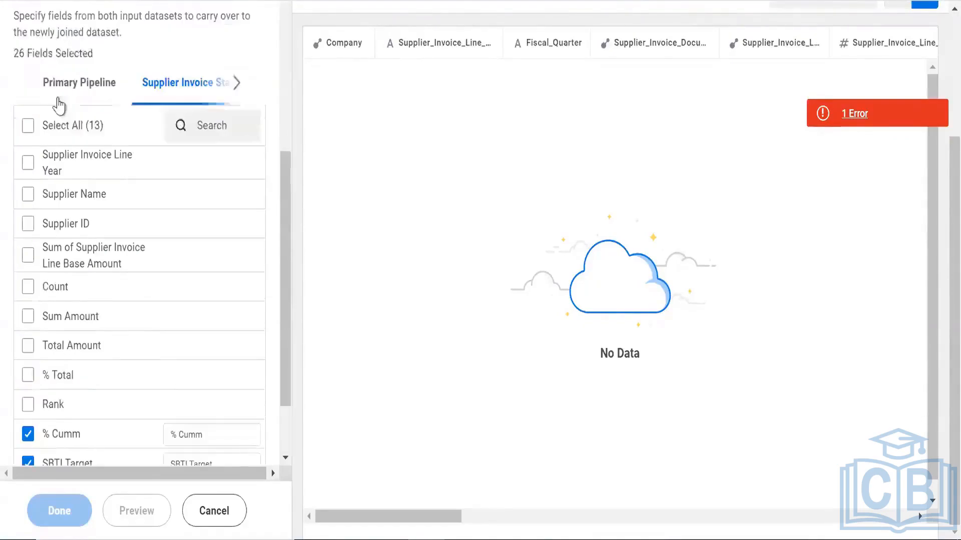
scroll(36, 273, down, 2)
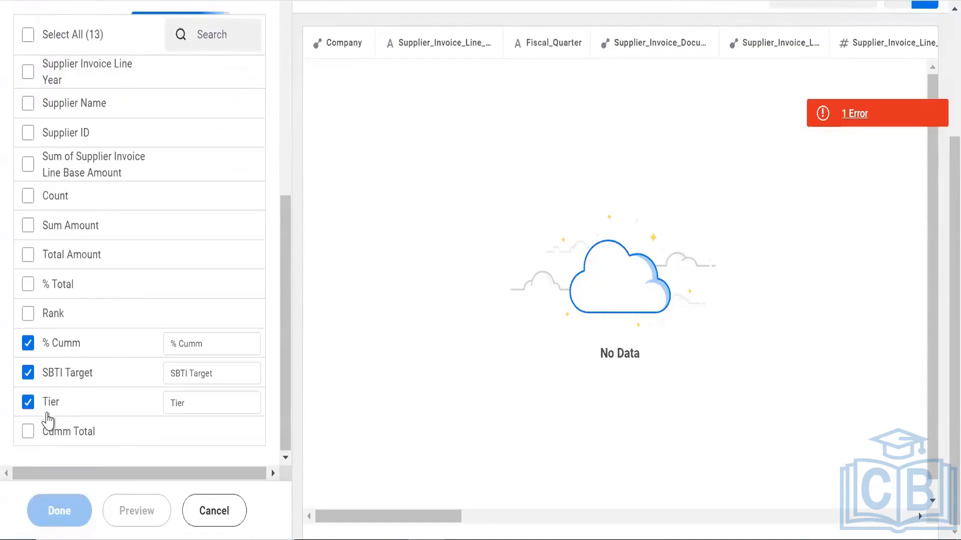
scroll(71, 240, up, 4)
click(74, 182)
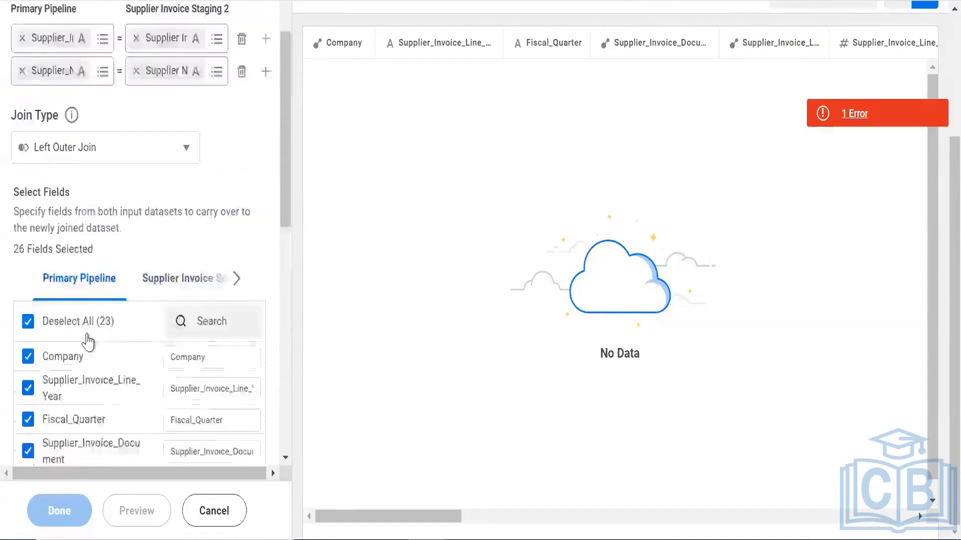
scroll(86, 339, down, 13)
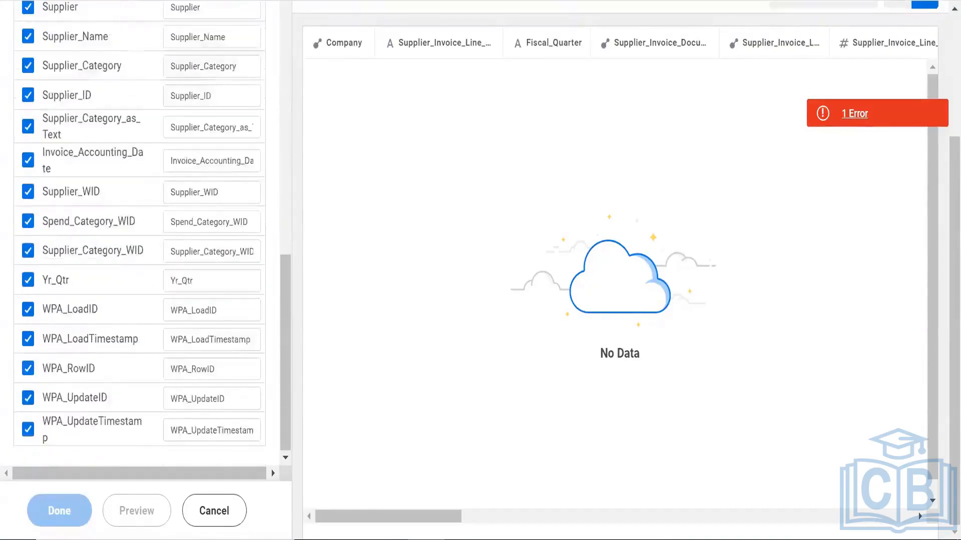
click(197, 502)
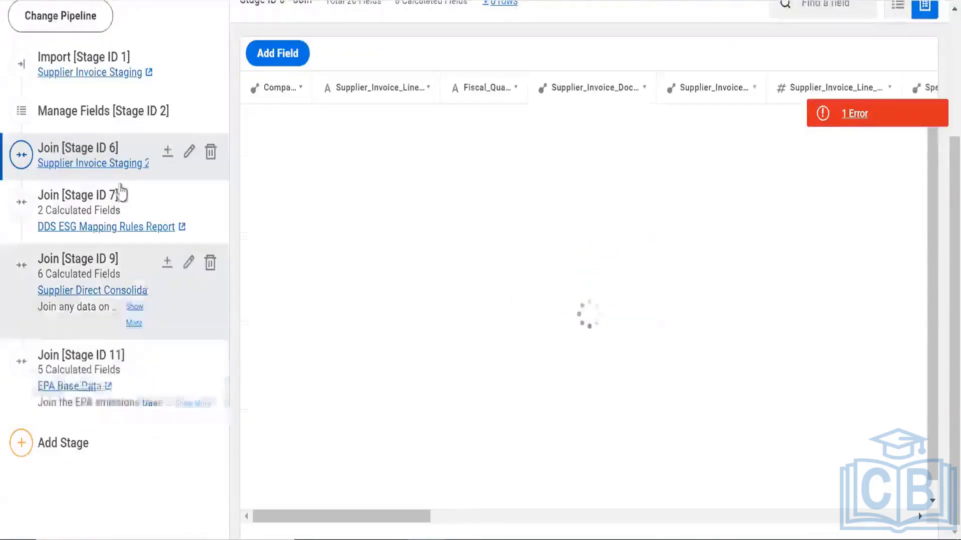
Preview Join [Stage ID 7] output and open its Left Outer Join with DDS ESG Mapping Rules Report.
scroll(290, 226, up, 2)
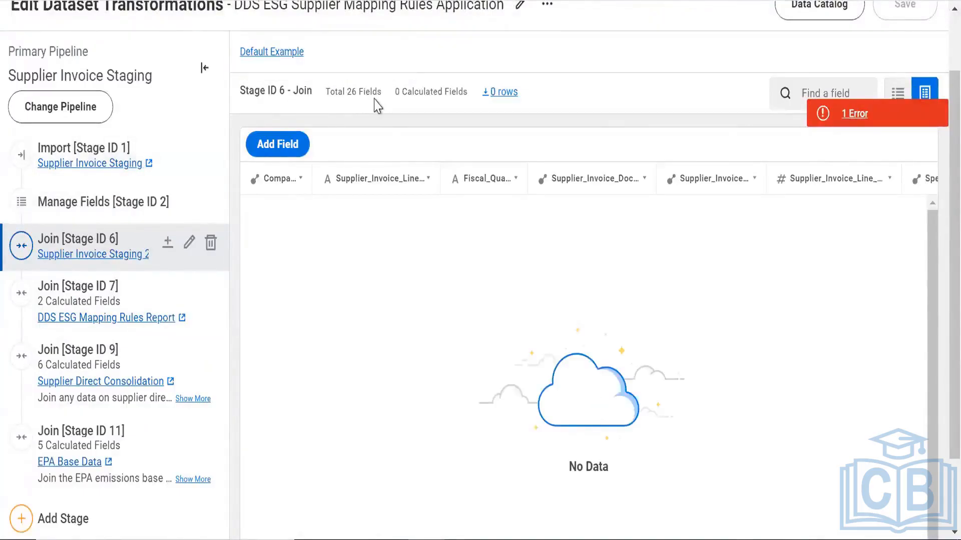
click(75, 286)
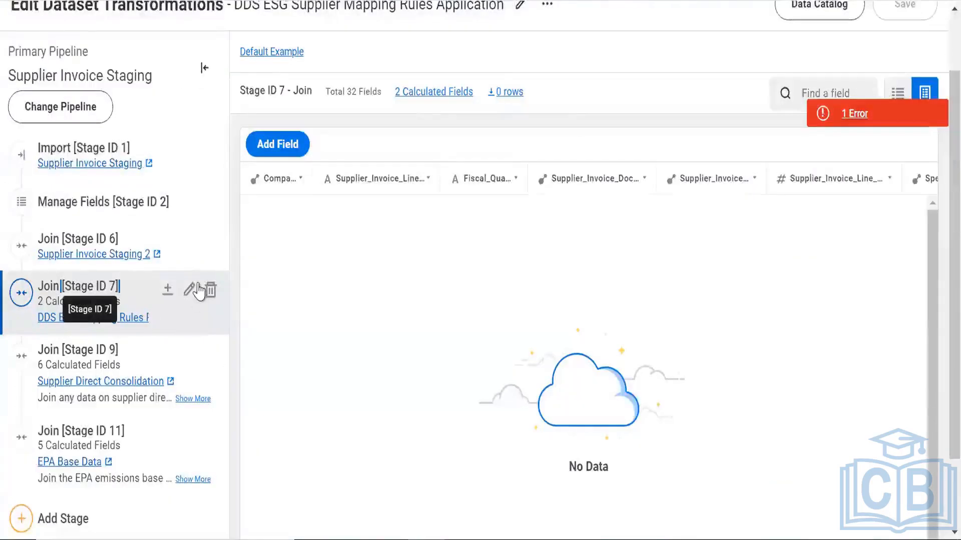
click(189, 290)
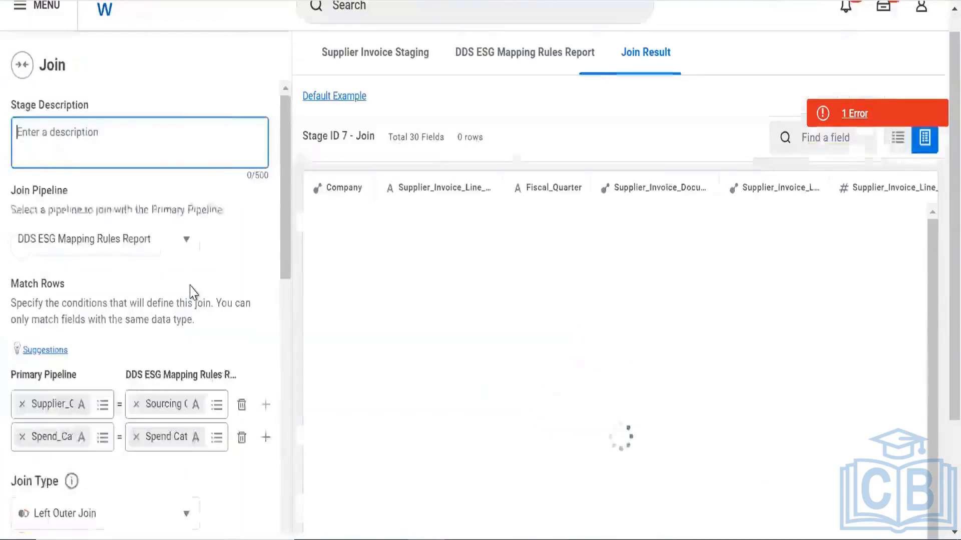
Scroll through Join Stage 7's two match conditions and field selections, then return to the lineage view.
scroll(190, 290, down, 5)
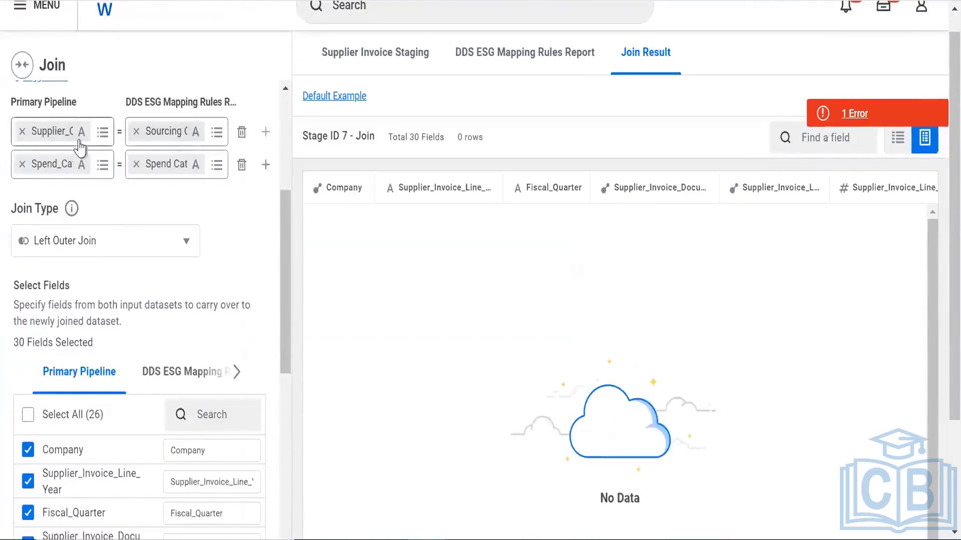
scroll(55, 143, up, 2)
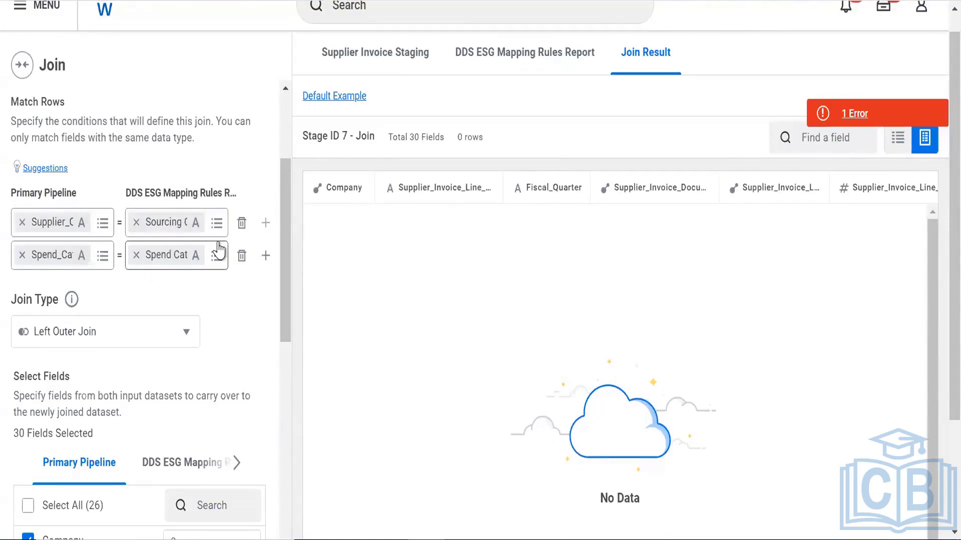
scroll(214, 245, down, 5)
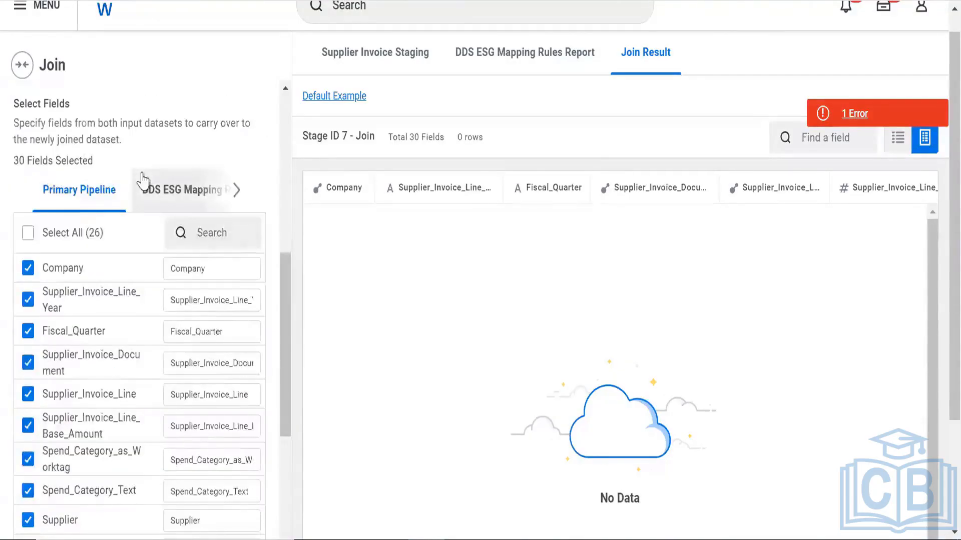
scroll(125, 150, down, 5)
scroll(123, 180, up, 3)
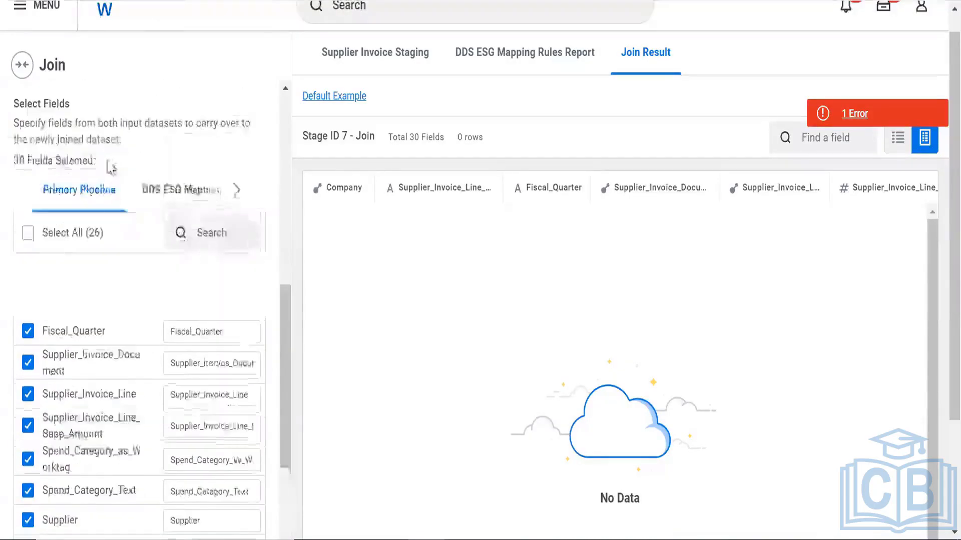
scroll(111, 166, down, 2)
scroll(115, 250, down, 6)
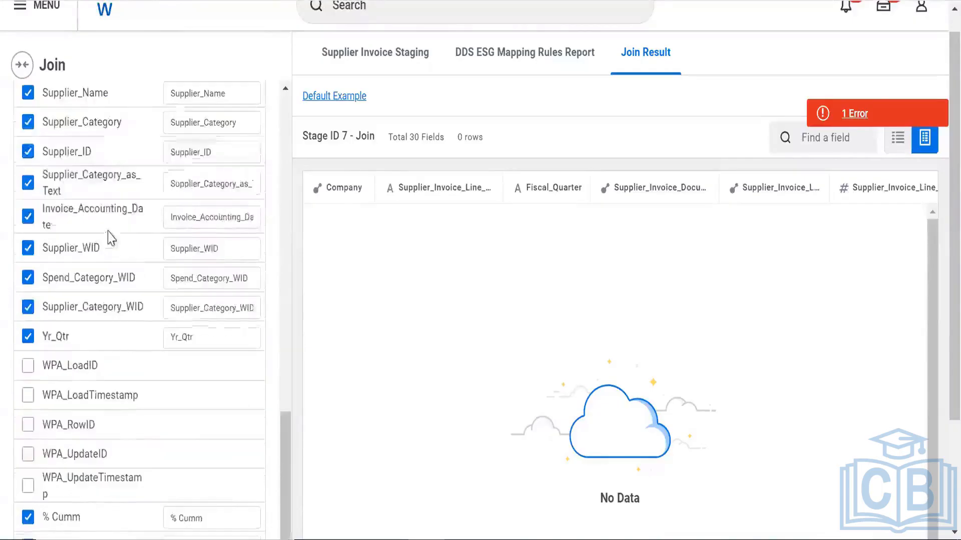
scroll(111, 238, down, 3)
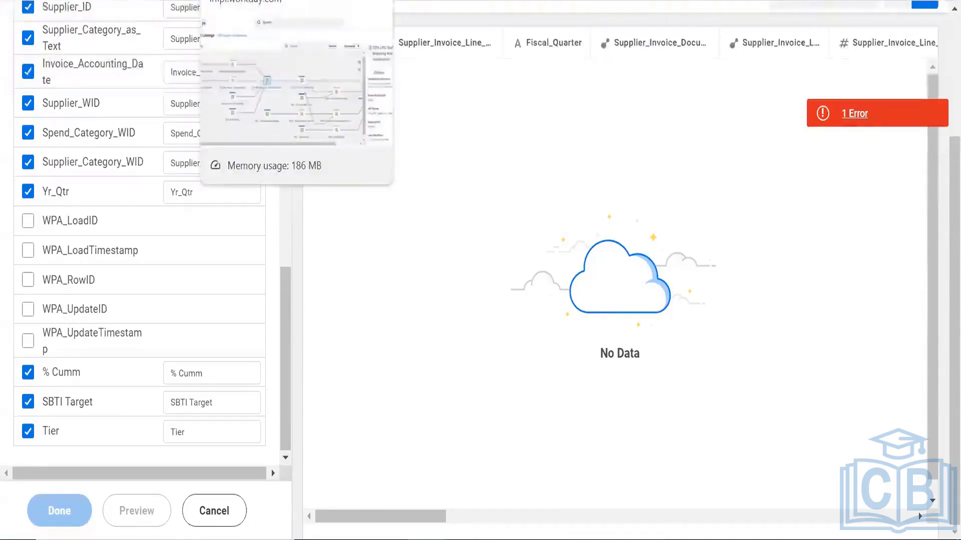
click(265, 0)
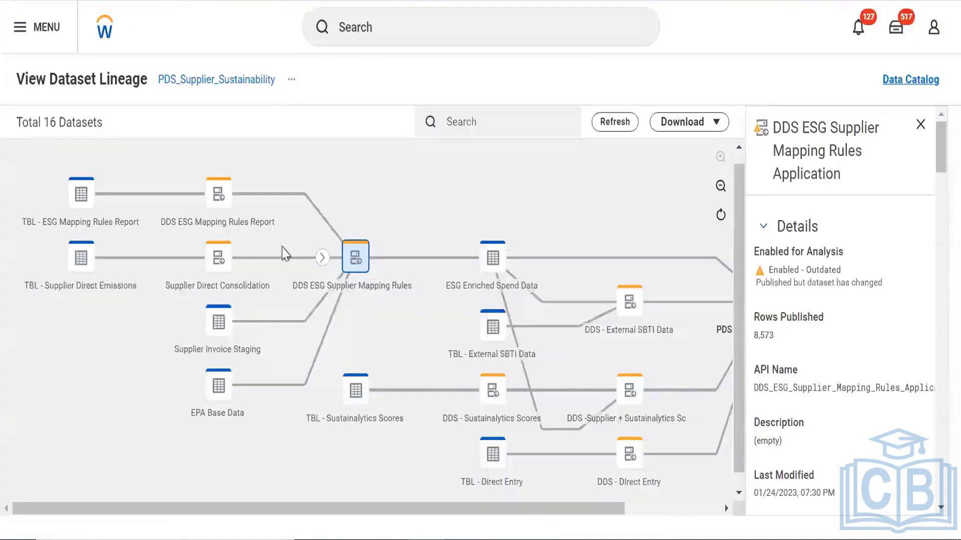
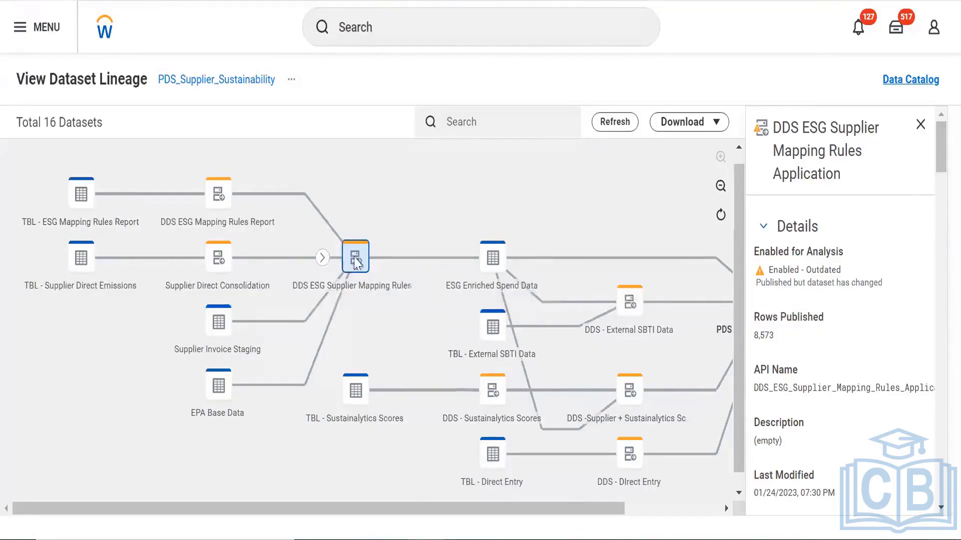
Scroll through the dataset lineage graph to locate the ESG Mapping Rules nodes.
scroll(775, 360, down, 5)
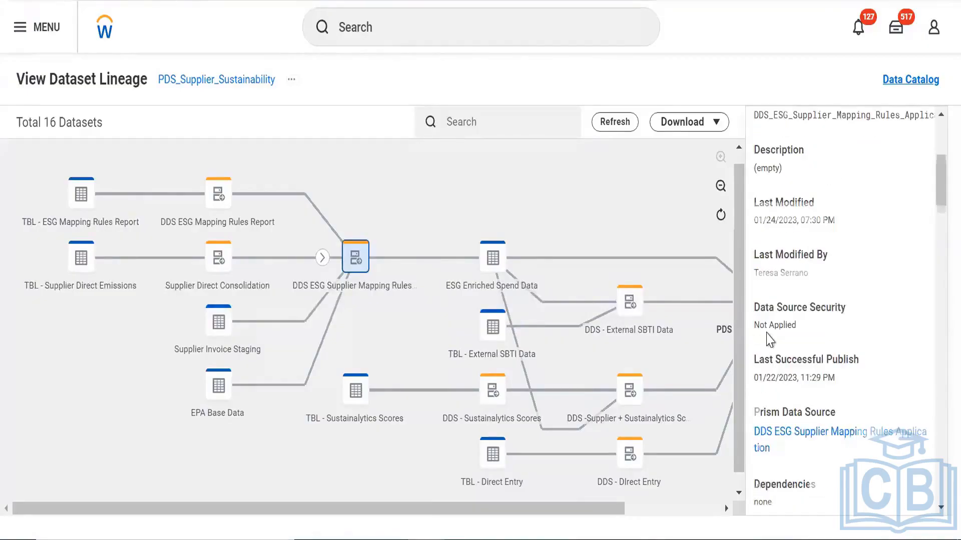
scroll(776, 355, down, 3)
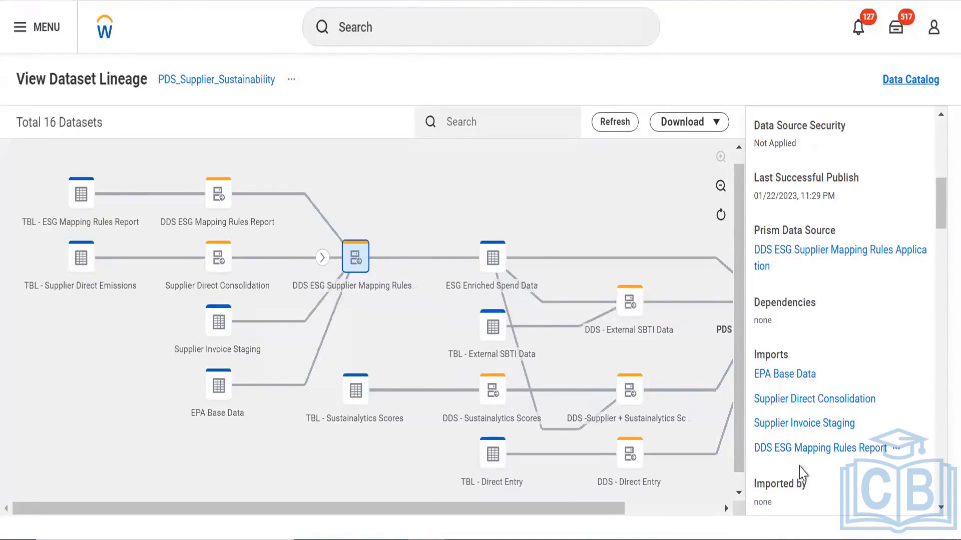
scroll(802, 473, down, 2)
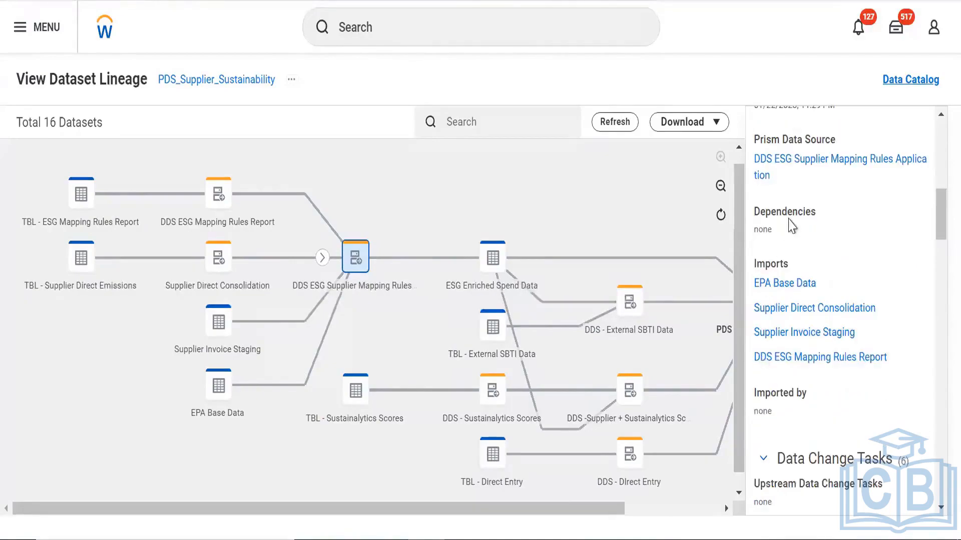
scroll(780, 400, down, 4)
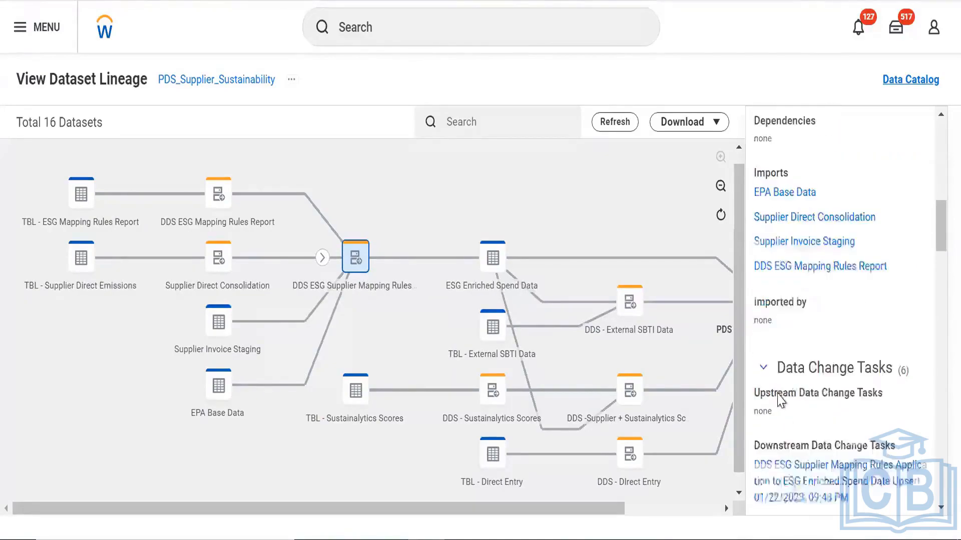
scroll(785, 390, down, 8)
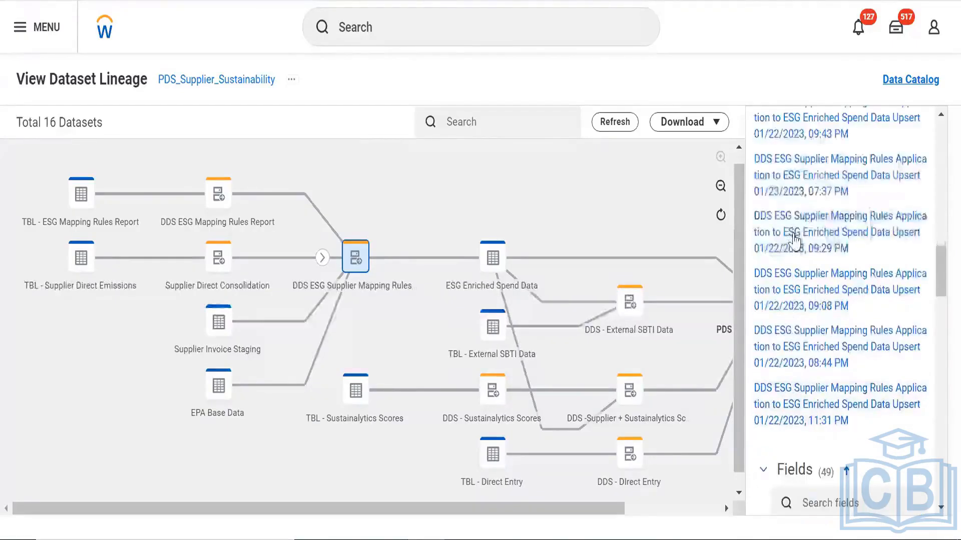
scroll(796, 250, up, 4)
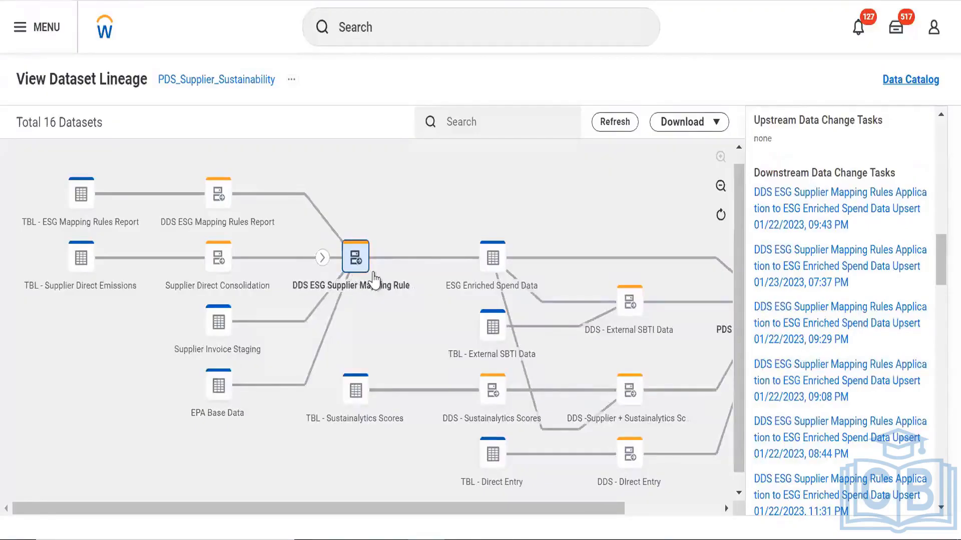
scroll(780, 370, down, 3)
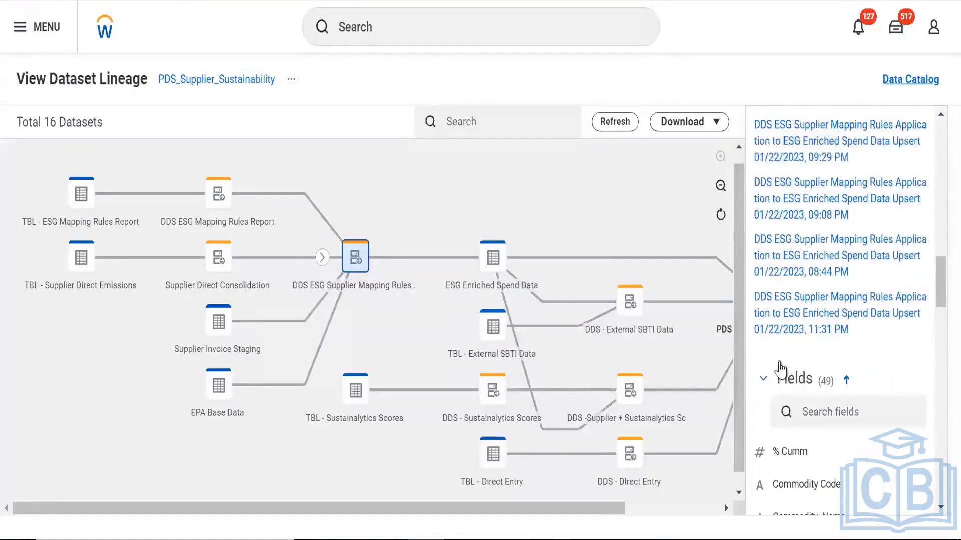
scroll(788, 315, up, 8)
scroll(790, 309, up, 10)
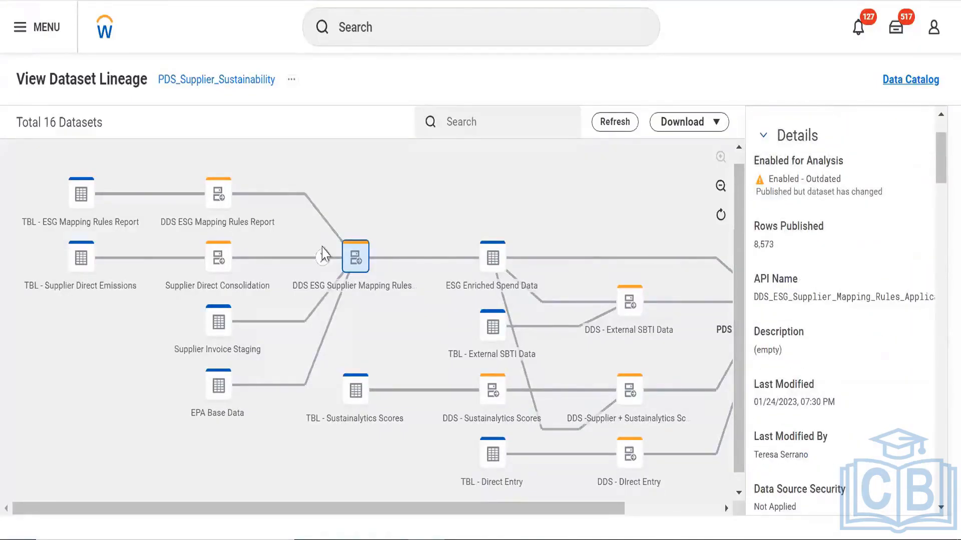
Select the ESG Mapping Rules Report nodes and show TBL - ESG Mapping Rules Report's details.
click(79, 199)
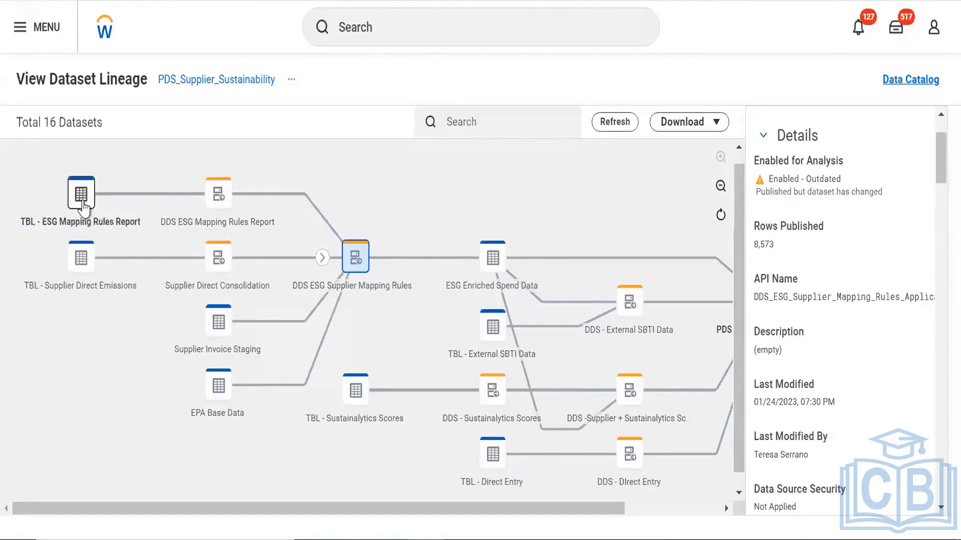
click(218, 211)
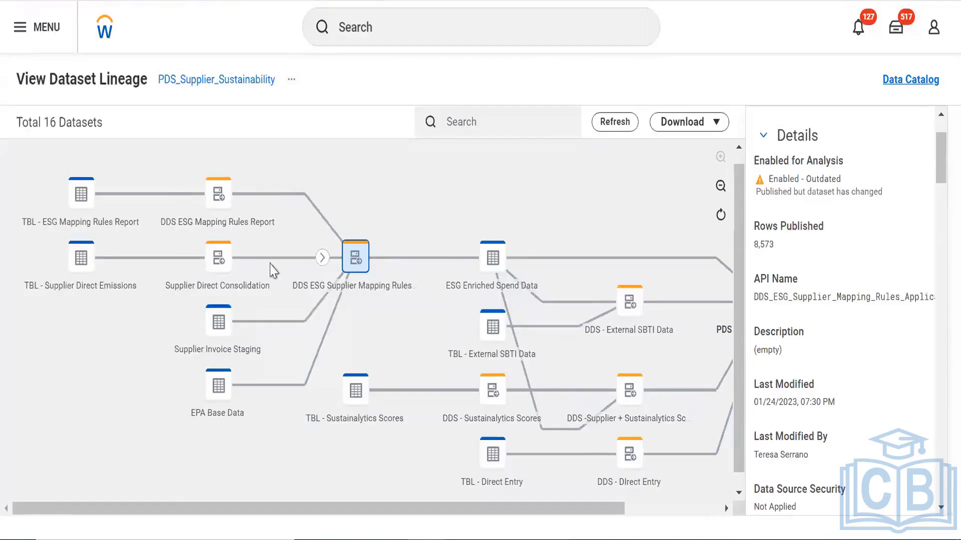
mouse_move(236, 232)
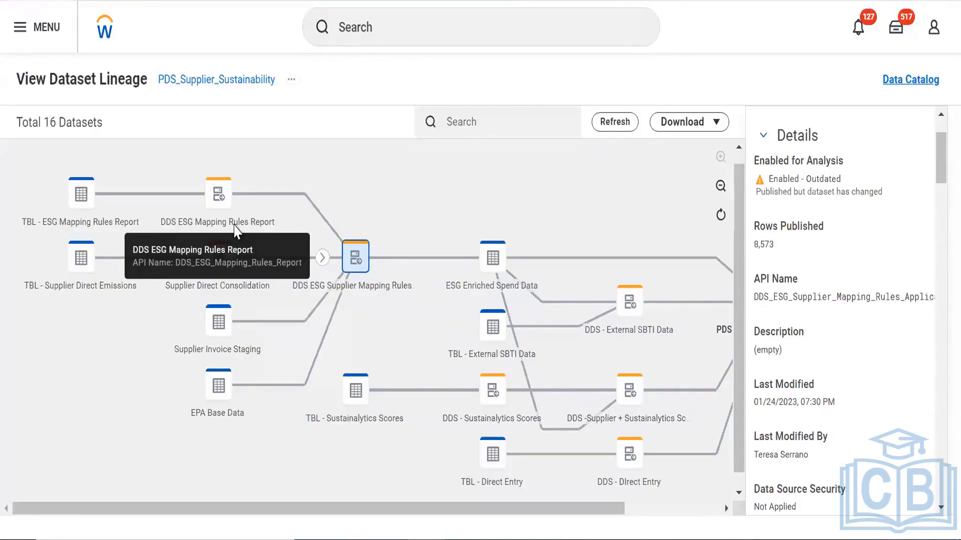
click(87, 197)
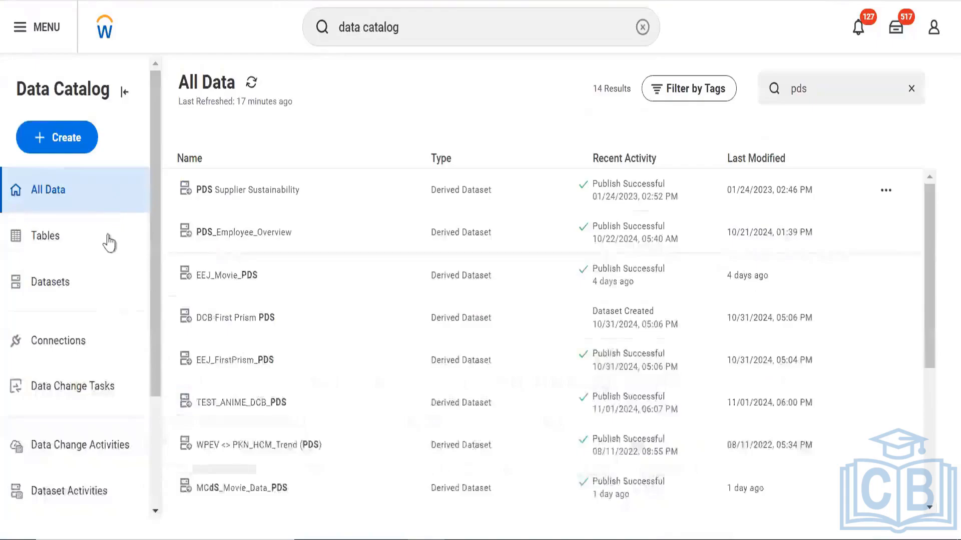
Switch the Data Catalog to Tables and search for 'dy'.
click(109, 243)
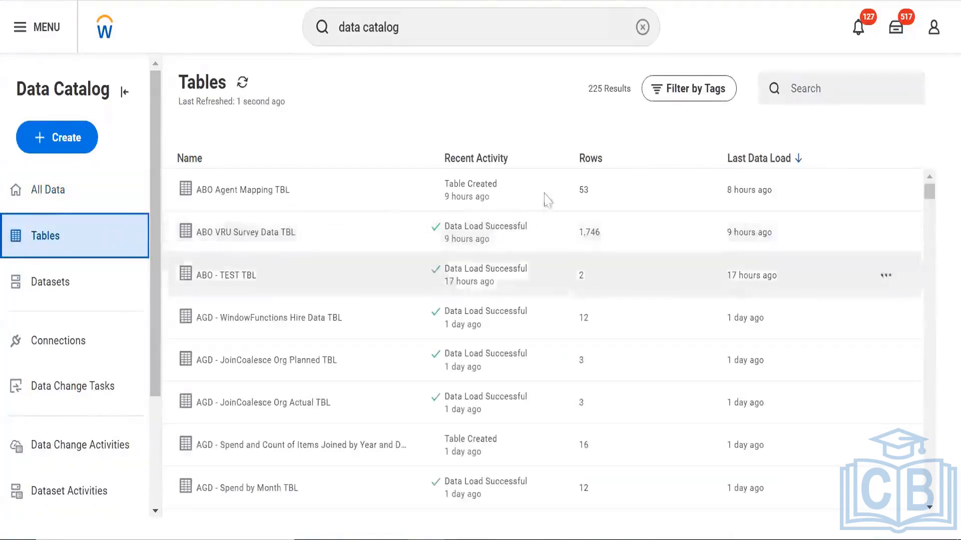
click(814, 98)
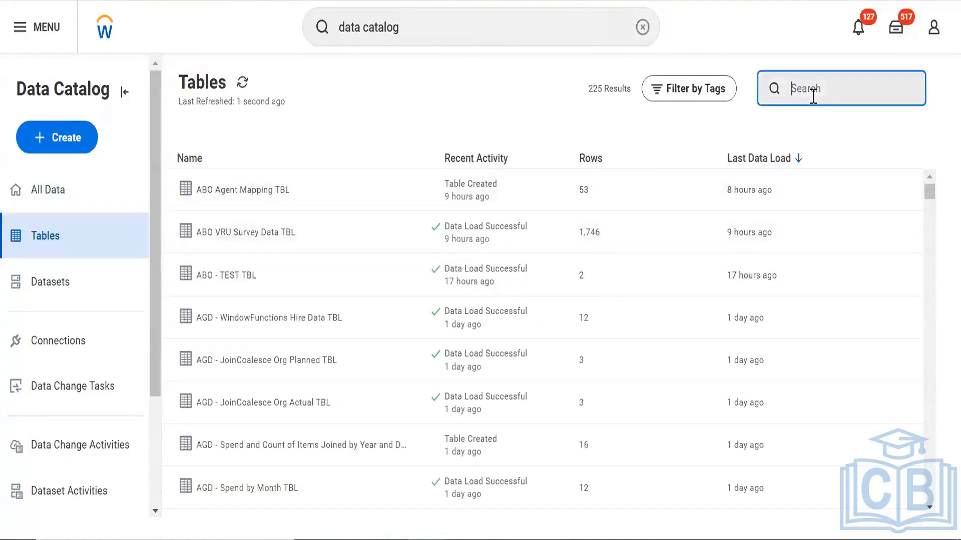
text(dy)
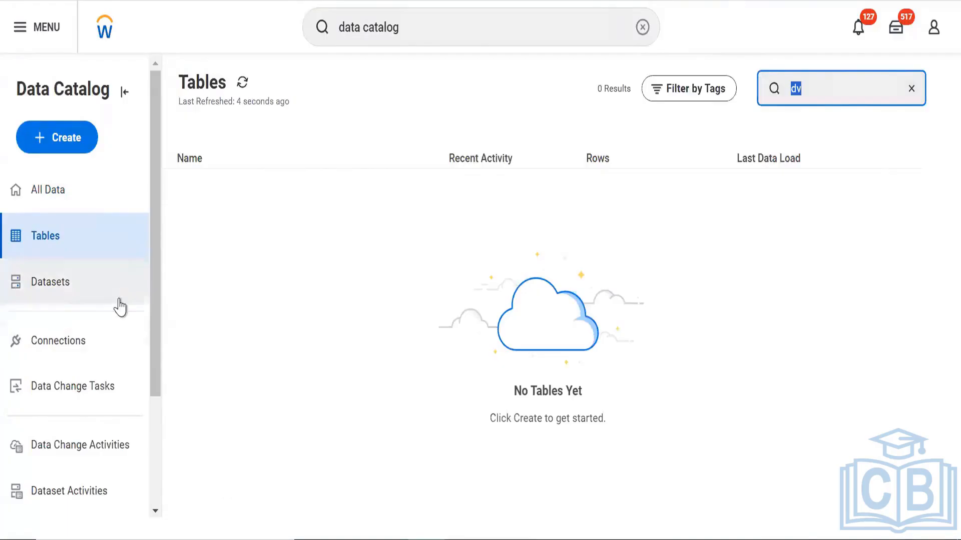
Search Datasets for 'dv', check the BDS DV Worker Data and BDS RB DV Org Data actions, then return to Tables.
click(121, 302)
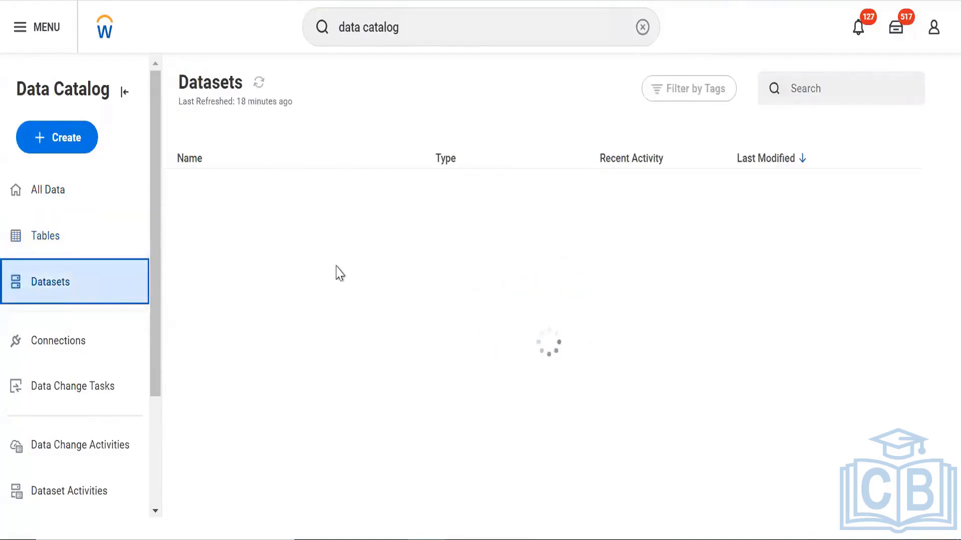
scroll(311, 205, down, 5)
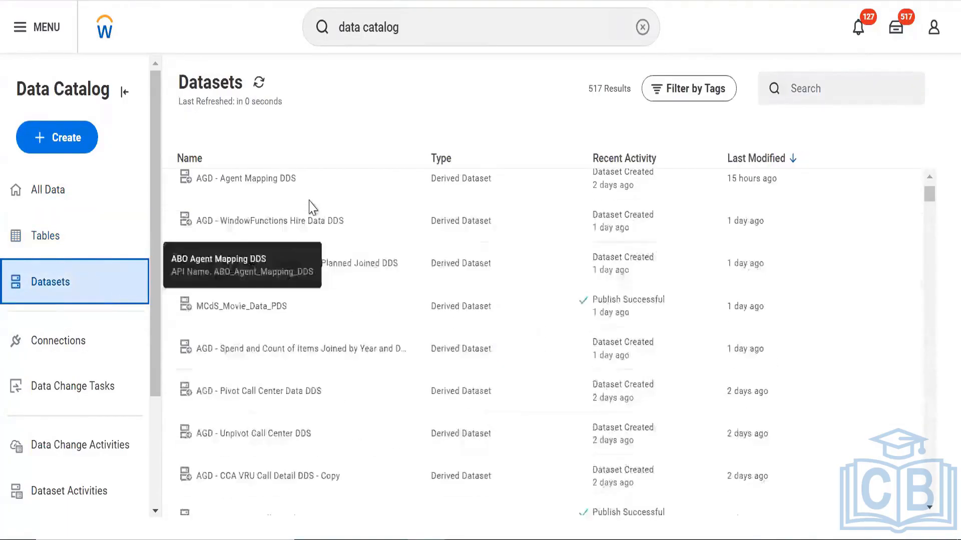
click(796, 89)
text(dv)
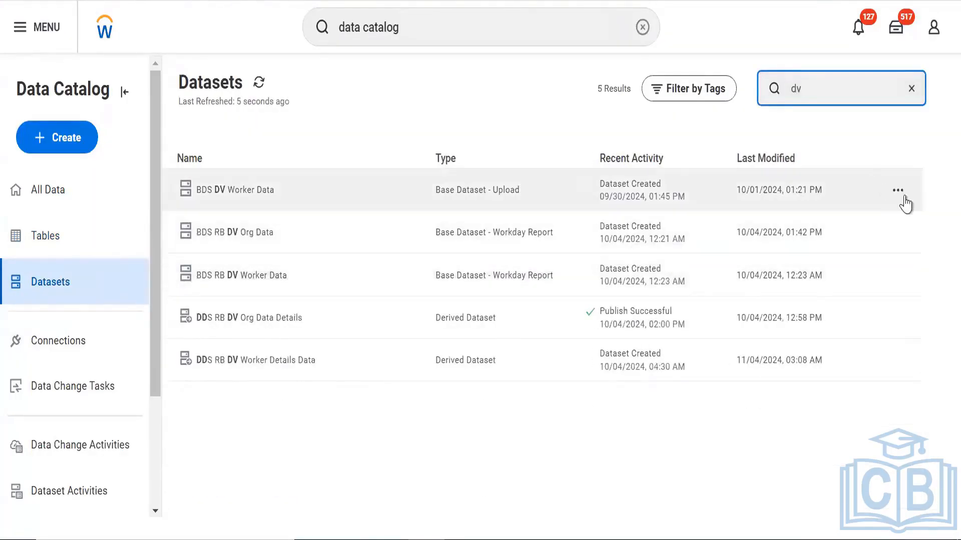
click(903, 198)
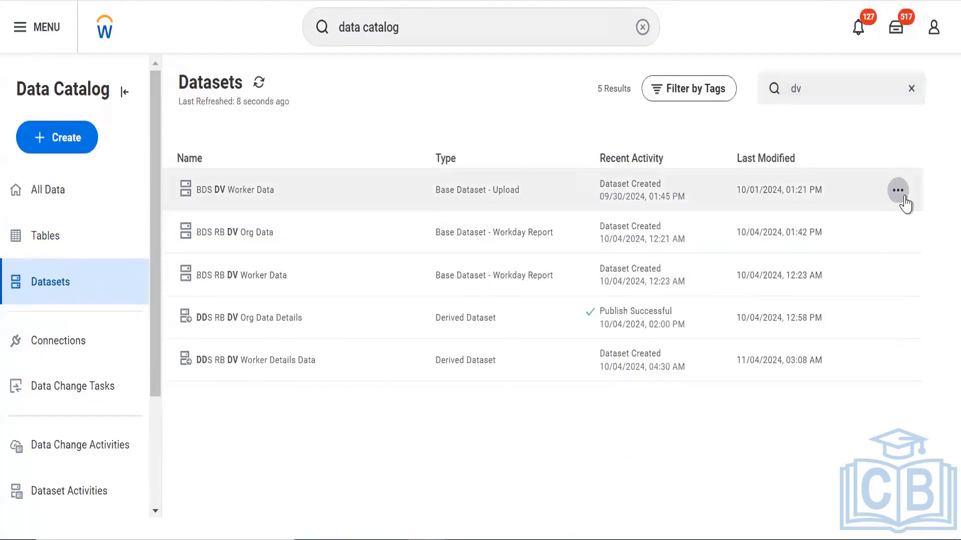
click(305, 496)
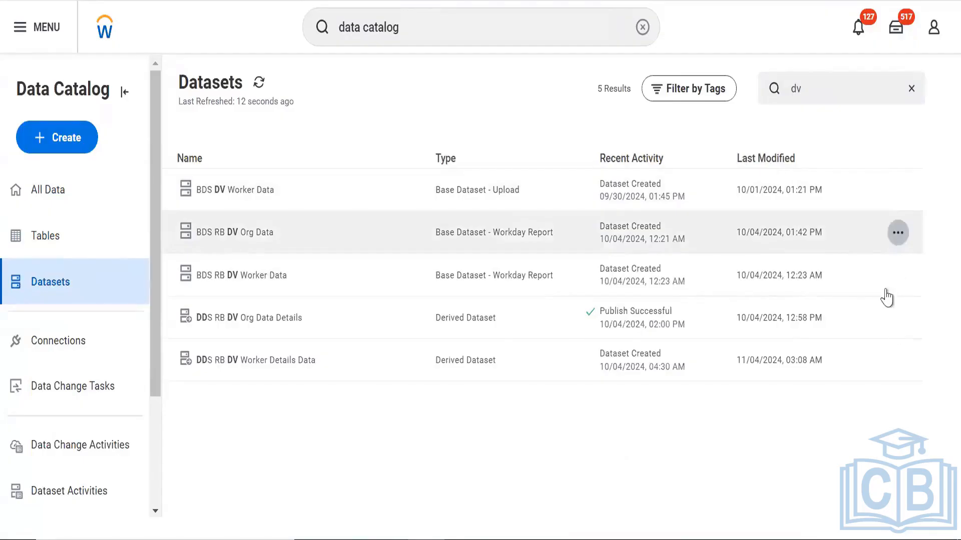
click(897, 233)
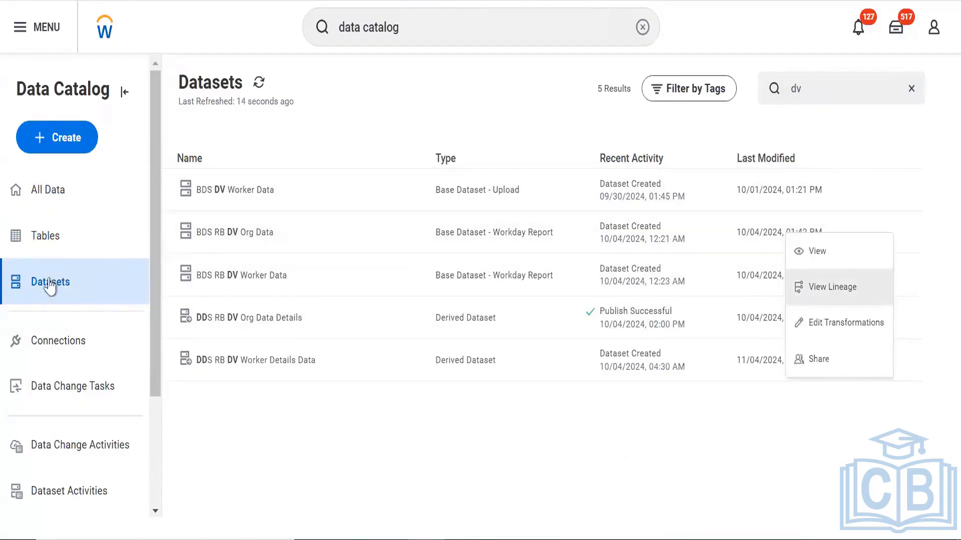
click(57, 227)
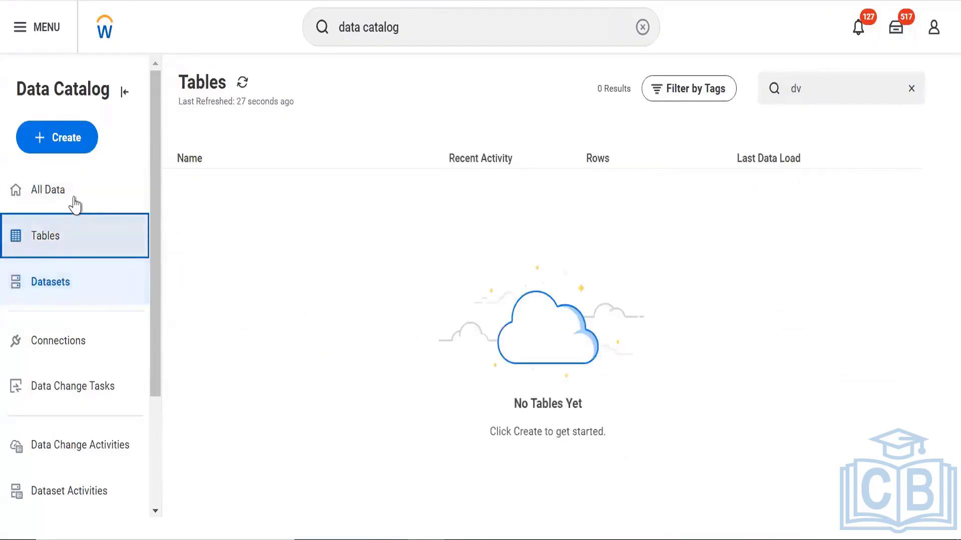
Create a new catalog table named 'TBL test'.
click(57, 138)
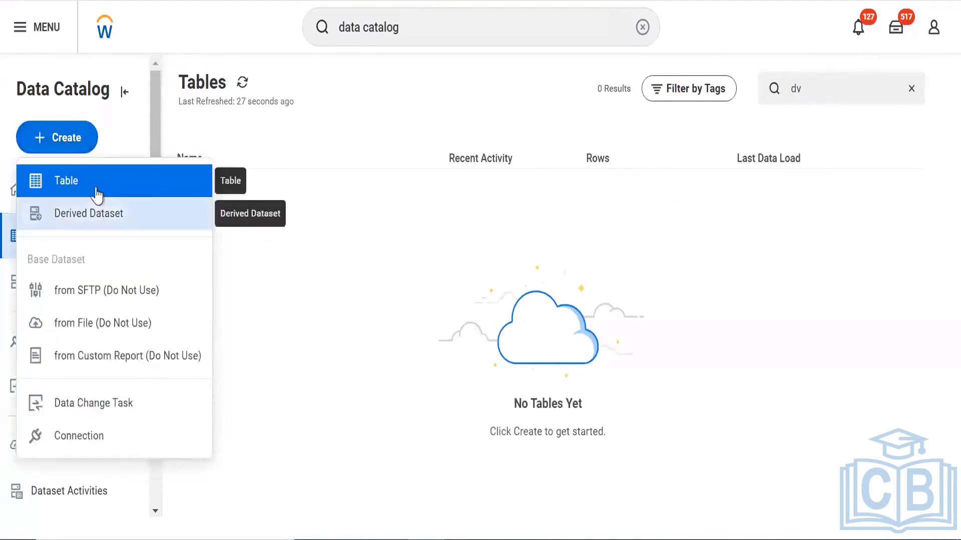
click(97, 188)
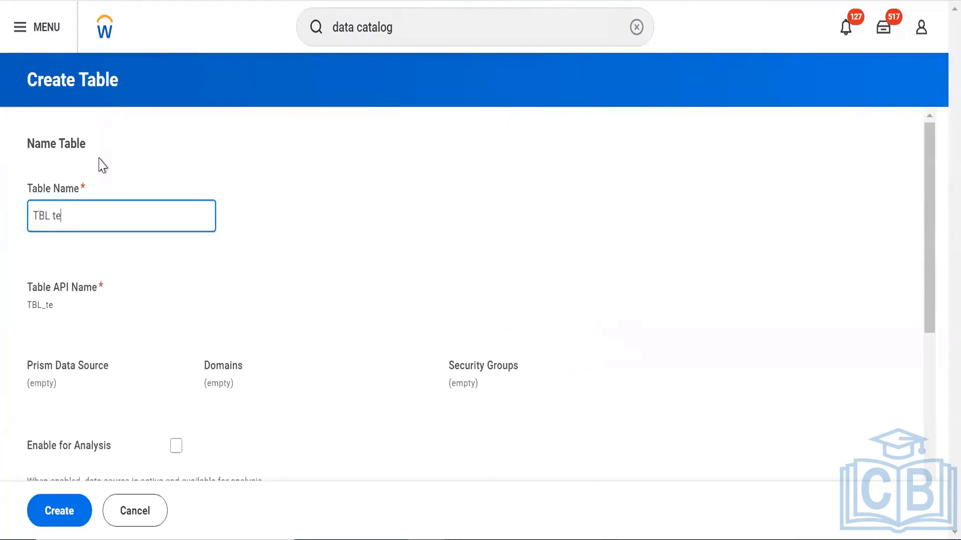
text(st)
scroll(150, 275, down, 5)
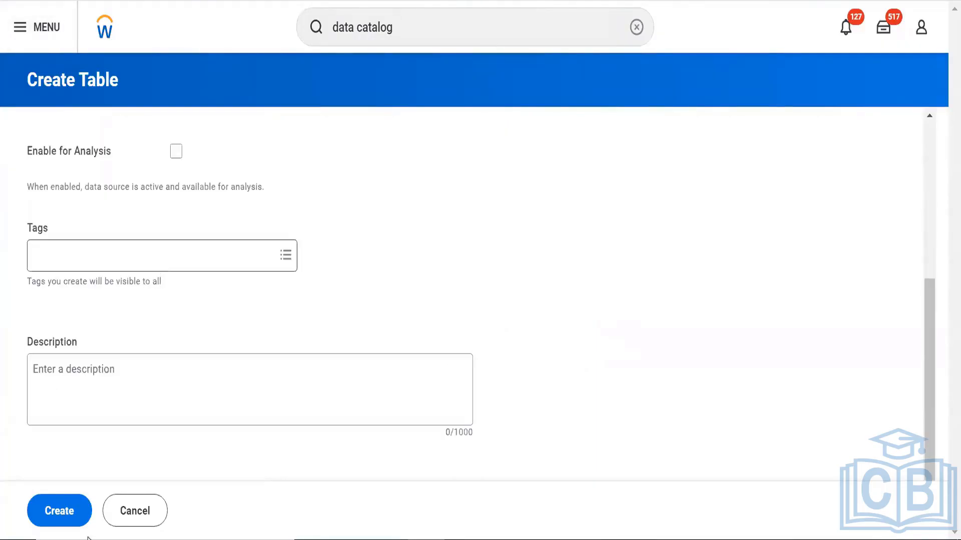
click(62, 512)
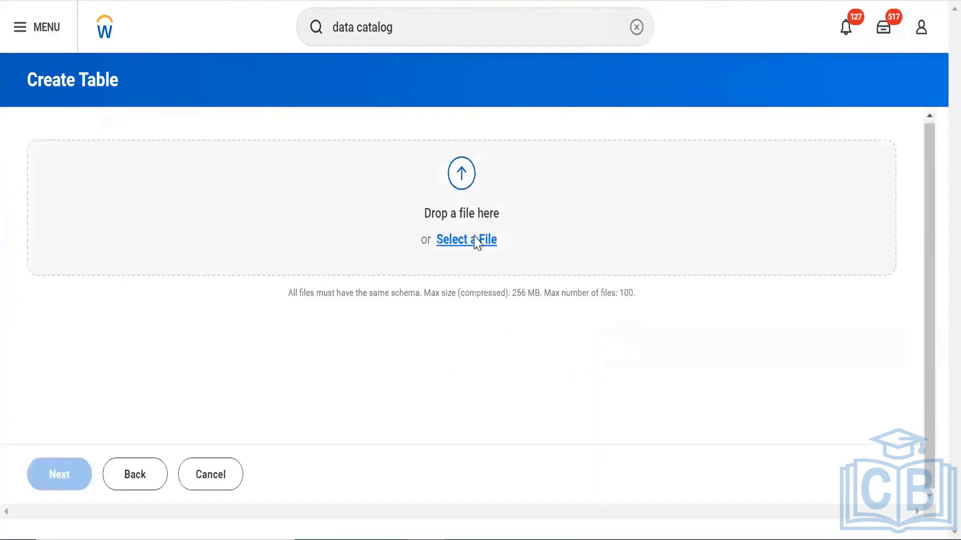
Upload Worker Data as TBL test's schema source, accept parsing, and save the seven-field schema.
click(475, 241)
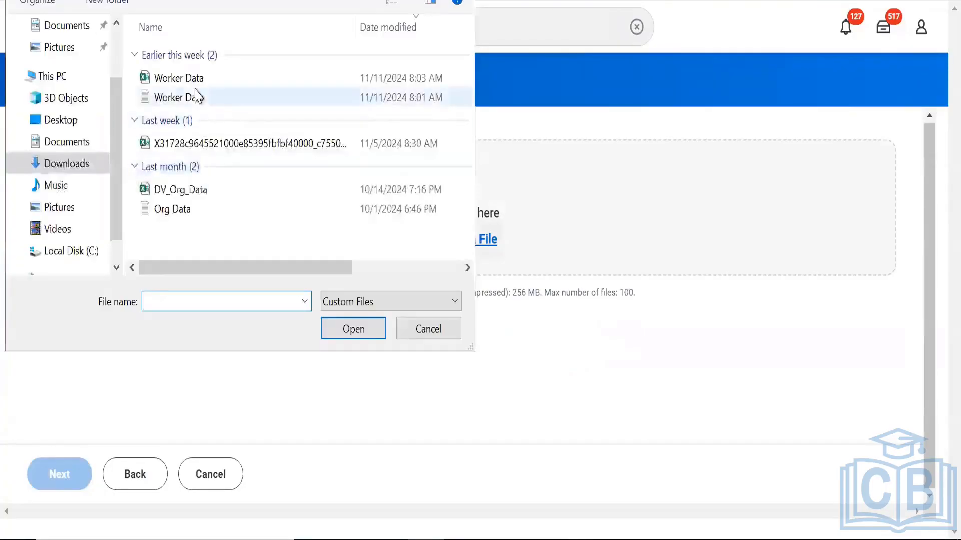
click(196, 97)
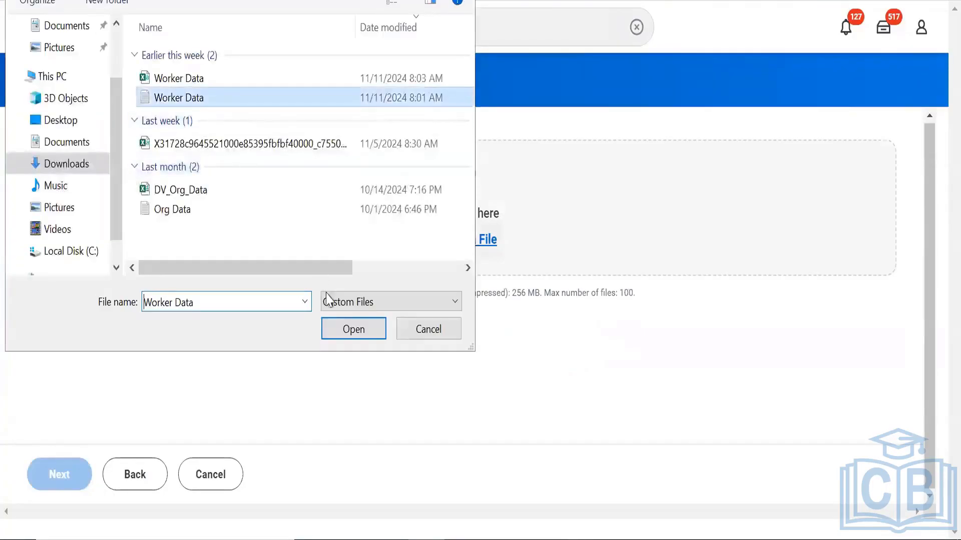
click(353, 329)
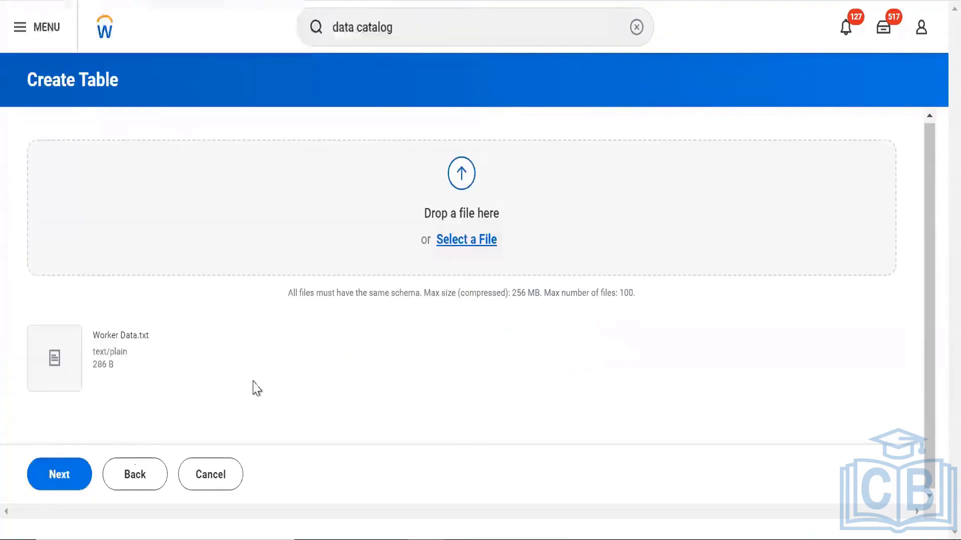
click(58, 480)
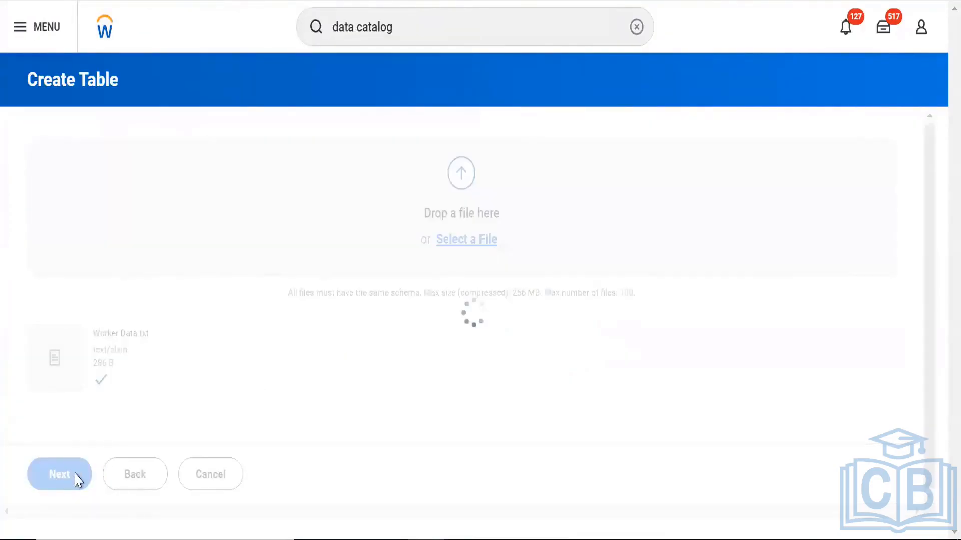
click(59, 474)
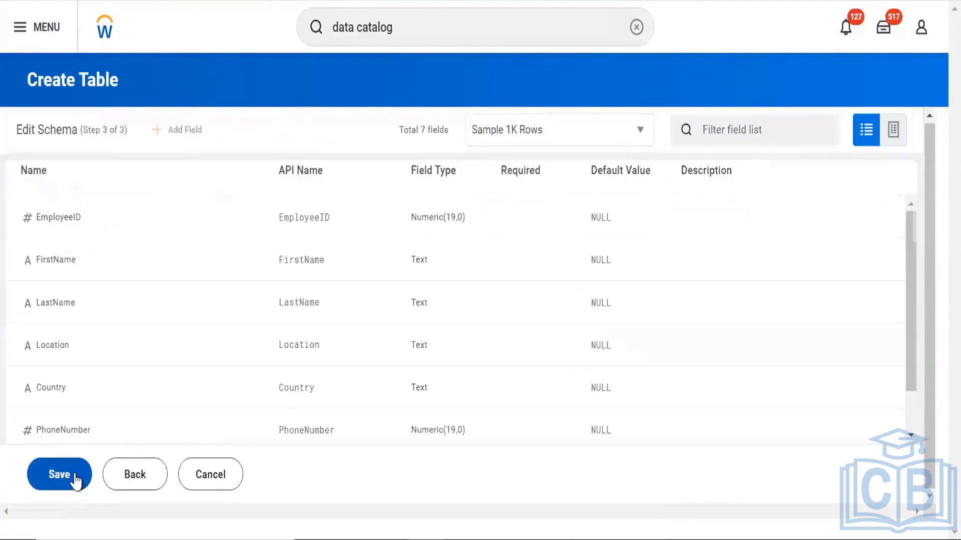
click(76, 475)
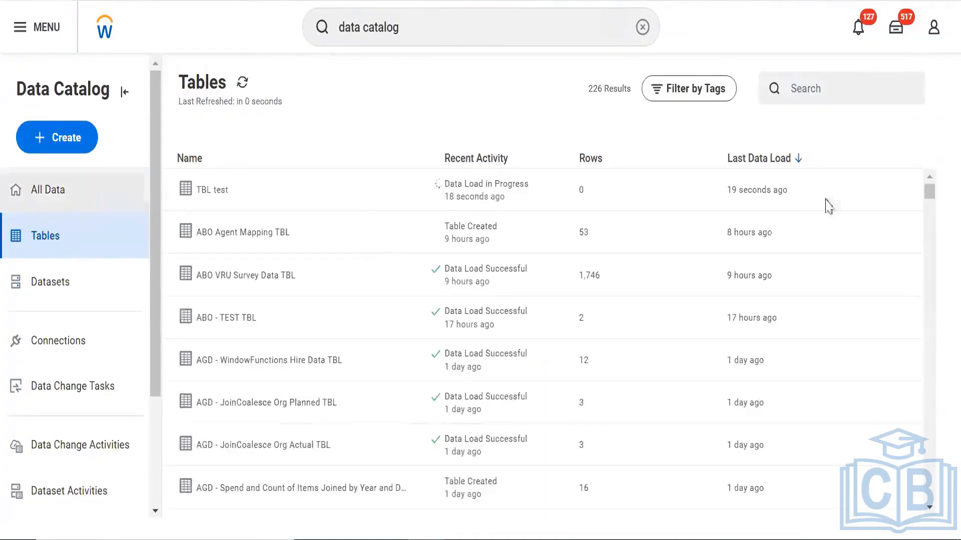
Open the TBL test table's details panel after briefly viewing ABO Agent Mapping TBL.
mouse_move(883, 193)
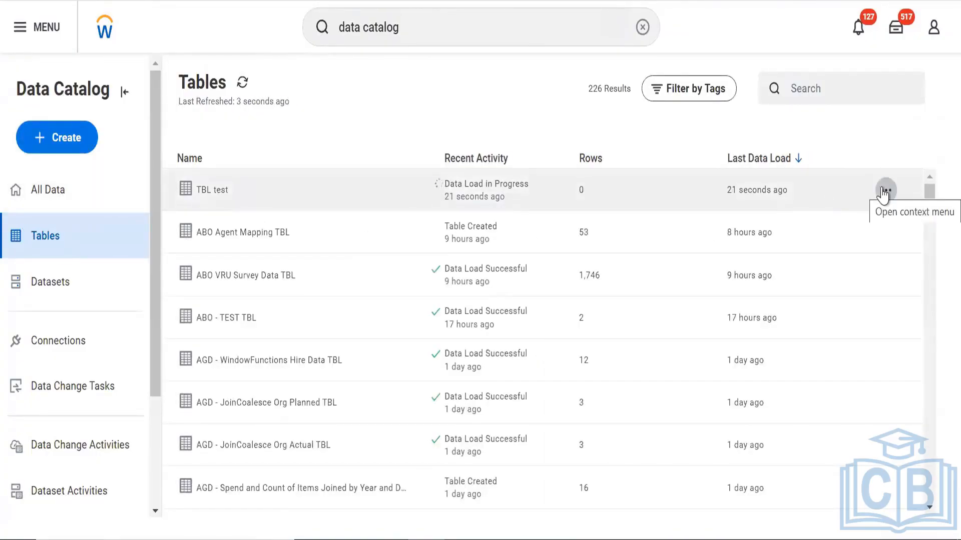
click(883, 192)
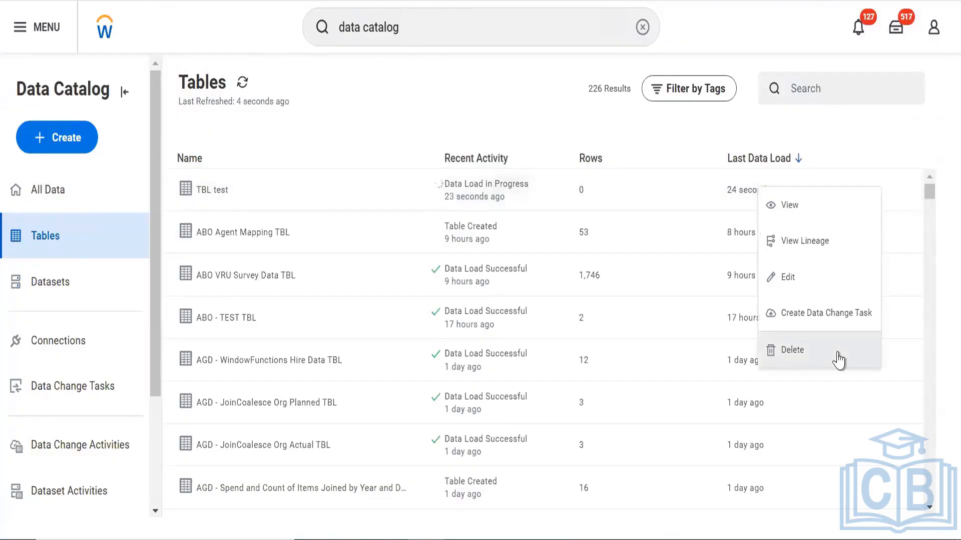
click(291, 238)
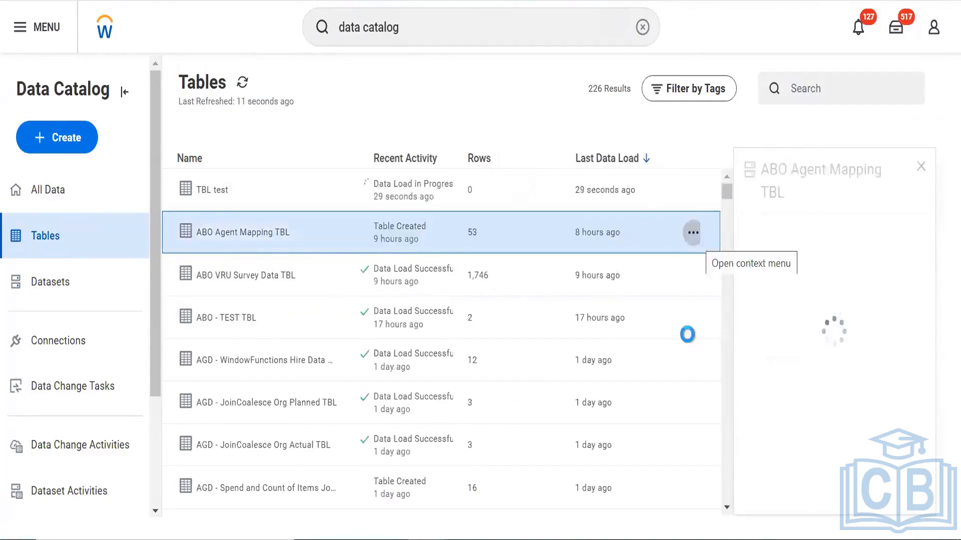
click(693, 233)
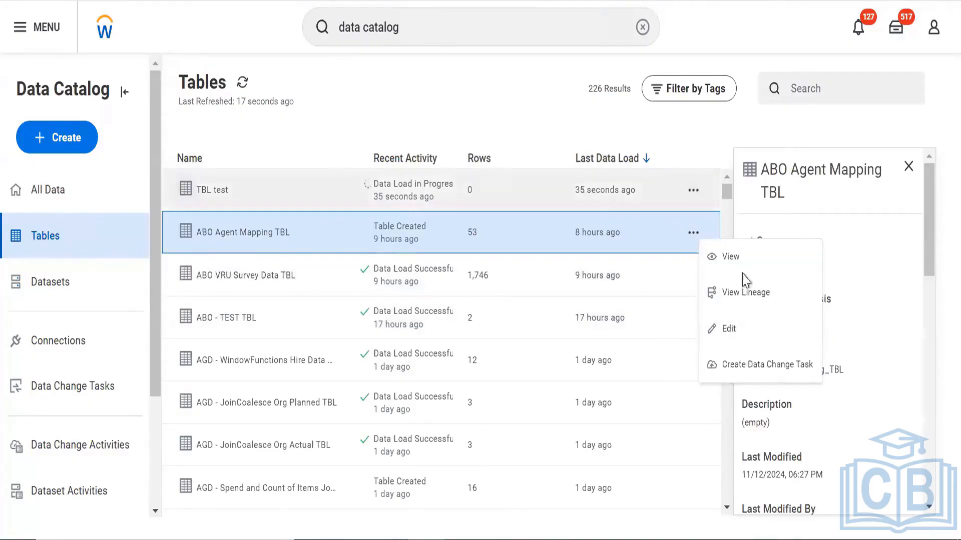
click(582, 207)
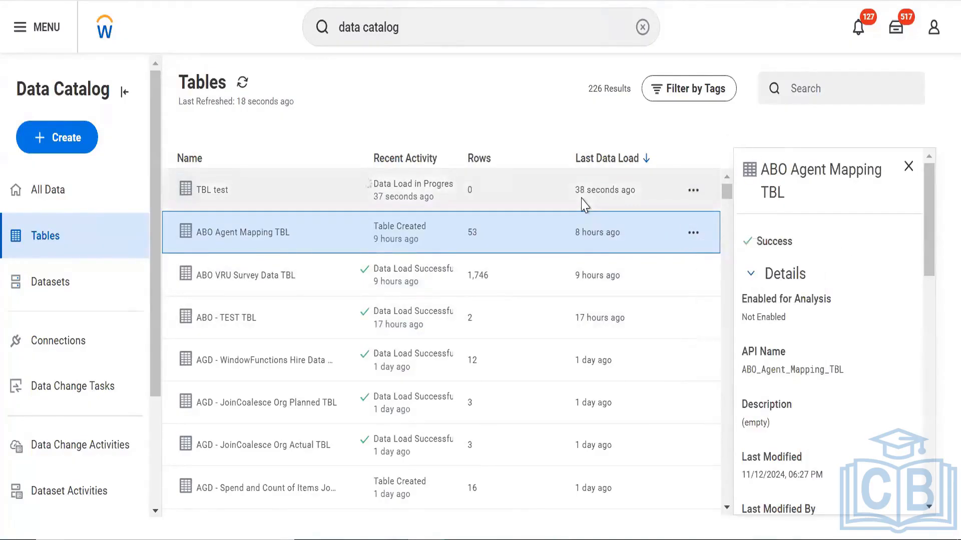
click(582, 205)
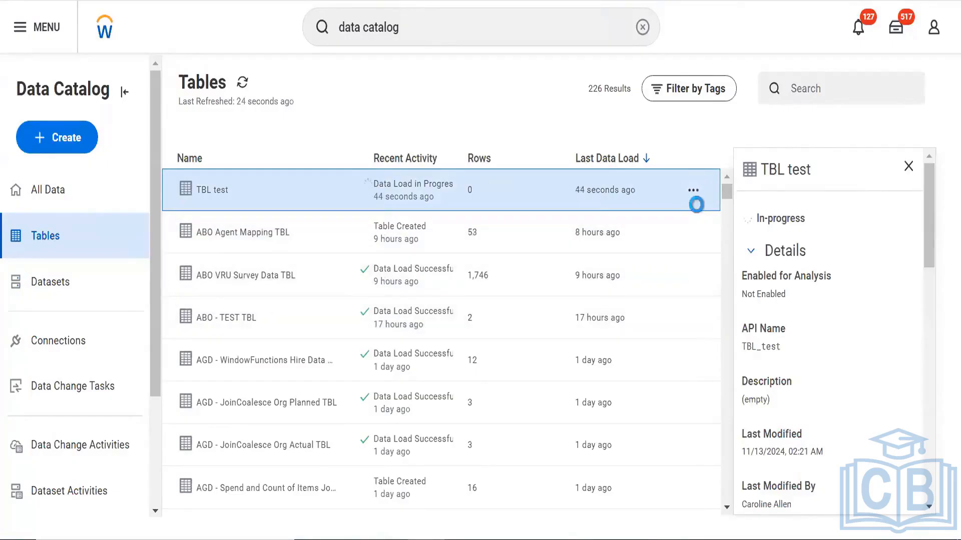
click(693, 192)
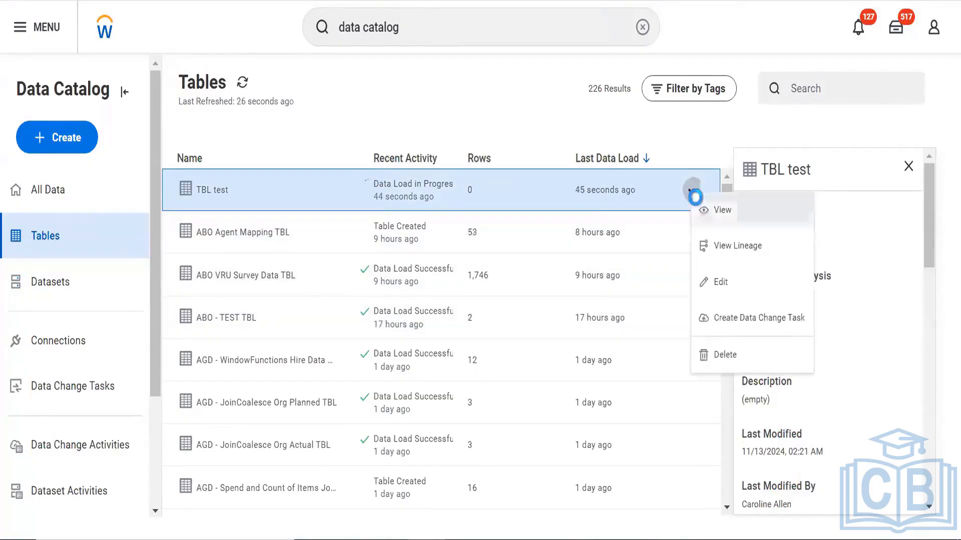
click(717, 239)
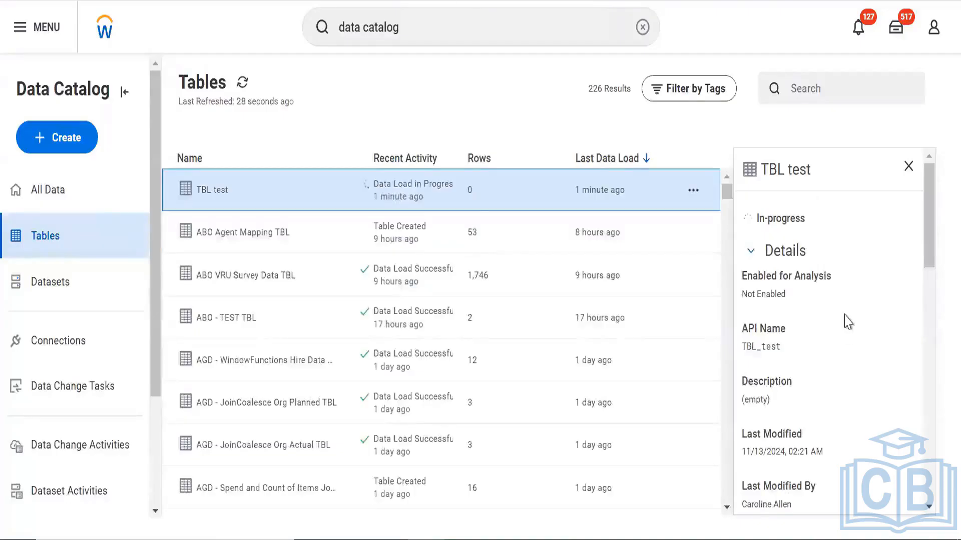
Scroll through TBL test's status, data change tasks and 12 fields.
scroll(813, 286, down, 5)
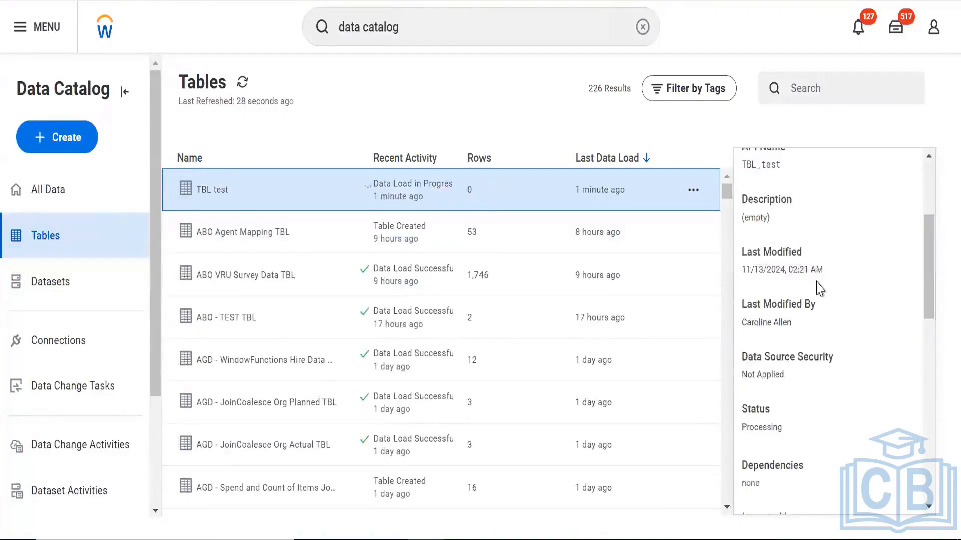
scroll(796, 326, down, 3)
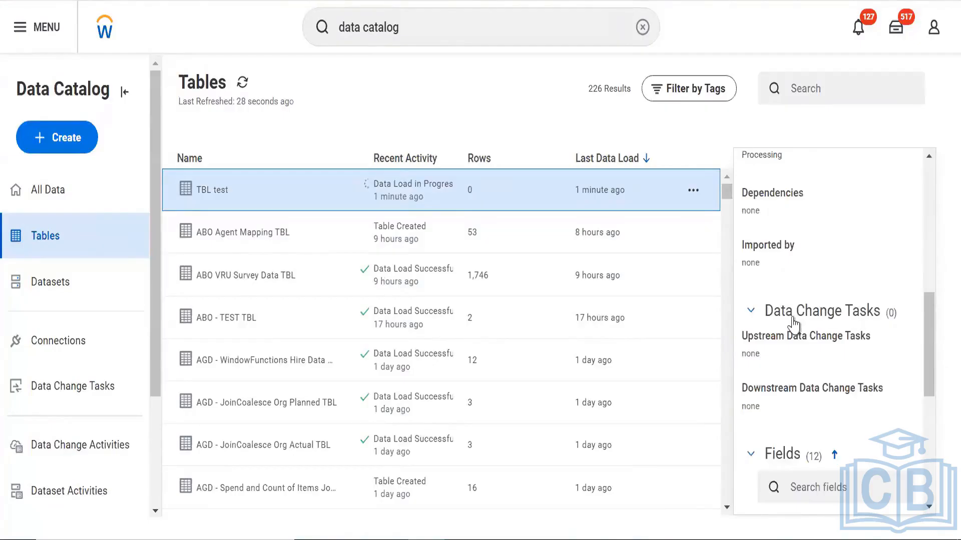
scroll(784, 261, up, 2)
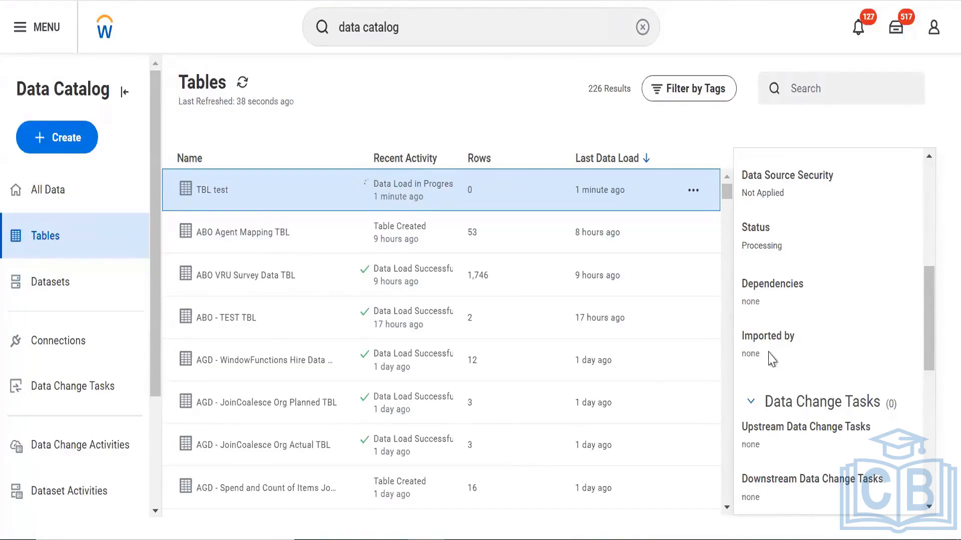
scroll(750, 351, down, 3)
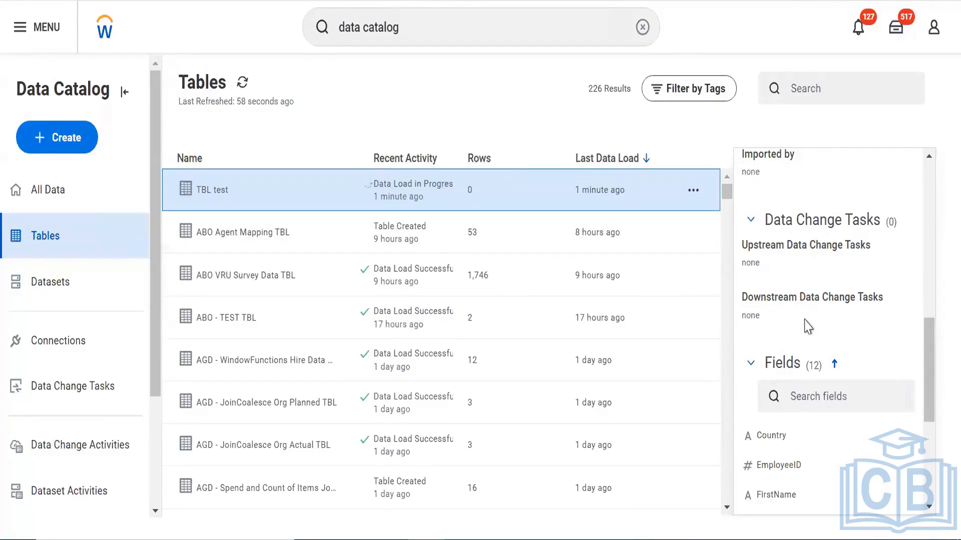
scroll(802, 322, down, 5)
scroll(797, 316, up, 5)
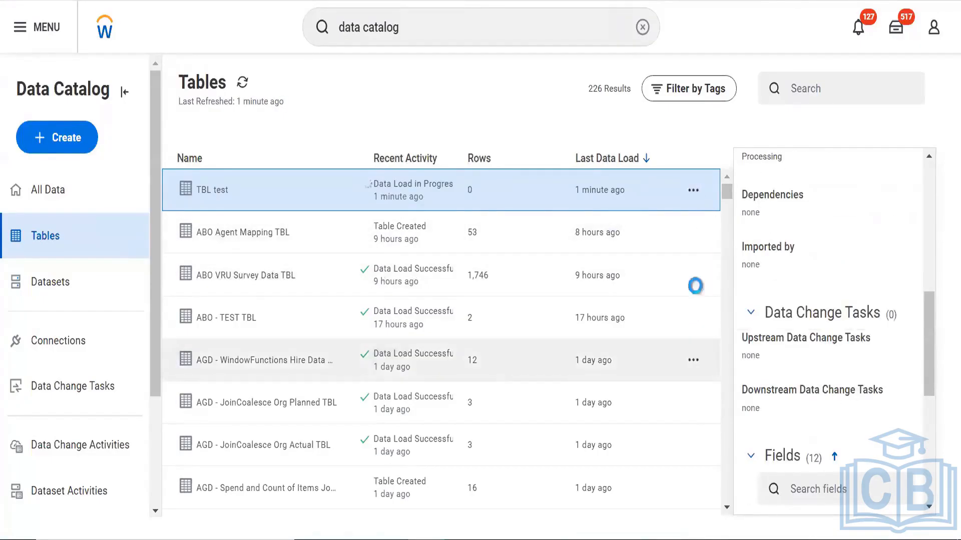
Delete TBL test from the catalog, confirming it, then select ABO Agent Mapping TBL.
click(693, 191)
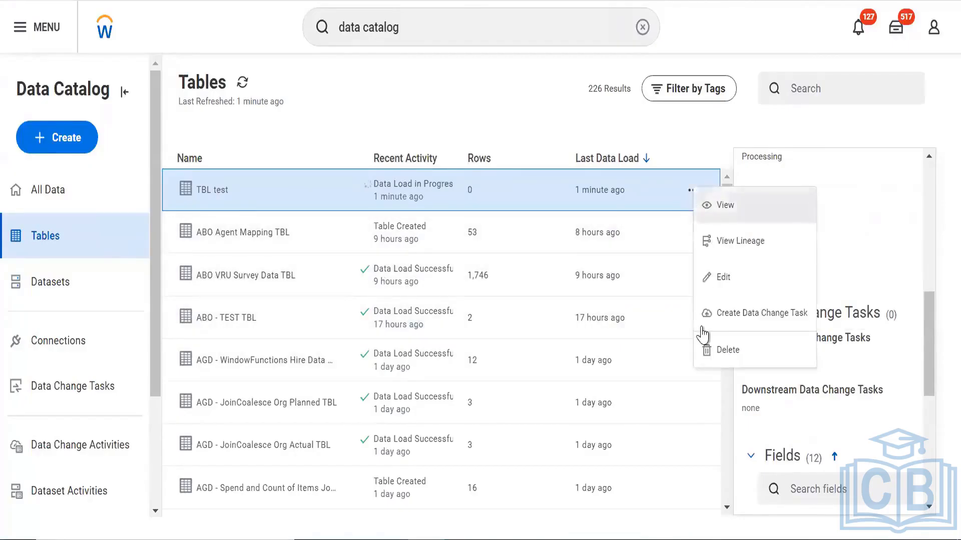
click(740, 241)
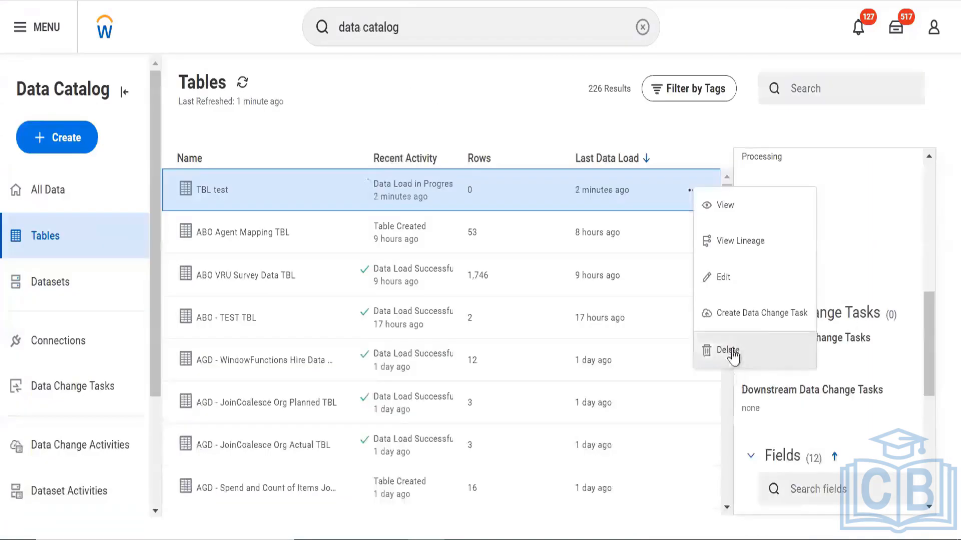
click(728, 349)
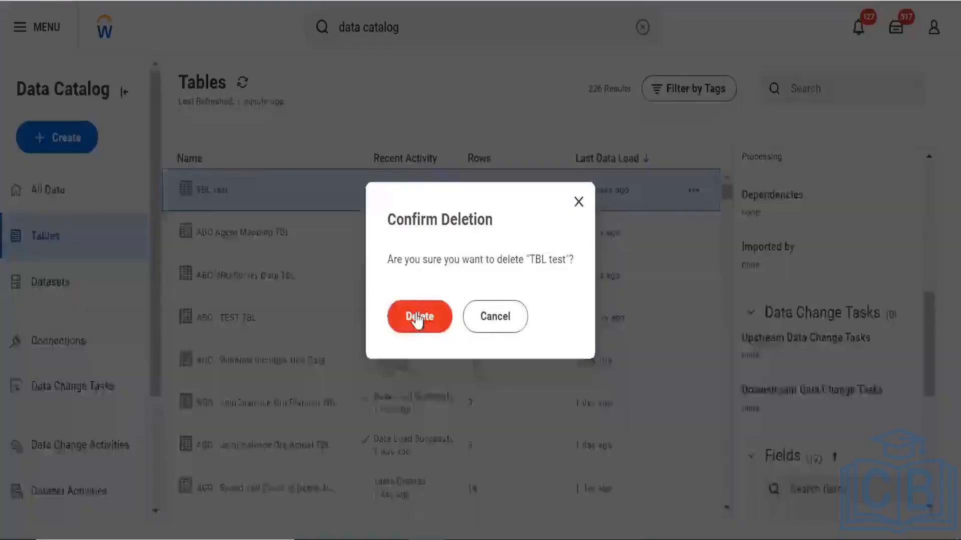
click(419, 317)
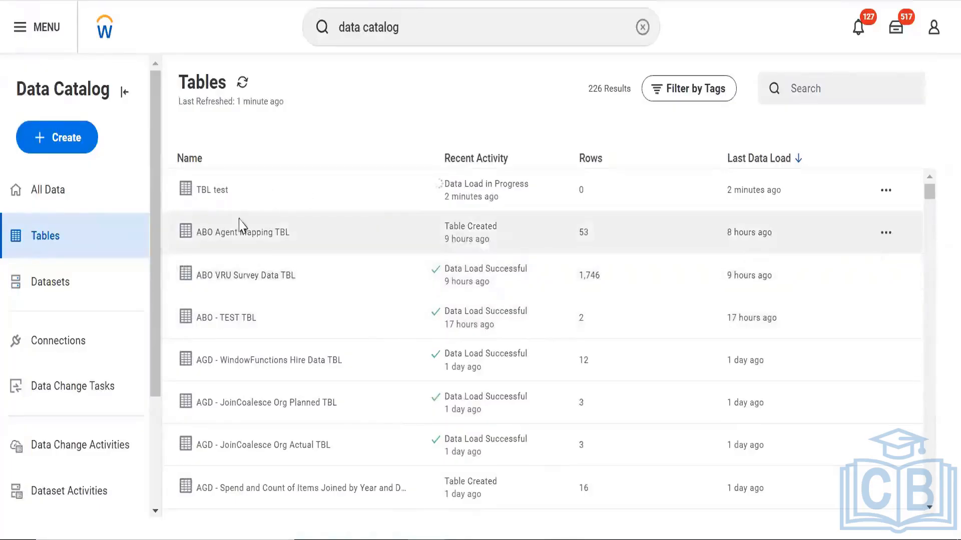
click(274, 239)
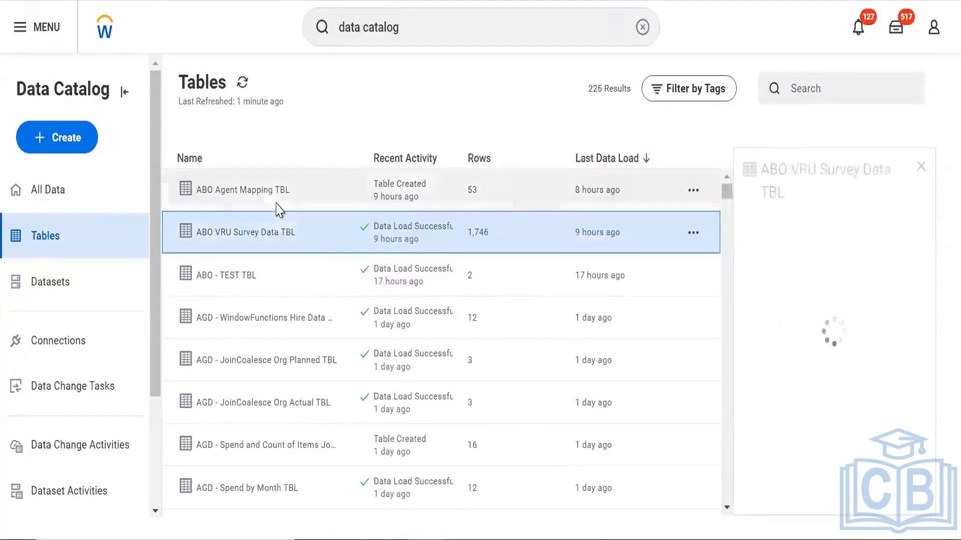
click(270, 200)
drag(290, 190, 383, 194)
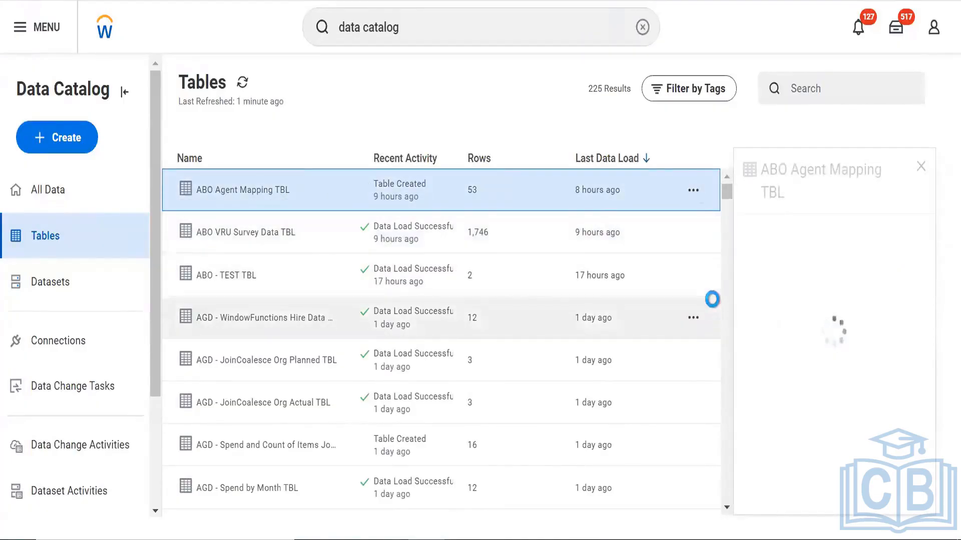
View ABO Agent Mapping TBL's lineage, scrolling through its Imported by and Data Change Tasks details.
click(693, 190)
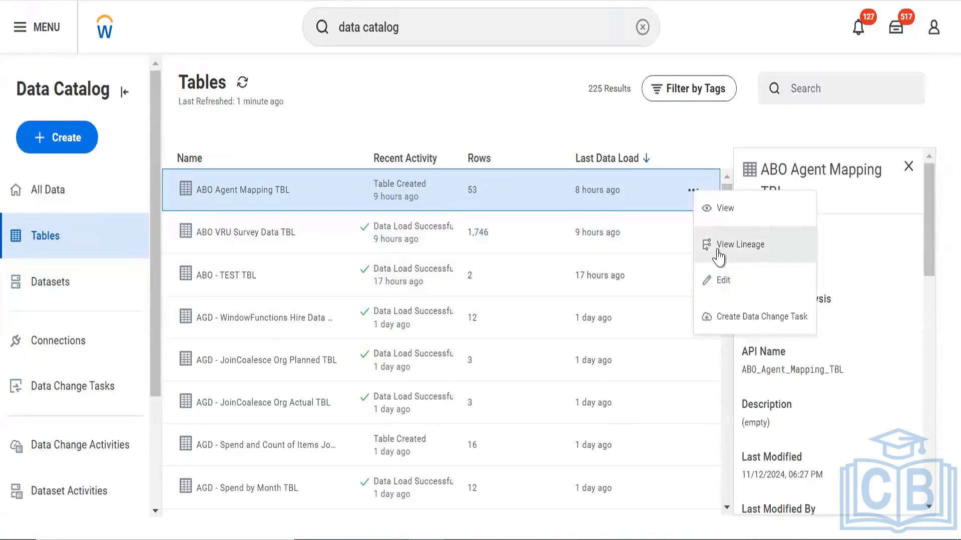
click(719, 248)
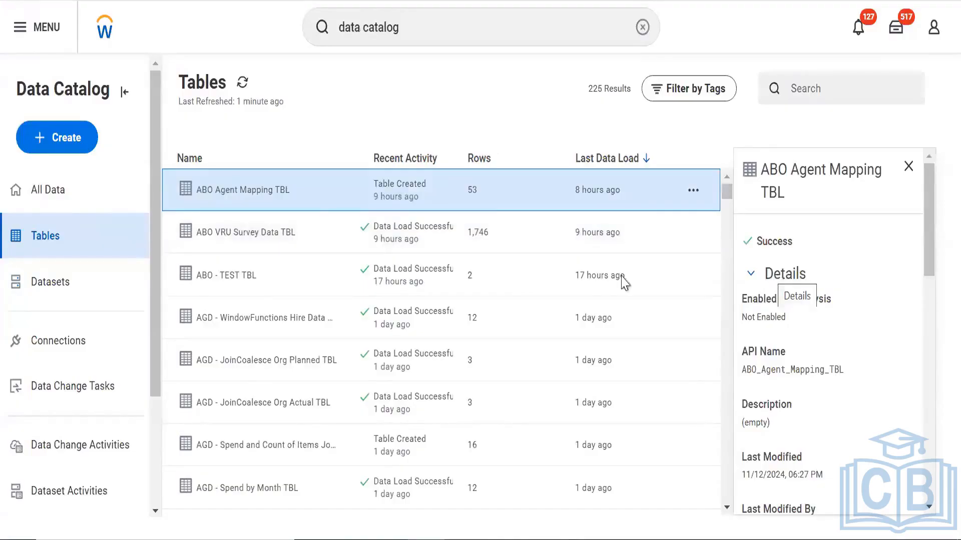
scroll(826, 264, down, 7)
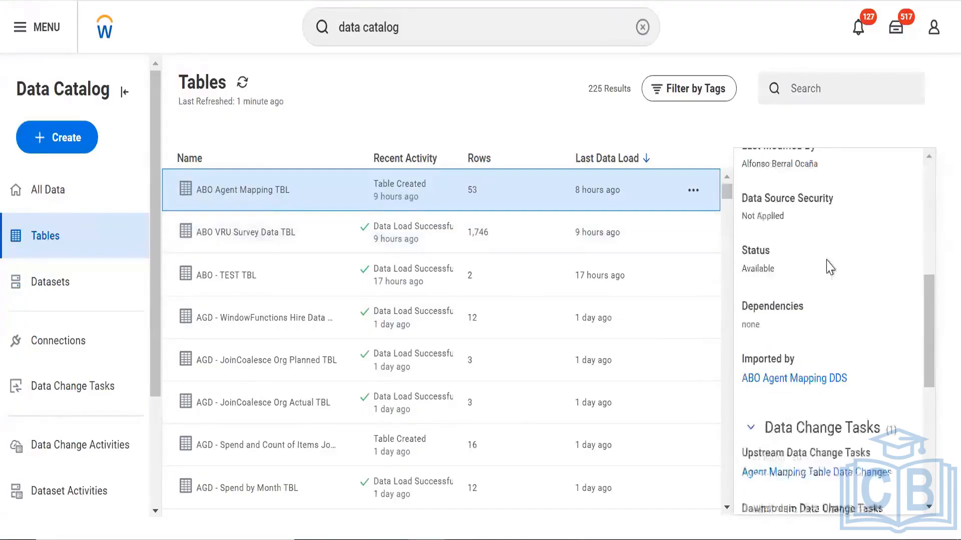
scroll(820, 268, up, 5)
scroll(816, 335, down, 3)
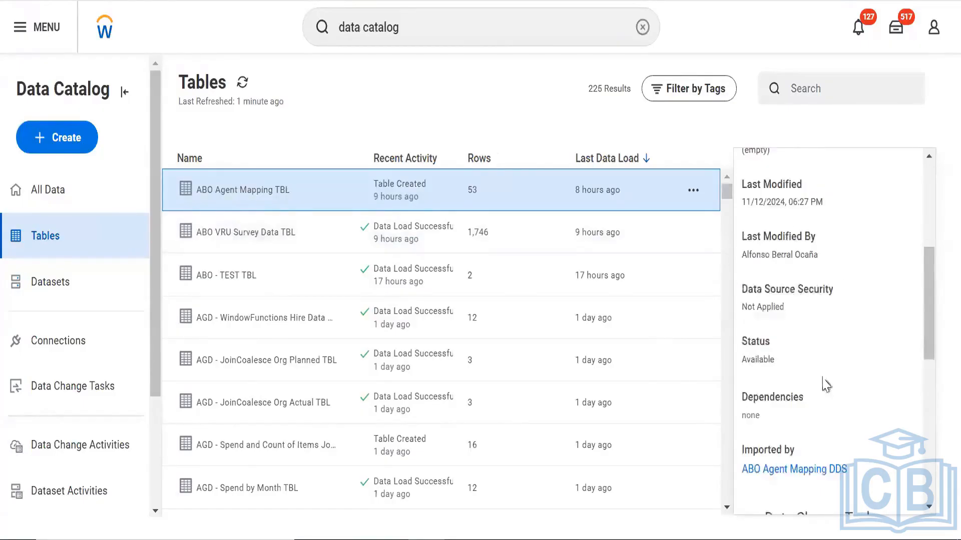
scroll(759, 388, down, 2)
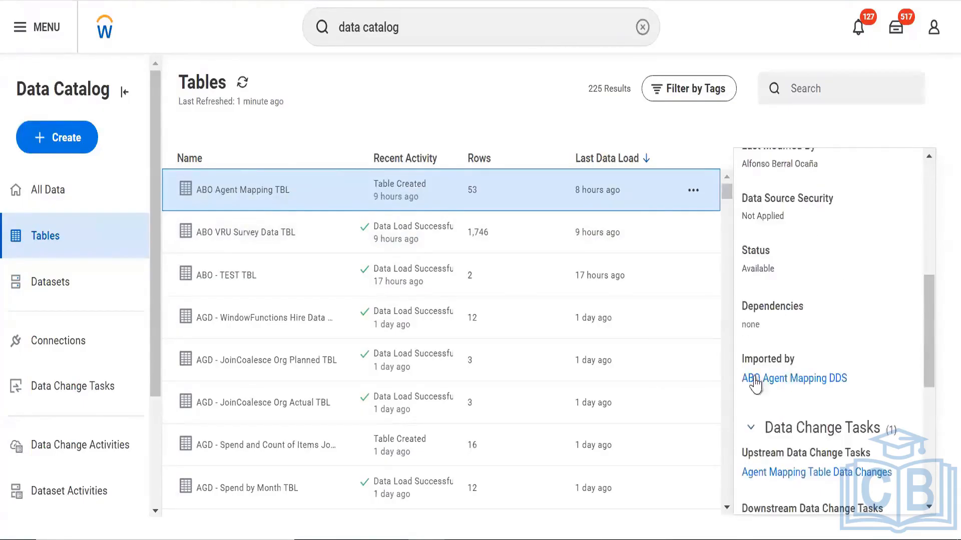
mouse_move(780, 385)
scroll(850, 394, down, 4)
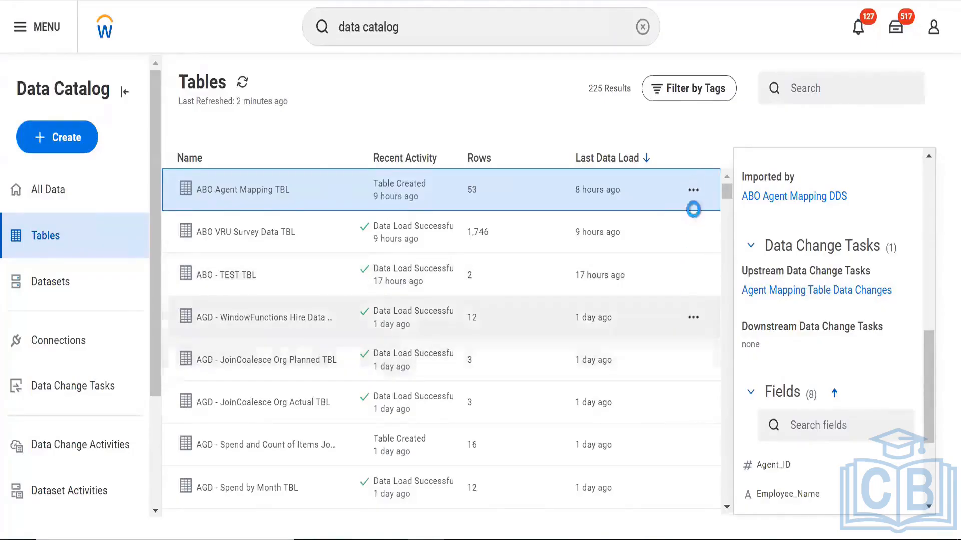
click(693, 190)
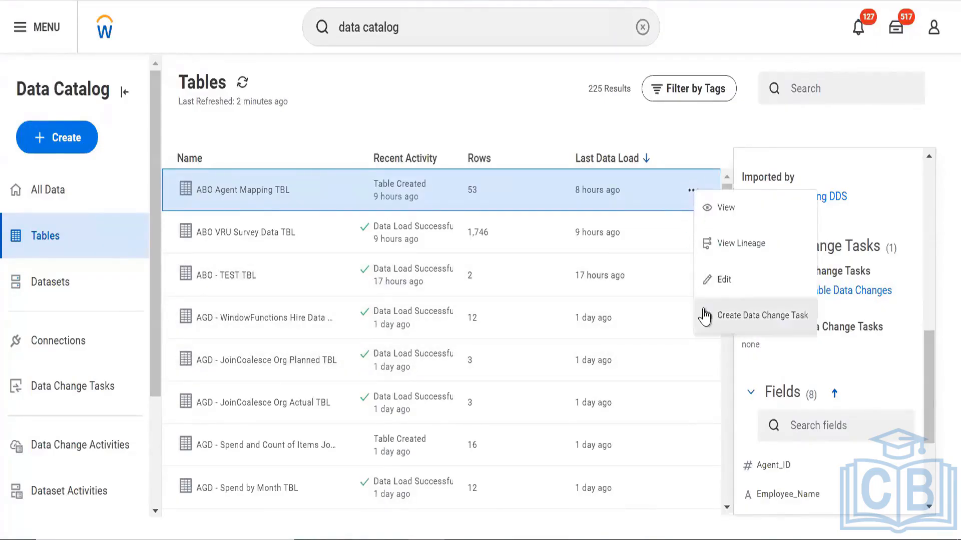
key(alt+Left)
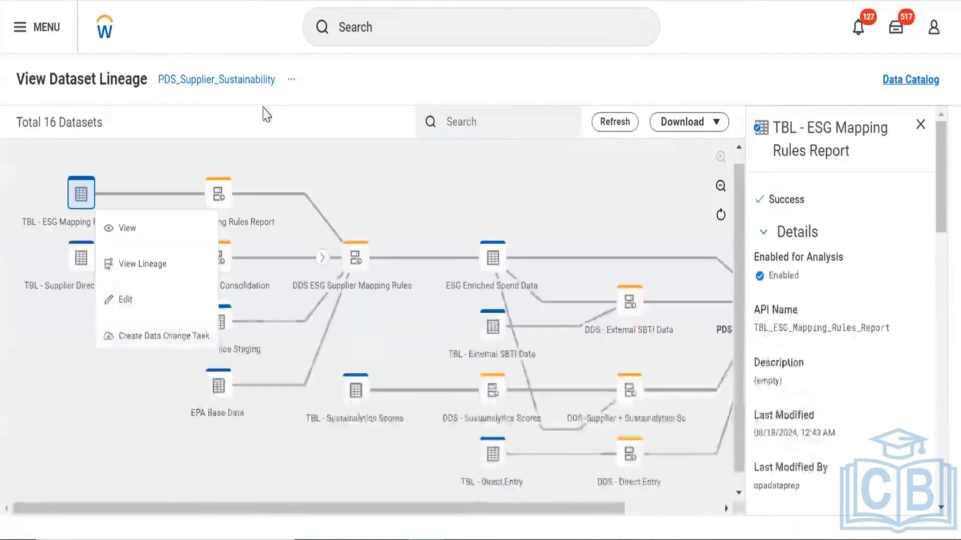
Open PDS_Supplier_Sustainability's dataset lineage, then return to the pipeline being edited.
click(266, 125)
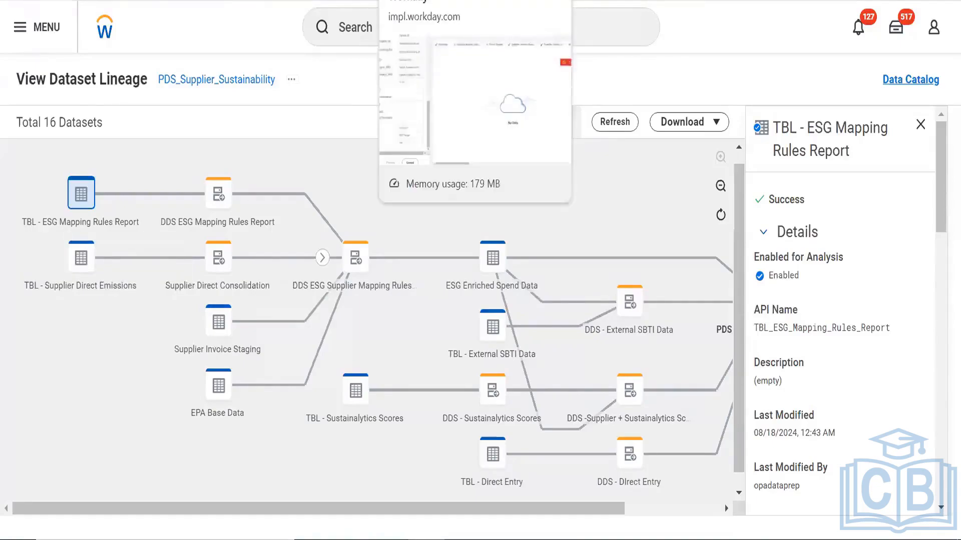
click(426, 1)
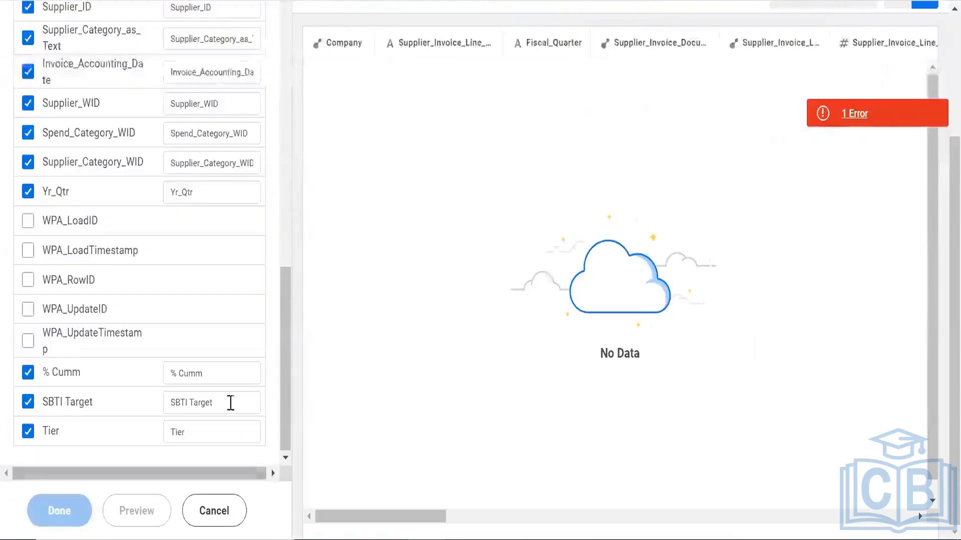
Review the DDS ESG Mapping Rules Report input's fields and cancel the field panel.
scroll(204, 261, up, 10)
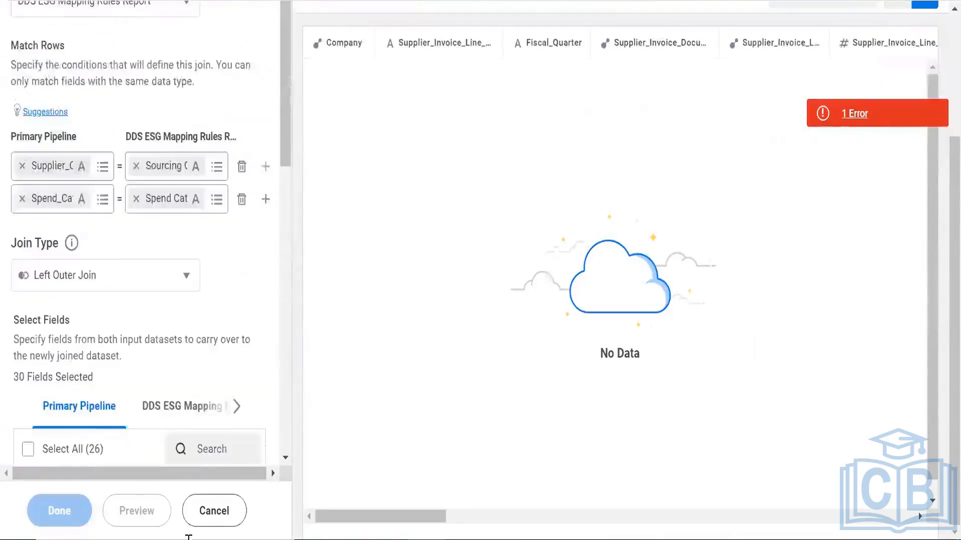
click(167, 408)
scroll(180, 300, down, 5)
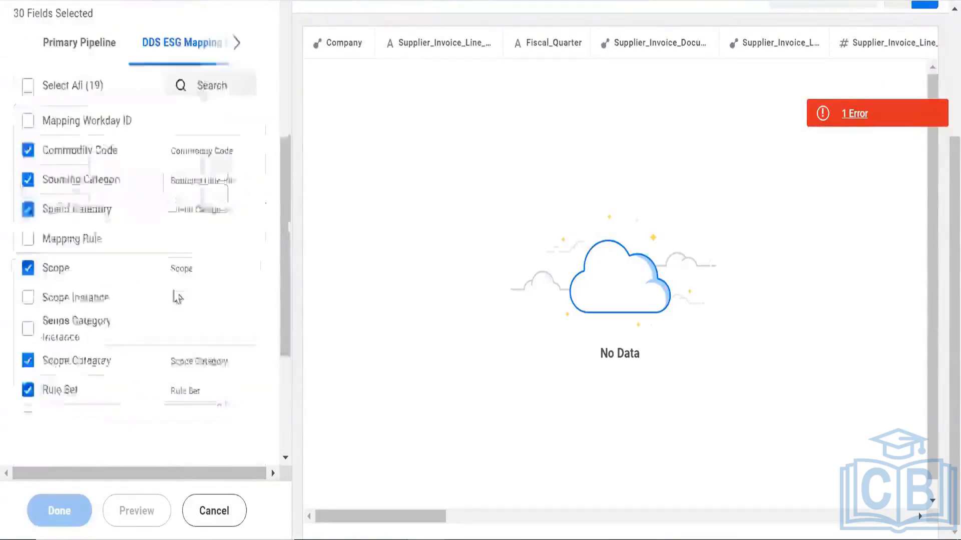
scroll(177, 298, down, 2)
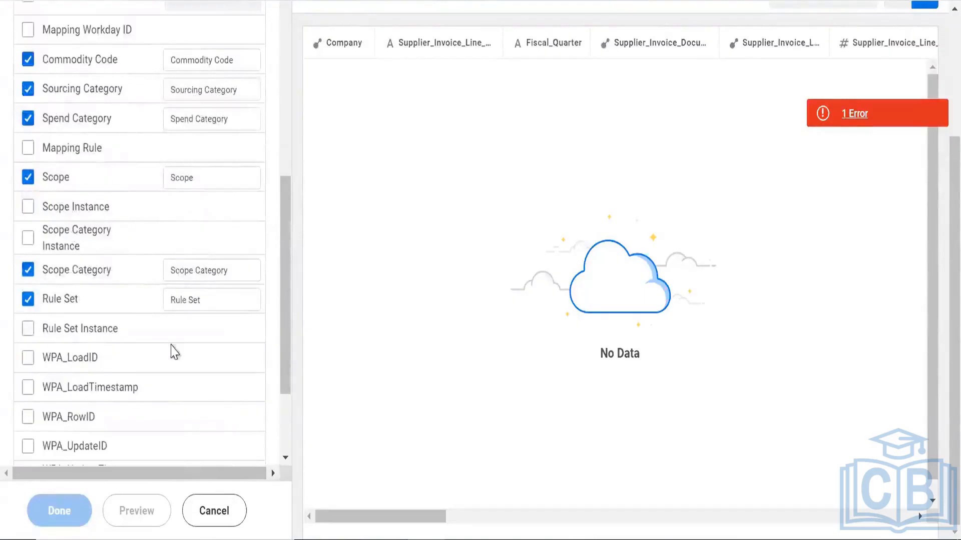
scroll(174, 351, down, 3)
click(239, 518)
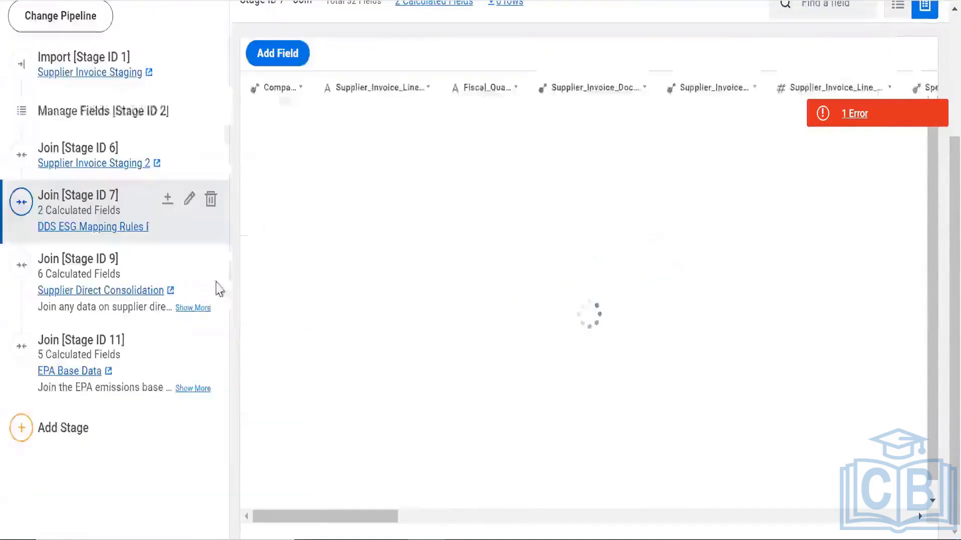
Open Join [Stage ID 7]'s settings and scroll through its Select Fields.
mouse_move(60, 213)
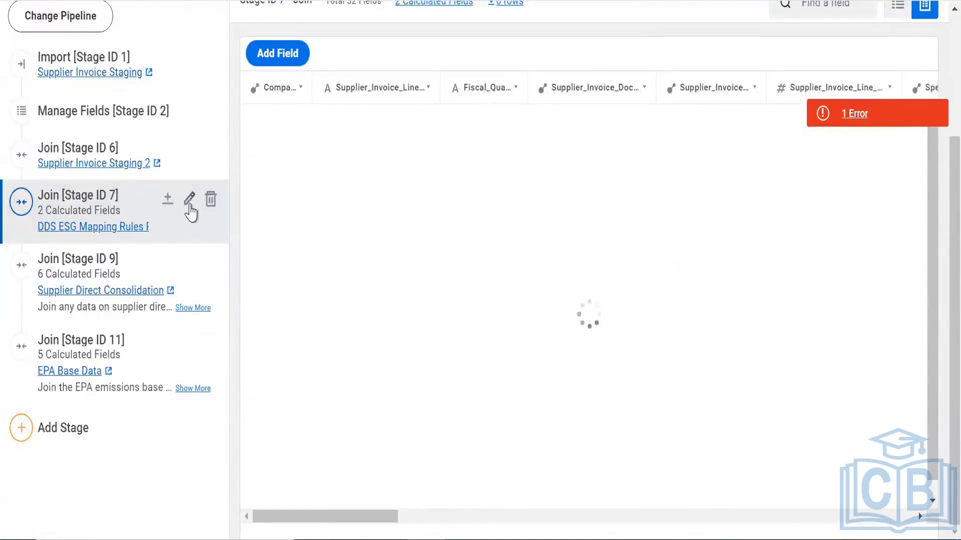
click(190, 202)
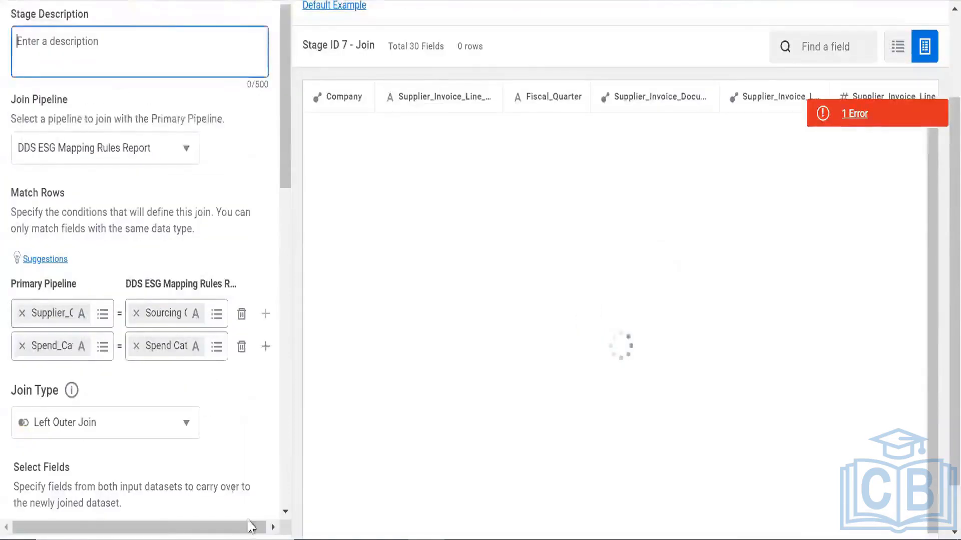
scroll(227, 476, down, 15)
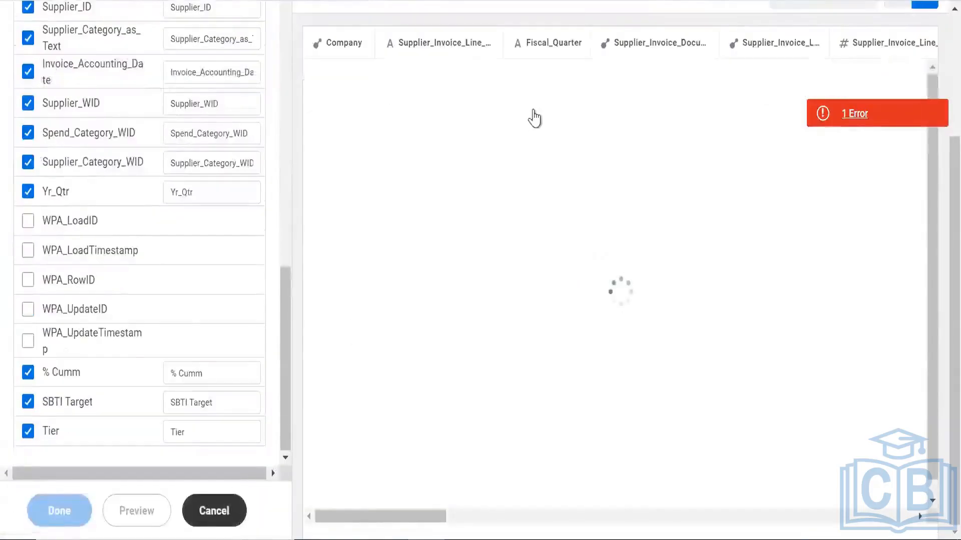
scroll(80, 237, up, 2)
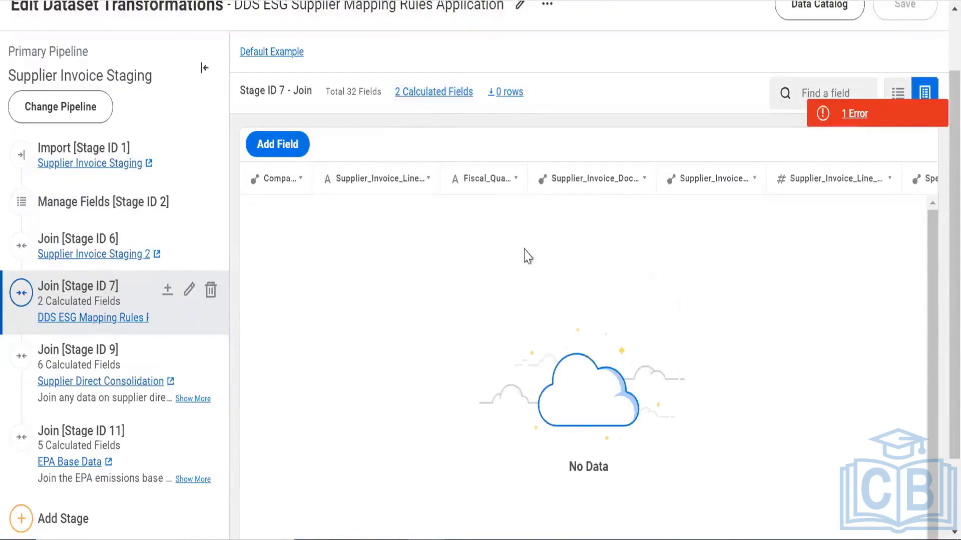
scroll(531, 252, right, 2)
scroll(650, 235, right, 5)
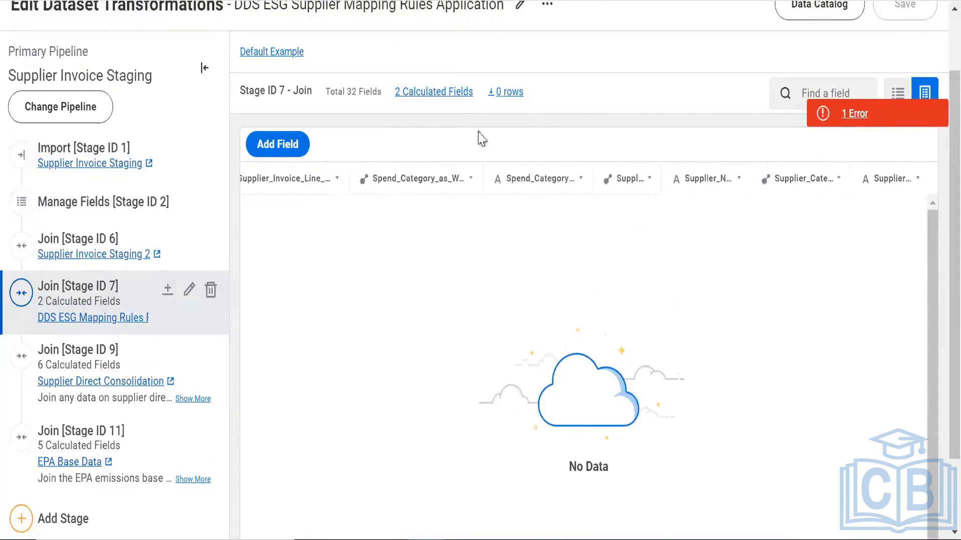
Inspect the Included/Excluded Spend Type and TF Included/Excluded Spend Type expressions without editing.
click(439, 91)
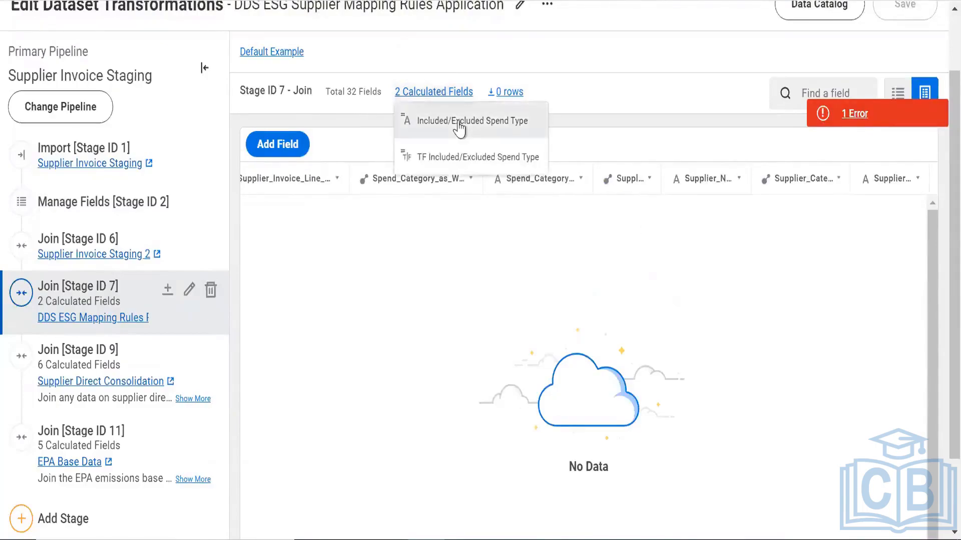
click(457, 122)
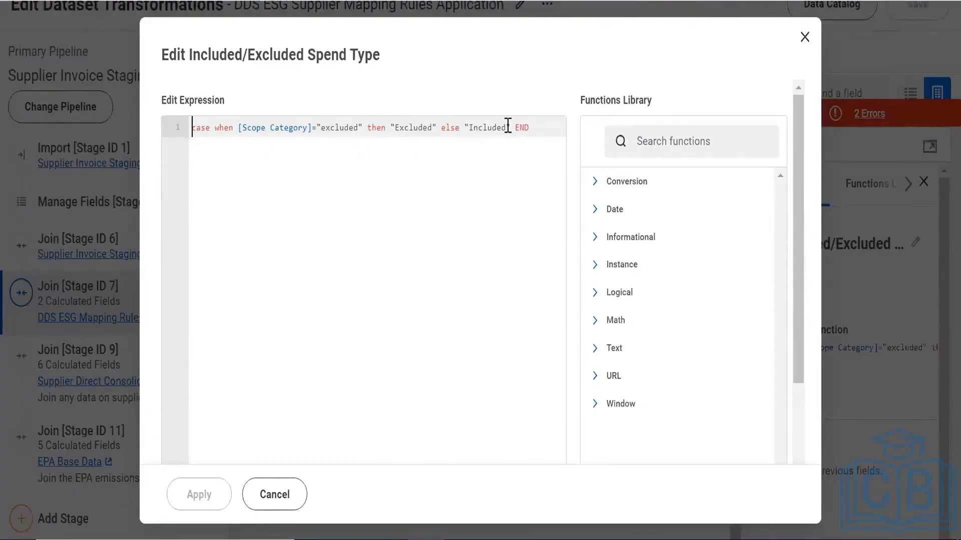
drag(506, 129, 470, 128)
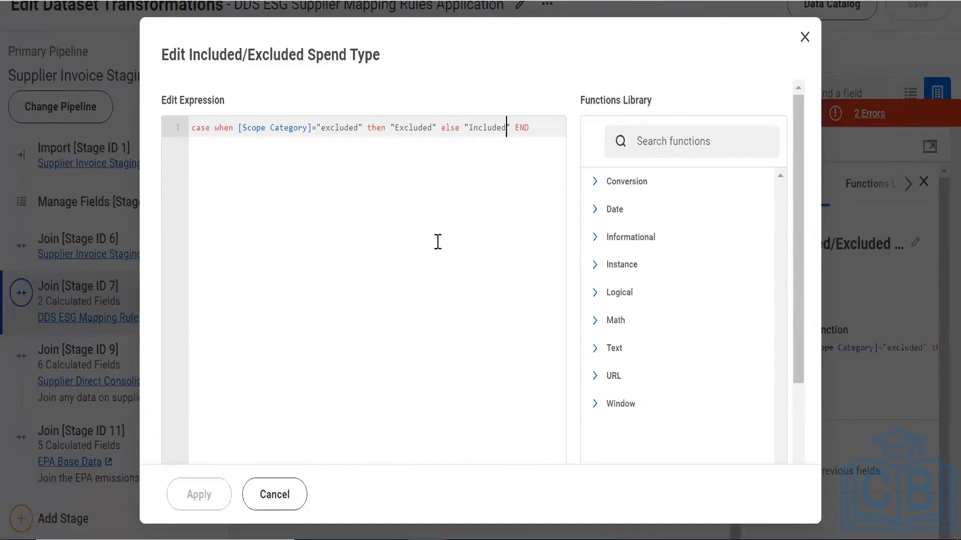
click(274, 494)
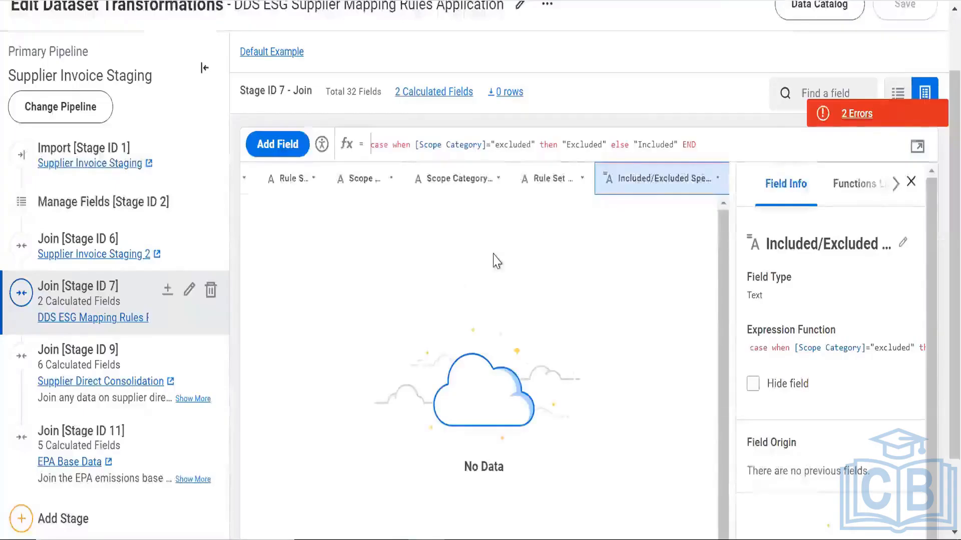
click(608, 182)
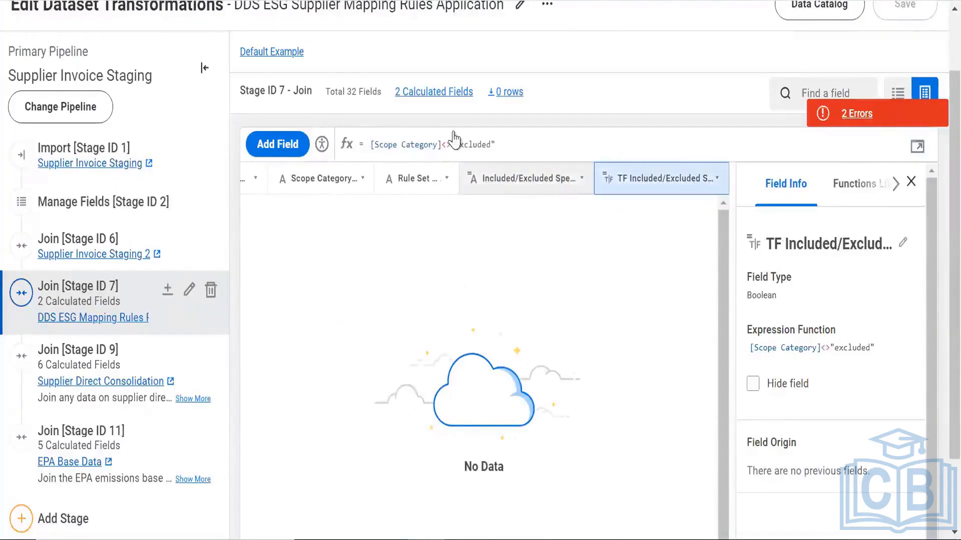
click(418, 157)
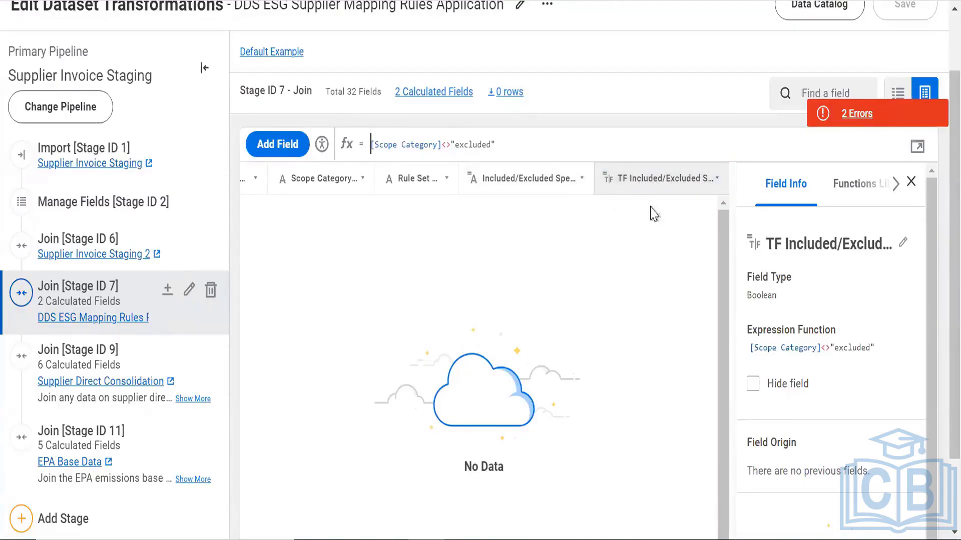
Review Stage 7's 2 errors, then open the Stage ID 2 Manage Fields step.
click(833, 122)
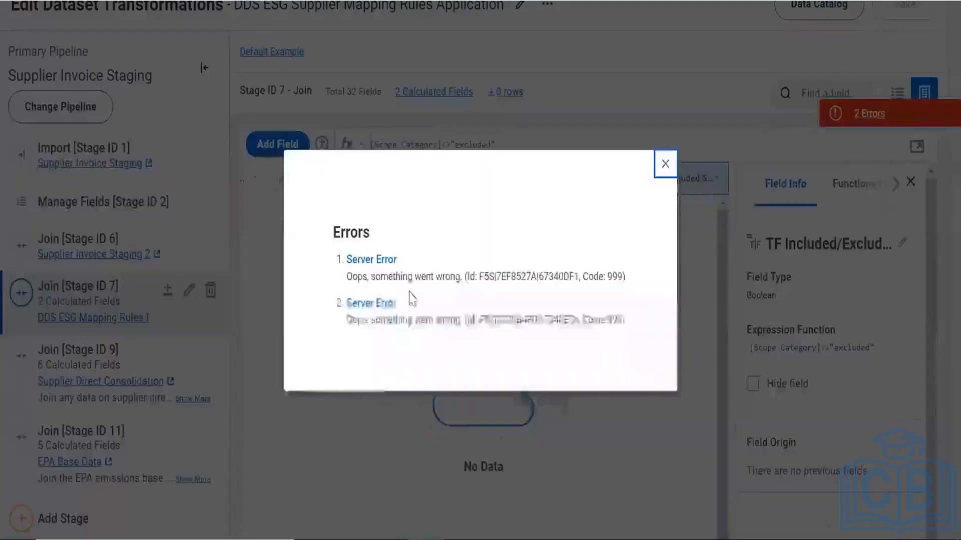
click(662, 166)
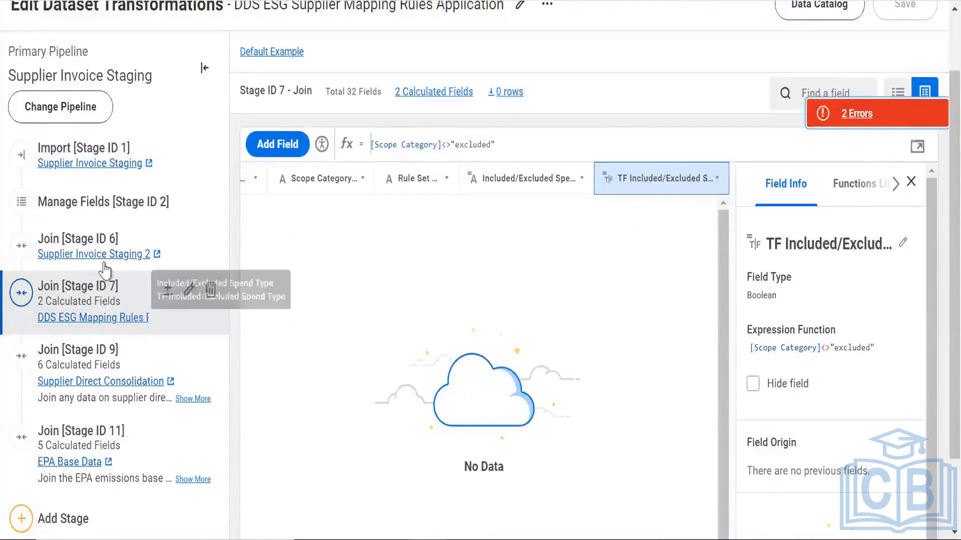
scroll(106, 268, down, 1)
scroll(106, 268, up, 1)
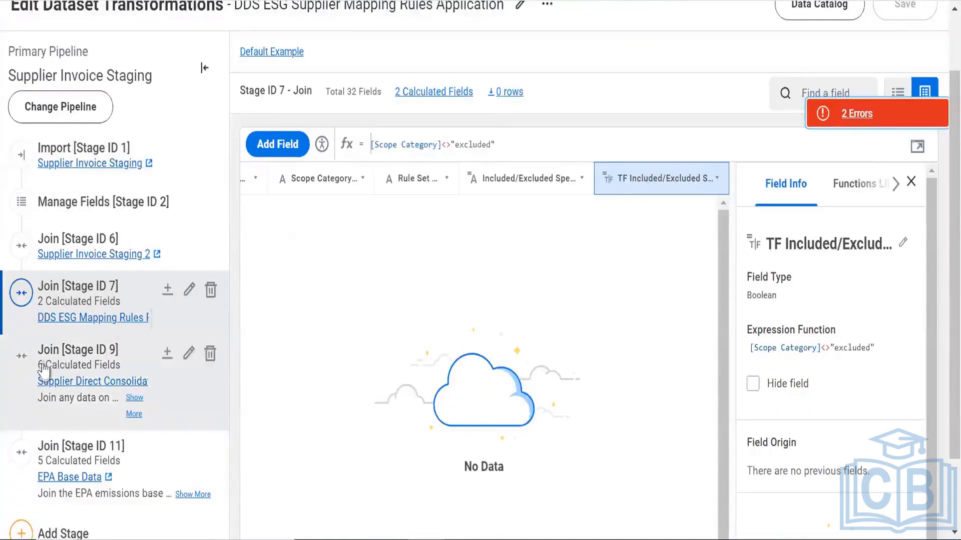
mouse_move(43, 370)
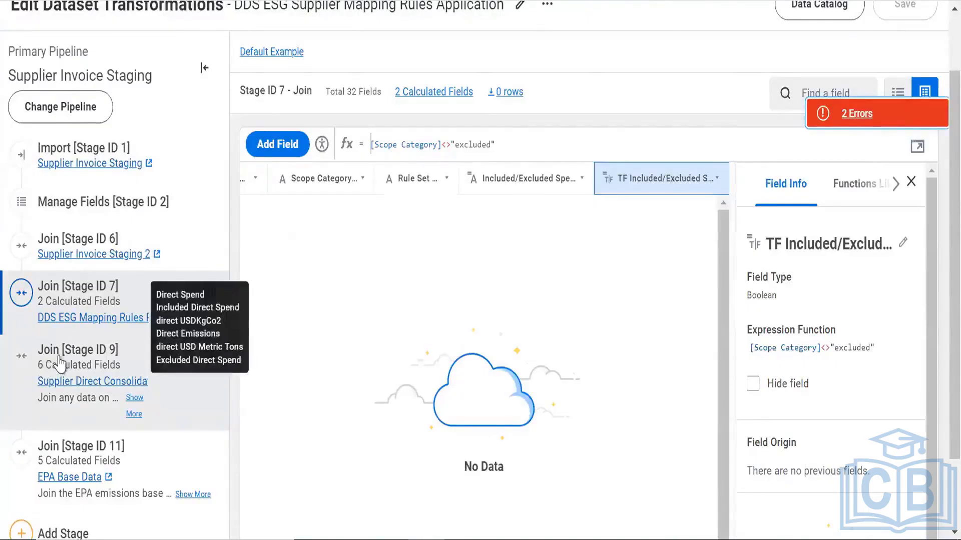
scroll(55, 376, down, 2)
scroll(83, 350, up, 4)
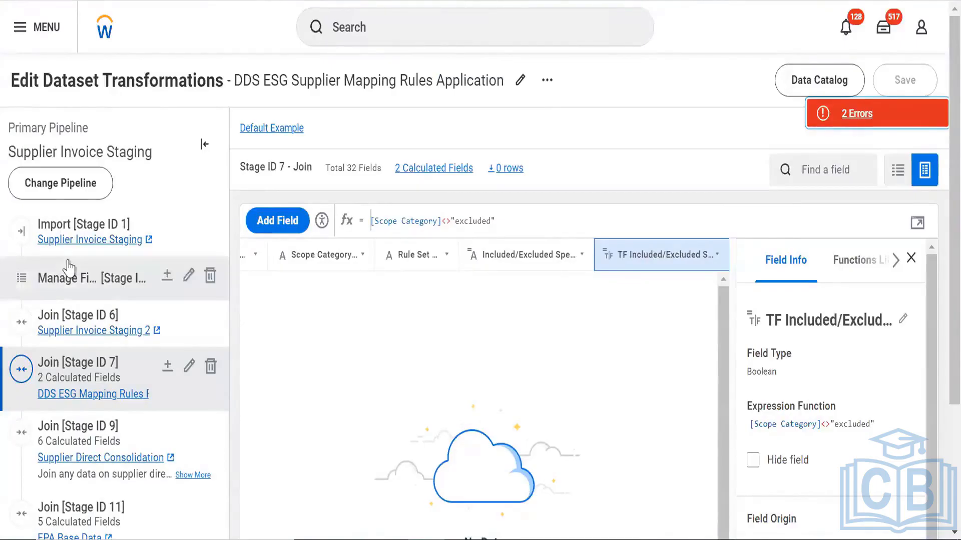
scroll(125, 280, down, 4)
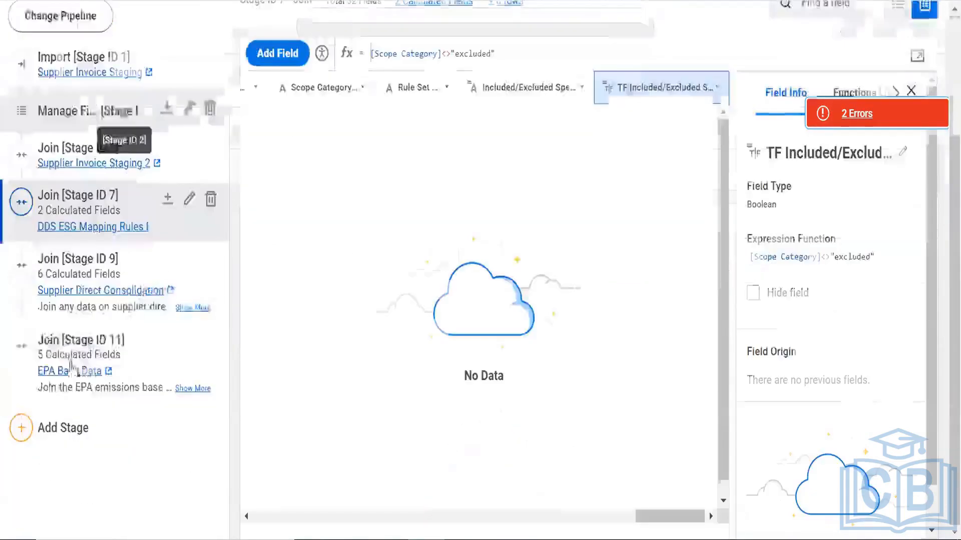
scroll(180, 353, up, 4)
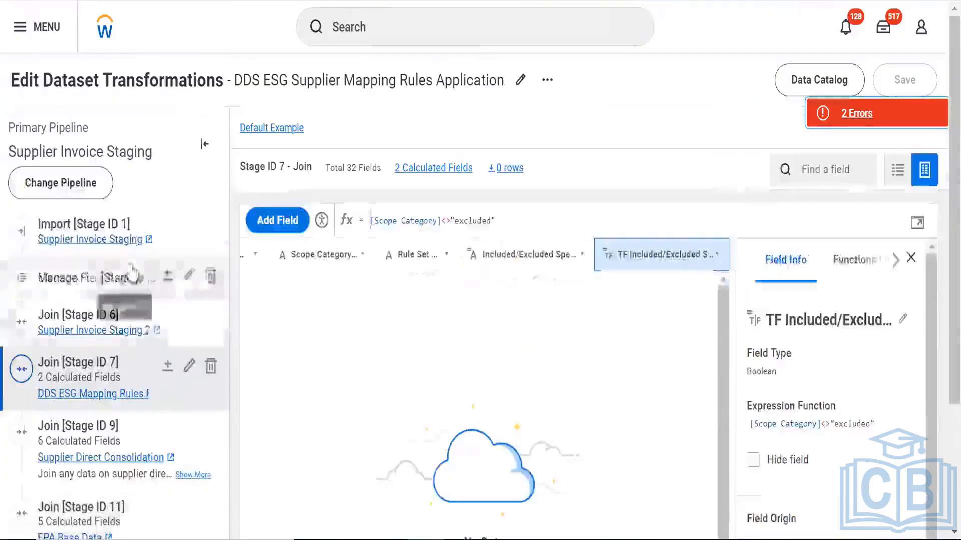
click(51, 284)
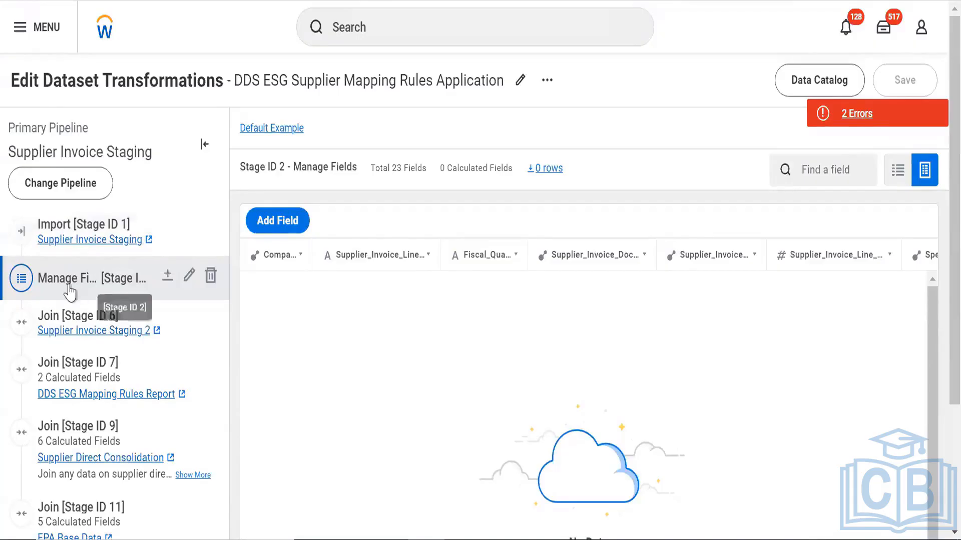
Scroll through the pipeline view to review the Manage Fields stage (Stage ID 2) and its 23 fields.
scroll(75, 286, down, 3)
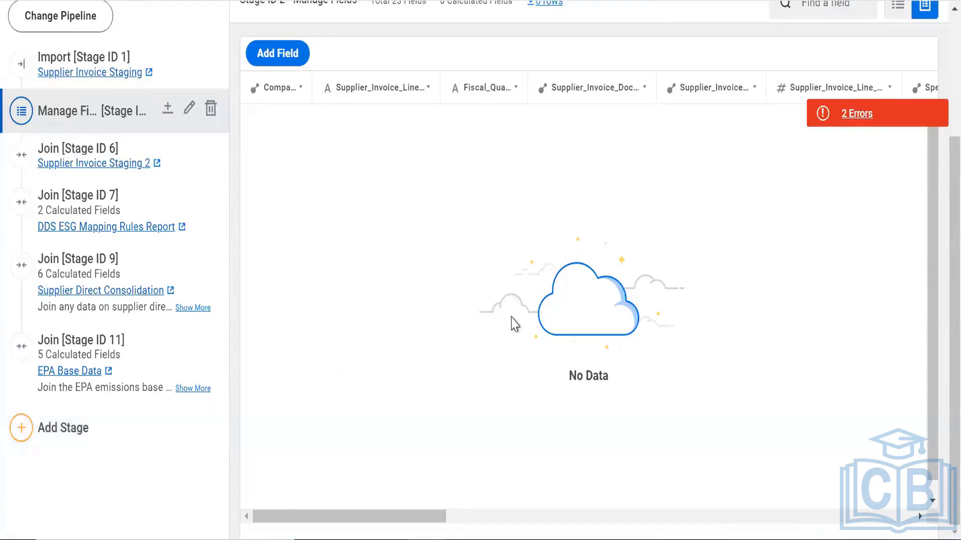
scroll(510, 324, right, 5)
scroll(511, 324, left, 3)
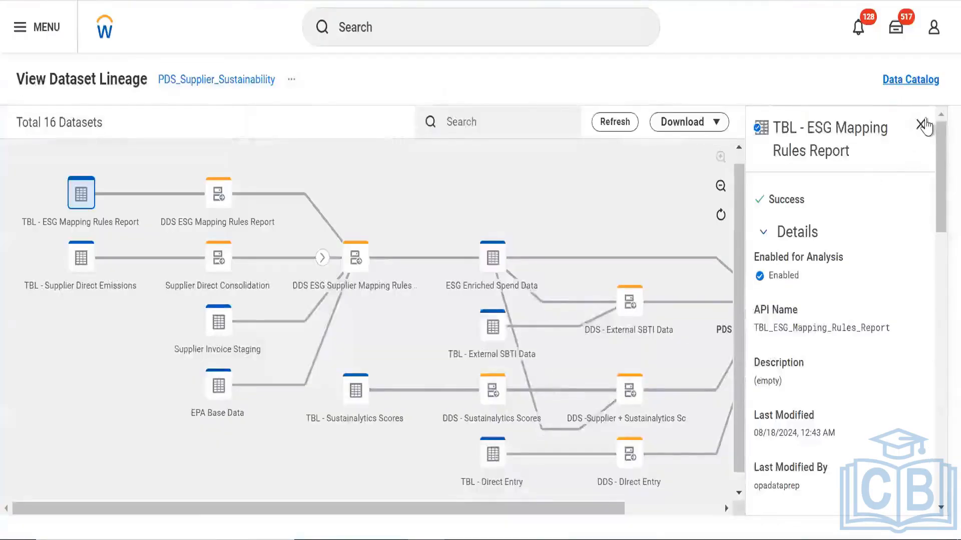
Close the TBL - ESG Mapping Rules Report details panel and select the DDS - External SBTI Data node.
click(921, 125)
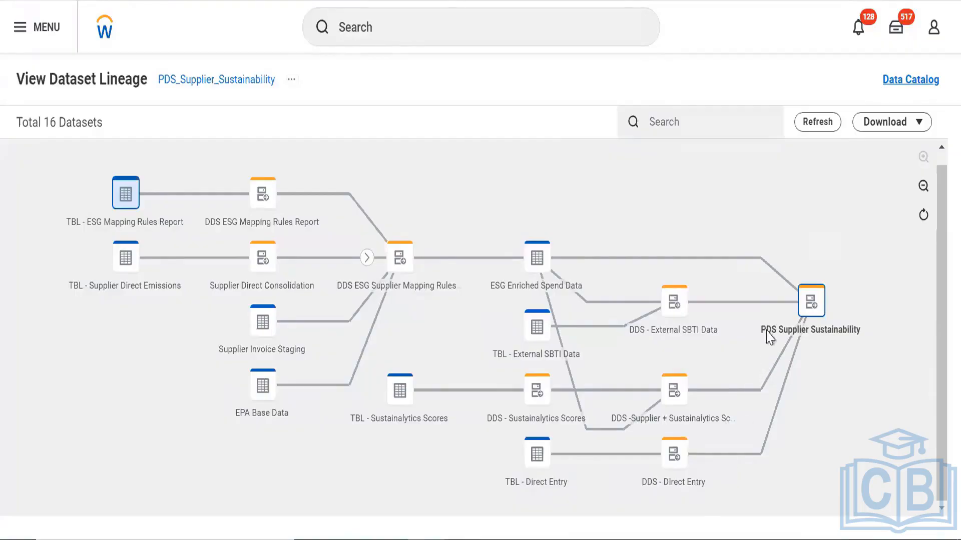
mouse_move(810, 334)
click(674, 302)
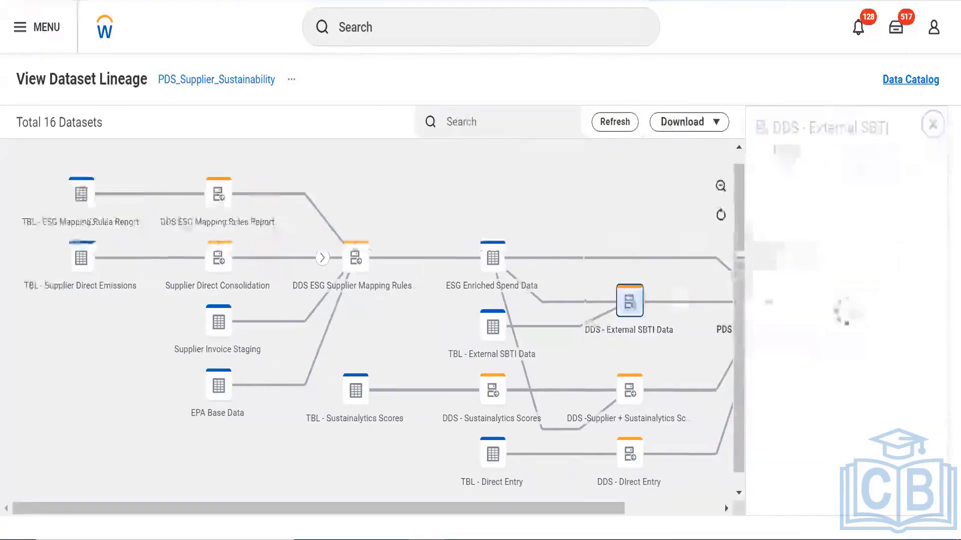
Open the dataset details pages for DDS - External SBTI Data and PDS Supplier Sustainability from the lineage.
scroll(822, 300, down, 1)
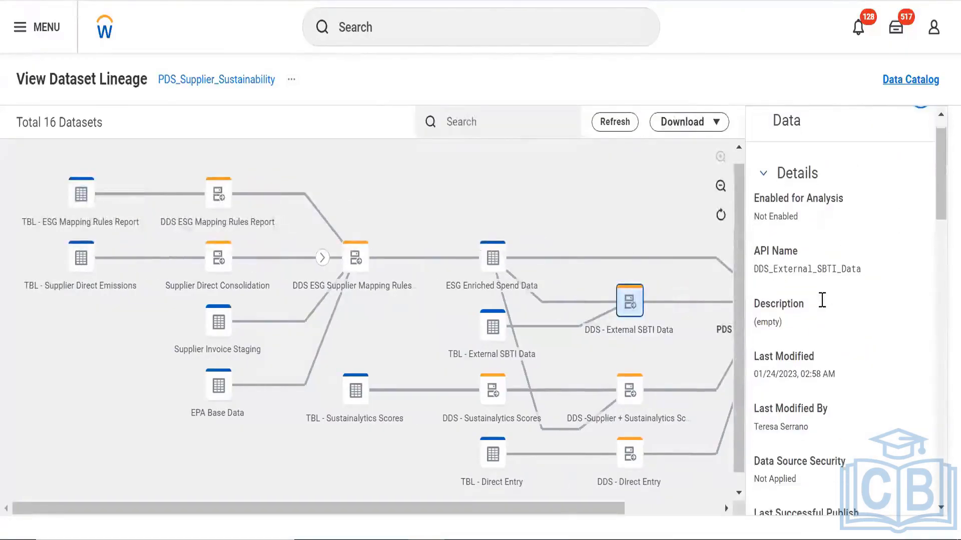
click(650, 292)
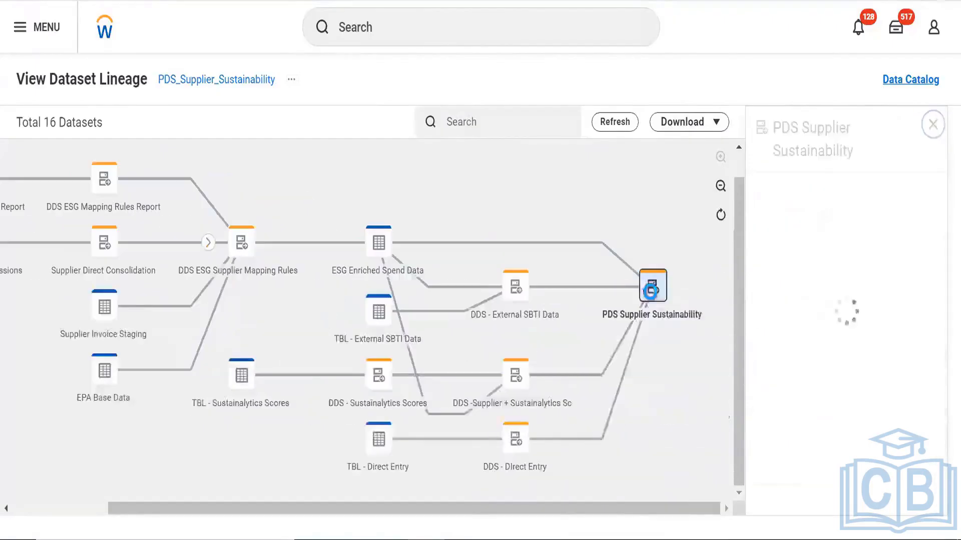
click(515, 287)
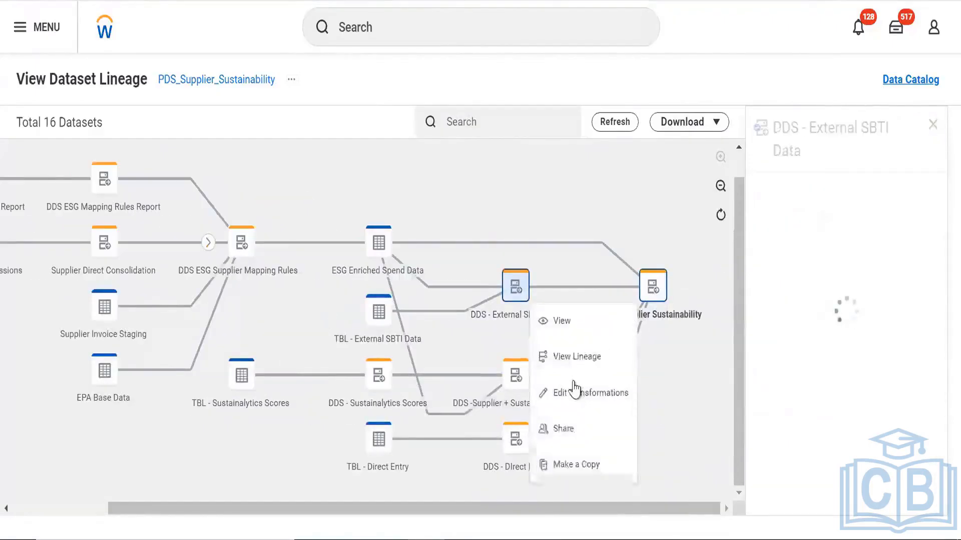
click(565, 333)
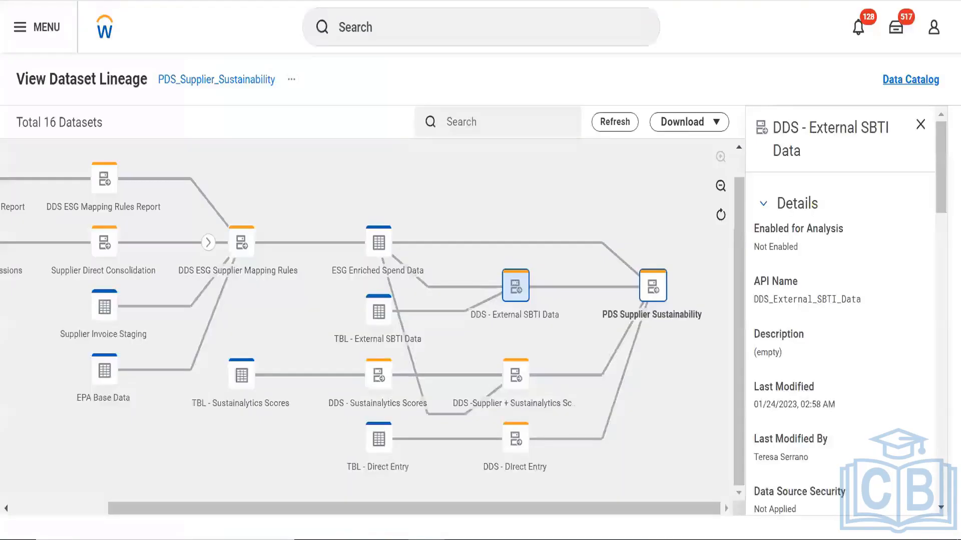
click(658, 290)
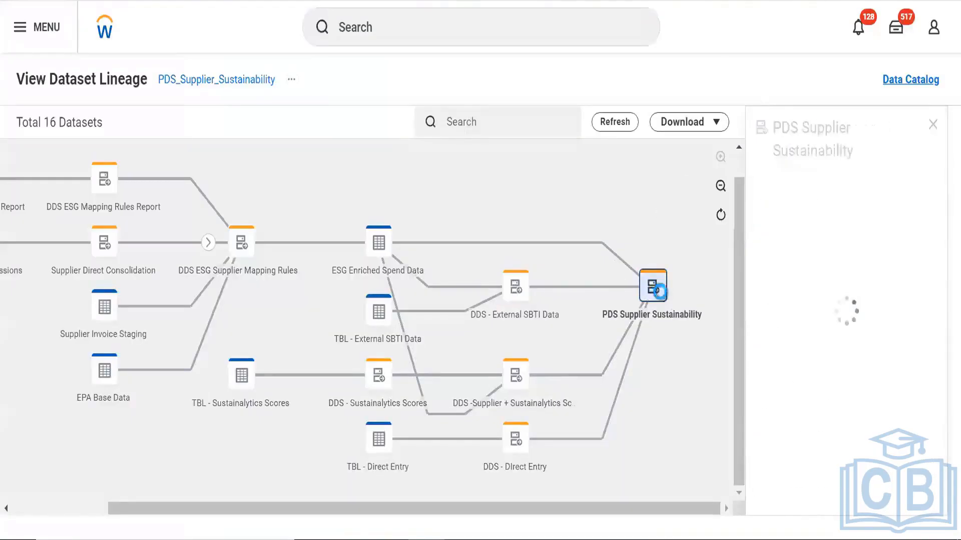
click(687, 322)
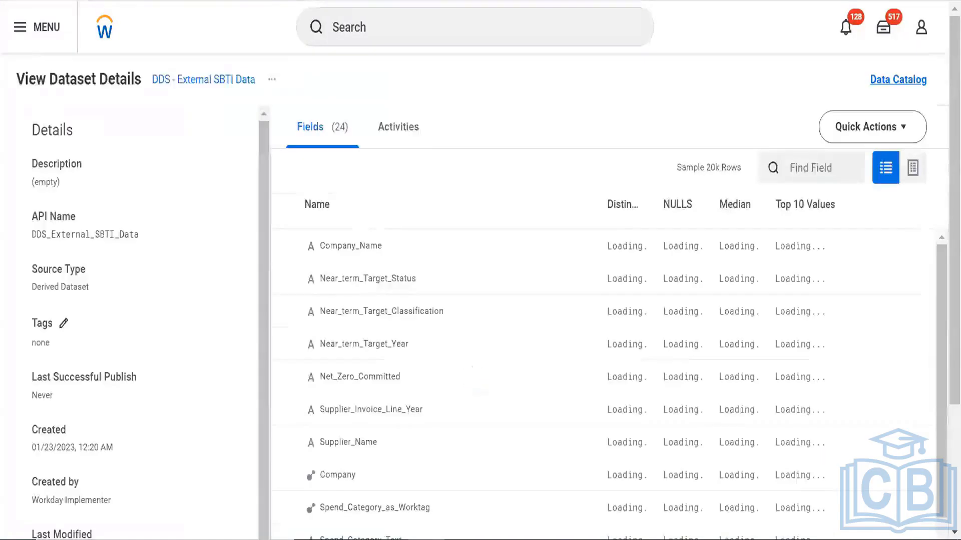
Review the publish Activities of DDS - External SBTI Data and PDS Supplier Sustainability.
click(389, 150)
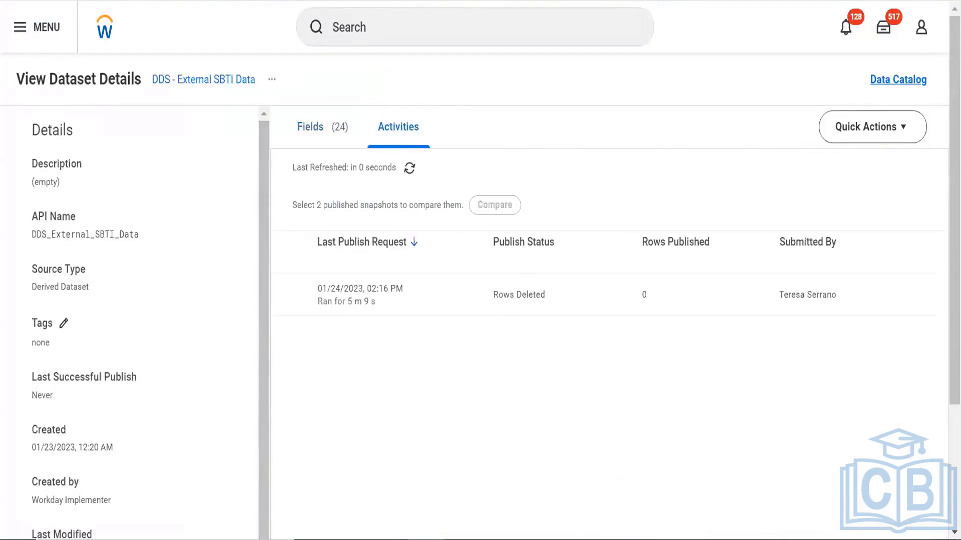
key(alt+Left)
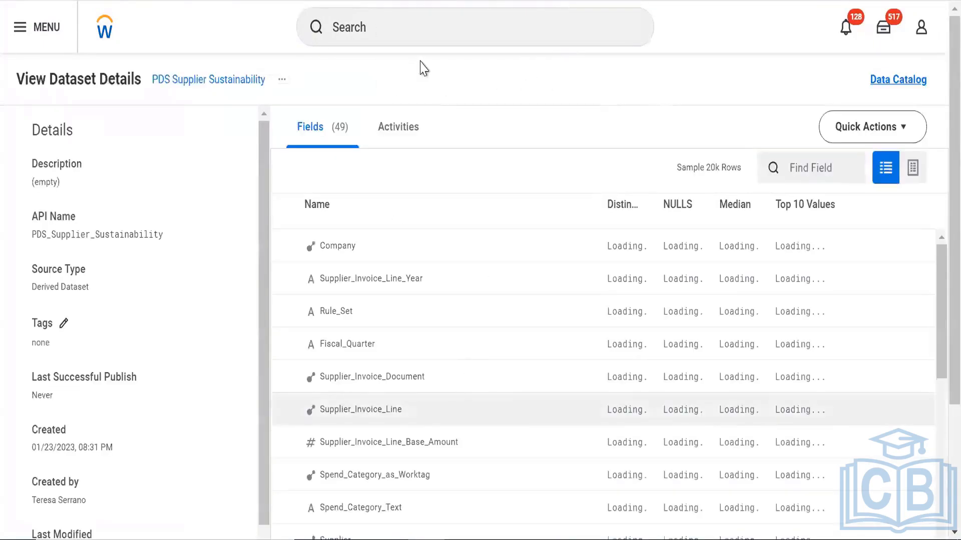
click(398, 146)
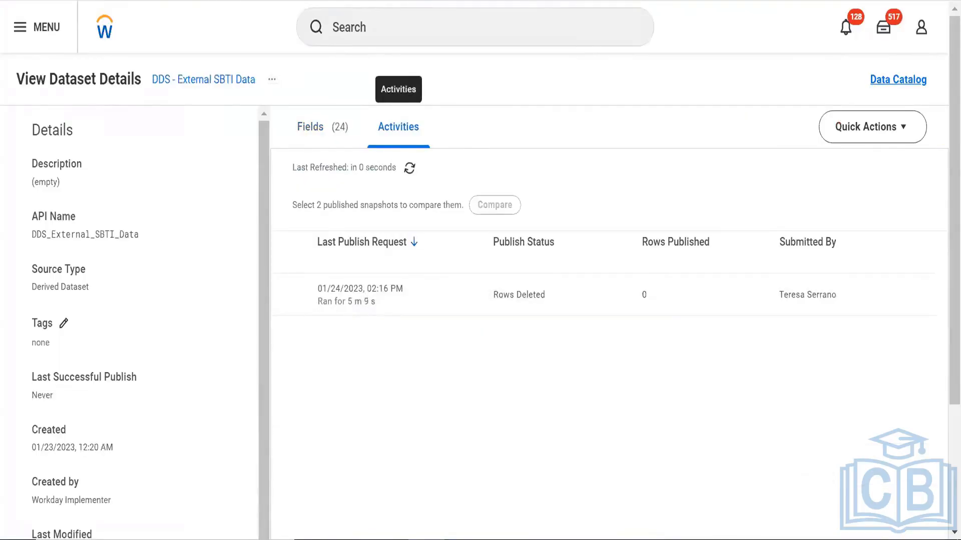
Switch back to the lineage view and prepare to search for the dataset name.
click(351, 1)
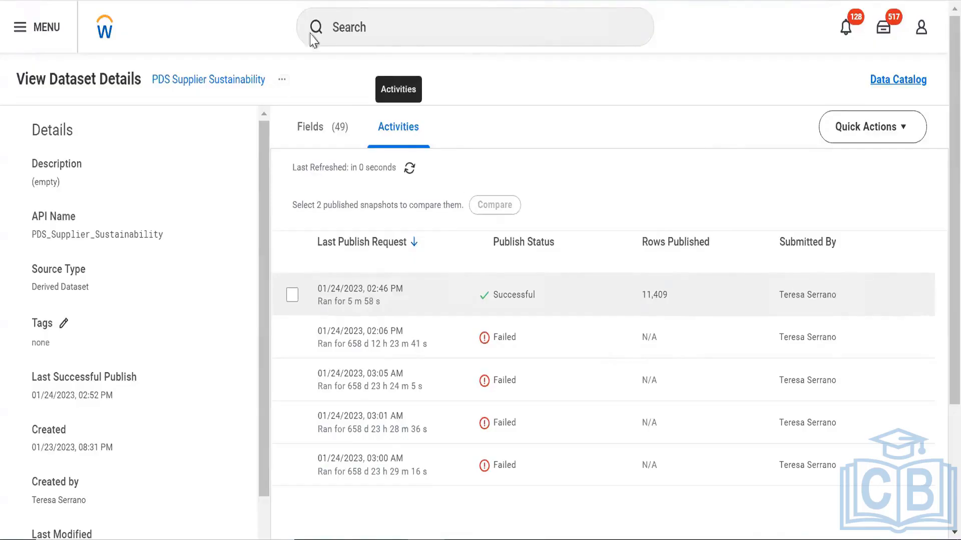
right_click(200, 83)
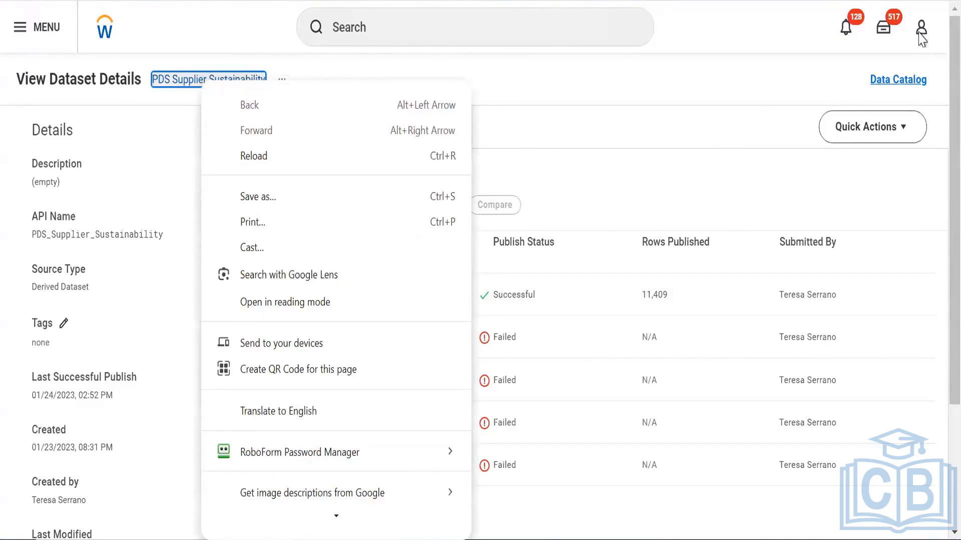
key(Escape)
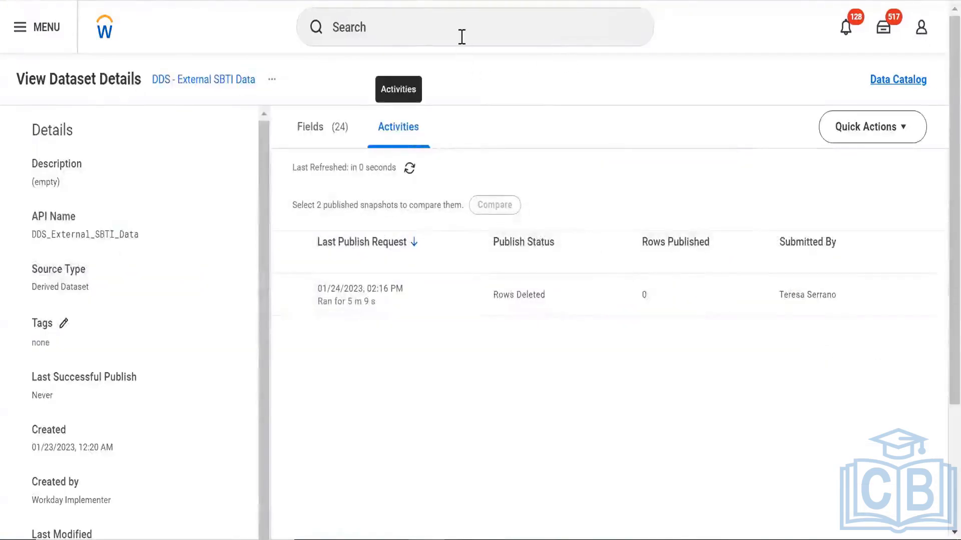
click(463, 23)
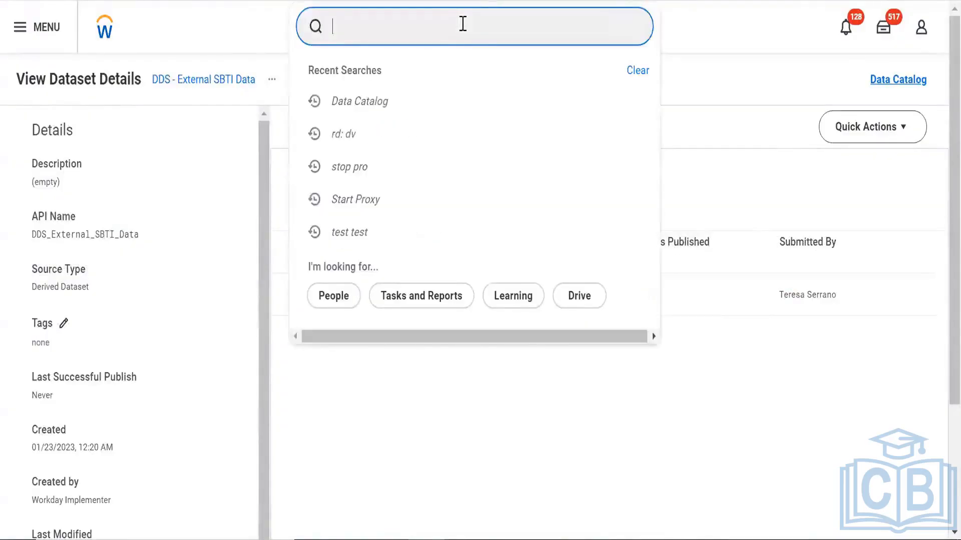
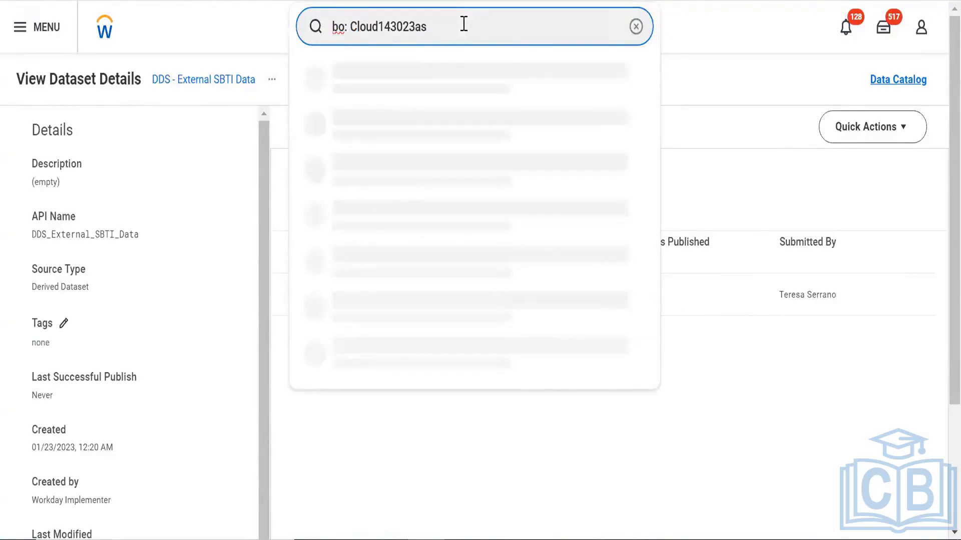
Search 'bo:' with the copied PDS Supplier Sustainability name and open its Prism business object.
key(ctrl+BackSpace)
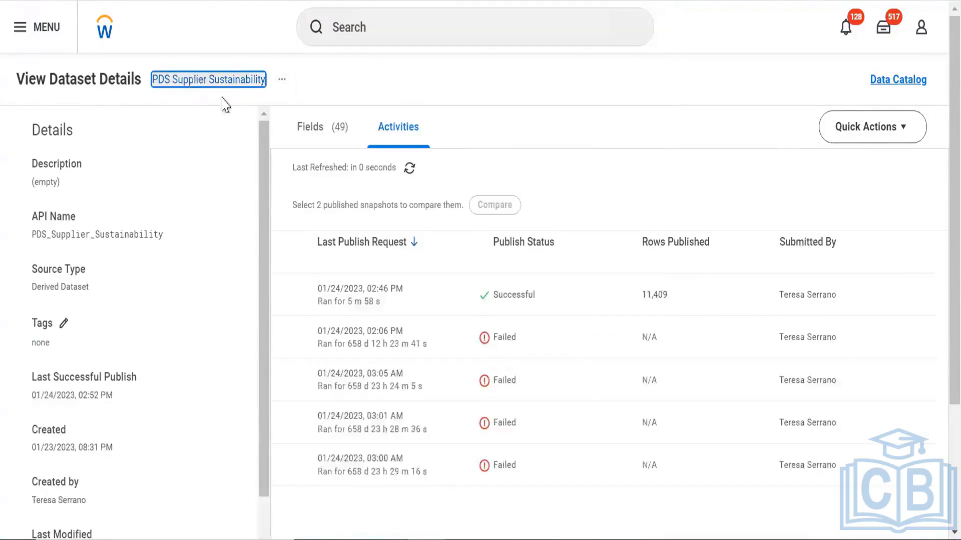
right_click(193, 80)
drag(141, 78, 277, 82)
right_click(248, 86)
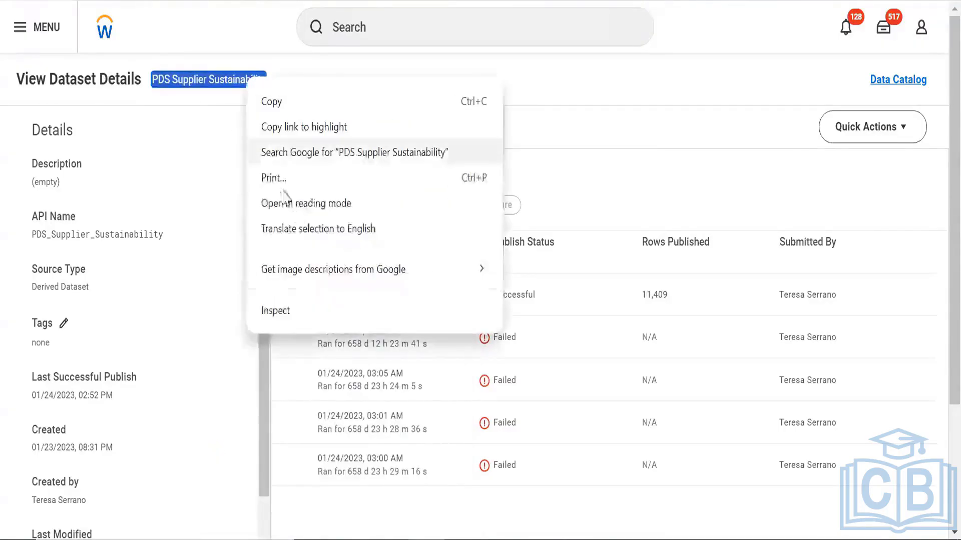
click(250, 101)
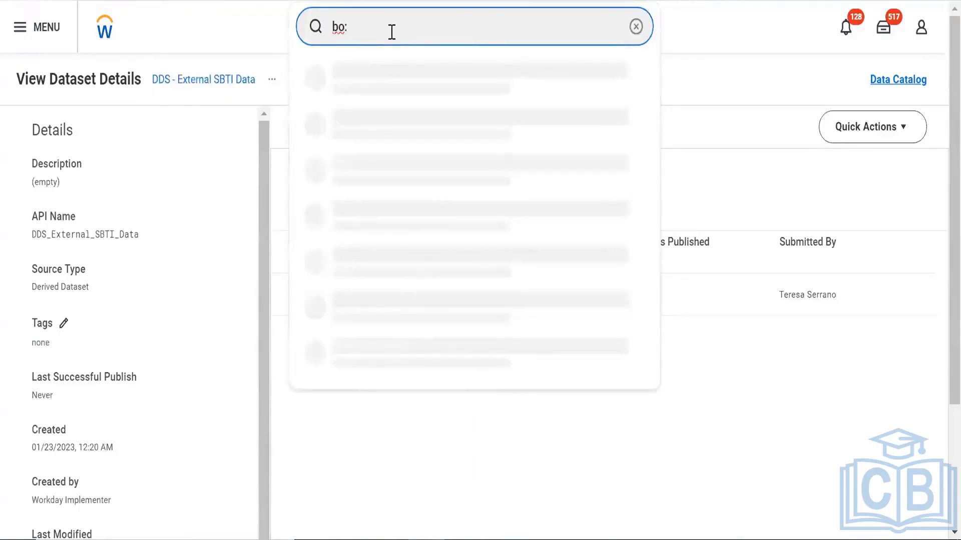
key(ctrl+v)
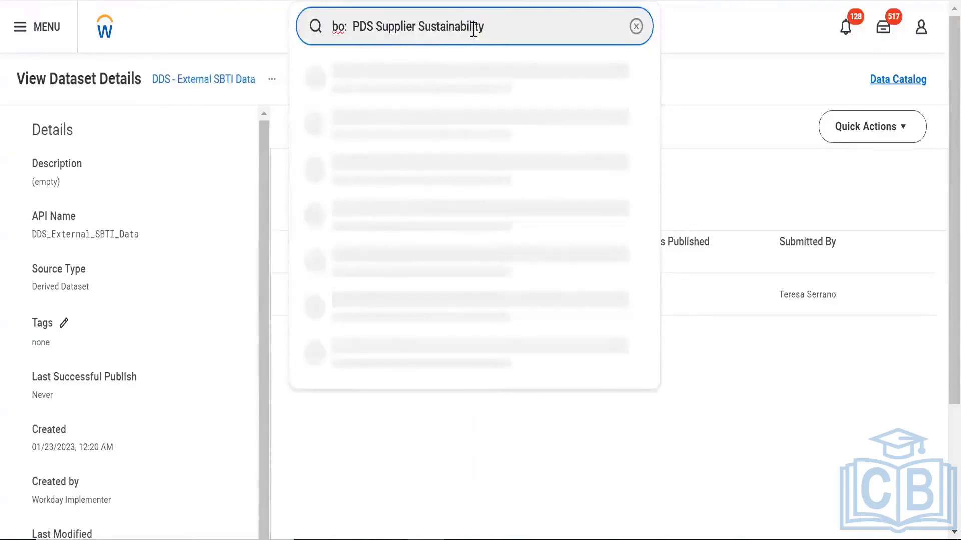
click(444, 97)
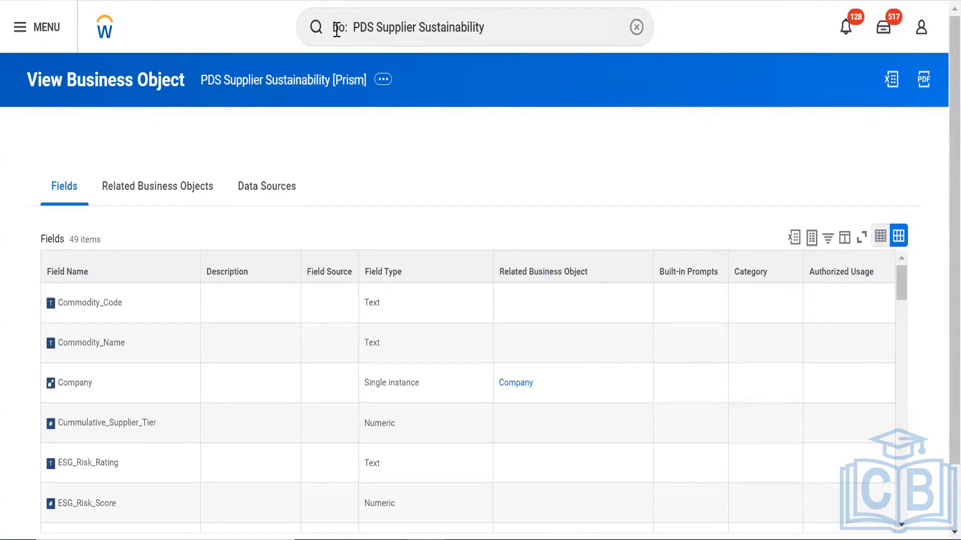
Return to the PDS Supplier Sustainability dataset details and scroll through its publish Activities.
click(337, 29)
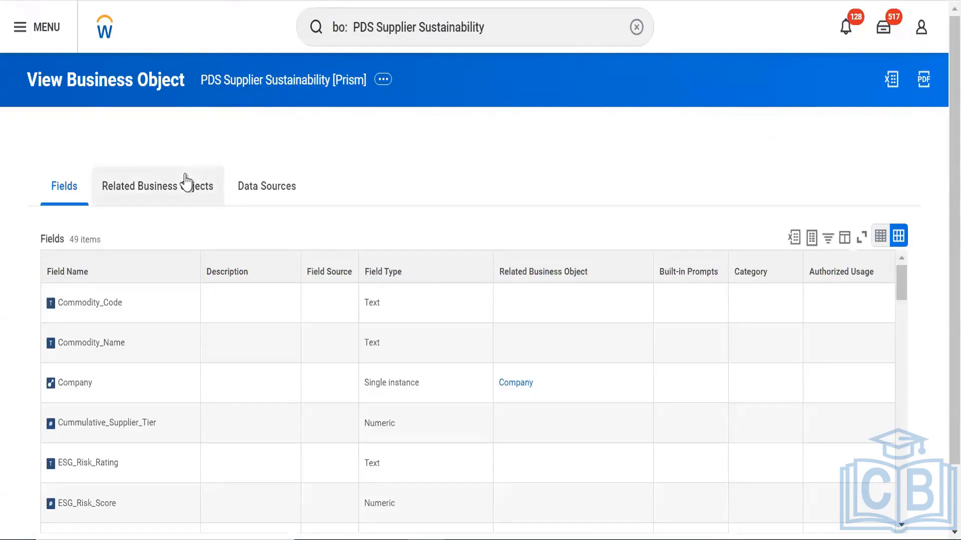
scroll(189, 184, down, 2)
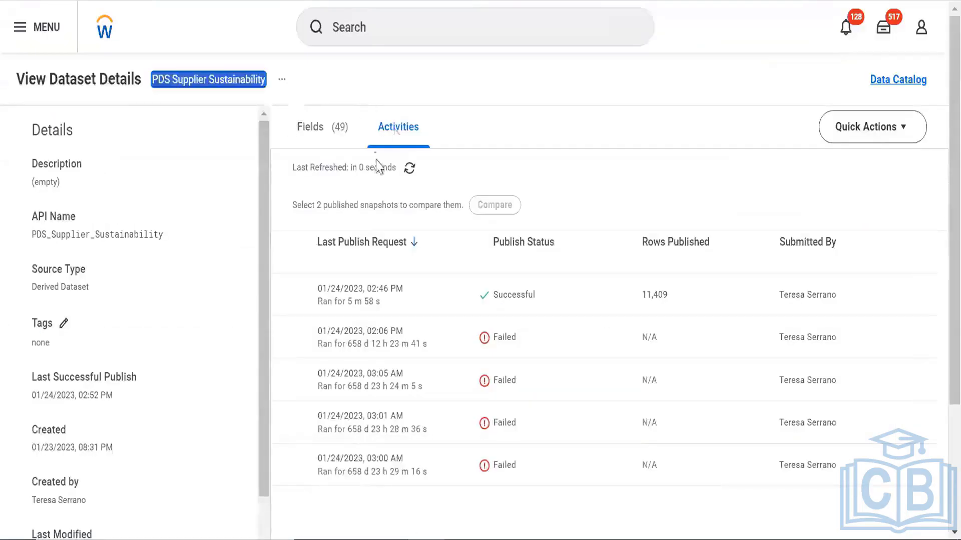
Browse the dataset's Fields list, check the business object's Data Sources, and select the dataset title.
click(326, 145)
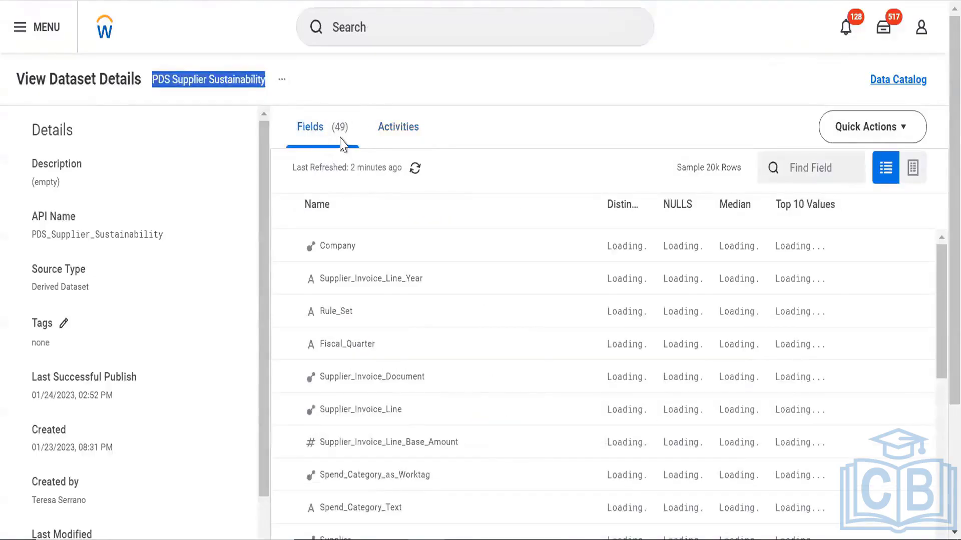
scroll(361, 360, down, 8)
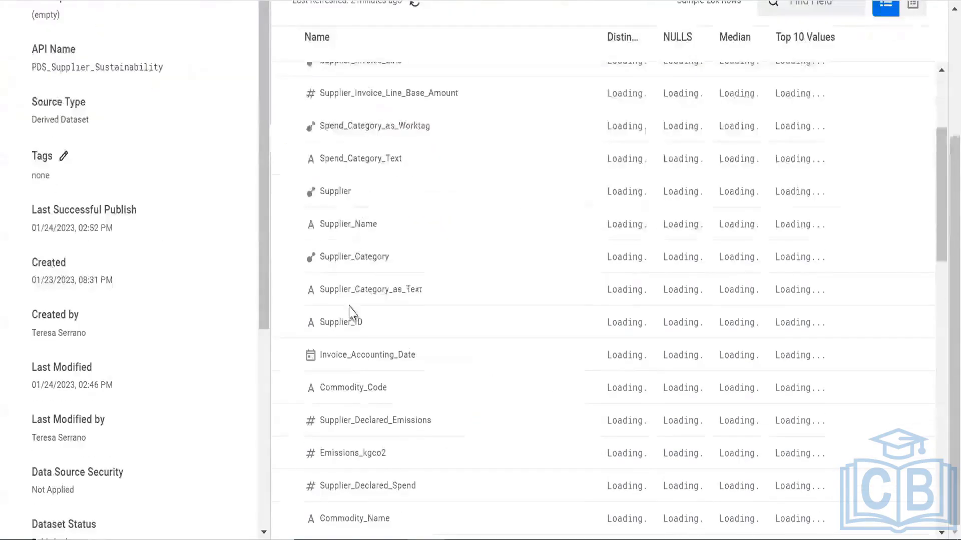
scroll(349, 311, down, 2)
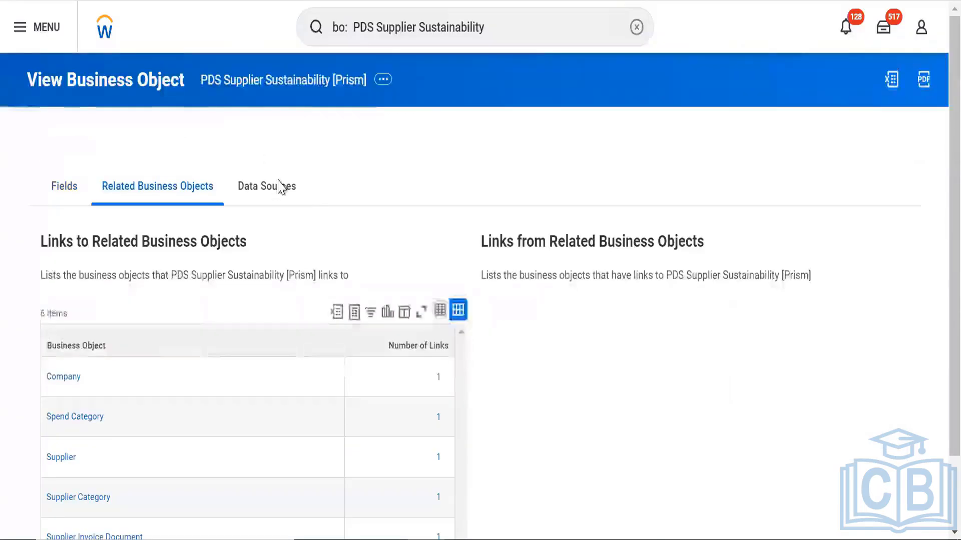
click(279, 187)
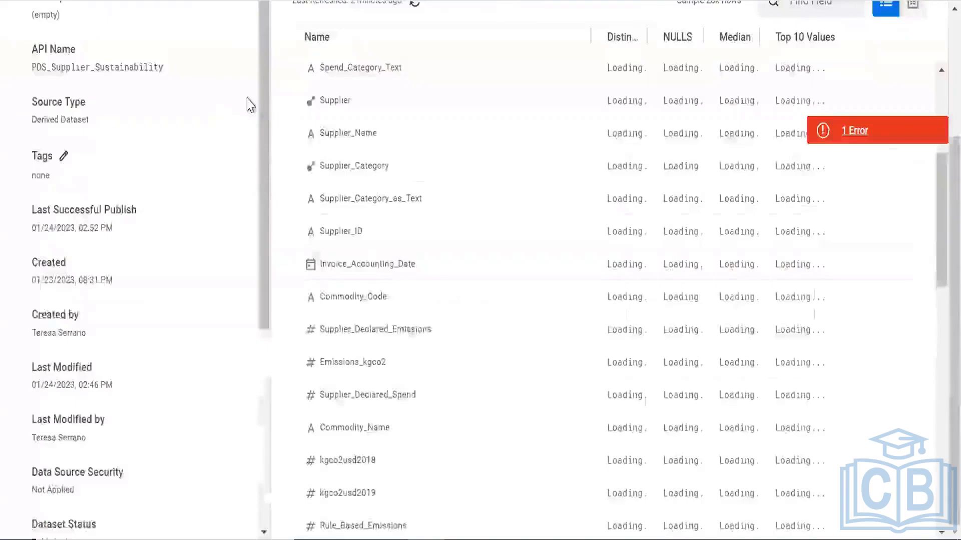
triple_click(169, 82)
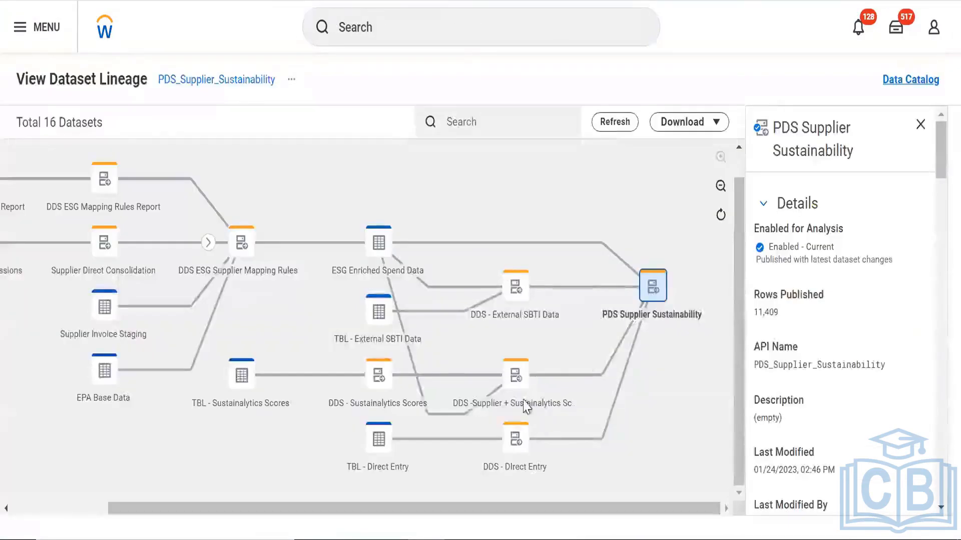
Open the DDS -Supplier + Sustainalytics Scores dataset details and view its publish Activities.
click(516, 377)
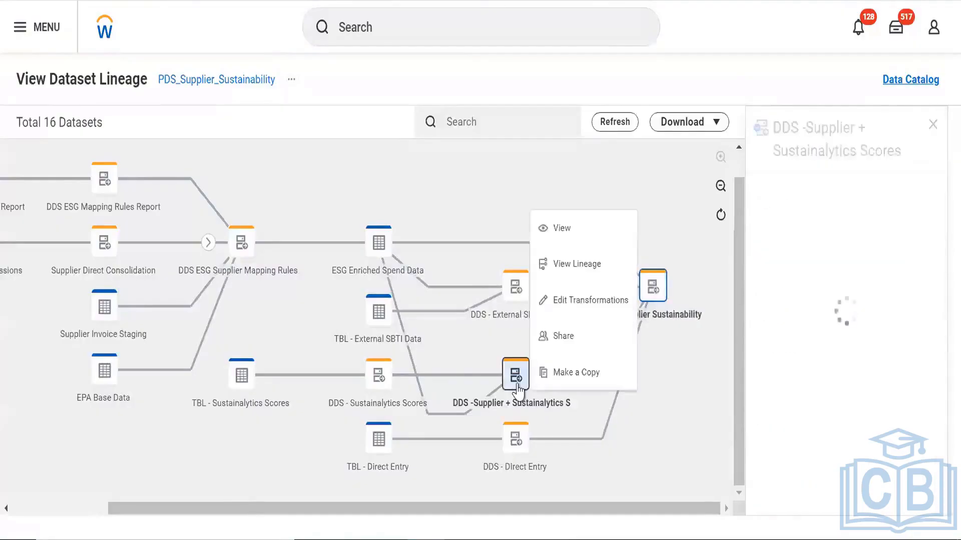
click(554, 228)
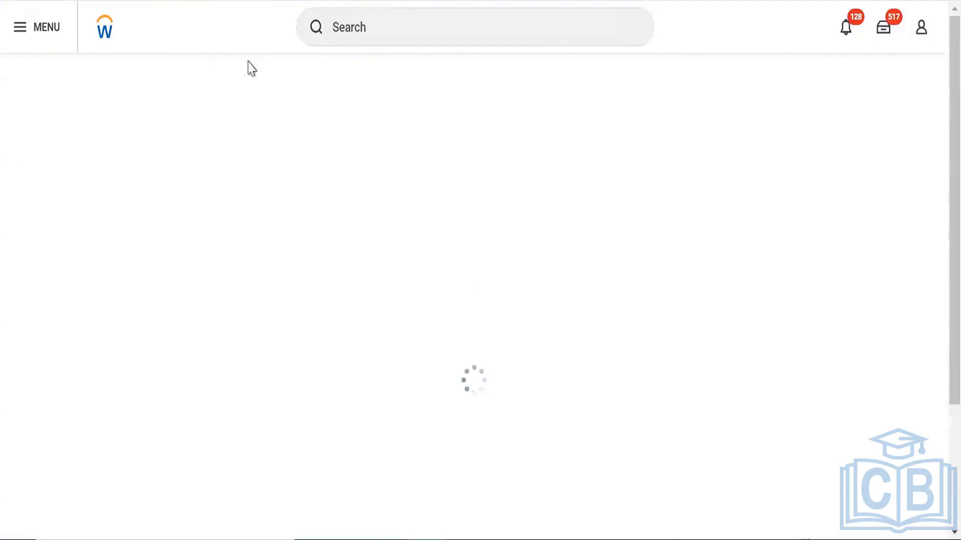
click(404, 142)
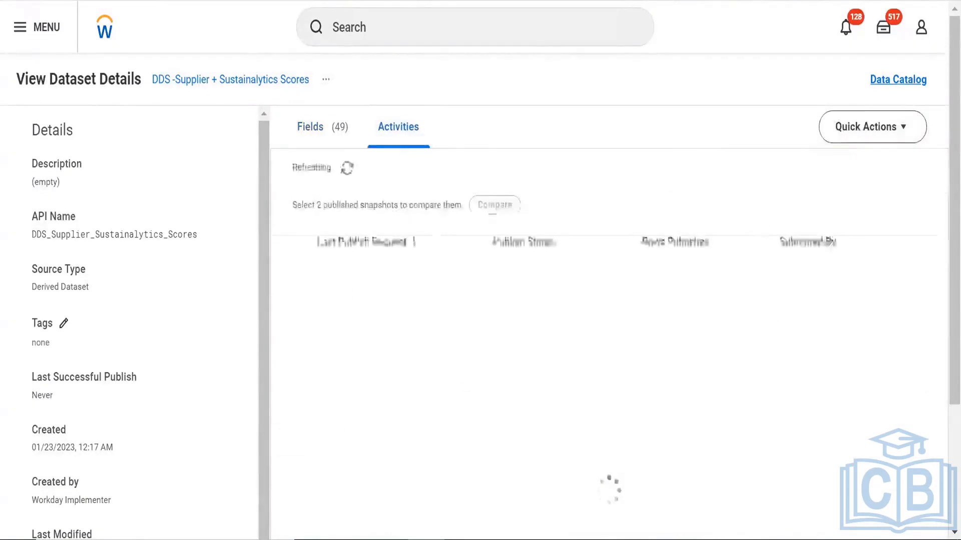
Copy the DDS -Supplier + Sustainalytics Scores name into the Search bar and list its quick actions.
right_click(243, 84)
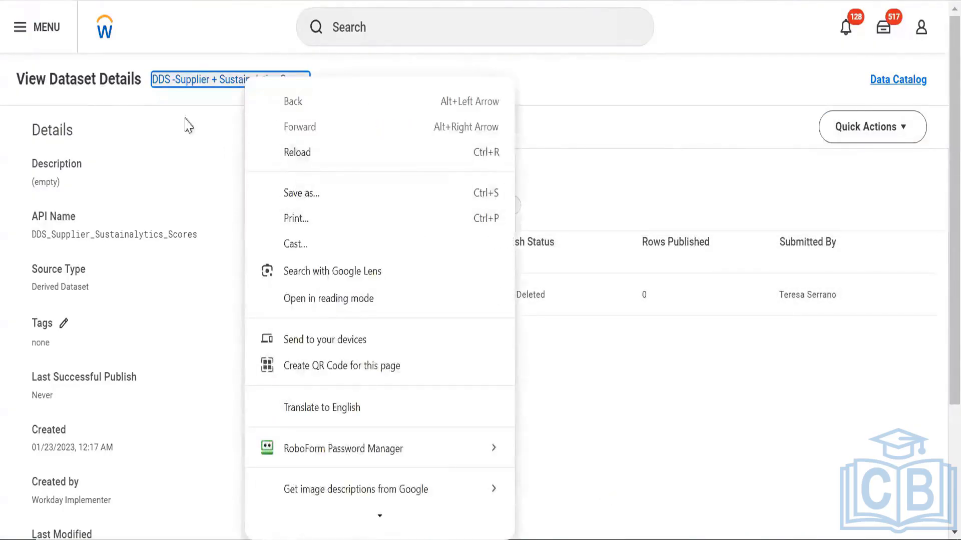
drag(157, 95, 317, 80)
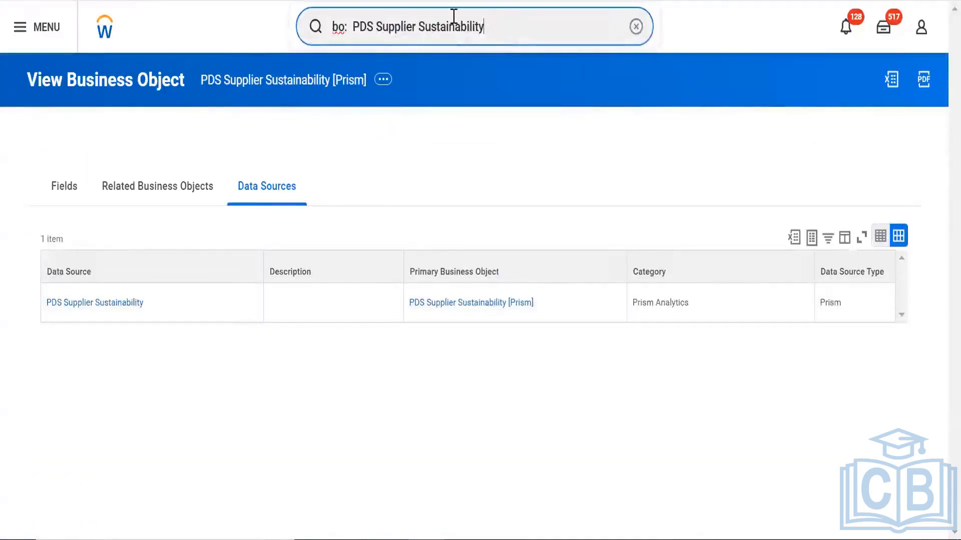
drag(452, 25, 405, 20)
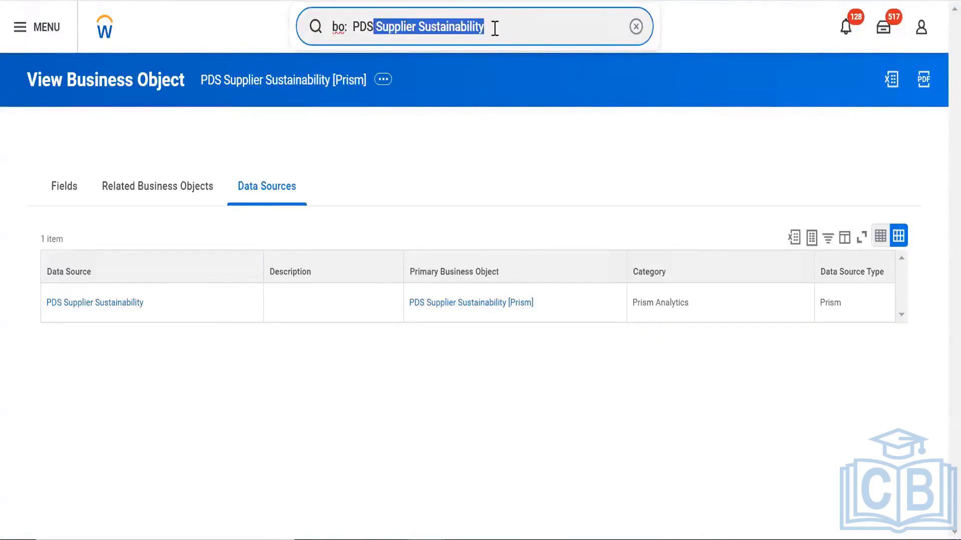
key(ctrl+v)
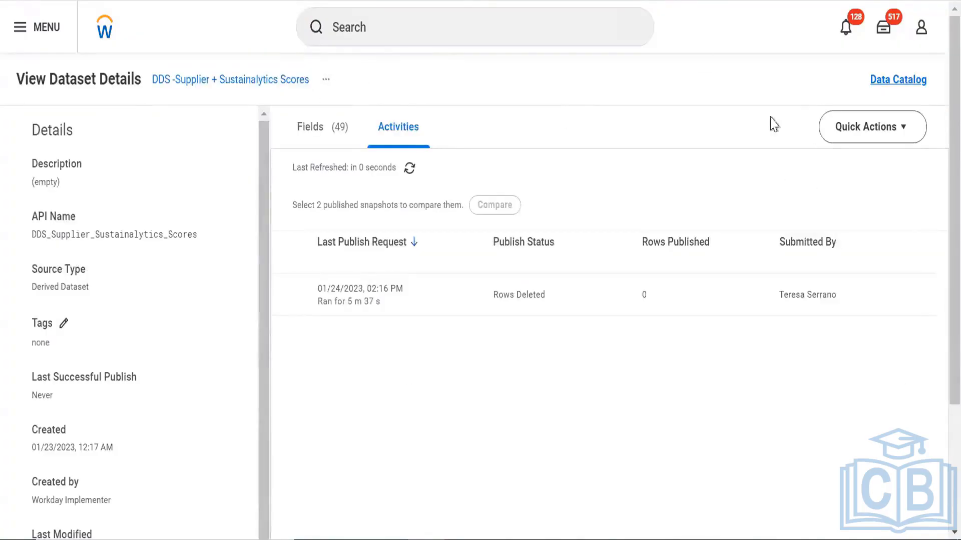
click(834, 139)
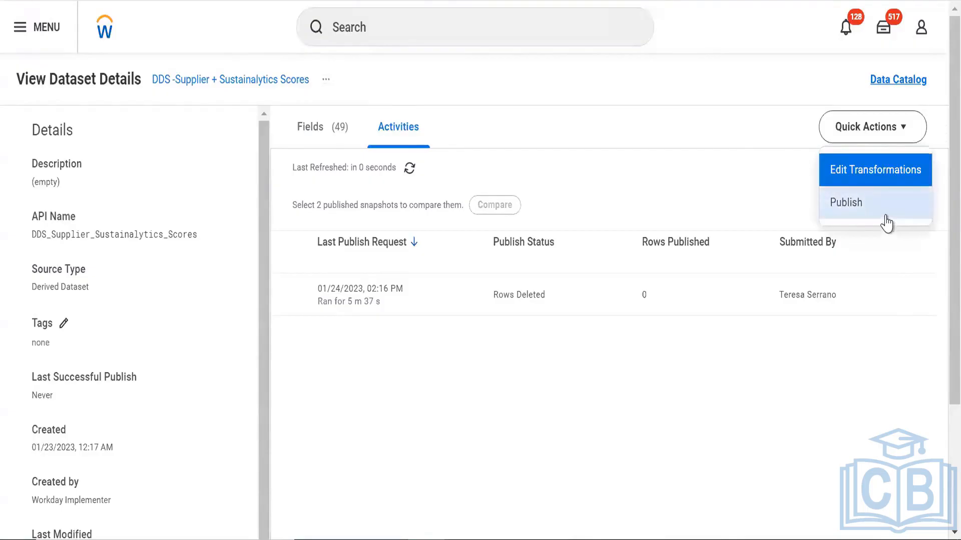
Close the details panel and choose Publishing > Publish Dataset from the dataset's related actions.
click(325, 82)
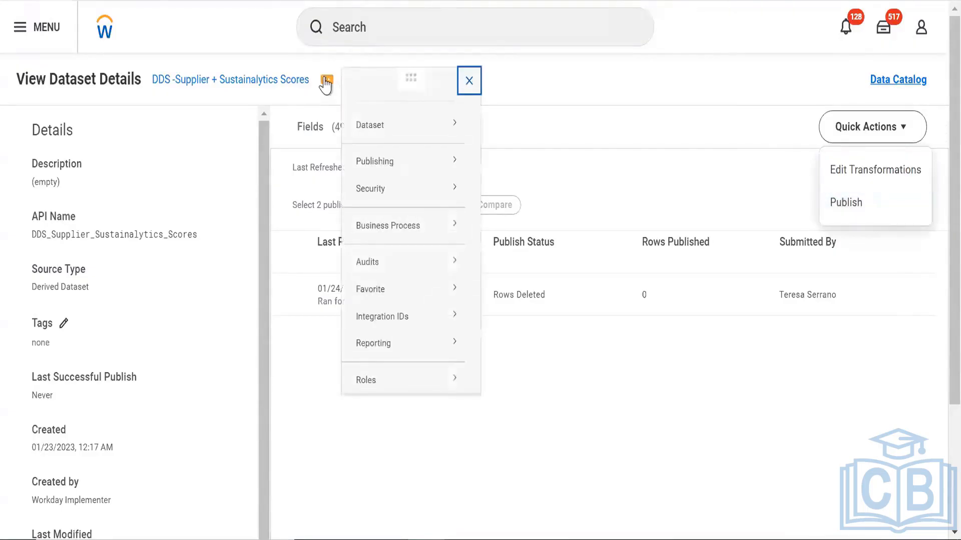
mouse_move(430, 170)
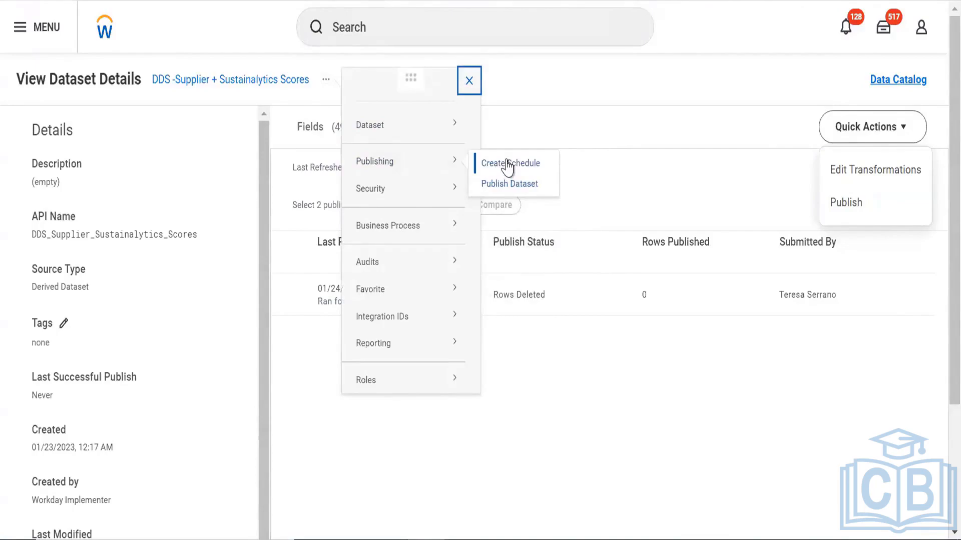
mouse_move(442, 126)
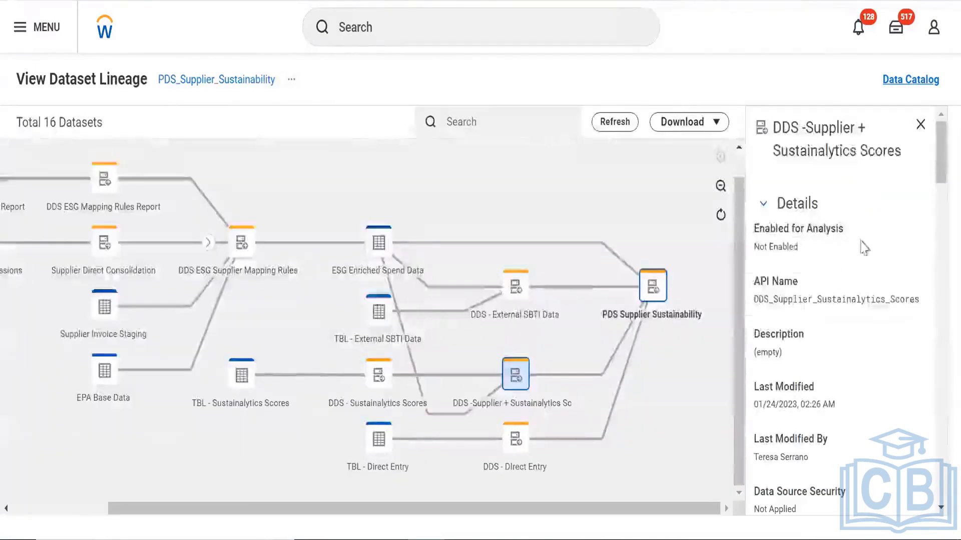
click(919, 132)
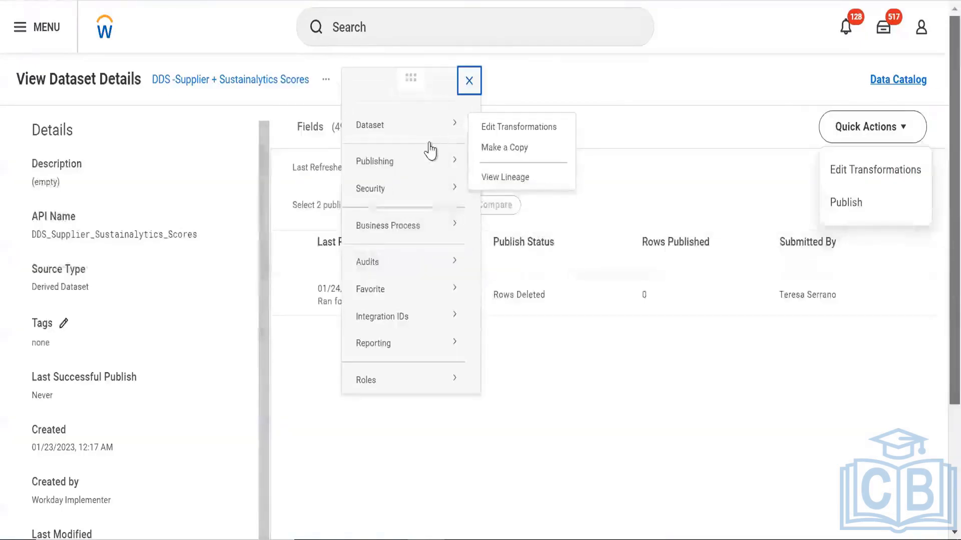
mouse_move(437, 170)
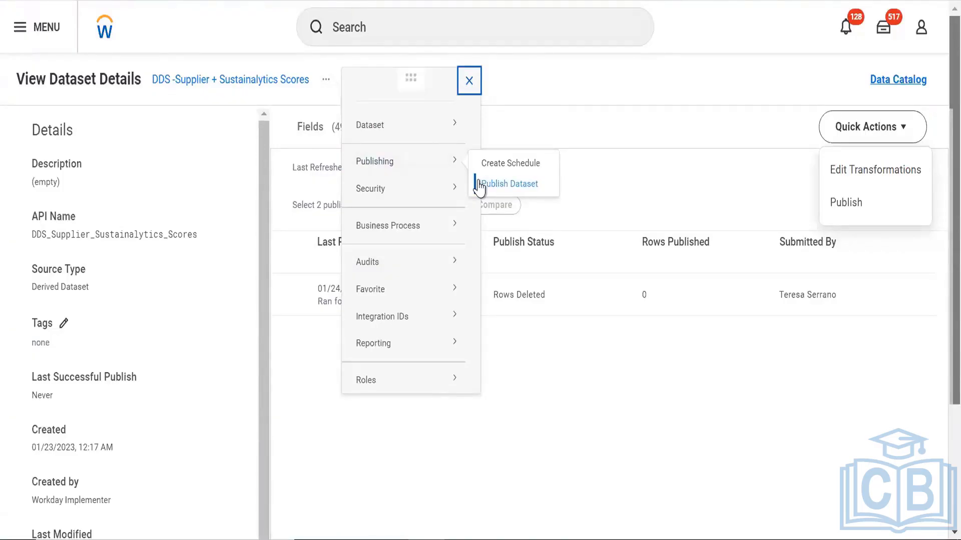
click(480, 184)
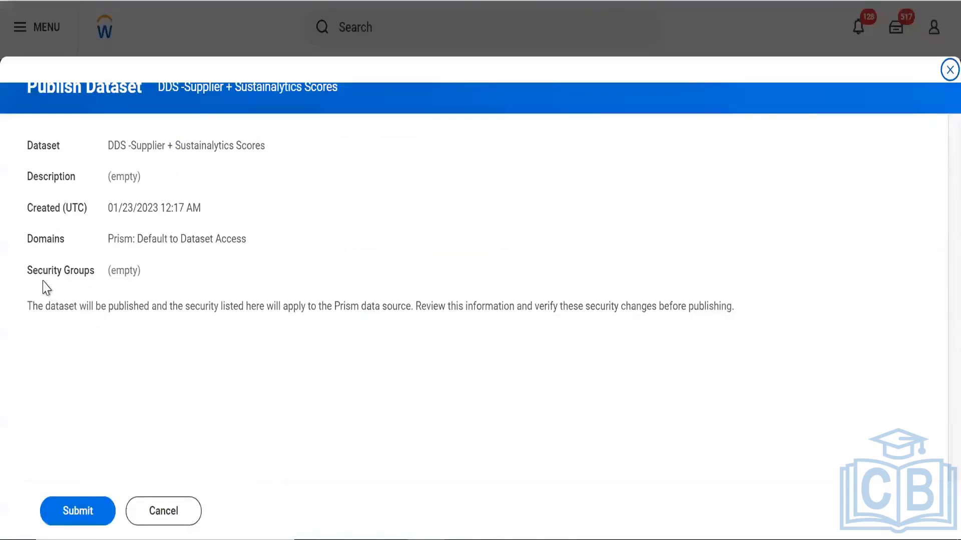
Review the publish notice and domain Prism: Default to Dataset Access, then submit the publish.
drag(43, 309, 683, 323)
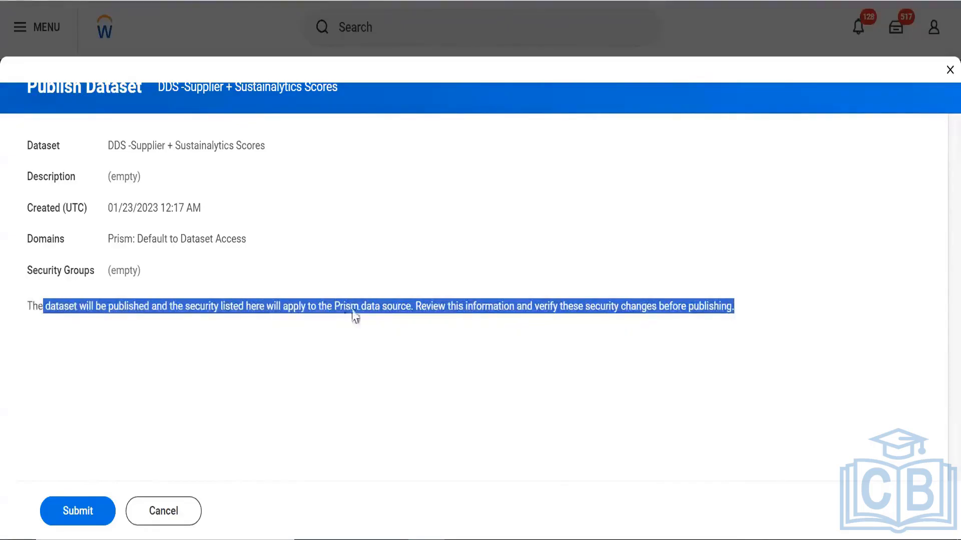
click(127, 235)
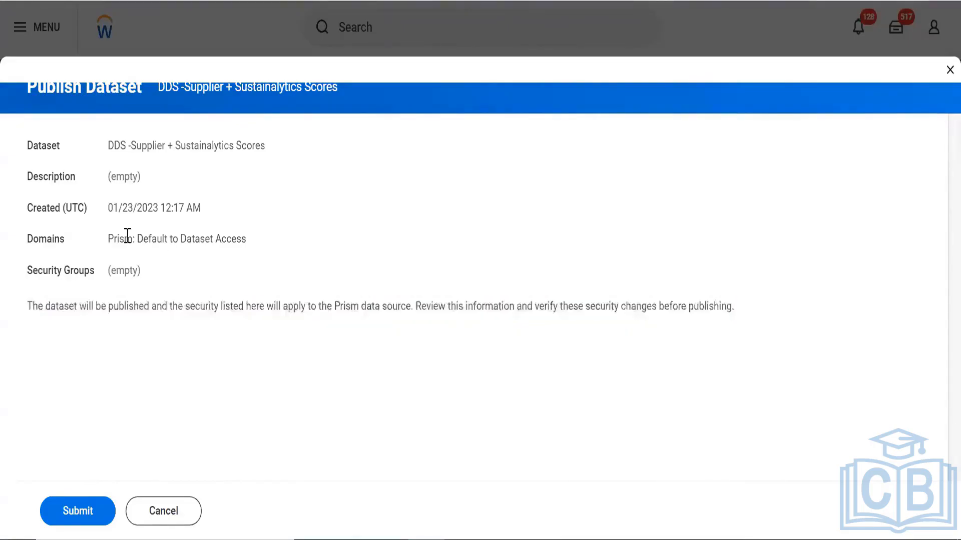
drag(120, 236, 245, 245)
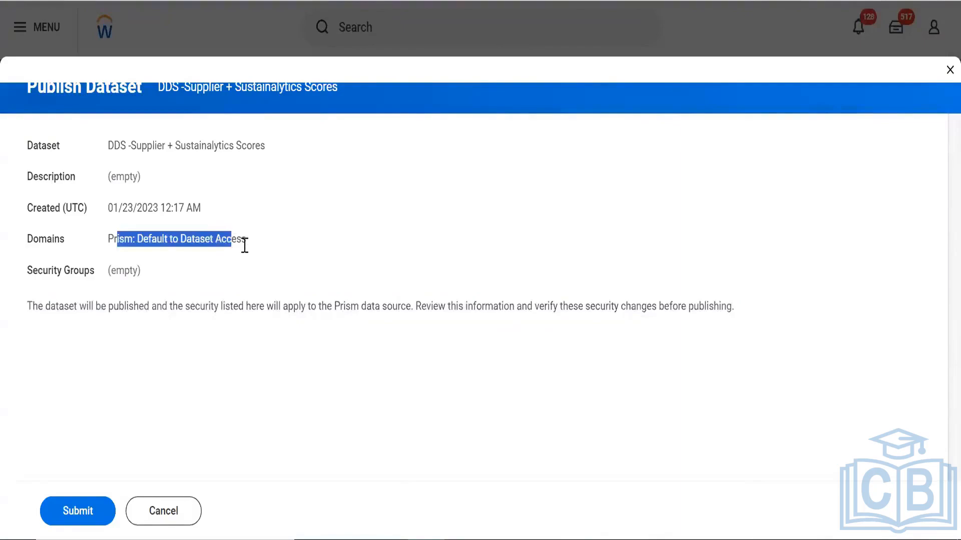
click(136, 405)
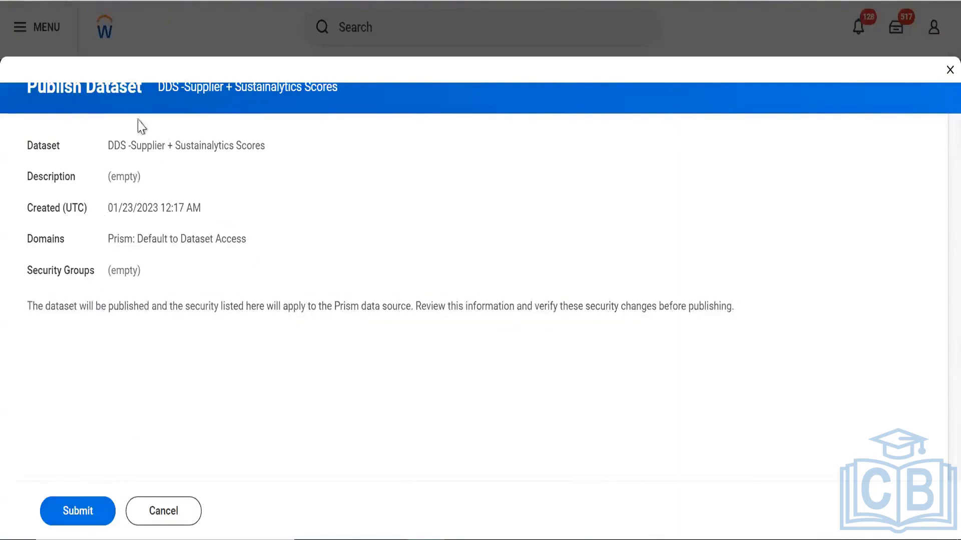
triple_click(253, 244)
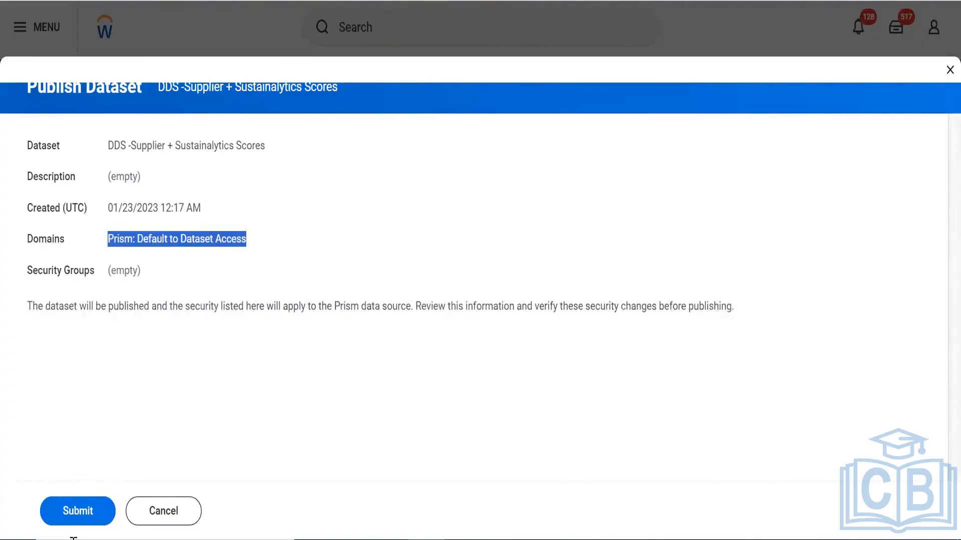
click(75, 513)
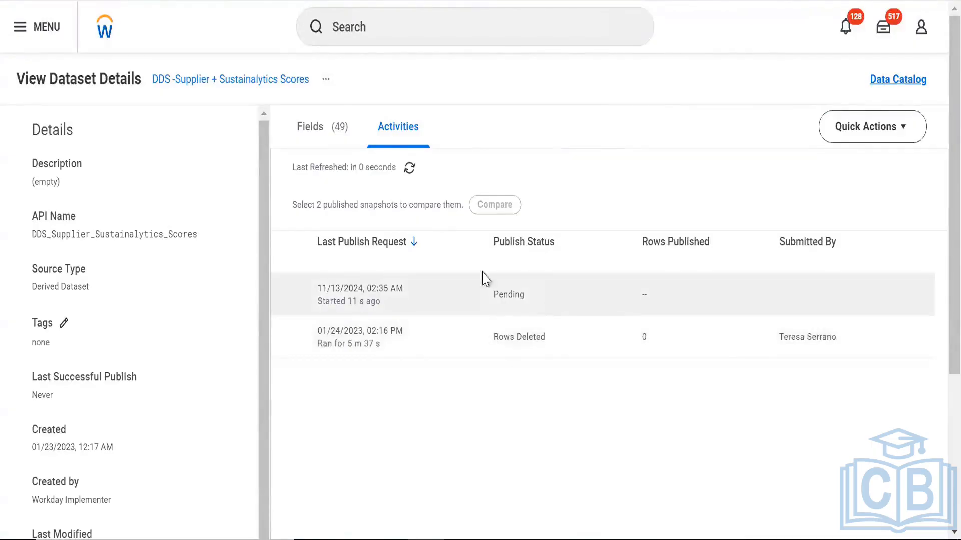
Refresh the Activities list twice, read the failed publish's 1 Error message, and close it.
click(411, 171)
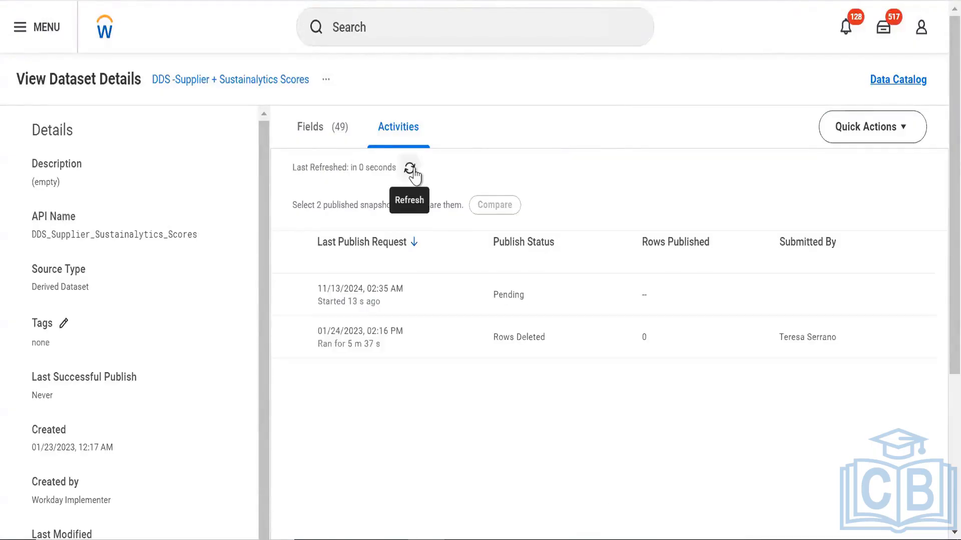
click(411, 170)
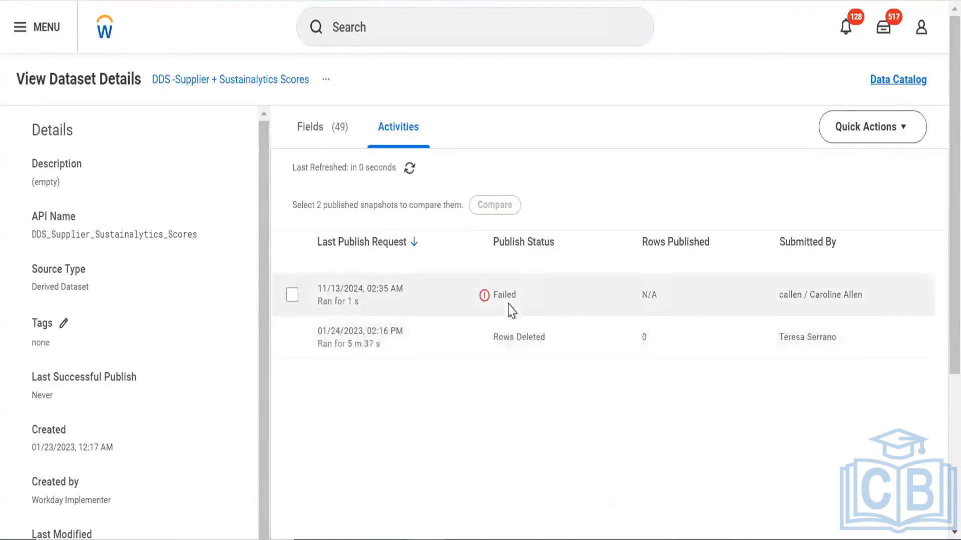
click(853, 131)
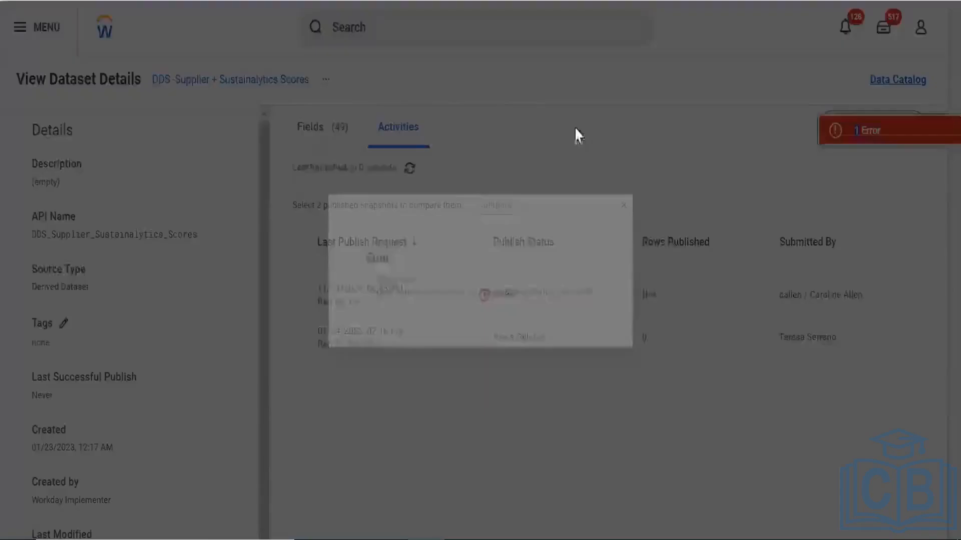
click(666, 186)
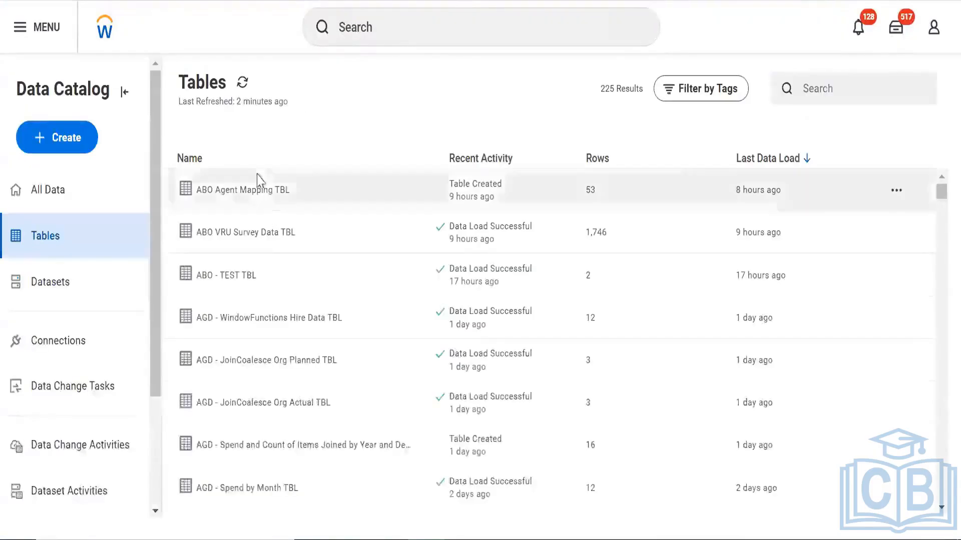
Switch the Data Catalog to All Data and filter it by 'dv'.
click(857, 91)
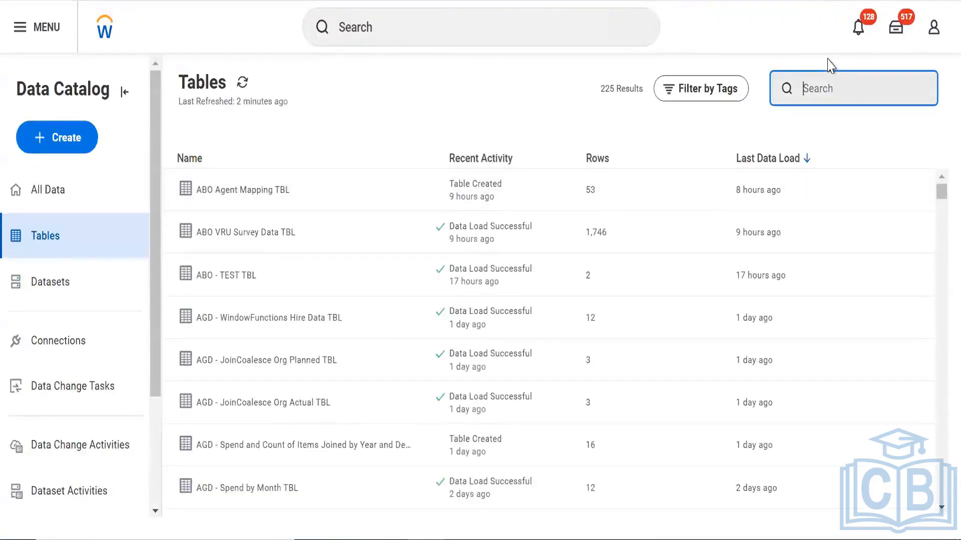
text(dv)
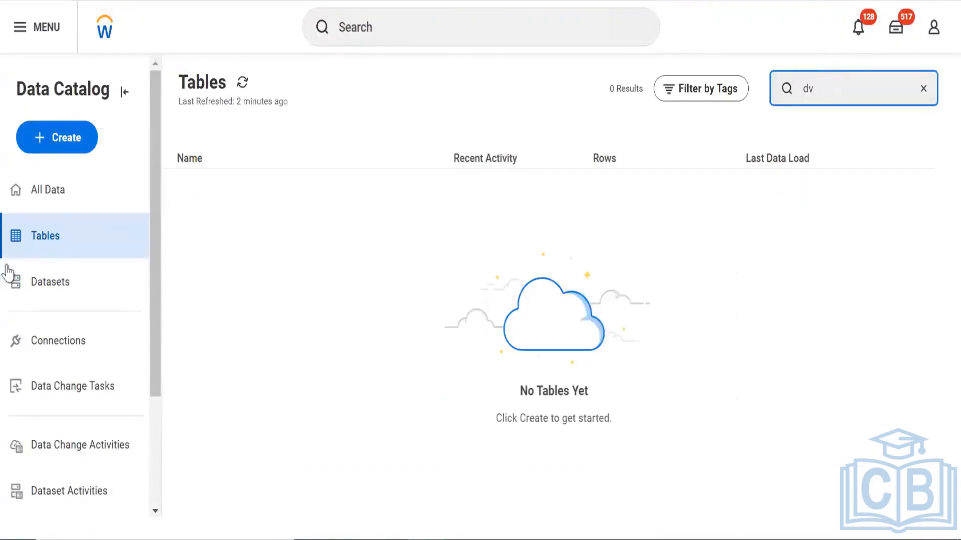
click(65, 191)
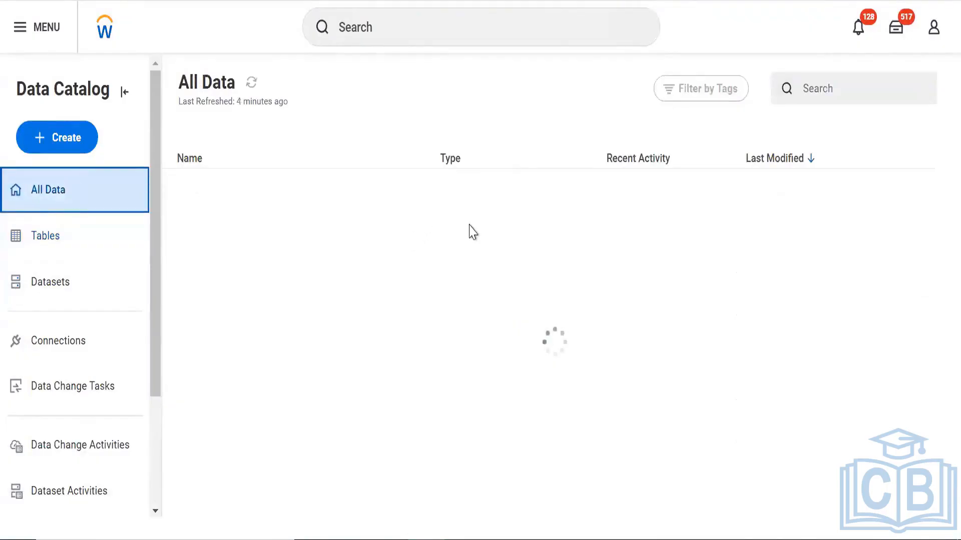
click(821, 98)
text(dv)
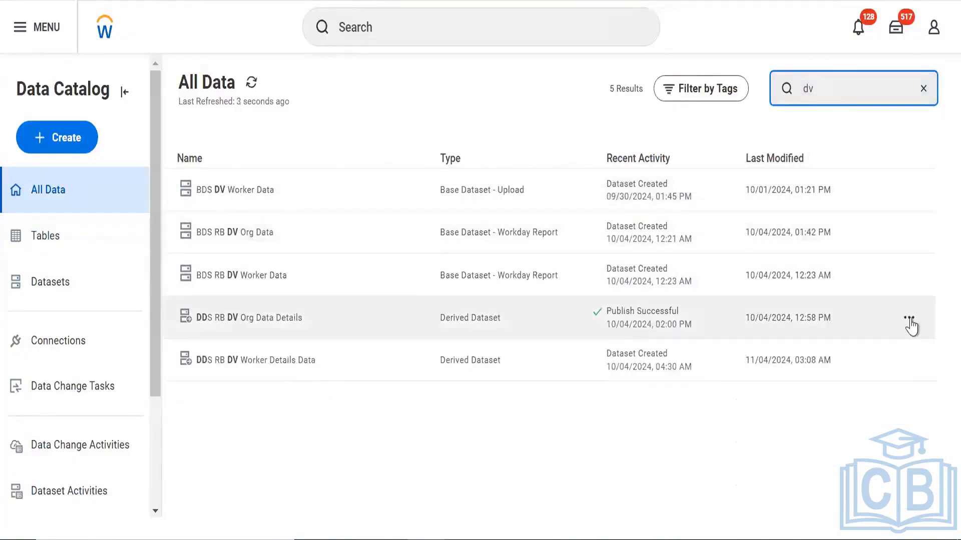
View the DDS RB DV Worker Details Data dataset and show its publish activity.
click(908, 320)
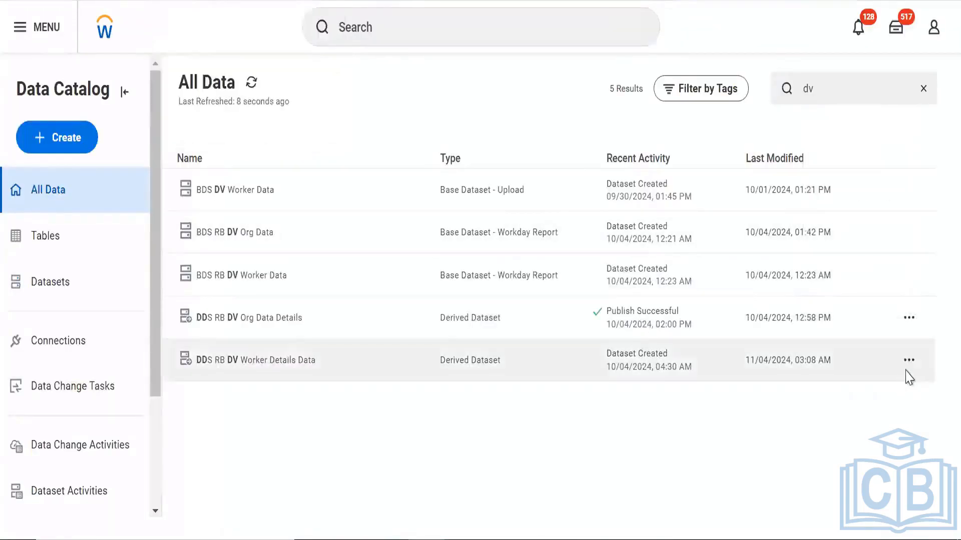
click(909, 275)
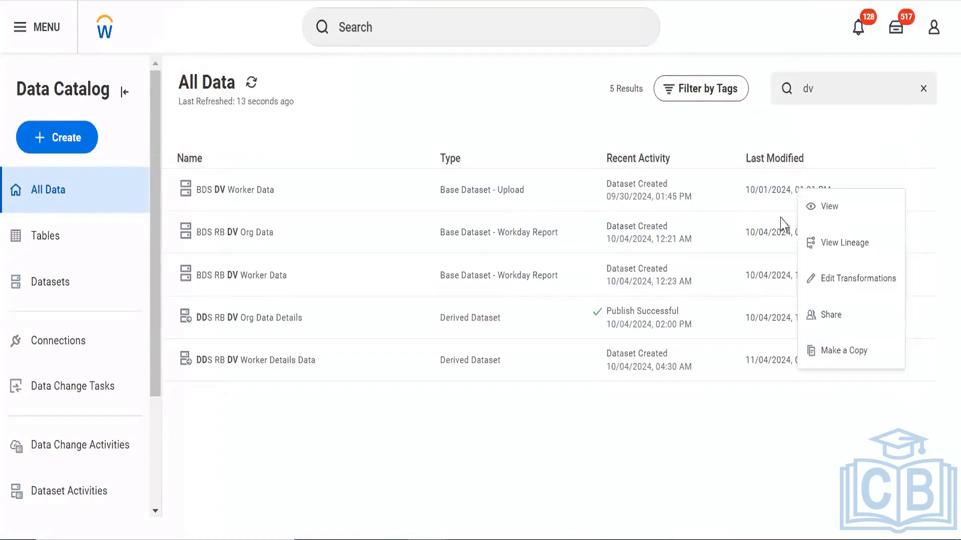
click(812, 213)
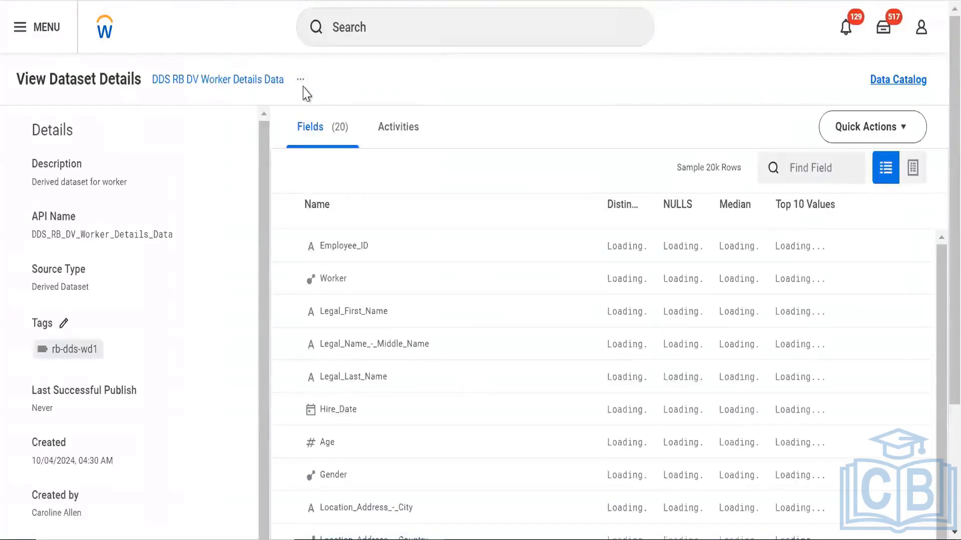
click(365, 131)
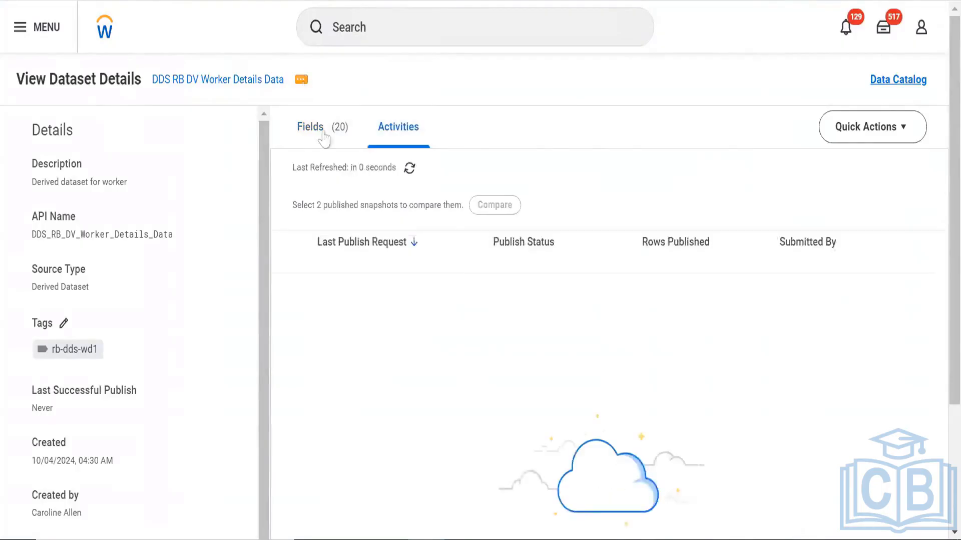
Look through the Worker Details dataset's related actions without choosing any.
click(301, 79)
mouse_move(381, 128)
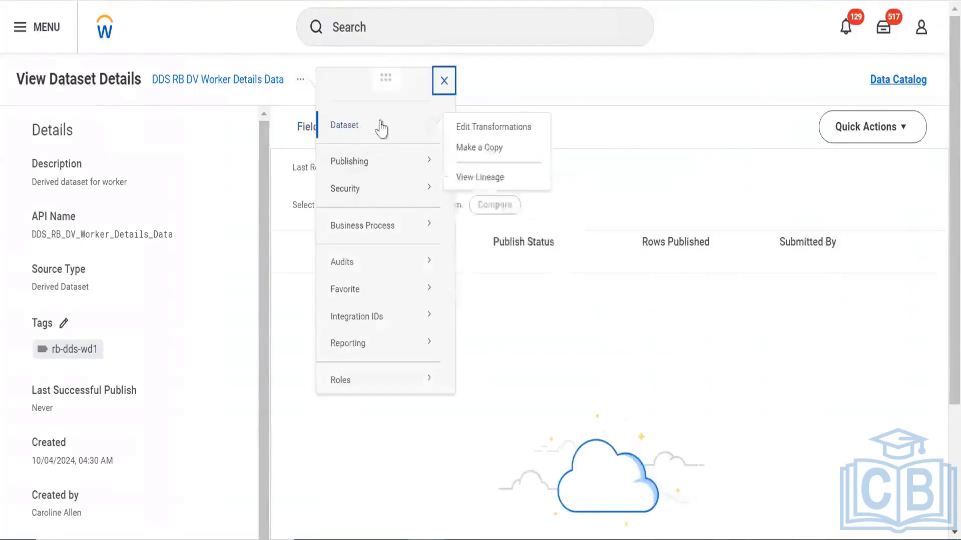
click(489, 179)
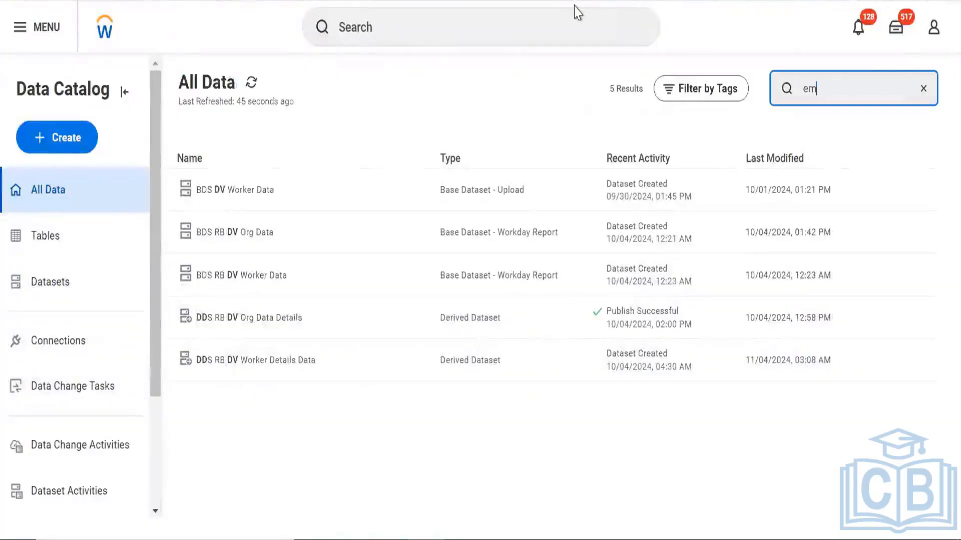
Filter All Data by 'employee ove' and check the DDS_Employee_Overview row's actions menu.
text(ployee)
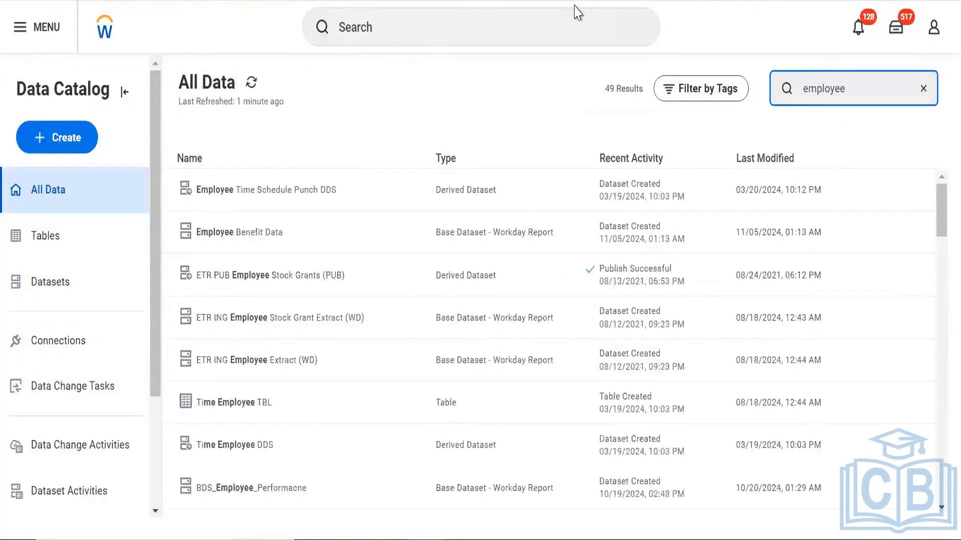
text( ove)
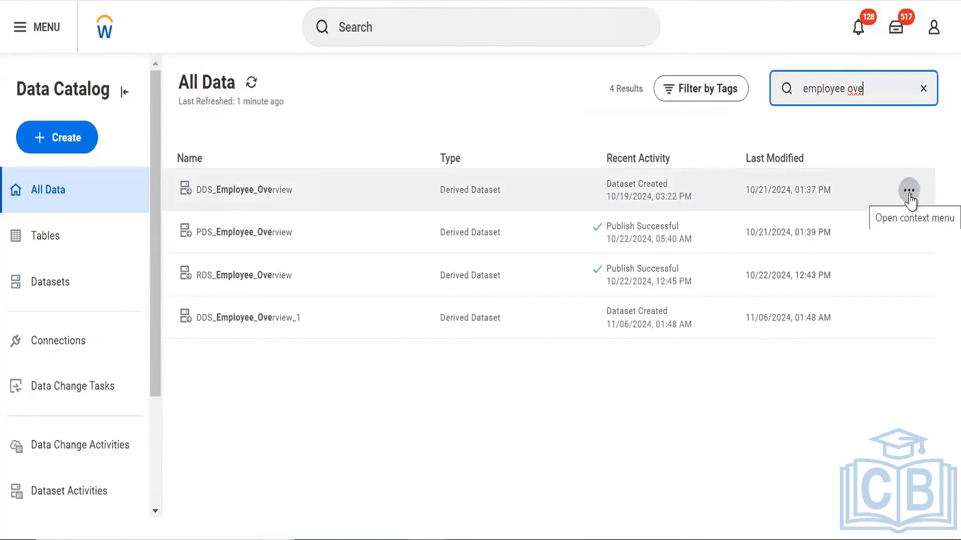
click(908, 192)
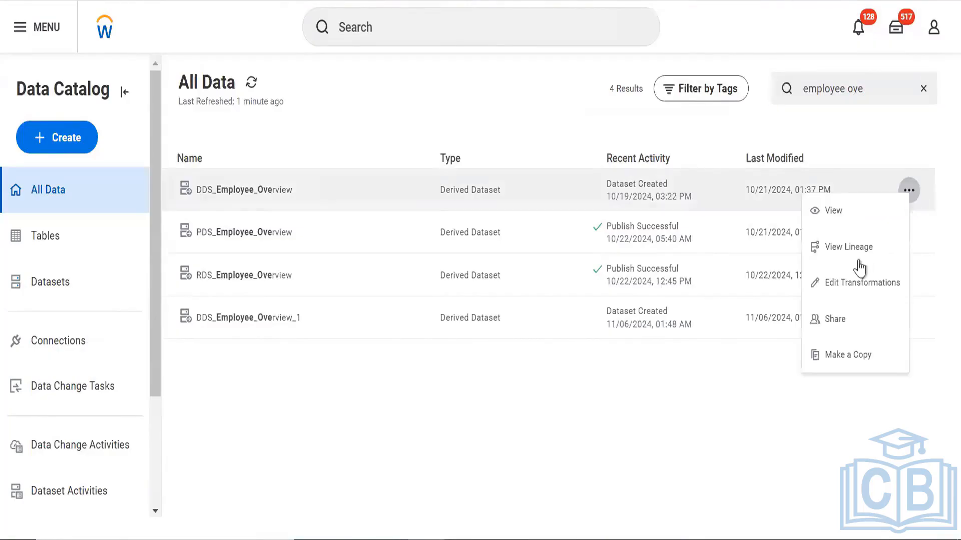
click(937, 344)
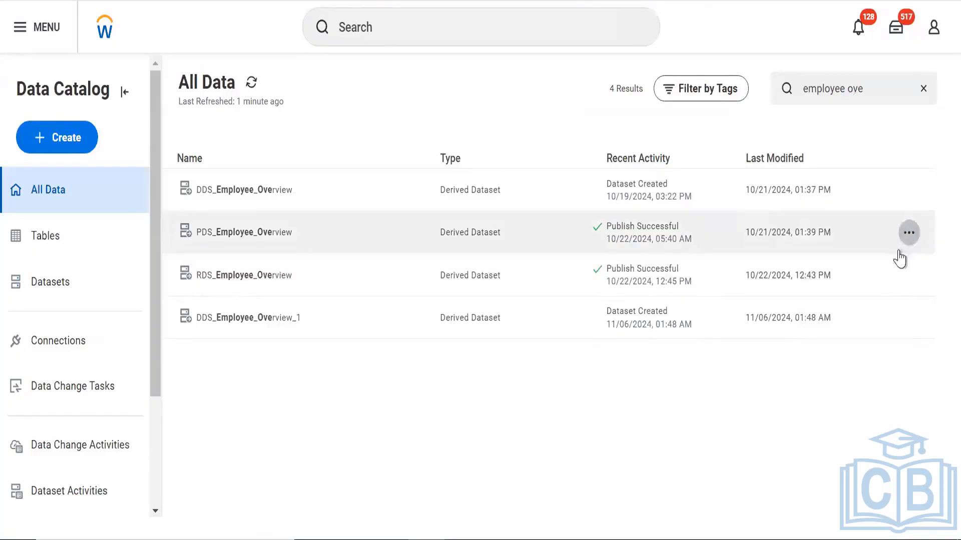
View the PDS_Employee_Overview dataset, then open the DDS_Employee_Overview row's actions menu.
click(908, 232)
click(852, 252)
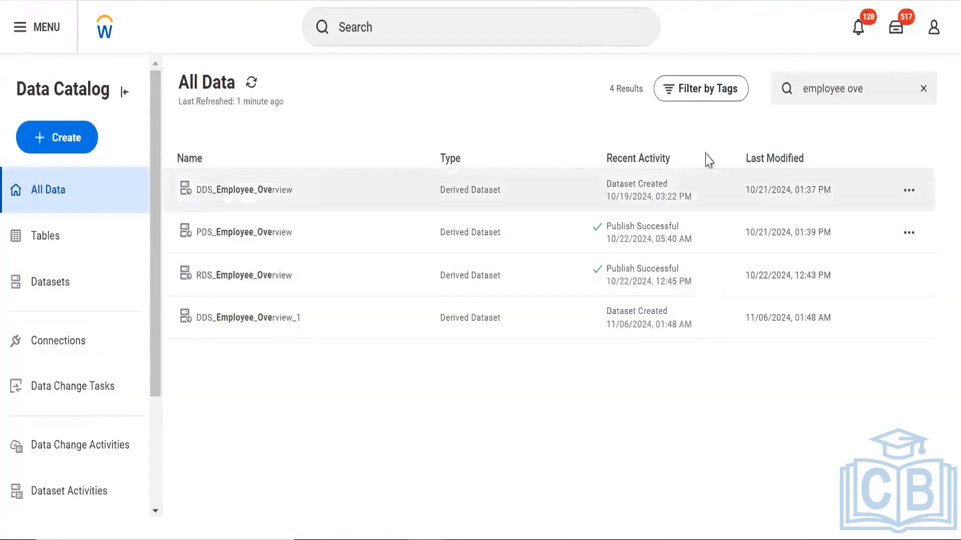
click(908, 189)
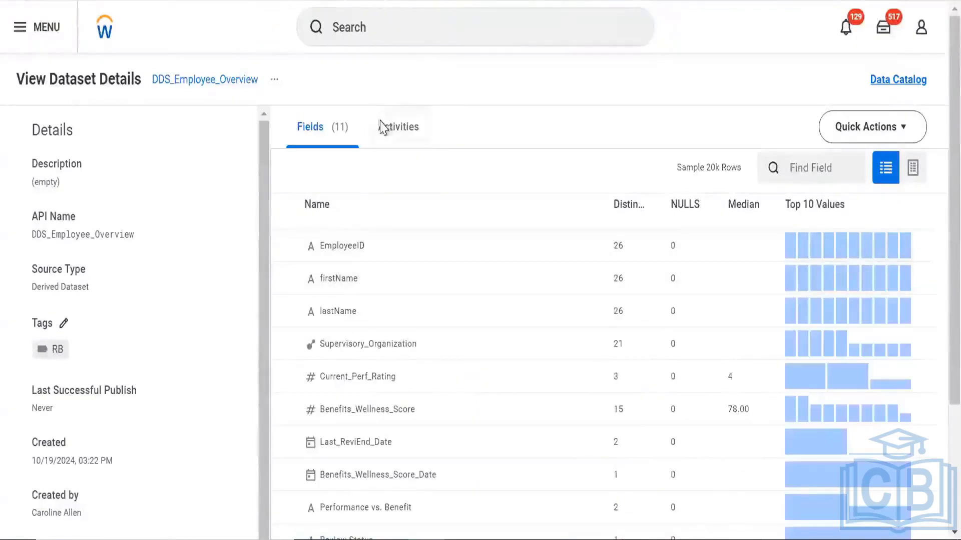
Check DDS_Employee_Overview's publish activity and open its lineage from the related actions.
click(383, 127)
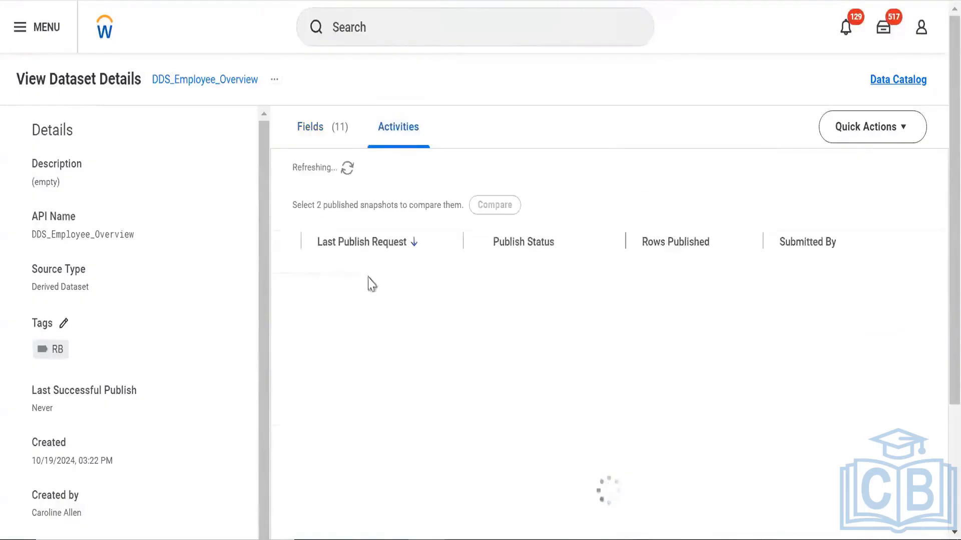
click(275, 80)
mouse_move(334, 183)
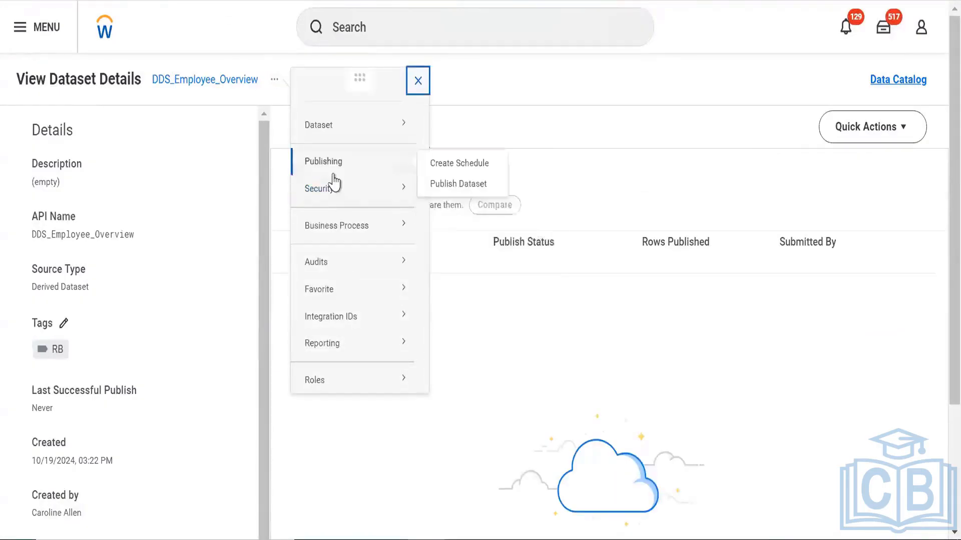
mouse_move(400, 125)
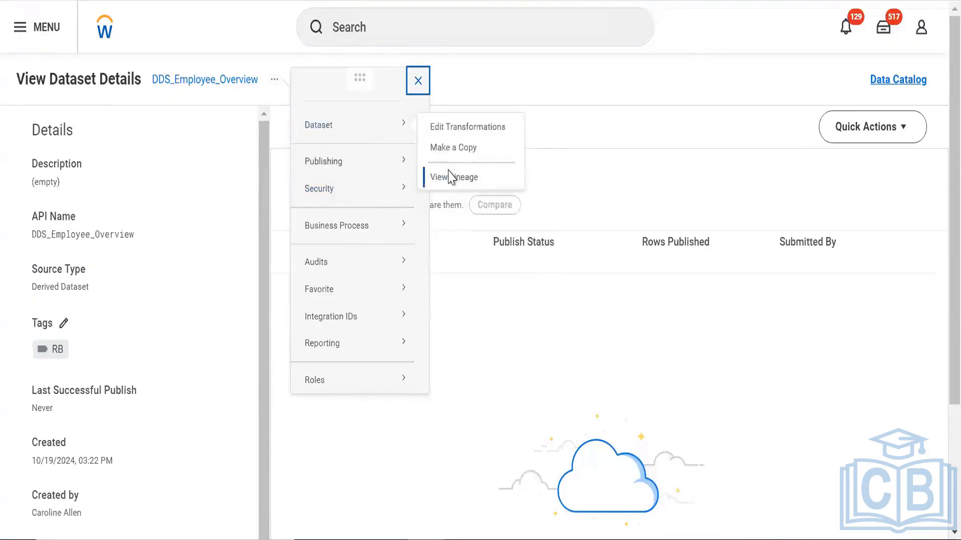
click(449, 177)
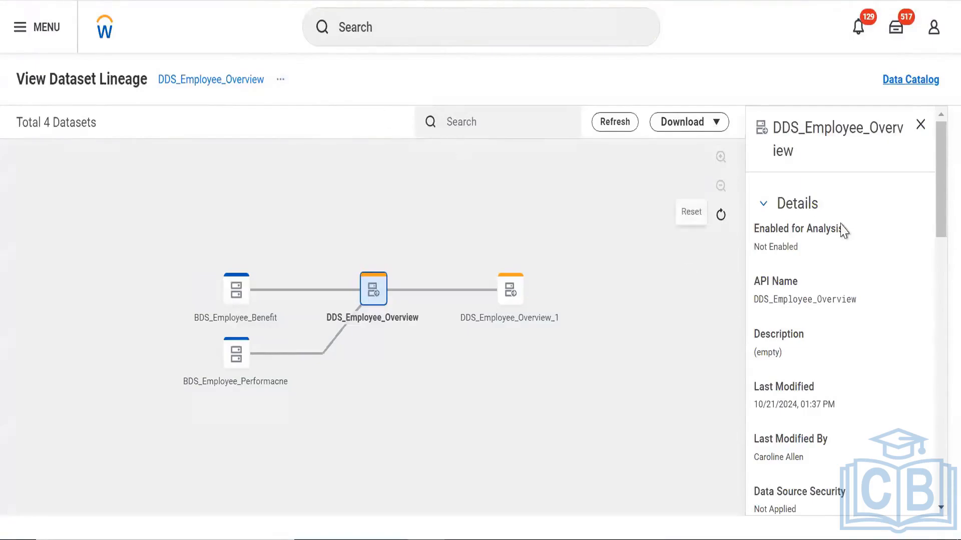
Open DDS_Employee_Overview's details from its node in the lineage graph.
scroll(852, 254, down, 7)
scroll(849, 254, up, 5)
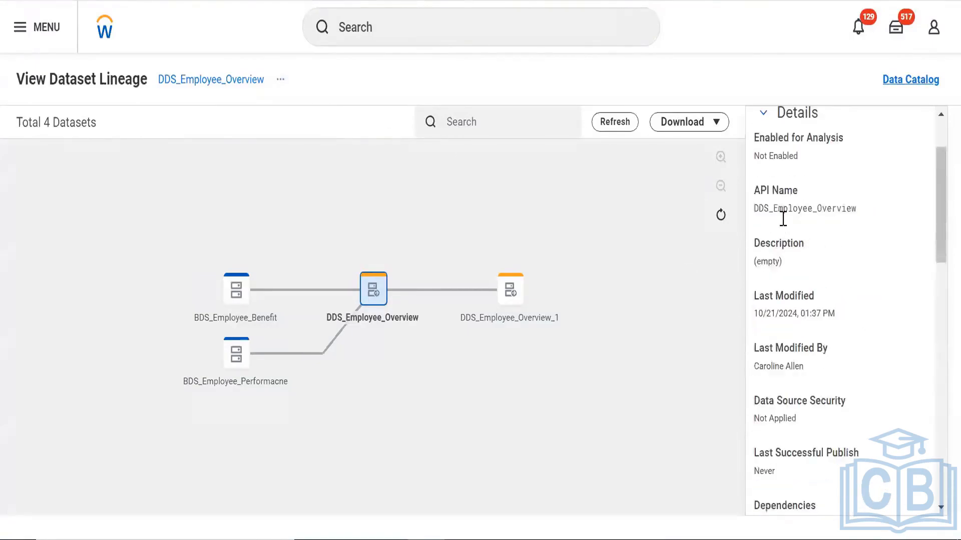
scroll(799, 272, up, 2)
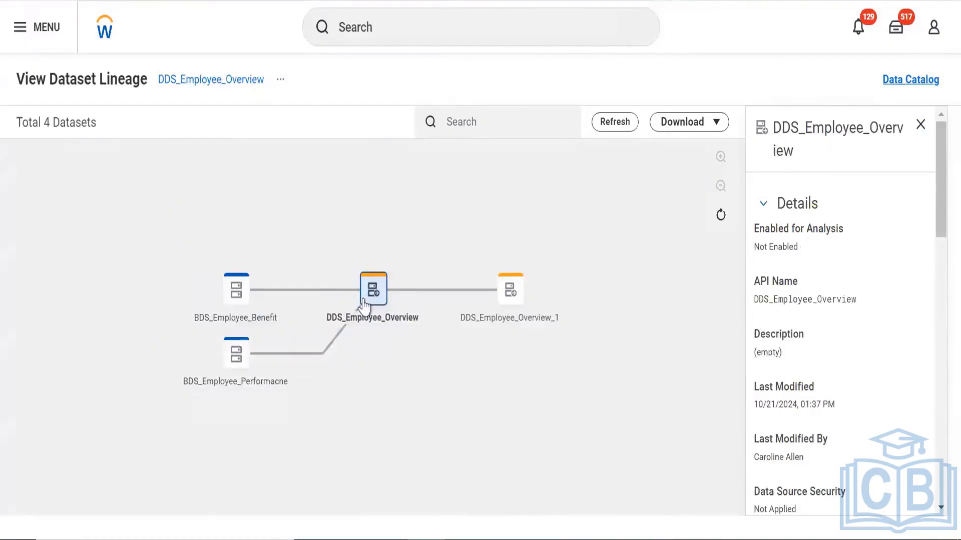
click(365, 300)
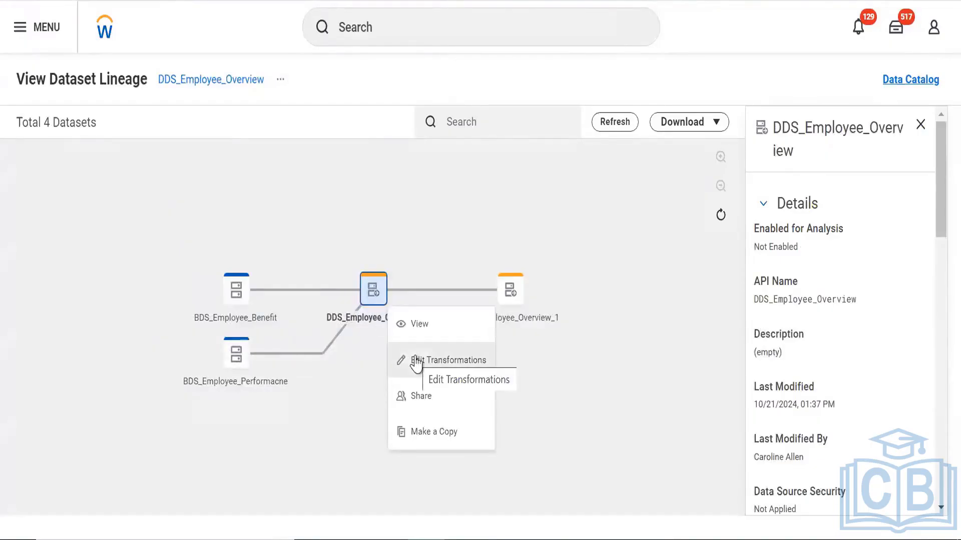
click(415, 331)
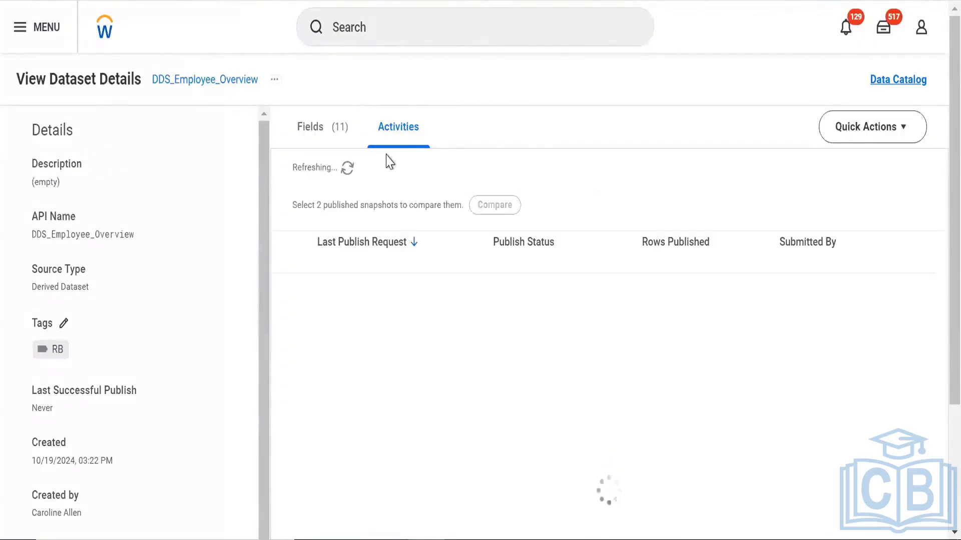
Submit a Publishing > Publish Dataset request for DDS_Employee_Overview and refresh the Activities tab.
click(274, 83)
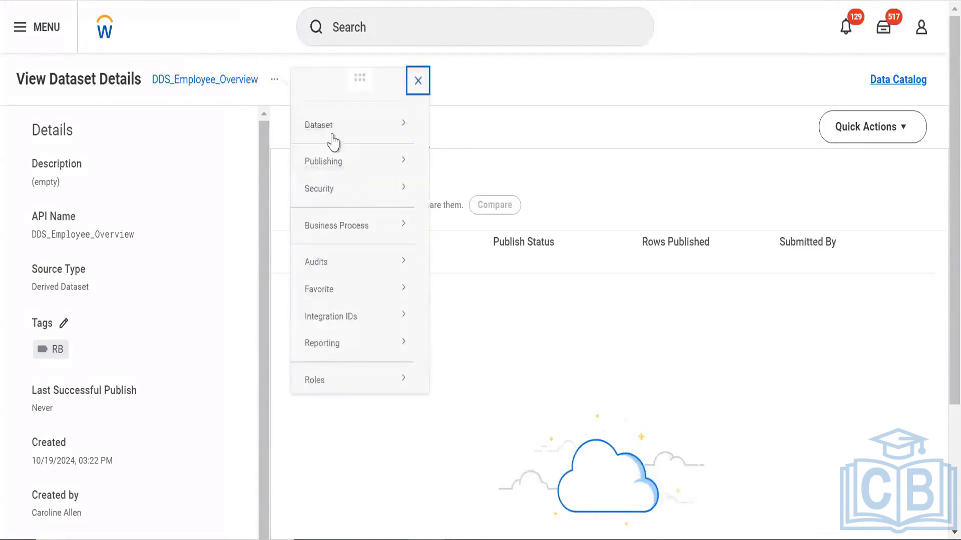
mouse_move(332, 138)
mouse_move(371, 165)
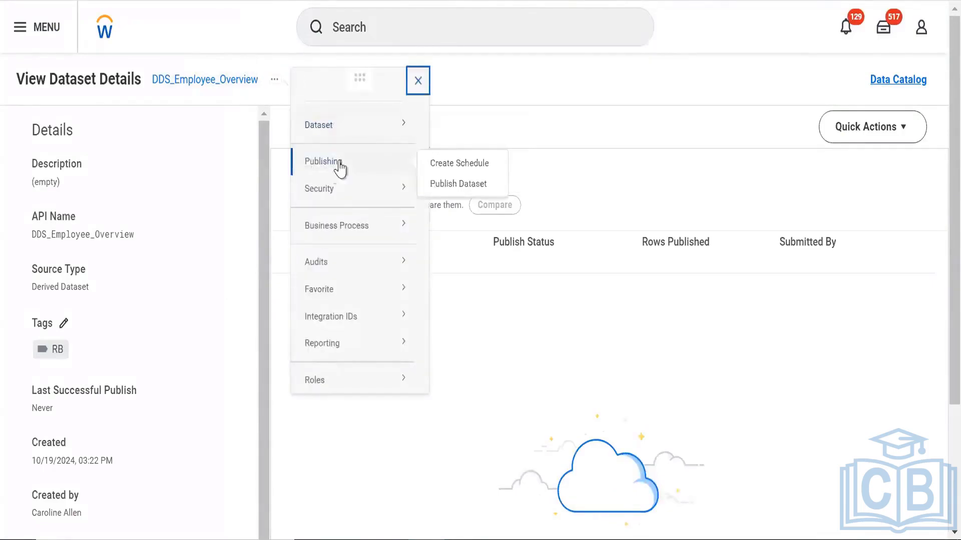
click(447, 185)
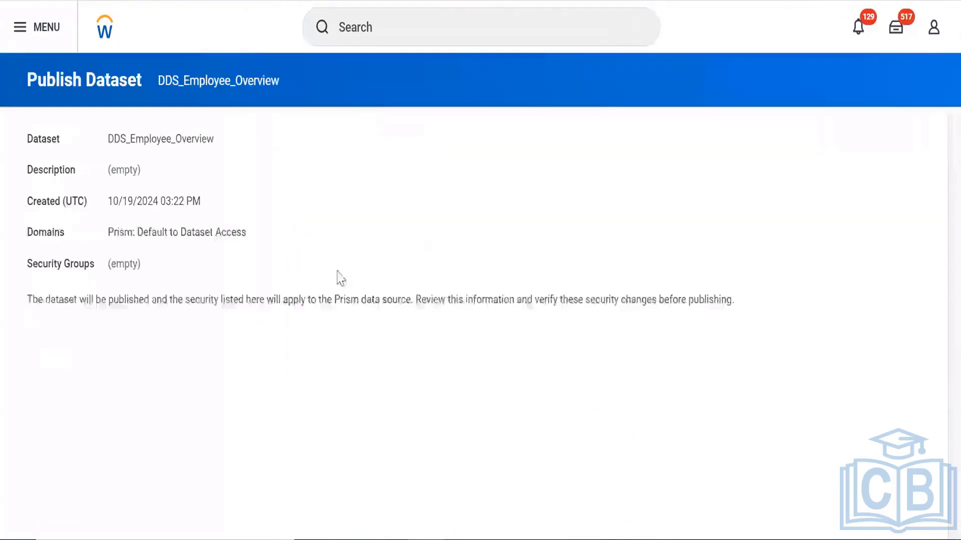
click(69, 521)
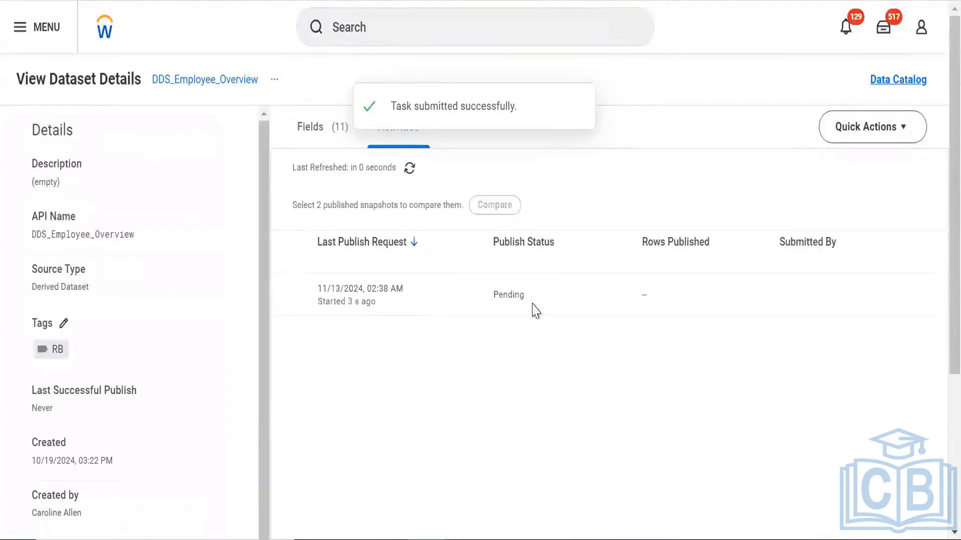
click(409, 170)
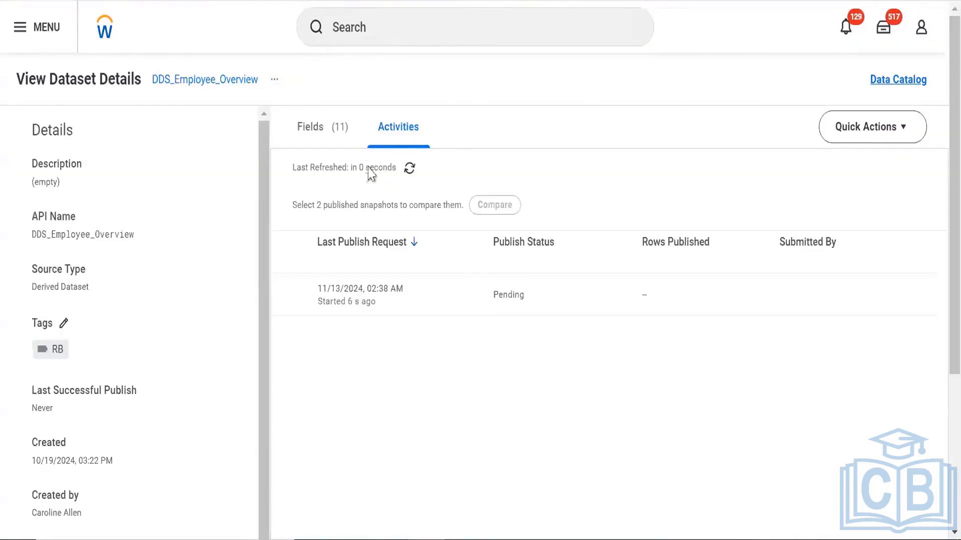
Keep refreshing the Activities tab until the publish shows Successful with 26 rows published.
click(413, 169)
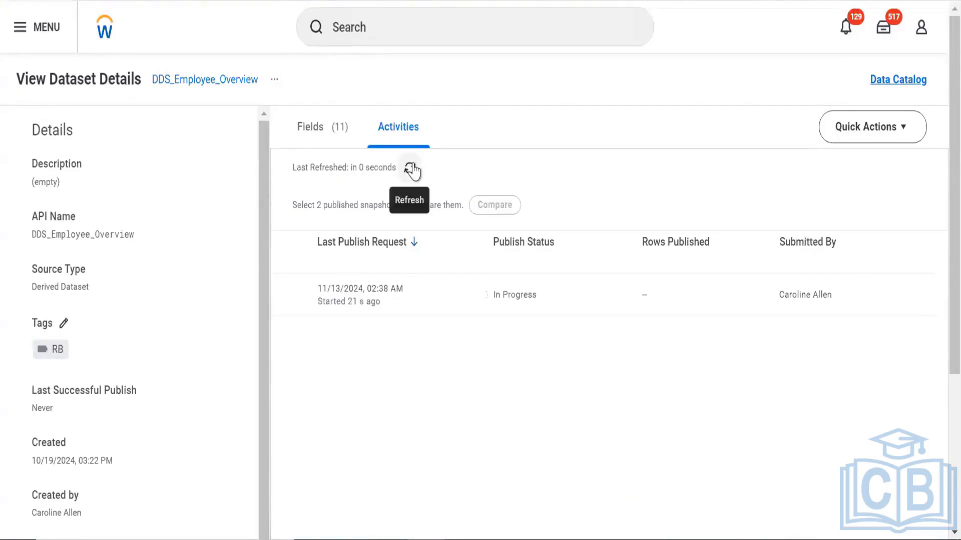
click(412, 169)
click(411, 170)
click(411, 169)
click(411, 169)
click(411, 170)
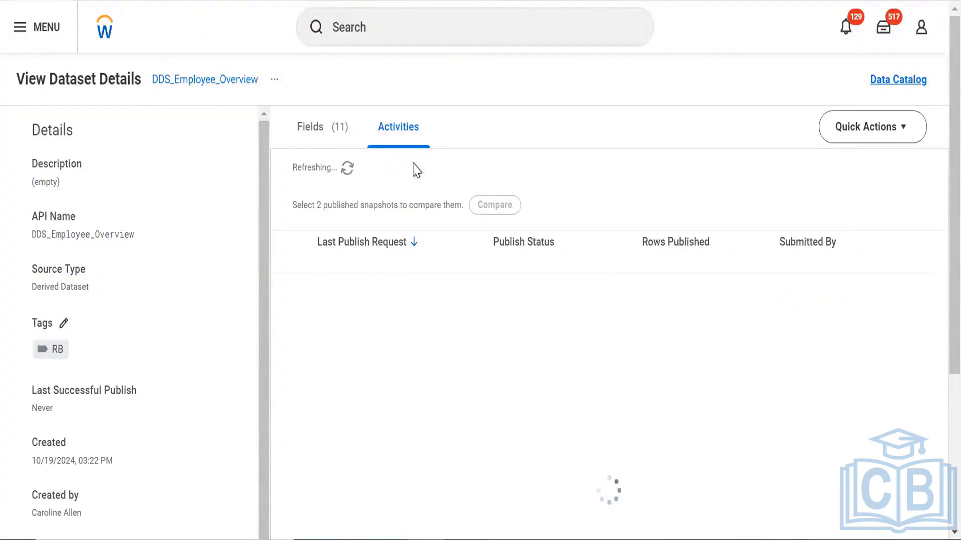
click(412, 170)
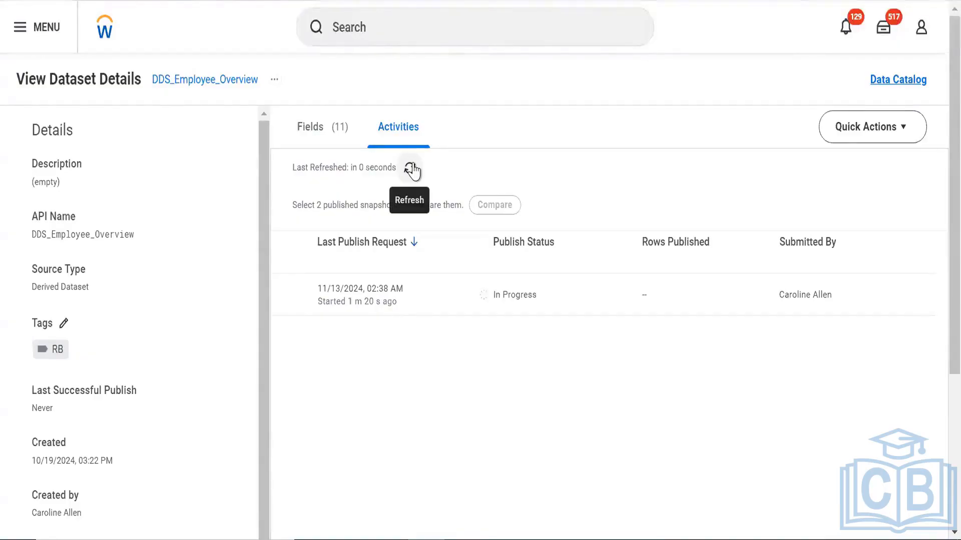
click(412, 170)
click(411, 169)
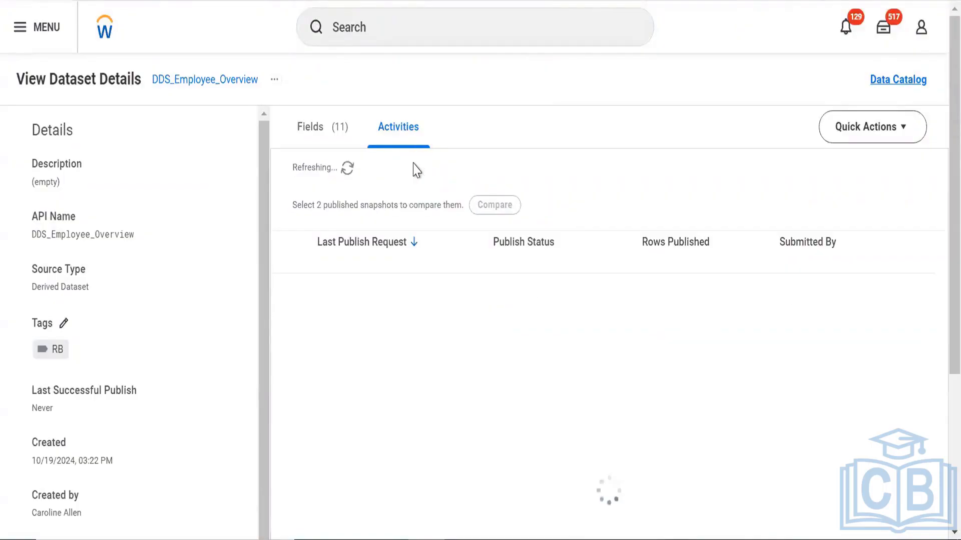
click(411, 169)
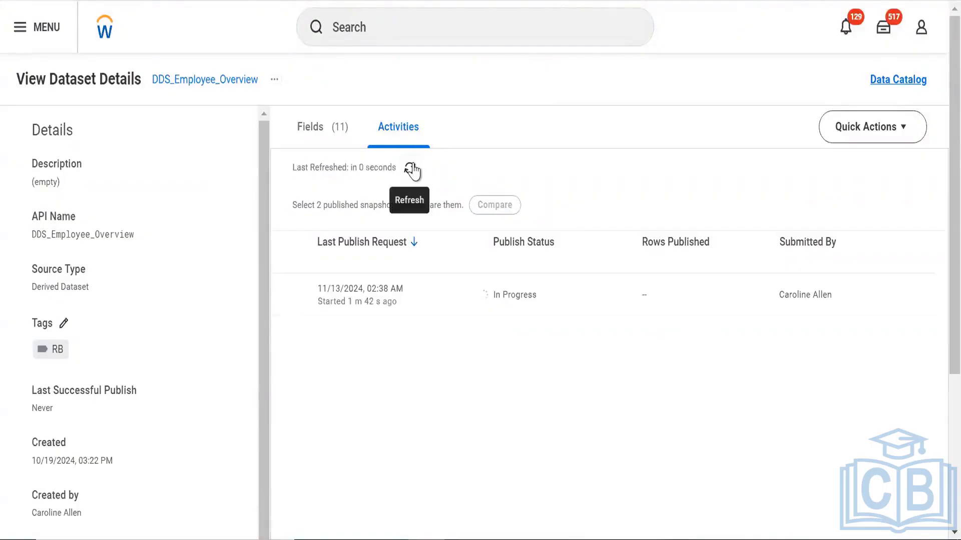
click(411, 169)
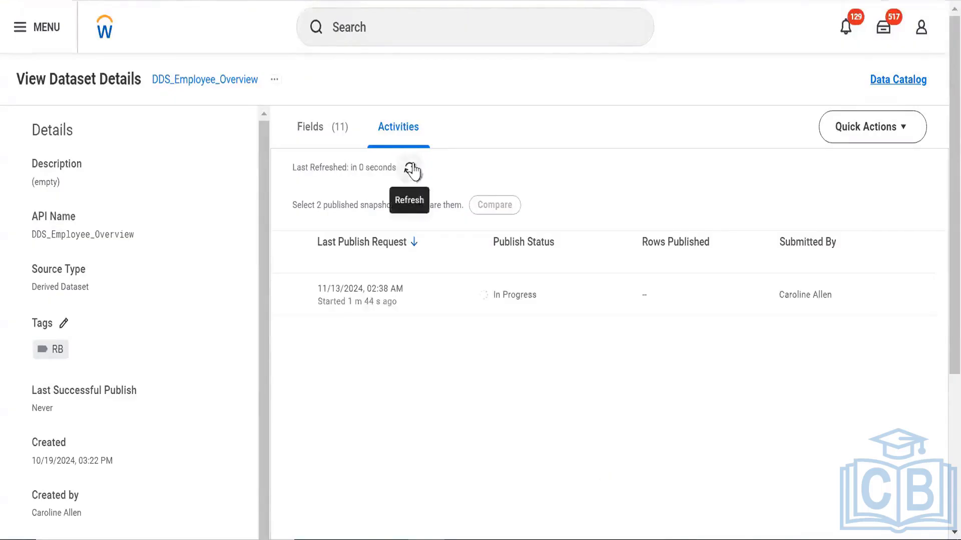
click(413, 169)
click(412, 170)
click(412, 170)
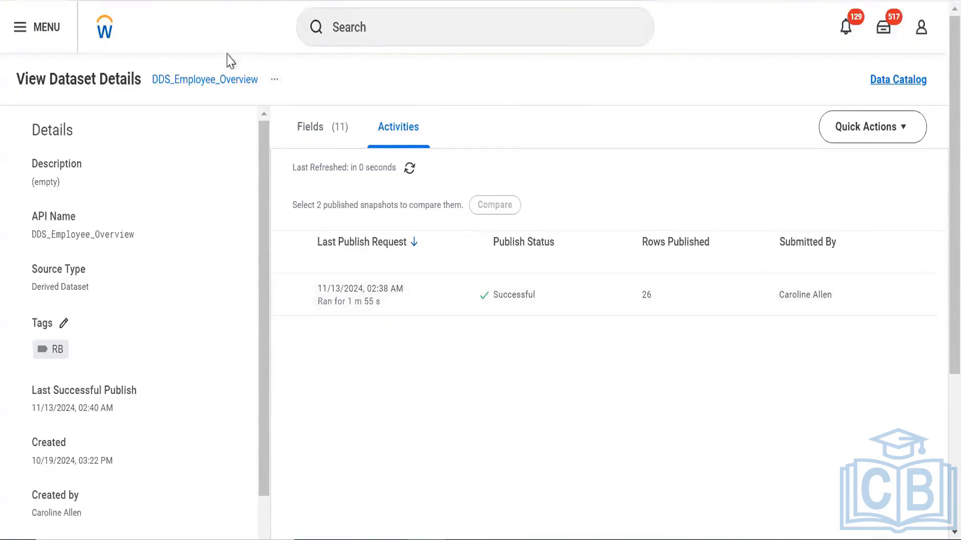
right_click(231, 91)
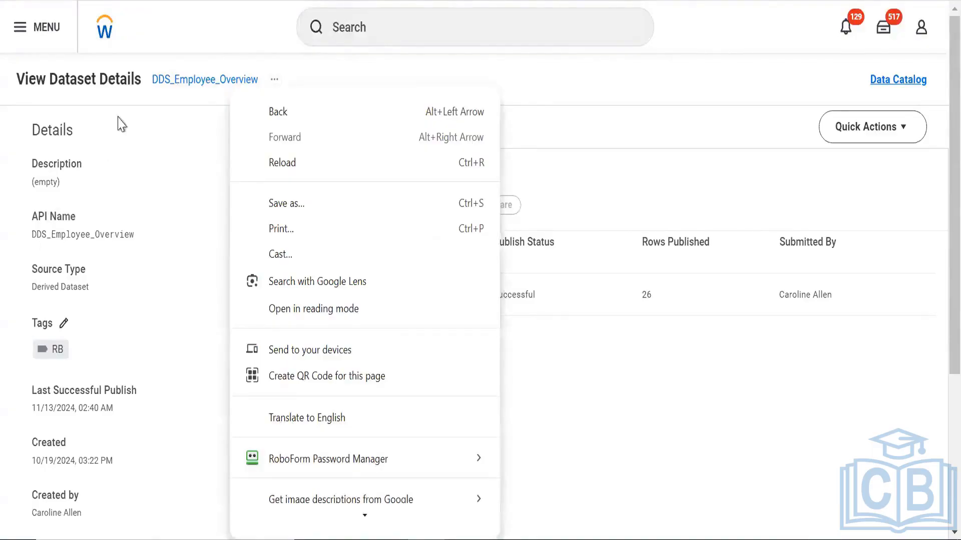
Dismiss the browser menu and select the DDS_Employee_Overview name in the page title.
click(234, 86)
double_click(234, 82)
key(ctrl+c)
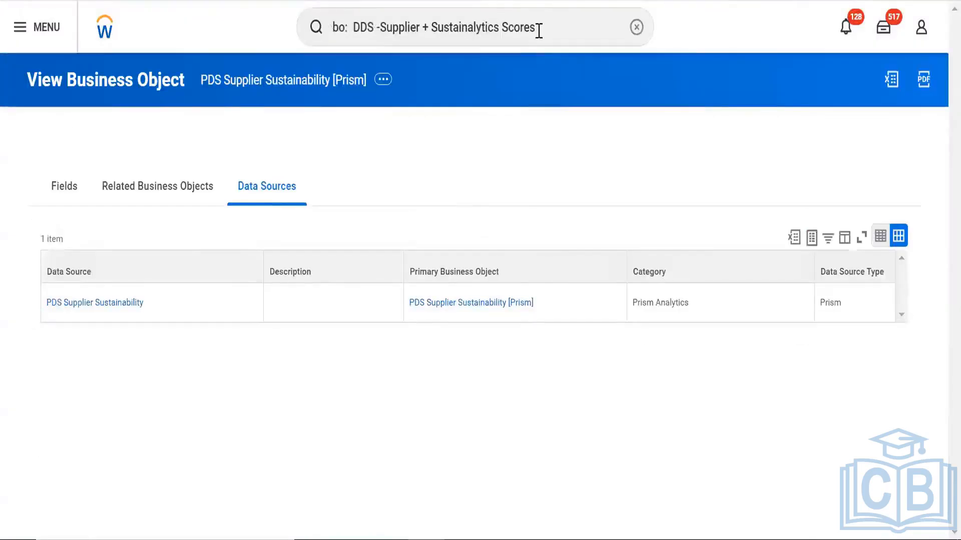
Search for the DDS_Employee_Overview business object and open its [Prism] result.
click(373, 20)
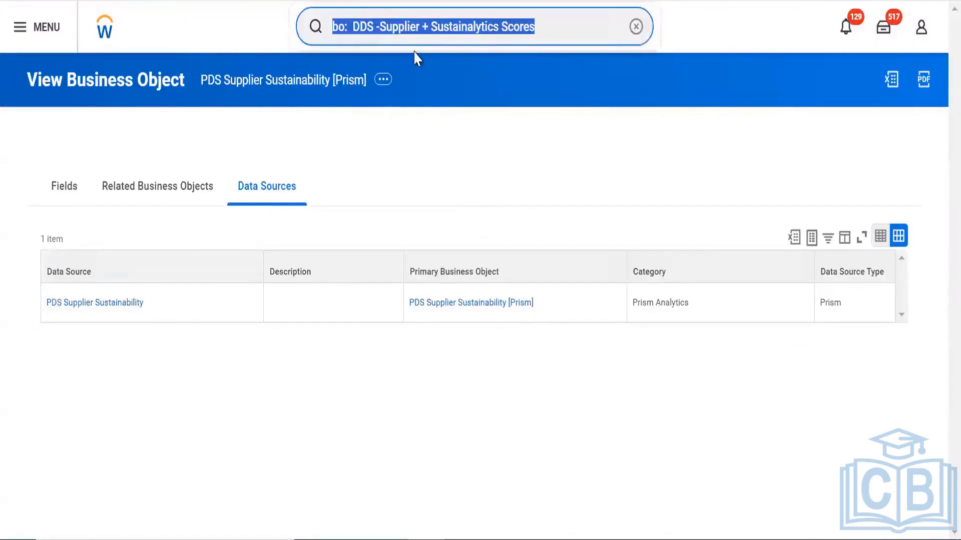
key(End)
key(ctrl+shift+Left)
key(ctrl+shift+Left)
key(ctrl+shift+Left)
key(ctrl+shift+Left)
key(ctrl+shift+Left)
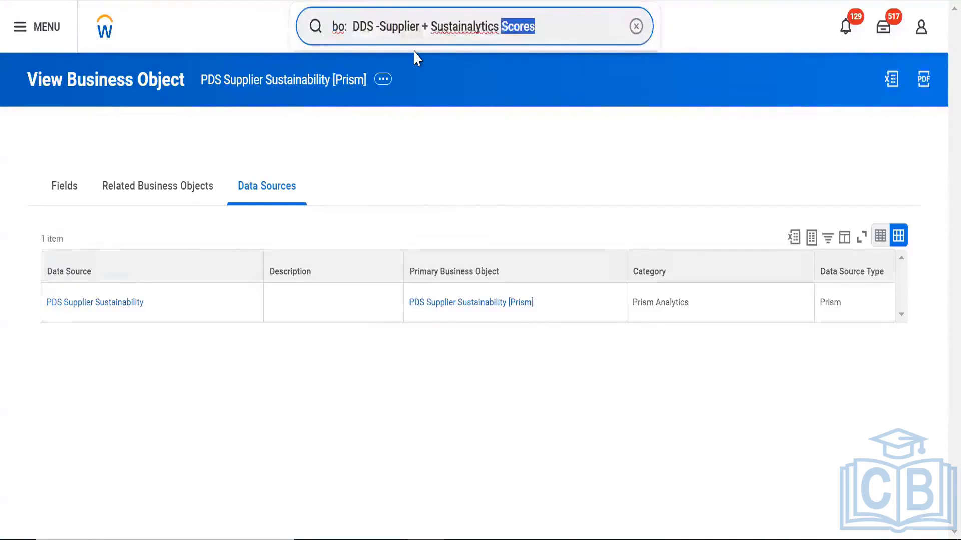
key(ctrl+shift+Left)
key(ctrl+v)
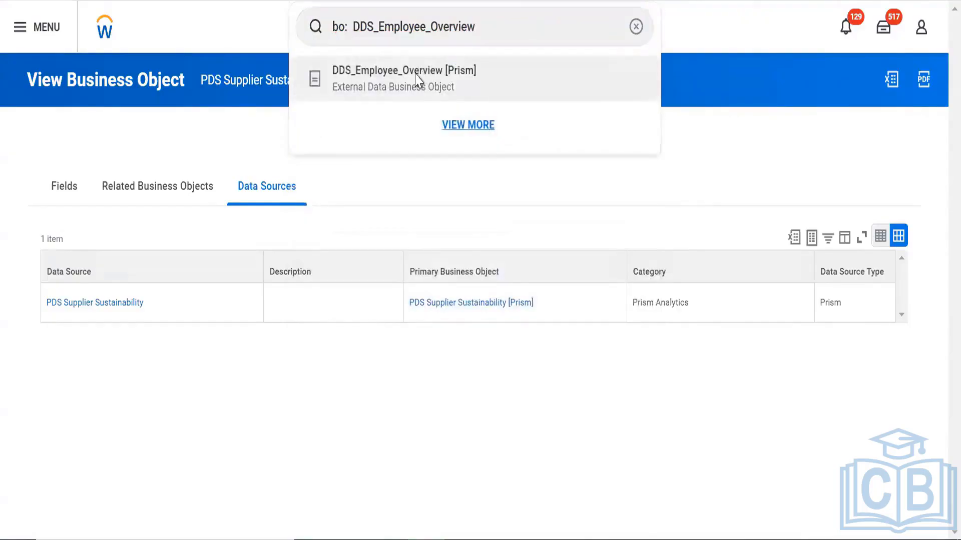
click(415, 79)
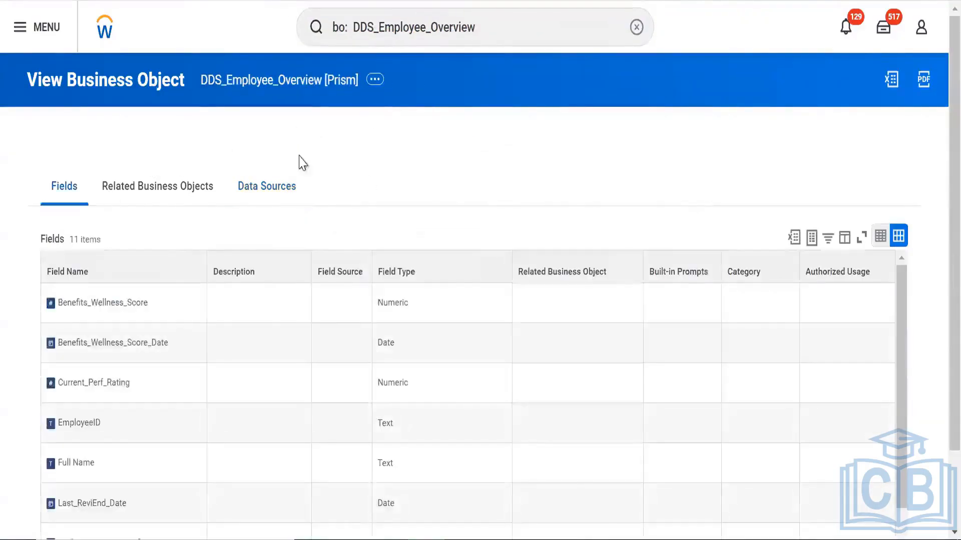
Review the business object's fields, then show its single DDS_Employee_Overview data source.
scroll(125, 366, down, 5)
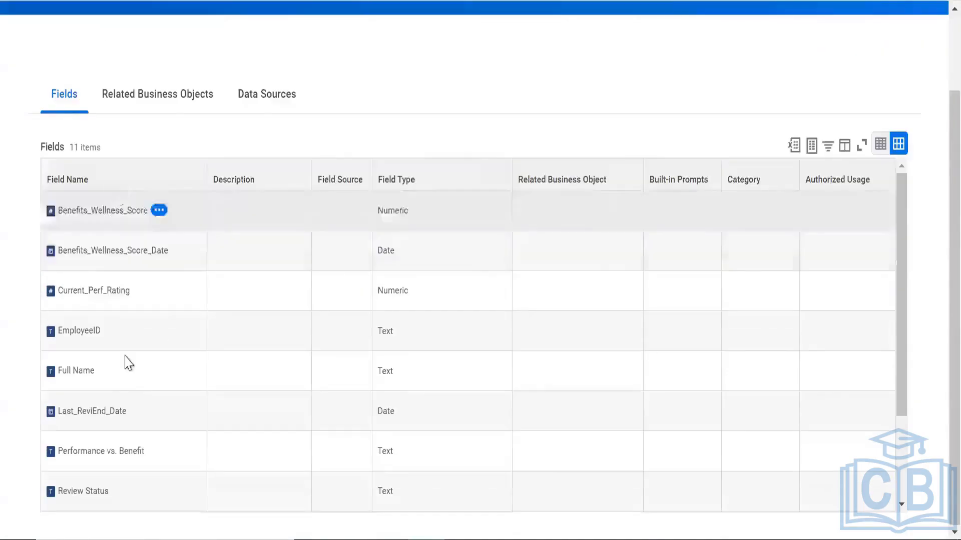
scroll(122, 370, up, 3)
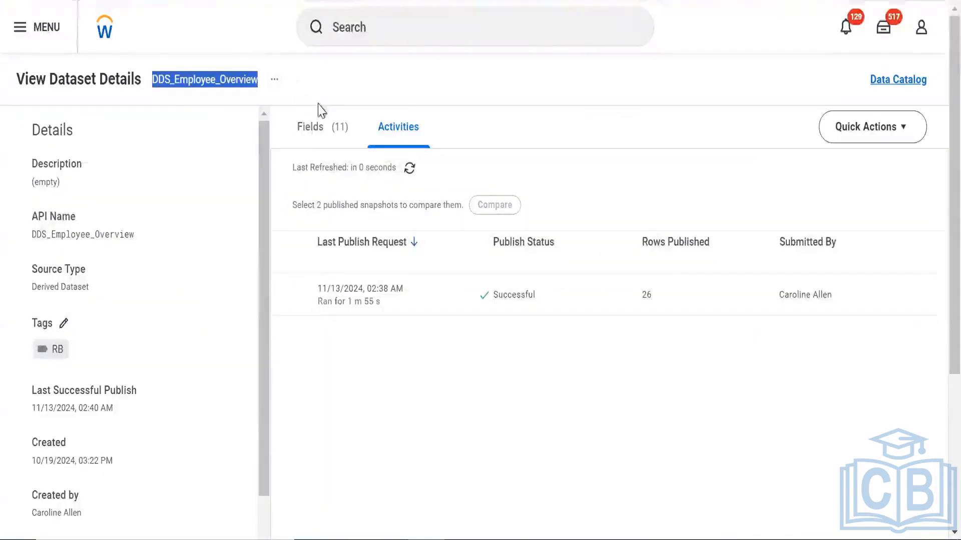
click(311, 129)
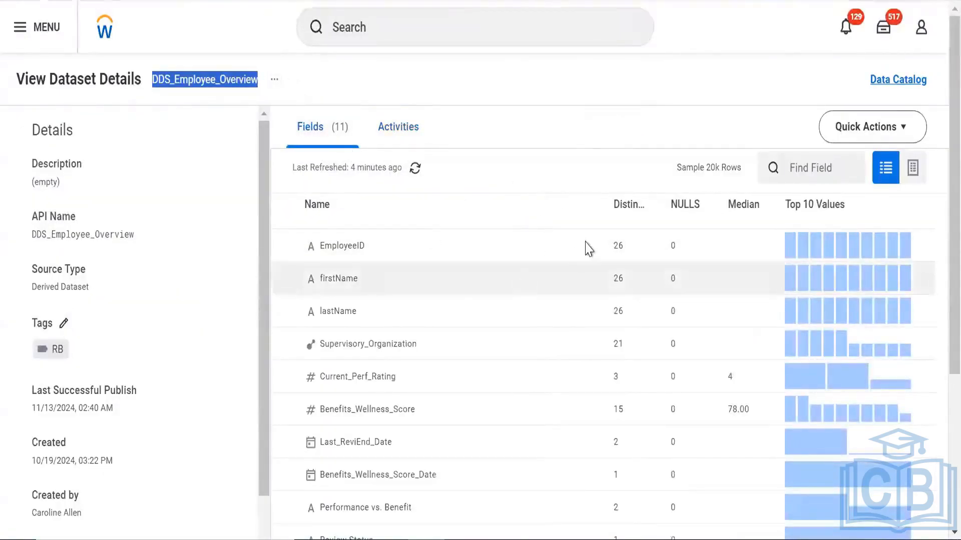
scroll(588, 249, down, 5)
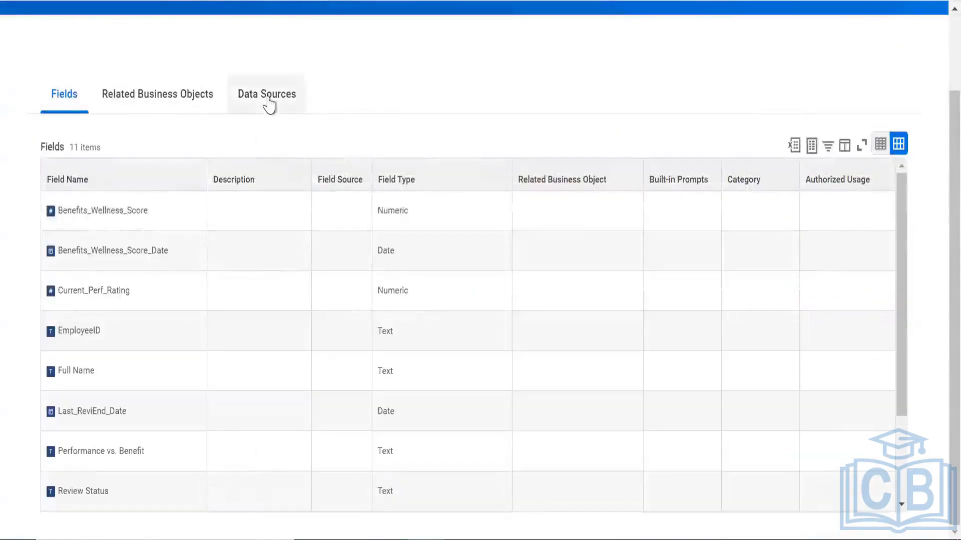
scroll(262, 107, up, 2)
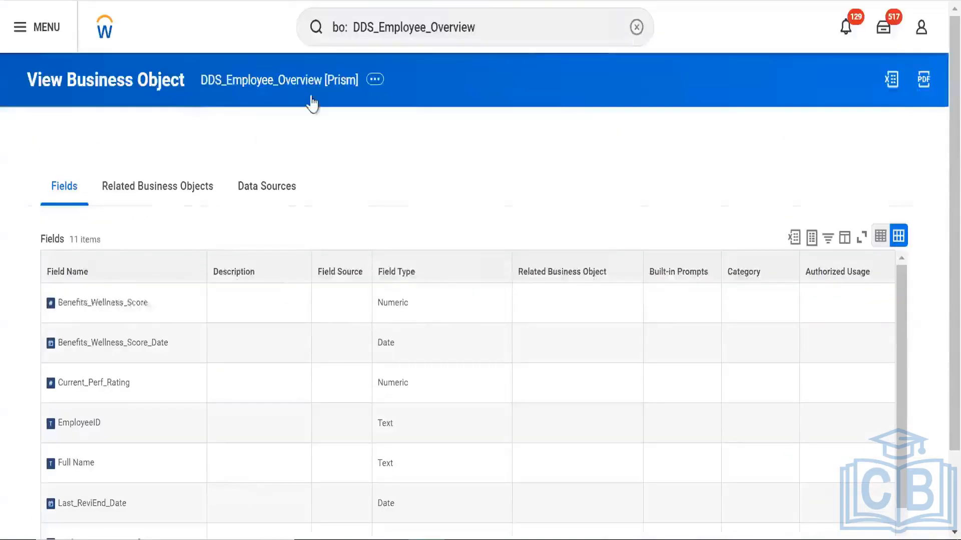
click(278, 163)
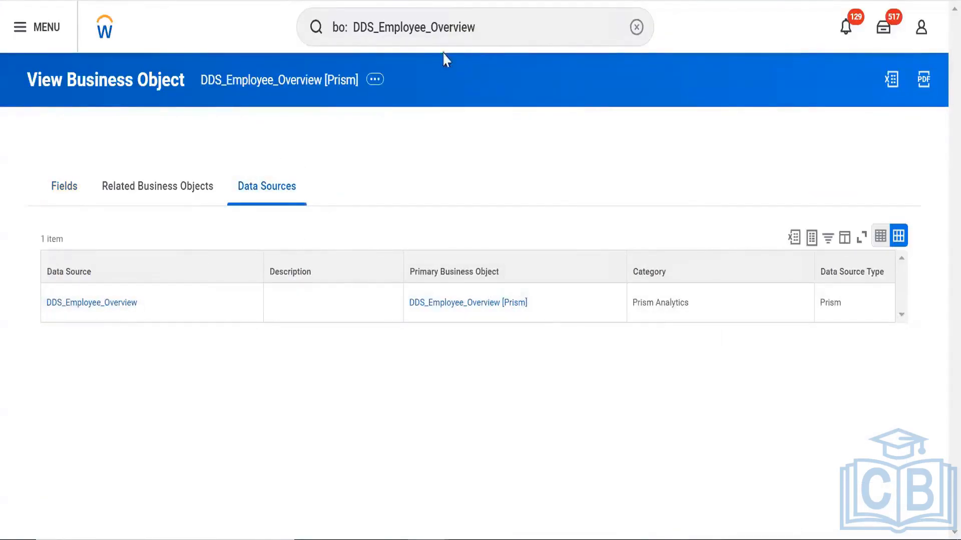
click(492, 27)
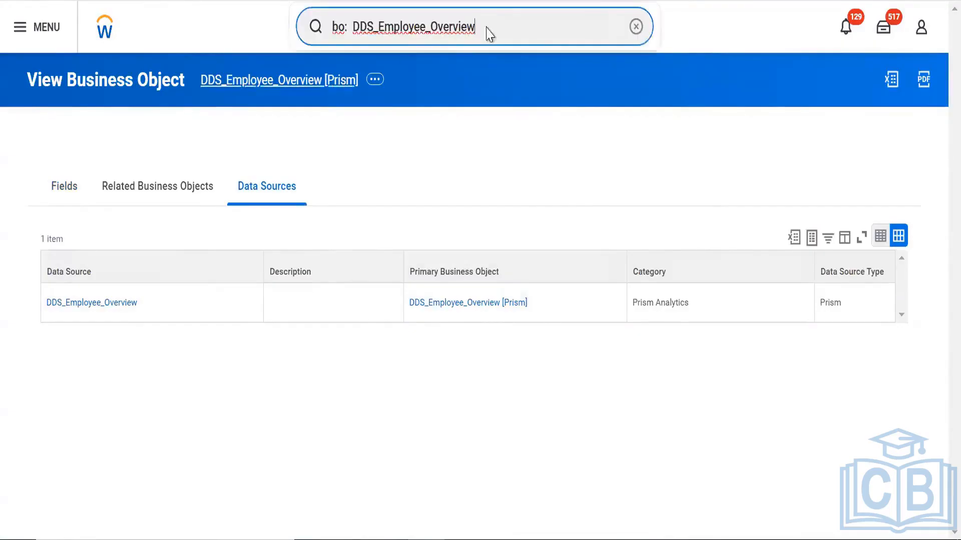
Search 'create cus re' and launch the Create Custom Report task.
drag(486, 28, 307, 29)
text(cre)
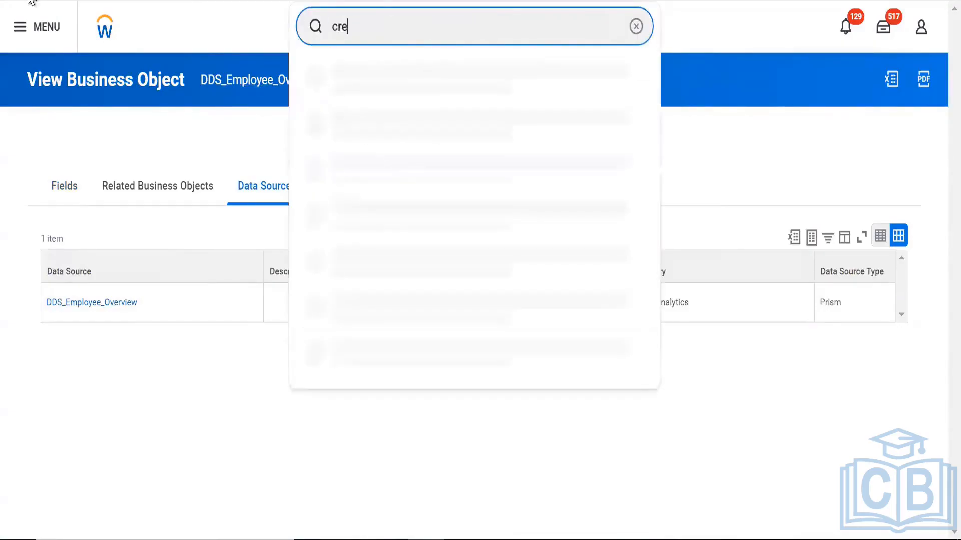
text(ate cus rep)
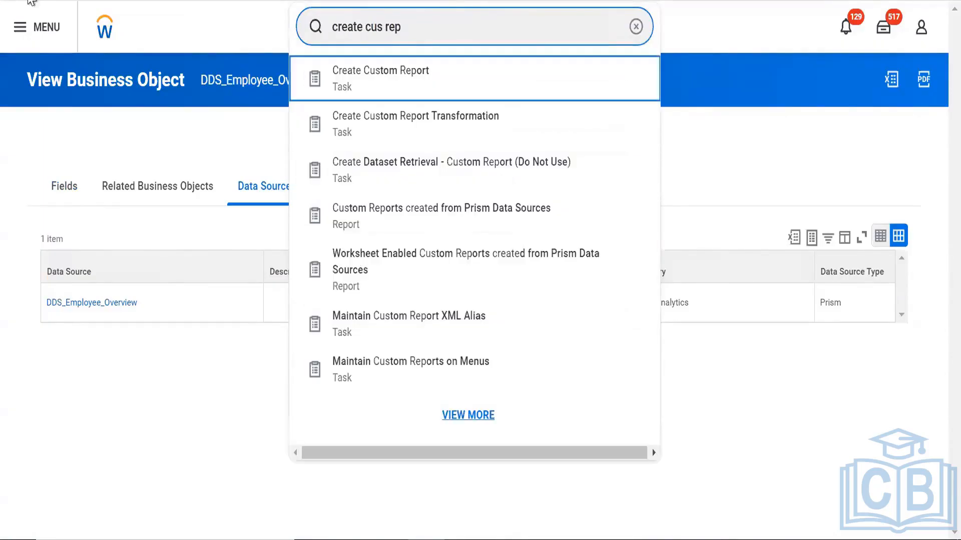
key(Return)
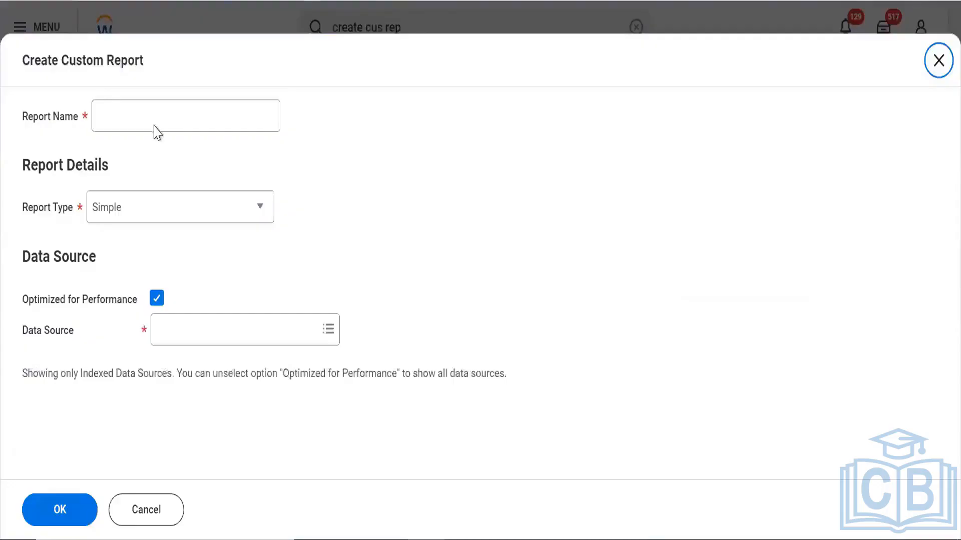
Enter the report name 'DV Prism Test Report', correcting a typo.
click(156, 123)
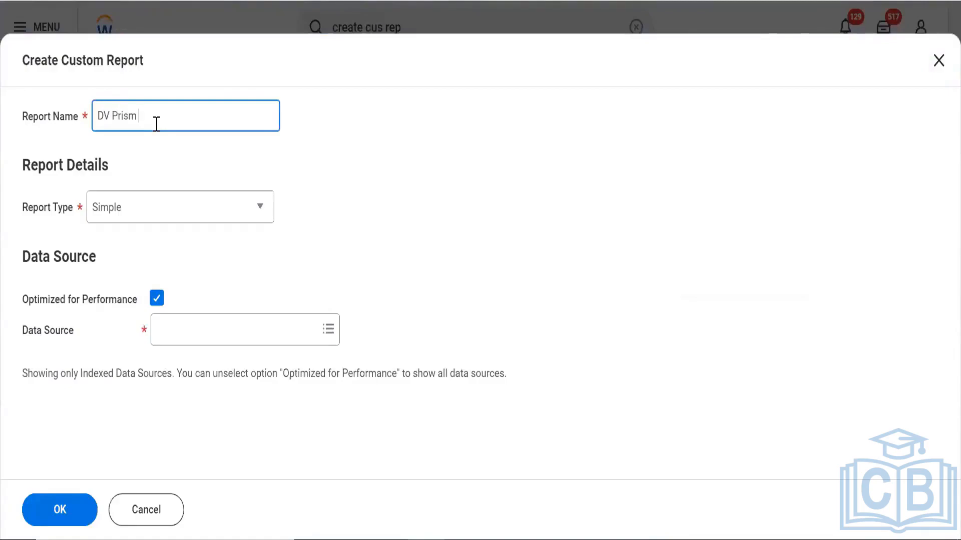
text(DV Prism Test Rpeport)
key(BackSpace)
key(BackSpace)
key(BackSpace)
text(ep)
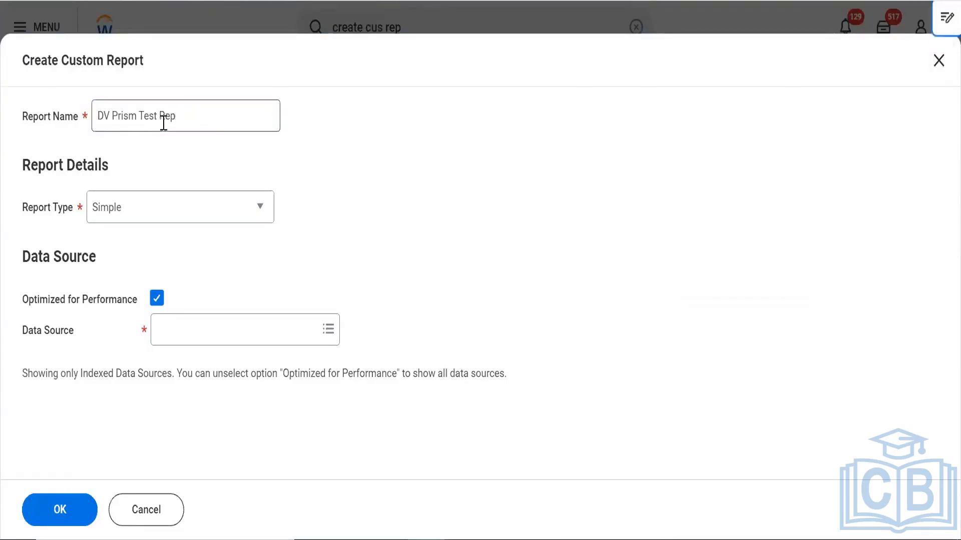
click(202, 116)
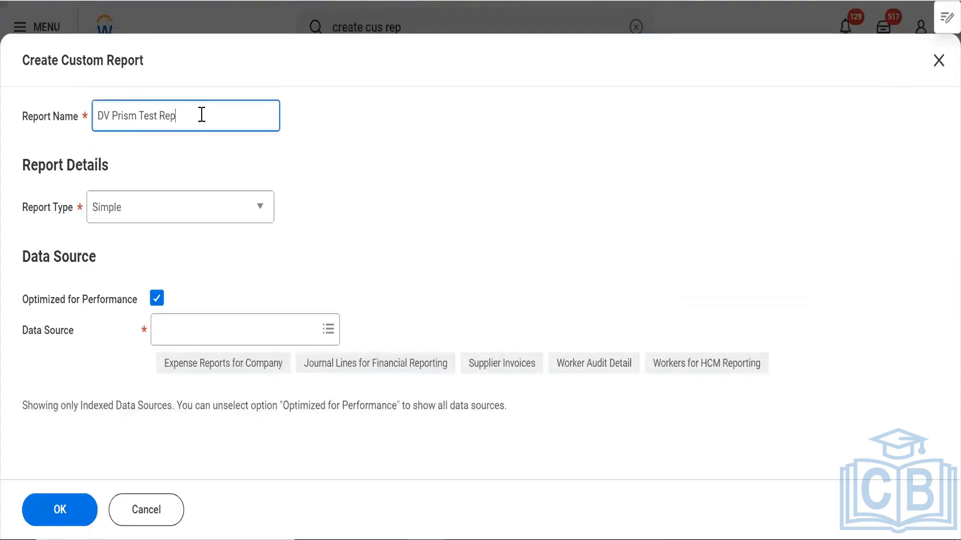
text(ort)
Set report type Advanced, clear Optimized for Performance, and enter data source DDS_Employee_Overview.
key(Tab)
key(Down)
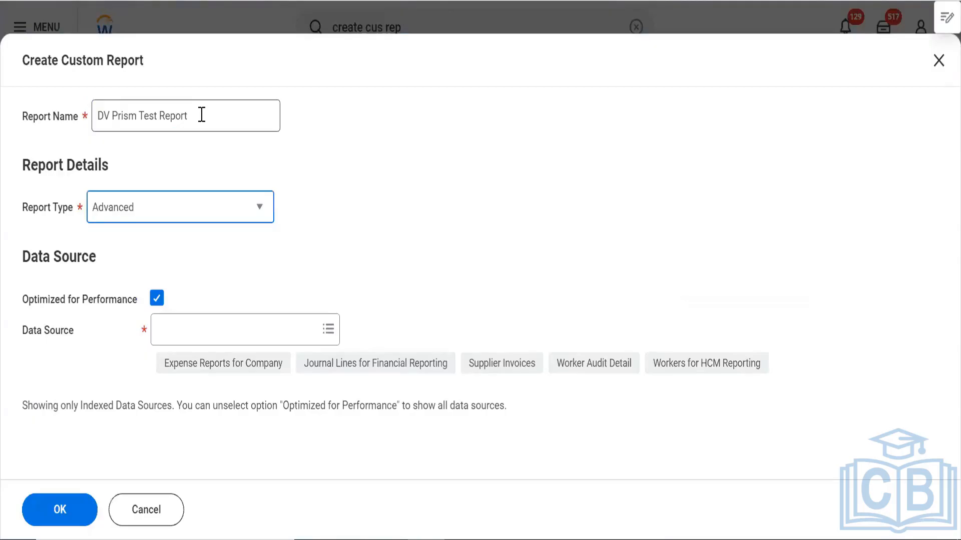
key(Tab)
key(space)
key(Tab)
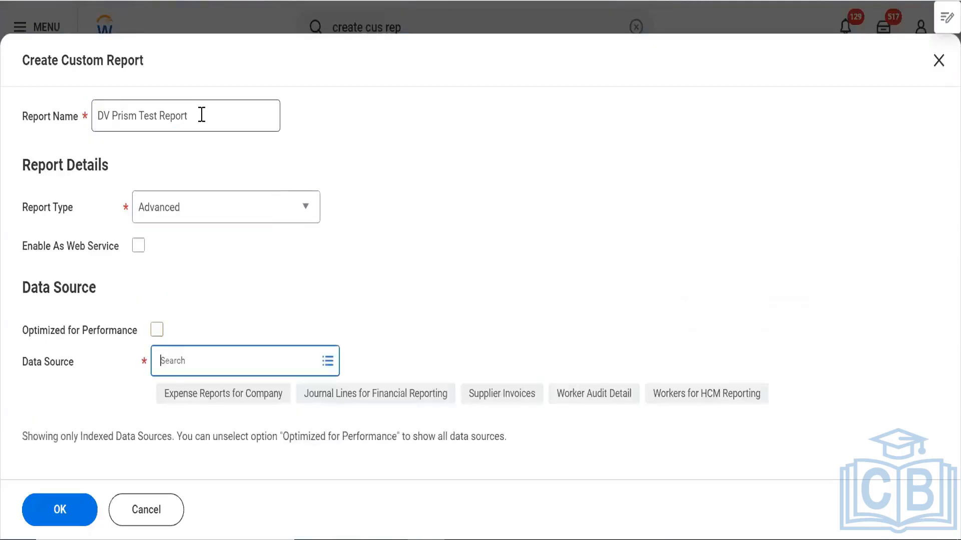
text(DDS_Employee_Overview)
key(Return)
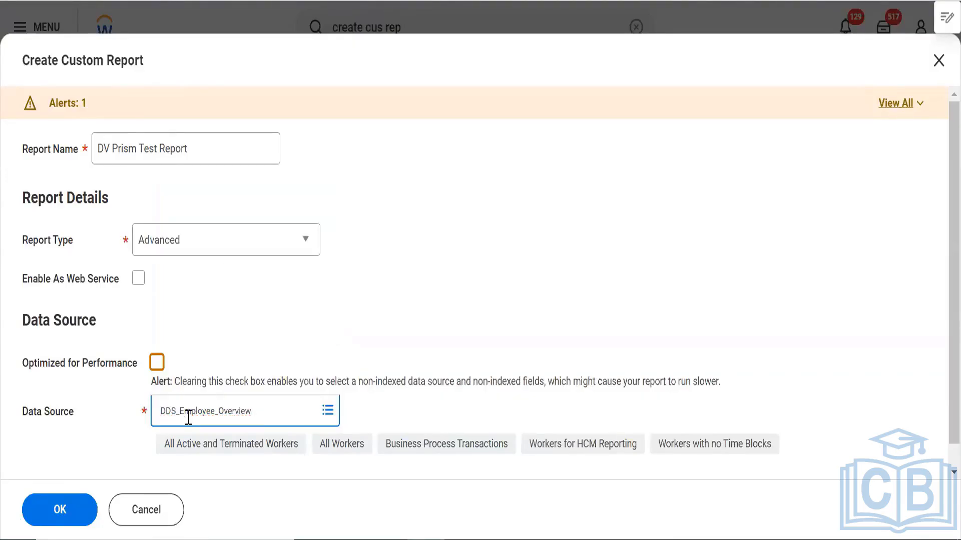
Choose DDS_Employee_Overview as the report's data source and review its details.
key(Return)
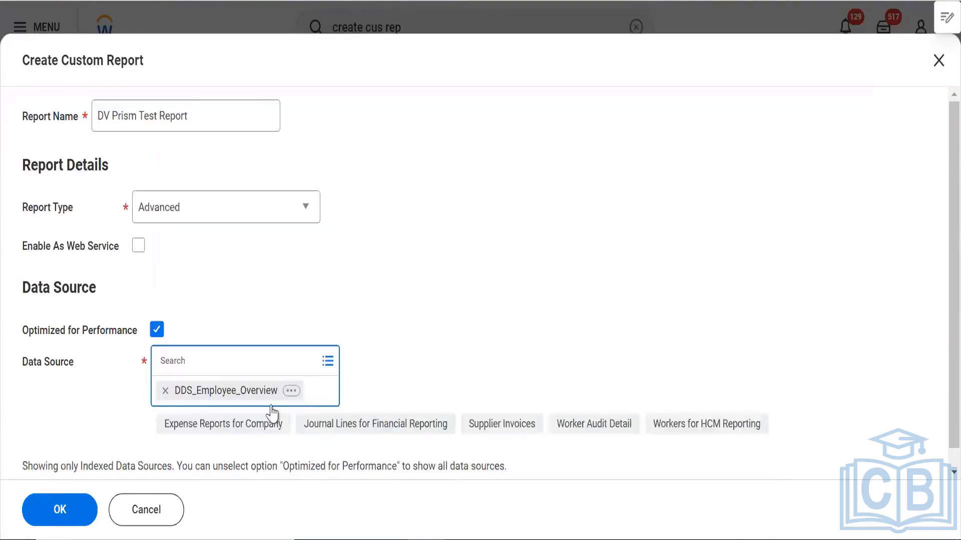
click(295, 391)
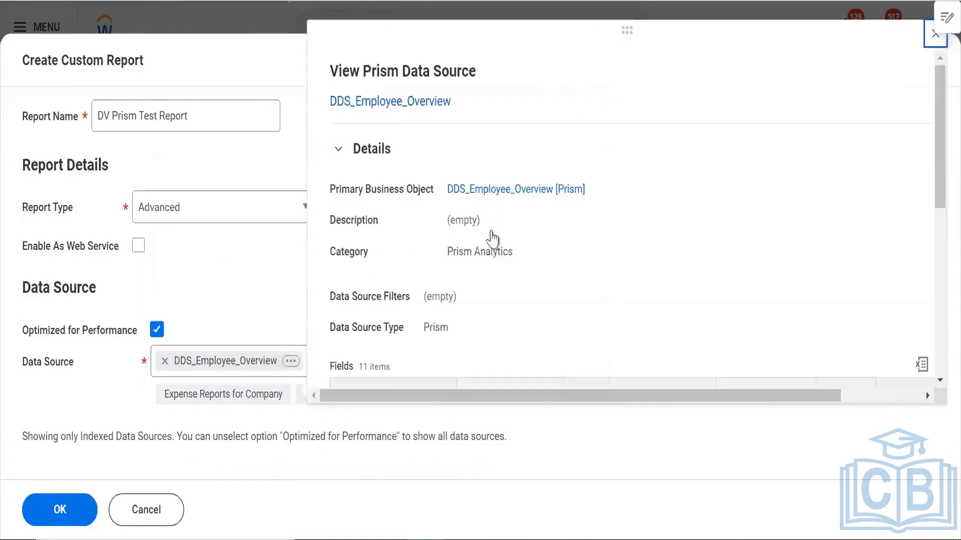
scroll(485, 223, down, 10)
scroll(484, 223, down, 3)
scroll(474, 227, up, 10)
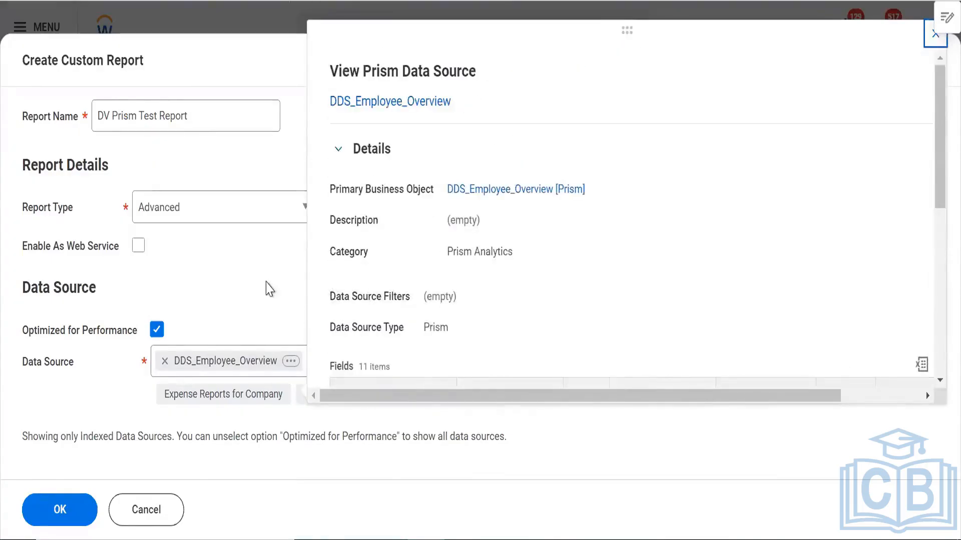
click(266, 281)
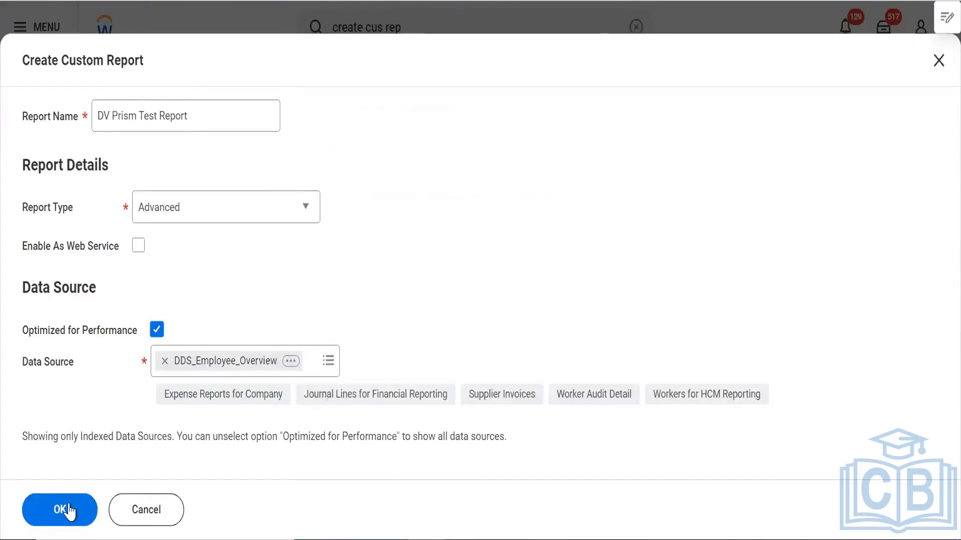
Create the report, then check that its data source type is Prism.
click(67, 508)
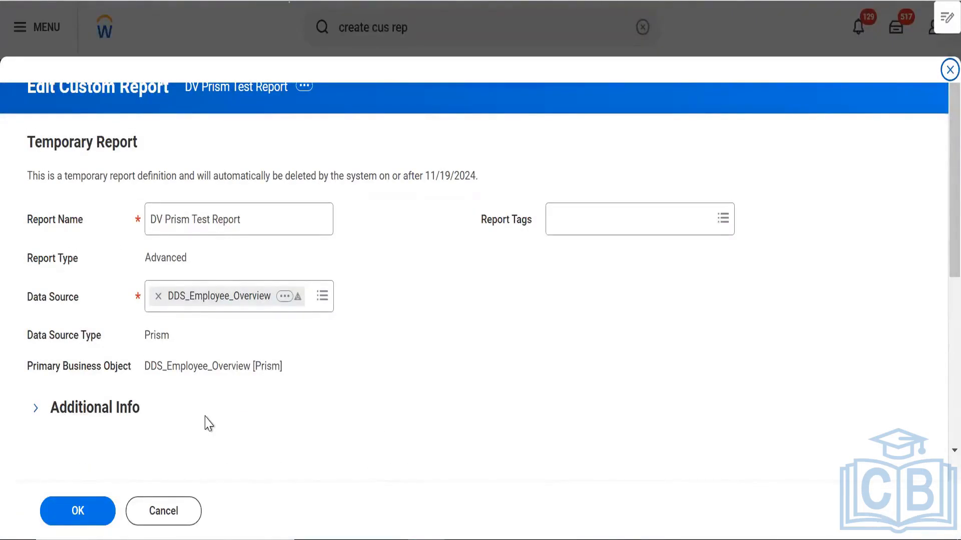
click(285, 296)
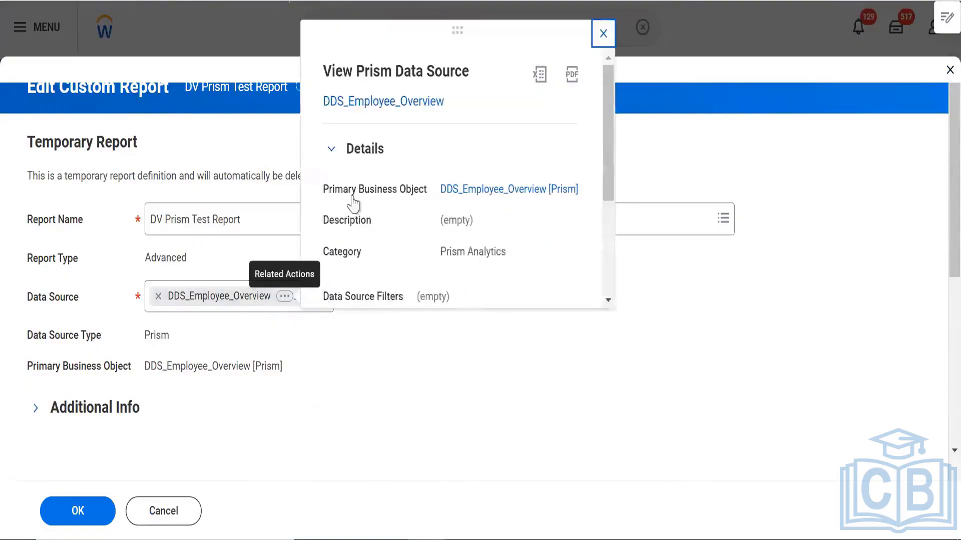
scroll(502, 138, down, 10)
scroll(498, 145, up, 10)
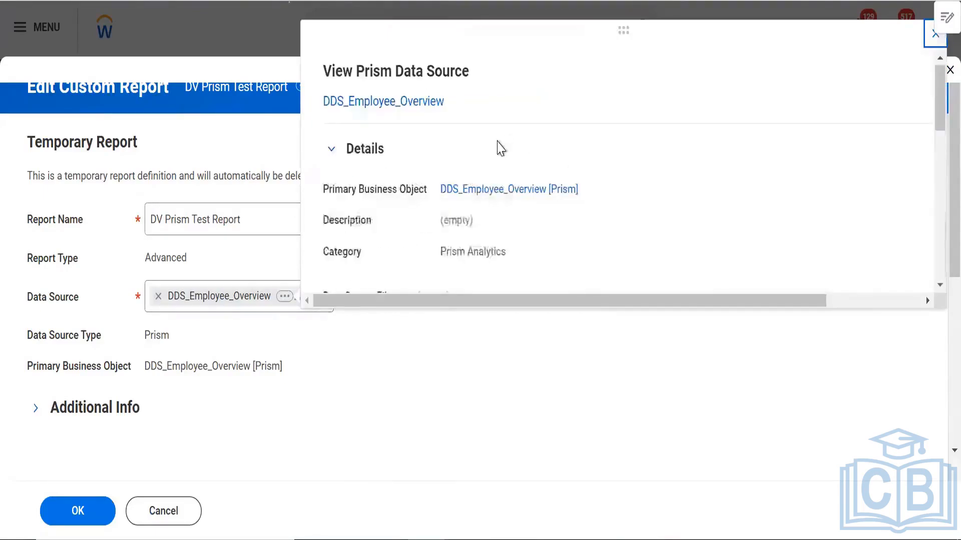
scroll(518, 150, down, 10)
scroll(407, 229, up, 10)
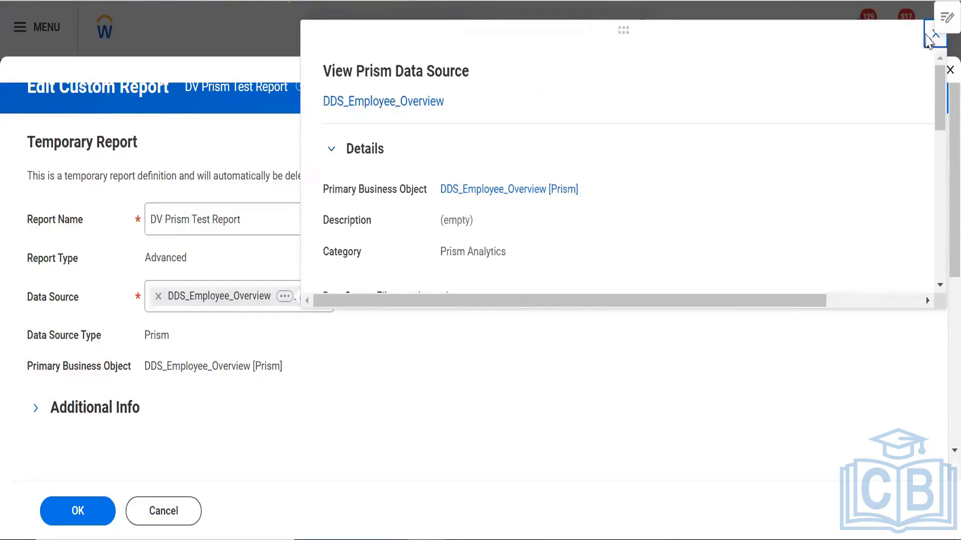
click(935, 35)
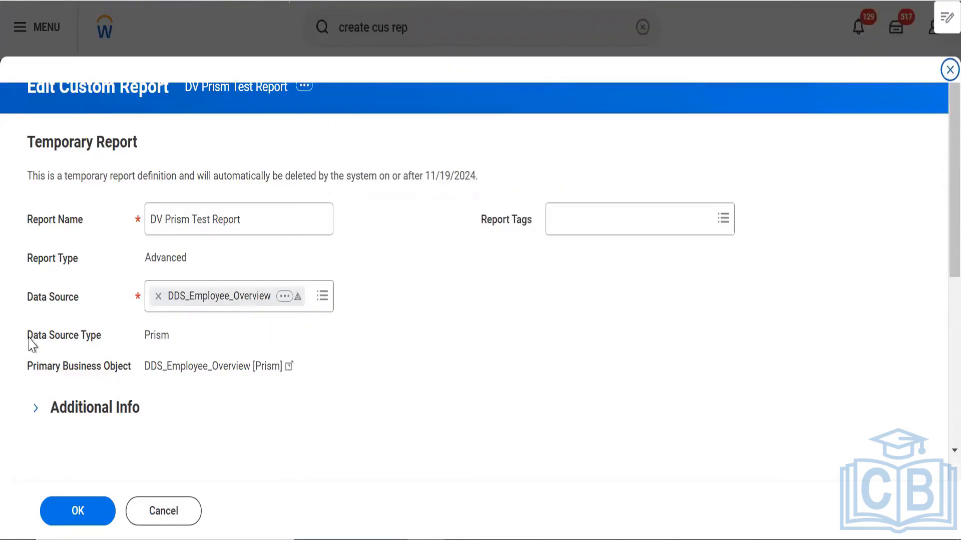
drag(29, 336, 185, 350)
click(187, 350)
Review the DDS_Employee_Overview fields and return to the report's Columns row for DDS_Employee_Overview [Prism].
scroll(242, 364, down, 5)
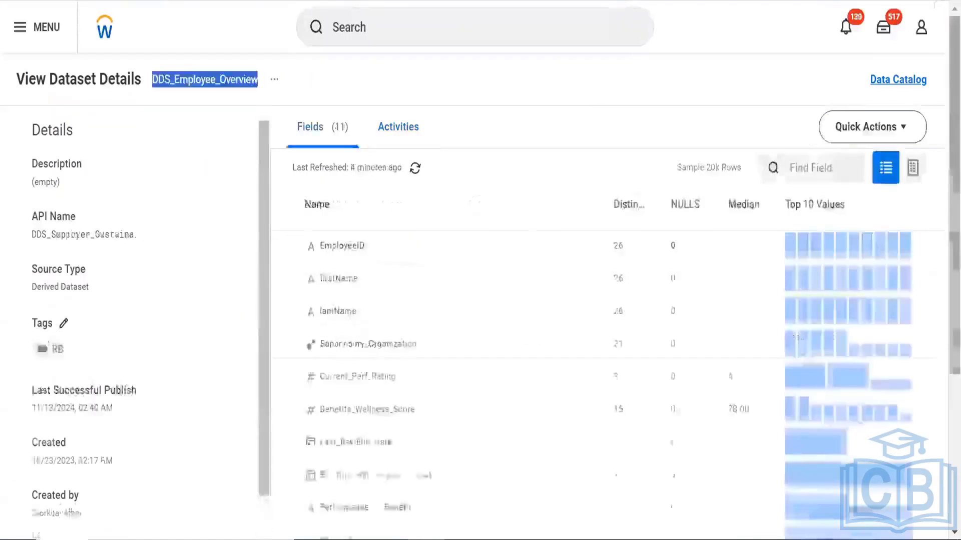
scroll(344, 287, down, 5)
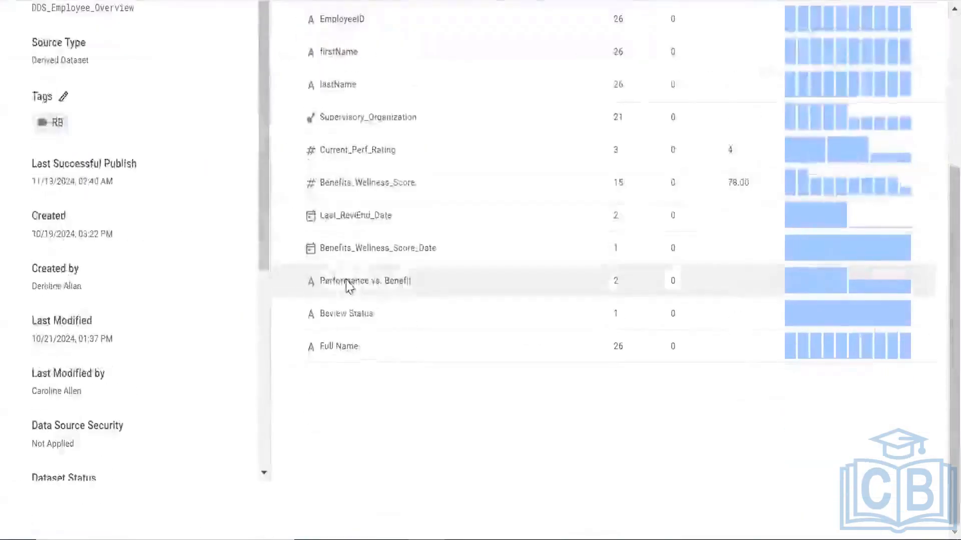
scroll(350, 284, up, 4)
scroll(342, 439, down, 2)
scroll(351, 307, up, 3)
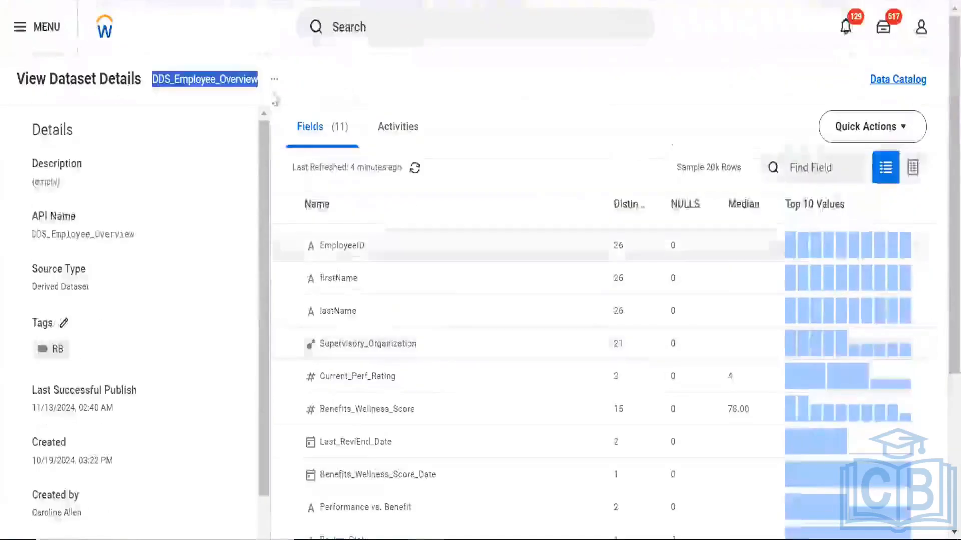
scroll(300, 313, down, 5)
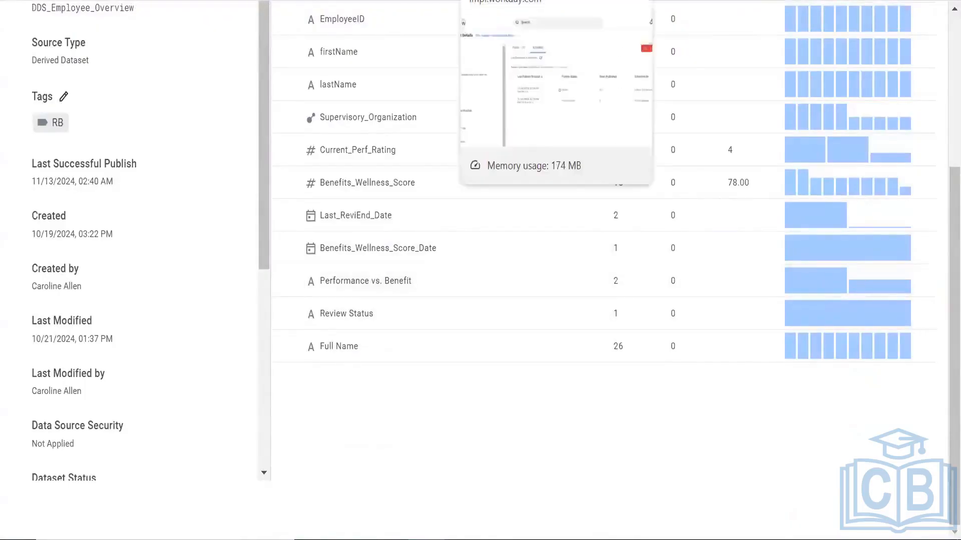
click(505, 1)
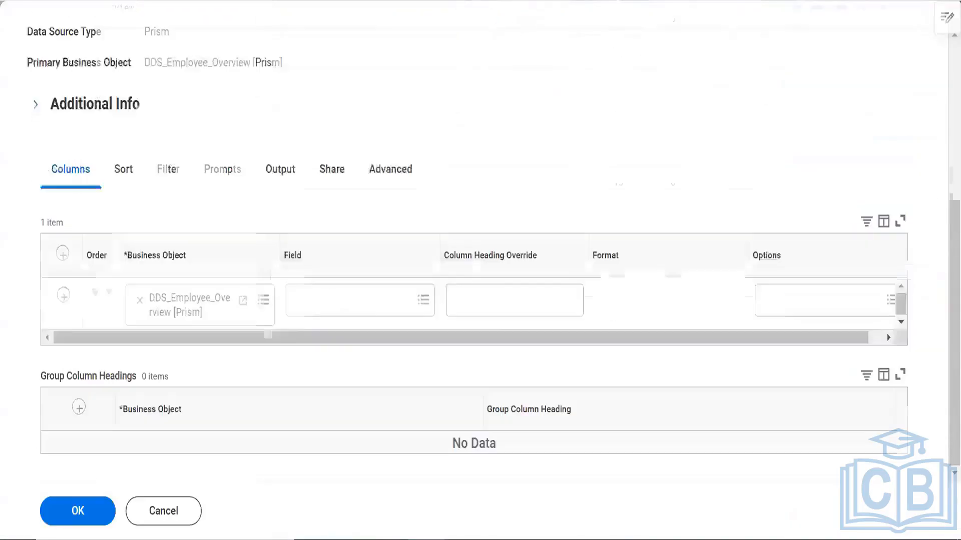
Search 'perf' in the column's Field prompt and choose Performance vs. Benefit.
click(312, 295)
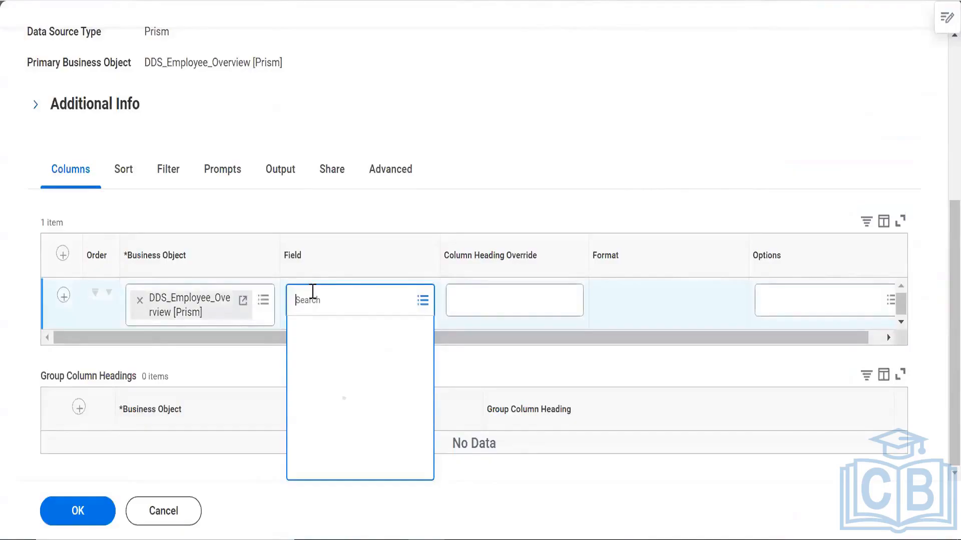
text(perf)
click(348, 360)
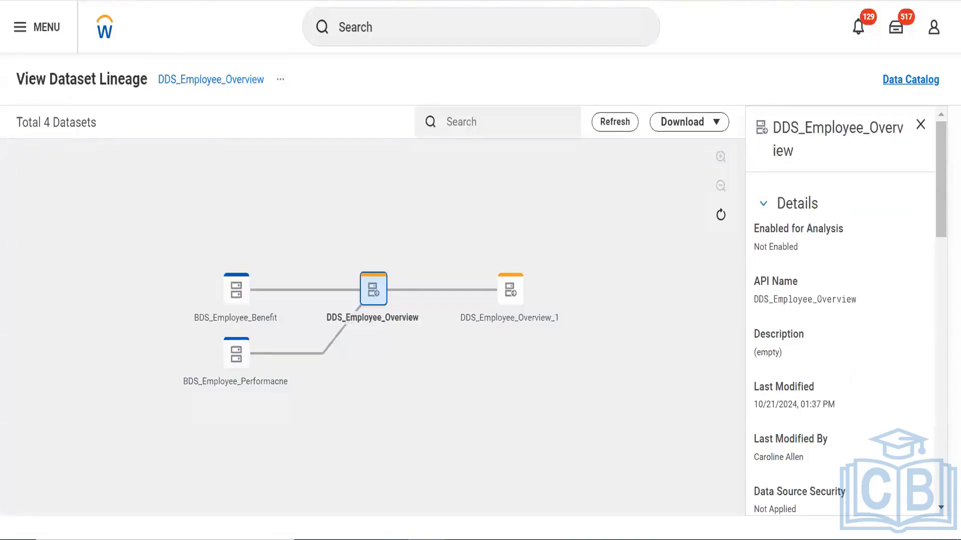
Bring up the browser tab's page-closing options twice, dismissing them without closing anything.
right_click(213, 1)
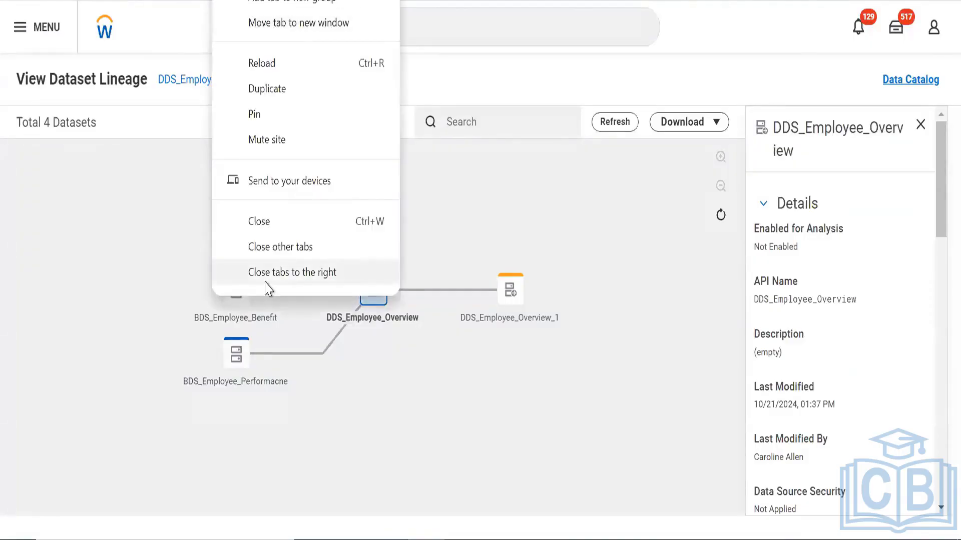
click(163, 272)
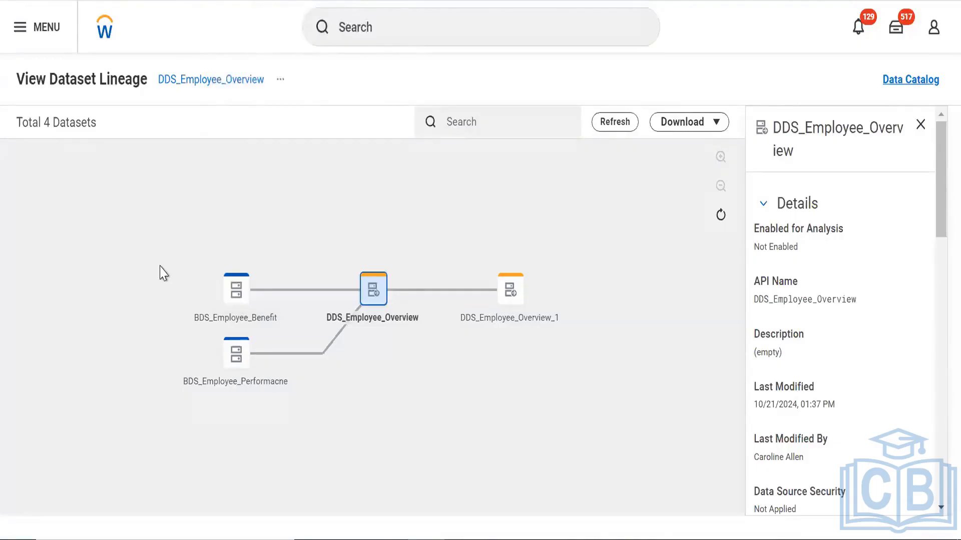
right_click(201, 1)
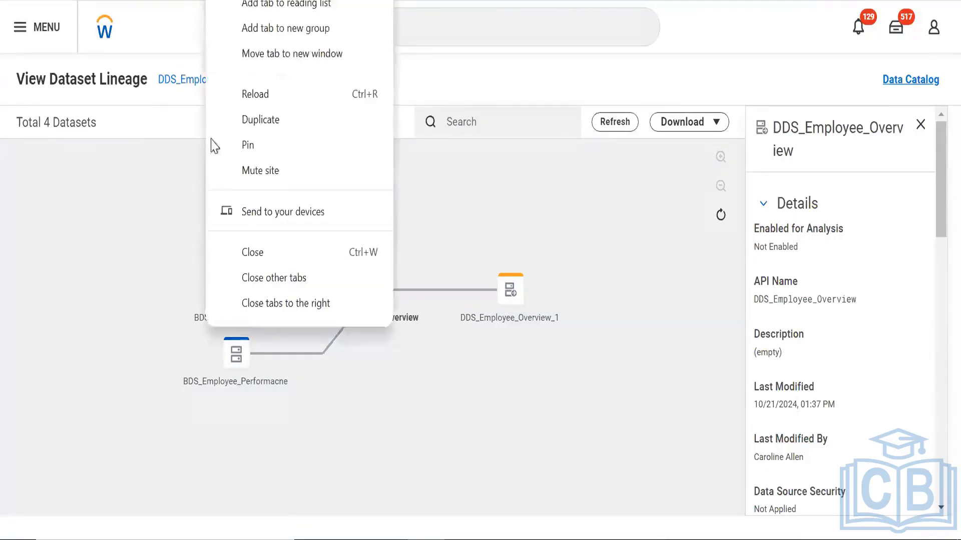
click(113, 76)
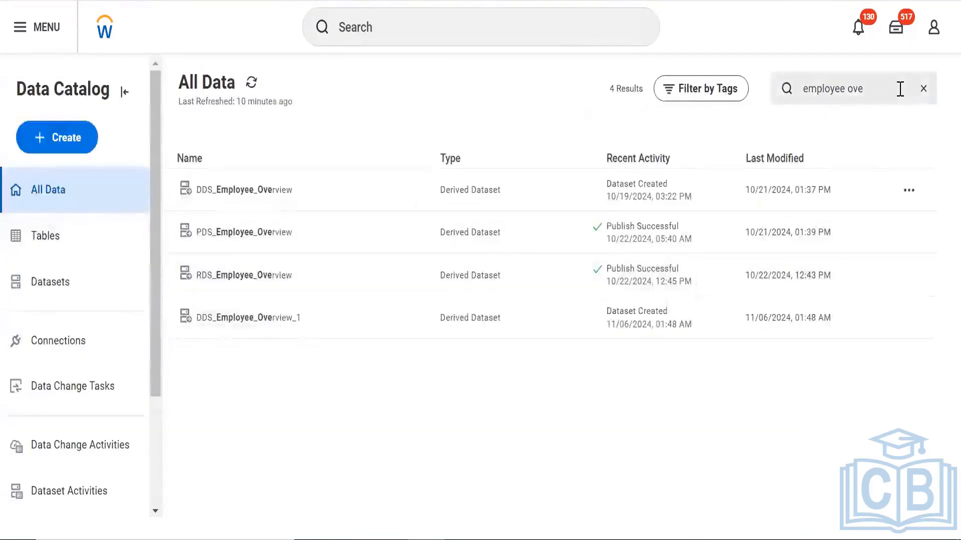
Search the Data Catalog for 'employee overview' and view DDS_Employee_Overview's lineage from its actions.
click(921, 90)
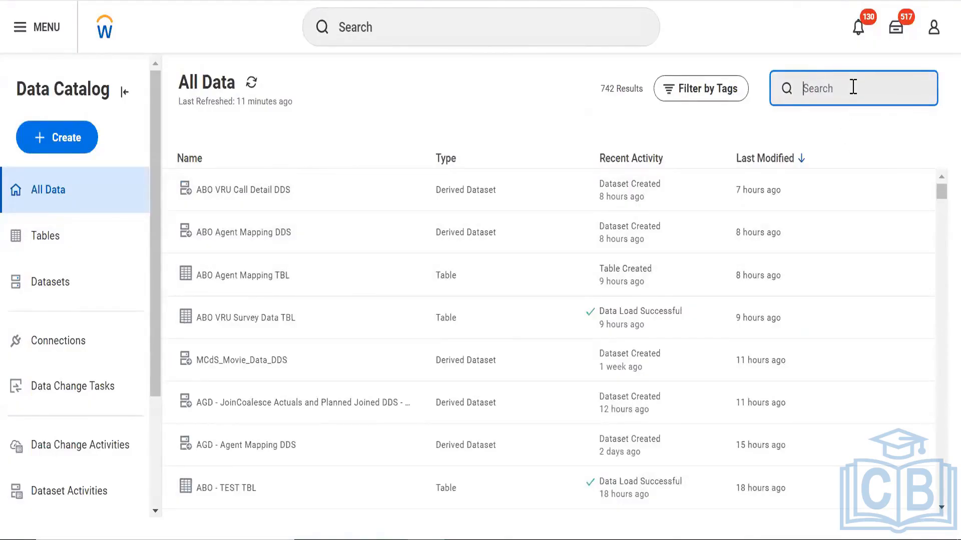
text(d)
key(BackSpace)
text(p)
key(BackSpace)
text(emploee)
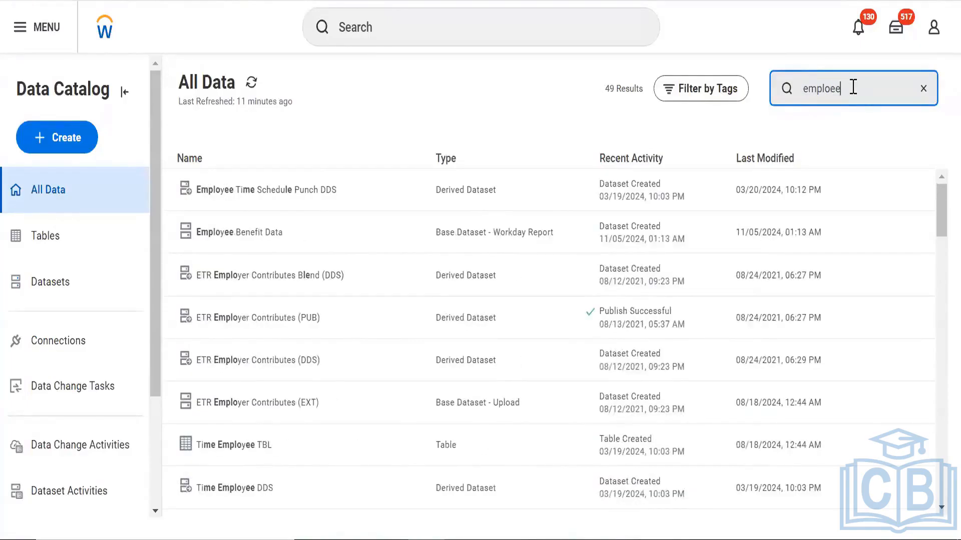
key(BackSpace)
key(BackSpace)
text(yee query)
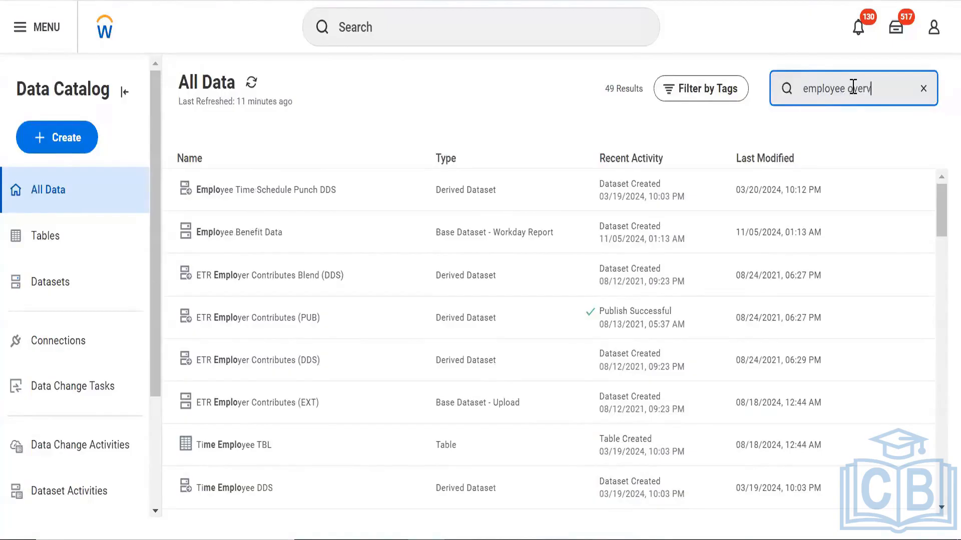
text(iew)
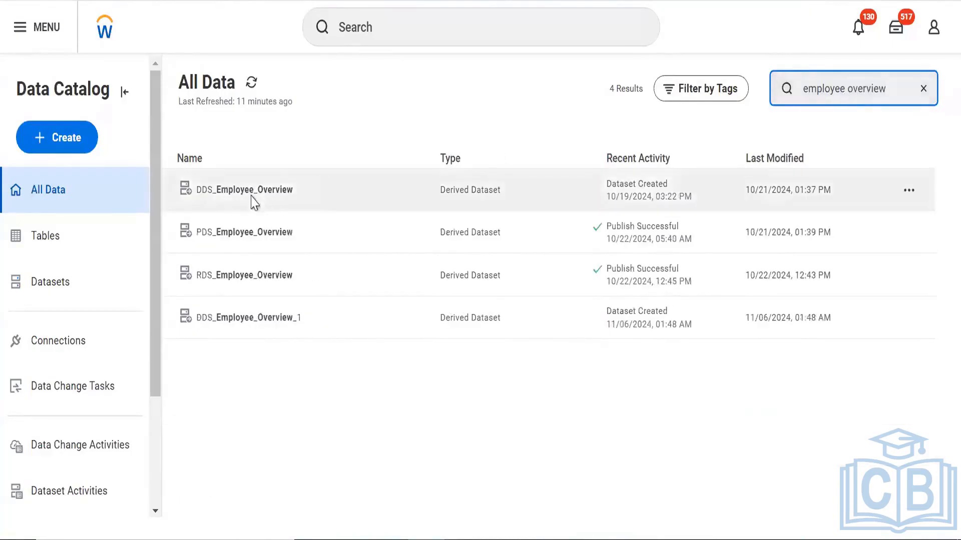
click(909, 233)
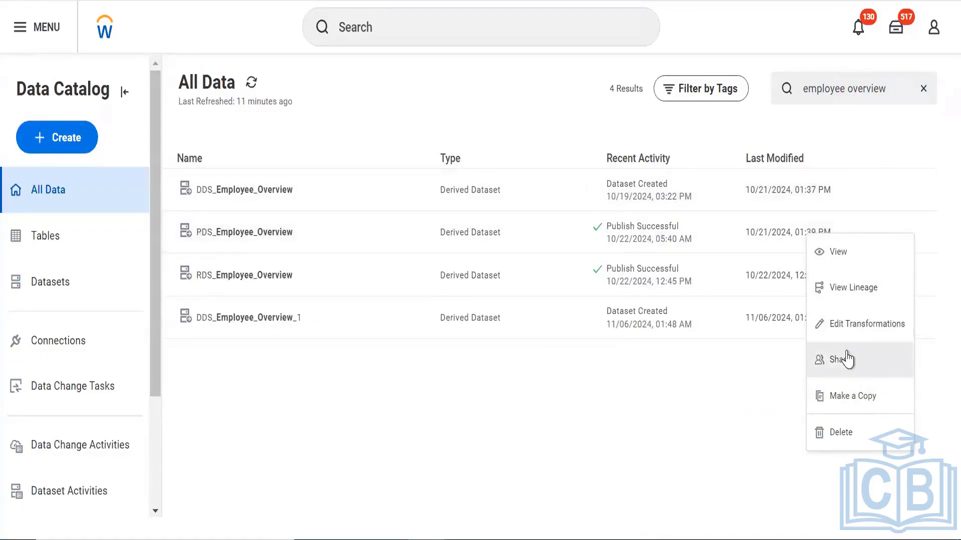
click(837, 377)
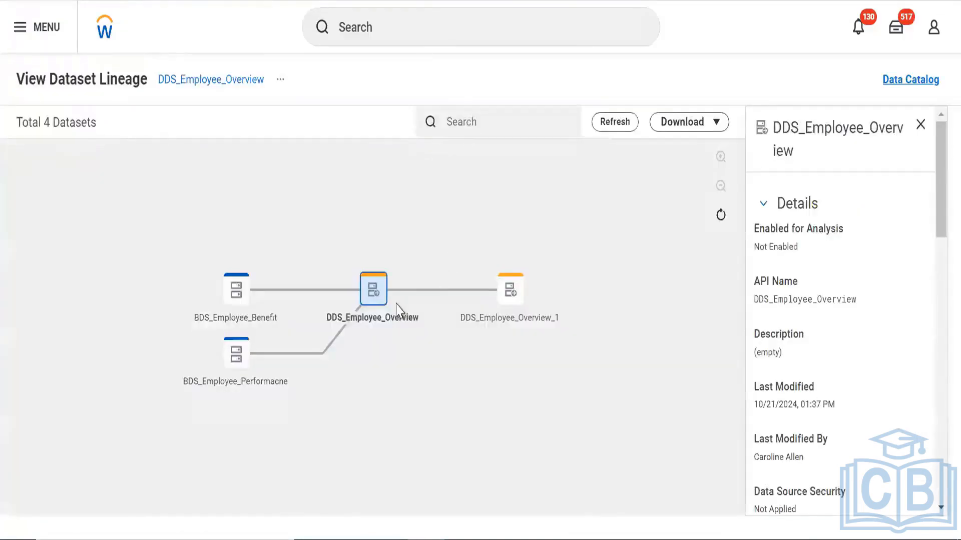
Show the details of the downstream DDS_Employee_Overview_1 dataset in the lineage graph.
click(515, 300)
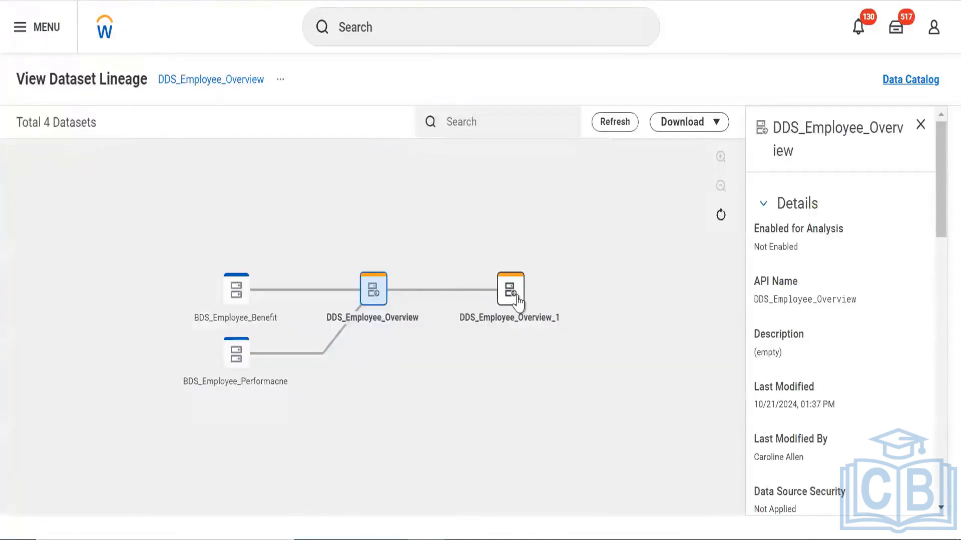
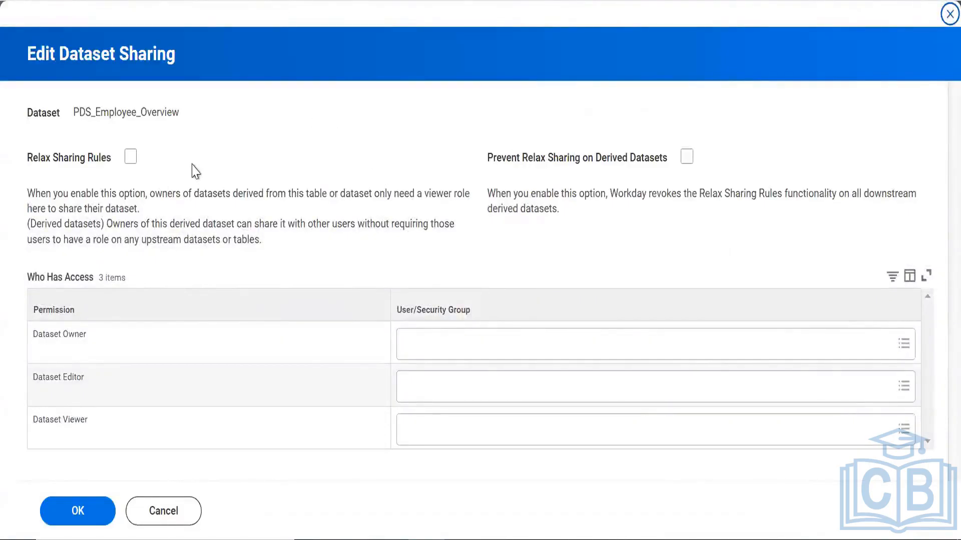
Try relaxing sharing rules with derived-dataset prevention, review the alert, then turn both back off.
click(132, 163)
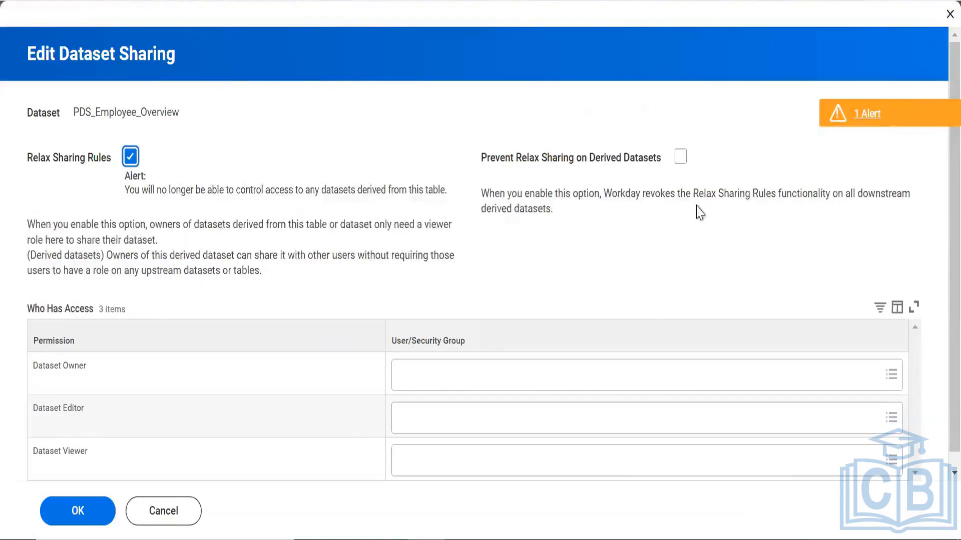
click(680, 157)
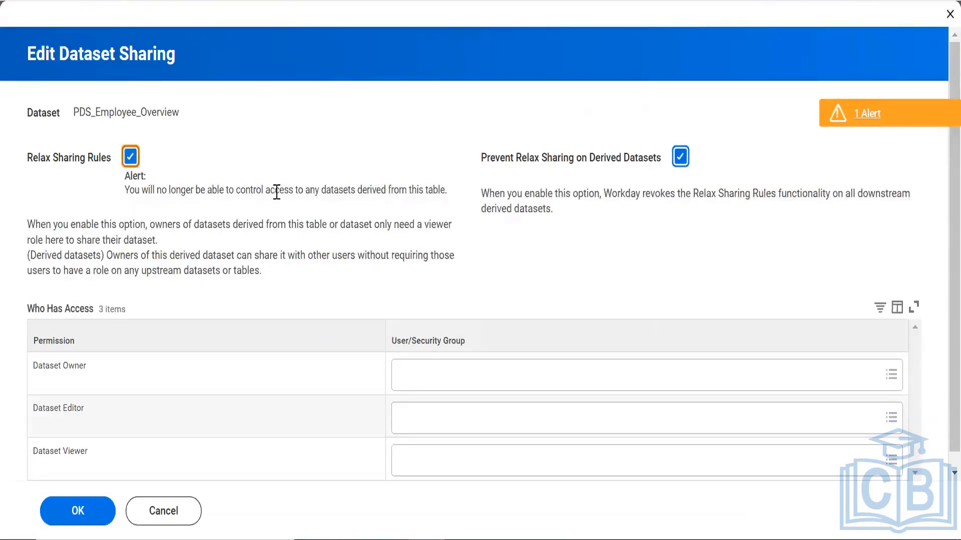
click(871, 119)
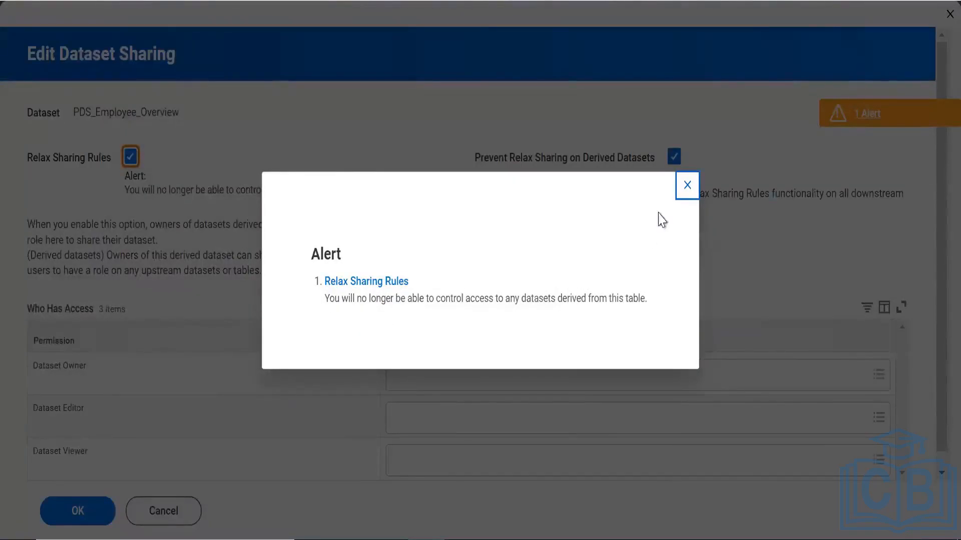
click(687, 185)
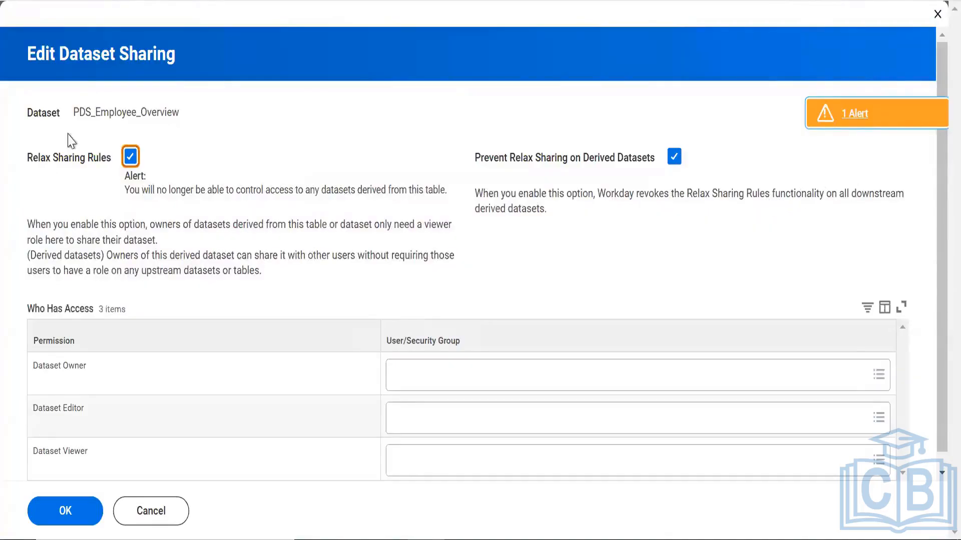
click(130, 156)
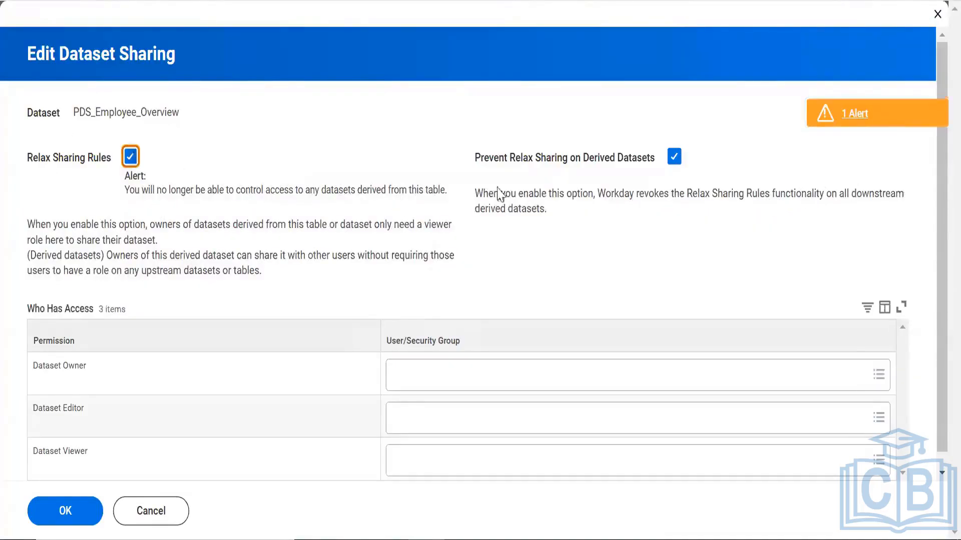
click(680, 156)
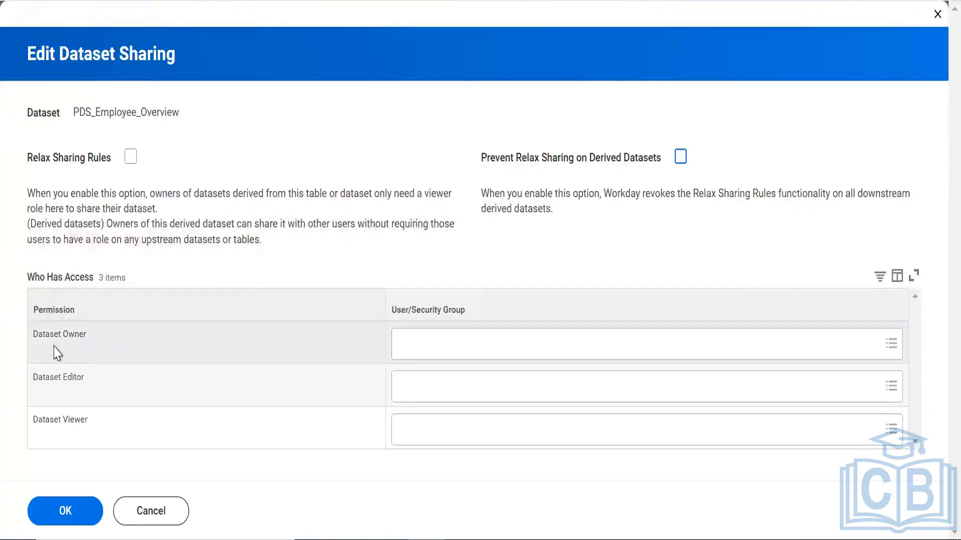
Search the Dataset Owner prompt for a user by name, then try a different name.
click(474, 344)
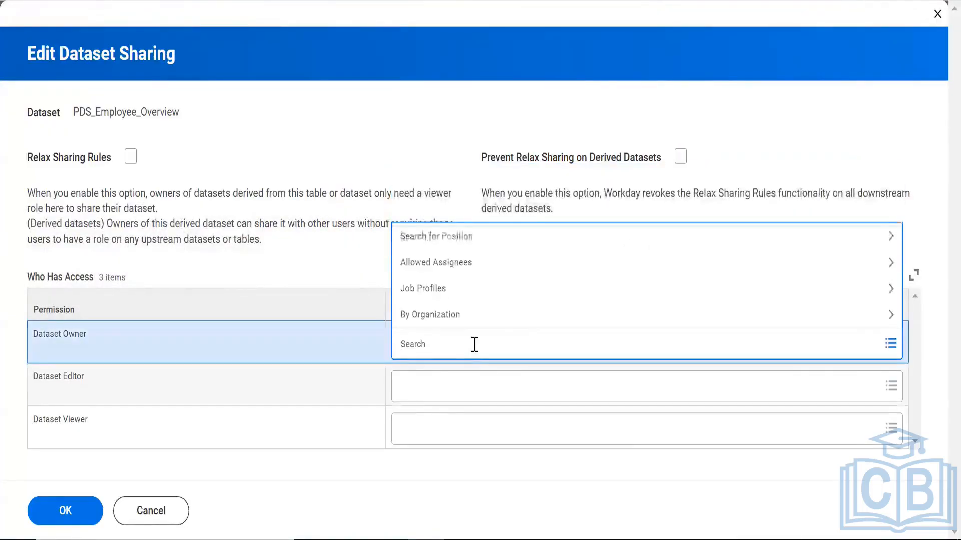
text(logqn)
key(BackSpace)
text(an mcn)
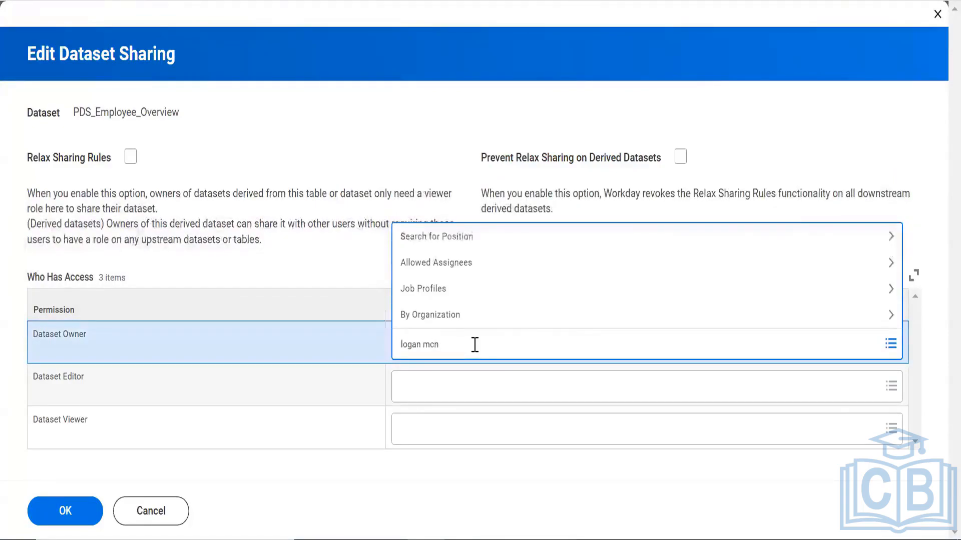
key(Return)
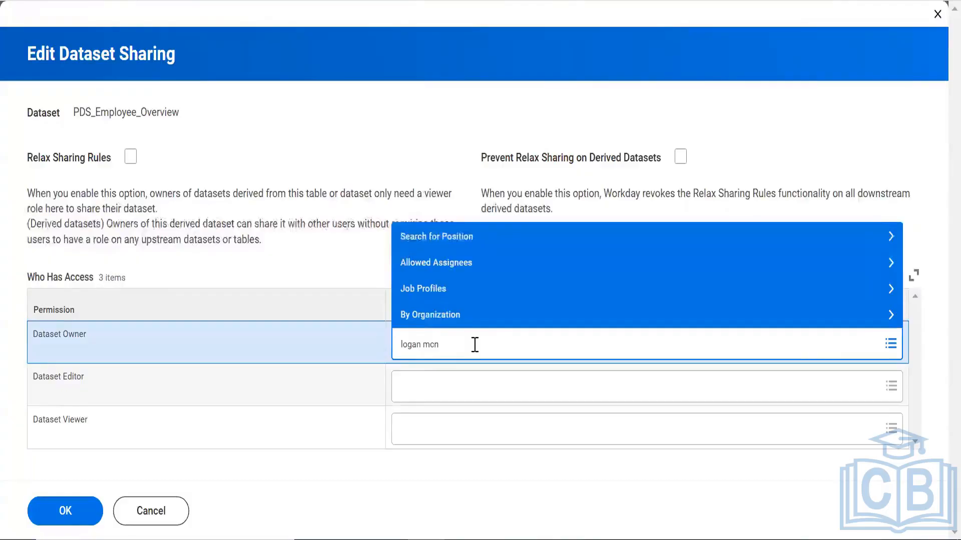
triple_click(475, 344)
click(475, 344)
key(Return)
click(475, 345)
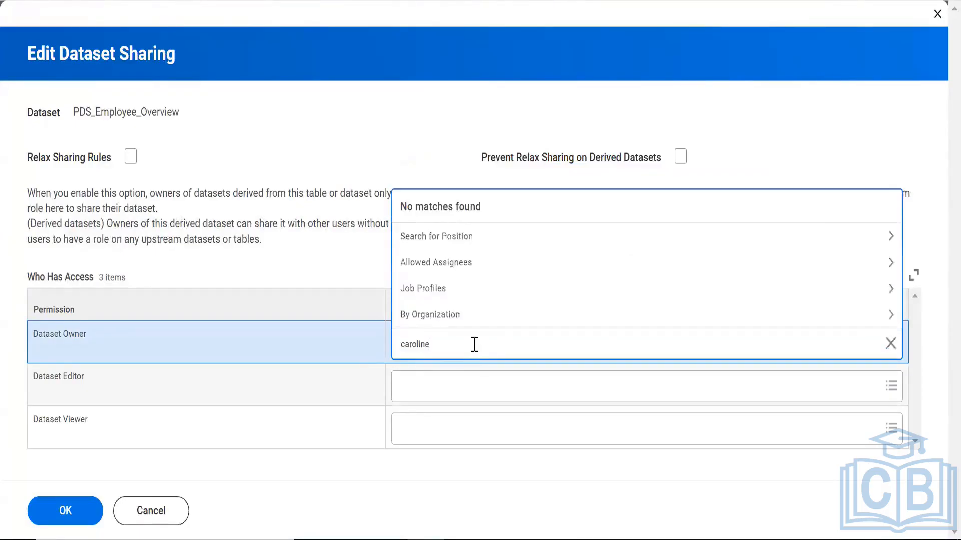
Pick the P-00244 Consultant under Allowed Assignees > Data Analyst as Dataset Owner.
click(499, 270)
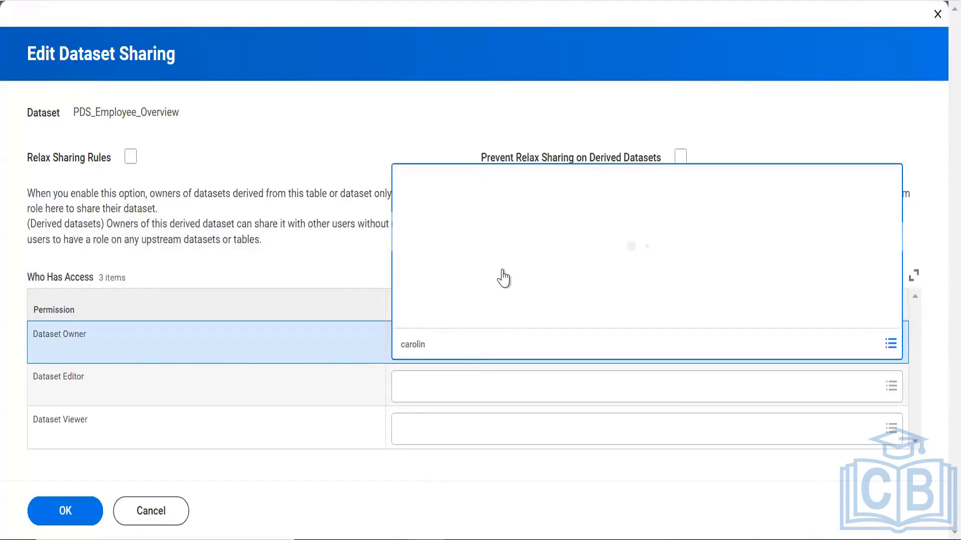
click(408, 316)
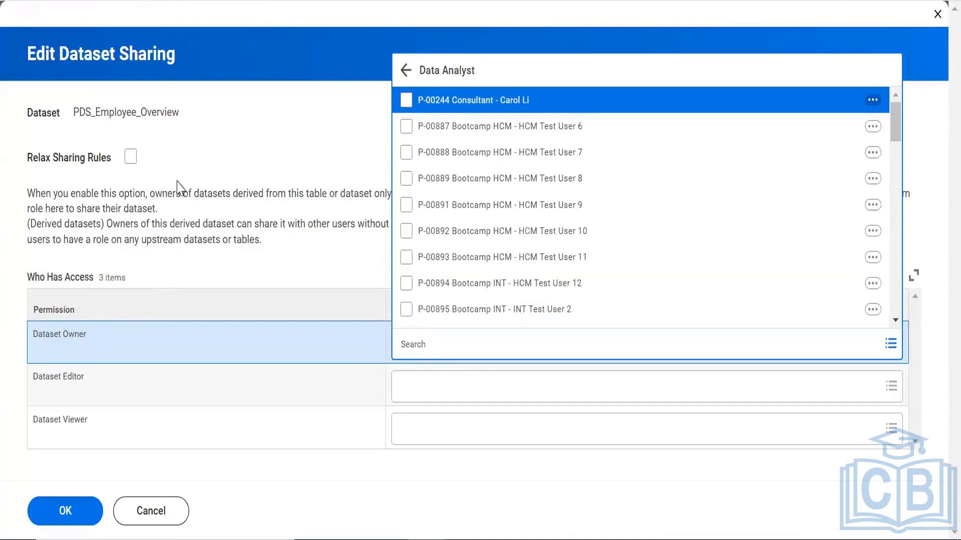
click(448, 103)
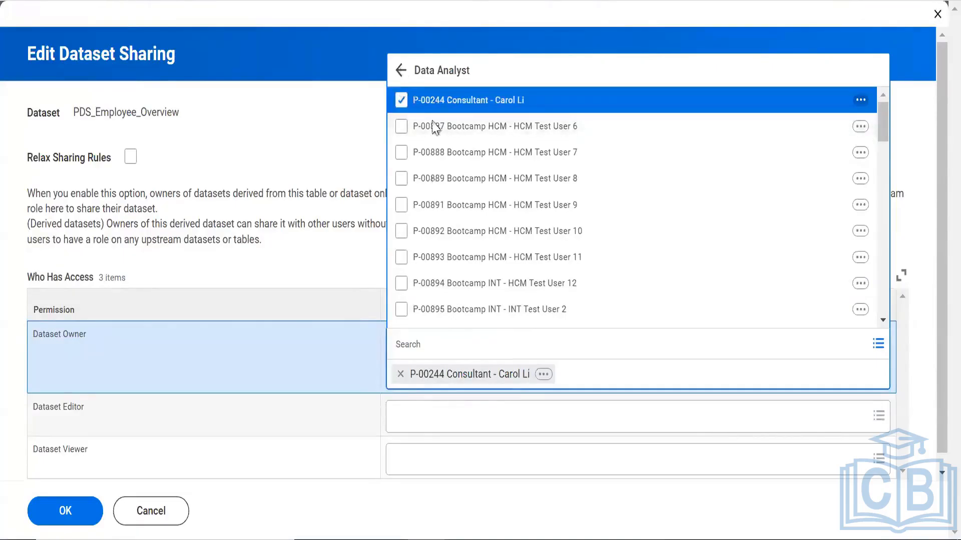
click(401, 71)
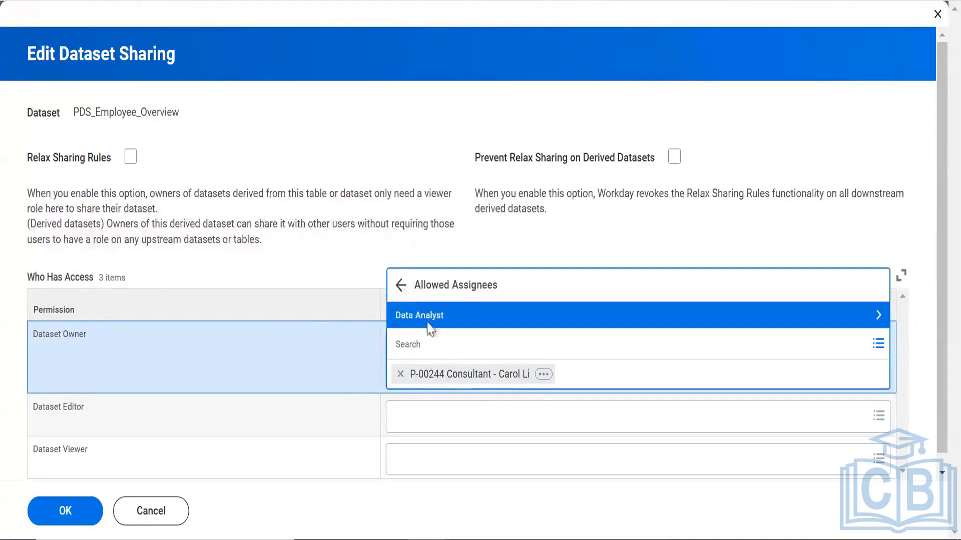
click(430, 285)
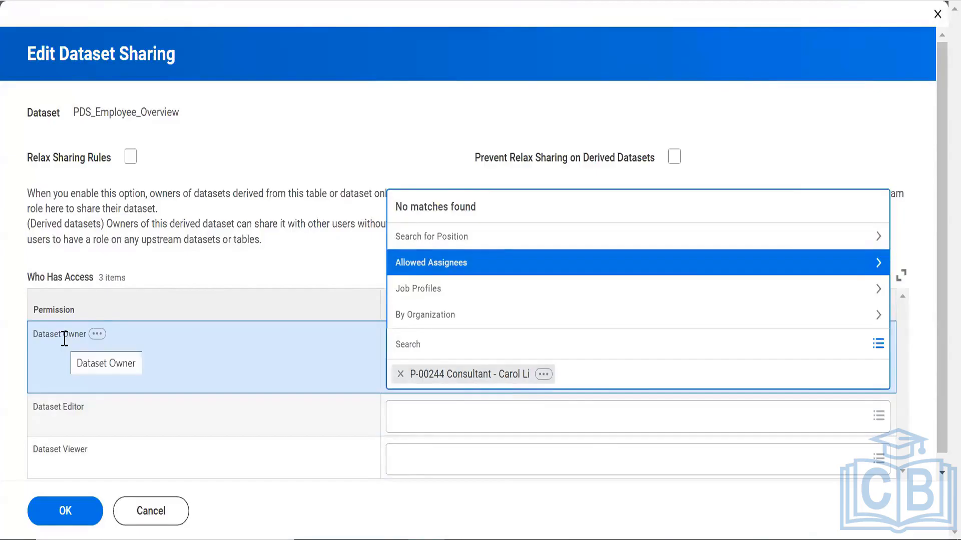
click(205, 283)
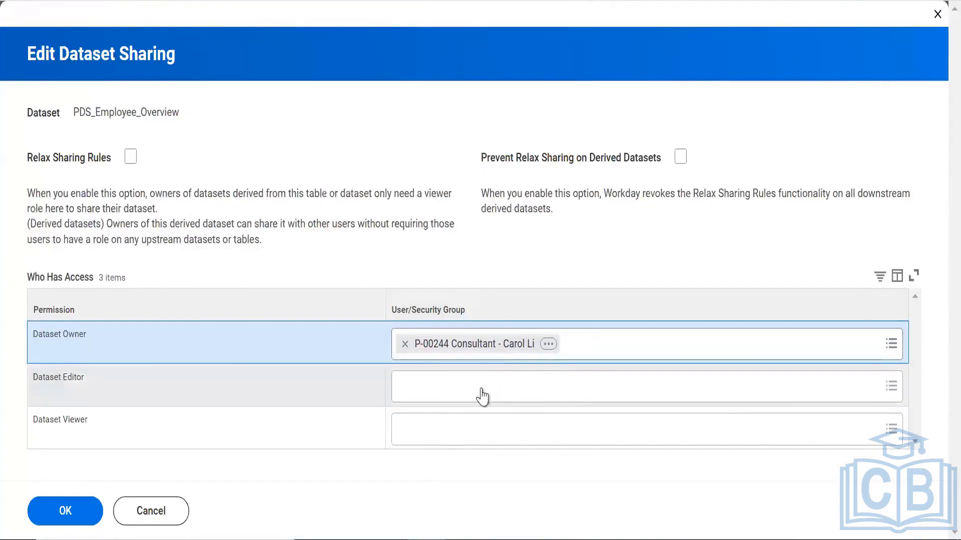
Close the owner list, keeping the P-00244 Consultant as Dataset Owner, and move to the Editor row.
click(442, 379)
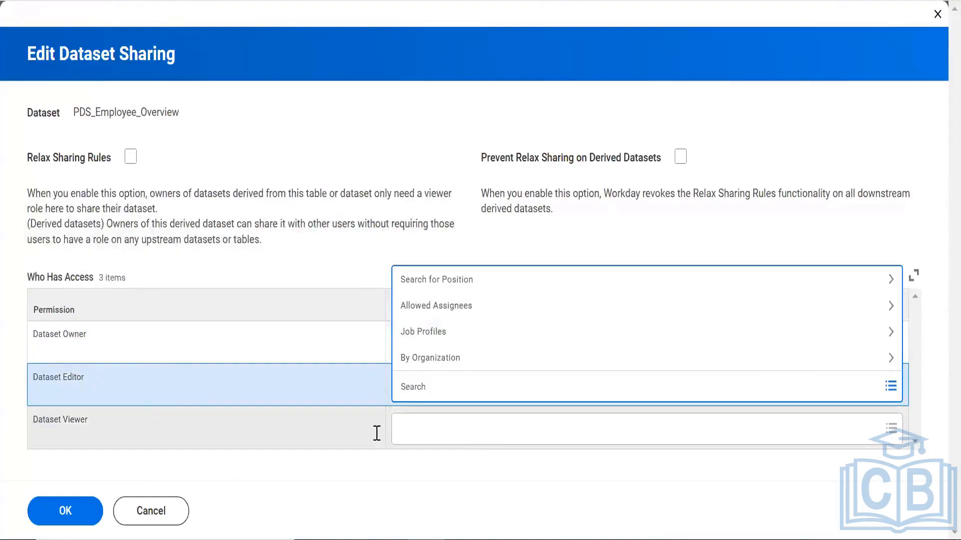
click(429, 429)
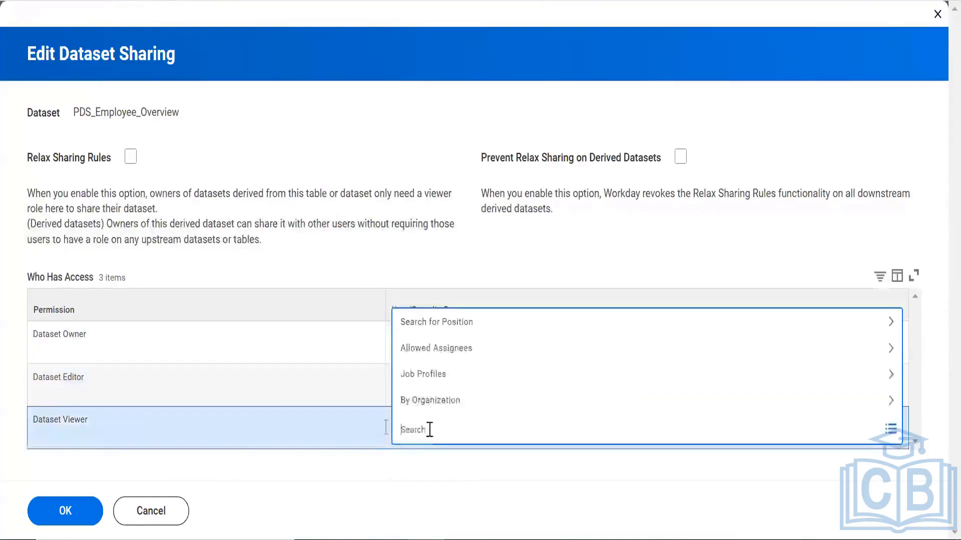
click(317, 251)
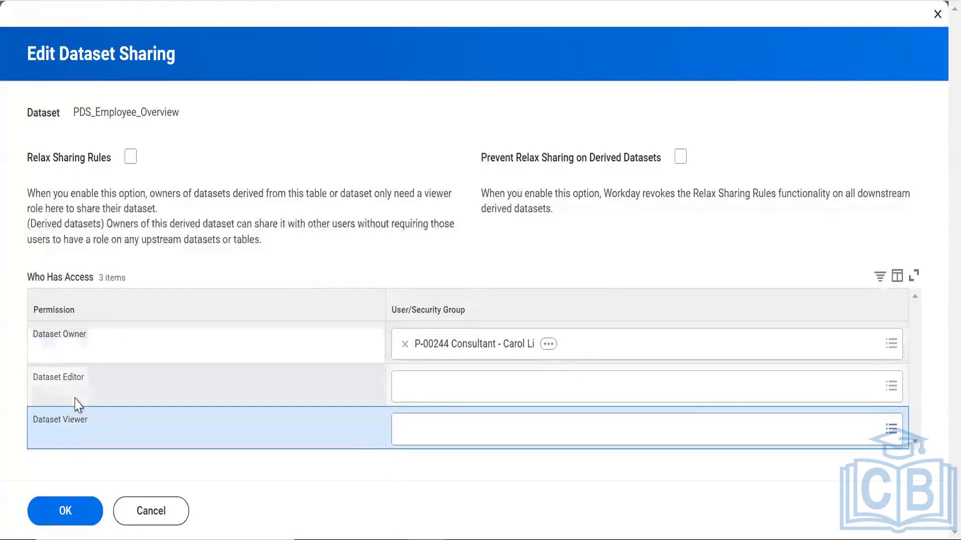
mouse_move(82, 421)
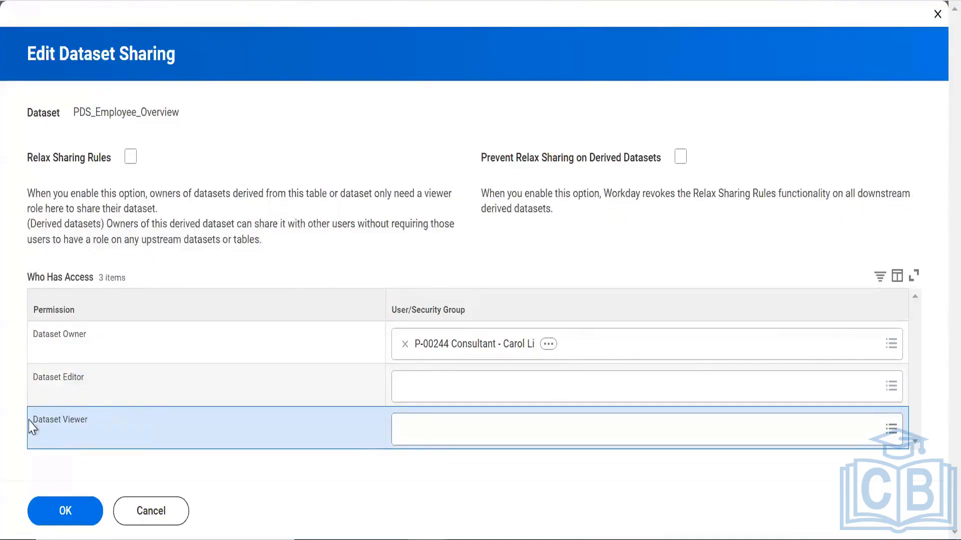
drag(30, 421, 90, 425)
click(95, 392)
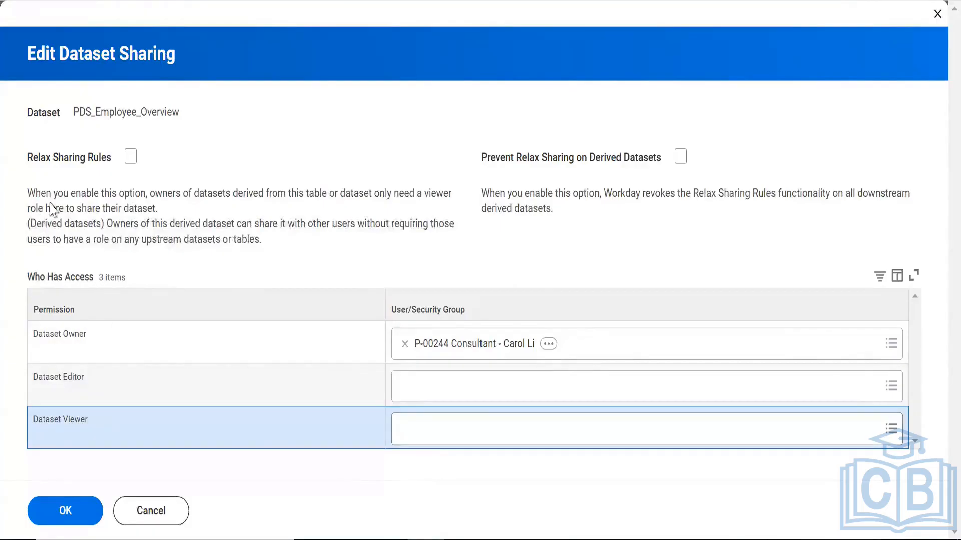
drag(29, 198, 162, 209)
click(162, 209)
click(937, 14)
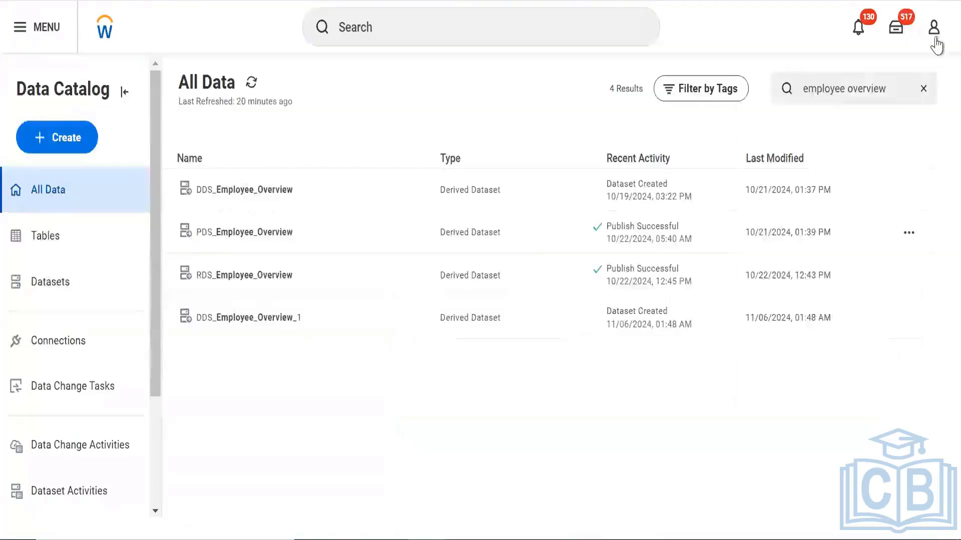
click(933, 29)
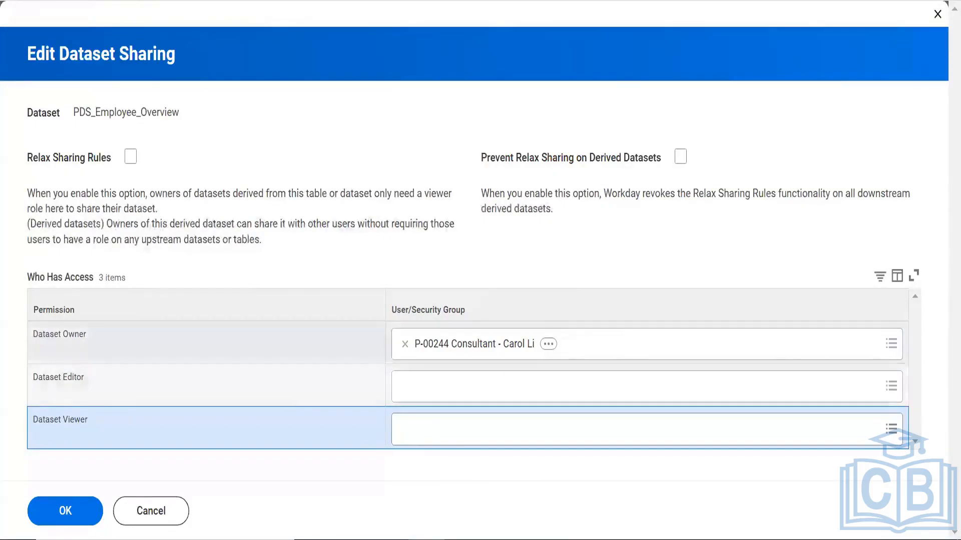
click(75, 525)
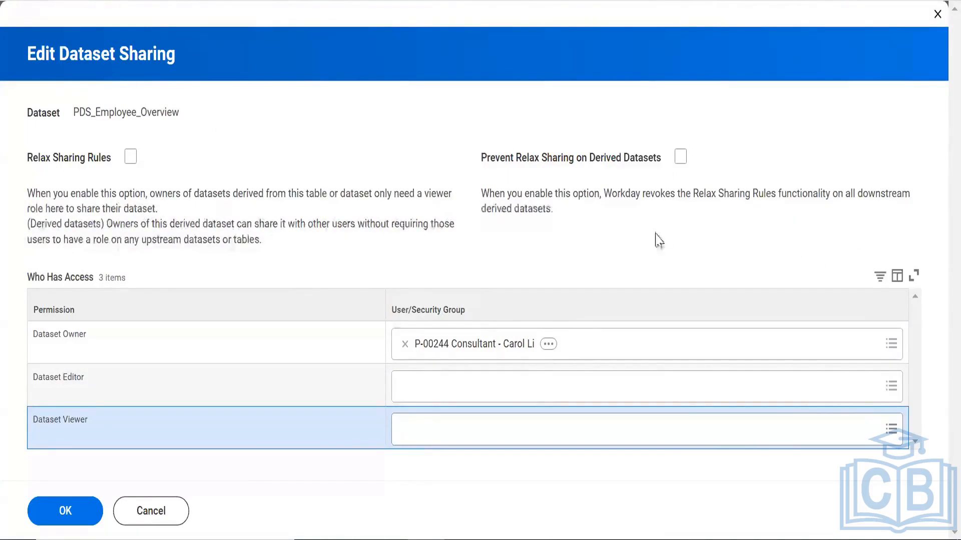
mouse_move(95, 336)
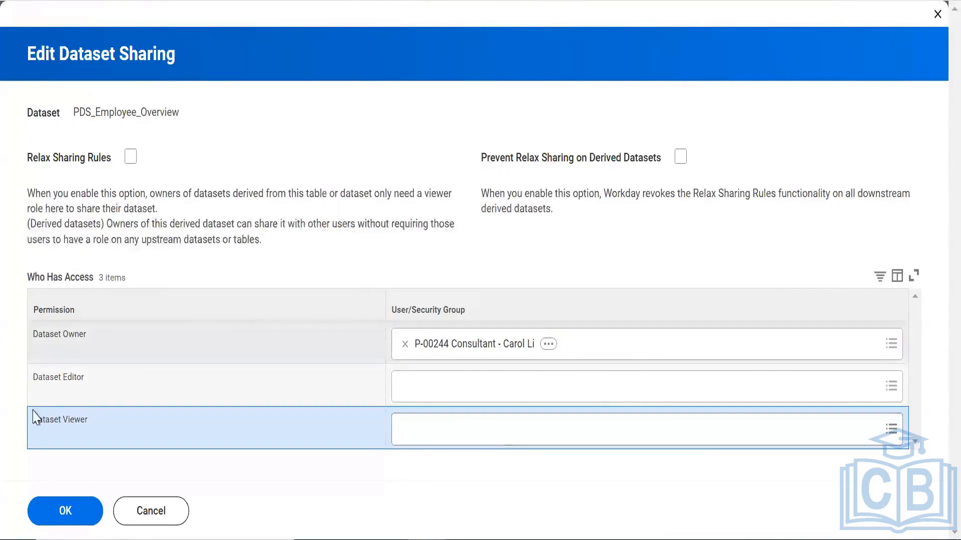
Search the Dataset Owner prompt for a user and browse the By Organization and Job Profiles categories.
click(645, 345)
text(logan)
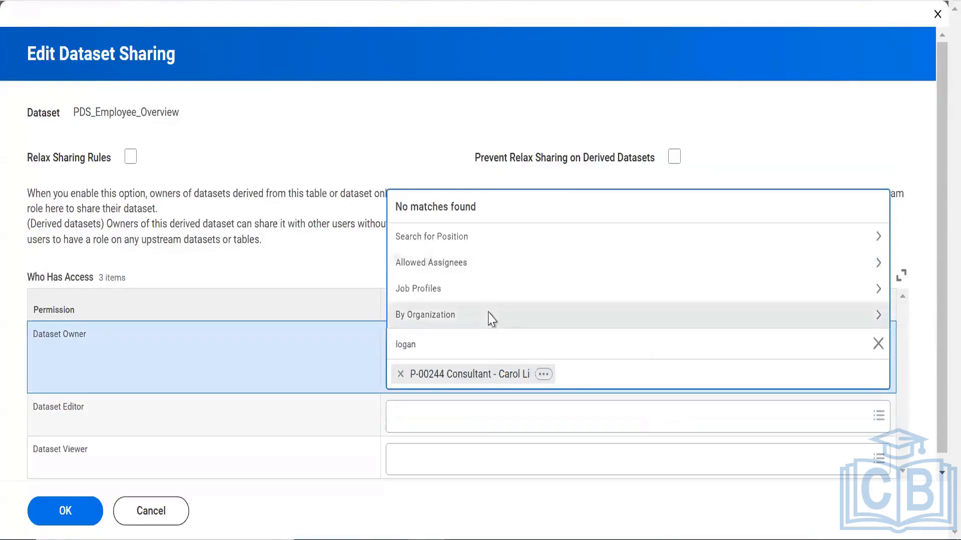
click(488, 316)
click(405, 288)
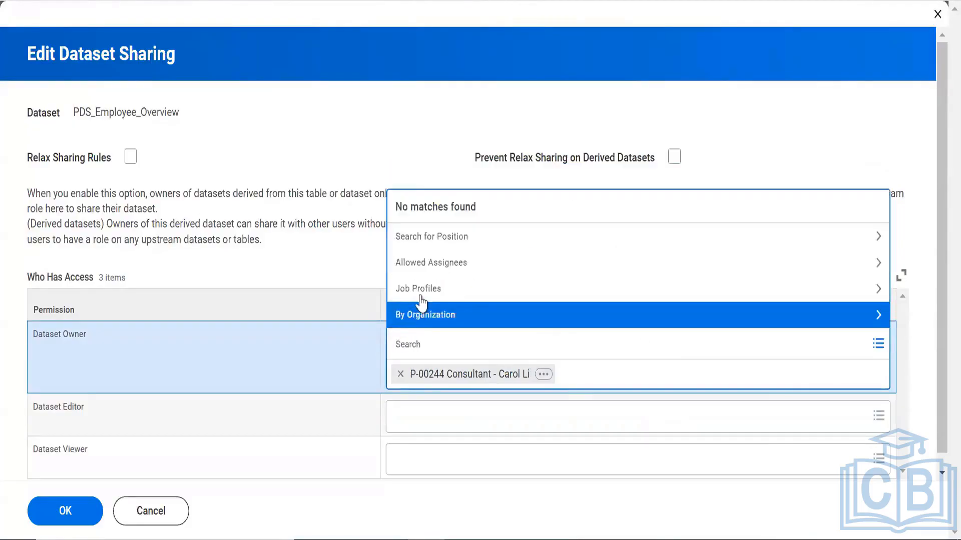
click(421, 308)
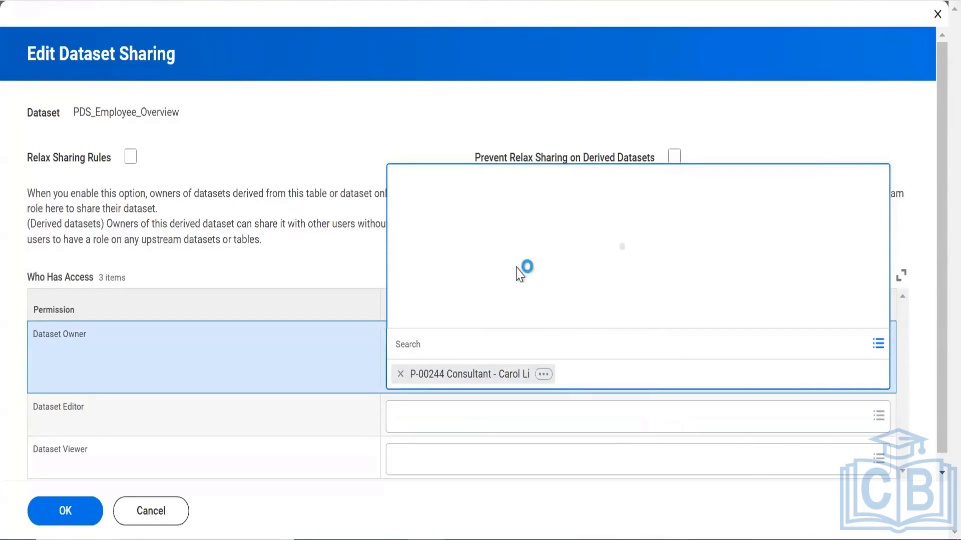
scroll(517, 274, down, 8)
scroll(516, 270, up, 8)
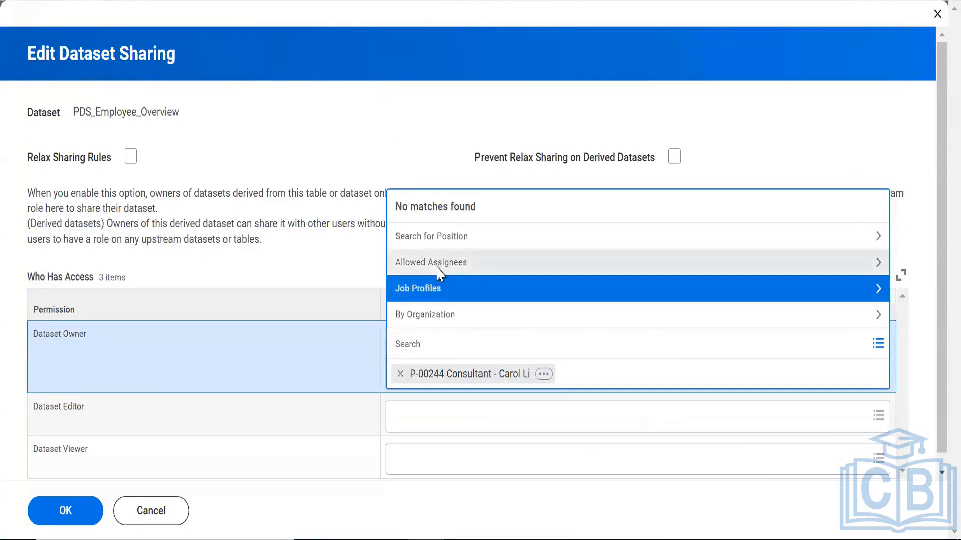
Review the Data Analyst allowed assignees and Search for Position, then close the owner picker unchanged.
click(434, 263)
click(420, 317)
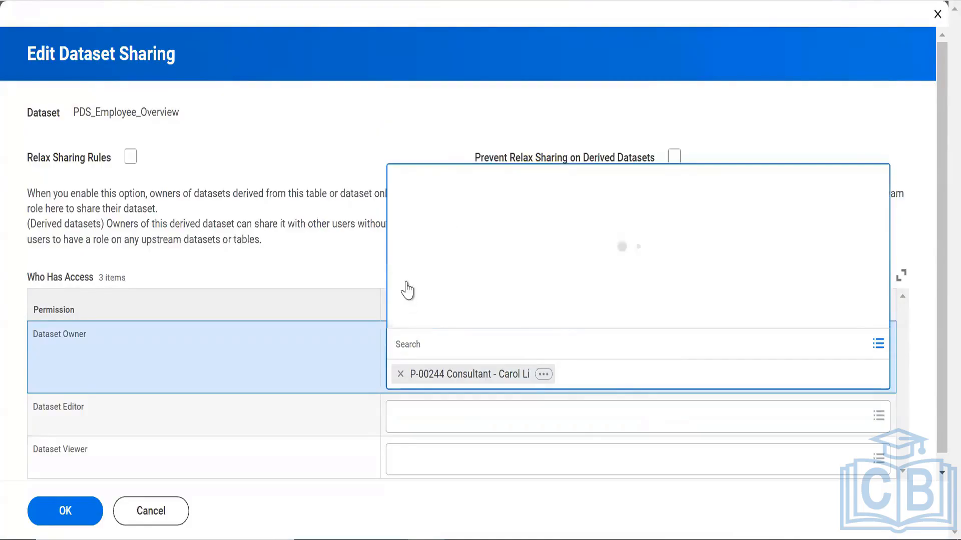
scroll(465, 196, down, 10)
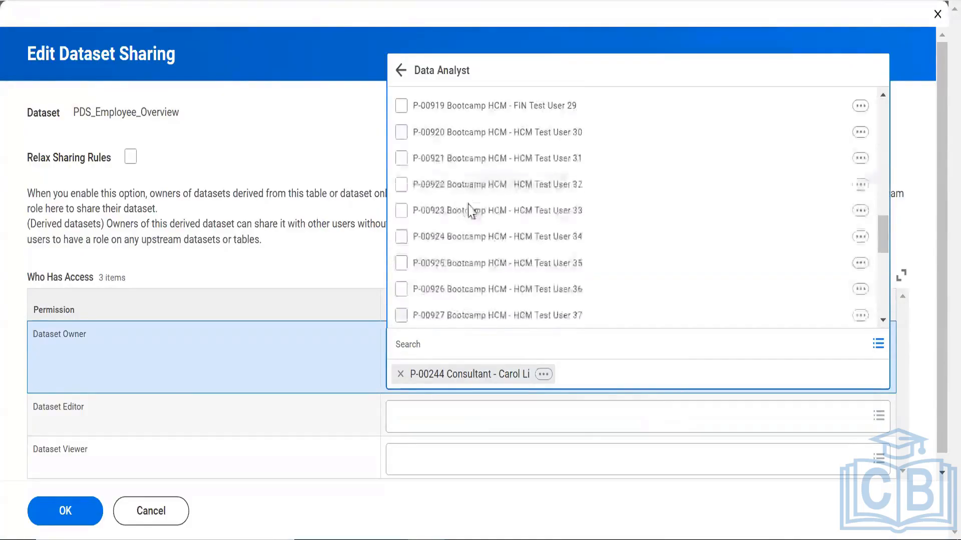
scroll(467, 210, down, 5)
scroll(469, 210, up, 10)
scroll(469, 208, up, 10)
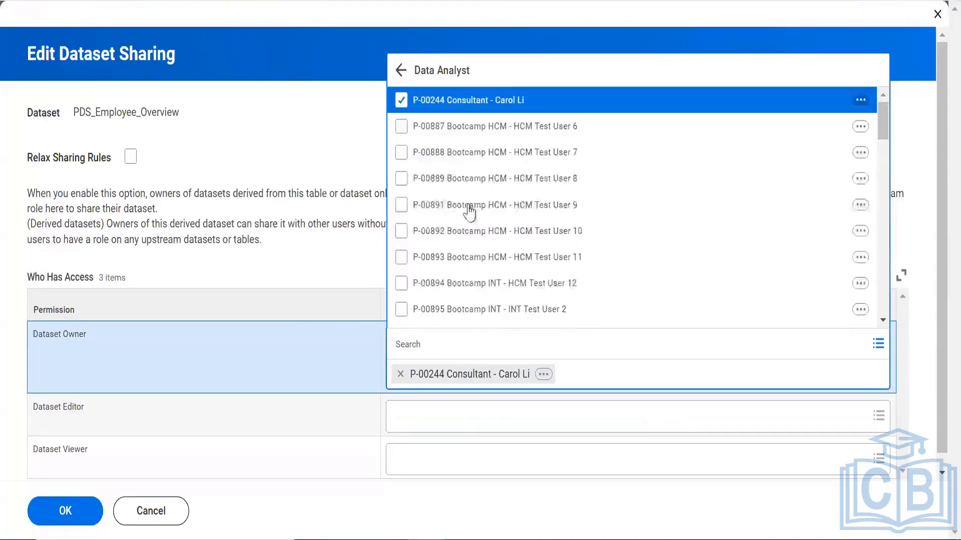
scroll(467, 214, down, 5)
scroll(460, 183, up, 2)
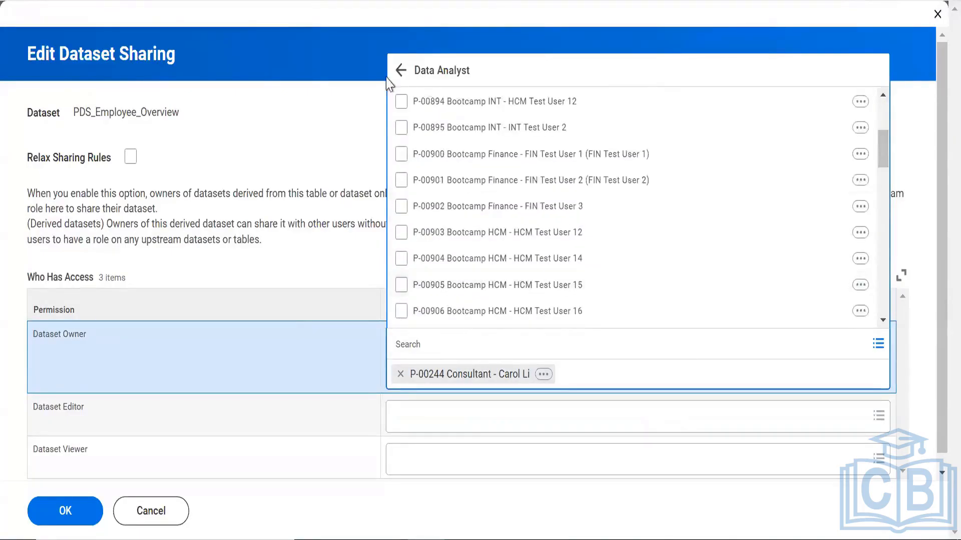
click(401, 71)
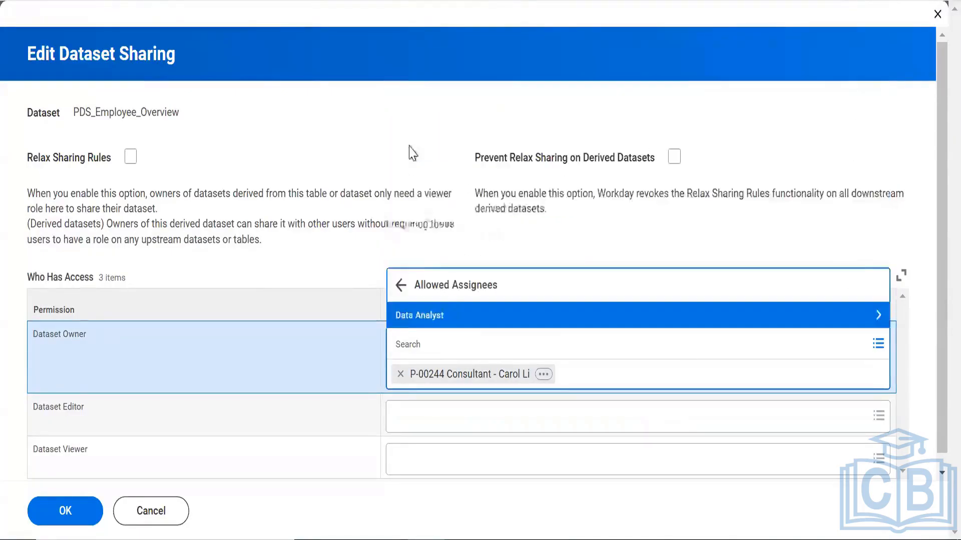
click(401, 286)
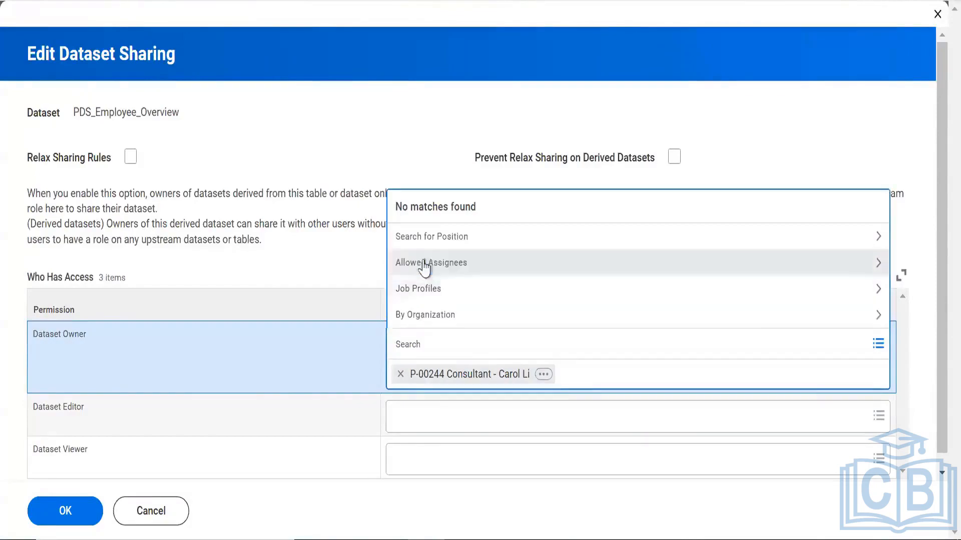
click(436, 235)
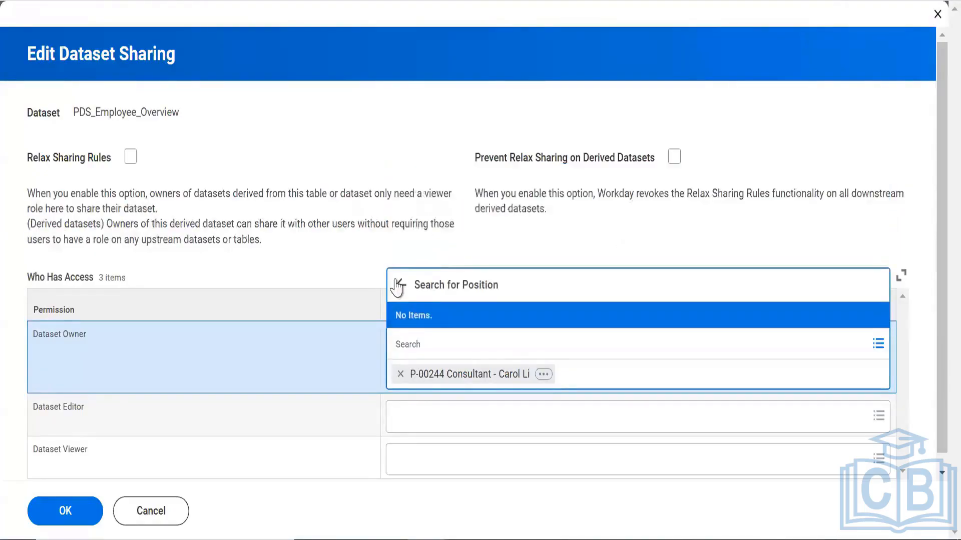
click(398, 285)
click(359, 250)
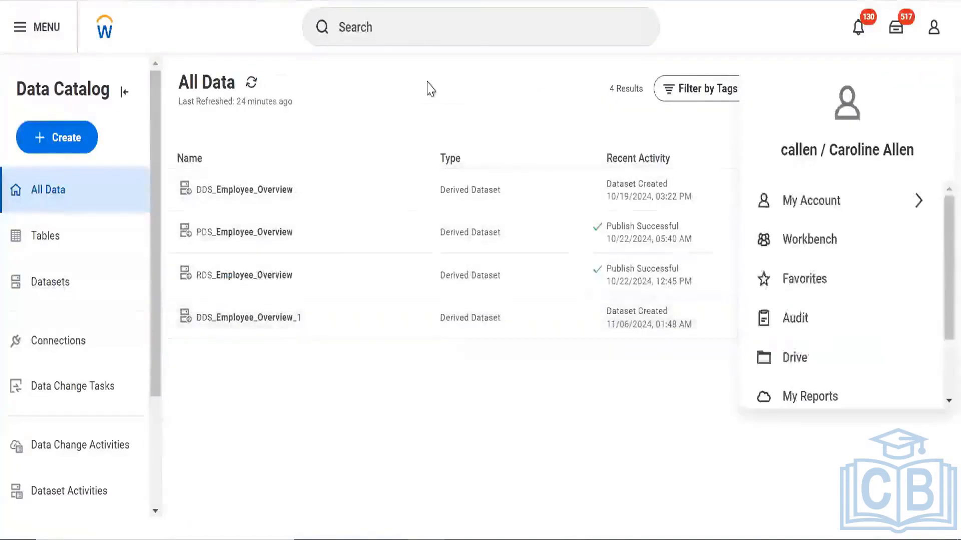
Go back to the Data Catalog list of the four Employee_Overview derived datasets.
click(427, 88)
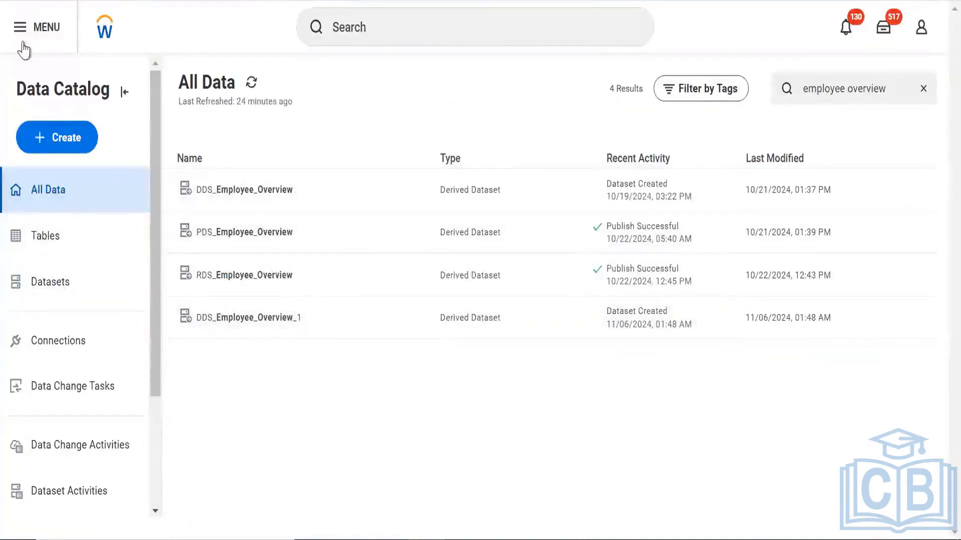